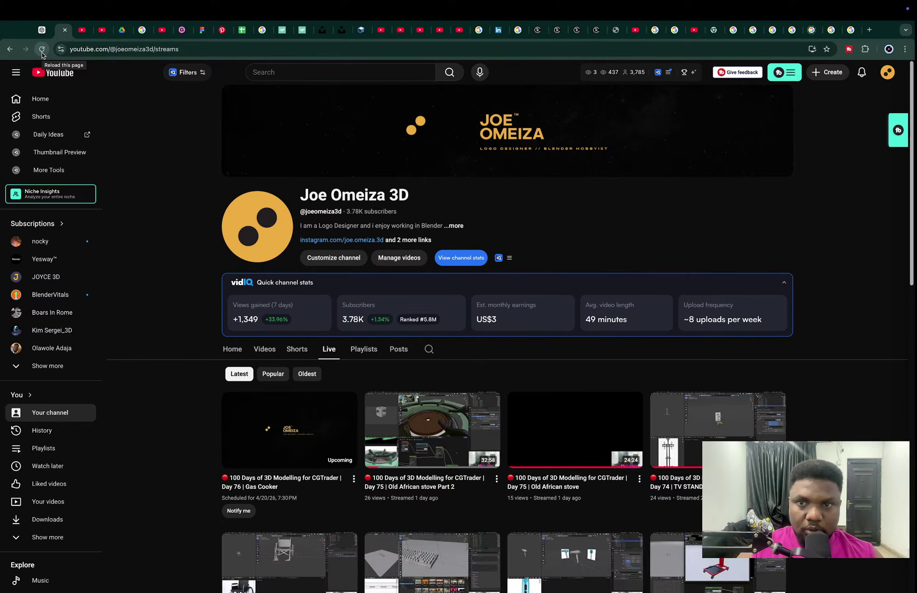
Step: Review the published updates in the posts section of the YouTube channel
key(ctrl+Left)
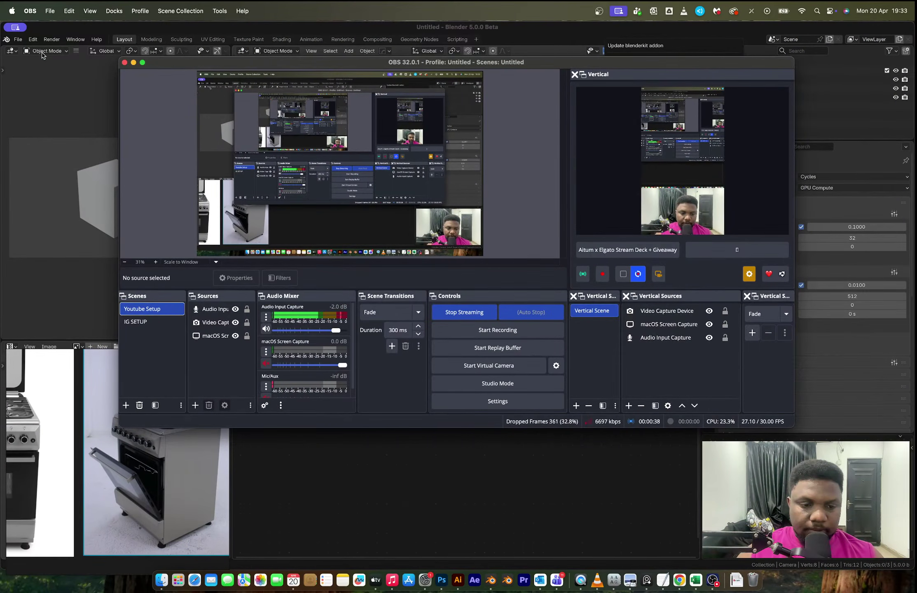
key(ctrl+Right)
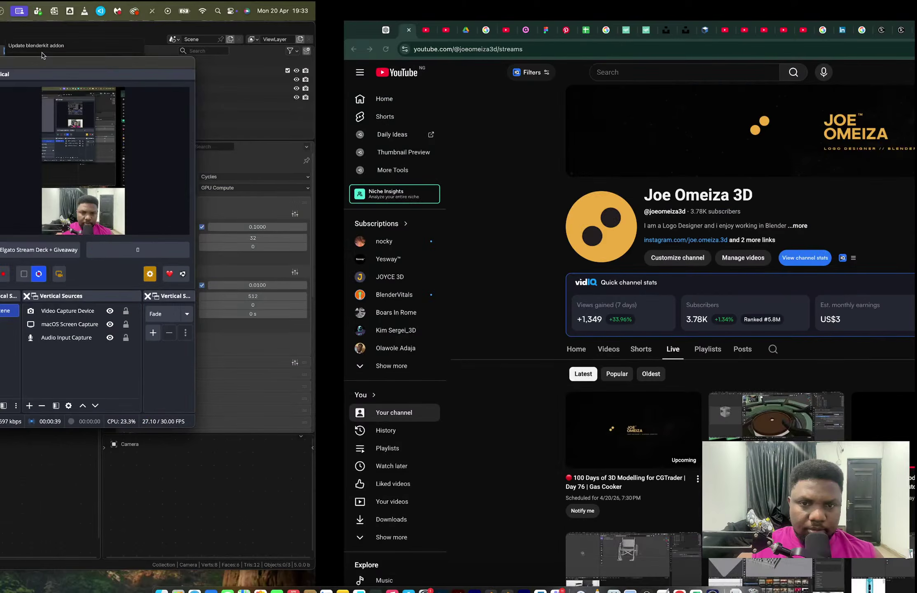
click(406, 350)
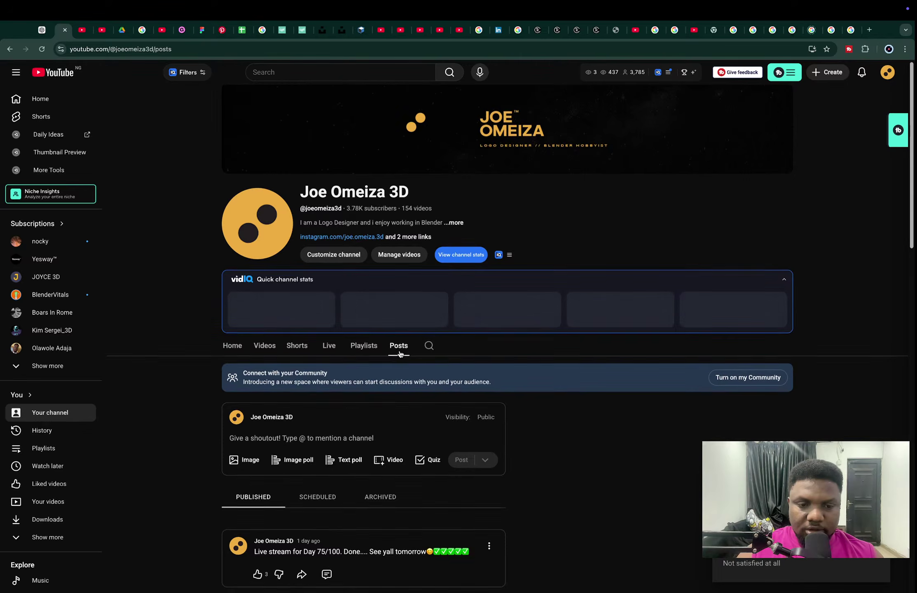
scroll(400, 353, down, 3)
scroll(399, 354, down, 12)
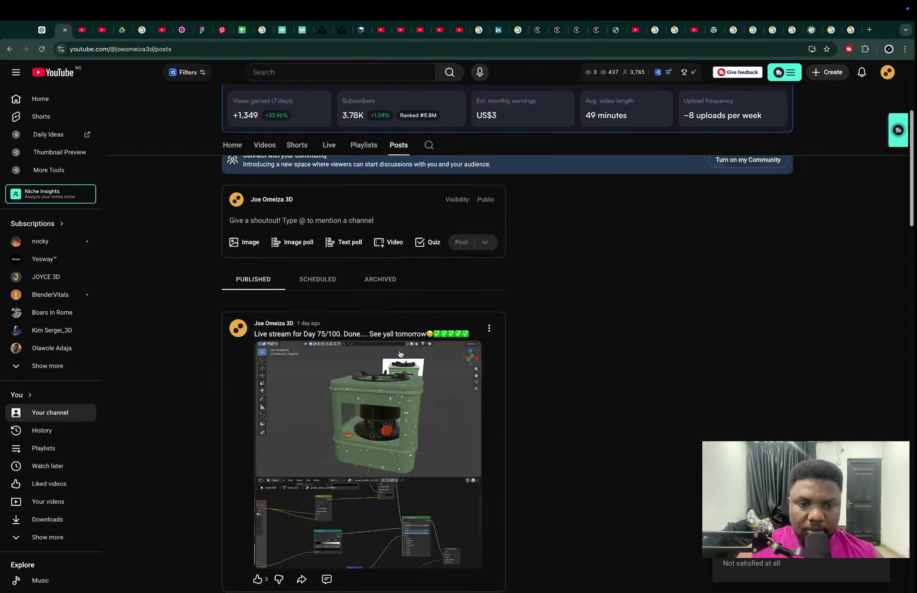
scroll(399, 353, down, 5)
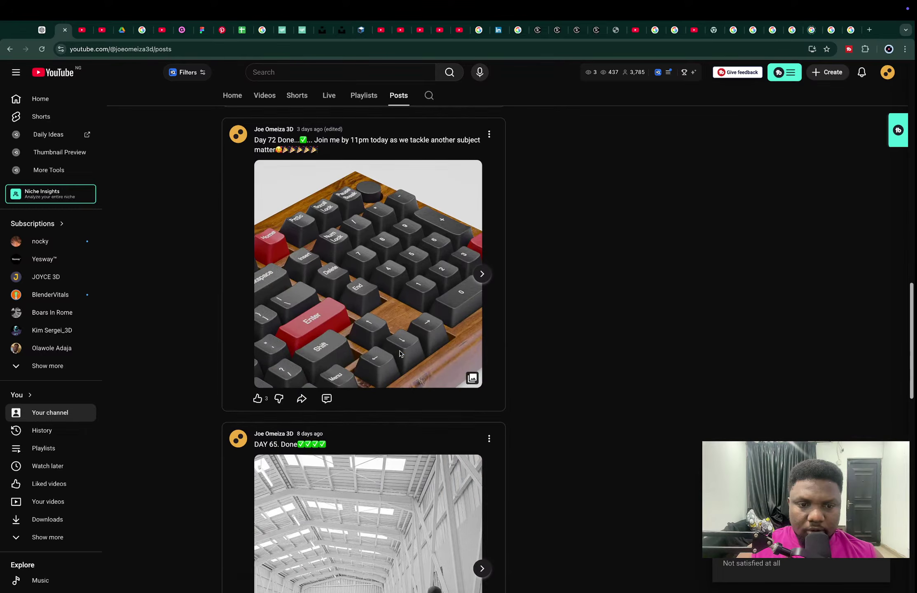
scroll(399, 353, up, 14)
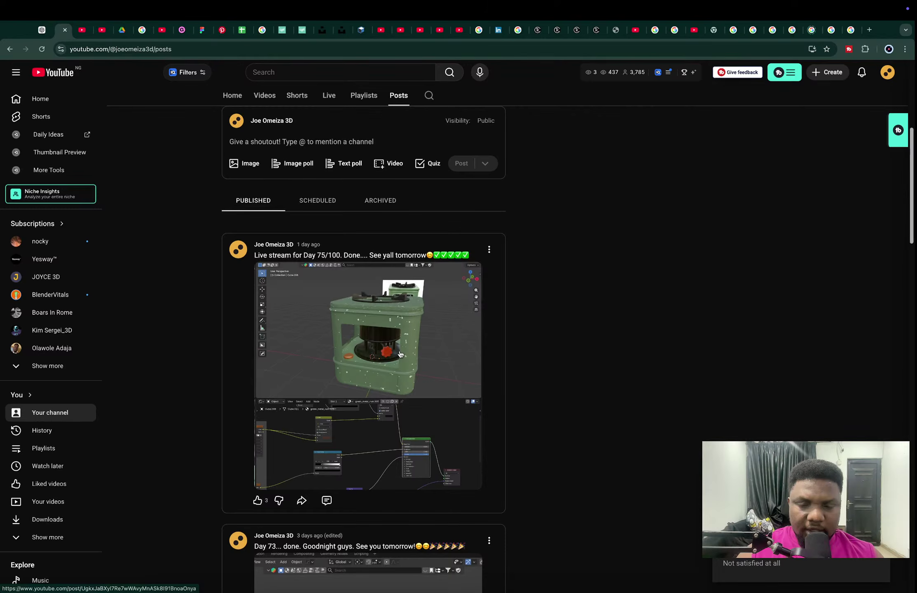
scroll(400, 354, up, 6)
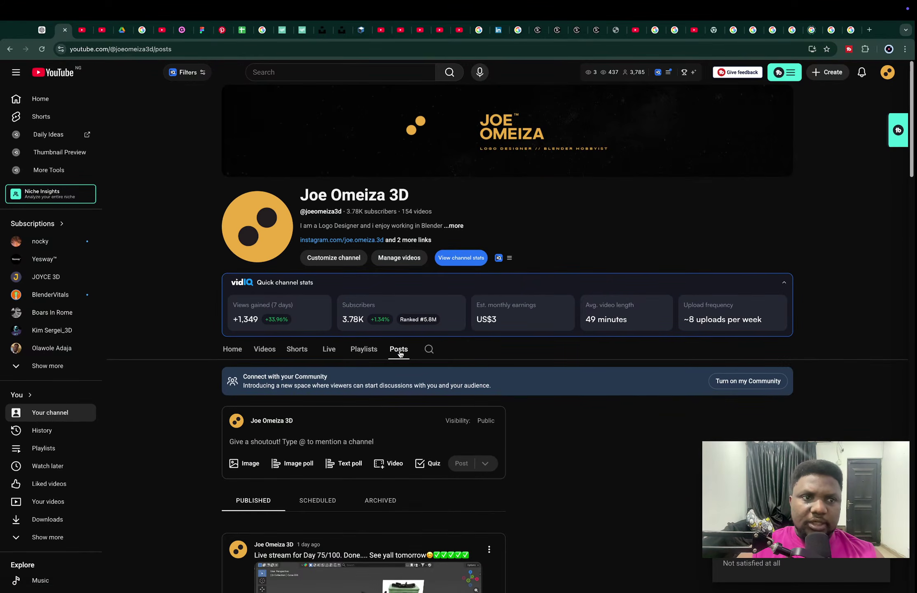
Step: Switch to OBS and set the macOS Screen Capture source's method to Display Capture
key(ctrl+Left)
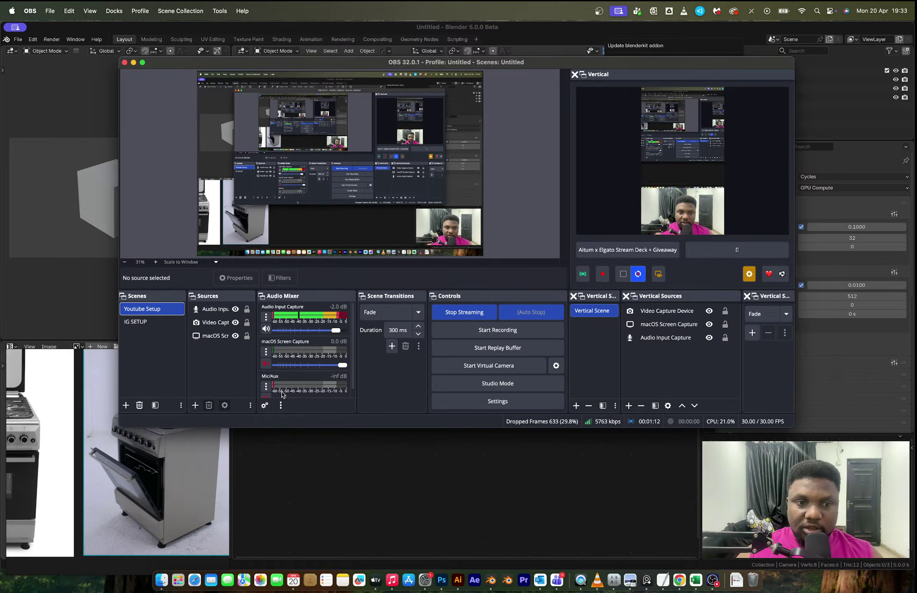
double_click(222, 336)
click(379, 250)
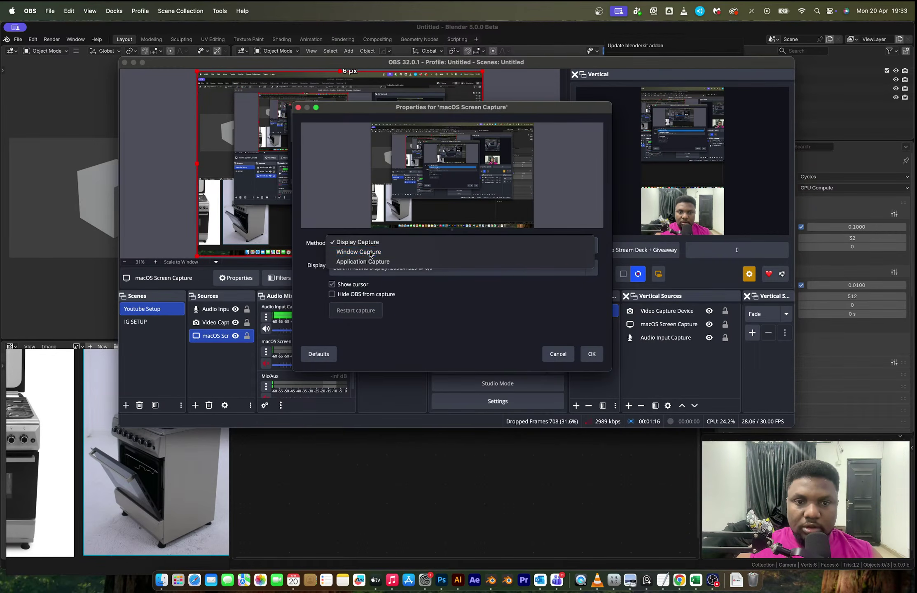
click(372, 255)
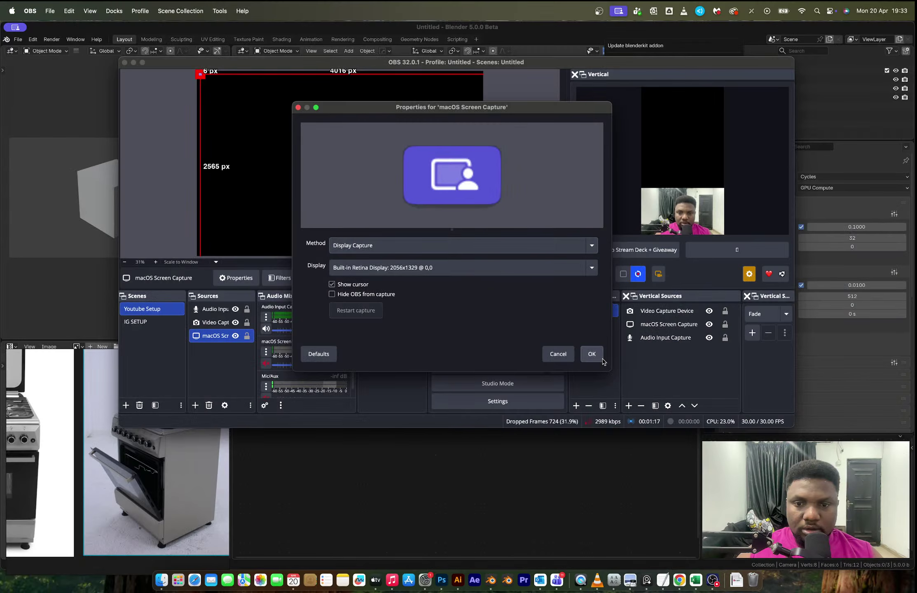
click(595, 356)
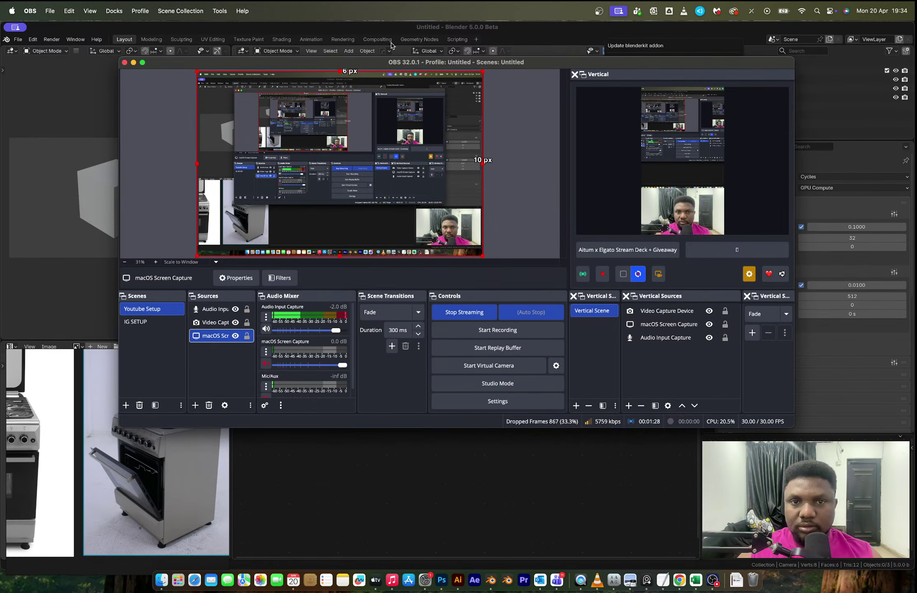
Step: Switch to Blender, dismiss the splash screen and add-on update prompt, and bring up the cooker reference images in PureRef
click(392, 27)
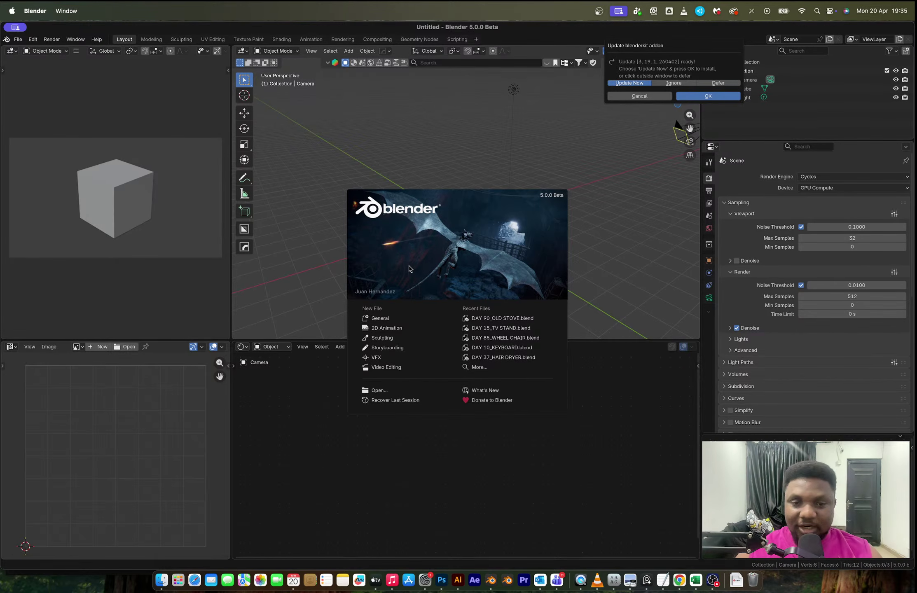
click(603, 227)
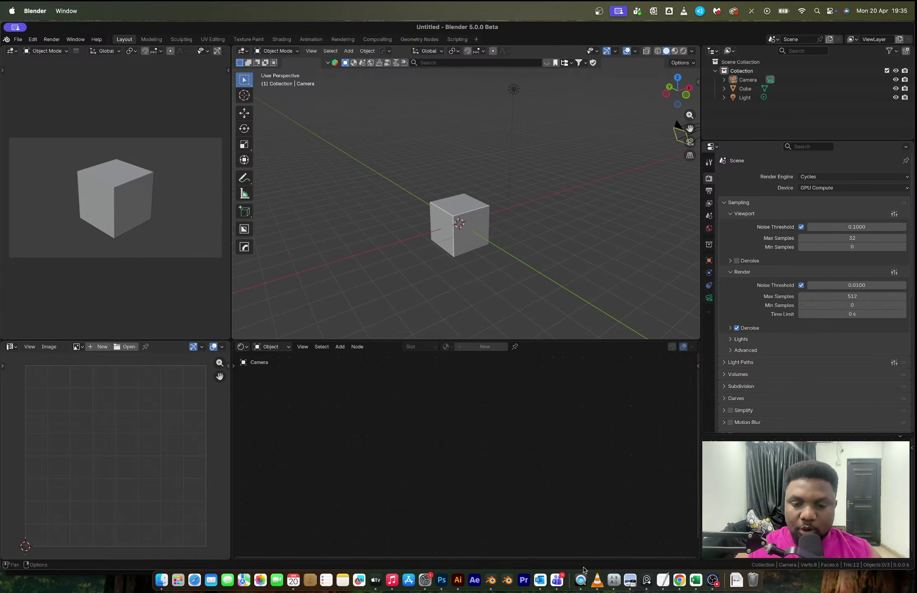
click(646, 581)
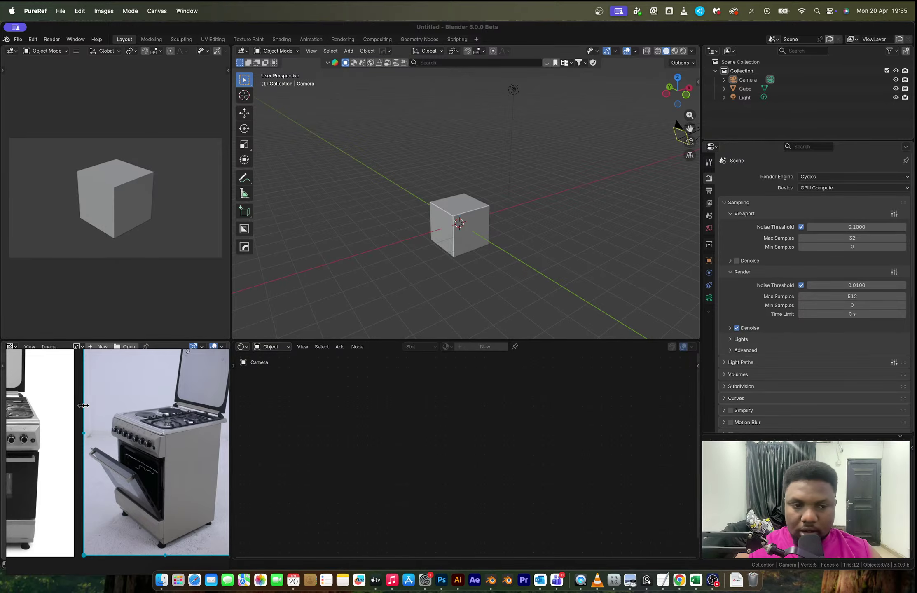
scroll(71, 422, up, 2)
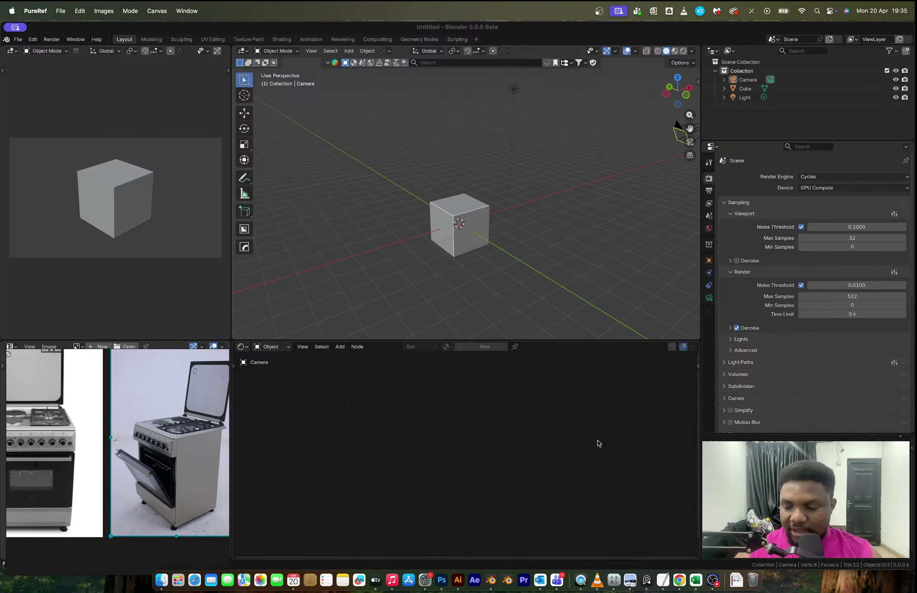
Step: Switch to the CGTrader_100_Day_Tracker spreadsheet in the browser and set the Gas Cooker's completion status to In Progress
key(ctrl+Right)
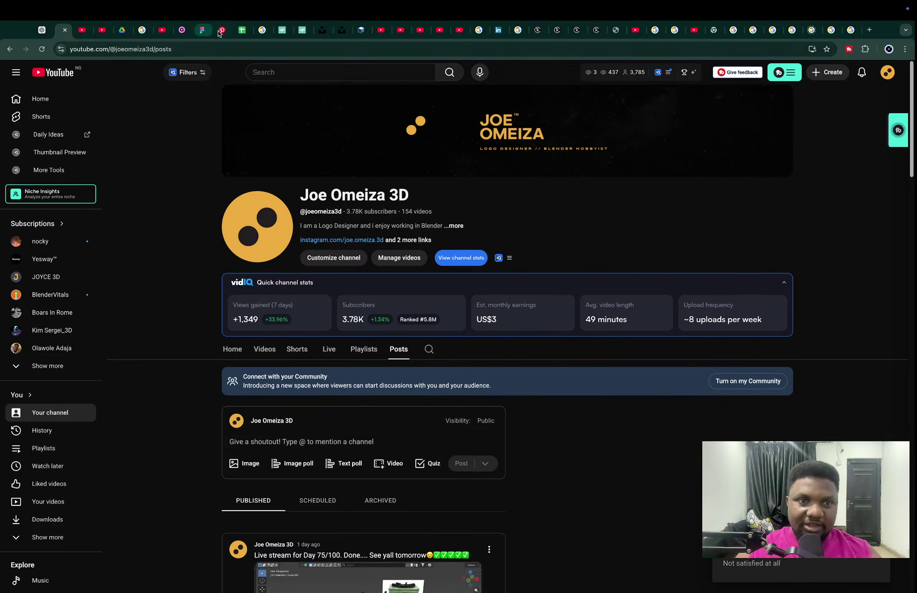
click(242, 30)
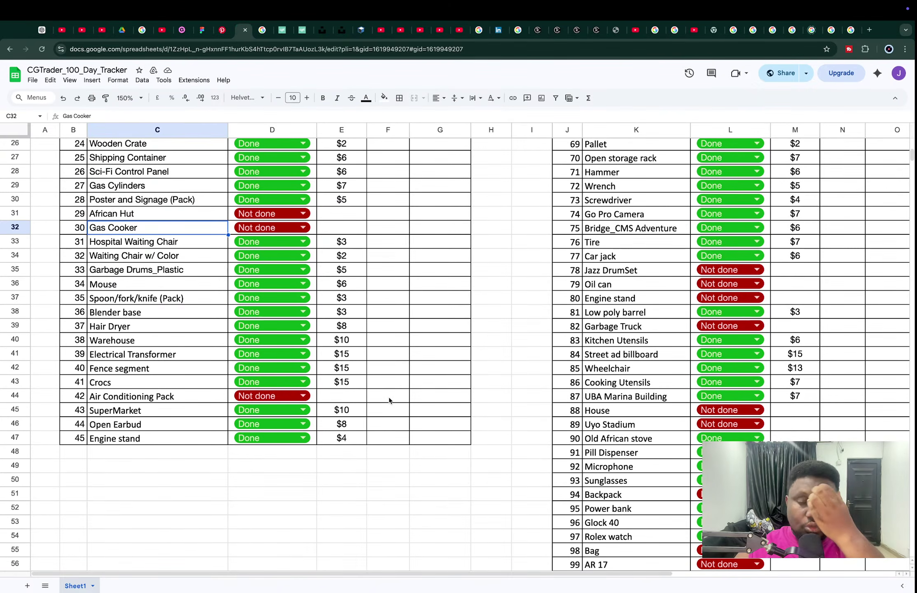
scroll(389, 400, up, 10)
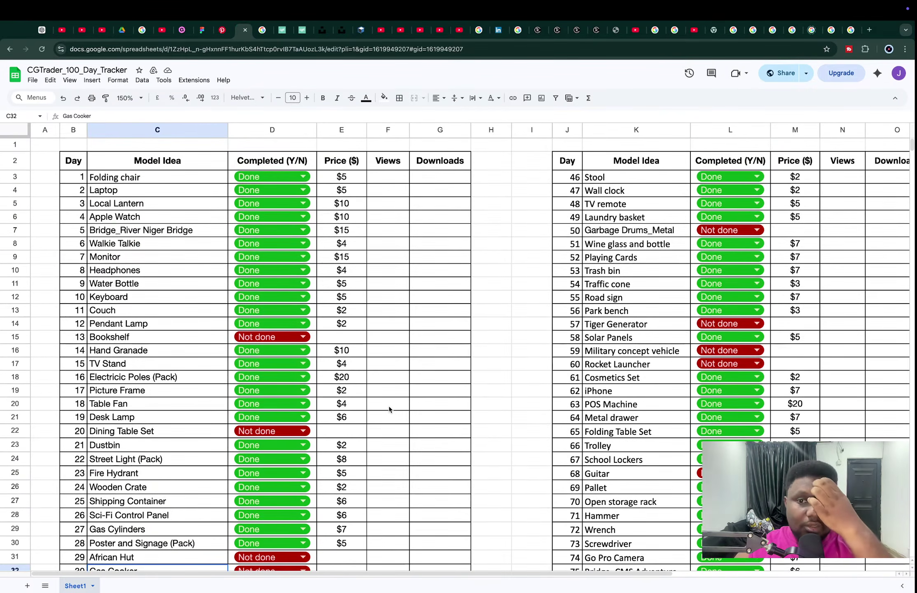
scroll(389, 406, down, 3)
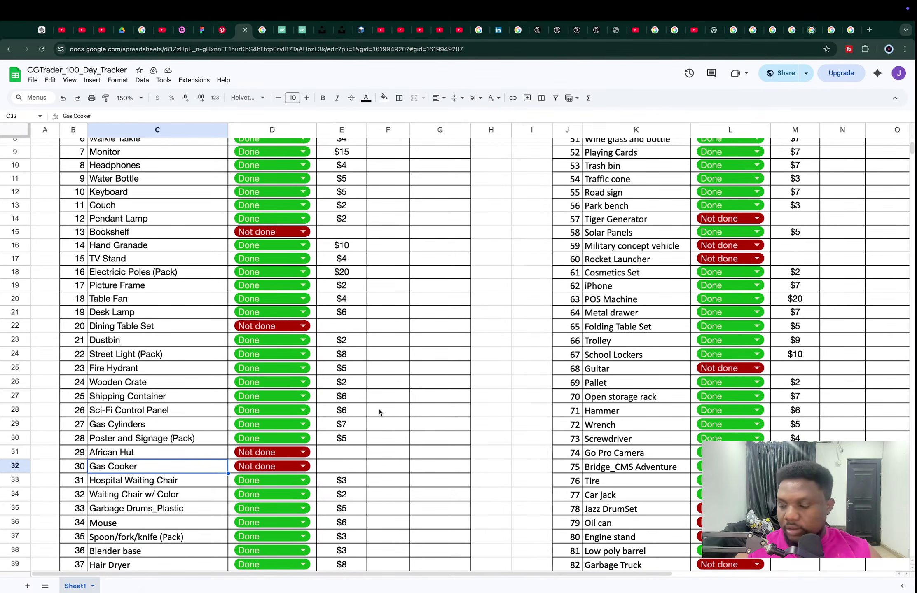
scroll(379, 412, down, 8)
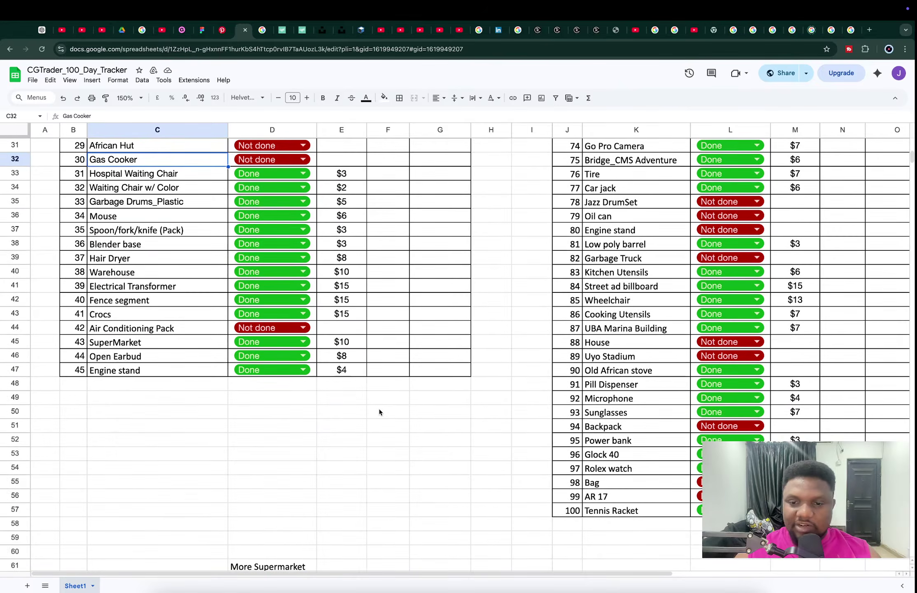
scroll(379, 411, up, 2)
scroll(379, 410, up, 1)
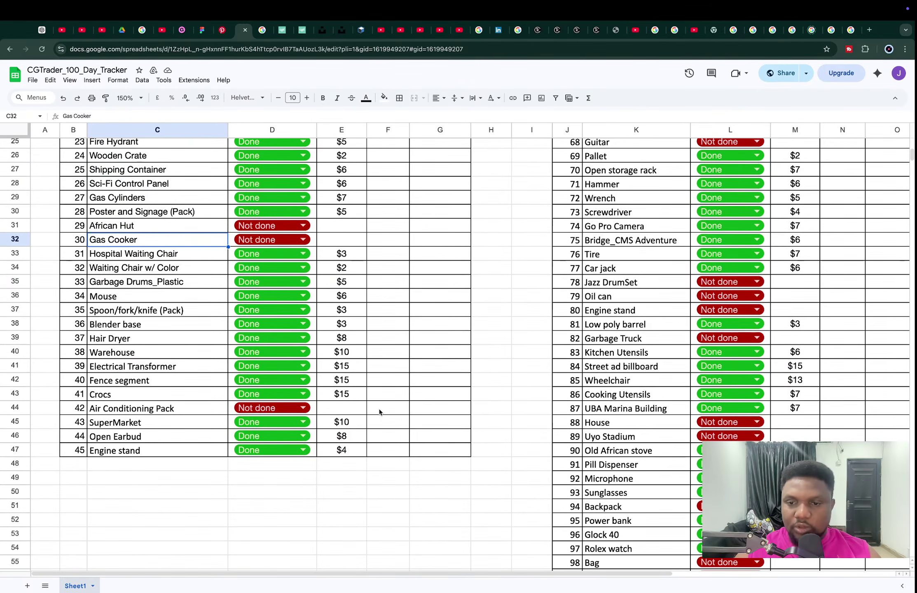
scroll(181, 291, up, 1)
click(264, 260)
click(264, 291)
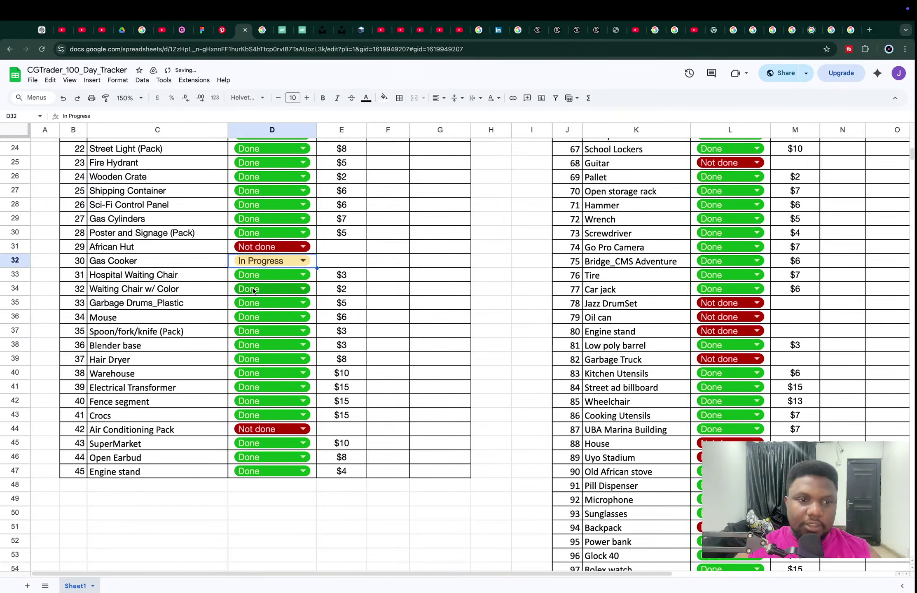
Step: Return to Blender and delete the default camera, cube and light from the scene
key(super+Tab)
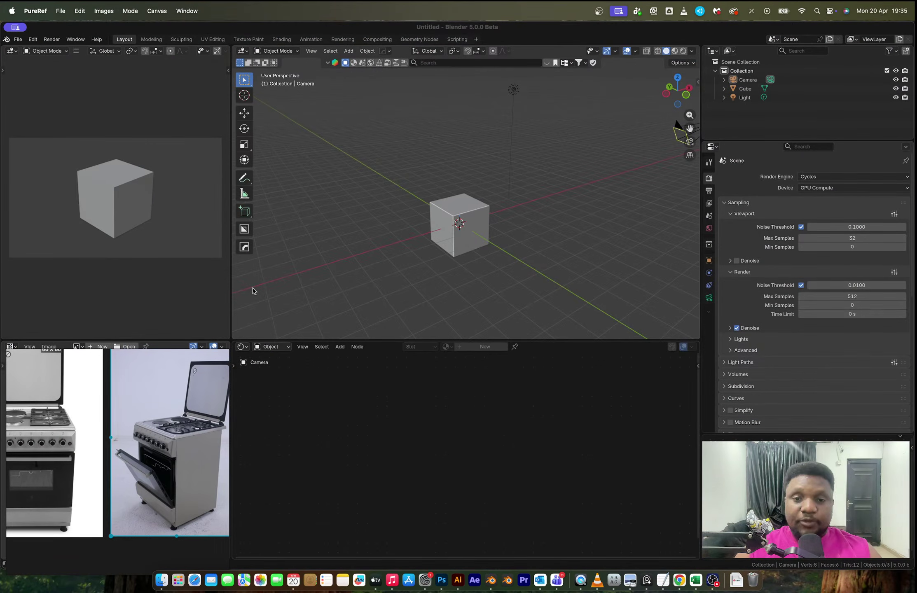
click(502, 192)
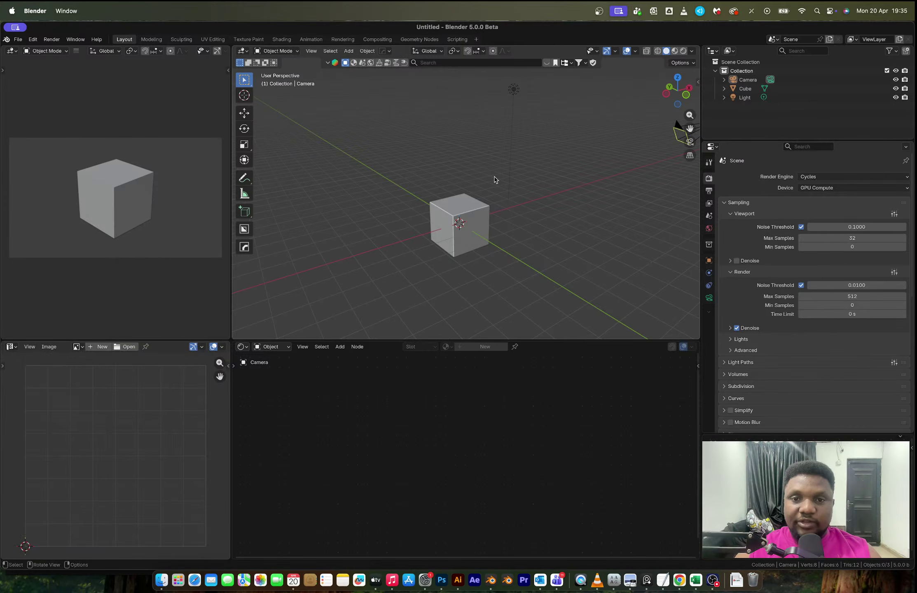
key(a)
key(x)
click(495, 180)
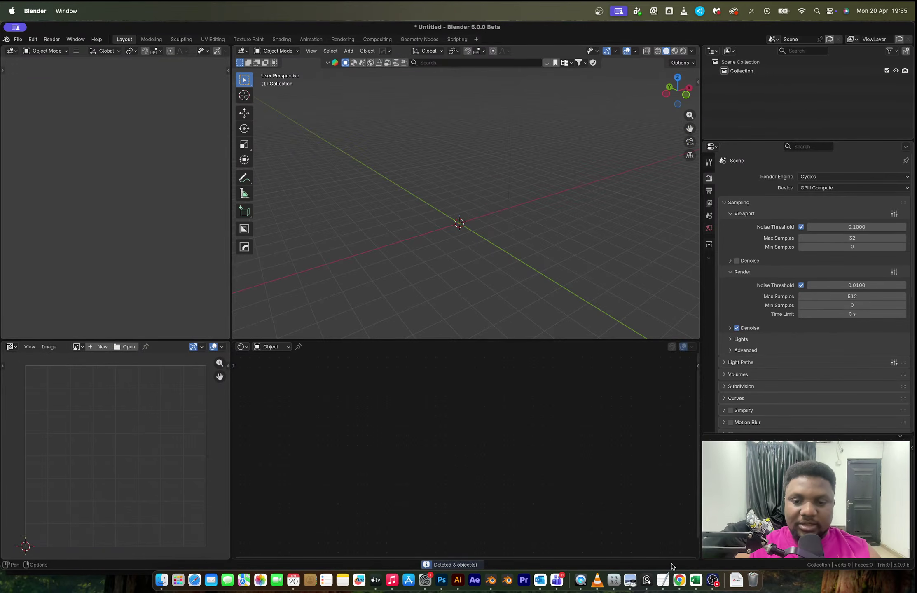
Step: Set the PureRef reference window to stay always on top of the Blender window
click(646, 581)
click(49, 356)
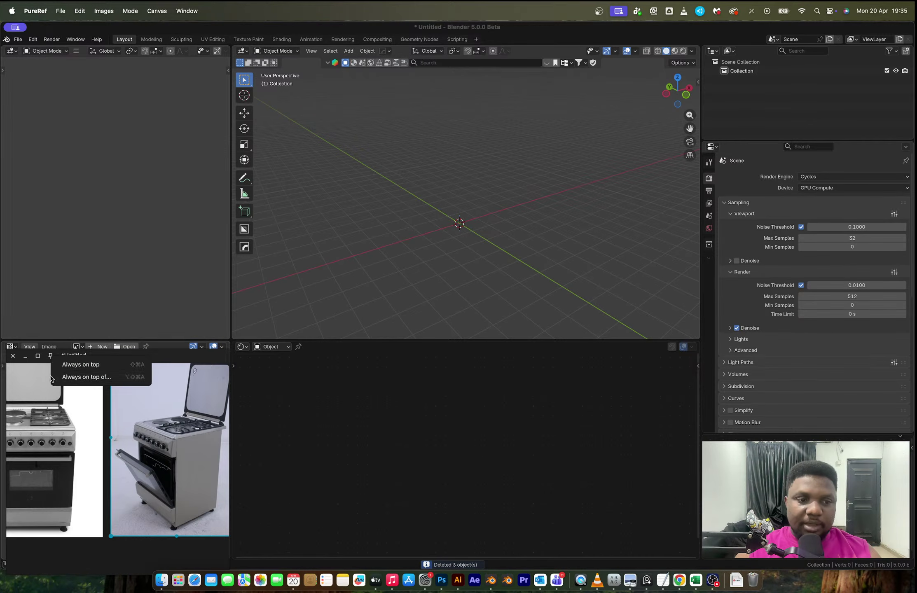
click(83, 379)
click(374, 50)
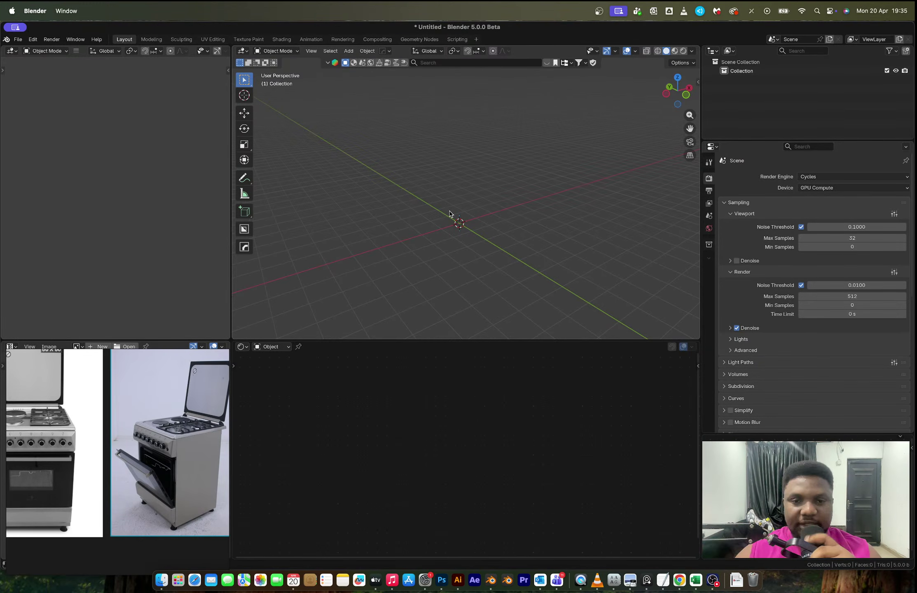
Step: Add a cube at the origin and raise its geometry along Z until its base rests on the ground
middle_drag(454, 219, 406, 220)
key(shift+a)
mouse_move(408, 227)
click(496, 236)
key(g)
key(z)
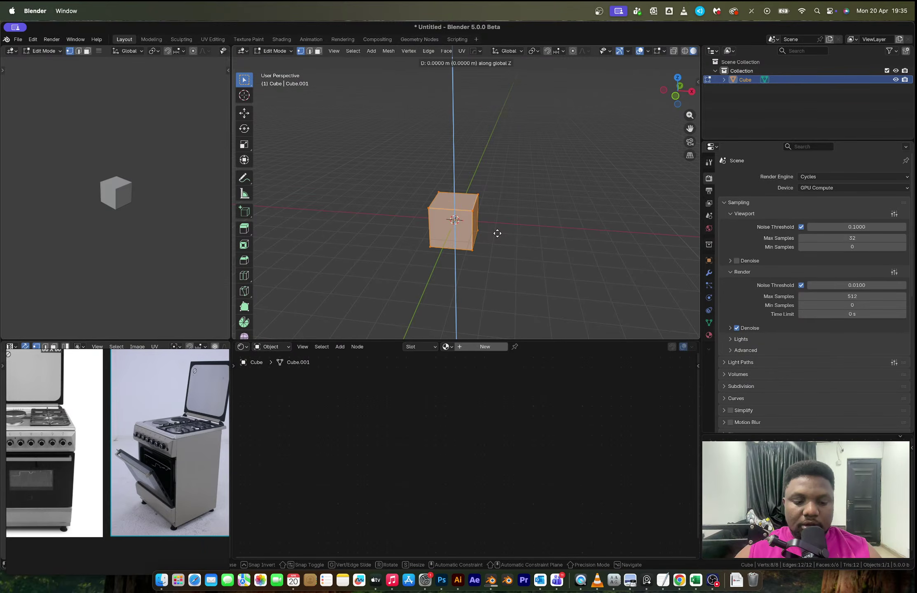
click(498, 221)
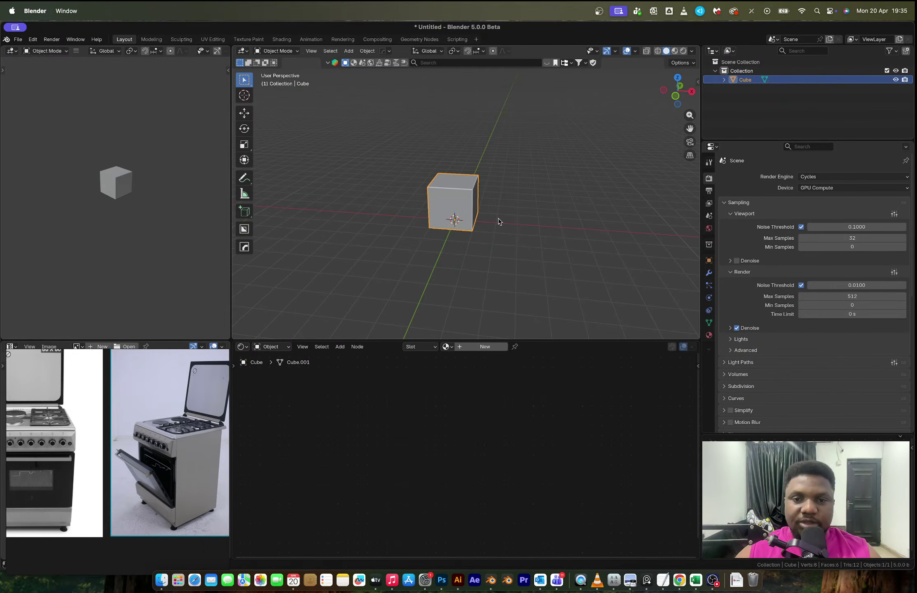
Step: Change the Shader Editor area to the Asset Browser
click(675, 96)
scroll(486, 232, up, 3)
scroll(489, 227, up, 1)
shift+middle_drag(489, 227, 498, 199)
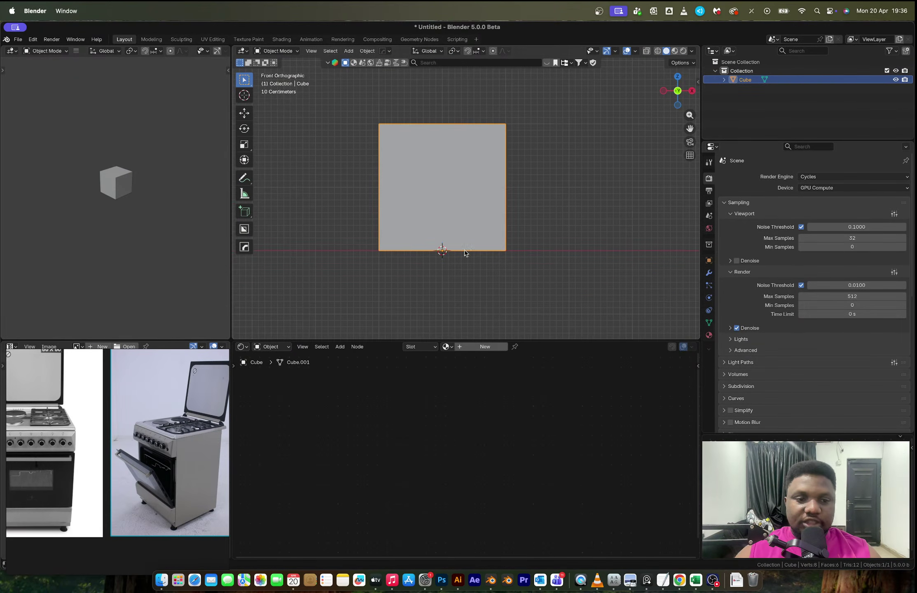
click(243, 346)
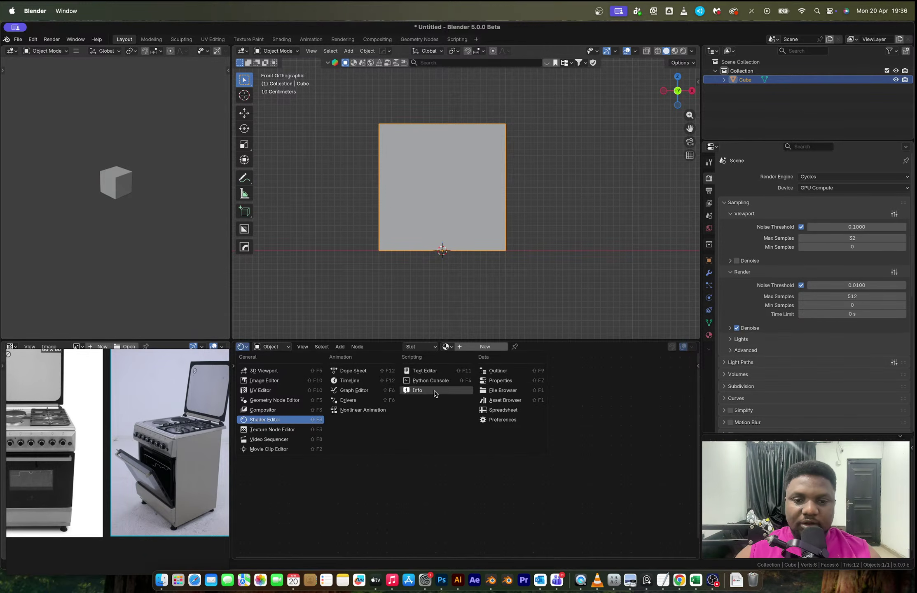
click(498, 400)
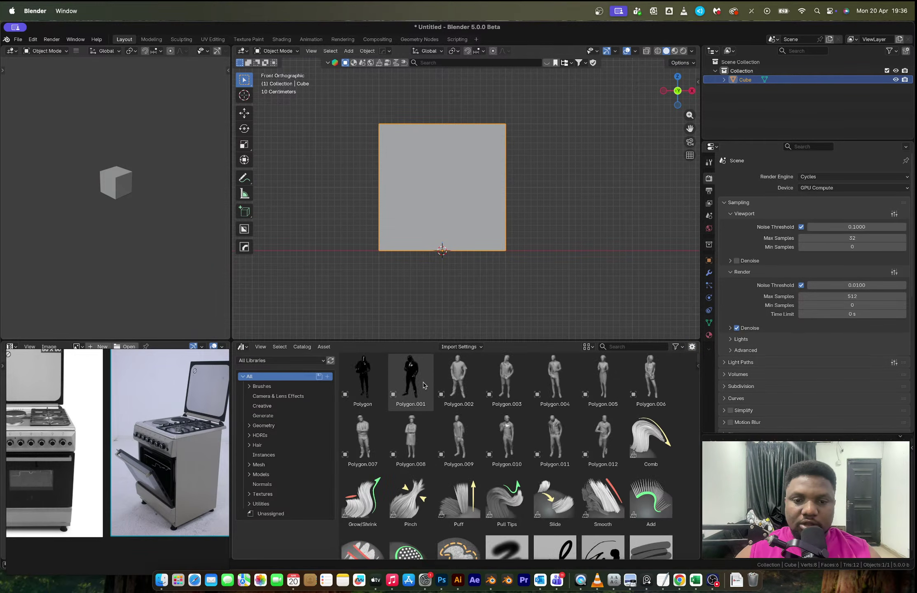
Step: Add the Polygon.002 human figure asset, clear its location, and move it along X to stand beside the cube
drag(459, 381, 491, 269)
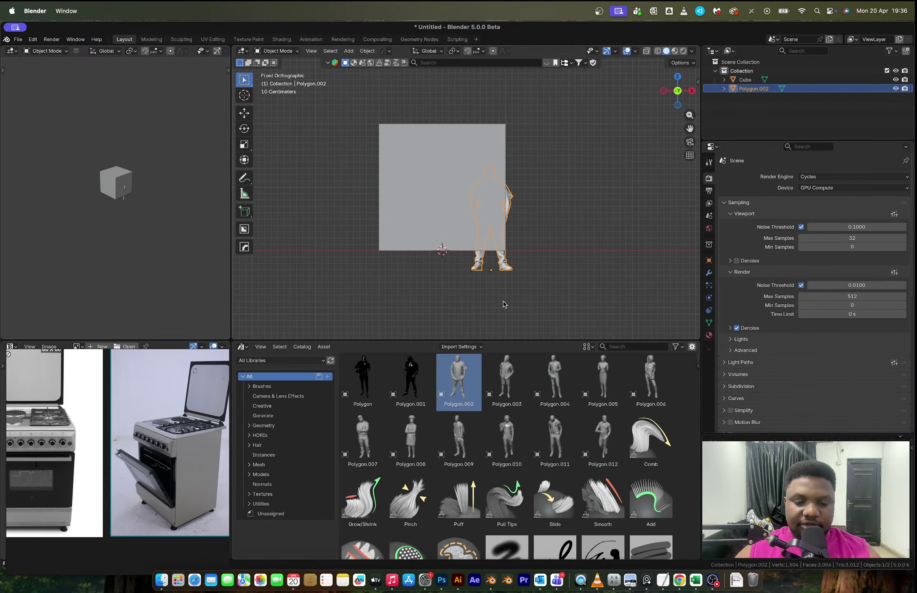
key(alt+g)
key(g)
key(x)
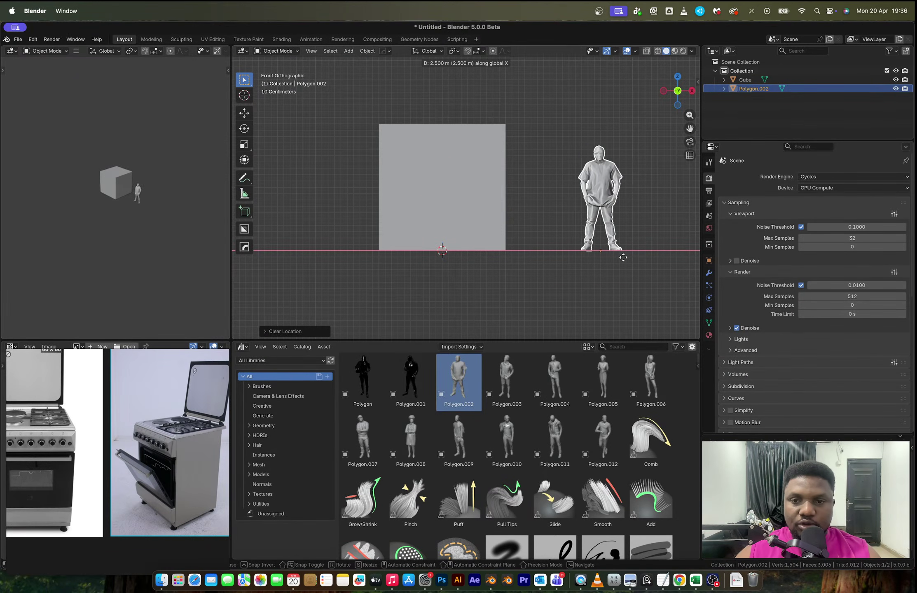
click(565, 269)
Step: Scale the cube down uniformly to about 0.45 of its size, bringing it closer to the human figure's proportions
scroll(496, 222, up, 4)
middle_drag(502, 246, 504, 248)
scroll(504, 249, down, 5)
click(504, 249)
key(s)
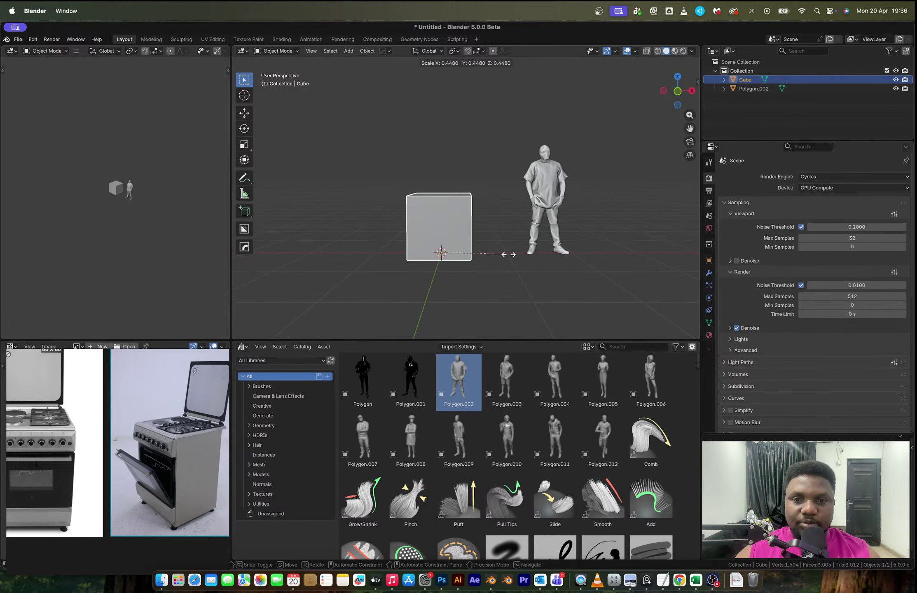
click(508, 254)
Step: Stretch the cube along Z by a factor of about 1.34 and shrink it uniformly to a cooker-like block
key(s)
key(z)
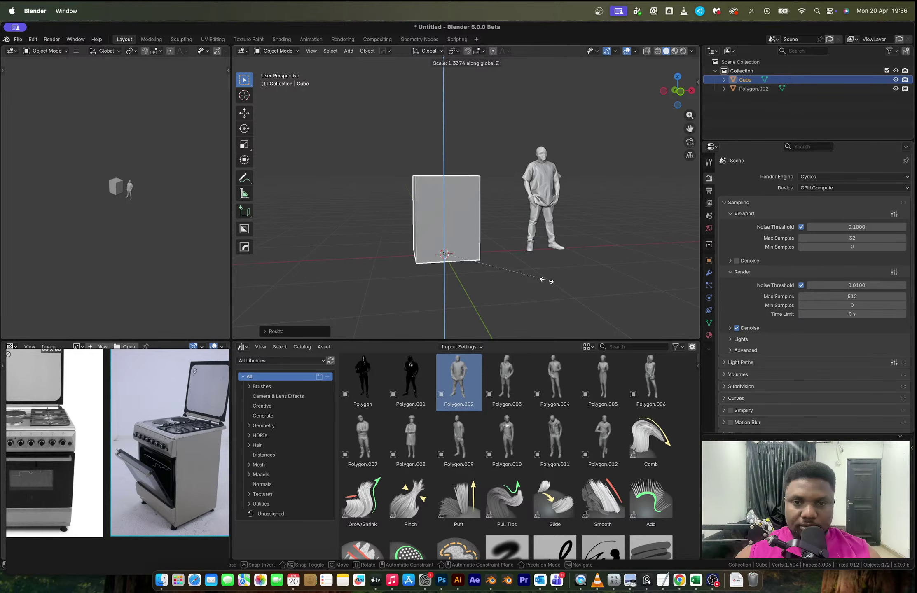
click(548, 281)
key(s)
click(519, 278)
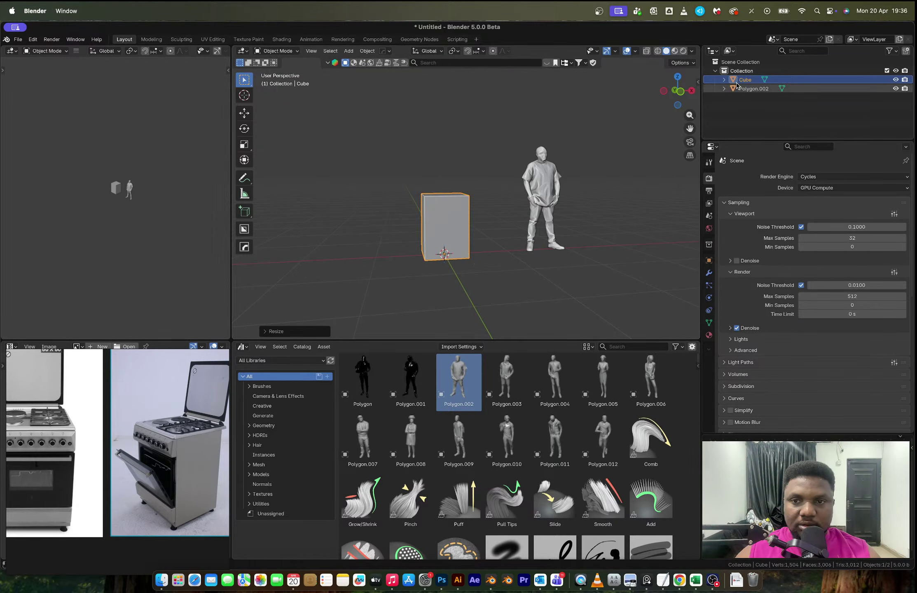
Step: Fine-tune the block's uniform scale against the human figure as seen from the front
click(675, 92)
shift+middle_drag(532, 235, 451, 219)
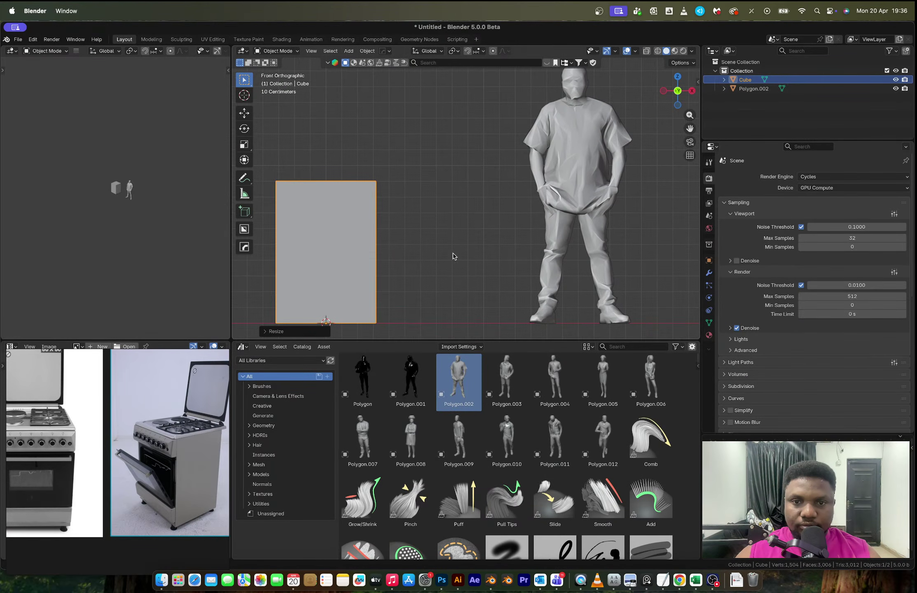
key(s)
click(478, 283)
mouse_move(478, 284)
middle_down()
mouse_move(456, 256)
mouse_move(469, 282)
mouse_move(478, 282)
mouse_move(461, 288)
middle_up()
scroll(133, 500, up, 3)
middle_drag(421, 238, 497, 278)
middle_drag(447, 245, 411, 240)
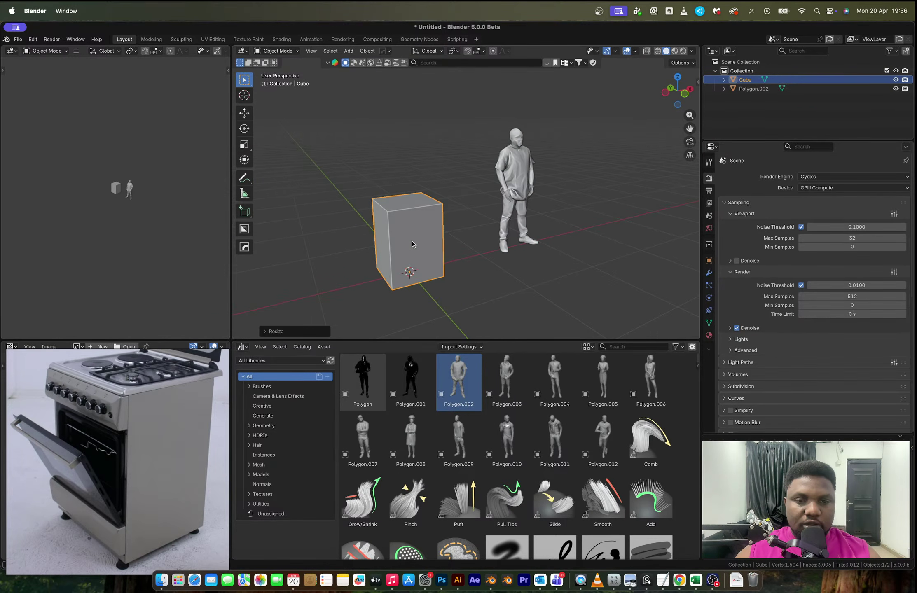
Step: Add a horizontal loop cut around the upper part of the block and return to Object Mode
key(Tab)
key(ctrl+r)
click(412, 240)
click(429, 225)
middle_drag(424, 251, 333, 250)
scroll(411, 225, up, 3)
scroll(411, 225, down, 5)
key(Tab)
Step: Move the human figure about 3 m along X, away from the block
middle_drag(484, 195, 492, 221)
click(492, 221)
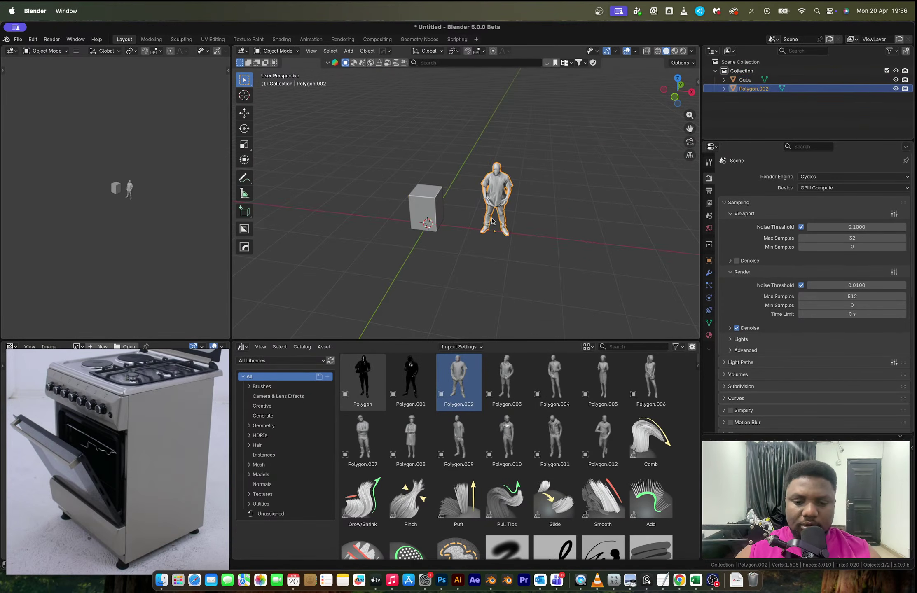
key(g)
key(x)
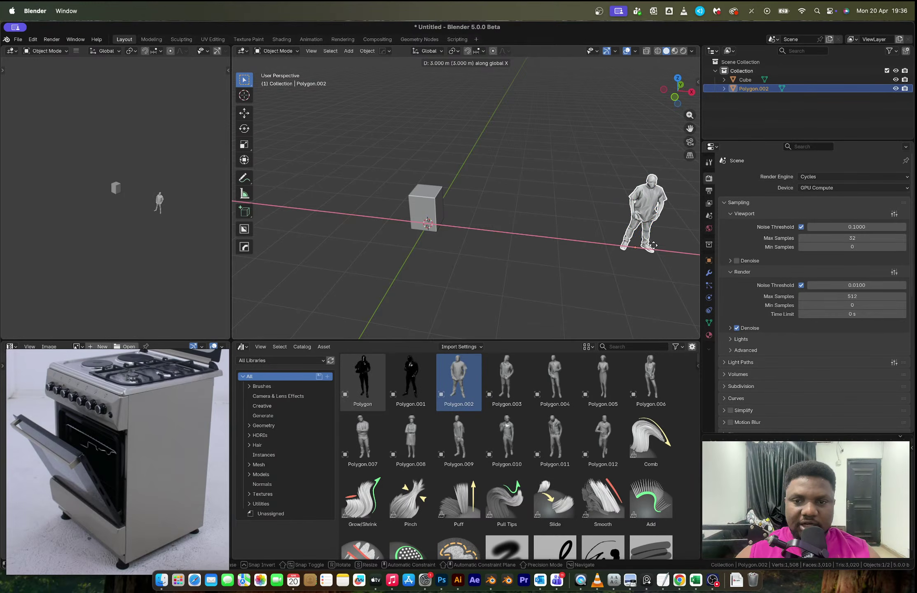
click(653, 245)
Step: Edge-slide the block's horizontal loop closer to its top to set the height of the control panel band
click(431, 209)
scroll(430, 209, up, 3)
key(Tab)
middle_drag(401, 227, 441, 205)
scroll(429, 198, up, 2)
key(g)
key(g)
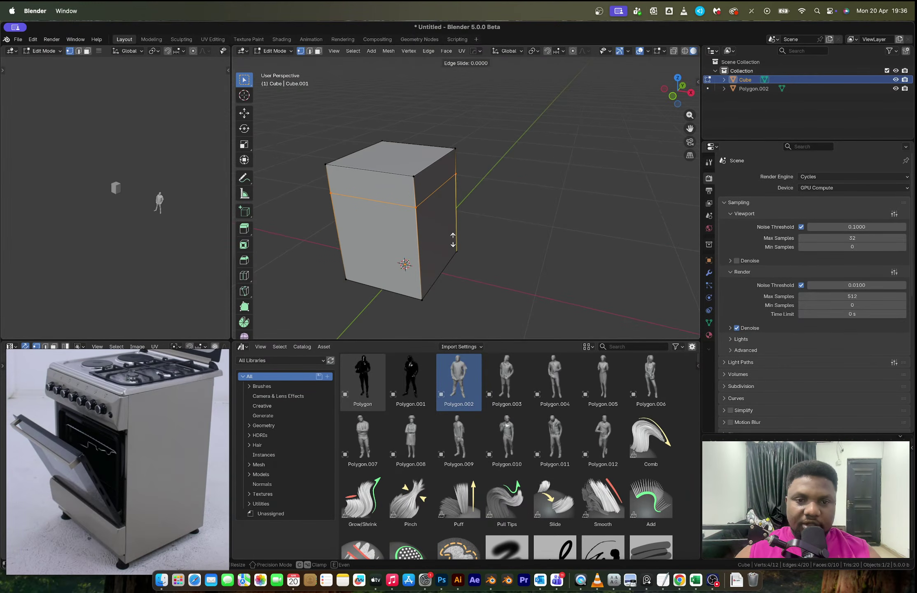
click(449, 229)
Step: Add a second horizontal loop cut around the lower part of the block to mark the oven's bottom edge
key(ctrl+r)
click(432, 234)
click(432, 245)
middle_drag(431, 245, 472, 238)
Step: Try to delete the full-width front face between the two horizontal loops
key(3)
click(424, 231)
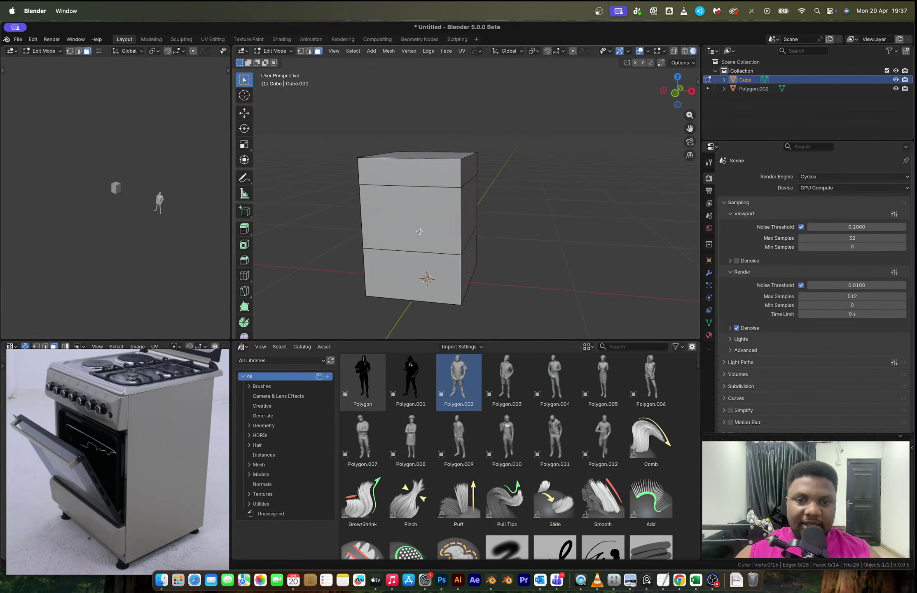
key(x)
click(406, 249)
mouse_move(484, 230)
middle_down()
mouse_move(442, 235)
mouse_move(471, 220)
middle_up()
key(super+z)
Step: Add a centred vertical loop cut and bevel it with an offset of about 0.905 m, leaving narrow side strips
key(ctrl+r)
click(401, 177)
click(401, 178)
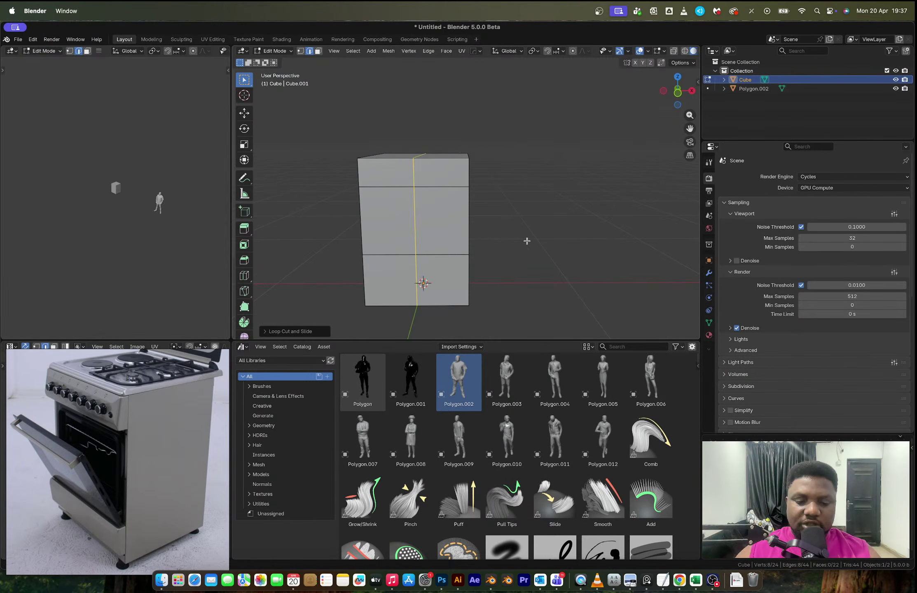
key(ctrl+b)
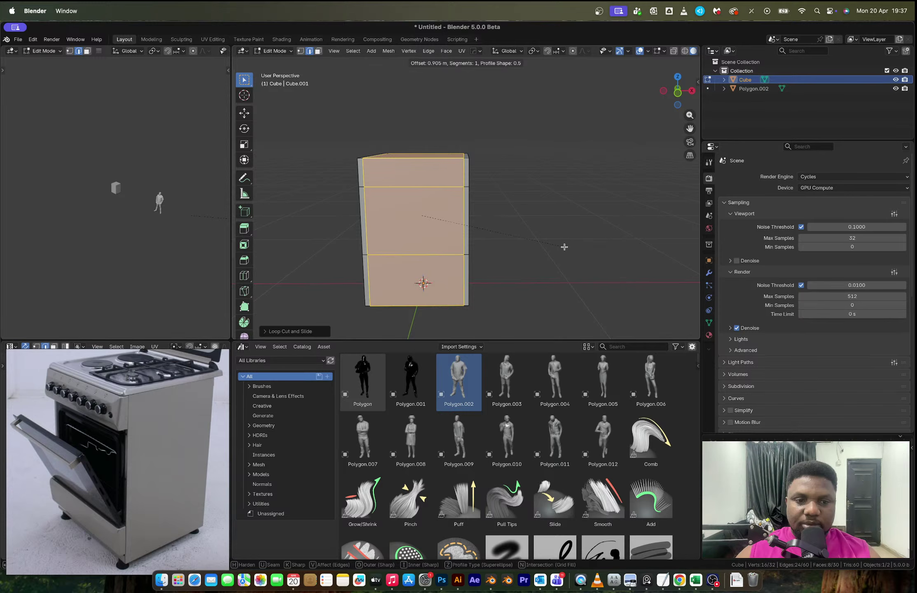
click(564, 247)
Step: Delete the central front face between the side strips to open the oven cavity
key(3)
click(414, 222)
key(x)
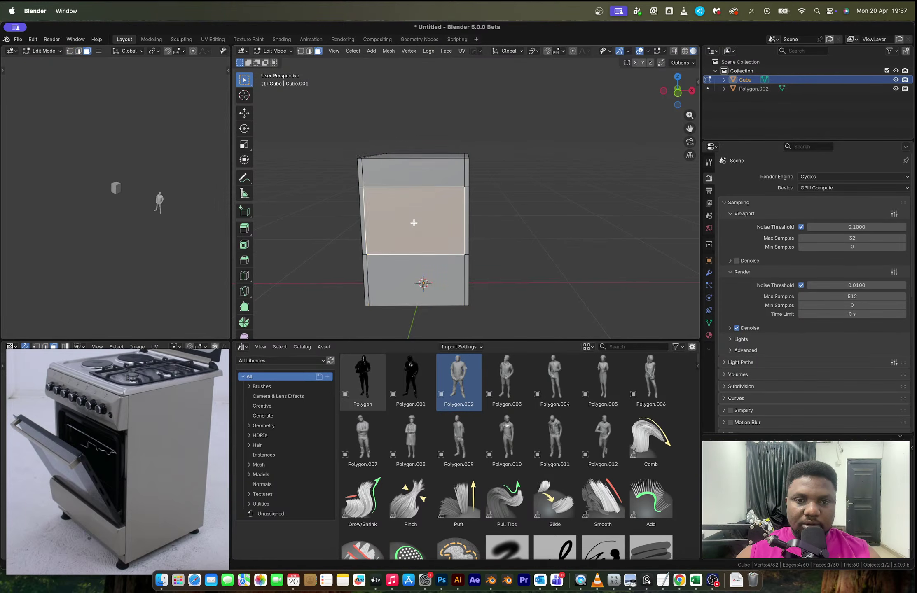
click(414, 223)
middle_drag(414, 223, 531, 210)
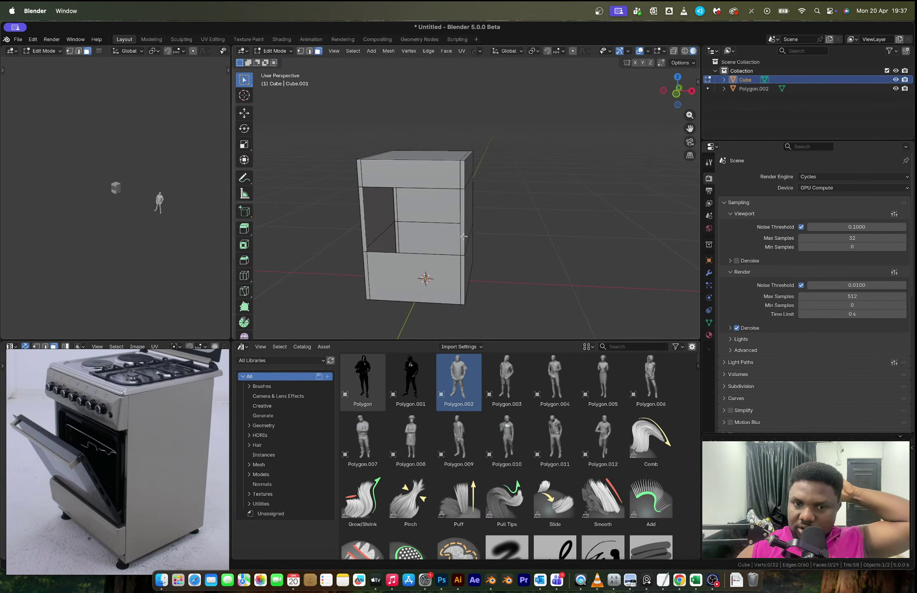
Step: With X-ray on, lower the vertices along the oven opening's bottom edge by about 0.07 m along Z
click(675, 94)
scroll(455, 276, up, 3)
key(1)
key(alt+z)
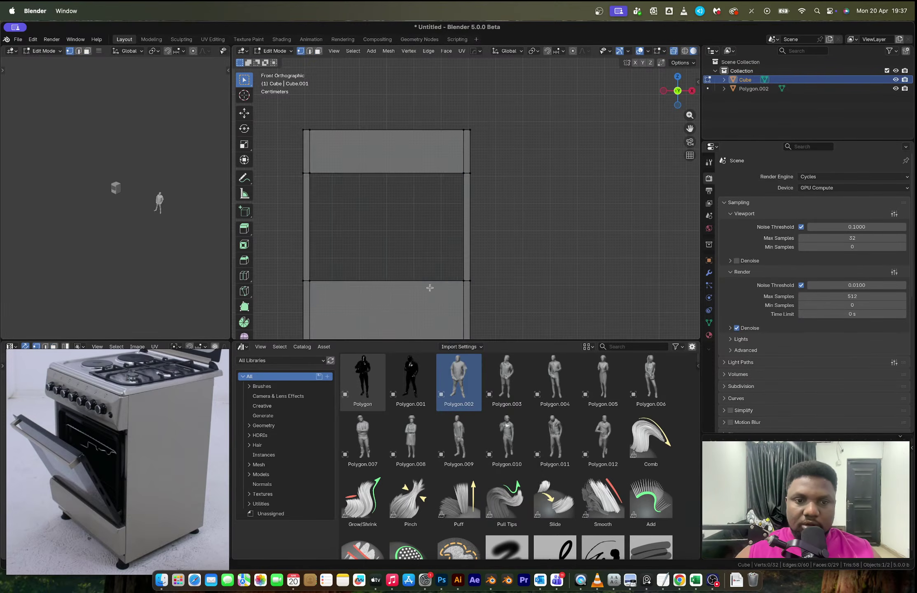
shift+middle_drag(439, 286, 488, 218)
drag(290, 194, 595, 232)
key(g)
key(z)
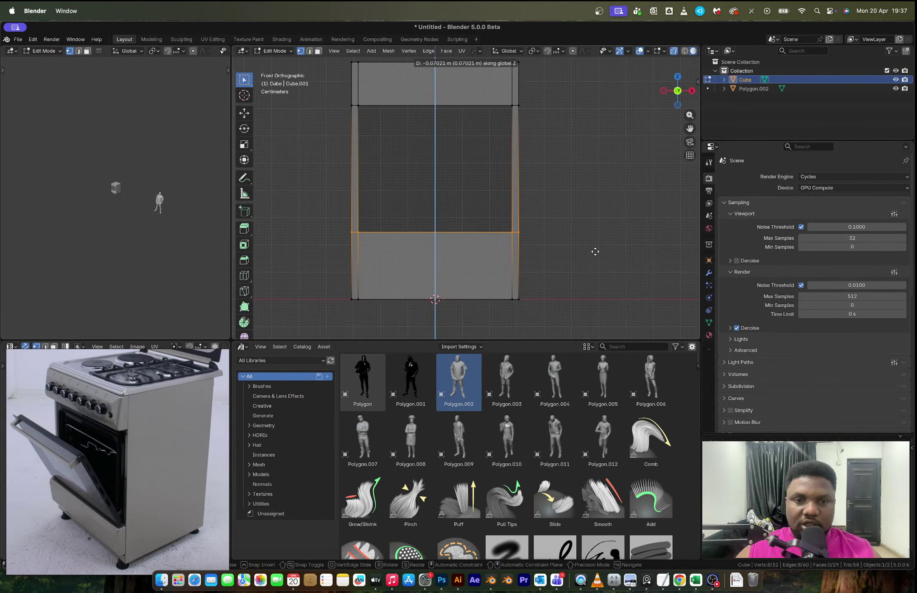
click(597, 252)
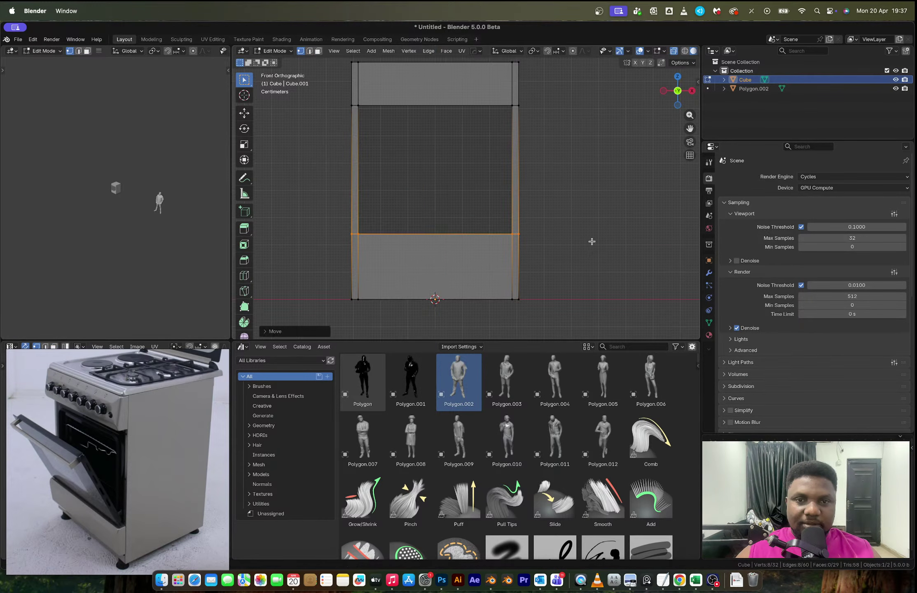
scroll(549, 249, up, 3)
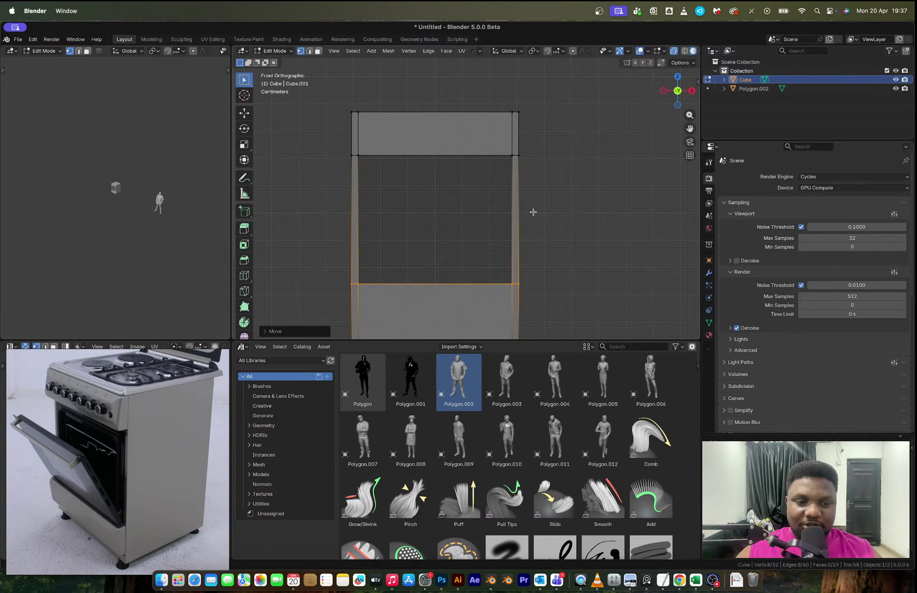
Step: Separate the three front faces above the oven opening into their own control panel object and select it
middle_drag(534, 212, 507, 243)
key(Tab)
middle_drag(459, 179, 490, 171)
key(Tab)
key(3)
click(417, 152)
shift+click(338, 132)
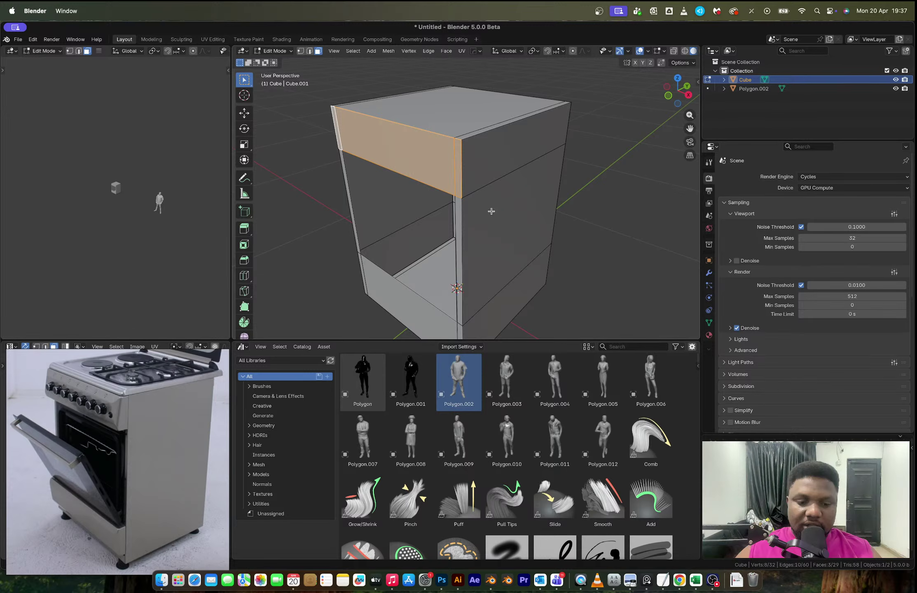
key(p)
key(s)
key(Tab)
click(448, 162)
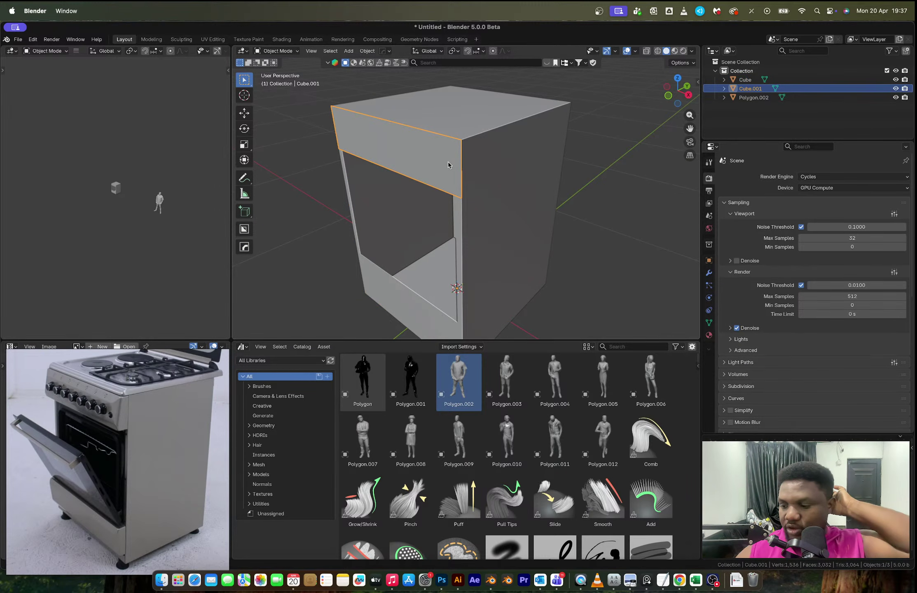
Step: Extrude all of the control panel's faces outward by about 0.066 m
key(Tab)
key(a)
key(e)
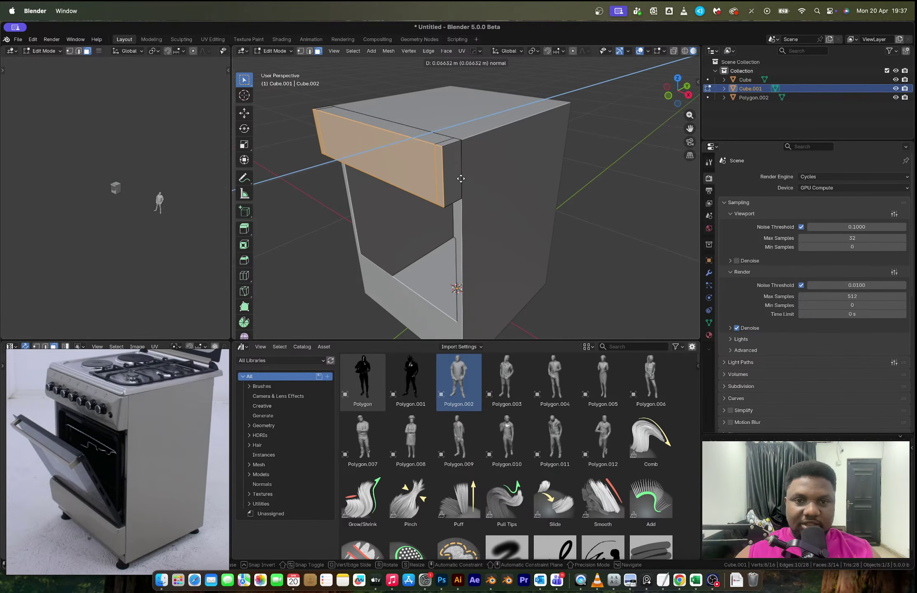
click(460, 178)
Step: Dissolve the two vertical edge loops near the ends of the control panel
middle_drag(460, 178, 421, 169)
key(2)
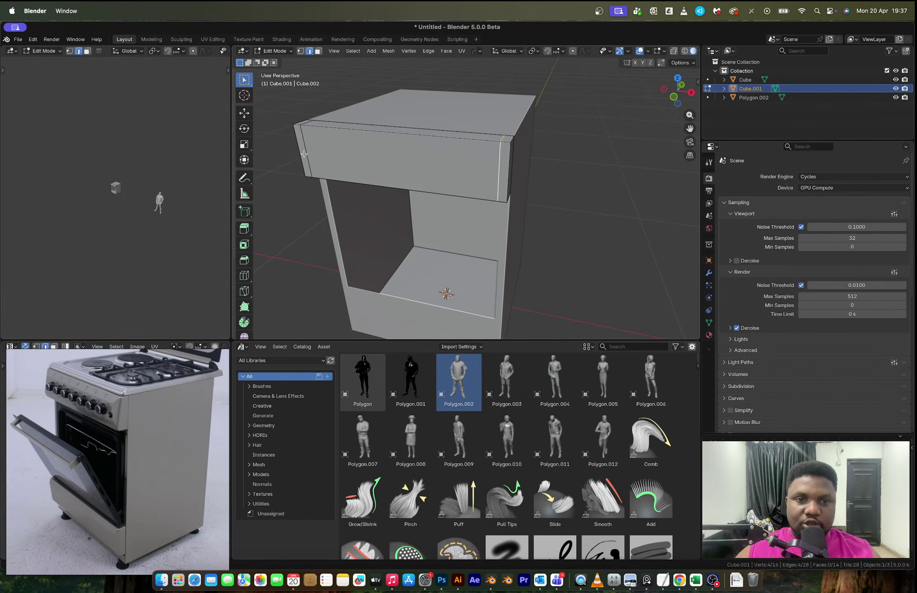
key(x)
click(303, 194)
middle_drag(303, 193, 531, 160)
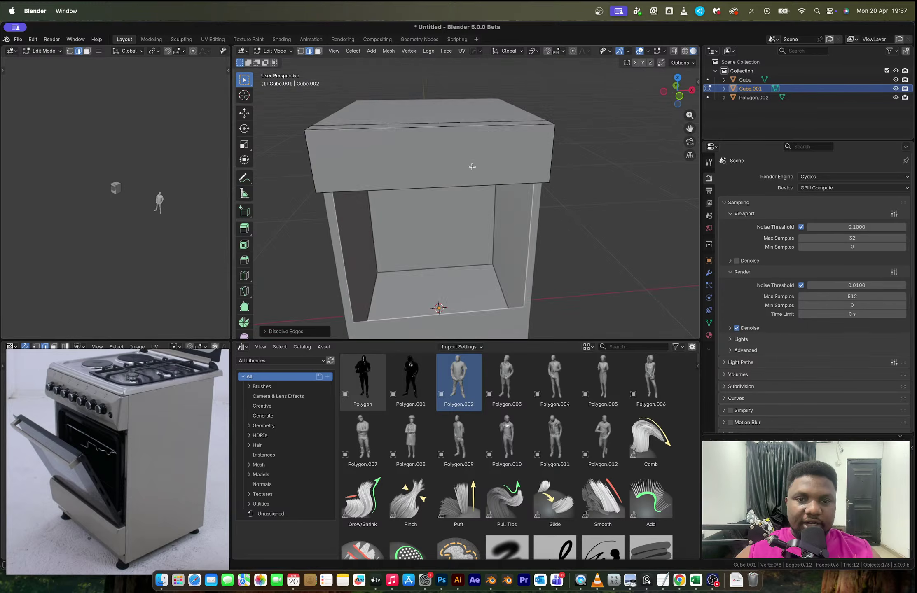
Step: Lower the control panel's top front edge about 0.036 m along Z and scale it inward to about 0.83
scroll(105, 415, down, 3)
middle_drag(105, 415, 230, 436)
scroll(123, 428, up, 4)
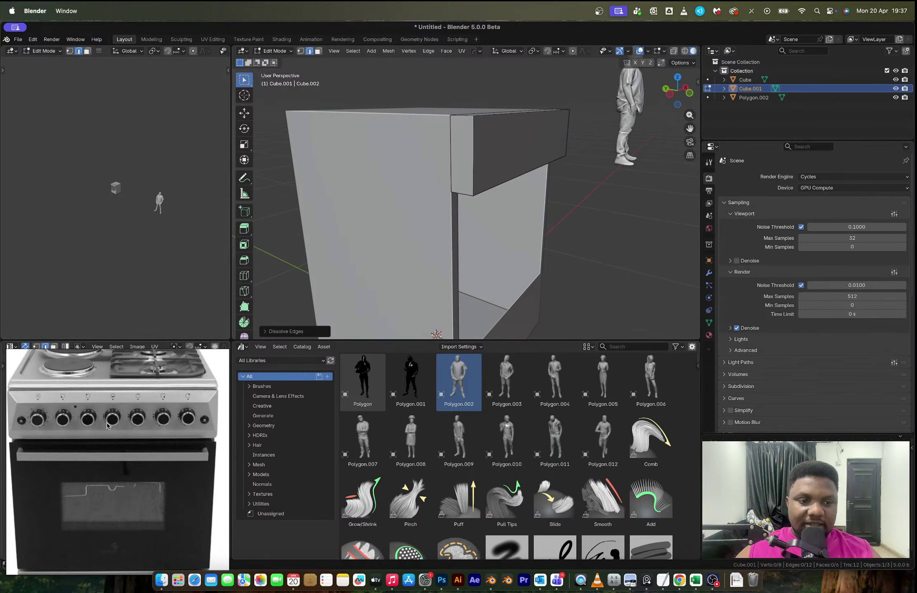
middle_drag(529, 170, 469, 165)
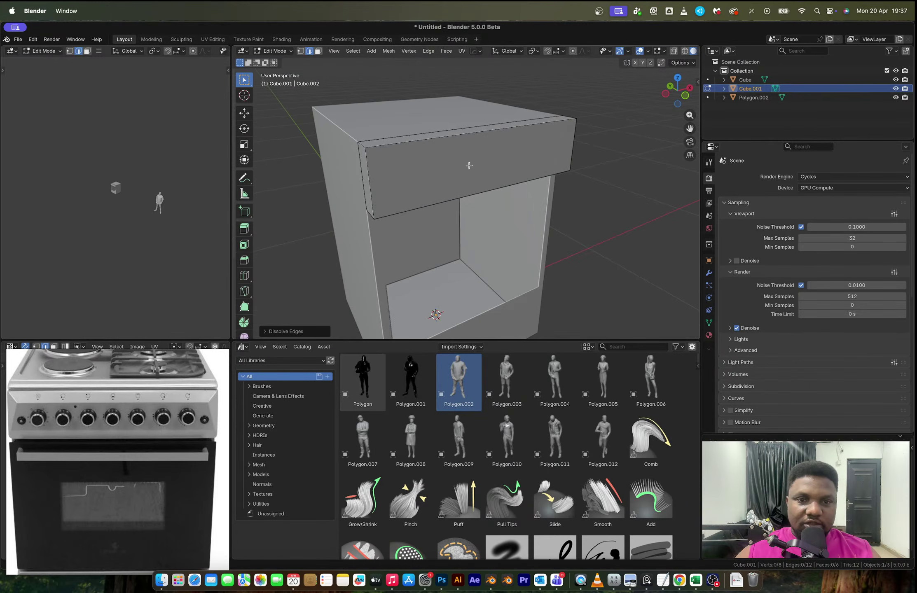
key(Tab)
key(Tab)
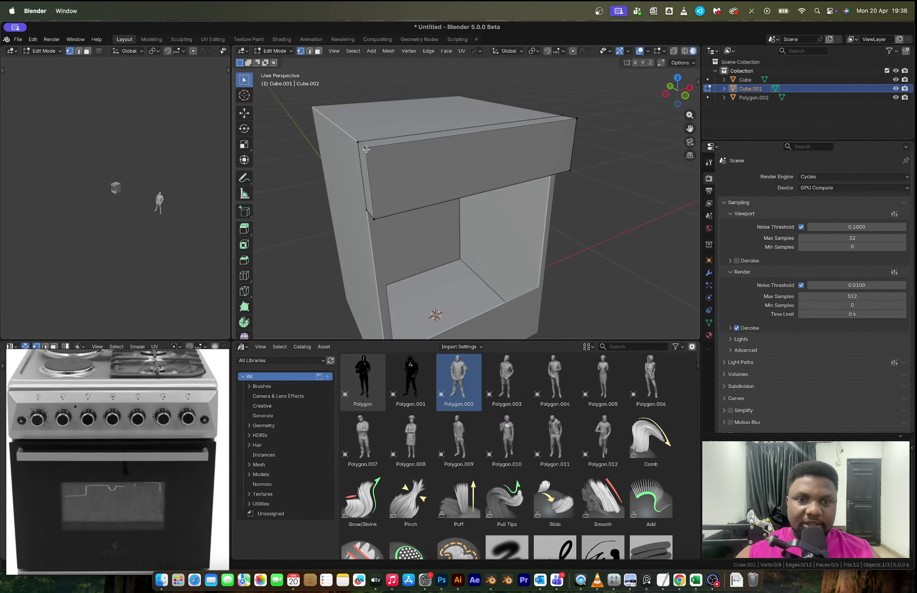
click(368, 147)
click(685, 95)
key(g)
key(z)
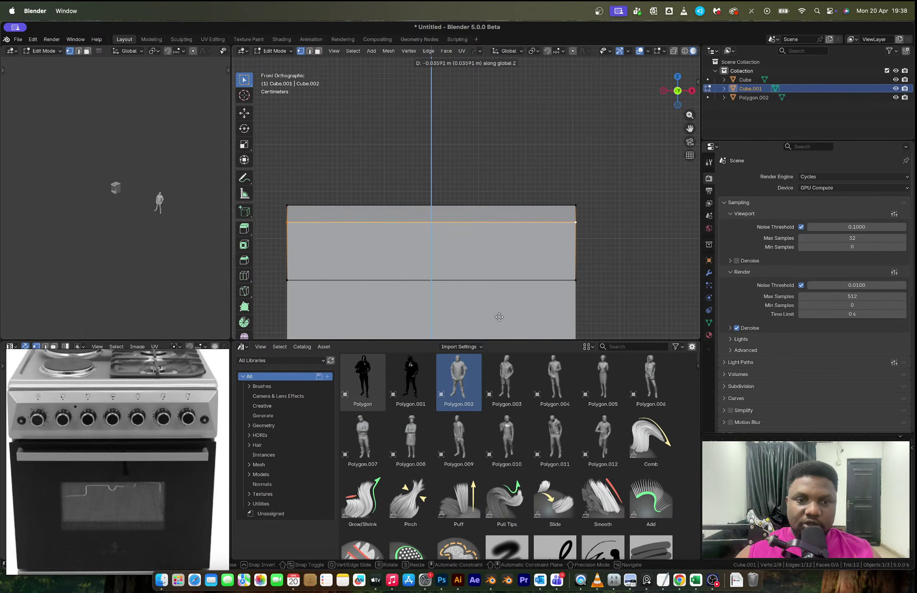
click(498, 317)
key(s)
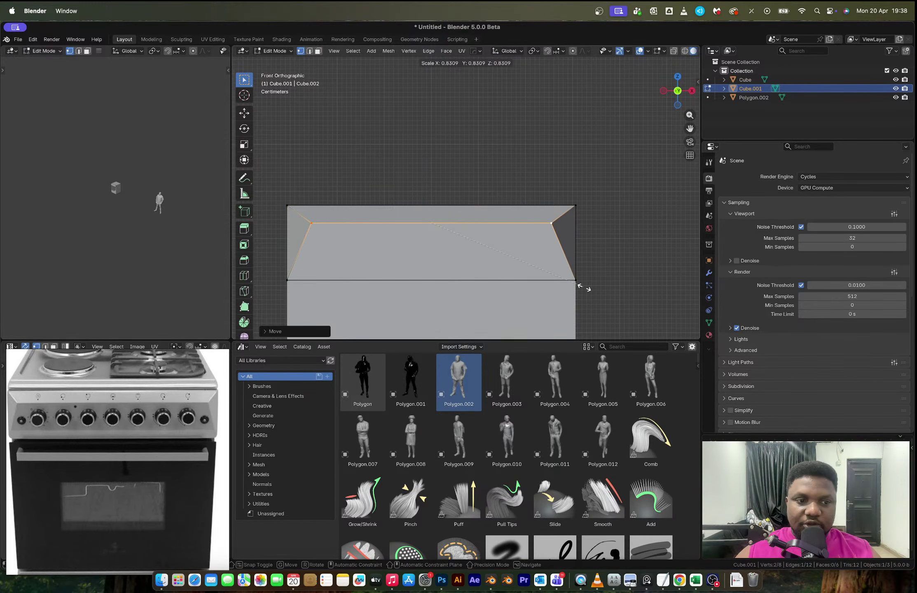
click(583, 287)
Step: Raise the control panel's bottom front edge along Z and scale it slightly inward to taper the underside
click(569, 274)
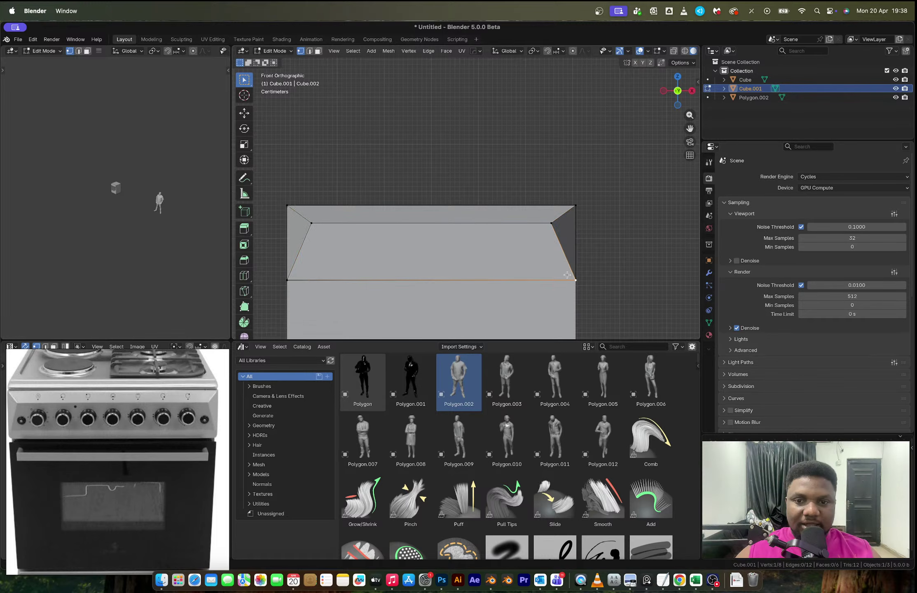
key(g)
key(z)
click(499, 291)
key(s)
click(607, 289)
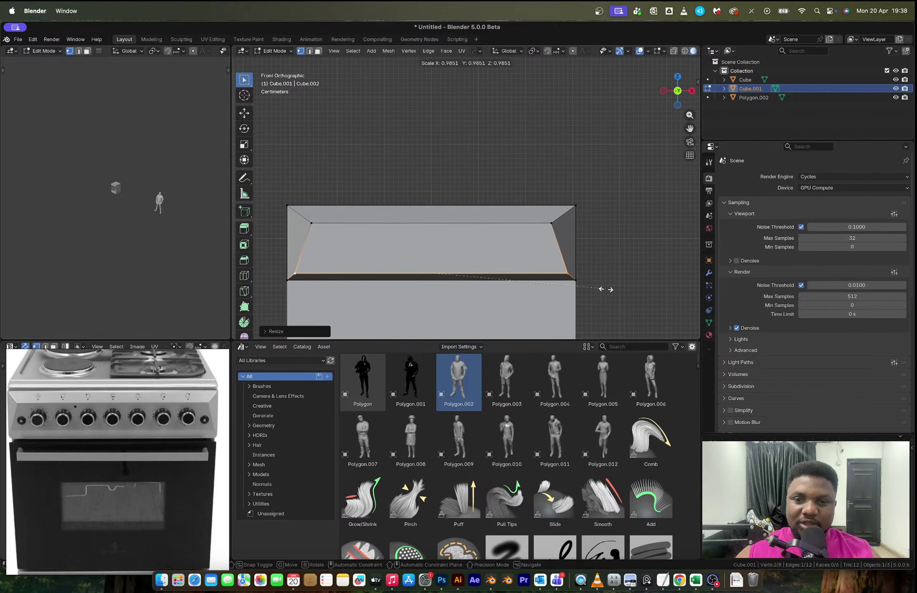
key(g)
key(z)
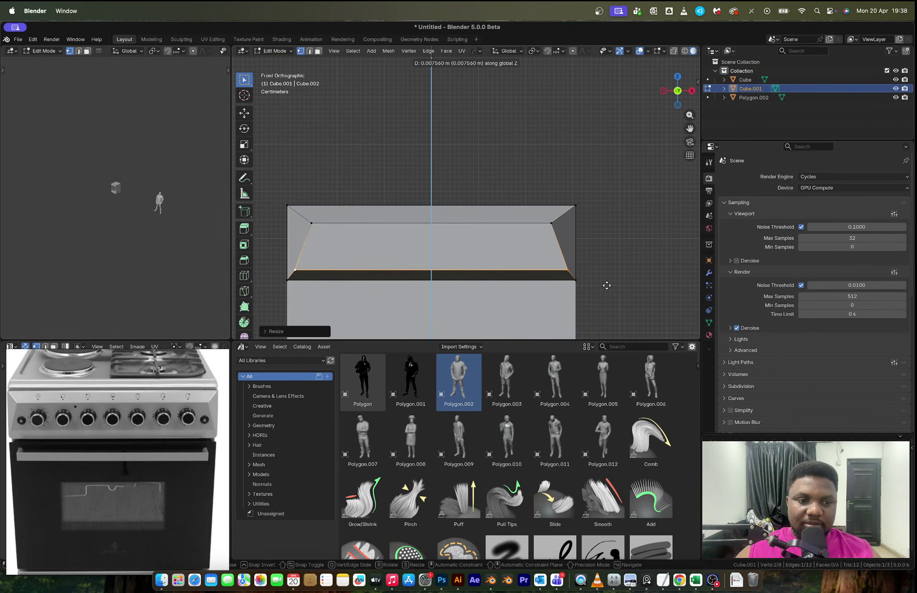
click(528, 256)
Step: Isolate the control panel in local view and examine the knob area in the reference photos
key(Tab)
mouse_move(528, 256)
middle_down()
mouse_move(430, 268)
mouse_move(555, 253)
mouse_move(543, 248)
middle_up()
scroll(446, 248, up, 3)
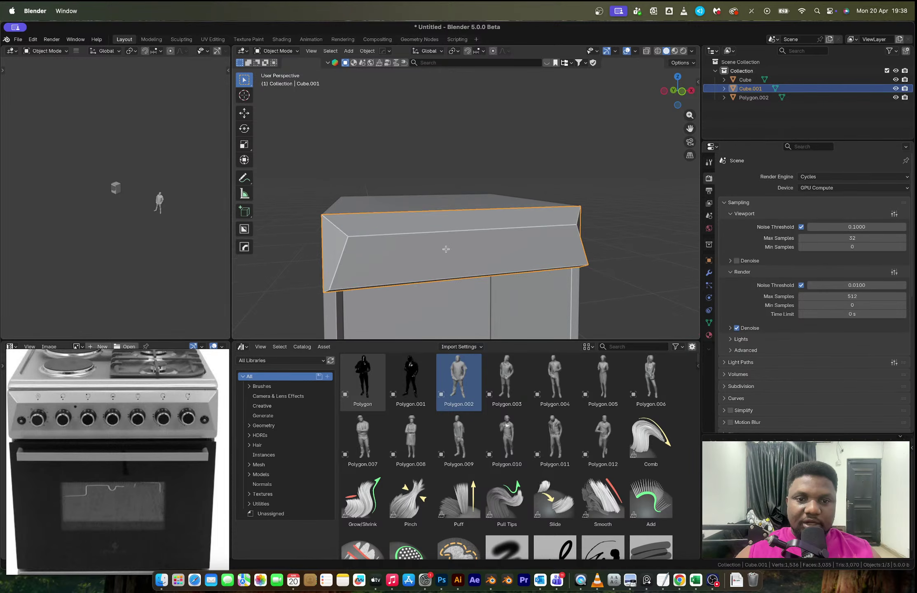
key(Tab)
middle_drag(424, 258, 486, 262)
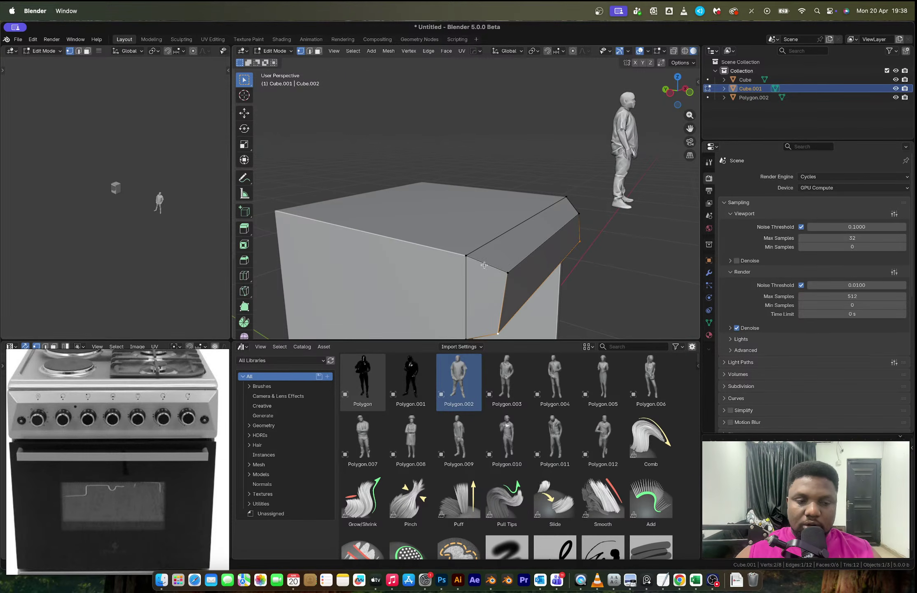
key(KP_Divide)
mouse_move(483, 264)
middle_down()
mouse_move(463, 237)
mouse_move(483, 262)
middle_up()
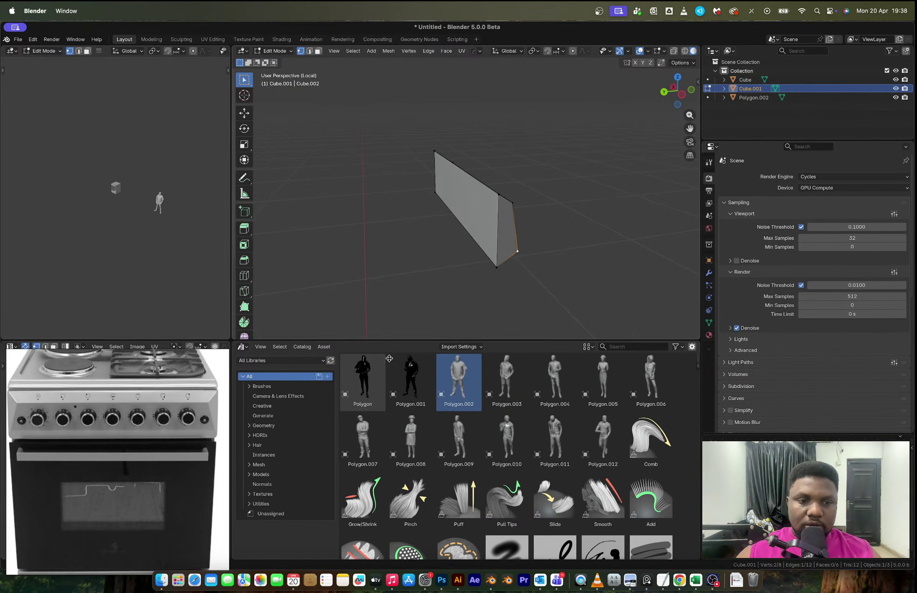
scroll(173, 404, right, 5)
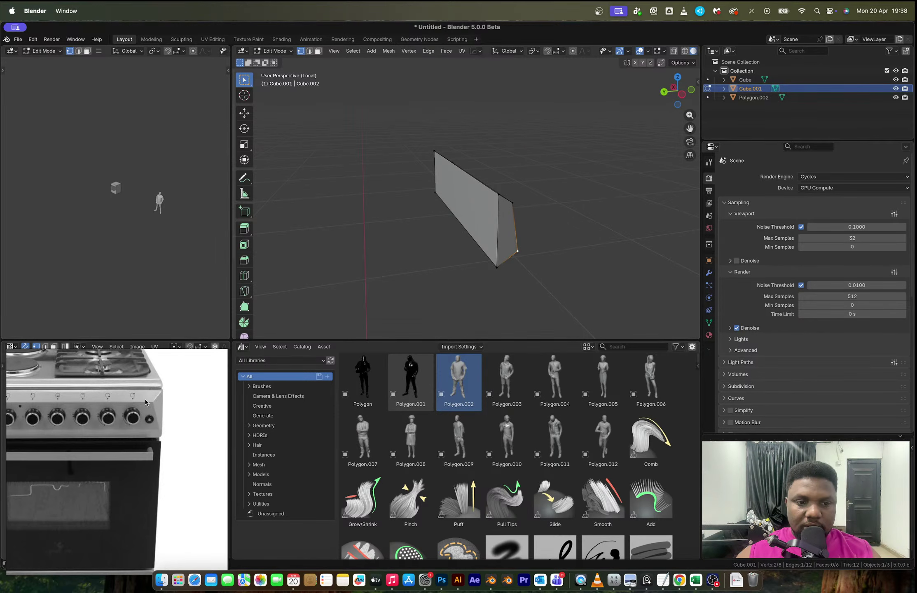
scroll(164, 408, down, 3)
middle_drag(164, 408, 111, 421)
scroll(177, 420, up, 6)
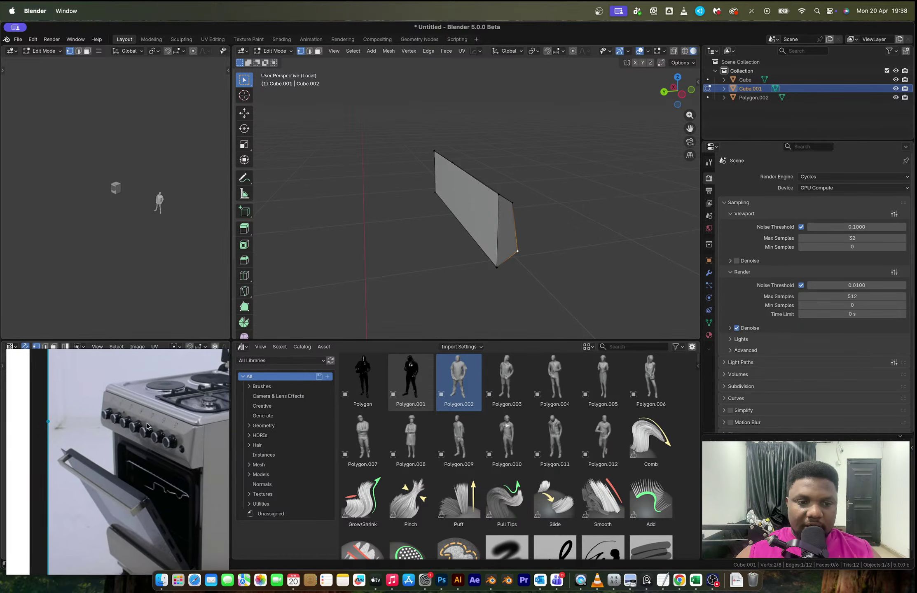
Step: Extrude the back face of the control panel outward by about 0.03 m
middle_drag(519, 238, 468, 234)
key(2)
click(454, 226)
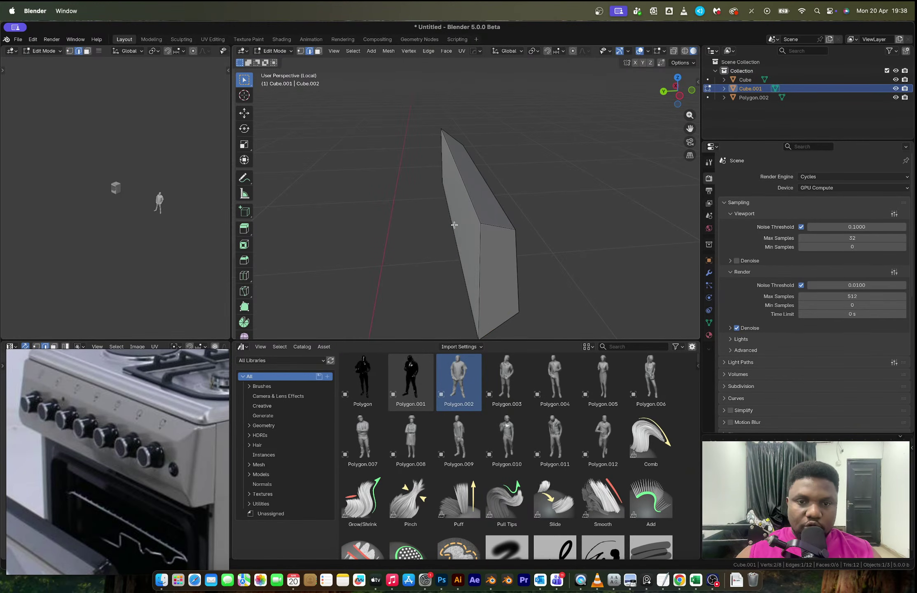
key(3)
click(456, 238)
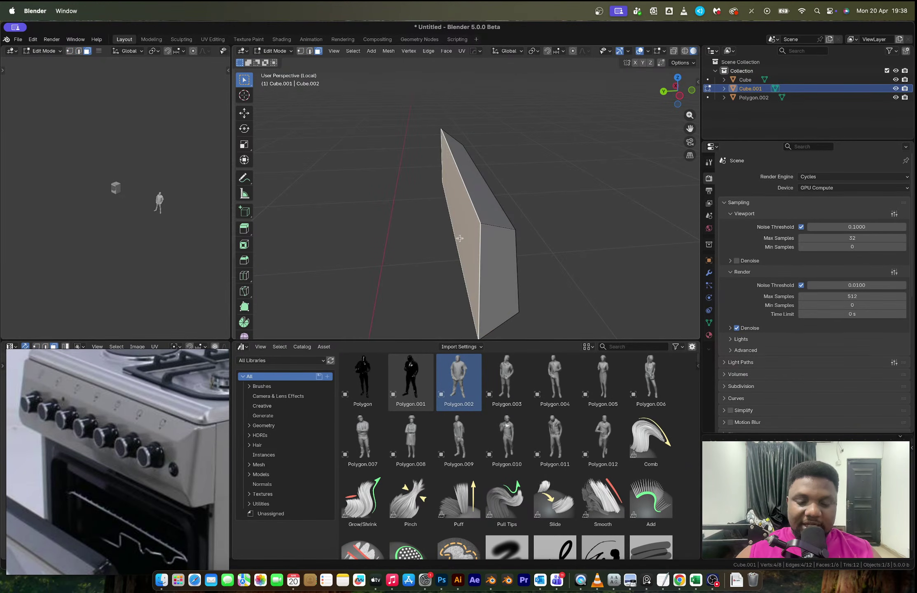
key(e)
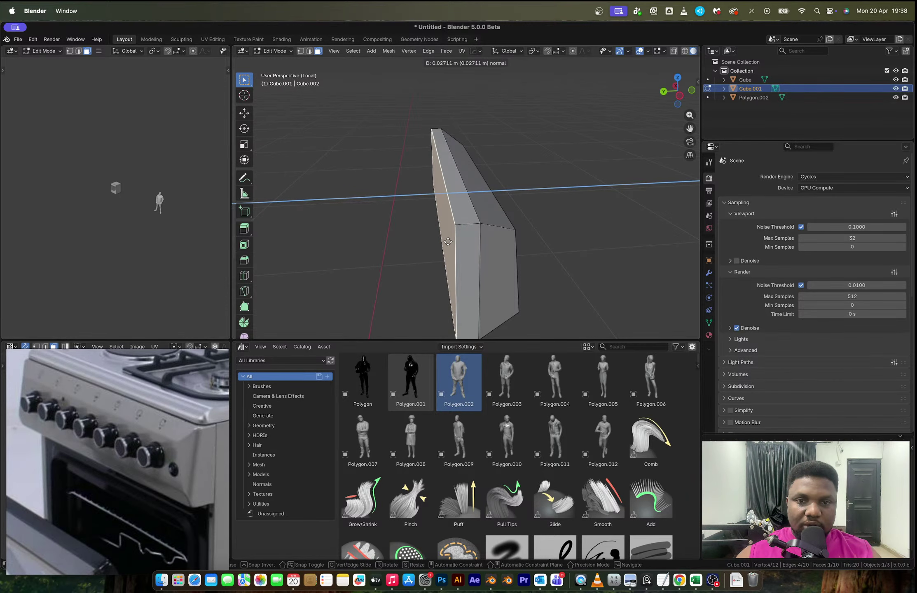
click(446, 241)
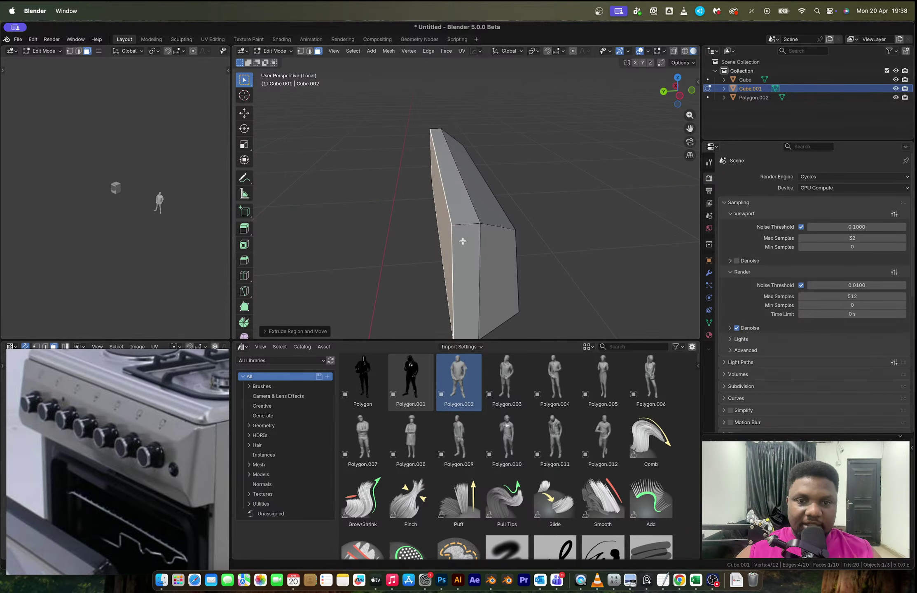
Step: Snap the 3D cursor to the panel's back face, set the object's origin to it and leave local view
key(ctrl+Tab)
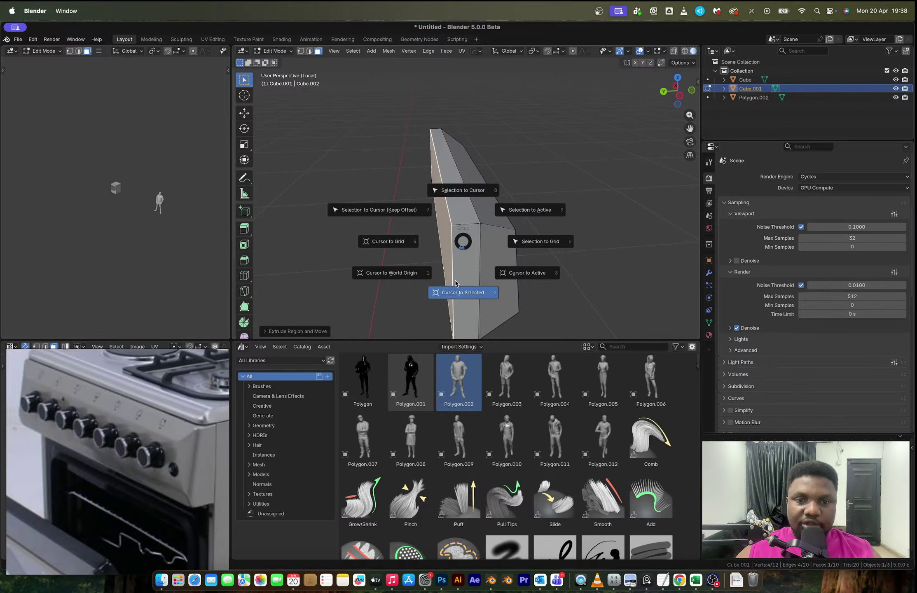
click(457, 245)
right_click(455, 243)
mouse_move(472, 291)
click(498, 303)
middle_drag(494, 290, 391, 223)
scroll(473, 243, down, 6)
key(slash)
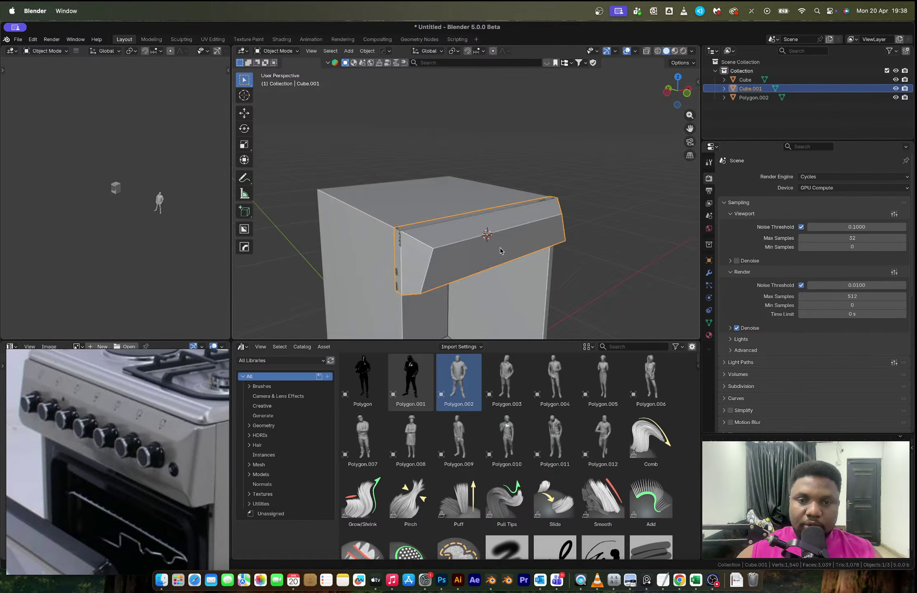
Step: Move the control panel clear of the body along Y and snap the 3D cursor to the body's upper front face
scroll(500, 251, down, 4)
middle_drag(500, 251, 469, 231)
key(g)
key(y)
click(506, 236)
click(459, 218)
key(Tab)
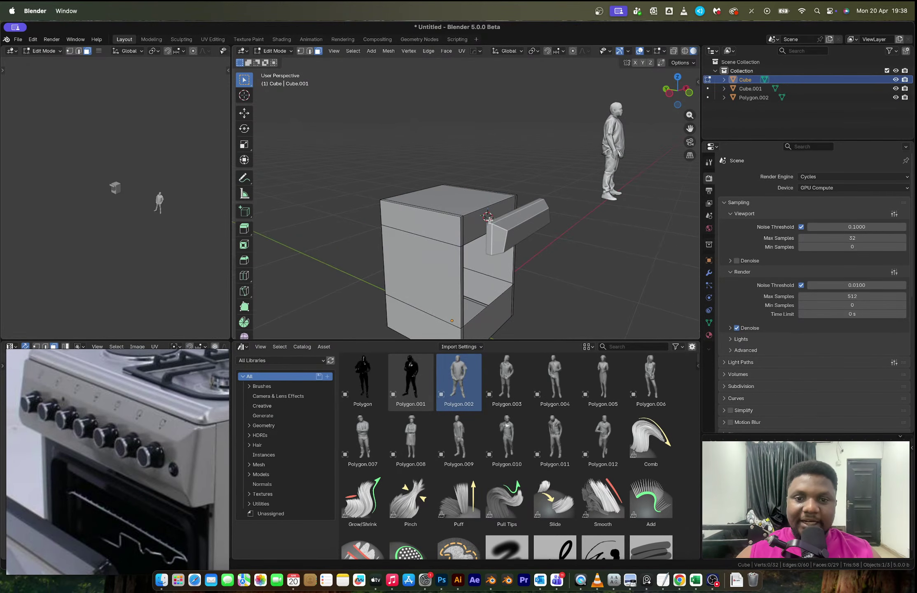
click(492, 214)
key(shift+s)
click(498, 262)
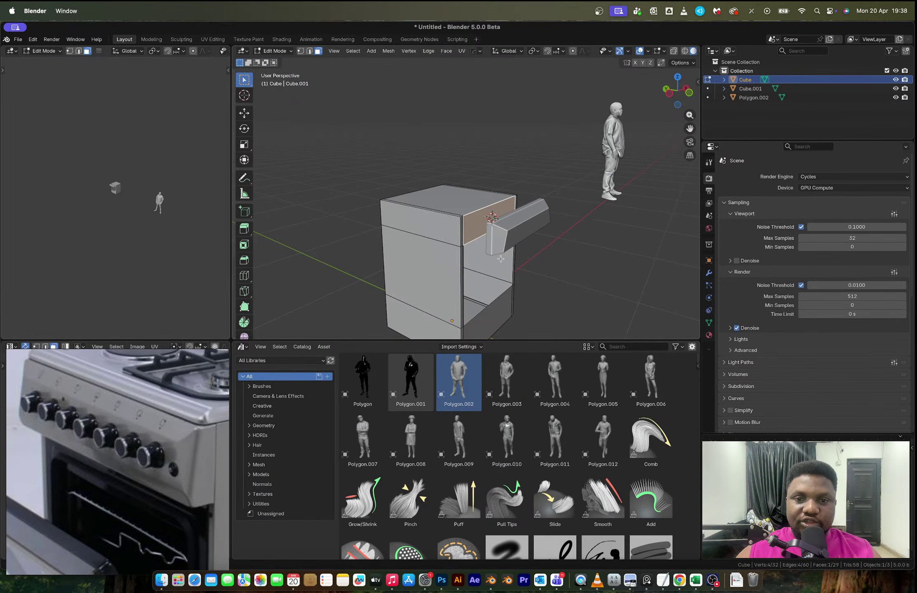
Step: Snap the control panel to the 3D cursor on the front of the cooker body
key(Tab)
click(512, 228)
key(shift+s)
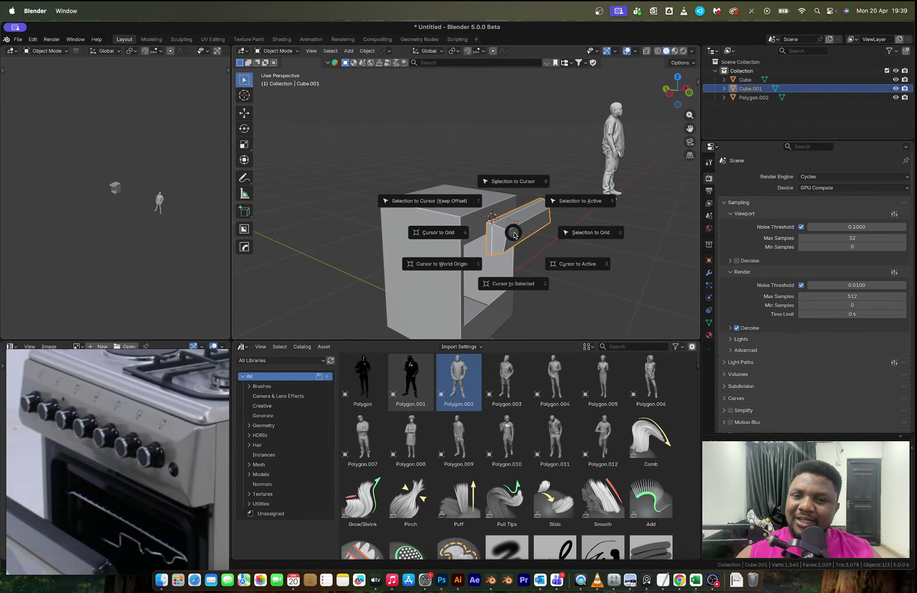
click(513, 173)
middle_drag(587, 189, 470, 101)
click(471, 135)
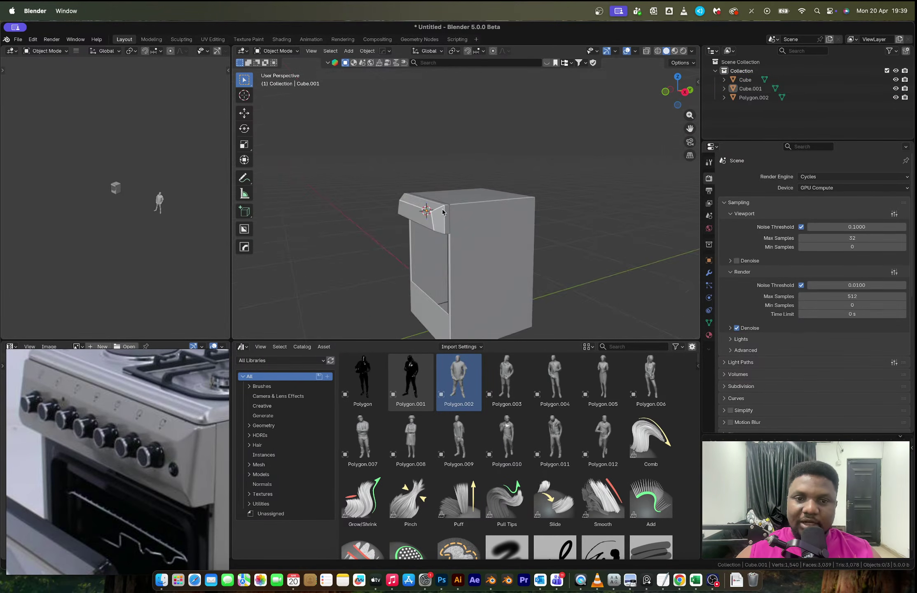
Step: Apply the control panel's object transform and add a HOps bevel with a 30° angle limit
scroll(439, 212, up, 4)
shift+middle_drag(432, 243, 568, 223)
click(454, 208)
key(Tab)
scroll(500, 182, down, 3)
key(a)
key(Tab)
key(ctrl+a)
click(521, 233)
key(q)
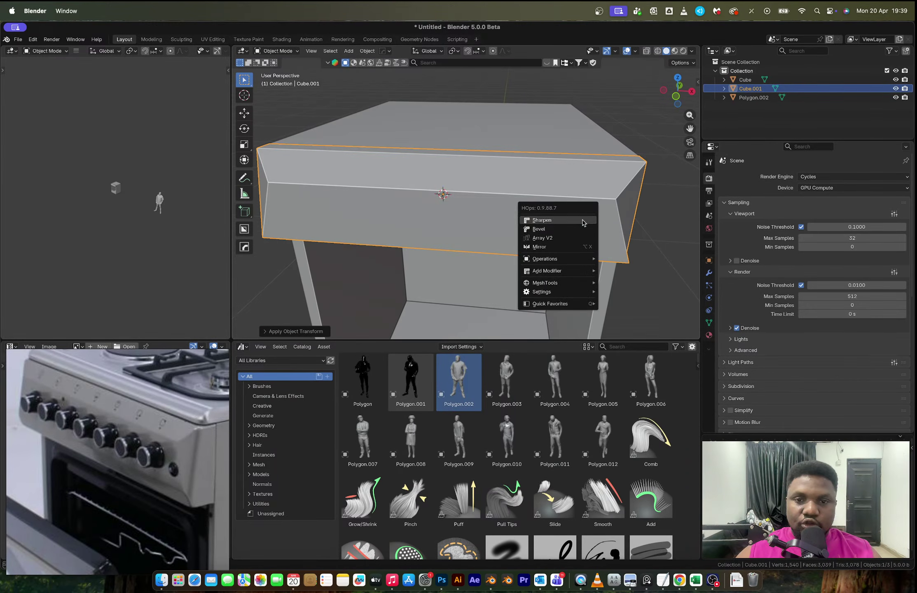
click(578, 229)
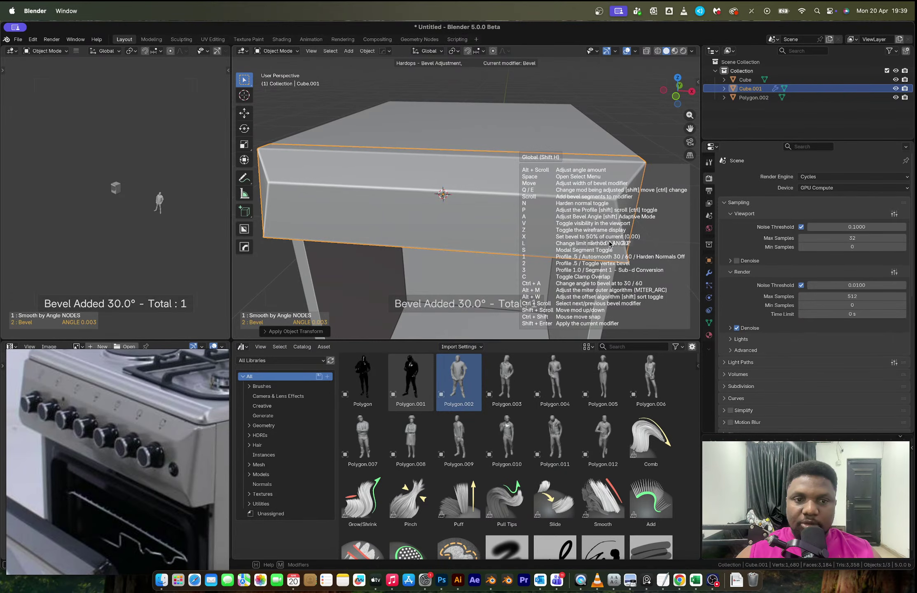
click(594, 215)
Step: Select both ends of the control panel's bottom front edge and inspect the panel's underside above the oven opening
middle_drag(594, 215, 488, 178)
key(Tab)
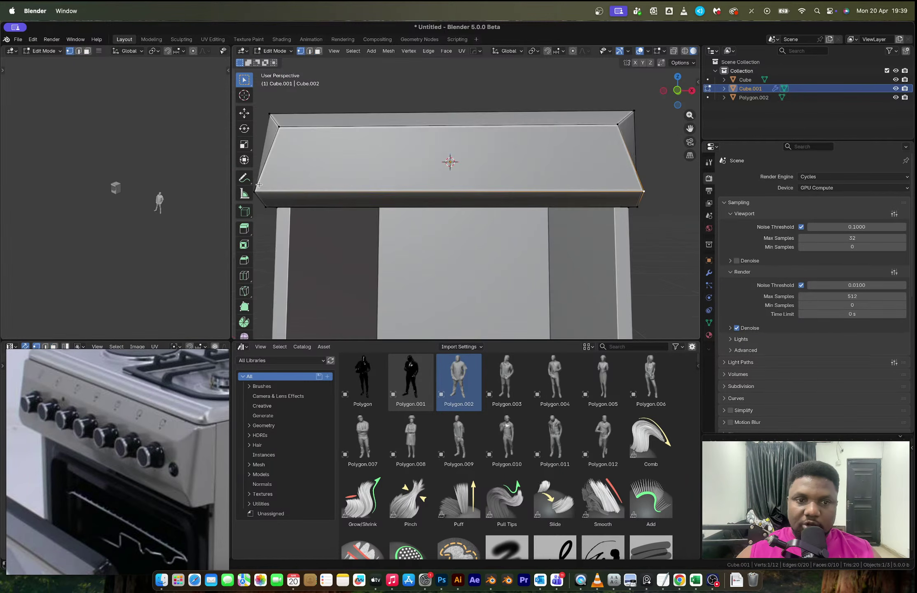
shift+click(258, 195)
middle_drag(597, 212, 568, 172)
key(Tab)
scroll(569, 172, down, 3)
click(564, 142)
scroll(519, 169, up, 5)
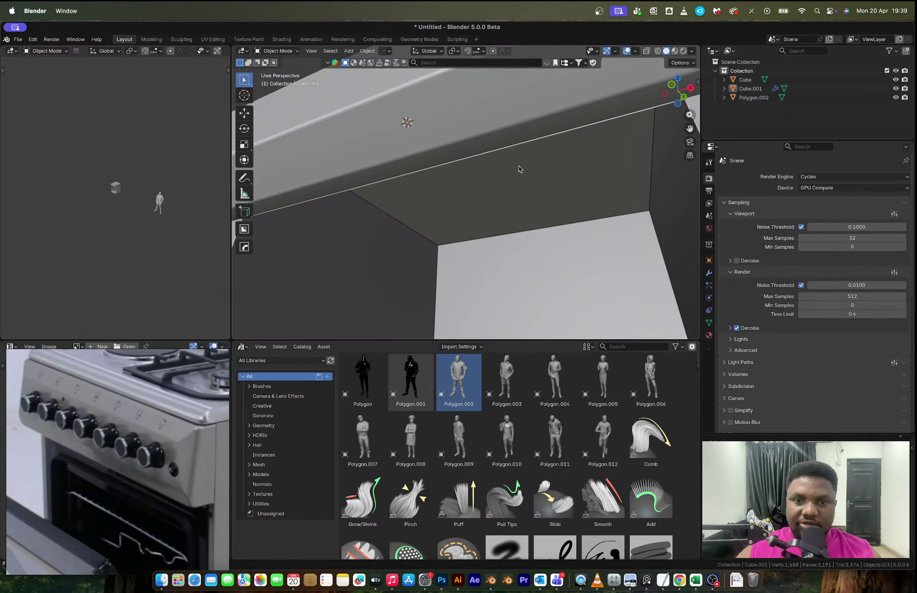
click(518, 123)
key(Tab)
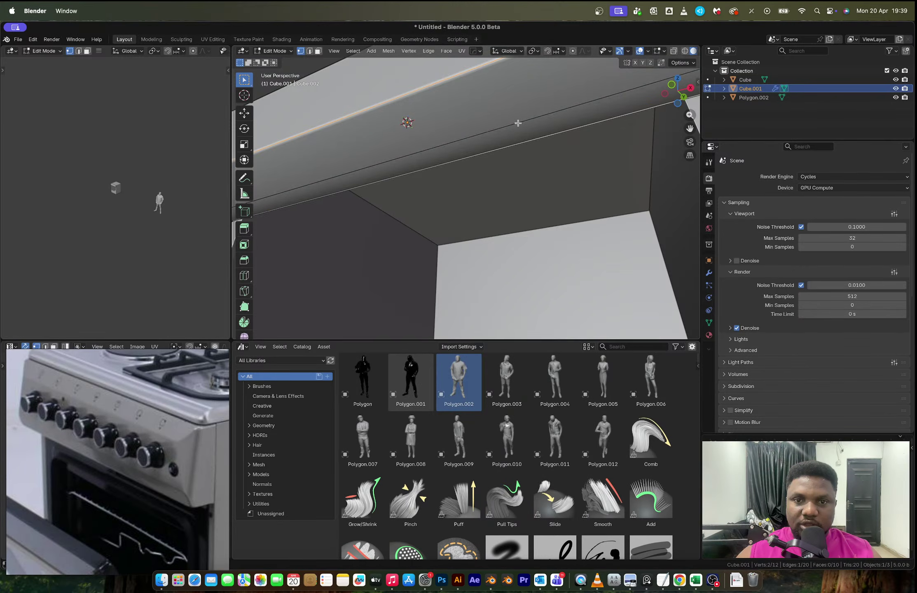
key(Tab)
key(Tab)
Step: Raise the control panel's bottom front edge slightly along Z, scale it marginally inward and return to Object Mode
scroll(523, 143, down, 4)
middle_drag(522, 144, 524, 256)
scroll(526, 182, up, 3)
key(g)
key(z)
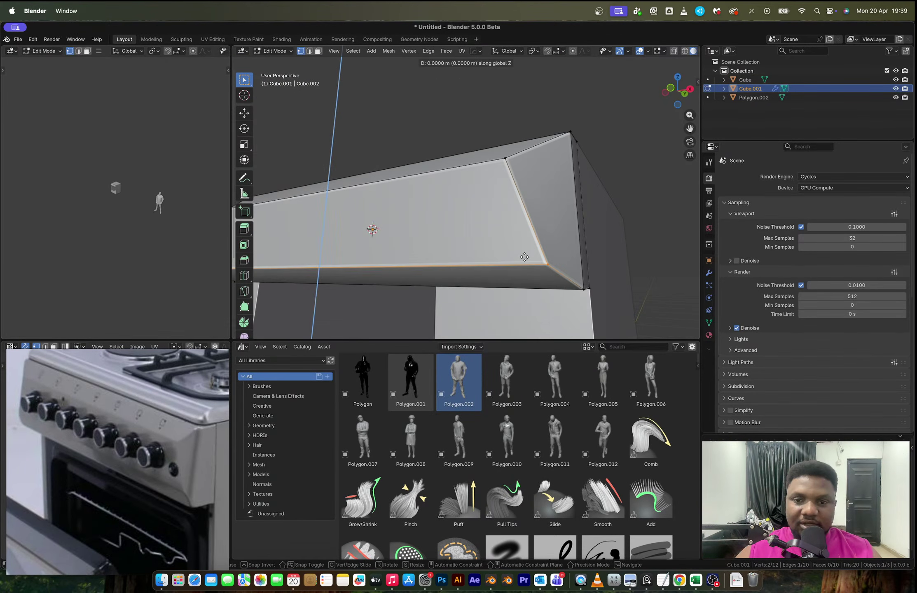
click(524, 247)
key(s)
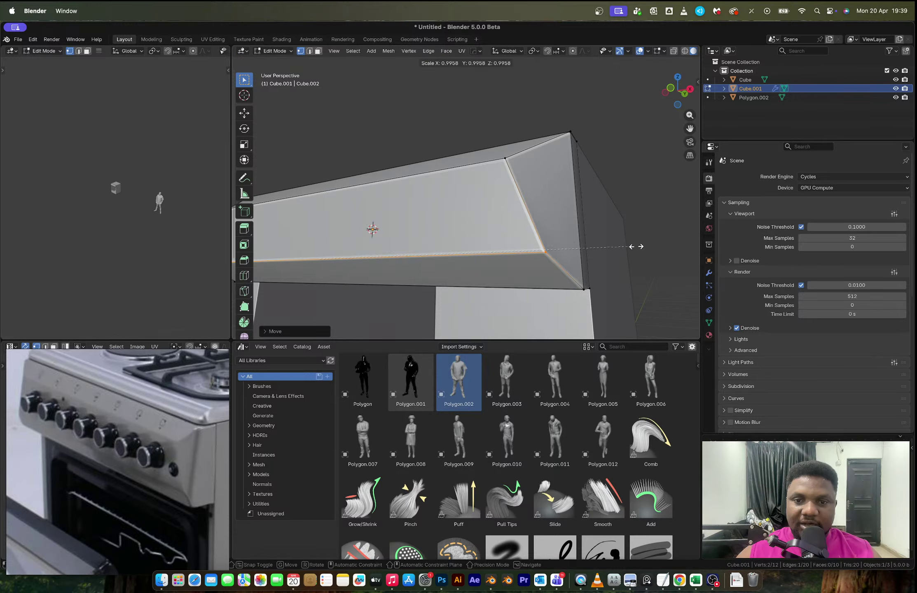
click(629, 247)
key(Tab)
scroll(634, 223, down, 5)
middle_drag(634, 223, 479, 231)
key(alt+a)
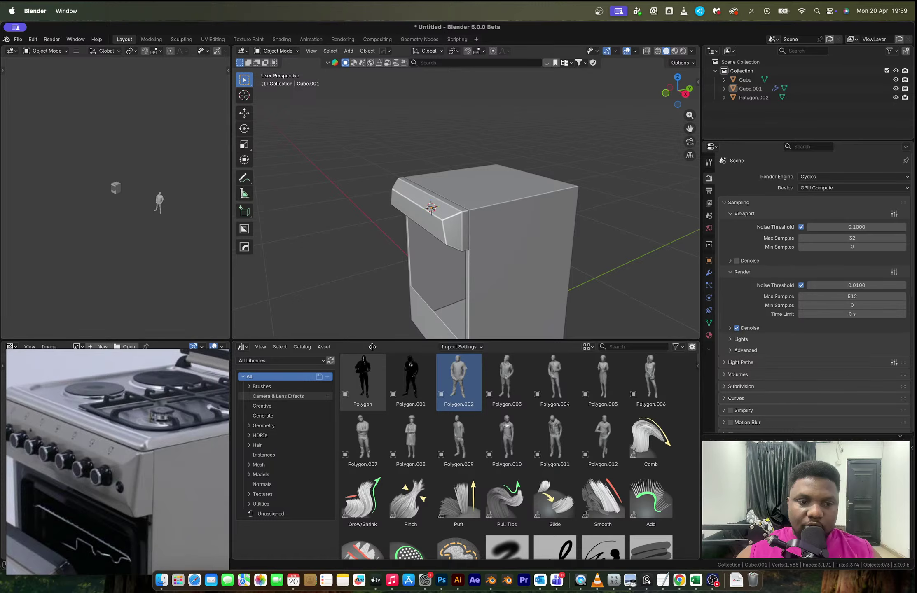
Step: Duplicate the top faces of the cooker body and the control panel and separate them by selection
click(514, 287)
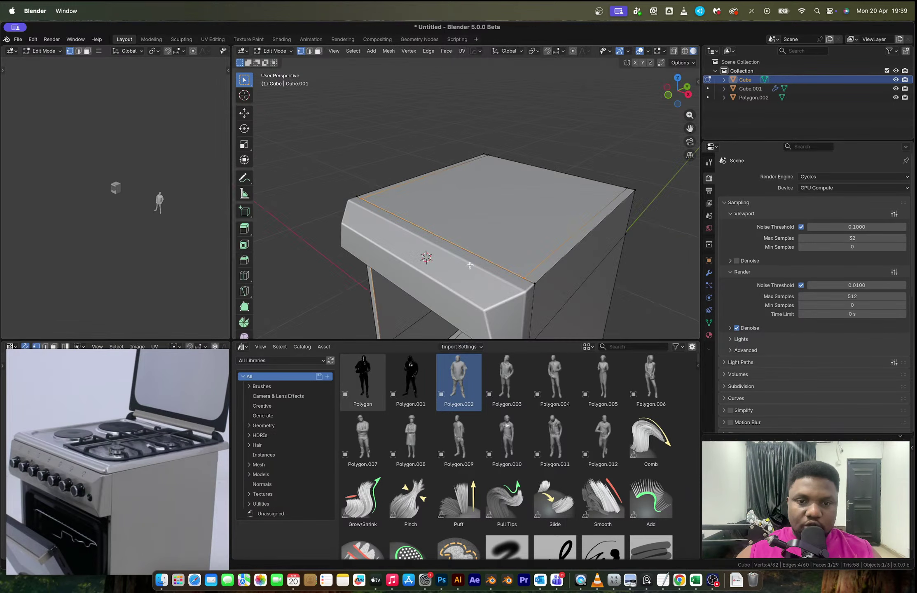
key(3)
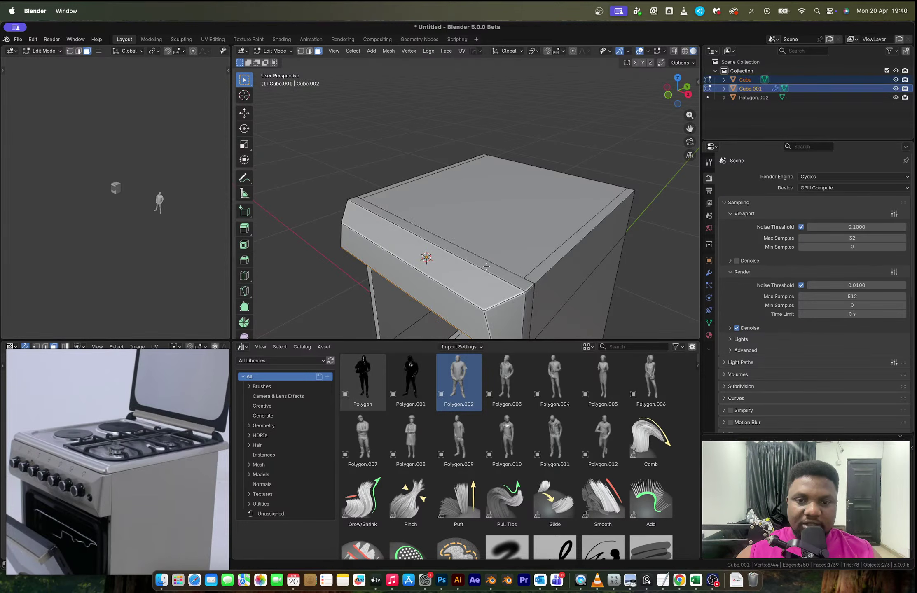
click(518, 278)
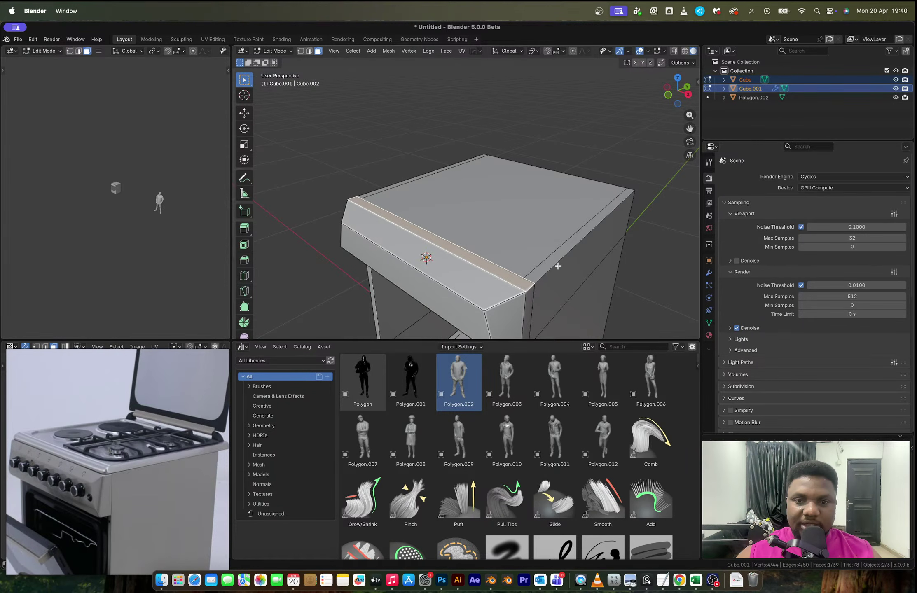
alt+shift+click(566, 244)
key(shift+d)
right_click(567, 244)
key(p)
key(s)
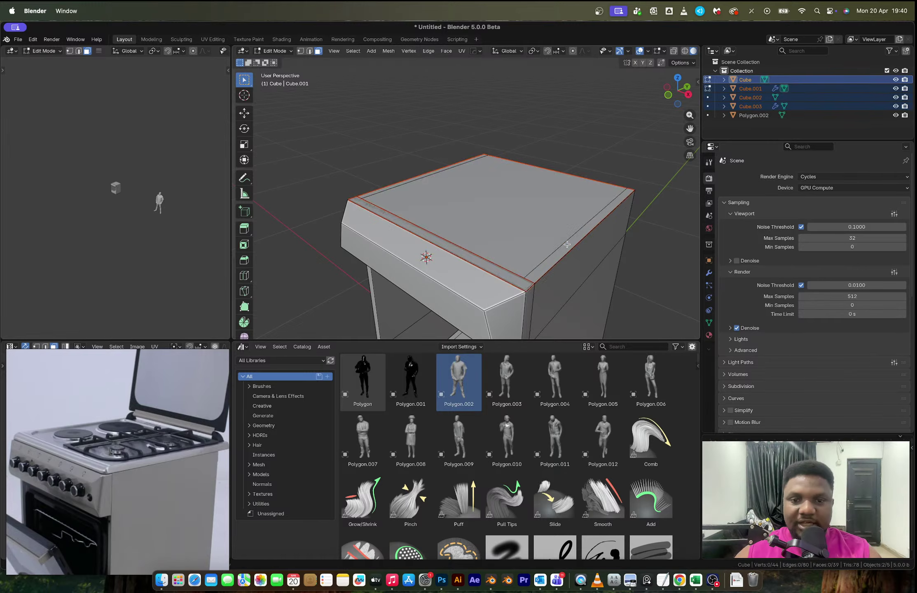
Step: Join the separated body top and control panel top strip into one object
key(Tab)
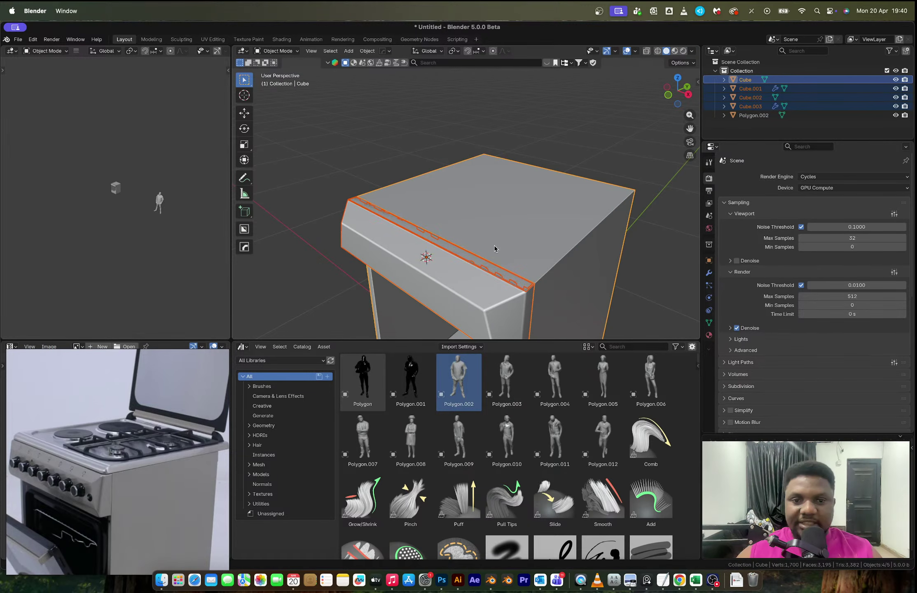
click(493, 246)
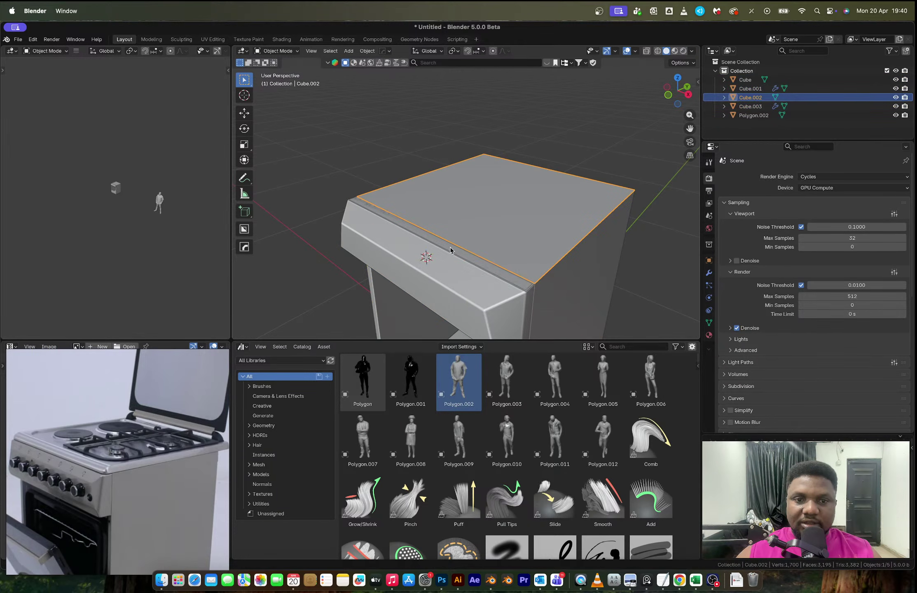
shift+click(450, 246)
key(ctrl+j)
Step: Dissolve the two lengthwise edges near the sides of the joined top and merge all its vertices by distance
key(Tab)
scroll(556, 257, up, 1)
shift+middle_drag(556, 258, 521, 235)
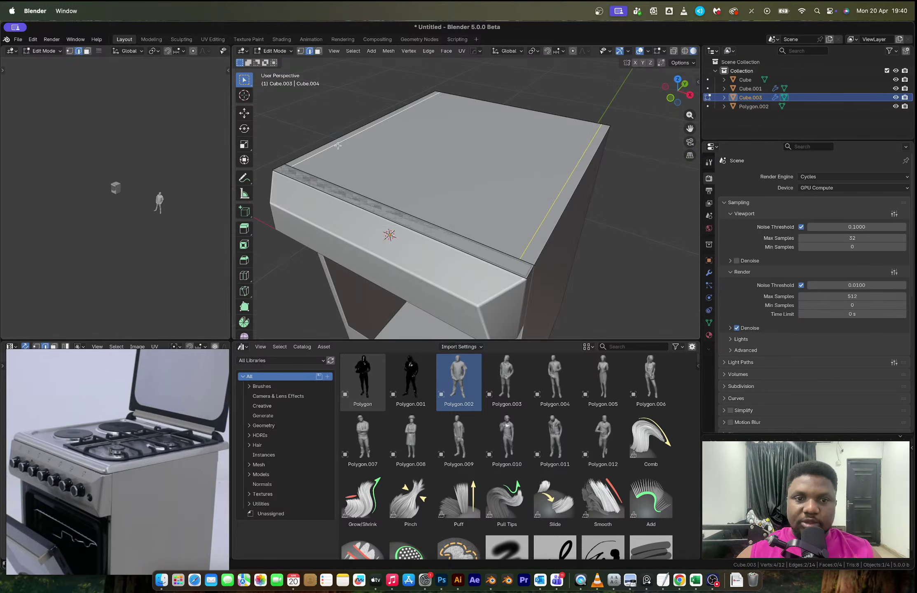
key(x)
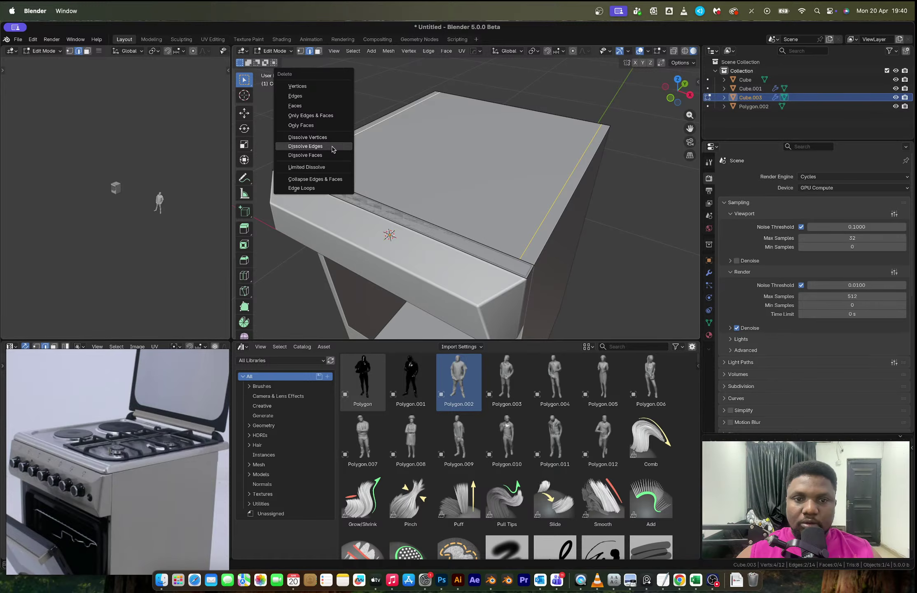
click(332, 147)
middle_drag(540, 253, 464, 255)
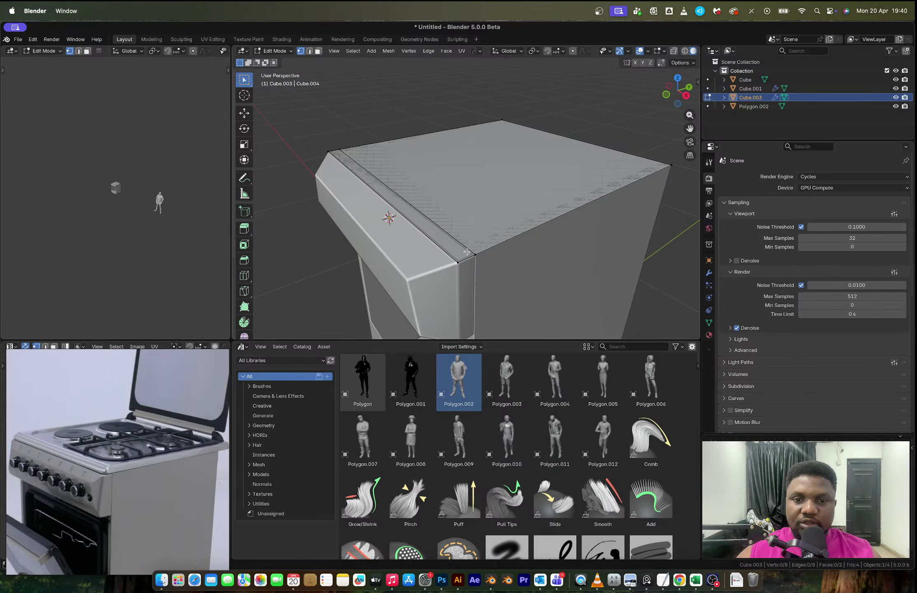
key(a)
key(m)
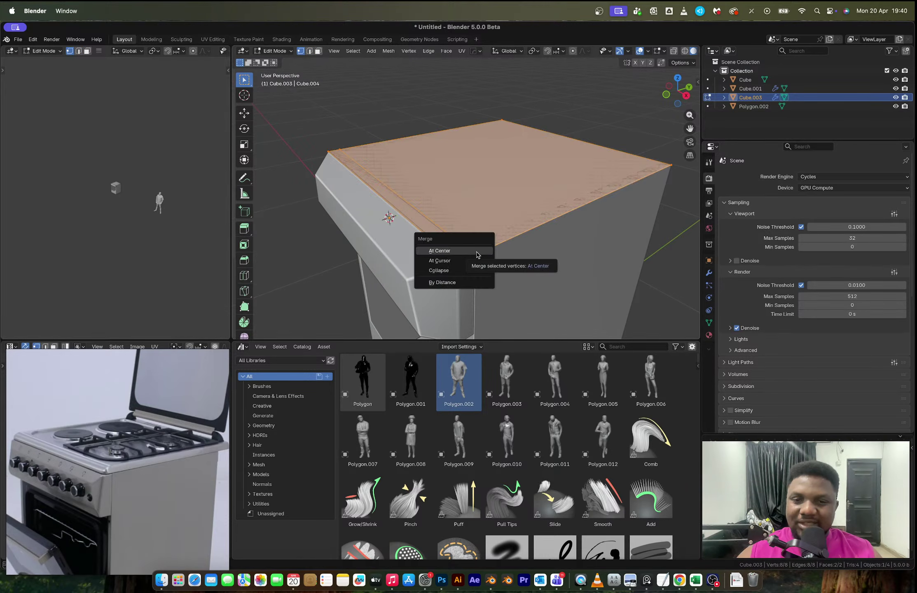
click(456, 282)
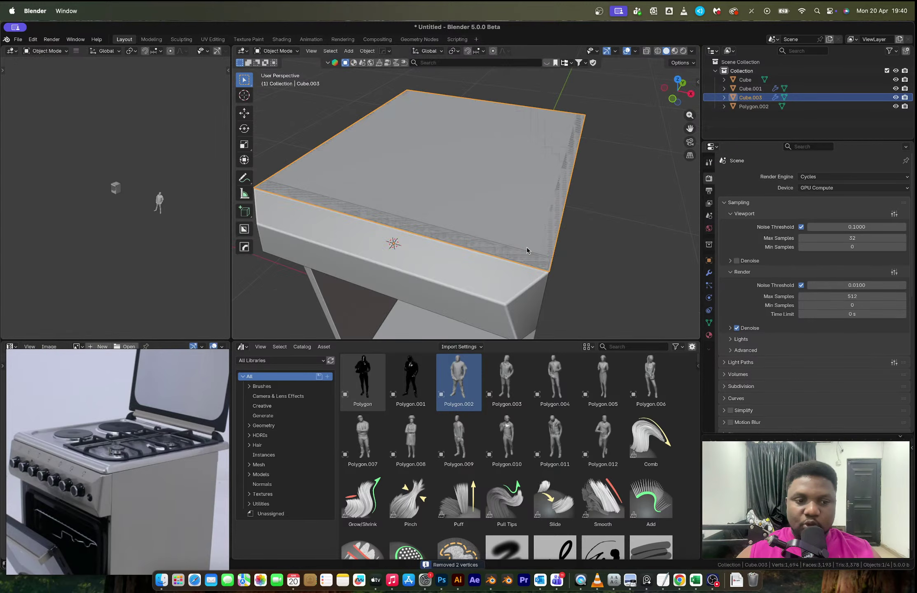
Step: Extrude the whole joined top upward by about 0.012 m to form the hob plate
key(Tab)
scroll(535, 264, up, 2)
middle_drag(536, 262, 536, 252)
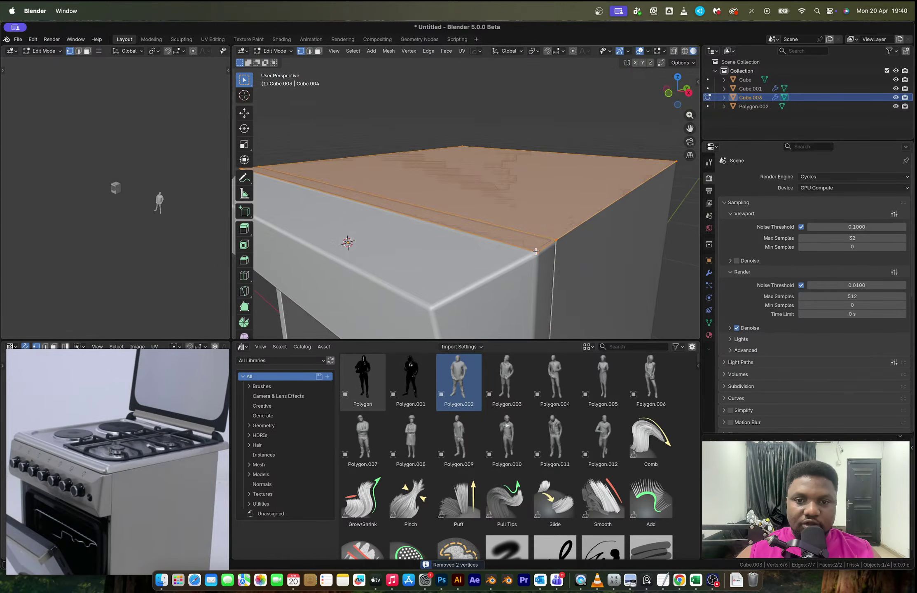
key(e)
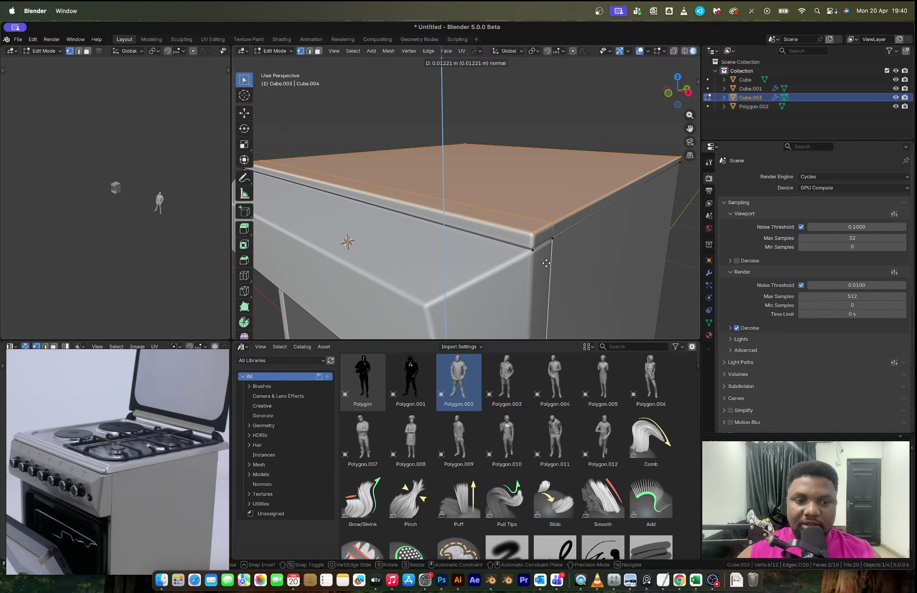
click(559, 249)
middle_drag(559, 249, 378, 245)
Step: Add a loop cut through the hob plate's front strip and extrude the top faces behind it up about 0.008 m
key(ctrl+r)
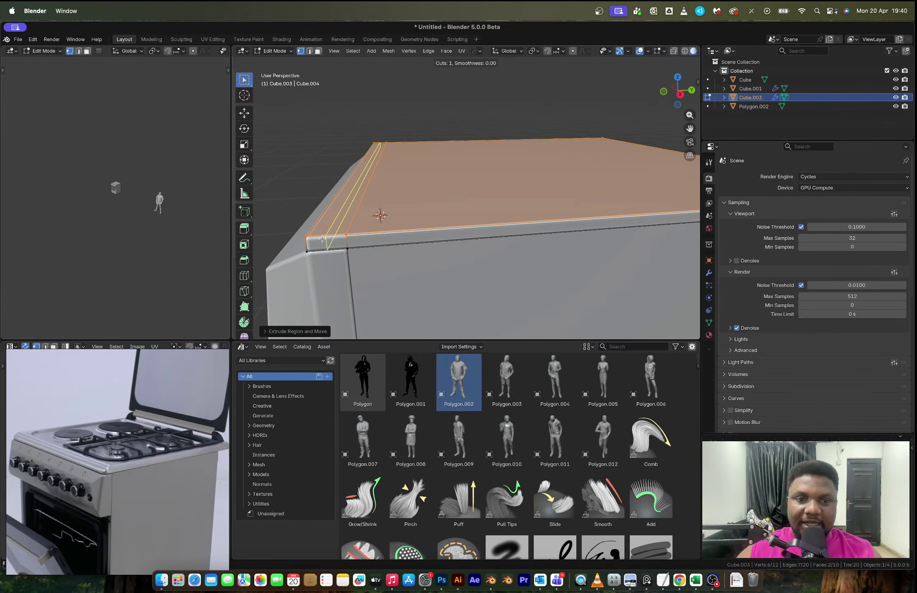
click(378, 245)
key(3)
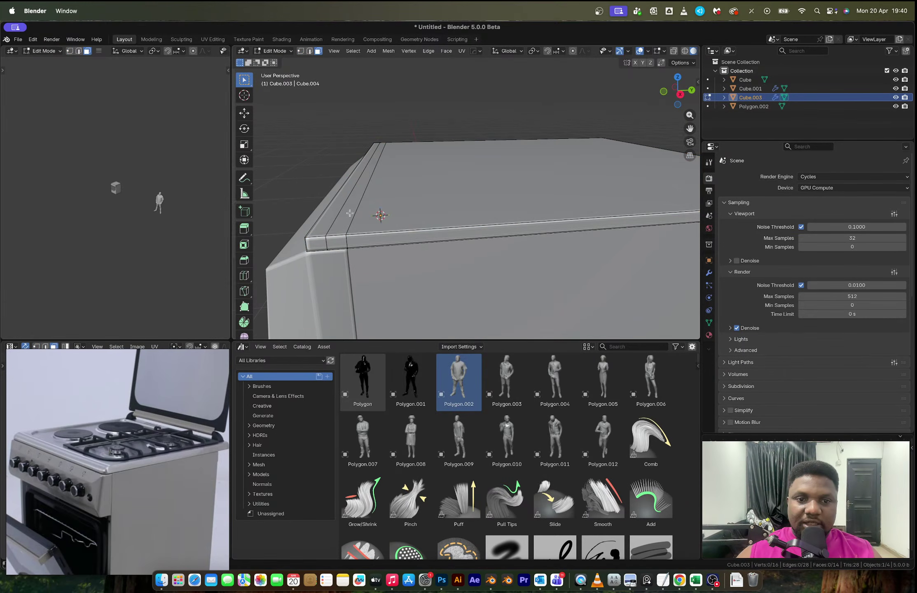
click(349, 213)
shift+click(395, 208)
middle_drag(448, 246, 485, 248)
key(e)
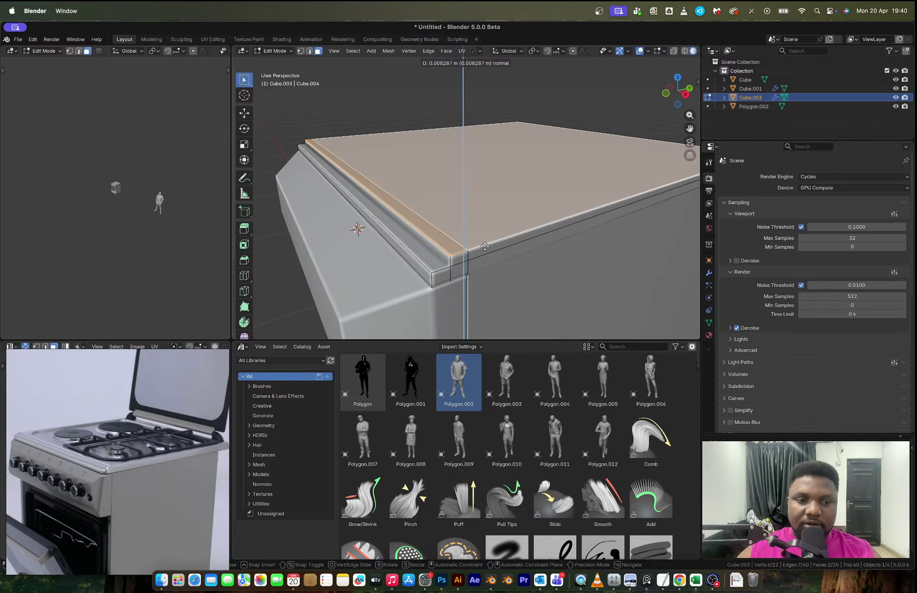
click(484, 247)
Step: Apply the hob plate's object transform and inset its large top face by about 0.018 m
middle_drag(484, 214, 559, 296)
click(523, 212)
scroll(524, 212, down, 3)
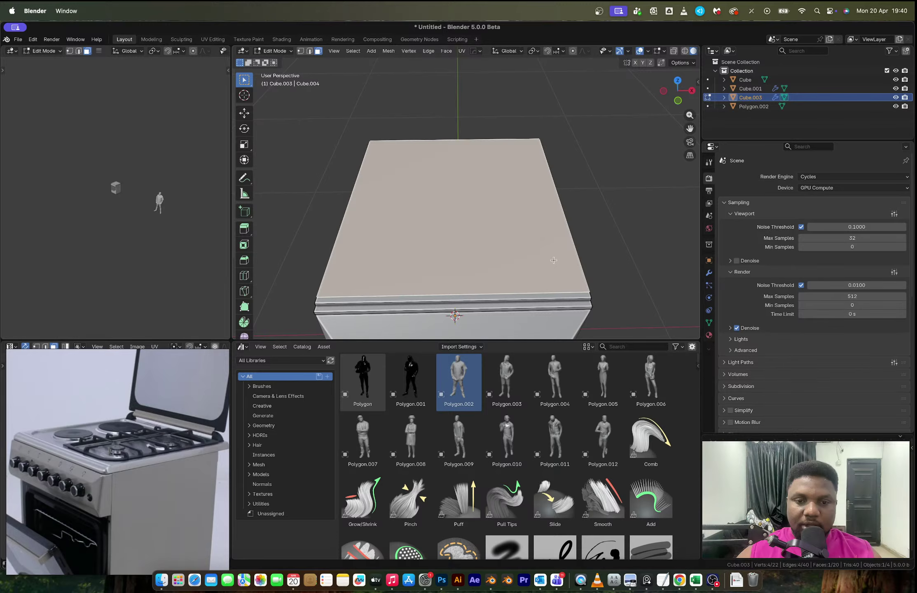
key(Tab)
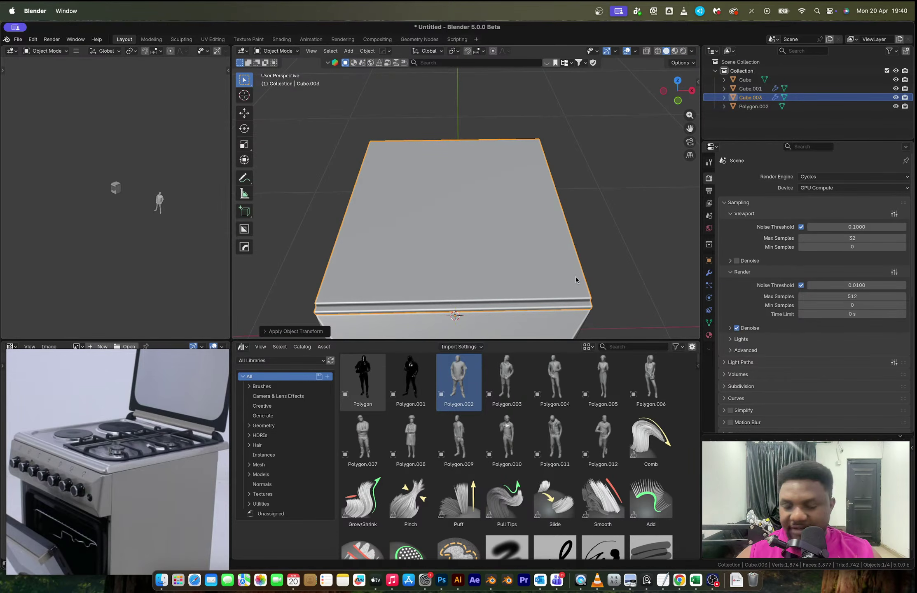
key(Tab)
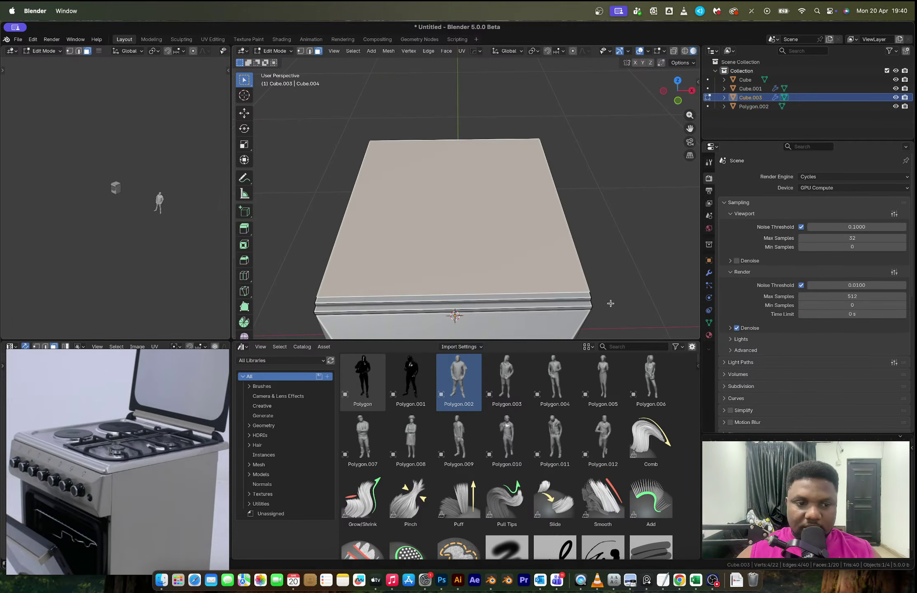
middle_drag(610, 303, 606, 303)
key(i)
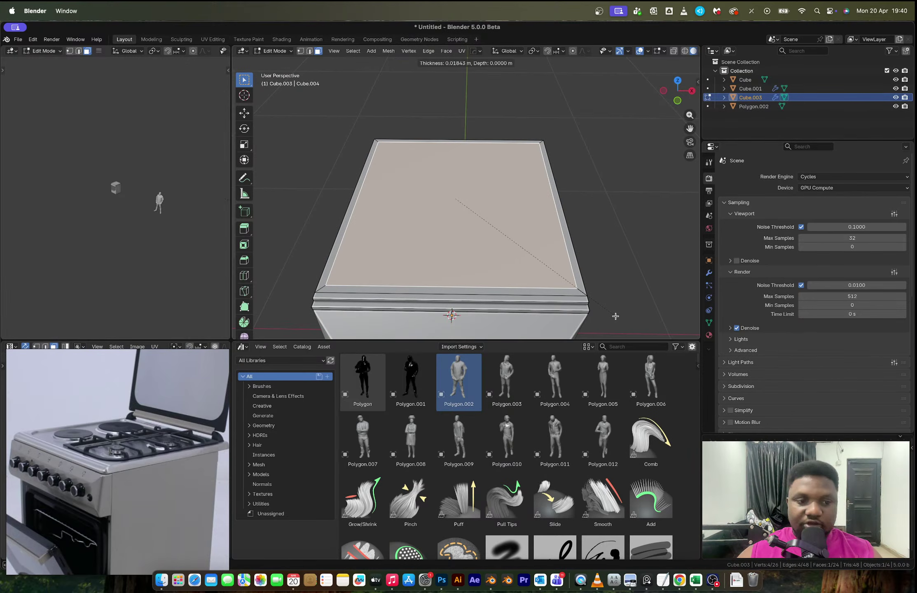
click(615, 316)
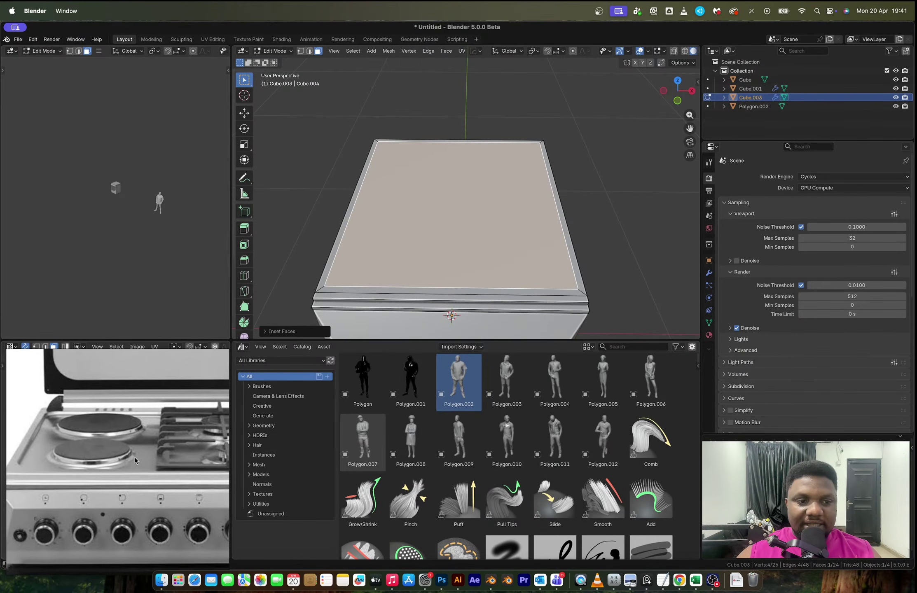
Step: Scale the hob plate's inset top face to about 0.99 and check the rim in object mode
middle_drag(560, 277, 538, 261)
key(s)
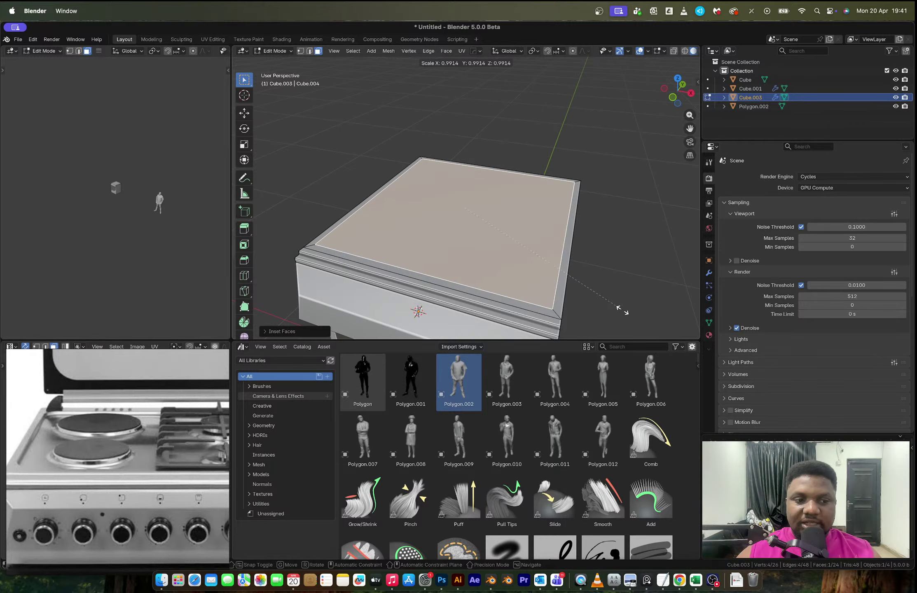
click(621, 310)
key(Tab)
mouse_move(577, 288)
middle_down()
mouse_move(529, 263)
mouse_move(552, 269)
mouse_move(572, 302)
middle_up()
key(Tab)
key(1)
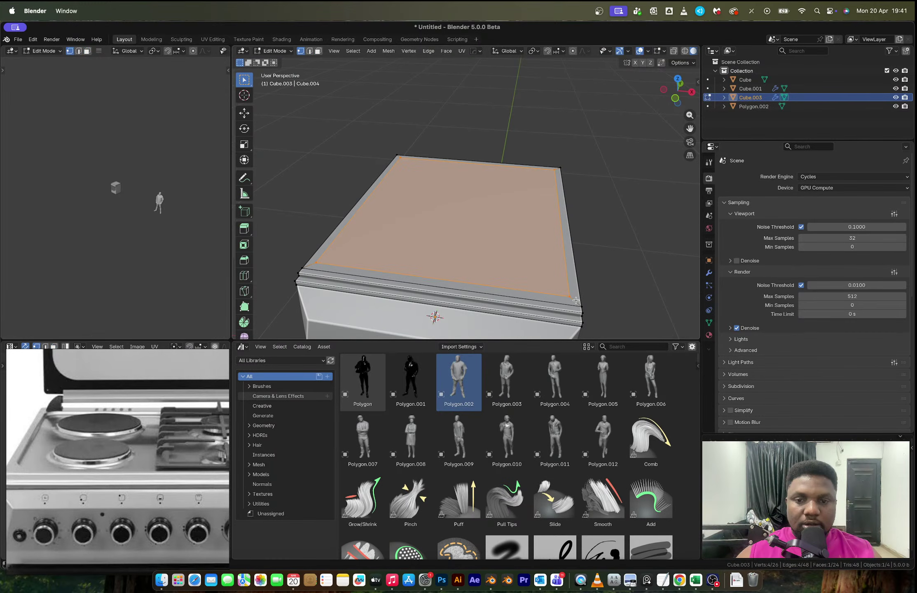
Step: Try to bevel the inset face's corner vertices by about 0.035 m with four segments
key(ctrl+shift+b)
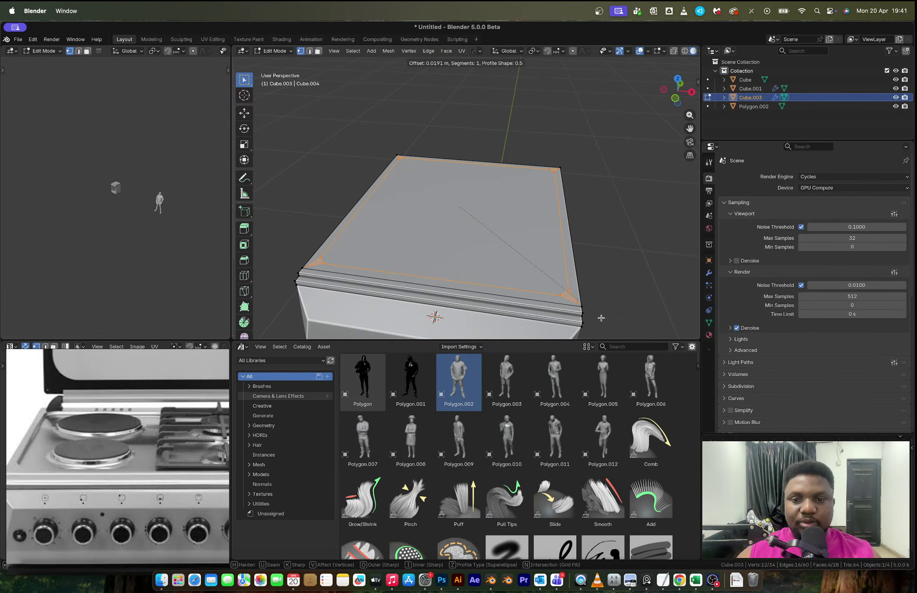
scroll(601, 319, up, 3)
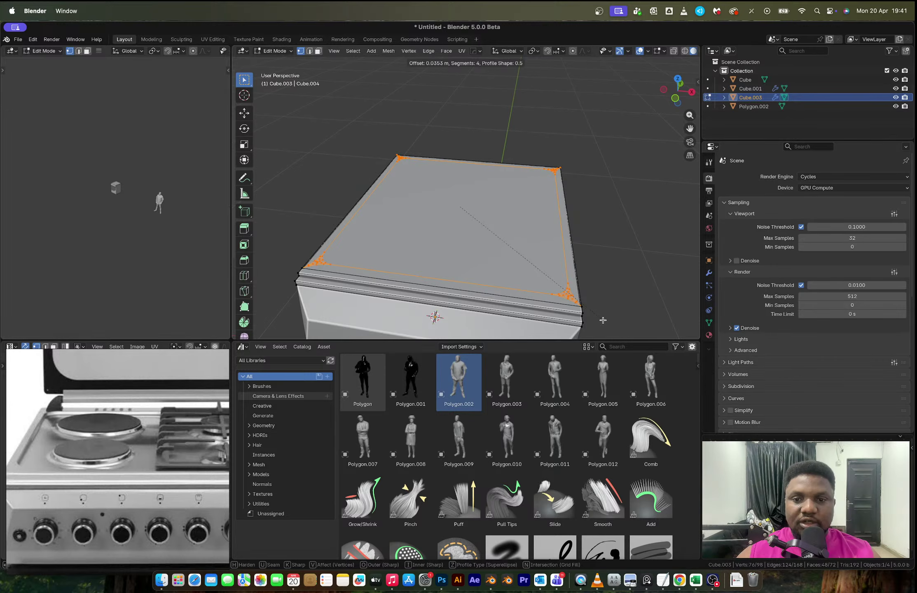
click(602, 320)
middle_drag(602, 320, 503, 307)
key(Tab)
key(Tab)
key(ctrl+z)
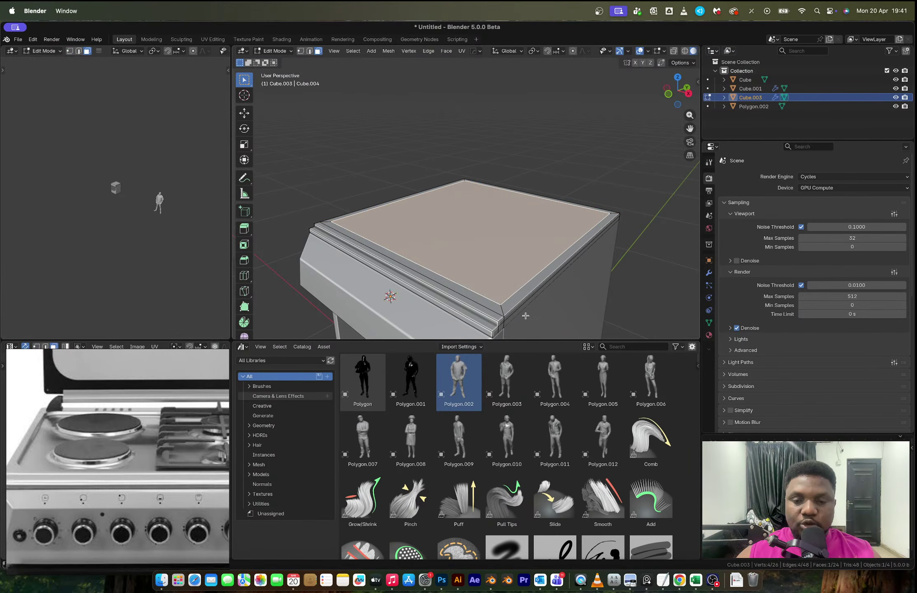
Step: Rescale the hob plate's inset face to adjust the width of the rim around it
key(1)
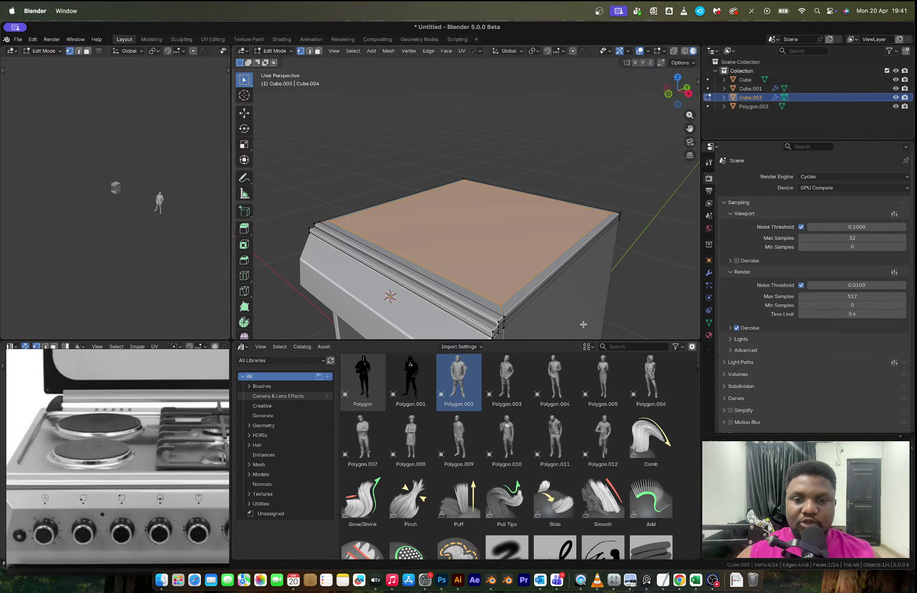
middle_drag(580, 324, 519, 246)
key(s)
click(612, 302)
Step: Extrude the inset face downward in three successive stages to form the recessed hob surface with supporting edges
scroll(553, 273, up, 3)
scroll(530, 247, up, 3)
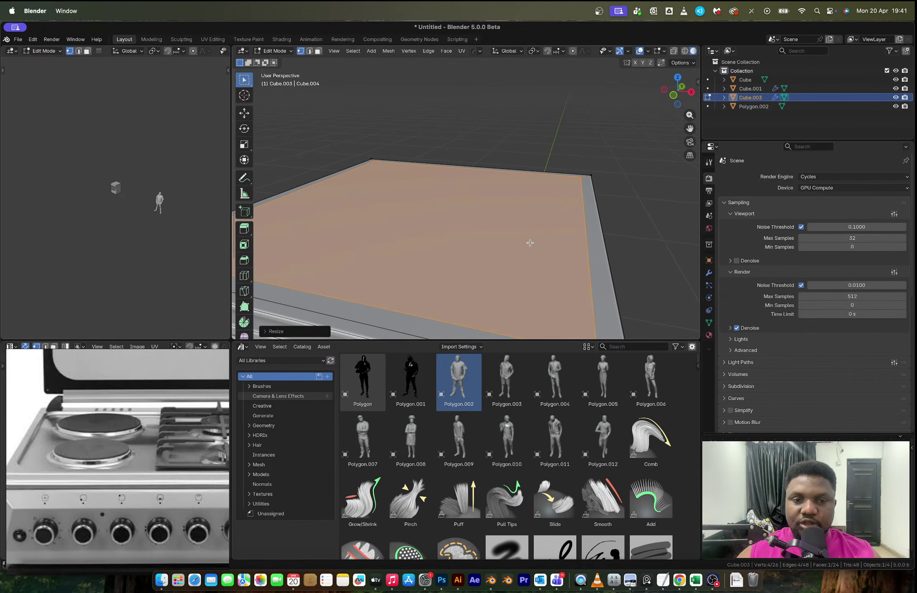
key(e)
click(530, 243)
key(e)
click(531, 247)
key(e)
click(530, 247)
Step: Add a level 1 subdivision surface modifier to the hob plate and a front-to-back loop cut through its centre
key(Tab)
scroll(542, 258, down, 2)
middle_drag(542, 258, 515, 270)
key(ctrl+1)
key(Tab)
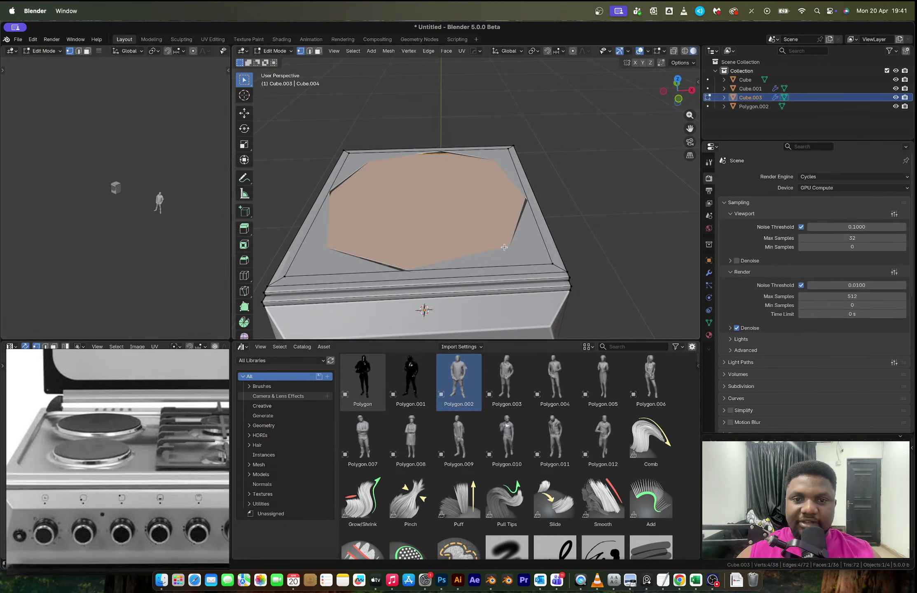
key(ctrl+r)
click(519, 252)
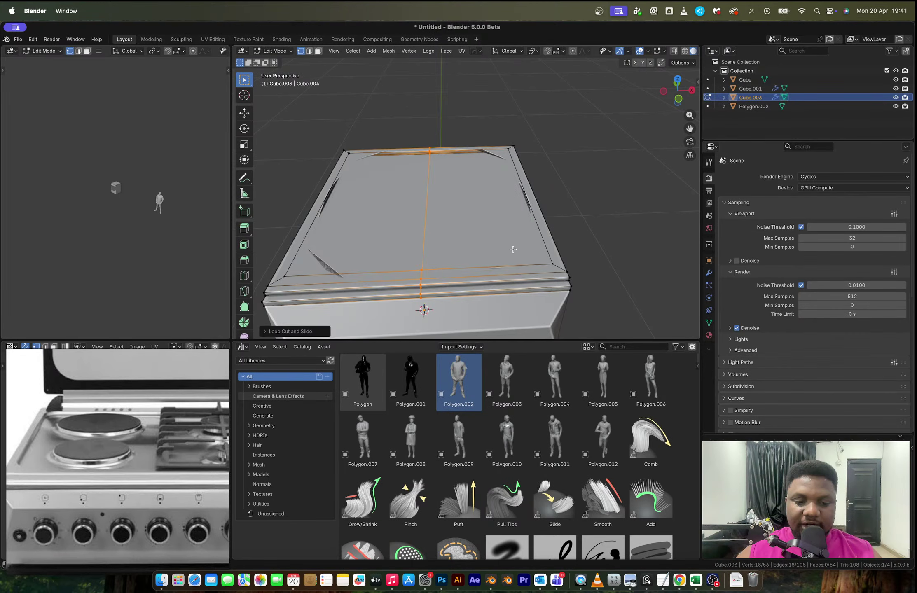
Step: Try beveling the centre edge loop by about 0.265 m with one segment and scaling the resulting strip
key(2)
key(ctrl+b)
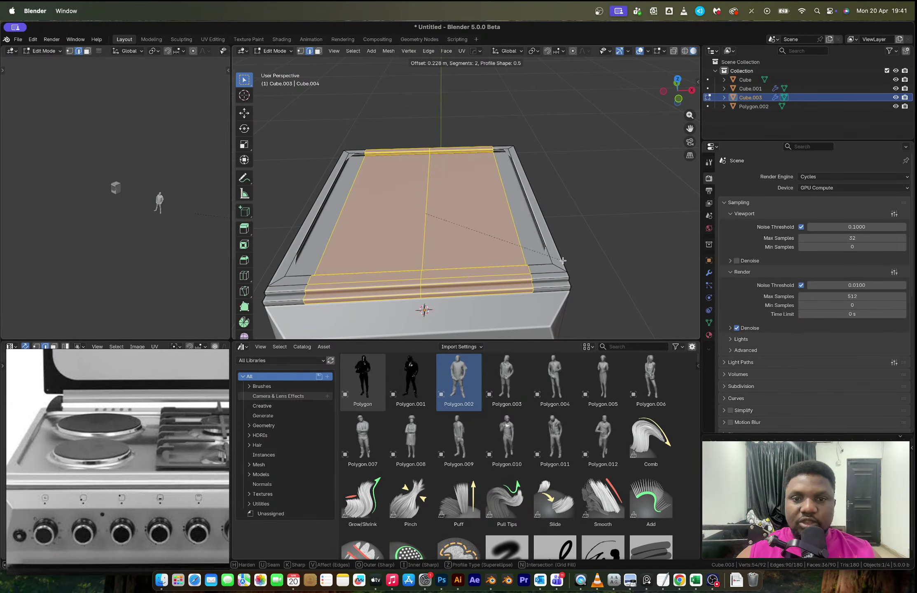
scroll(566, 261, down, 1)
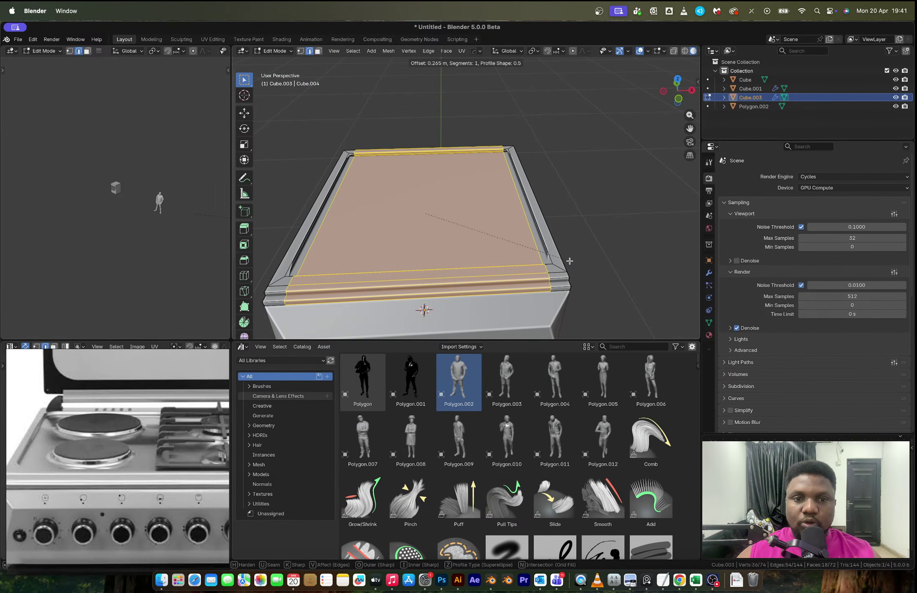
click(569, 260)
scroll(497, 239, down, 4)
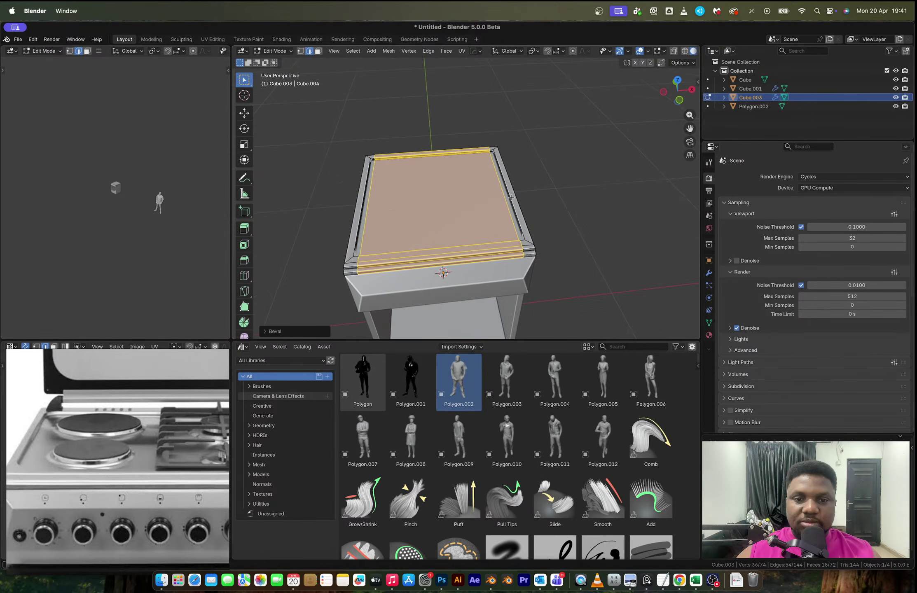
key(s)
click(563, 200)
Step: Try a crosswise loop cut through the hob plate's middle, beveled by about 0.229 m with one segment
middle_drag(563, 200, 540, 253)
key(ctrl+r)
click(380, 243)
right_click(380, 243)
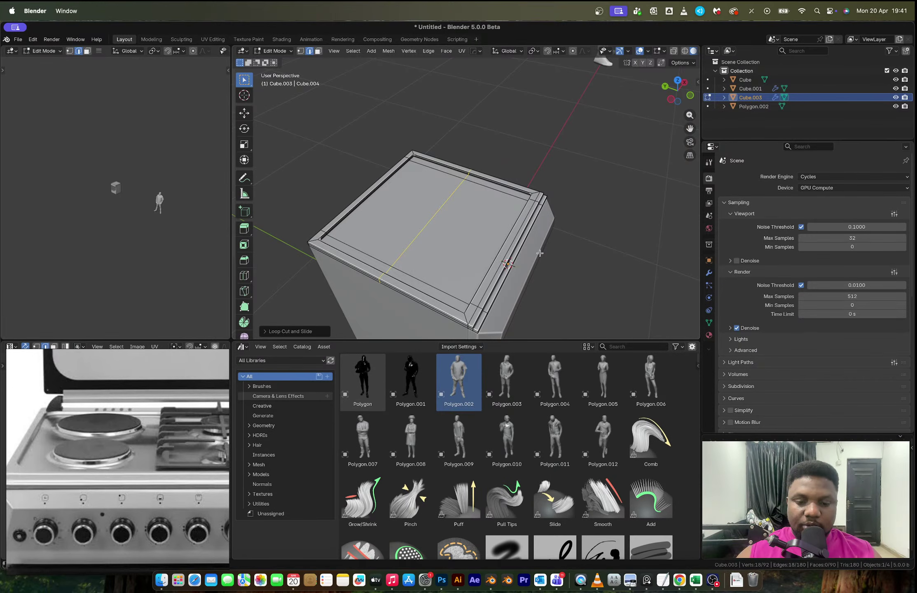
key(ctrl+b)
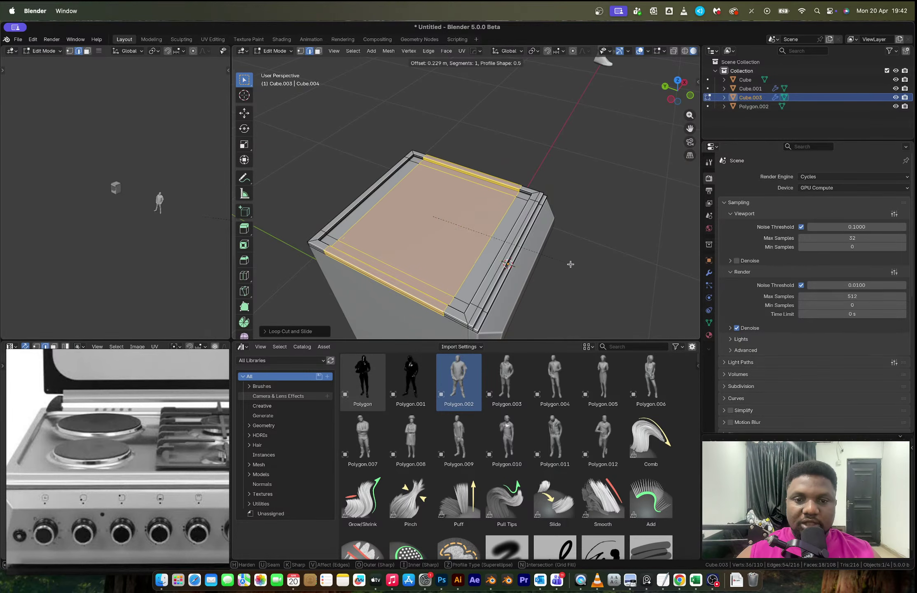
click(570, 264)
Step: Undo the crosswise loop cut and the support-edge bevels on the hob plate
key(Tab)
middle_drag(535, 254, 391, 226)
scroll(419, 198, up, 4)
key(Tab)
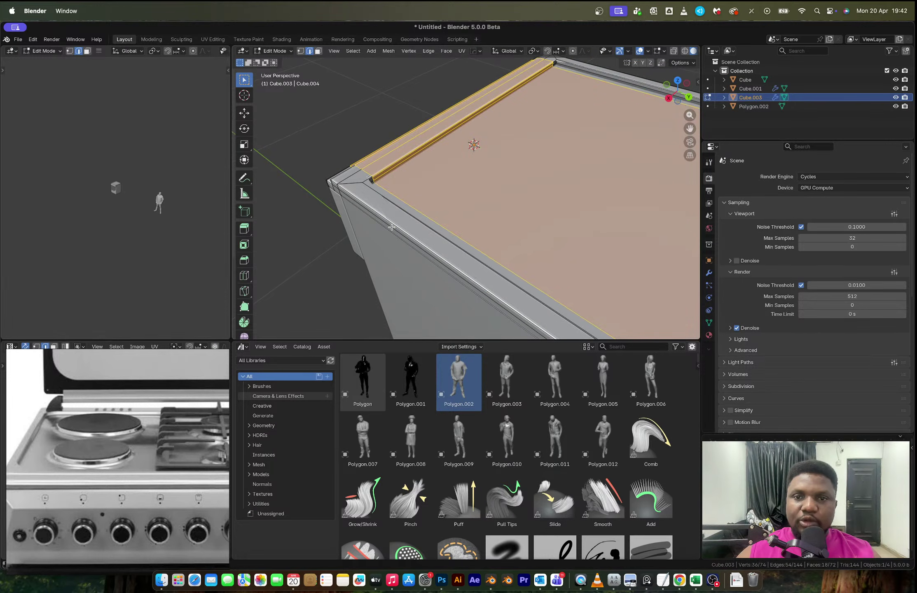
key(x)
click(391, 227)
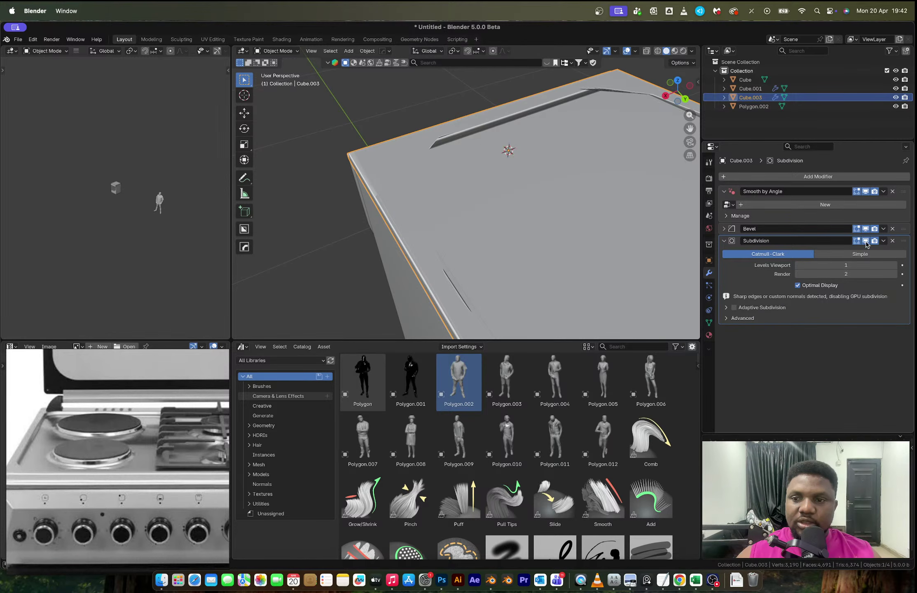
Step: Turn off the hob plate's subdivision display and isolate the plate in local view
click(866, 242)
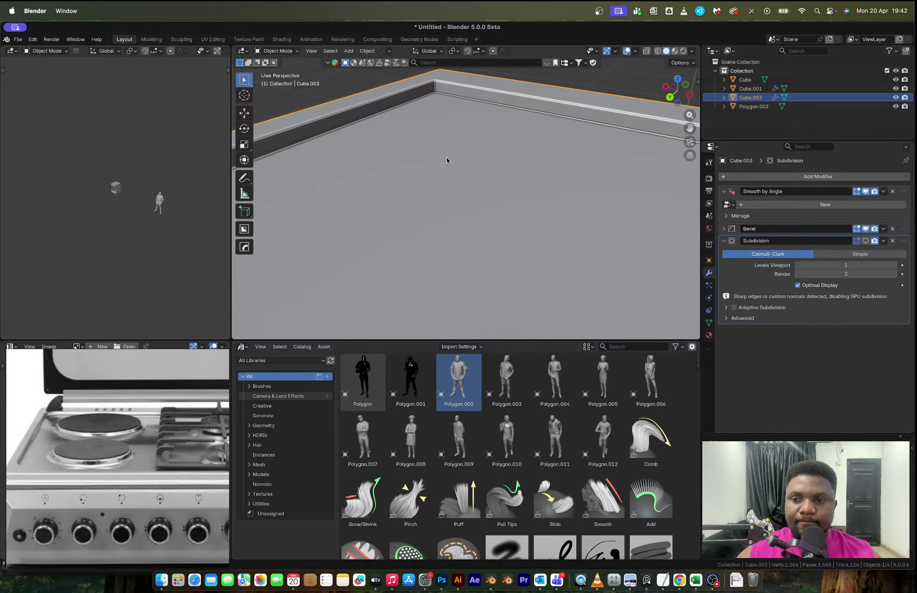
key(Tab)
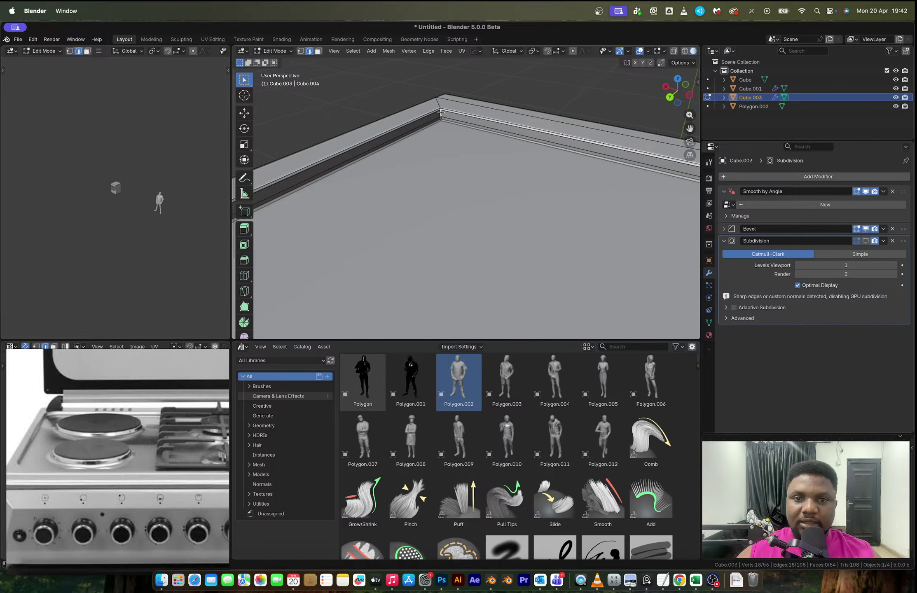
scroll(440, 113, down, 3)
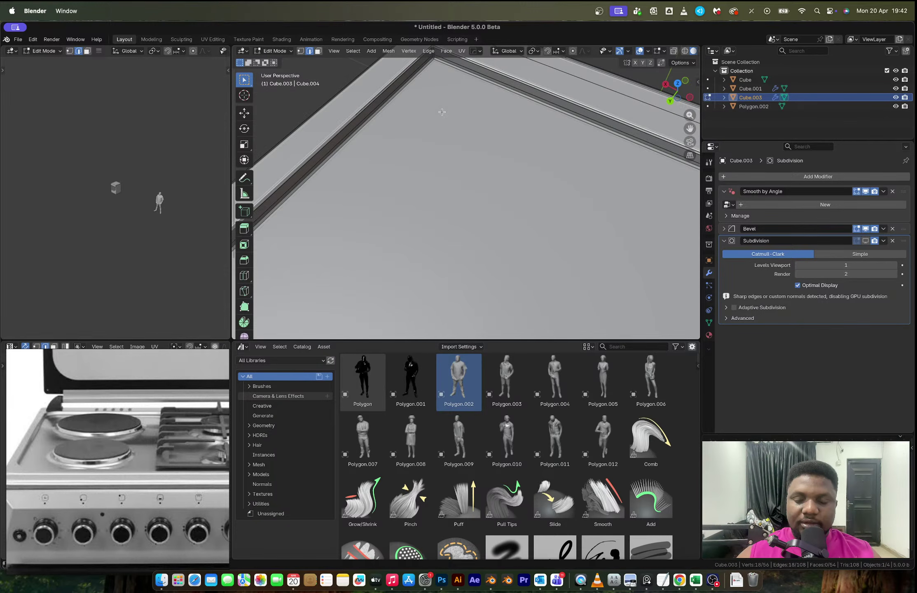
key(KP_Divide)
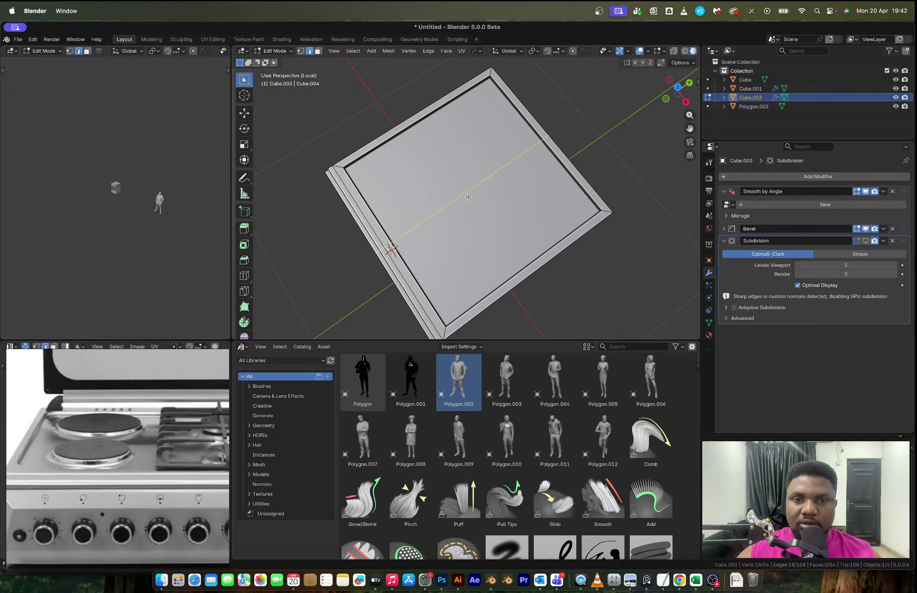
Step: Try to bevel the edges at all four inner corners of the hob recess together with two segments
scroll(485, 208, up, 3)
middle_drag(505, 220, 418, 203)
key(1)
key(alt+z)
key(2)
alt+click(393, 182)
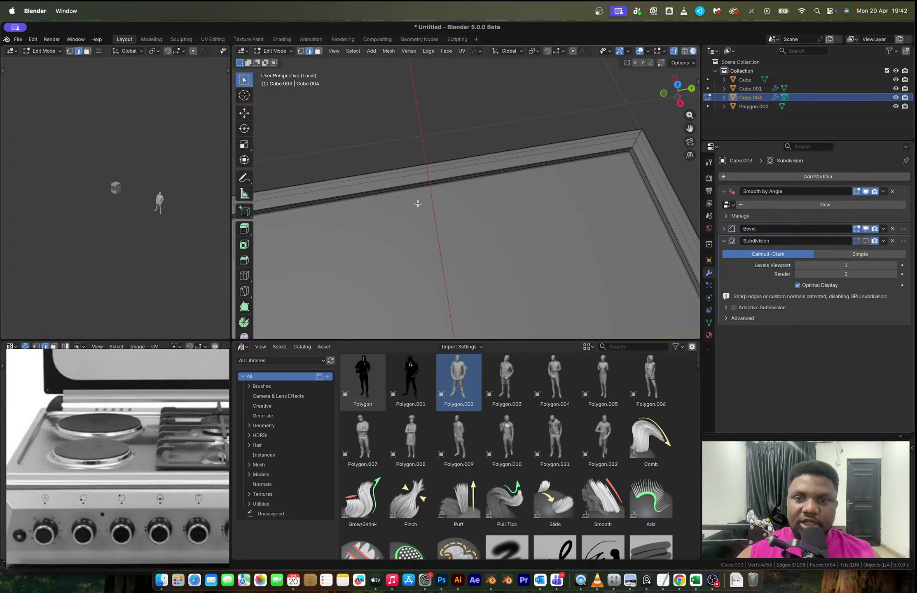
alt+shift+click(635, 143)
shift+middle_drag(647, 147, 508, 58)
scroll(509, 257, down, 3)
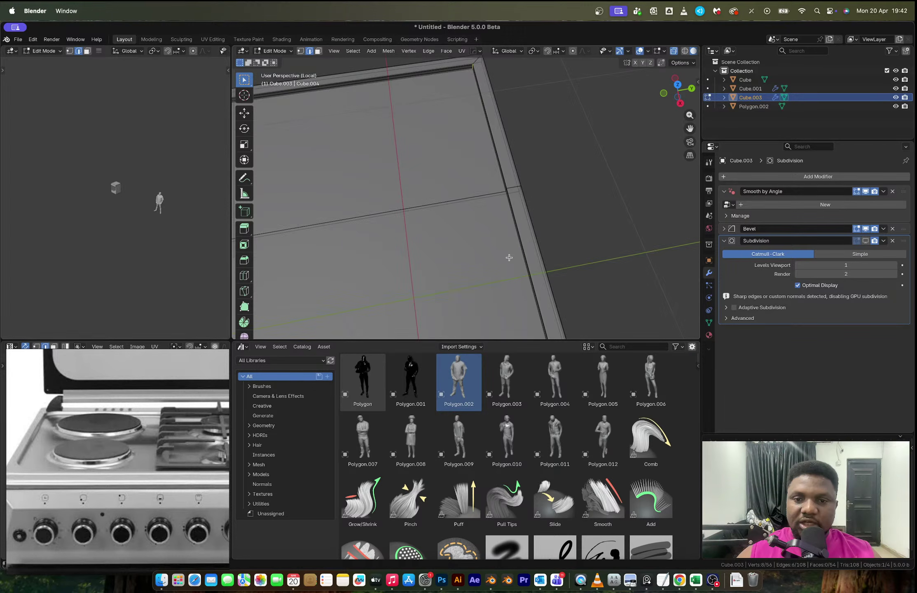
shift+middle_drag(509, 258, 569, 229)
alt+shift+click(569, 229)
scroll(569, 229, down, 3)
shift+middle_drag(422, 194, 405, 159)
alt+shift+click(405, 160)
scroll(428, 179, down, 3)
scroll(435, 177, up, 5)
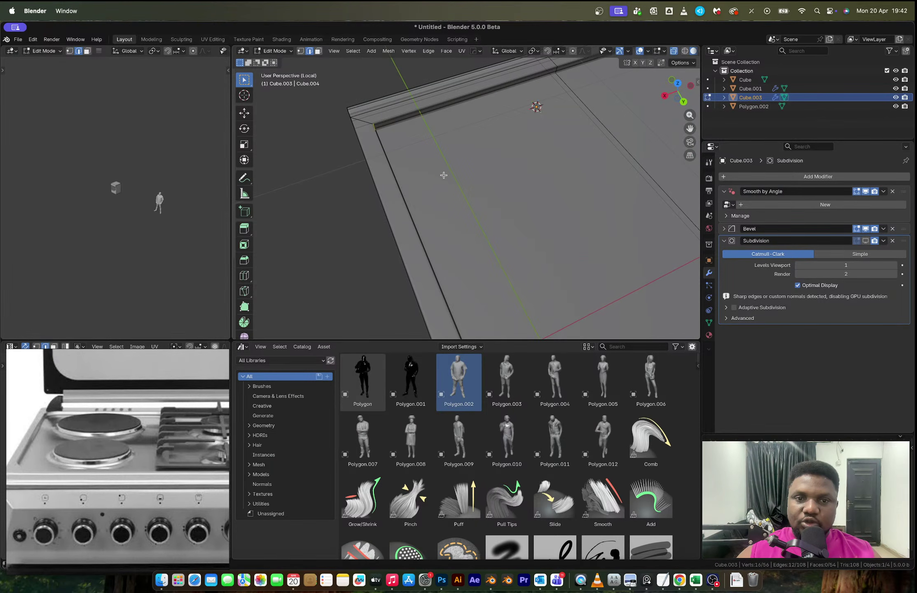
key(ctrl+b)
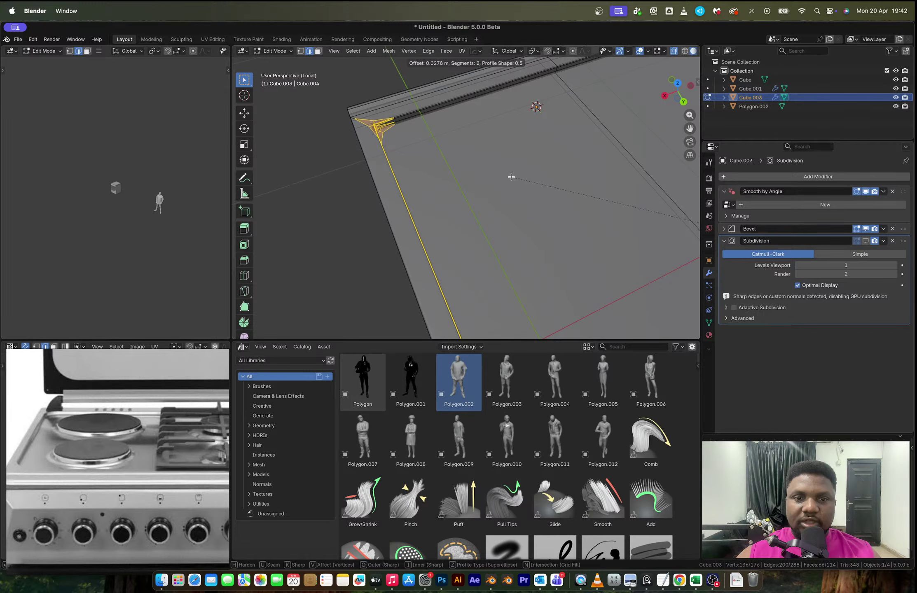
click(485, 176)
key(Tab)
scroll(485, 177, down, 5)
middle_drag(485, 176, 503, 181)
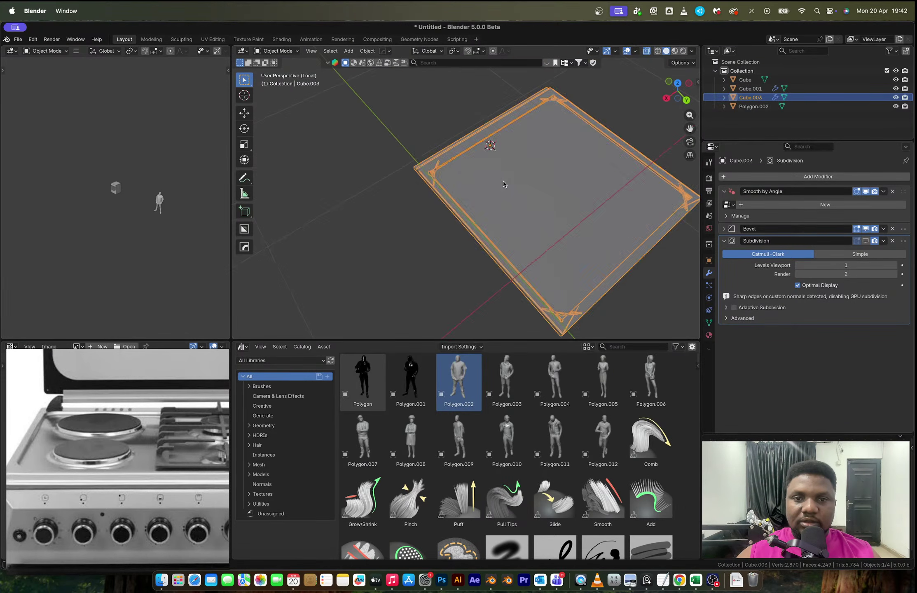
Step: Leave local view and undo the recess corner bevel and its edge selection
scroll(502, 192, up, 4)
key(KP_Divide)
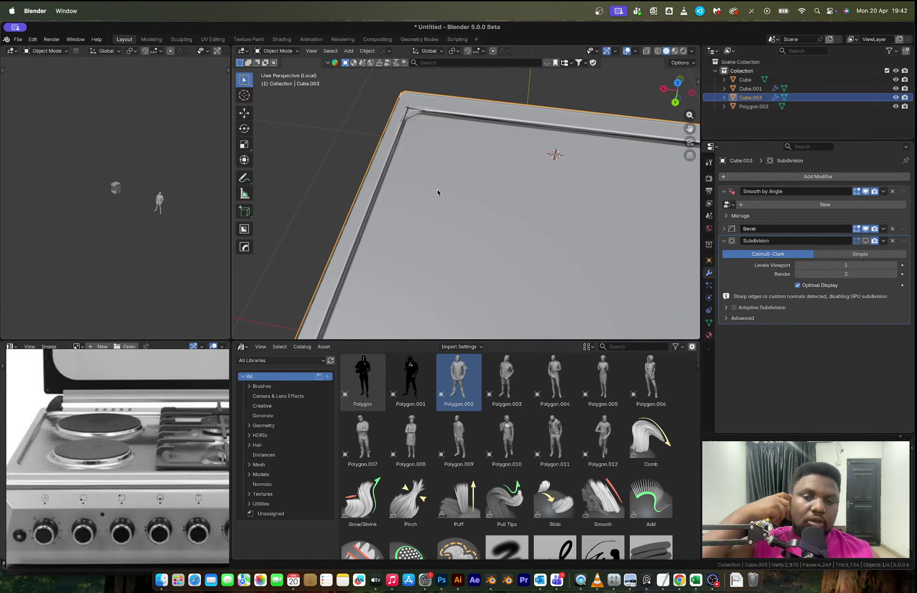
key(Tab)
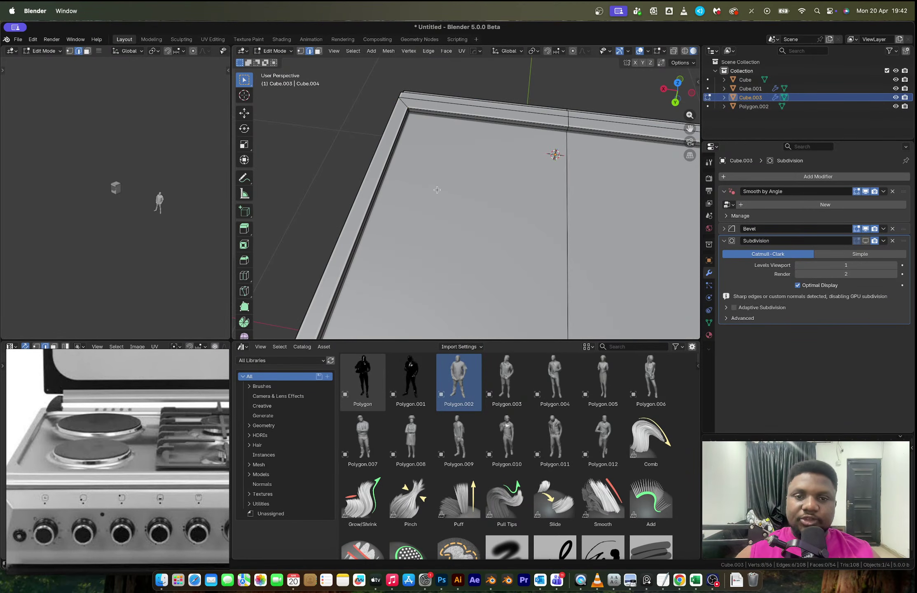
key(super+z)
key(super+z)
key(2)
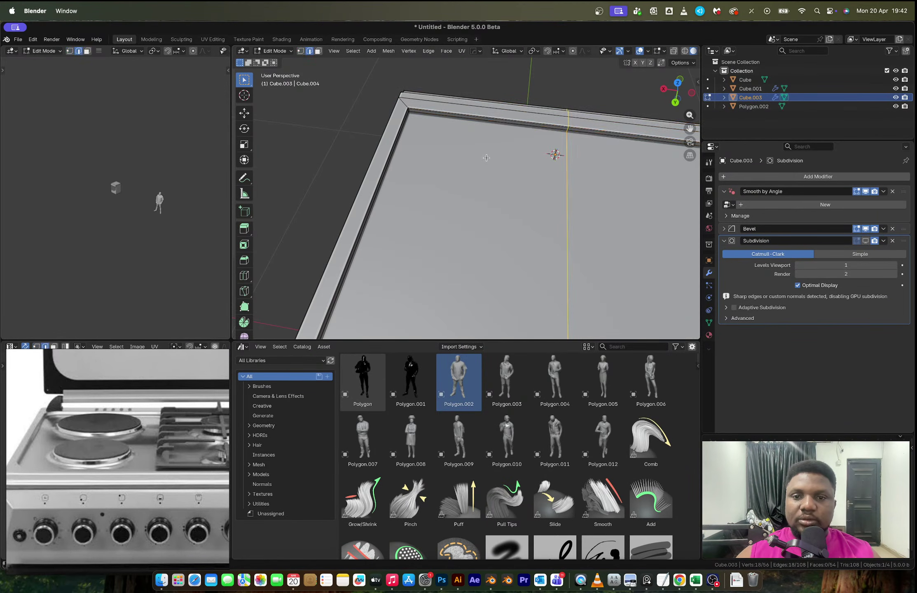
Step: Re-enable the subdivision display and try a two-segment bevel on the hob plate's centre edge loop
click(856, 240)
middle_drag(522, 237, 529, 176)
key(ctrl+b)
click(565, 174)
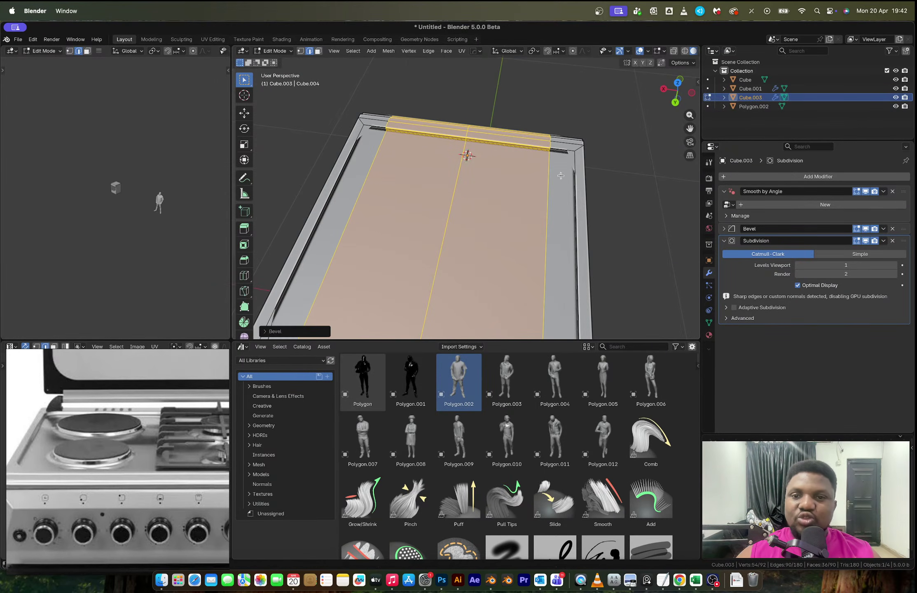
key(ctrl+z)
middle_drag(551, 177, 529, 144)
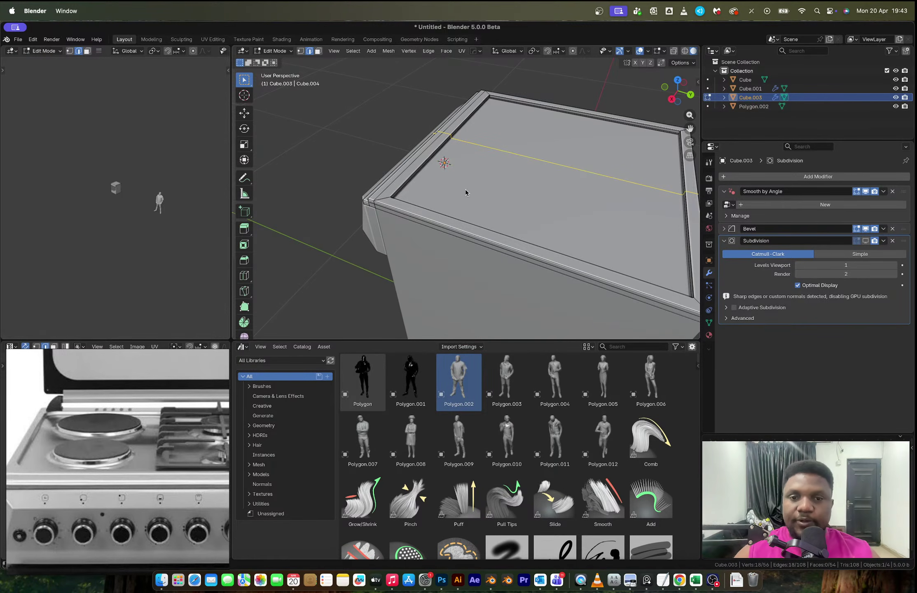
Step: Undo the bevel modifier on the hob plate
key(Tab)
middle_drag(469, 194, 532, 184)
scroll(531, 184, up, 3)
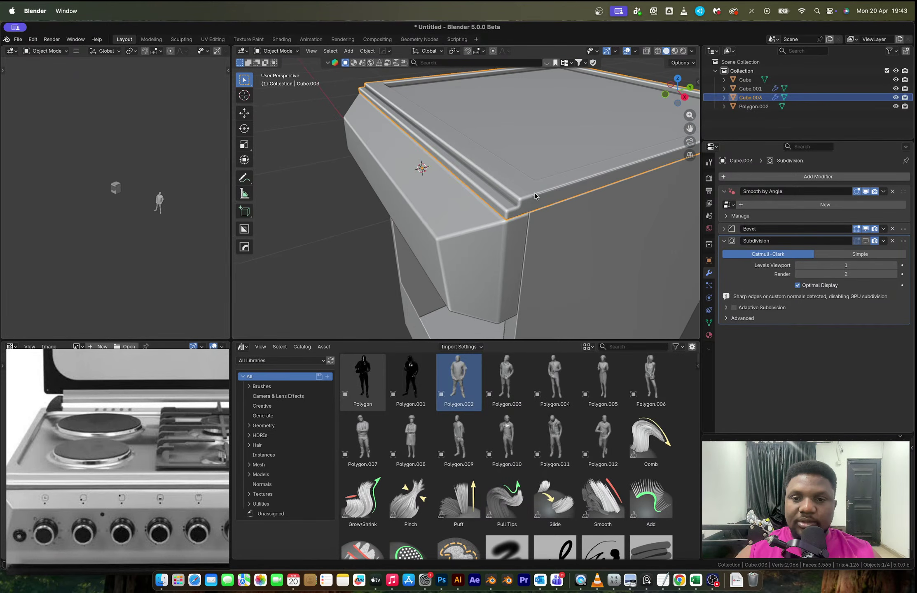
key(super+z)
Step: Apply Shade Auto Smooth to the hob plate
right_click(469, 191)
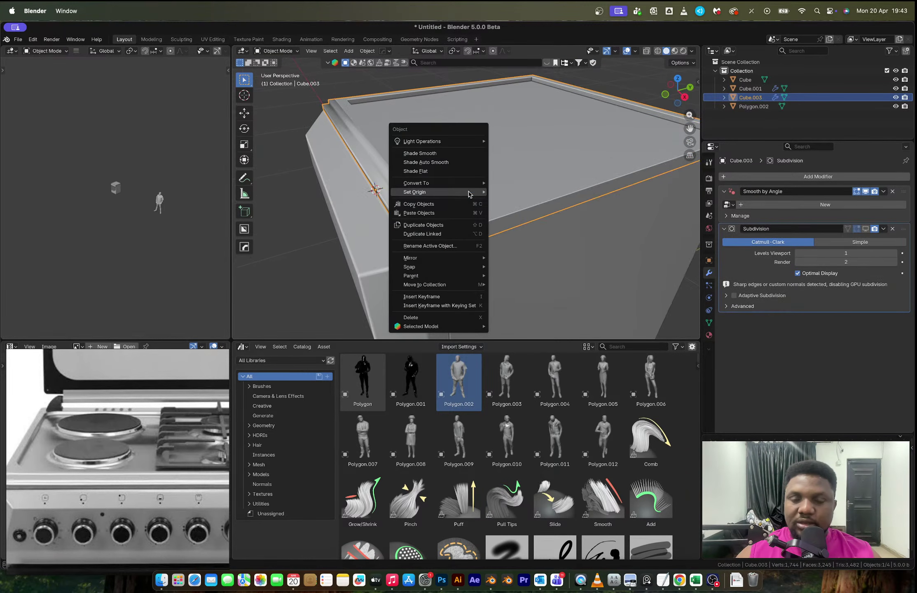
mouse_move(468, 192)
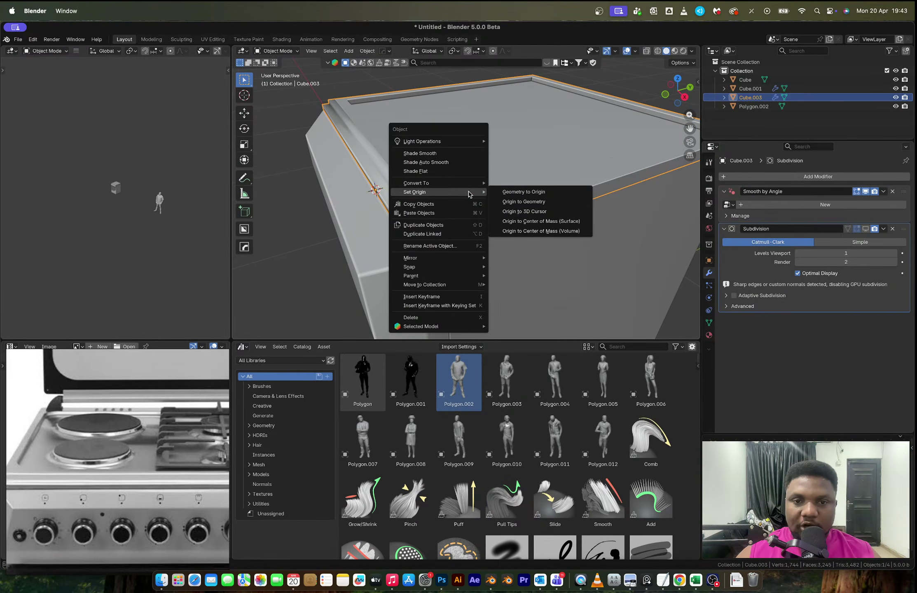
click(467, 163)
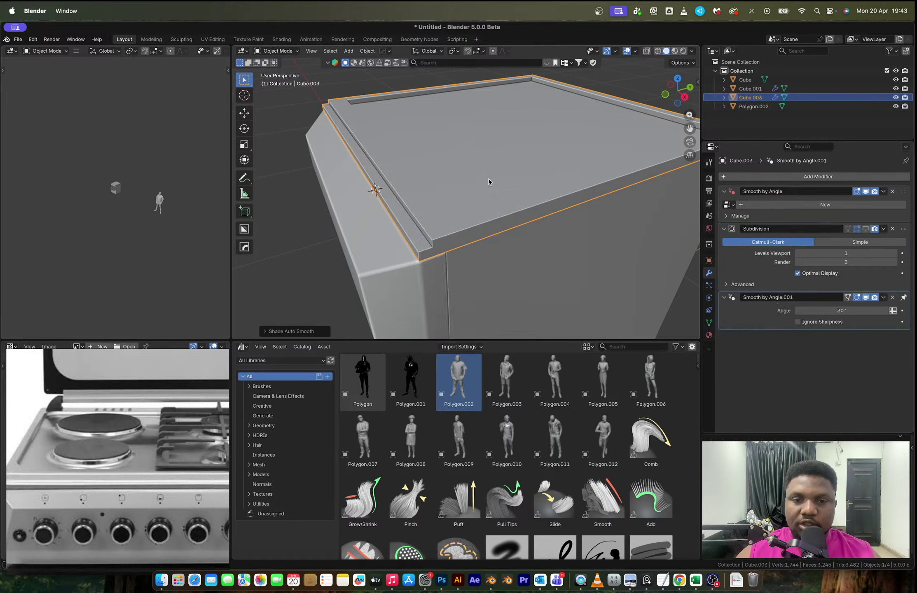
Step: Recalculate the normals of all the hob plate's faces to point outward
key(Tab)
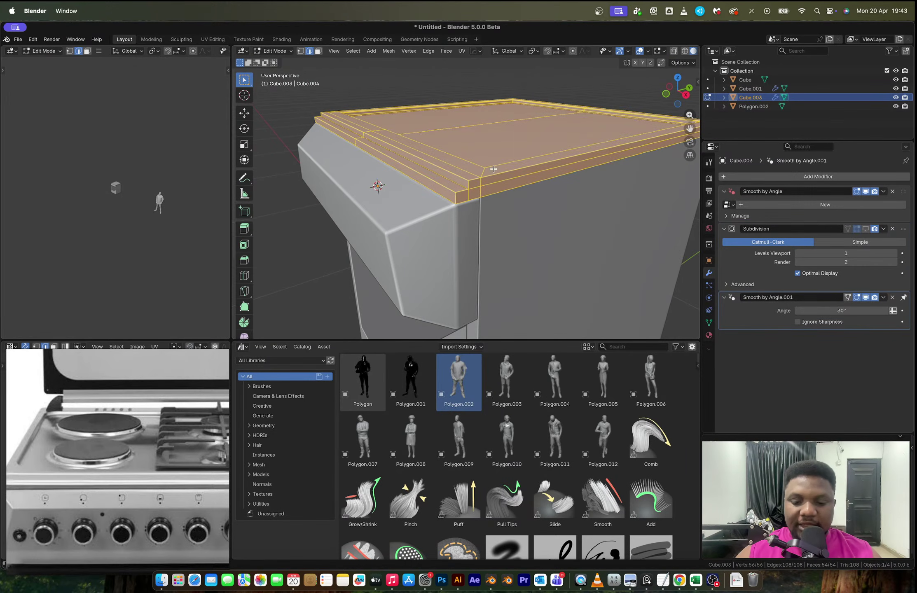
key(shift+n)
middle_drag(486, 168, 370, 123)
key(Tab)
key(Tab)
Step: Select both floor faces of the hob recess and grow the selection twice to include the surrounding stepped walls
key(3)
click(469, 209)
key(2)
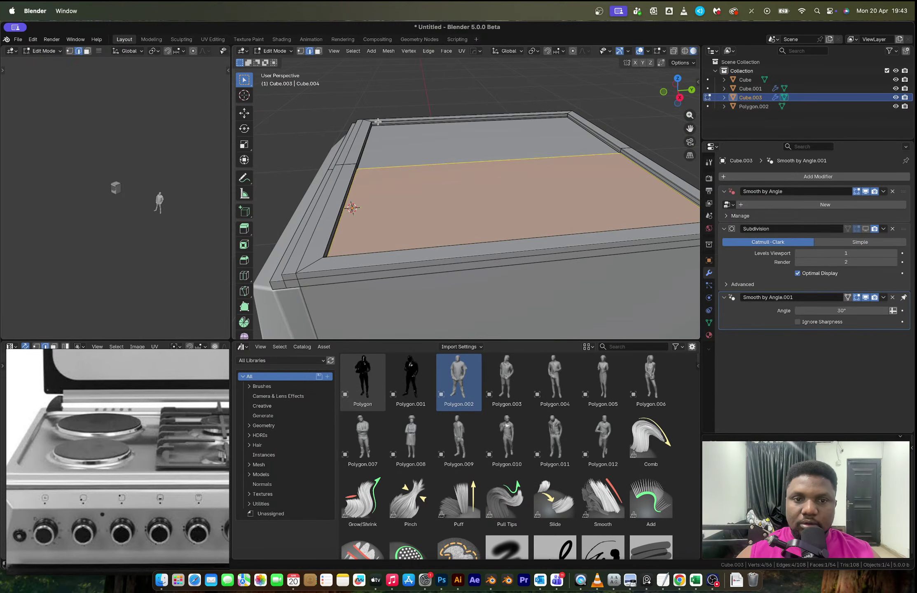
scroll(377, 122, up, 3)
shift+click(366, 130)
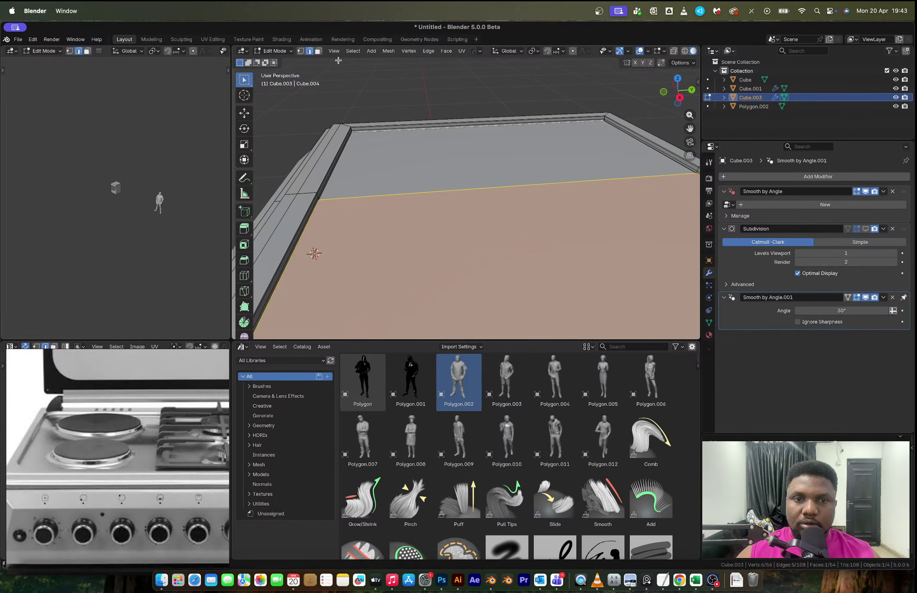
key(3)
shift+click(414, 163)
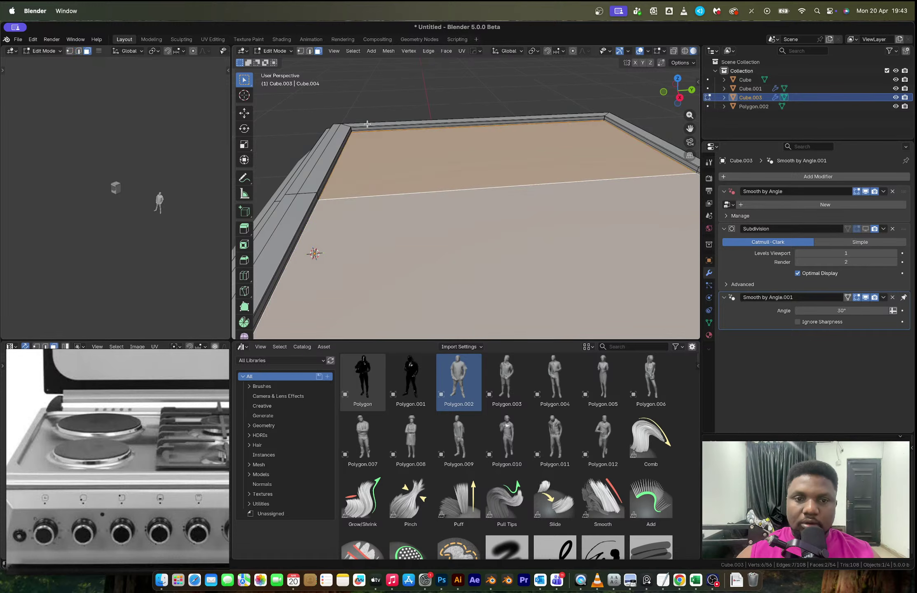
click(353, 50)
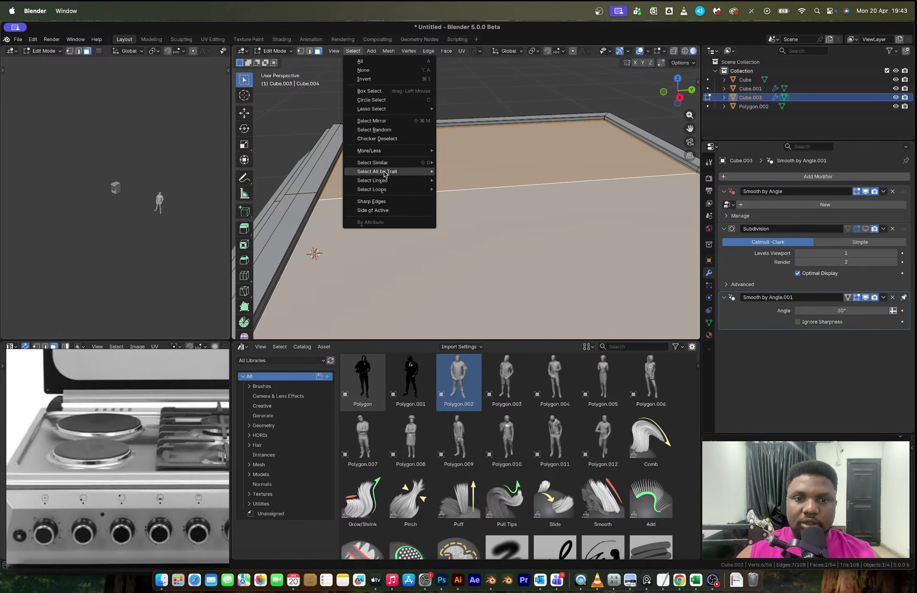
mouse_move(395, 150)
click(457, 152)
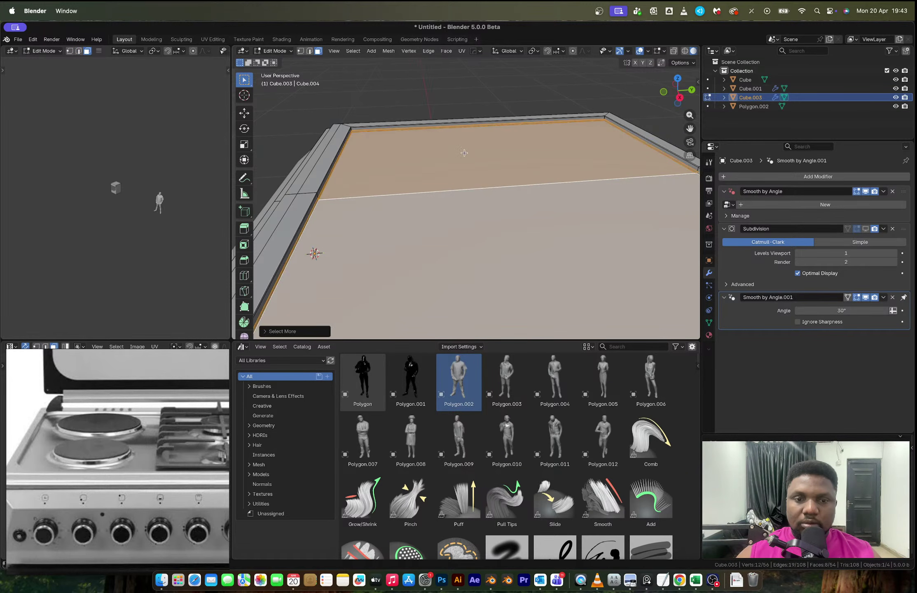
key(ctrl+KP_Add)
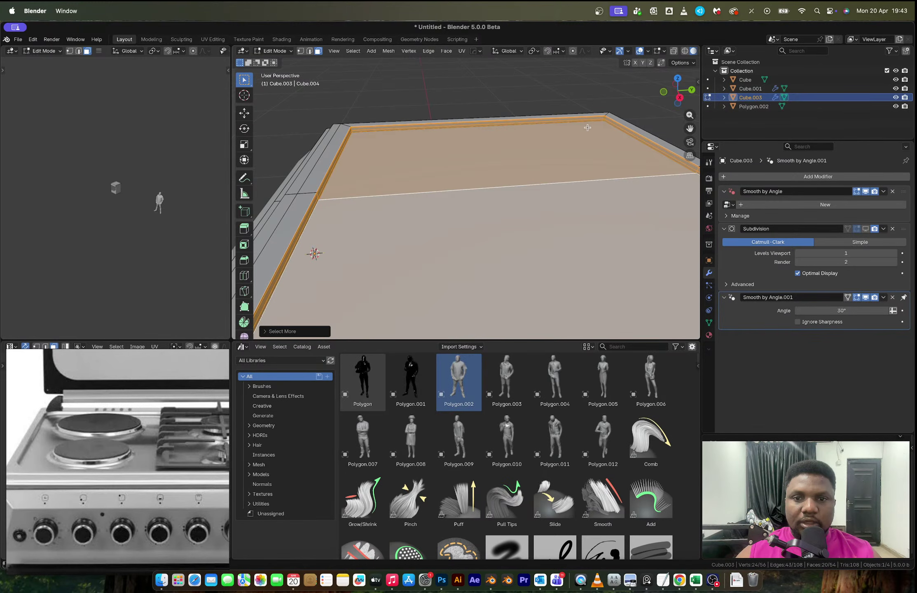
Step: Scale the selected recess faces inward in X and Y only, to about 0.90 and again to about 0.98
scroll(588, 140, down, 3)
key(s)
key(shift+z)
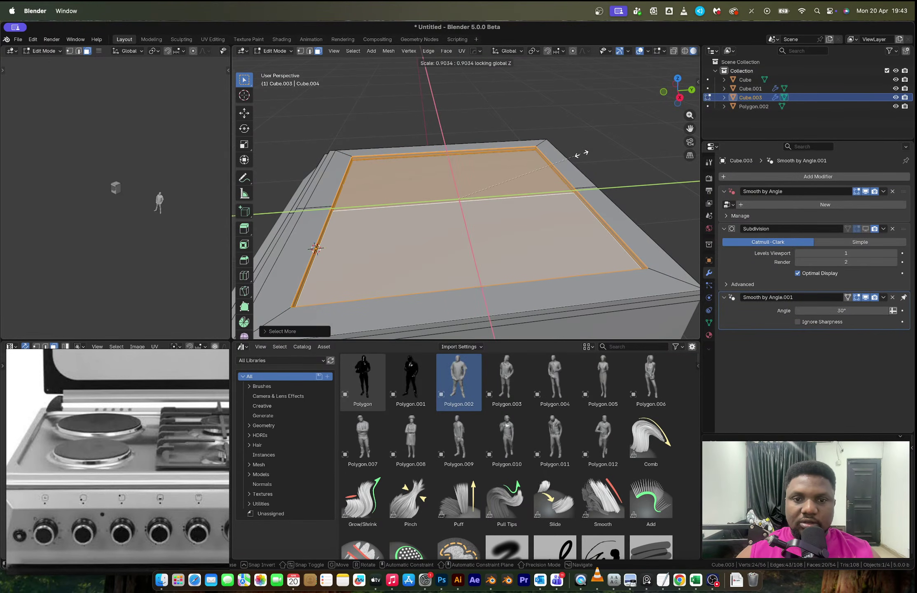
click(583, 149)
middle_drag(524, 180, 620, 264)
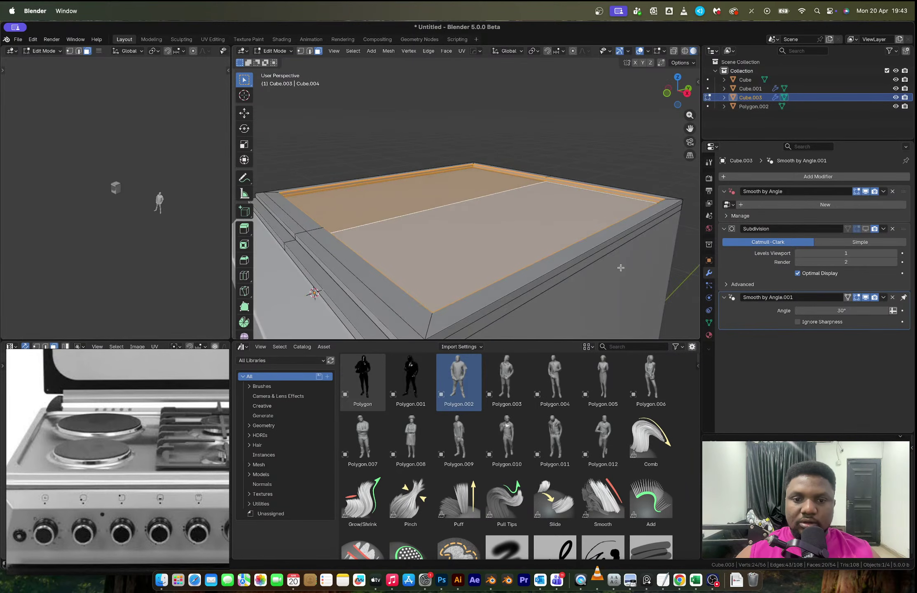
key(s)
key(shift+z)
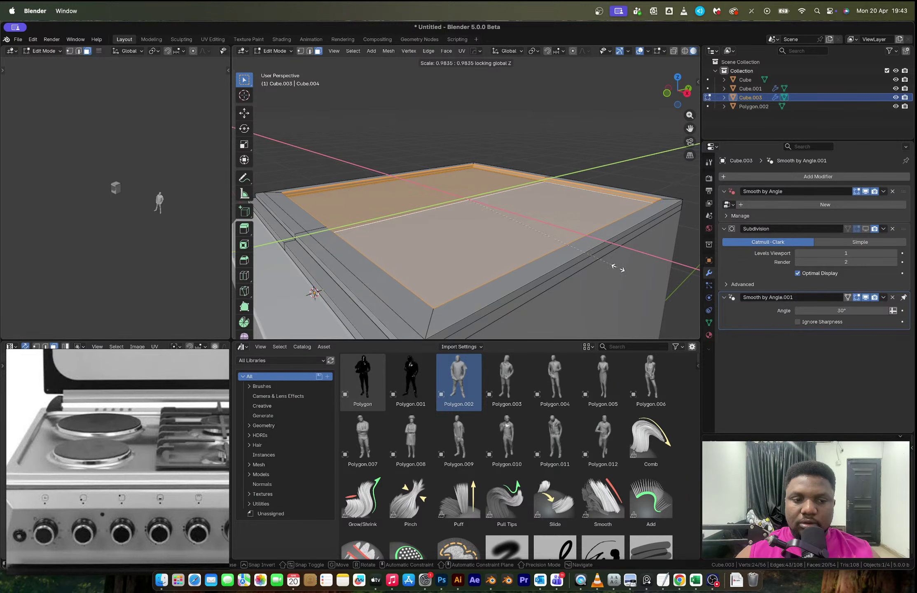
click(617, 267)
Step: Select the edges at all four inner corners of the hob recess, using X-ray to reach the hidden ones
middle_drag(617, 268, 327, 233)
scroll(396, 190, up, 3)
key(alt+z)
middle_drag(384, 177, 382, 193)
key(1)
key(2)
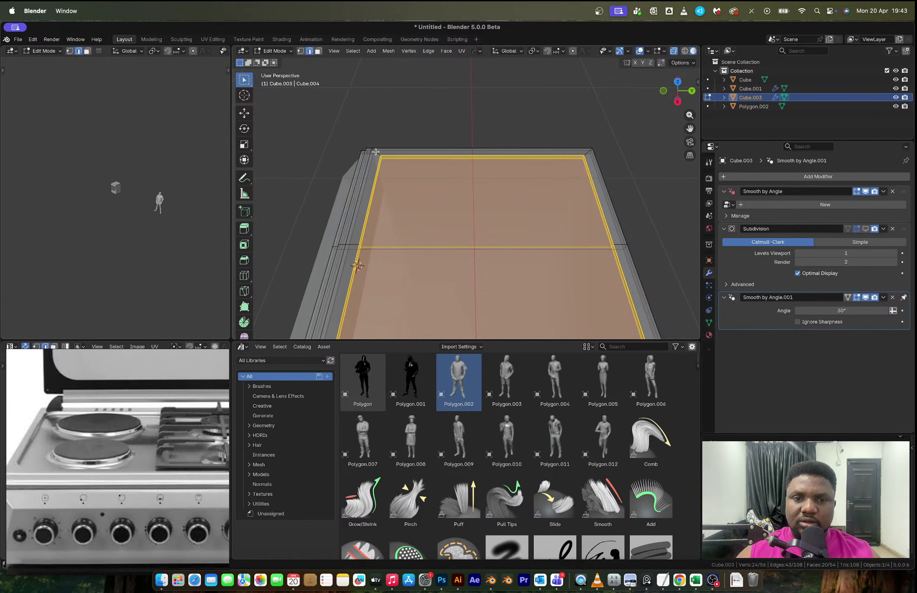
click(386, 163)
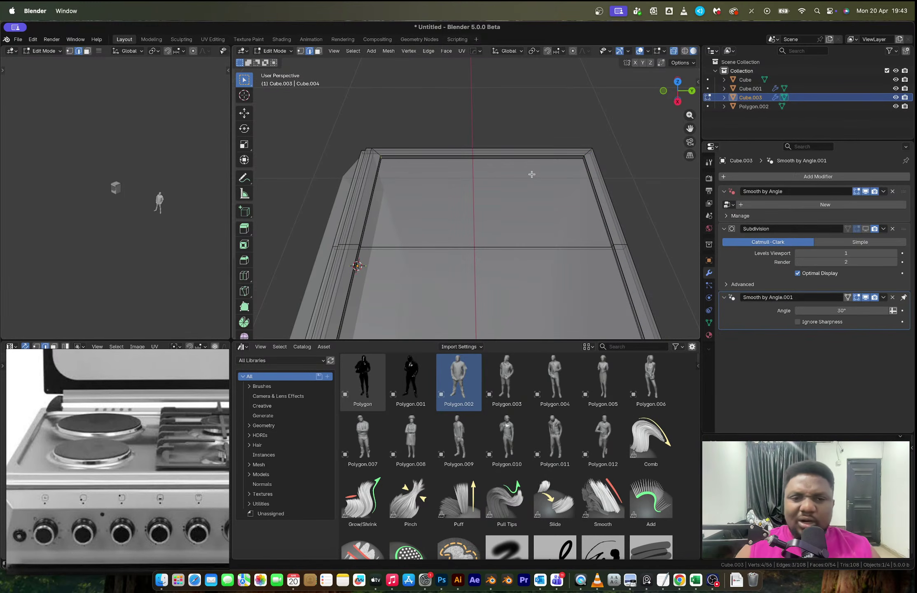
middle_drag(531, 174, 575, 146)
drag(575, 131, 583, 142)
middle_drag(611, 215, 399, 126)
shift+drag(390, 116, 406, 141)
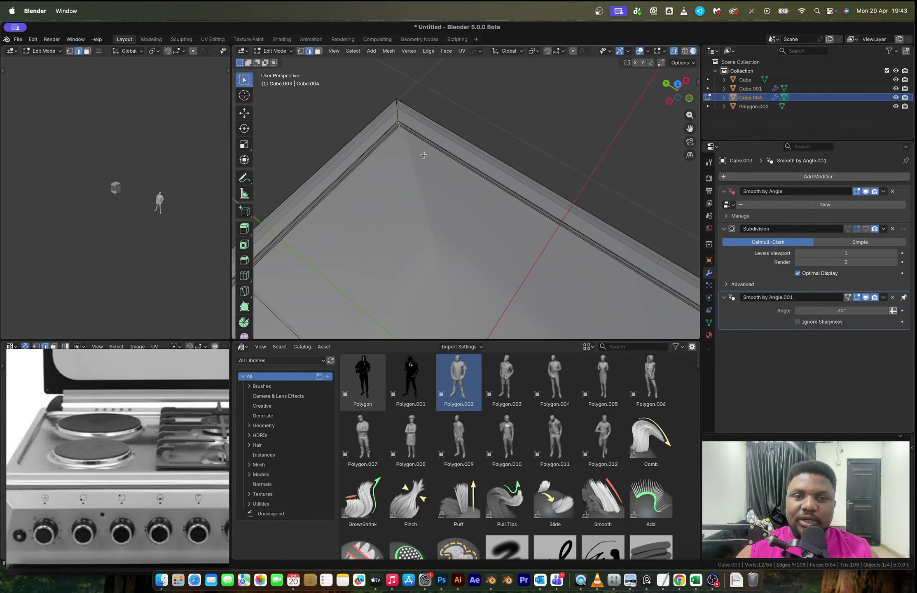
shift+middle_drag(539, 211, 420, 140)
mouse_move(515, 229)
middle_down()
mouse_move(582, 246)
mouse_move(520, 253)
mouse_move(511, 212)
middle_up()
alt+shift+click(512, 213)
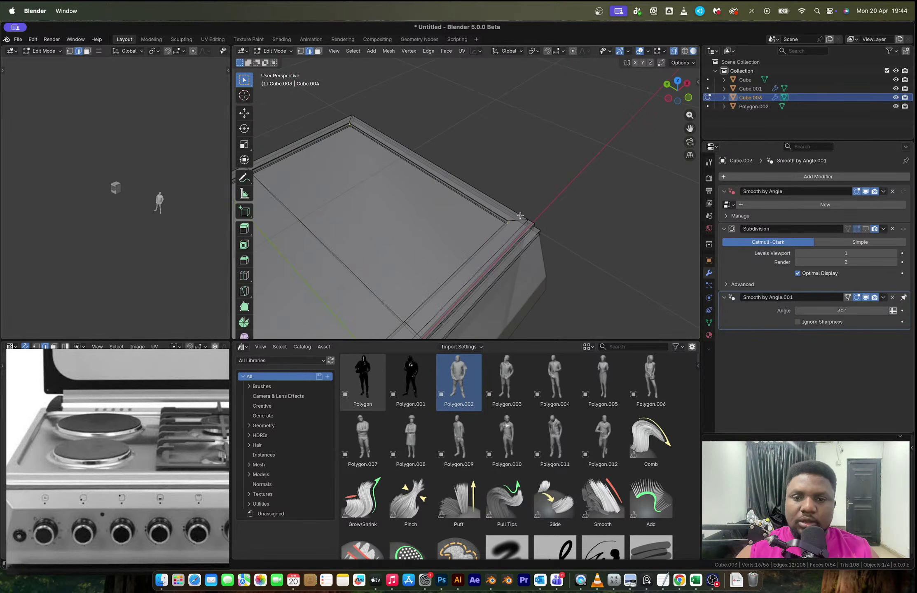
Step: Try a three-segment bevel of about 0.075 m on the four recess corners and check it in Object Mode
key(ctrl+b)
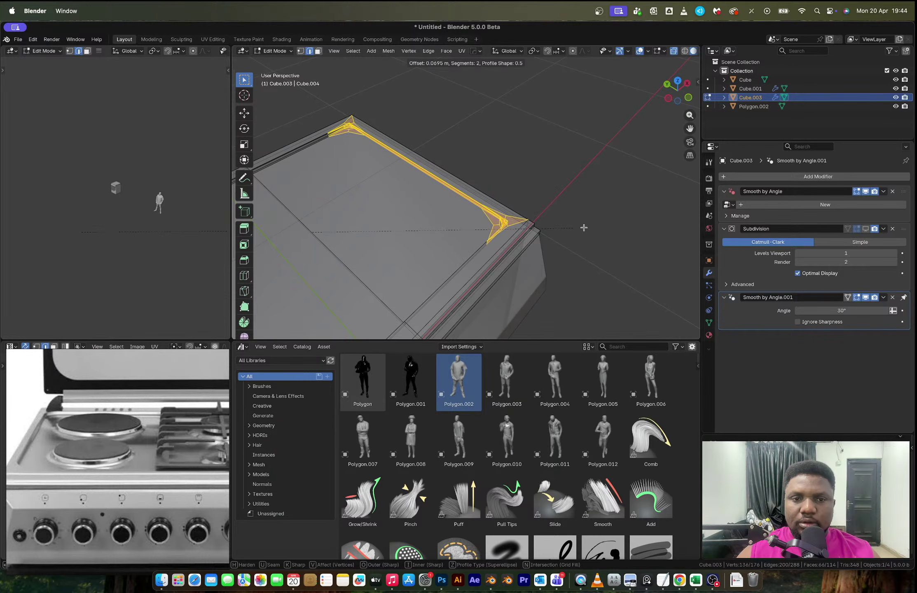
scroll(584, 228, up, 1)
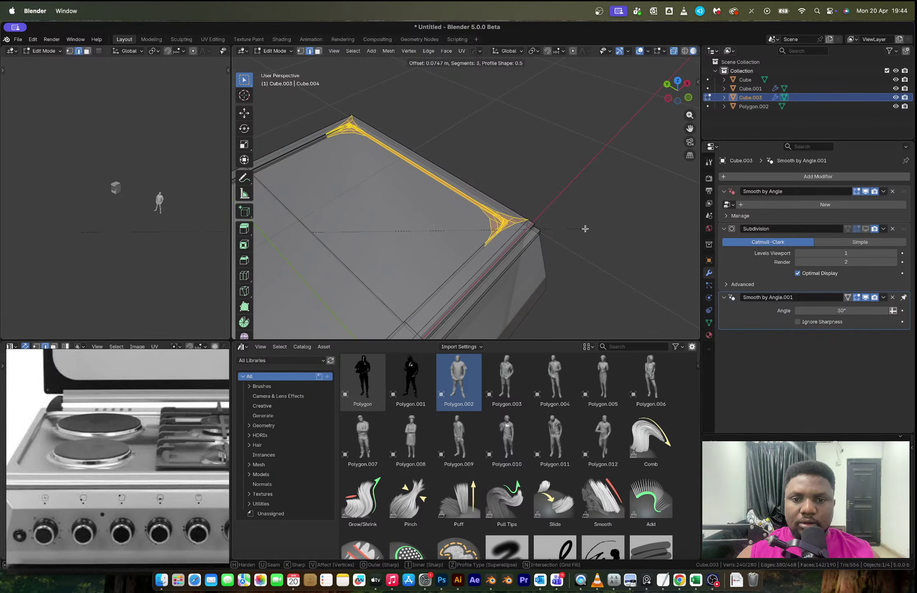
click(587, 230)
key(Tab)
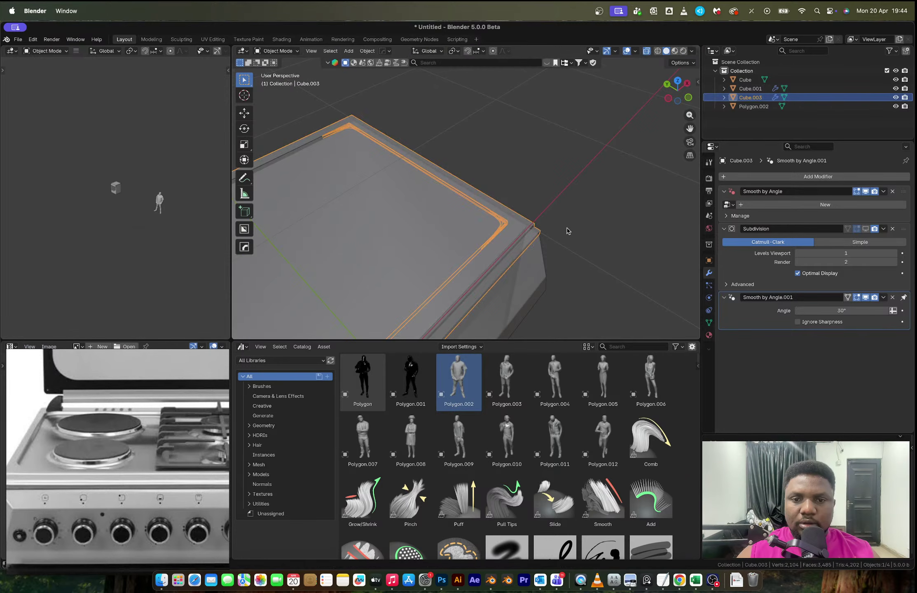
scroll(564, 230, down, 3)
middle_drag(559, 230, 469, 215)
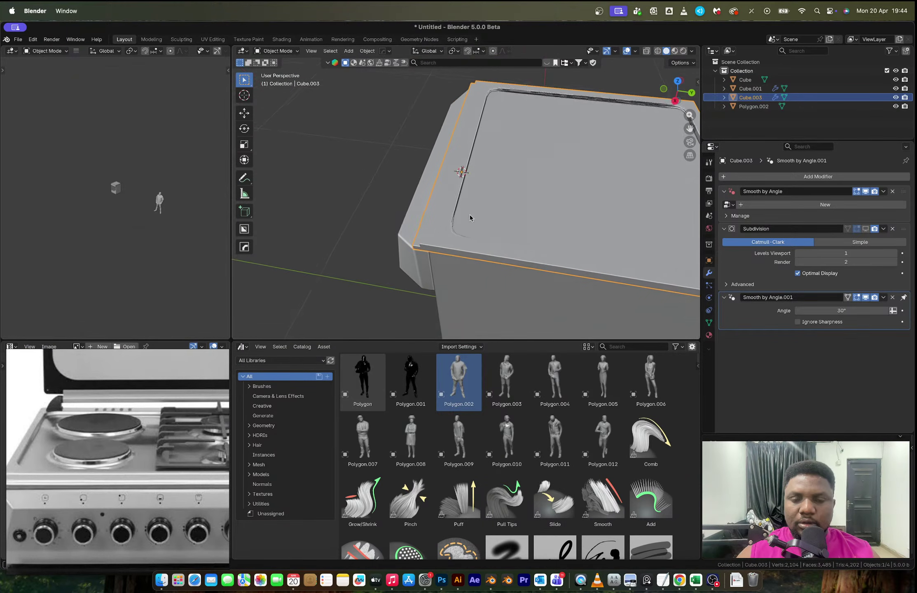
Step: Undo the recess corner bevel and turn on the hob plate's subdivision display in the viewport
key(Tab)
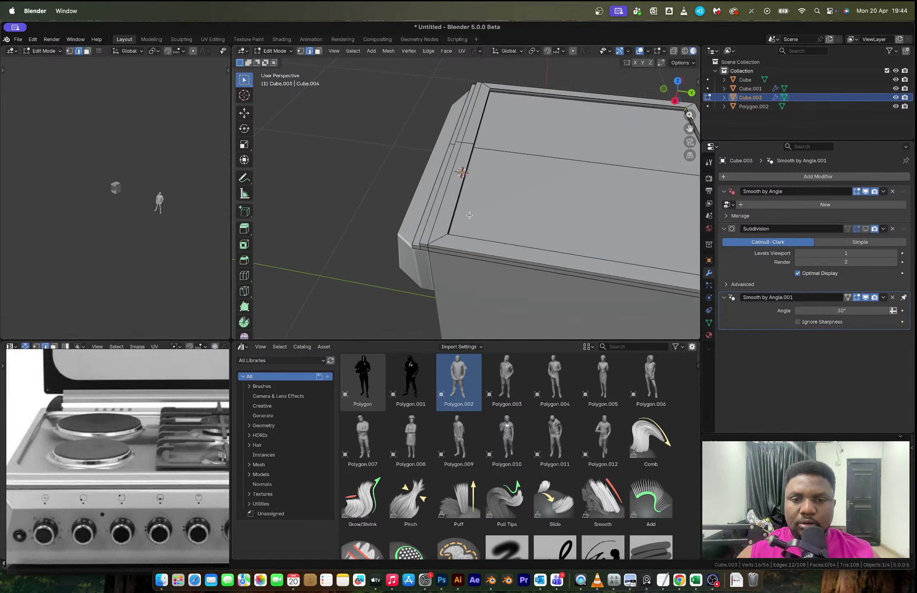
key(Tab)
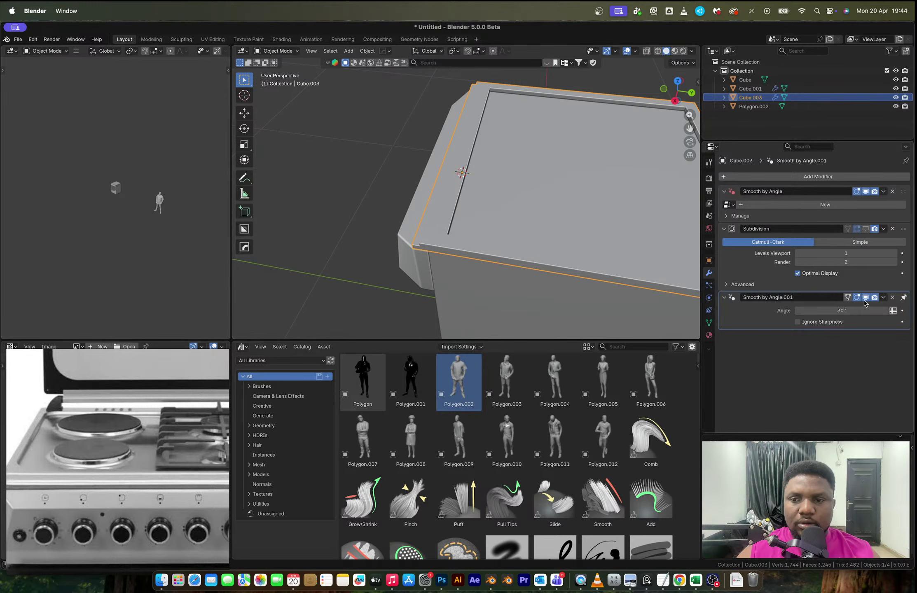
click(865, 229)
Step: Try bevelling the hob plate's front-to-back centre edge loop with an offset of about 0.26 m
middle_drag(511, 233, 405, 197)
key(Tab)
key(ctrl+r)
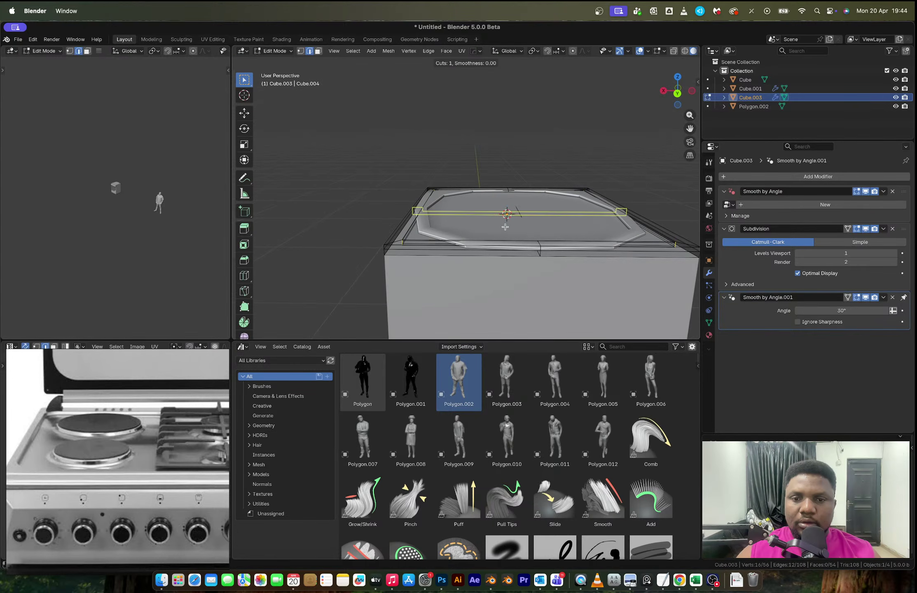
click(535, 238)
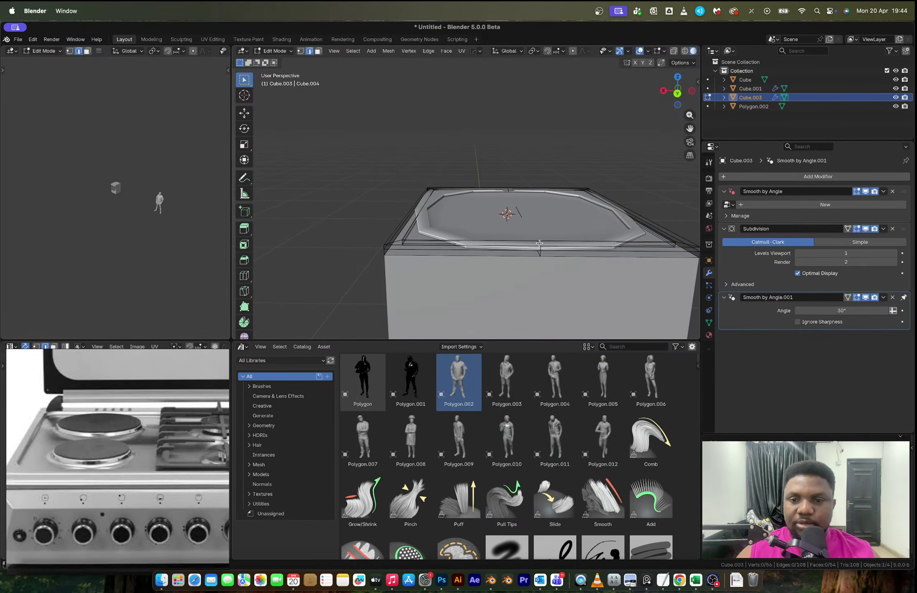
key(ctrl+b)
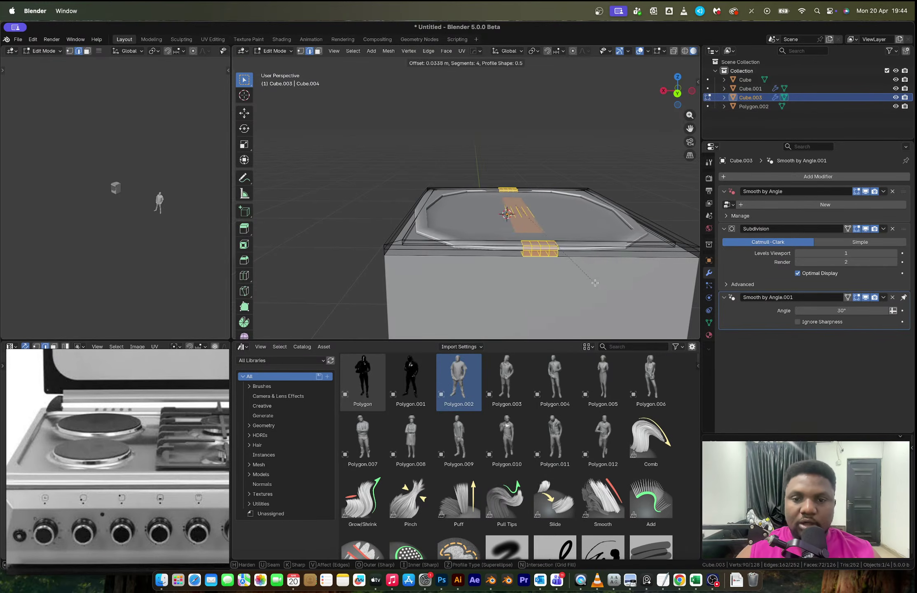
scroll(601, 284, up, 3)
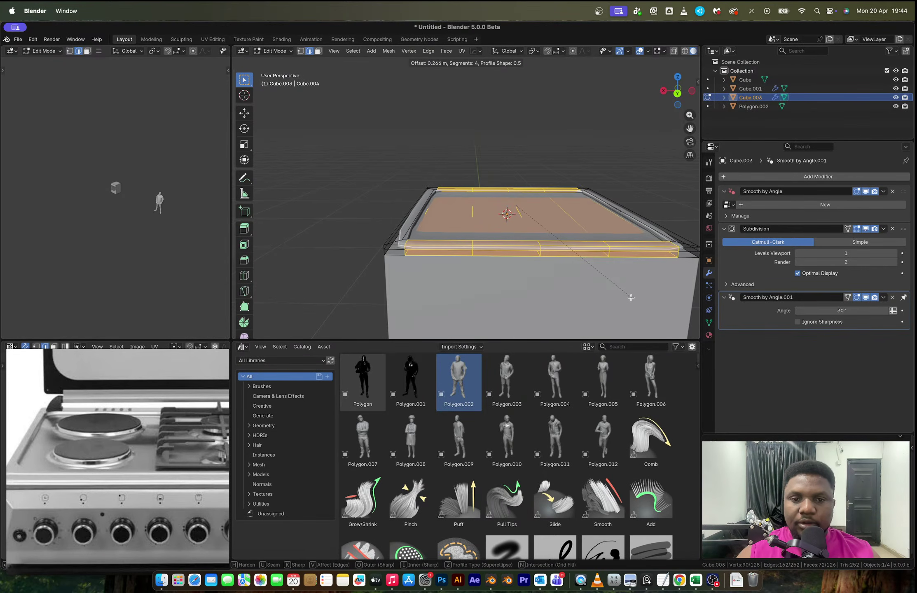
scroll(628, 297, down, 3)
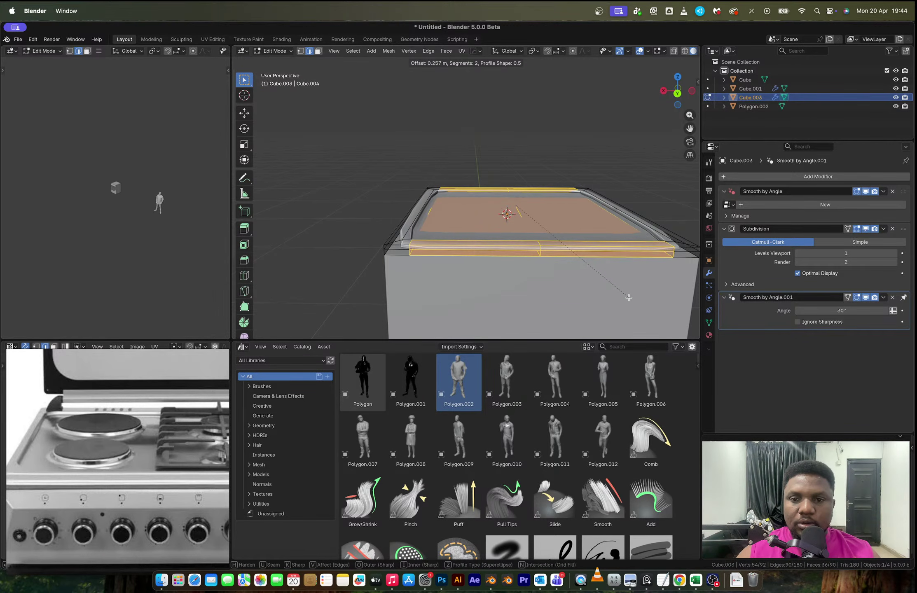
click(628, 297)
Step: Try adding a centred side-to-side loop cut across the hob plate and bevelling it about 0.265 m with one segment
middle_drag(391, 212, 486, 231)
key(ctrl+r)
click(517, 229)
right_click(517, 228)
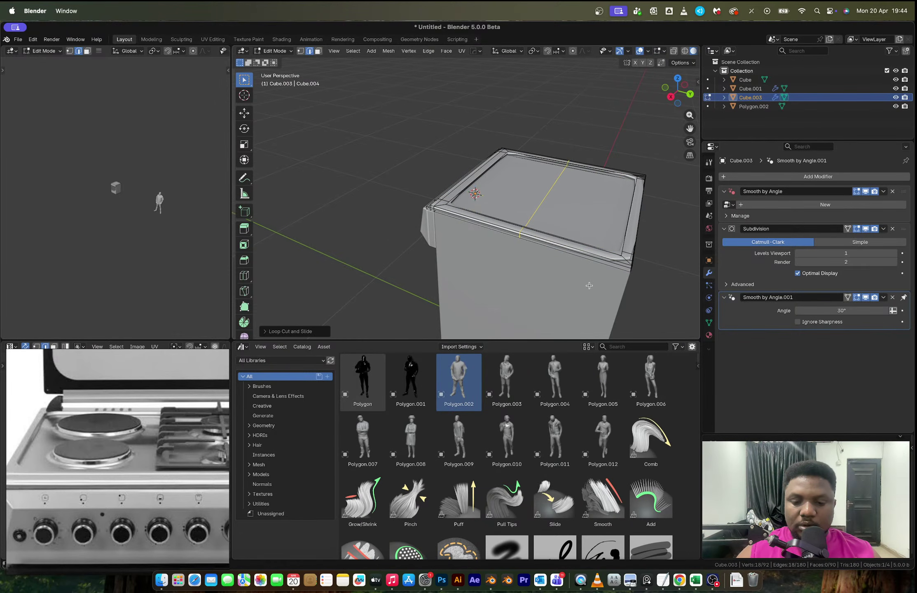
key(ctrl+b)
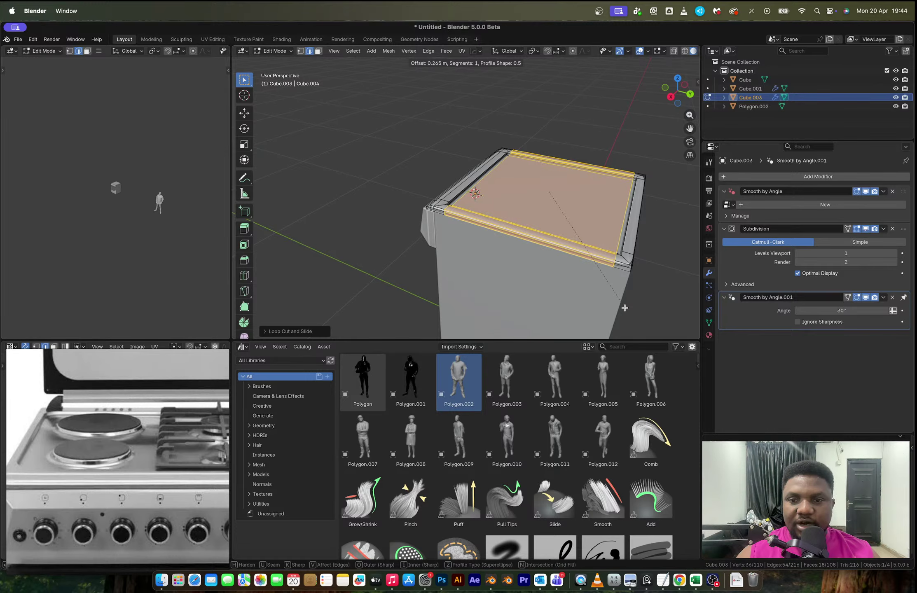
click(624, 308)
middle_drag(624, 308, 468, 249)
Step: Undo both centre loop bevels and the side-to-side loop cut
key(super+z)
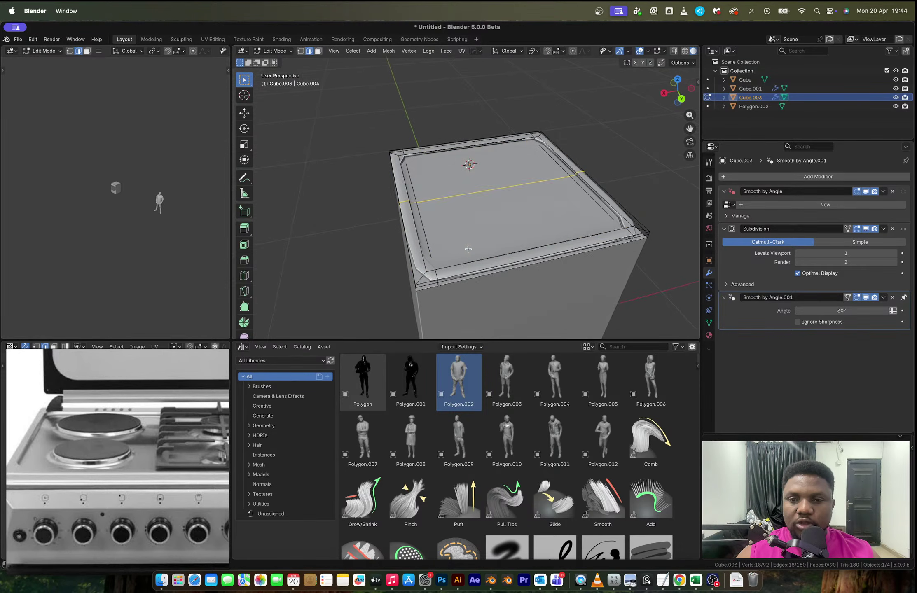
key(super+shift+z)
key(super+z)
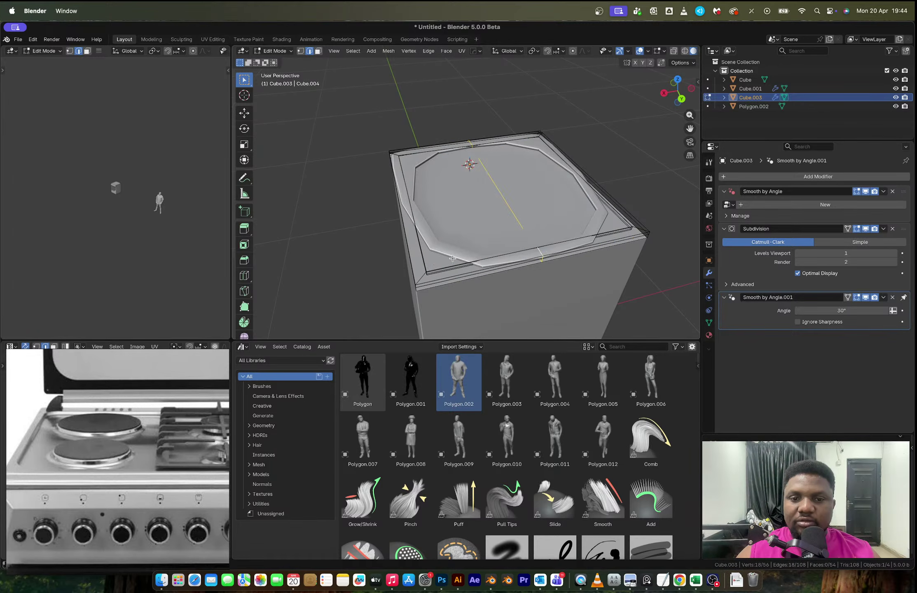
Step: Try bevelling the hob plate's two rear corner edges with an offset of about 0.039 m and three segments
key(alt+a)
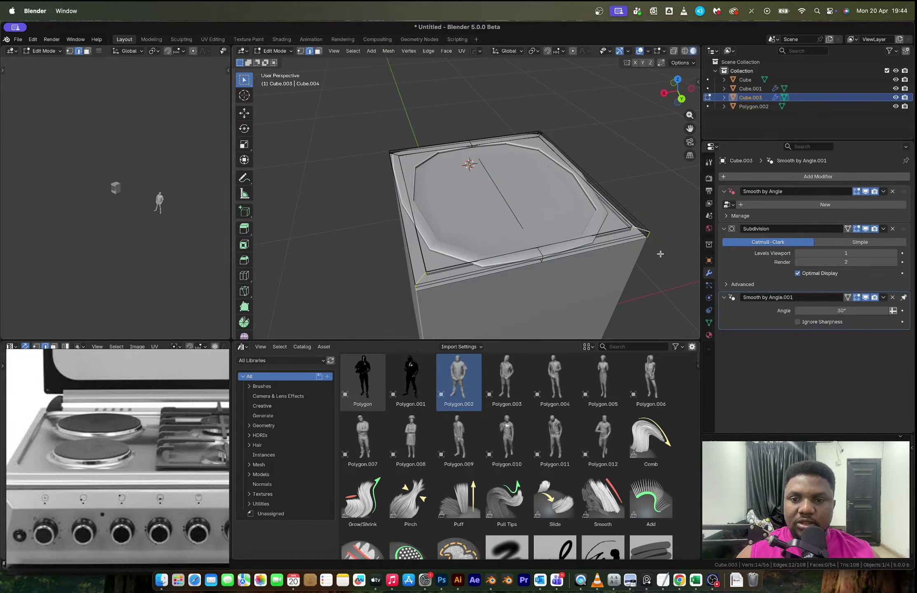
key(ctrl+b)
scroll(663, 257, up, 2)
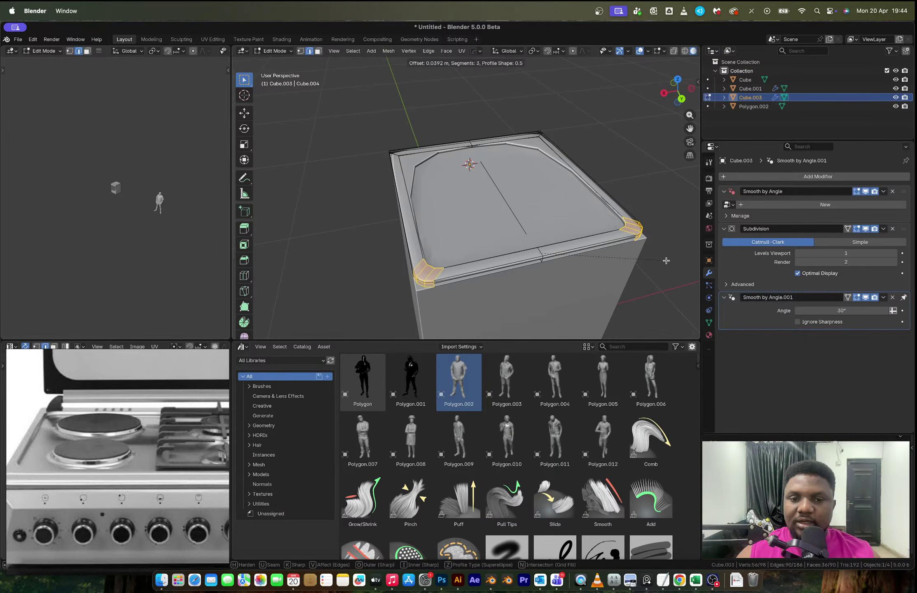
click(665, 261)
key(Tab)
middle_drag(442, 281, 489, 201)
key(Tab)
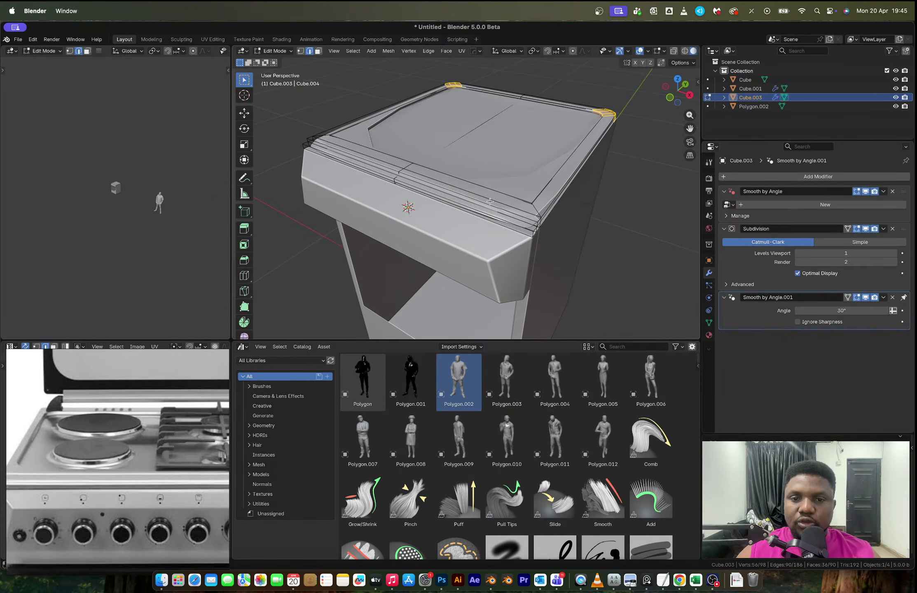
Step: Try adding two supporting loop cuts, one across the hob plate's front rim near the corner and one along its side
key(ctrl+r)
click(463, 187)
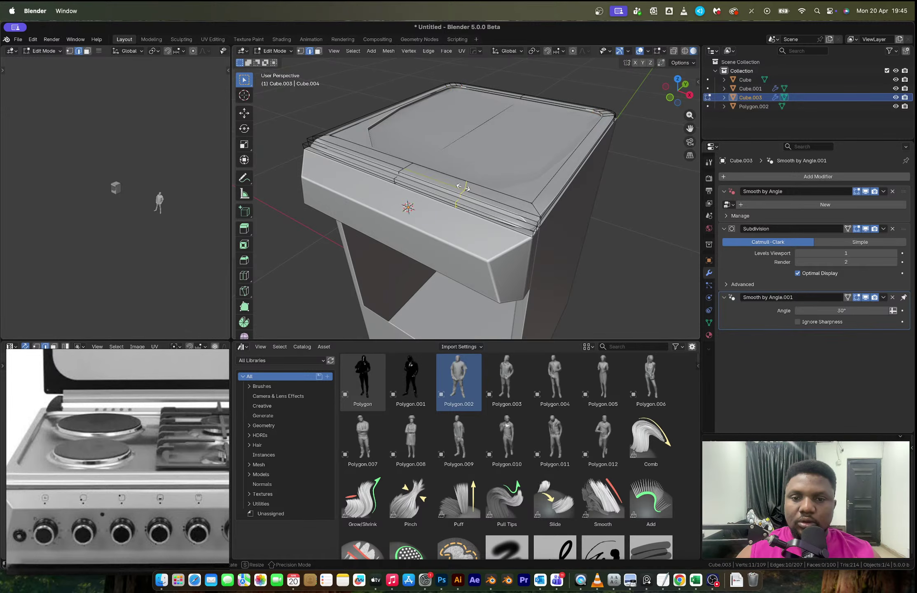
click(527, 209)
key(ctrl+r)
click(554, 193)
click(538, 206)
key(Tab)
middle_drag(537, 204, 476, 197)
key(Tab)
Step: Undo both loop cuts and the rear corner bevel, and turn off the subdivision's viewport display
key(ctrl+z)
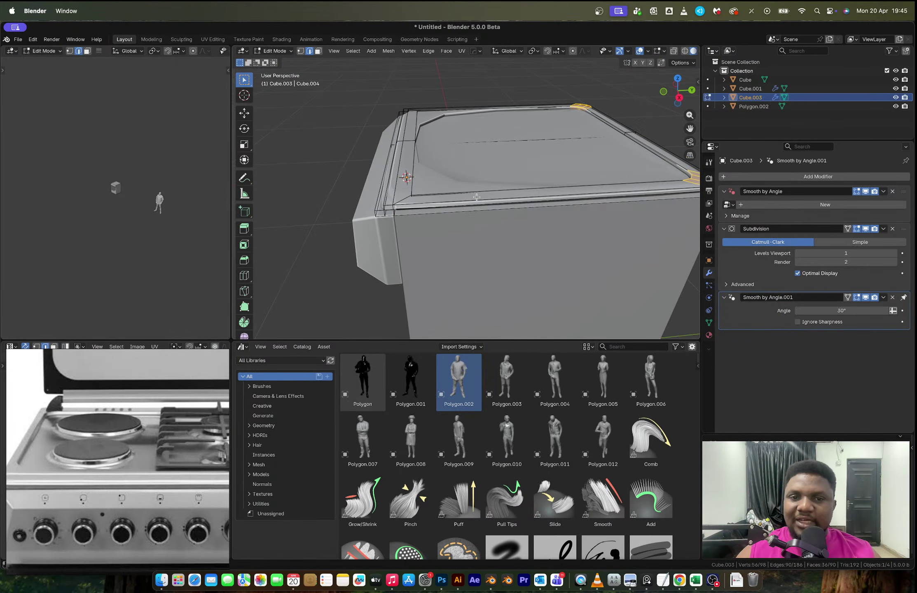
key(ctrl+z)
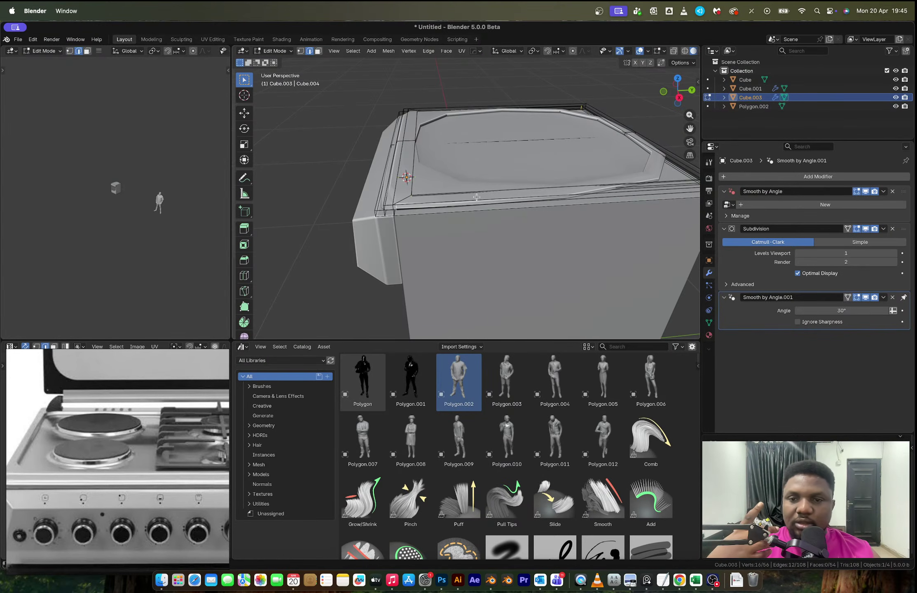
key(Tab)
middle_drag(411, 186, 506, 191)
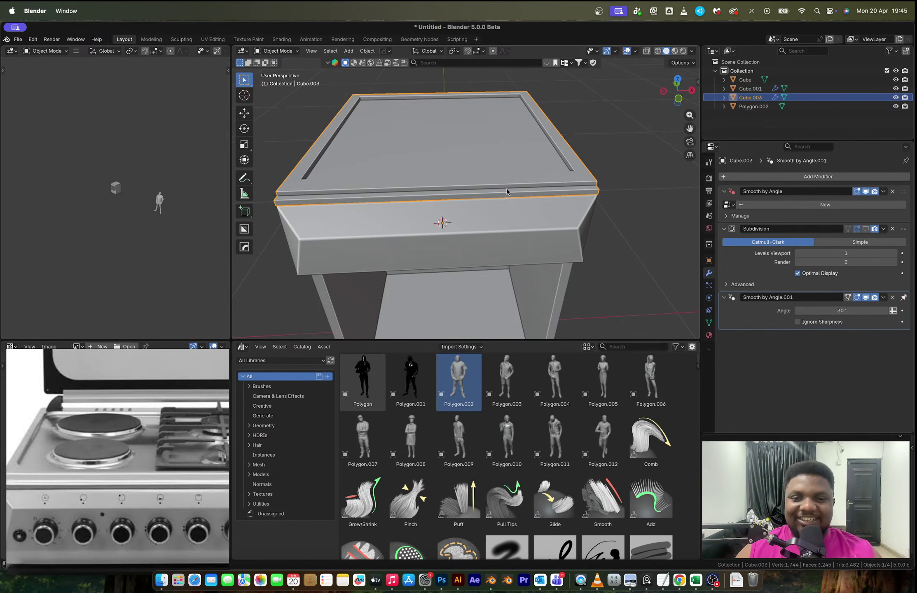
Step: Add a HardOps bevel to the hob plate with a width of about 0.003 and five segments
middle_drag(432, 240, 413, 217)
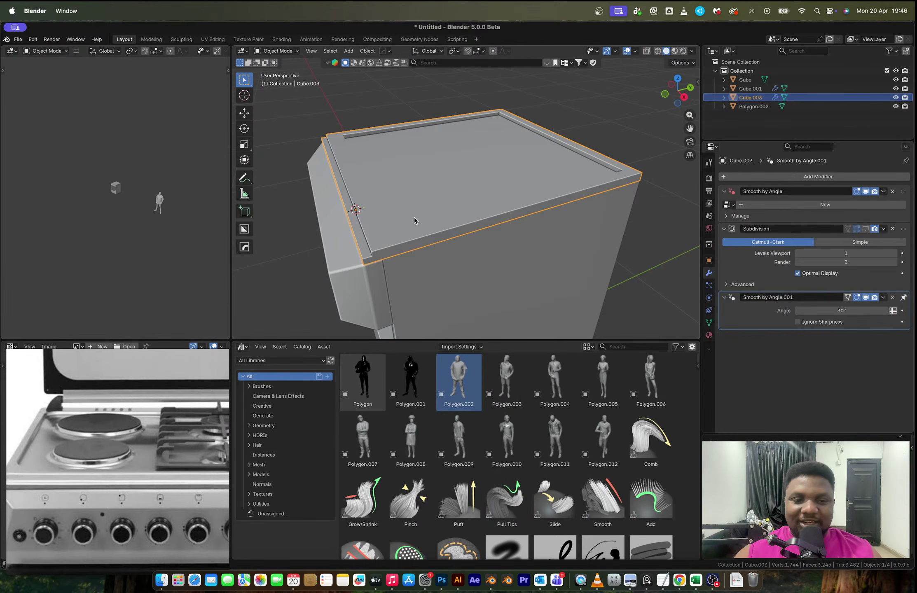
middle_drag(414, 217, 478, 227)
scroll(388, 231, up, 3)
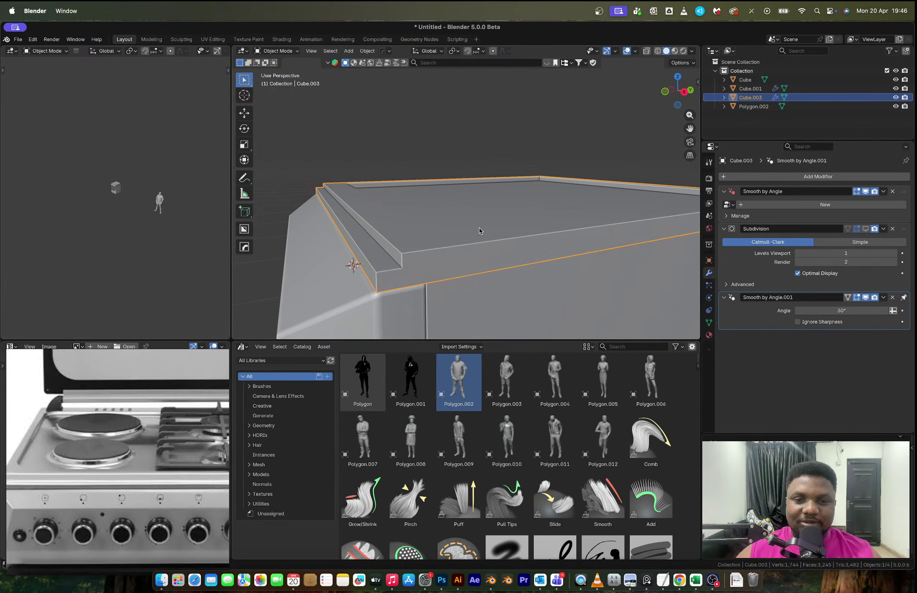
key(q)
click(481, 257)
mouse_move(484, 259)
scroll(484, 258, up, 1)
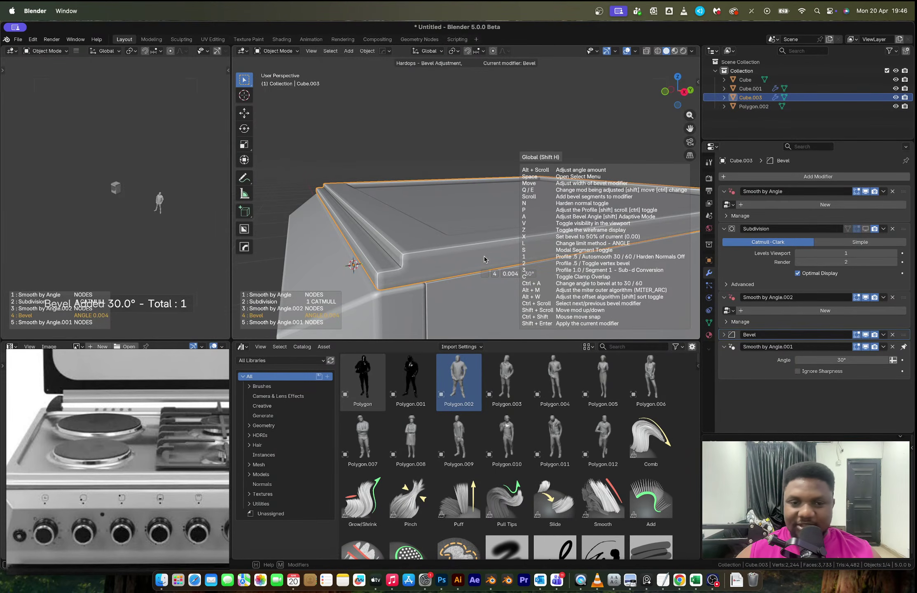
scroll(484, 258, up, 1)
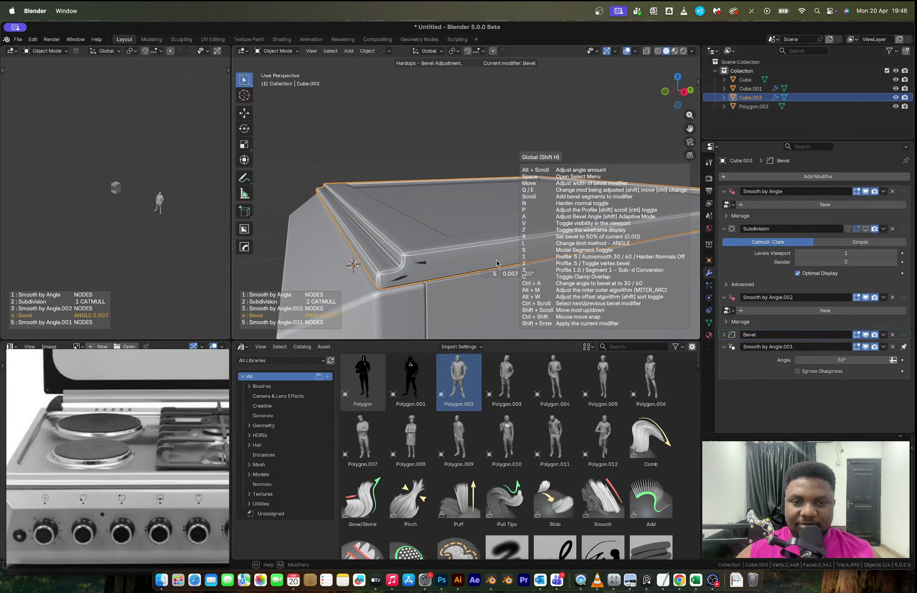
mouse_move(522, 279)
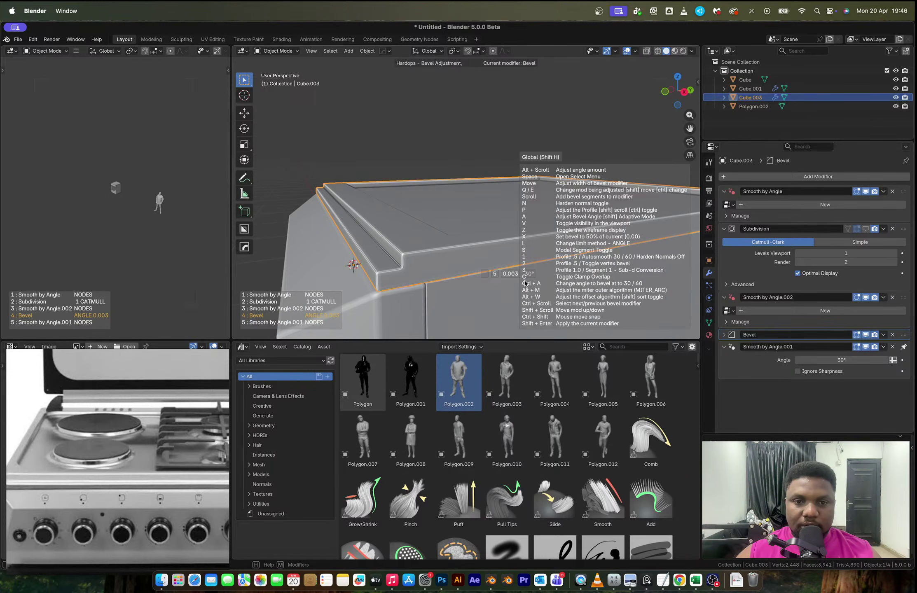
click(523, 282)
Step: Try applying the Bevel modifier to the hob plate's mesh, inspect the recess corners, and undo the application
middle_drag(460, 250, 379, 290)
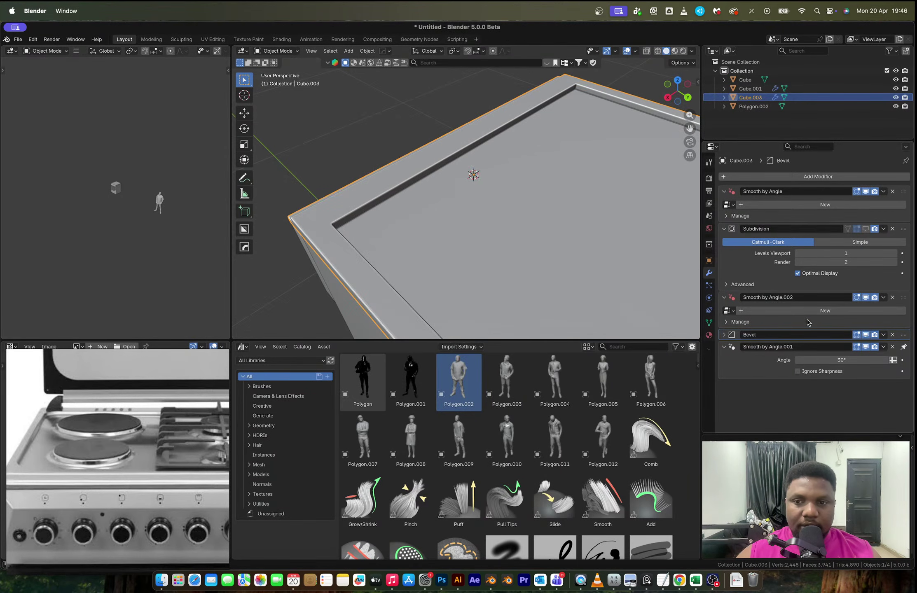
key(ctrl+a)
middle_drag(526, 317, 280, 251)
key(Tab)
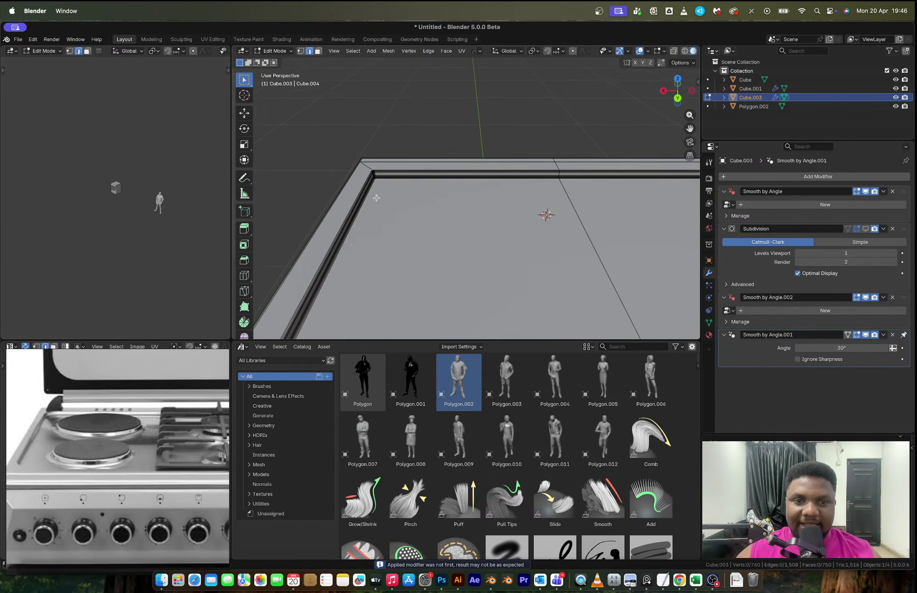
scroll(383, 191, up, 3)
middle_drag(383, 191, 498, 237)
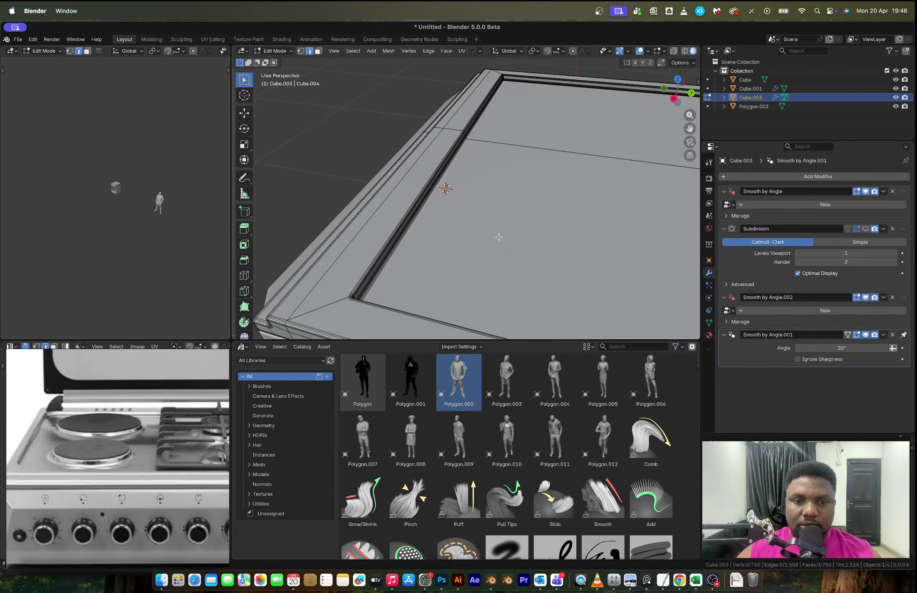
key(super+z)
key(super+z)
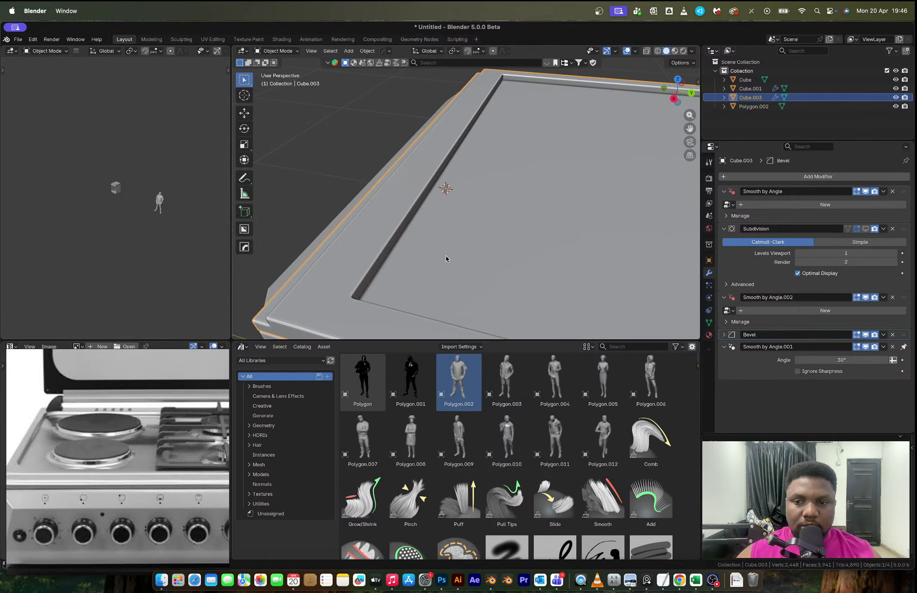
Step: Remove all three Smooth by Angle modifiers from the hob plate
key(Tab)
middle_drag(446, 259, 417, 205)
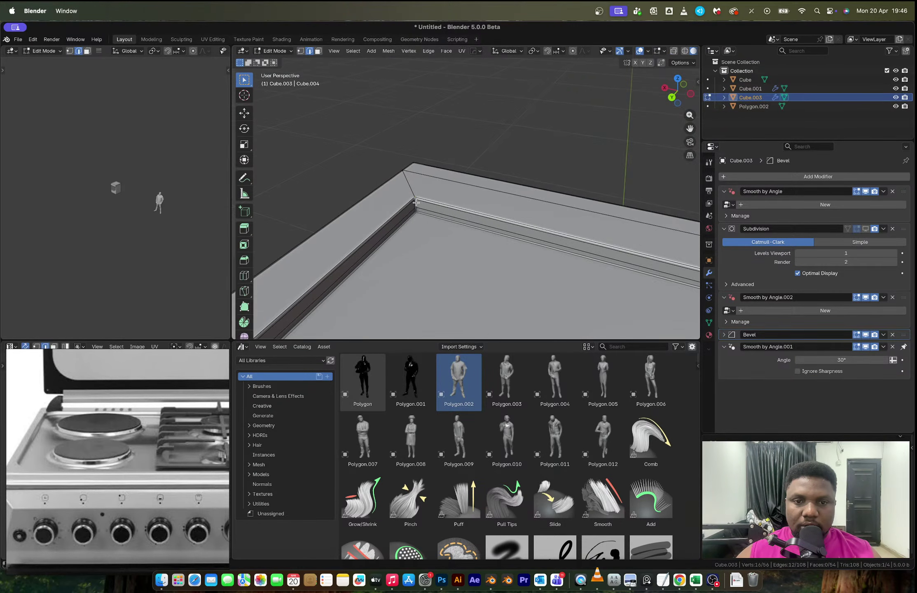
click(417, 206)
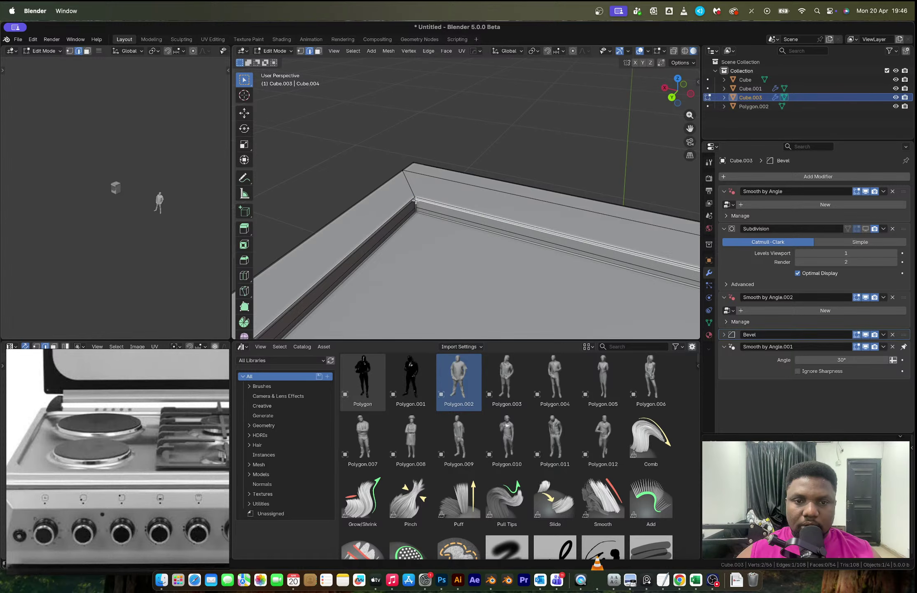
click(416, 206)
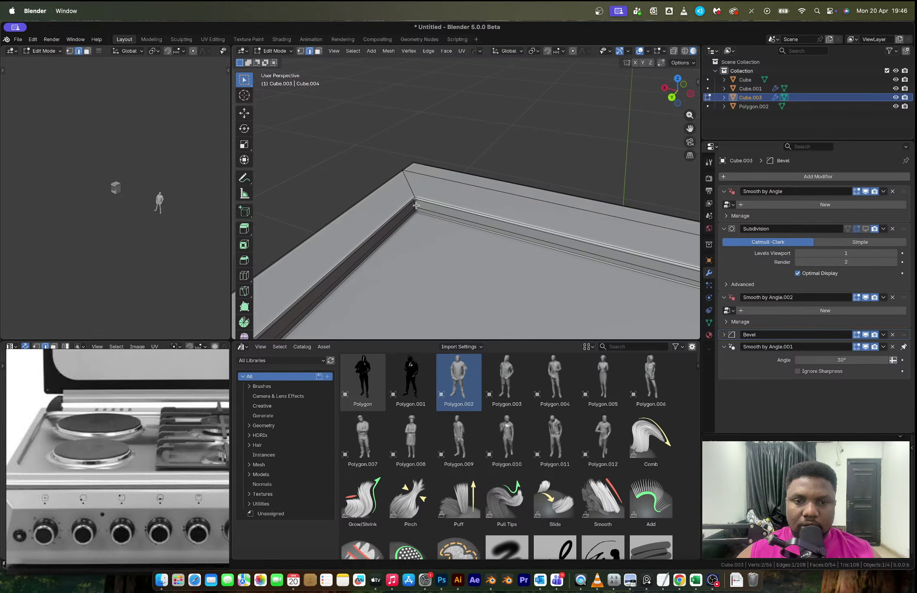
key(alt+a)
click(892, 192)
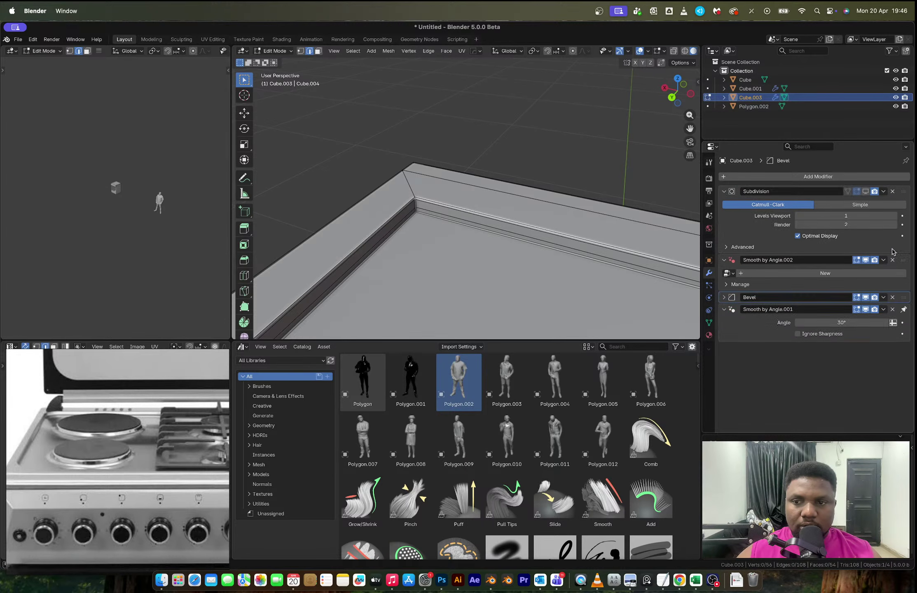
click(892, 310)
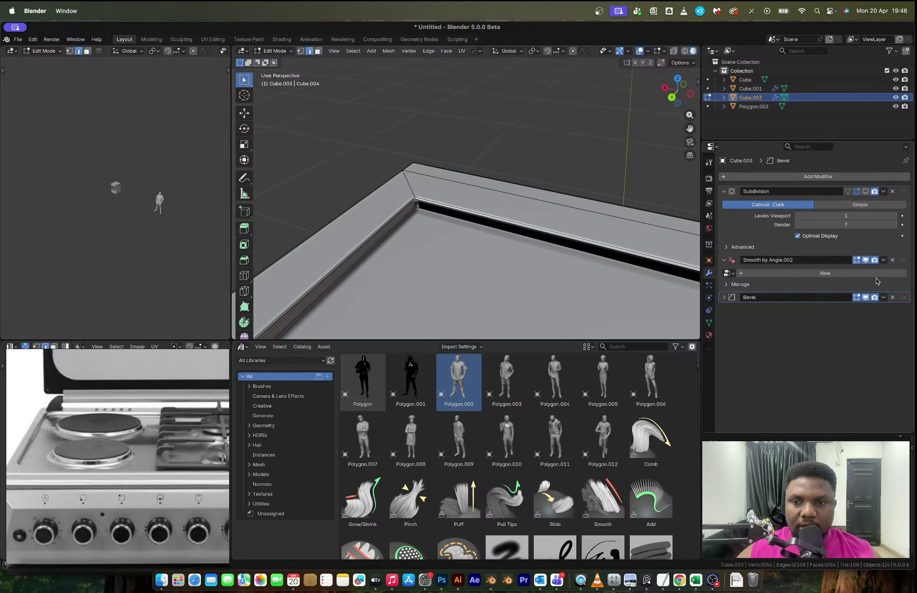
click(892, 260)
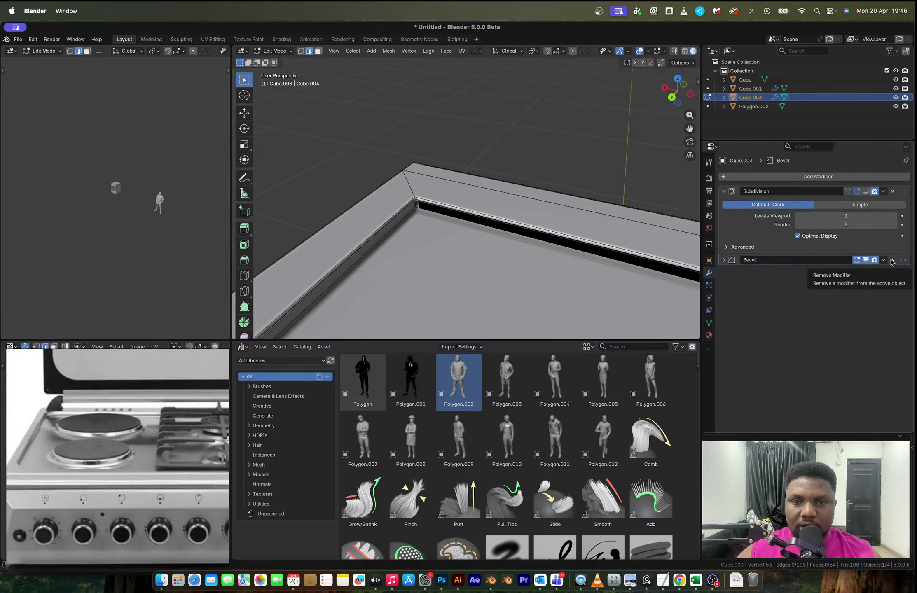
Step: Show the hob plate's subdivision in the viewport and try placing the Bevel modifier above Subdivision
click(865, 191)
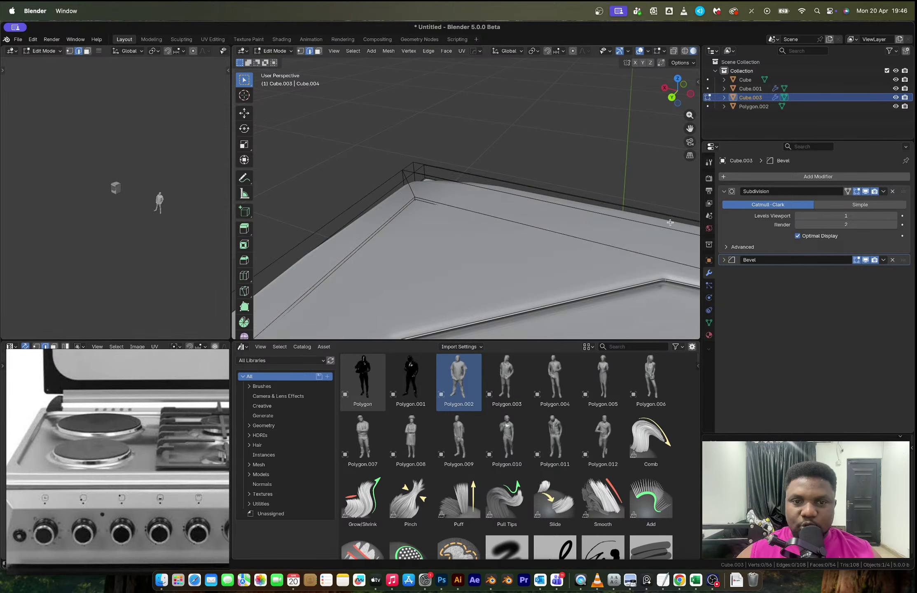
scroll(531, 251, down, 3)
middle_drag(532, 251, 521, 216)
key(Tab)
drag(903, 260, 903, 191)
middle_drag(542, 227, 468, 215)
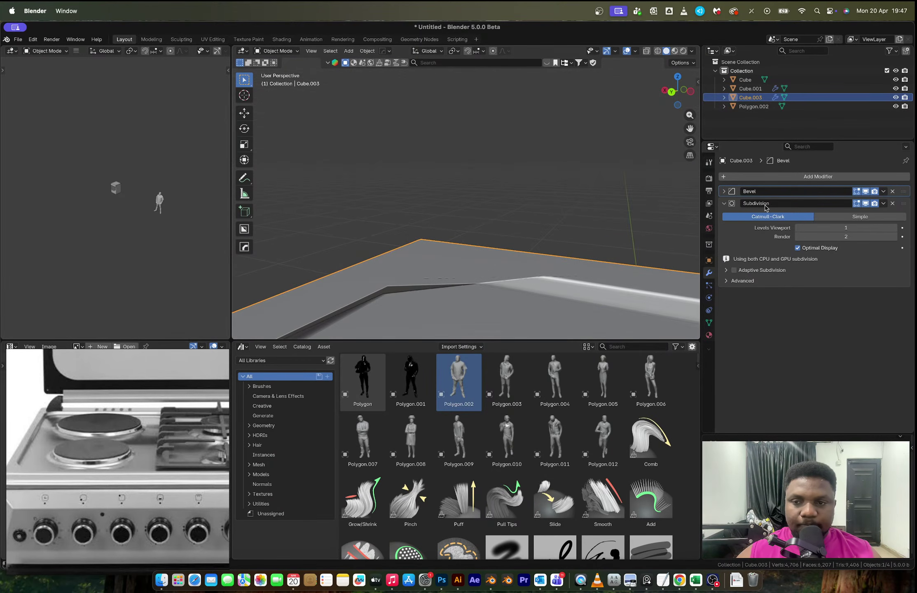
Step: Move Subdivision back above Bevel, show the subdivision in the viewport and hide the Bevel modifier there
middle_drag(494, 305, 406, 278)
key(Tab)
click(864, 203)
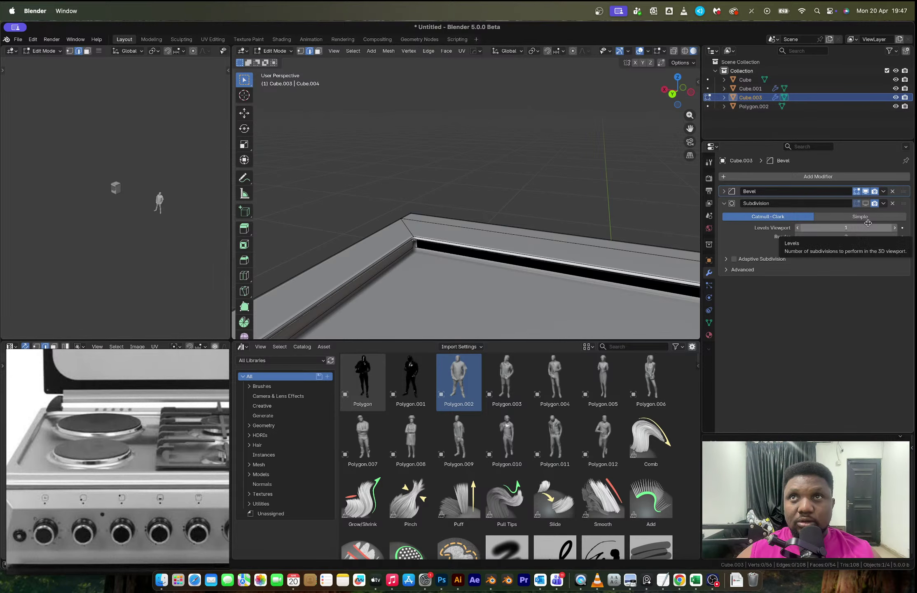
drag(903, 203, 902, 189)
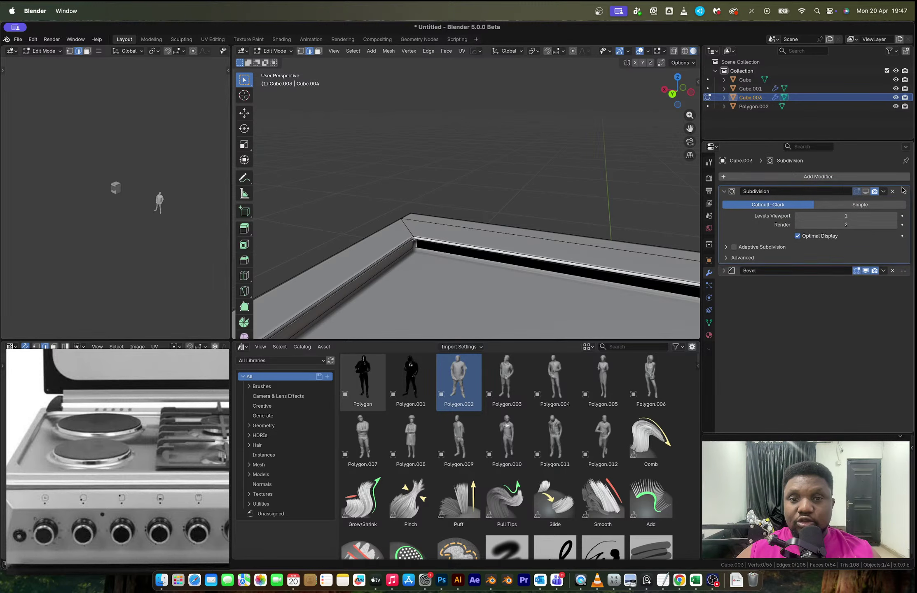
click(865, 191)
click(864, 259)
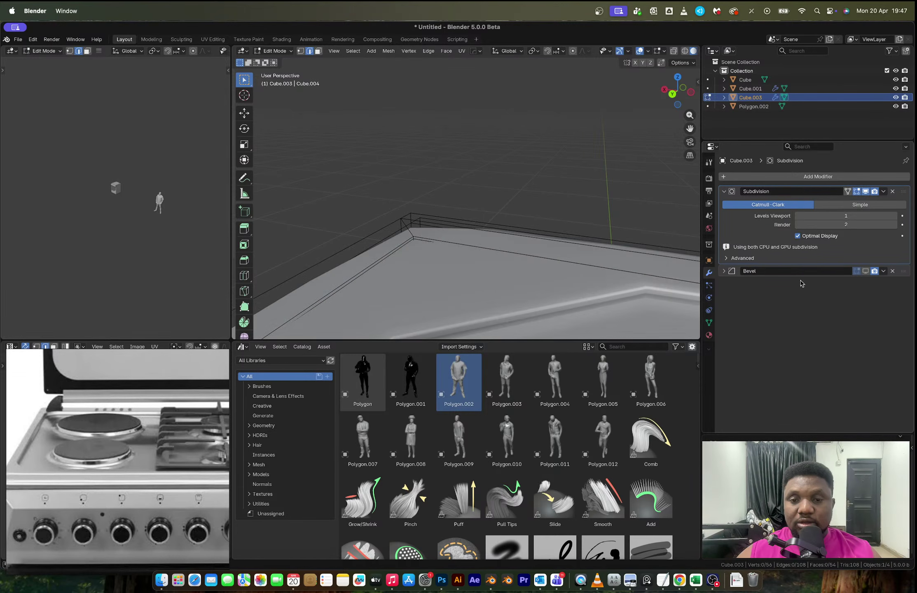
Step: Try adding a front-to-back loop cut on the hob plate, slid by about -0.78 toward the recess side
scroll(661, 317, down, 3)
scroll(535, 236, down, 6)
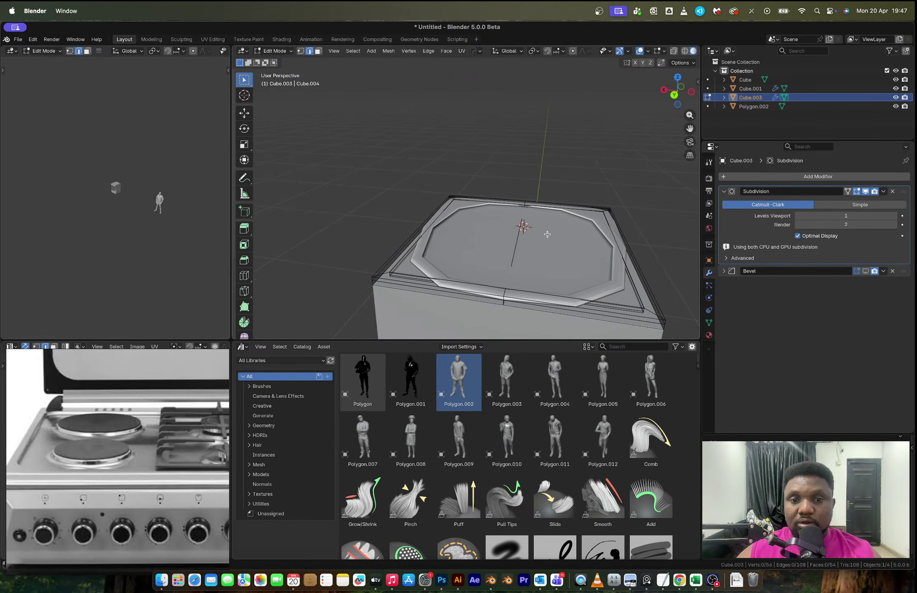
middle_drag(547, 234, 512, 217)
key(ctrl+r)
click(512, 217)
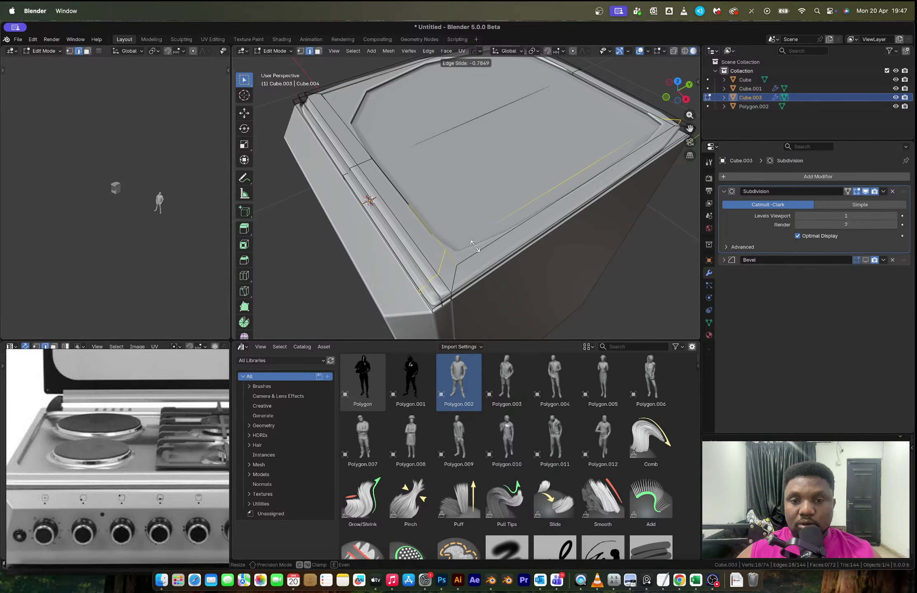
click(475, 246)
Step: Try adding a side-to-side loop cut across the hob plate, slid toward the recess's front edge
key(ctrl+r)
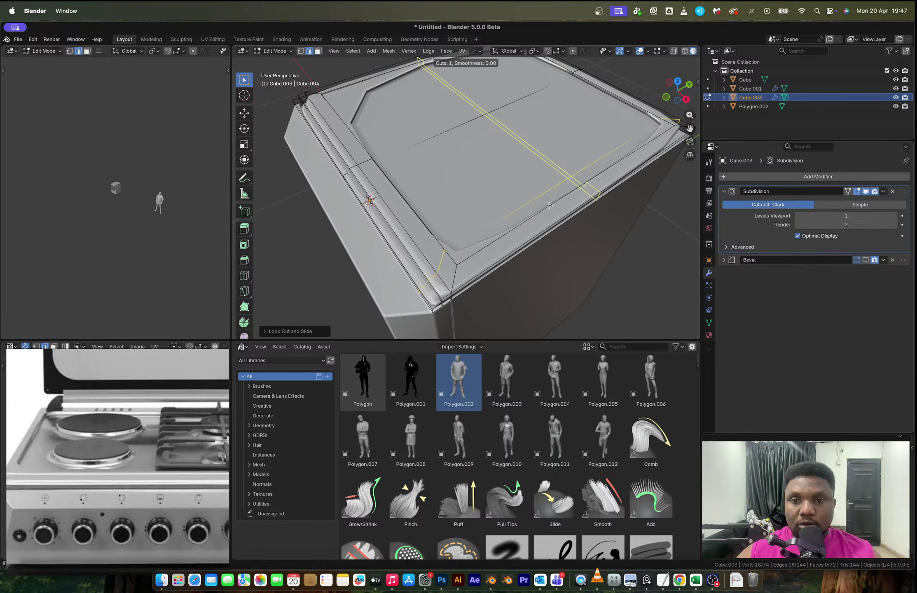
click(564, 198)
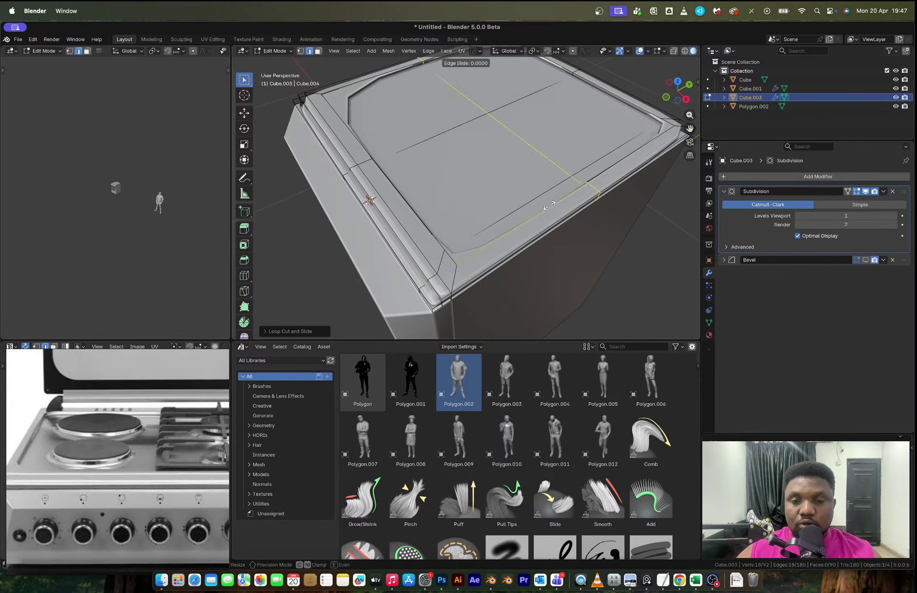
click(465, 260)
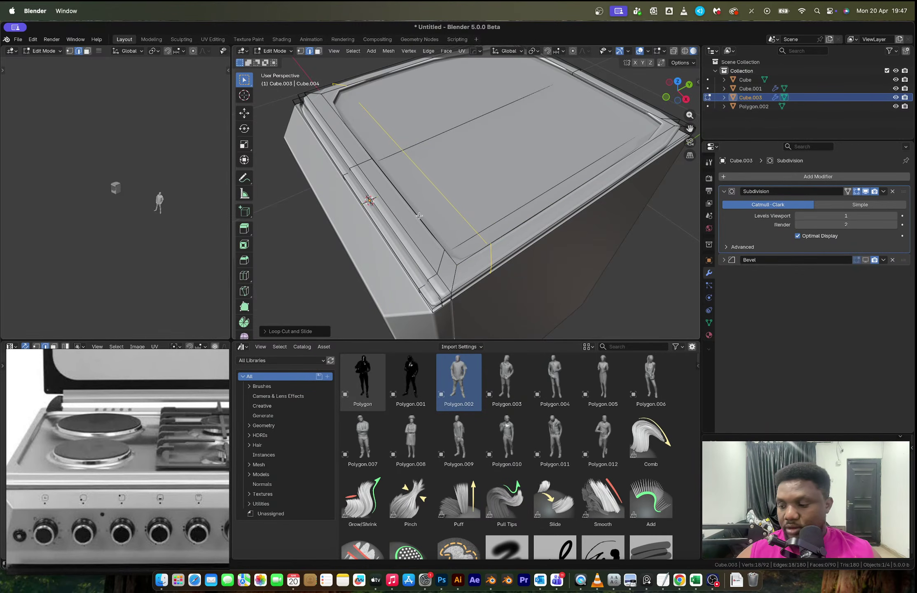
Step: Undo both new loop cuts and bevel the front-to-back centre edge loop out toward the recess sides
middle_drag(419, 213, 464, 199)
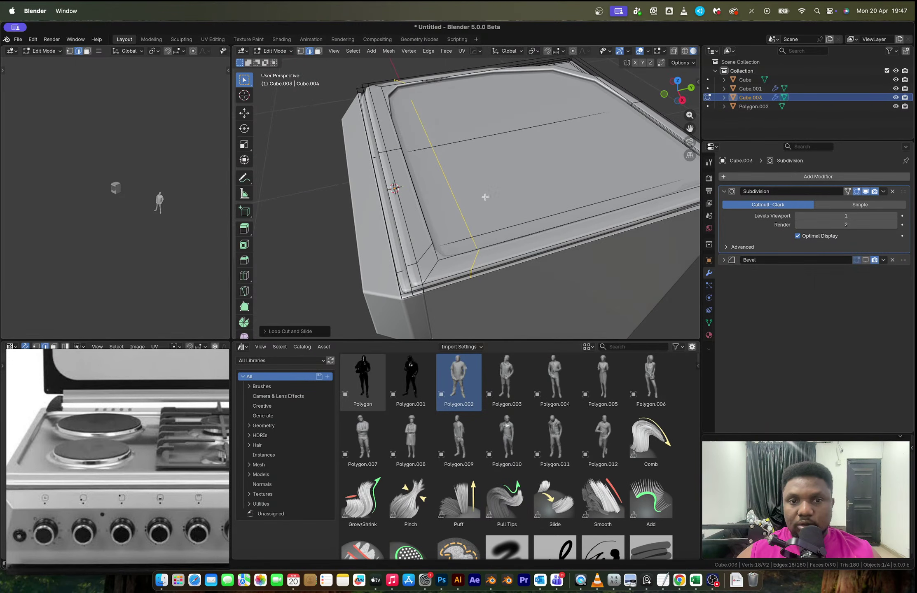
key(ctrl+b)
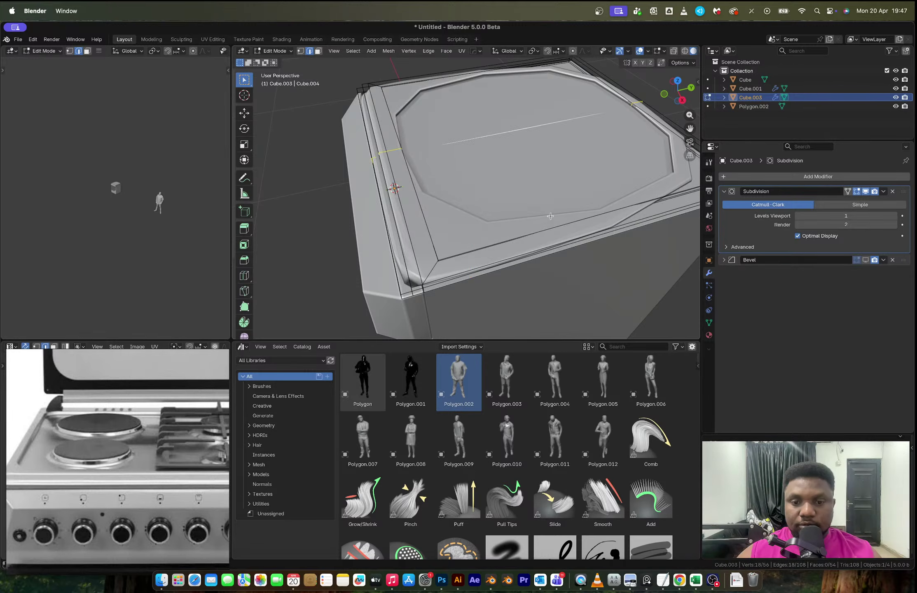
scroll(600, 268, down, 2)
click(599, 260)
Step: Add a centred side-to-side loop cut across the hob plate and bevel it out toward the recess's front and back edges
key(ctrl+r)
click(591, 240)
right_click(626, 252)
middle_drag(626, 252, 655, 287)
key(ctrl+b)
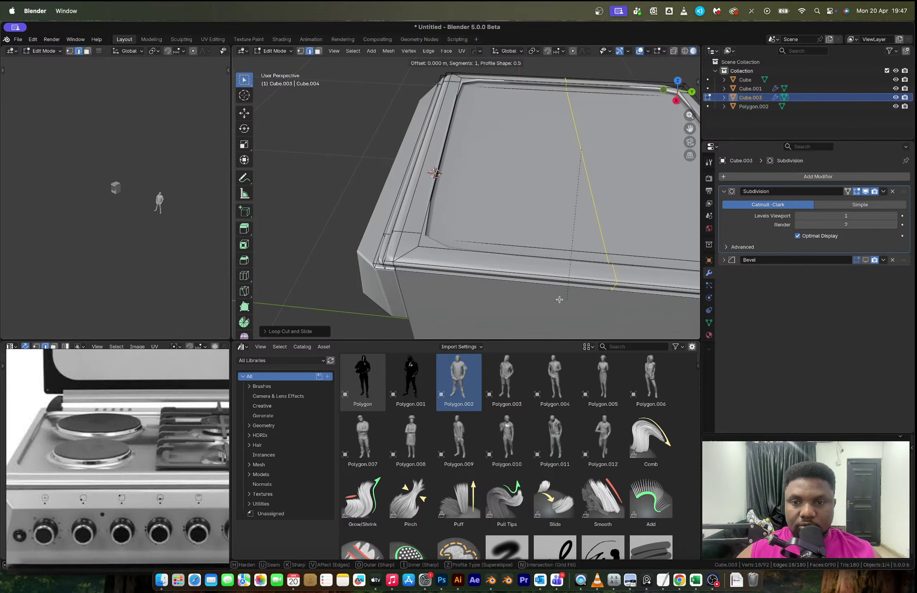
click(438, 294)
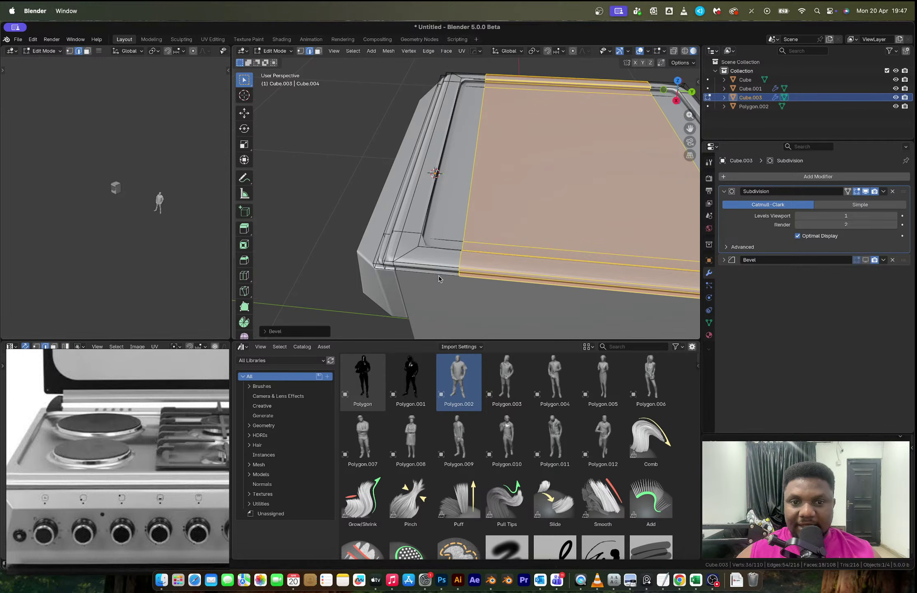
Step: Set the hob plate's Subdivision viewport level to 2 and inspect the recess corners in Object Mode
key(Tab)
middle_drag(438, 276, 457, 259)
click(895, 216)
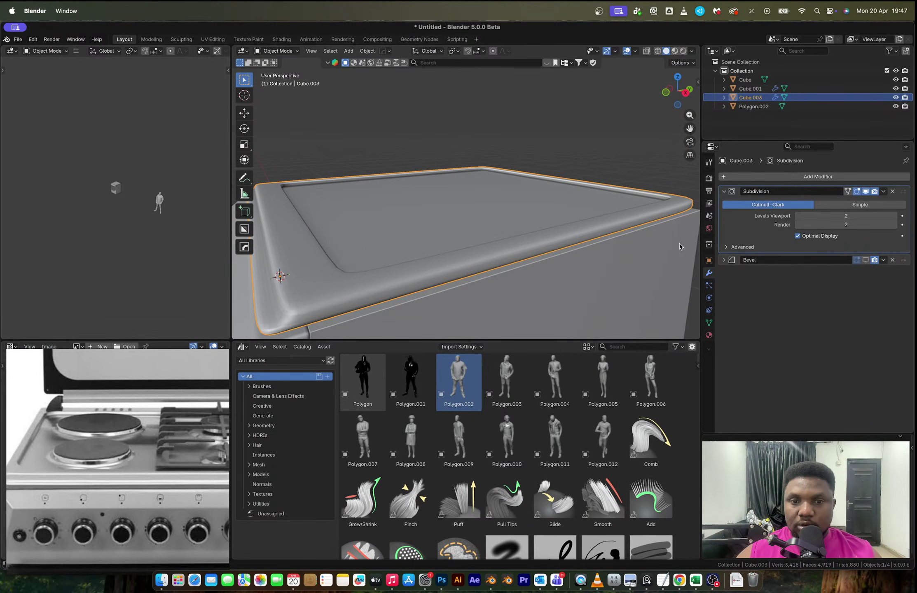
middle_drag(679, 246, 366, 262)
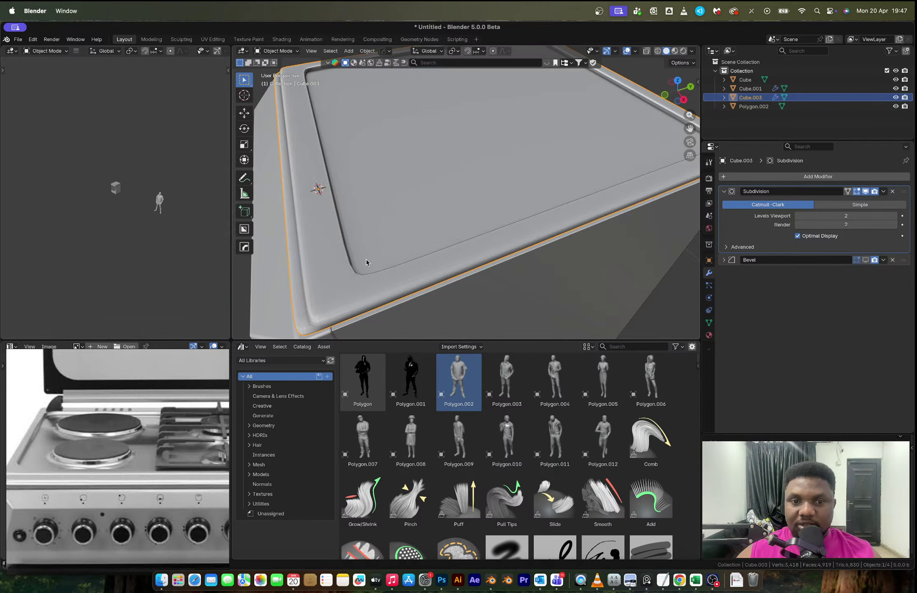
scroll(456, 241, down, 1)
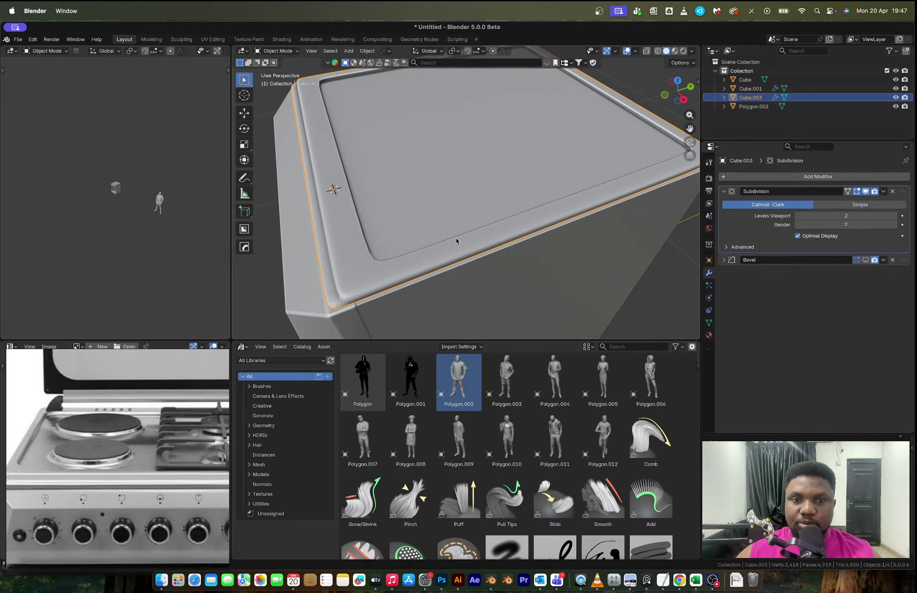
Step: Select the hob plate's upper rim and front step edge loops in Edit Mode, hiding the subdivision in the viewport
key(Tab)
middle_drag(456, 241, 406, 279)
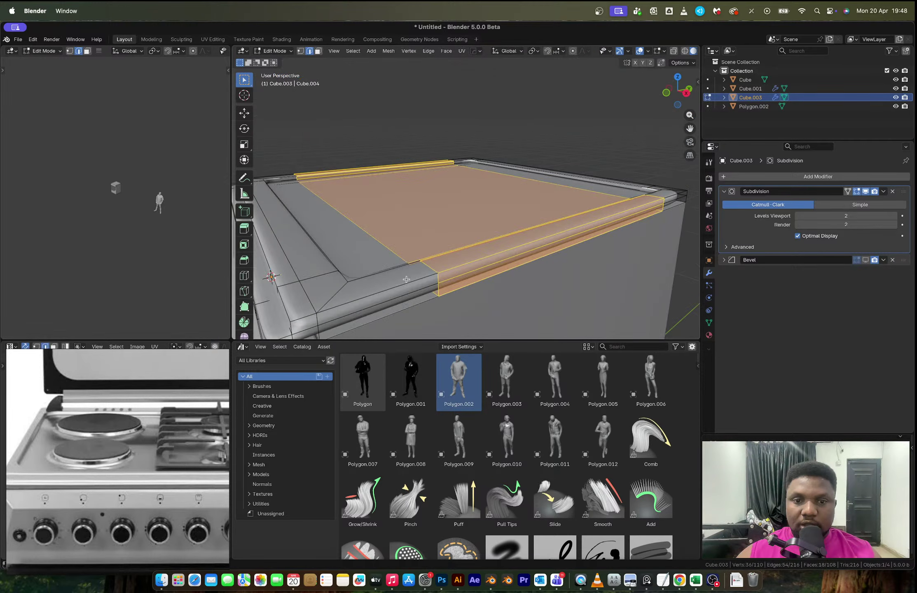
alt+click(406, 279)
shift+middle_drag(313, 309, 387, 233)
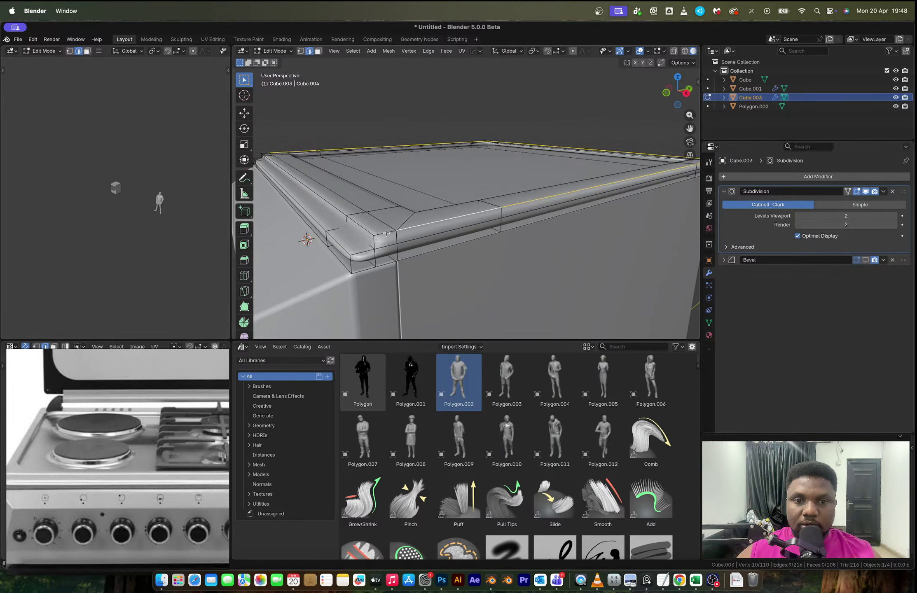
alt+shift+click(367, 230)
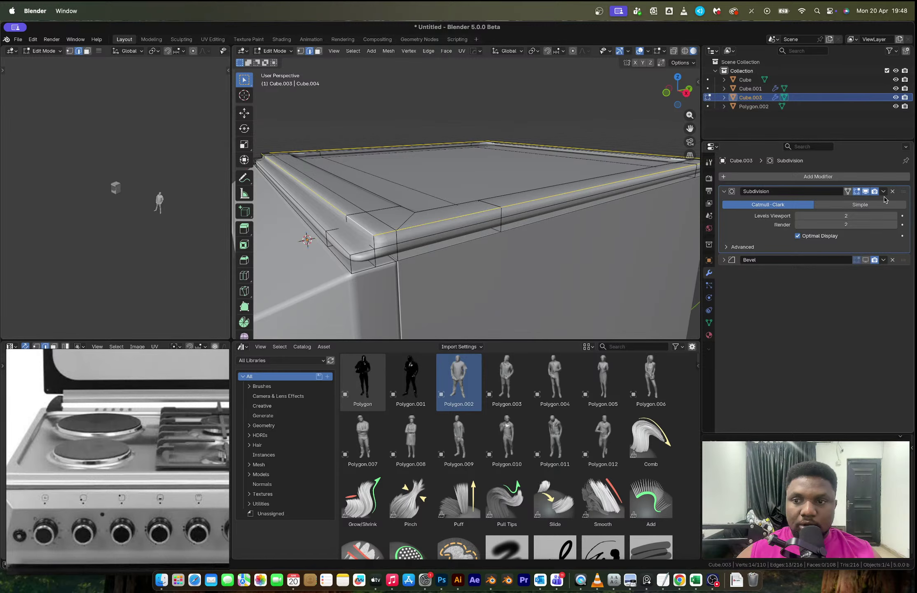
click(864, 191)
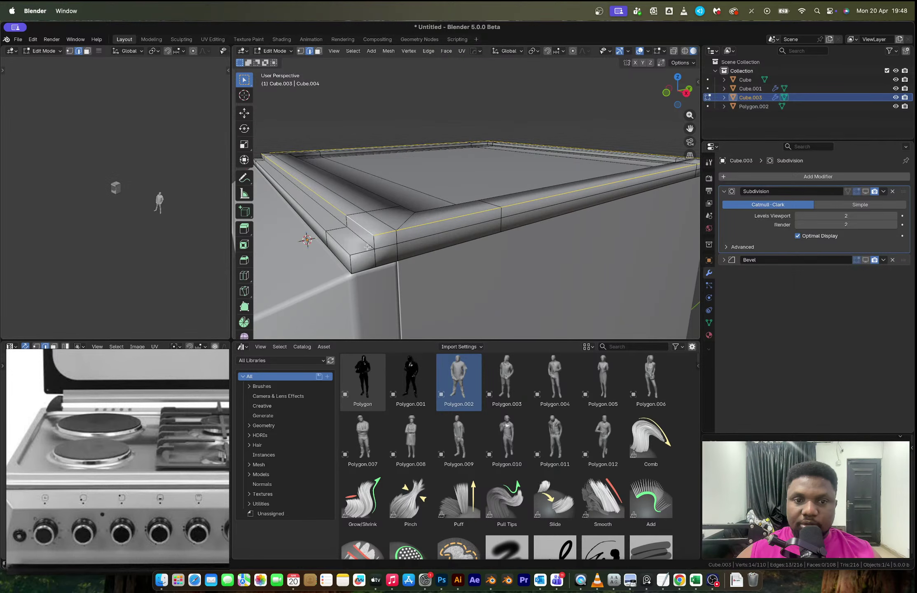
alt+shift+click(357, 261)
Step: Add the front step's remaining edges and the short corner edges at both of its ends to the edge selection
middle_drag(356, 260, 579, 199)
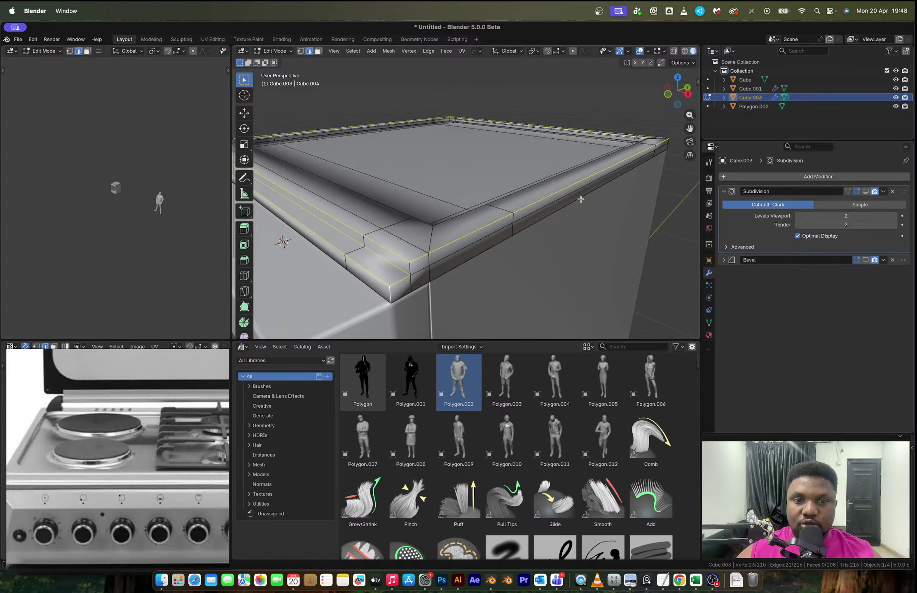
shift+click(410, 269)
middle_drag(410, 269, 400, 178)
alt+shift+click(488, 239)
scroll(507, 239, down, 5)
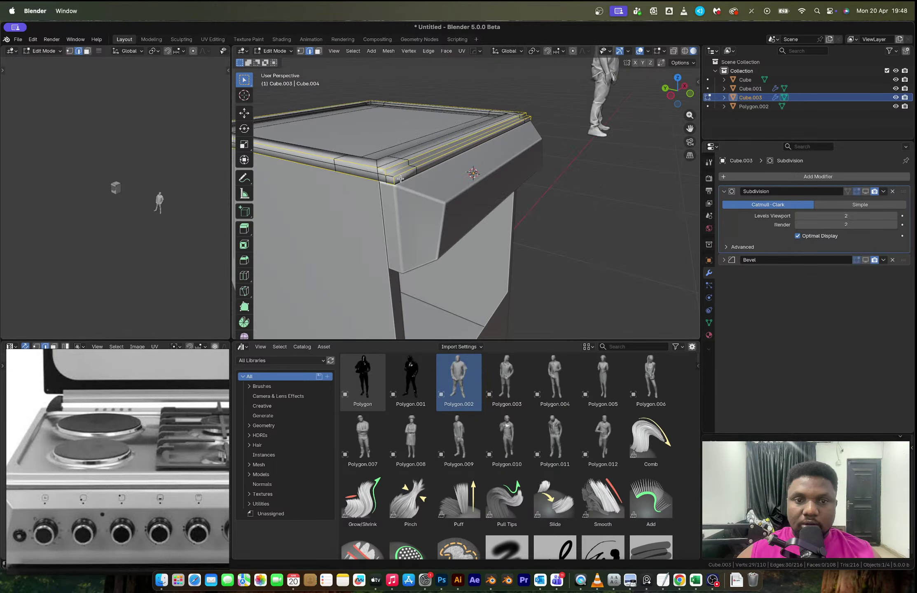
shift+click(402, 175)
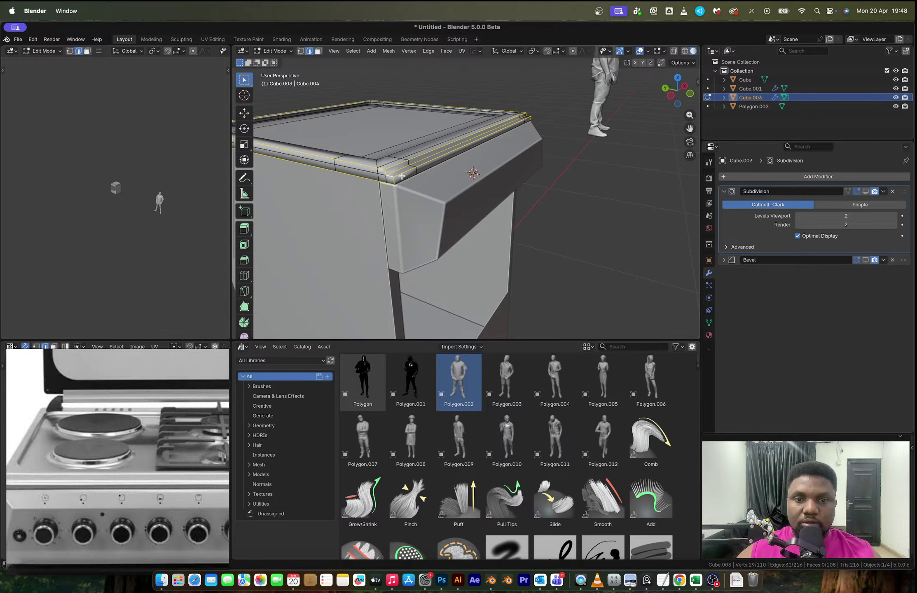
middle_drag(401, 176, 479, 192)
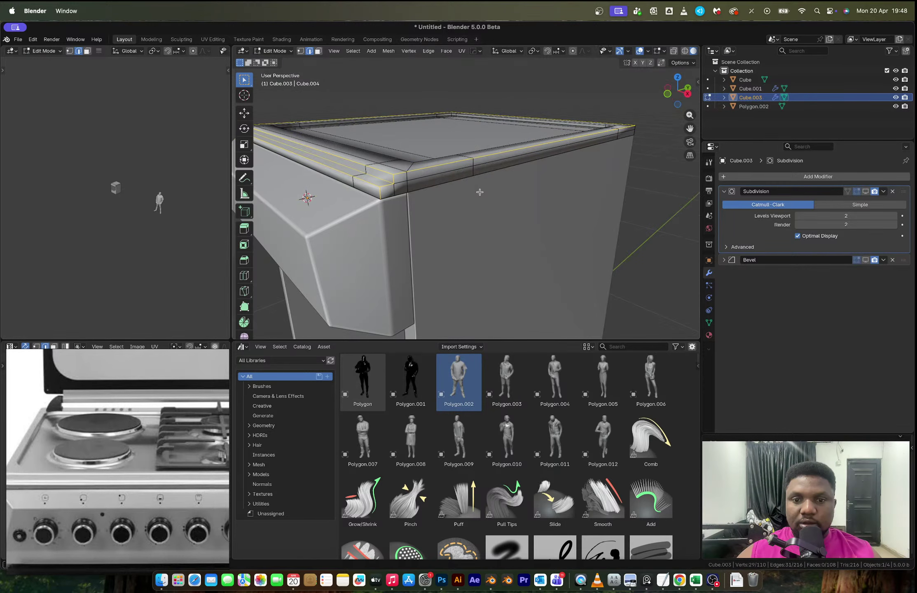
Step: Isolate the hob plate in local view and add its bottom outline edges to the selection
key(KP_Divide)
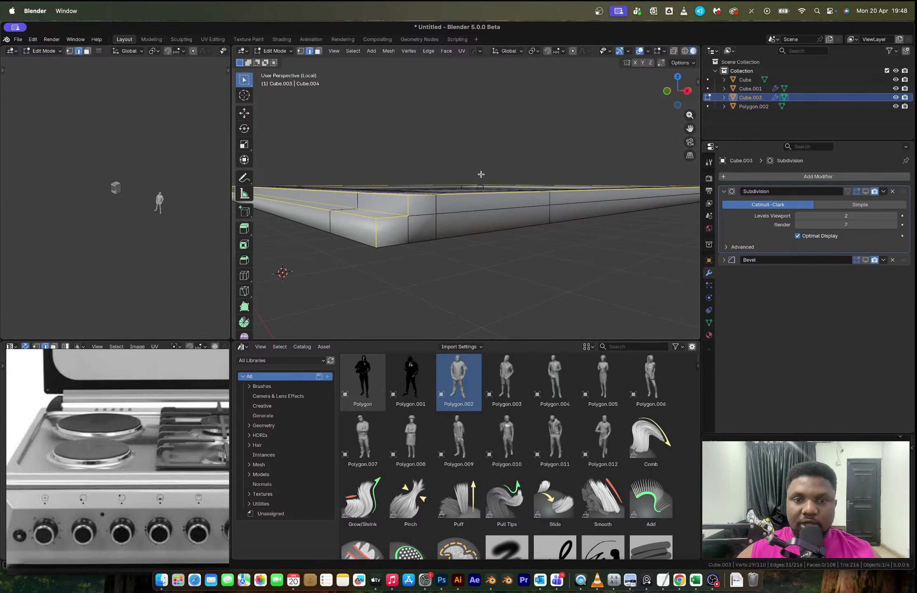
alt+shift+click(421, 240)
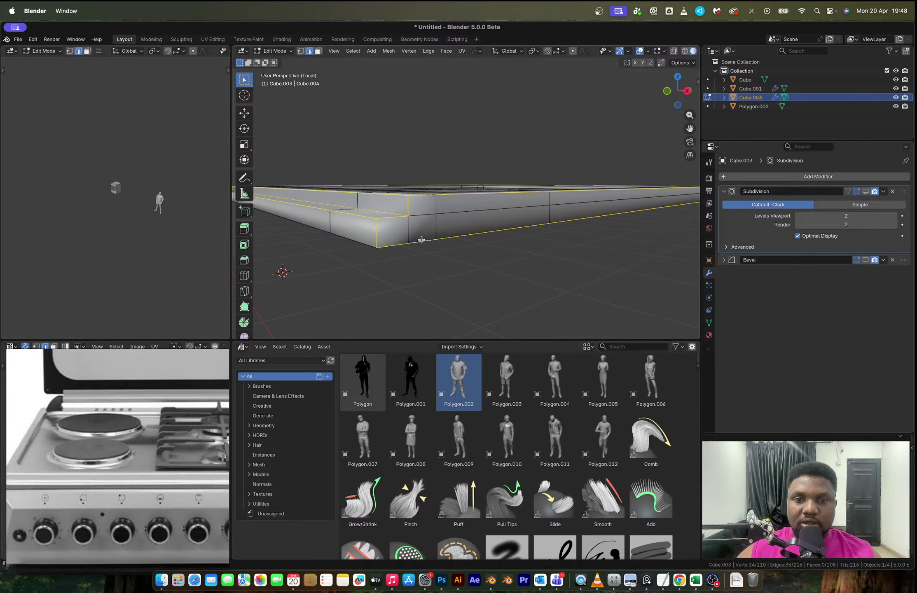
alt+shift+click(358, 240)
middle_drag(357, 240, 397, 274)
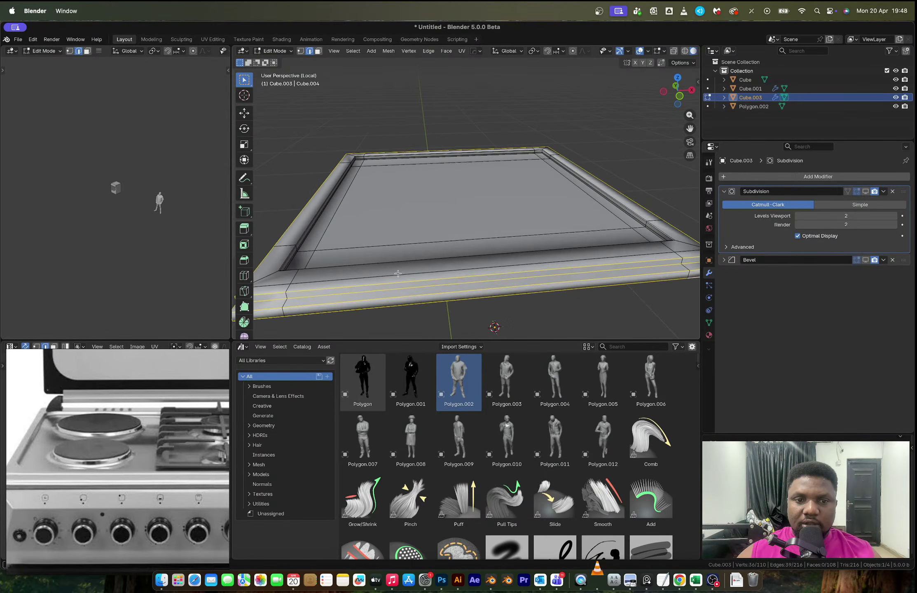
Step: Include the front ledge and recess rim loops, adjust the rear corner edges in the selection, and bevel it narrowly with two segments
alt+shift+click(398, 273)
middle_drag(569, 210, 479, 230)
alt+shift+click(511, 221)
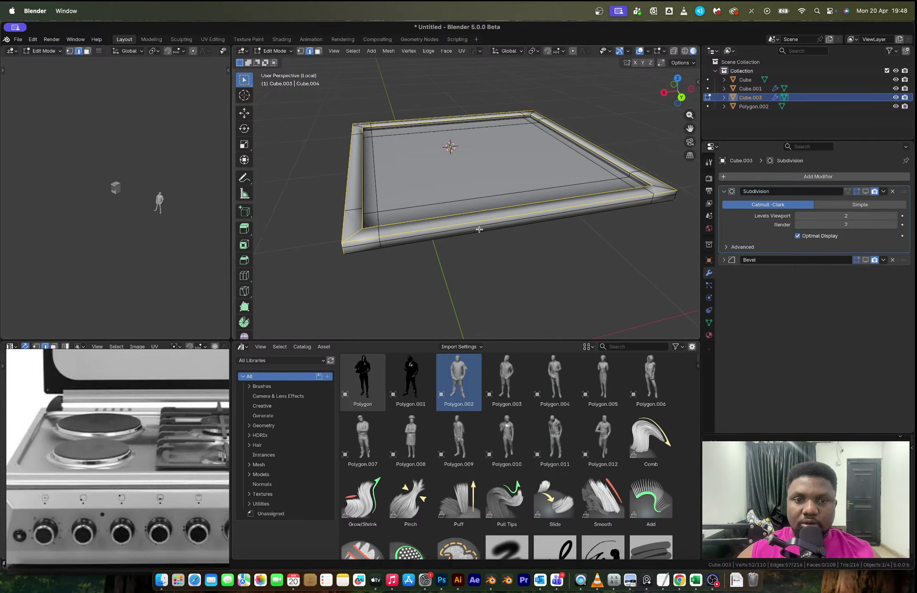
shift+click(362, 235)
middle_drag(363, 234, 315, 231)
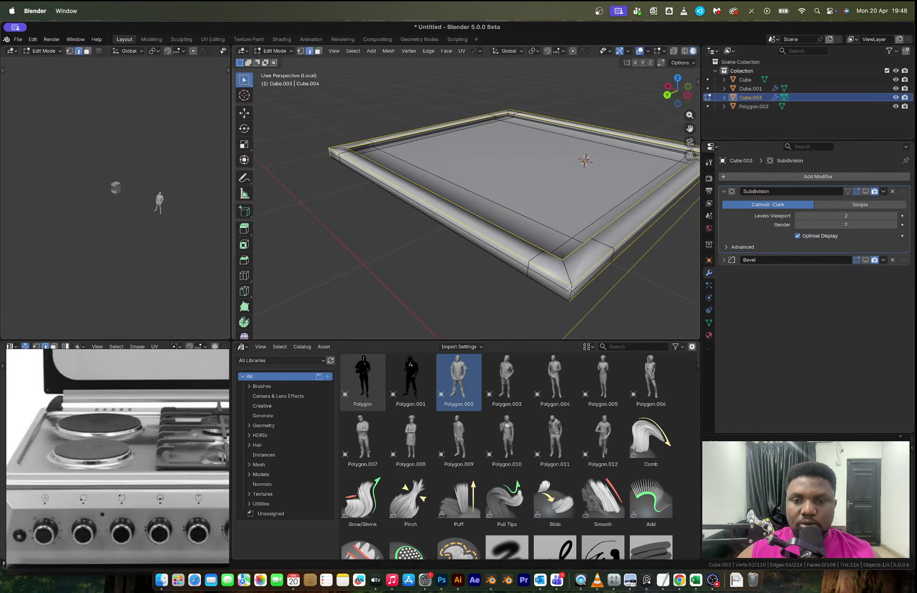
shift+click(570, 292)
key(ctrl+b)
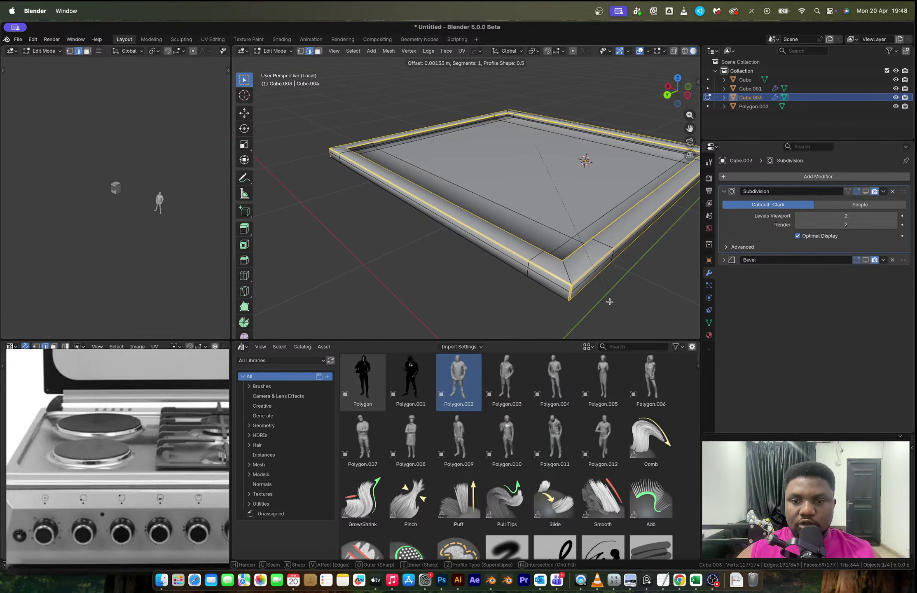
scroll(609, 302, up, 1)
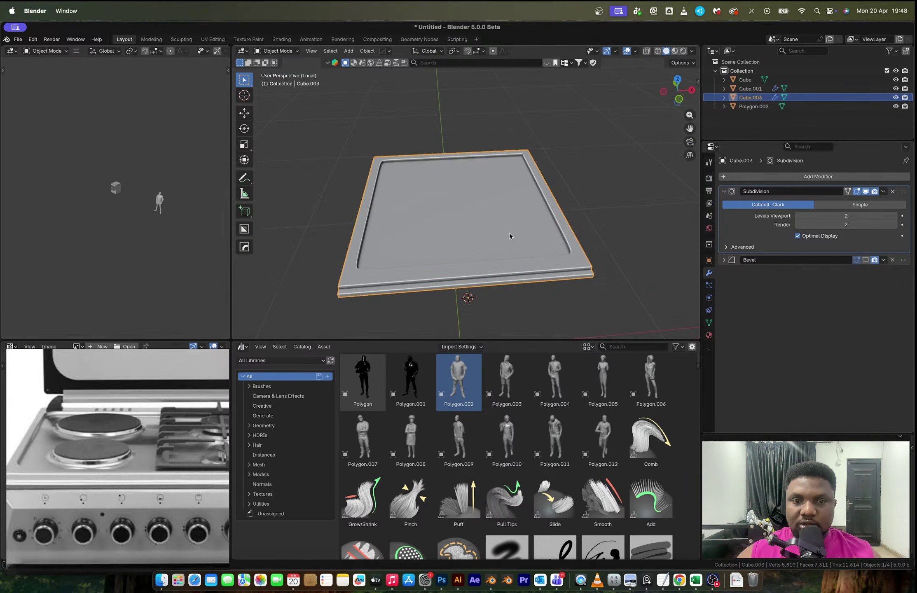
Step: Check the hob plate with the Bevel modifier shown, remove that modifier and return to the full cooker view
middle_drag(509, 232, 510, 219)
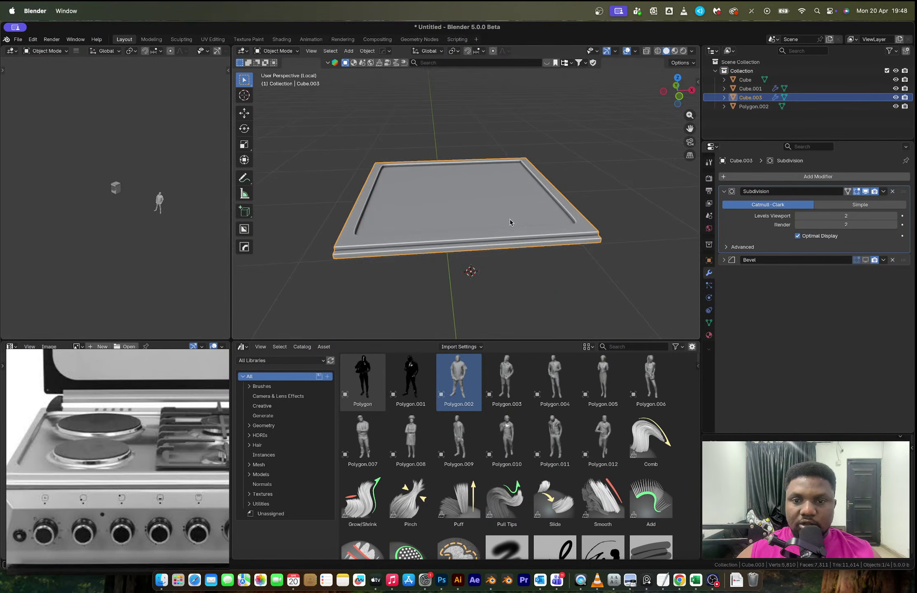
click(865, 260)
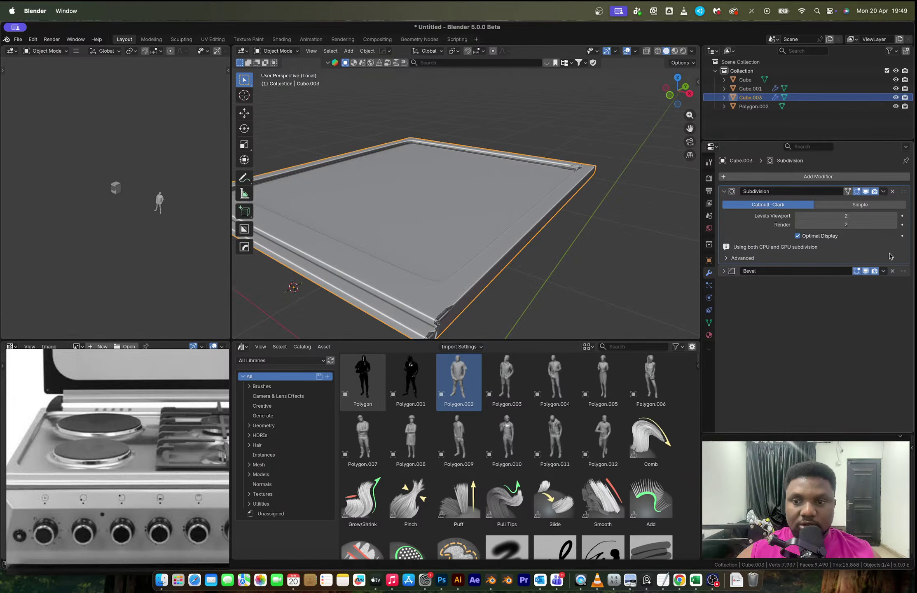
click(865, 271)
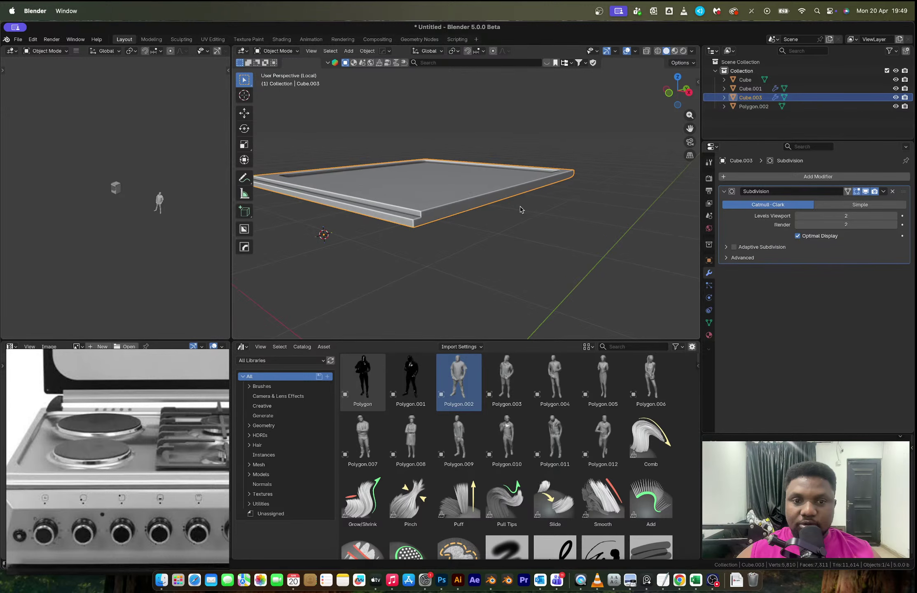
key(slash)
click(616, 197)
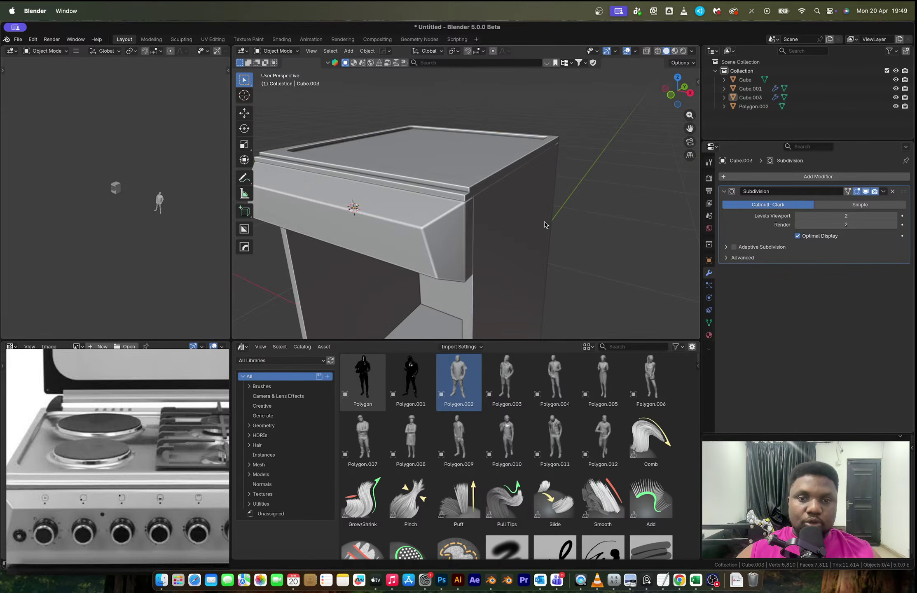
middle_drag(546, 224, 514, 225)
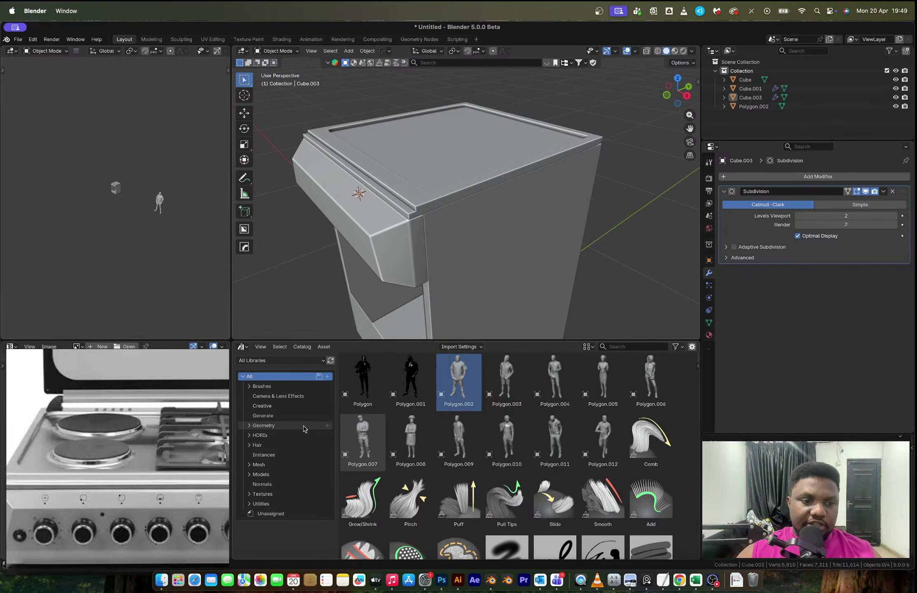
Step: Consult the open lid in the reference image, isolate the hob plate and select all its underside faces in Edit Mode
scroll(132, 443, down, 4)
scroll(132, 442, up, 3)
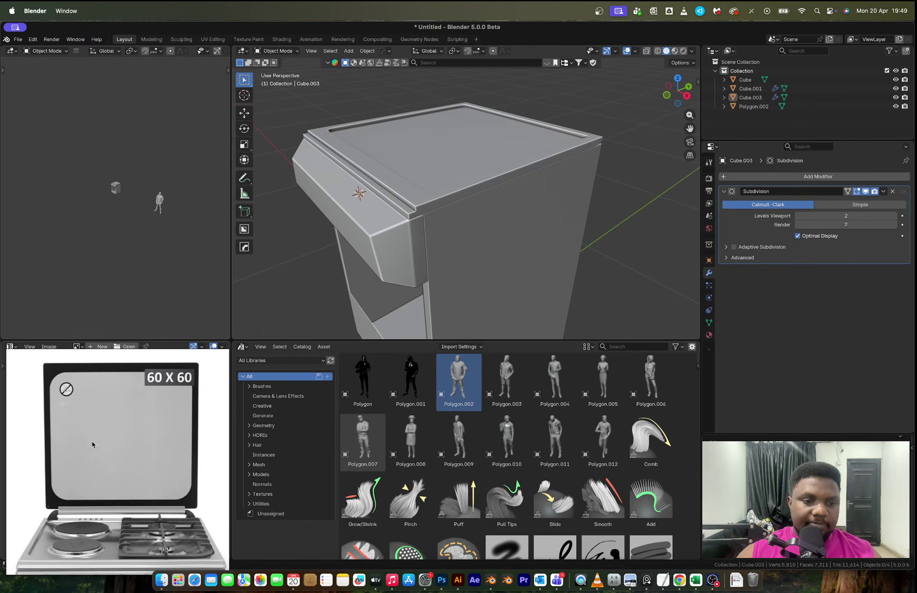
click(448, 191)
middle_drag(449, 191, 504, 188)
key(Tab)
key(slash)
middle_drag(405, 158, 558, 176)
key(3)
click(588, 122)
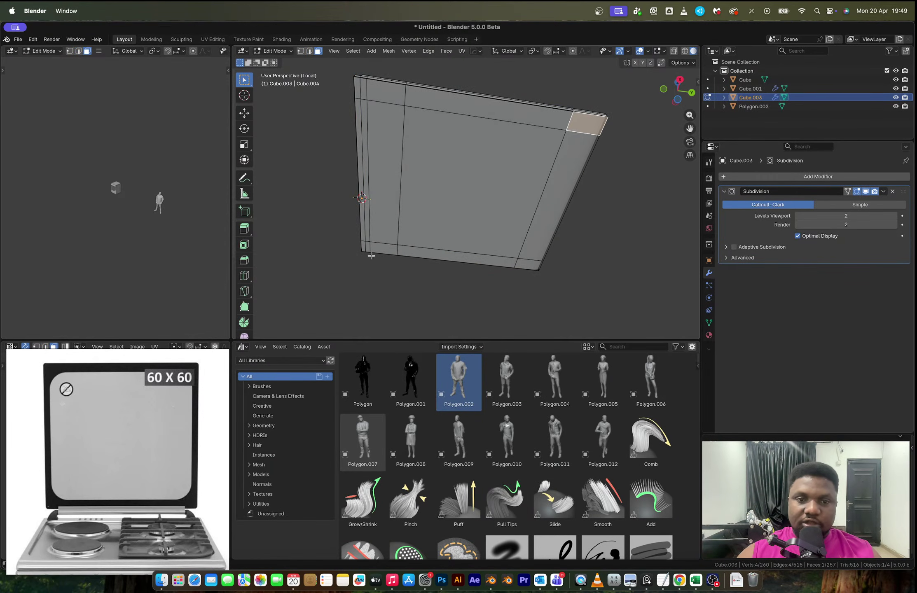
ctrl+shift+click(363, 245)
Step: Duplicate the underside faces vertically above the hob plate, separate the copy as its own object and leave local view
middle_drag(477, 217, 481, 275)
key(shift+d)
key(z)
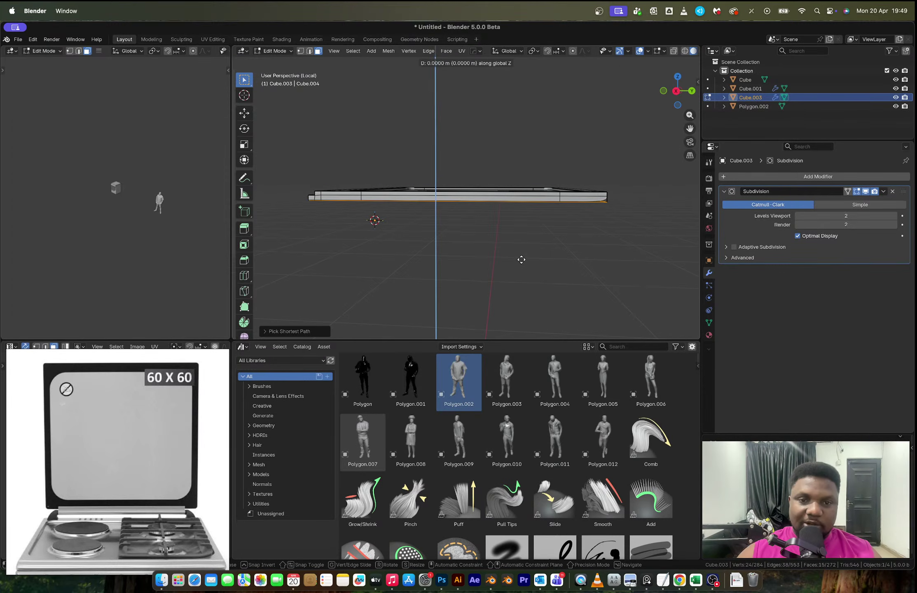
click(524, 234)
key(p)
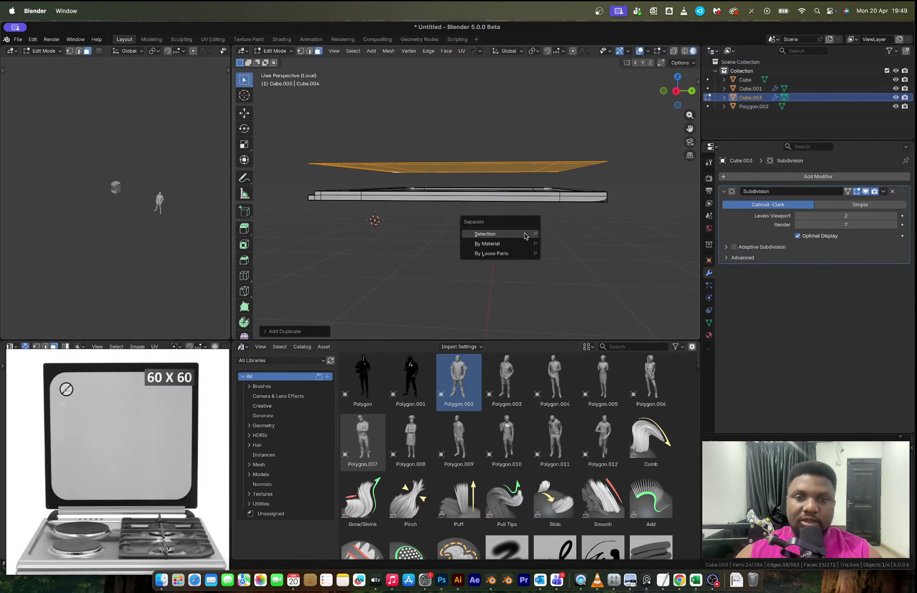
scroll(505, 171, down, 3)
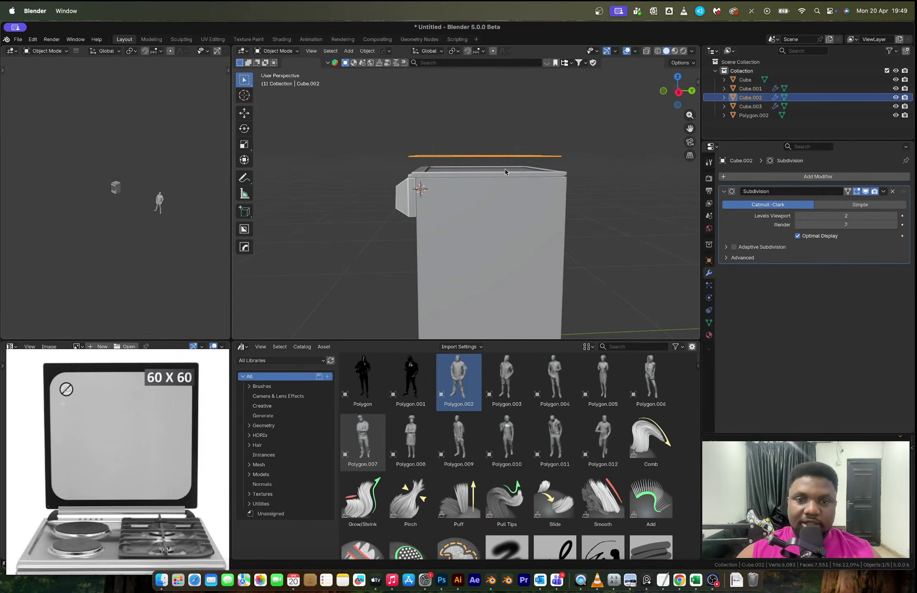
Step: Set the separated panel's origin to its geometry
right_click(505, 171)
mouse_move(506, 200)
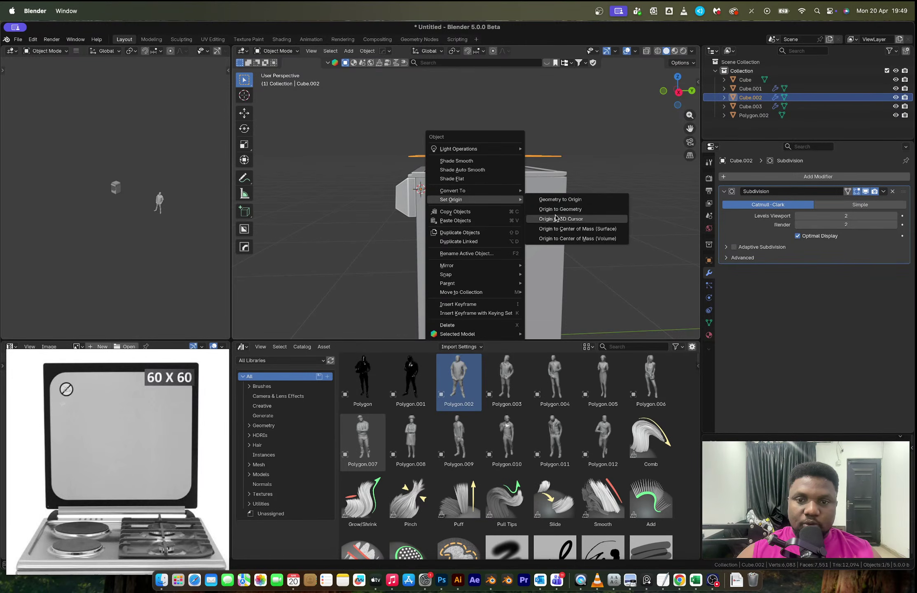
click(557, 209)
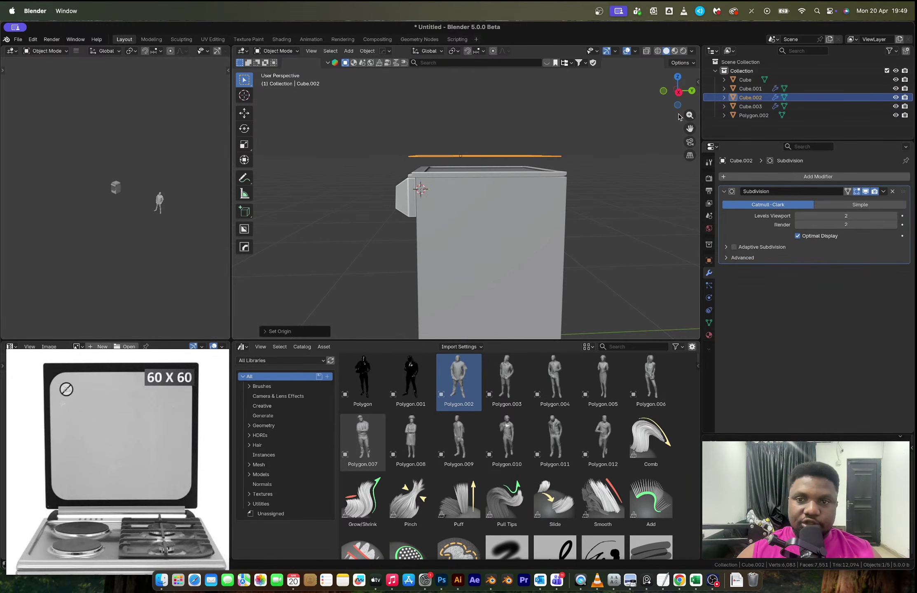
Step: Rotate the panel upright in the right side view, place it at the hob's rear edge and remove its Subdivision modifier
click(678, 92)
shift+middle_drag(554, 200, 477, 250)
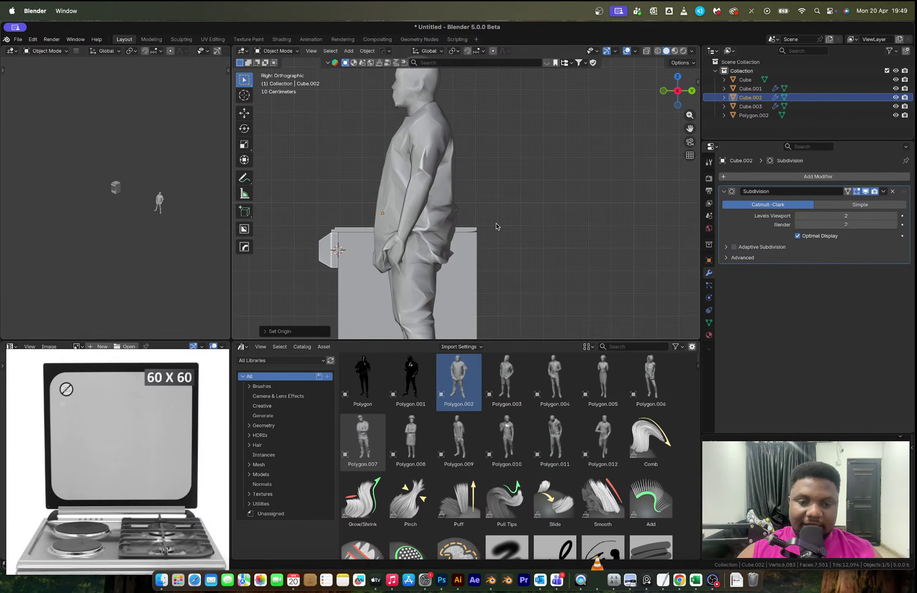
key(g)
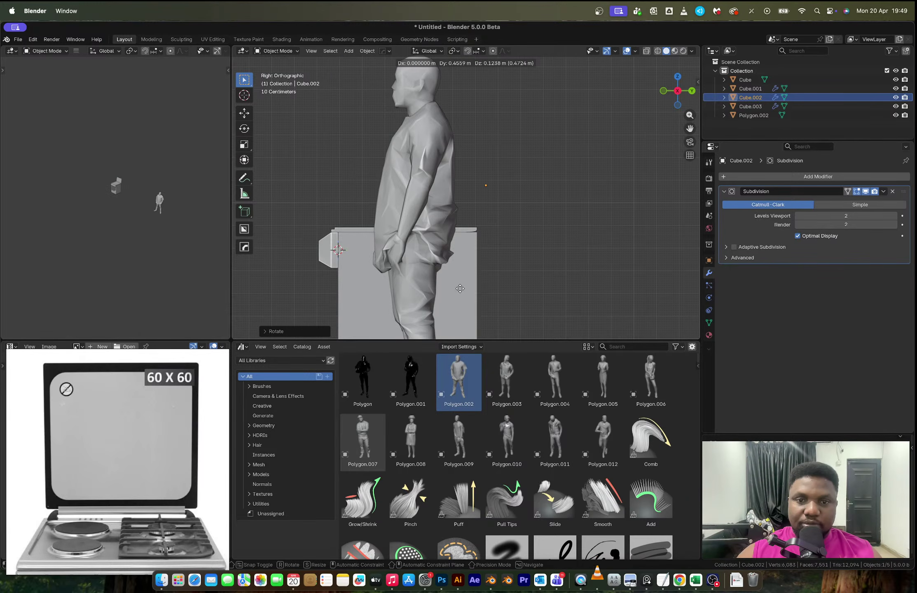
click(467, 275)
middle_drag(468, 275, 511, 280)
click(892, 191)
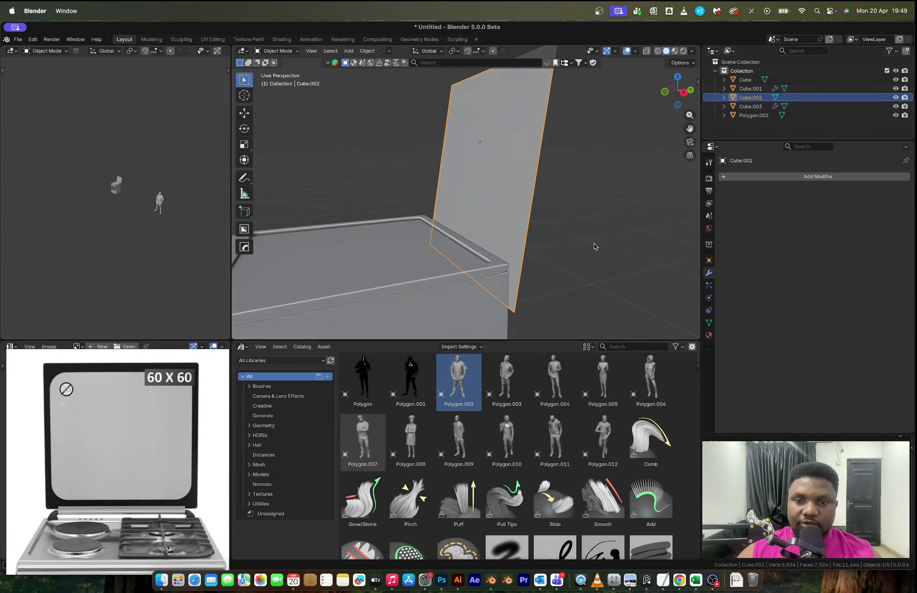
Step: Raise the upright lid panel and shift it along Y so its lower edge sits on the hob plate's rear edge
middle_drag(598, 246, 564, 247)
key(g)
key(z)
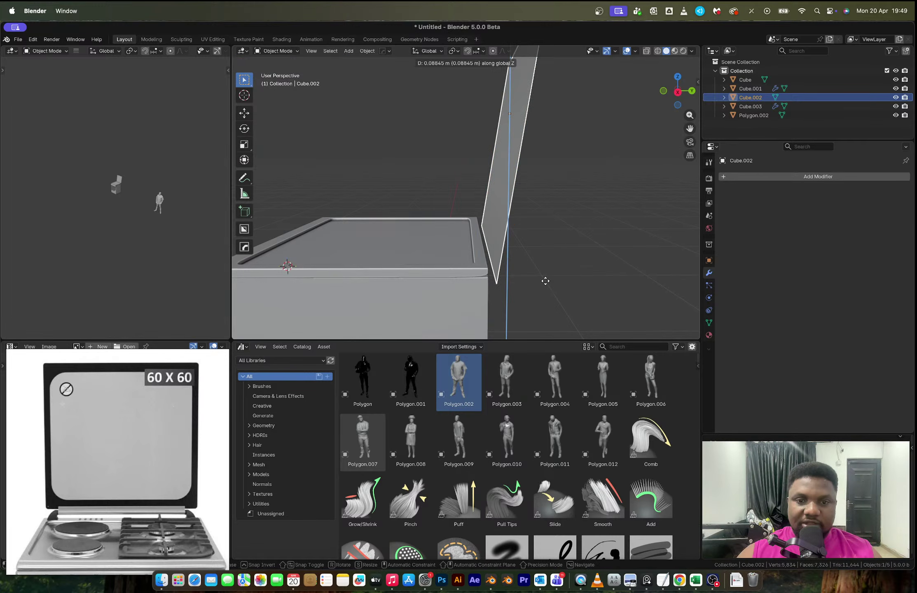
click(536, 271)
key(g)
key(x)
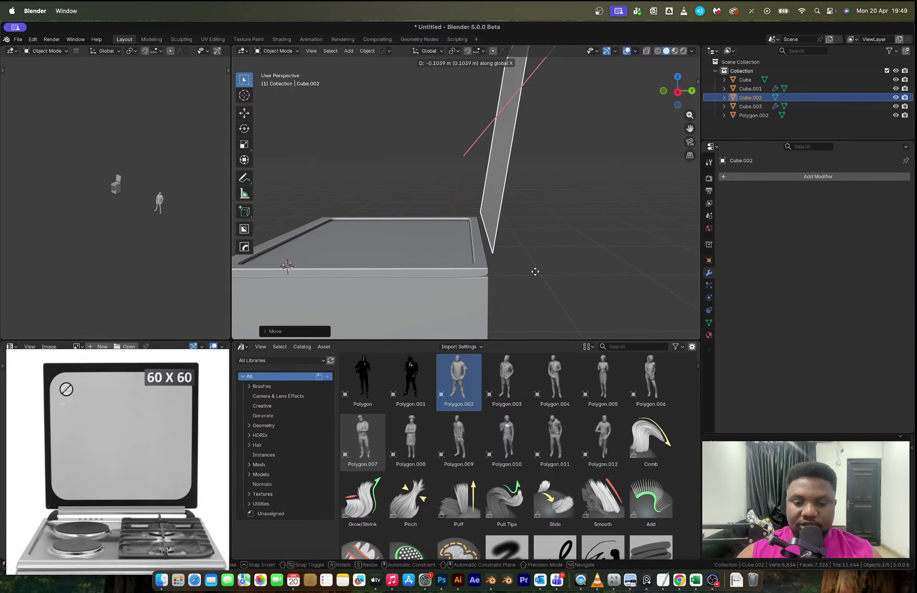
key(y)
click(535, 273)
Step: Bevel the hob plate's lower edge loop by about 0.0015 m with two segments
middle_drag(535, 275, 463, 217)
click(459, 251)
scroll(460, 251, up, 3)
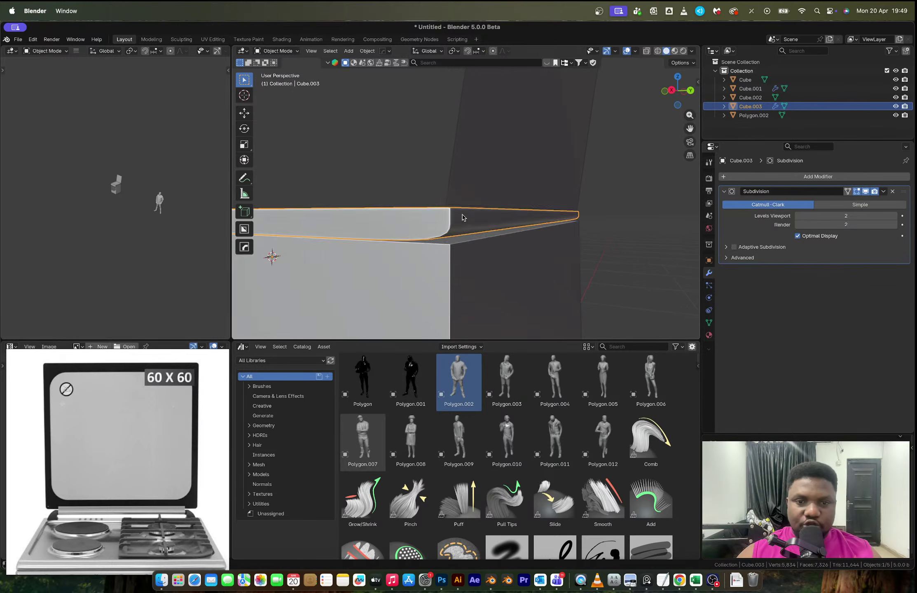
key(Tab)
scroll(455, 234, up, 1)
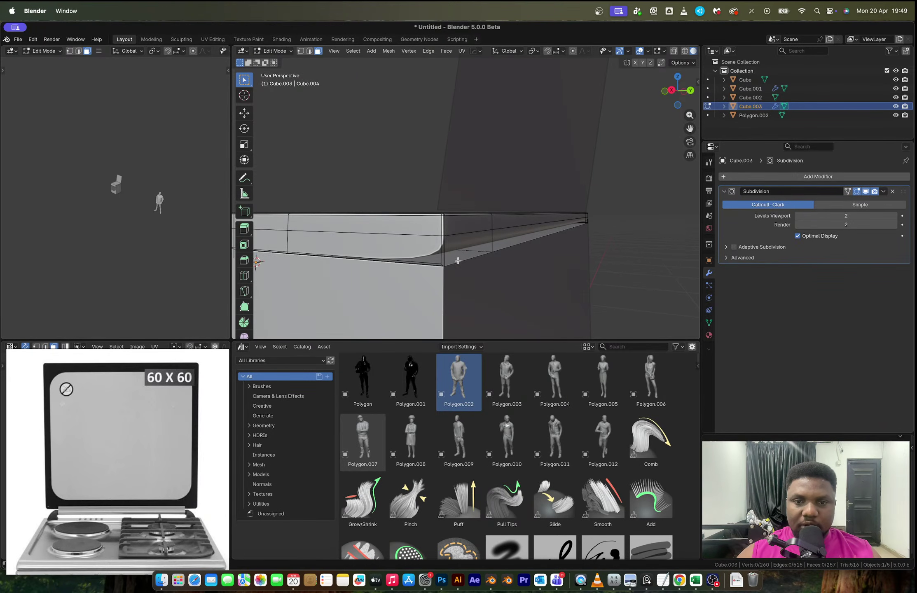
alt+click(459, 260)
key(2)
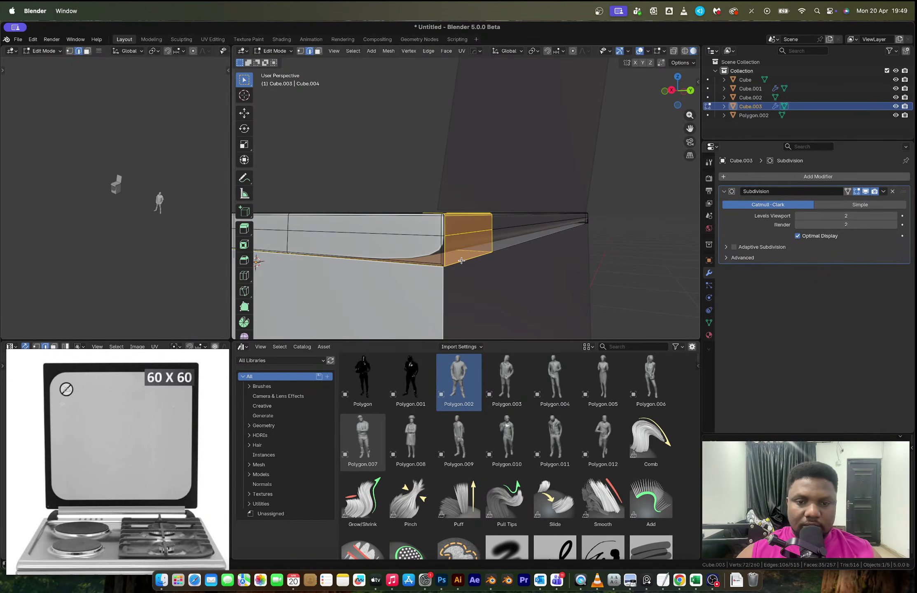
alt+click(461, 261)
middle_drag(475, 261, 430, 248)
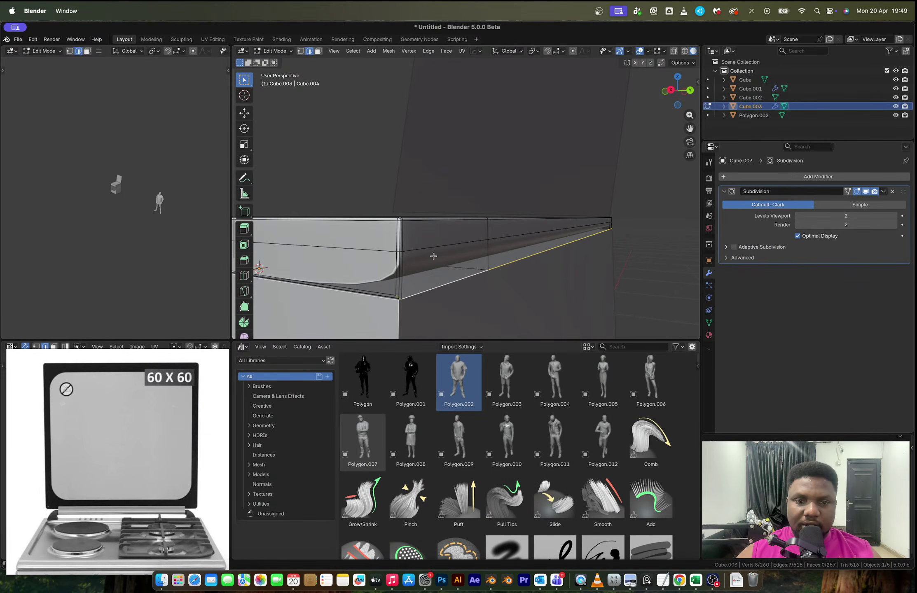
key(ctrl+b)
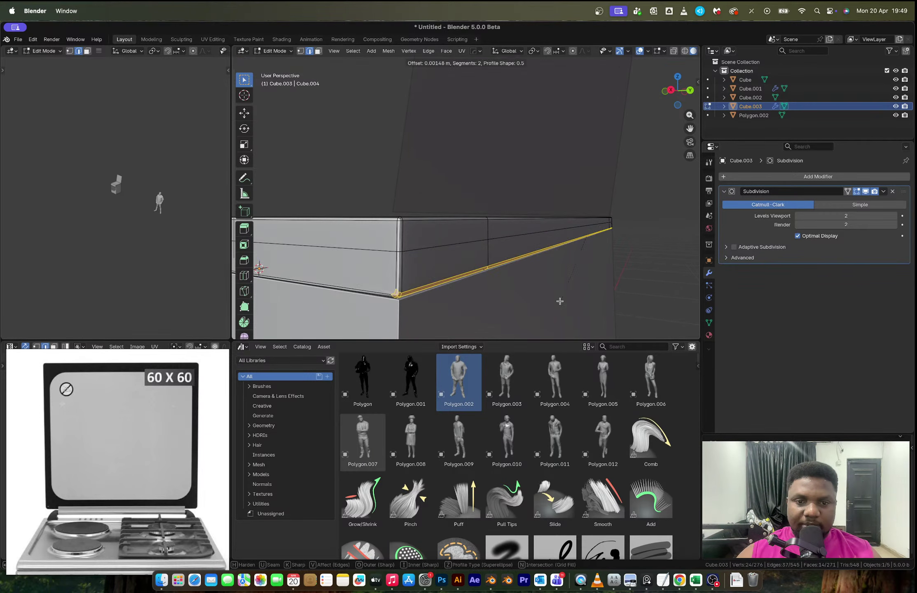
click(560, 301)
key(Tab)
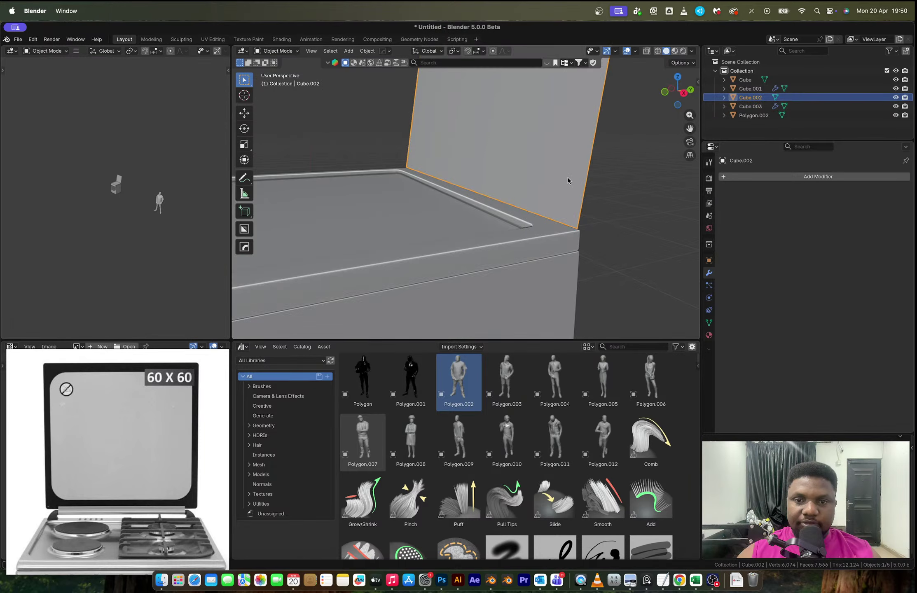
Step: Dissolve all interior edge loops of the upright lid panel to leave one plain four-sided face
middle_drag(568, 179, 538, 201)
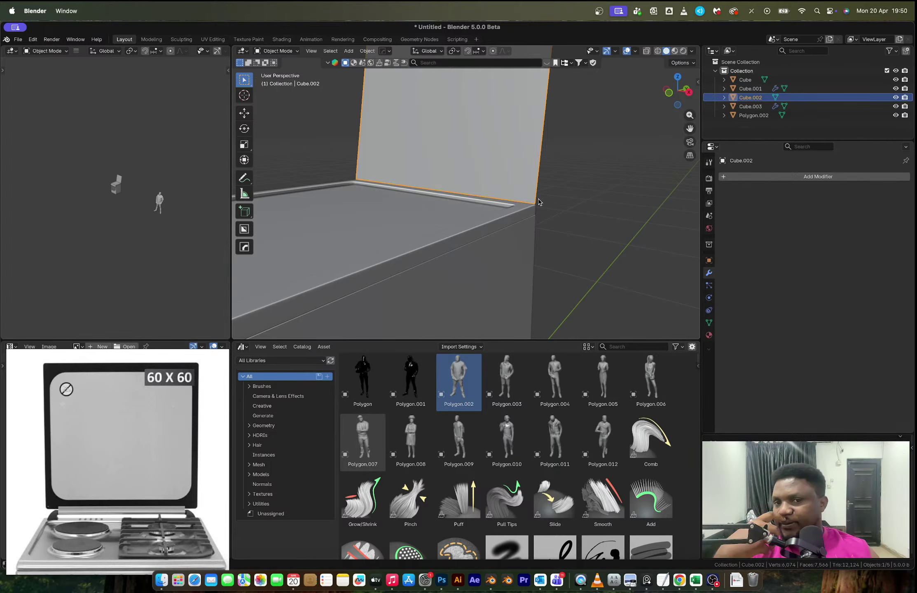
key(Tab)
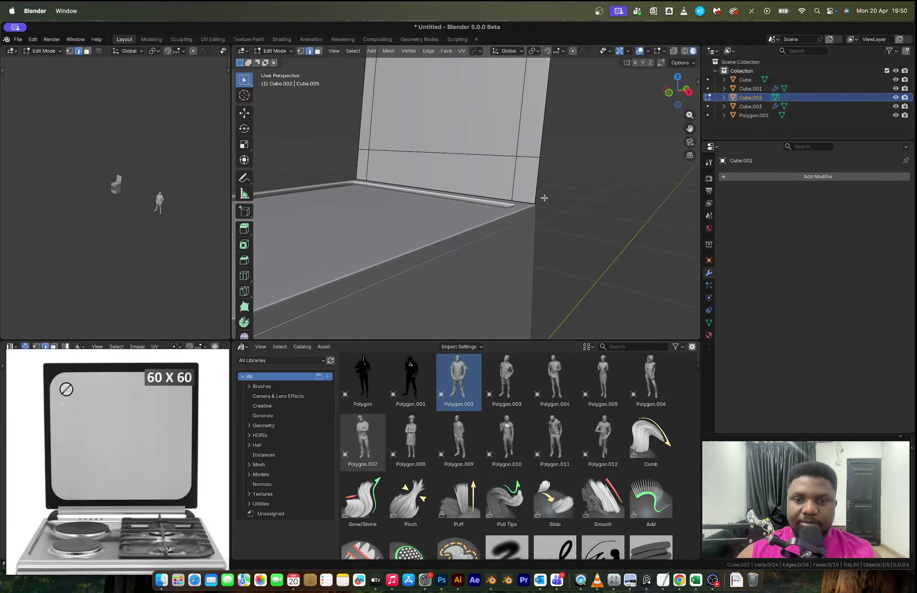
middle_drag(544, 198, 522, 237)
alt+click(509, 219)
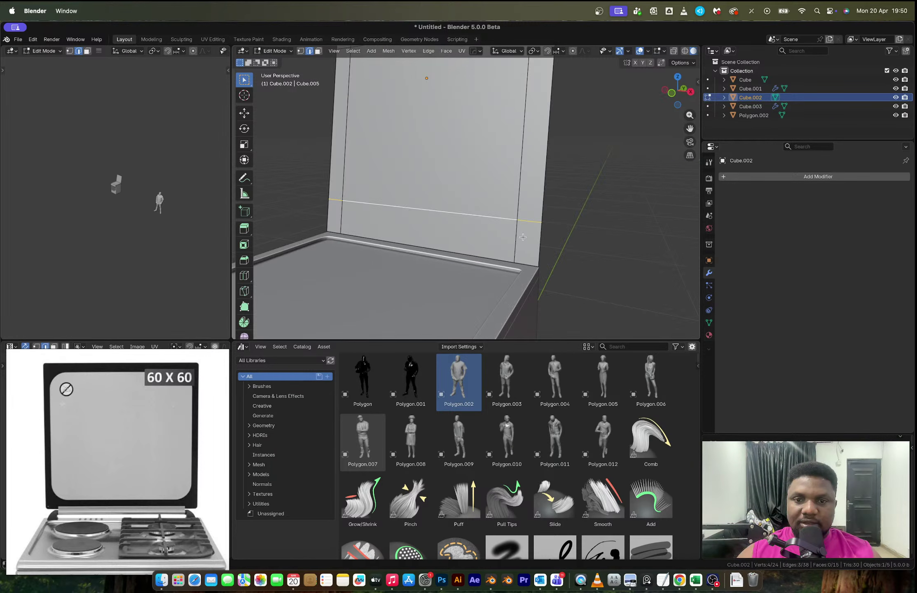
alt+shift+click(516, 230)
shift+middle_drag(506, 145, 518, 230)
alt+shift+click(461, 121)
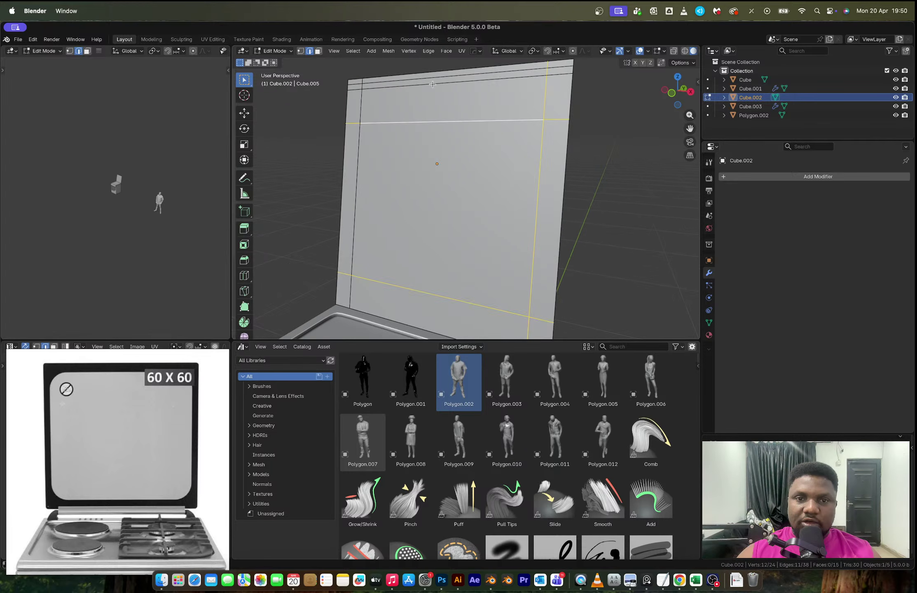
alt+shift+click(433, 84)
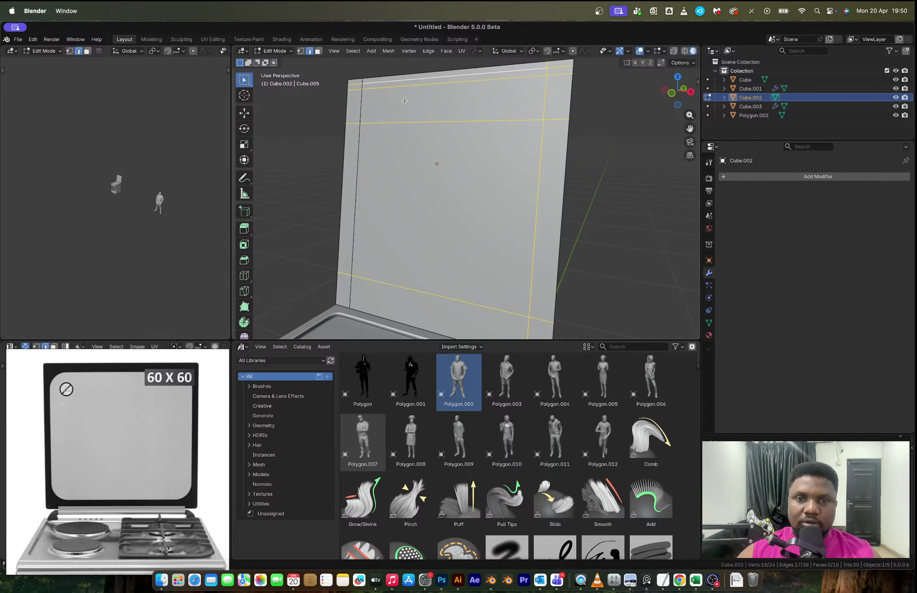
alt+shift+click(359, 135)
key(x)
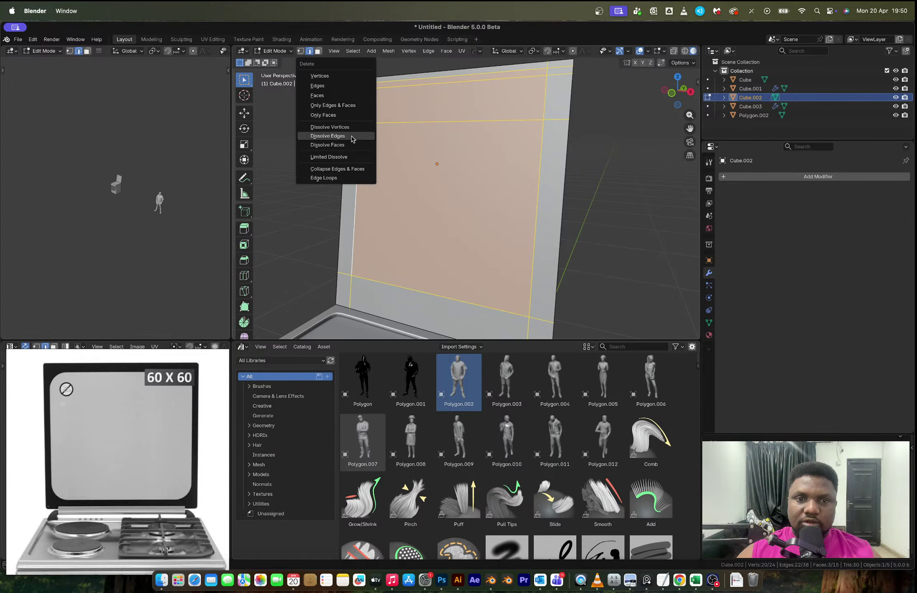
click(352, 139)
Step: Try rounding the lid panel's four outer corners with a five-segment vertex bevel of about 0.02 m
scroll(606, 231, down, 2)
key(1)
key(ctrl+shift+b)
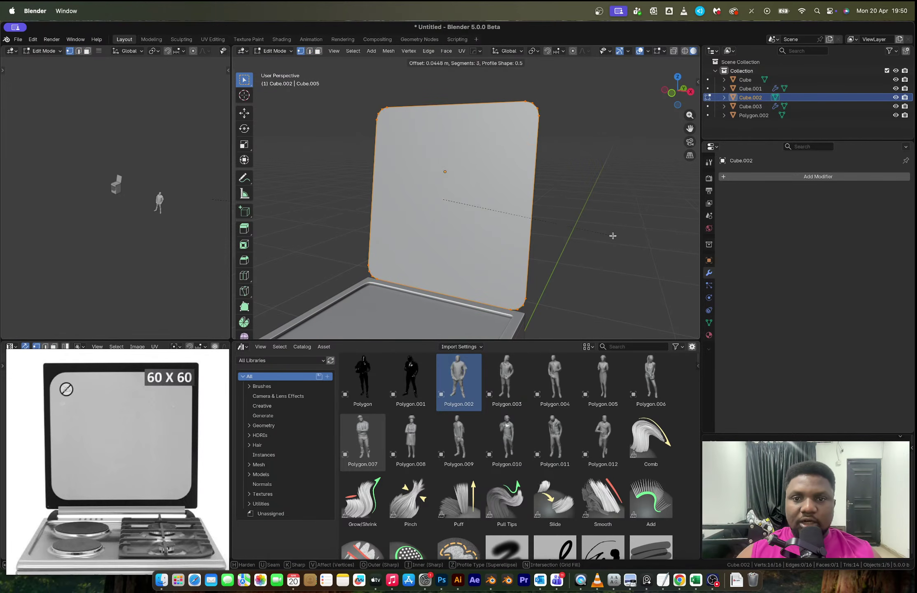
scroll(612, 236, up, 2)
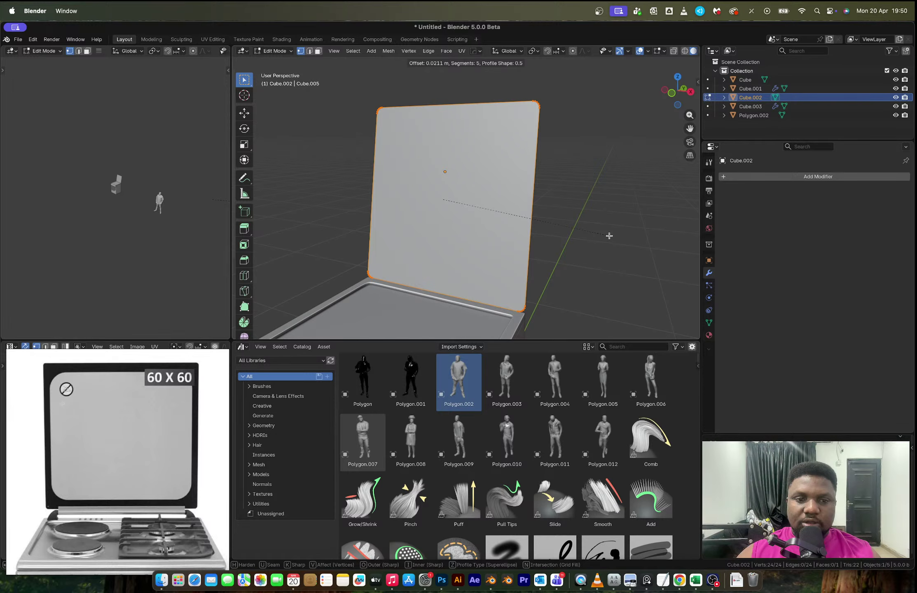
click(609, 236)
Step: Try insetting and shrinking the rounded lid face, and undo the inset together with the corner bevel
key(3)
key(i)
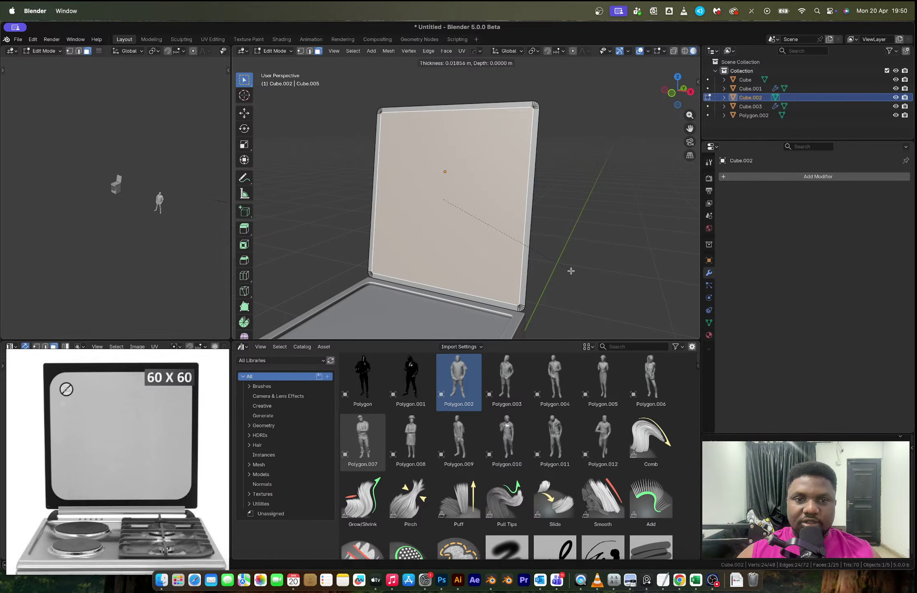
click(583, 254)
key(s)
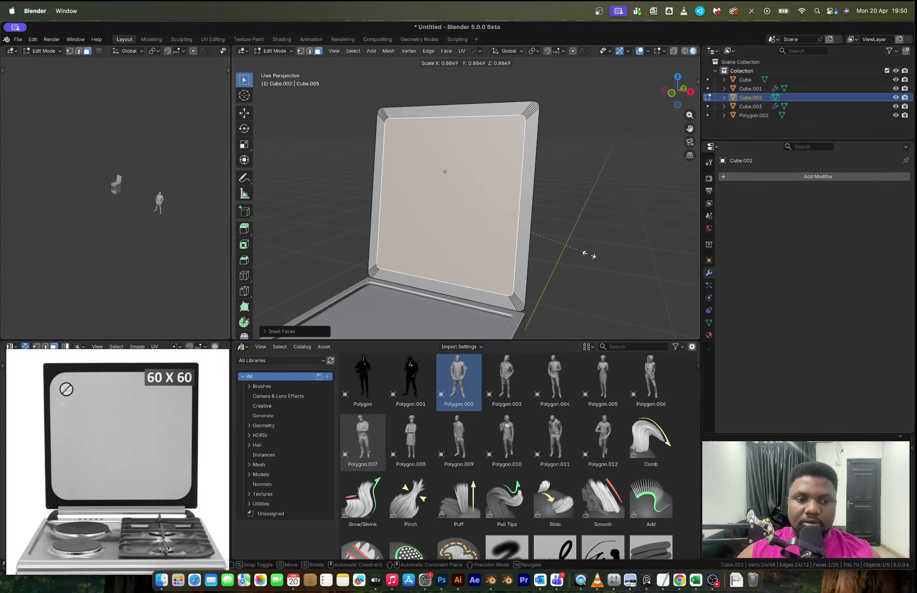
key(Escape)
key(ctrl+z)
key(ctrl+z)
key(ctrl+z)
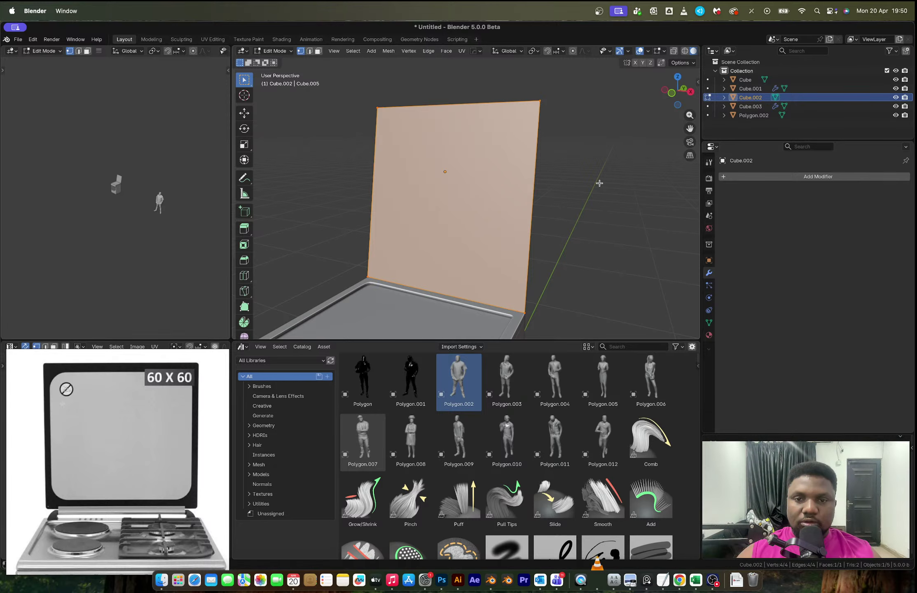
Step: Inset the lid face by about 0.049 m and vertex-bevel the inset face's corners by about 0.06 m with five segments
key(i)
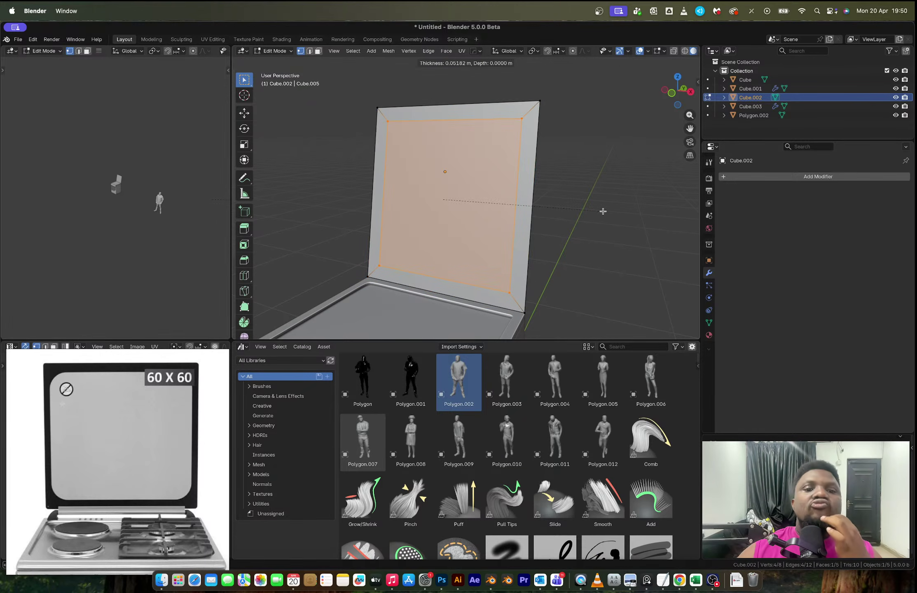
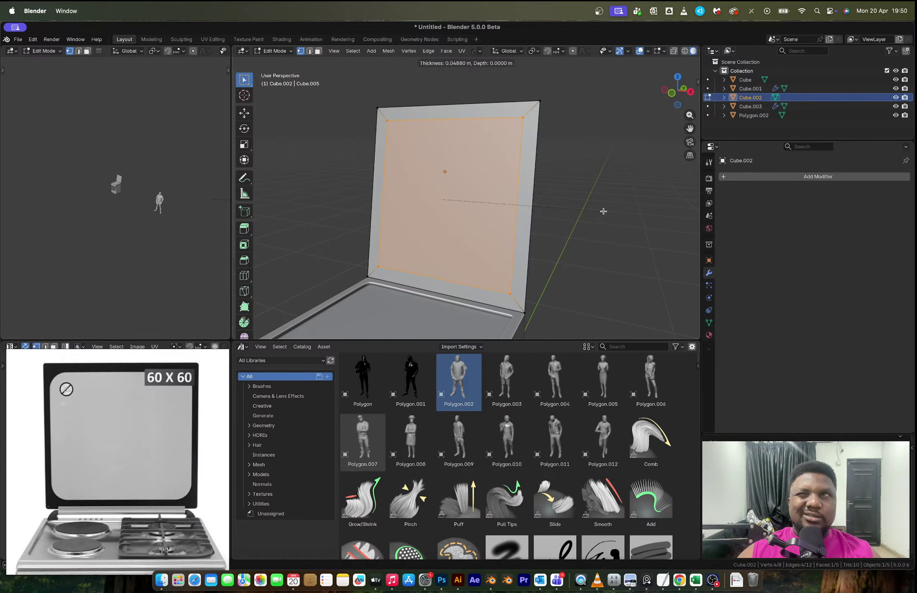
click(603, 211)
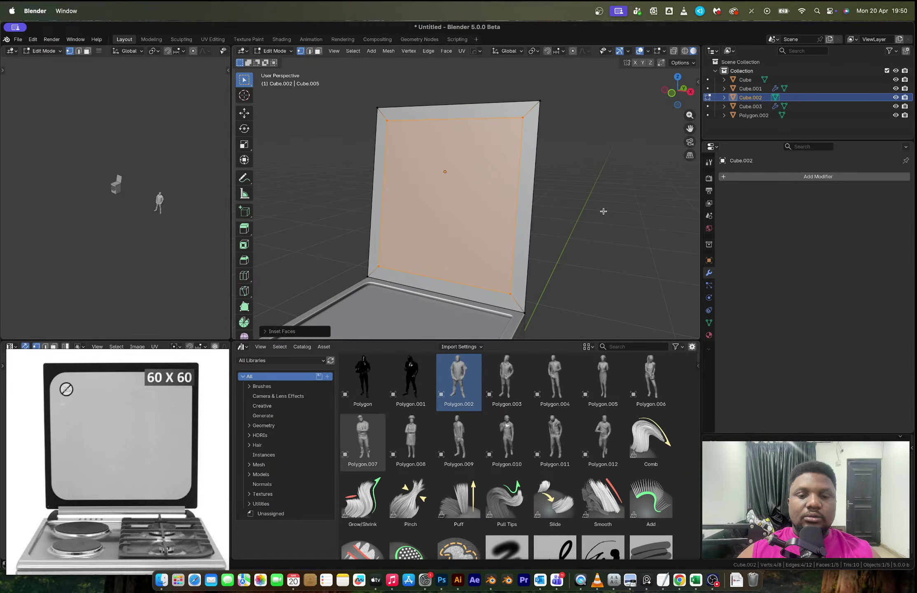
key(ctrl+b)
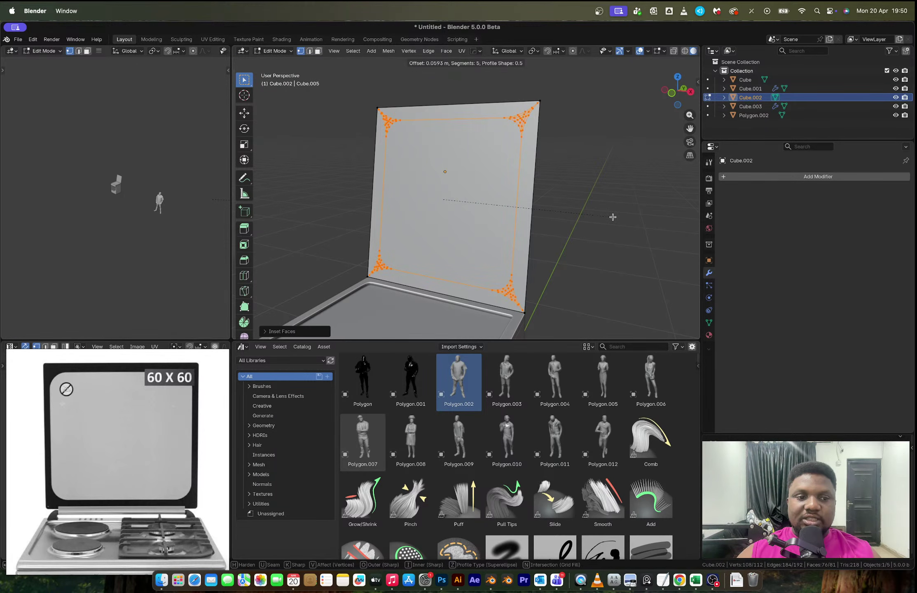
click(611, 217)
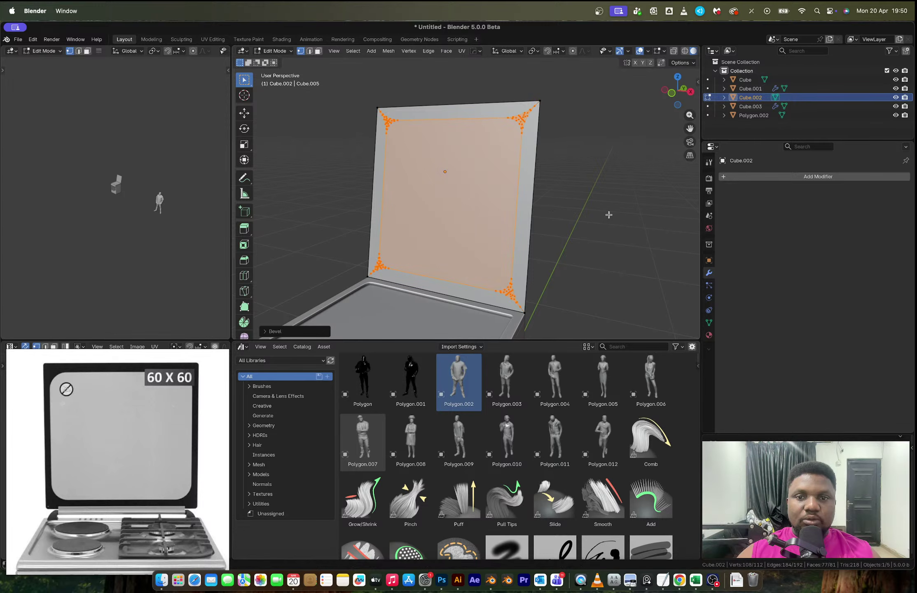
Step: Try bevelling the lid panel's outer boundary and check its shape in Object Mode
alt+click(359, 263)
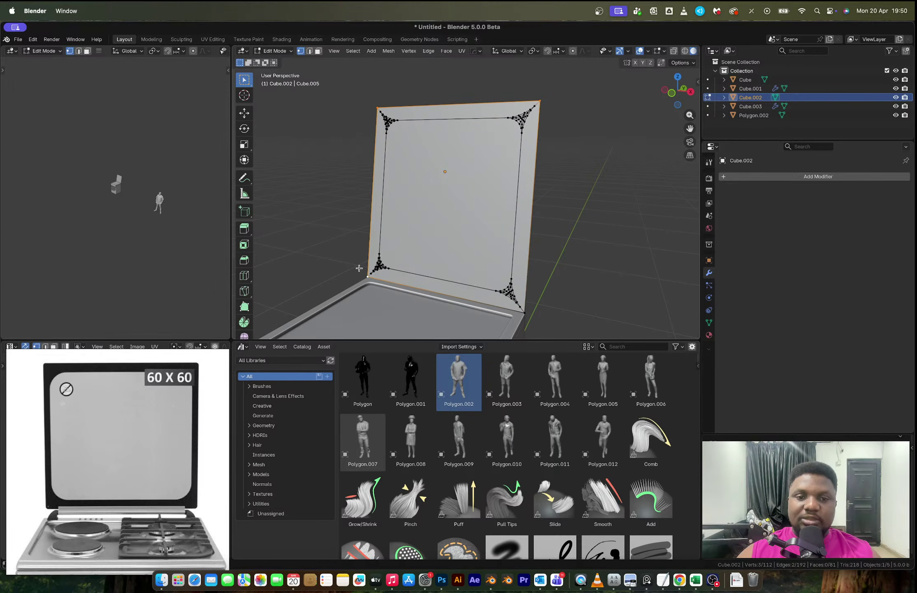
key(ctrl+b)
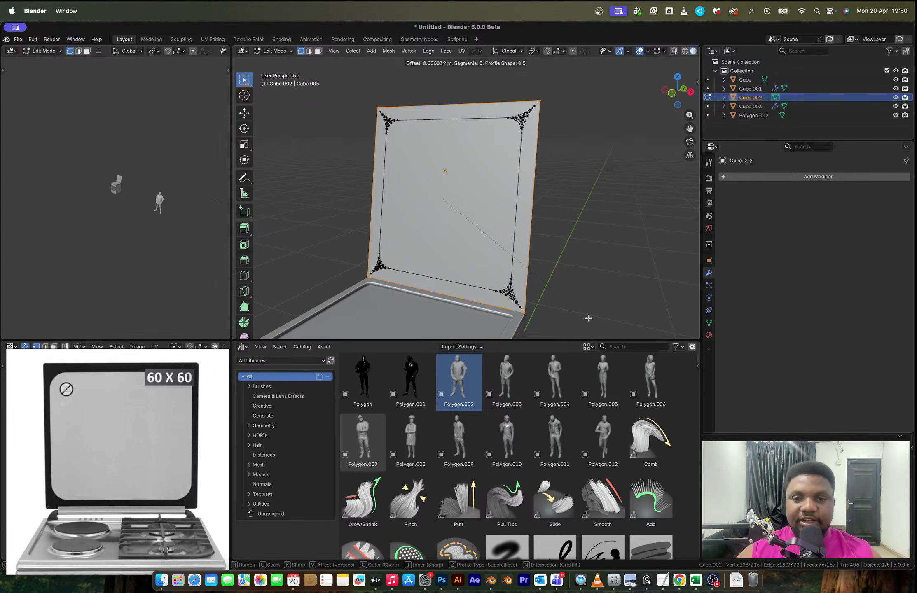
click(609, 326)
middle_drag(609, 325, 548, 173)
key(Tab)
key(Tab)
scroll(548, 174, up, 2)
key(Tab)
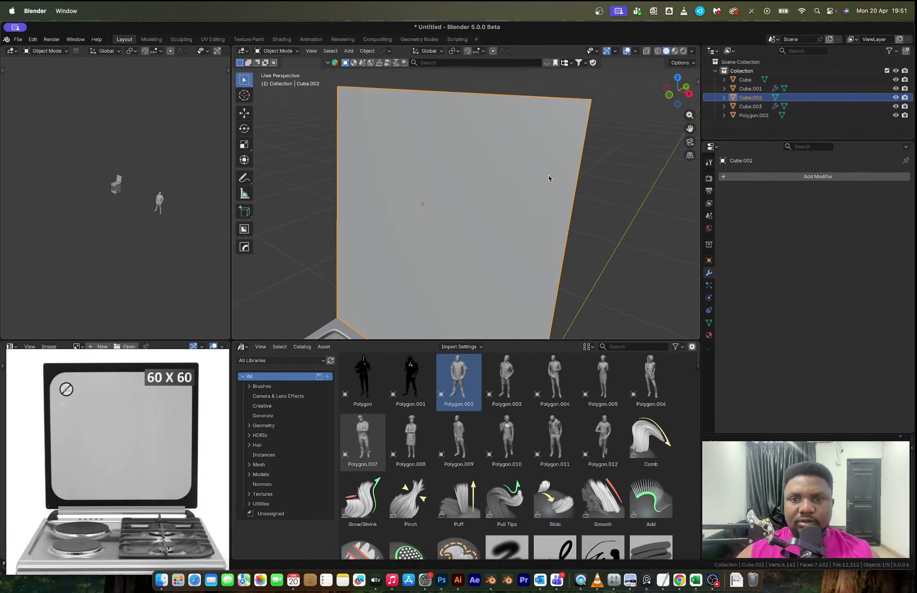
scroll(548, 174, down, 2)
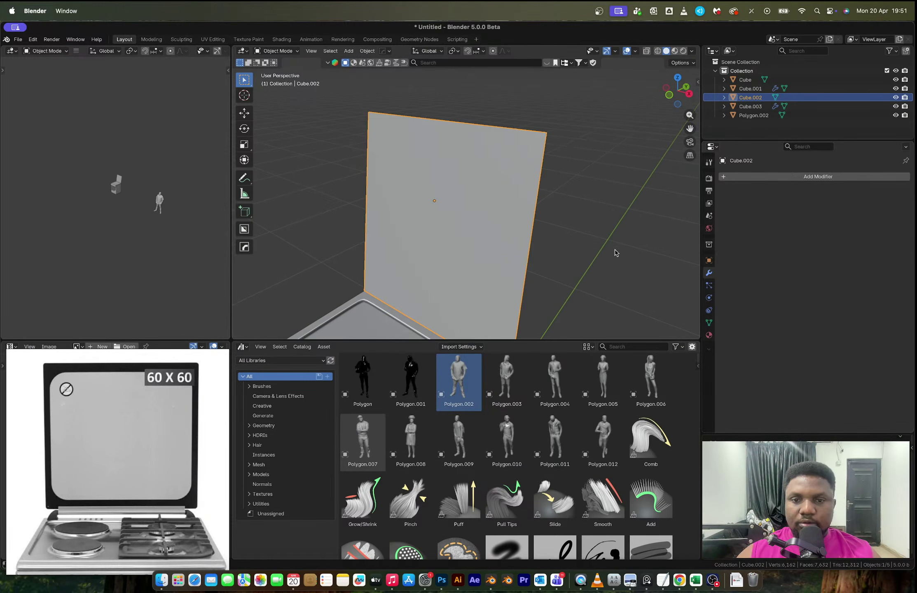
Step: Try a level 1 Subdivision modifier on the lid panel, inspect the shading and undo it
key(Tab)
key(ctrl+1)
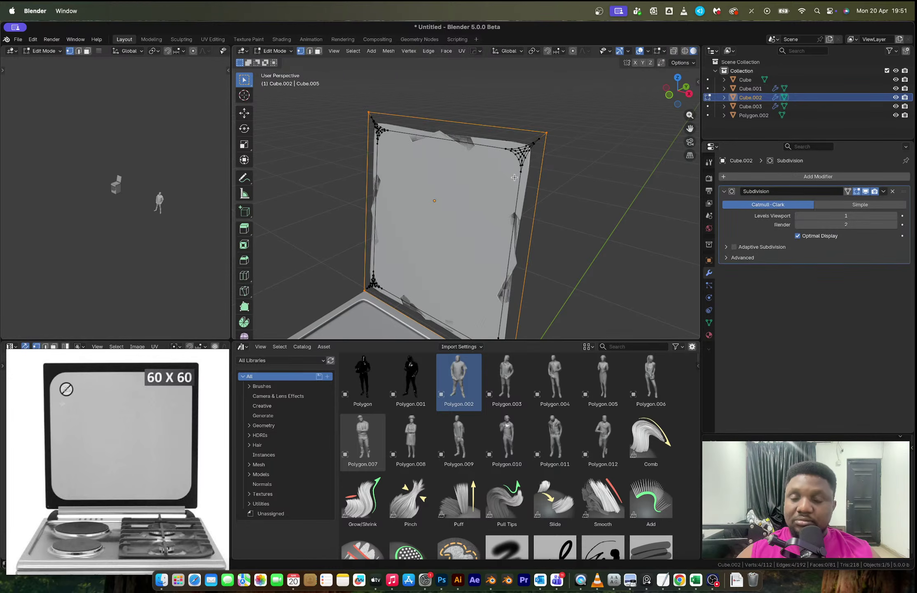
key(Tab)
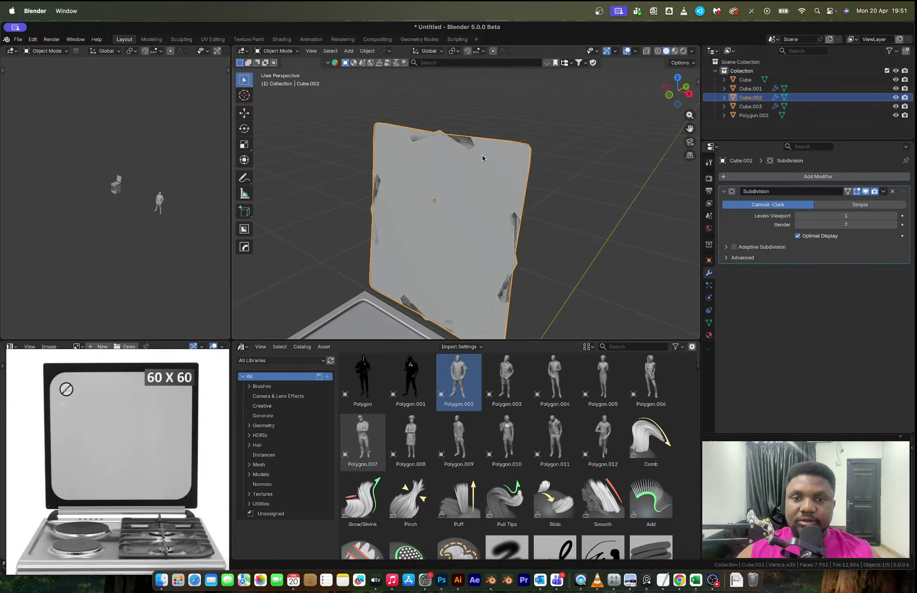
key(super+z)
key(super+z)
Step: Select the lid panel's rounded inner face in Edit Mode and examine the open lid in the angled reference photo
middle_drag(484, 158, 480, 223)
key(3)
click(502, 183)
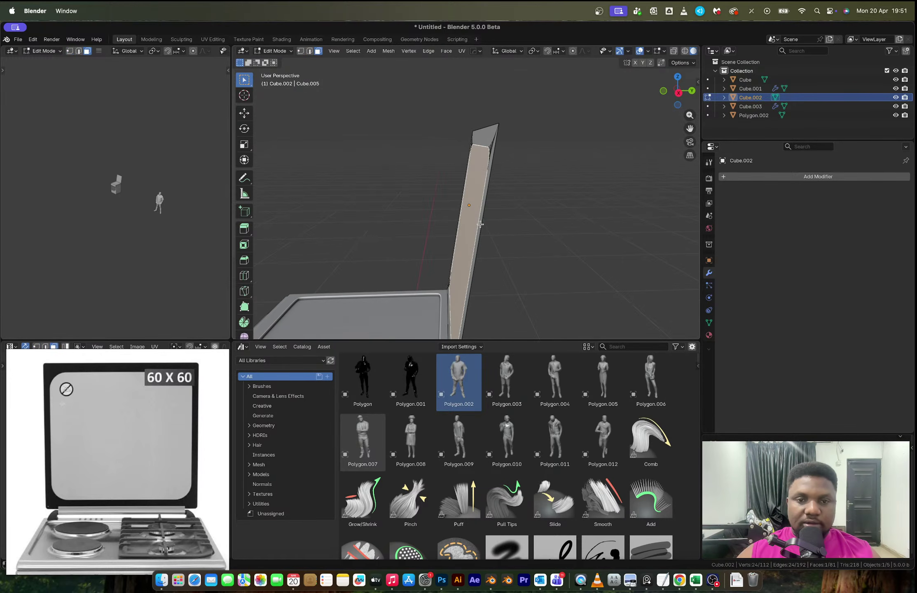
scroll(160, 438, down, 3)
scroll(160, 437, down, 3)
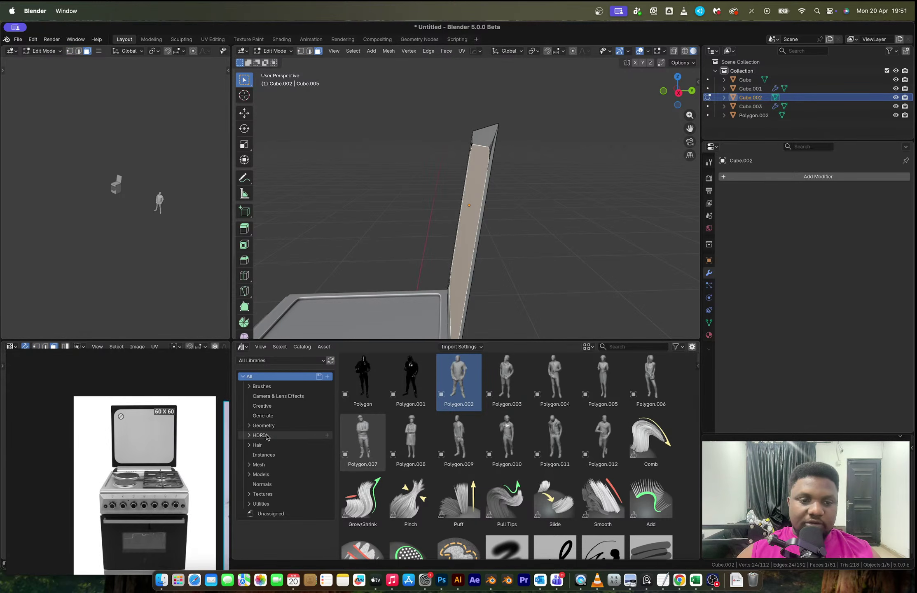
middle_drag(184, 429, 152, 443)
middle_drag(218, 455, 143, 444)
scroll(143, 444, up, 6)
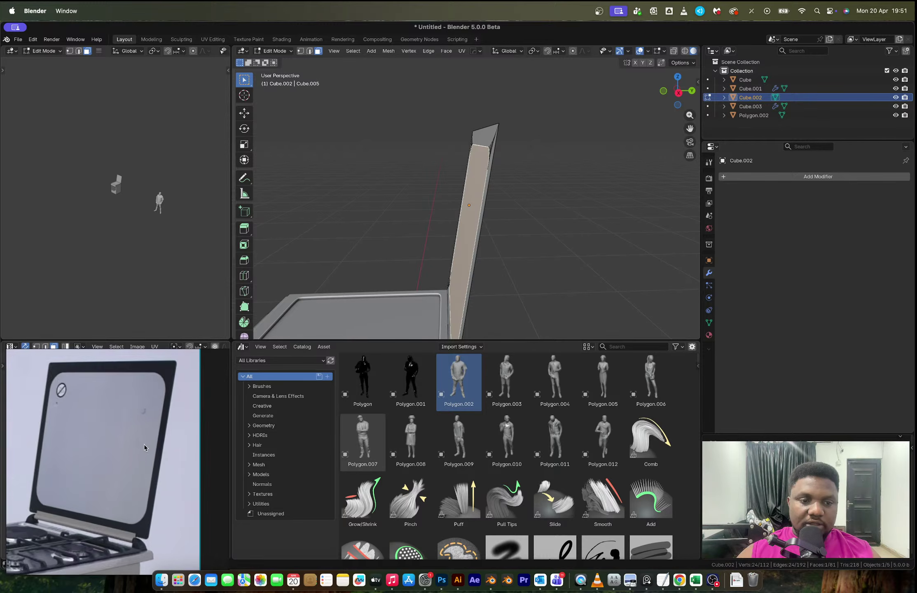
scroll(143, 444, up, 1)
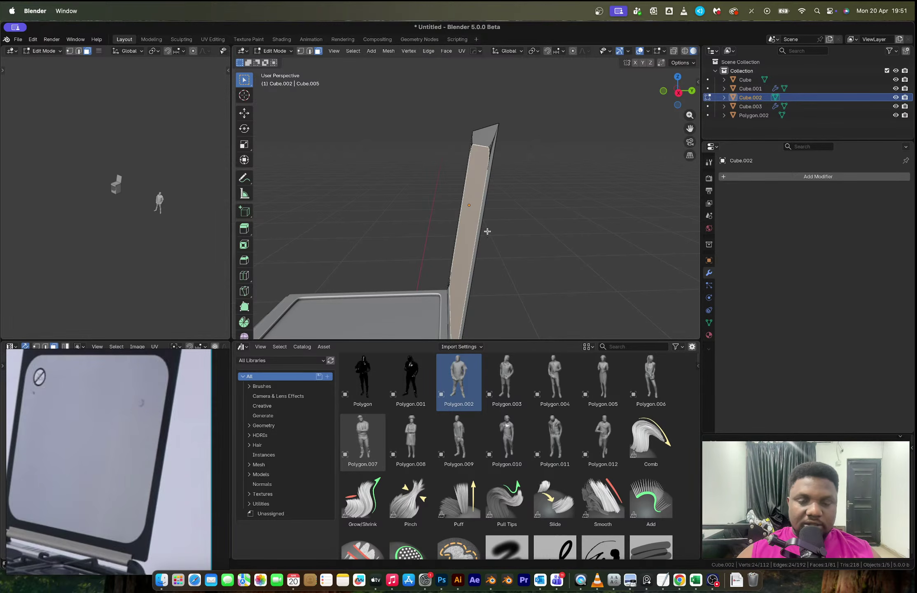
Step: Try extruding the lid's rounded inner face by about -0.0067 m, select the panel's outer edge loop and undo the extrusion
key(e)
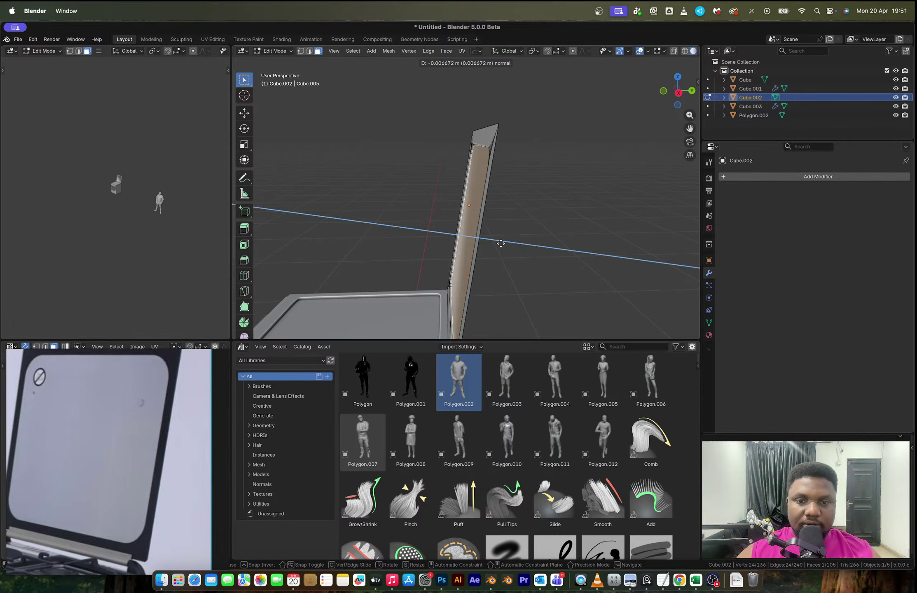
click(501, 243)
key(2)
alt+click(497, 143)
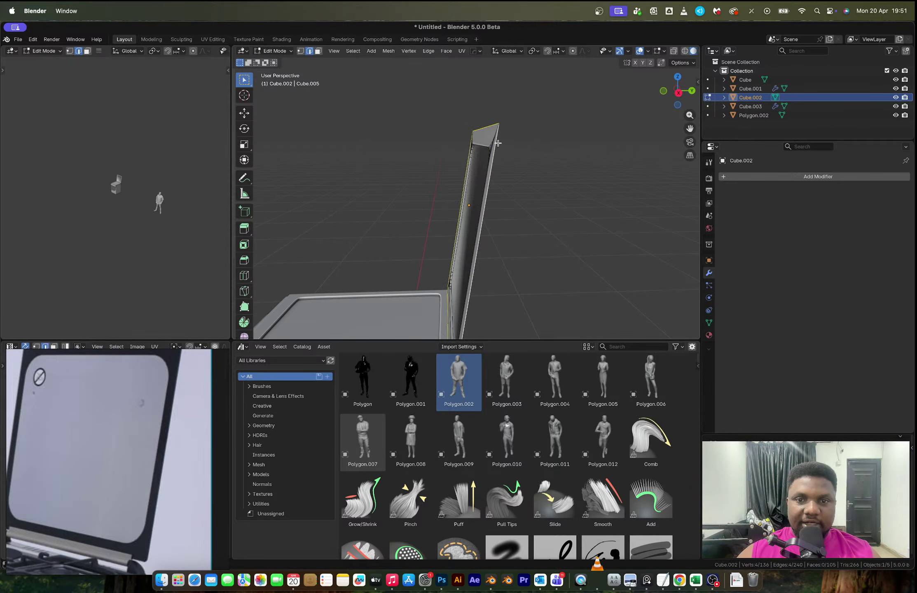
scroll(487, 249, down, 1)
alt+click(490, 246)
shift+middle_drag(491, 246, 448, 211)
key(3)
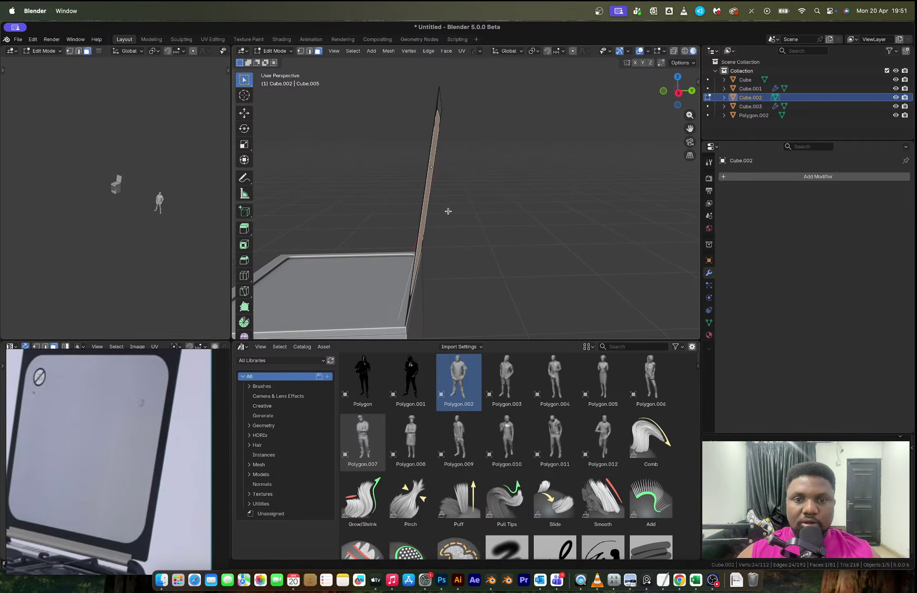
Step: Clear the lid panel's rotation and extrude its rounded inner face along its normal by about 0.0055 m
key(Tab)
key(alt+r)
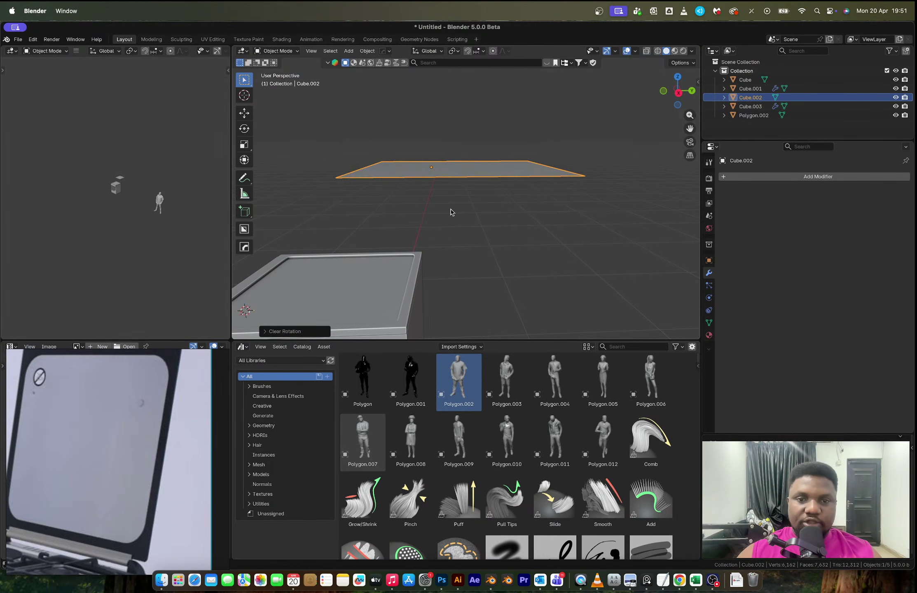
key(Tab)
middle_drag(454, 203, 466, 237)
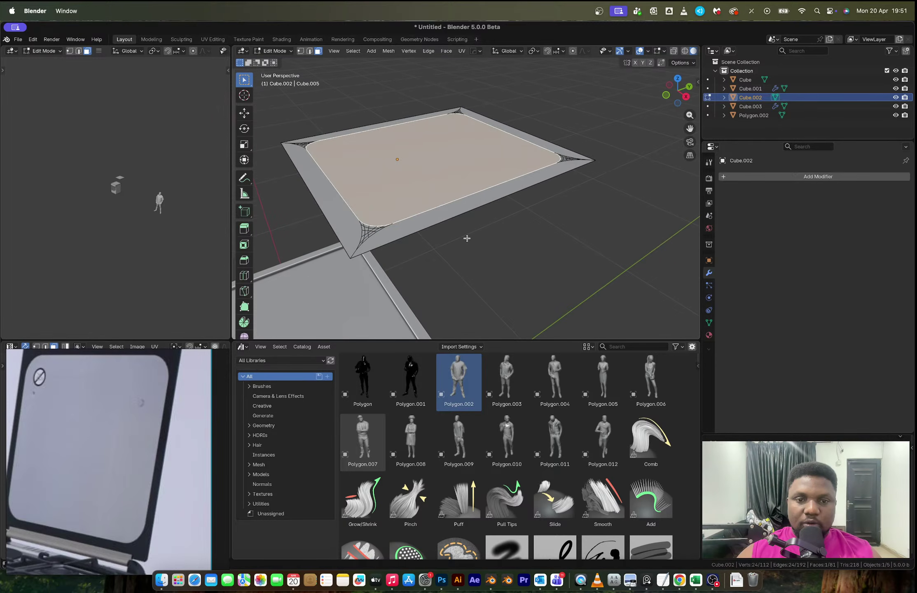
key(e)
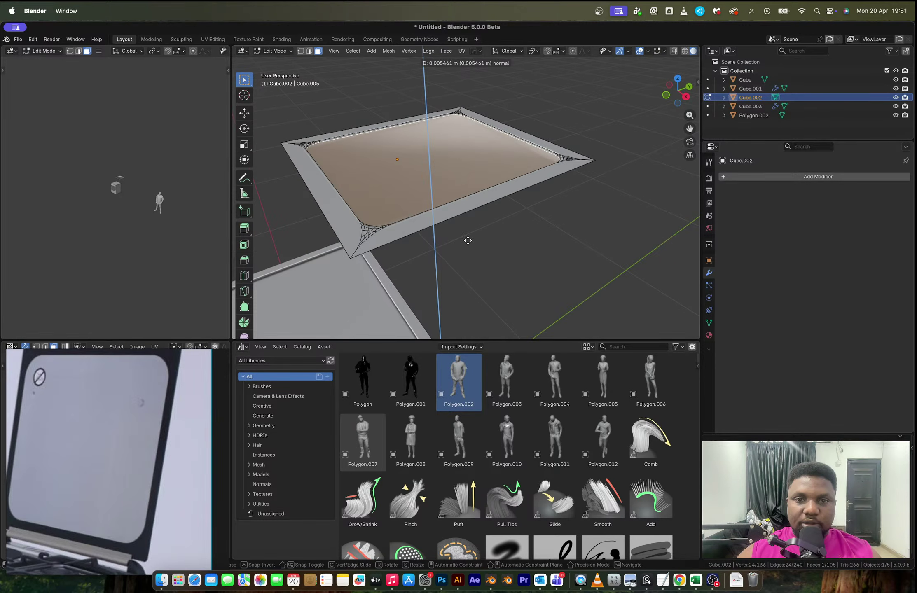
click(466, 240)
Step: Extrude the lid panel's outer edge loop along global Z by about -0.0067 m to give the rim thickness
key(2)
alt+click(444, 220)
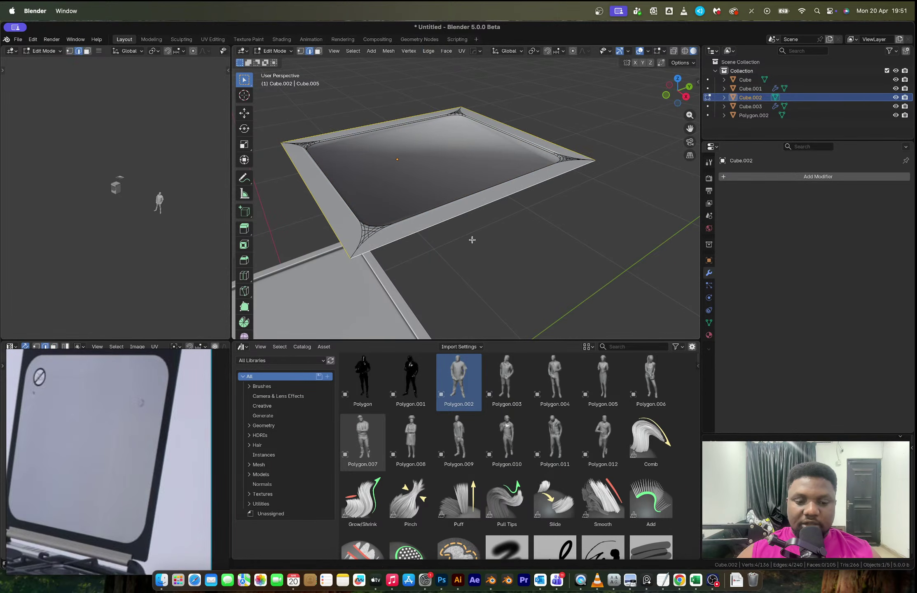
key(e)
key(z)
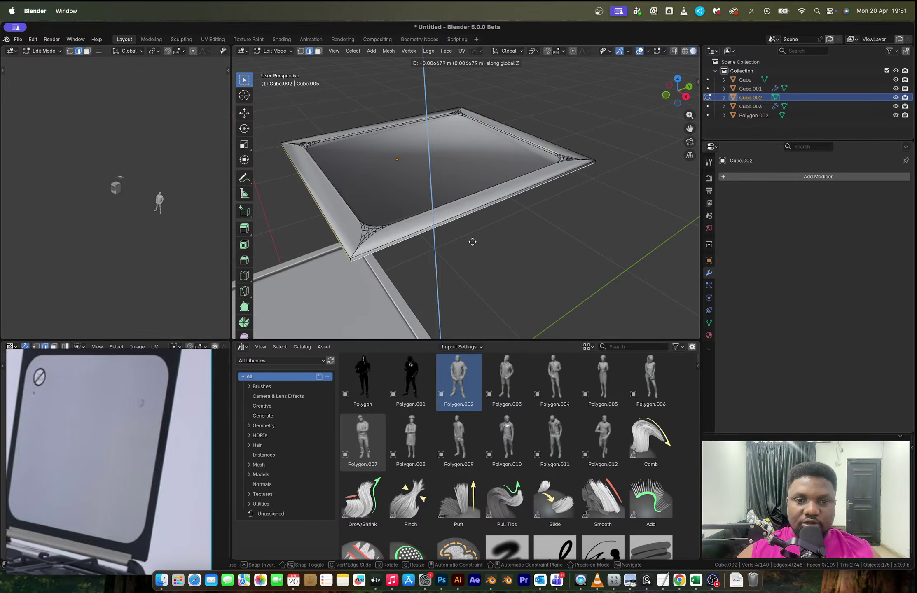
click(473, 242)
Step: Apply Shade Auto Smooth to the lid panel in Object Mode
middle_drag(472, 241, 451, 204)
key(Tab)
right_click(441, 173)
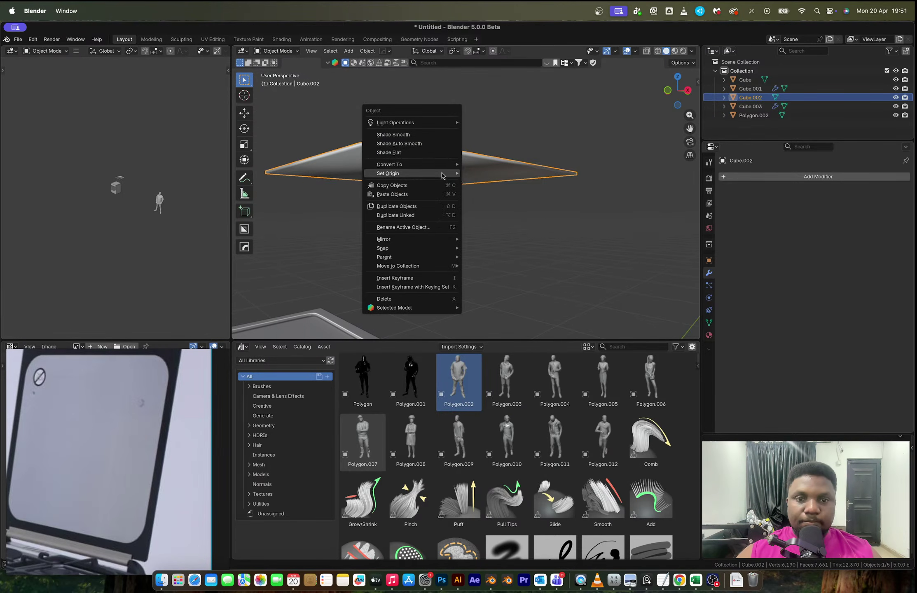
click(418, 143)
Step: Select the four short vertical edges at the lid panel's outer corners and bevel them with five segments
key(Tab)
middle_drag(419, 147, 461, 256)
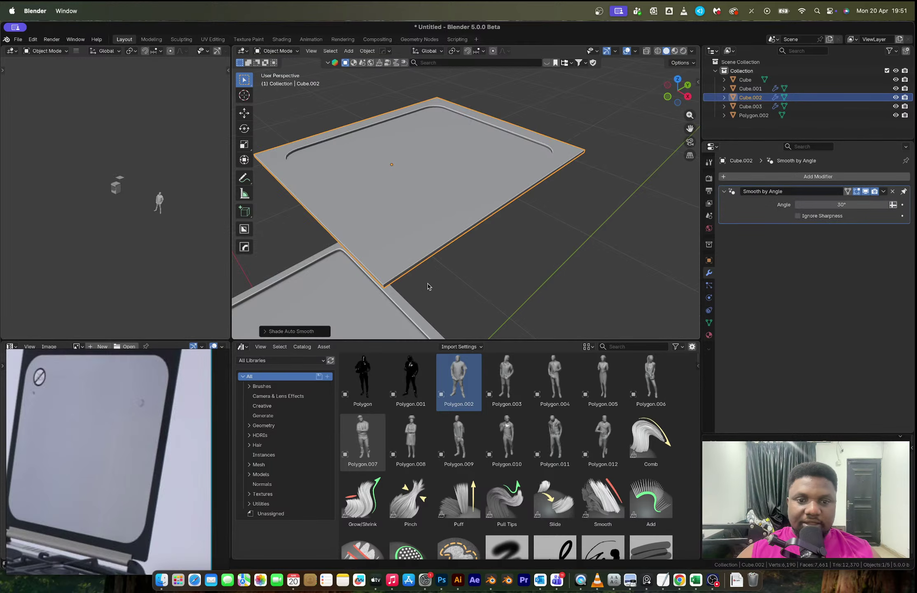
alt+click(394, 285)
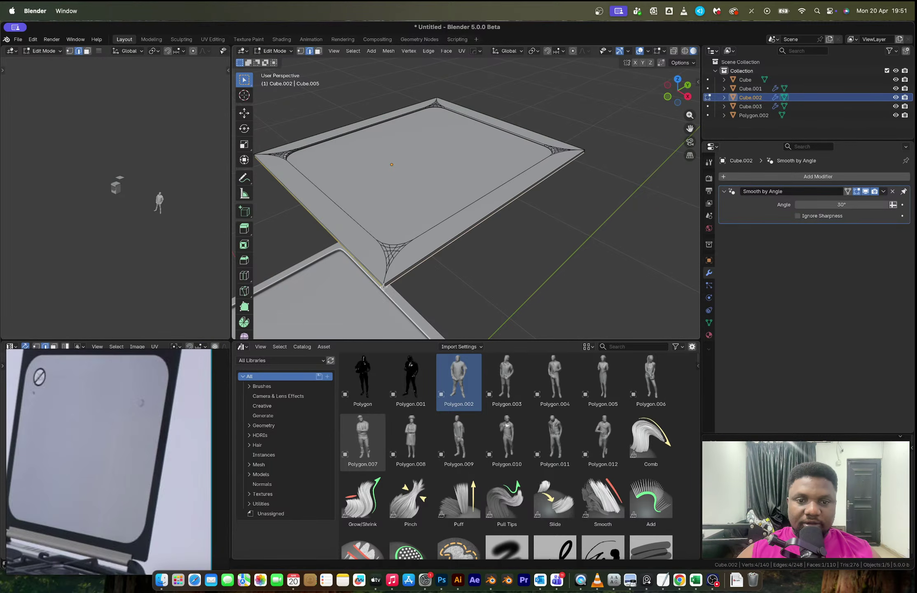
click(384, 287)
middle_drag(383, 287, 481, 199)
shift+click(612, 224)
shift+middle_drag(555, 219, 481, 208)
shift+click(569, 282)
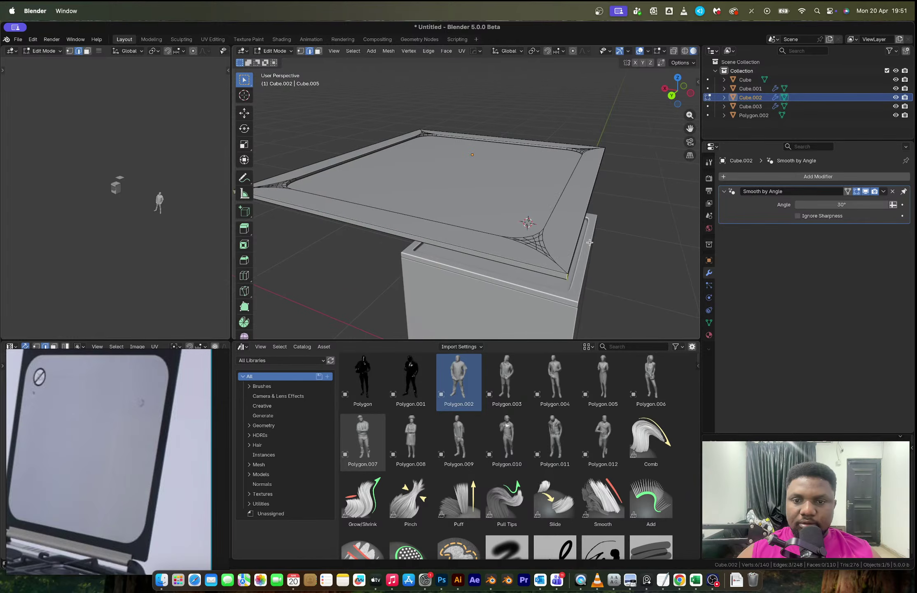
middle_drag(589, 242, 487, 237)
middle_drag(585, 225, 600, 254)
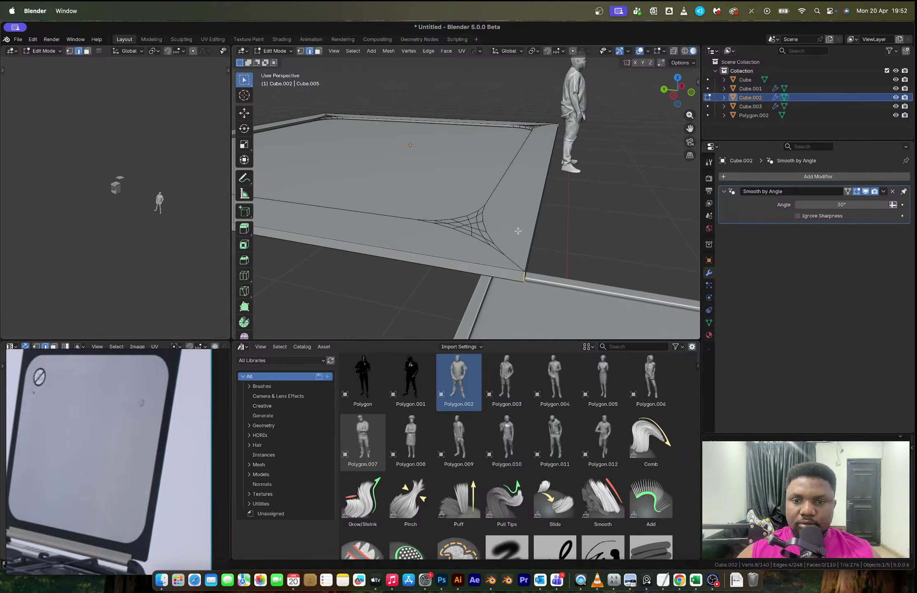
key(ctrl+b)
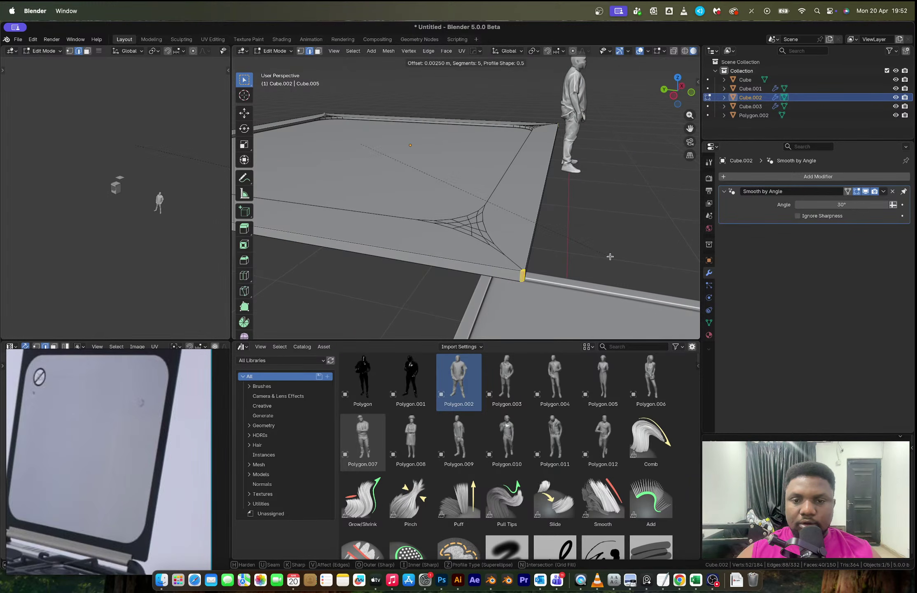
click(624, 270)
Step: Inspect the flat lid in Object Mode and examine the hinge strip between lid and cooktop in the reference photo
key(Tab)
middle_drag(624, 270, 499, 222)
middle_drag(403, 236, 513, 230)
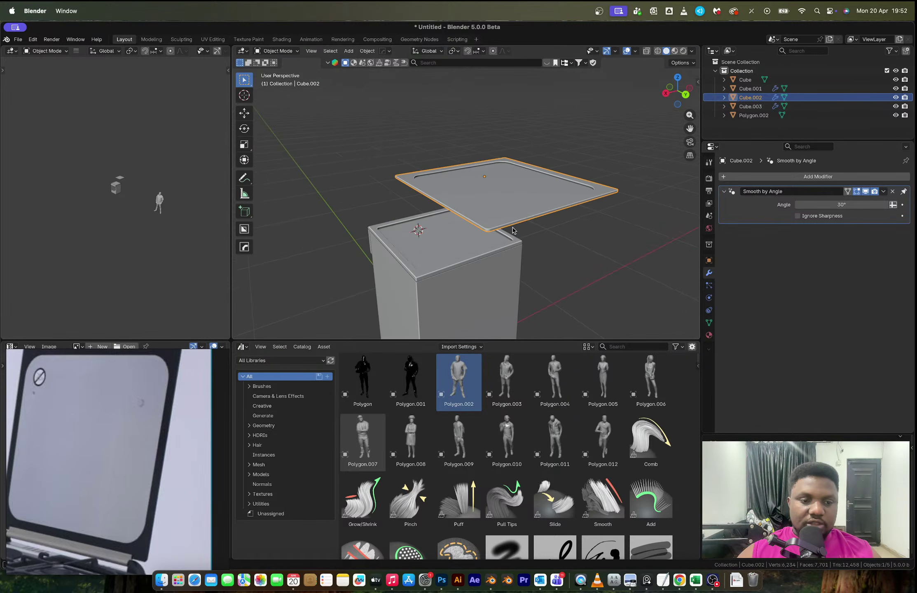
scroll(89, 447, down, 4)
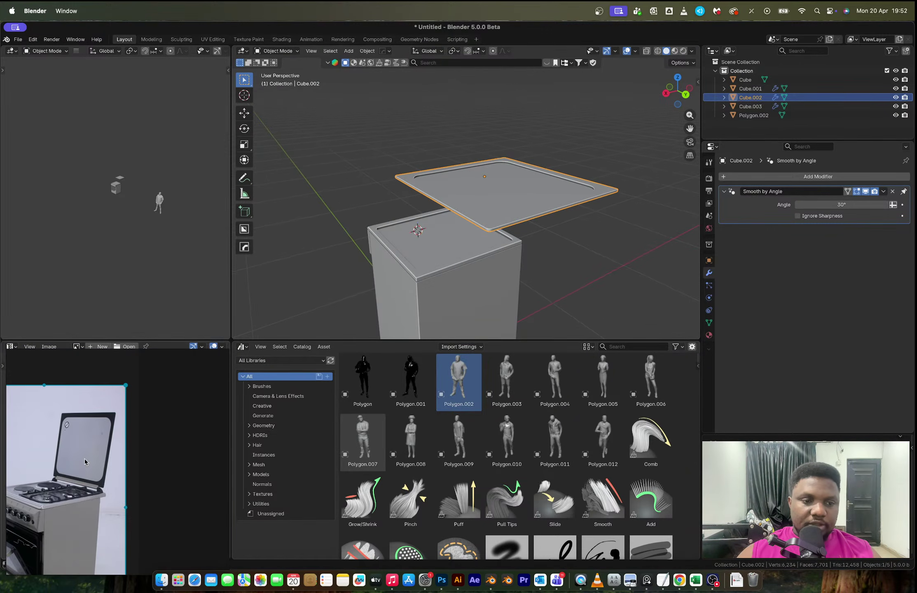
scroll(77, 459, down, 2)
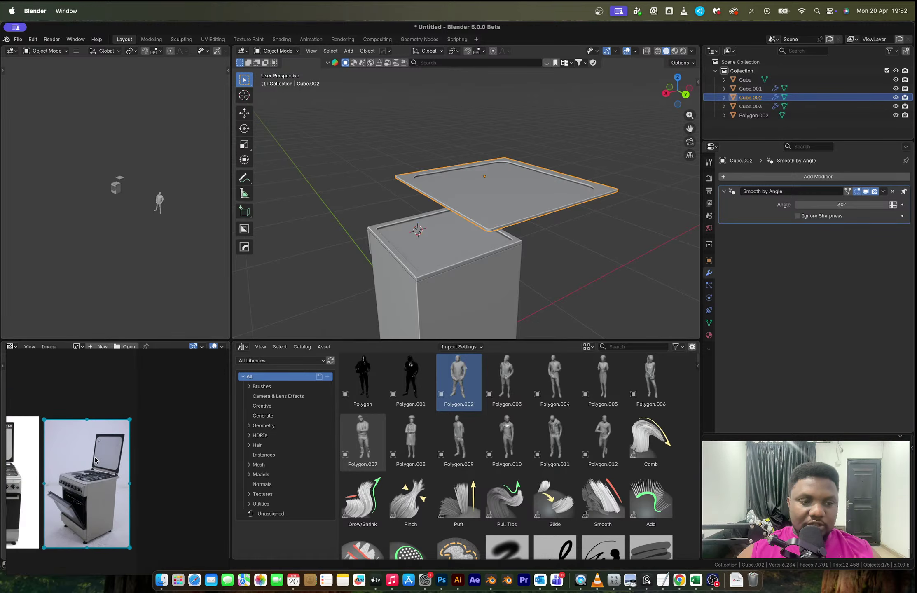
scroll(107, 460, up, 5)
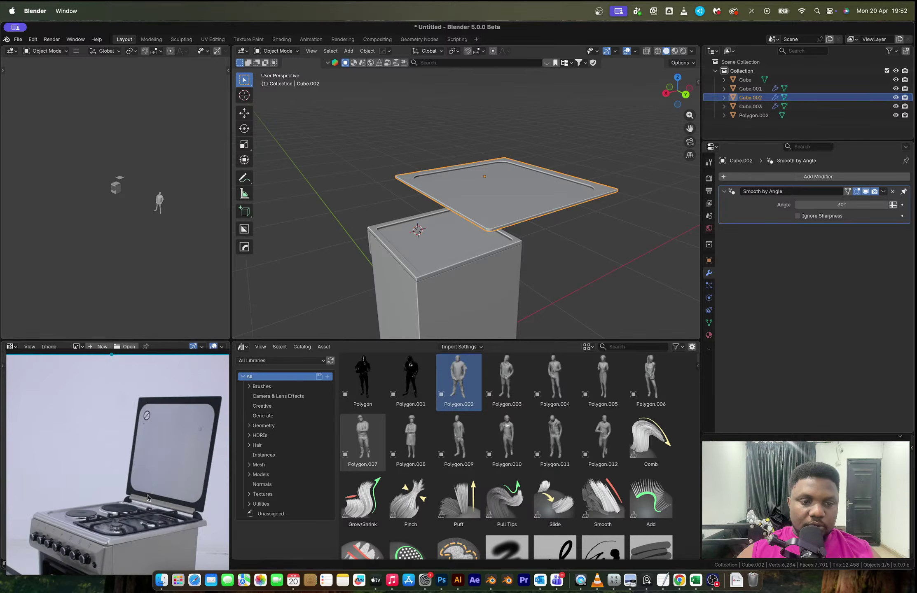
middle_drag(147, 495, 112, 452)
scroll(112, 452, up, 3)
middle_drag(536, 219, 572, 231)
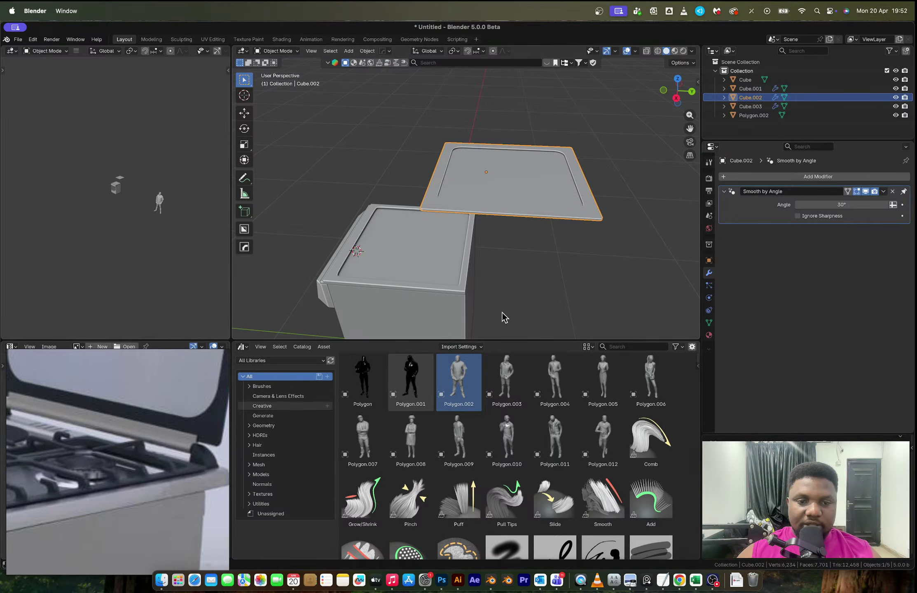
middle_drag(501, 312, 477, 202)
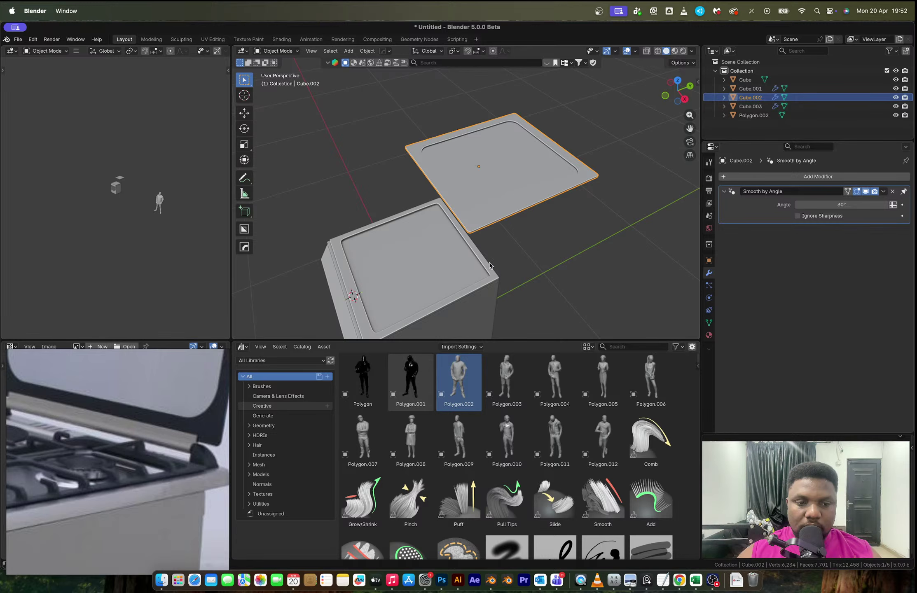
Step: Rotate the lid panel 90° about the global X axis so it stands upright
key(r)
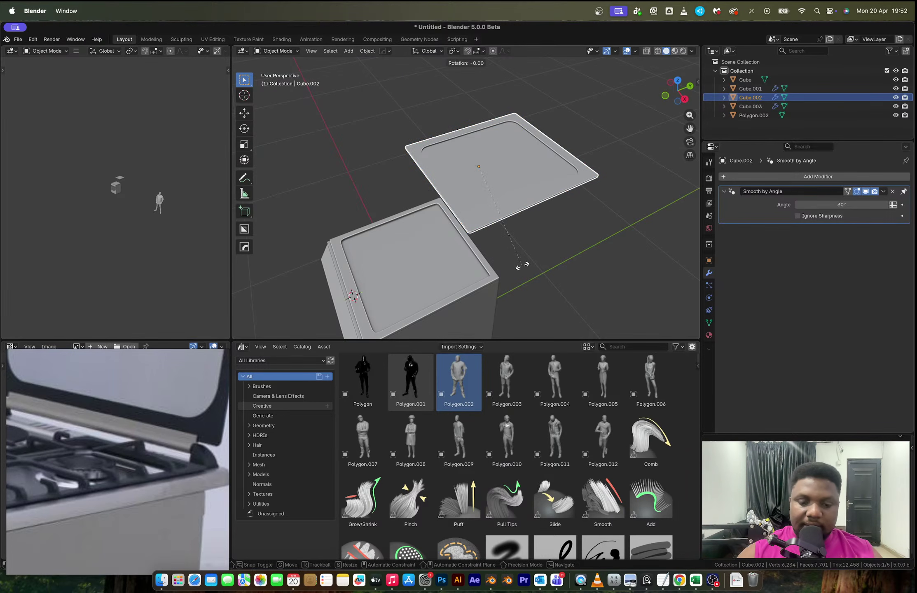
text(x)
text(90)
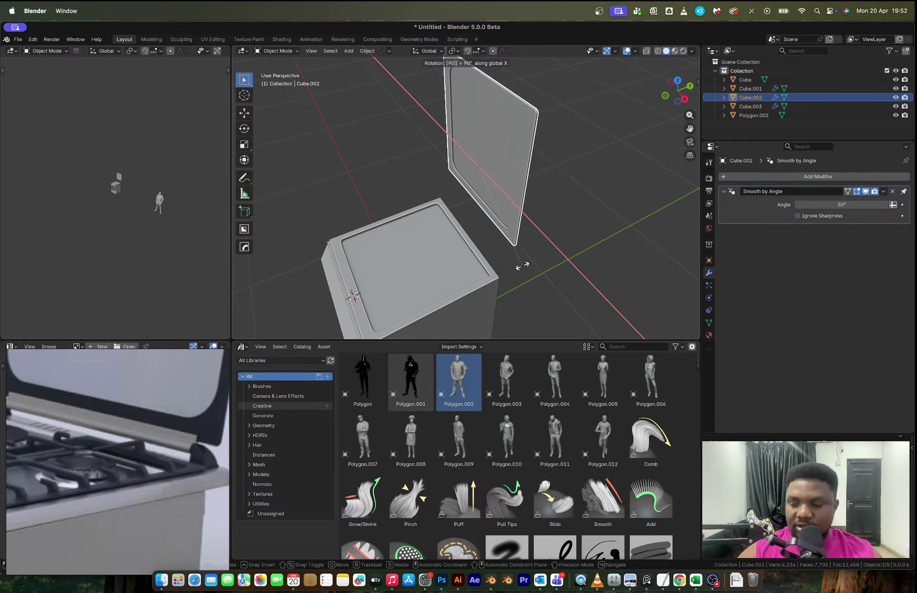
key(Return)
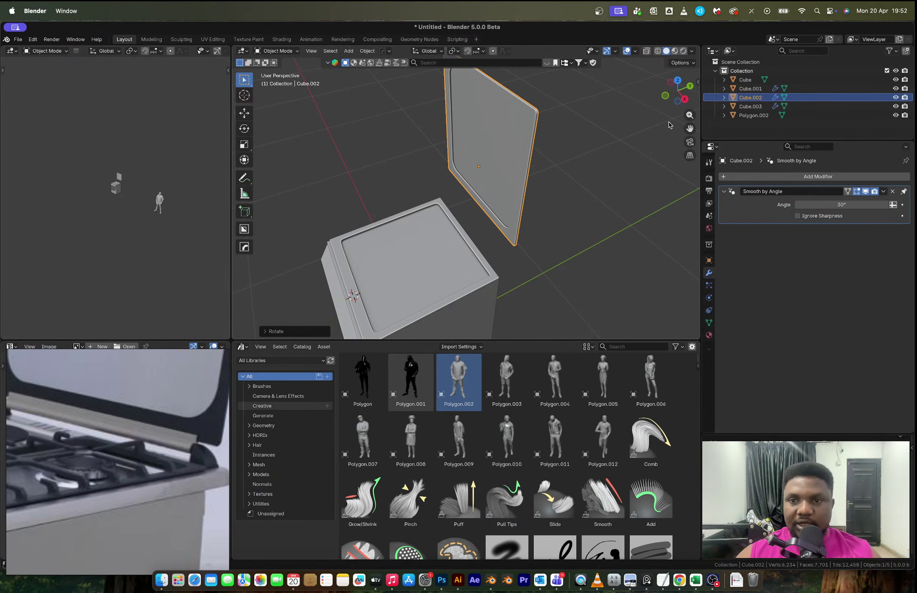
Step: Align the upright lid with the cooker's rear edge in the right view and adjust its height along Z to leave a hinge gap
click(684, 99)
scroll(530, 283, up, 3)
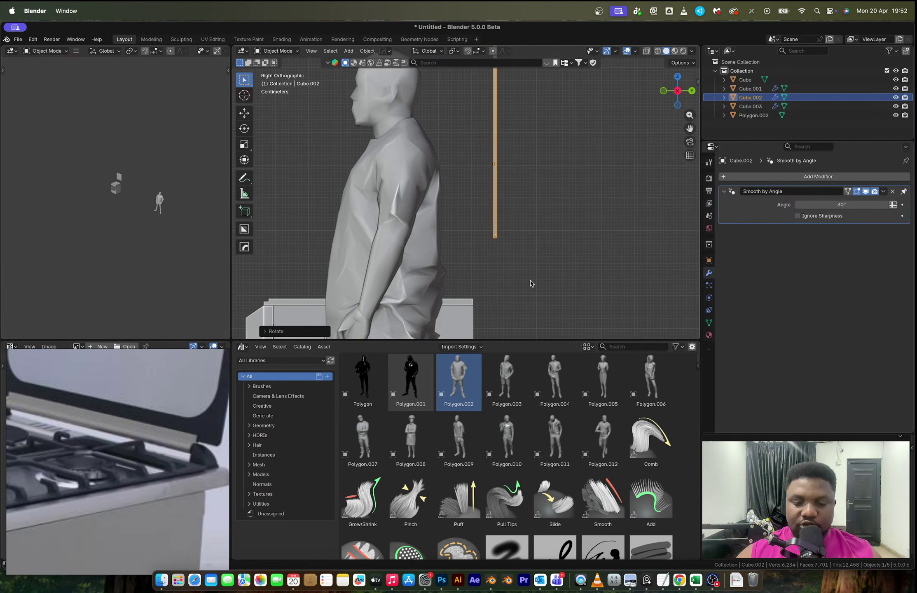
key(g)
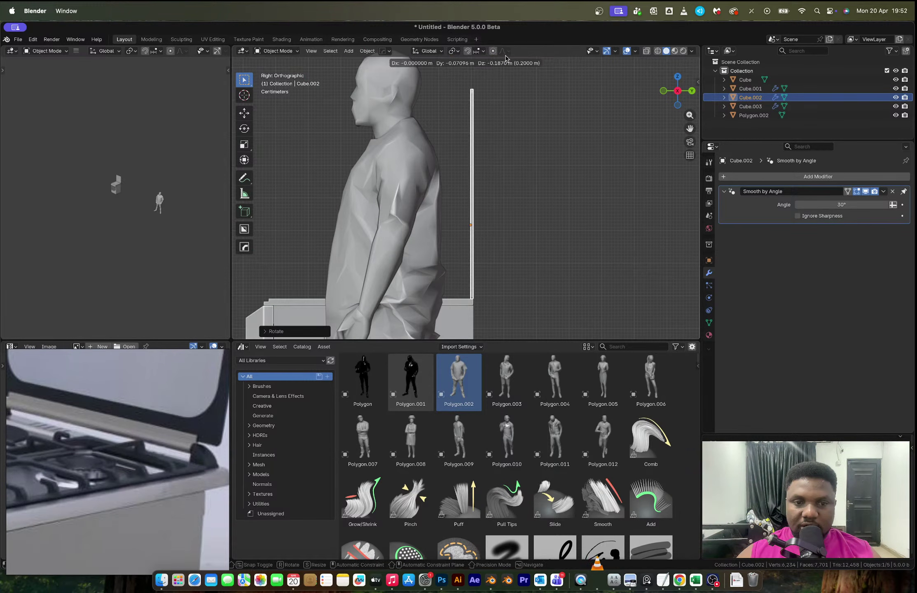
click(507, 59)
middle_drag(520, 265, 466, 310)
key(g)
key(z)
click(542, 266)
Step: Duplicate the lid panel's lower edge in place and separate it into its own object
key(Tab)
key(shift+d)
right_click(500, 278)
key(p)
click(471, 283)
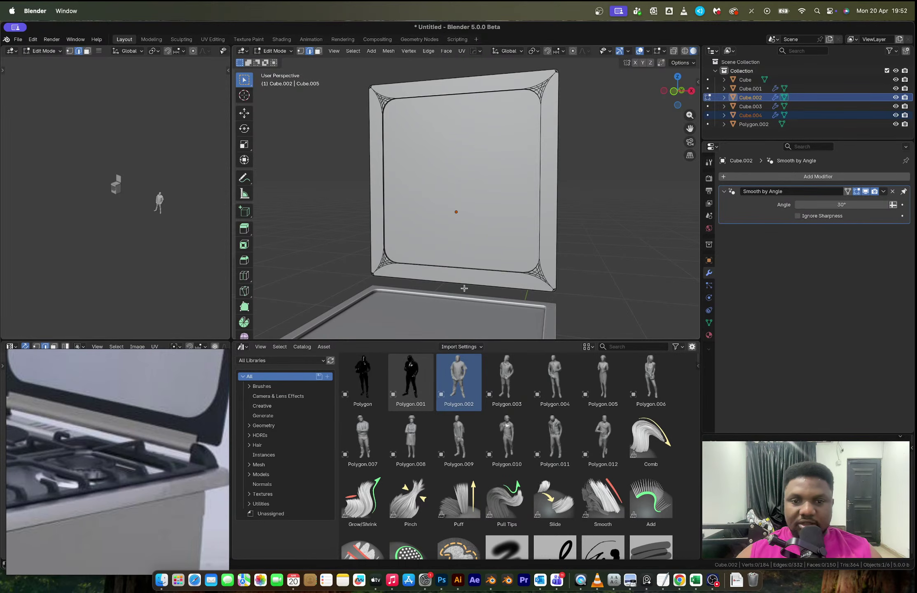
Step: Scale the separated lower lid edge down to about 0.89 of its length
click(463, 286)
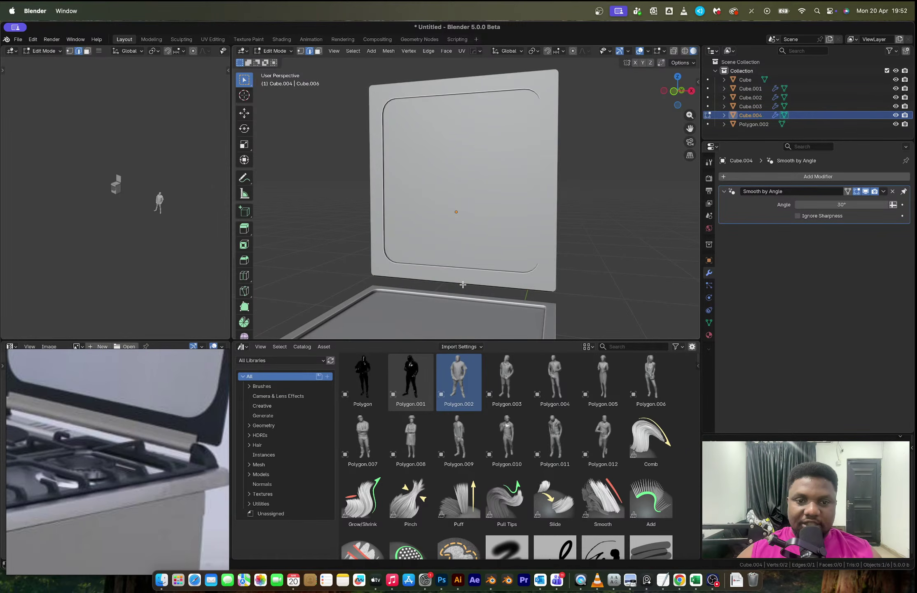
key(1)
key(a)
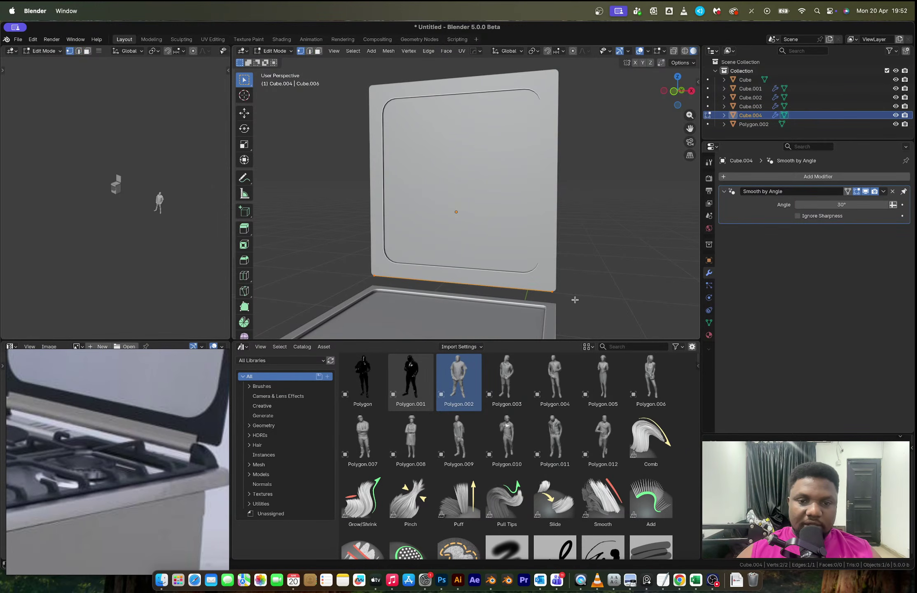
key(s)
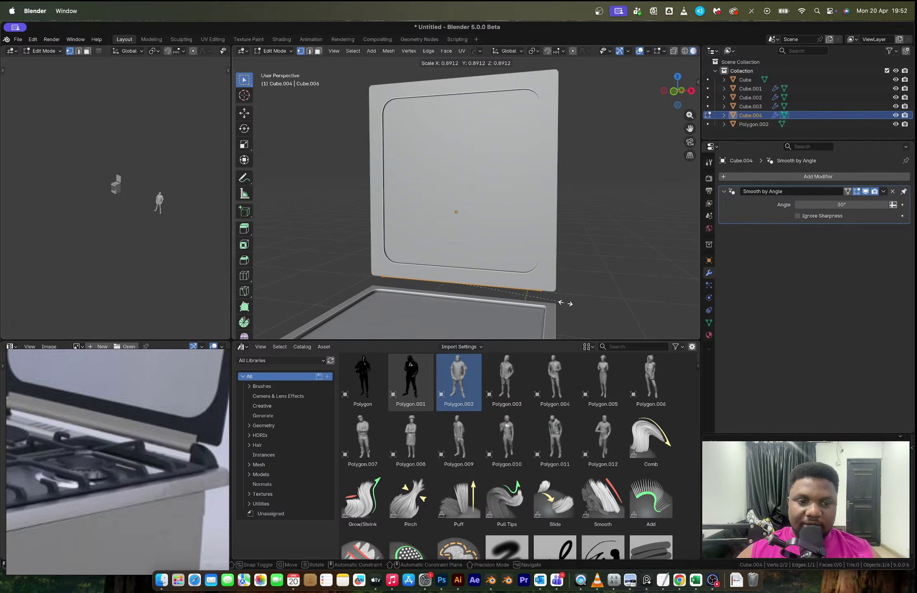
click(566, 302)
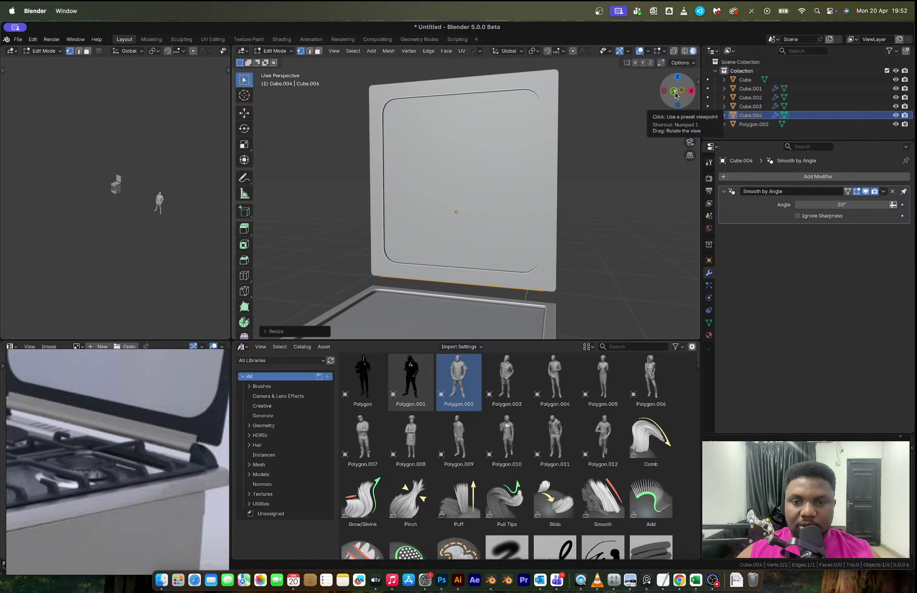
Step: Snap the 3D cursor to the centre of the separated lid edge and delete the edge object
key(shift+s)
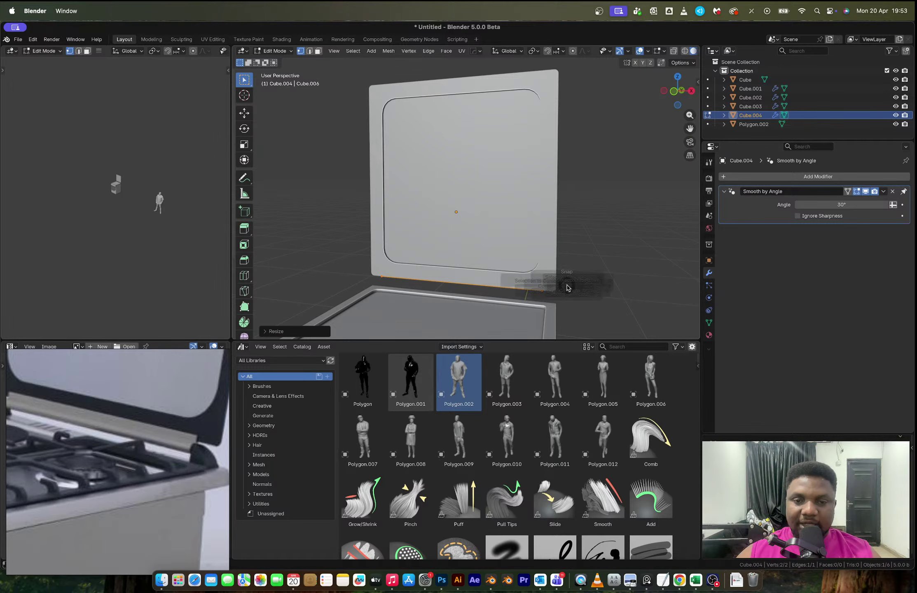
key(Tab)
key(Delete)
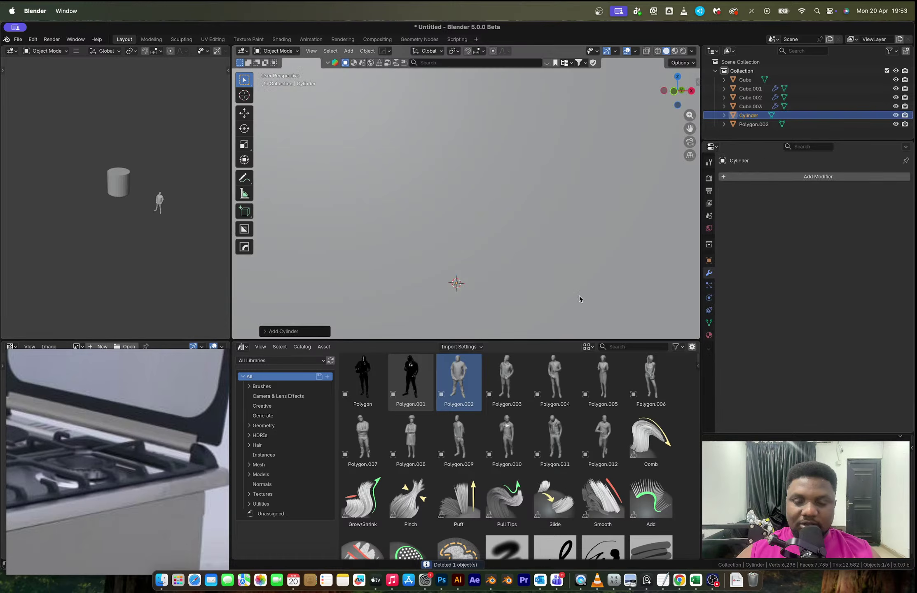
Step: Add a cylinder at the 3D cursor, scaled down and rotated 90° about the global Y axis
key(s)
click(549, 302)
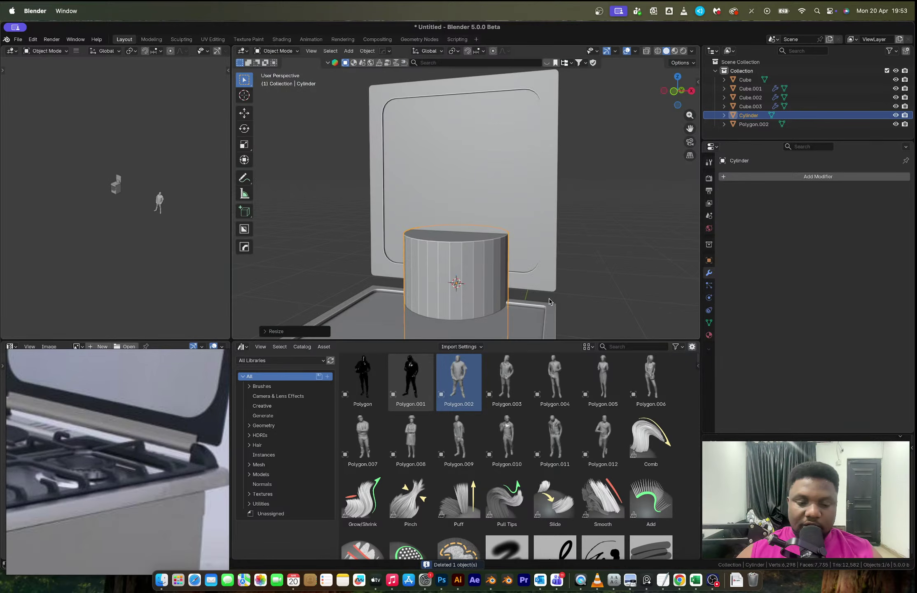
text(ry90)
key(Return)
Step: Shrink the cylinder to a thin rod and stretch it along X to nearly the lid's width
key(s)
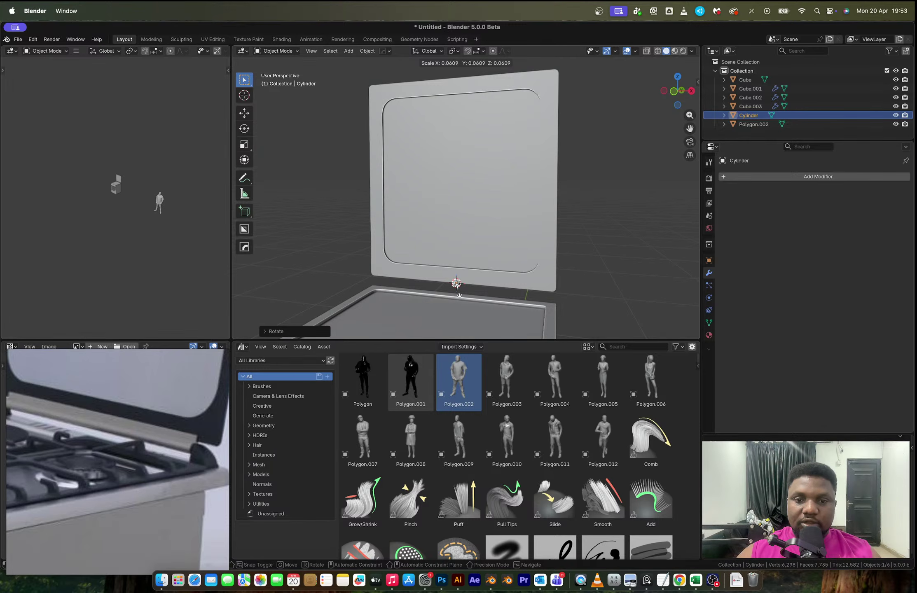
click(585, 329)
key(s)
key(x)
click(604, 332)
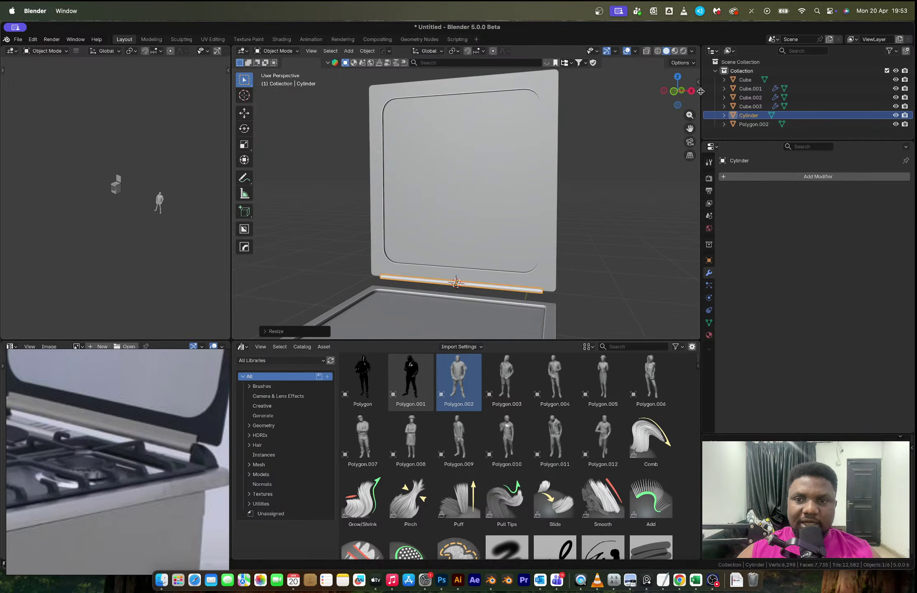
Step: Duplicate the rod's mesh in the right view, placing the copy about 14 mm forward along Y and 12 mm down
click(693, 90)
scroll(506, 453, down, 5)
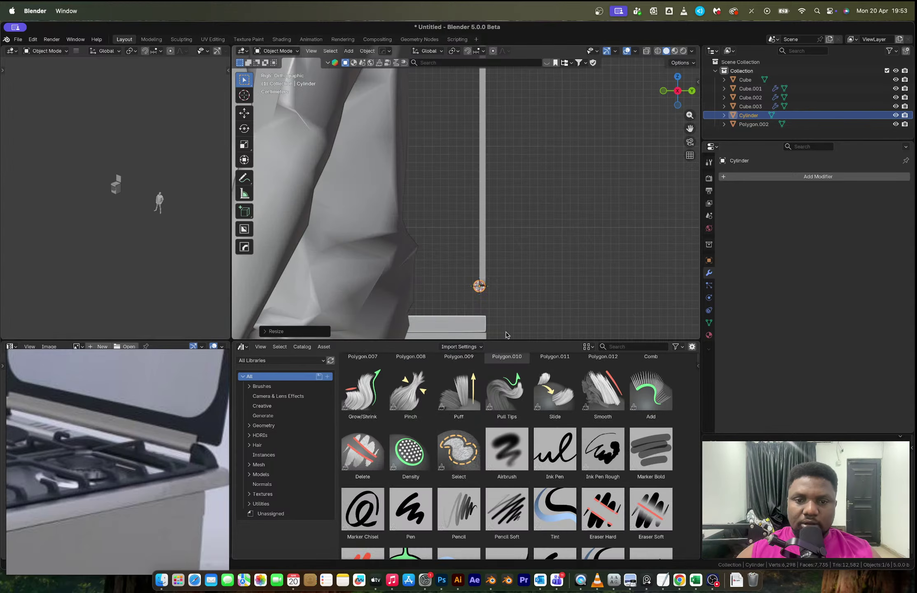
drag(480, 340, 481, 411)
scroll(474, 272, up, 4)
shift+middle_drag(472, 277, 465, 249)
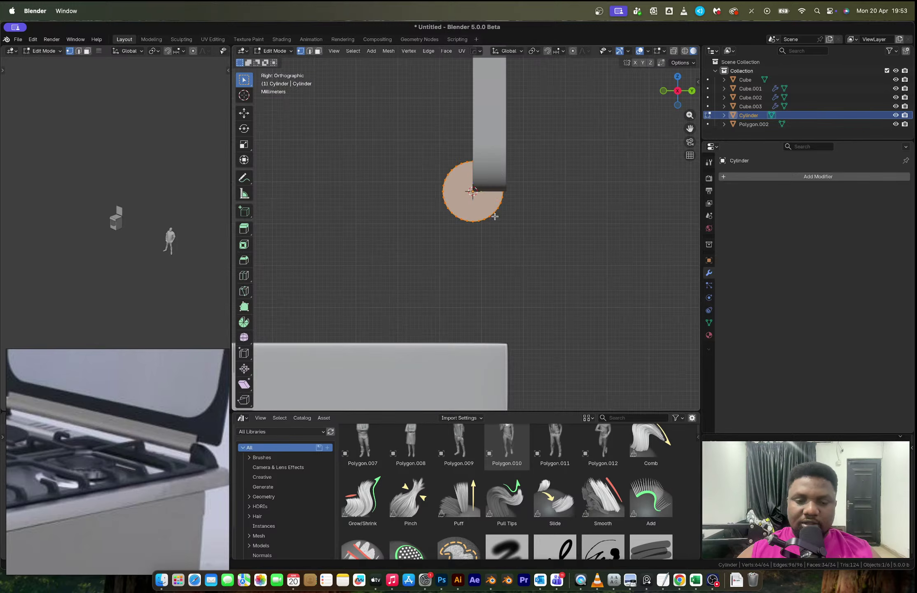
key(shift+d)
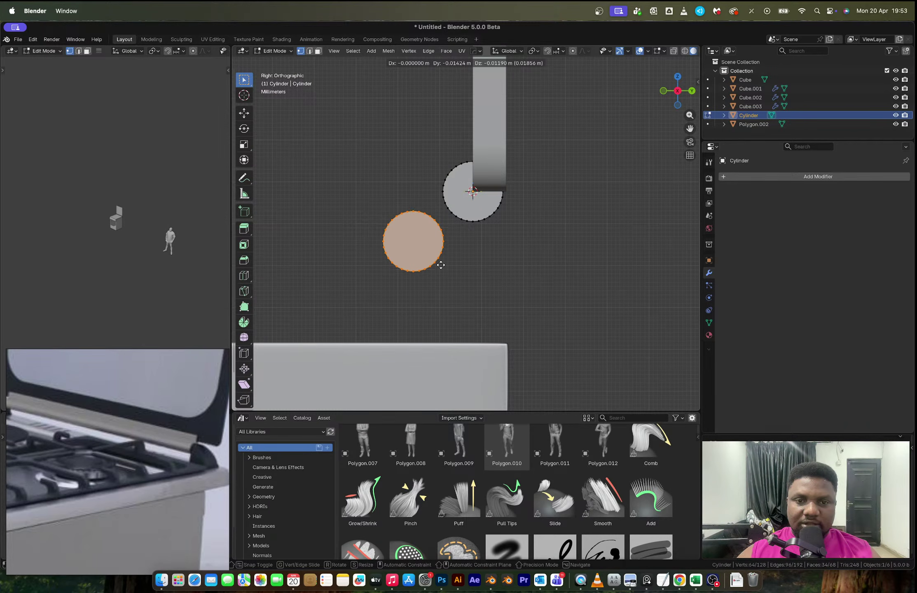
click(441, 265)
Step: Select the three long faces on the upper rod that face the lower rod
middle_drag(440, 265, 501, 230)
scroll(471, 237, down, 8)
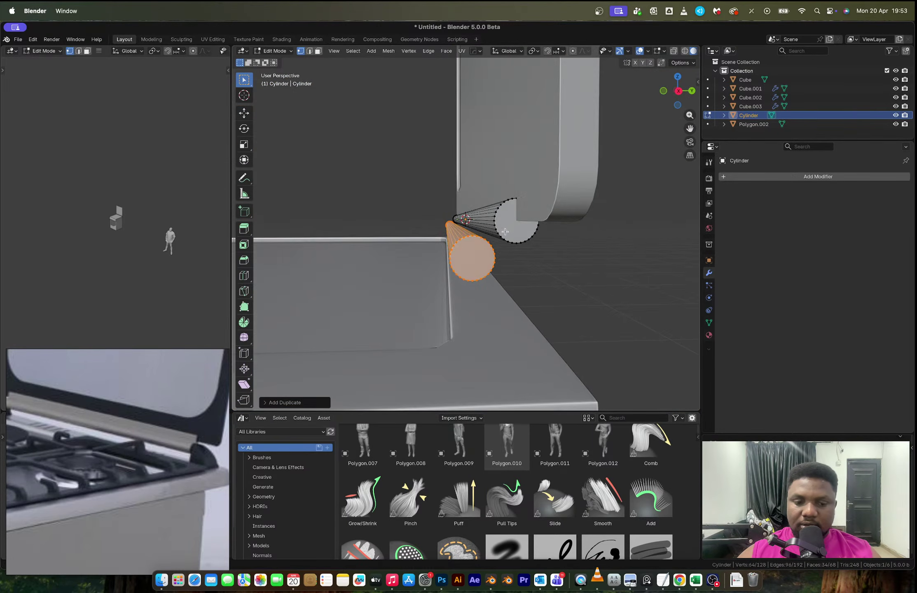
key(3)
click(489, 228)
scroll(490, 229, up, 2)
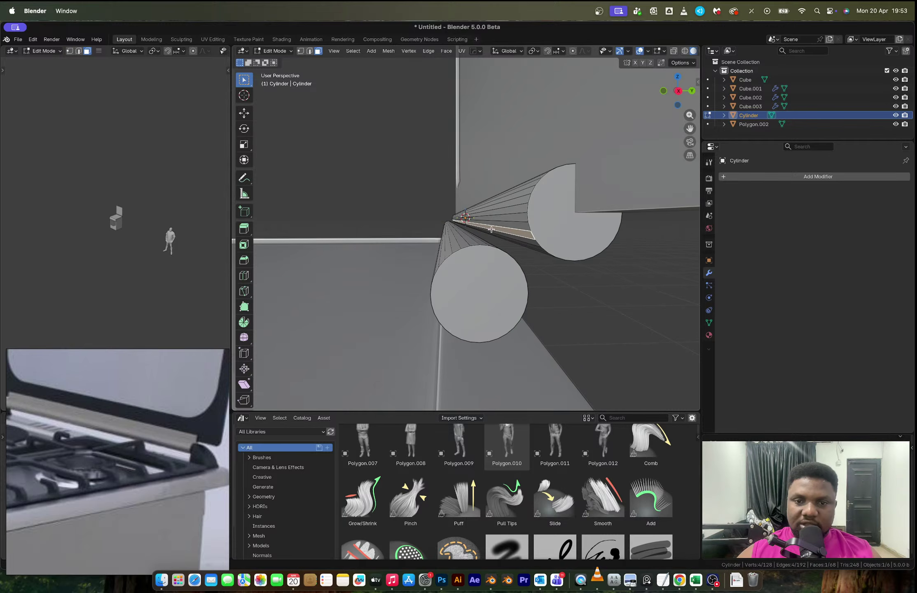
scroll(491, 230, up, 1)
scroll(507, 227, down, 1)
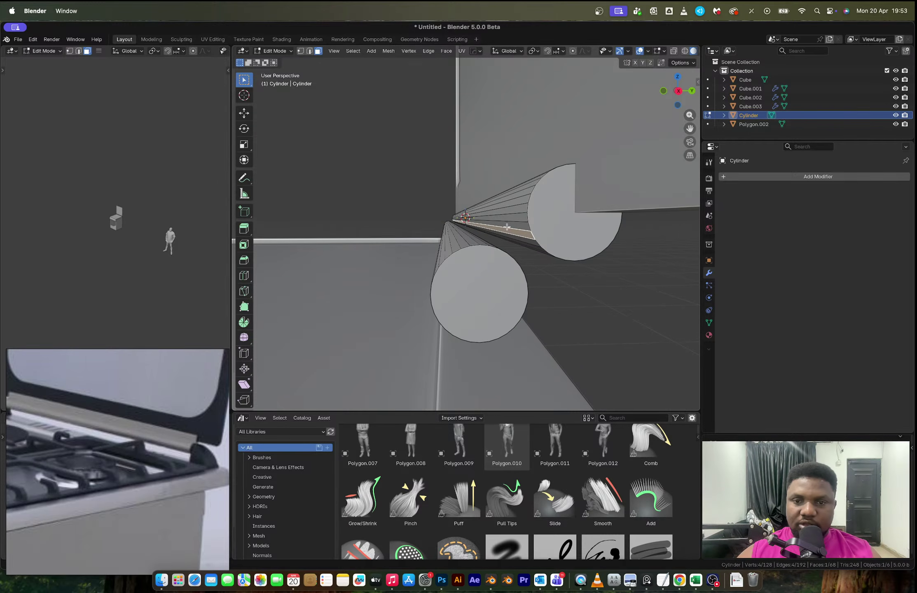
shift+click(515, 240)
shift+click(525, 246)
middle_drag(524, 245, 361, 145)
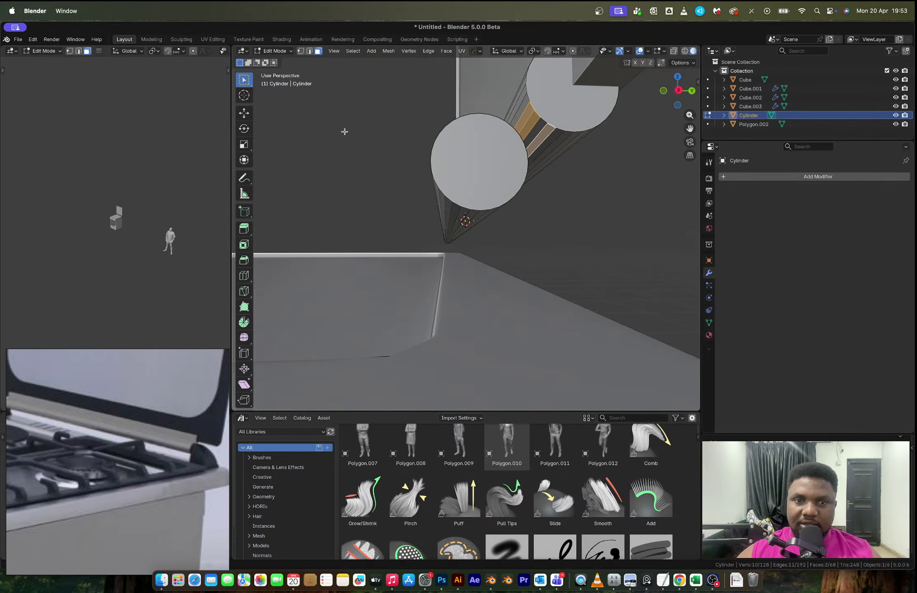
click(337, 51)
click(357, 108)
scroll(484, 185, up, 10)
scroll(489, 196, down, 7)
shift+middle_drag(513, 198, 493, 211)
scroll(493, 211, up, 7)
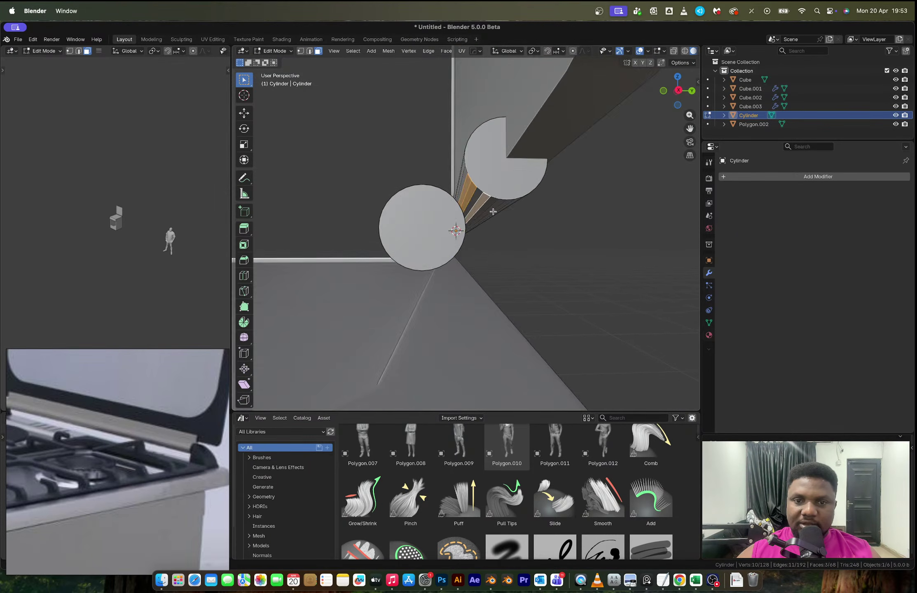
scroll(492, 212, up, 2)
scroll(489, 200, down, 2)
shift+click(482, 199)
shift+click(477, 203)
Step: Add the lower rod's three matching long faces to the selection and join both rods with a LoopTools Bridge
middle_drag(477, 203, 478, 213)
shift+click(425, 279)
shift+click(427, 286)
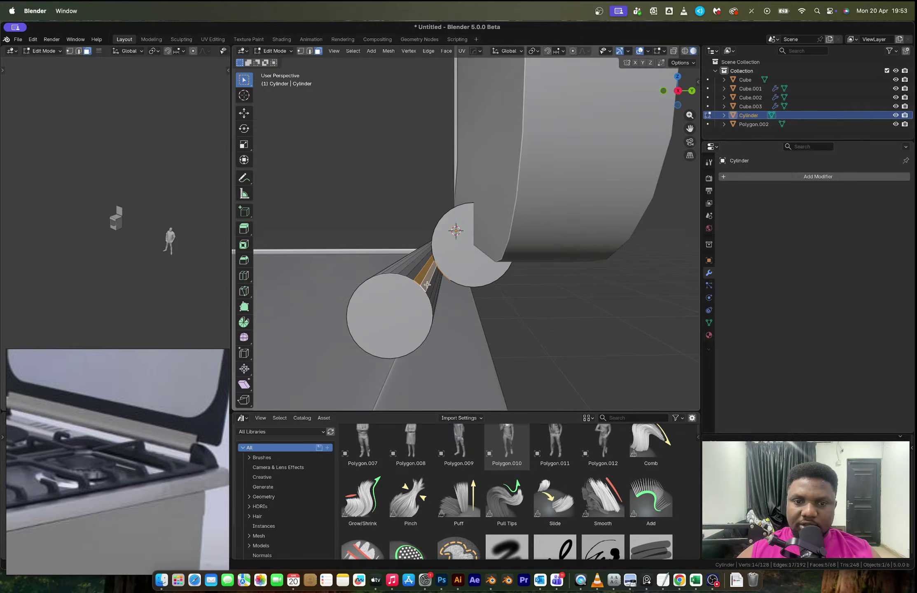
shift+click(430, 293)
middle_drag(464, 260, 457, 237)
right_click(457, 237)
mouse_move(473, 232)
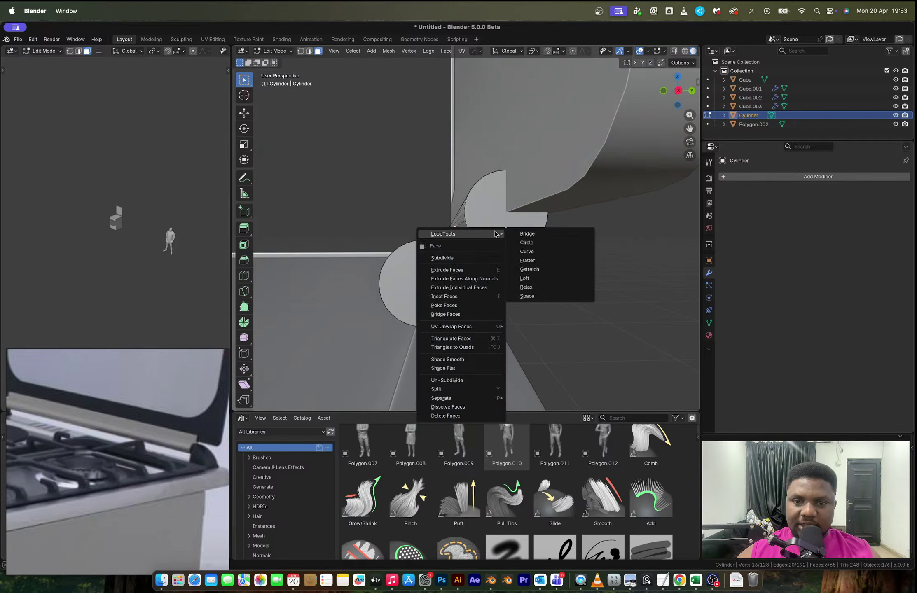
click(531, 233)
Step: Inset the end faces of both rods and extrude them inward to hollow the hinge ends
middle_drag(531, 233, 520, 205)
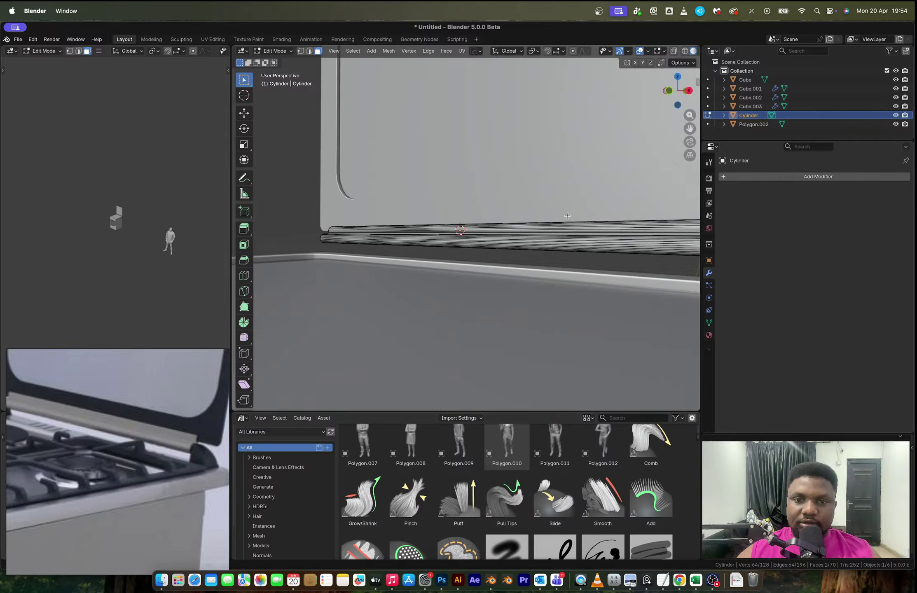
middle_drag(566, 216, 389, 236)
scroll(469, 229, up, 4)
scroll(468, 229, down, 2)
shift+middle_drag(498, 227, 423, 221)
key(i)
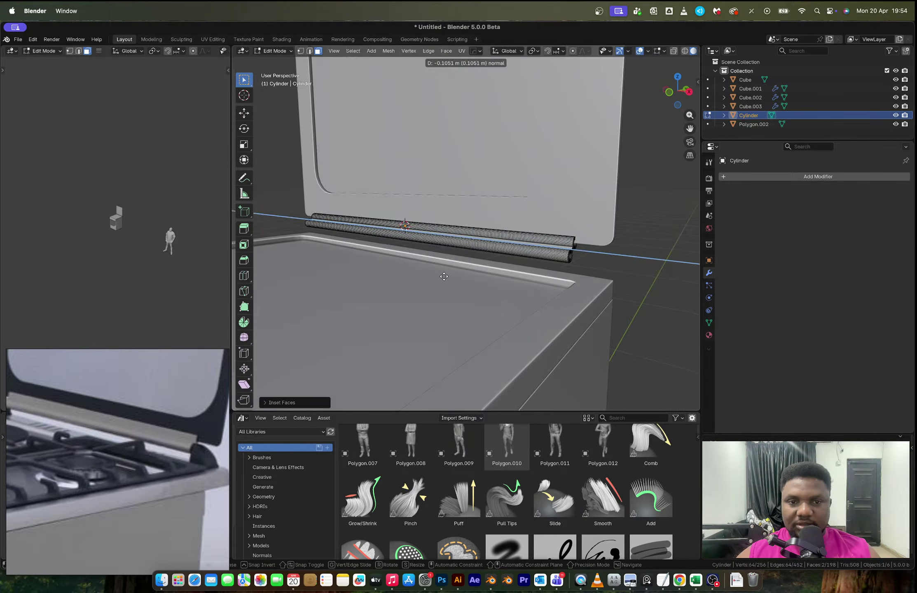
click(431, 276)
Step: Mirror the hinge across X so both ends match, and apply the mirror modifier
key(Tab)
key(alt+x)
mouse_move(425, 260)
middle_down()
mouse_move(442, 246)
mouse_move(472, 247)
mouse_move(457, 222)
mouse_move(428, 244)
middle_up()
click(439, 239)
key(ctrl+a)
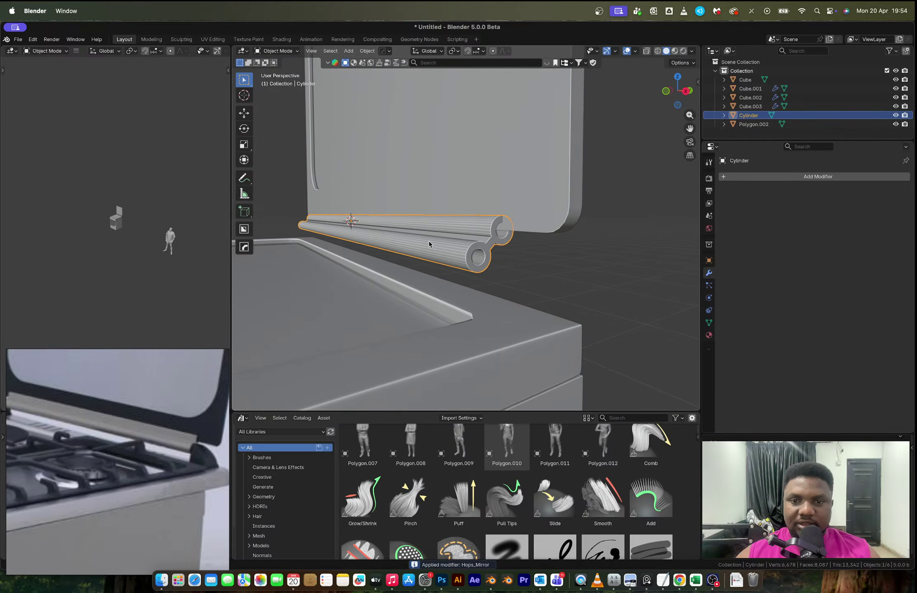
Step: Apply Shade Auto Smooth to the hinge and add a level 1 Subdivision modifier
right_click(463, 245)
click(462, 244)
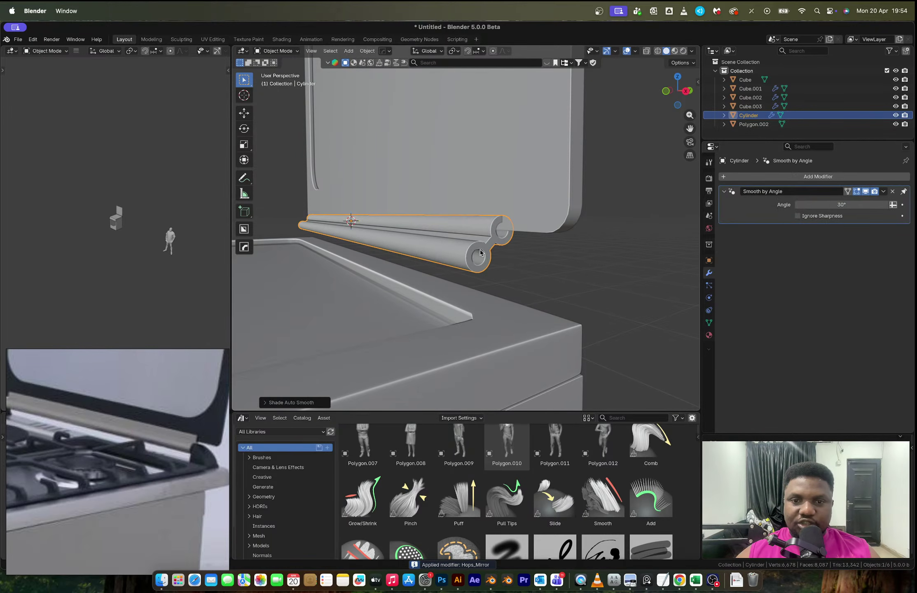
key(ctrl+1)
Step: Select the outer and inner rim edge loops at the hinge's open tube ends in Edit Mode
scroll(484, 245, up, 2)
scroll(485, 246, up, 1)
middle_drag(484, 246, 515, 243)
key(Tab)
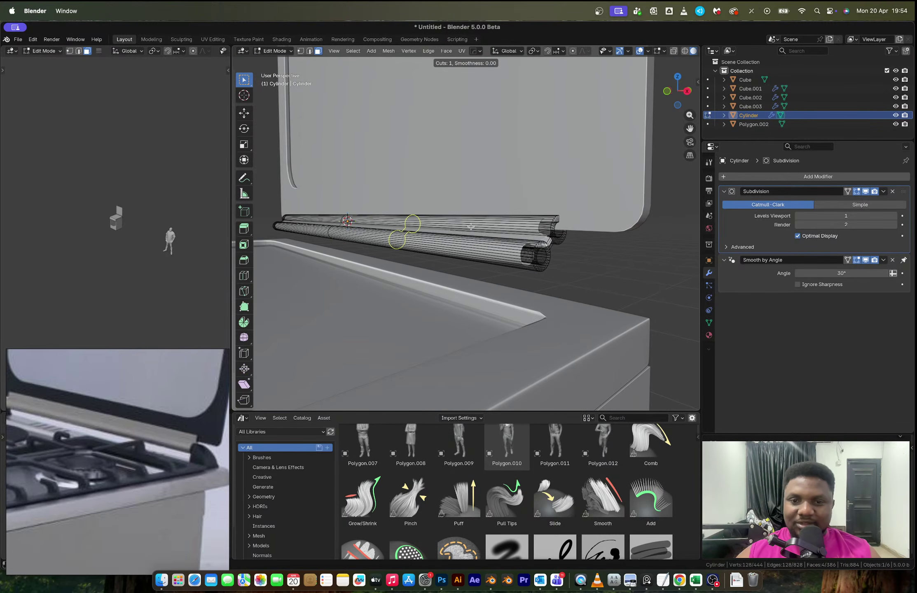
scroll(558, 258, up, 2)
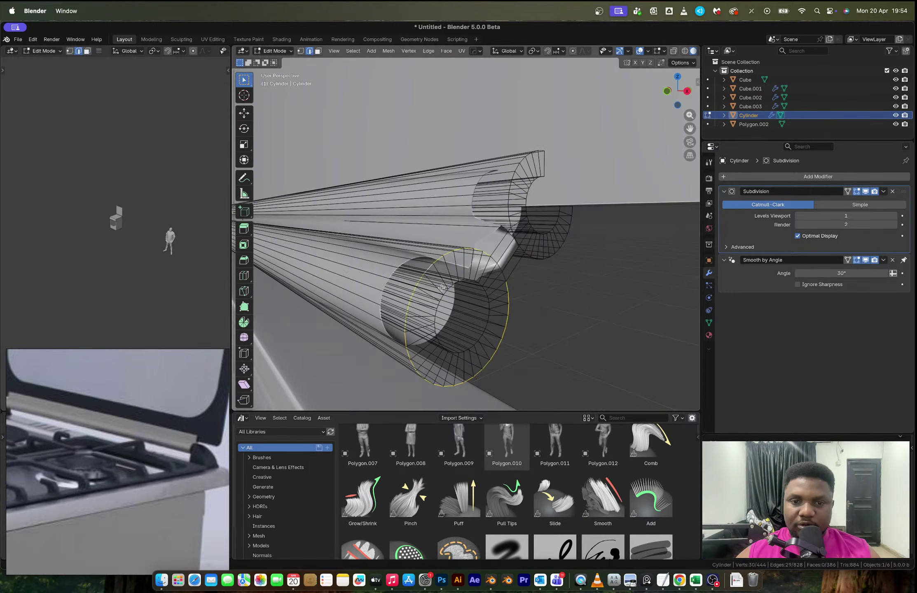
alt+shift+click(444, 292)
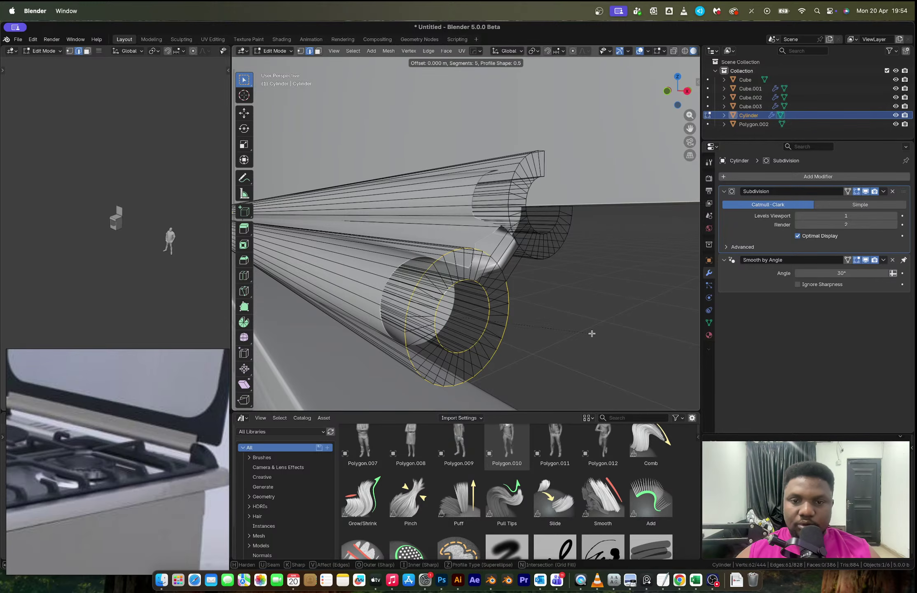
alt+shift+click(518, 194)
Step: Try to bevel the selected rim loops by about 3.4 mm with 5 segments, and undo the bevel
key(ctrl+b)
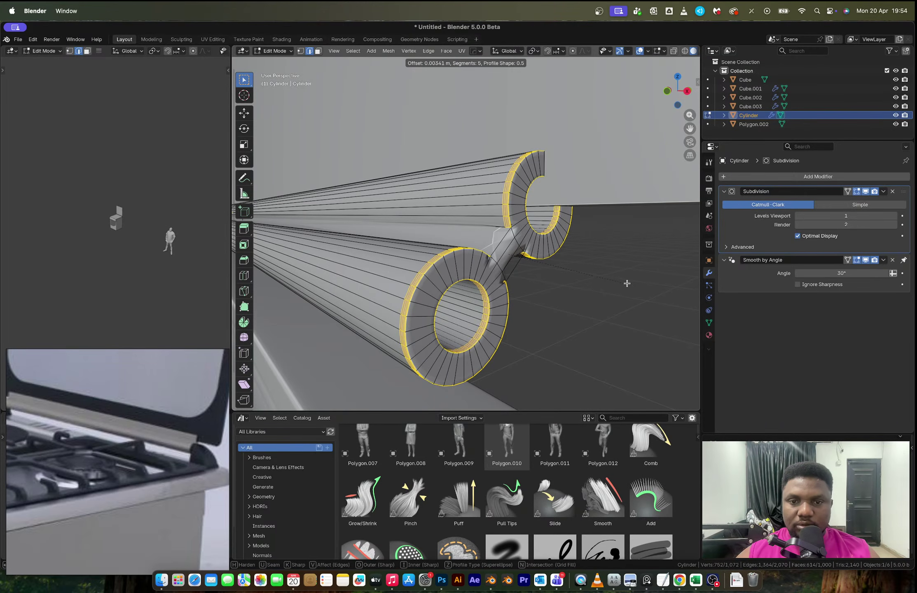
click(627, 284)
scroll(494, 263, up, 5)
scroll(494, 262, down, 5)
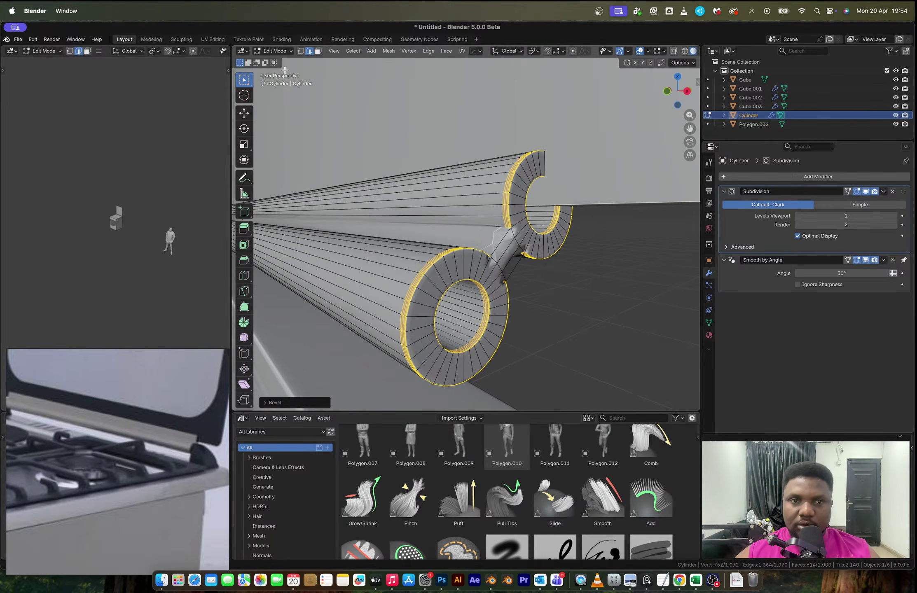
click(334, 51)
click(354, 116)
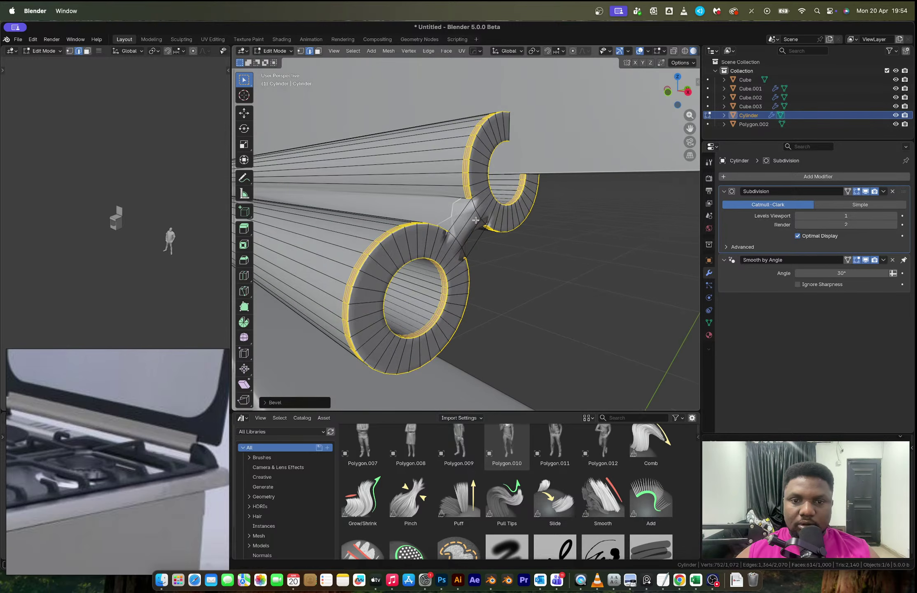
key(ctrl+z)
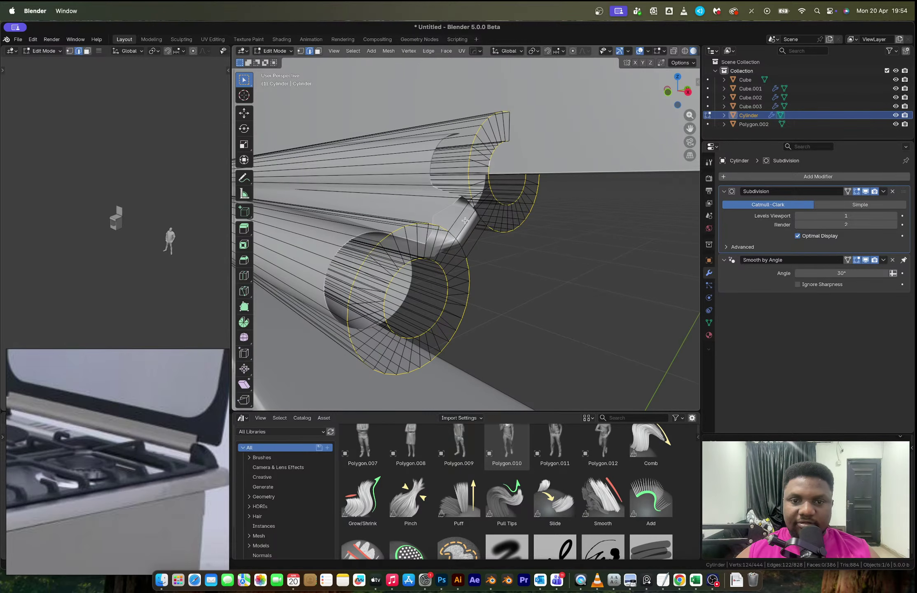
Step: Bevel the hinge's selected rim loops with 5 segments at an offset of about 0.33 mm and return to Object Mode
key(ctrl+b)
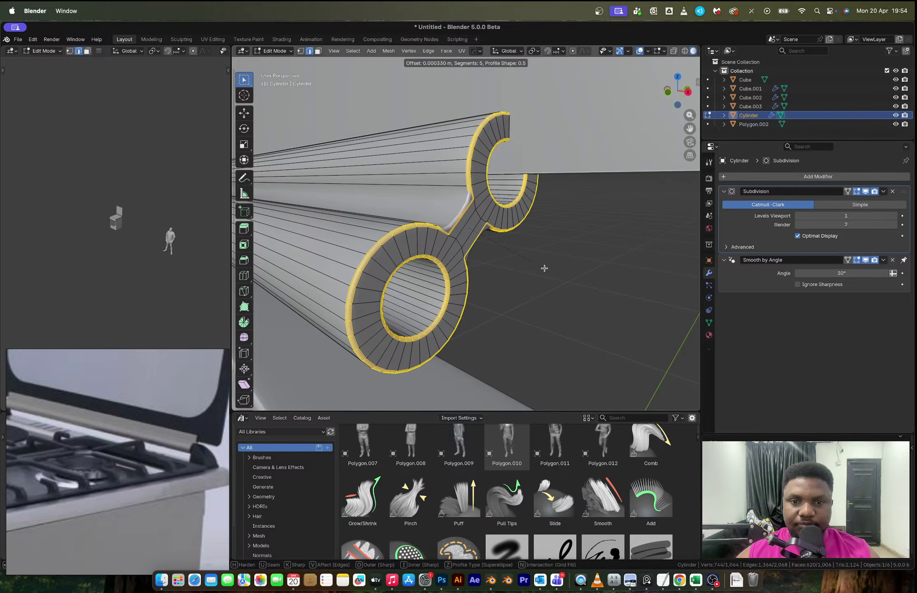
click(545, 268)
key(Tab)
middle_drag(530, 258, 501, 287)
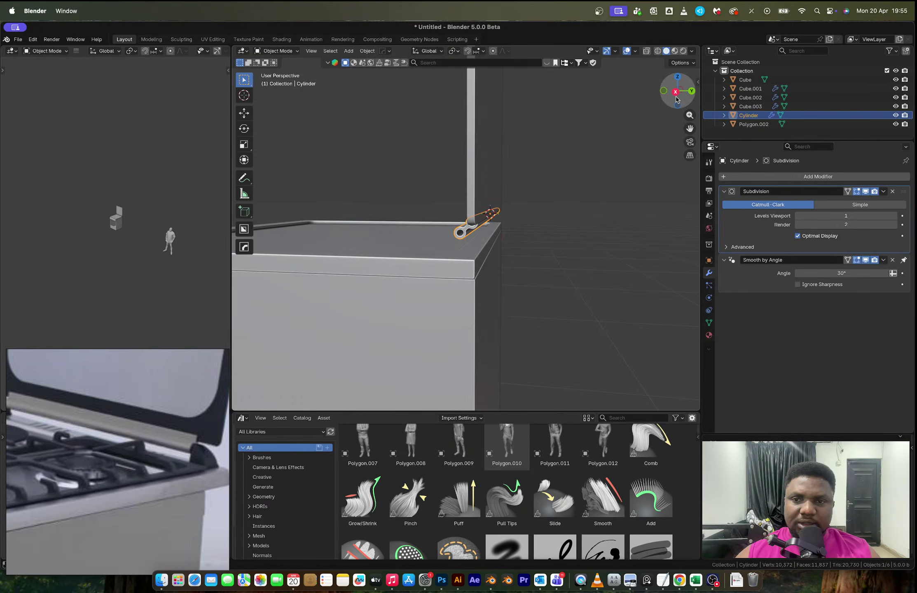
Step: Move the hinge slightly up and rearward along Y in the right view, aligning its upper tube with the lid's rear face
click(677, 92)
scroll(501, 250, up, 4)
scroll(501, 250, up, 2)
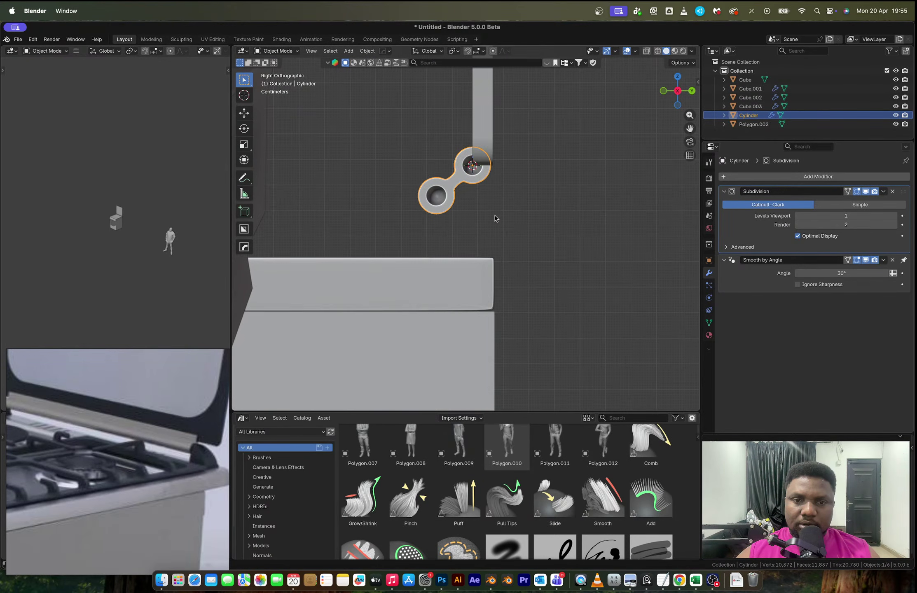
key(g)
key(y)
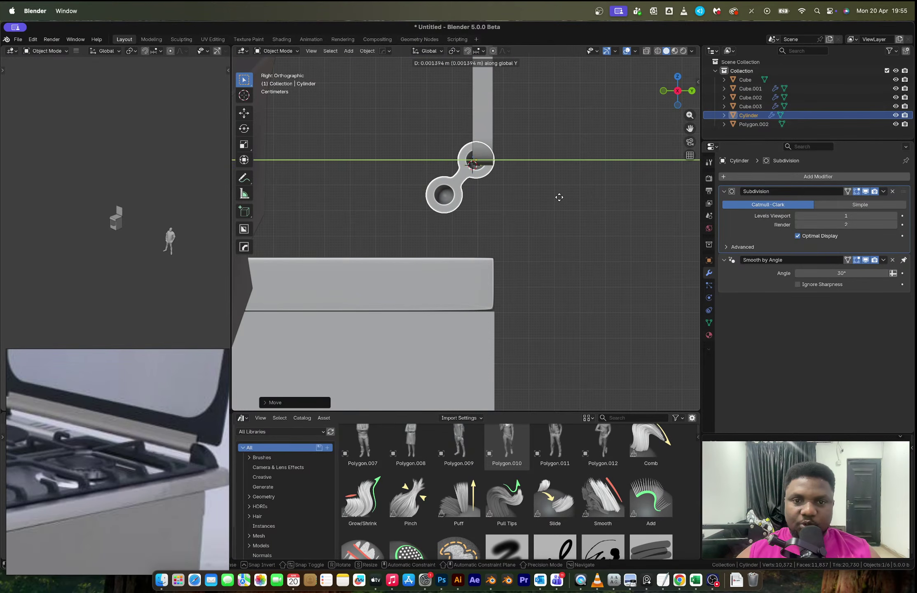
click(559, 198)
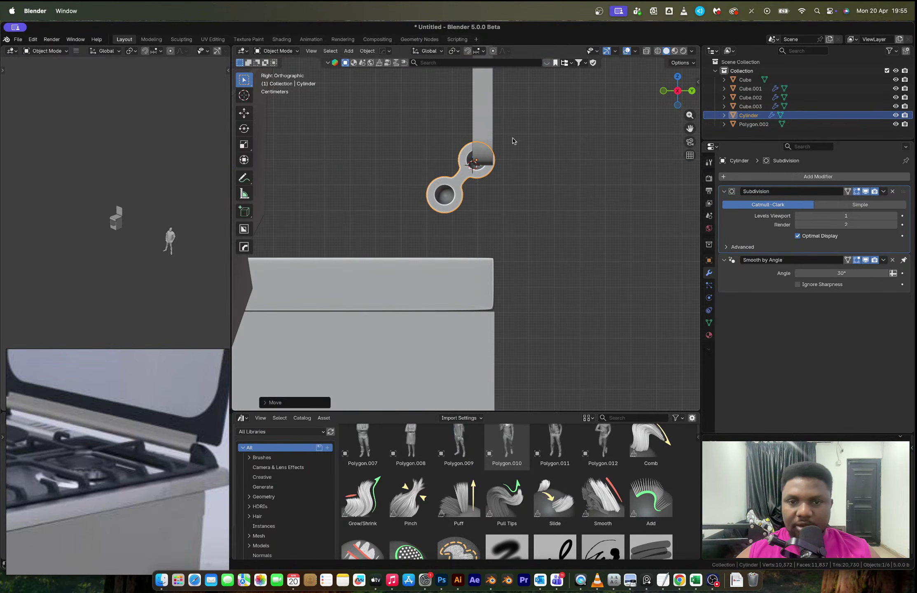
Step: Select the lid together with the hinge and move both down about 12 mm along Z and rearward about 3.3 mm along Y
shift+click(487, 126)
key(g)
key(z)
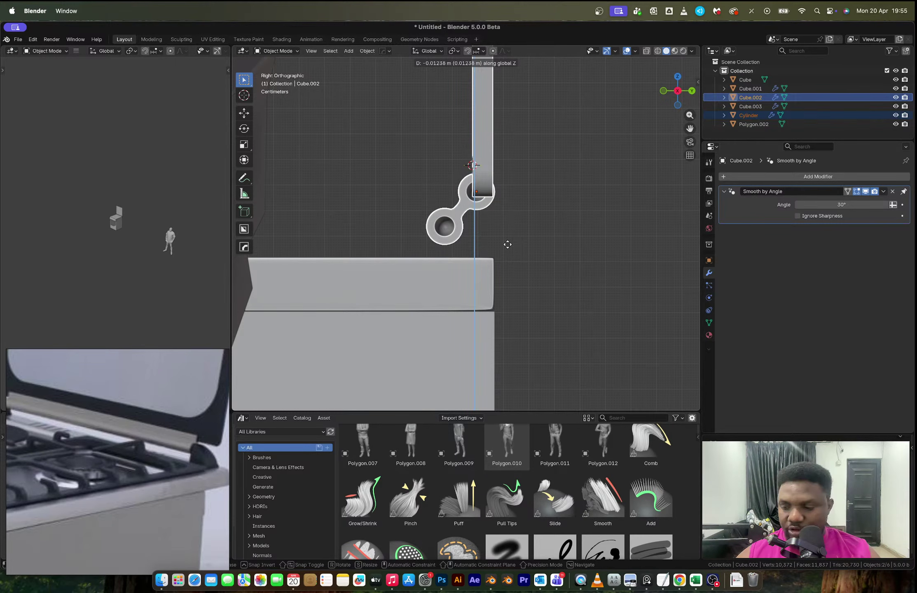
click(507, 245)
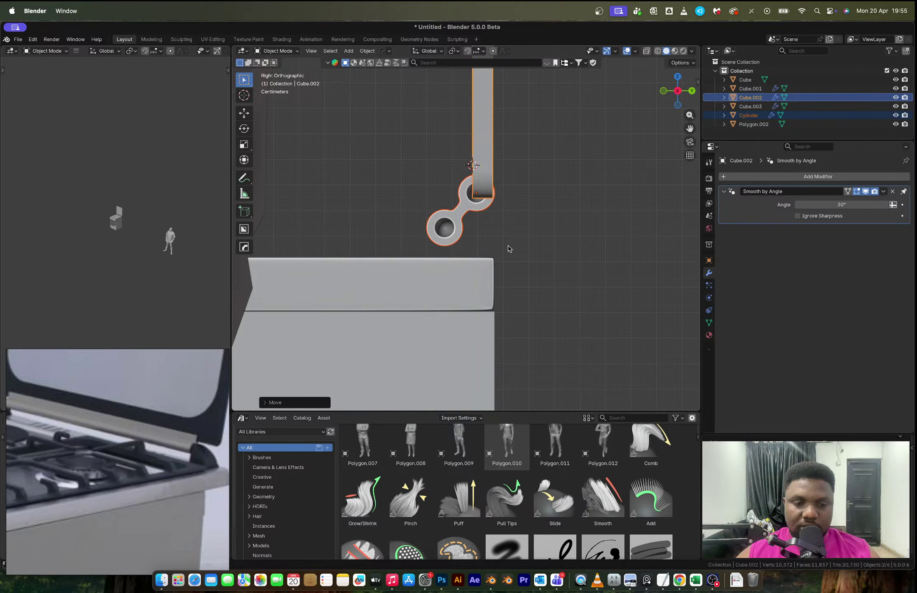
key(g)
key(x)
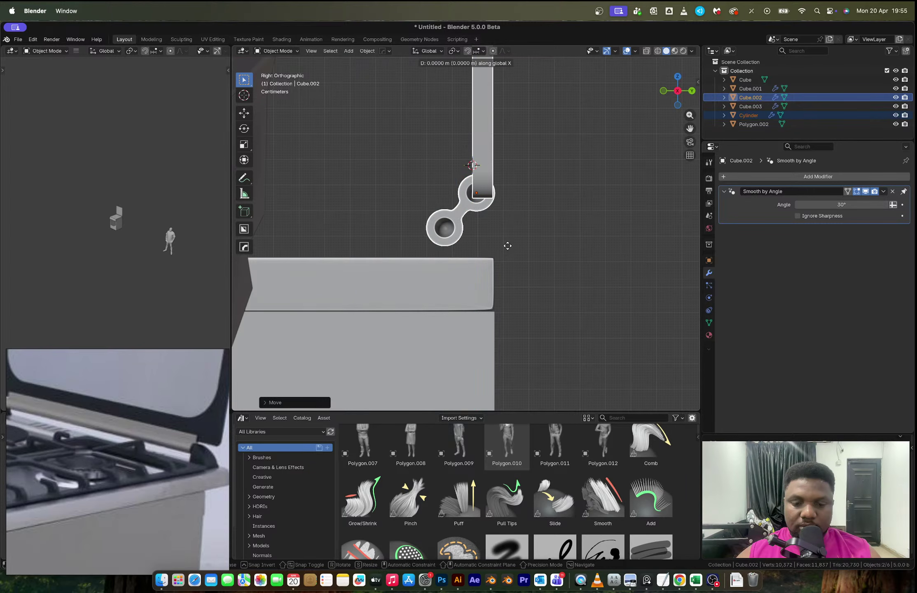
key(y)
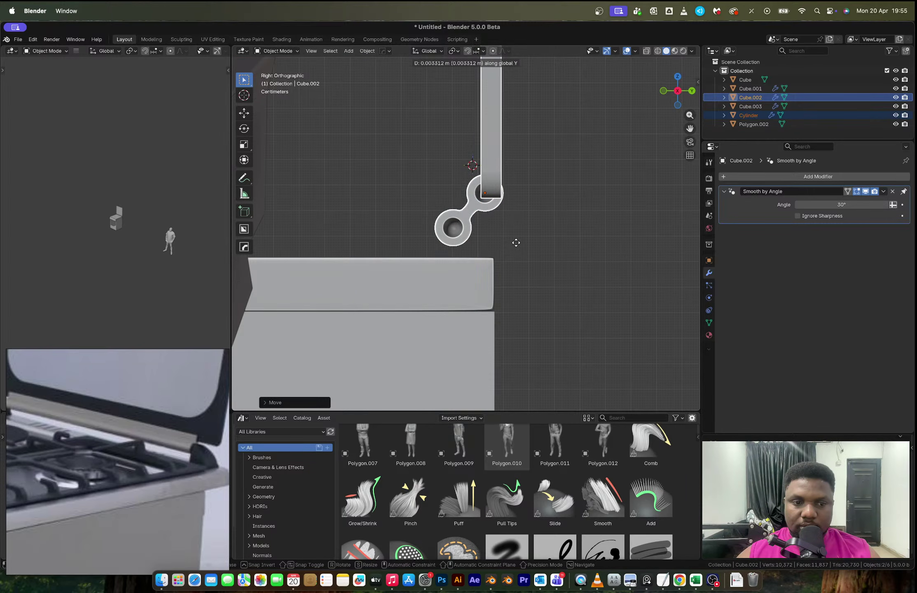
click(516, 242)
Step: Examine the cooktop's edge layout around the rear corner and hinge in Edit Mode, and return to Object Mode
middle_drag(515, 242, 511, 269)
click(468, 277)
key(Tab)
scroll(513, 296, down, 5)
scroll(461, 293, down, 2)
scroll(550, 259, up, 4)
scroll(512, 270, up, 1)
shift+middle_drag(299, 268, 413, 232)
scroll(487, 250, down, 4)
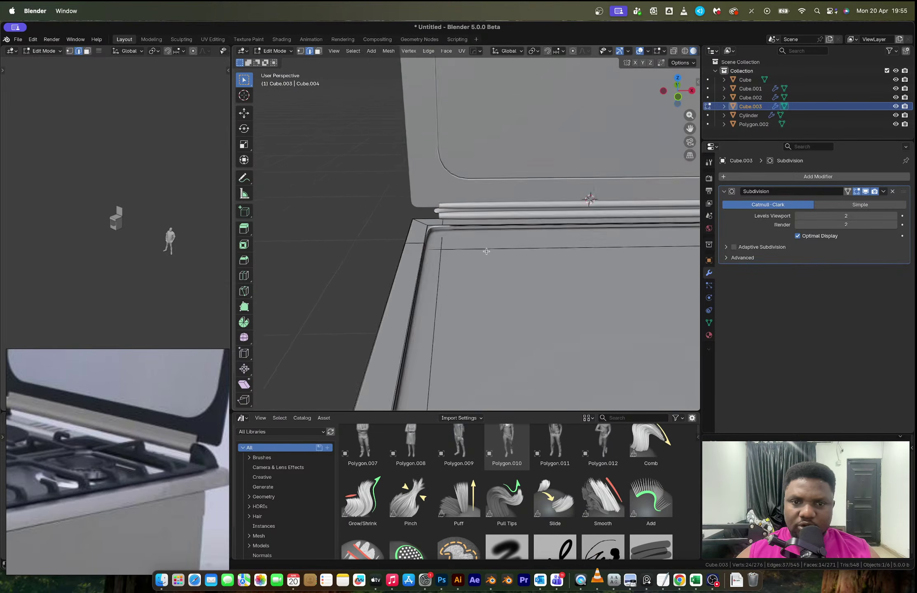
shift+middle_drag(539, 245, 428, 253)
key(Tab)
Step: Mirror the cooktop across its local X axis with a Mirror modifier and apply that modifier
key(alt+x)
scroll(428, 256, down, 5)
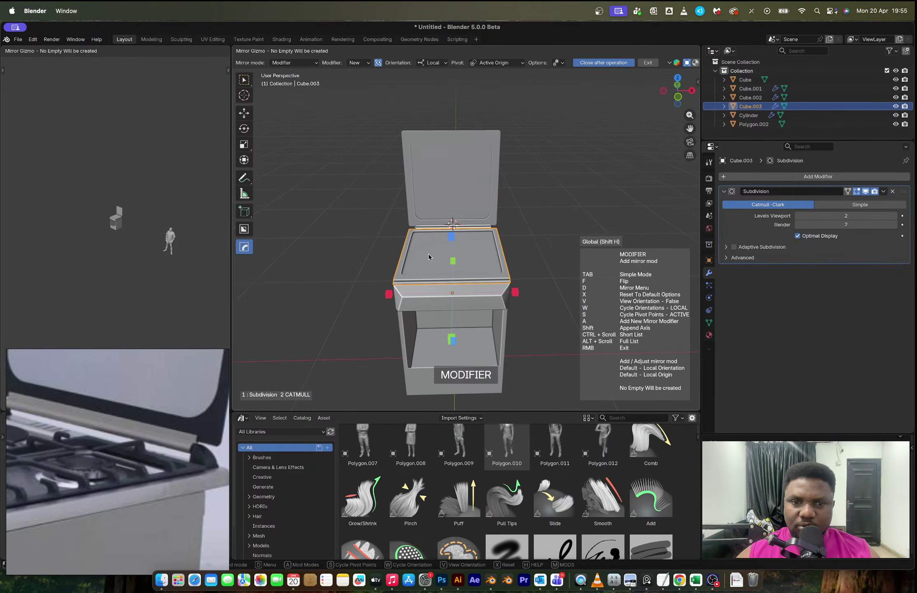
click(388, 295)
key(ctrl+a)
scroll(438, 248, up, 10)
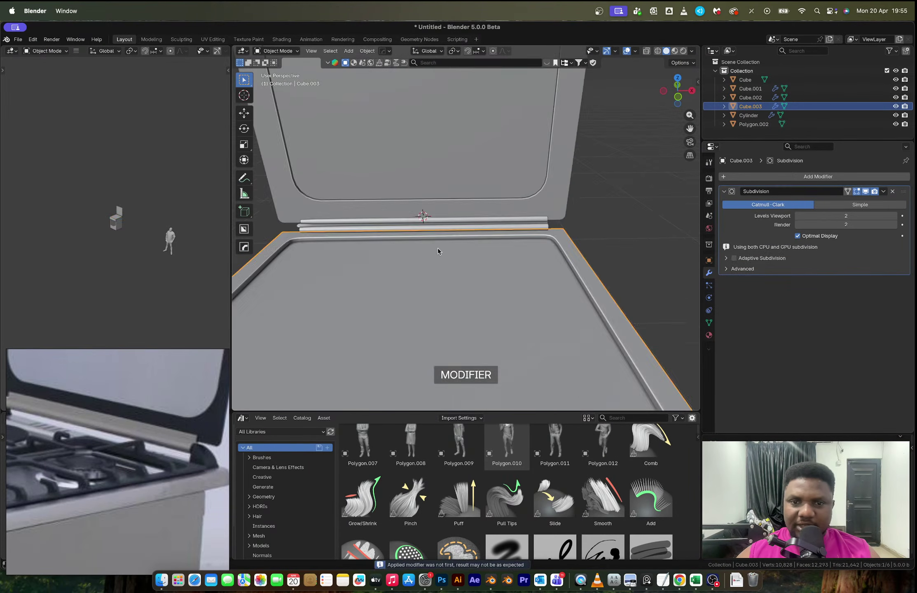
Step: Duplicate the cooktop rim's corner face beside the hinge's end and separate it into its own object
shift+middle_drag(589, 226, 485, 253)
scroll(485, 253, up, 2)
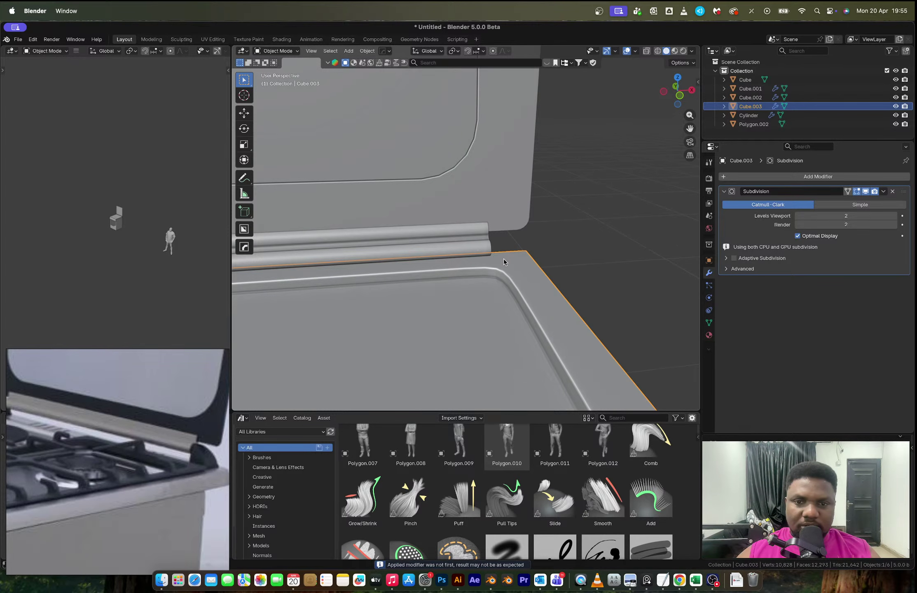
key(Tab)
click(499, 264)
key(3)
click(499, 264)
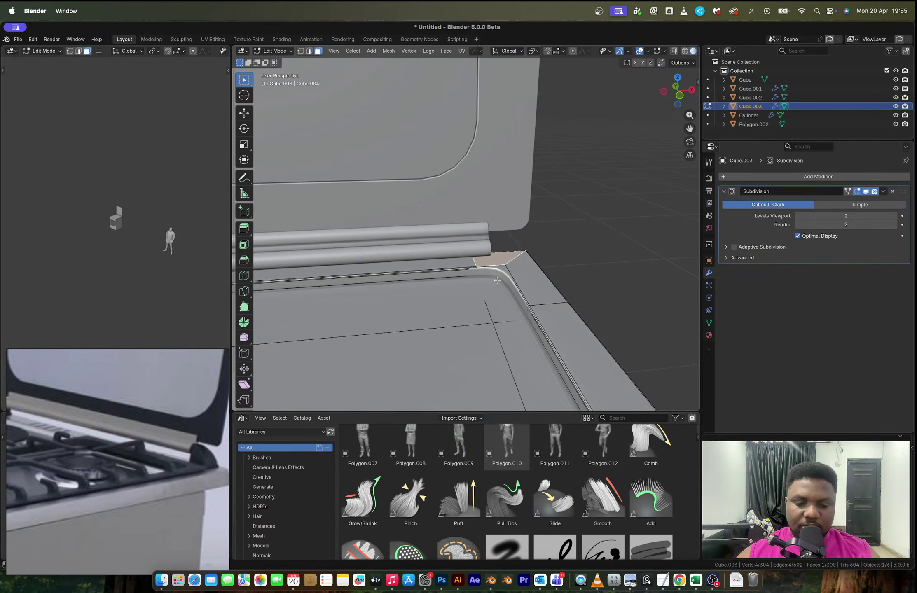
key(Tab)
click(497, 260)
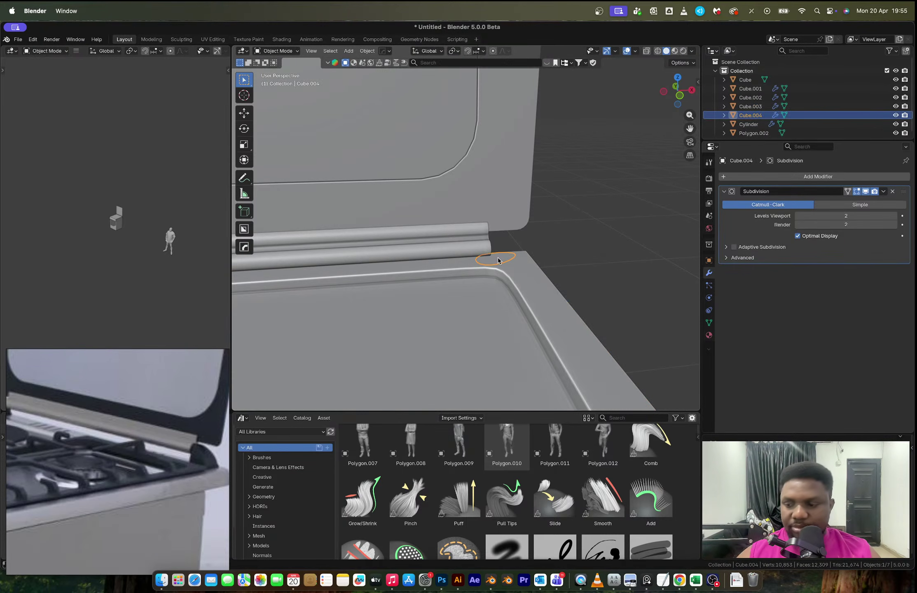
Step: Flatten the separated face's outer edge by scaling it to 0 along X, and move it along X to the cooktop's outer side
key(Tab)
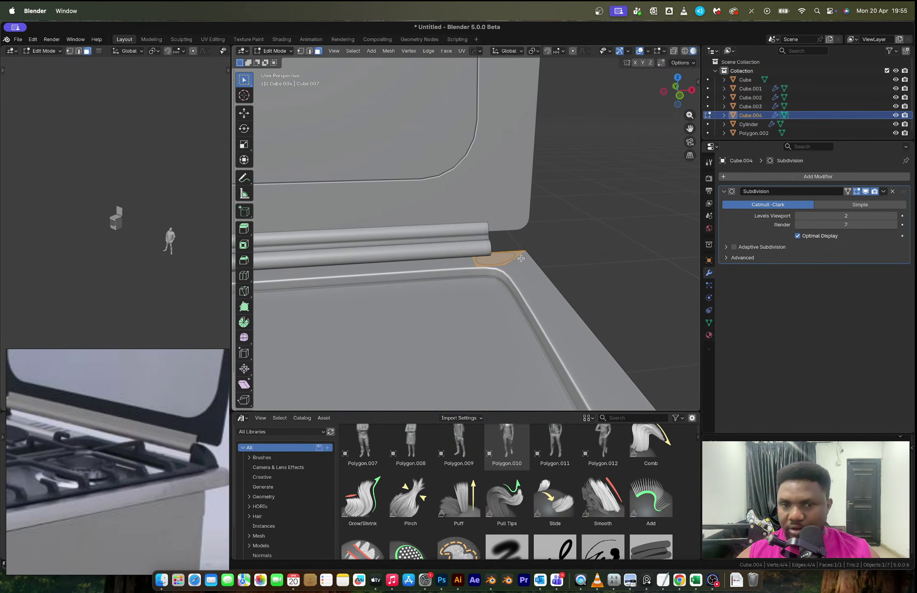
key(1)
click(506, 264)
shift+click(523, 252)
key(s)
key(x)
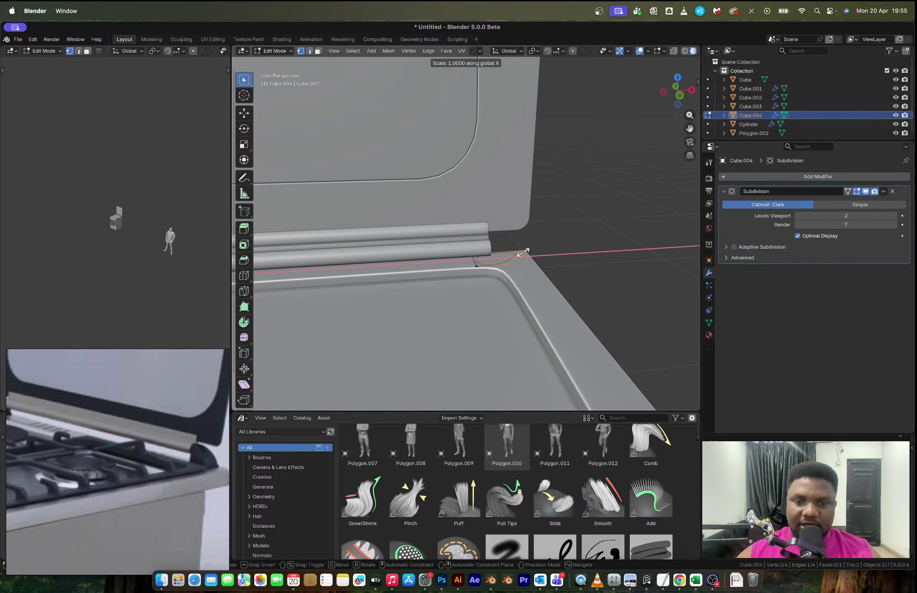
key(0)
key(Return)
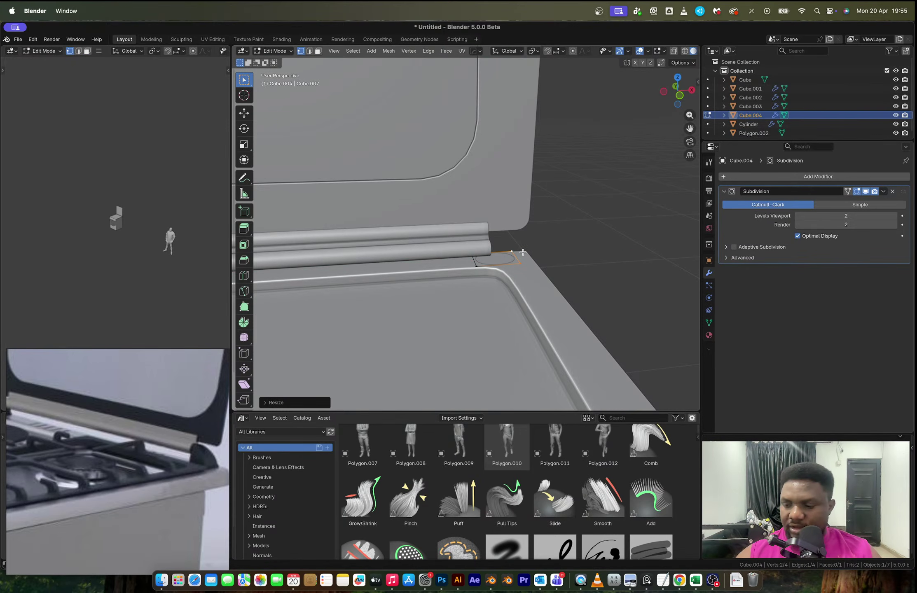
key(g)
key(x)
click(532, 252)
middle_drag(532, 251, 471, 273)
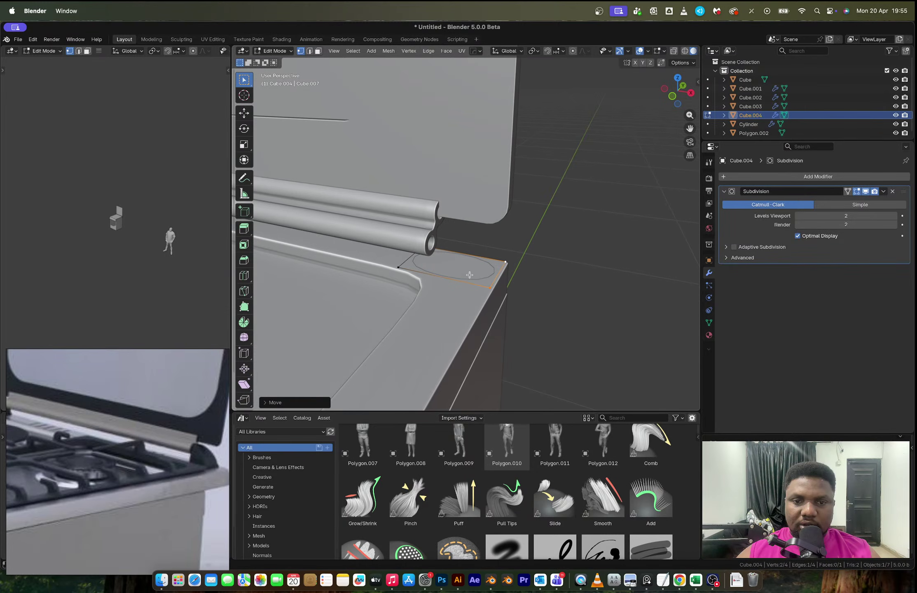
Step: Remove the Subdivision modifier from the corner face and extrude the face upward about 0.019 m
key(a)
scroll(469, 274, up, 2)
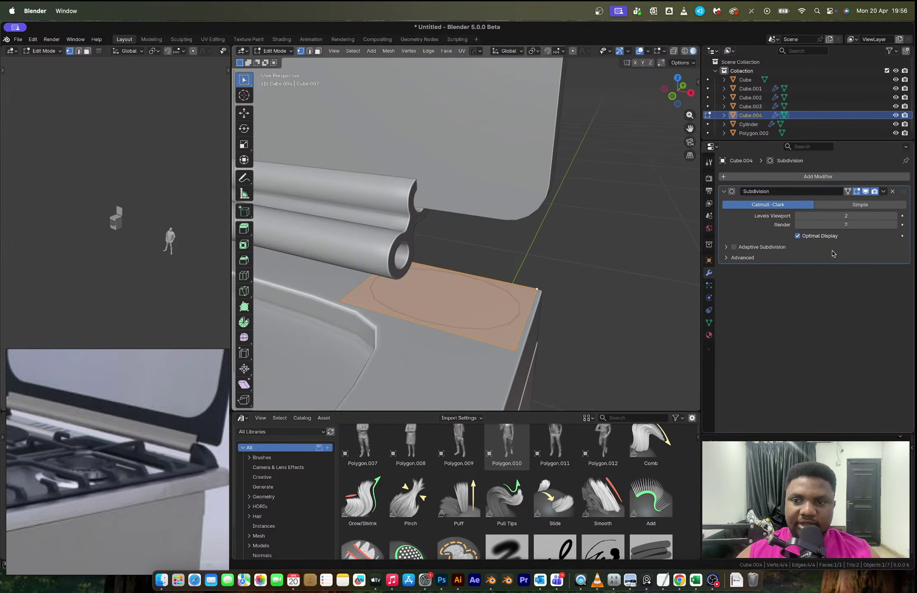
click(891, 191)
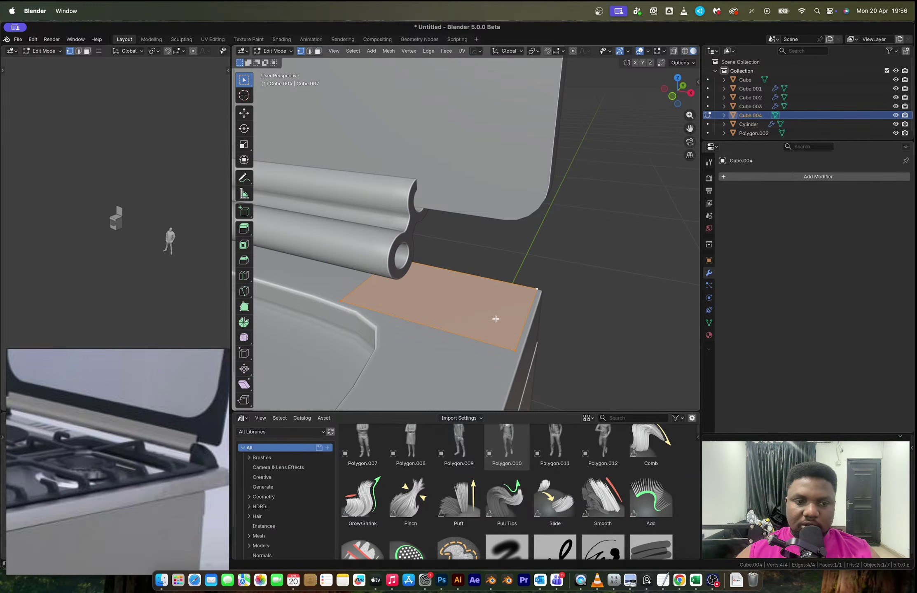
key(e)
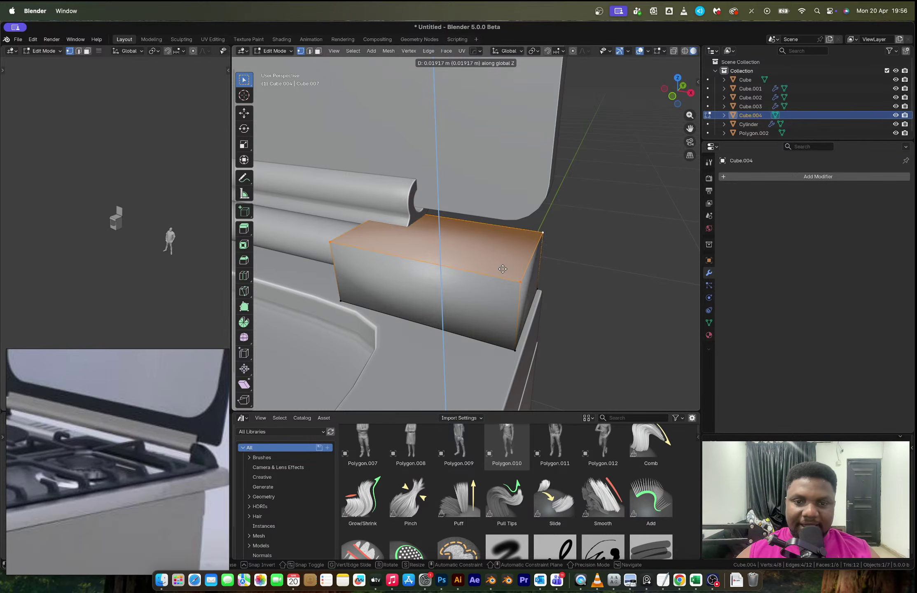
click(502, 269)
key(ctrl+r)
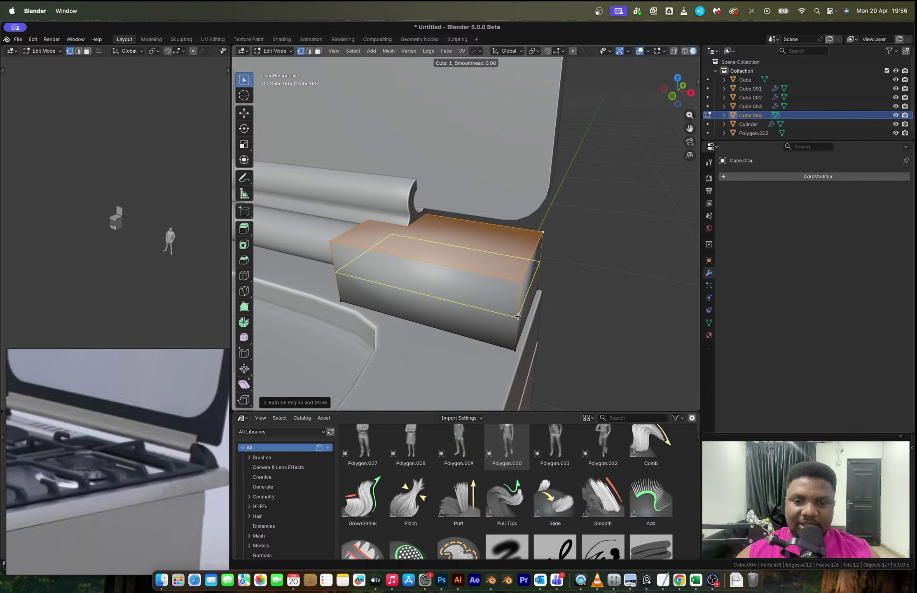
key(Escape)
Step: Scale the whole block to about 0.88 in X and Y, keeping its height
key(a)
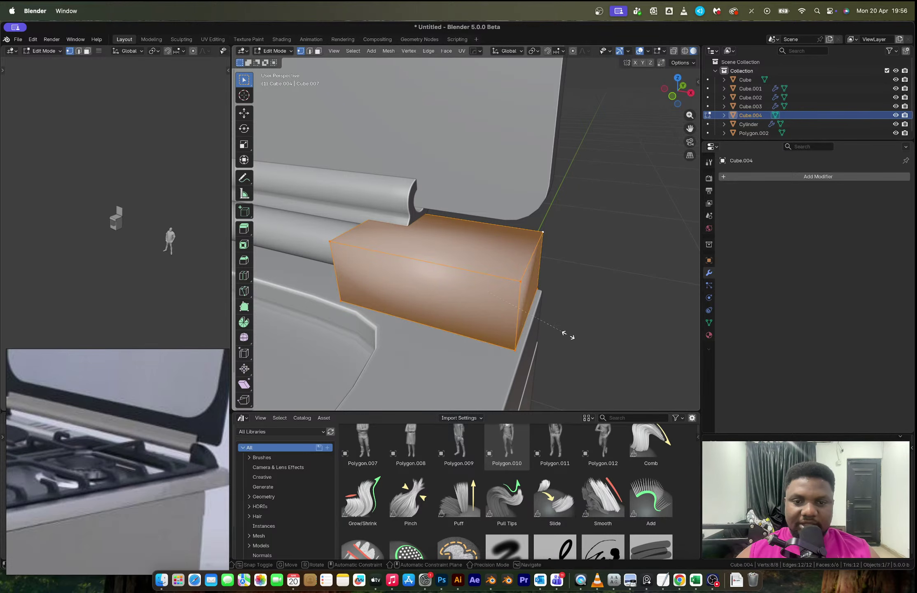
key(s)
key(shift+z)
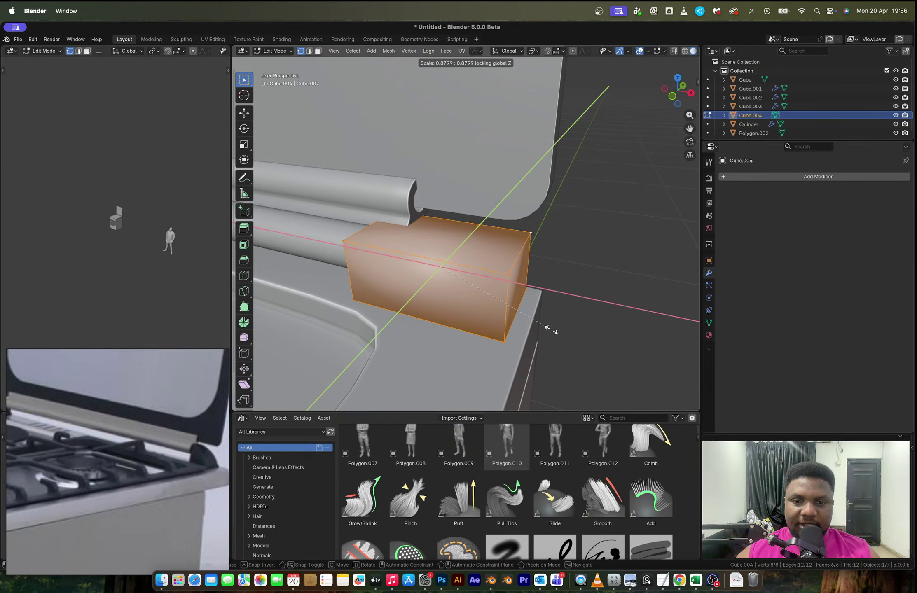
click(551, 329)
Step: Add a horizontal loop cut near the block's base and extrude the band below it outward along its normals about 0.003 m
key(ctrl+r)
click(501, 305)
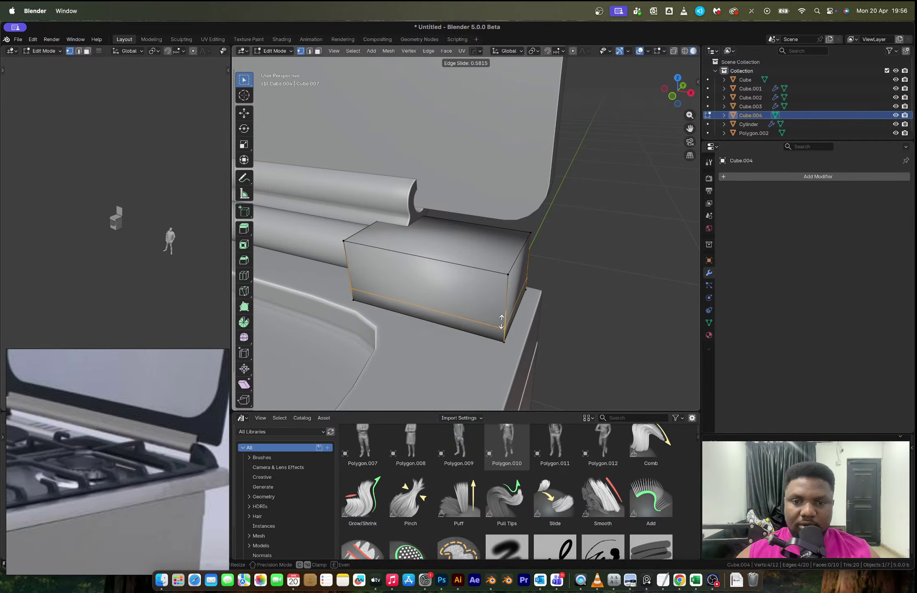
click(501, 324)
key(3)
alt+click(503, 334)
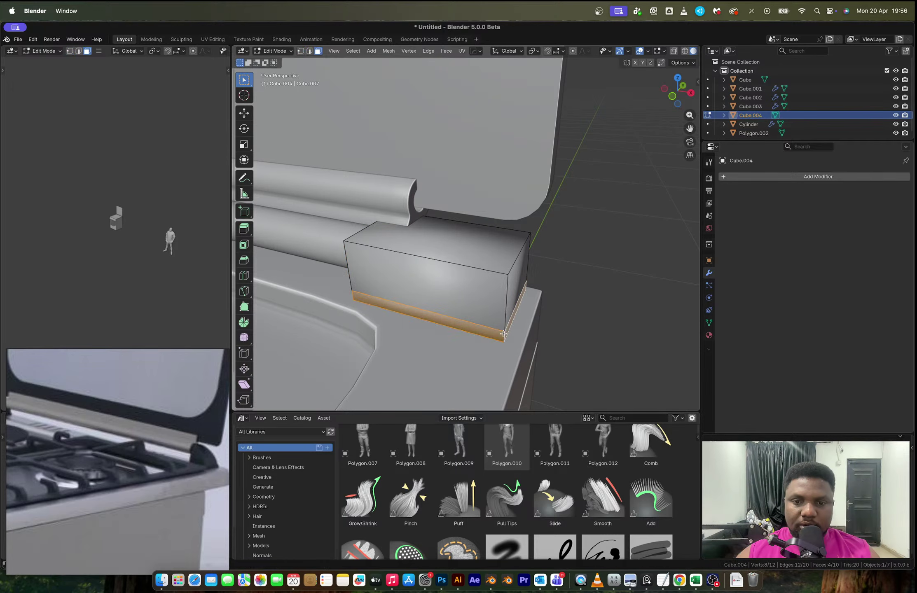
key(alt+e)
click(510, 357)
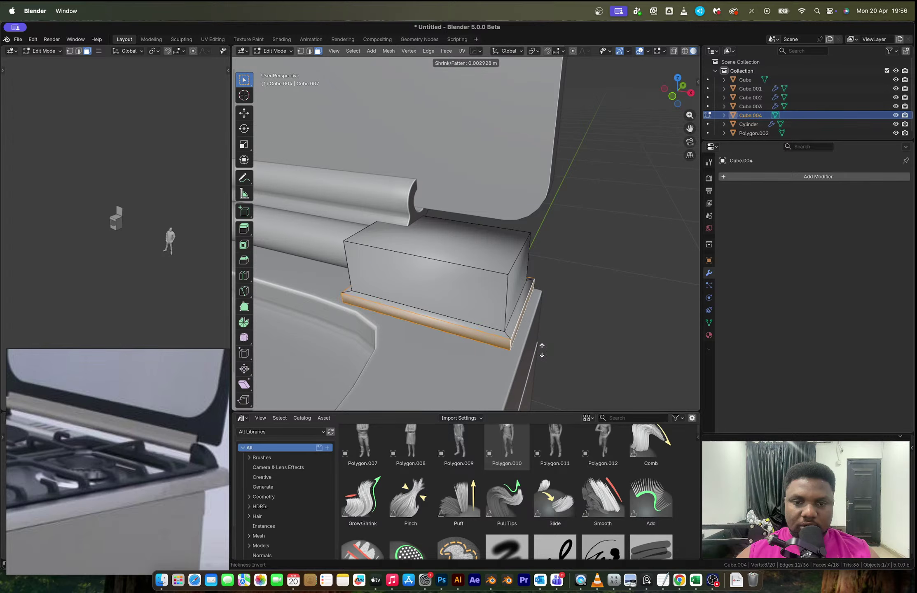
click(542, 350)
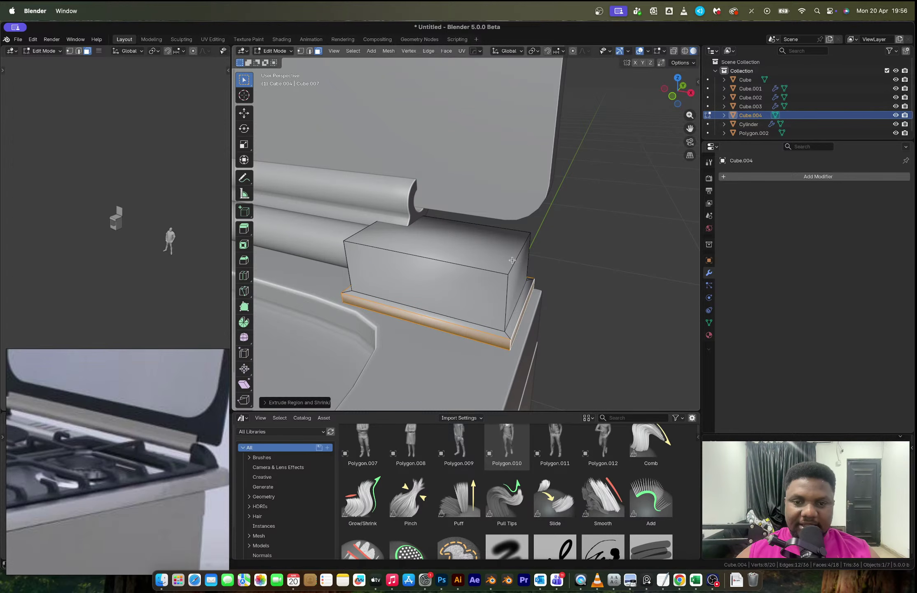
Step: Try to bevel the block's top face with 5 segments
click(510, 259)
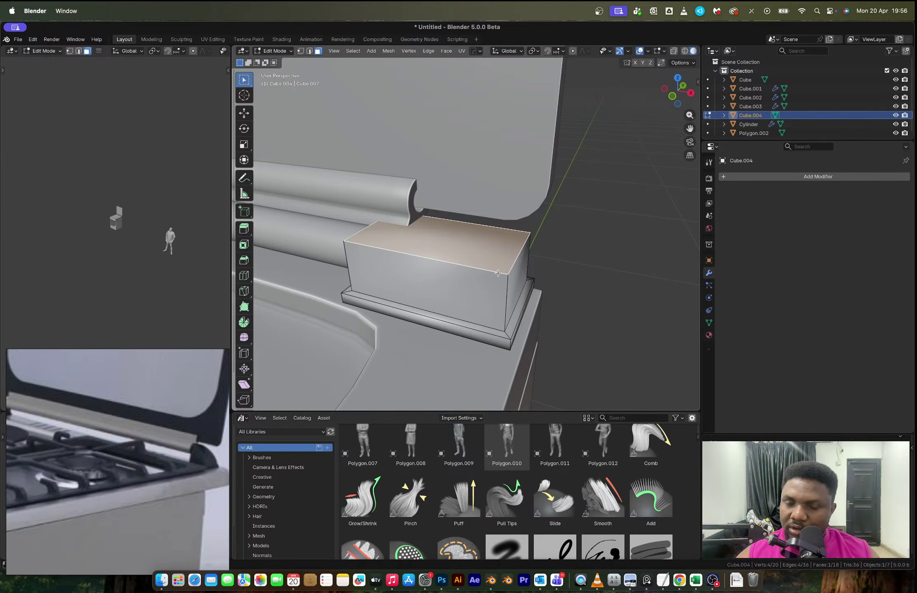
key(ctrl+b)
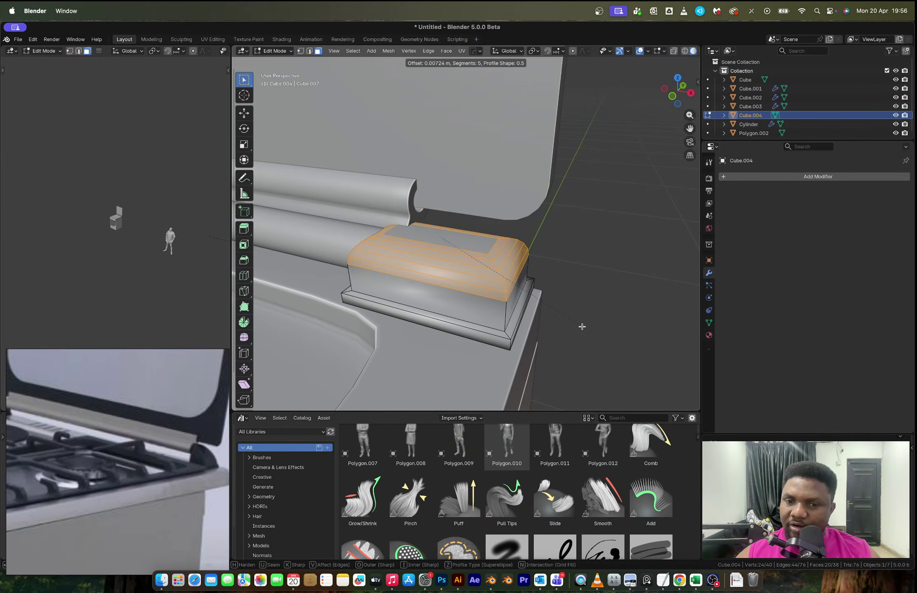
click(581, 327)
key(super+z)
Step: Bevel the block's outer top edge about 0.015 m with 5 segments
key(2)
click(516, 267)
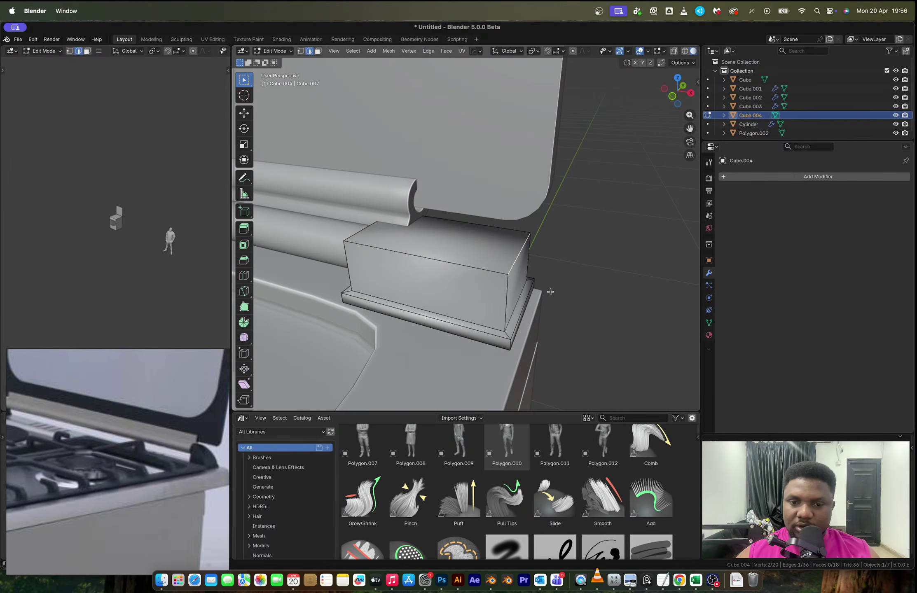
key(ctrl+b)
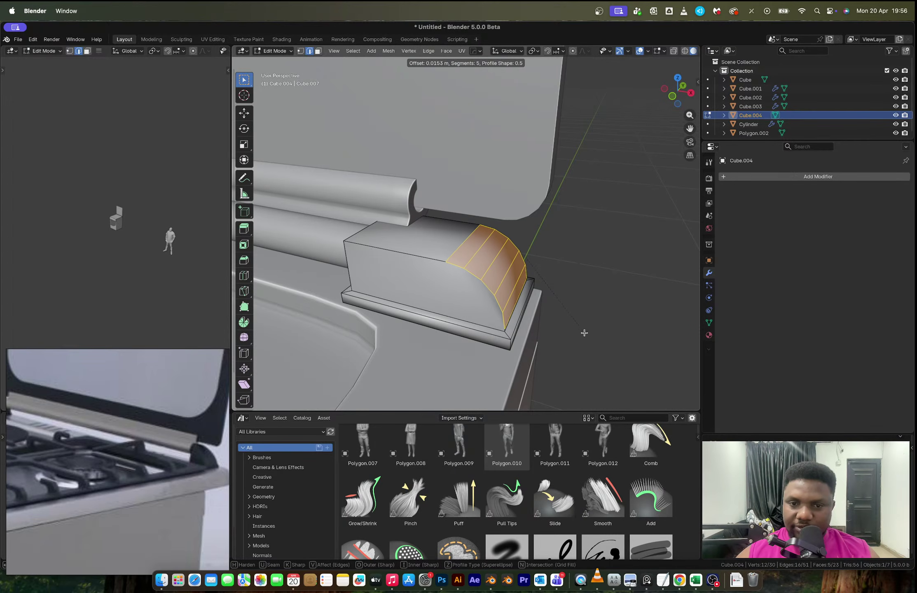
click(584, 333)
Step: Bevel the edge loops outlining both curved side faces of the block about 0.0056 m with 5 segments
alt+click(446, 262)
middle_drag(511, 257, 446, 263)
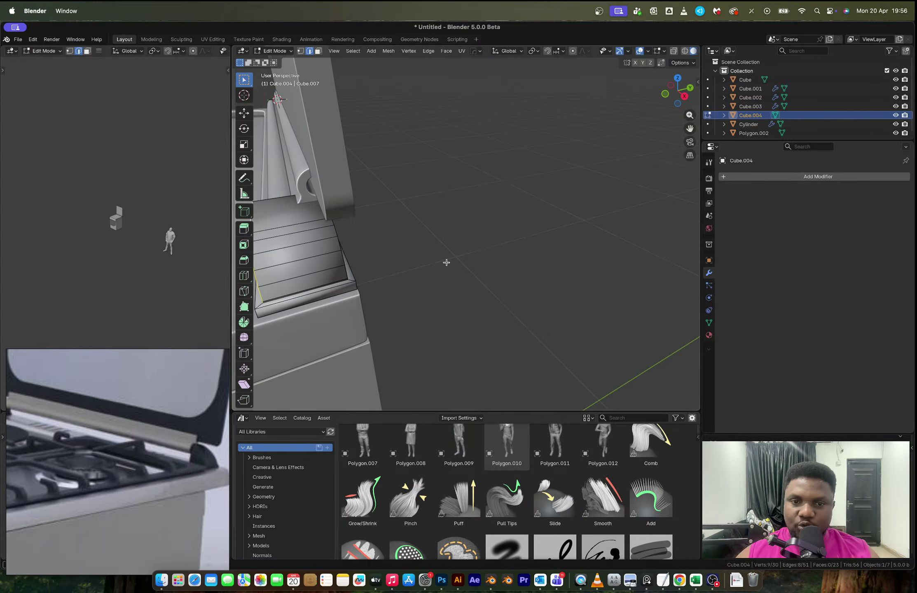
alt+shift+click(339, 235)
mouse_move(376, 252)
middle_down()
mouse_move(359, 253)
mouse_move(367, 253)
middle_up()
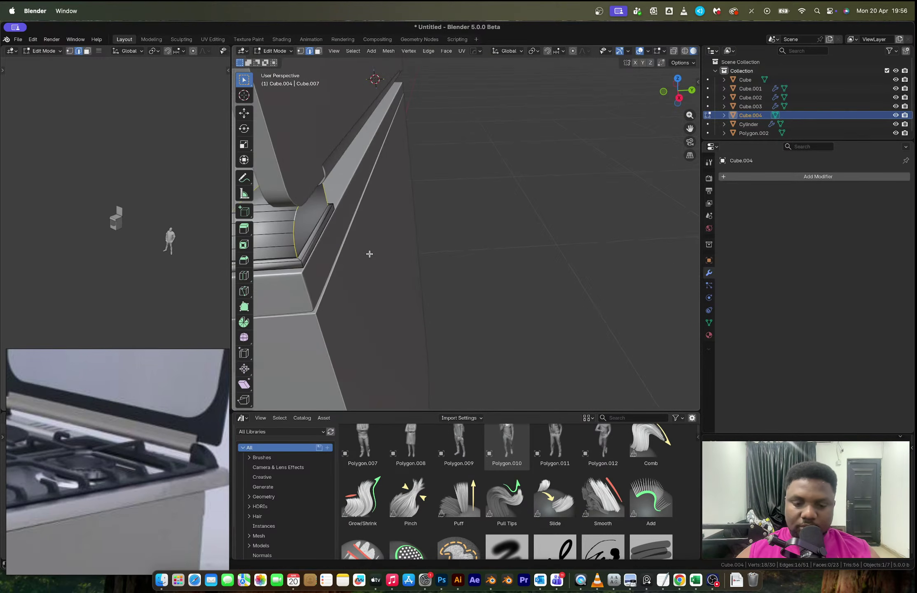
key(ctrl+b)
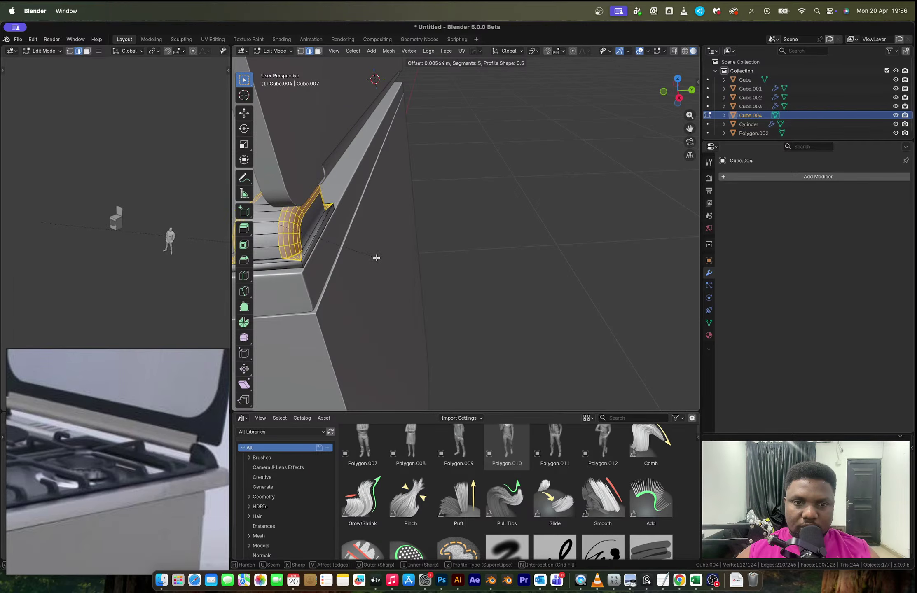
click(376, 258)
Step: Try Shade Auto Smooth on the beveled block
key(Tab)
middle_drag(376, 257, 399, 267)
scroll(389, 231, up, 5)
key(Tab)
scroll(404, 272, up, 3)
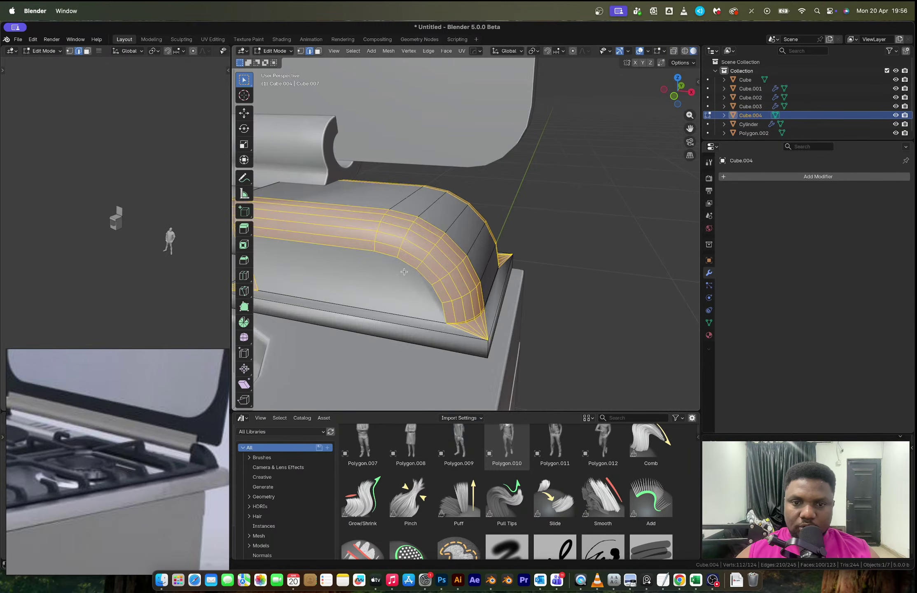
key(Tab)
right_click(405, 270)
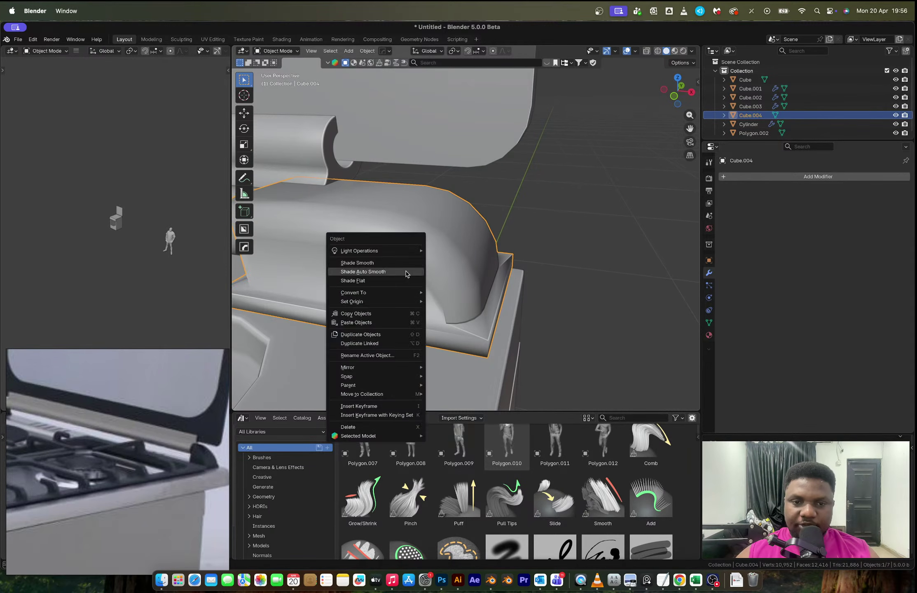
click(411, 273)
middle_drag(411, 273, 477, 264)
scroll(404, 272, down, 3)
scroll(447, 258, up, 2)
scroll(448, 262, up, 2)
key(ctrl+z)
key(Tab)
key(Tab)
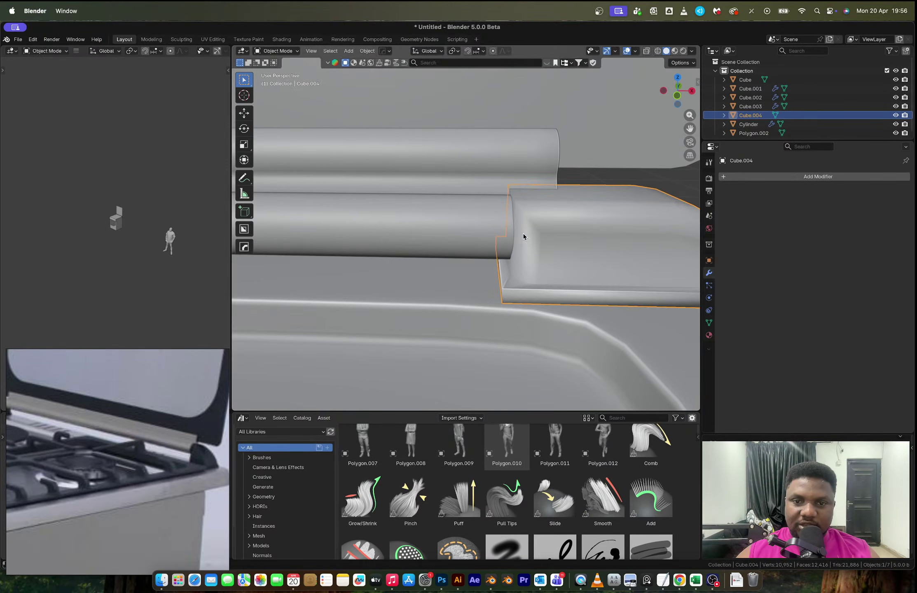
Step: Add a level 2 Subdivision modifier to the block and undo the bevel on its side edges
key(ctrl+2)
key(Tab)
key(ctrl+z)
Step: Isolate the block in local view
mouse_move(541, 228)
middle_down()
mouse_move(531, 237)
mouse_move(532, 226)
middle_up()
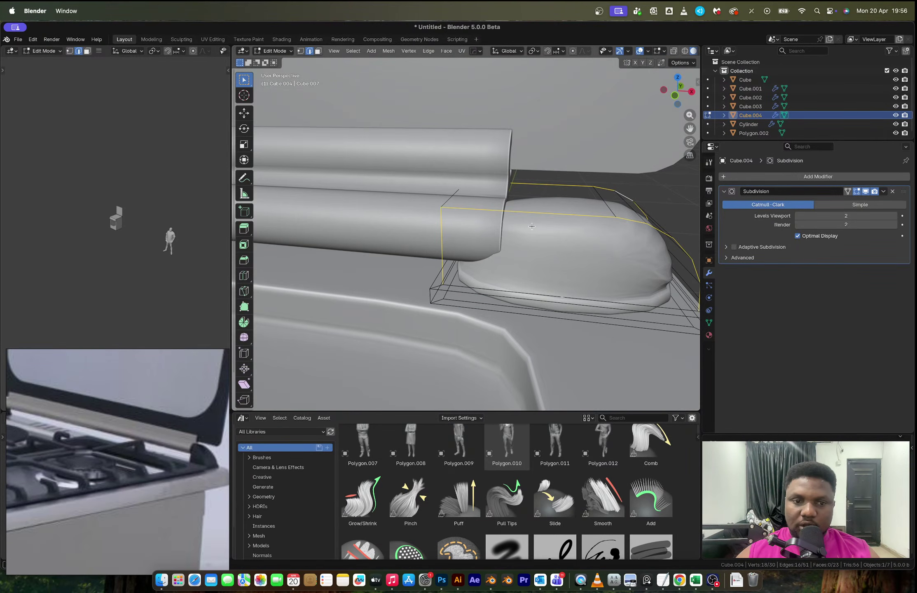
middle_drag(469, 242, 551, 255)
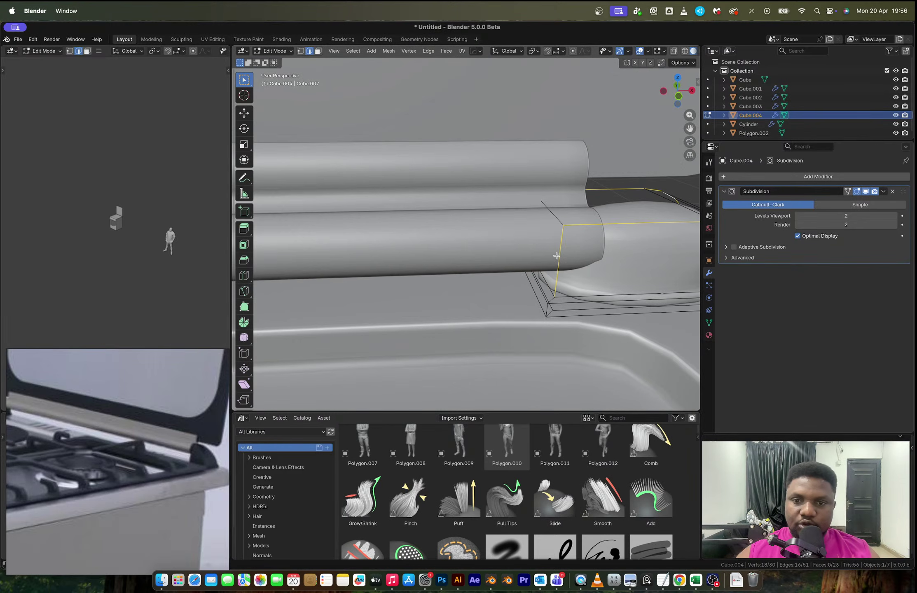
key(KP_Divide)
middle_drag(388, 190, 455, 196)
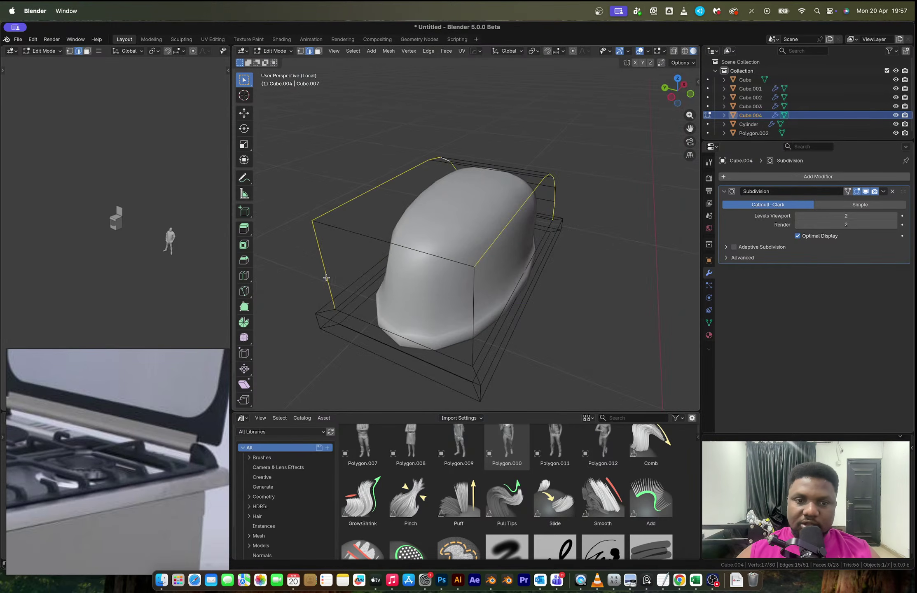
middle_drag(451, 249, 542, 266)
Step: Try beveling the block's curved upper side edges, without the vertical end edges, about 0.005 m with 5 segments
key(ctrl+b)
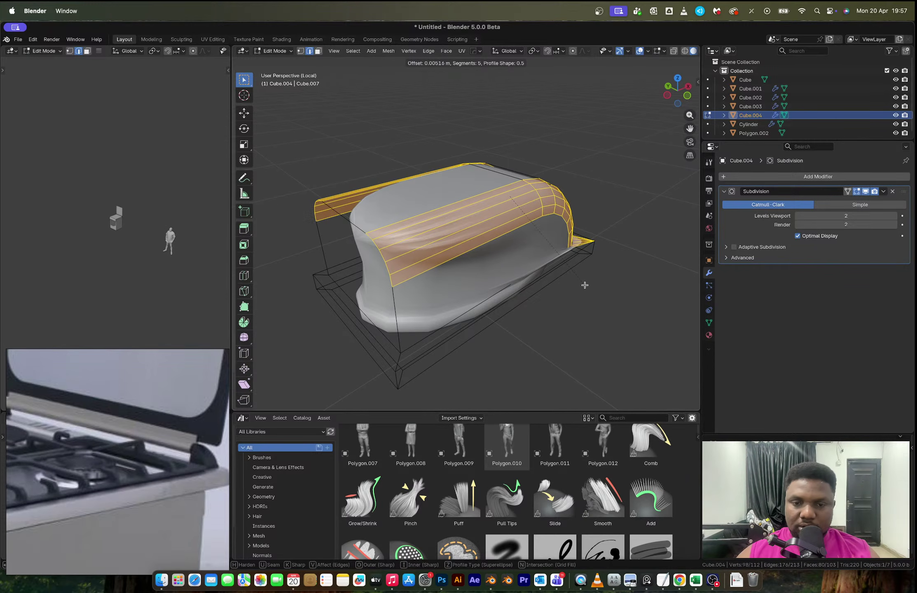
click(584, 285)
middle_drag(568, 284, 493, 256)
key(ctrl+r)
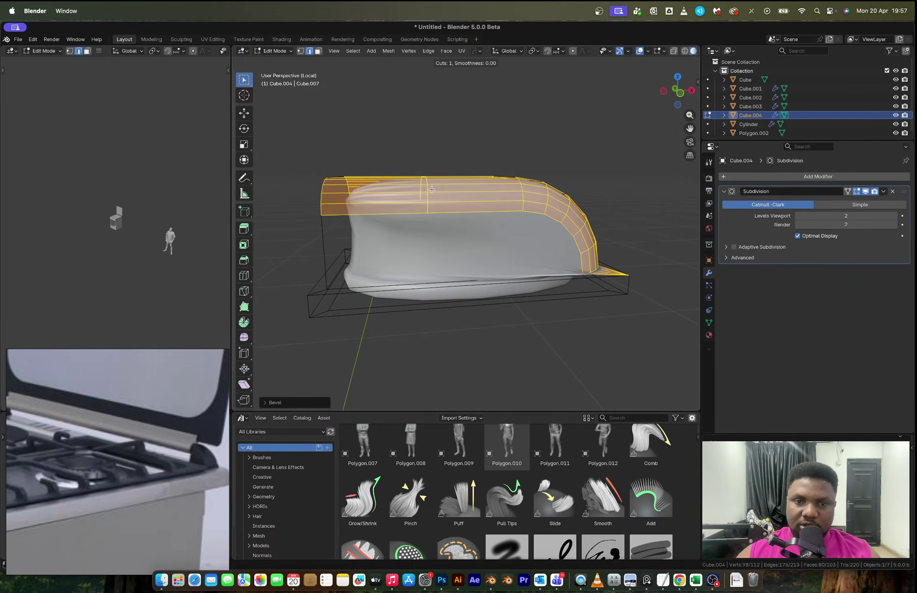
key(Escape)
middle_drag(431, 189, 557, 298)
key(super+z)
Step: Add a vertical loop cut across the base flange below the start of the curve, and disable the Subdivision modifier's viewport display
key(ctrl+r)
click(552, 284)
click(557, 284)
key(1)
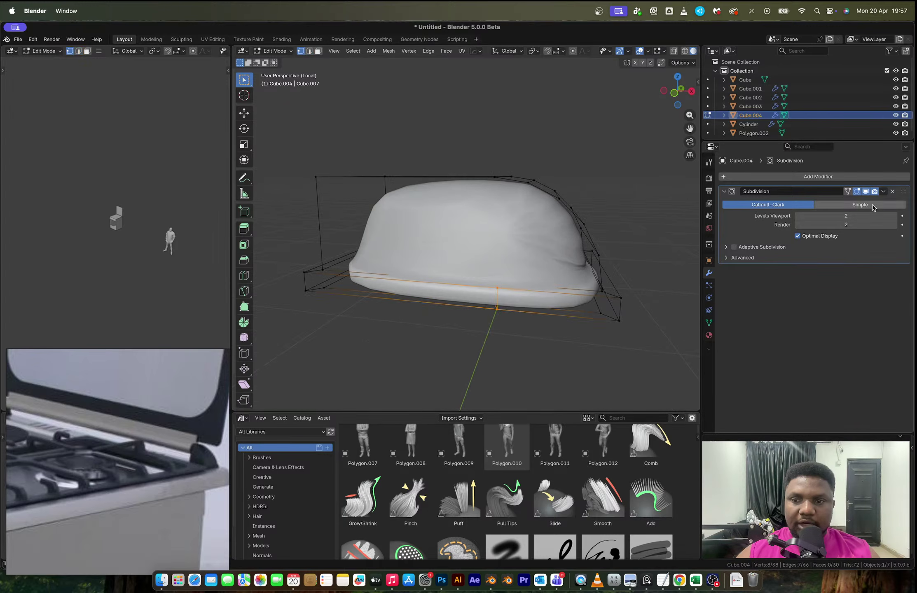
click(857, 191)
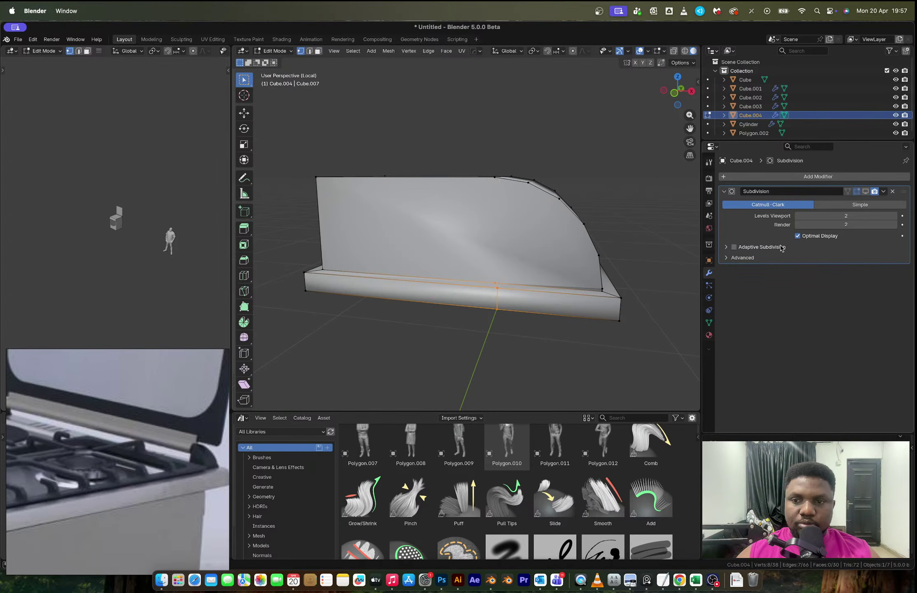
Step: Connect the flange loop cut to the start of the curve with a vertical edge on both side faces, and set Subdivision to level 1
middle_drag(511, 271, 510, 282)
click(493, 291)
shift+click(494, 191)
key(ctrl+1)
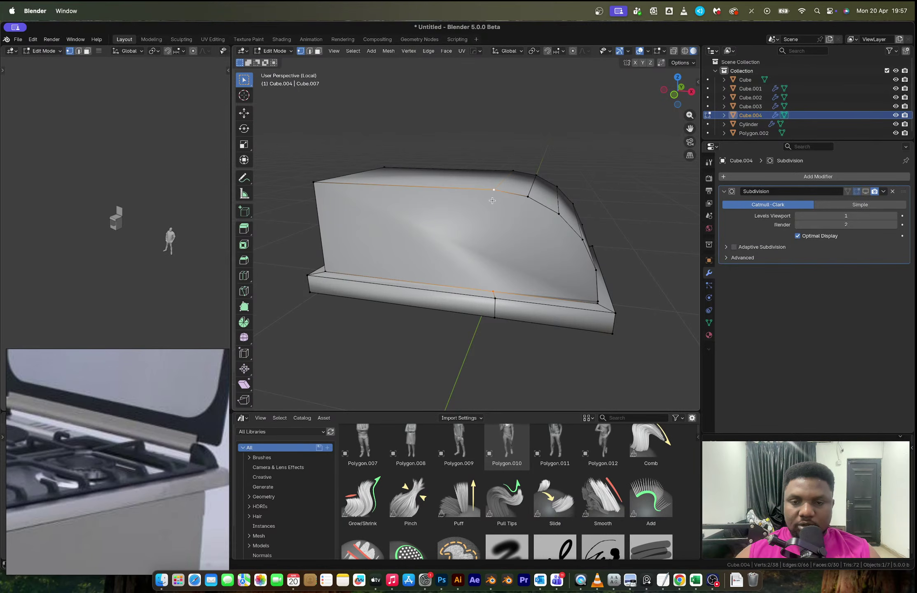
key(j)
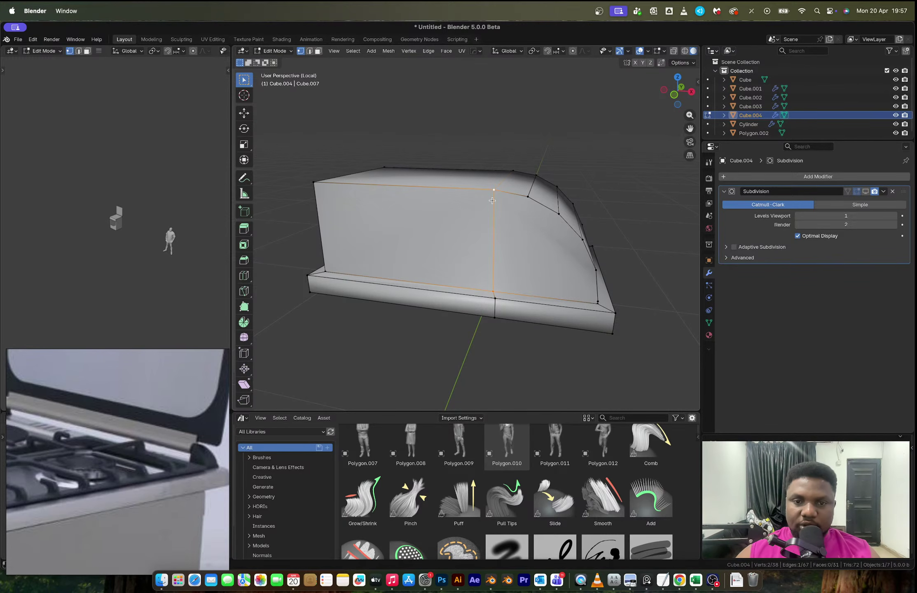
mouse_move(492, 201)
middle_down()
mouse_move(373, 217)
mouse_move(486, 208)
middle_up()
key(ctrl+r)
key(Escape)
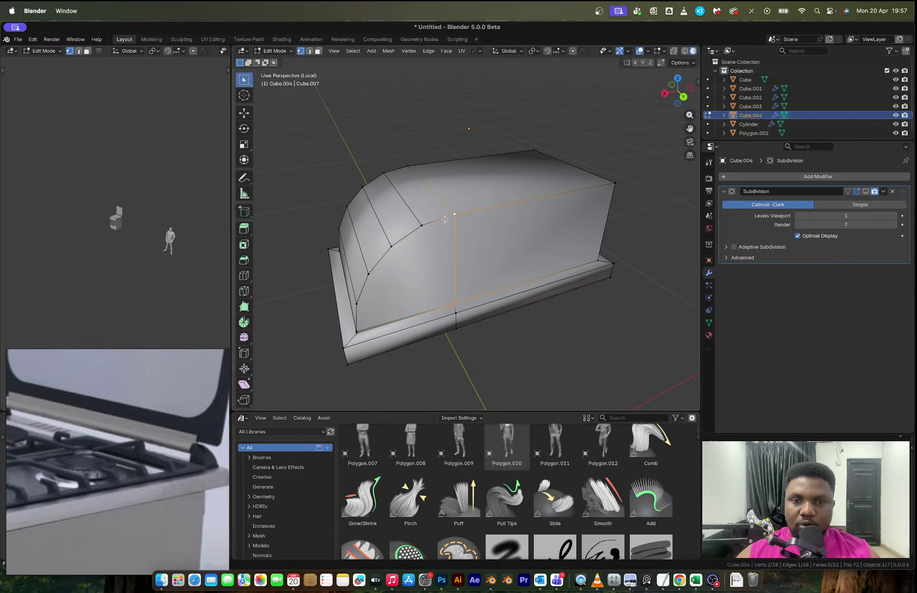
Step: Try beveling the block's two curved upper side edges about 0.0039 m with 5 segments
mouse_move(444, 219)
middle_down()
mouse_move(522, 225)
mouse_move(458, 210)
middle_up()
key(2)
alt+click(449, 198)
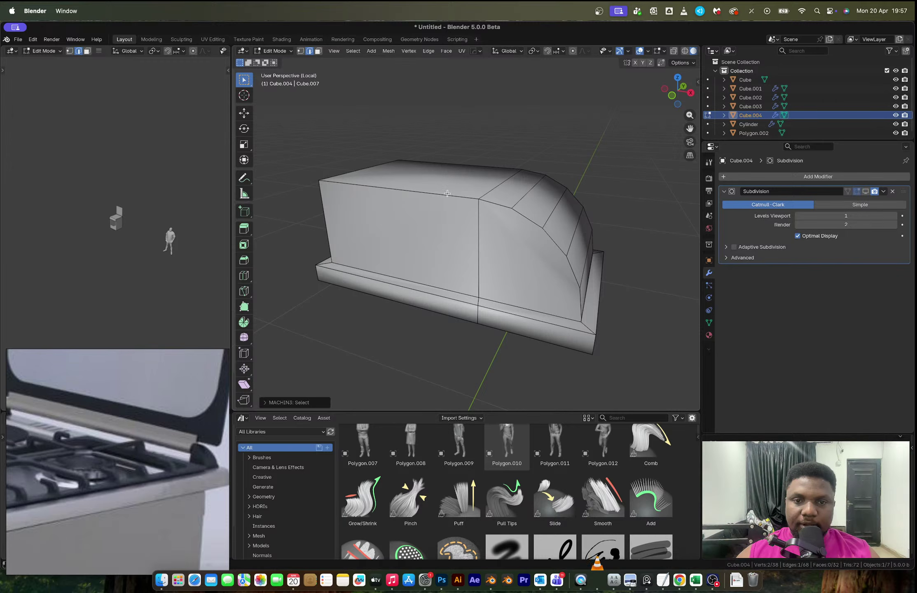
alt+click(447, 193)
middle_drag(447, 193, 381, 219)
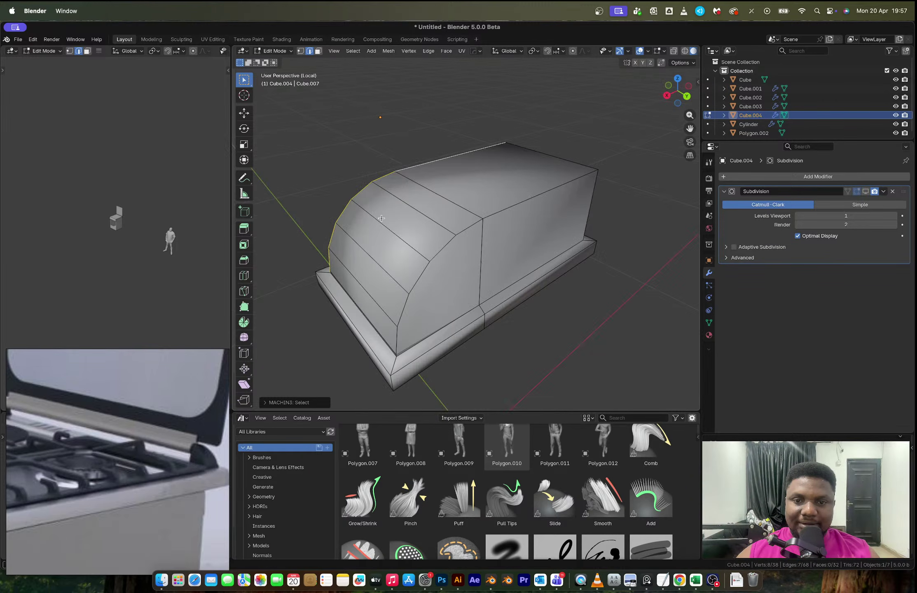
alt+shift+click(490, 215)
middle_drag(441, 218, 501, 322)
key(ctrl+b)
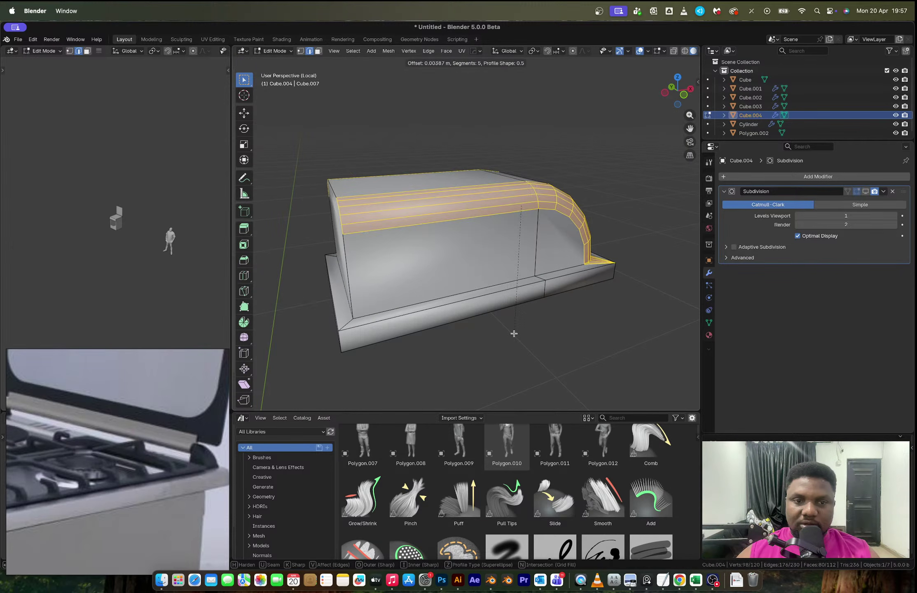
click(514, 334)
middle_drag(513, 334, 440, 258)
key(super+z)
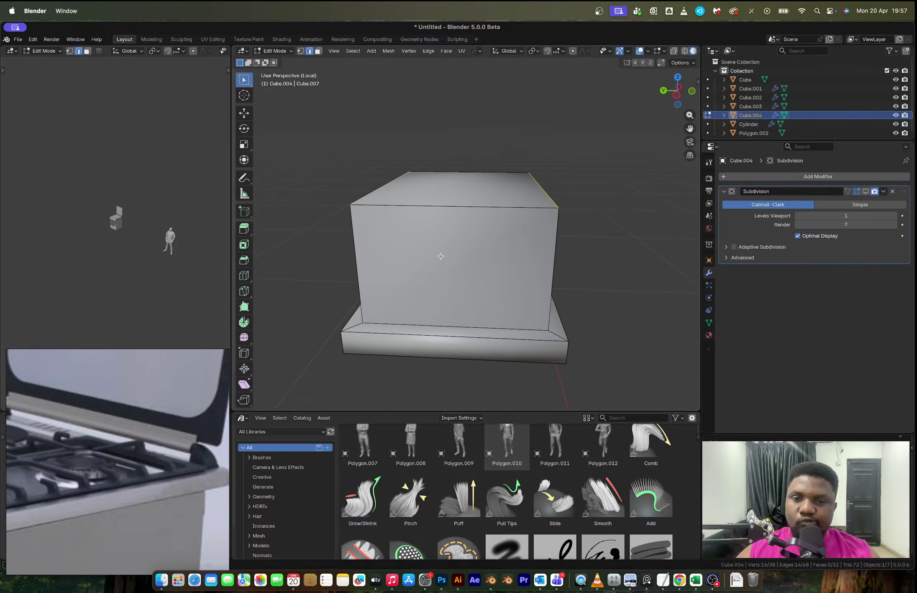
Step: Apply the block's object transform and return to editing its mesh
key(Tab)
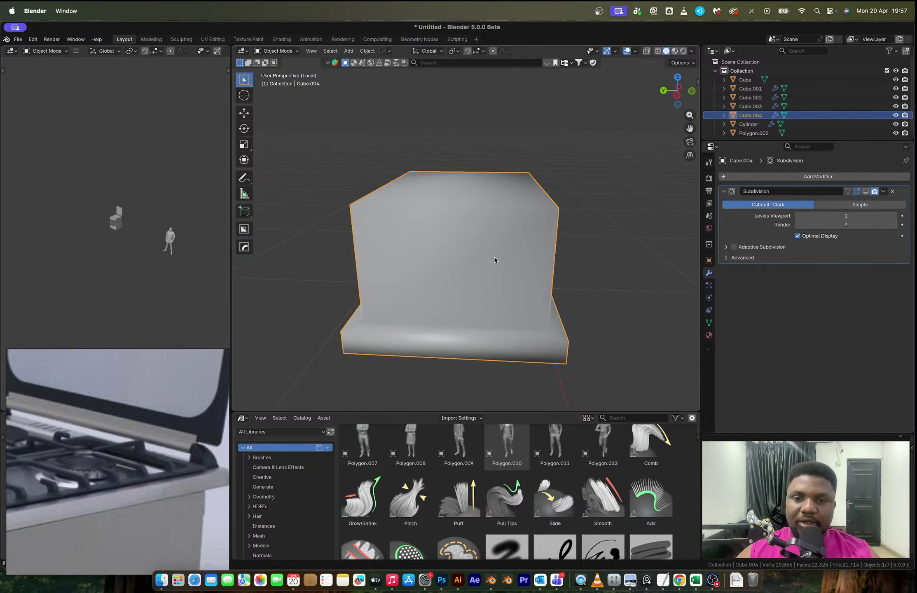
key(Tab)
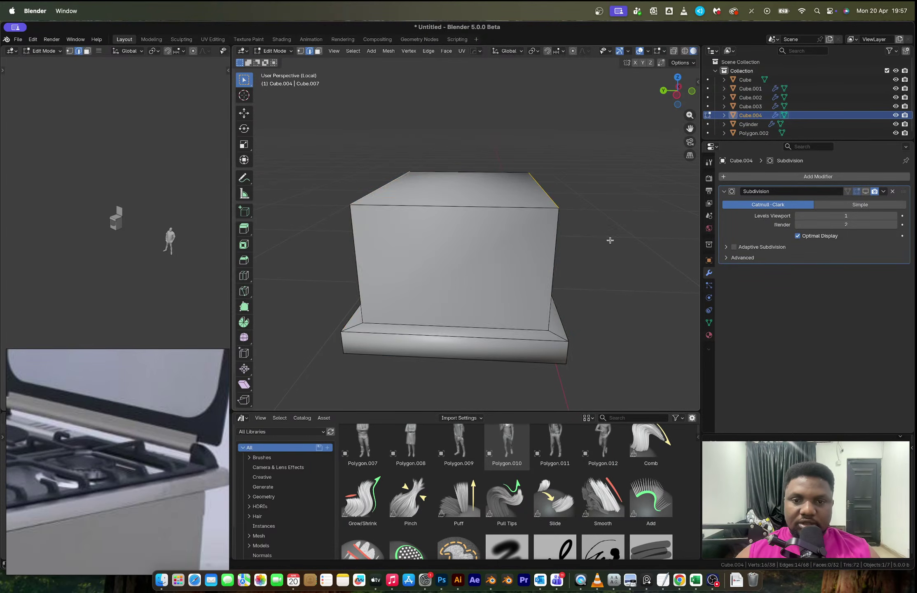
key(a)
key(s)
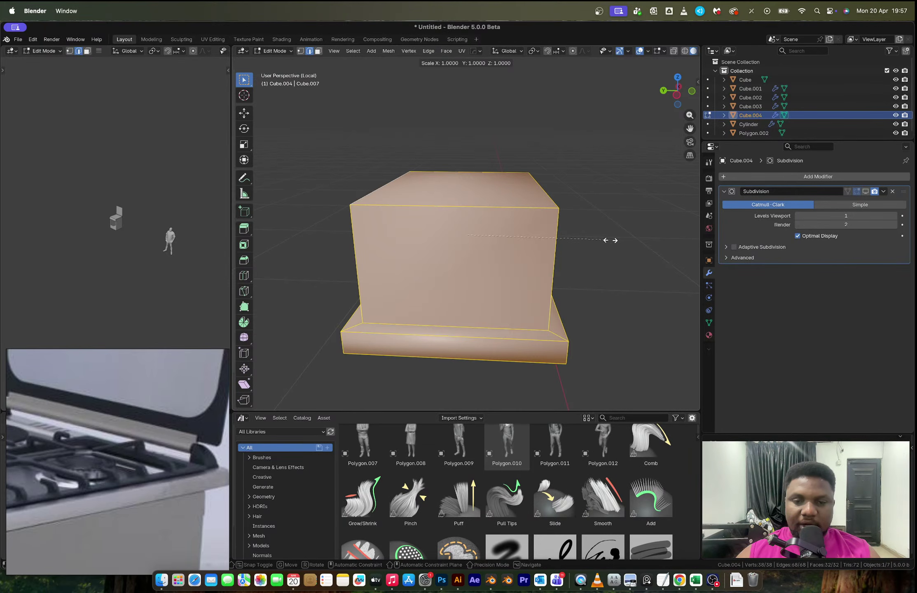
click(610, 240)
middle_drag(610, 240, 444, 206)
alt+click(448, 195)
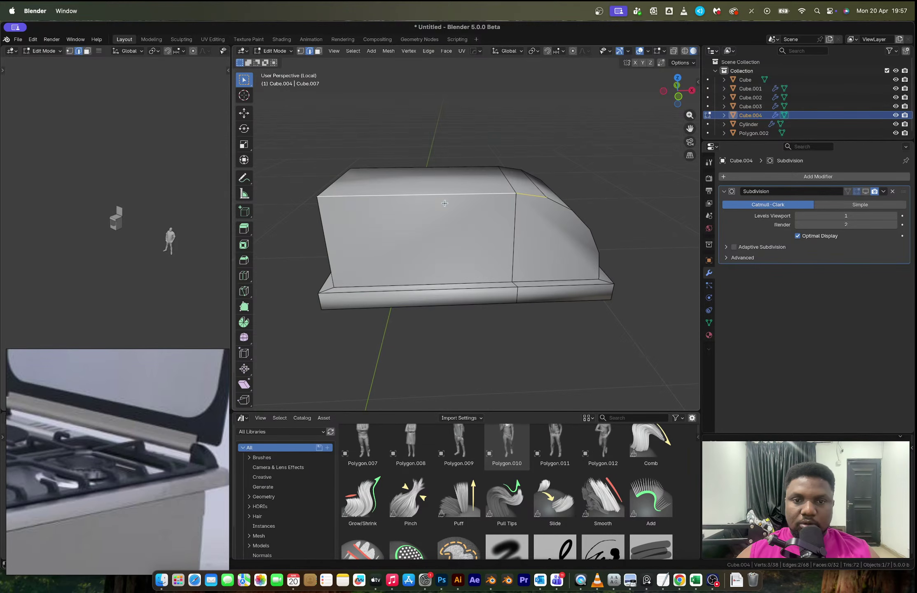
key(Tab)
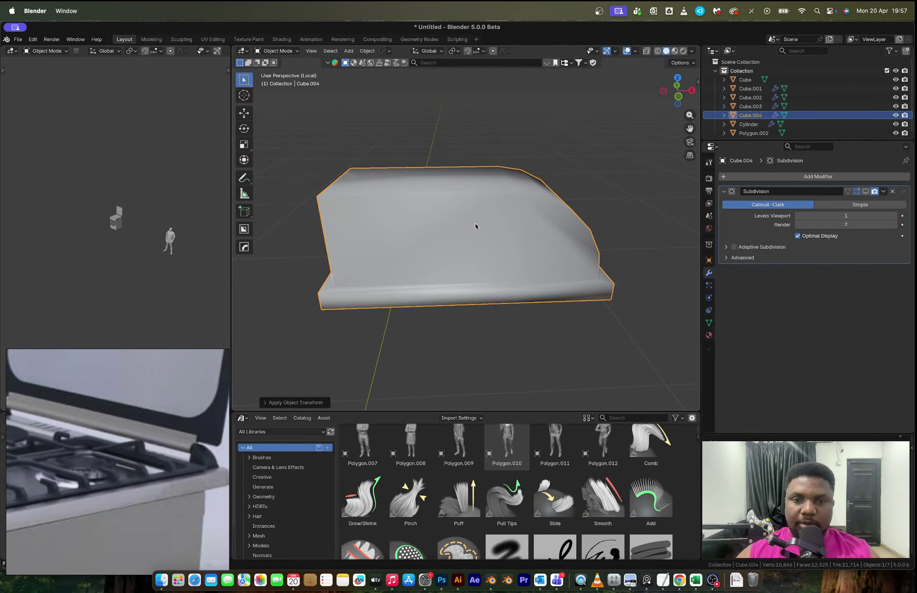
key(Tab)
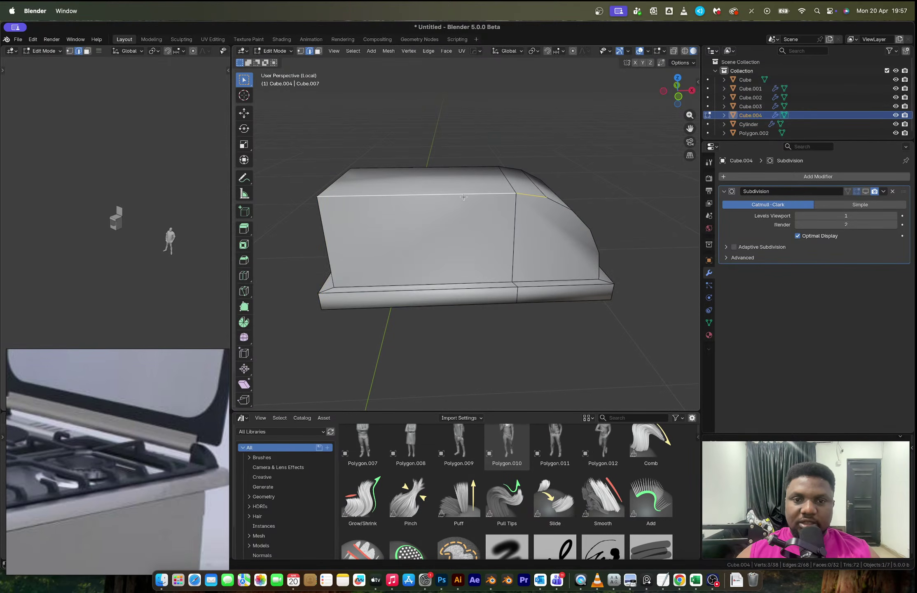
Step: Try beveling both curved upper side edges about 0.0063 m with 5 segments to round the top of the block
alt+shift+click(557, 201)
alt+shift+click(461, 168)
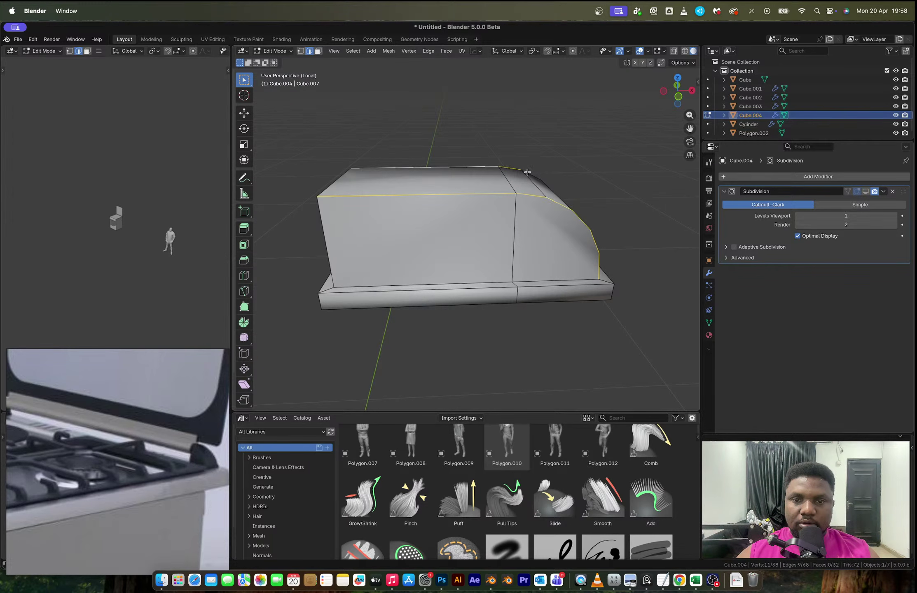
middle_drag(527, 171, 589, 285)
key(ctrl+b)
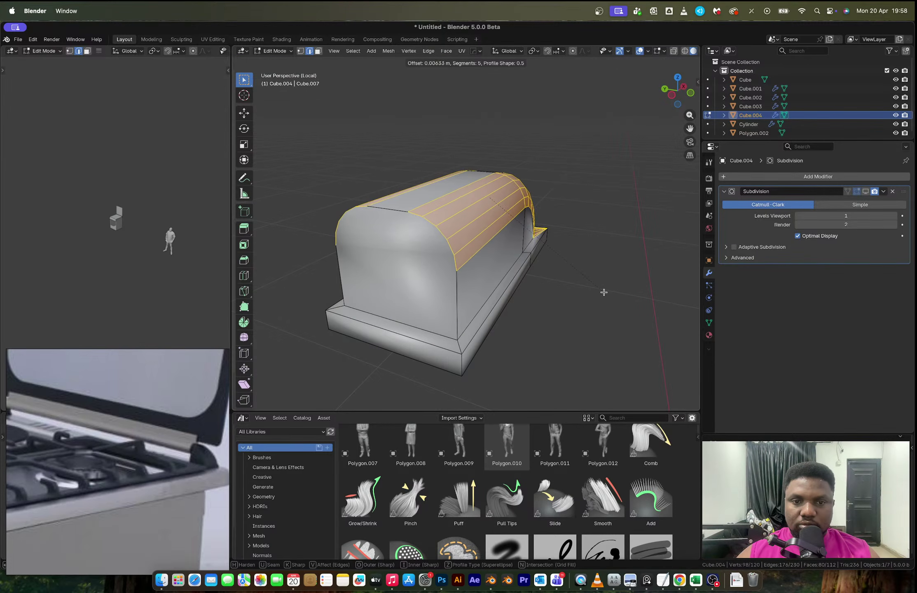
click(603, 292)
middle_drag(603, 291, 540, 301)
key(Tab)
key(Tab)
key(Tab)
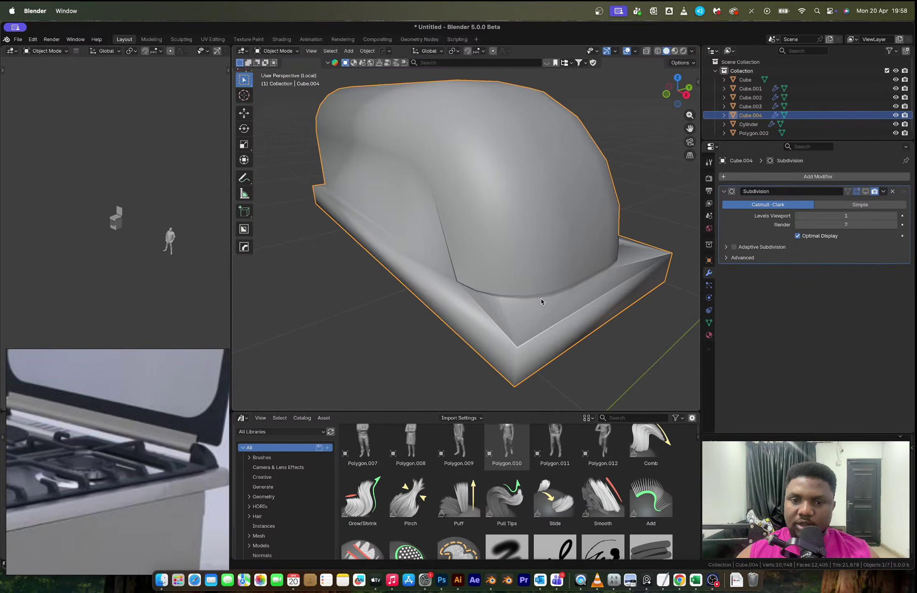
key(Tab)
key(ctrl+b)
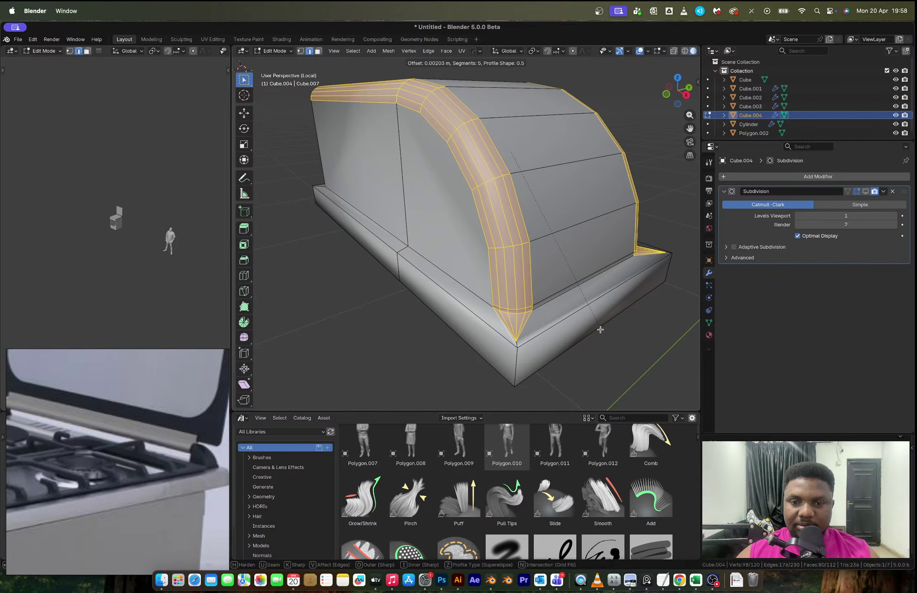
right_click(600, 329)
Step: Dissolve the extra horizontal edge at the foot of the curved end, just above the flange
middle_drag(561, 304, 538, 302)
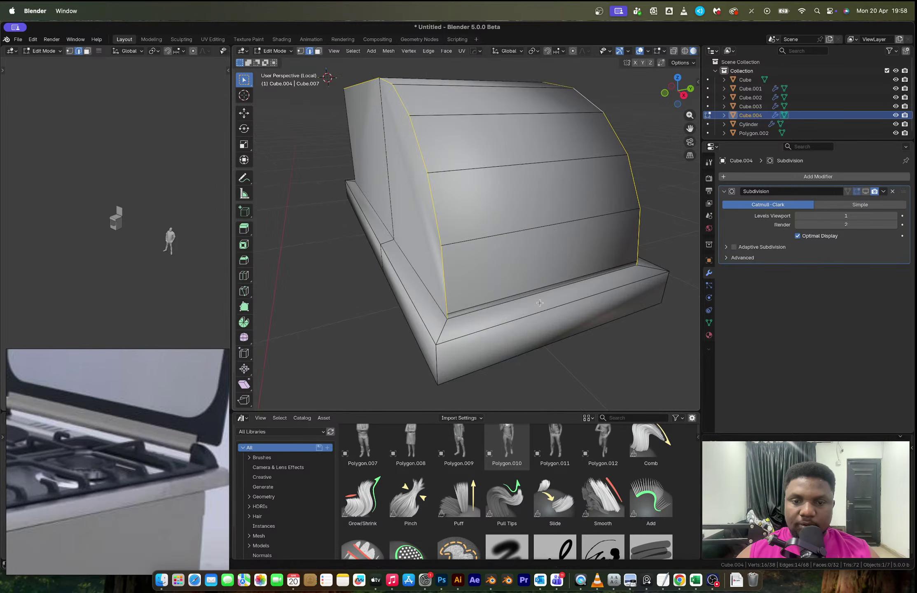
middle_drag(468, 291, 469, 277)
click(469, 276)
key(x)
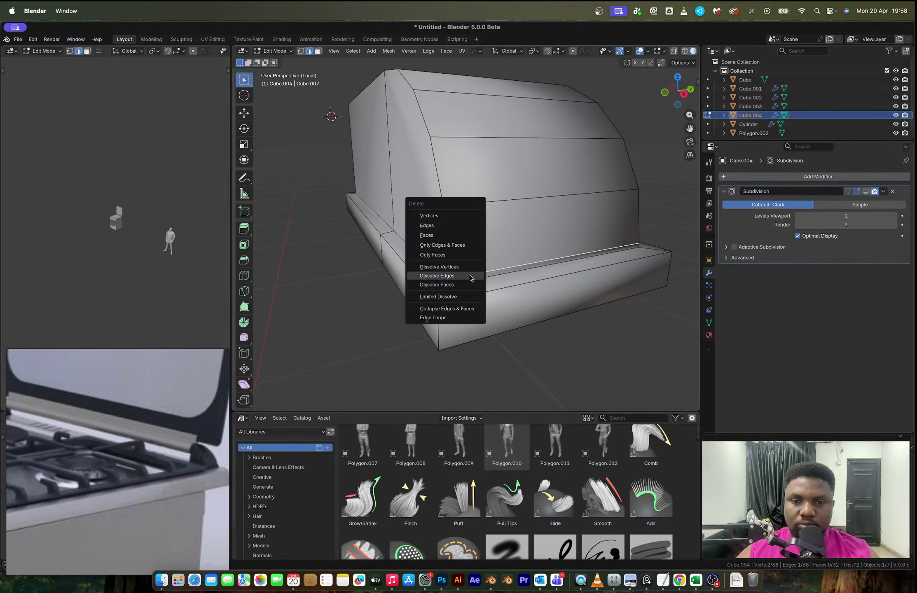
click(470, 279)
alt+click(438, 237)
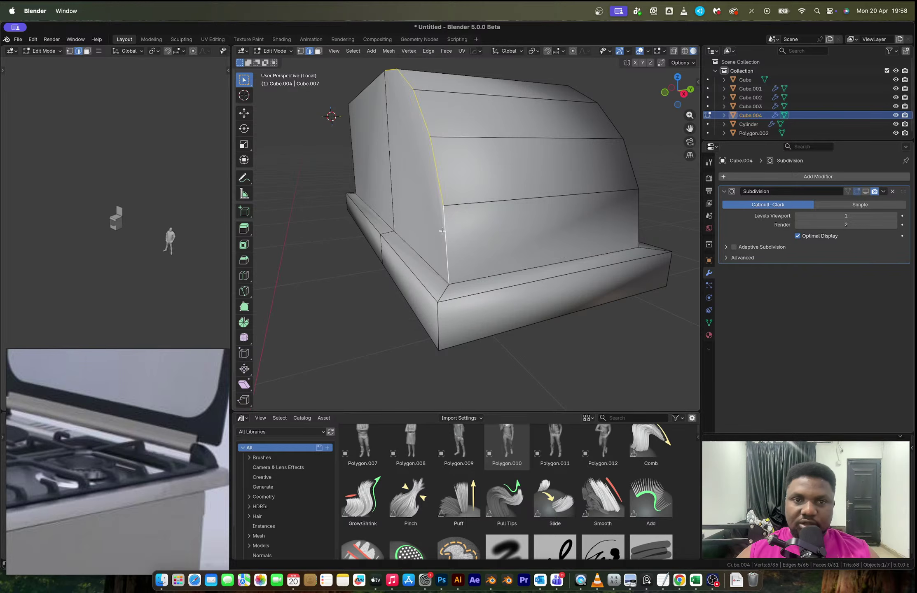
middle_drag(355, 111, 380, 129)
shift+click(377, 105)
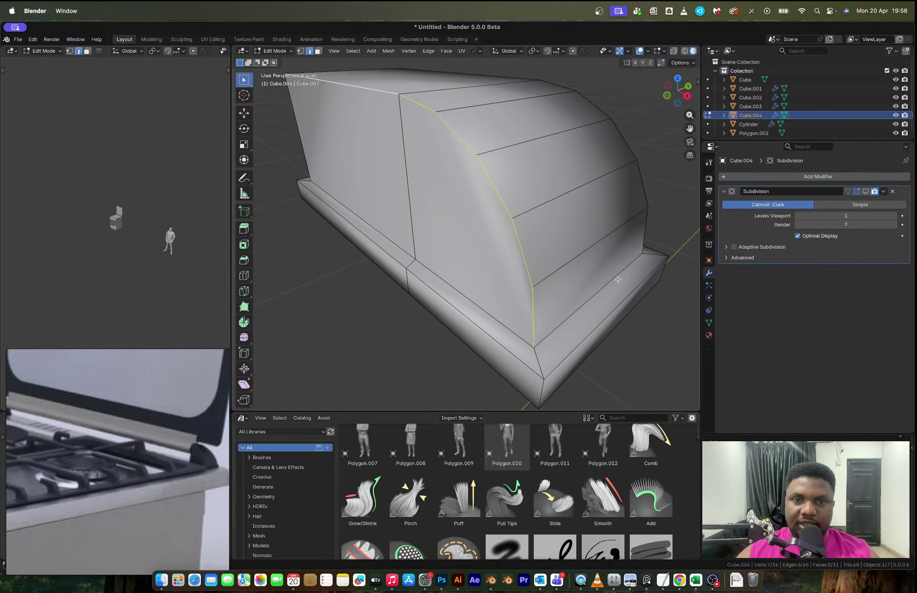
key(ctrl+b)
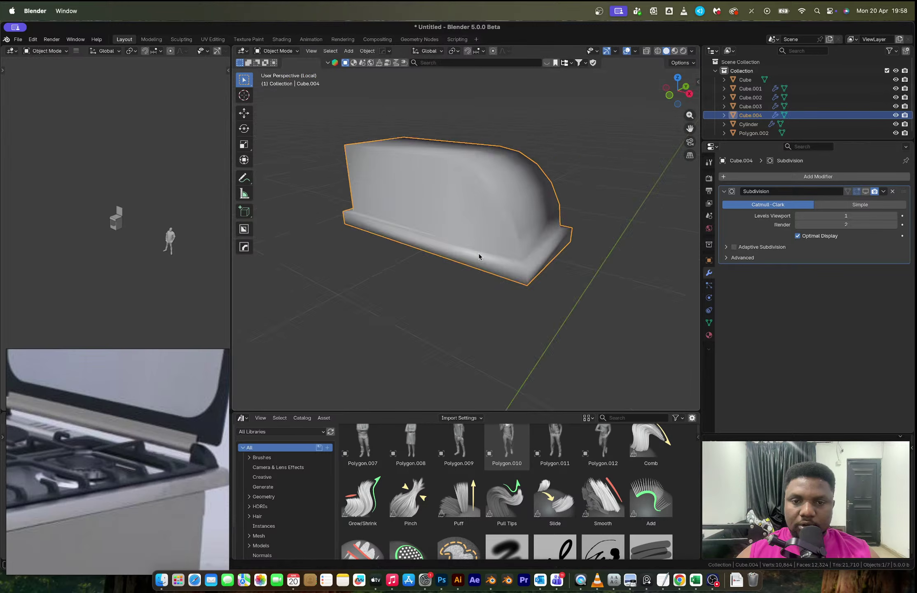
Step: Apply Shade Auto Smooth with a 30° angle to the block
right_click(487, 227)
middle_drag(479, 256, 382, 294)
click(483, 228)
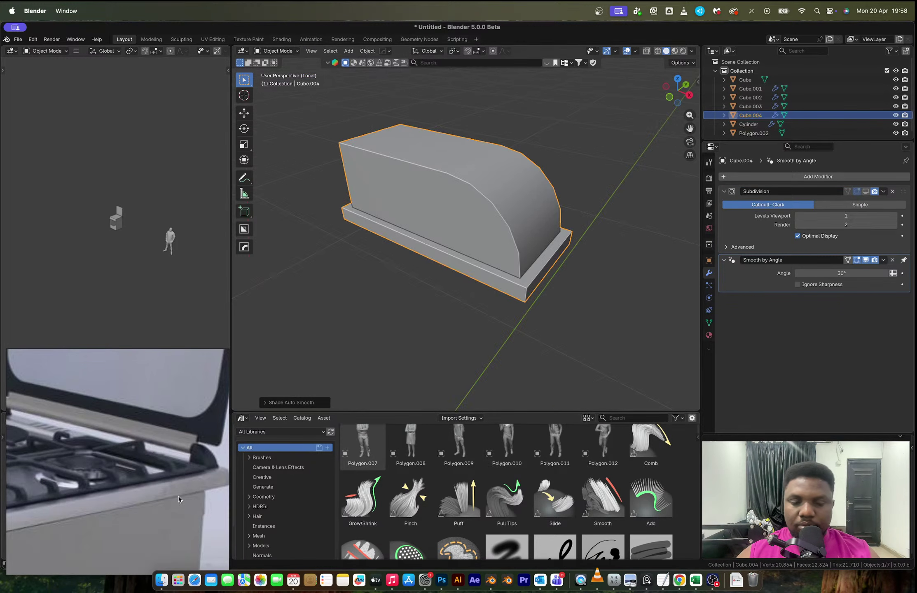
key(Tab)
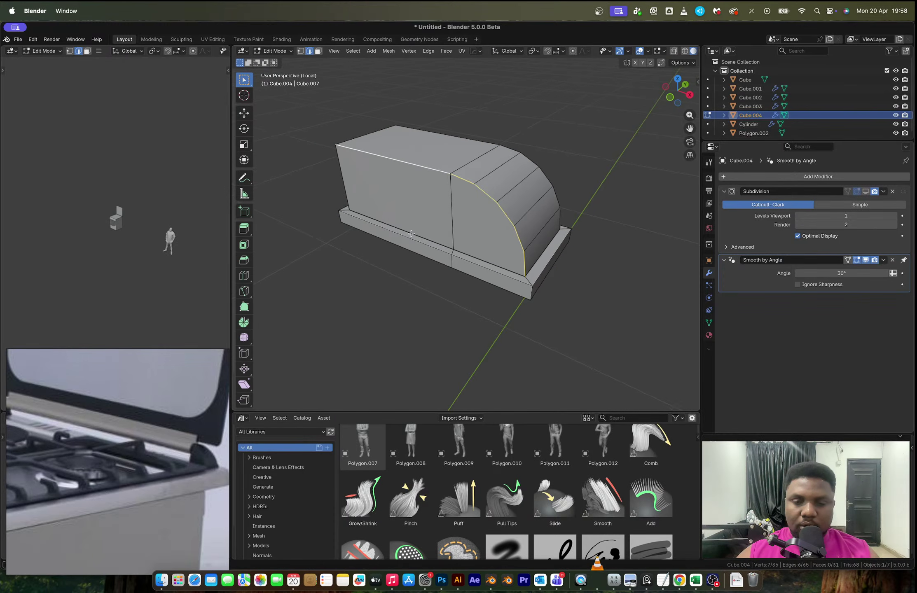
Step: Bevel the two curved upper side edges together with the flange corners at the curved end about 0.0054 m with 5 segments
middle_drag(411, 234, 526, 237)
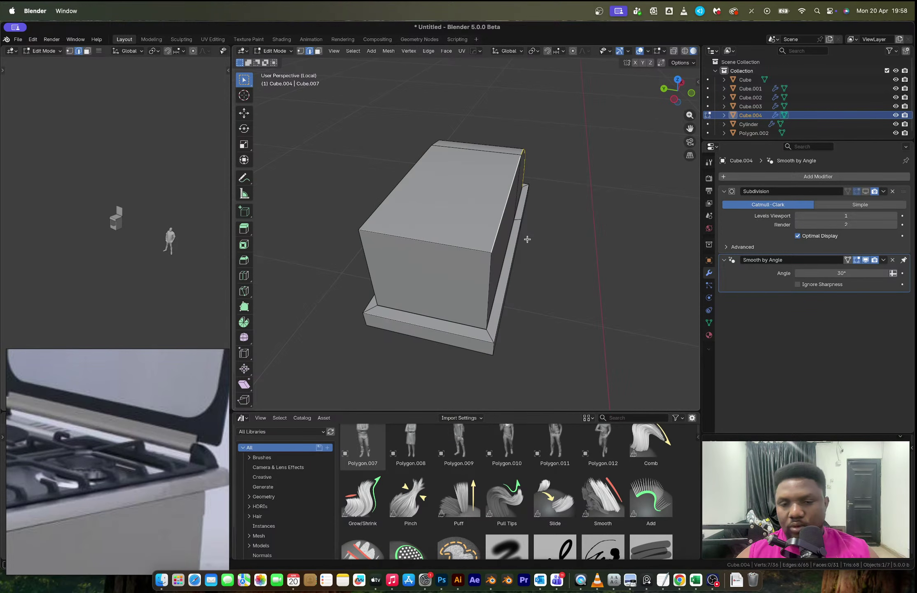
middle_drag(526, 239, 391, 253)
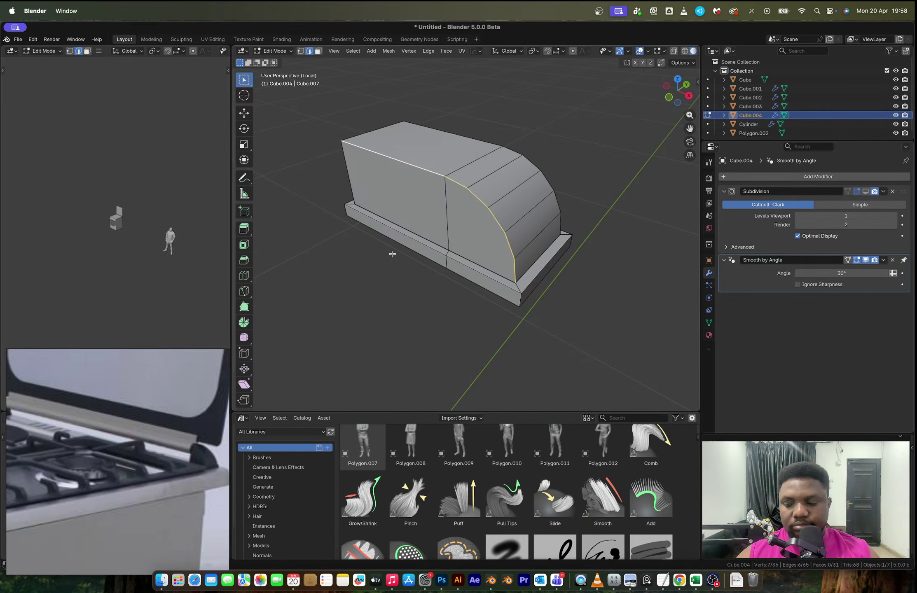
alt+click(520, 299)
middle_drag(593, 300, 486, 281)
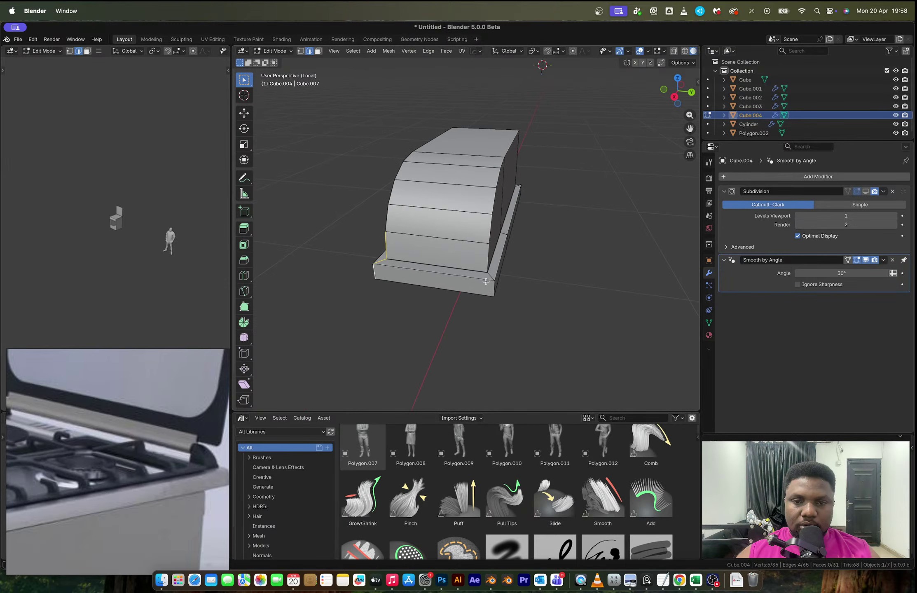
alt+shift+click(491, 288)
alt+shift+click(487, 235)
middle_drag(441, 226, 482, 228)
alt+shift+click(419, 179)
alt+shift+click(494, 140)
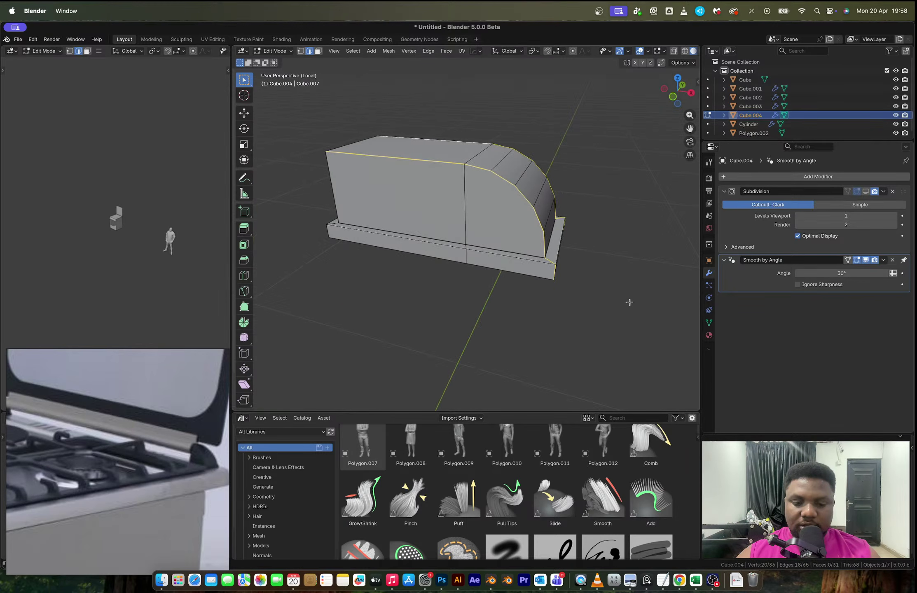
key(ctrl+b)
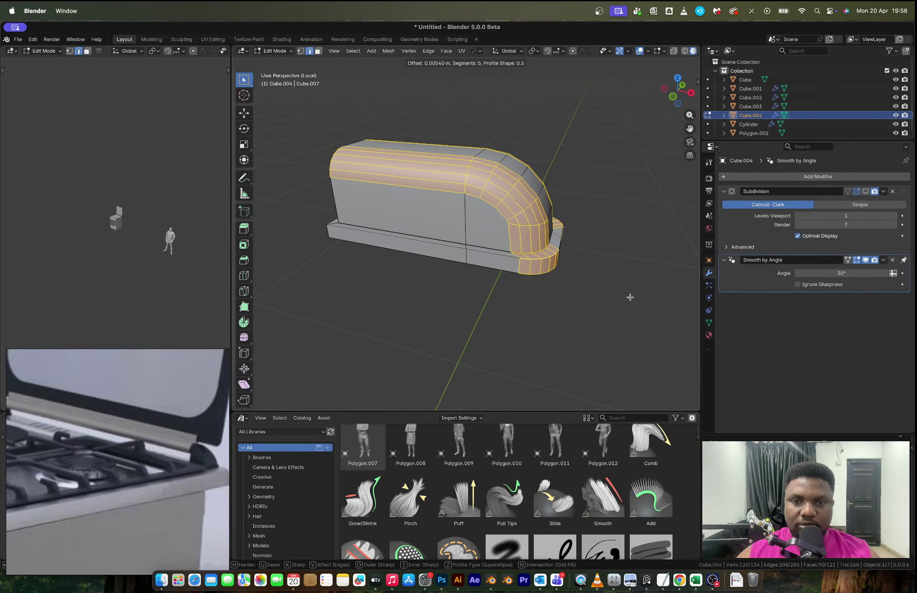
click(629, 298)
key(Tab)
Step: Inset the block's flat end face and reshape the inset face into a circle with LoopTools Circle
mouse_move(476, 254)
middle_down()
mouse_move(455, 212)
mouse_move(577, 254)
mouse_move(452, 227)
mouse_move(470, 241)
middle_up()
key(Tab)
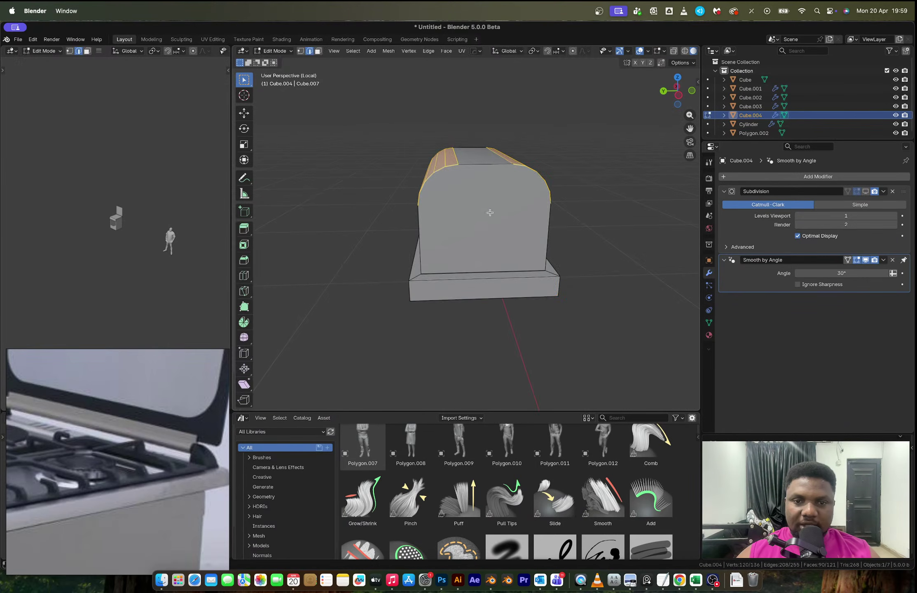
key(3)
click(489, 212)
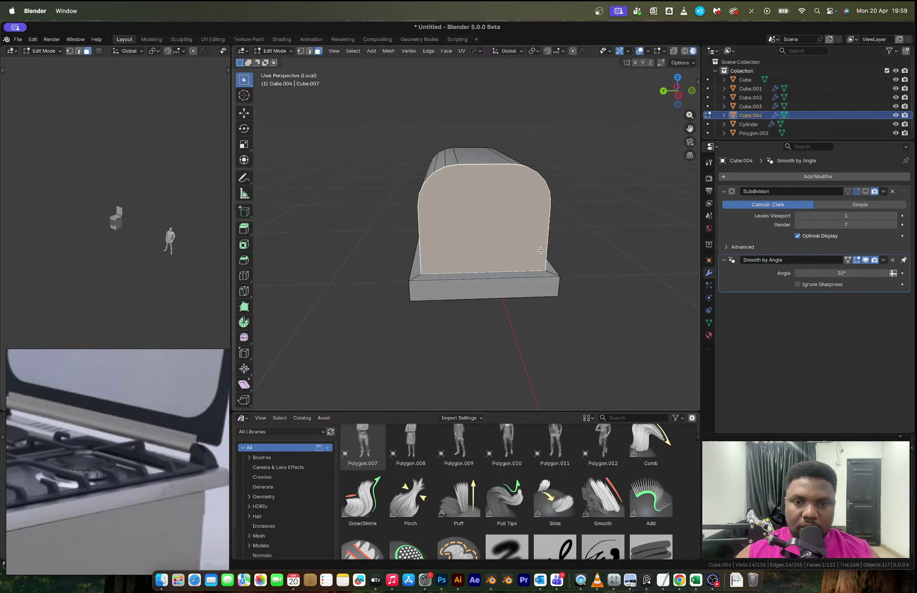
key(i)
click(526, 228)
right_click(527, 228)
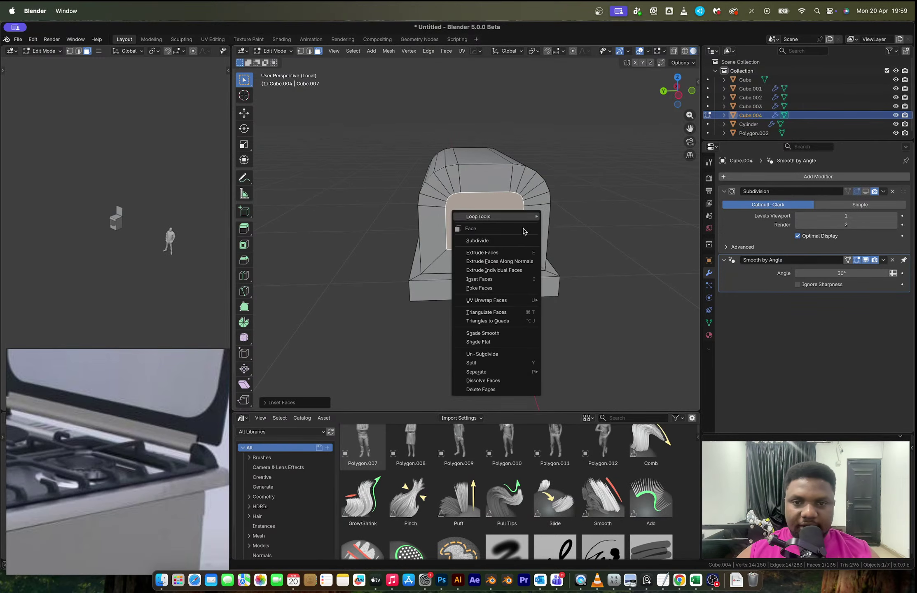
mouse_move(536, 217)
click(565, 226)
Step: Scale the circular face on the flat end down to about 0.45 and rotate it about the X axis
key(s)
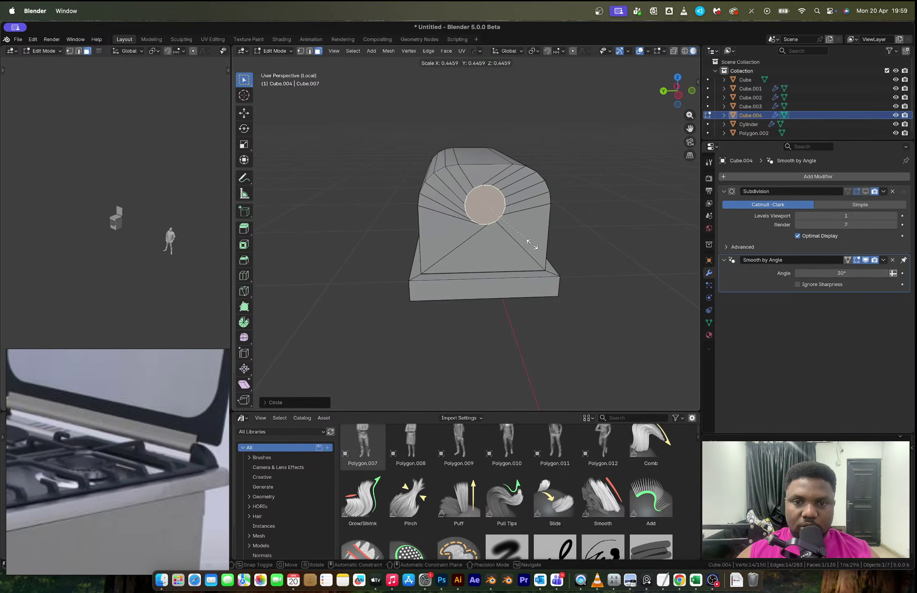
click(532, 245)
key(r)
key(x)
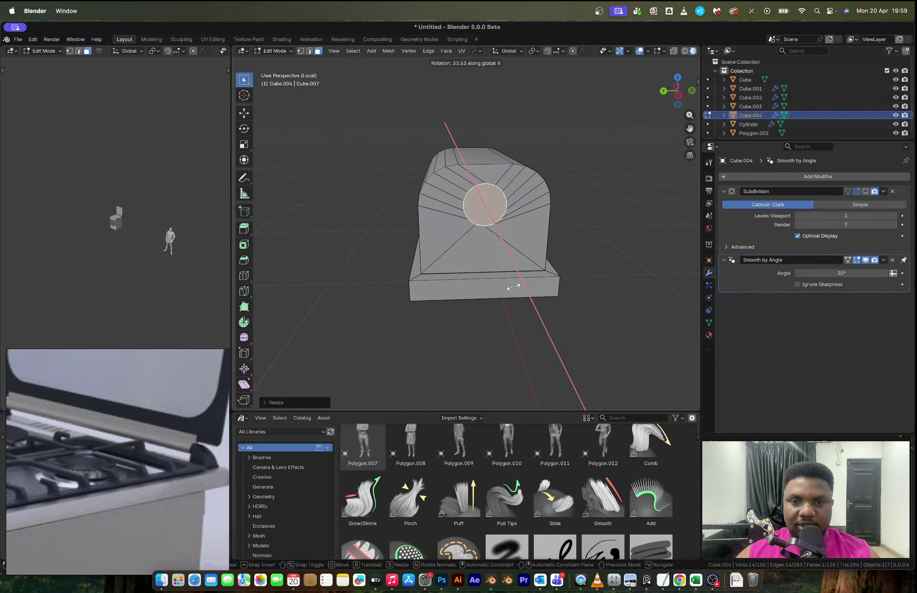
click(525, 278)
Step: Resize the circular face and move it along the Z axis to fit within the flat end
key(s)
click(547, 230)
key(g)
key(z)
click(548, 237)
Step: Extrude the circular face on the block's flat end inward to form a round recess
middle_drag(547, 237, 517, 240)
key(e)
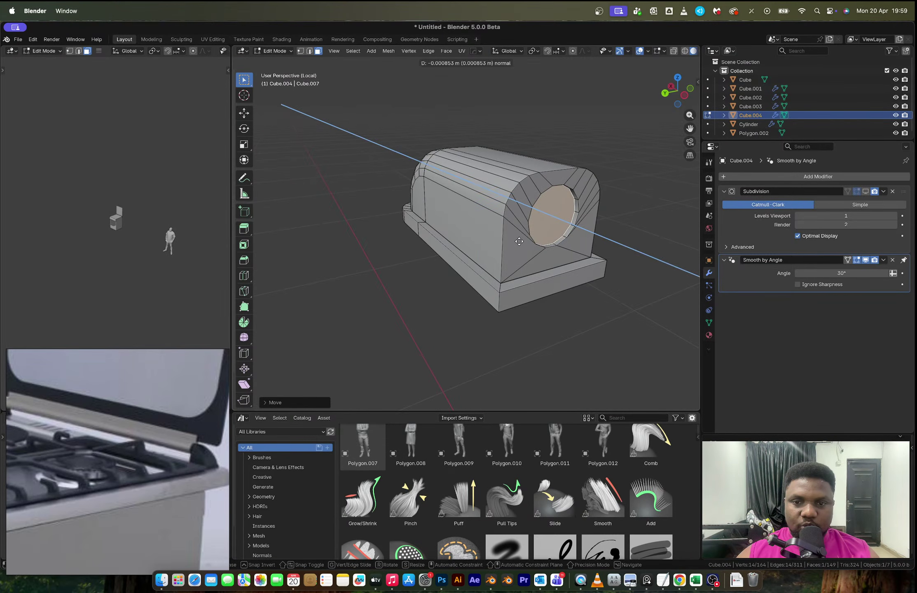
click(495, 242)
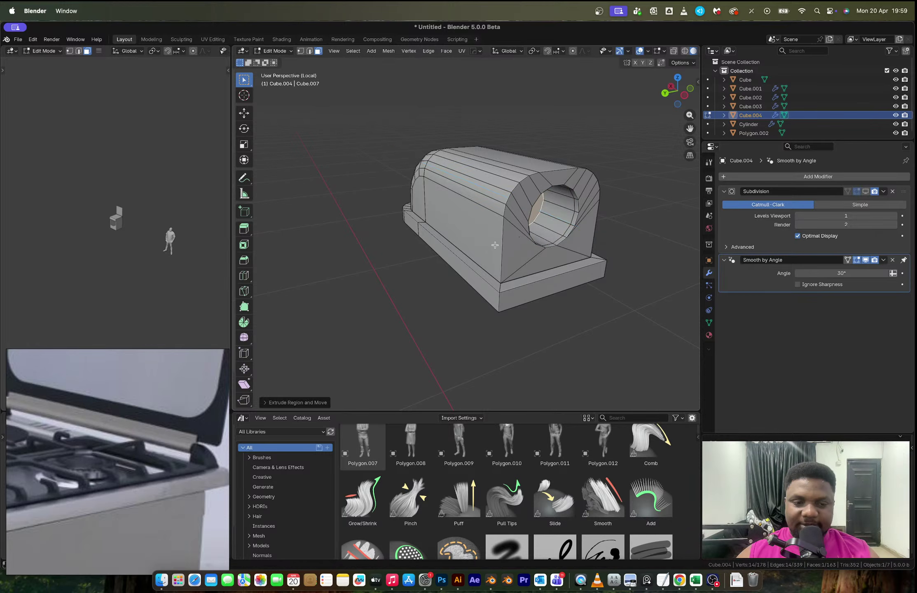
Step: Duplicate the circular face at the bottom of the recess and separate the copy into its own object
key(Tab)
middle_drag(566, 248, 477, 249)
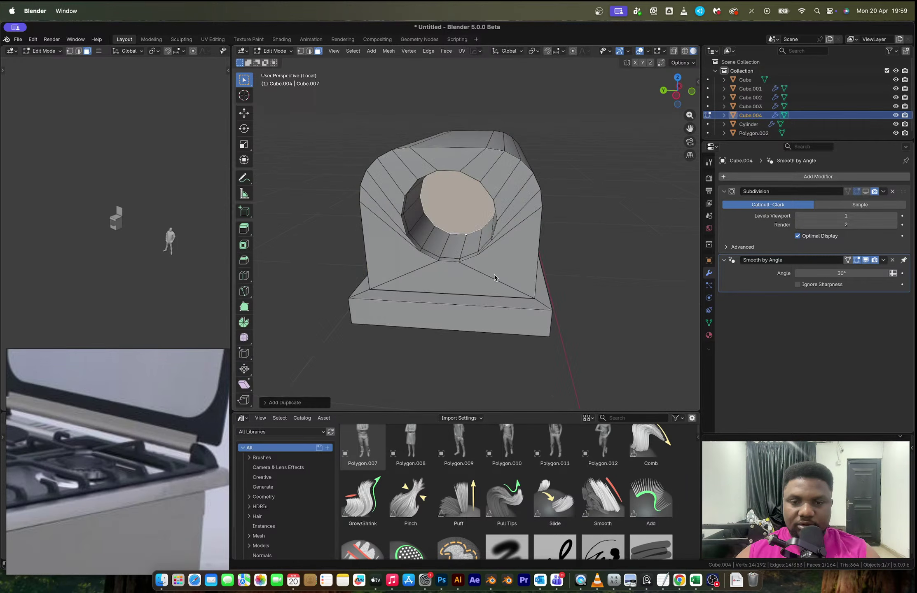
key(p)
click(493, 277)
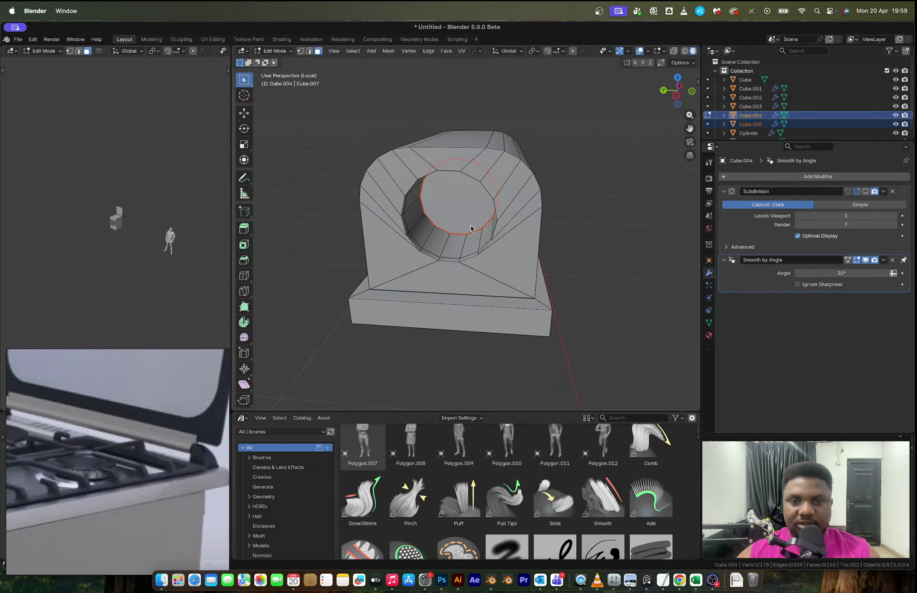
Step: Extrude the separated circular face outward into a cylindrical pin that sticks out of the recess
key(Tab)
click(472, 217)
key(Tab)
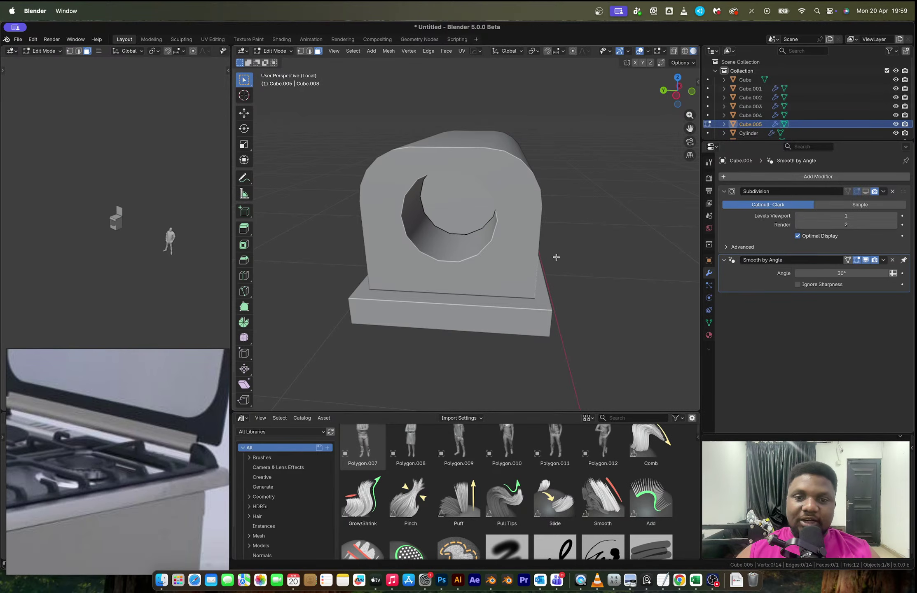
key(a)
key(e)
click(501, 285)
middle_drag(500, 285, 417, 261)
key(Tab)
scroll(474, 246, down, 4)
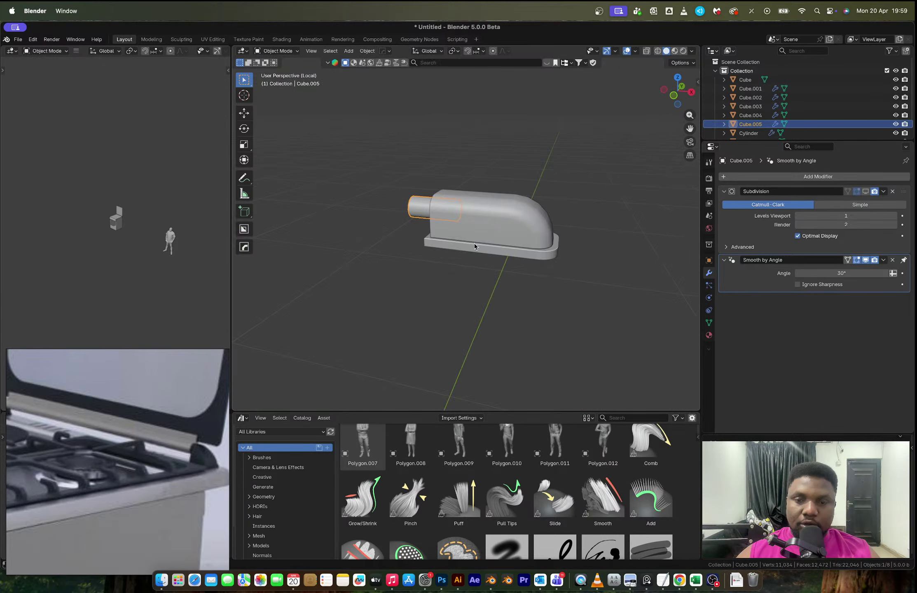
Step: Turn on X-ray with the hinge block selected and leave local view to show the whole cooker
click(474, 246)
key(Tab)
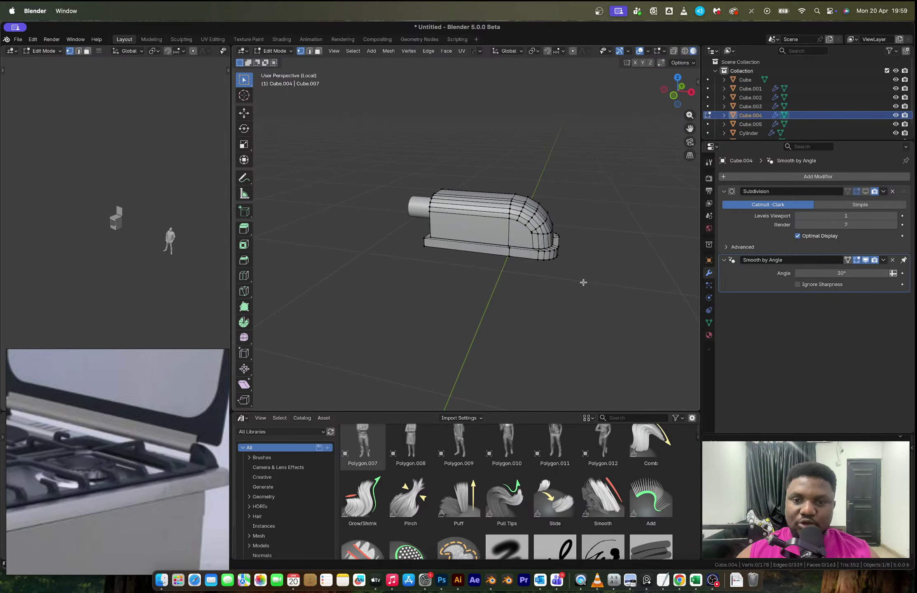
key(alt+z)
key(Tab)
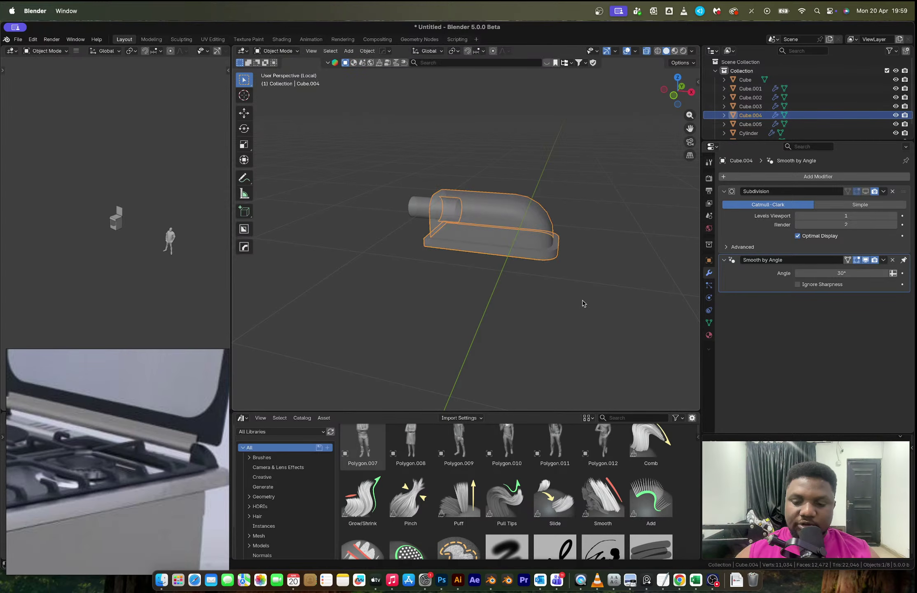
key(slash)
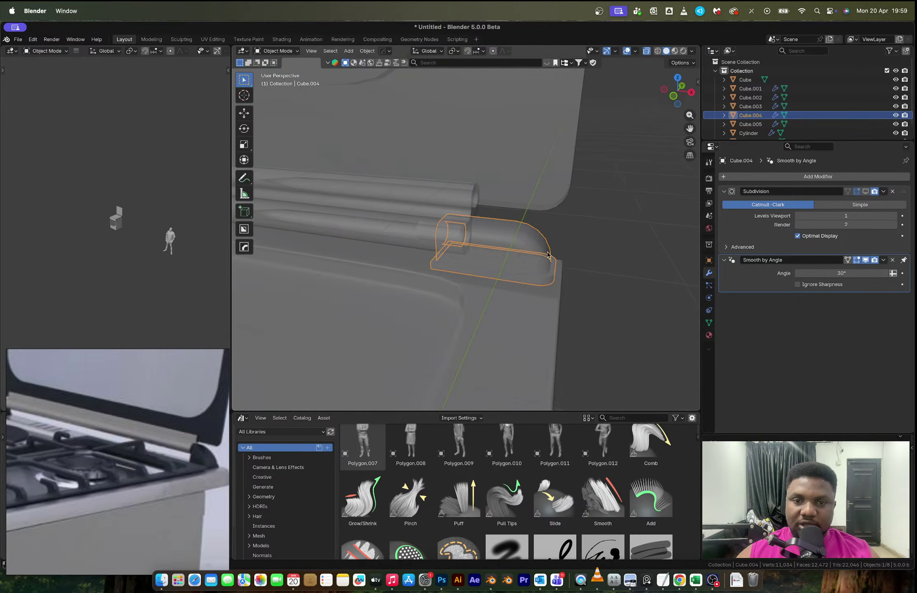
Step: Edit the hinge block and pin together and move the flat-end section with the pin about 0.015 m along X to shorten the block
click(517, 261)
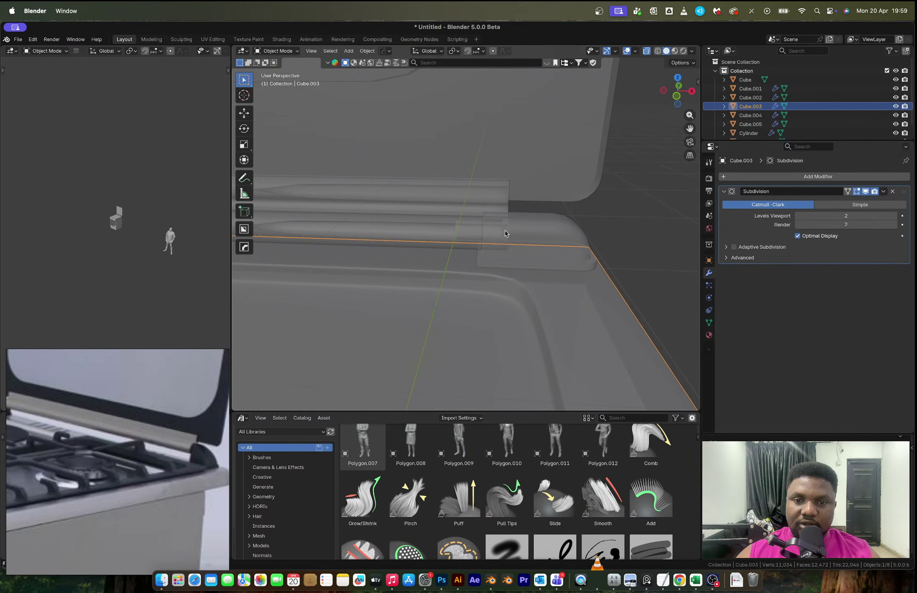
click(504, 230)
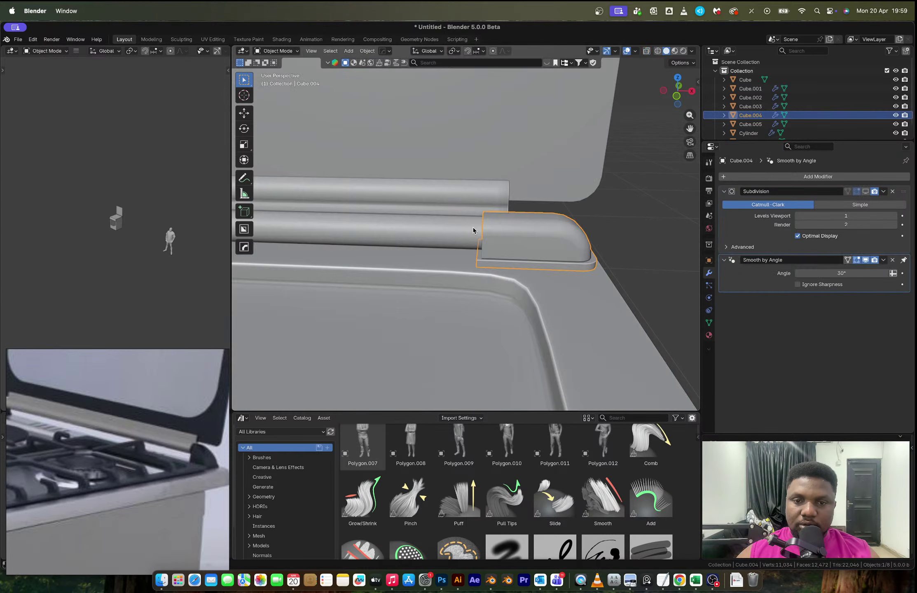
shift+click(472, 230)
shift+click(522, 232)
key(Tab)
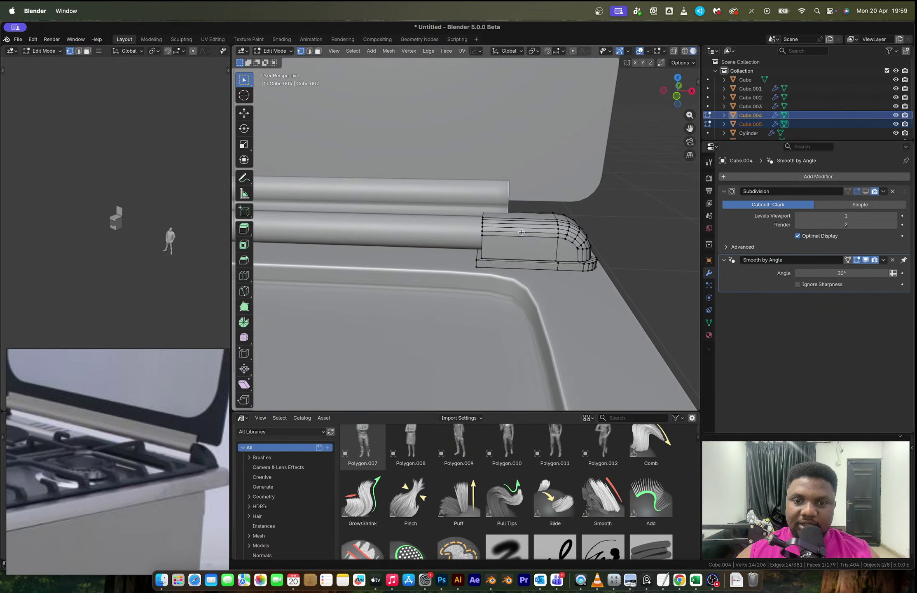
key(alt+z)
key(ctrl+l)
key(g)
key(x)
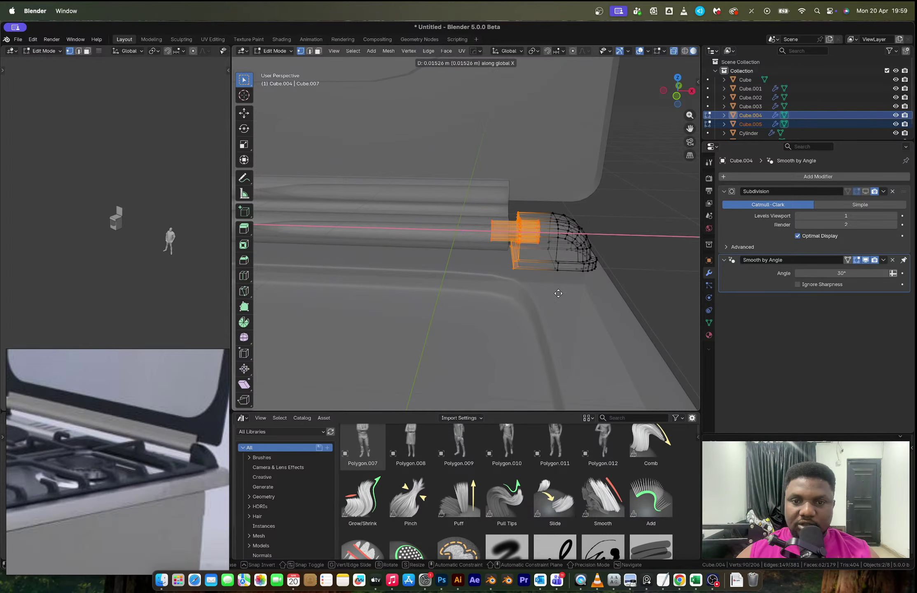
click(558, 293)
key(Tab)
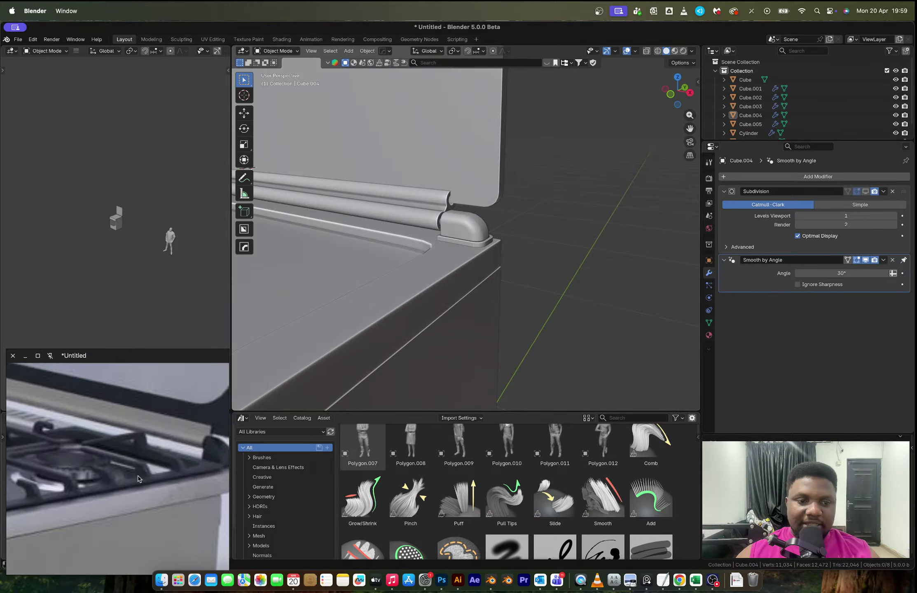
Step: Examine the hinge block, bars and lid from the side and front against the reference photo
middle_drag(432, 199, 408, 231)
scroll(183, 441, up, 3)
scroll(399, 212, up, 2)
click(398, 212)
scroll(399, 212, down, 2)
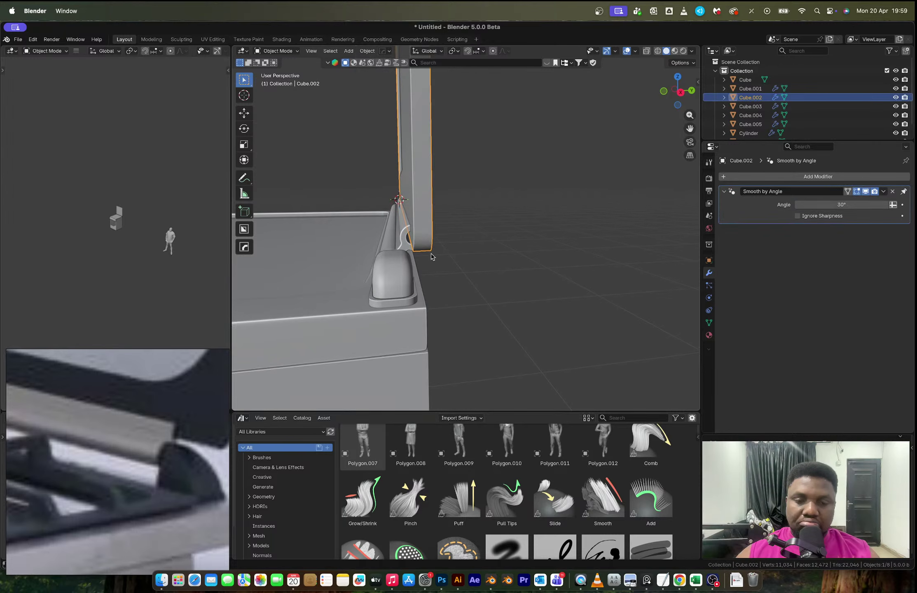
click(470, 271)
scroll(407, 256, down, 3)
middle_drag(469, 271, 389, 278)
scroll(368, 270, down, 3)
scroll(142, 457, down, 5)
middle_drag(395, 237, 447, 232)
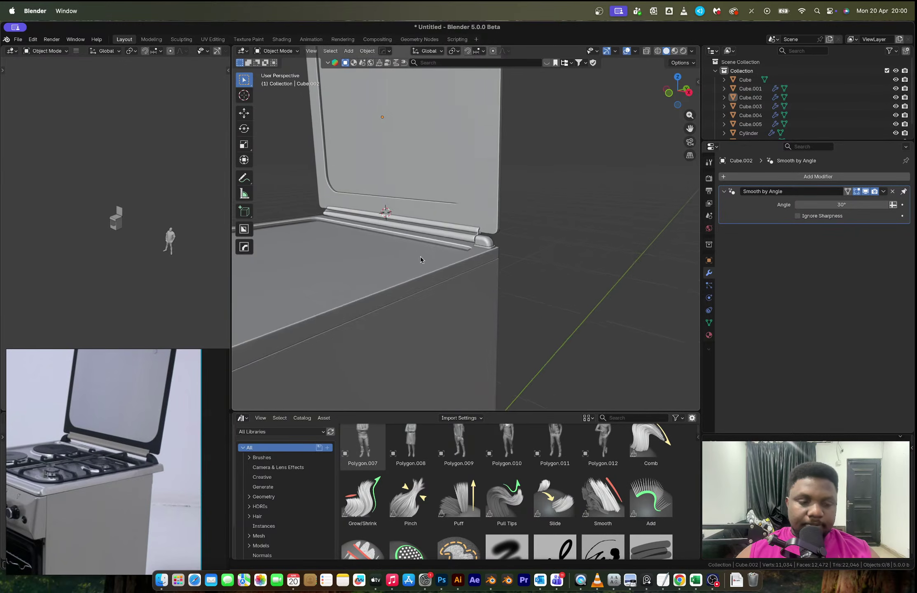
Step: Compare the cooktop's surface and burner area with the angled and front reference photos
shift+middle_drag(408, 268, 469, 219)
scroll(49, 509, down, 2)
scroll(58, 491, up, 3)
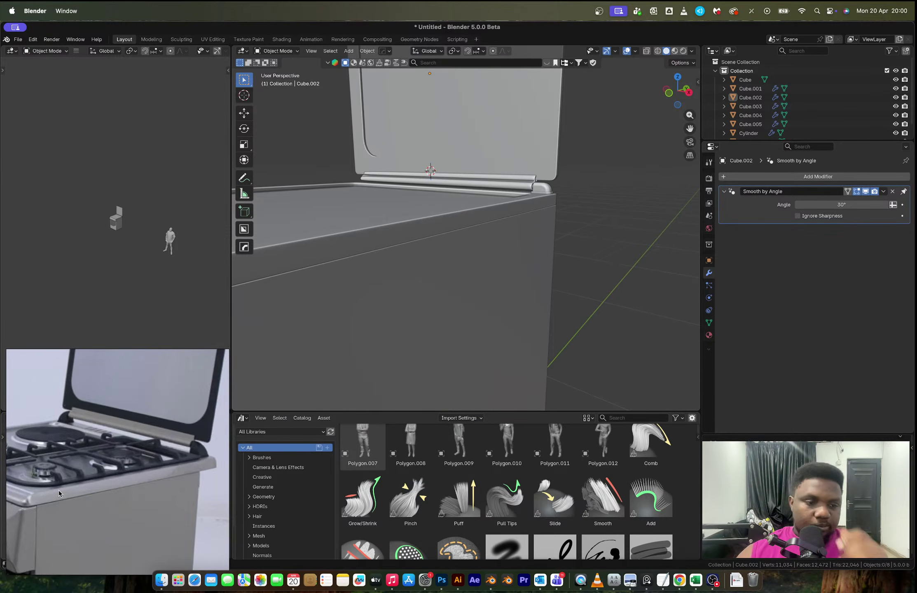
scroll(59, 490, up, 5)
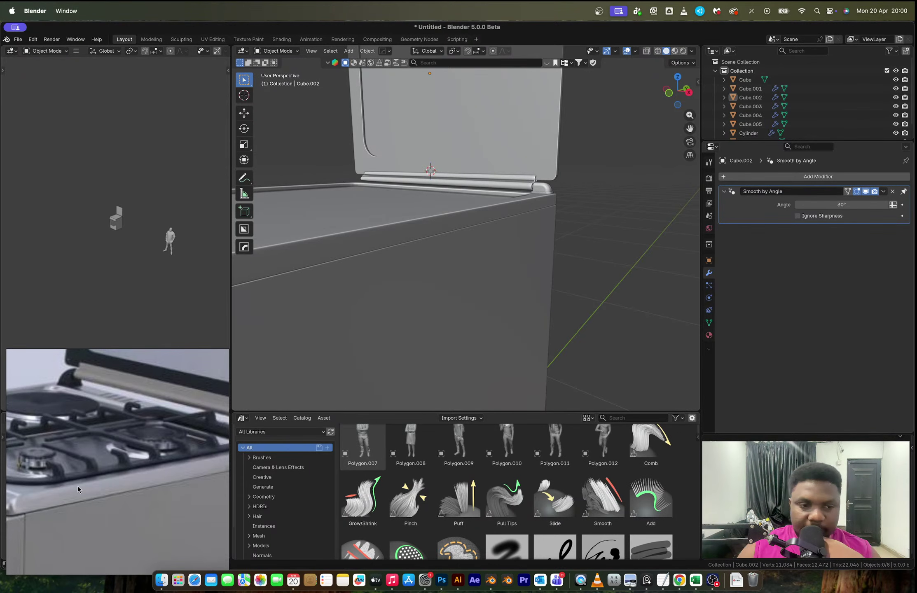
scroll(78, 489, down, 6)
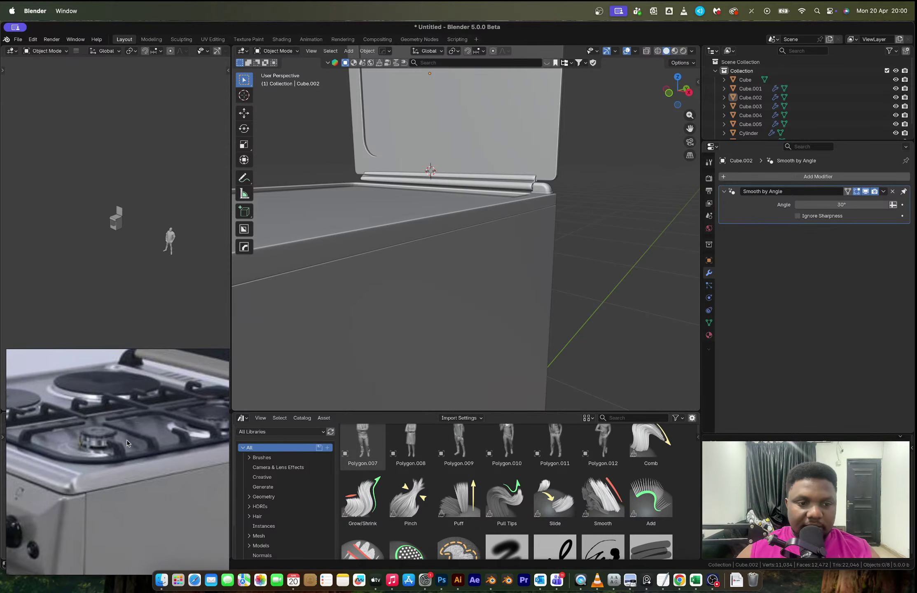
scroll(65, 457, left, 5)
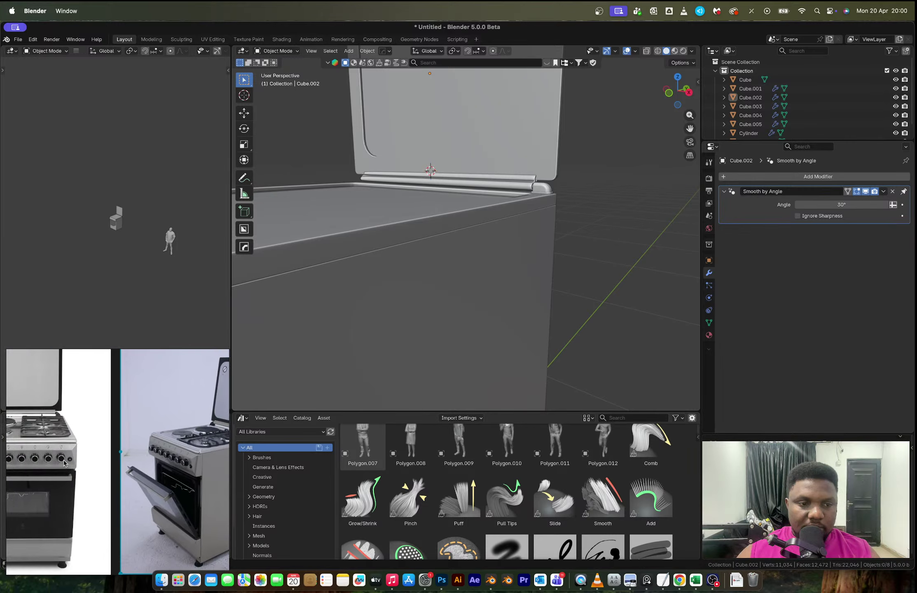
scroll(64, 462, up, 6)
Step: Add one centred loop cut across the cooktop's width, halfway between its front and back
middle_drag(426, 262, 437, 273)
scroll(437, 273, down, 3)
click(430, 282)
key(Tab)
scroll(427, 265, up, 3)
key(ctrl+r)
click(549, 247)
right_click(549, 275)
middle_drag(549, 276, 515, 313)
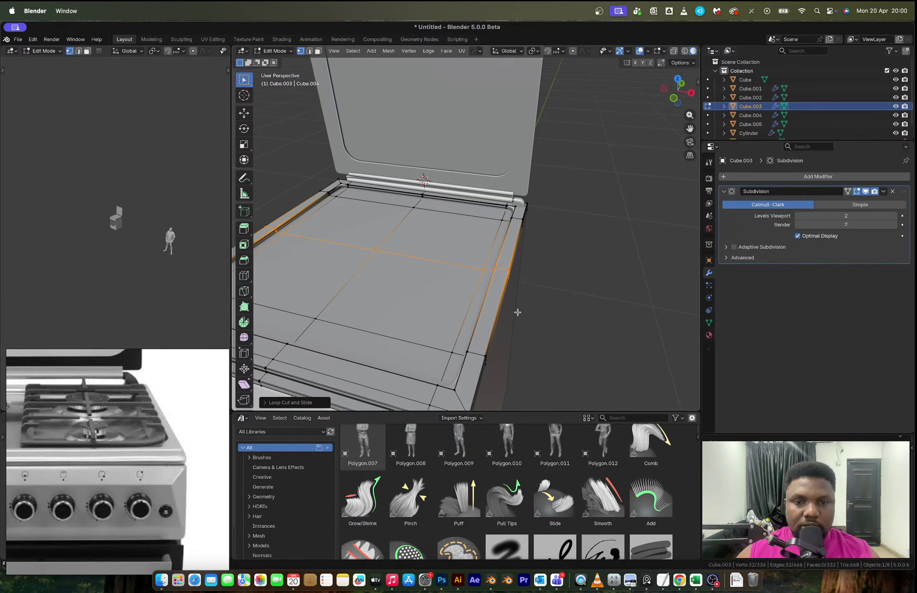
Step: Switch to the browser's gas cooker image search and open the Gratus 60×60 Free Standing Gas Cooker product page
scroll(98, 456, down, 3)
middle_drag(107, 459, 6, 458)
key(ctrl+Right)
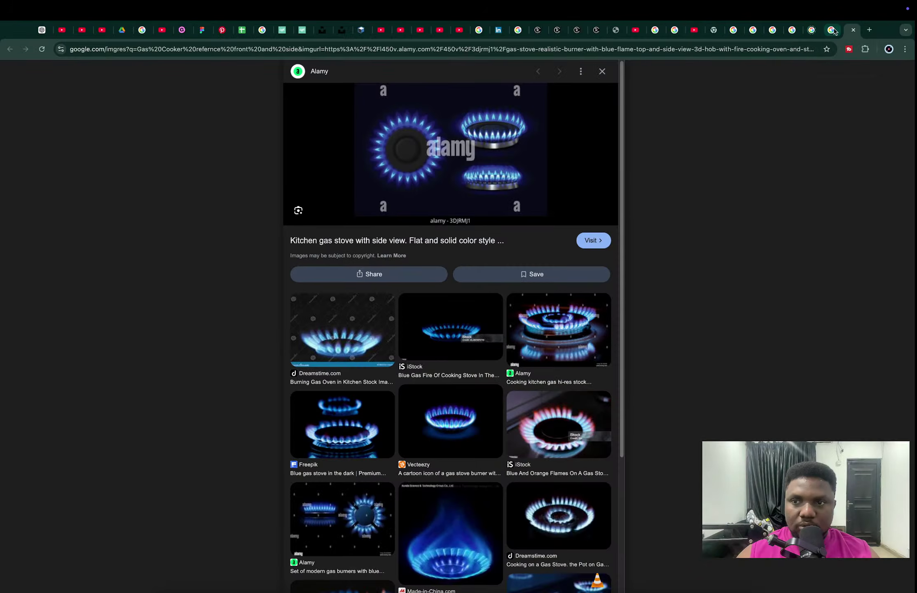
click(831, 31)
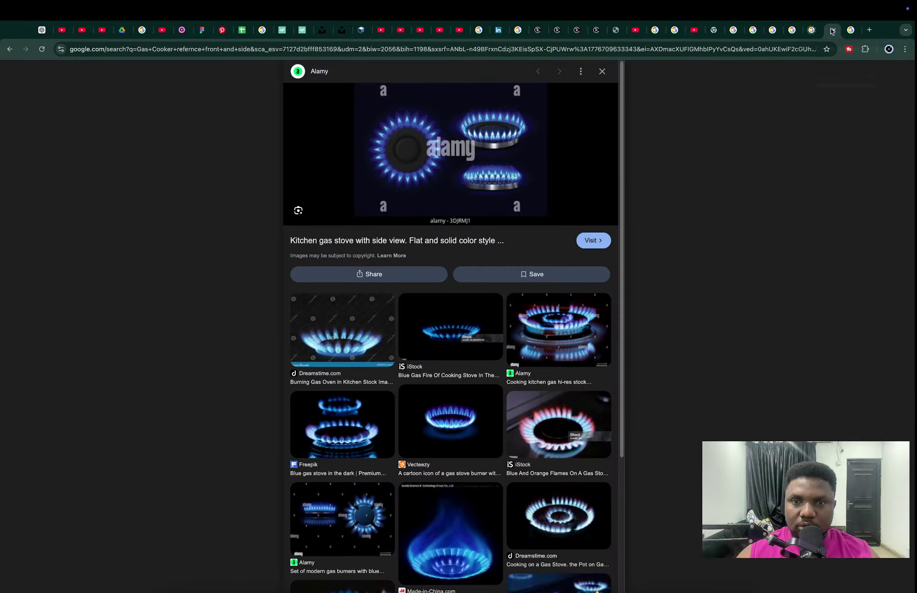
scroll(663, 452, up, 4)
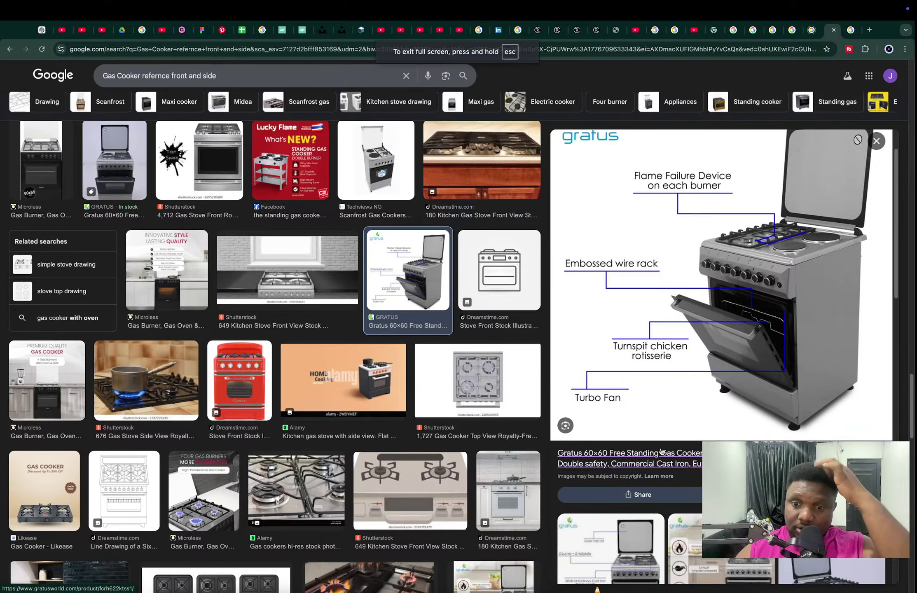
click(663, 452)
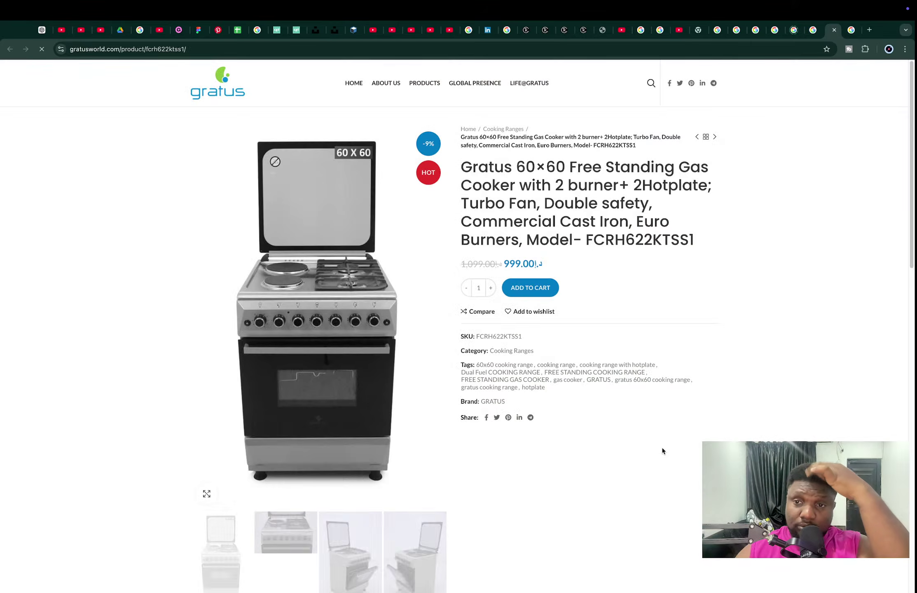
Step: Browse the product gallery's thumbnails for further views of the cooker's cooktop
click(395, 553)
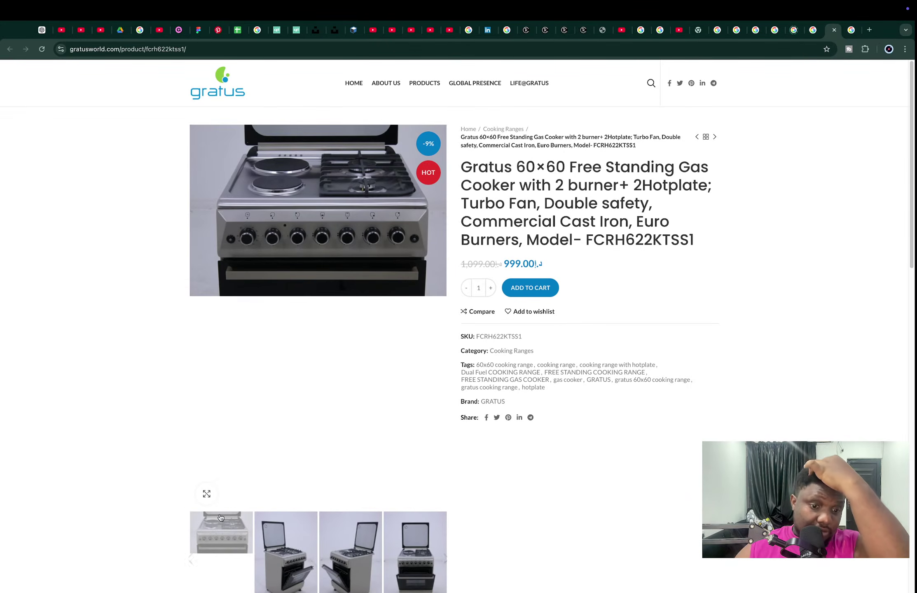
scroll(229, 445, down, 3)
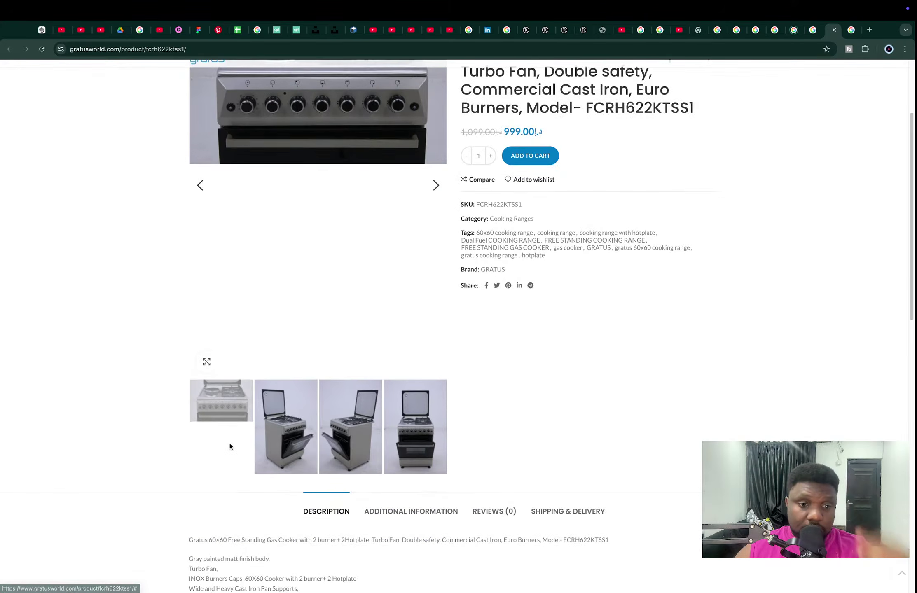
scroll(230, 446, up, 1)
click(196, 426)
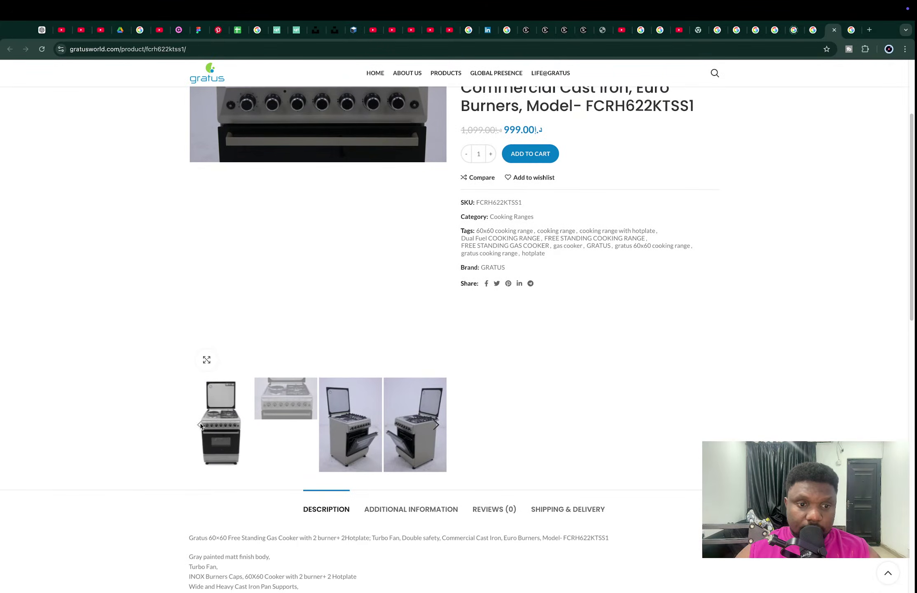
click(436, 426)
click(437, 427)
click(438, 427)
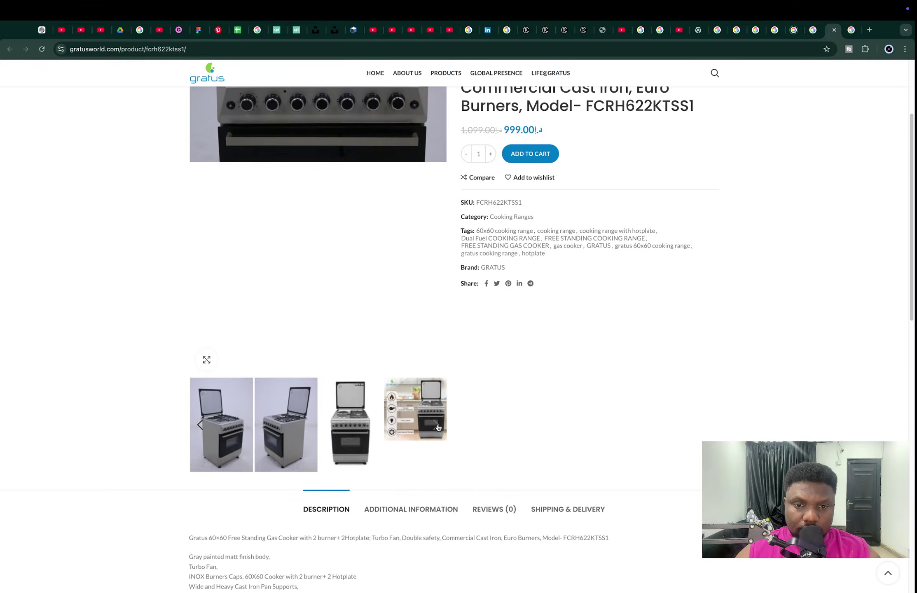
click(437, 427)
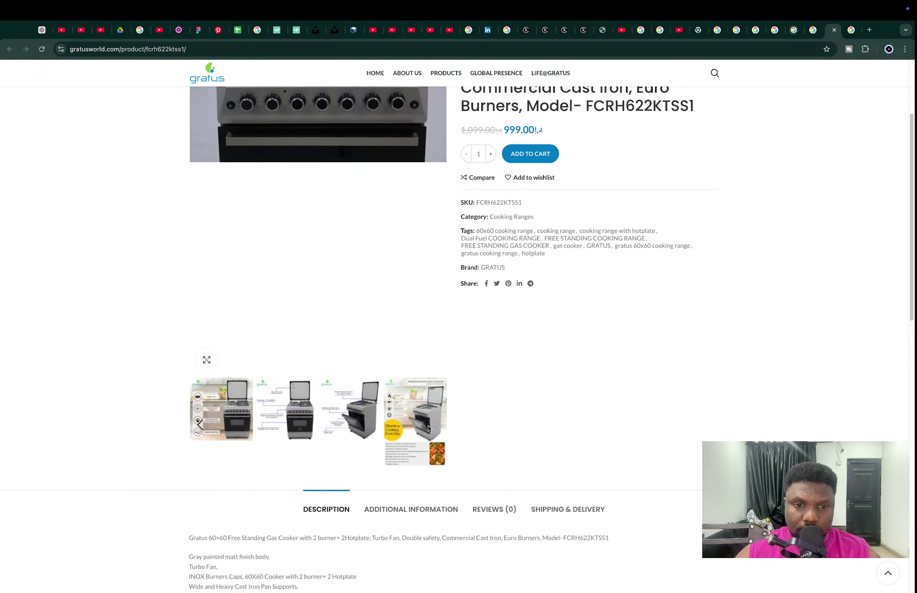
Step: View the labelled open-door cooker image at full size, close it and go back through the gallery's thumbnails
click(346, 419)
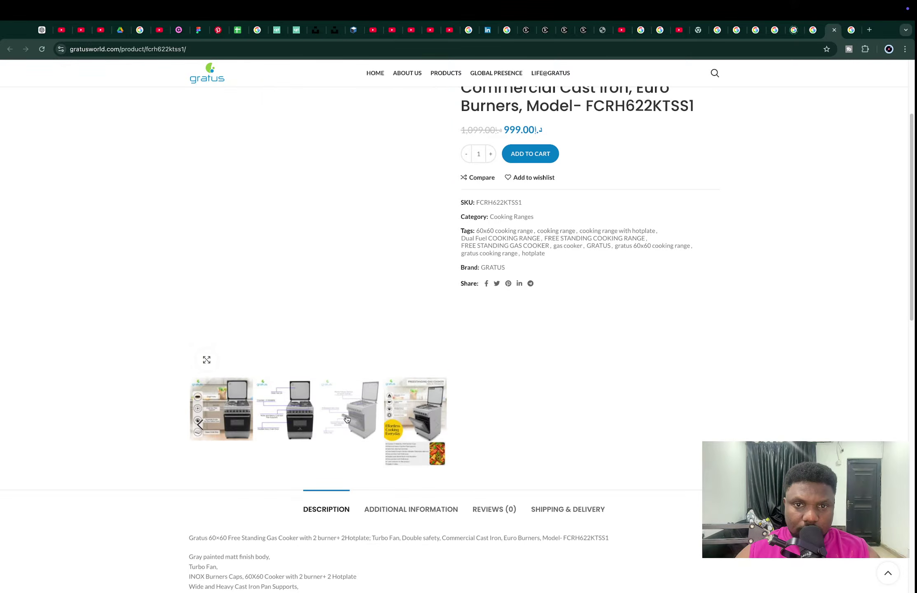
click(208, 355)
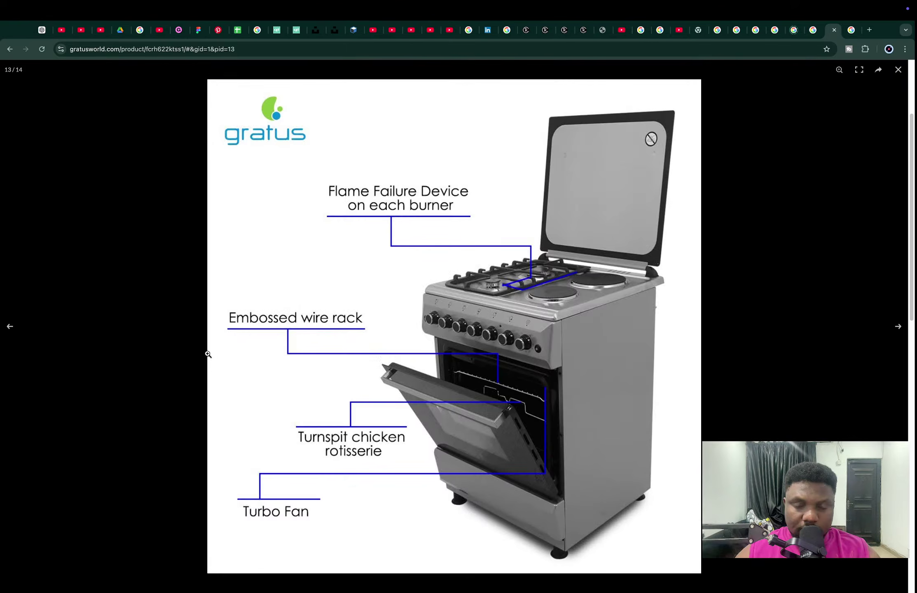
click(755, 217)
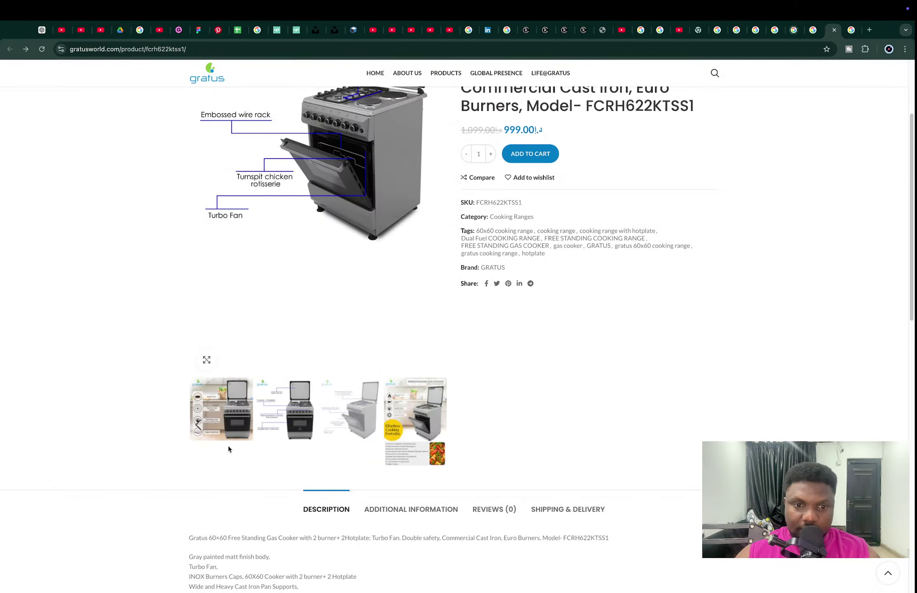
click(201, 424)
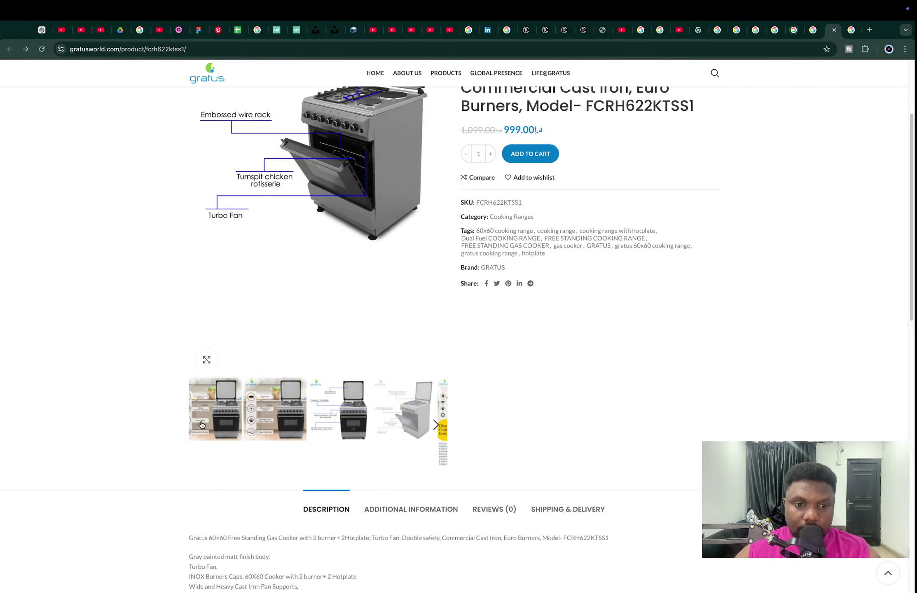
click(201, 425)
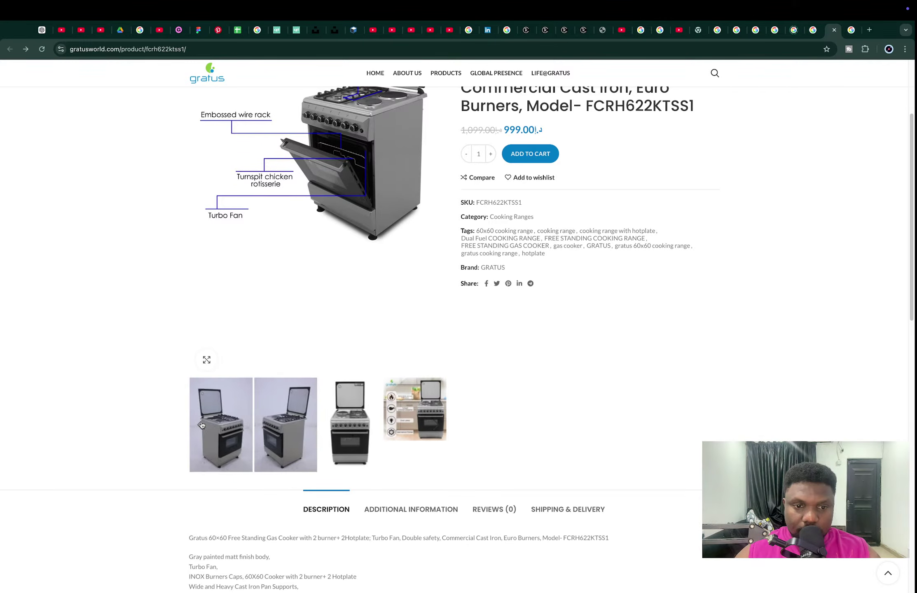
Step: Find the close-up photo of the cooktop and knobs in the product gallery and view it at full size
click(201, 425)
click(202, 425)
click(201, 425)
click(201, 425)
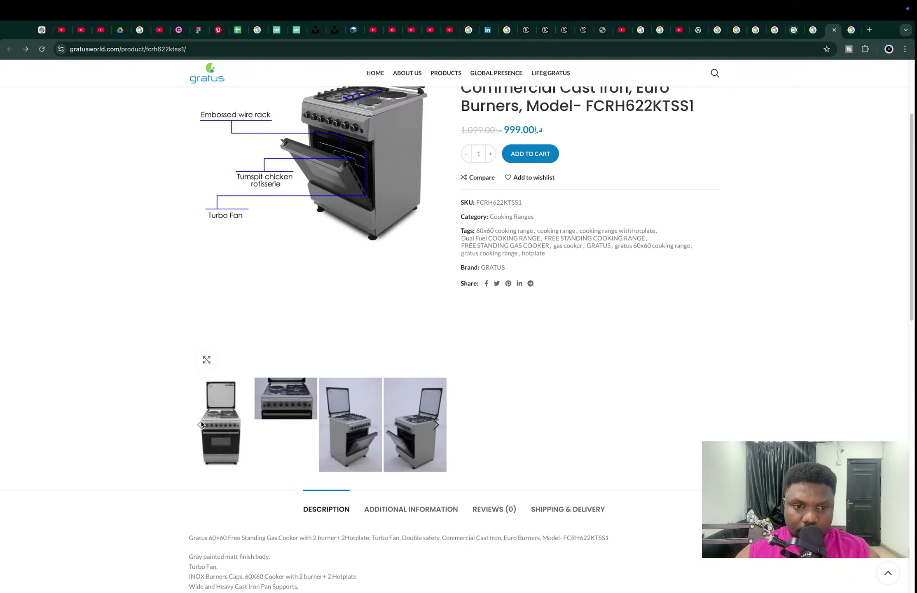
click(267, 399)
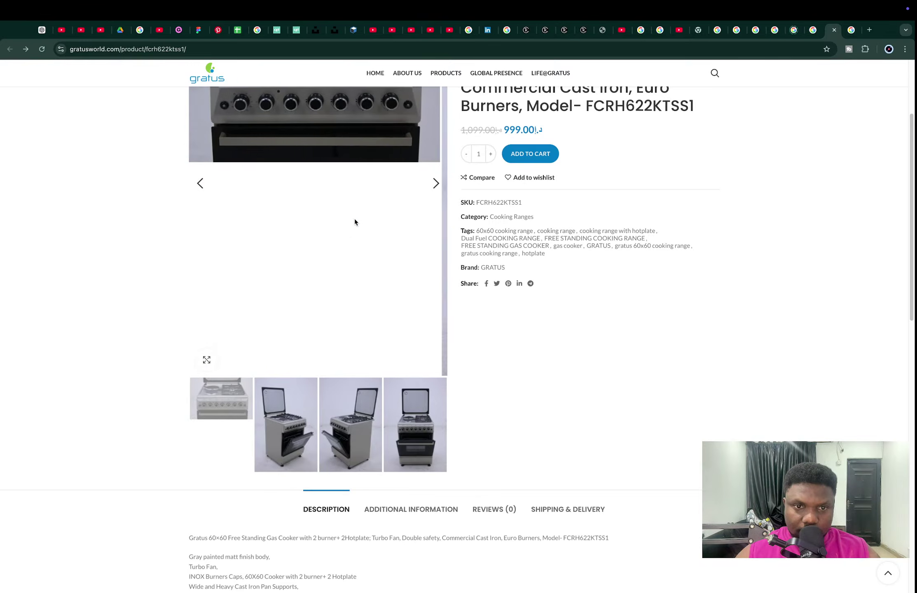
scroll(352, 232, up, 3)
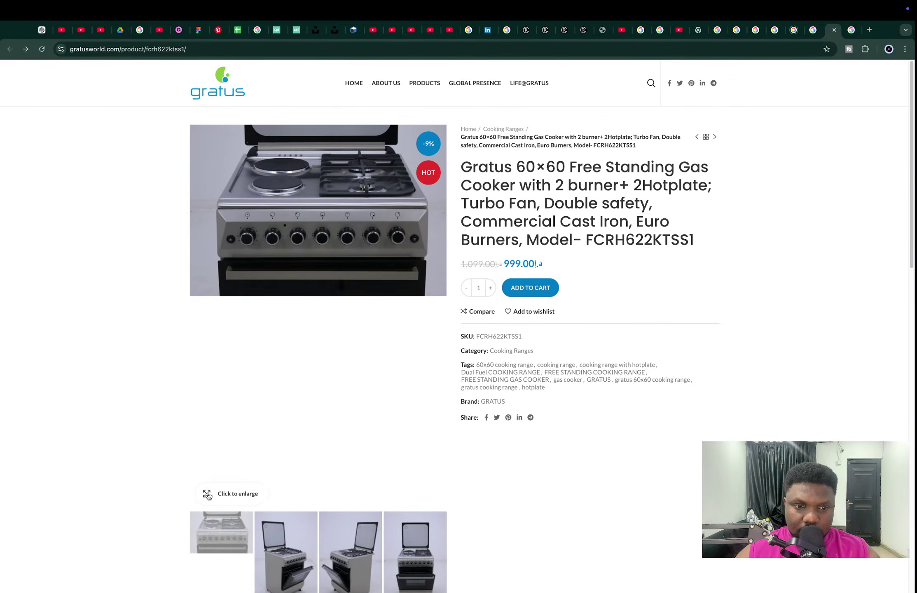
click(207, 493)
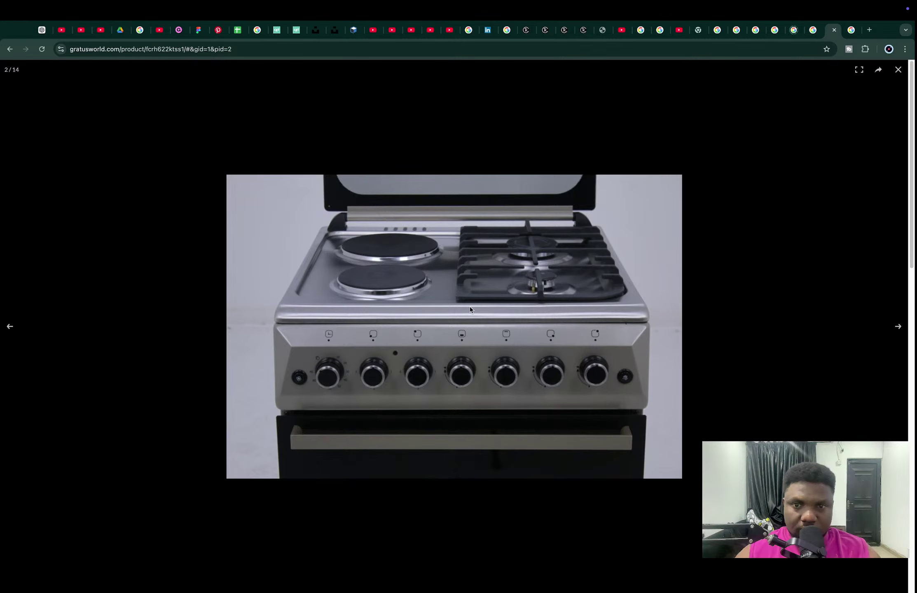
Step: Switch to PureRef, paste the cooktop close-up, place it below the open-door cooker photo and enlarge its burner area
key(super+Tab)
click(139, 309)
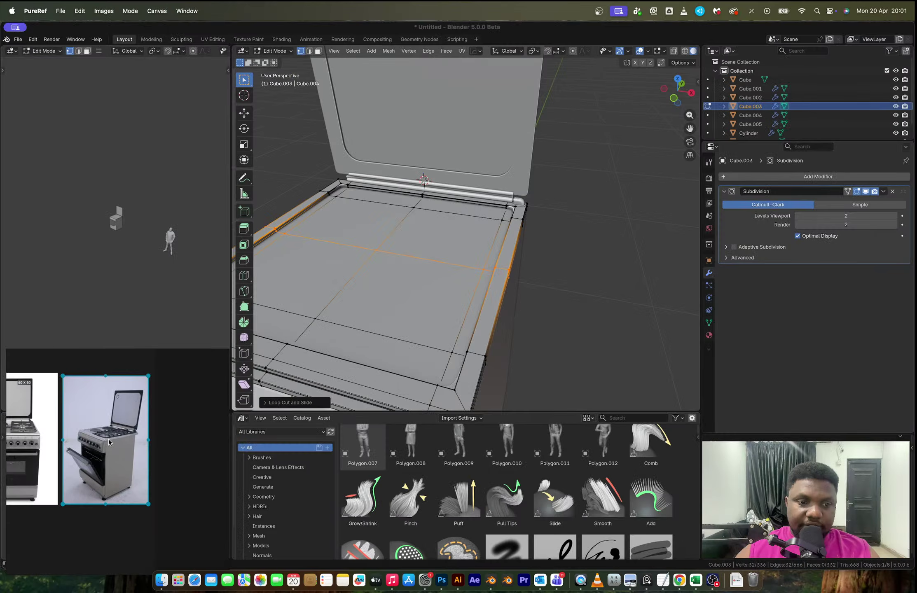
key(super+v)
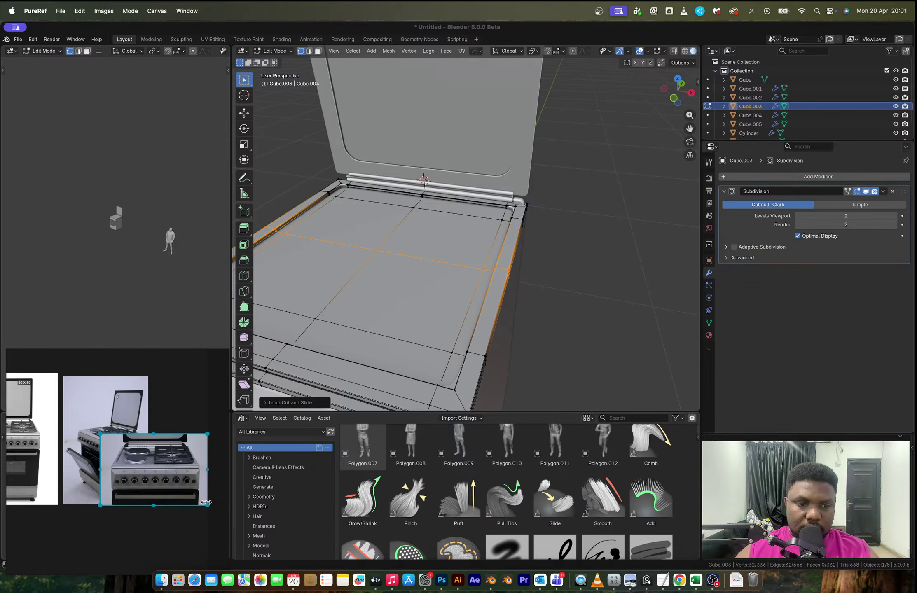
drag(170, 474, 127, 547)
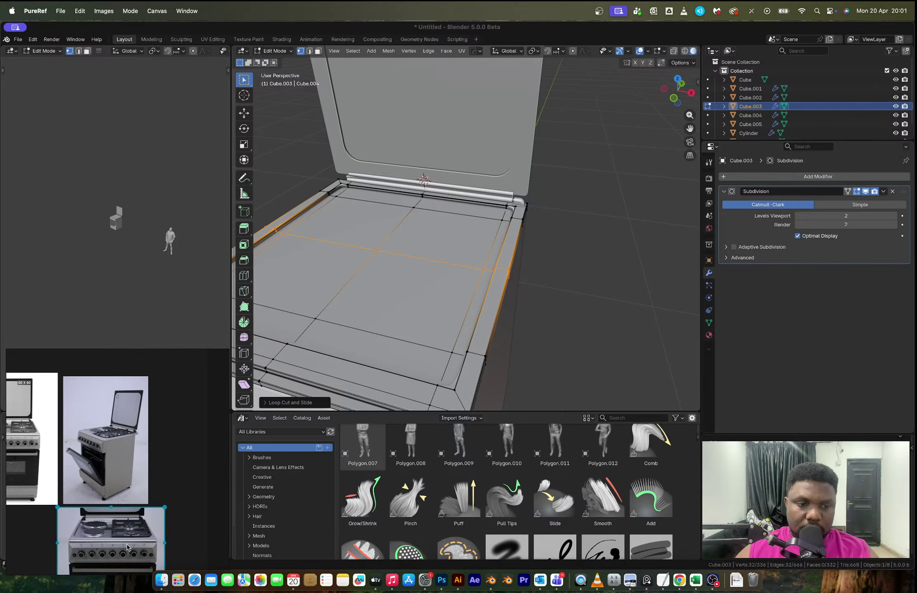
scroll(127, 547, up, 5)
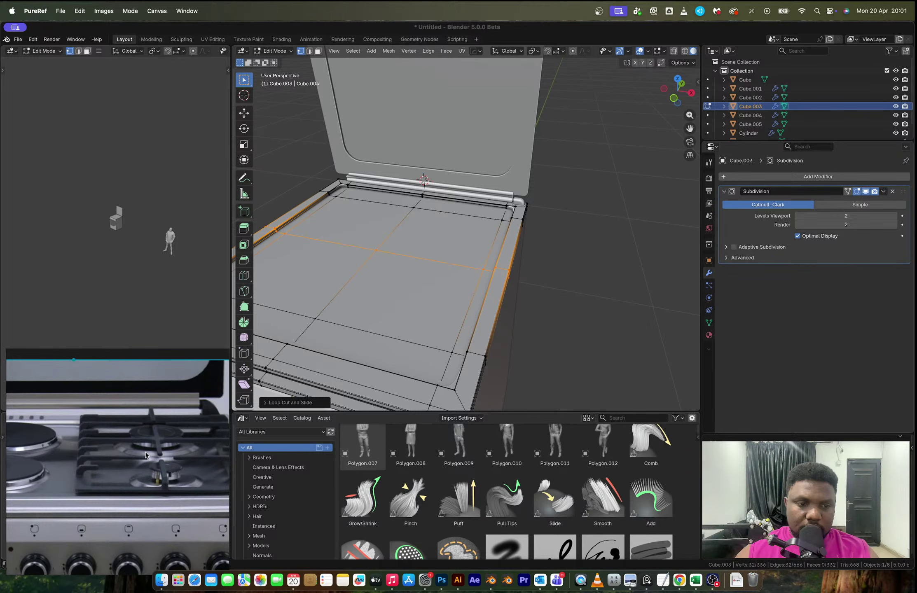
Step: Switch to Blender and inset the four faces of the cooktop's front-right quadrant by about 0.016 m
click(426, 307)
key(3)
click(426, 307)
middle_drag(427, 307, 528, 324)
shift+click(363, 257)
shift+click(528, 325)
shift+click(529, 287)
middle_drag(528, 287, 536, 317)
key(i)
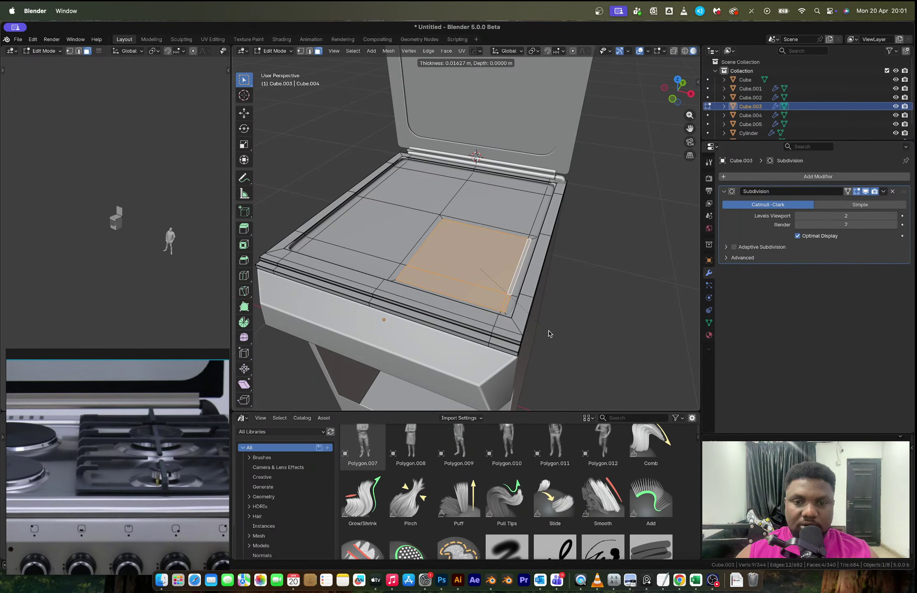
click(548, 334)
Step: Scale the inset quadrant faces and shape their outline into a circle
key(s)
click(526, 315)
key(q)
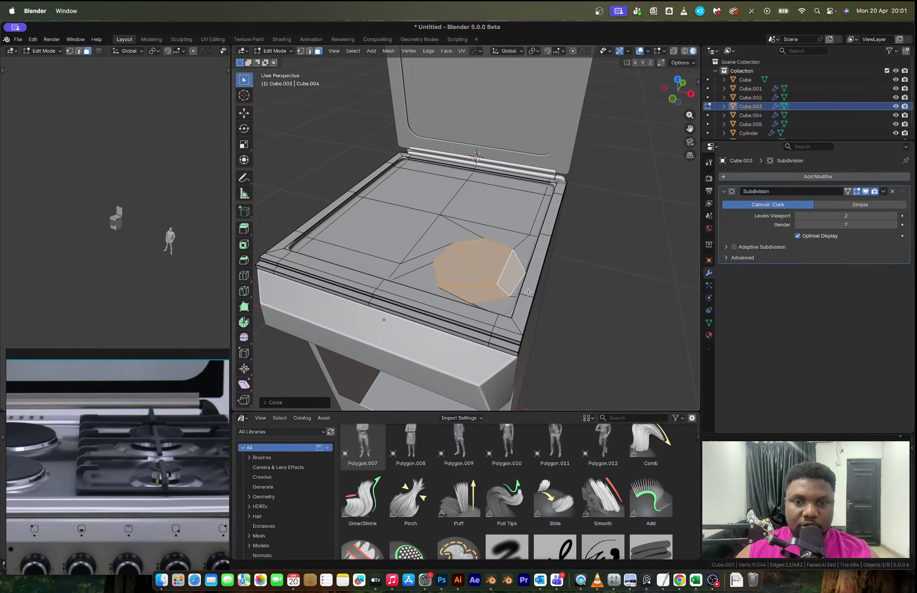
Step: From the top view, rotate the circular face group, centre it in the front-right quadrant and reduce its size
click(674, 100)
key(KP_7)
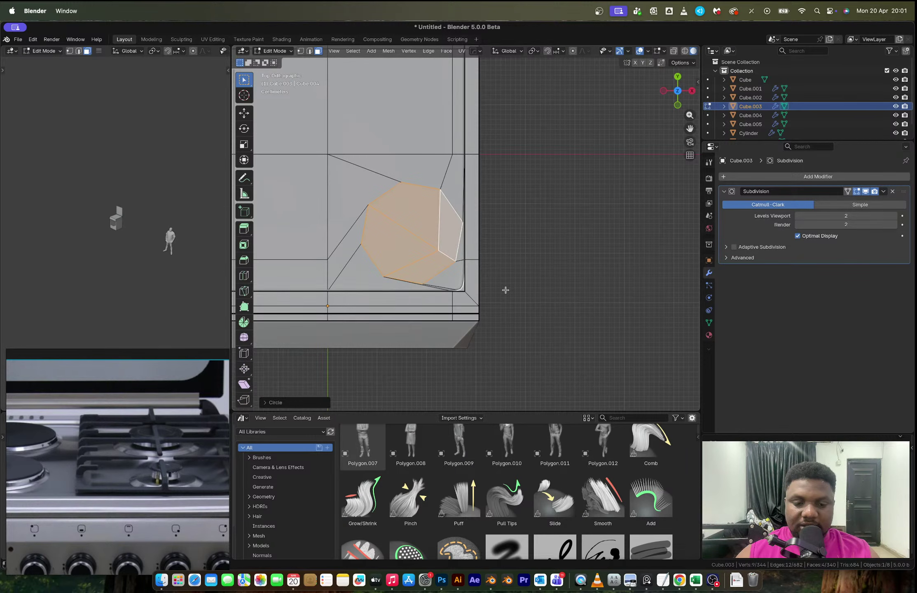
key(r)
click(523, 255)
key(s)
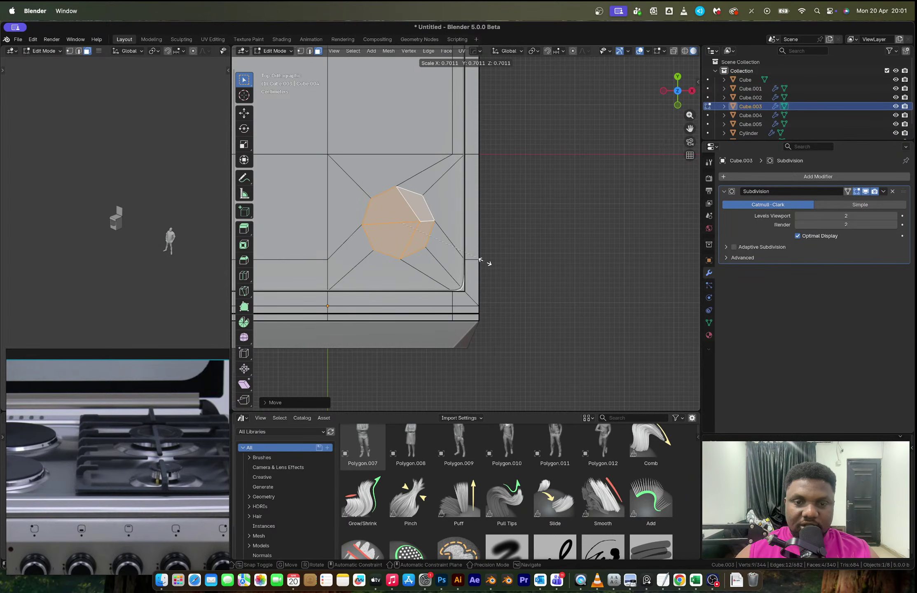
click(486, 266)
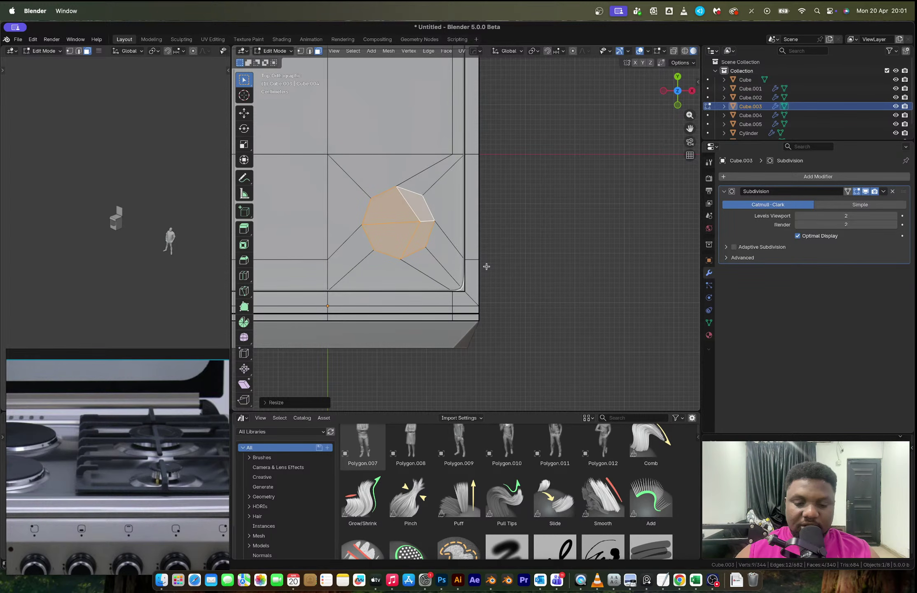
key(s)
click(490, 274)
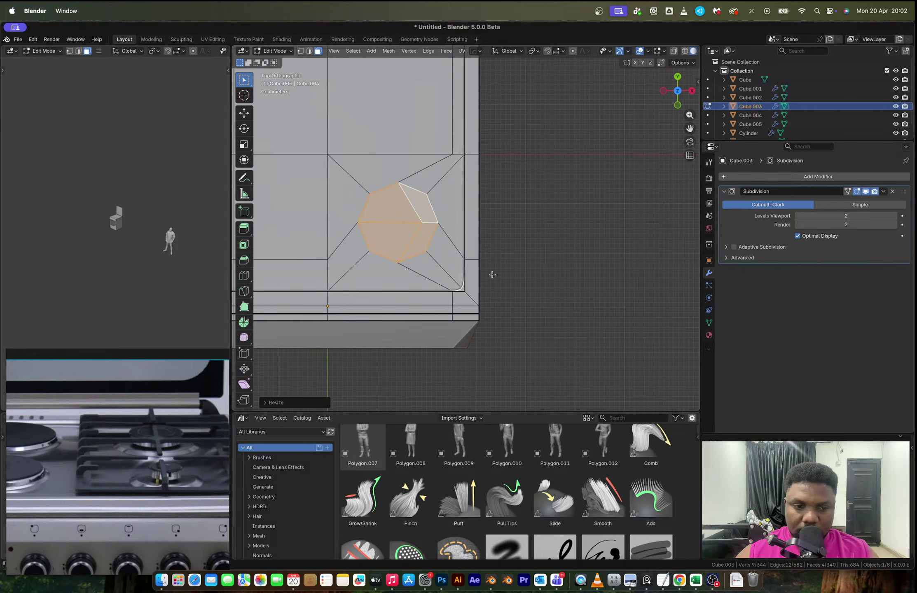
key(Tab)
middle_drag(492, 275, 489, 245)
key(Tab)
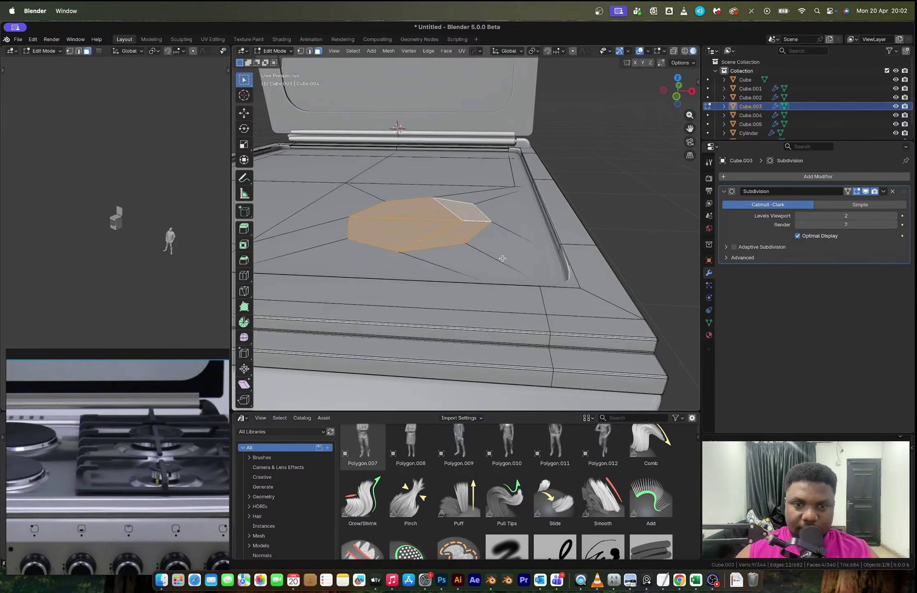
key(e)
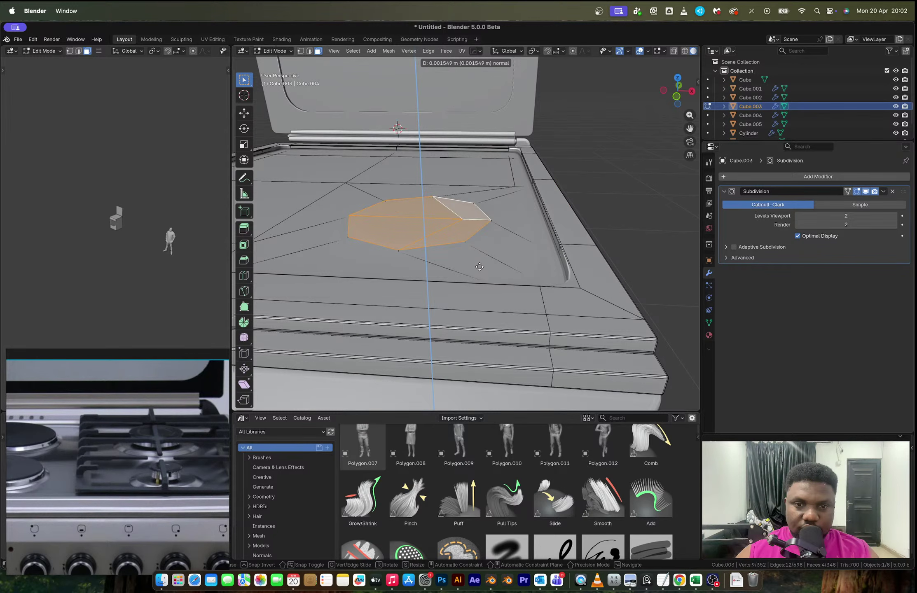
right_click(480, 267)
key(super+z)
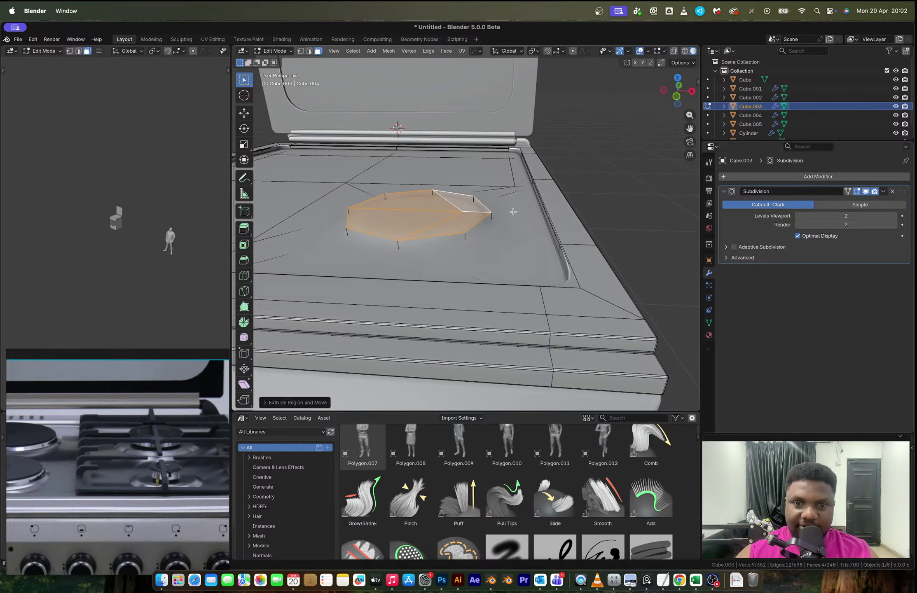
Step: Hide the cooktop's Subdivision modifier in the viewport and shade the object smooth by a 30° angle
click(865, 191)
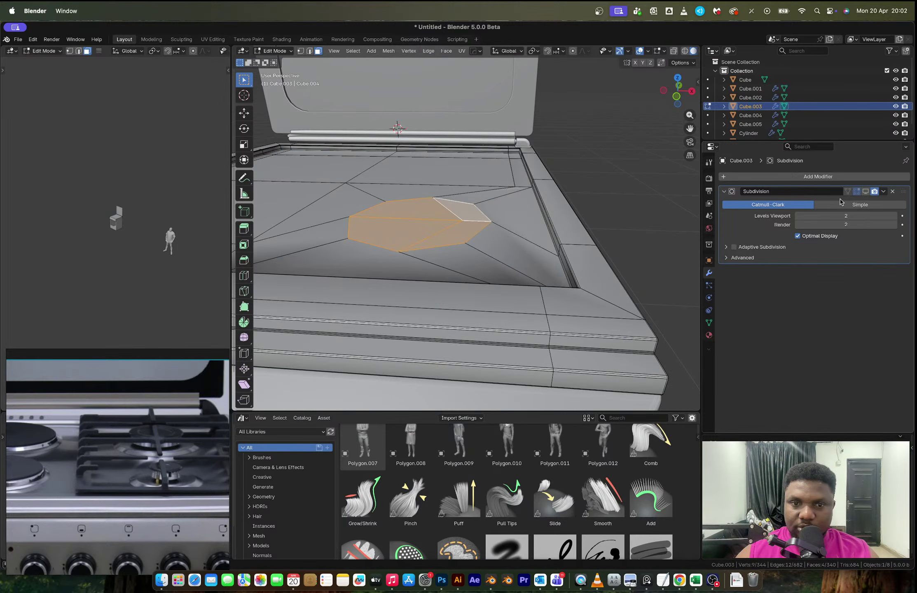
key(Tab)
key(Tab)
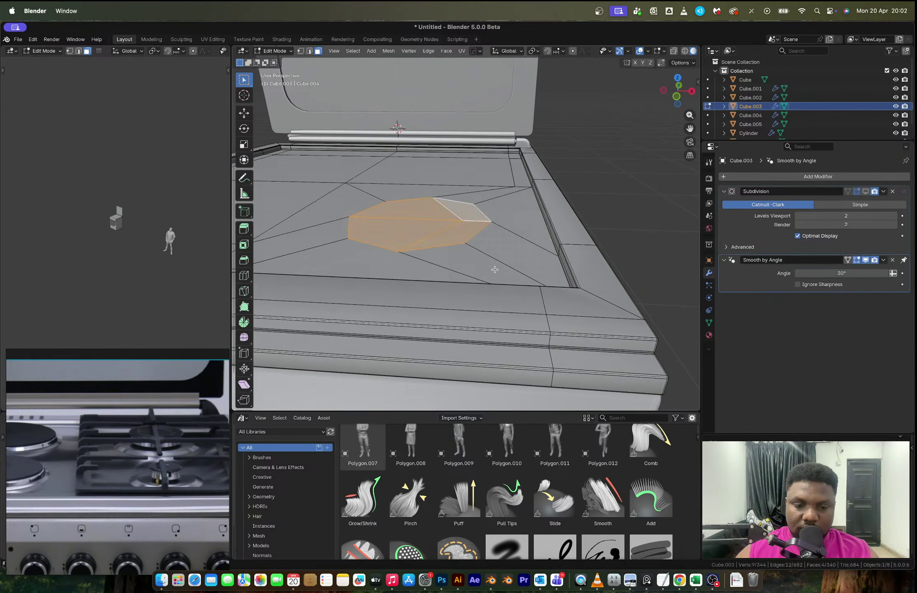
Step: Try raising the circular burner faces about 0.015 m with a tapered top, and undo it
key(e)
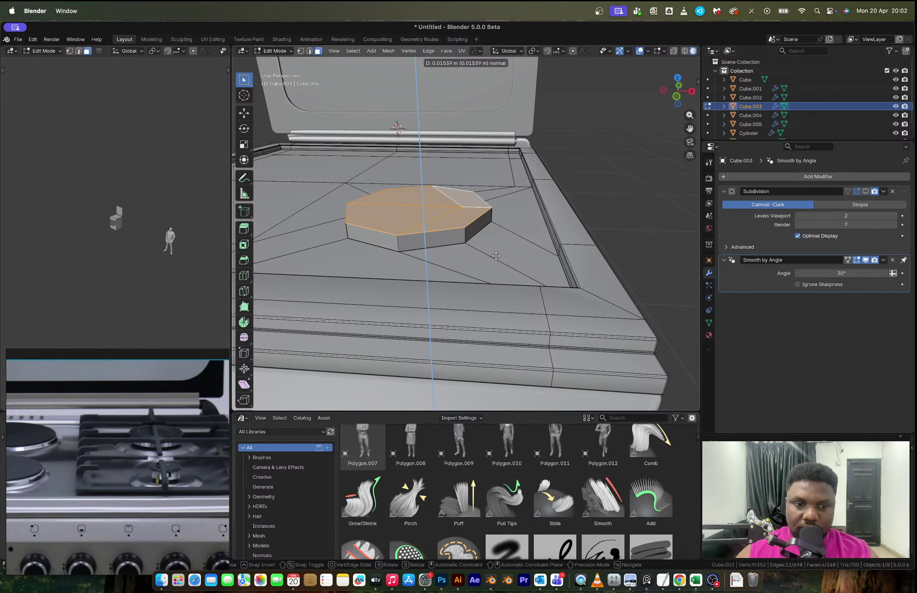
click(496, 256)
key(s)
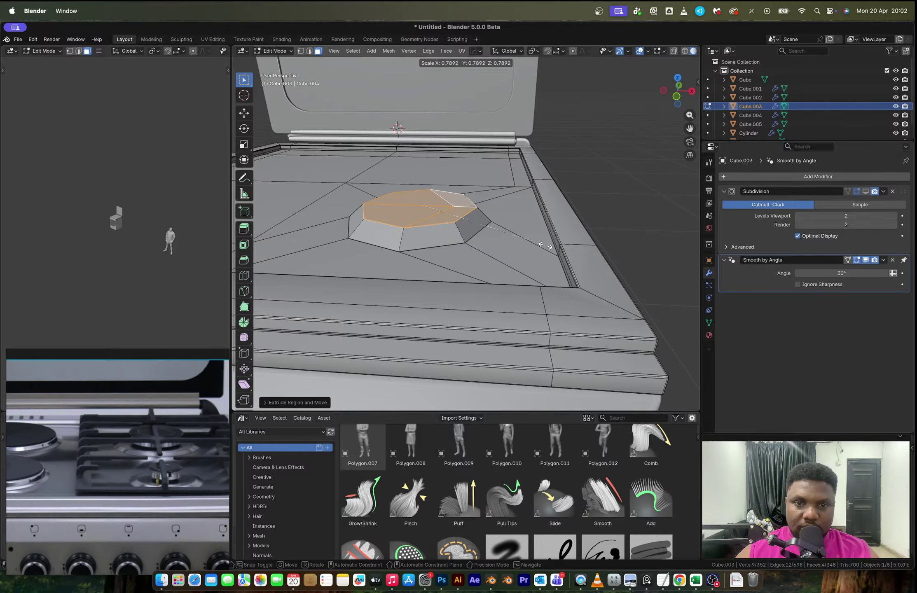
click(545, 245)
scroll(495, 268, up, 3)
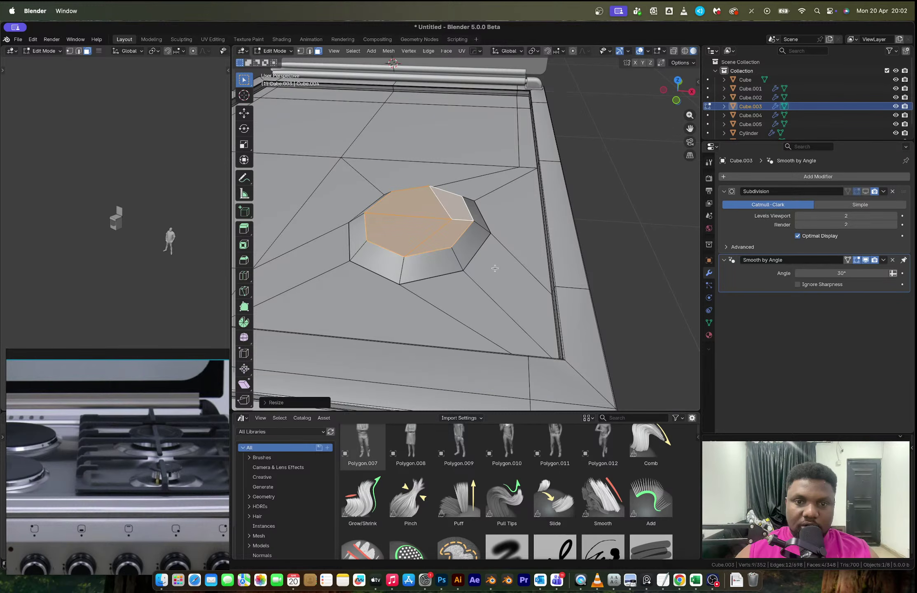
key(super+z)
key(super+z)
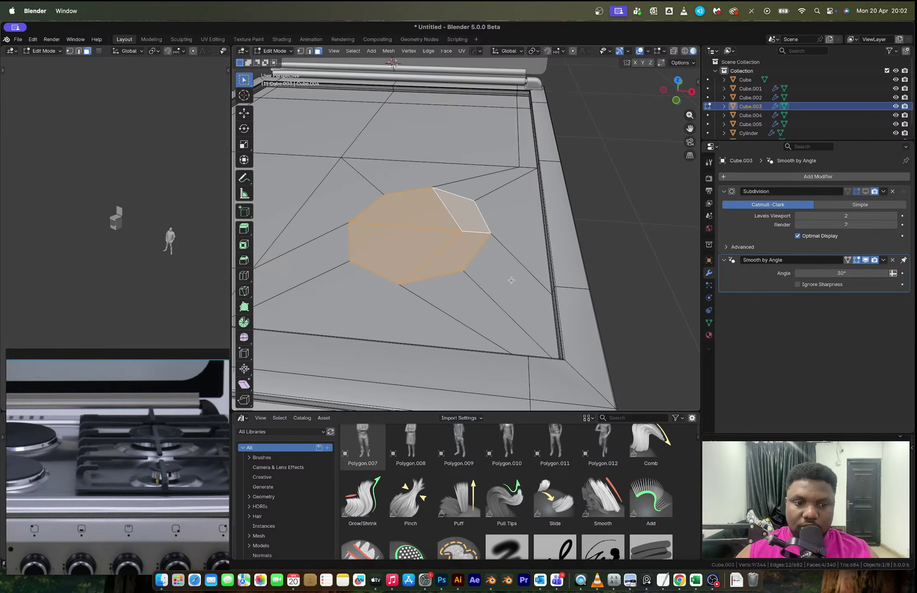
Step: Extrude the circular burner faces upward about 0.005 m and scale the raised top inward
key(e)
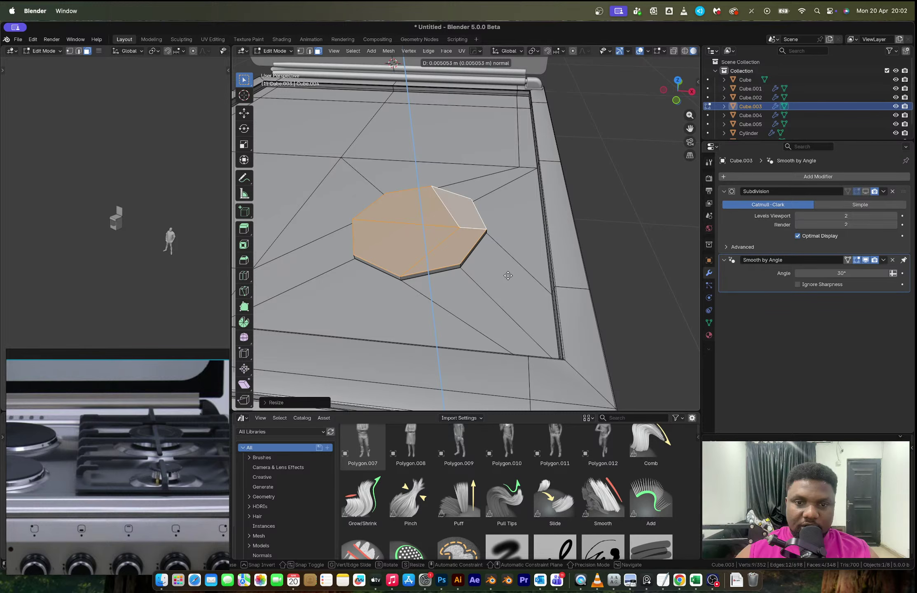
click(507, 275)
key(s)
click(541, 272)
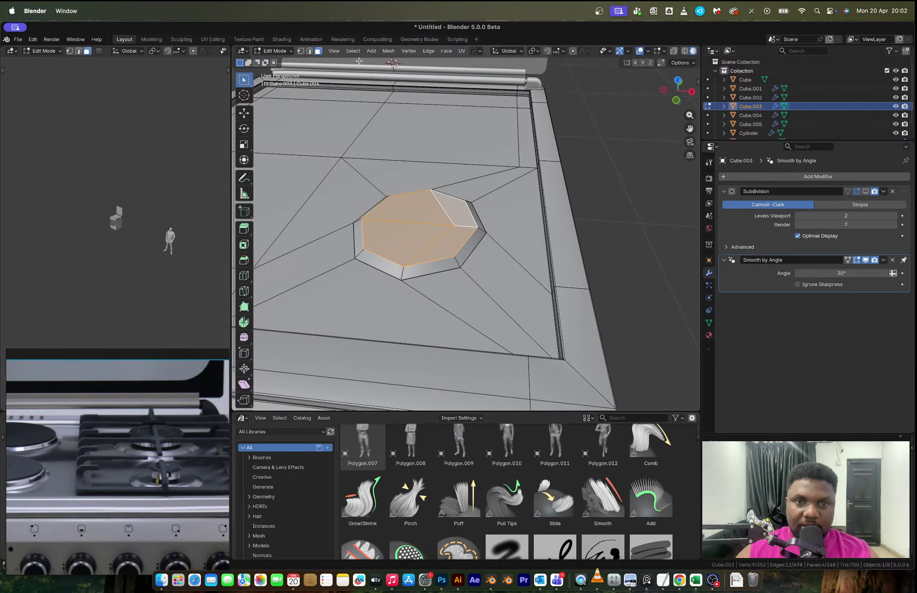
Step: Bevel the upper and lower edge loops of the raised burner base with 5 segments
click(308, 50)
alt+shift+click(431, 274)
key(ctrl+b)
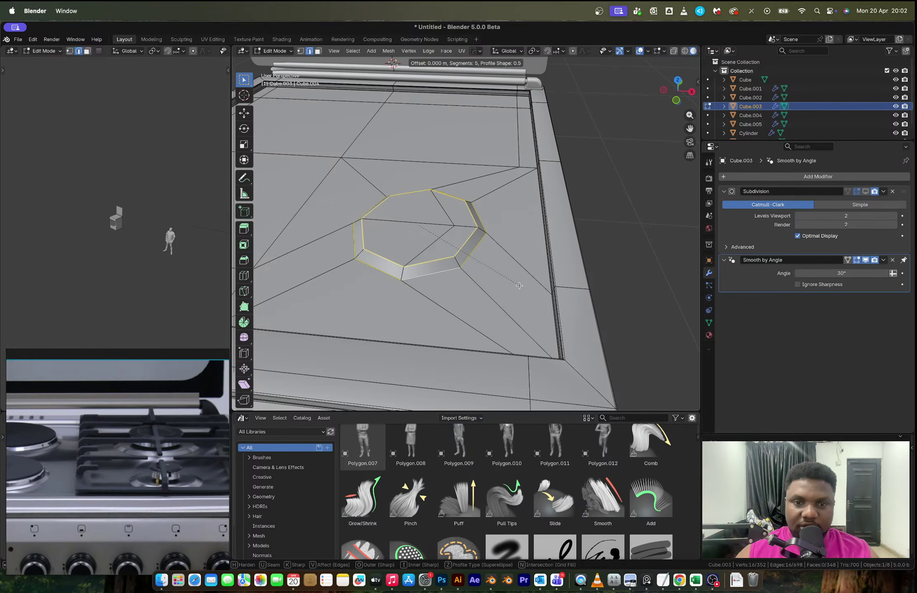
click(520, 286)
Step: Show the Subdivision modifier in the viewport and examine the smoothed burner base on the cooktop
key(Tab)
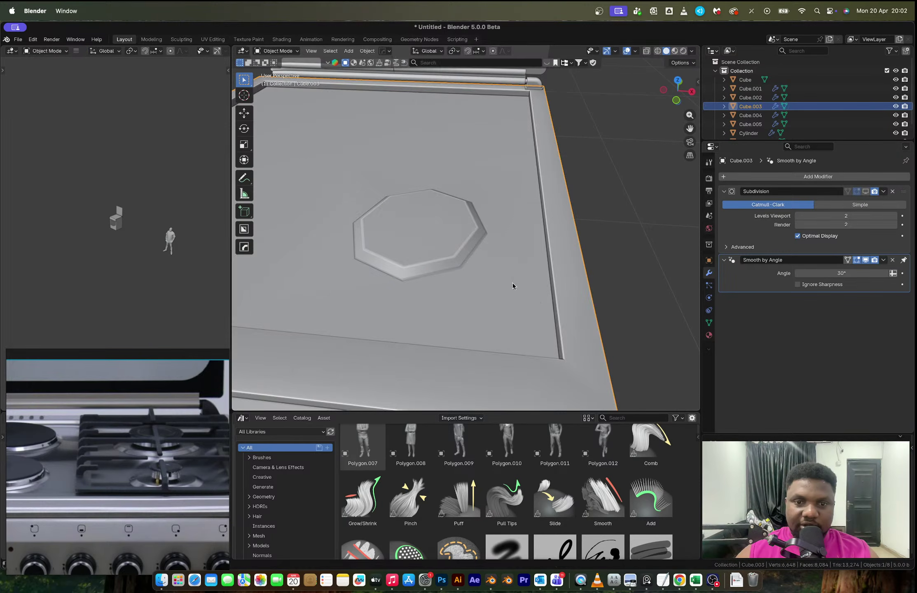
click(865, 191)
scroll(525, 266, down, 4)
middle_drag(501, 274, 526, 266)
scroll(526, 266, up, 1)
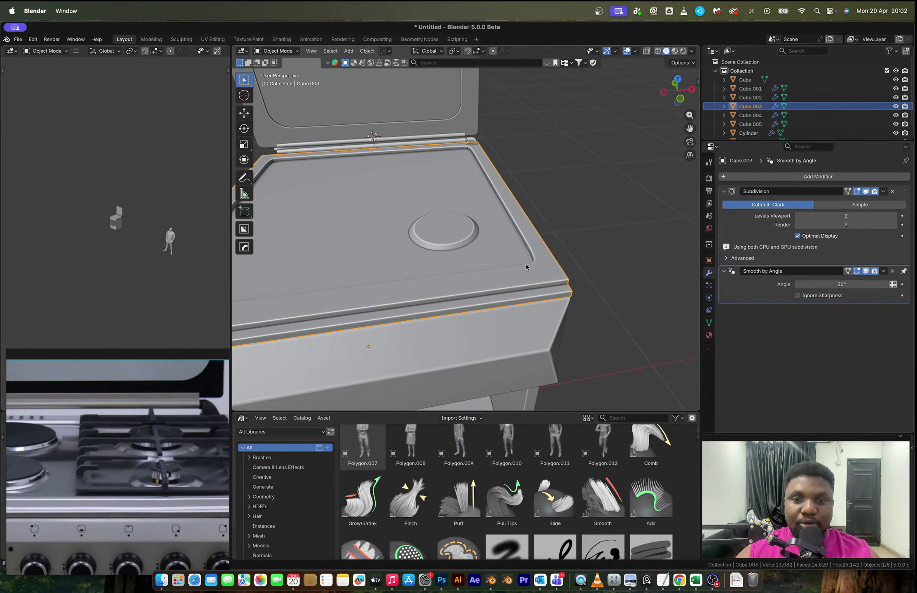
middle_drag(550, 266, 501, 316)
Step: Undo the burner base's bevel, taper and extrusion, back to the flat circular faces
key(Tab)
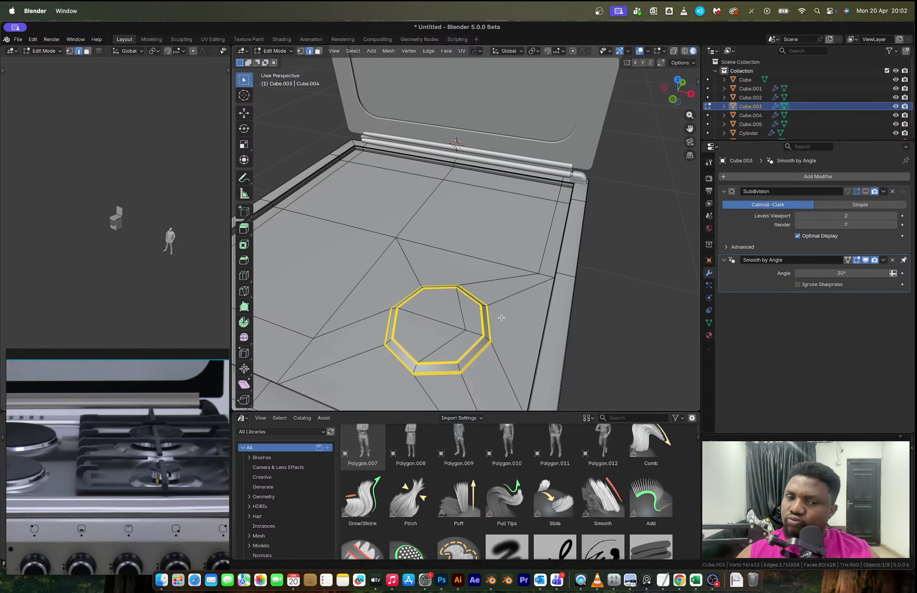
key(3)
key(Tab)
key(Tab)
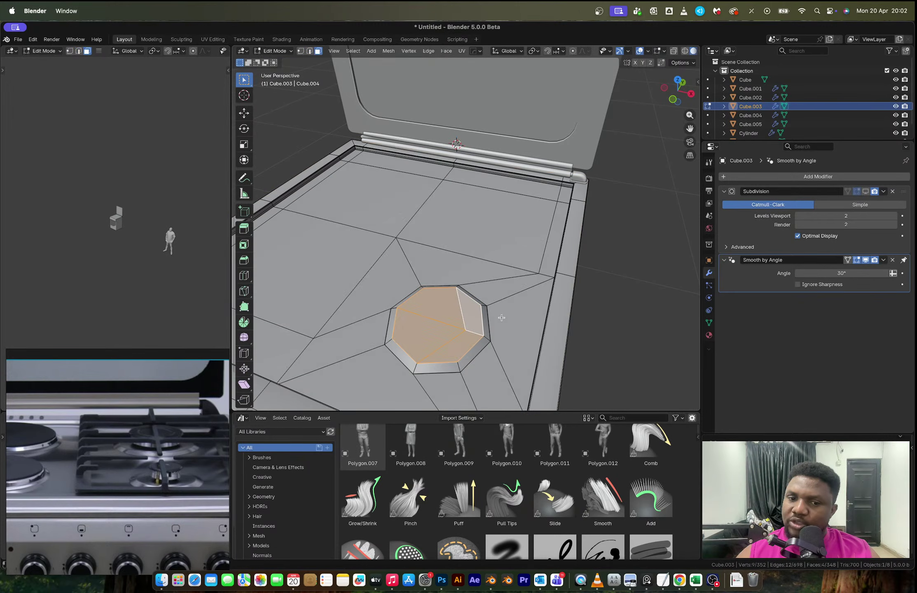
key(s)
click(513, 340)
Step: Extrude the circular burner faces upward about 0.0026 m and scale the raised top inward
middle_drag(514, 341, 516, 291)
key(e)
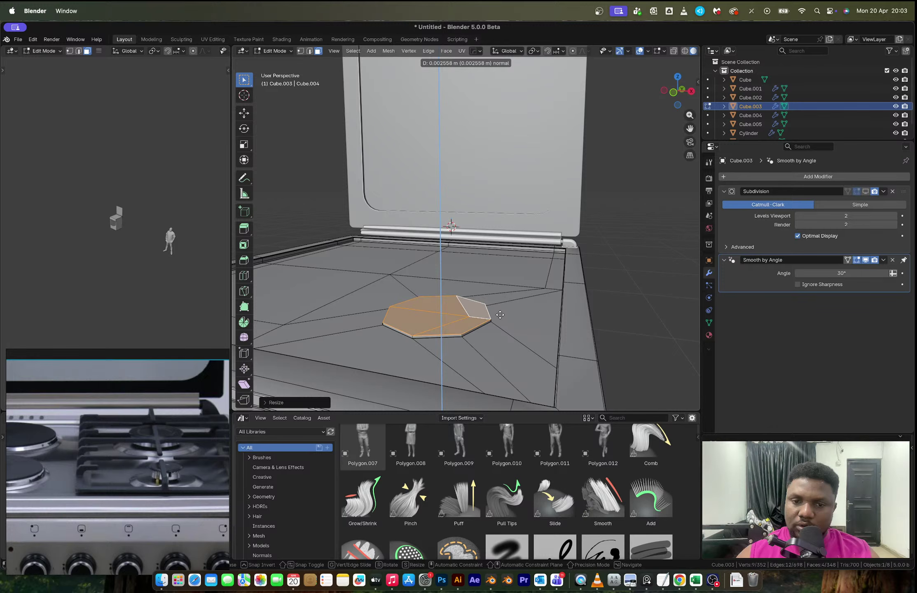
click(499, 315)
key(s)
click(529, 324)
Step: Select the lower burner base's top and bottom edge loops and bevel them by about 0.0009 m with 5 segments
click(353, 50)
mouse_move(382, 165)
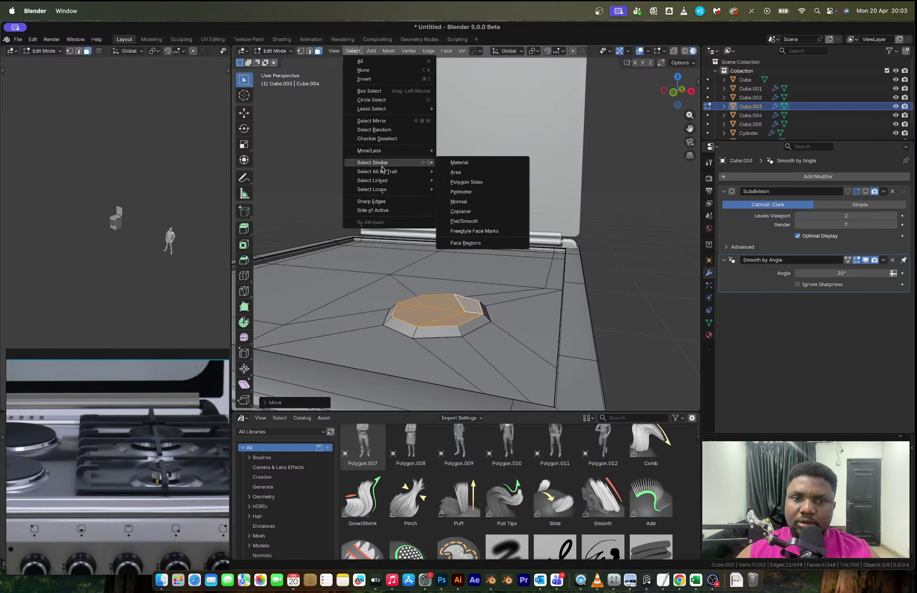
click(474, 221)
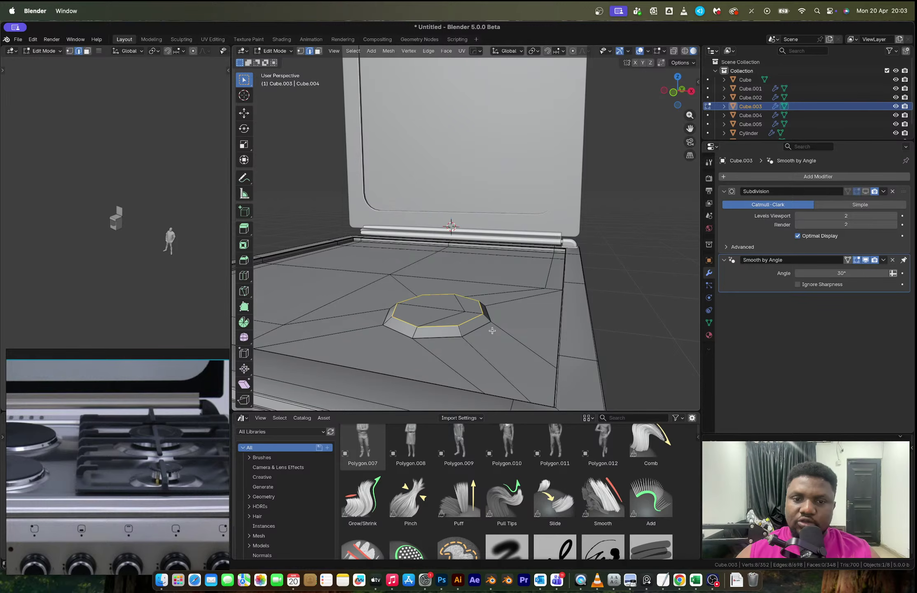
alt+shift+click(478, 329)
key(ctrl+b)
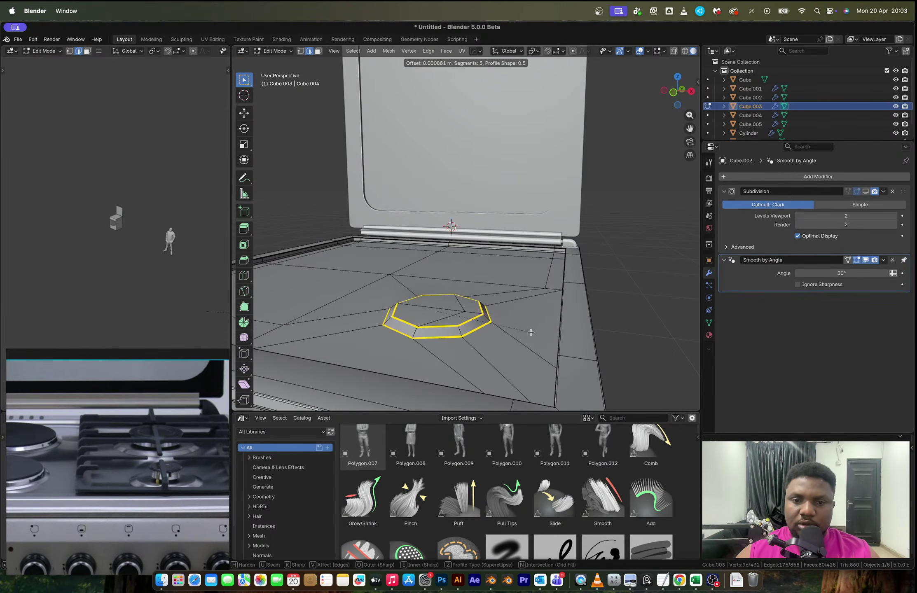
click(530, 332)
key(Tab)
middle_drag(530, 332, 476, 338)
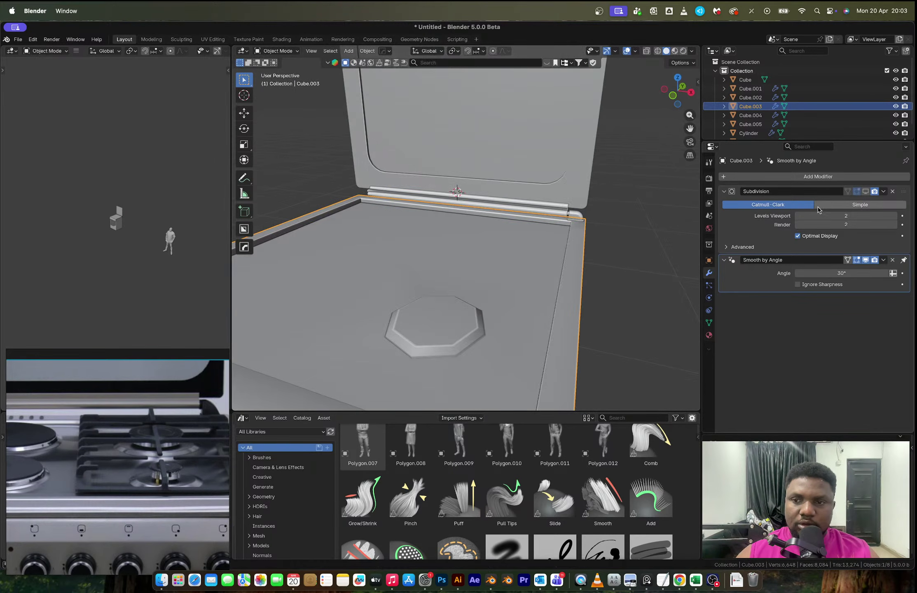
Step: Select the faces in the cooktop's rear-right quadrant and inset them by about 0.021 m
middle_drag(597, 288, 518, 256)
key(Tab)
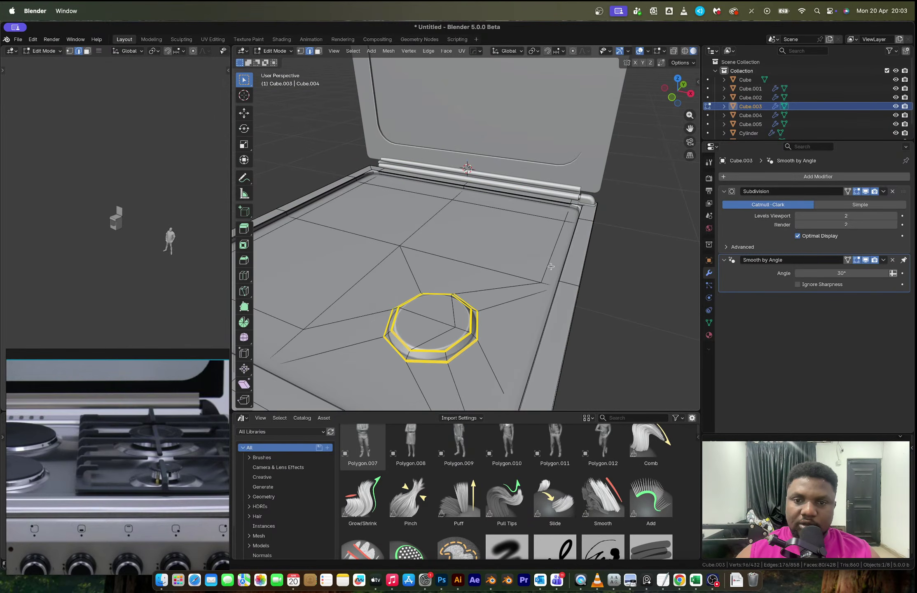
key(3)
click(551, 267)
right_click(548, 241)
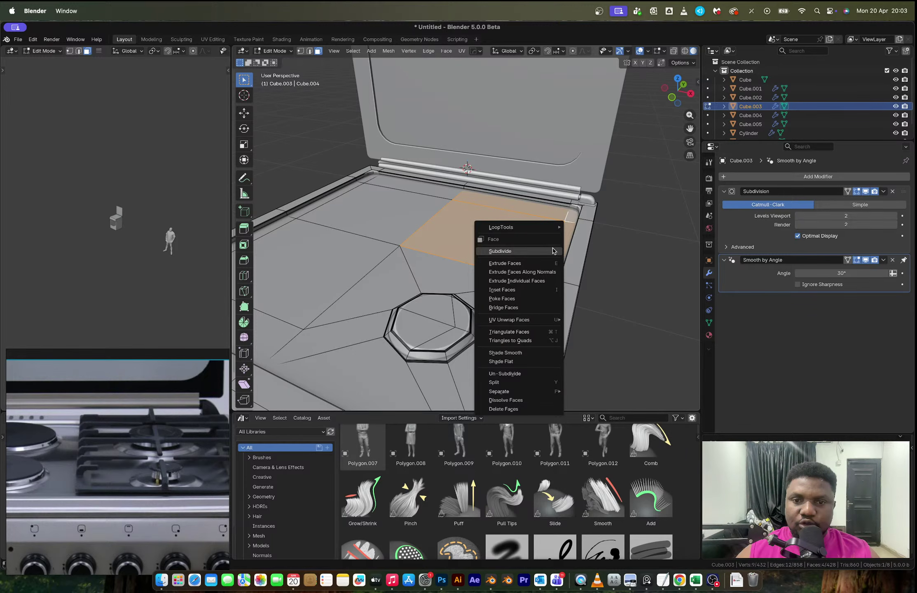
mouse_move(554, 227)
key(i)
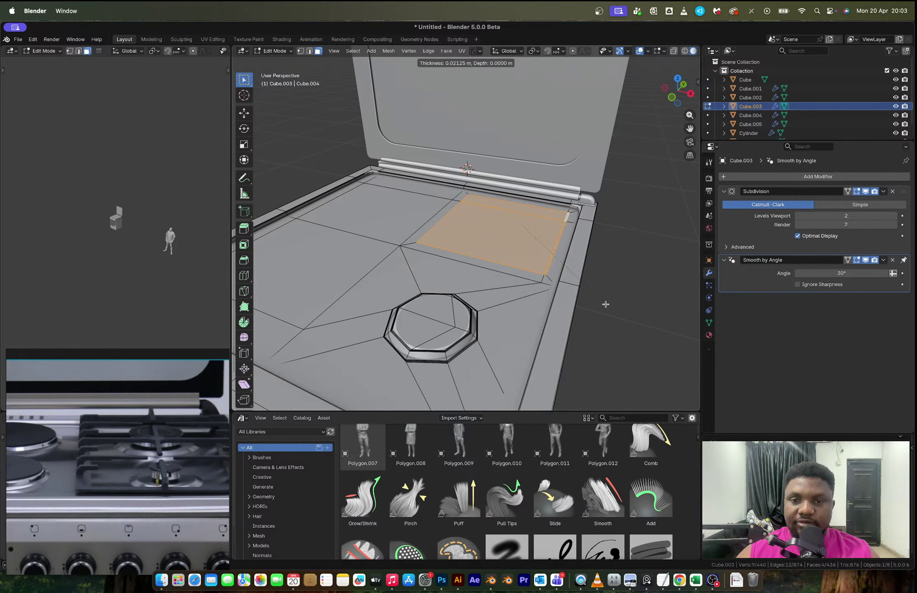
click(606, 304)
Step: Shape the inset rear-right faces into a circle with LoopTools, scale it to about 0.57 and rotate it about 25 degrees around Z
right_click(519, 218)
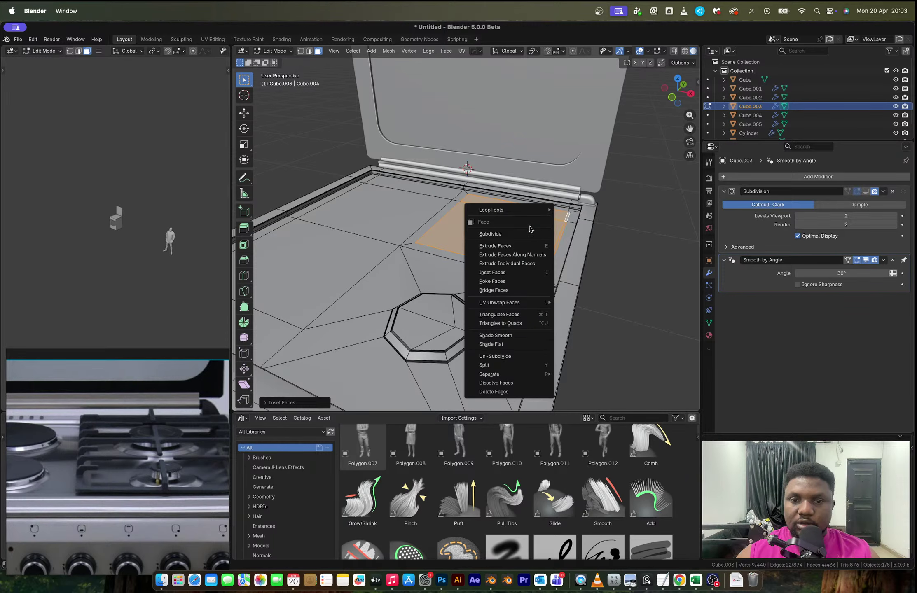
right_click(520, 221)
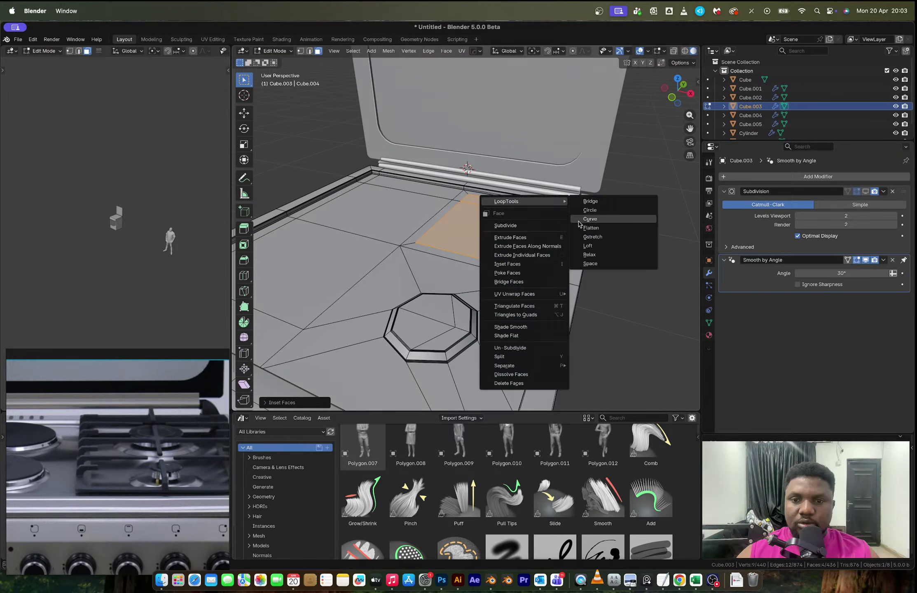
mouse_move(524, 202)
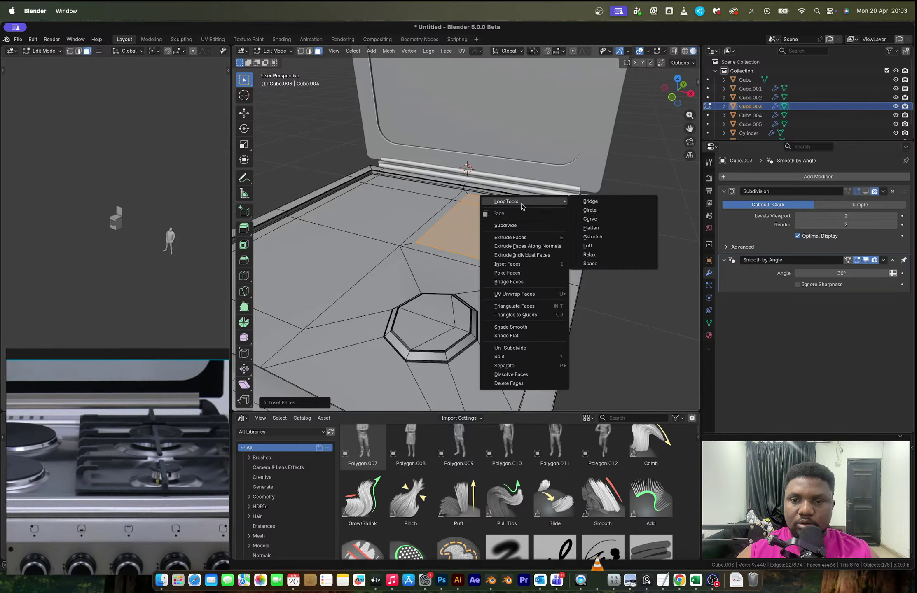
click(579, 213)
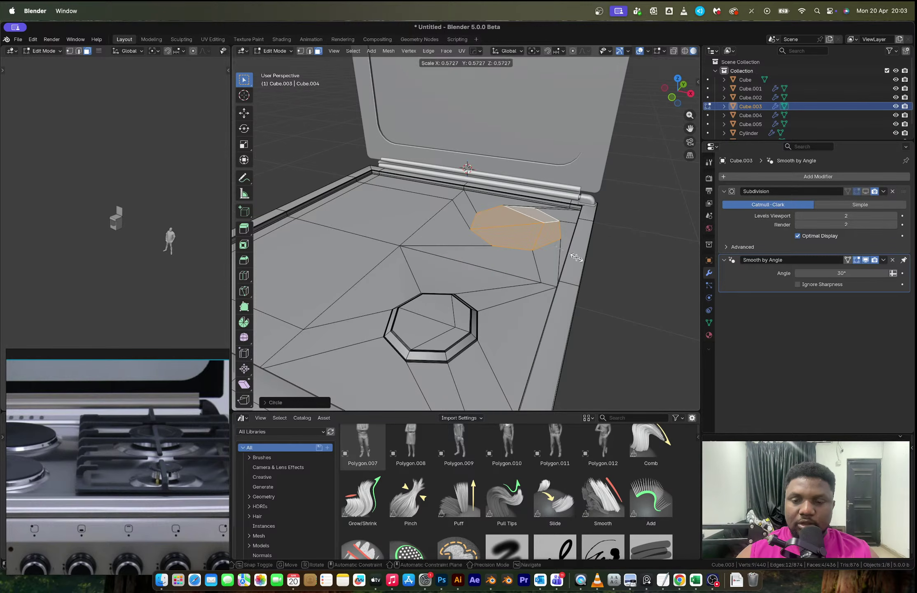
key(s)
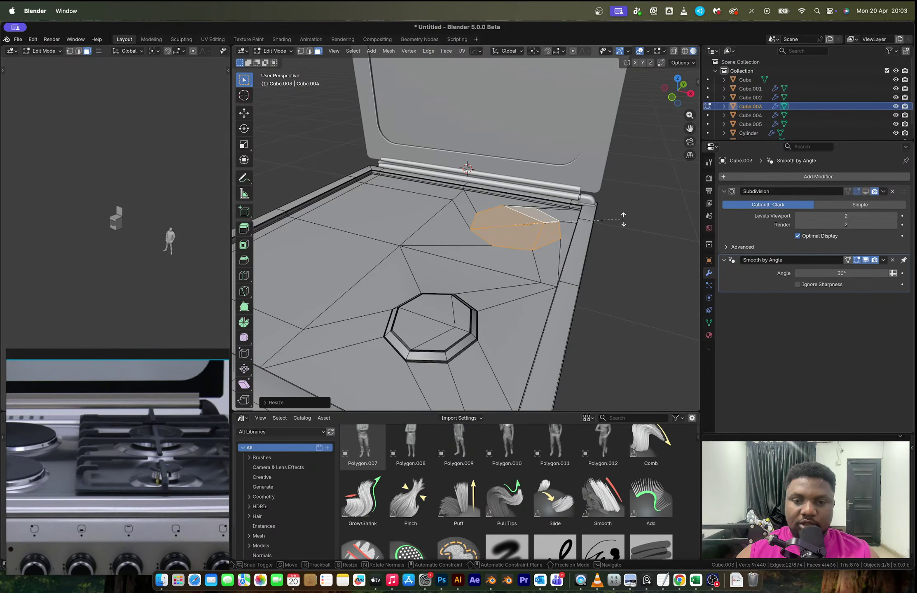
key(r)
key(z)
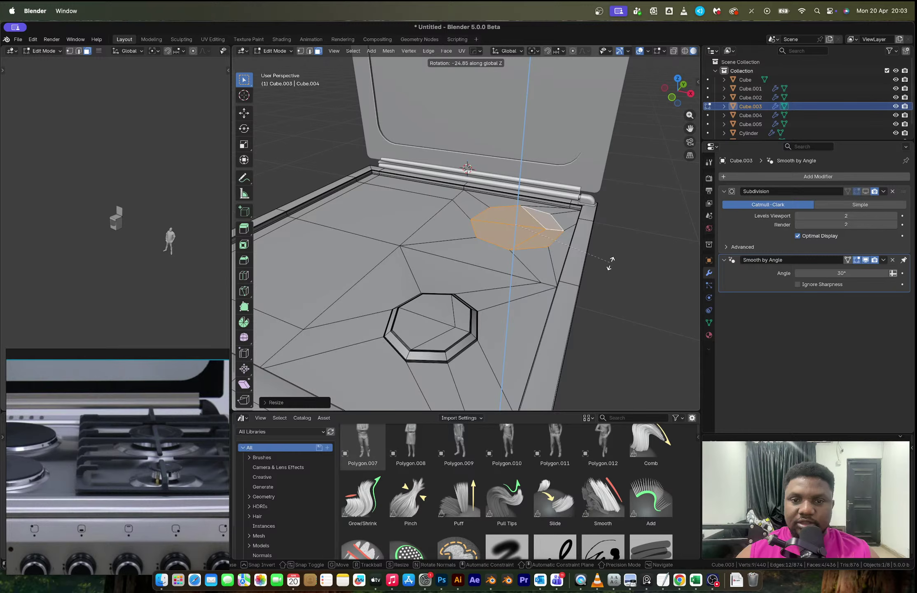
click(610, 263)
Step: Align the rear circle with the front burner from the top view and adjust its rotation and size
key(KP_7)
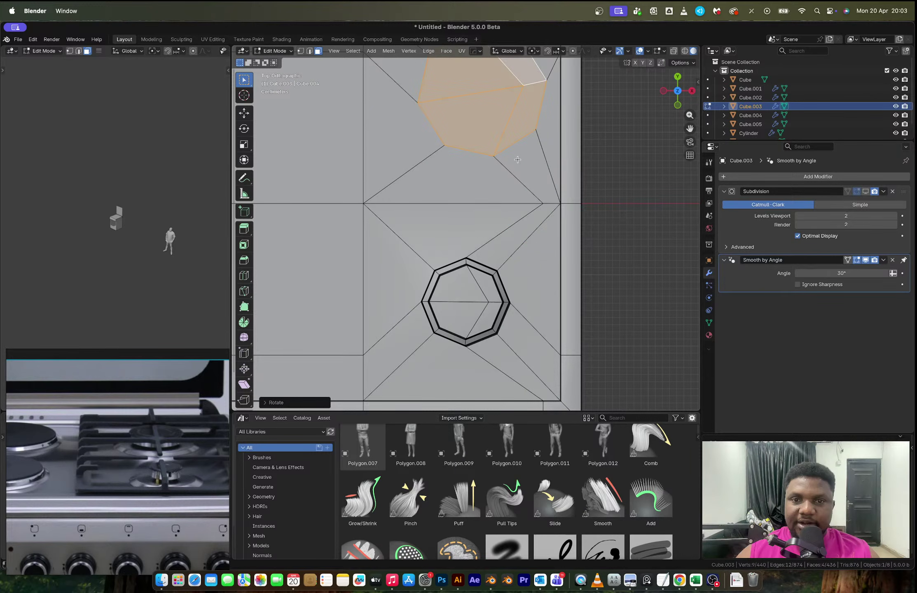
shift+middle_drag(517, 160, 489, 223)
key(g)
click(543, 223)
key(r)
click(544, 248)
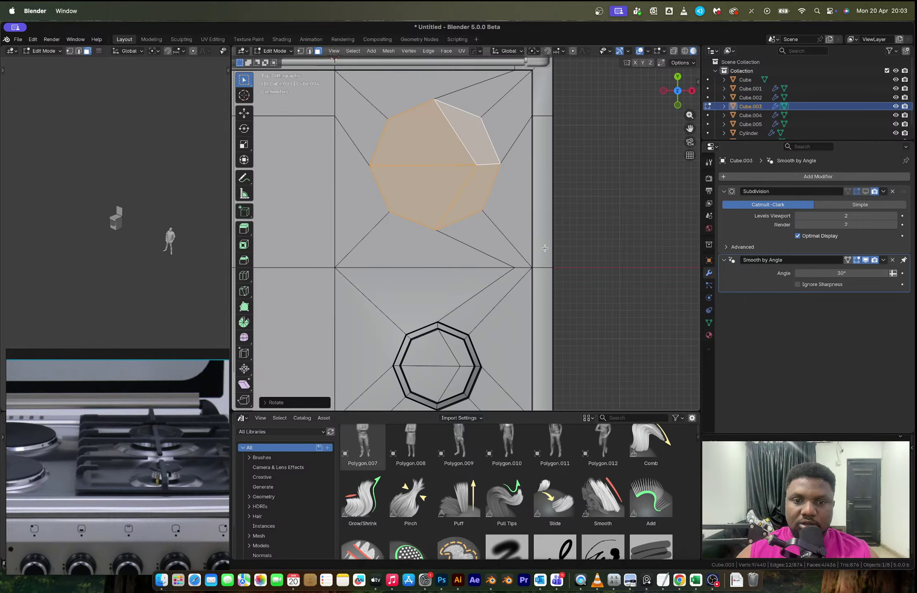
key(s)
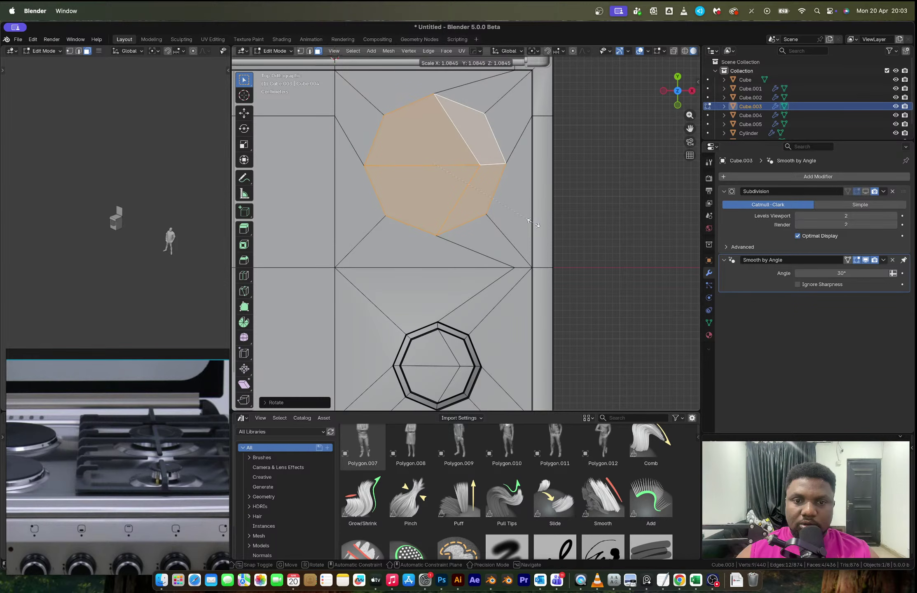
click(533, 224)
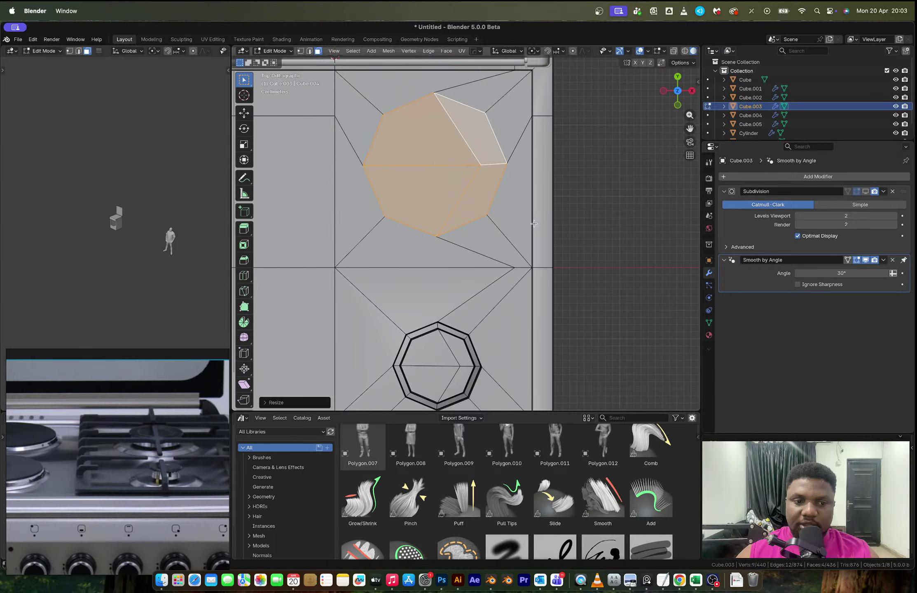
middle_drag(534, 224, 577, 288)
key(s)
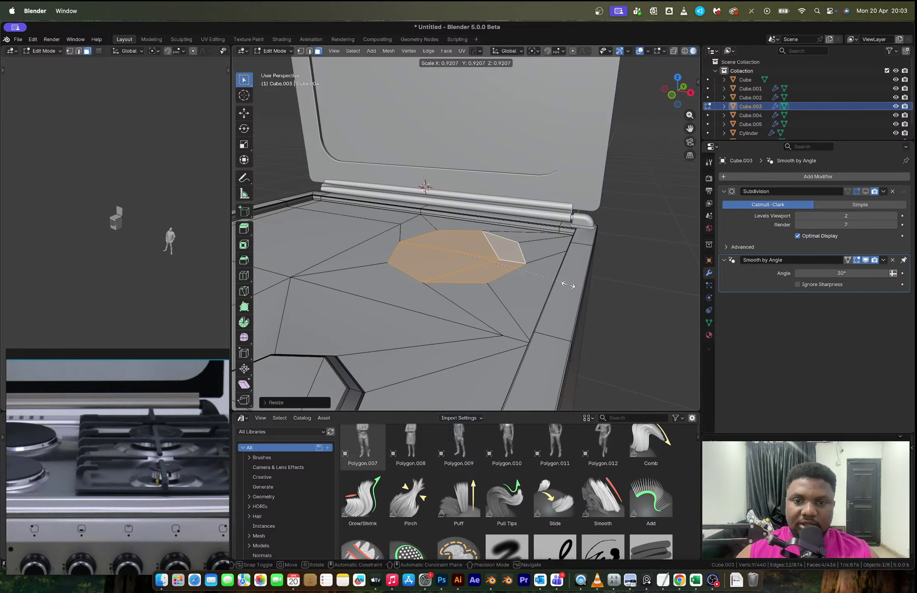
click(567, 284)
Step: Extrude the rear circular faces upward and scale the raised top inward to form a tapered burner base
key(e)
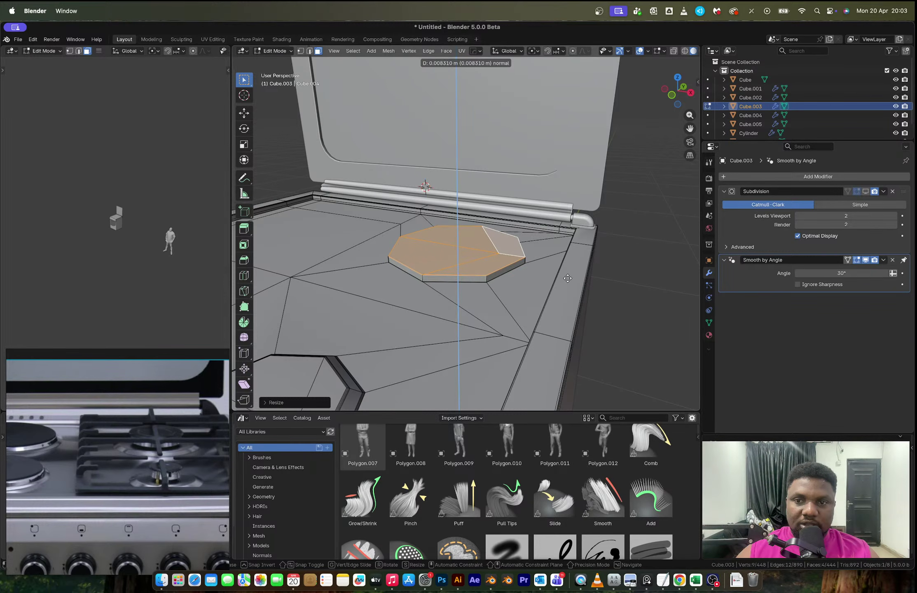
key(z)
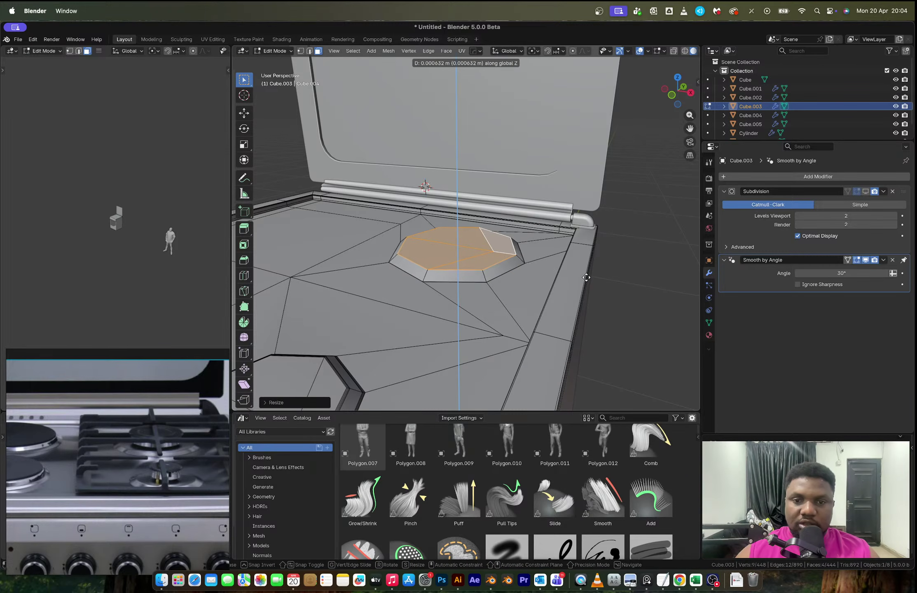
click(586, 276)
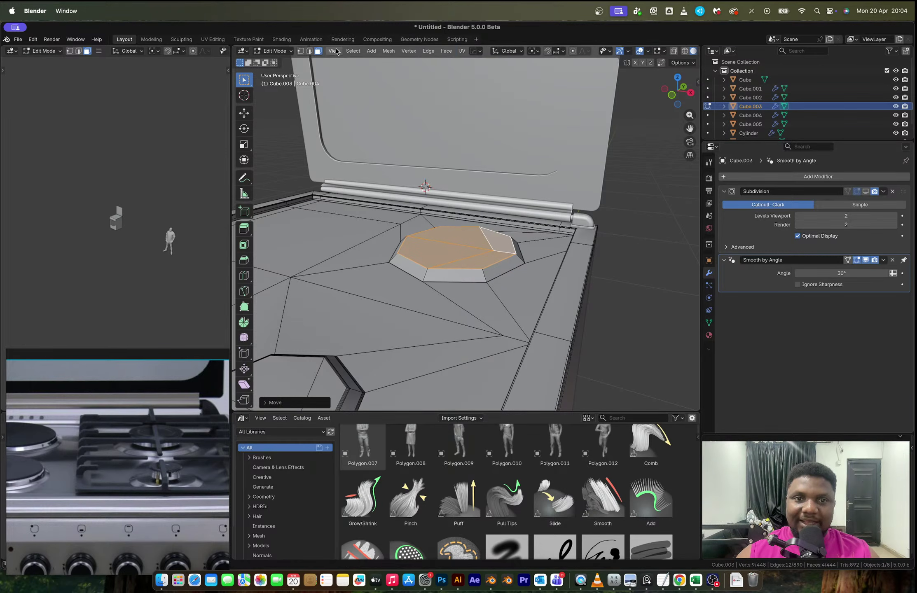
Step: Select the rear burner base's top and bottom edge loops and bevel them
click(353, 50)
mouse_move(378, 173)
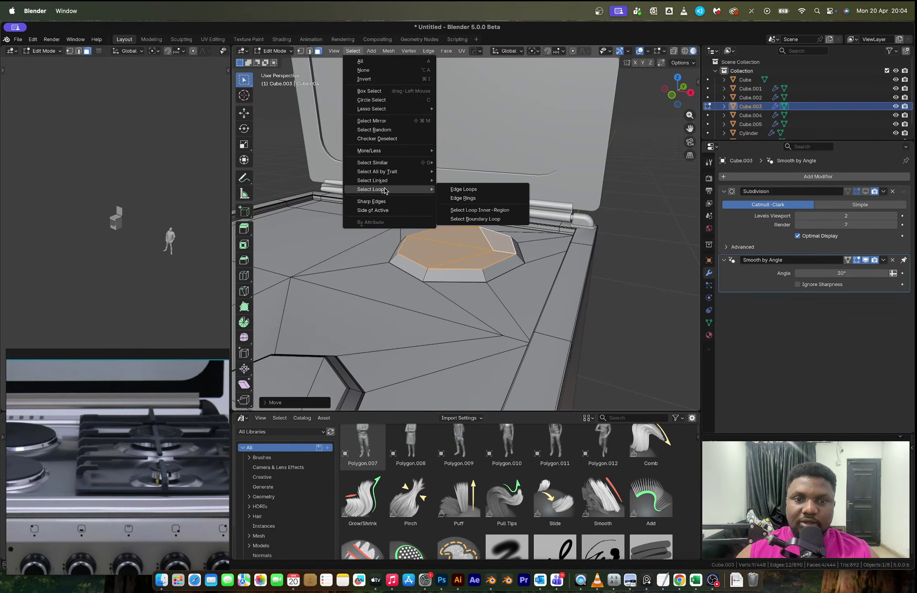
click(478, 216)
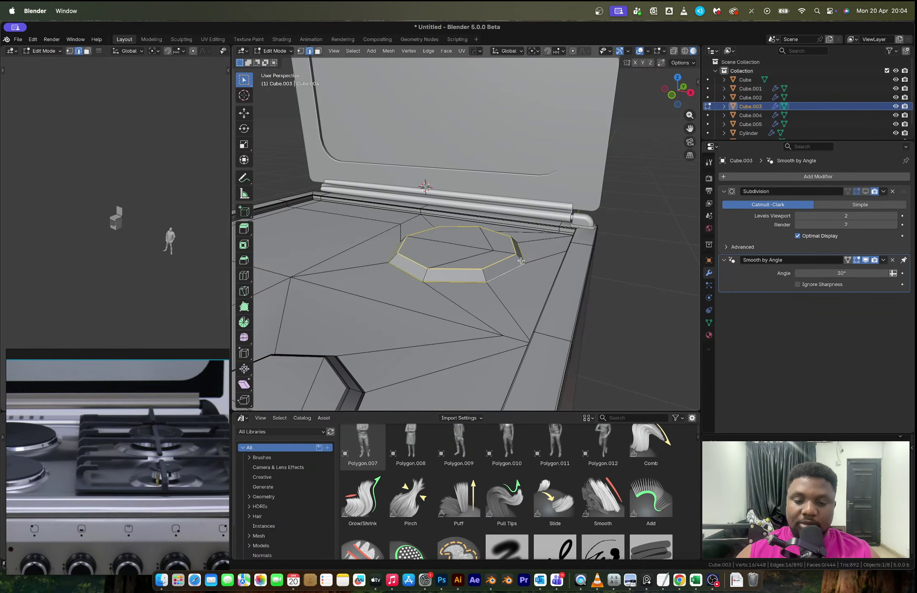
key(ctrl+b)
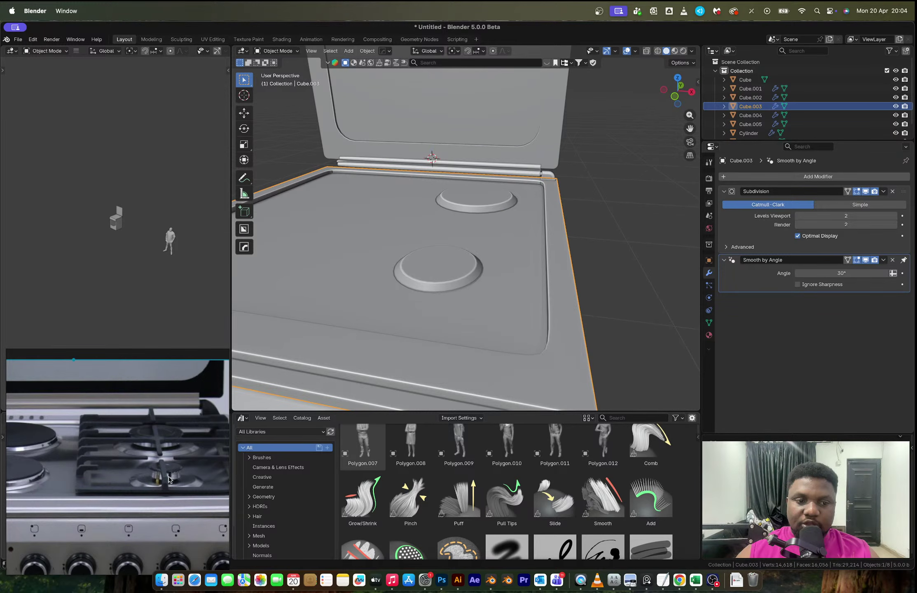
Step: Examine a close-up of the front burner's cap and base in the reference photo
scroll(168, 479, up, 3)
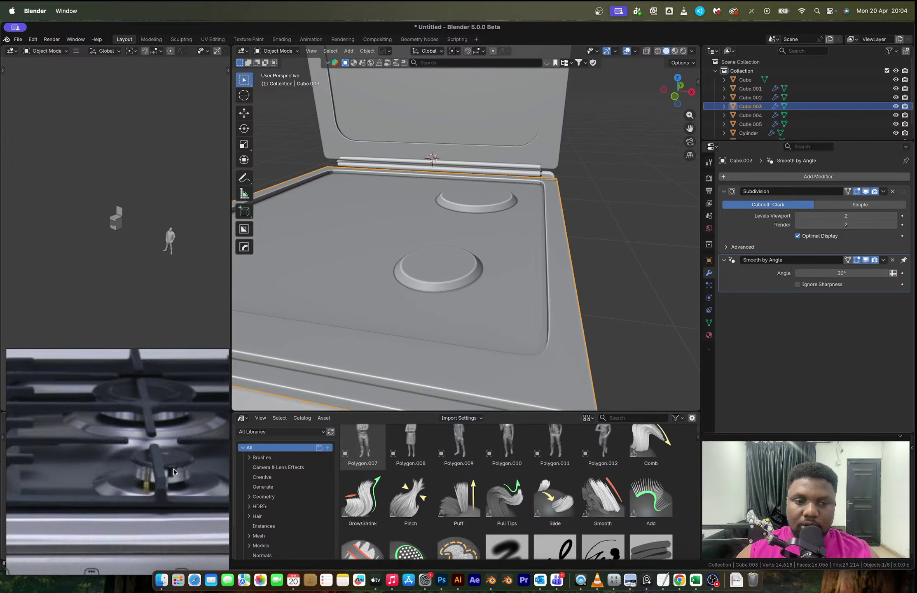
middle_drag(158, 464, 119, 467)
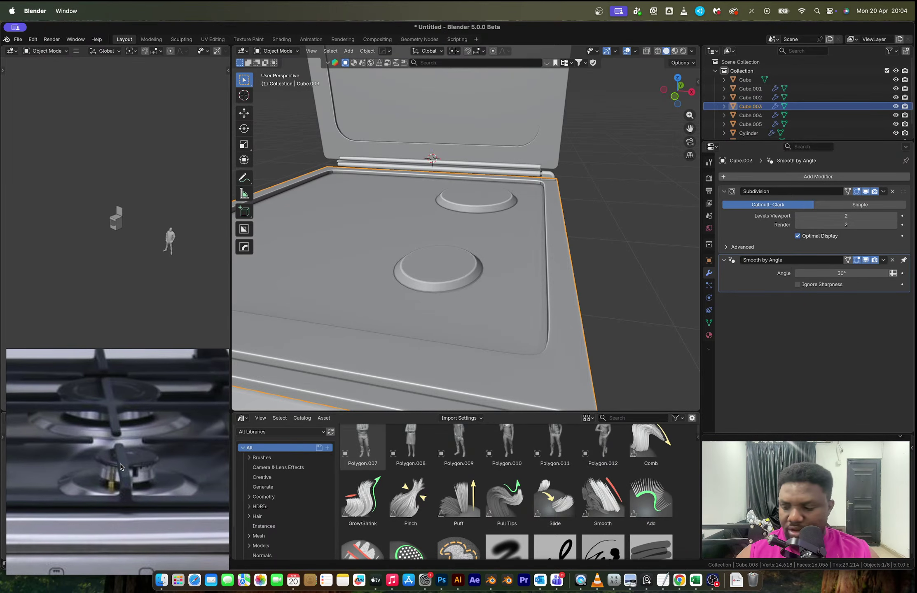
scroll(120, 466, up, 1)
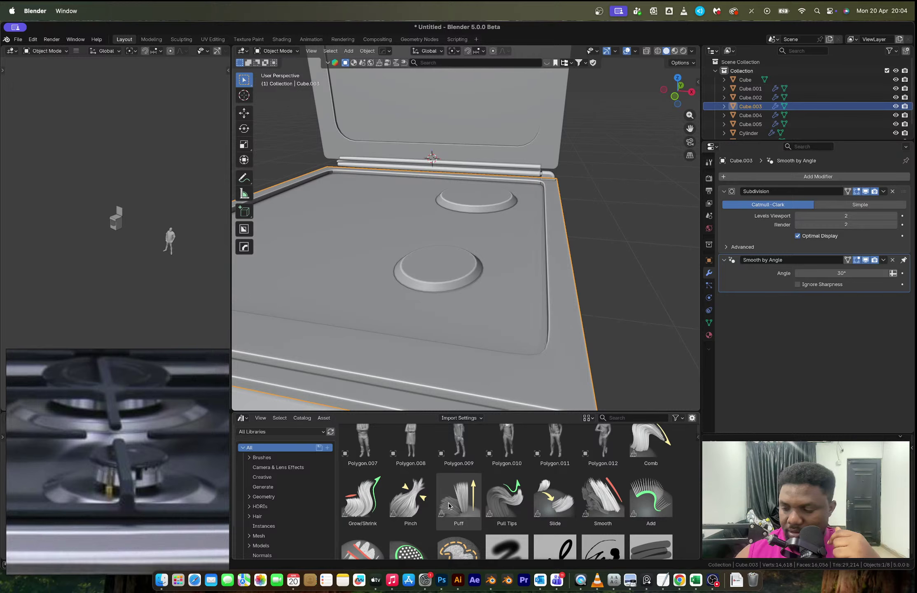
Step: Switch to OBS to check the stream status and return to Blender
click(714, 580)
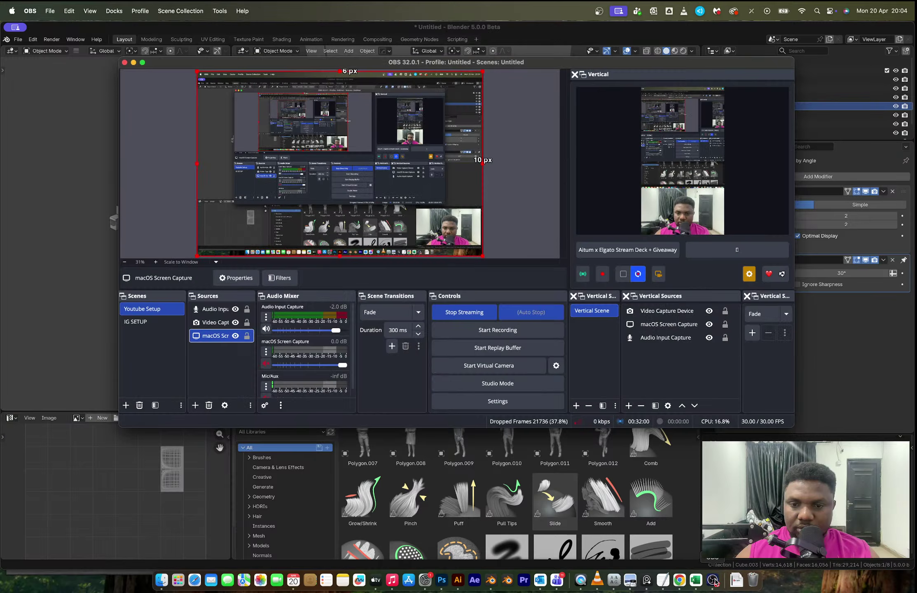
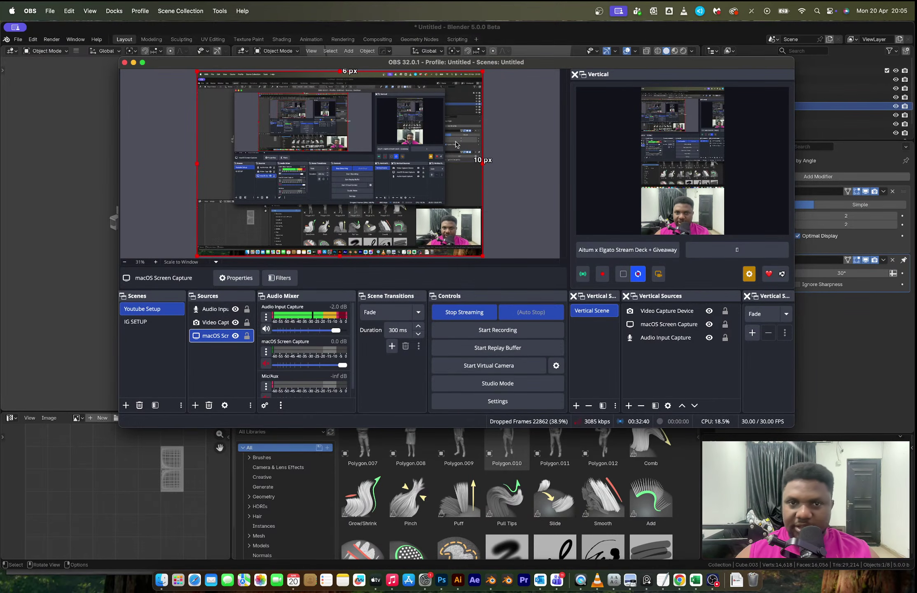
click(504, 35)
Step: Duplicate the front burner base's top faces in place, separate them into a new object and select it
middle_drag(495, 277, 470, 290)
key(Tab)
key(3)
click(470, 290)
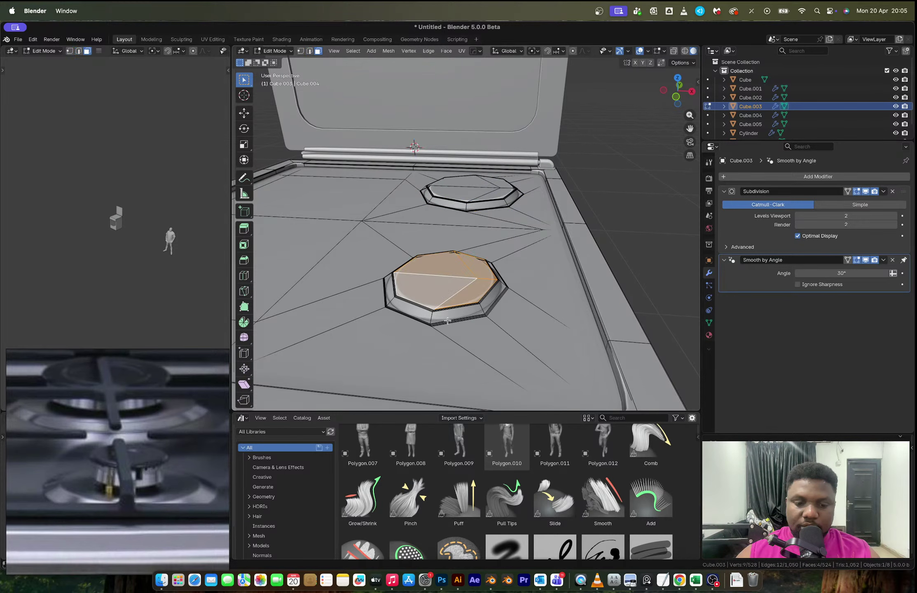
key(shift+d)
key(Escape)
key(p)
click(449, 285)
key(Tab)
click(450, 284)
click(450, 285)
Step: Scale the separated disc's faces down to about two thirds and raise them slightly along Z above the front burner base
key(s)
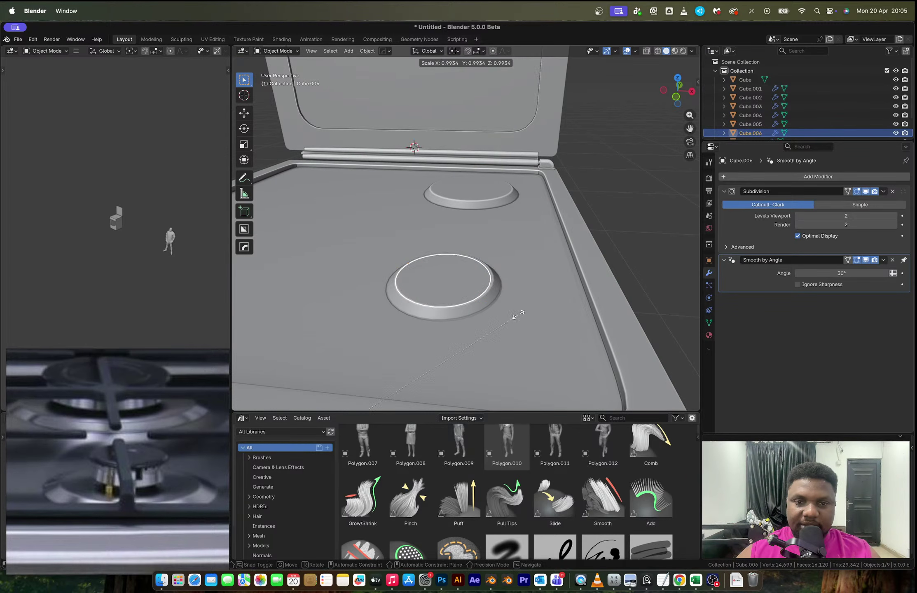
click(505, 313)
key(Tab)
key(s)
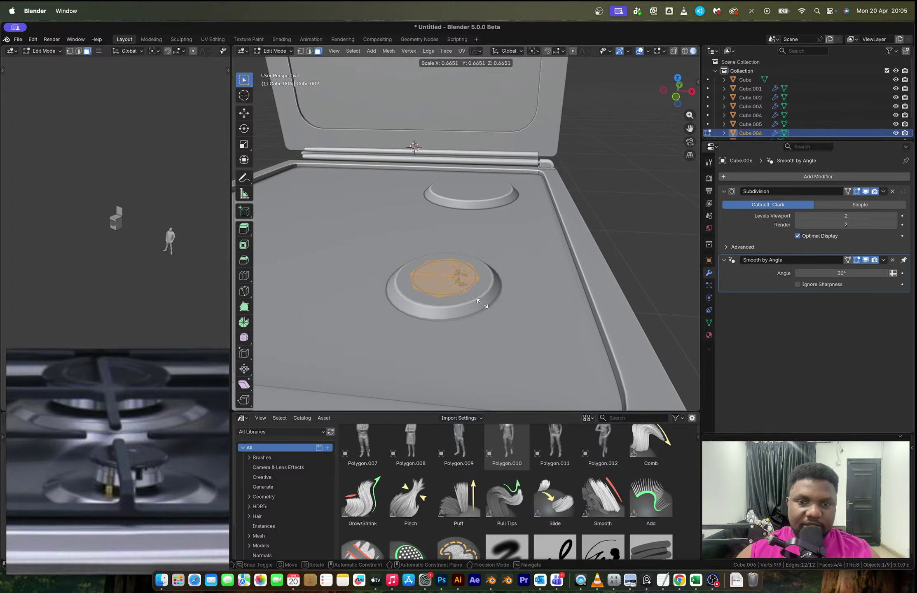
click(480, 298)
scroll(133, 467, up, 2)
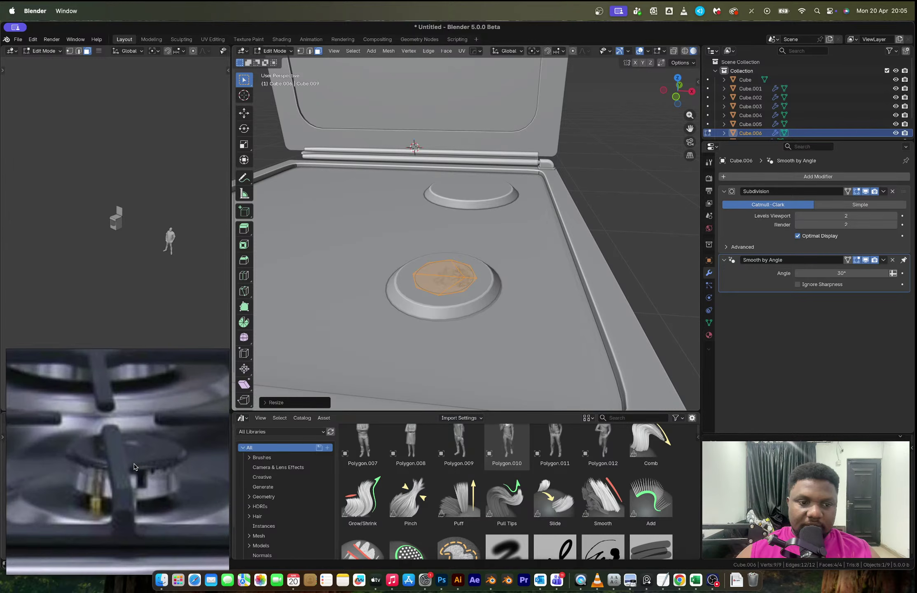
key(g)
key(z)
key(Return)
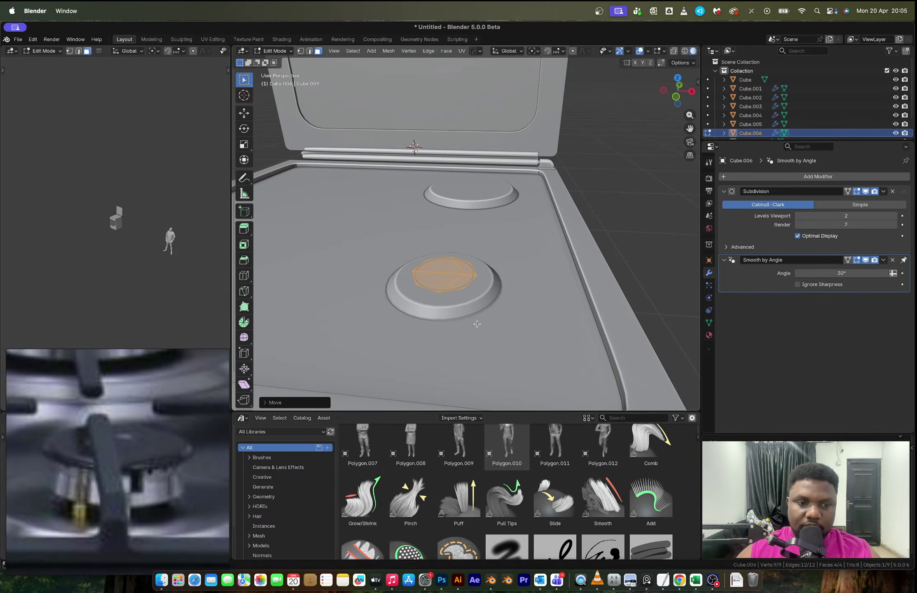
Step: Align the disc's off-centre inner vertex with the back rim vertex by scaling both to 0 along X around the active vertex
scroll(477, 324, up, 2)
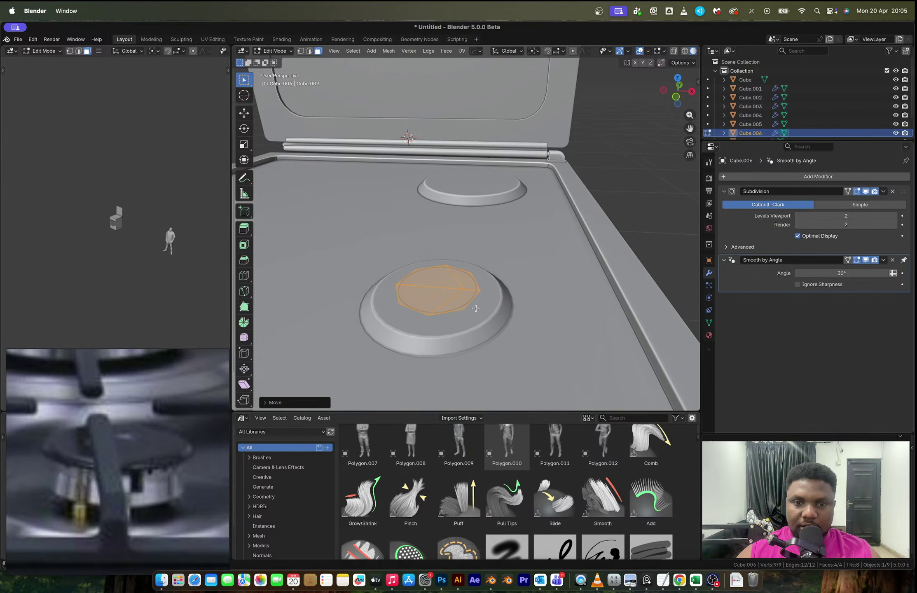
scroll(487, 334, up, 2)
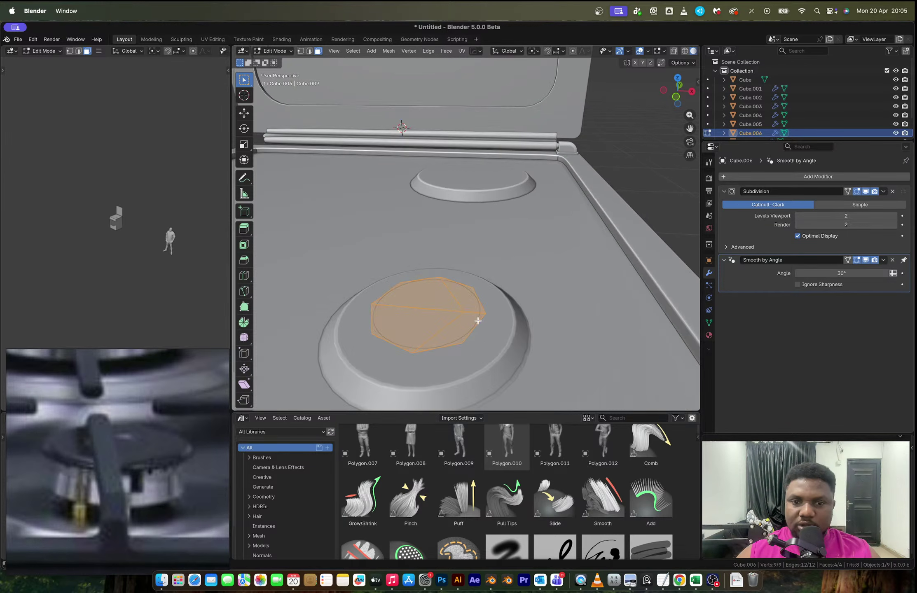
key(2)
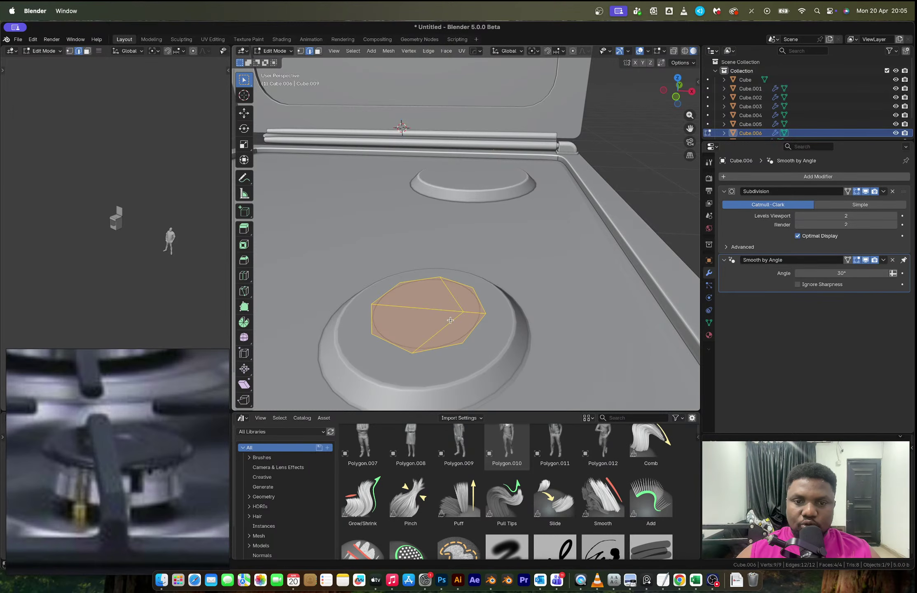
key(1)
click(461, 311)
shift+click(438, 277)
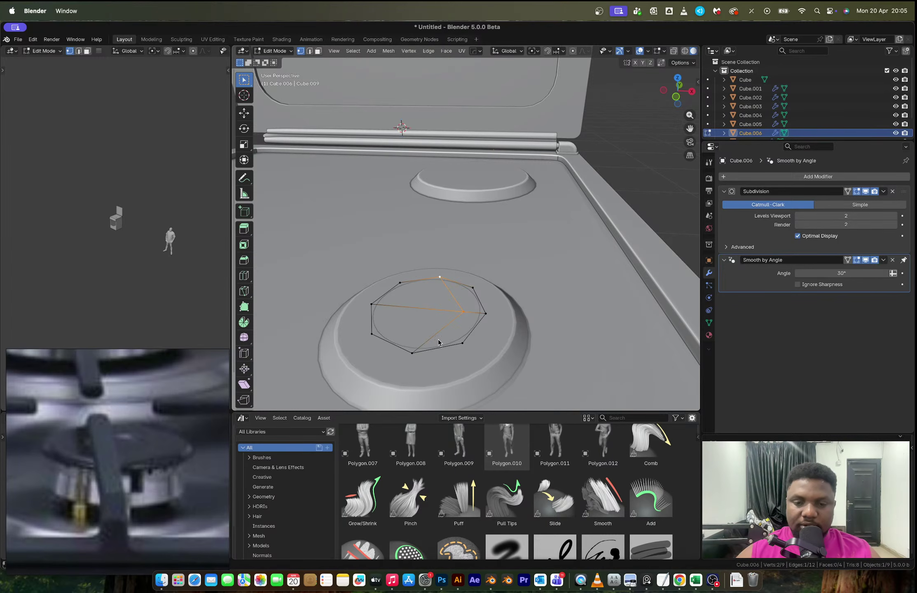
key(period)
click(379, 311)
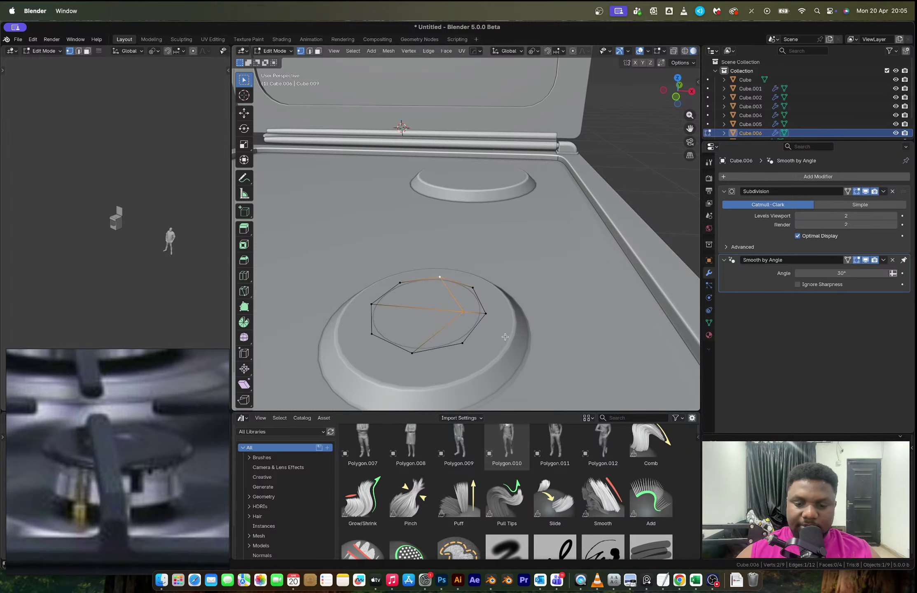
key(s)
key(x)
key(0)
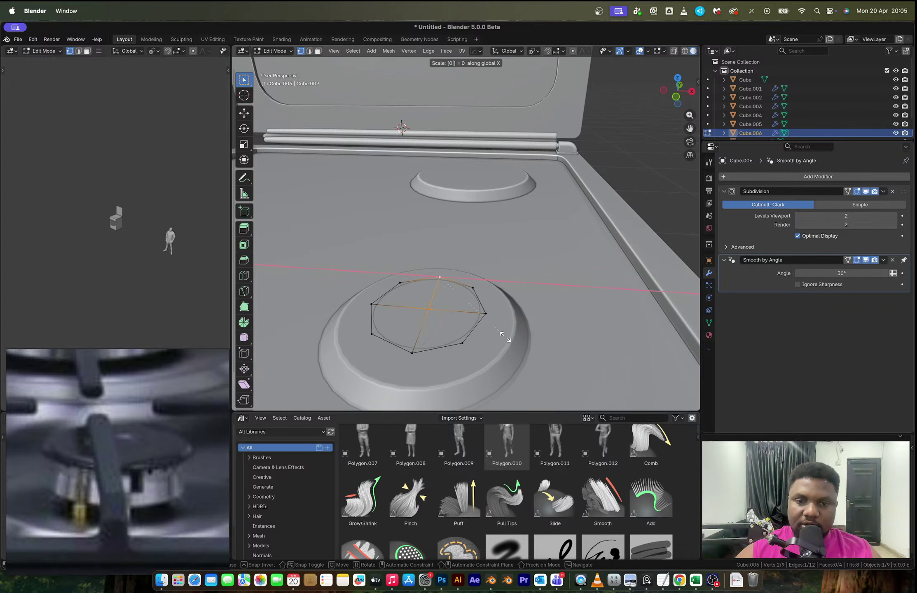
key(Return)
key(Tab)
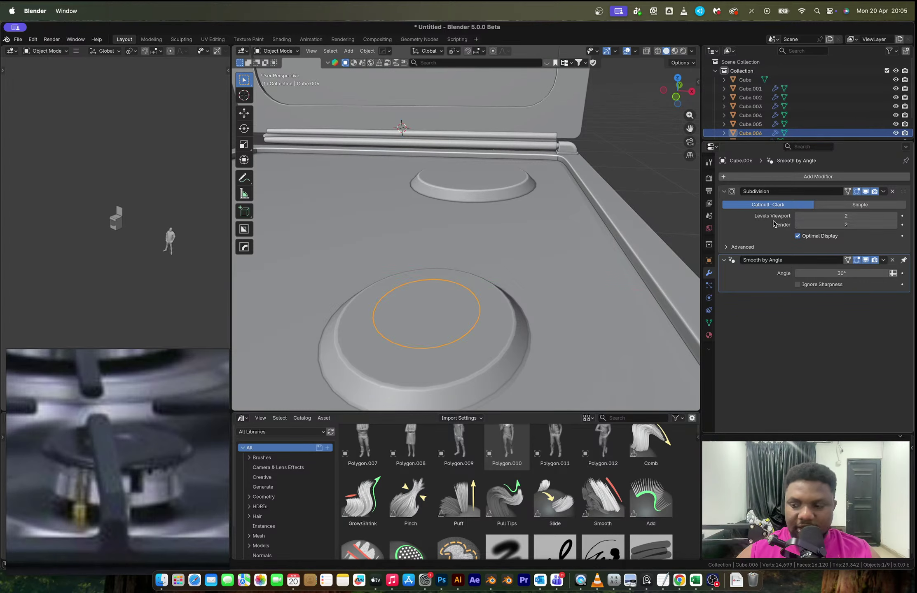
Step: Apply the disc's Subdivision modifier and extrude its faces upward about 0.014 m
key(ctrl+a)
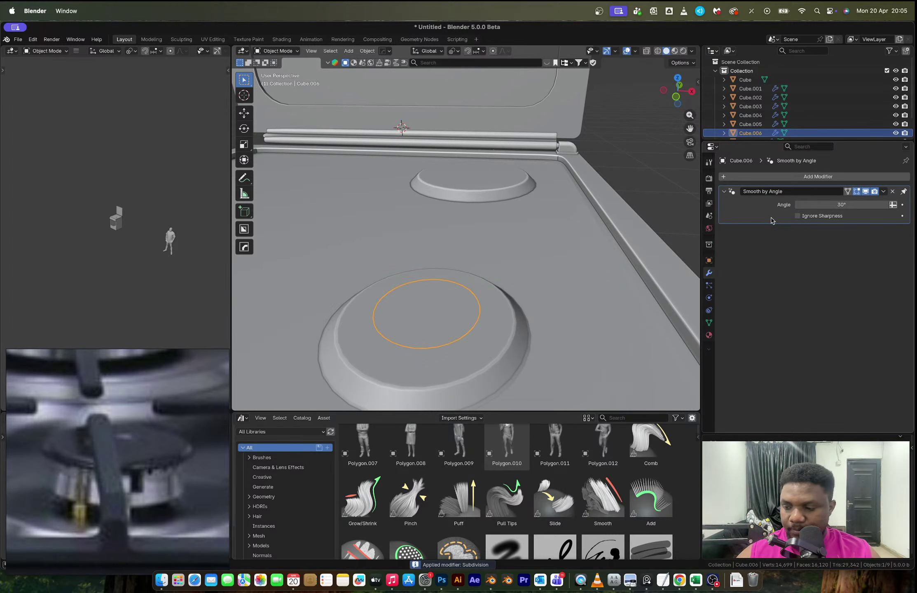
key(Tab)
mouse_move(471, 309)
middle_down()
mouse_move(479, 316)
mouse_move(475, 308)
middle_up()
key(e)
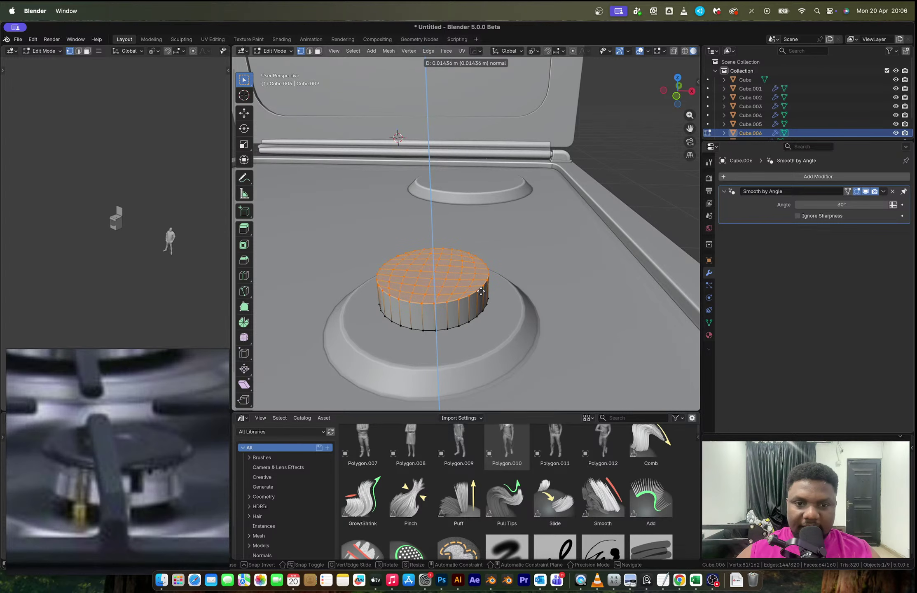
click(481, 291)
middle_drag(432, 300, 443, 299)
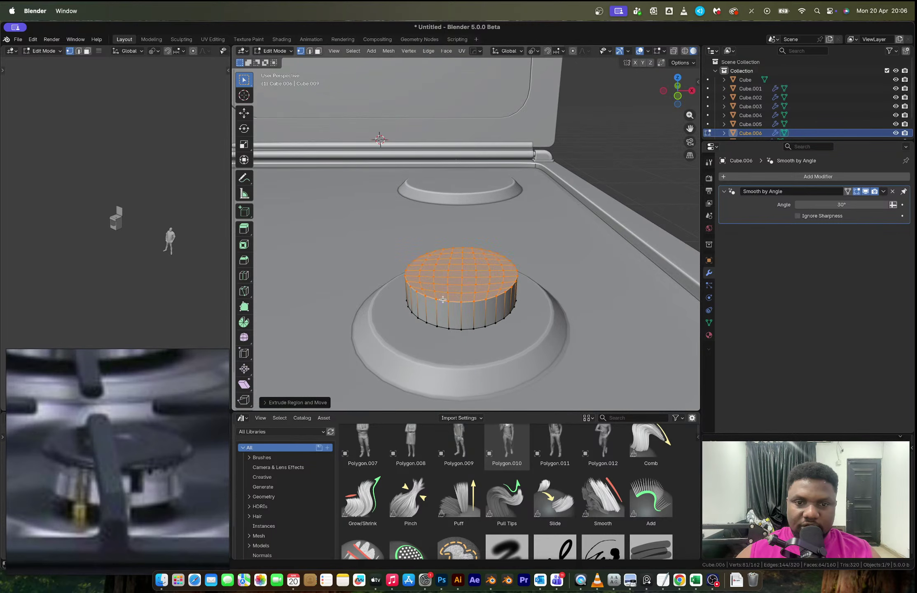
key(3)
click(453, 297)
key(2)
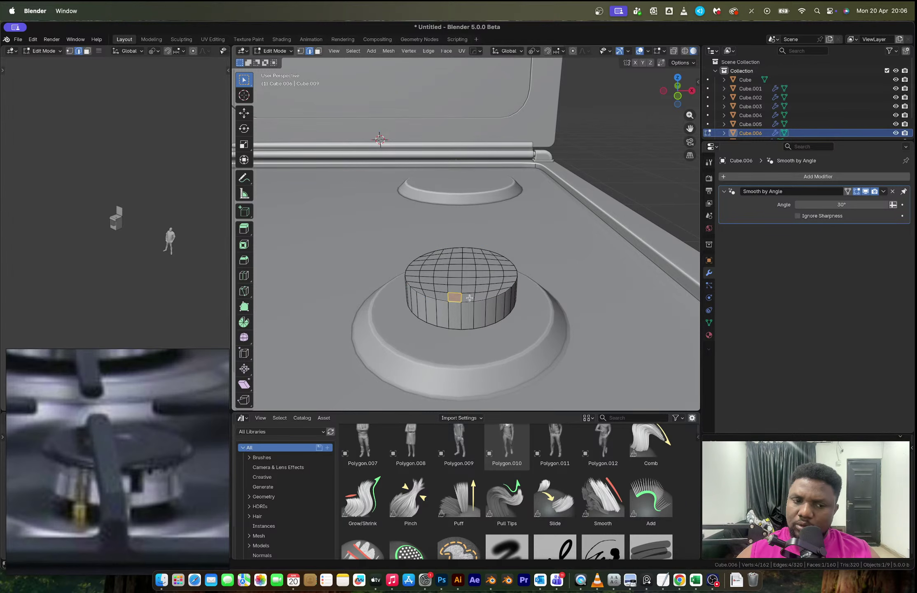
click(470, 298)
key(3)
click(468, 296)
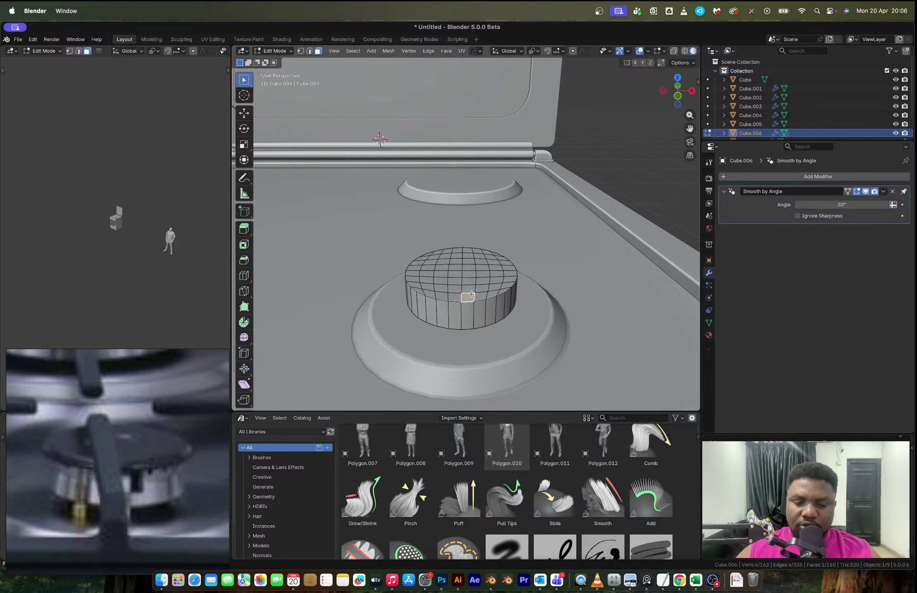
Step: Set the extruded disc's origin to its centre and snap the 3D cursor to the disc
key(Tab)
right_click(473, 297)
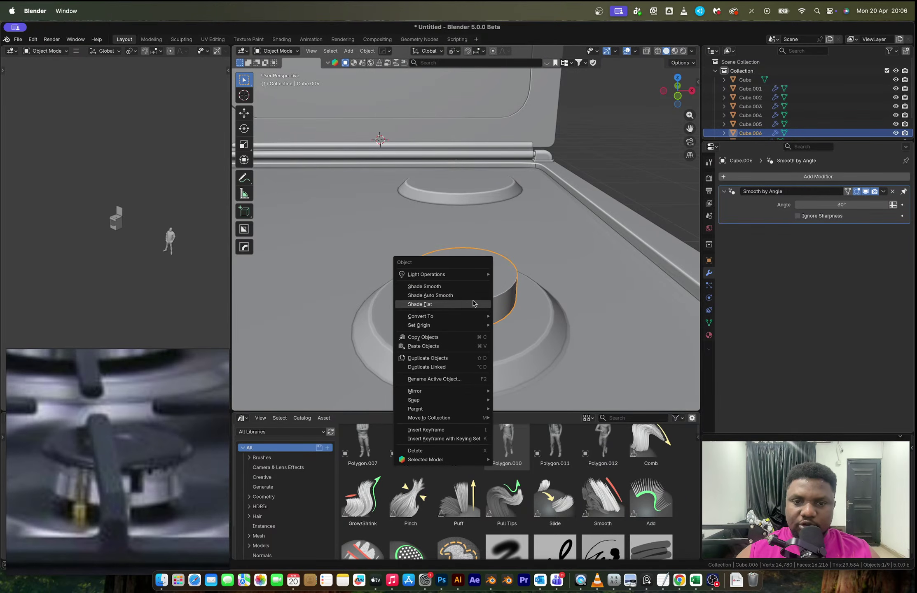
click(527, 337)
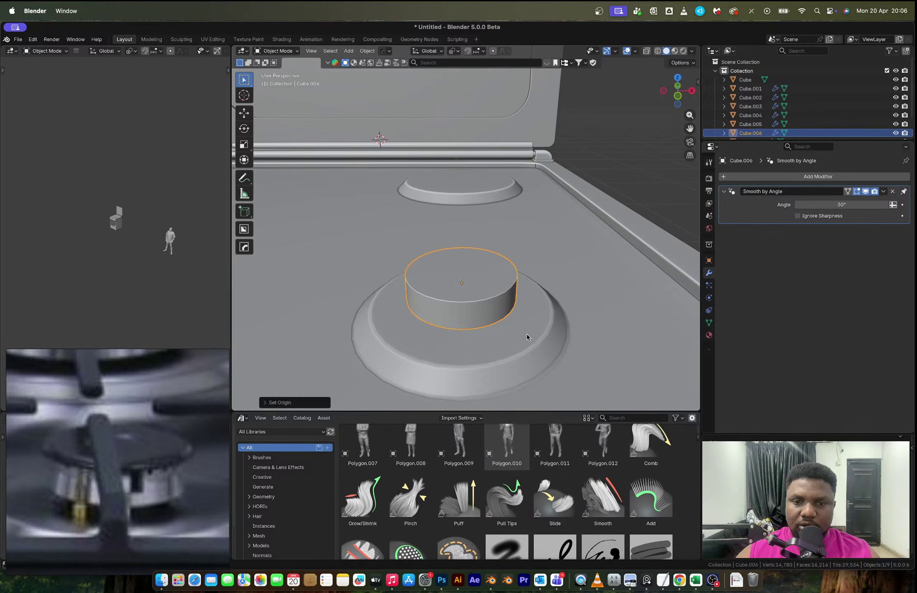
key(shift+s)
key(2)
Step: Add a cube at the 3D cursor, scale it down to fit the disc and stretch it along Y into a narrow bar
key(shift+a)
mouse_move(503, 312)
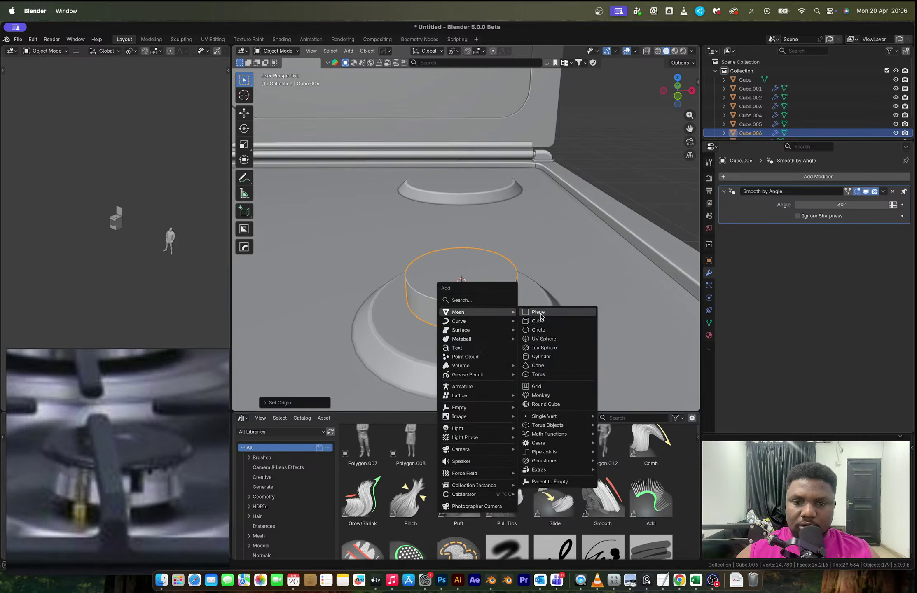
click(541, 321)
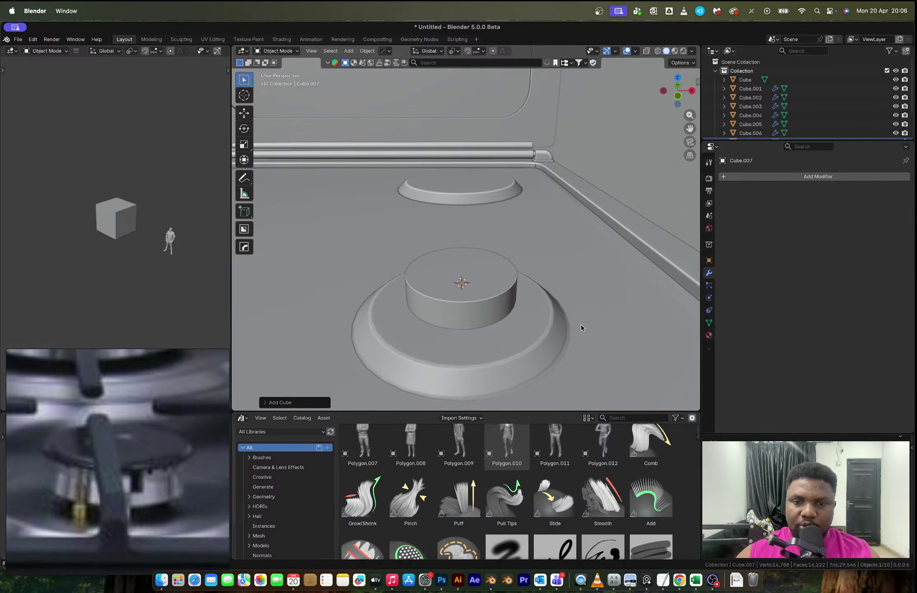
key(s)
click(471, 284)
key(s)
key(y)
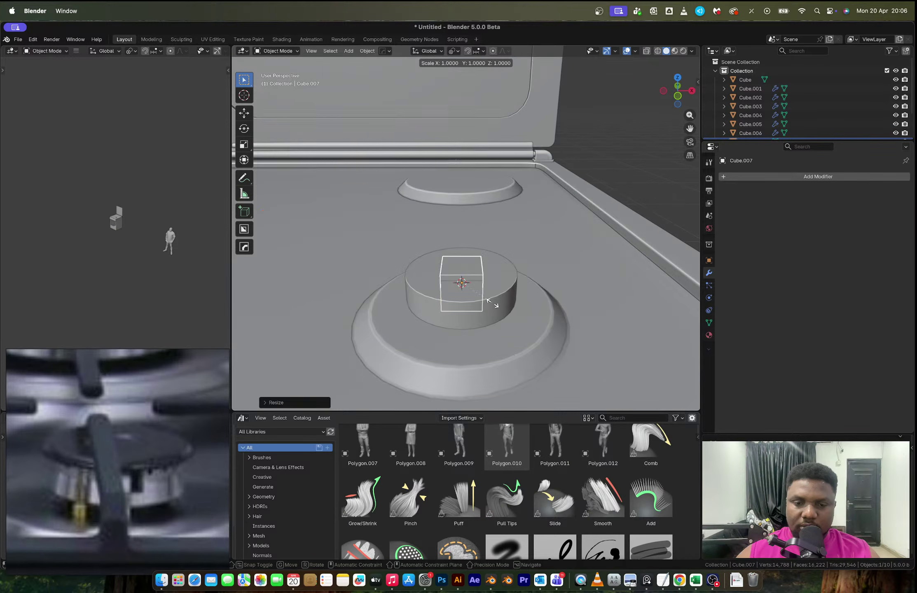
click(533, 63)
Step: Raise the bar along Z so that only its lower part intersects the top of the disc
key(g)
key(z)
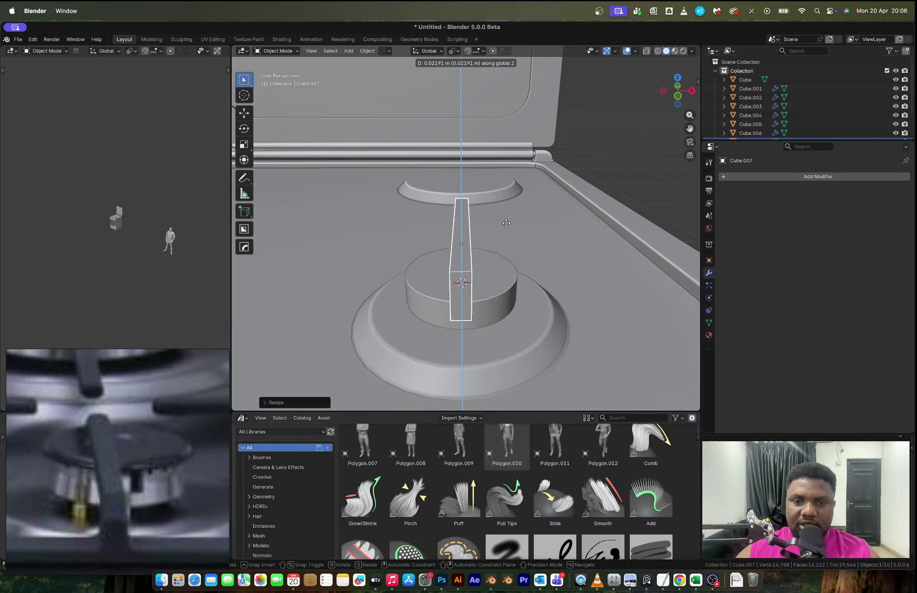
click(509, 265)
middle_drag(509, 265, 425, 224)
scroll(426, 223, up, 2)
key(g)
key(z)
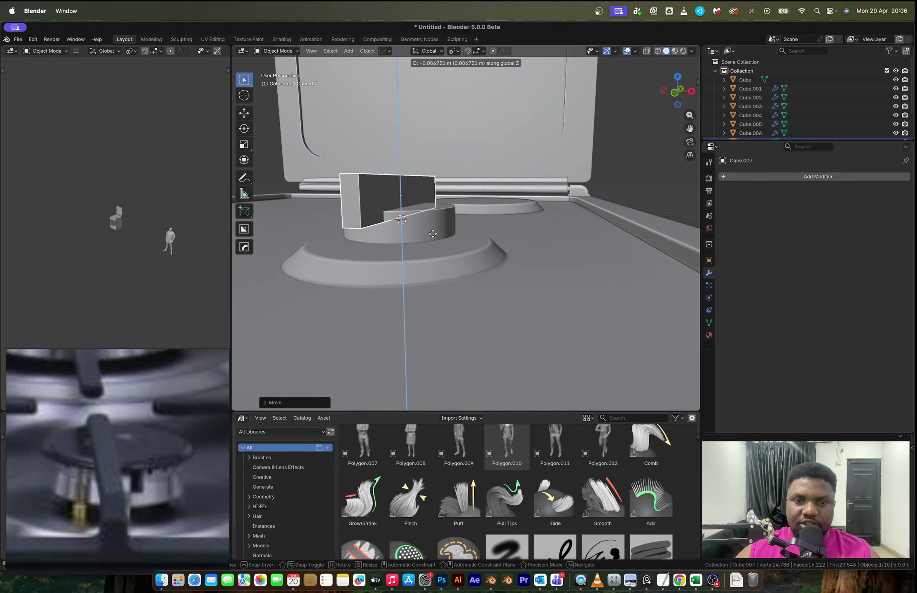
click(432, 227)
Step: Cut the bar's shape out of the disc with a HardOps Difference boolean
shift+click(432, 227)
key(q)
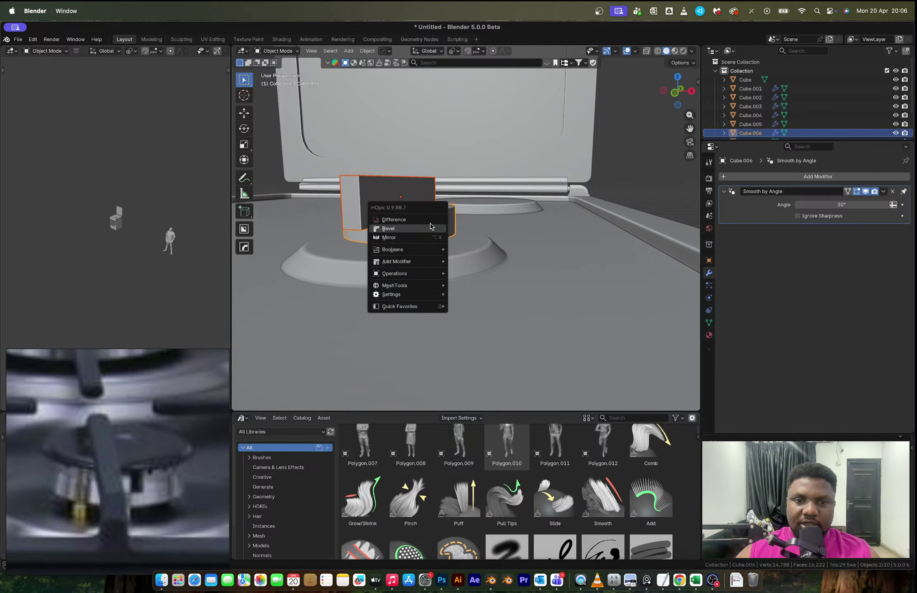
click(431, 229)
click(431, 226)
key(ctrl+z)
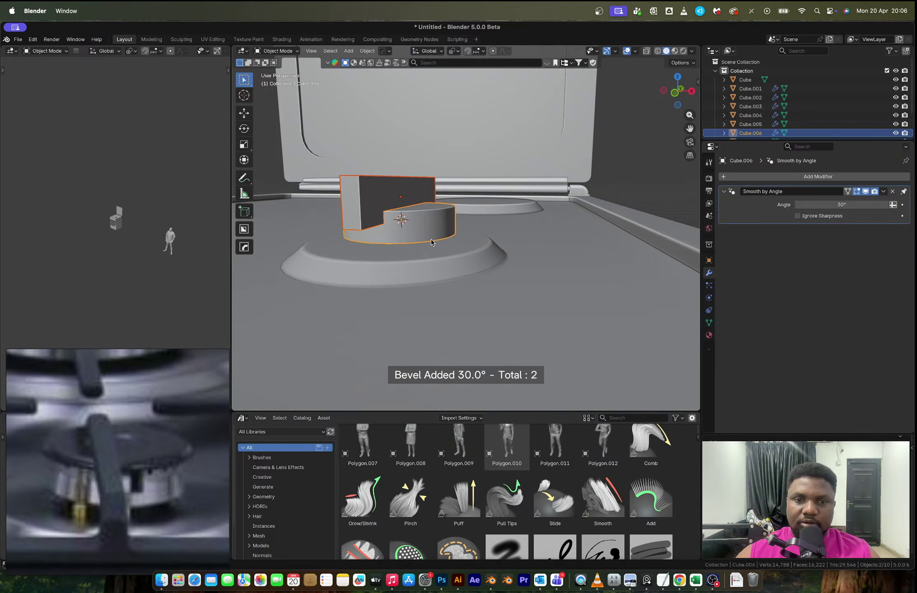
key(q)
click(428, 224)
middle_drag(404, 221, 429, 230)
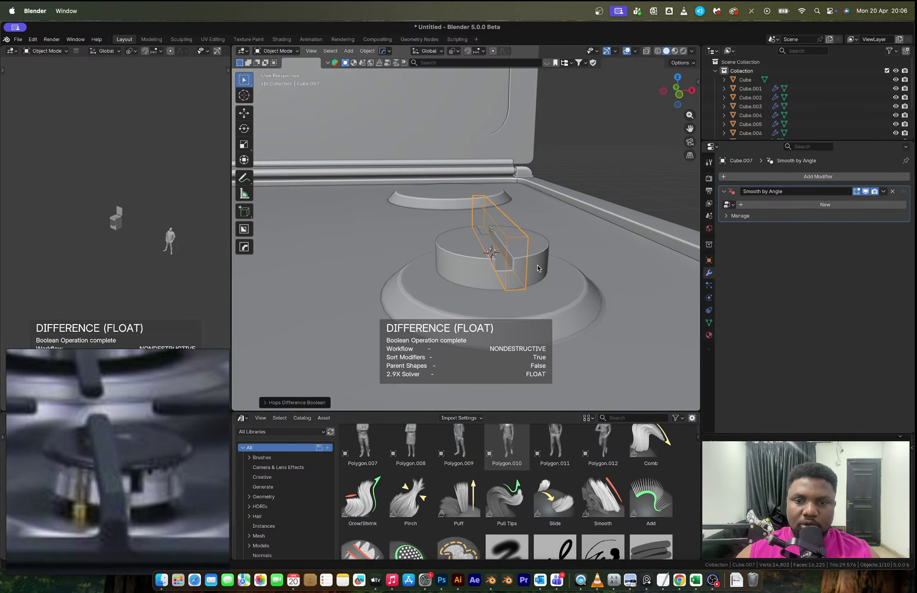
Step: Add an edge loop around the disc's side just below its top rim
click(546, 253)
middle_drag(546, 254, 424, 278)
key(Tab)
scroll(378, 274, up, 2)
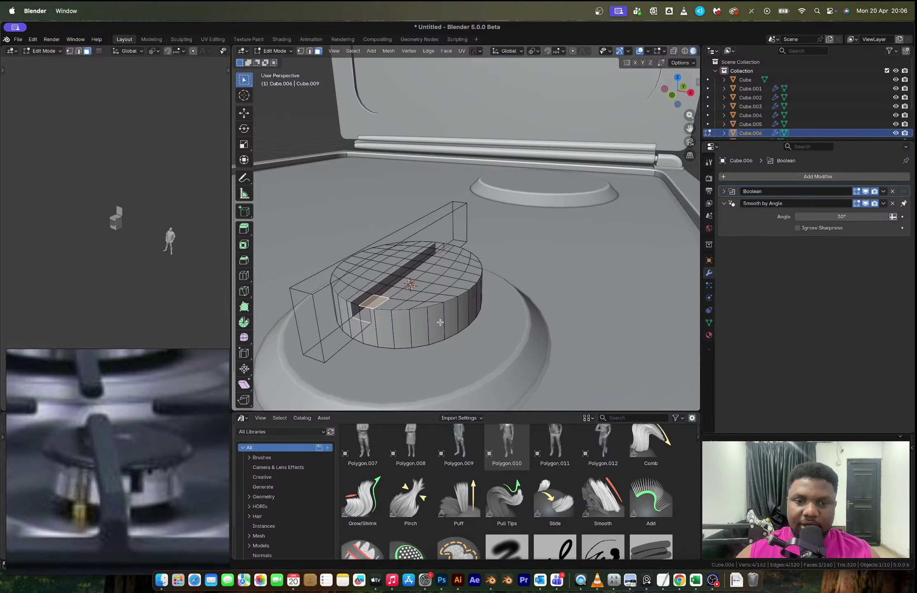
key(ctrl+r)
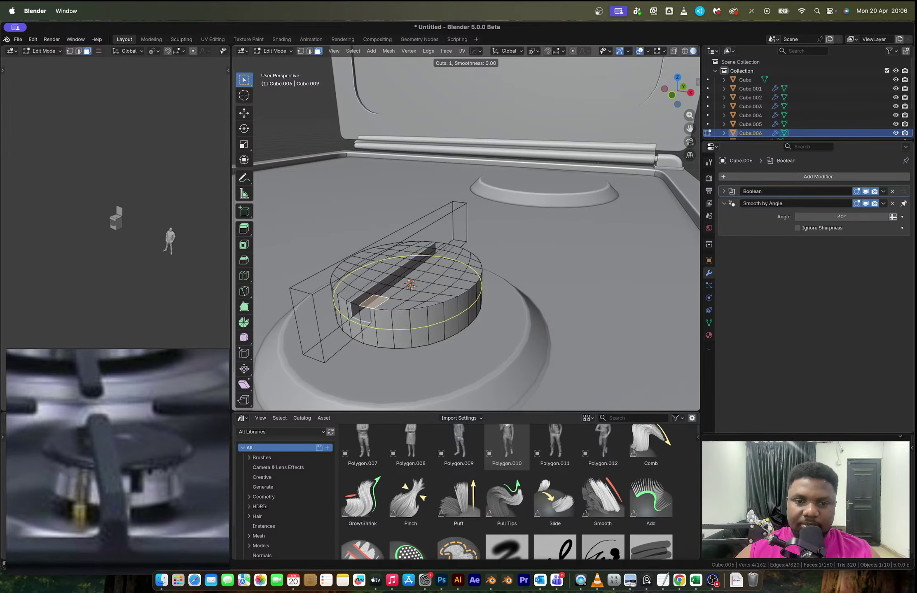
click(431, 323)
click(429, 310)
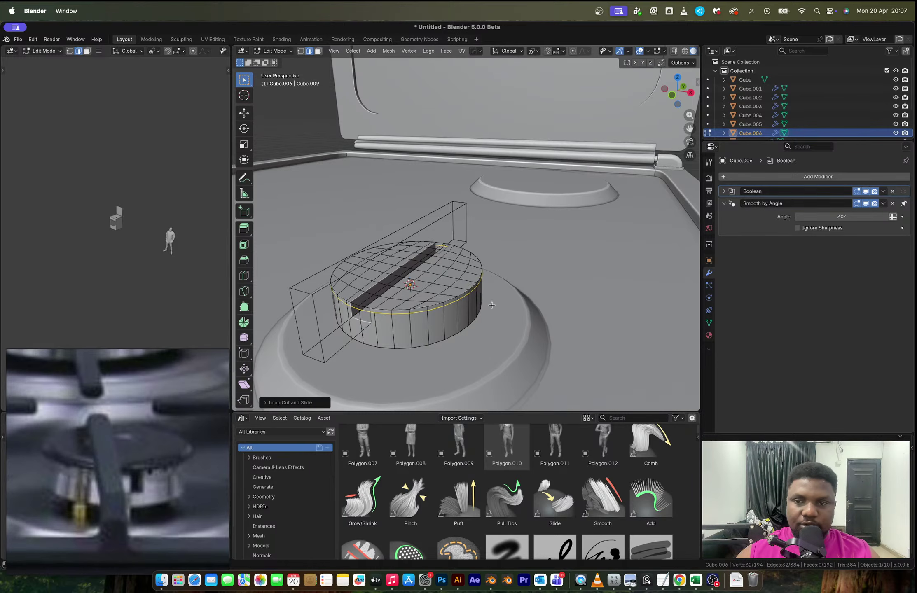
Step: Subdivide the disc's whole mesh and dissolve the edge loop below its top rim
scroll(560, 292, up, 4)
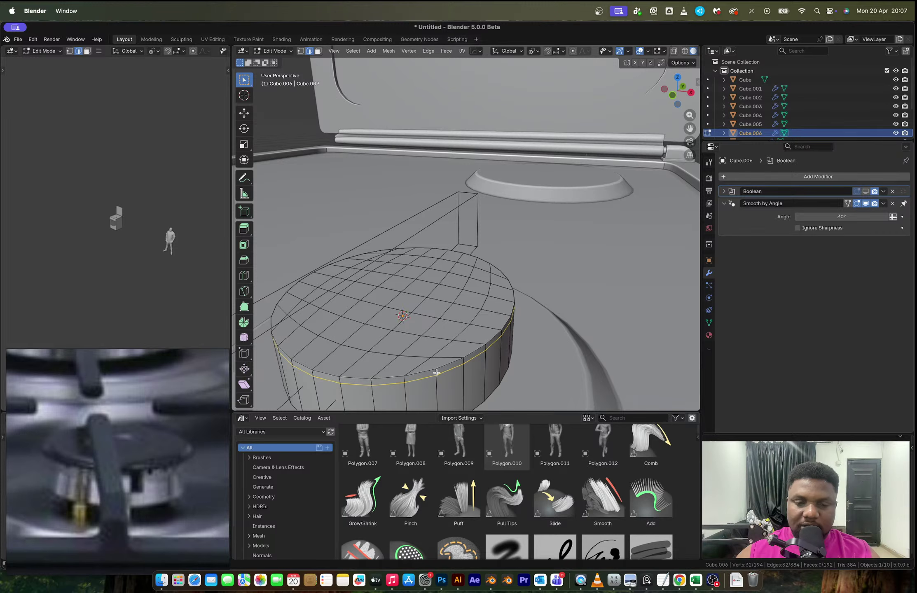
key(Tab)
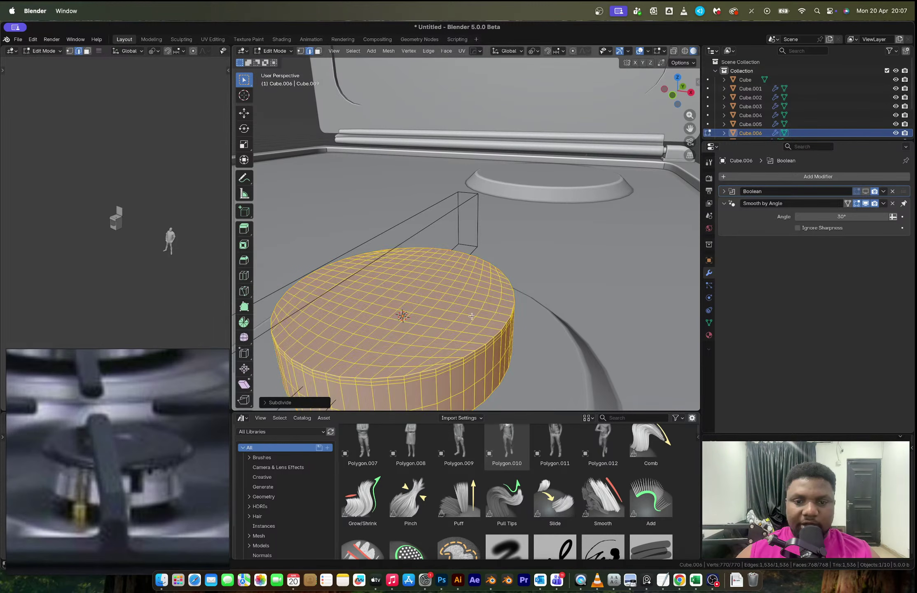
middle_drag(468, 311, 457, 311)
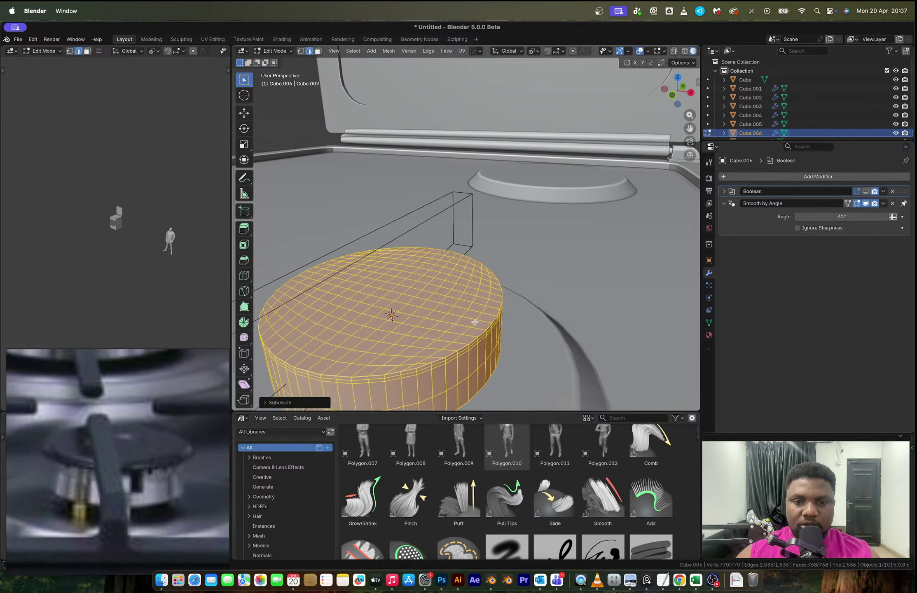
key(x)
click(437, 364)
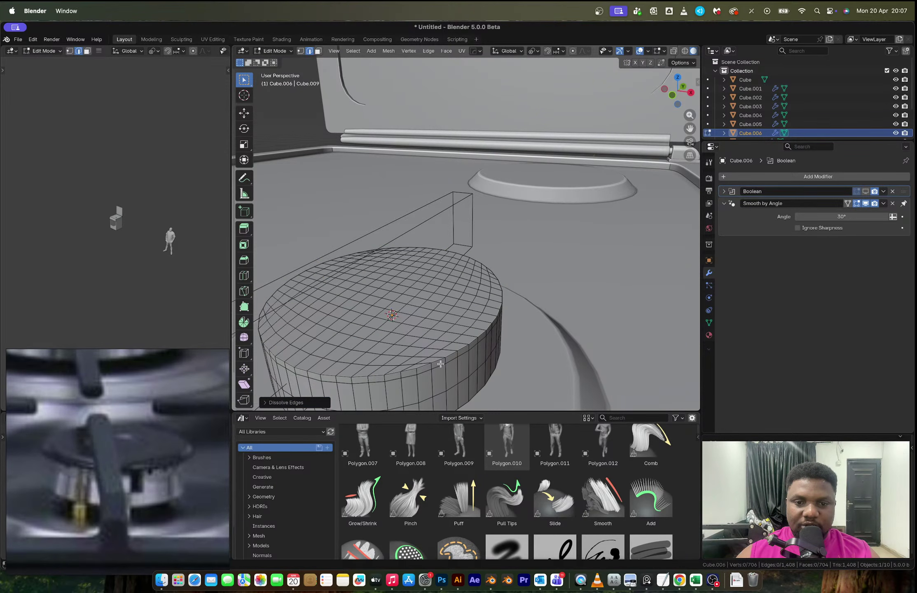
Step: Delete the subdivided disc object from the front burner base, keeping the cutter bar
key(3)
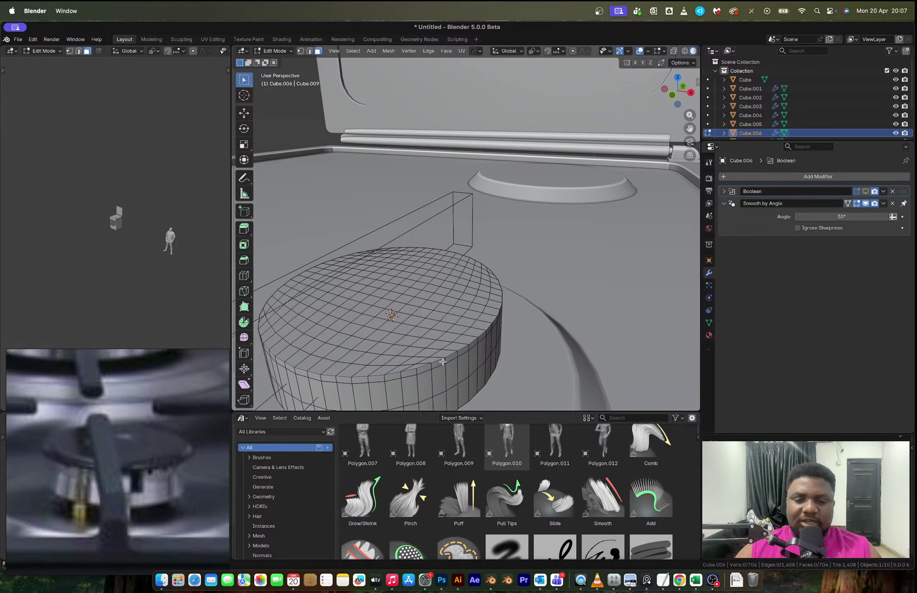
key(Tab)
key(Delete)
Step: Add a cylinder at the 3D cursor, scale it down to fit the burner base and flatten it to about 0.22 along Z
key(shift+a)
mouse_move(443, 362)
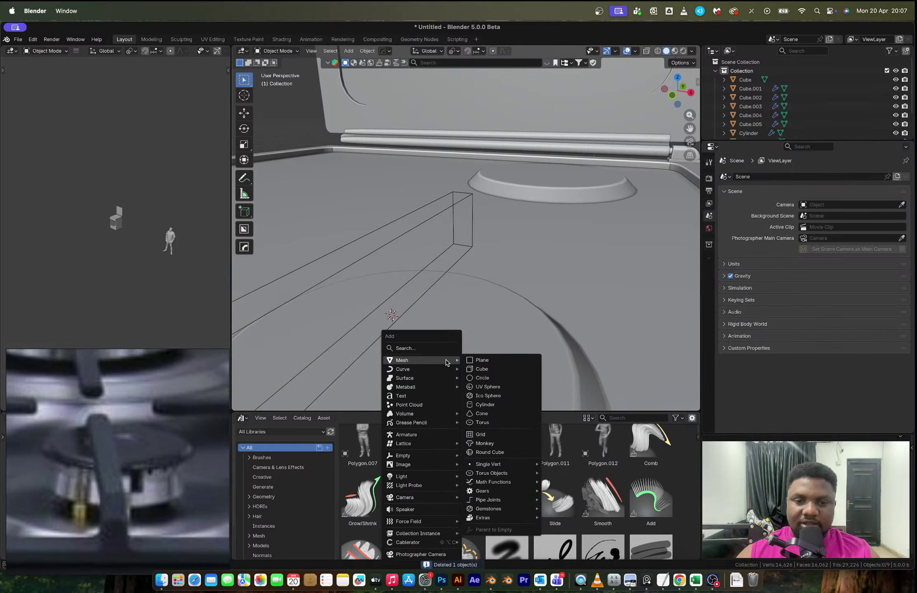
click(497, 406)
key(s)
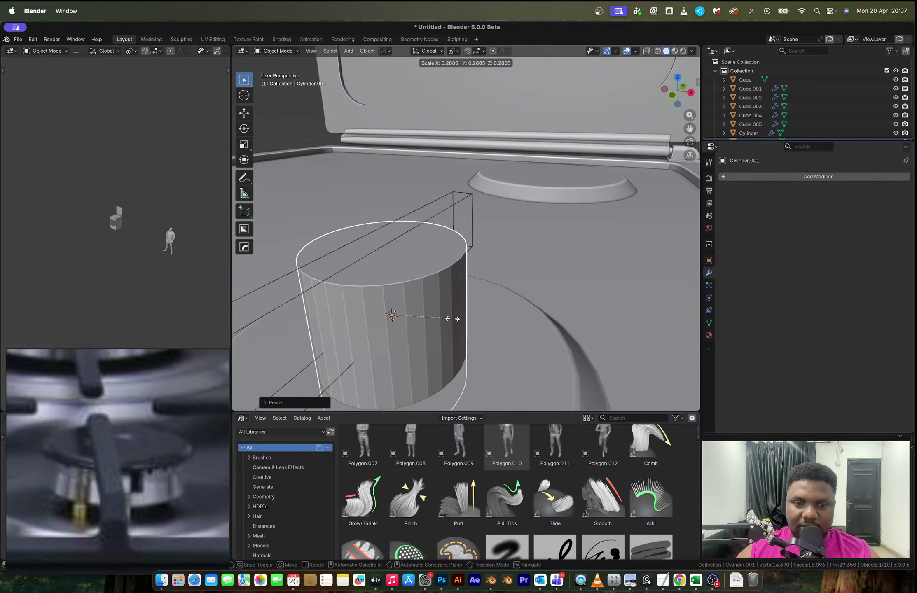
key(z)
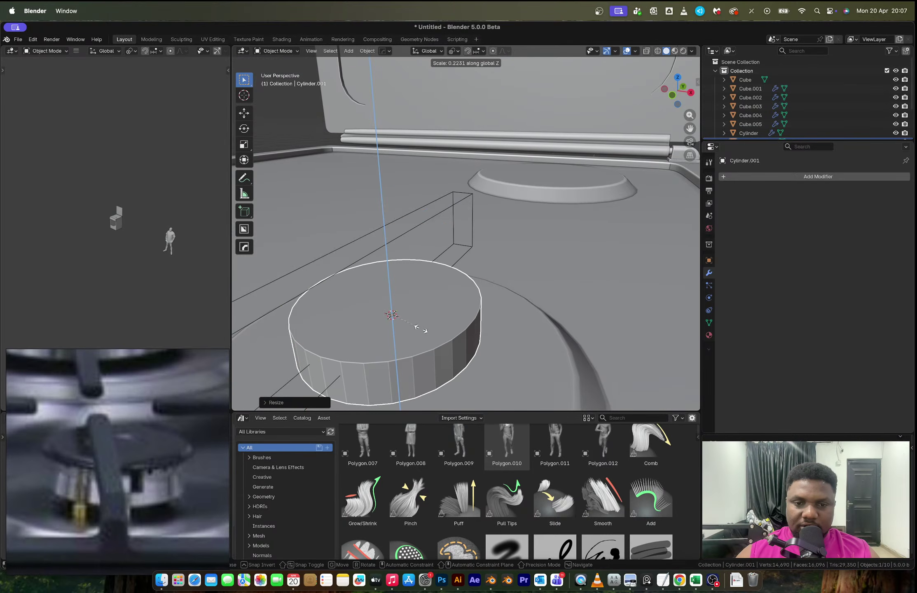
click(419, 325)
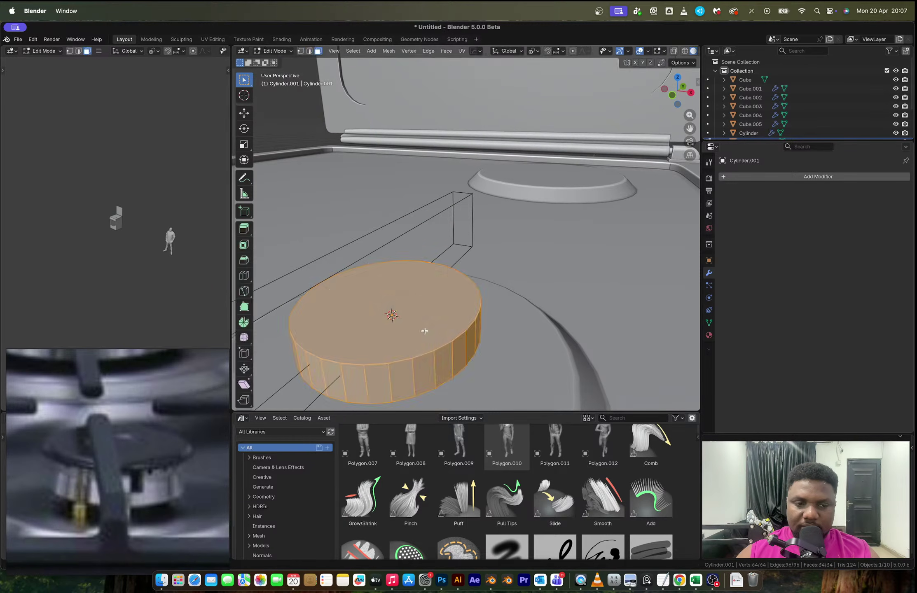
Step: Subdivide the whole mesh of the flattened cylinder
scroll(426, 323, down, 5)
right_click(427, 323)
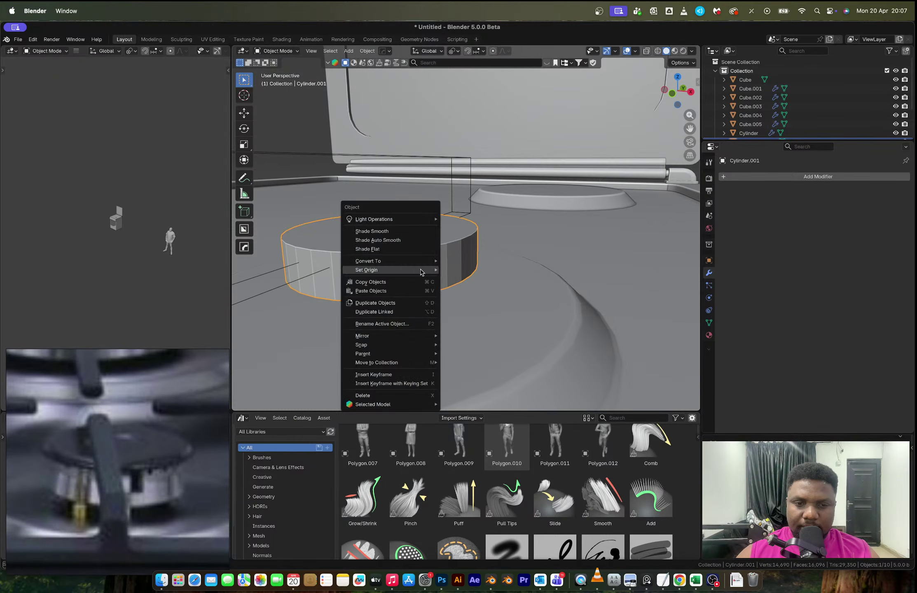
mouse_move(421, 272)
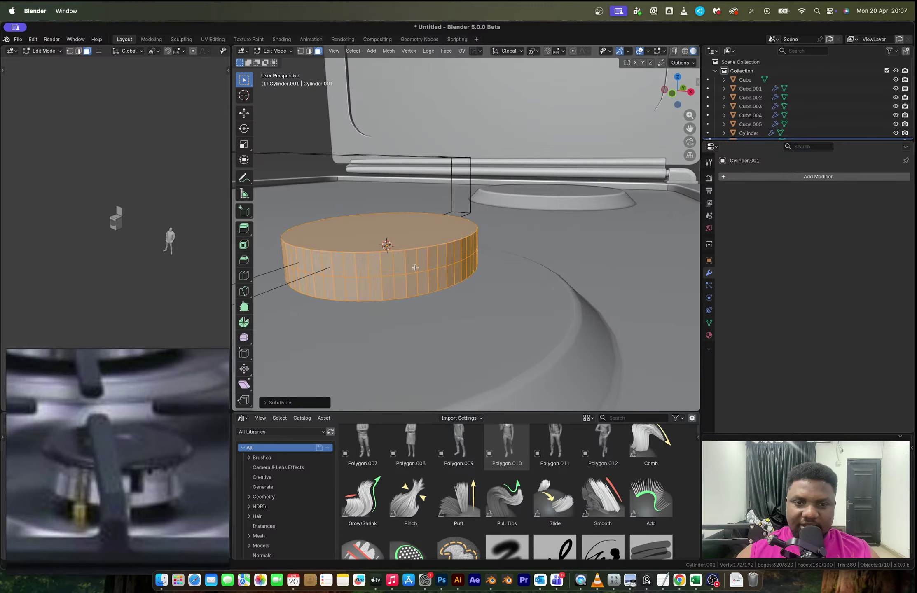
scroll(410, 269, right, 3)
scroll(411, 266, left, 2)
Step: Add a level 1 subdivision surface modifier to the flattened cylinder
key(Tab)
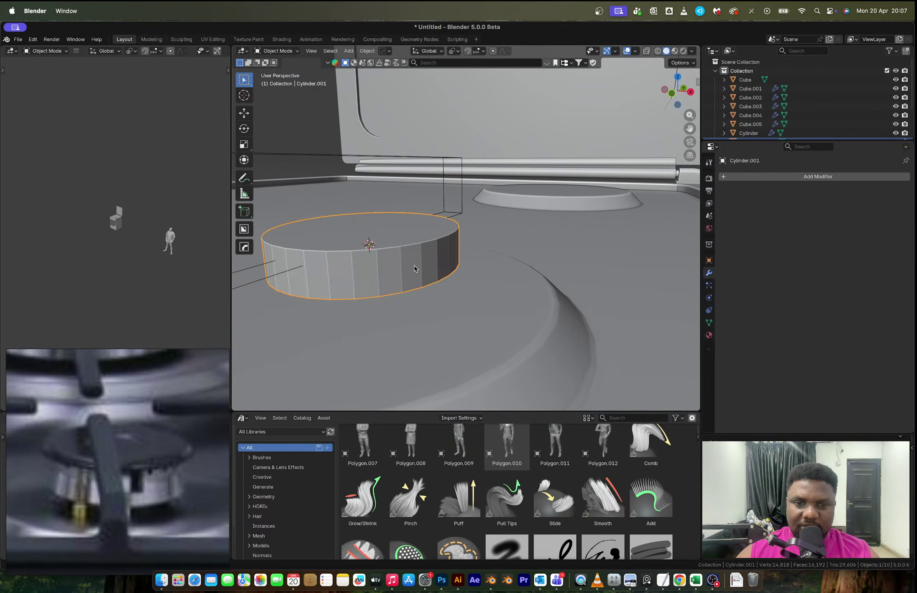
key(ctrl+1)
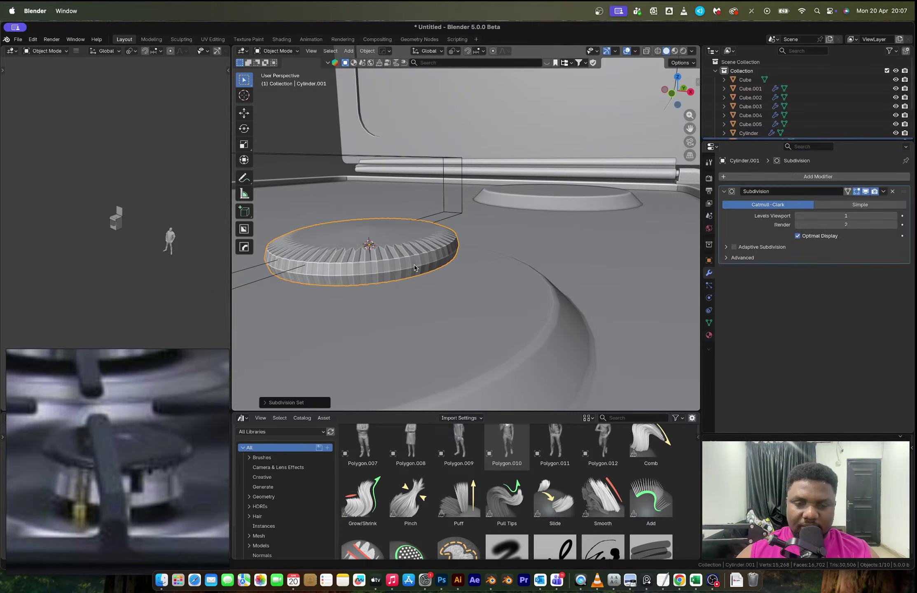
key(Tab)
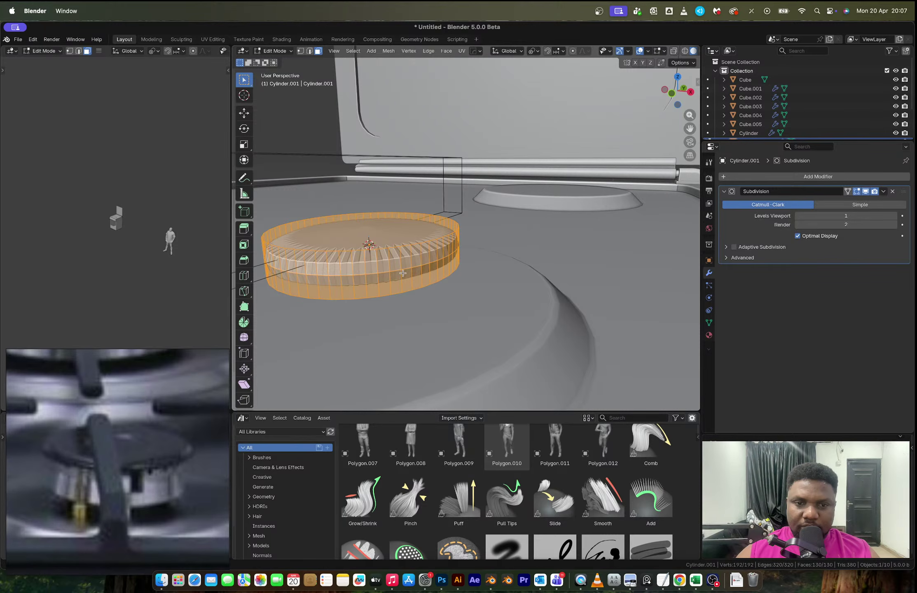
Step: Isolate the cylinder in local view and apply its scale
key(slash)
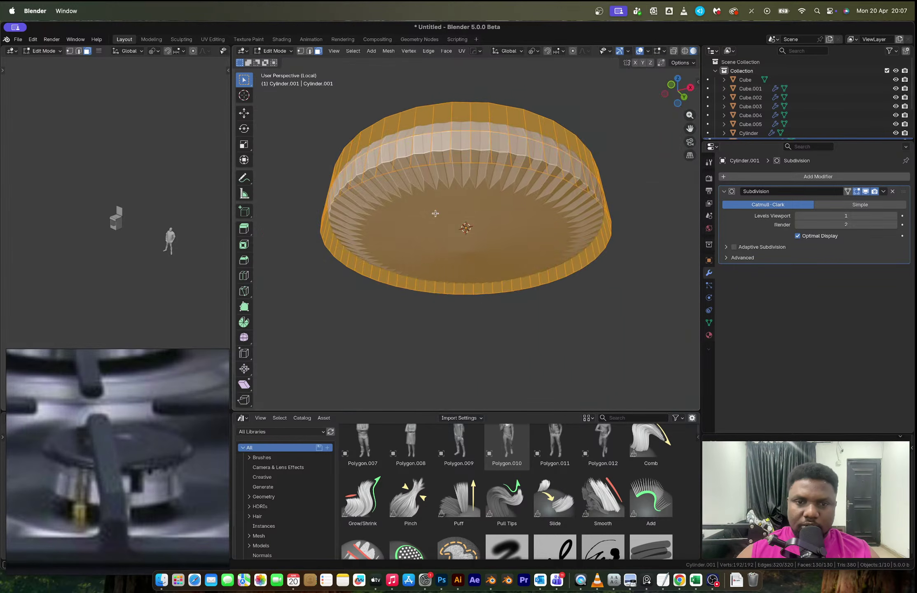
click(454, 209)
key(ctrl+b)
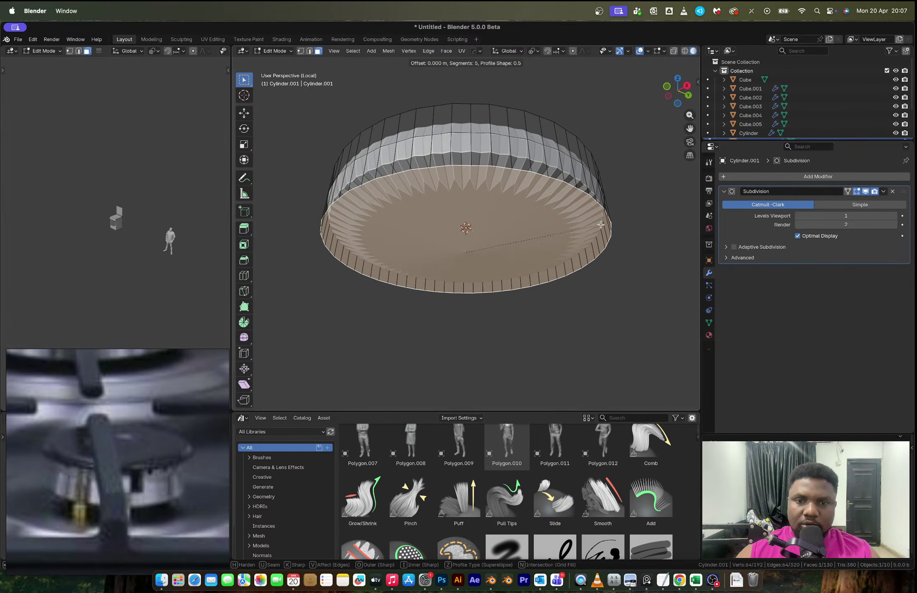
key(Escape)
key(Tab)
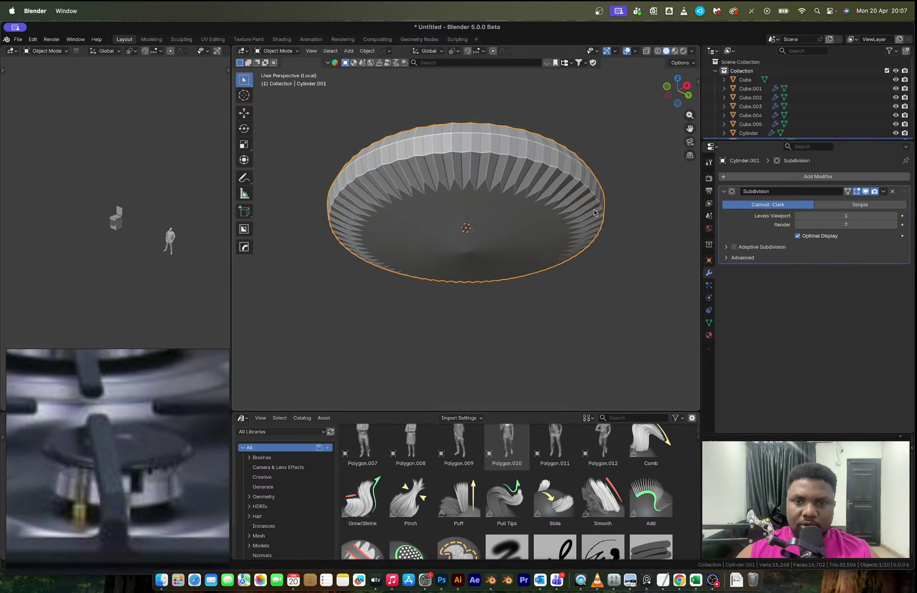
key(ctrl+a)
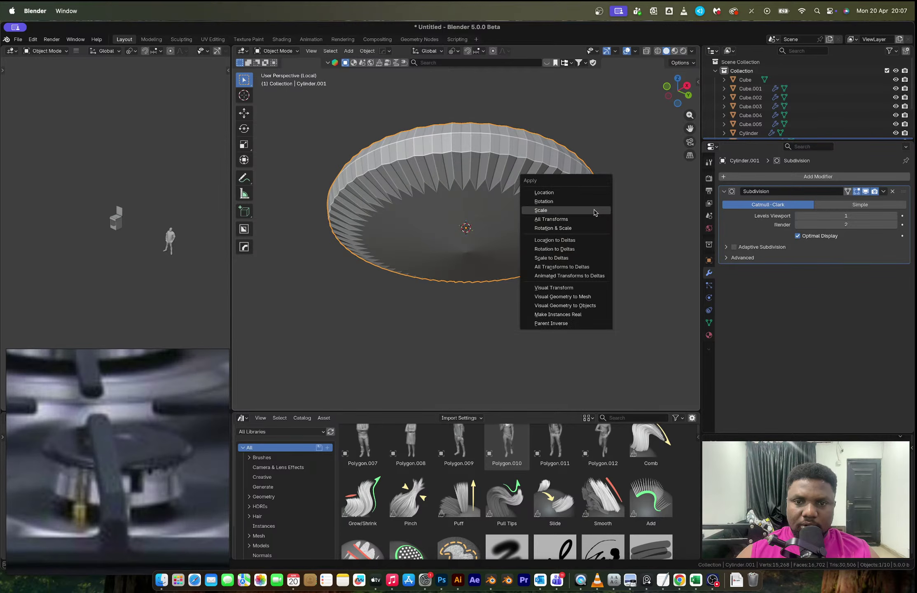
click(594, 211)
Step: Try a five-segment bevel on the rim of the cylinder's bottom face
key(Tab)
key(ctrl+b)
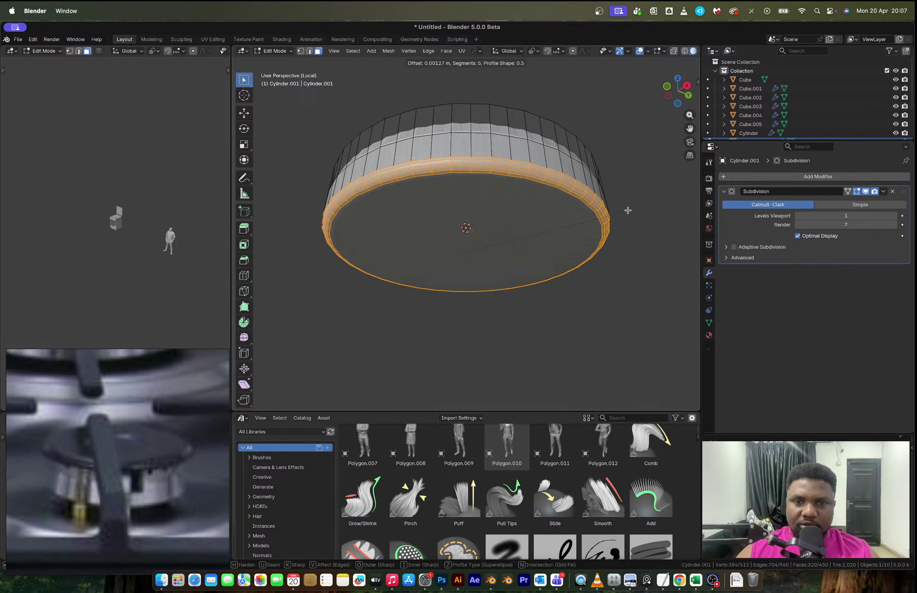
click(618, 212)
middle_drag(618, 211, 521, 246)
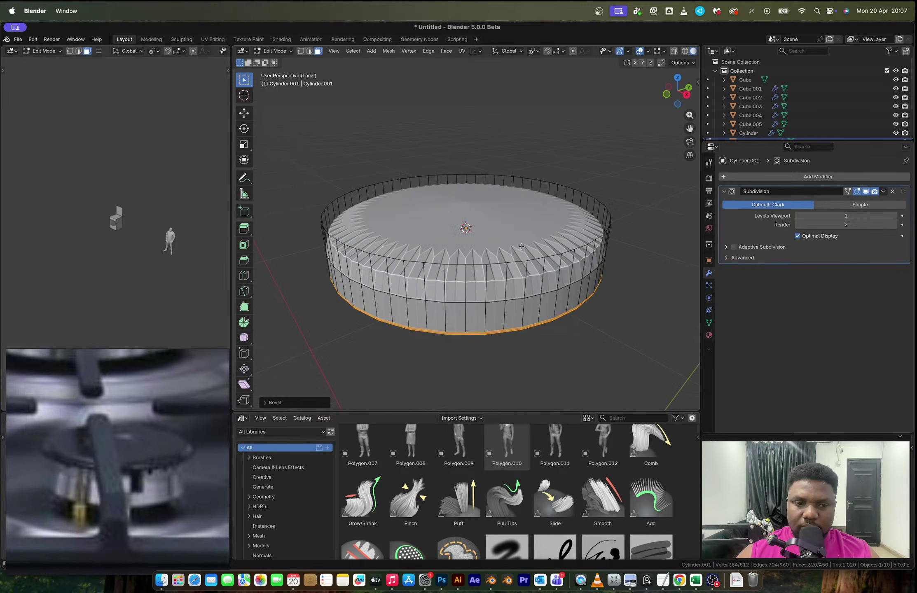
key(Tab)
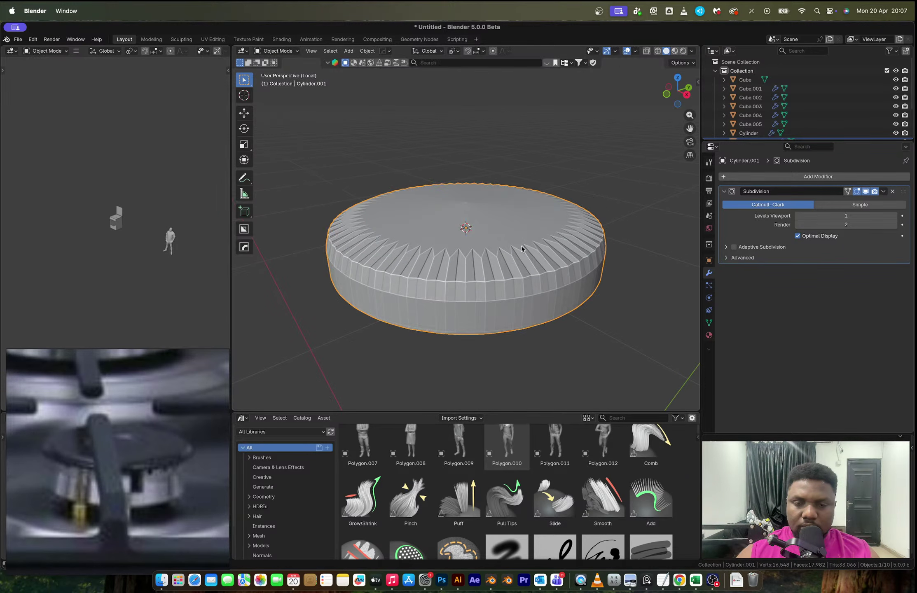
key(super+z)
key(super+z)
key(super+z)
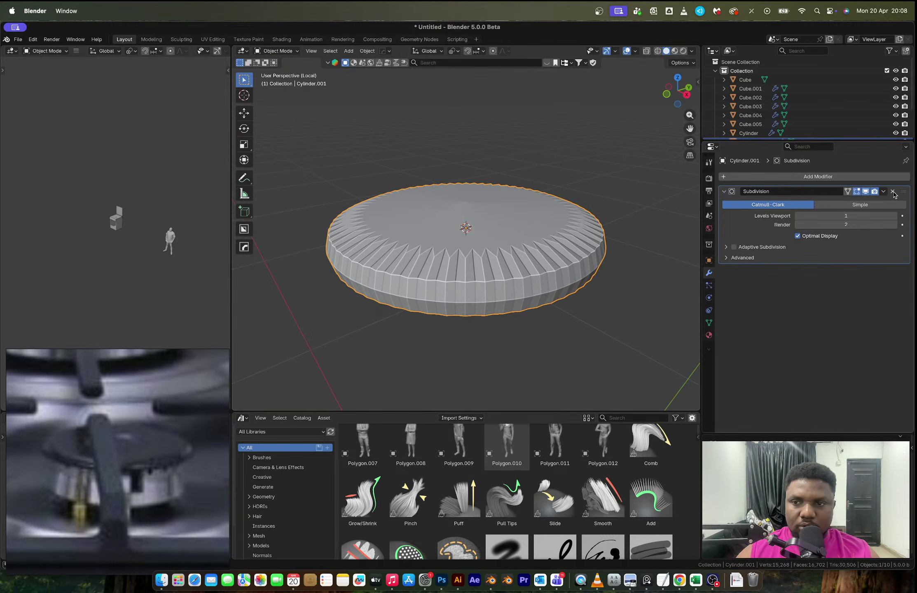
Step: Remove the cylinder's subdivision modifier and round its top and bottom faces into true circles with LoopTools Circle
click(892, 192)
key(Tab)
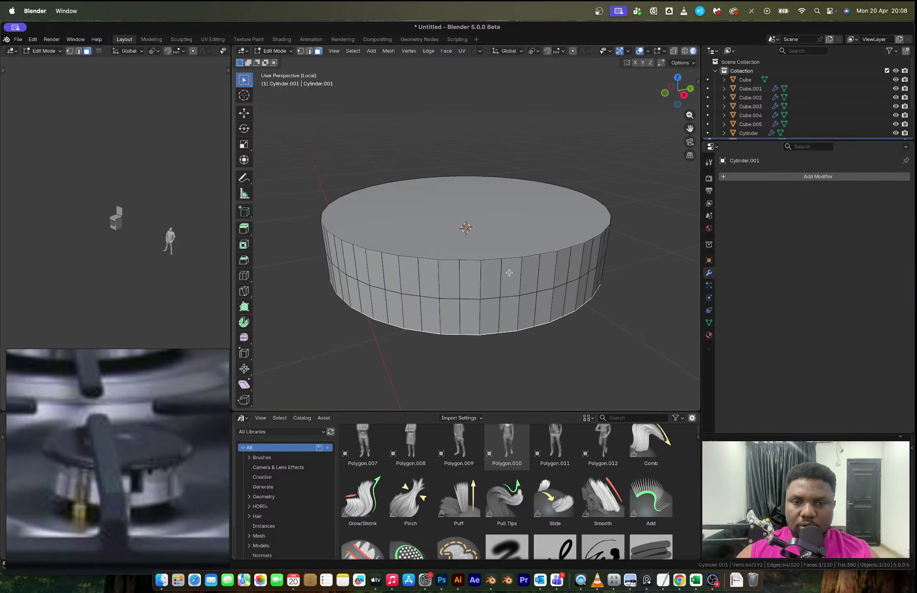
click(504, 256)
middle_drag(504, 255, 496, 209)
shift+click(498, 211)
right_click(498, 213)
mouse_move(505, 193)
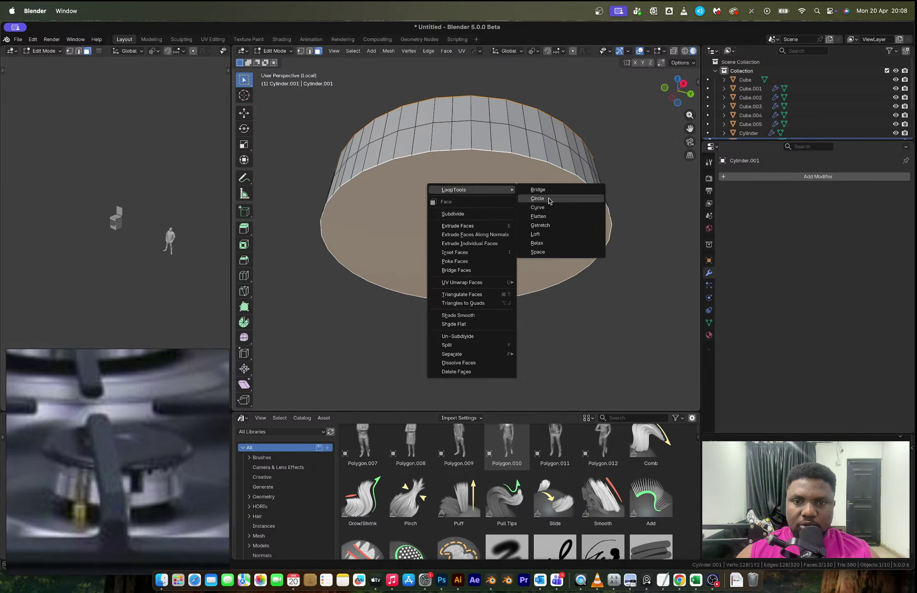
click(548, 200)
middle_drag(546, 198, 549, 241)
Step: Shade the cylinder auto smooth
key(Tab)
right_click(543, 225)
click(531, 199)
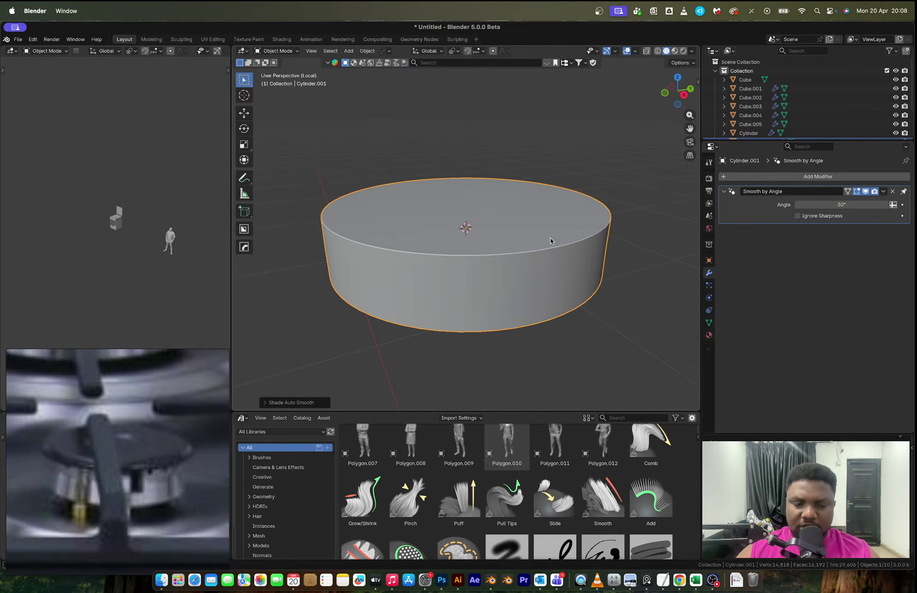
key(Tab)
key(Tab)
key(Tab)
key(Tab)
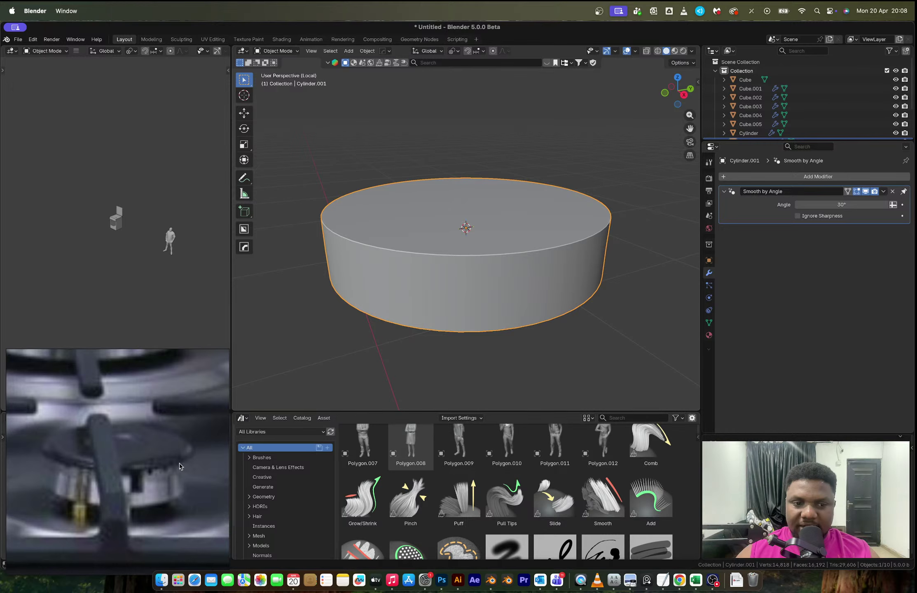
Step: Inset the cylinder's top and bottom faces twice, making a narrow outer ring and a wider inner ring
scroll(164, 473, up, 5)
middle_drag(165, 474, 141, 471)
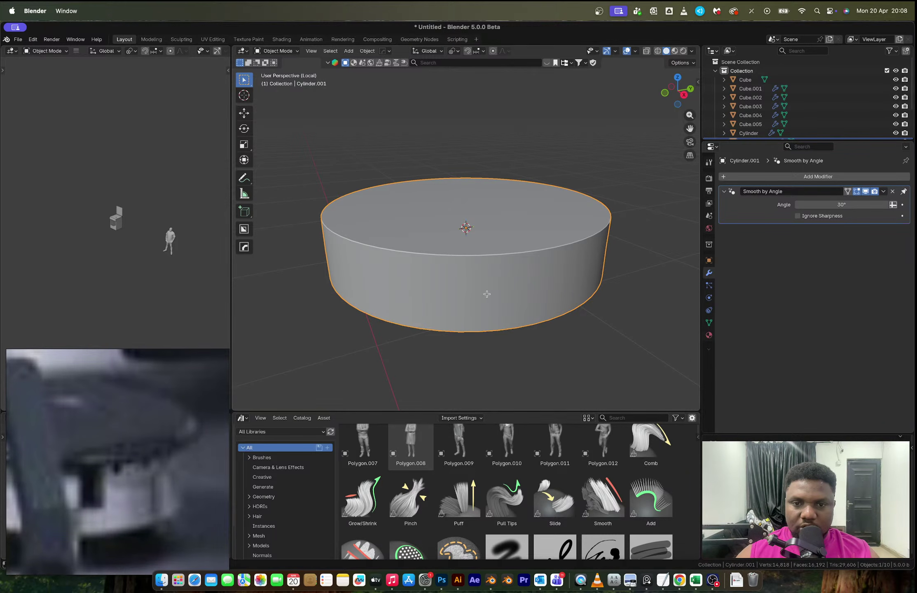
key(Tab)
key(e)
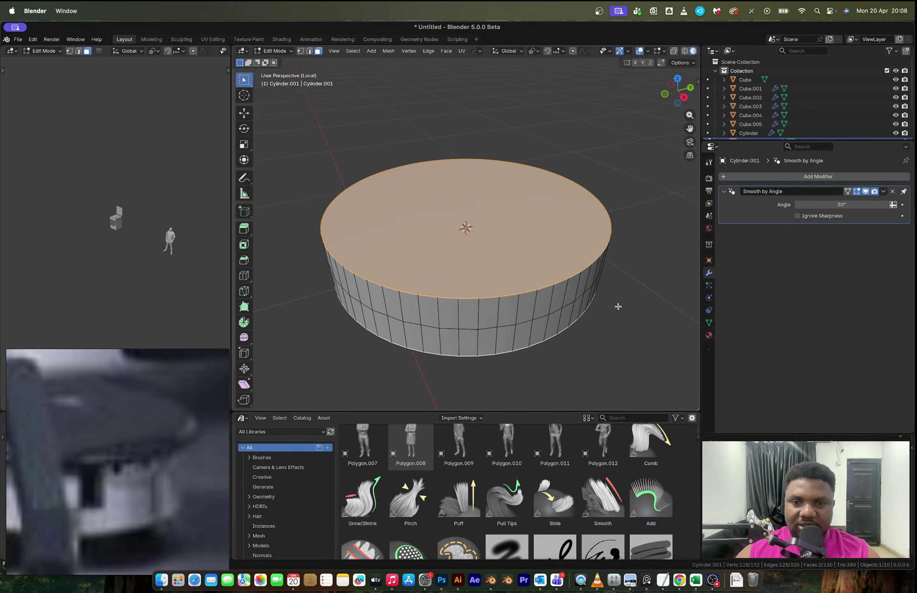
key(i)
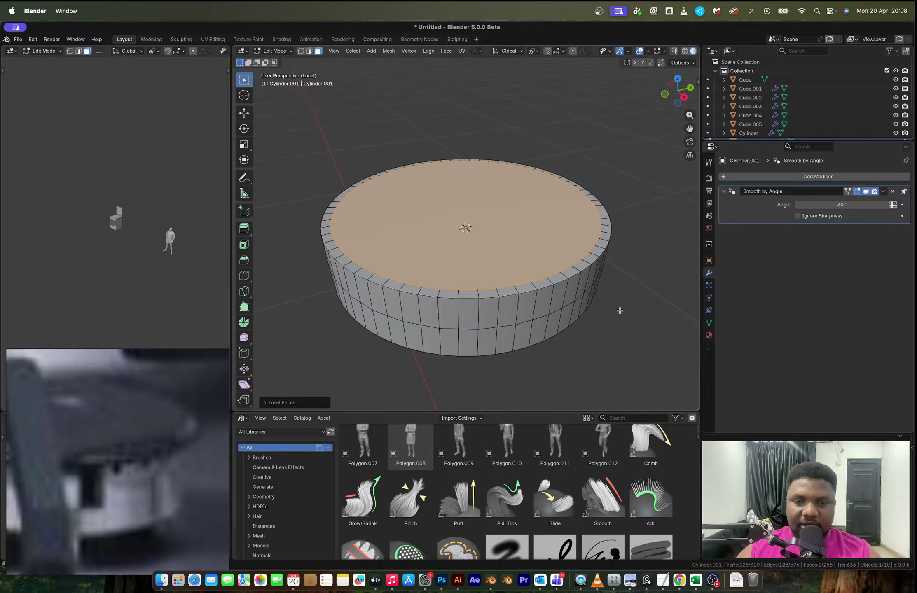
click(544, 293)
Step: Add an edge loop around the cylinder's side, midway between its existing middle loop and the top rim
key(ctrl+r)
click(546, 297)
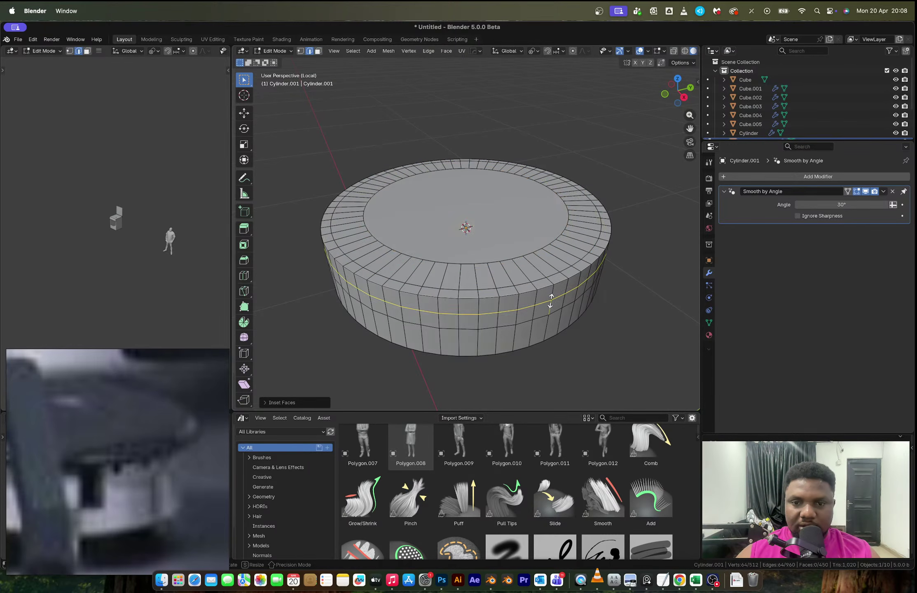
click(550, 301)
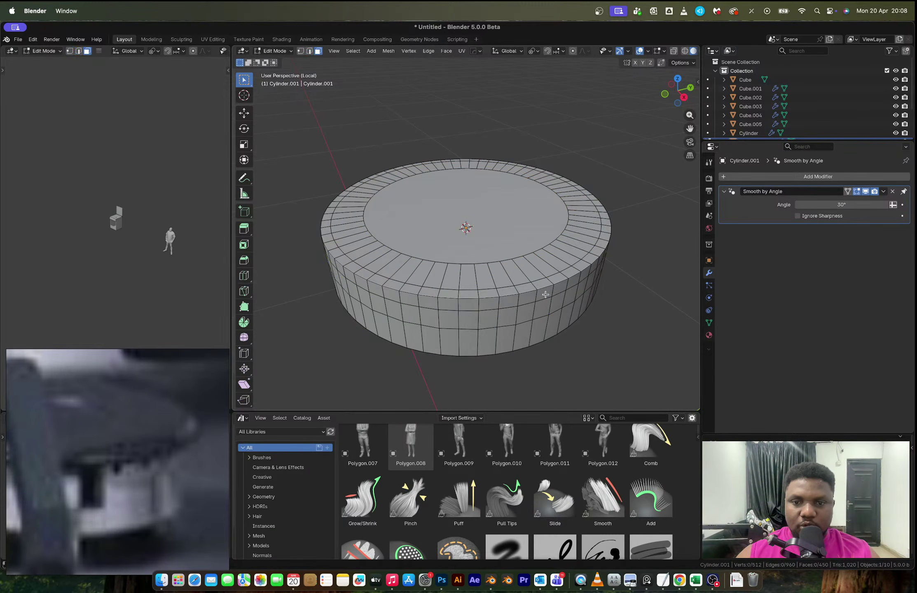
Step: Select the narrow outer ring of top faces together with the uppermost ring of side faces
key(3)
alt+click(552, 283)
alt+shift+click(552, 281)
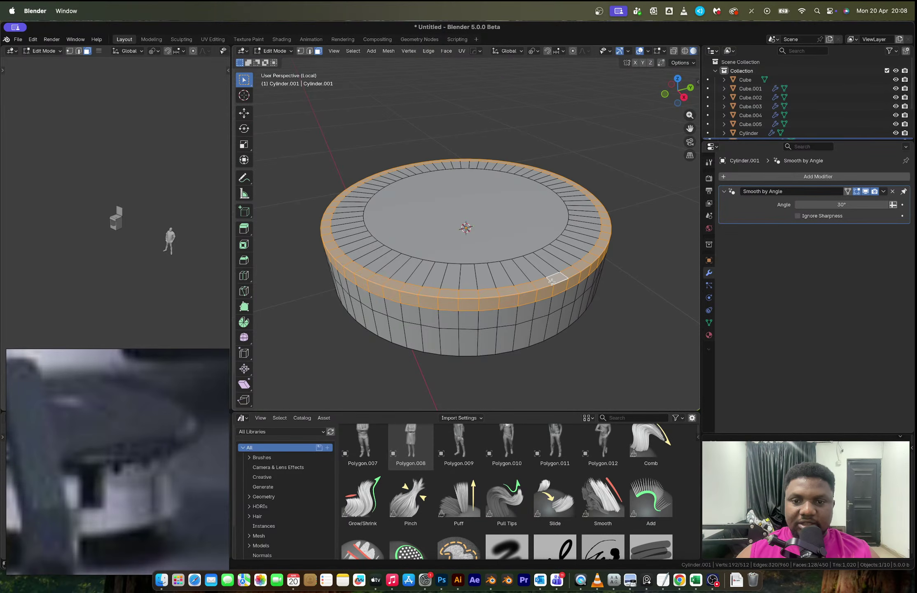
Step: Select every other pair of top-ring and upper-side faces around the rim and extrude them inward along their normals by about 0.0007 m
click(542, 285)
shift+click(545, 295)
middle_drag(569, 295, 528, 297)
shift+click(522, 287)
shift+click(525, 297)
shift+click(546, 290)
key(super+z)
key(super+z)
middle_drag(567, 290, 499, 303)
shift+click(496, 300)
shift+click(498, 309)
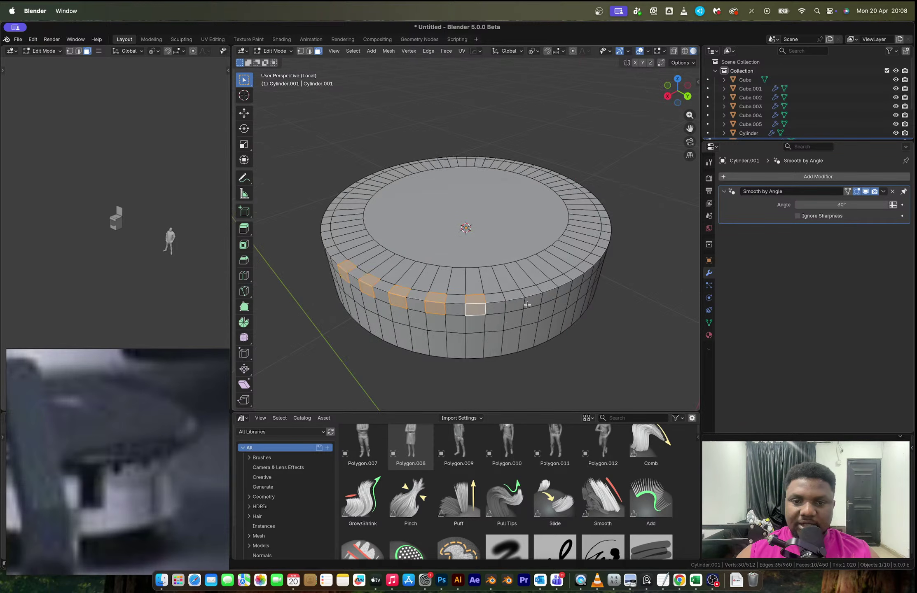
shift+click(516, 298)
shift+click(517, 305)
shift+click(547, 290)
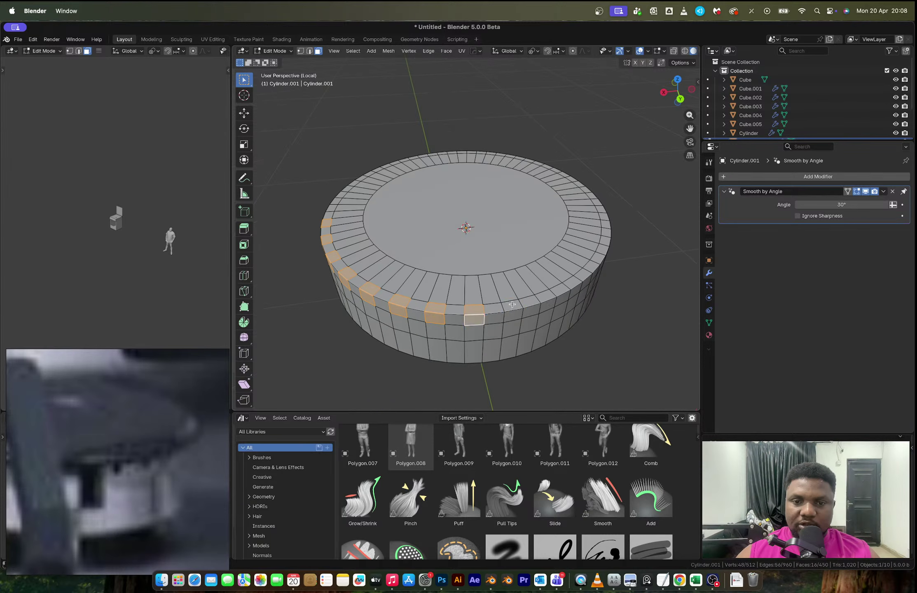
shift+click(512, 307)
shift+click(511, 316)
middle_drag(511, 316, 471, 310)
shift+click(464, 315)
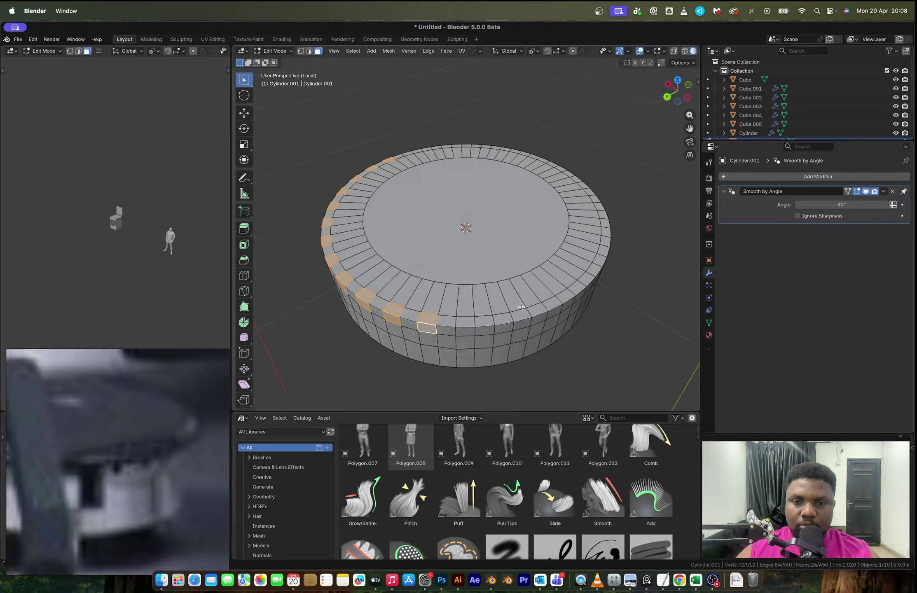
middle_drag(449, 321, 430, 322)
shift+click(449, 323)
shift+click(451, 333)
shift+click(488, 332)
middle_drag(488, 332, 483, 328)
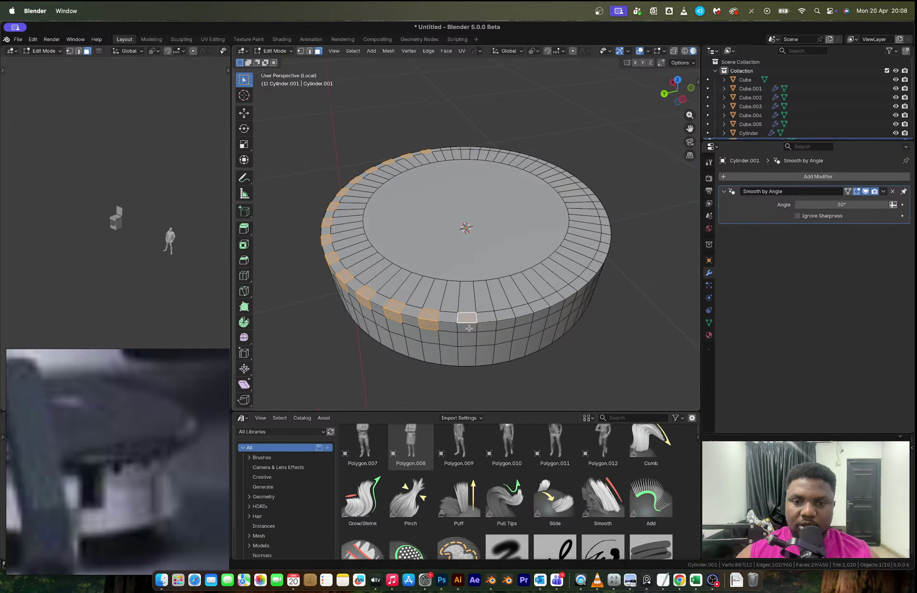
shift+click(505, 321)
shift+click(539, 307)
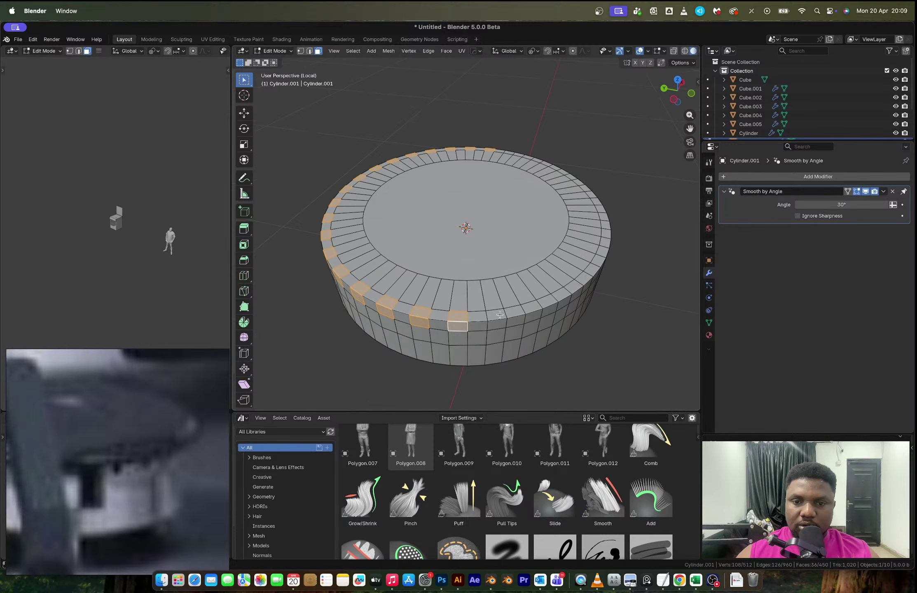
shift+click(499, 316)
shift+click(500, 323)
shift+click(531, 311)
shift+click(534, 316)
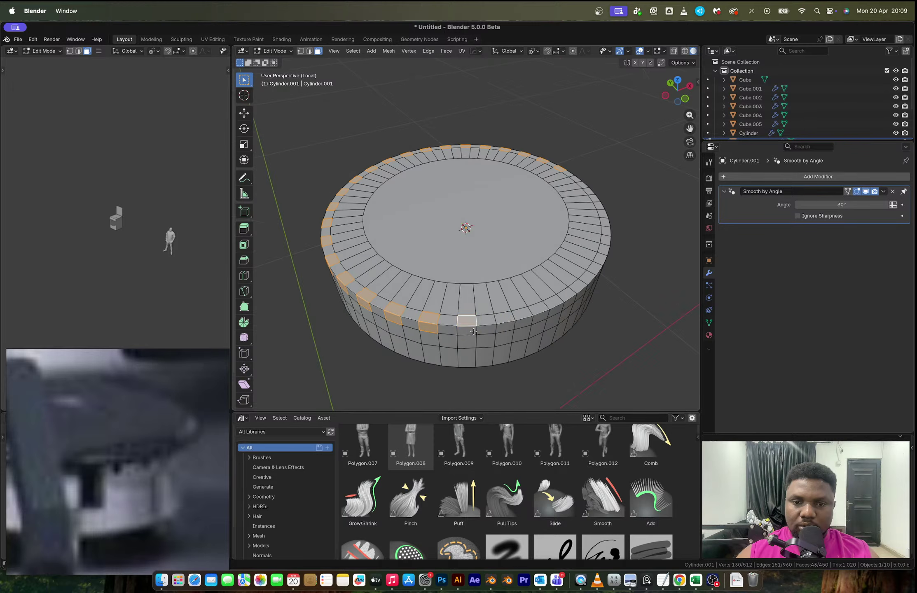
shift+click(467, 330)
shift+click(504, 317)
shift+click(506, 325)
shift+click(540, 314)
shift+click(569, 302)
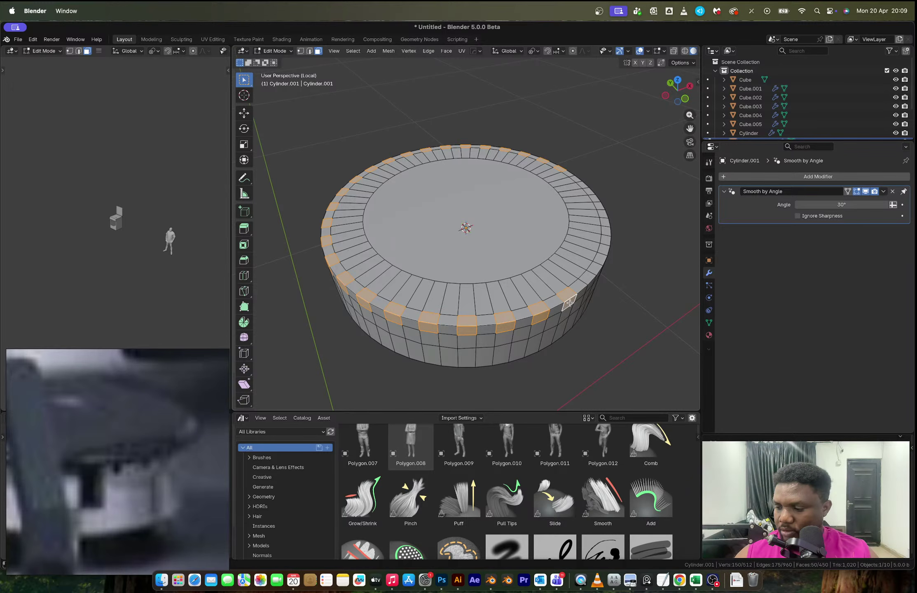
middle_drag(569, 303, 408, 319)
shift+click(389, 310)
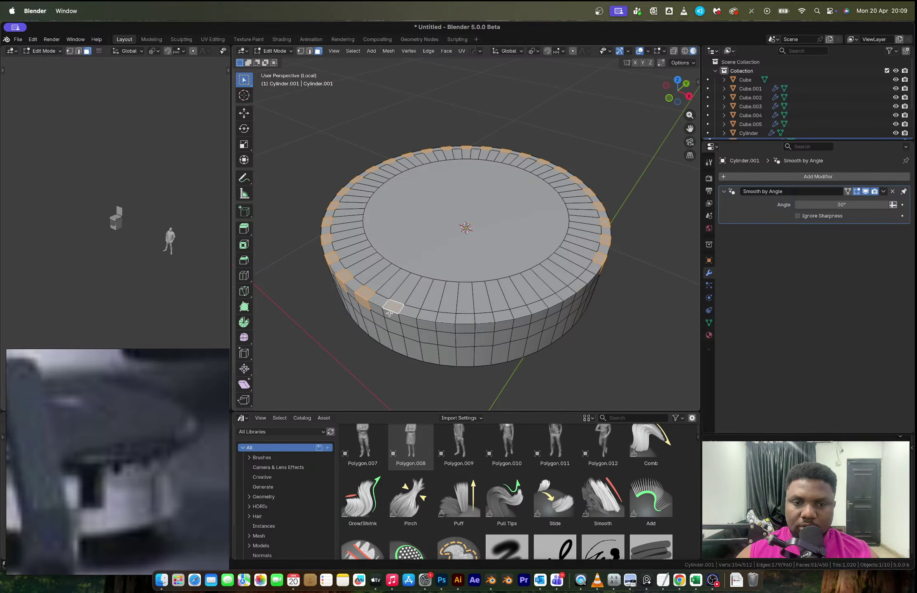
shift+click(427, 315)
shift+click(465, 319)
shift+click(502, 317)
shift+click(538, 311)
shift+click(540, 316)
shift+click(567, 295)
shift+click(570, 302)
shift+click(586, 280)
shift+click(590, 286)
middle_drag(590, 289, 567, 317)
key(alt+e)
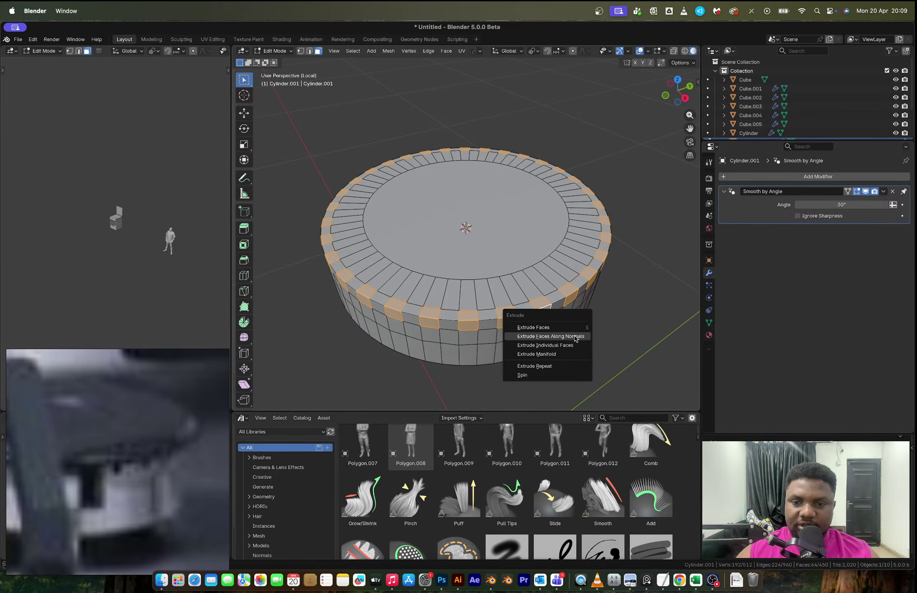
click(575, 336)
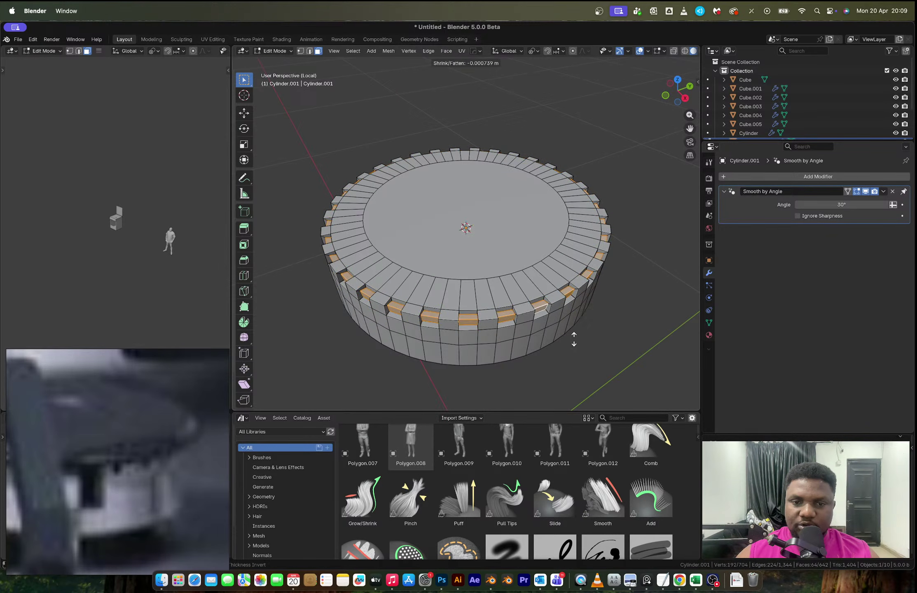
click(576, 343)
key(Tab)
middle_drag(575, 342, 493, 288)
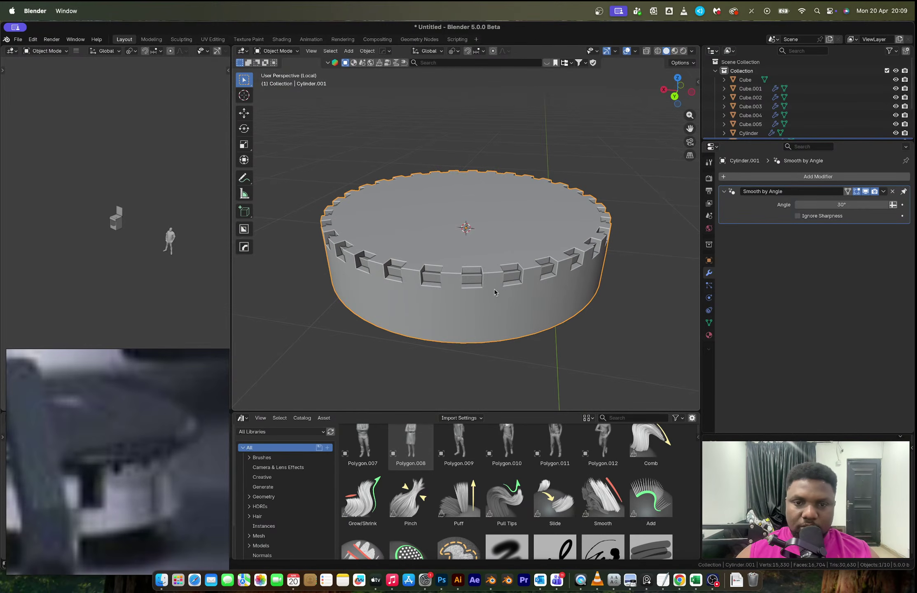
Step: Add a cube at the notched cylinder's centre, shrink it to a small block and raise it to the top surface
scroll(493, 295, down, 5)
key(shift+a)
mouse_move(513, 284)
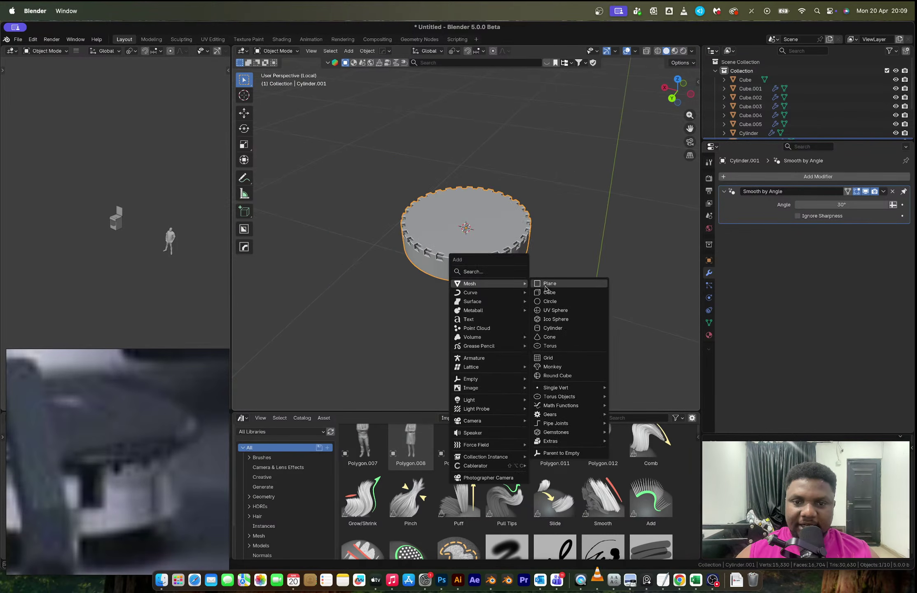
click(548, 292)
key(s)
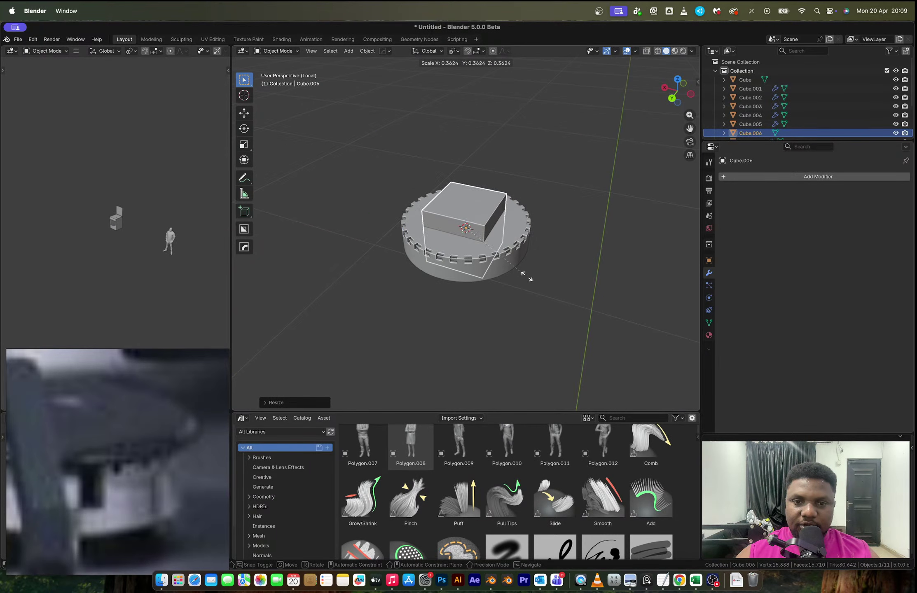
click(481, 240)
key(g)
key(z)
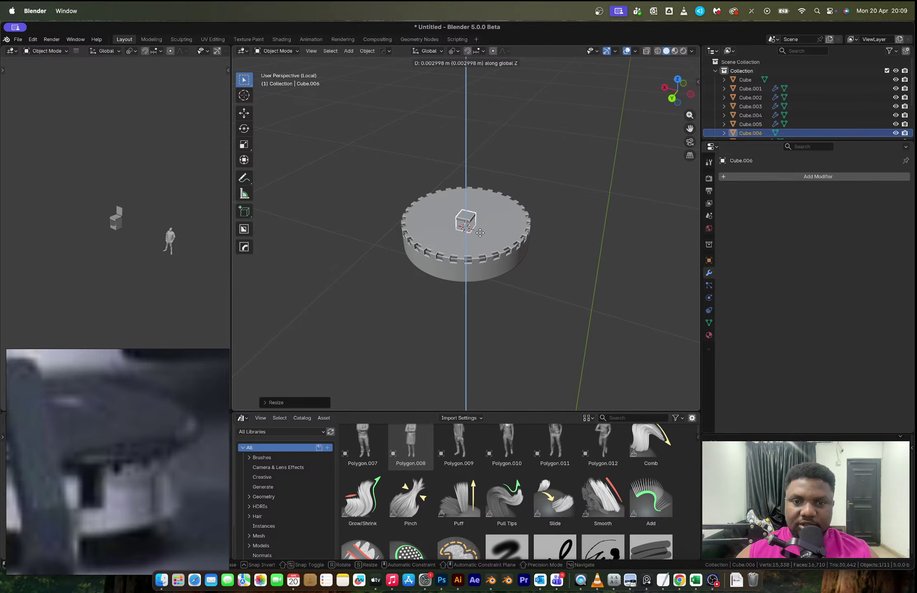
click(490, 224)
Step: Stretch the small cube along Y into a bar spanning the cylinder, make it taller along Z and lower it slightly
key(s)
key(x)
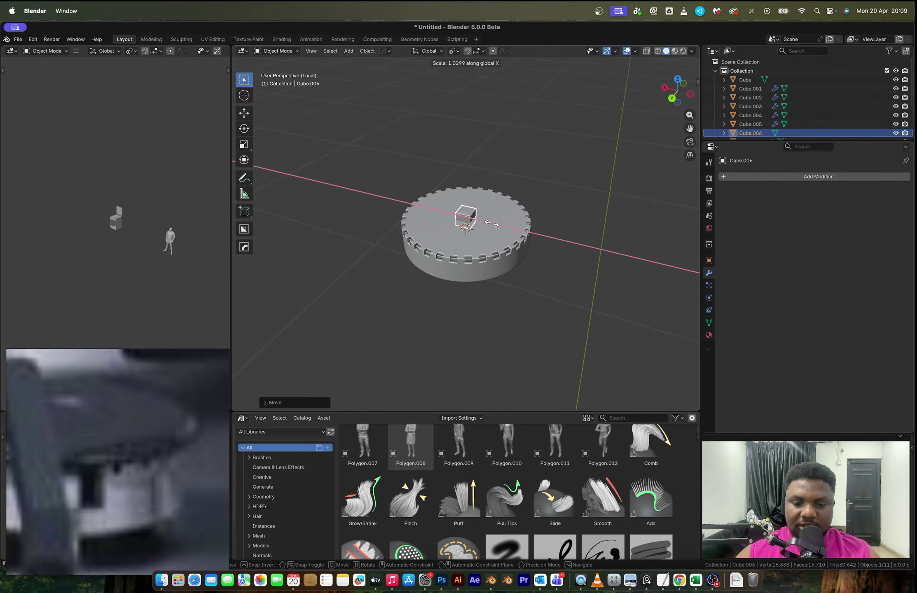
key(y)
click(478, 282)
key(s)
key(z)
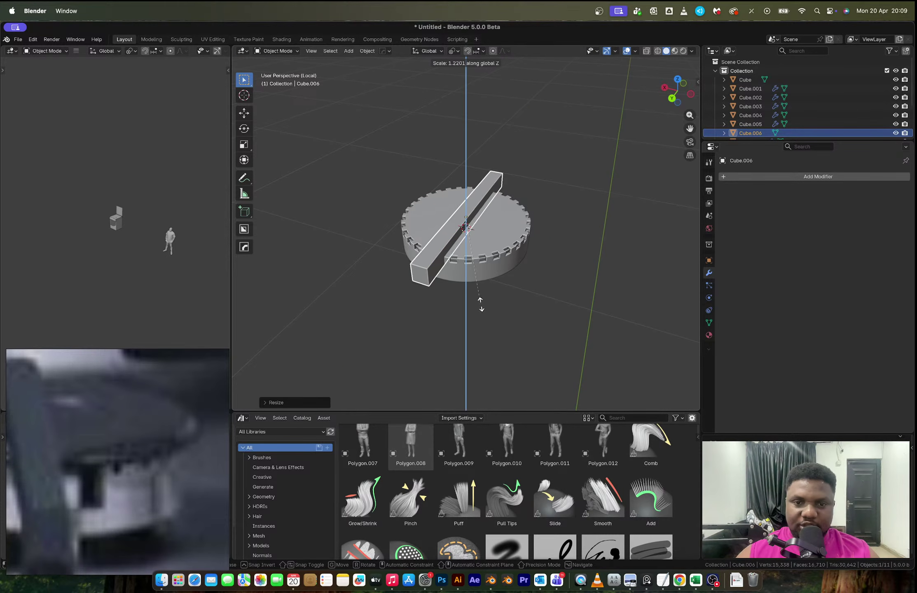
click(492, 318)
key(g)
key(z)
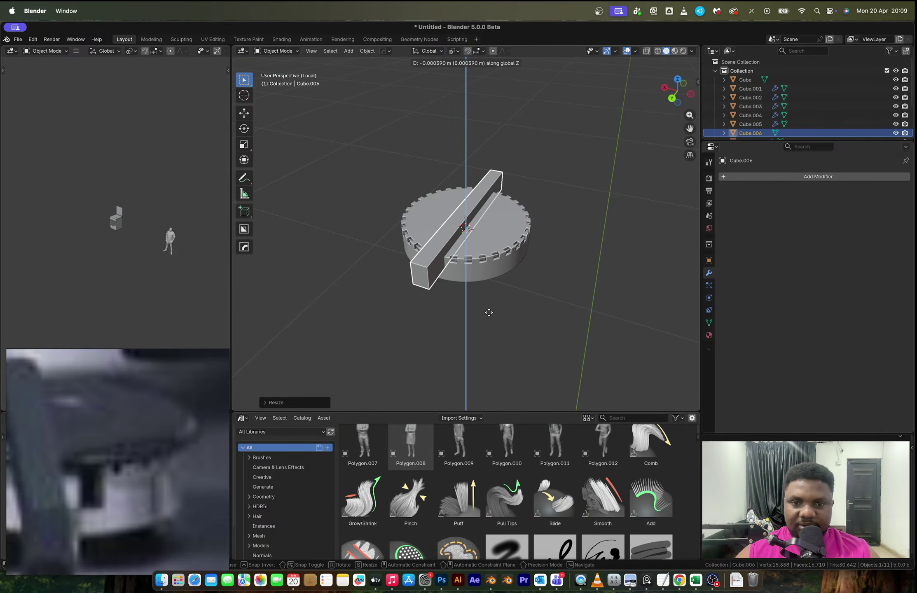
click(489, 314)
Step: Cut a straight channel across the top of the notched cylinder with a Boolean Difference using the bar
shift+click(474, 268)
key(ctrl+minus)
middle_drag(470, 270, 520, 272)
click(540, 276)
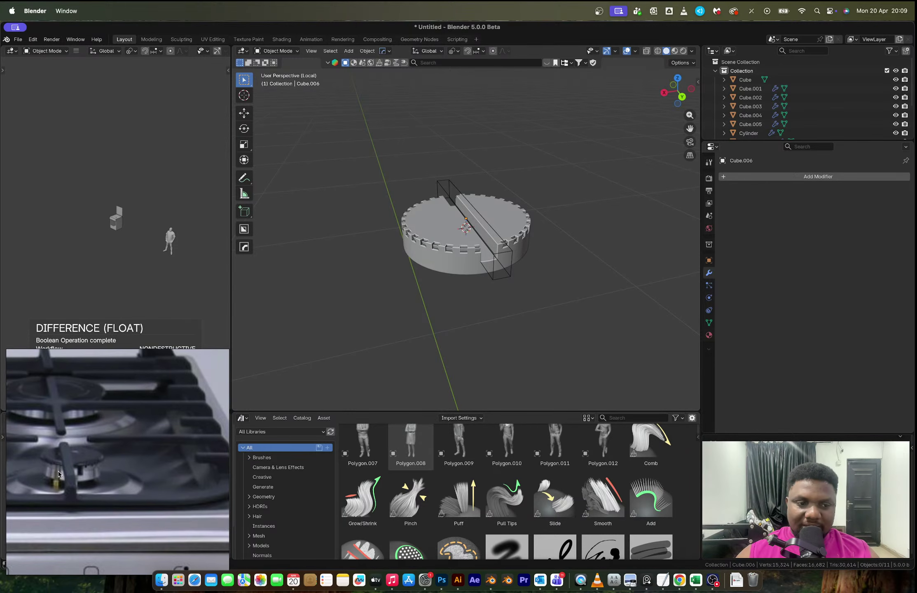
Step: Extrude the inner face on the underside of the notched cylinder downward to form a narrower lower stem
middle_drag(321, 329, 476, 223)
click(469, 249)
key(Tab)
click(495, 231)
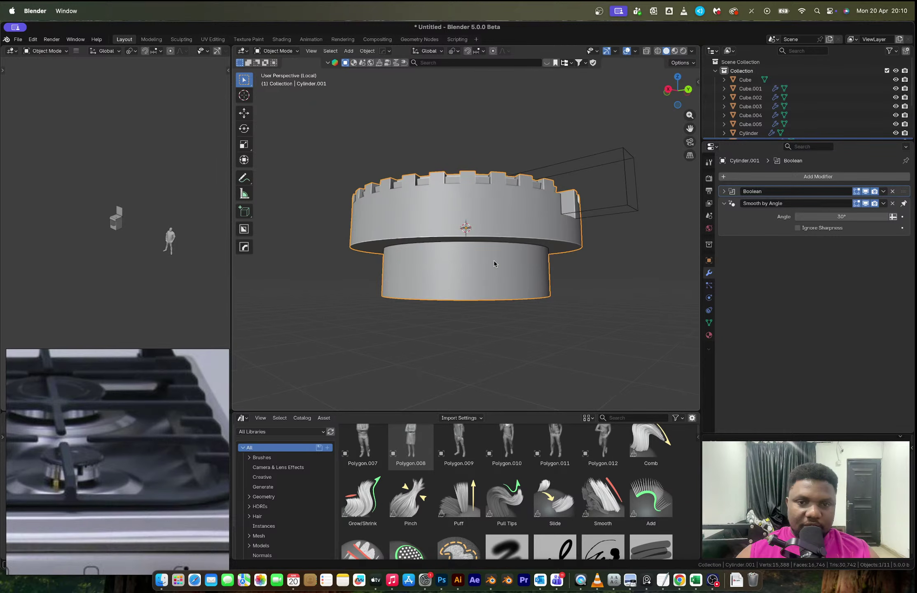
Step: Duplicate the round centre face of the cylinder's top, raise the copy above the rim and enlarge it beyond the notched edge
middle_drag(494, 264, 476, 275)
key(Tab)
key(shift+d)
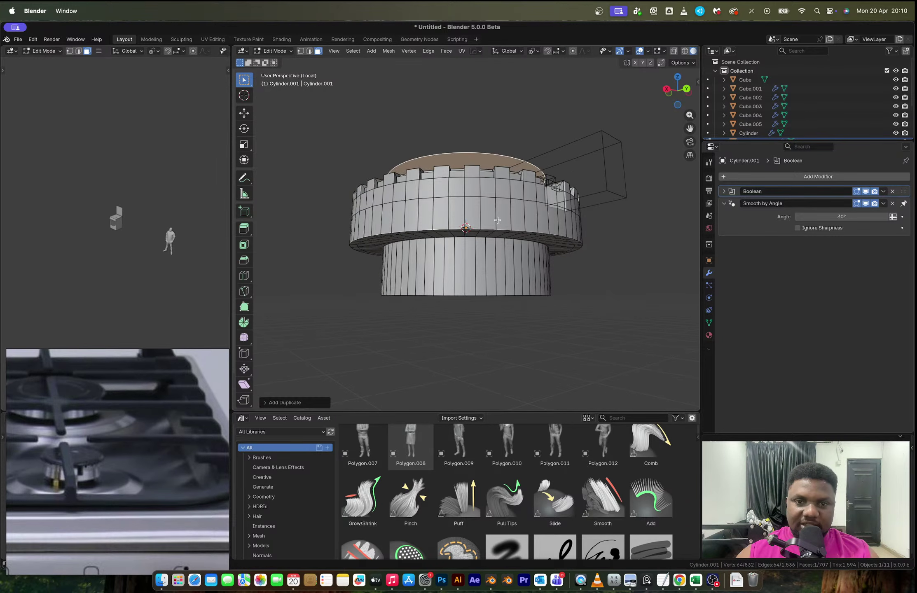
key(s)
click(528, 234)
middle_drag(528, 235, 519, 250)
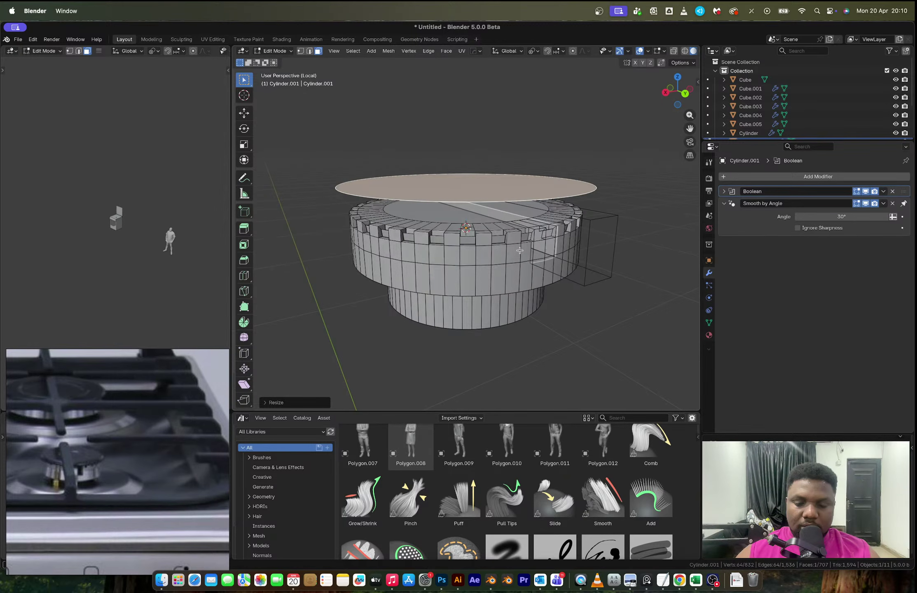
Step: Scale the raised disc to the cylinder's width in back view and extrude it downward by about 0.003 m
key(ctrl+KP_1)
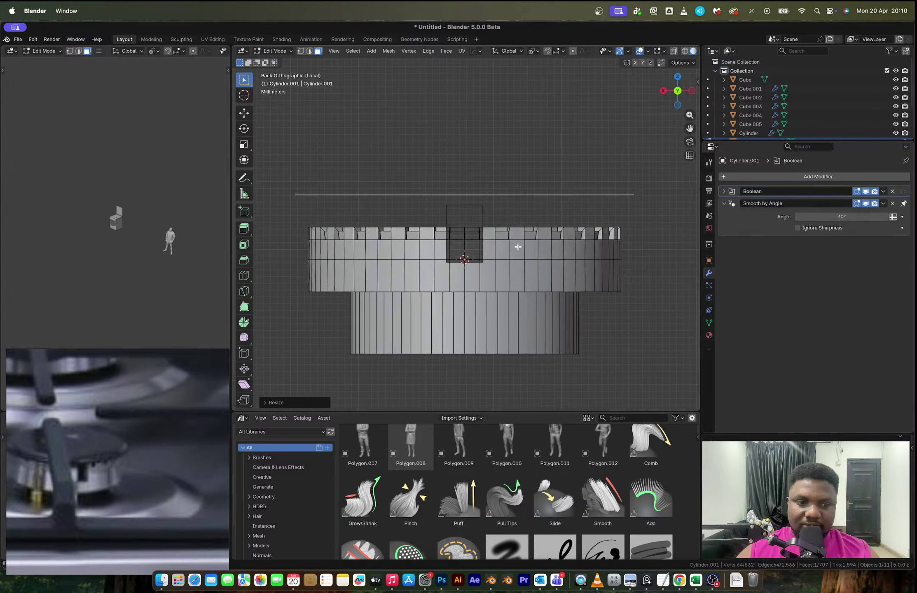
key(s)
click(581, 260)
key(e)
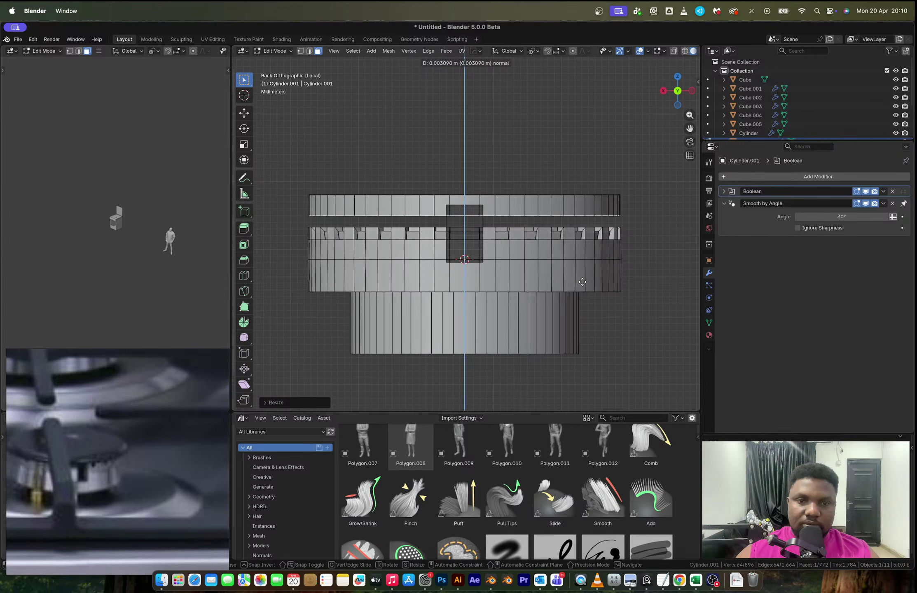
click(582, 282)
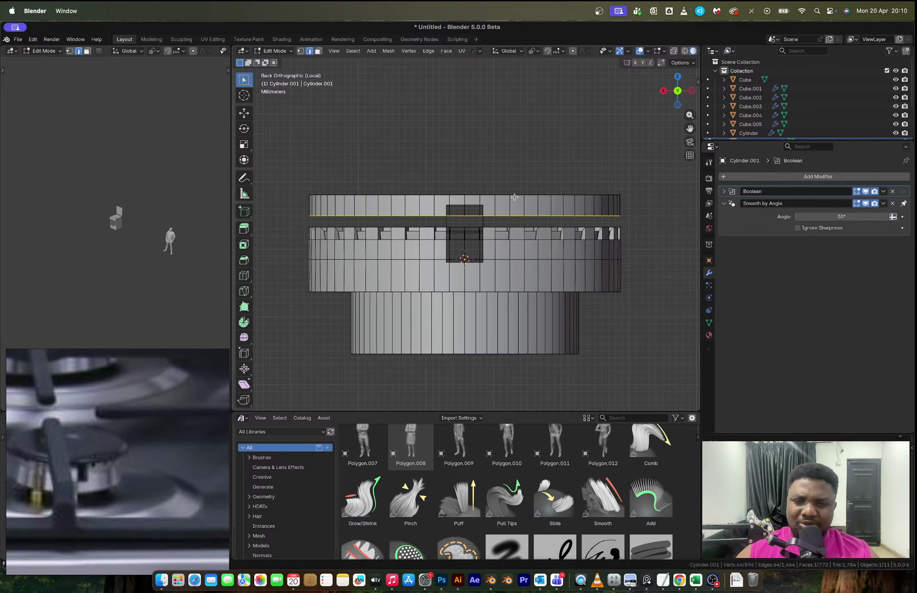
Step: Bevel the disc's top rim with 5 segments and give its bottom rim a smaller bevel
click(514, 197)
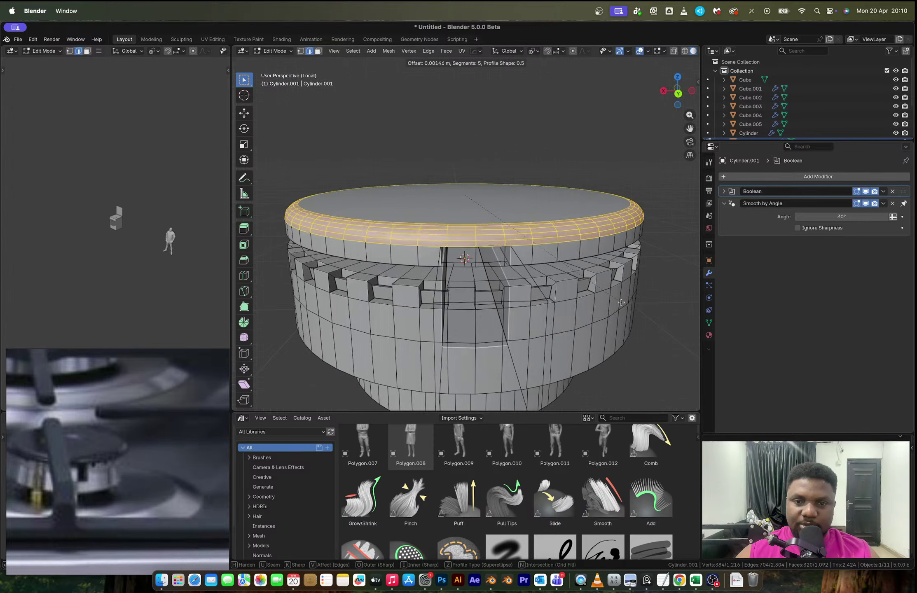
click(600, 289)
key(ctrl+z)
key(ctrl+z)
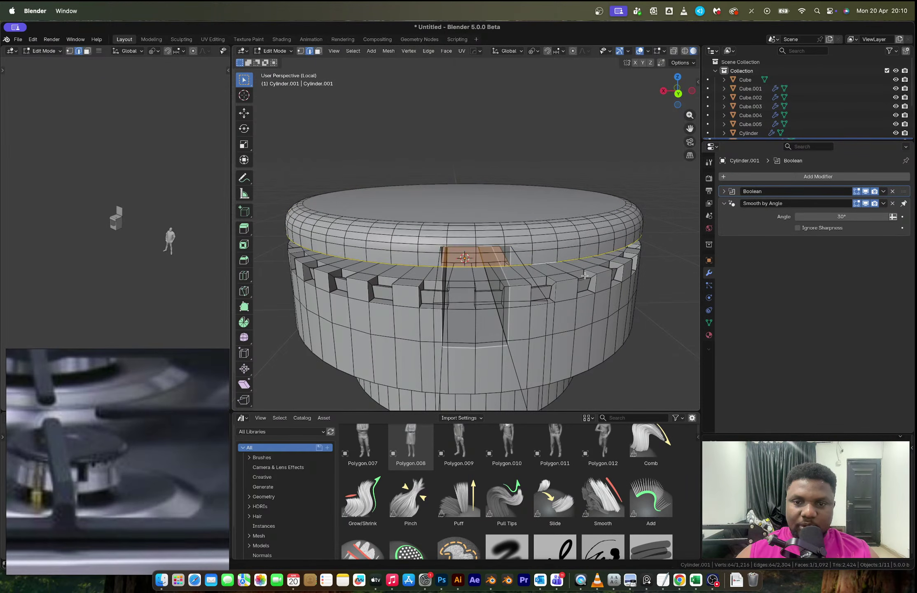
key(ctrl+z)
key(ctrl+b)
click(624, 289)
key(Tab)
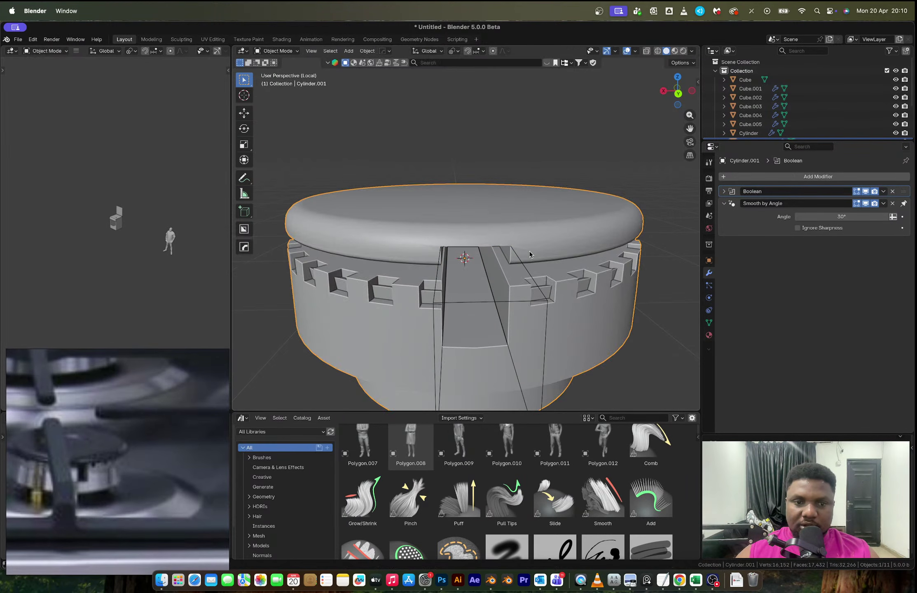
Step: Select the whole linked disc and lower it along Z by about 0.0005 m toward the notched ring
middle_drag(530, 254, 533, 246)
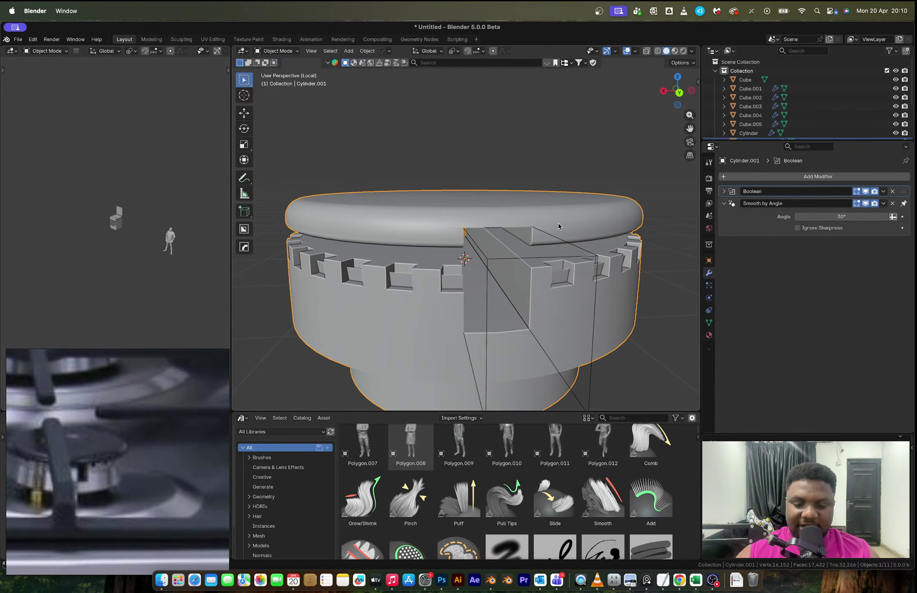
key(g)
key(Escape)
key(Tab)
key(Tab)
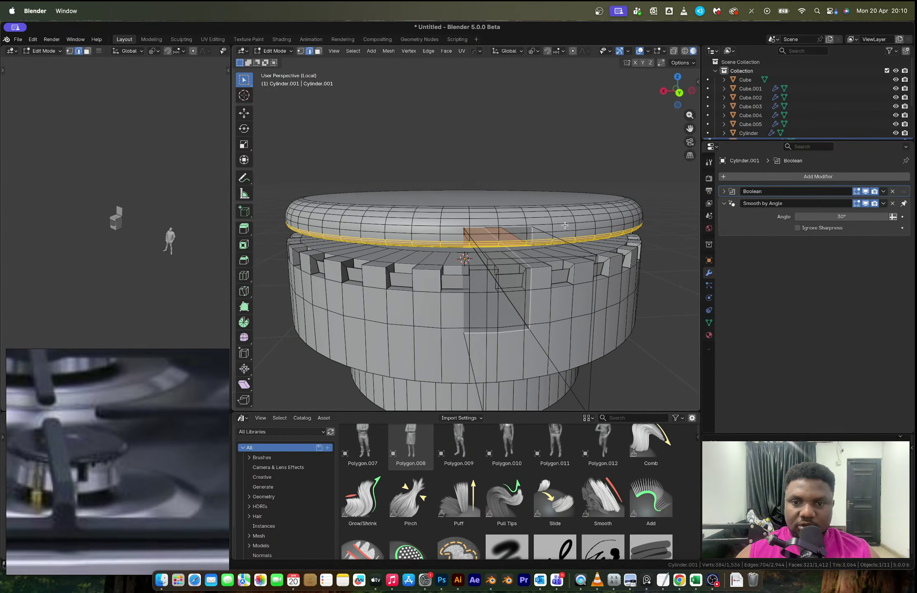
key(ctrl+l)
key(g)
key(z)
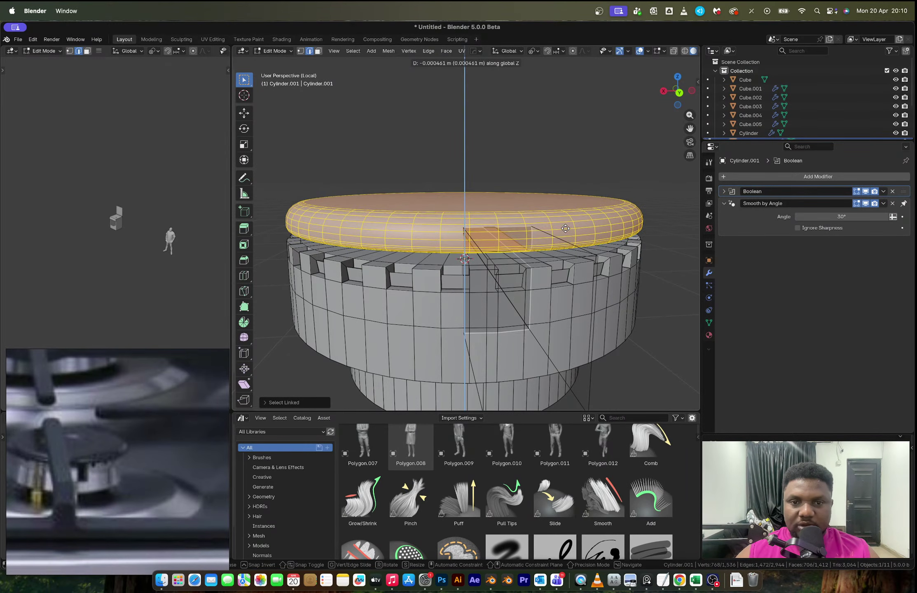
click(565, 228)
key(Tab)
middle_drag(563, 228, 549, 212)
click(579, 155)
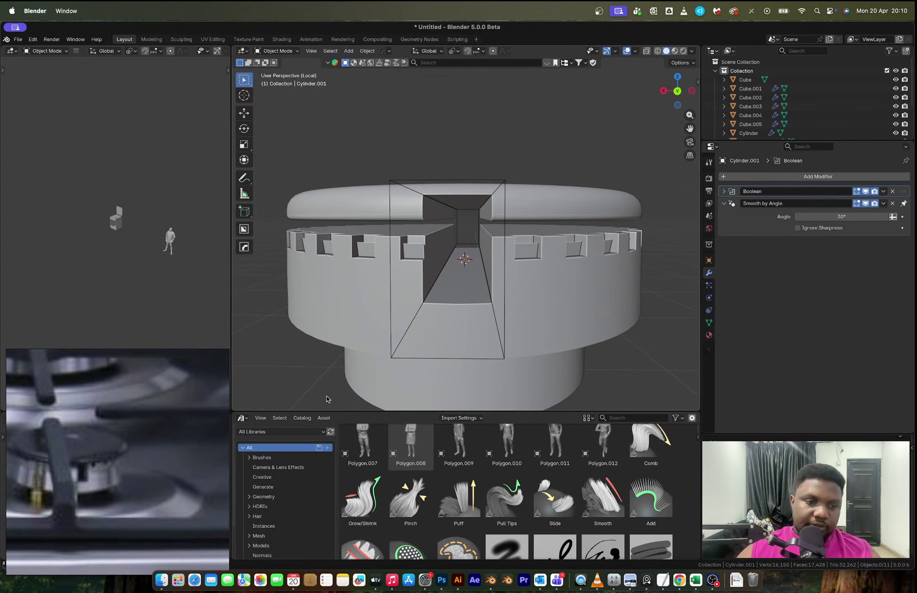
Step: Inset the disc's top face to a circle about half the disc's width
middle_drag(399, 260, 456, 262)
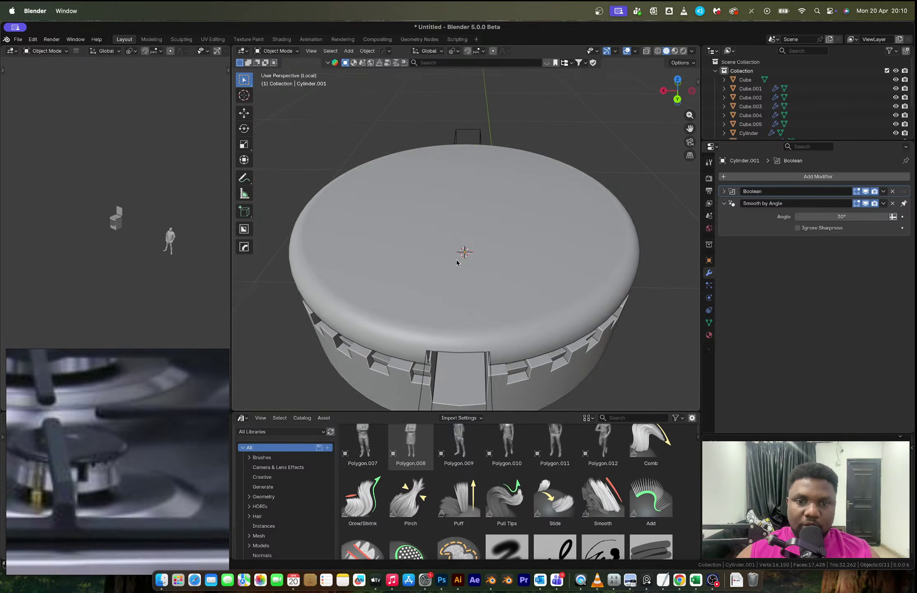
key(Tab)
key(3)
click(567, 304)
key(i)
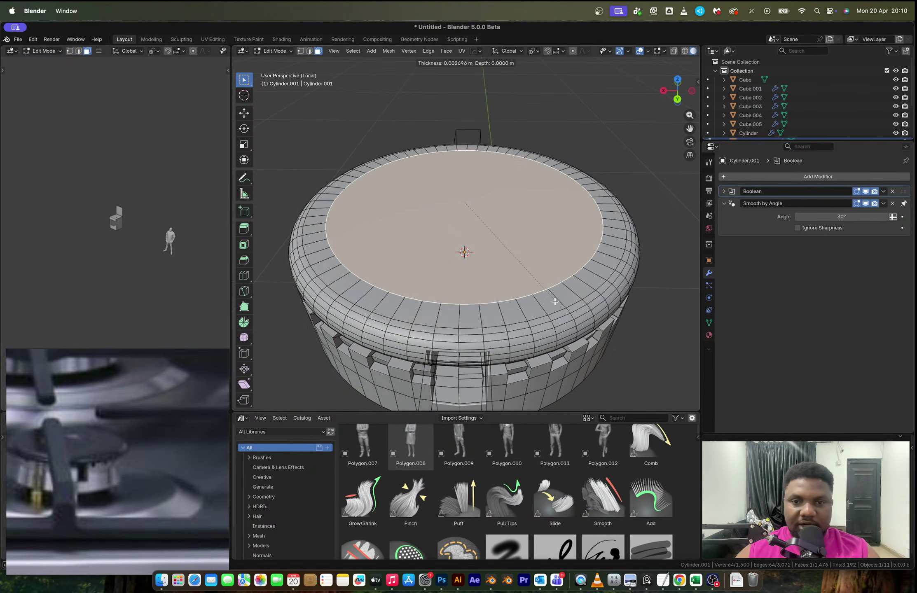
click(531, 292)
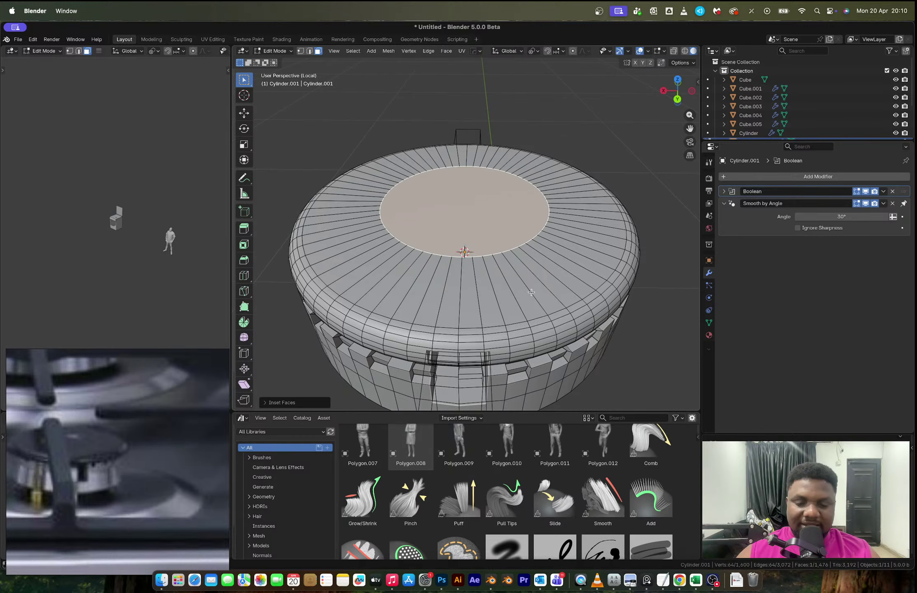
Step: Extrude the inset circle about 0.0007 m into the disc and scale its floor to about 0.89
key(e)
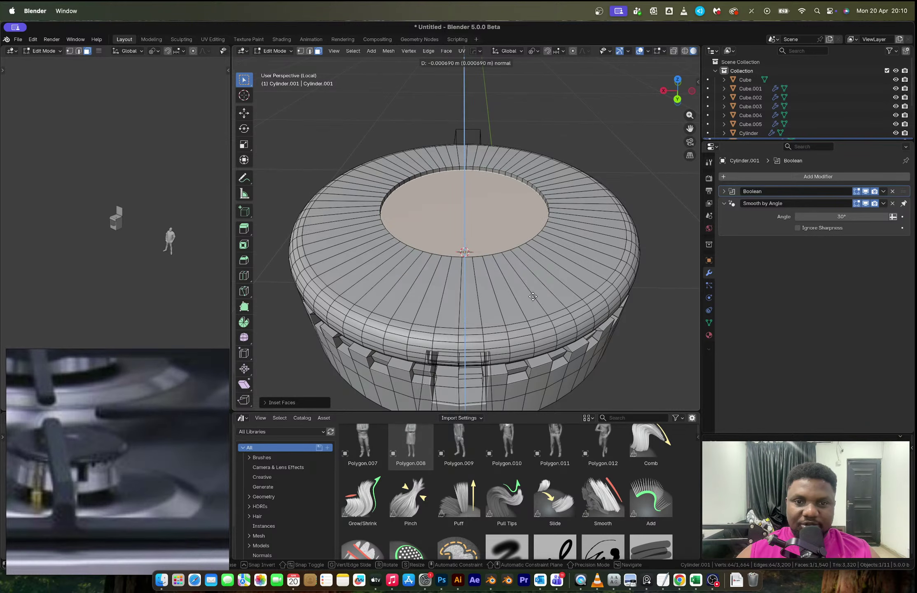
click(533, 298)
key(s)
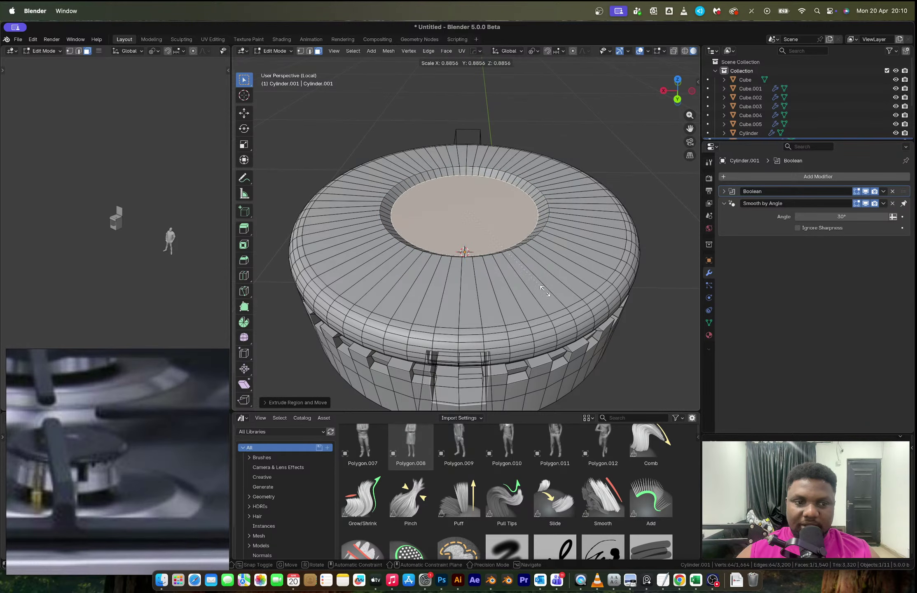
click(544, 290)
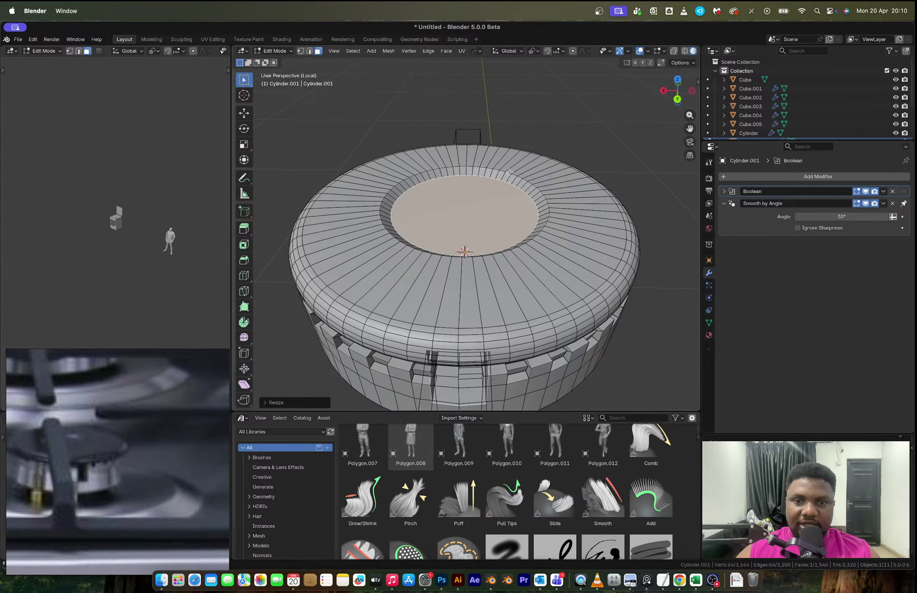
Step: Bevel the upper and lower edge loops of the circular recess in the disc's top
alt+shift+click(516, 178)
key(ctrl+z)
key(2)
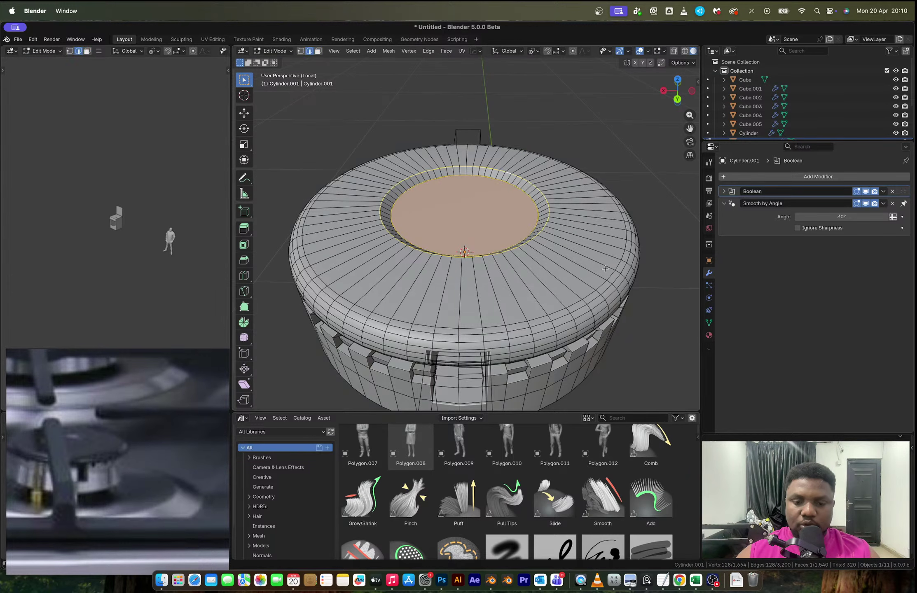
key(ctrl+b)
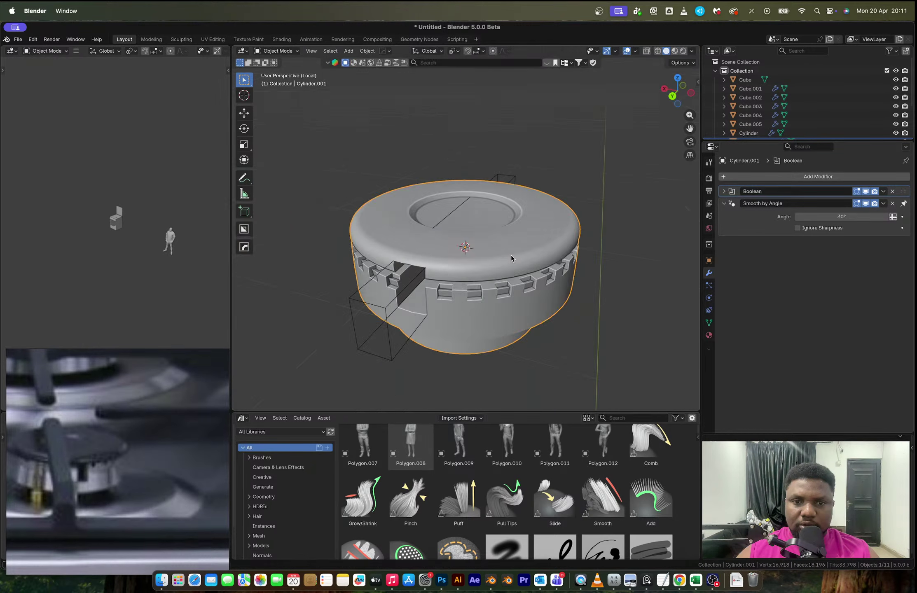
mouse_move(510, 255)
middle_down()
mouse_move(504, 240)
mouse_move(516, 240)
middle_up()
Step: Leave the isolated local view and apply the burner cap's Boolean modifier
key(KP_Divide)
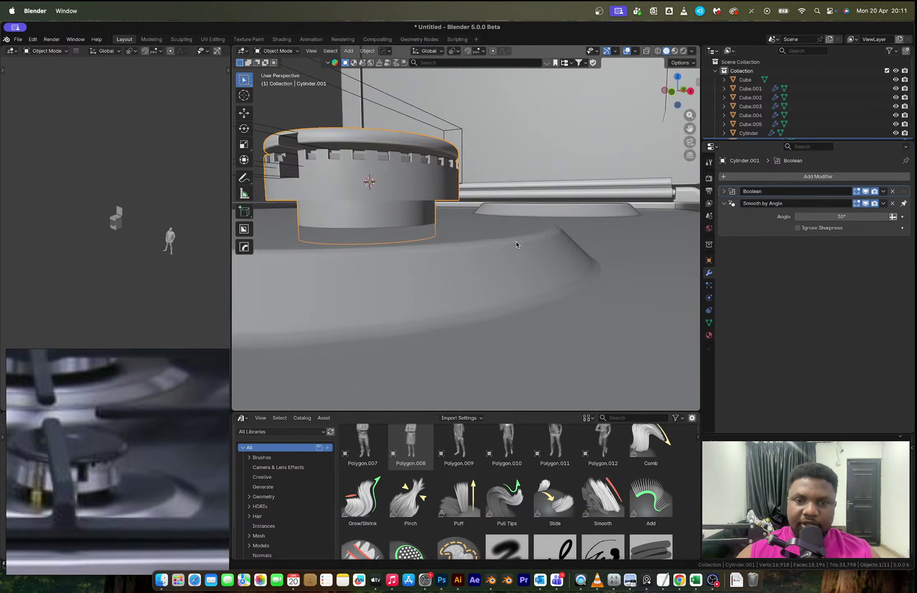
key(alt+a)
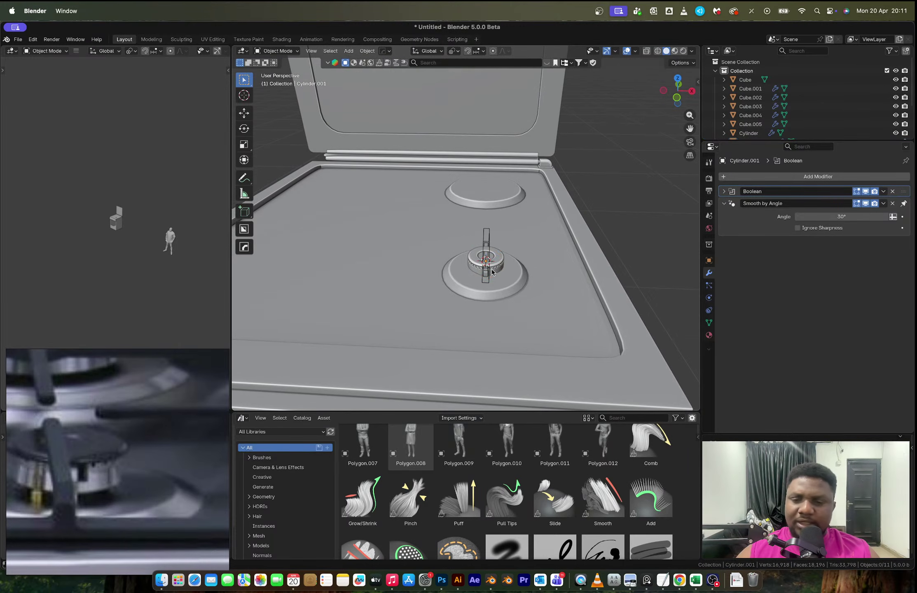
click(490, 267)
key(ctrl+a)
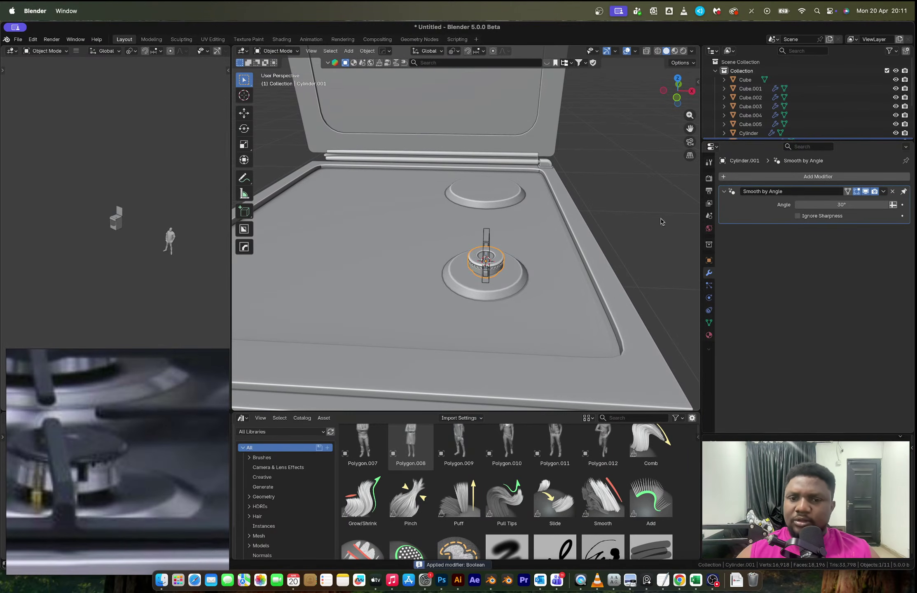
Step: Delete the leftover wireframe cutter bars running through the burner cap
click(488, 238)
key(x)
key(Escape)
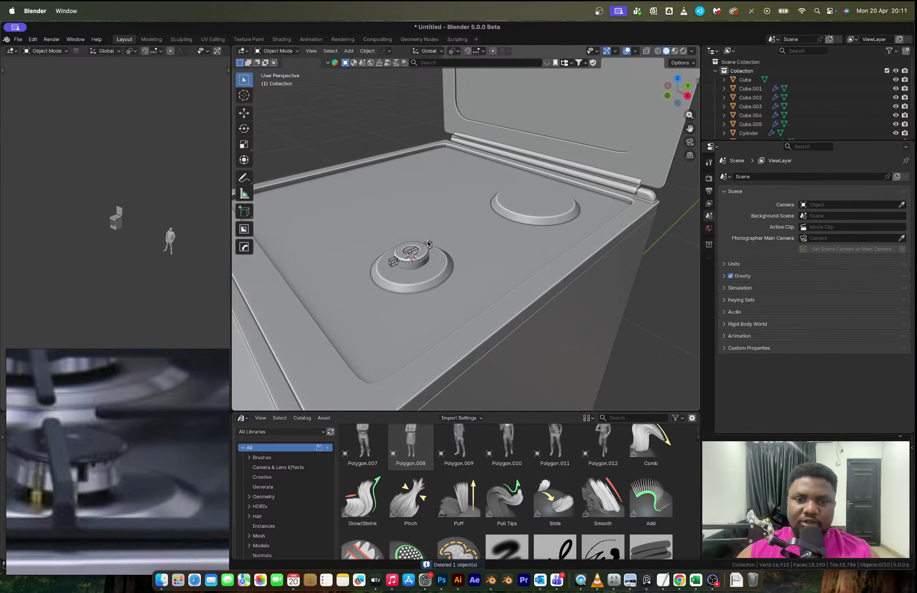
click(428, 243)
key(x)
click(428, 243)
Step: Duplicate the four faces on top of the cooktop's rear burner base in place and separate the copy into its own object
middle_drag(431, 243, 505, 270)
scroll(480, 238, up, 5)
click(480, 234)
scroll(515, 294, down, 3)
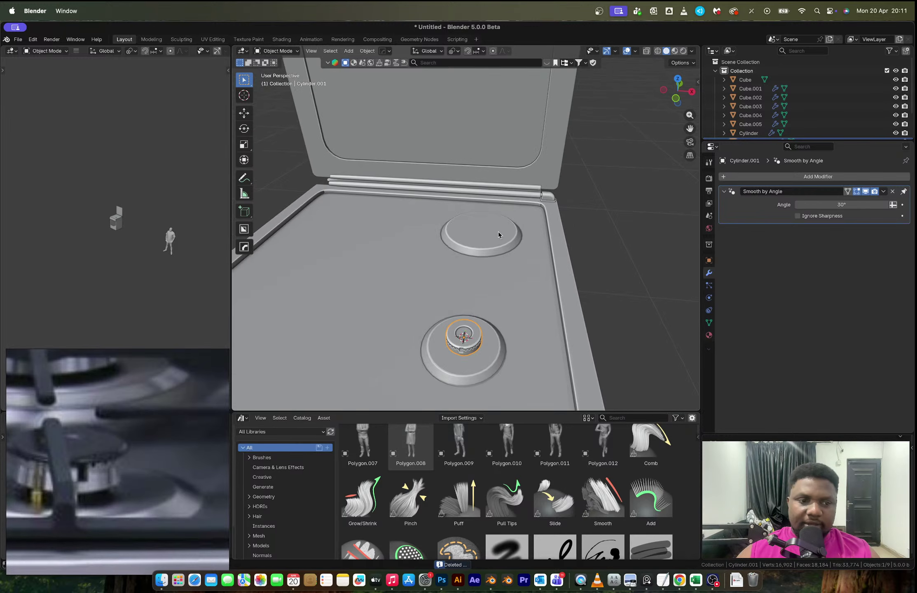
click(519, 224)
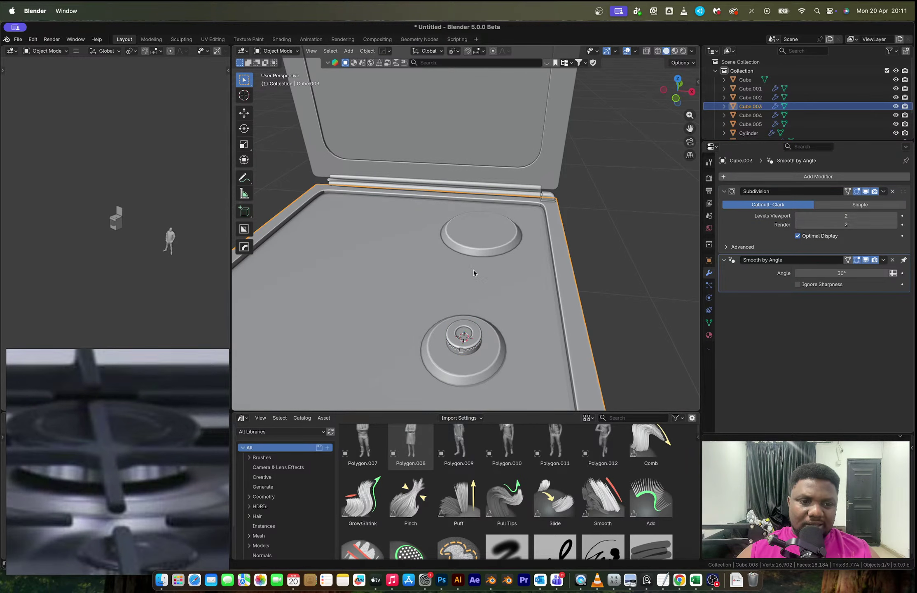
key(Tab)
key(3)
click(500, 240)
shift+click(504, 221)
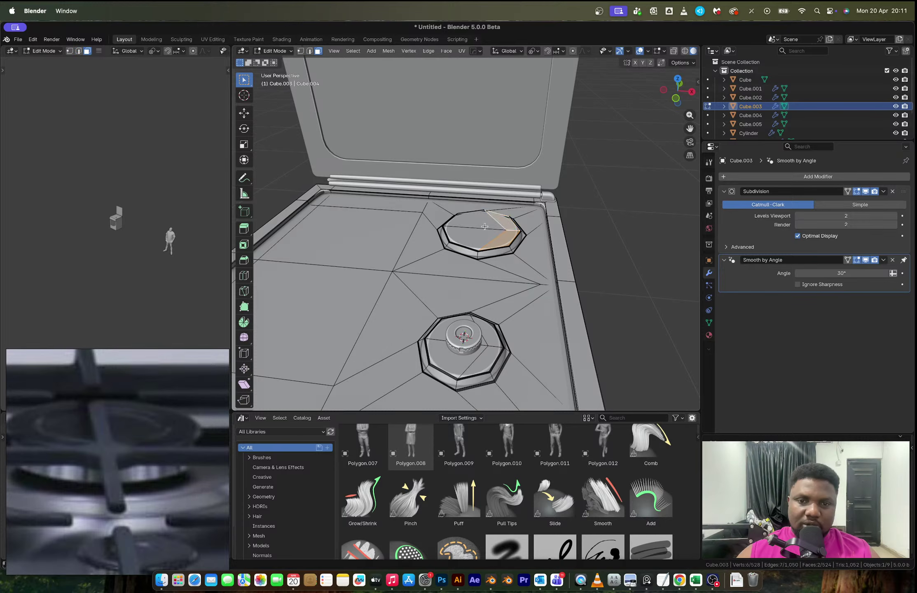
shift+click(476, 221)
shift+click(478, 242)
key(shift+d)
right_click(516, 224)
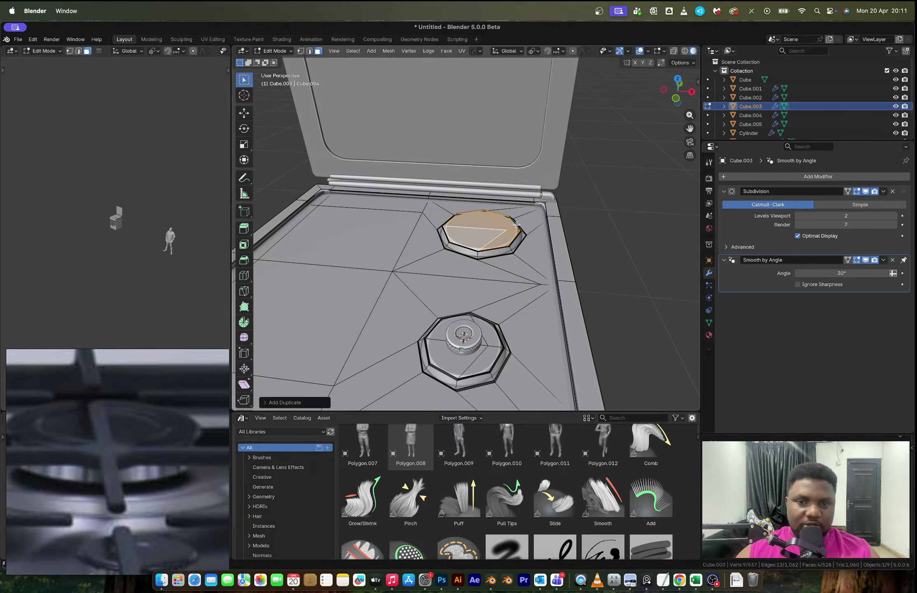
key(p)
click(517, 226)
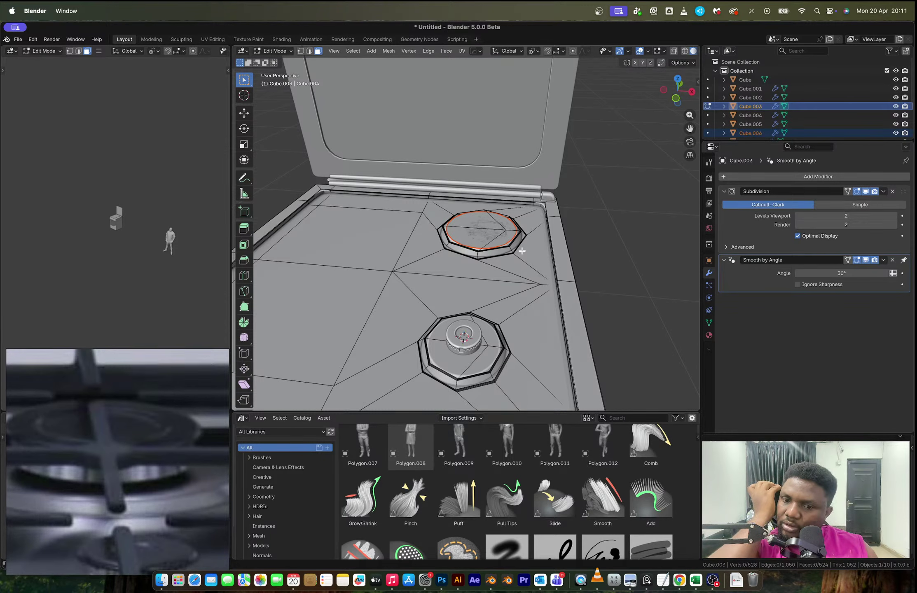
Step: Switch to the browser, check the gas cooker live stream from the YouTube channel's live videos, and return to Blender
key(super+Tab)
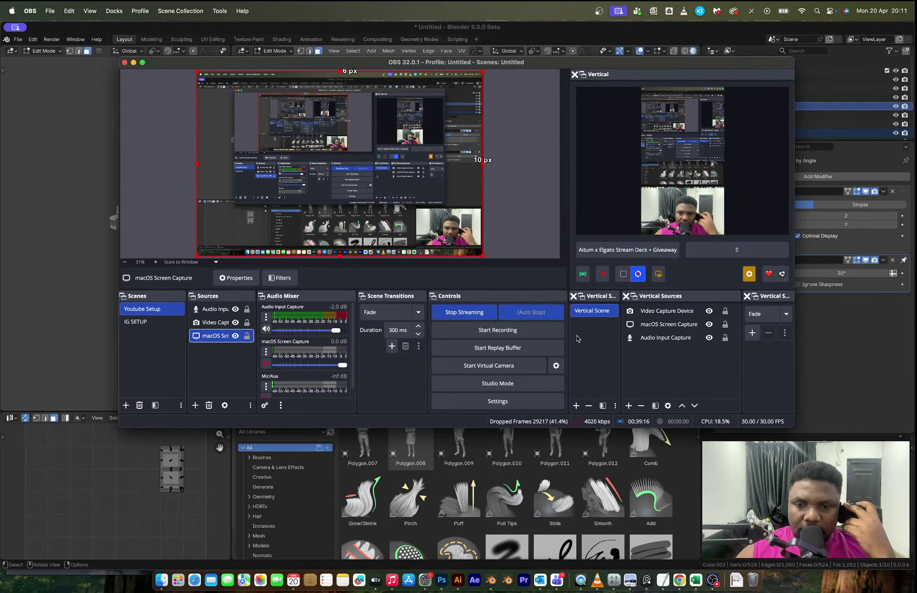
key(ctrl+Right)
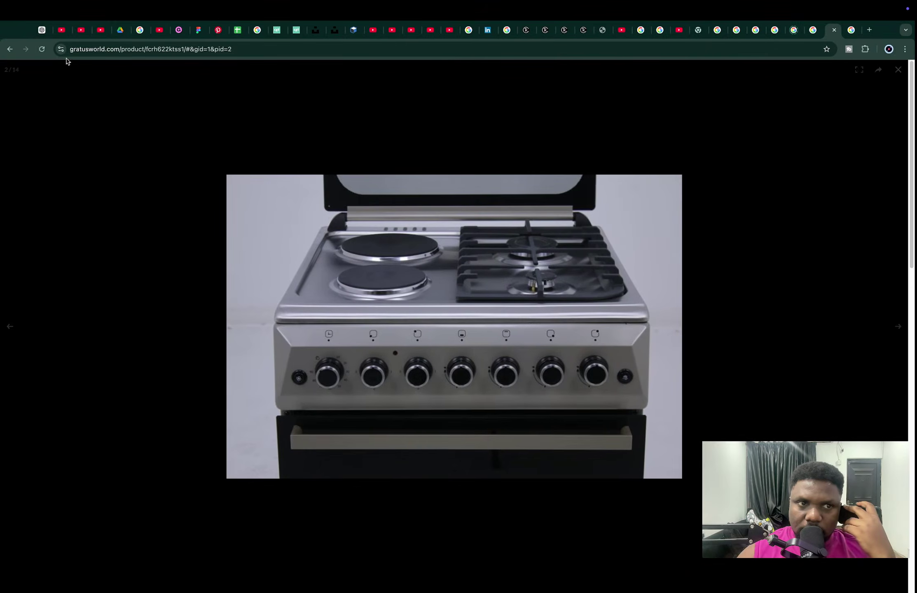
click(66, 31)
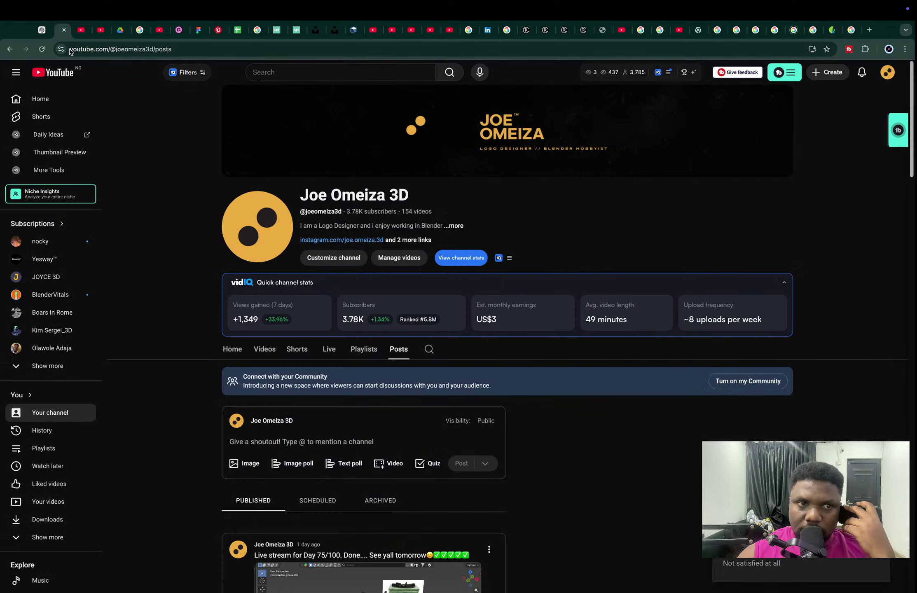
click(265, 351)
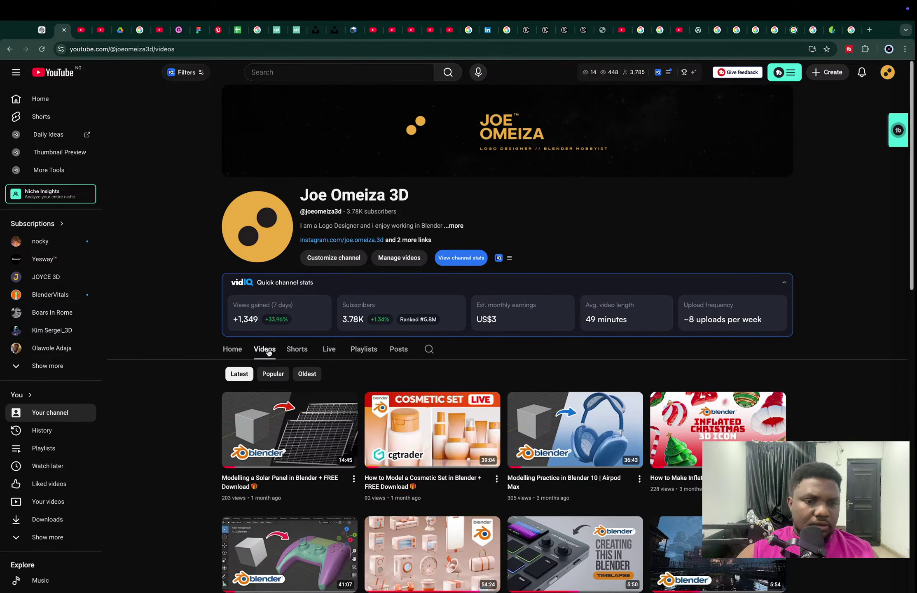
click(328, 349)
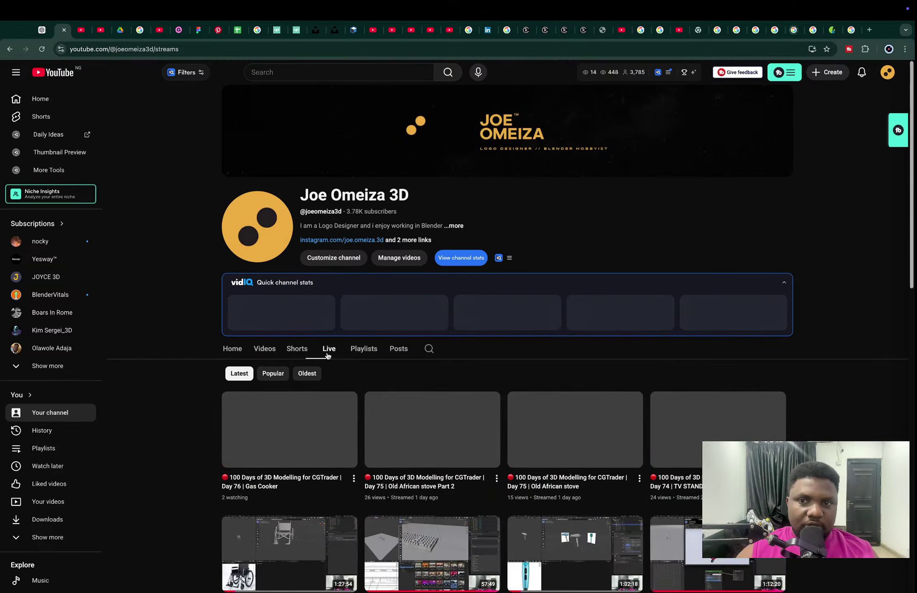
middle_click(313, 433)
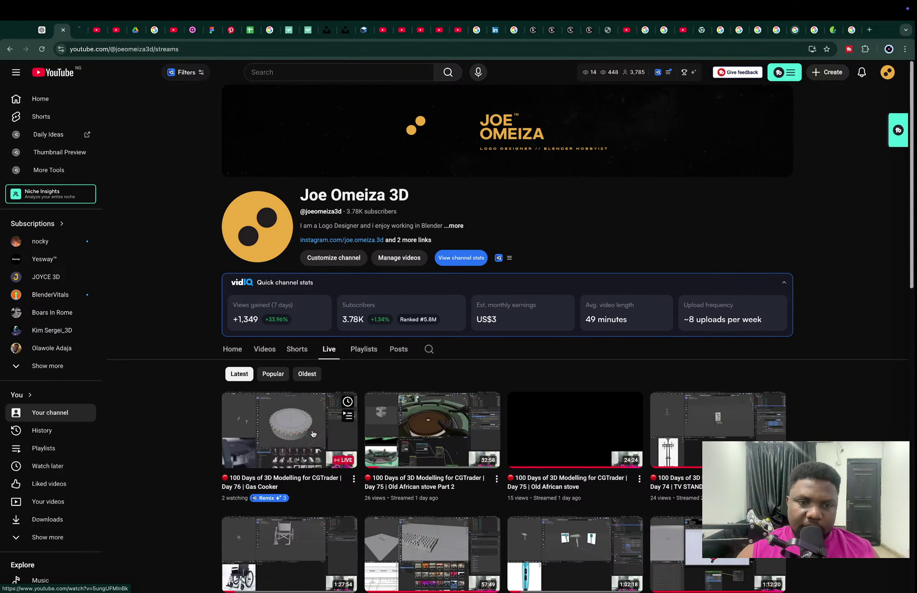
key(ctrl+Tab)
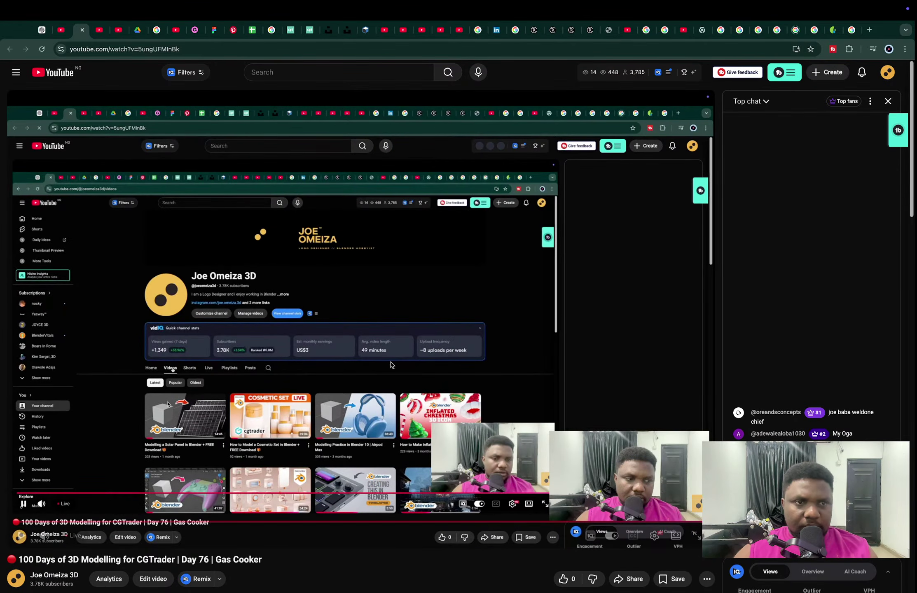
key(ctrl+w)
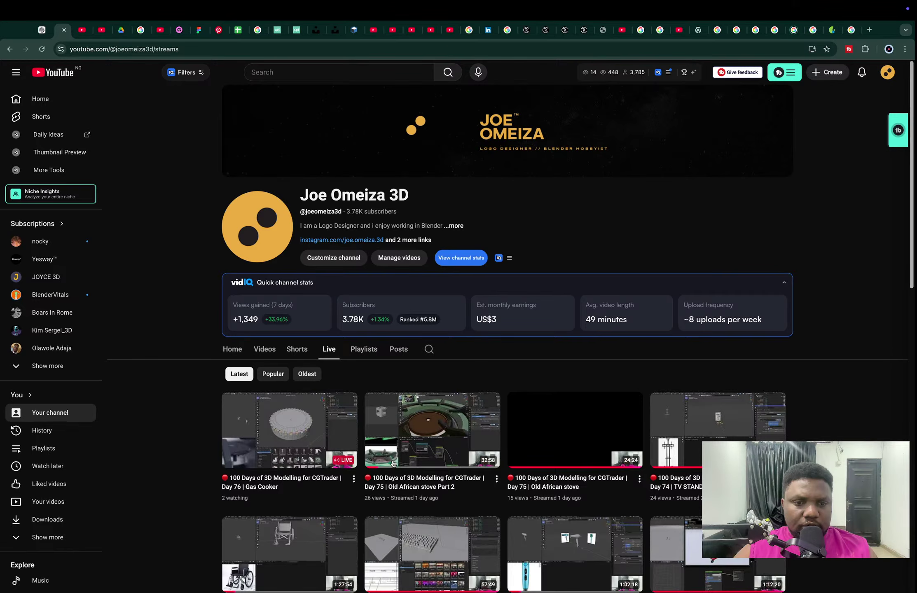
key(super+Tab)
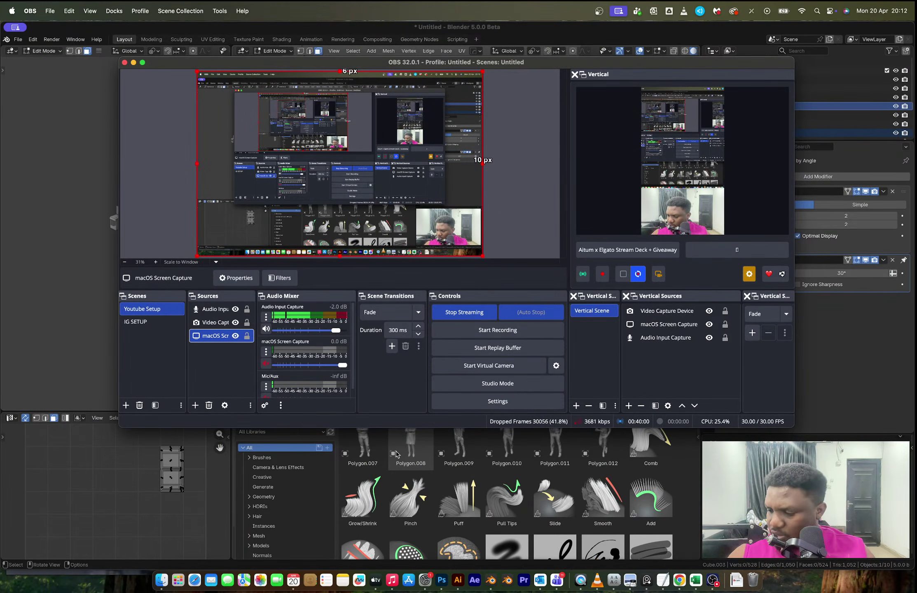
click(418, 27)
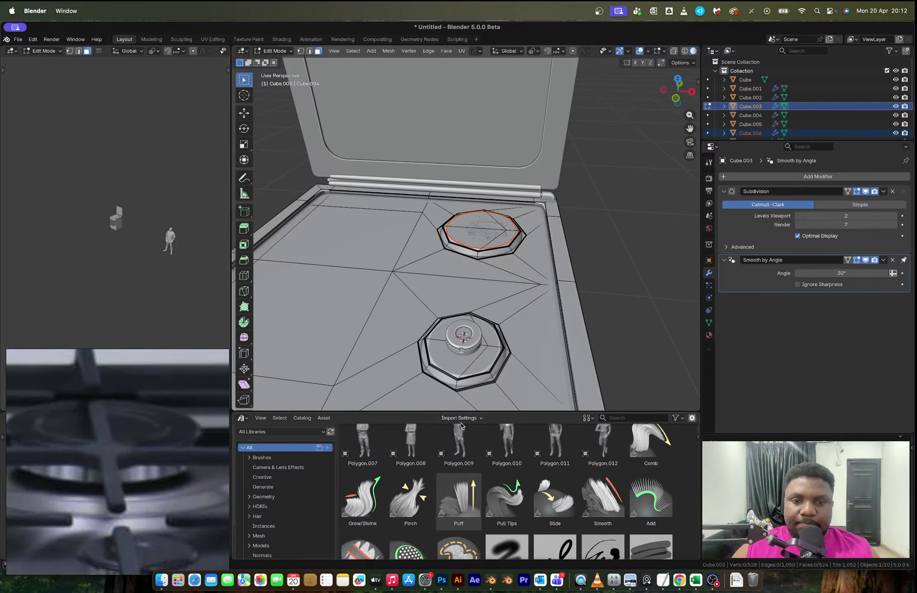
Step: Show the Poly Haven library in the asset browser
click(242, 418)
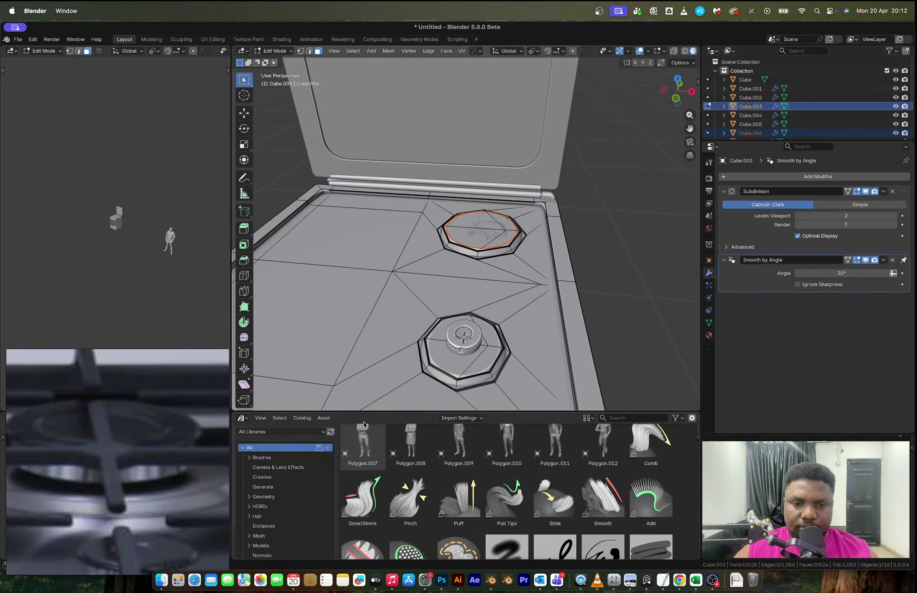
click(277, 435)
click(280, 509)
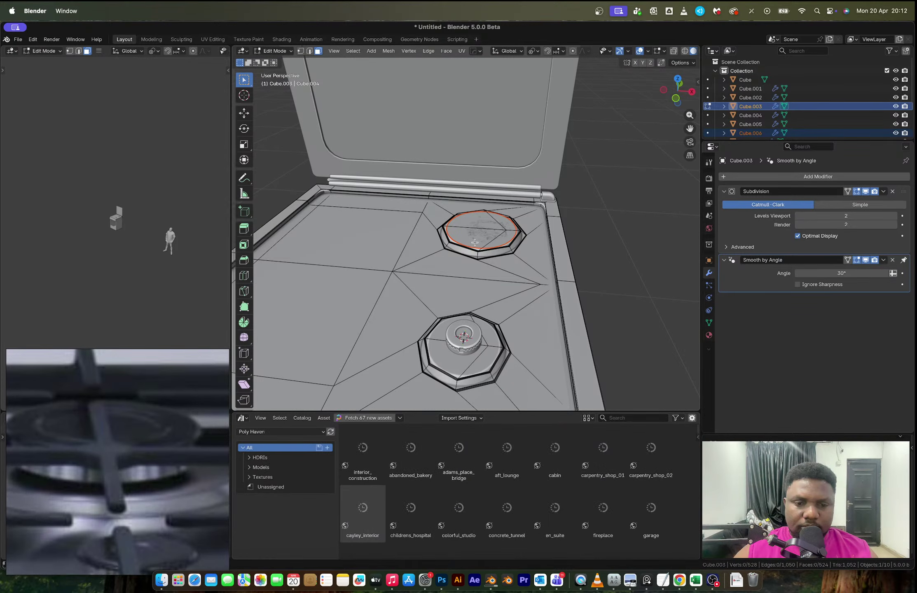
click(486, 241)
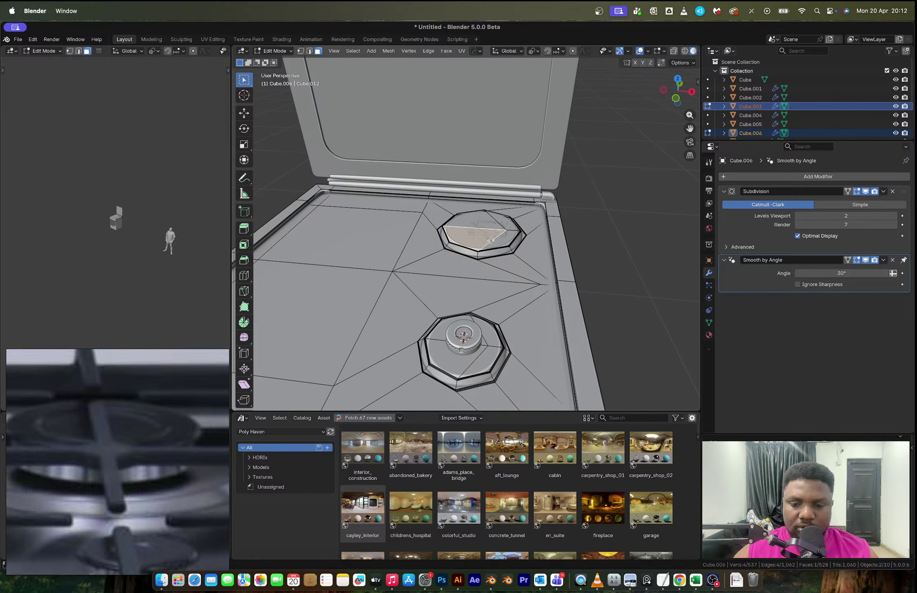
key(l)
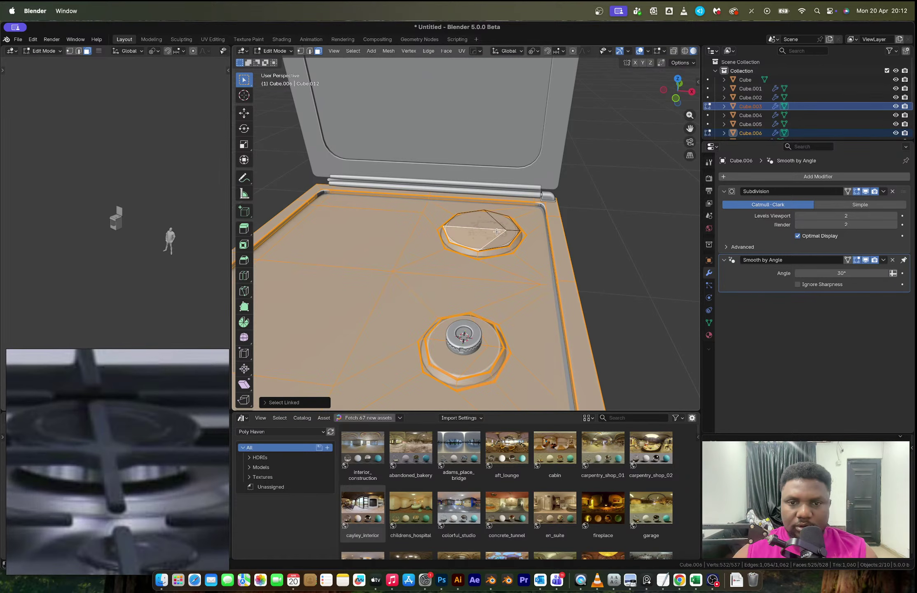
key(ctrl+z)
key(2)
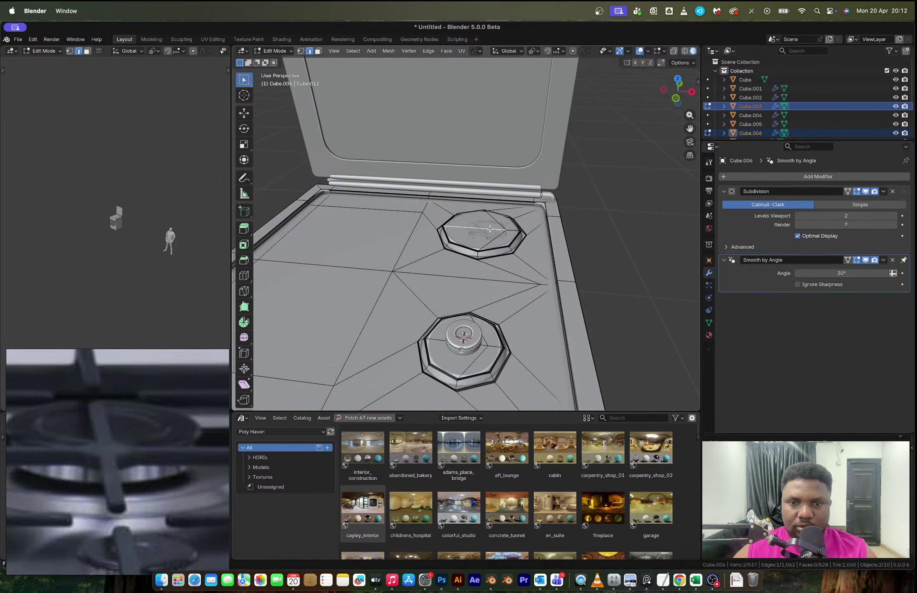
key(l)
key(ctrl+z)
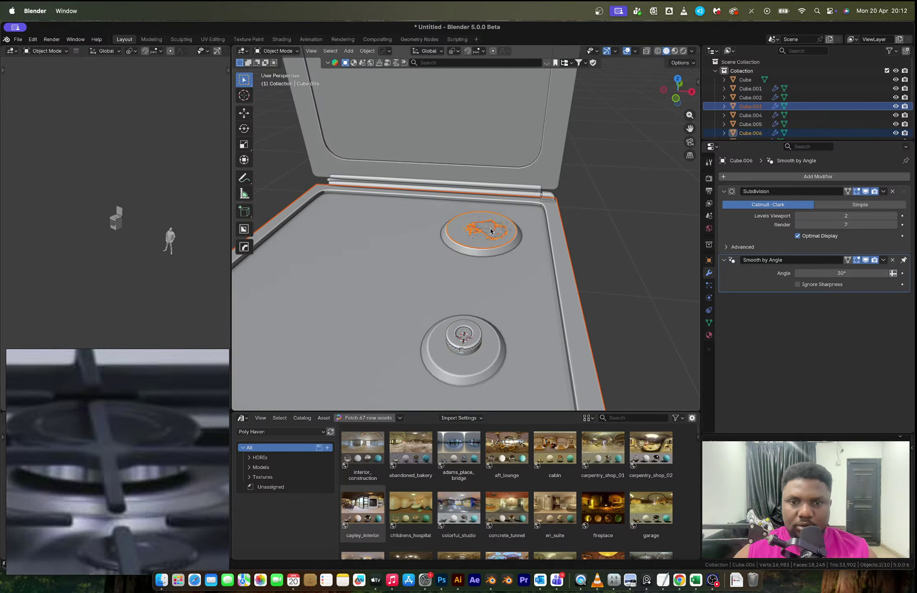
key(ctrl+shift+z)
key(ctrl+z)
key(ctrl+z)
key(ctrl+z)
key(ctrl+z)
key(ctrl+z)
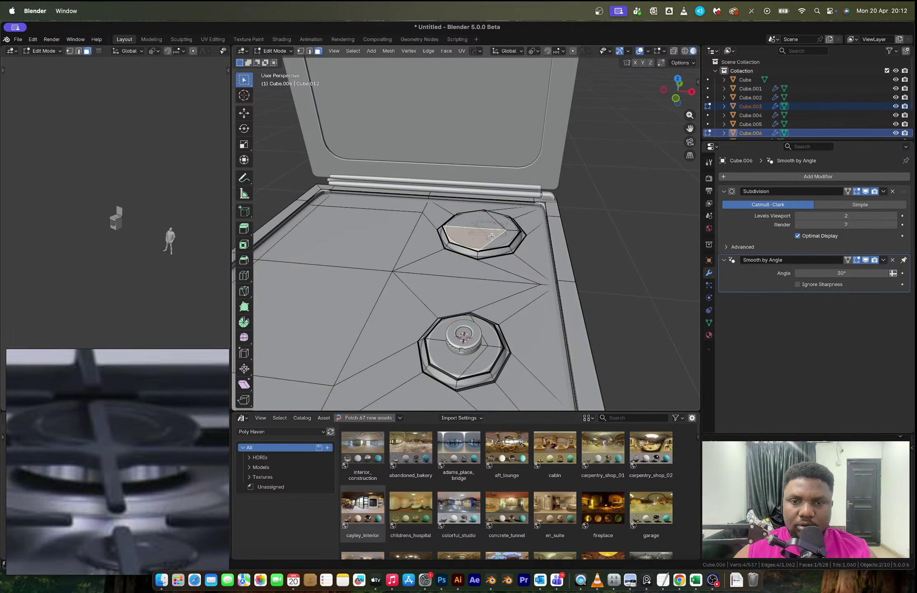
key(ctrl+z)
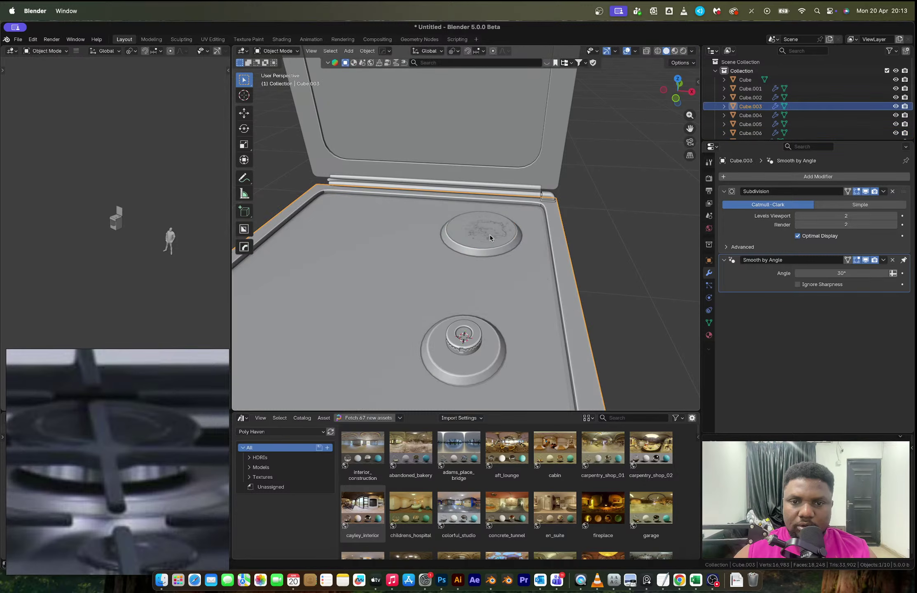
Step: Select all faces of the separated disc on the rear burner base and scale them down within the base's rim
click(490, 235)
key(Tab)
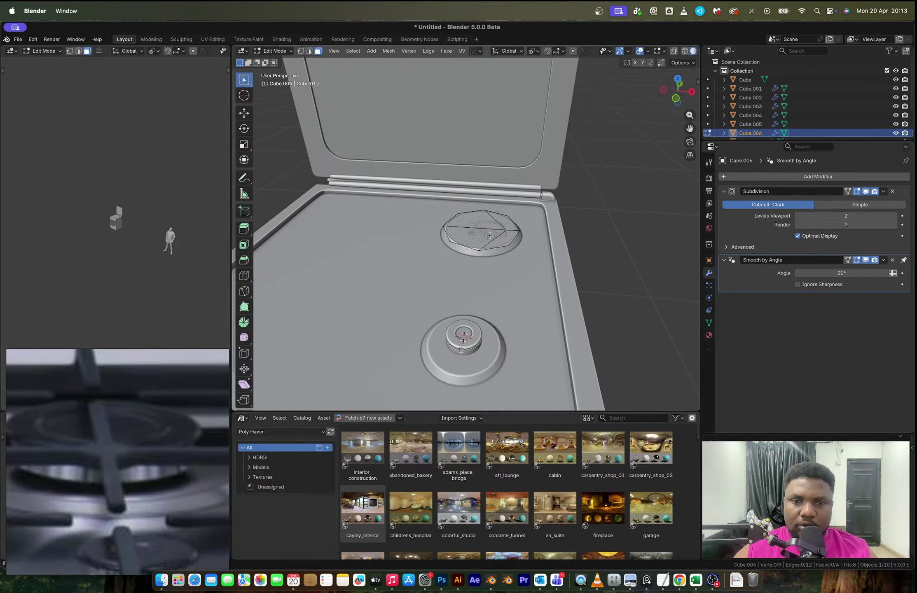
key(a)
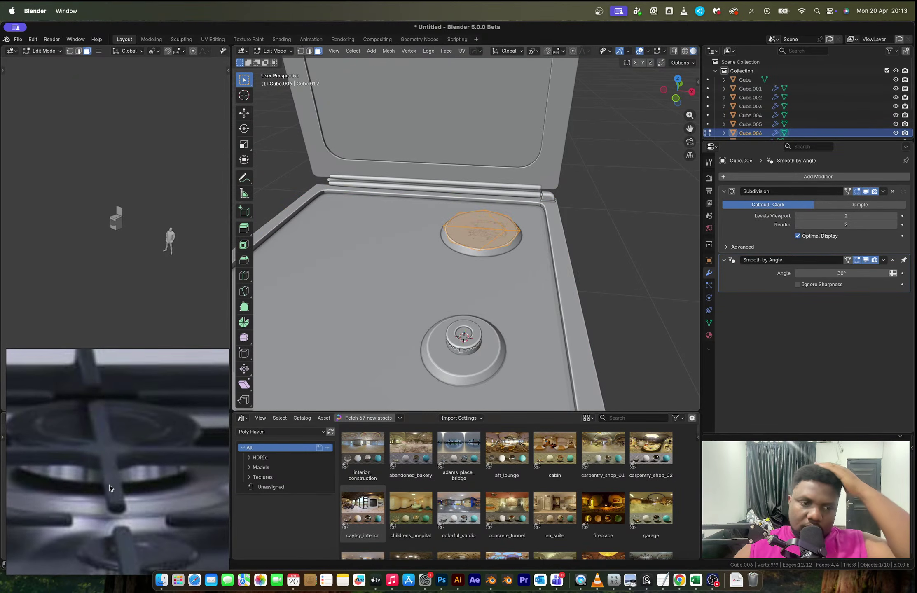
key(e)
key(s)
click(517, 266)
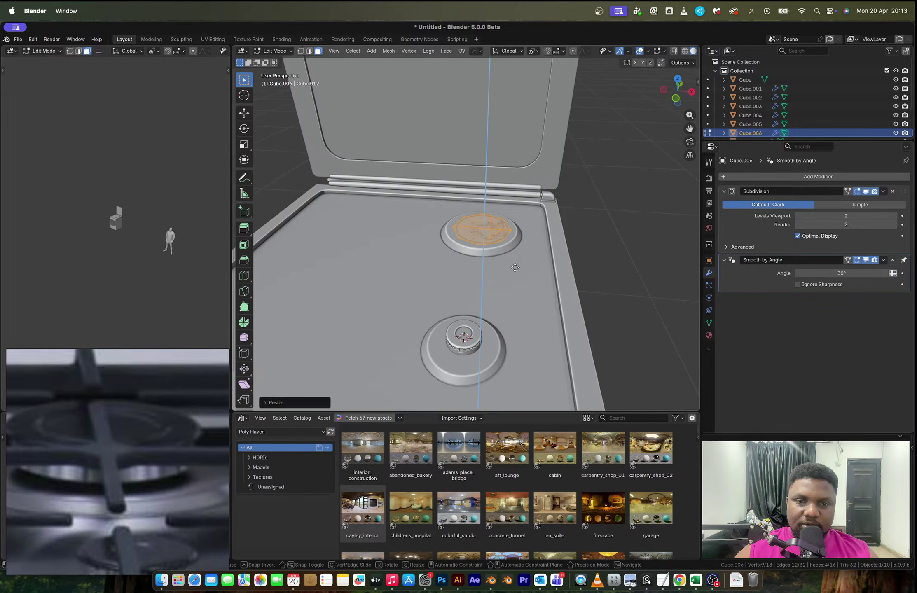
key(g)
key(z)
key(z)
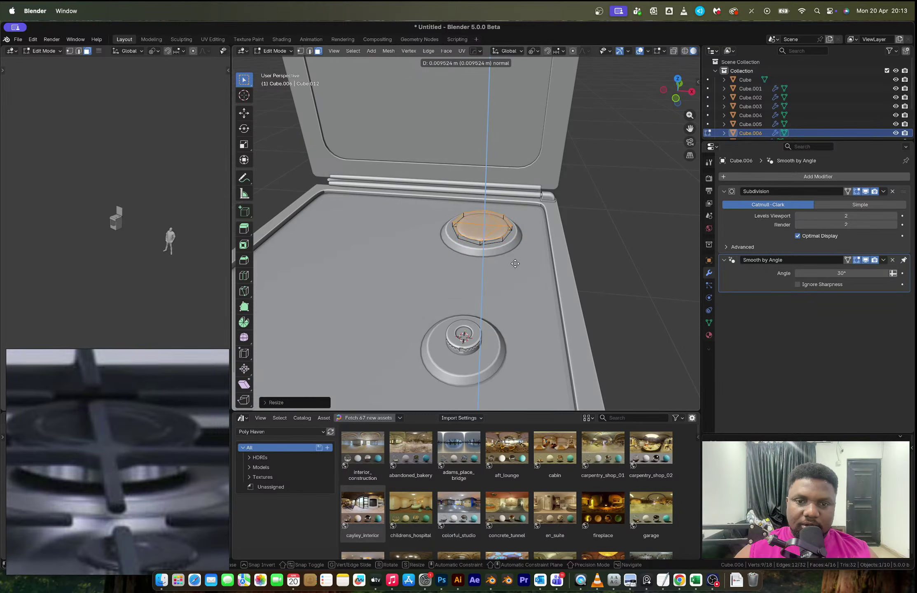
click(514, 264)
Step: Apply the rear disc's Subdivision modifier at a lower viewport level and extrude the disc upward about 0.012 m
key(Tab)
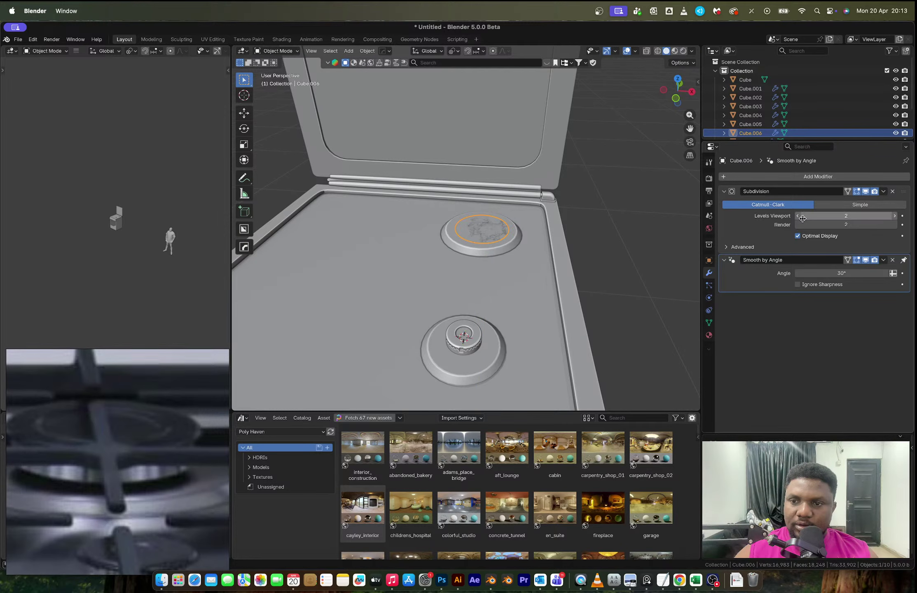
key(ctrl+a)
key(Tab)
scroll(508, 249, up, 2)
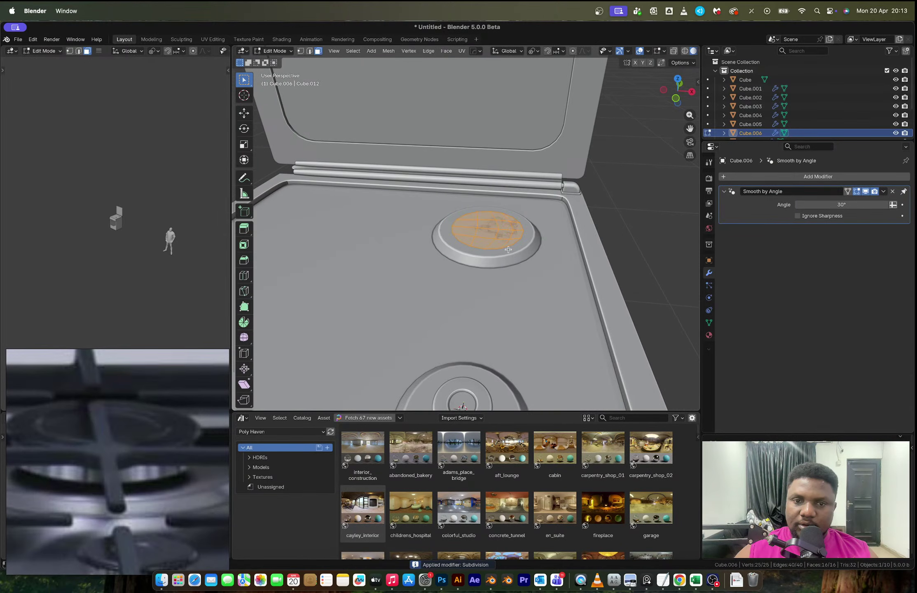
key(e)
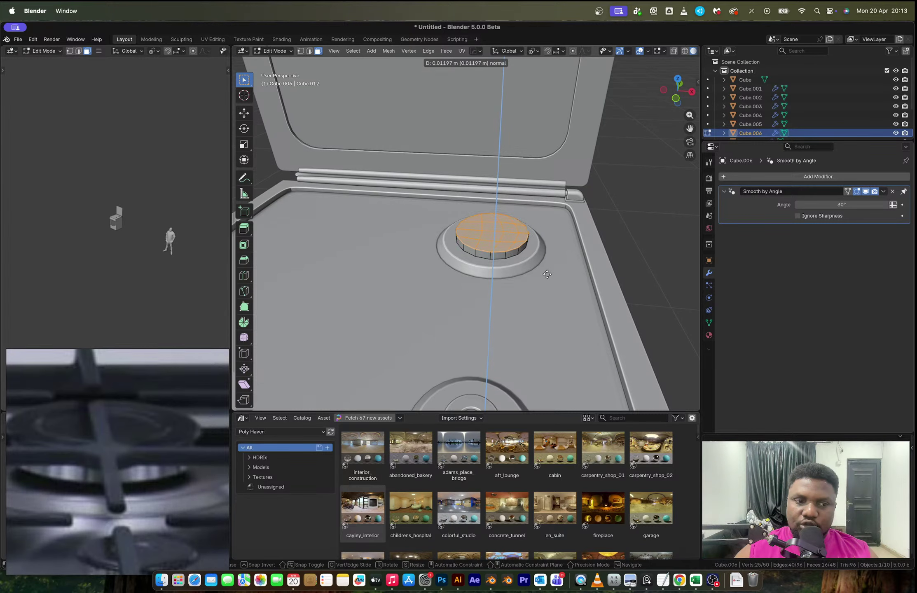
click(547, 274)
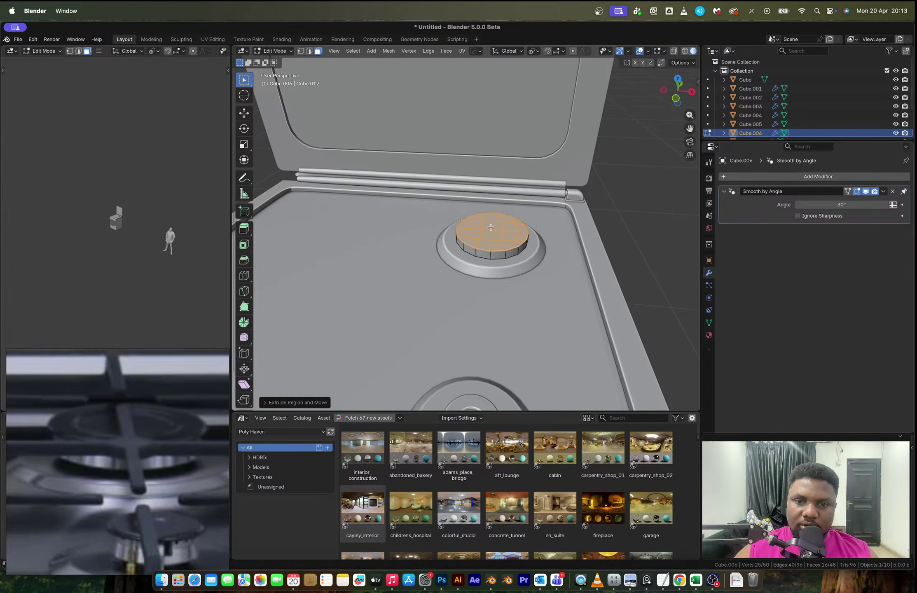
Step: Separate the top faces of the raised rear burner disc into their own object
scroll(490, 227, up, 1)
scroll(491, 227, up, 1)
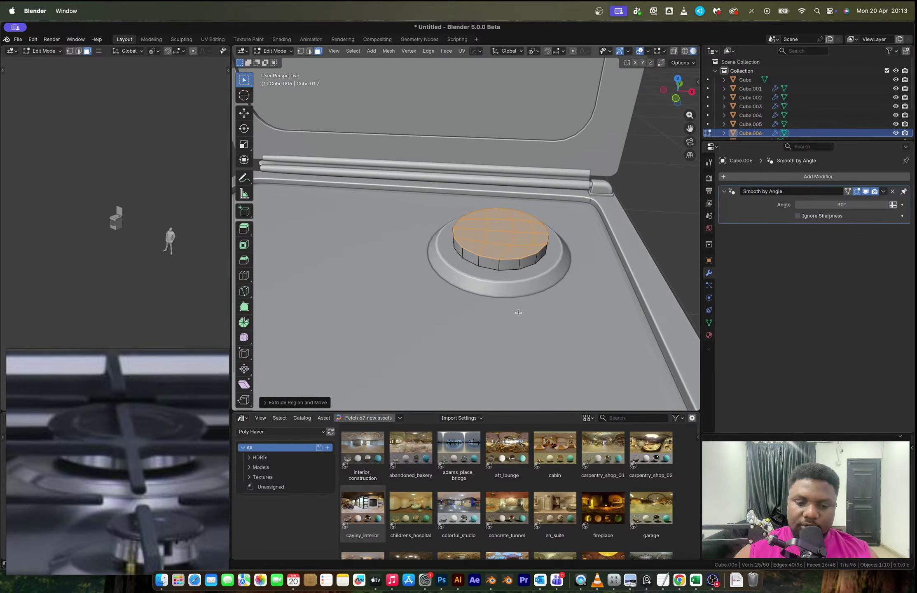
key(p)
click(518, 312)
key(Tab)
Step: Scale the separated top faces to about 1.106 so they overhang the rear burner's cylinder
click(520, 247)
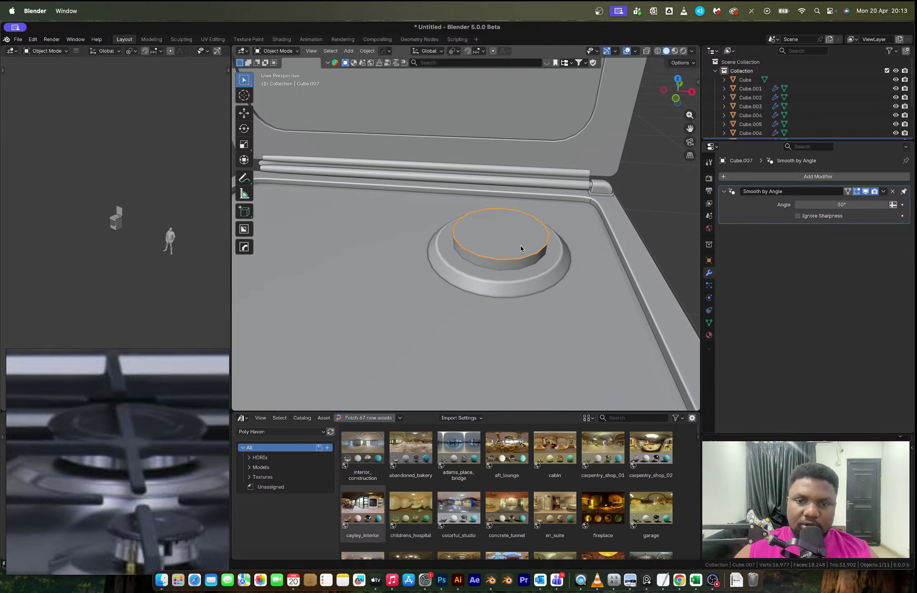
key(Tab)
key(s)
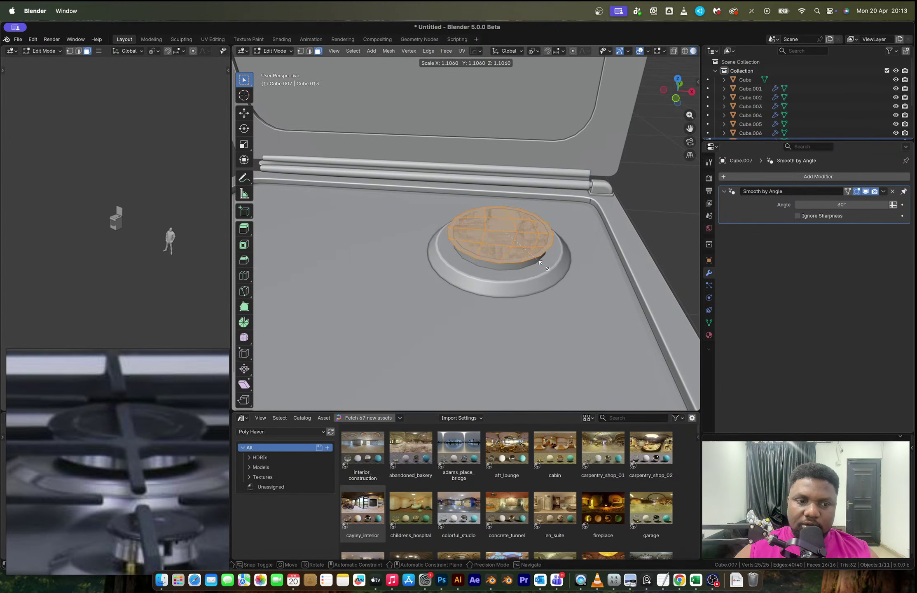
click(543, 265)
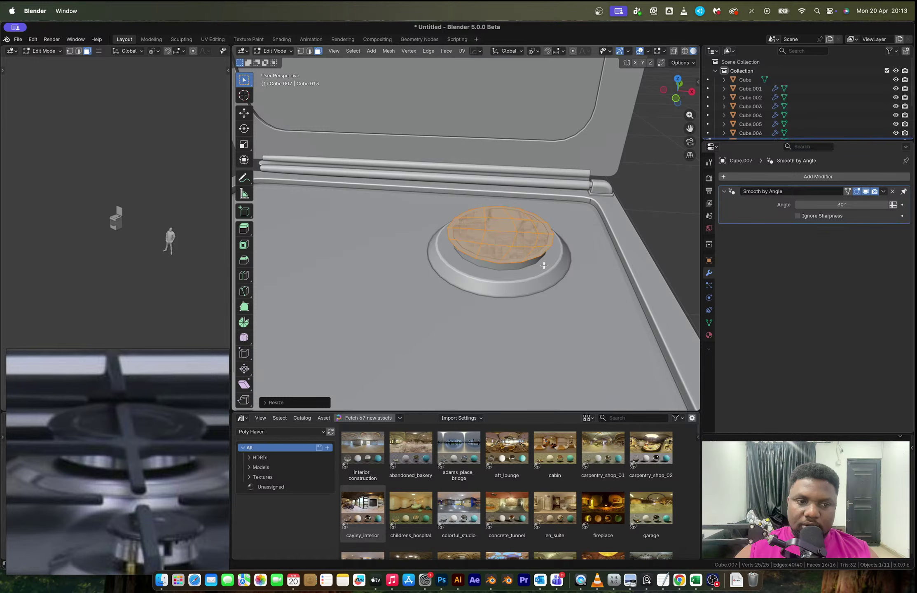
Step: Enlarge the separated rear burner disc and raise it above the cylinder so it overhangs the edge
key(s)
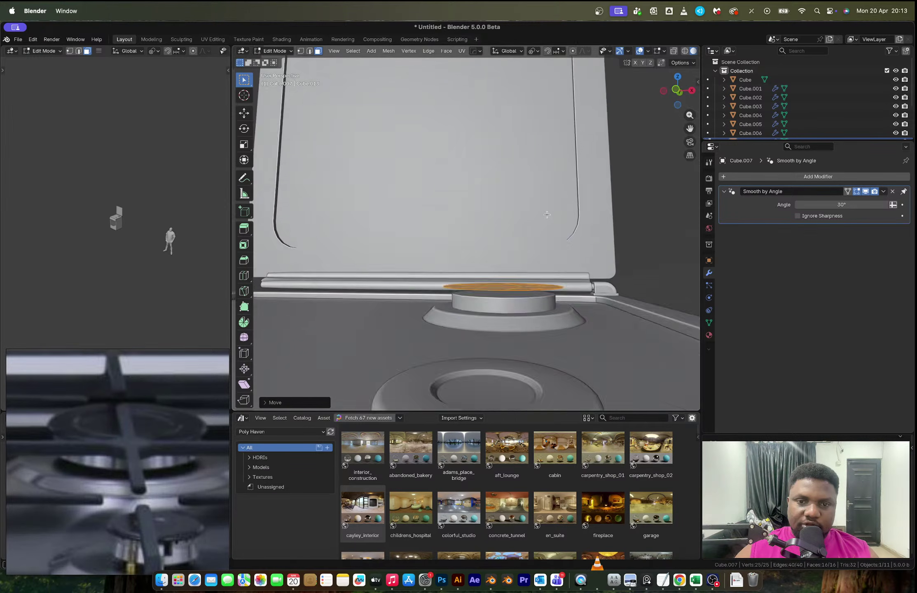
middle_drag(546, 241, 547, 217)
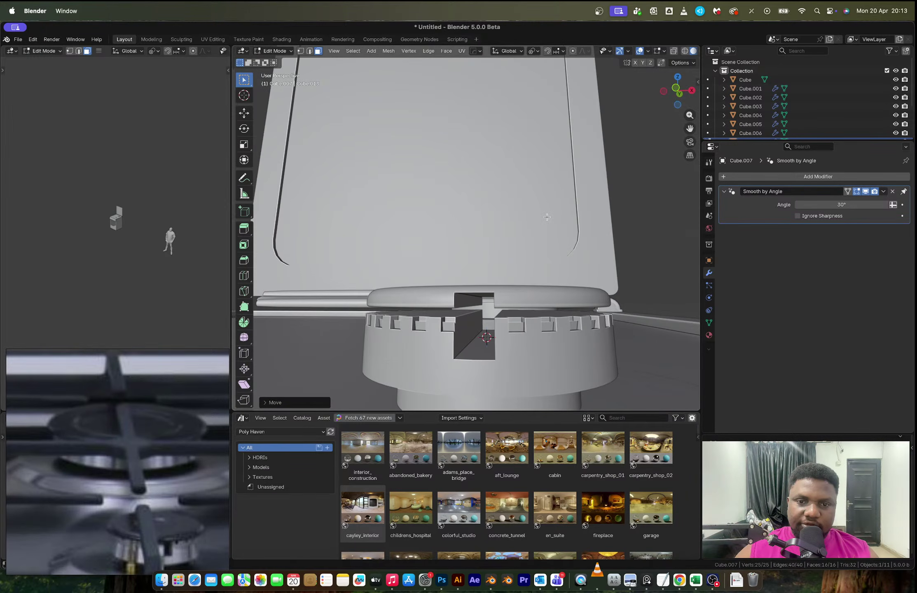
click(333, 51)
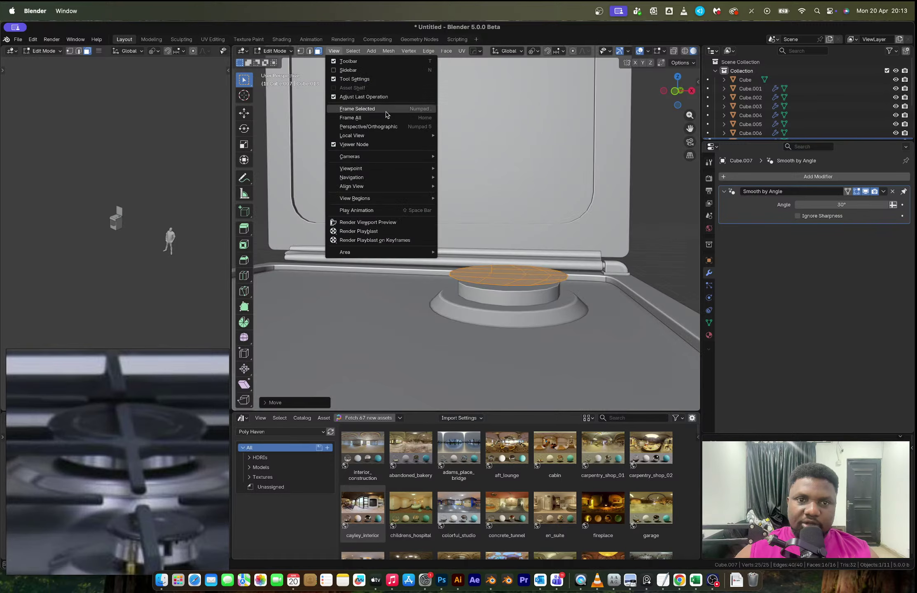
click(385, 109)
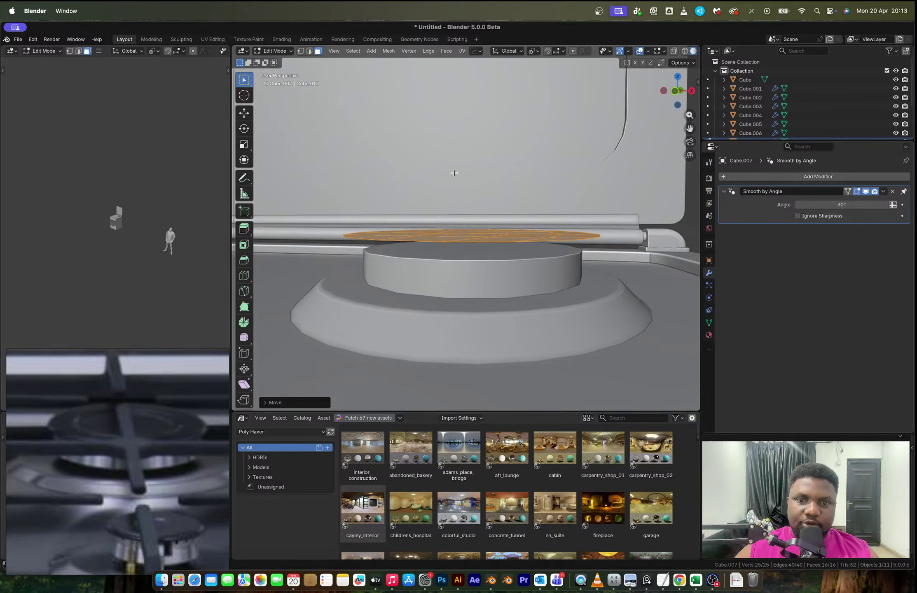
middle_drag(454, 173, 505, 249)
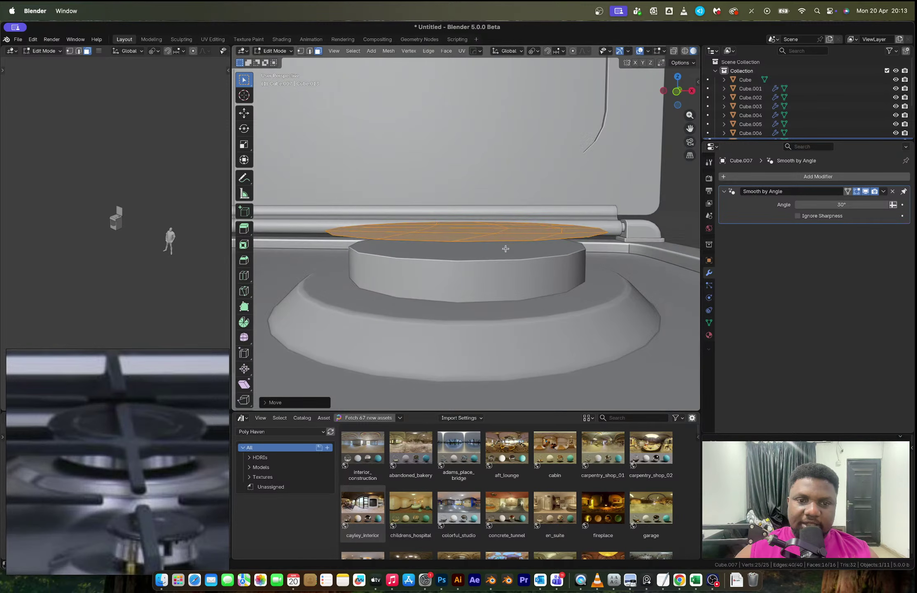
Step: Extrude the rear burner's cap disc about 0.004 m downward to give it thickness
key(e)
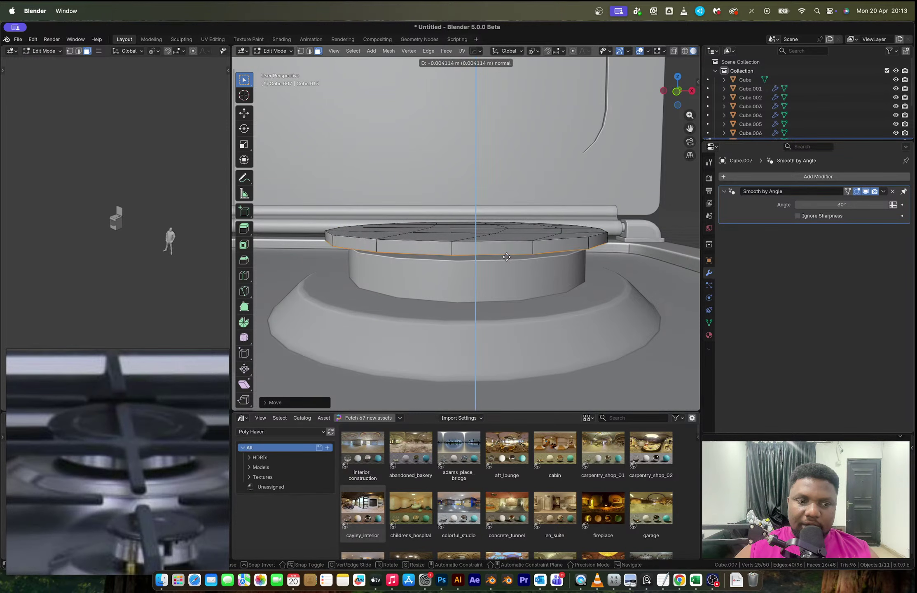
click(507, 257)
middle_drag(506, 257, 505, 242)
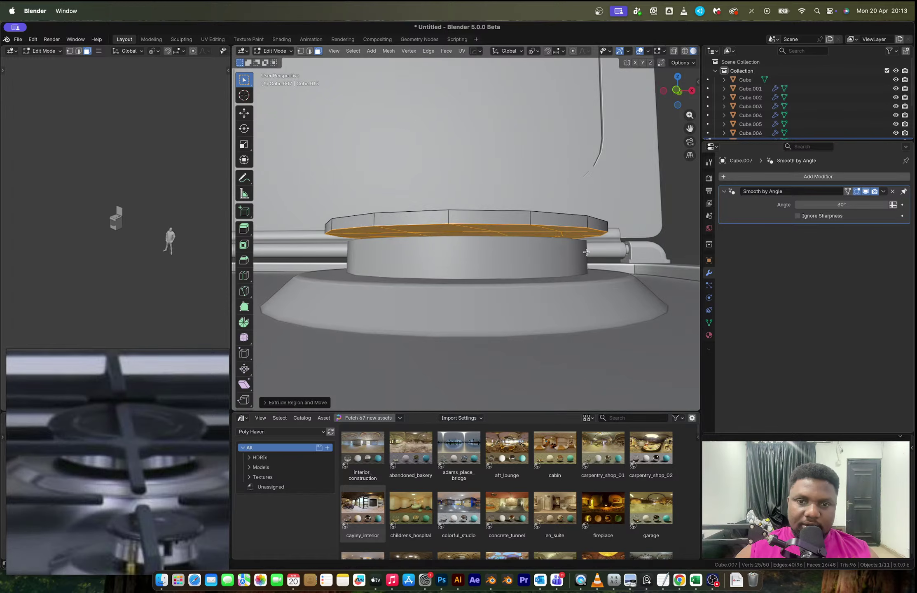
Step: Inset the underside faces of the rear burner's cap and scale them to about 0.884
key(i)
click(608, 259)
key(s)
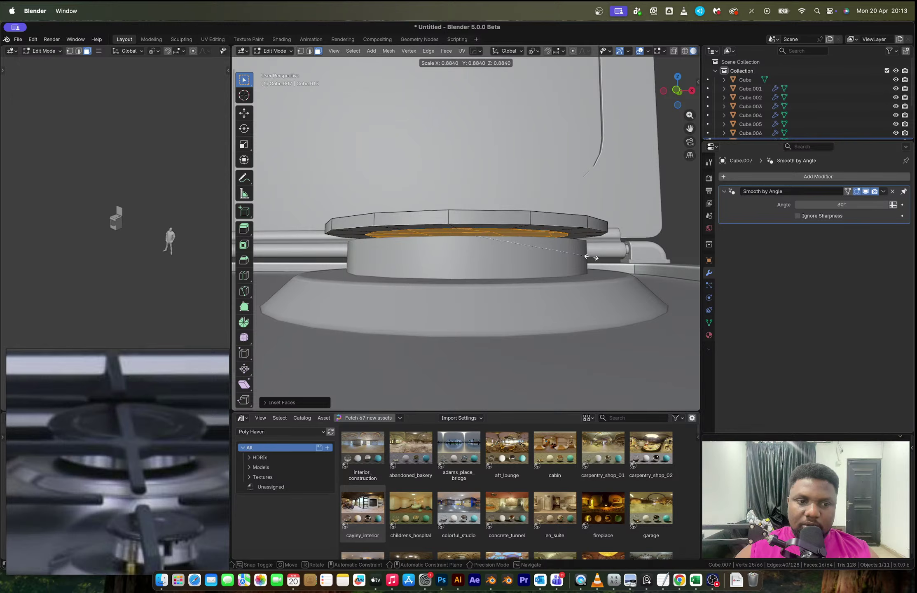
click(591, 258)
key(Tab)
middle_drag(506, 234, 506, 269)
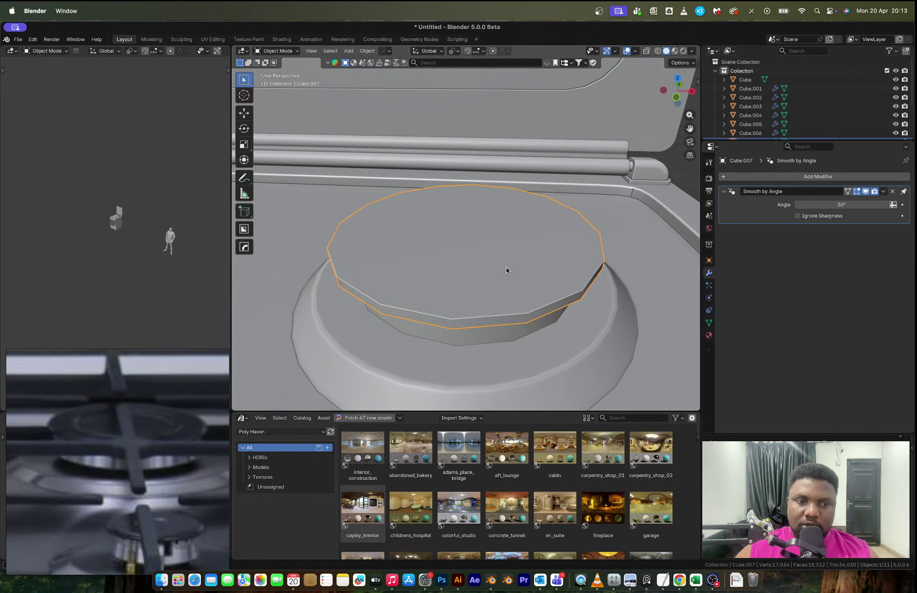
Step: Inset the cap's top faces about 0.009 m and even them into a circle with LoopTools
key(Tab)
click(567, 275)
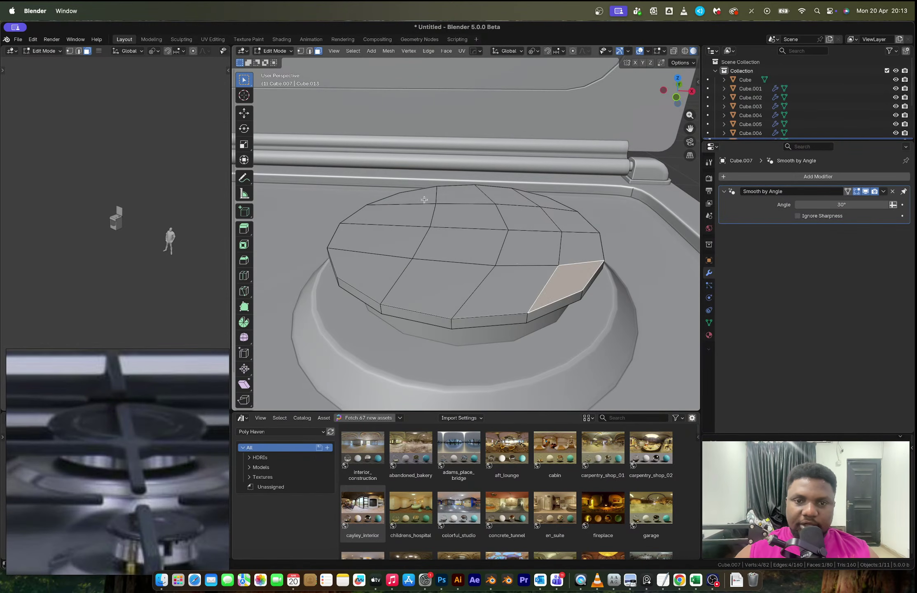
ctrl+shift+click(416, 199)
key(i)
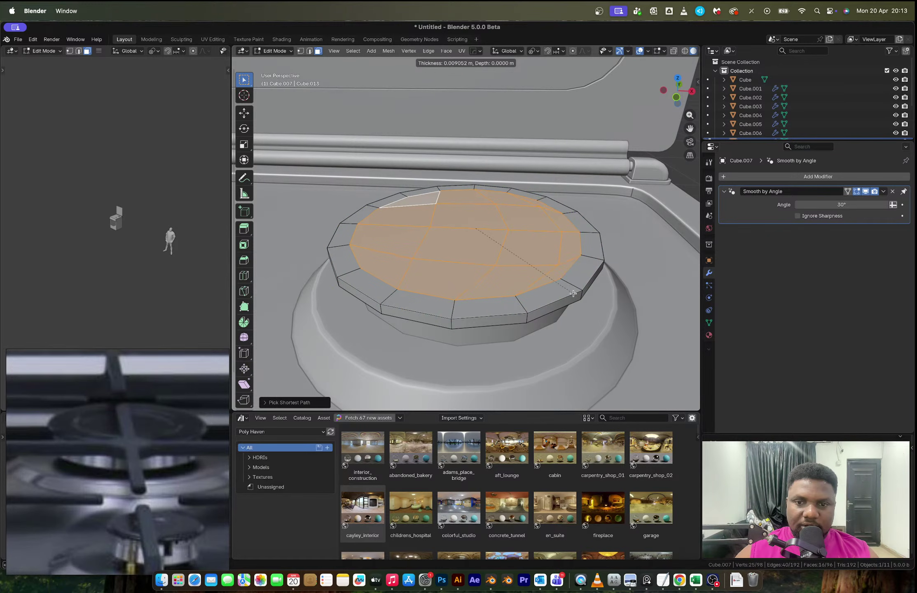
click(573, 293)
right_click(528, 264)
mouse_move(531, 250)
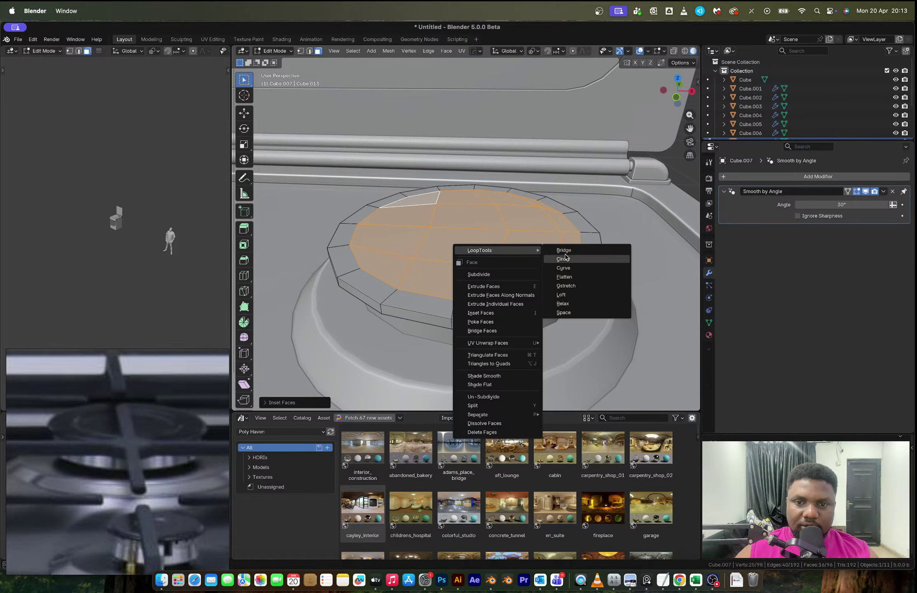
click(563, 258)
key(s)
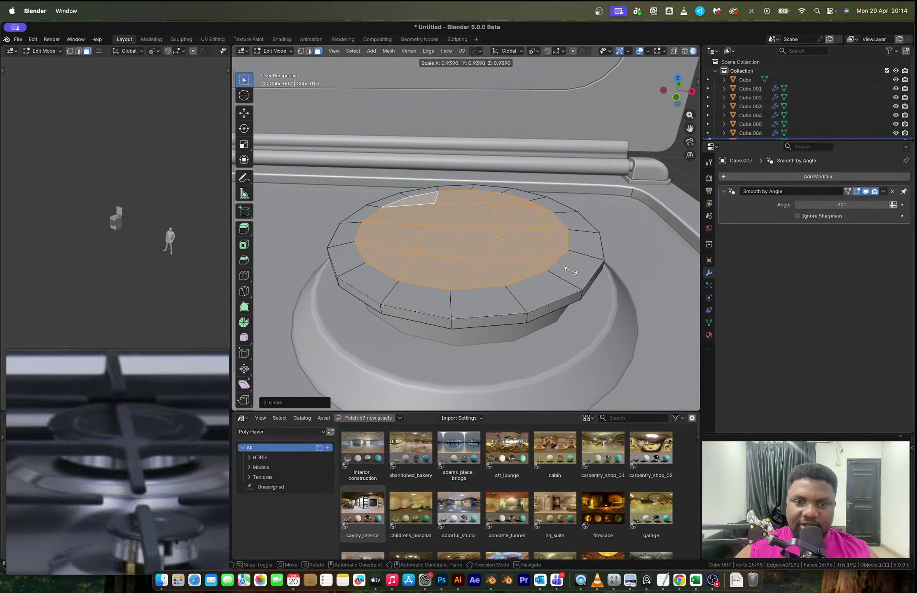
click(565, 271)
key(super+z)
Step: Change the transform pivot point and scale the cap's inset top faces to about 0.961
key(period)
click(508, 270)
key(s)
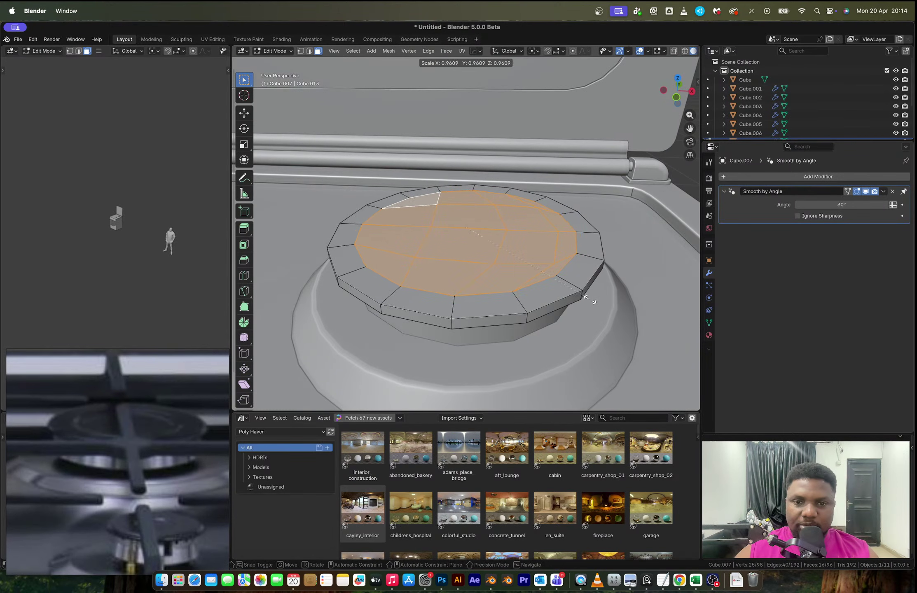
click(585, 297)
Step: Extrude the inset top faces about 0.0036 m down into the cap and scale them to about 0.923
key(e)
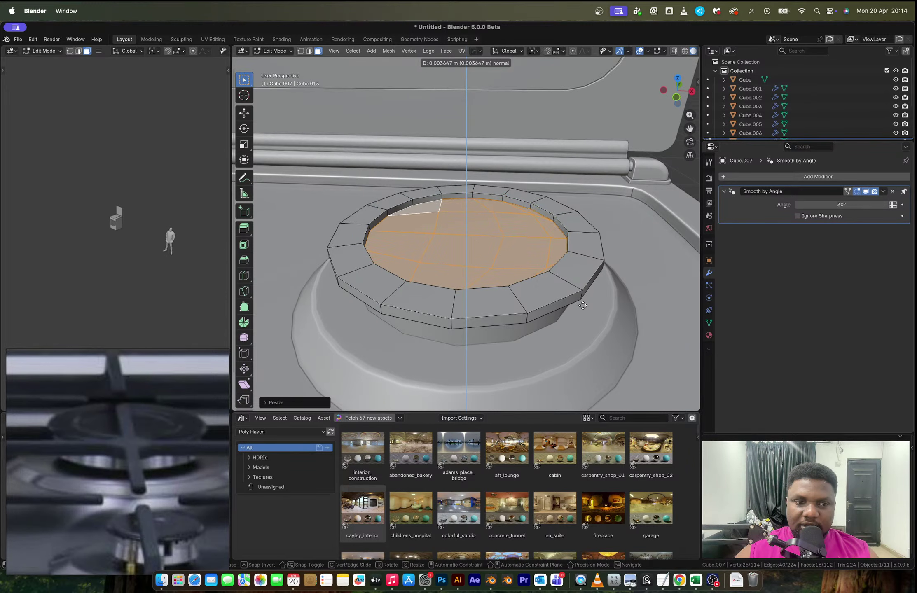
click(582, 305)
key(s)
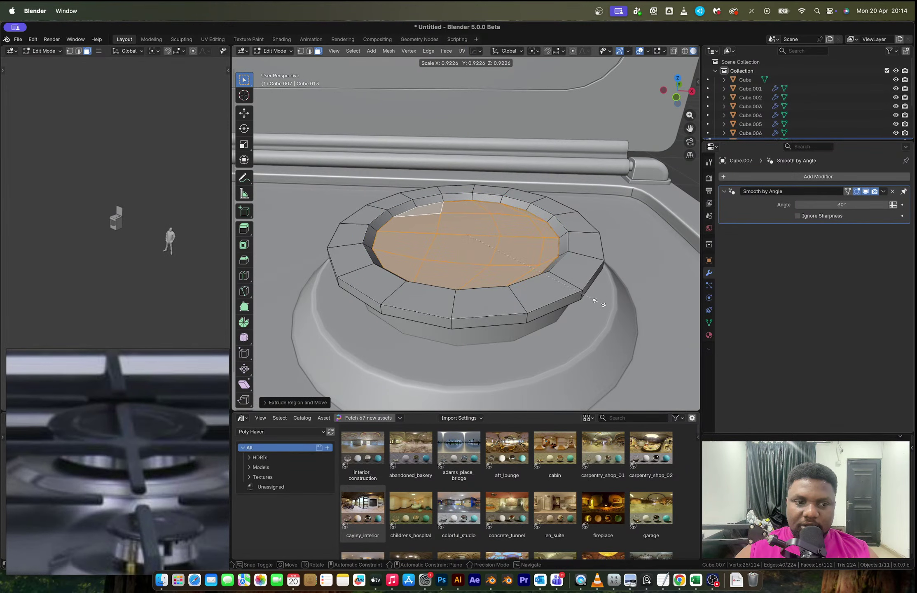
click(597, 302)
Step: Bevel the cap's recess, outer rim and underside edge loops, and add a Subdivision modifier at viewport level 1
click(353, 51)
mouse_move(379, 187)
click(474, 220)
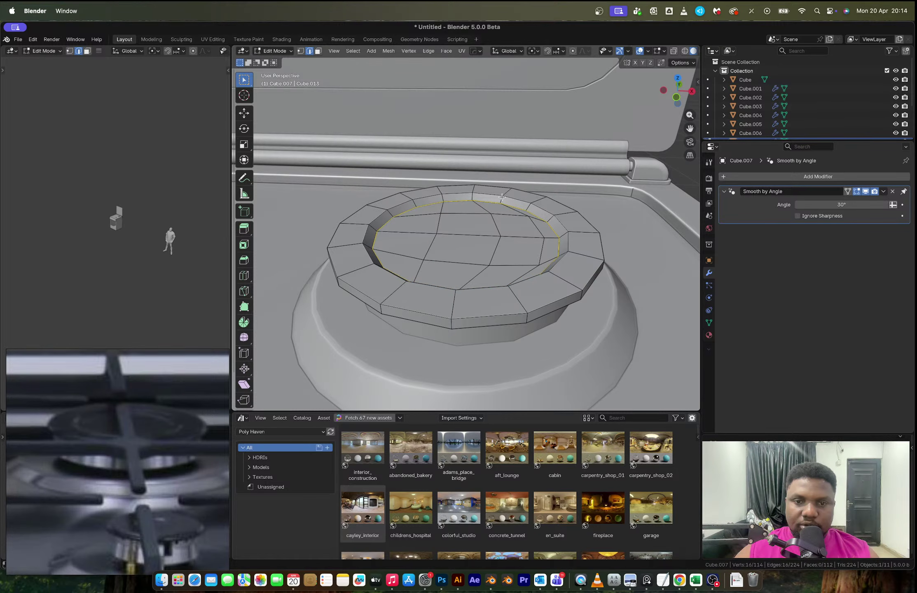
key(ctrl+b)
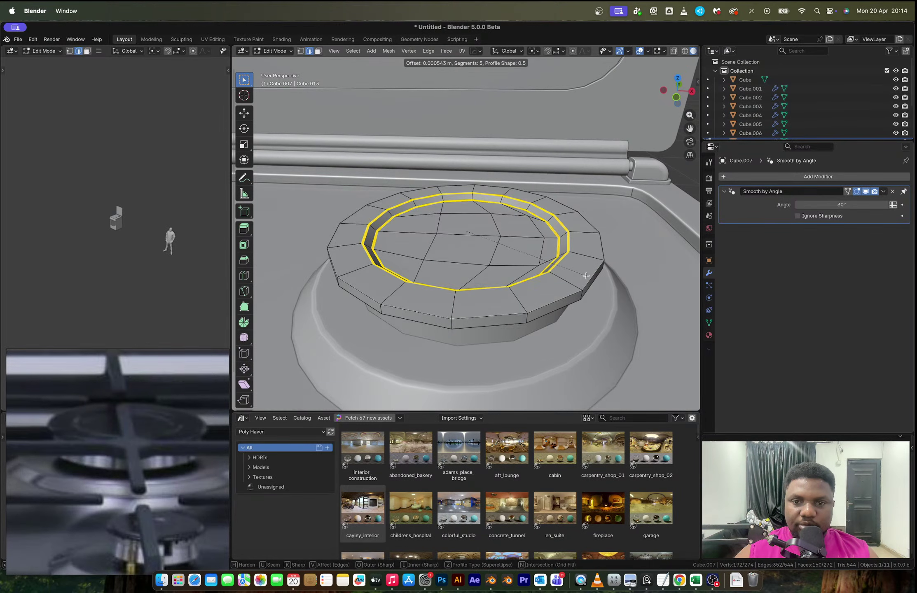
key(Escape)
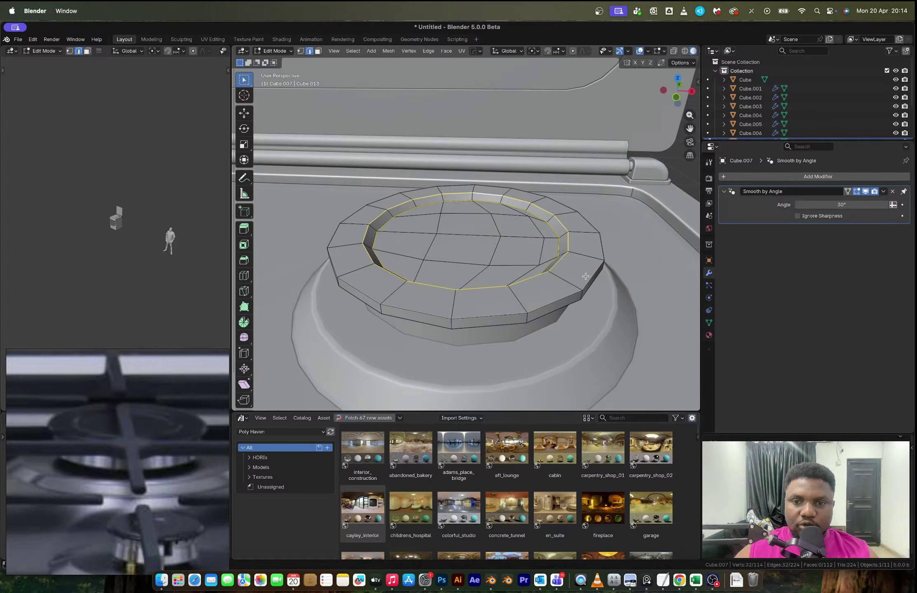
alt+shift+click(588, 282)
middle_drag(585, 288, 508, 259)
alt+shift+click(561, 270)
alt+shift+click(503, 229)
key(ctrl+b)
right_click(590, 293)
key(Tab)
key(ctrl+1)
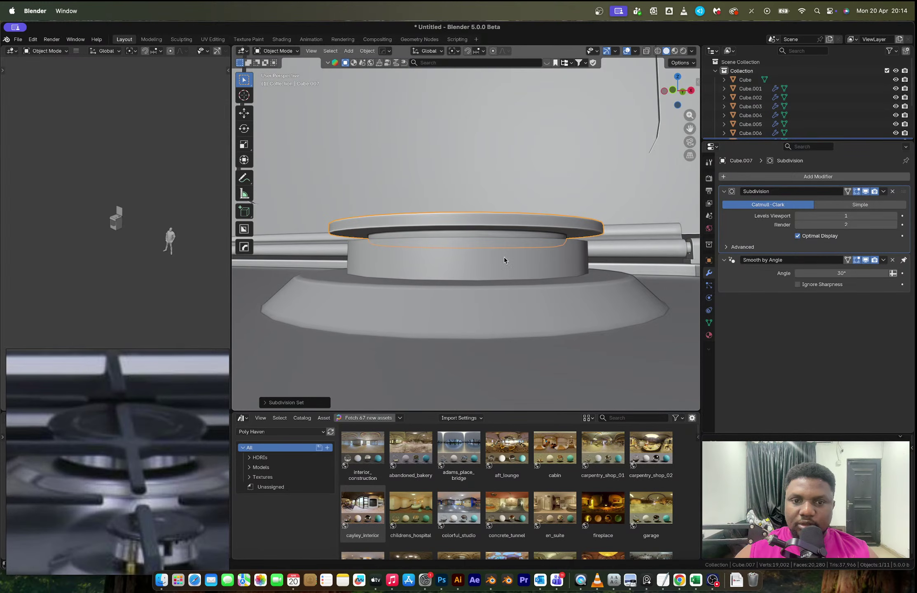
Step: Isolate the rear burner's cylinder and bevel the edges around its top rim, then restore the full scene view
alt+click(502, 257)
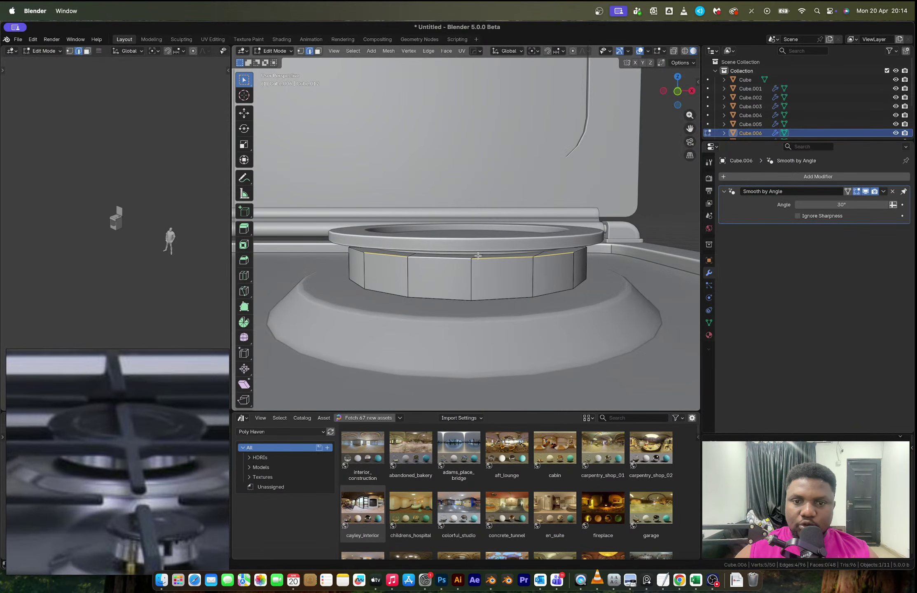
alt+shift+click(482, 256)
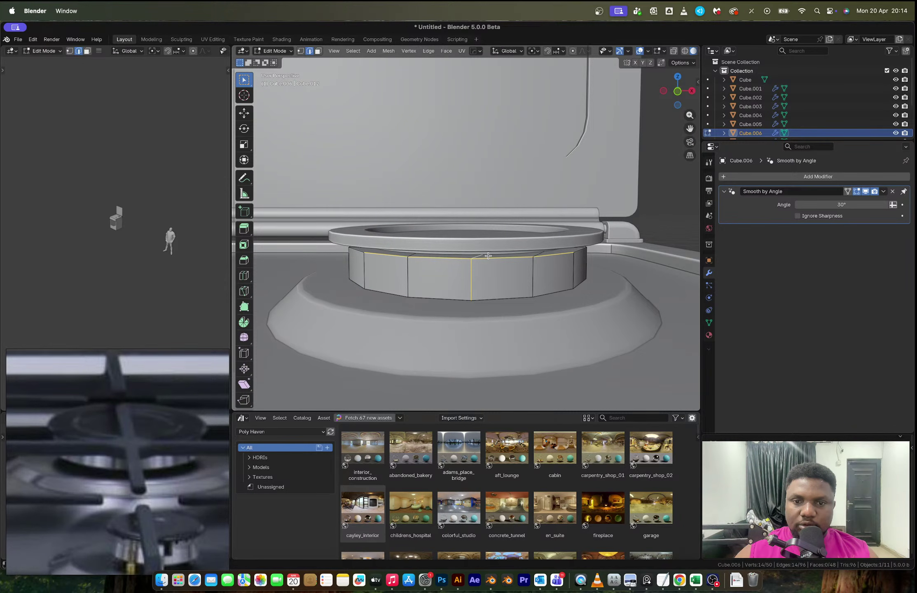
key(alt+a)
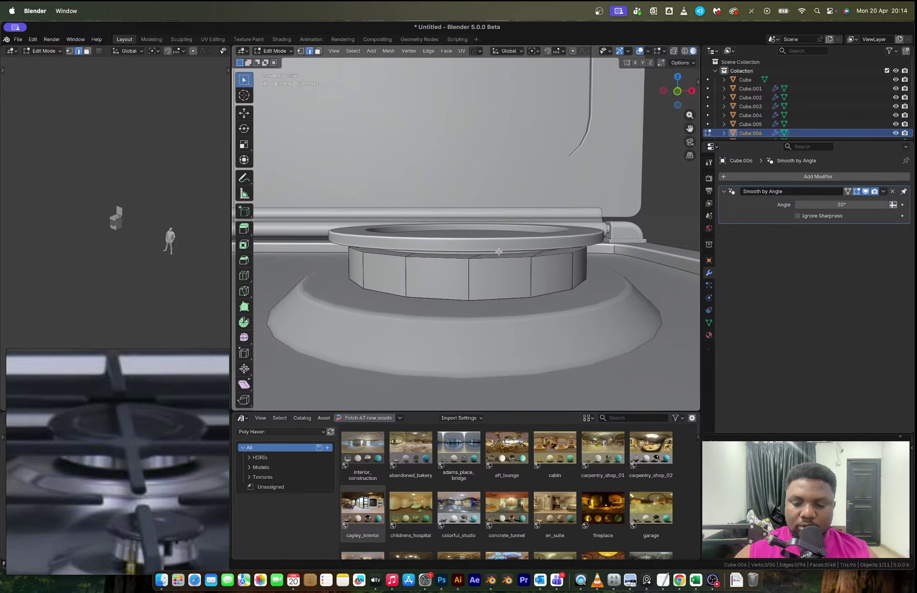
key(slash)
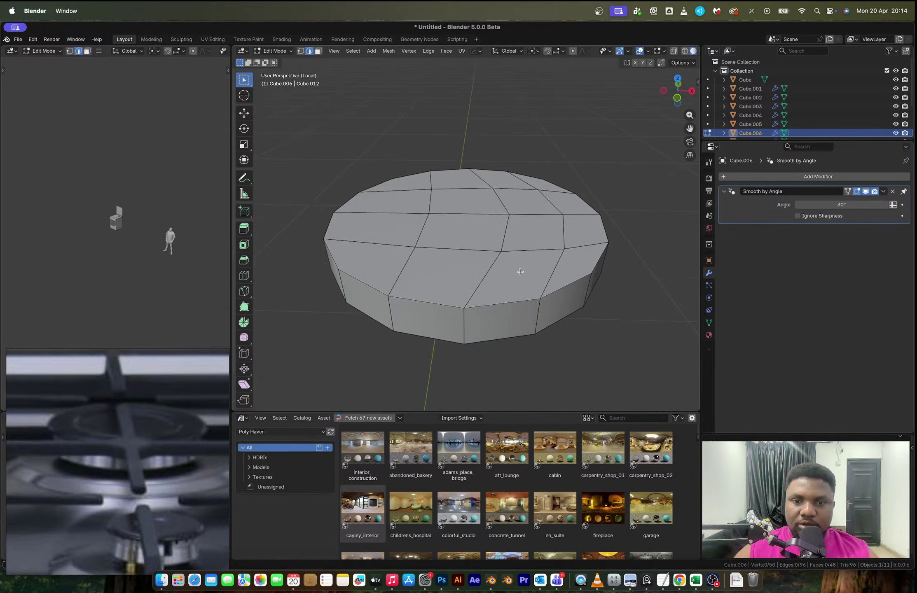
middle_drag(521, 272, 556, 255)
alt+click(552, 266)
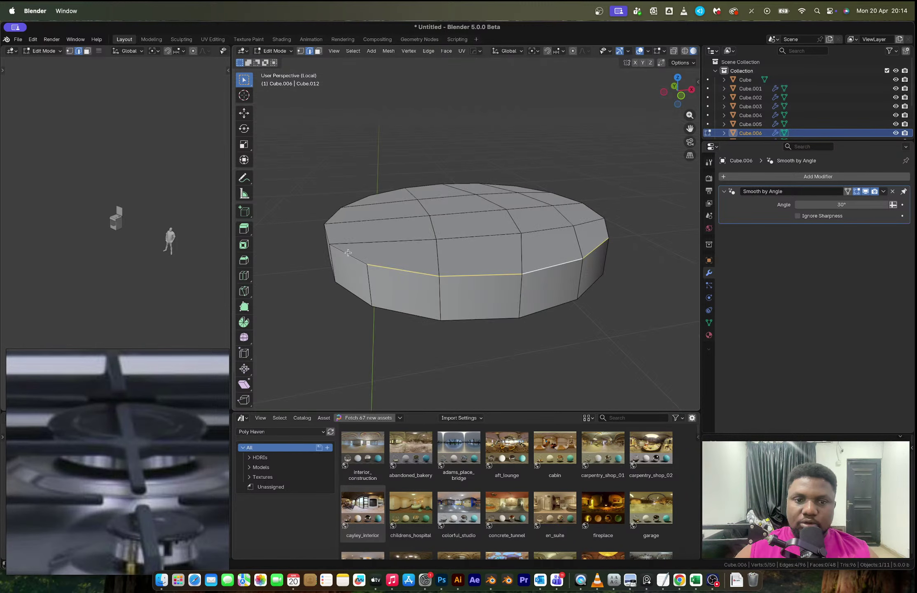
alt+shift+click(525, 188)
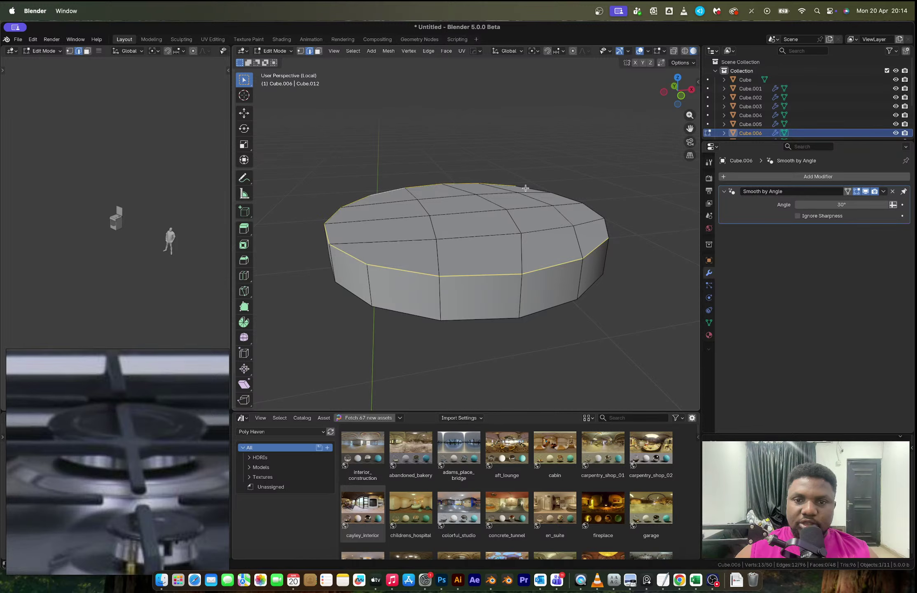
middle_drag(525, 188, 563, 257)
alt+shift+click(591, 200)
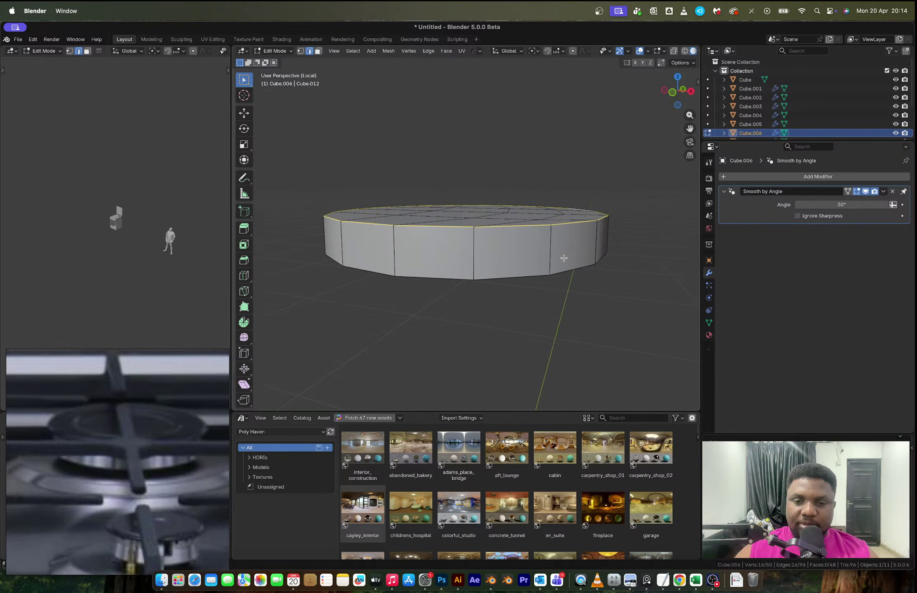
key(Tab)
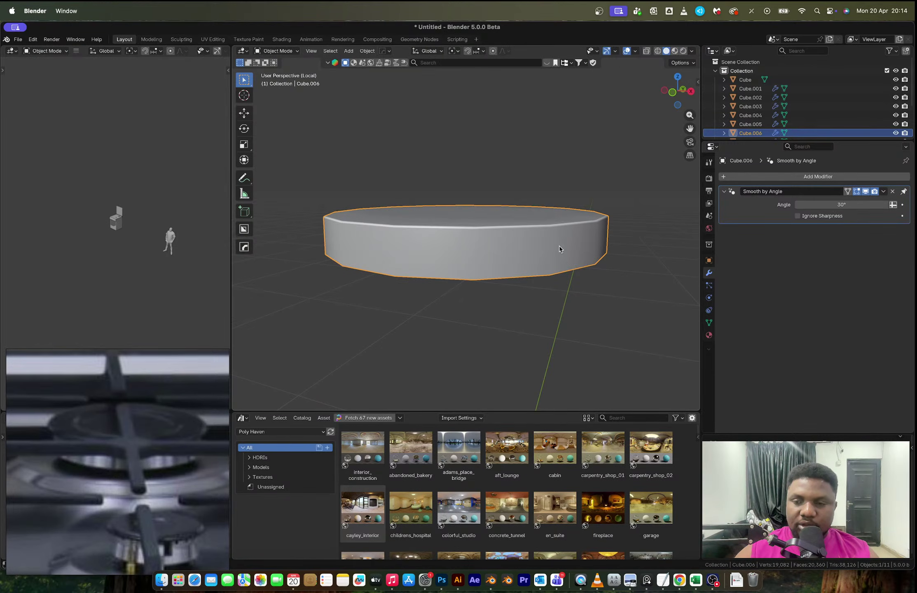
key(KP_Divide)
middle_drag(558, 246, 498, 309)
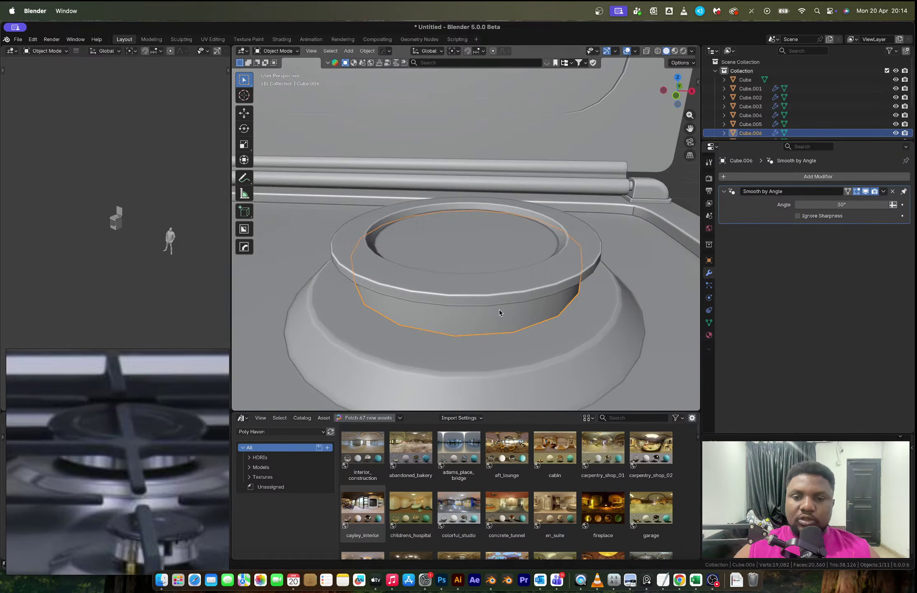
Step: Select the bottom vertices of the rear burner's cylinder in the front view and move them along Z
click(540, 289)
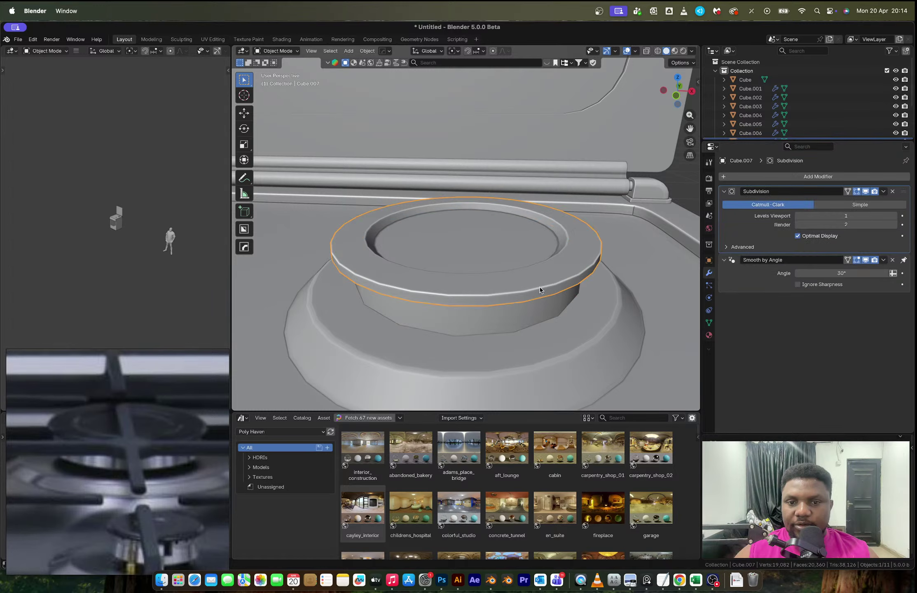
click(540, 310)
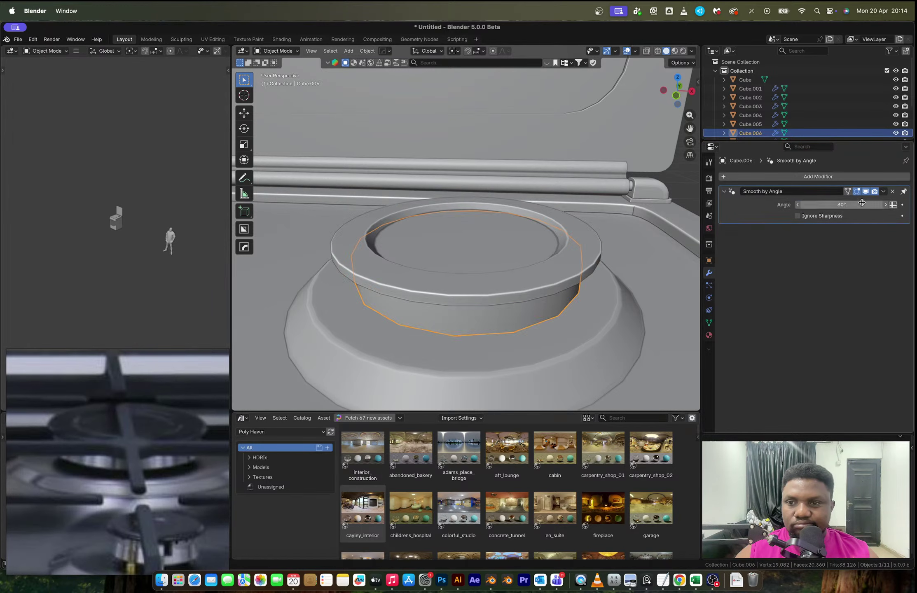
middle_drag(542, 311, 576, 290)
key(Tab)
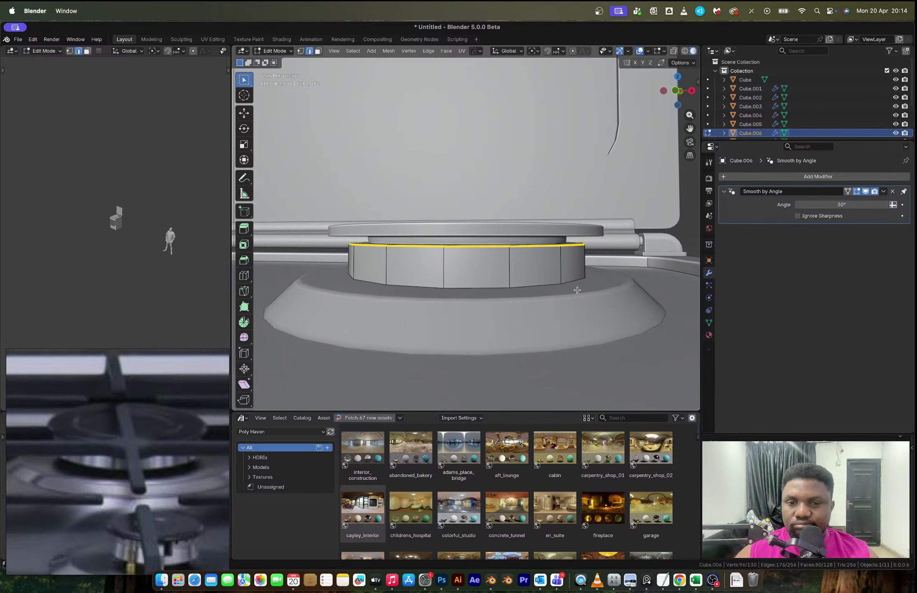
drag(613, 304, 293, 258)
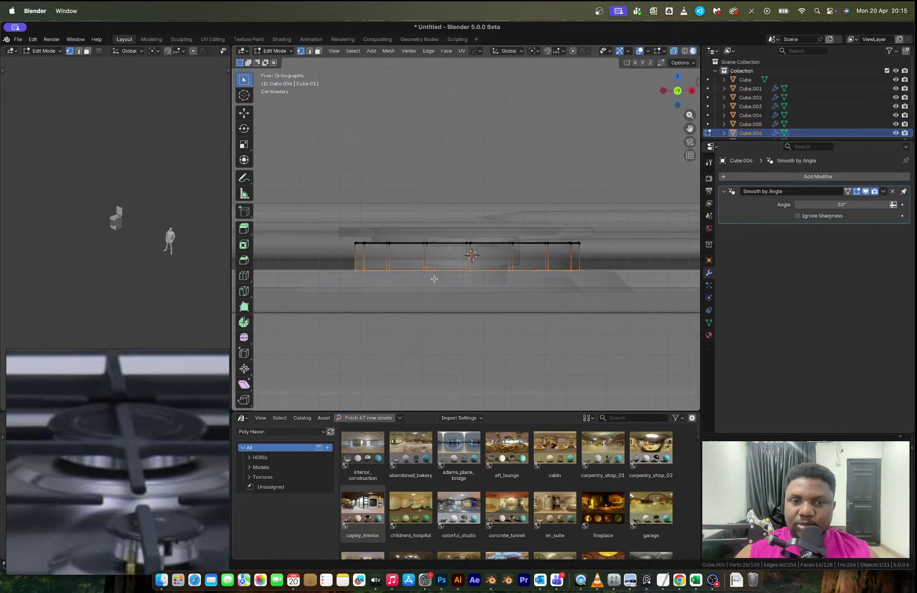
key(g)
key(z)
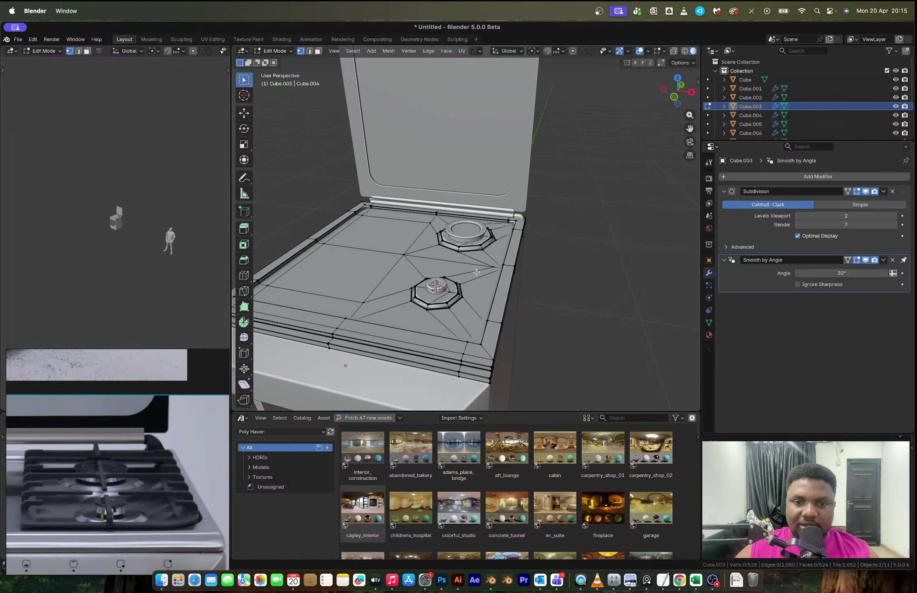
Step: Select the front-to-back edges beside the two burners on the cooktop surface and hide its Subdivision effect in the viewport
middle_drag(485, 280, 490, 277)
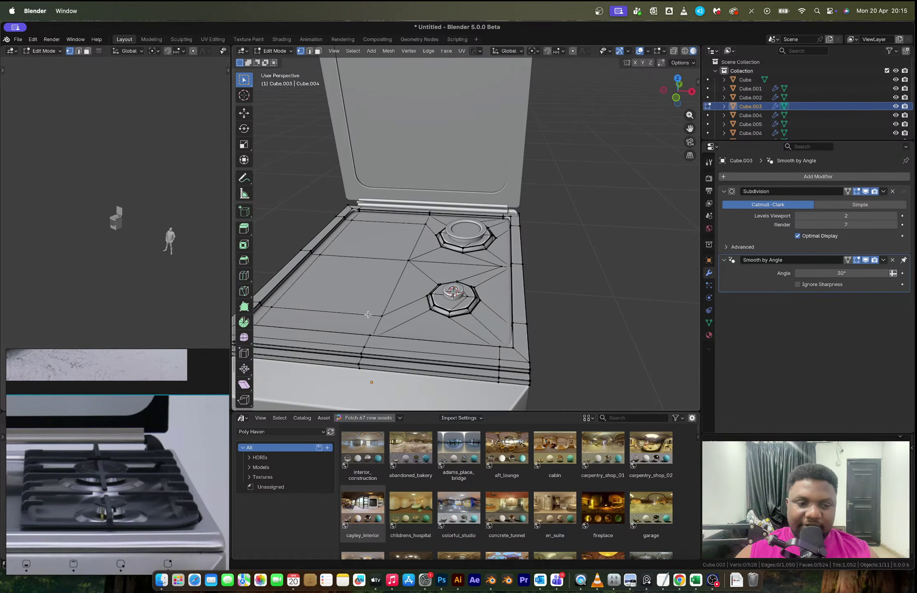
key(2)
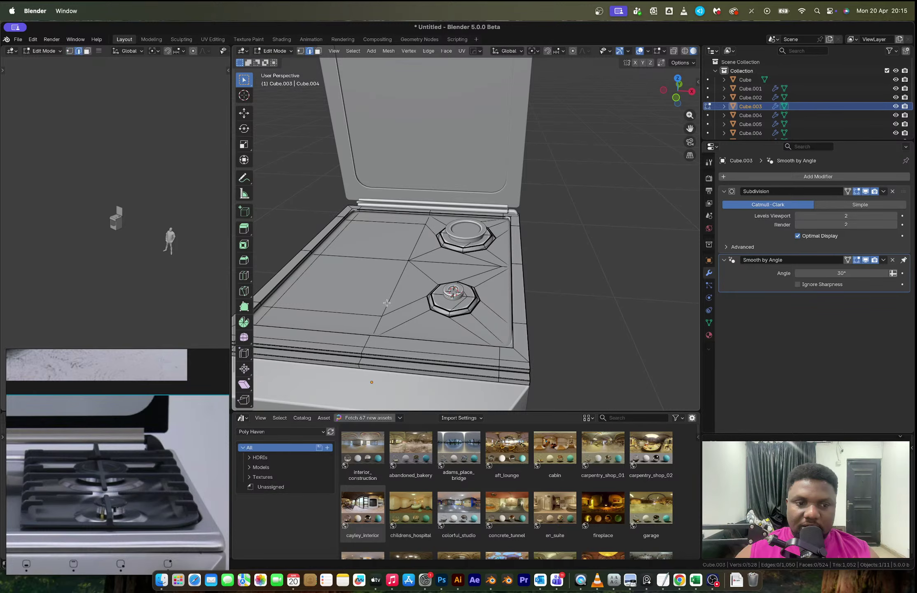
click(387, 302)
shift+click(424, 222)
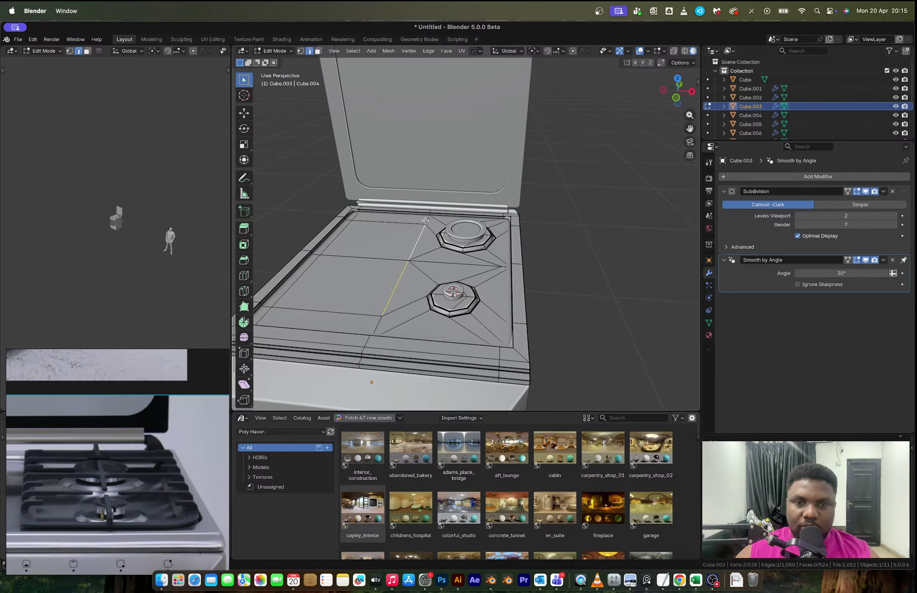
shift+click(426, 216)
scroll(437, 216, up, 3)
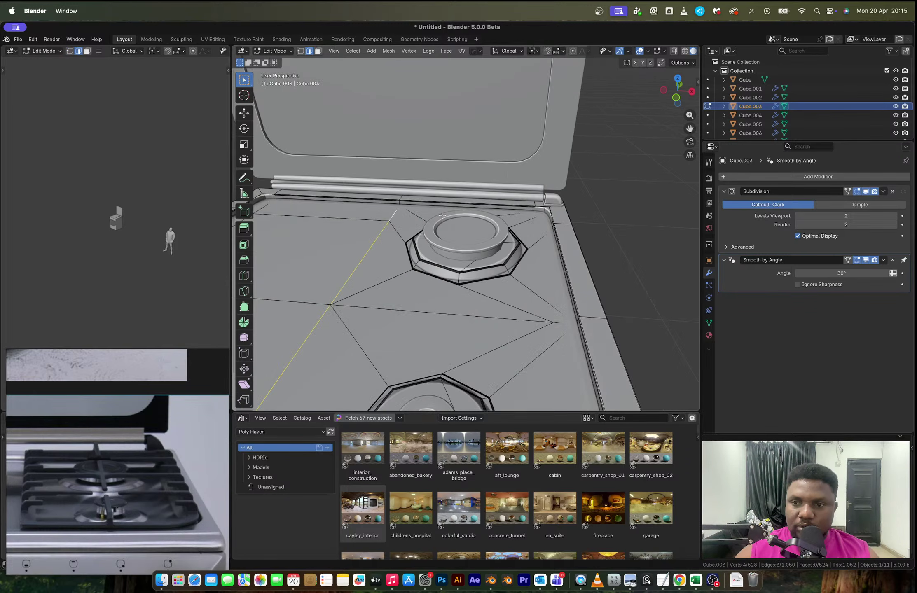
key(alt+Tab)
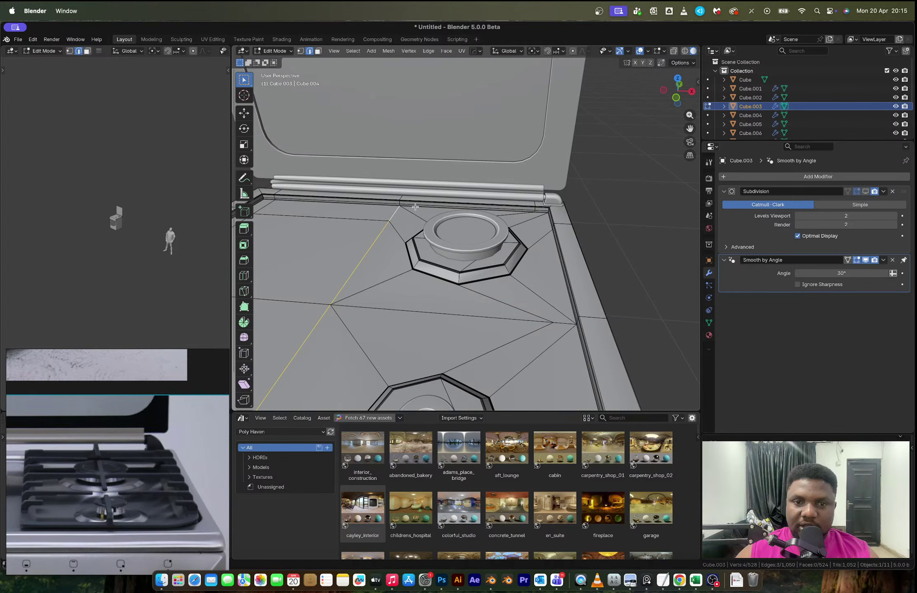
Step: Select the edges bounding the right burner area of the cooktop and separate them into their own object
ctrl+click(544, 218)
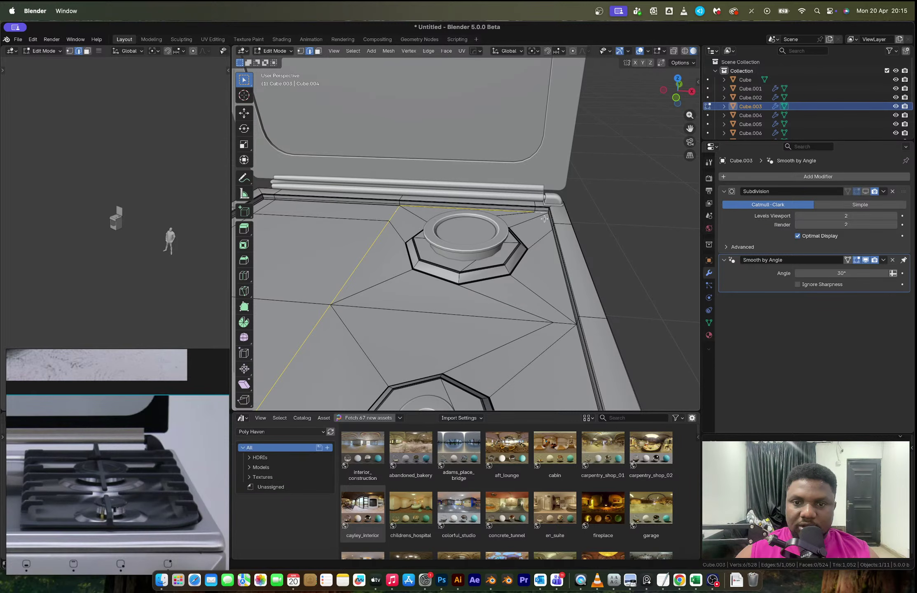
shift+middle_drag(573, 333, 562, 235)
ctrl+click(582, 304)
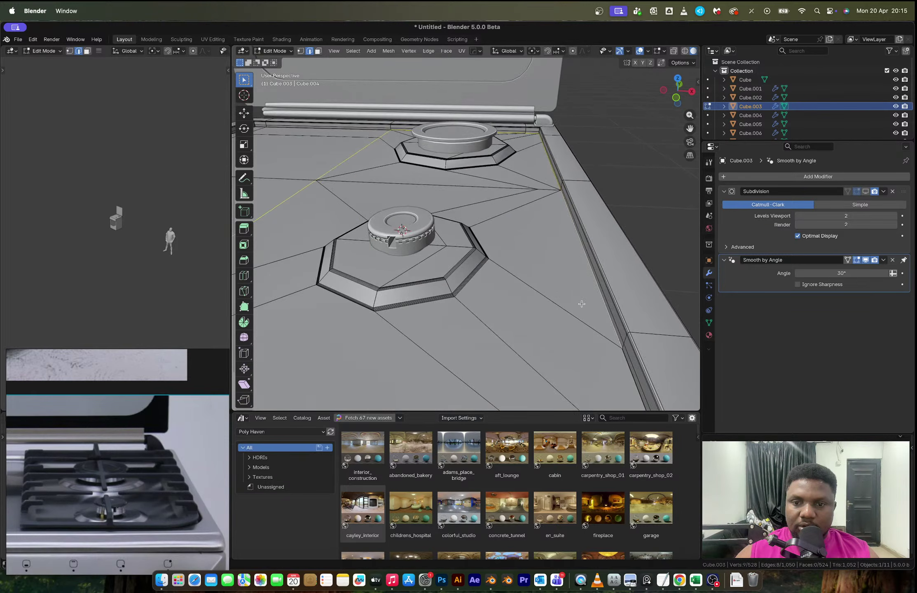
scroll(581, 304, down, 2)
ctrl+click(572, 341)
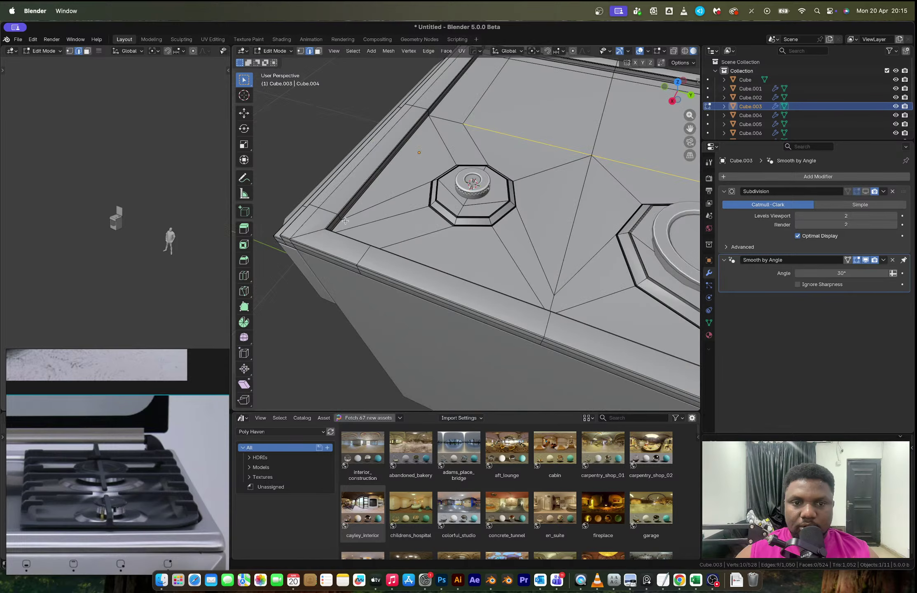
ctrl+click(345, 221)
ctrl+click(371, 190)
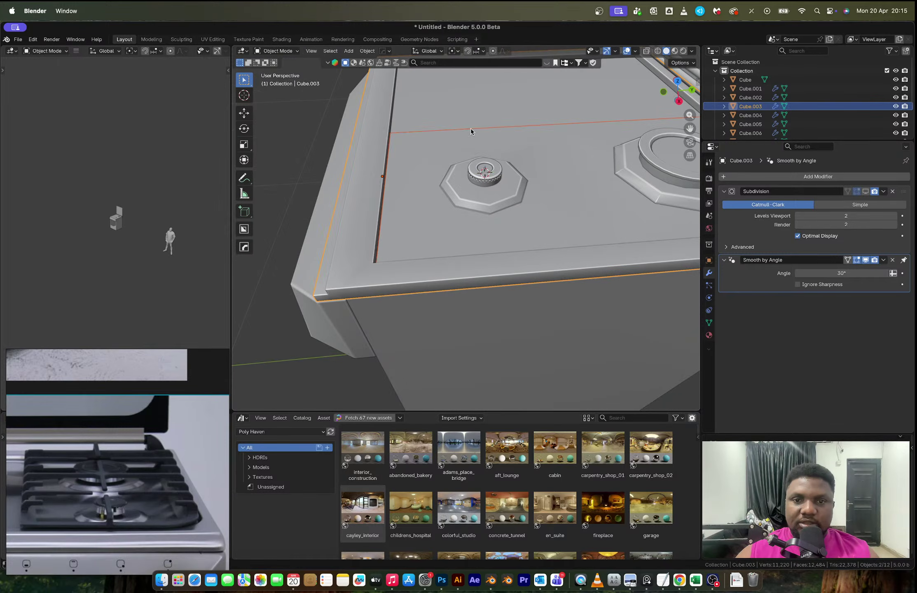
click(470, 128)
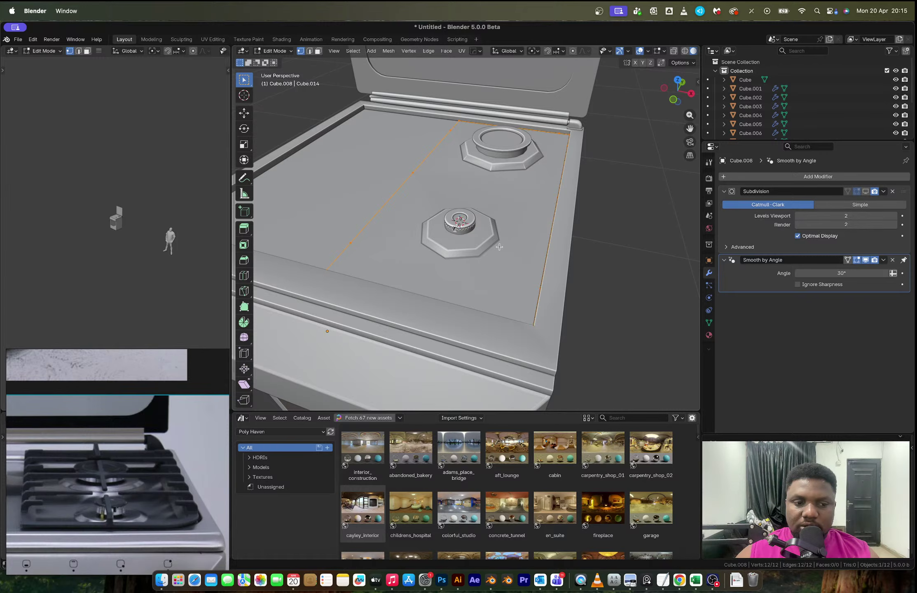
Step: Extrude the separated rectangular outline and scale the new edges inward to form a narrow flat rim
right_click(556, 363)
click(550, 352)
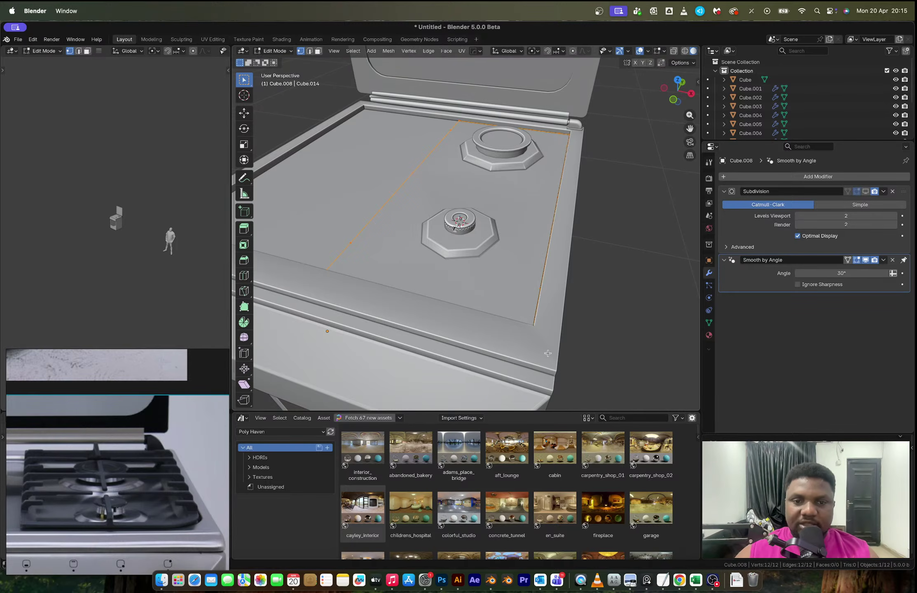
key(s)
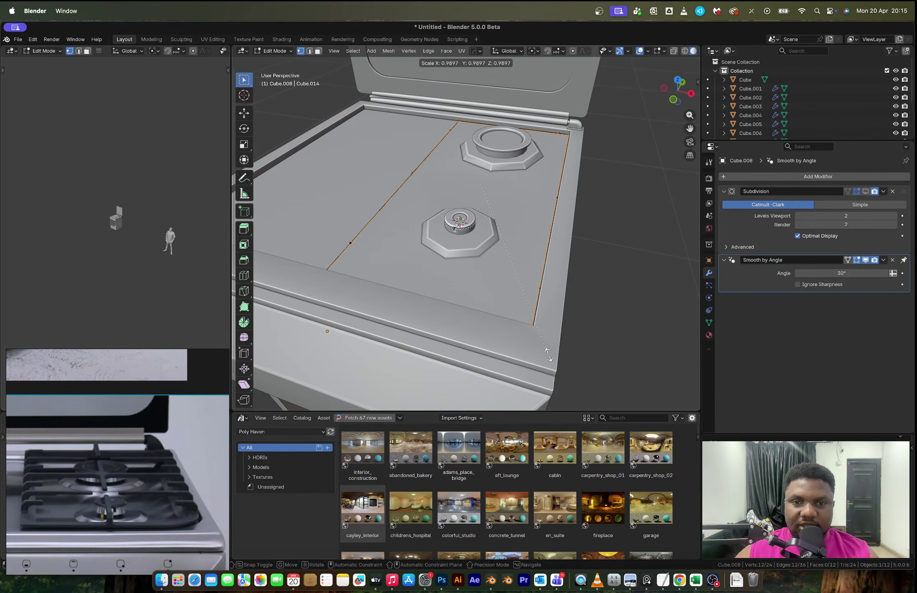
key(x)
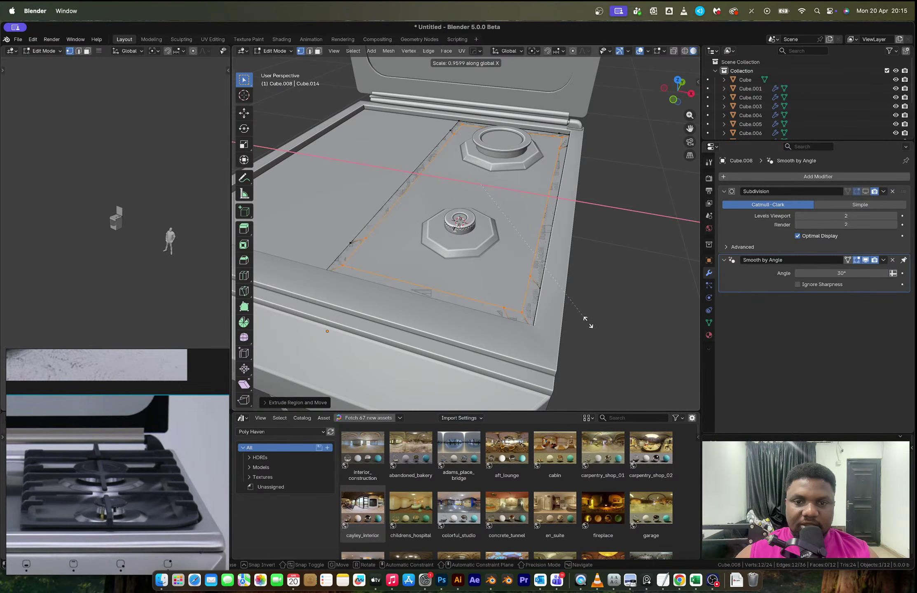
click(563, 347)
Step: In top view, widen the rim's inner outline slightly along X and scale it to about 1.0045 along Y
middle_drag(539, 330, 556, 343)
scroll(555, 343, down, 3)
click(678, 83)
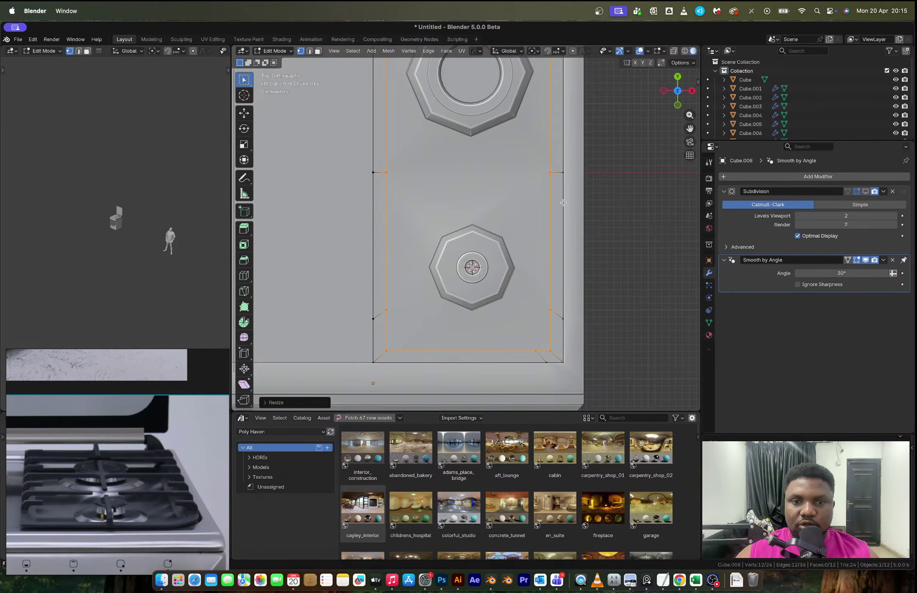
key(s)
key(x)
click(598, 267)
key(s)
key(y)
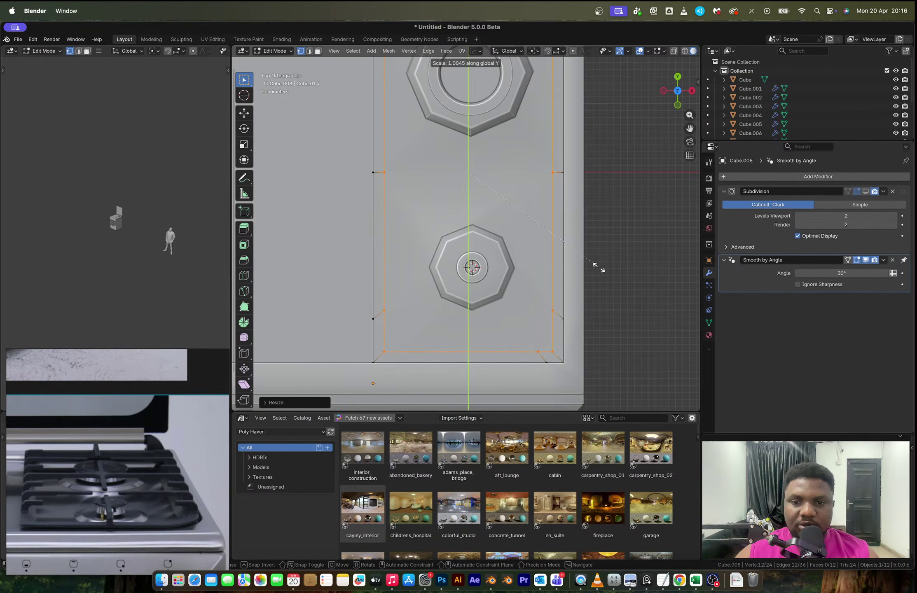
click(598, 268)
Step: Extrude all faces of the flat rim upward about 0.017 m to make a solid frame around the two burners
key(3)
middle_drag(595, 288, 568, 261)
key(a)
key(e)
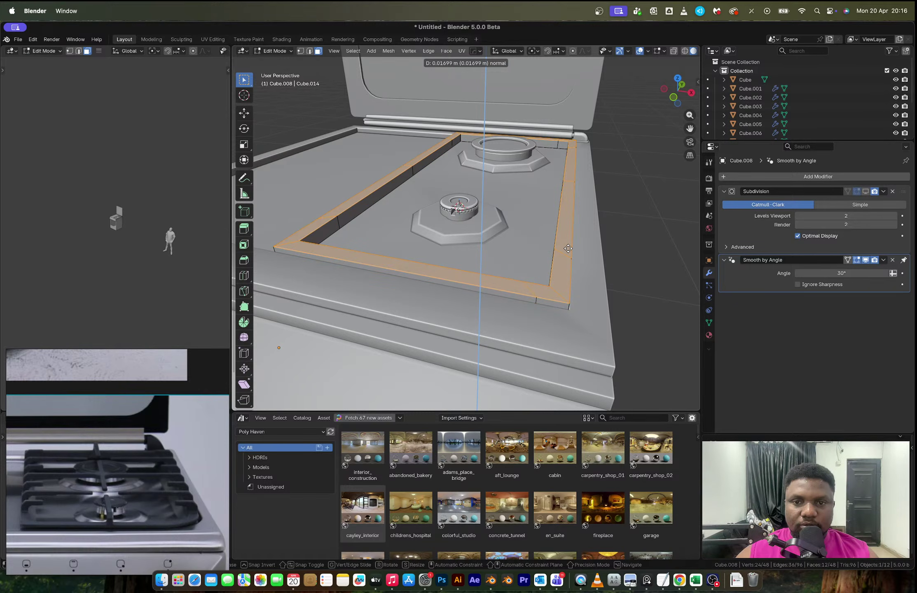
click(568, 248)
key(Tab)
middle_drag(568, 248, 558, 270)
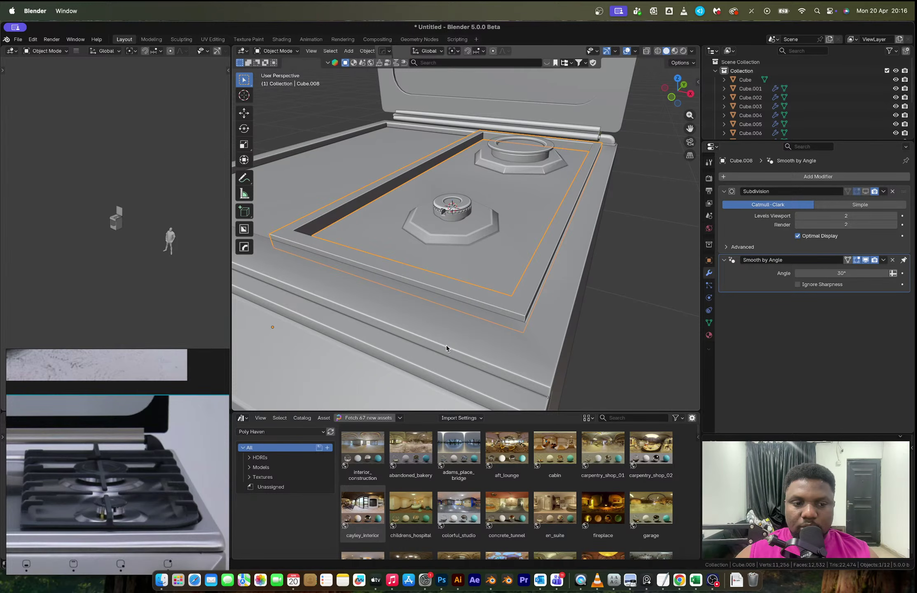
Step: Select the middle cross edges on the two long sides of the frame
middle_drag(454, 310, 521, 265)
key(Tab)
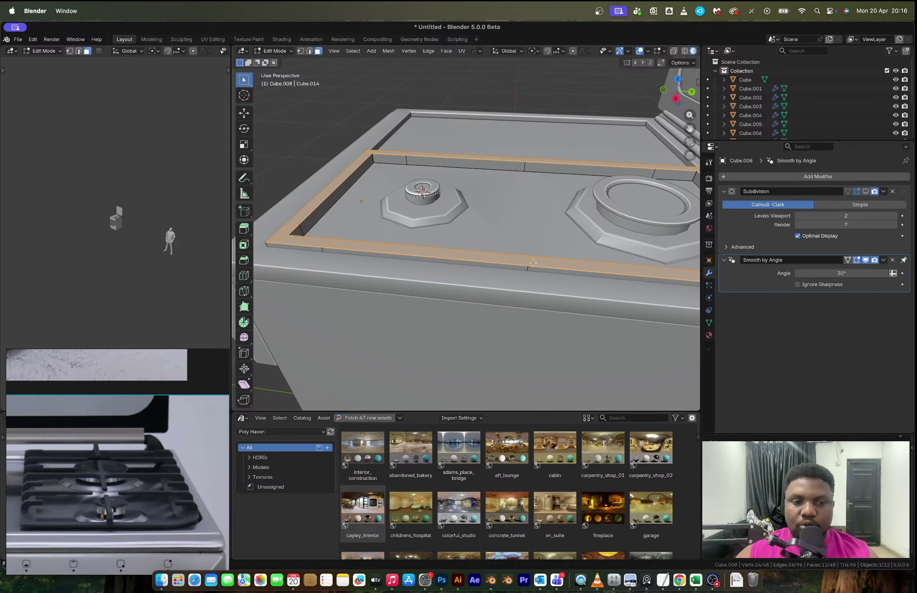
middle_drag(533, 263, 495, 270)
key(2)
alt+click(456, 266)
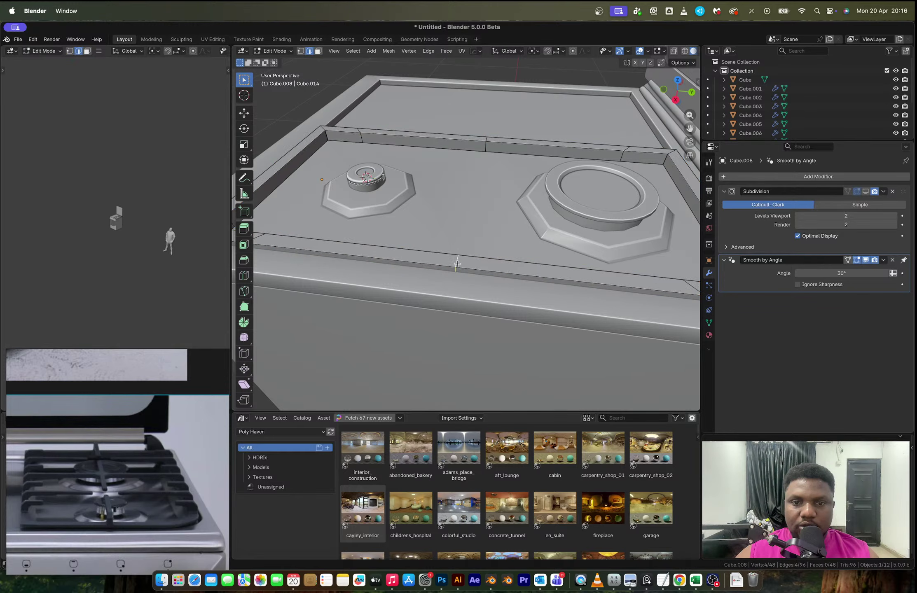
Step: Try to bevel the middle cross edges and extrude the two resulting top faces upward about 0.014 m
key(ctrl+b)
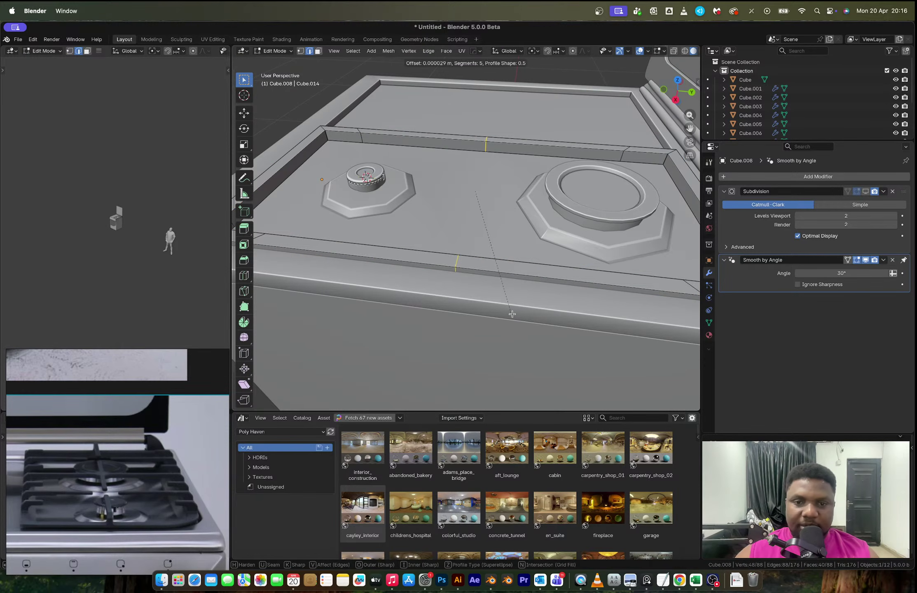
click(522, 334)
key(3)
click(460, 263)
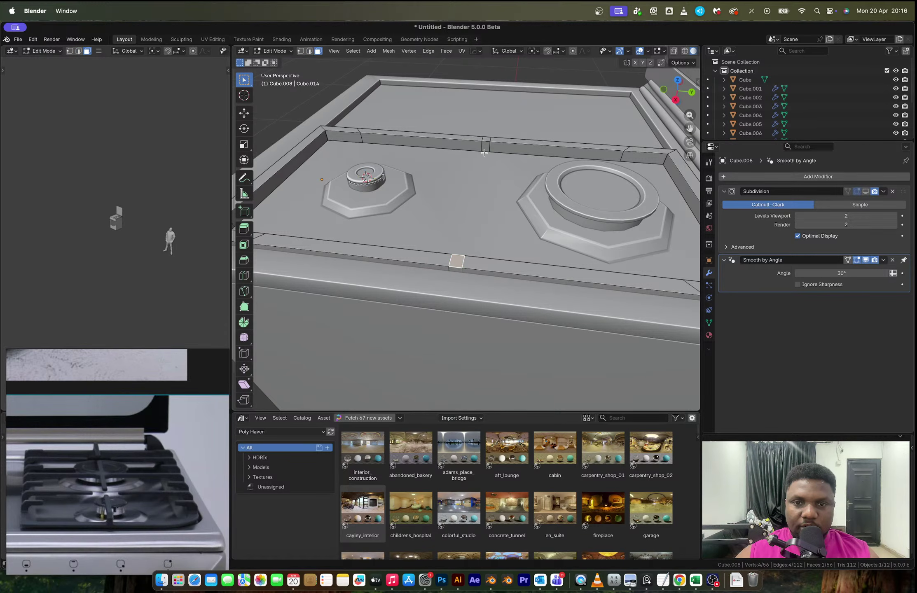
key(e)
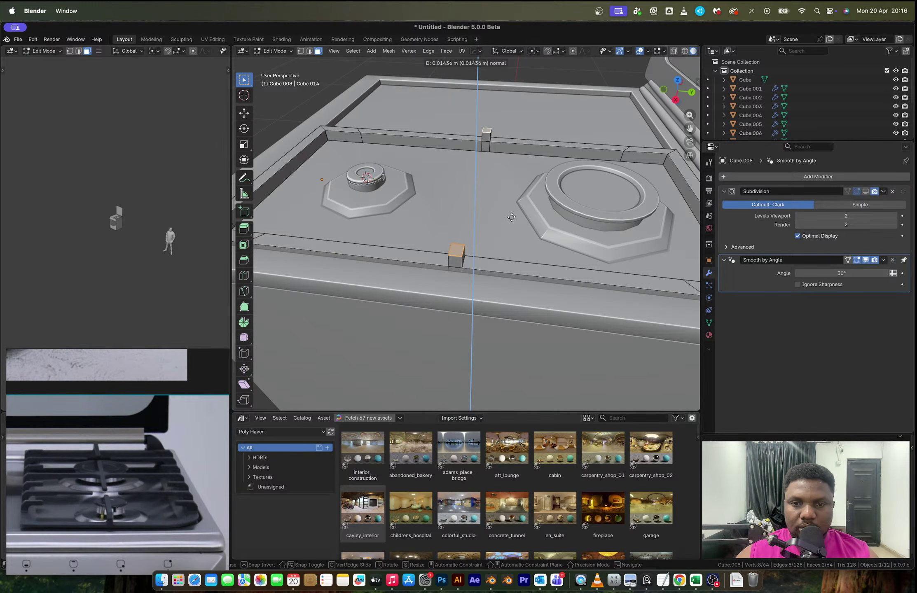
click(511, 217)
Step: Undo the extrusion of the two blocks and the bevel of the middle cross edges
key(super+z)
key(super+z)
key(super+z)
key(super+z)
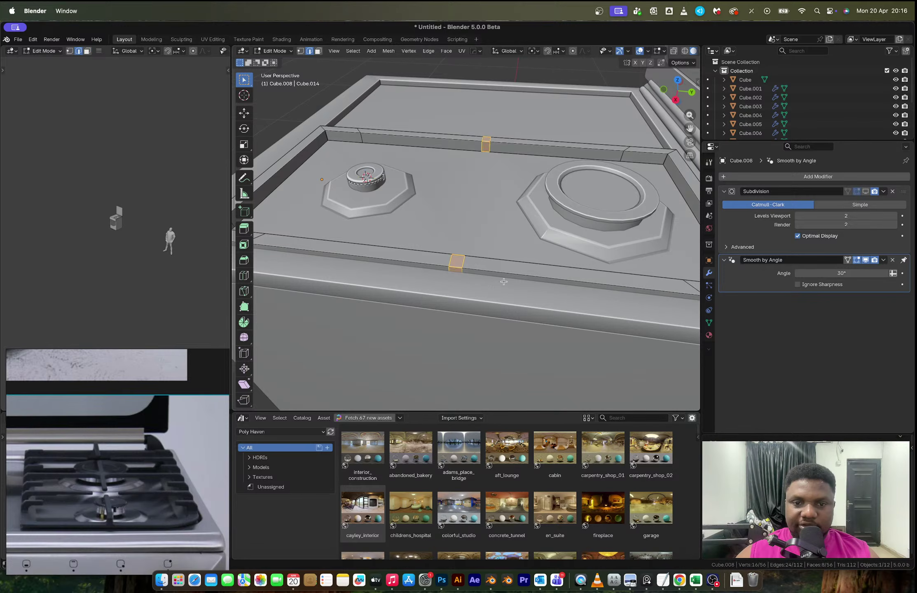
Step: Bevel the middle cross edges about 0.003 m with one segment and extrude the two resulting top faces upward about 0.021 m
key(ctrl+b)
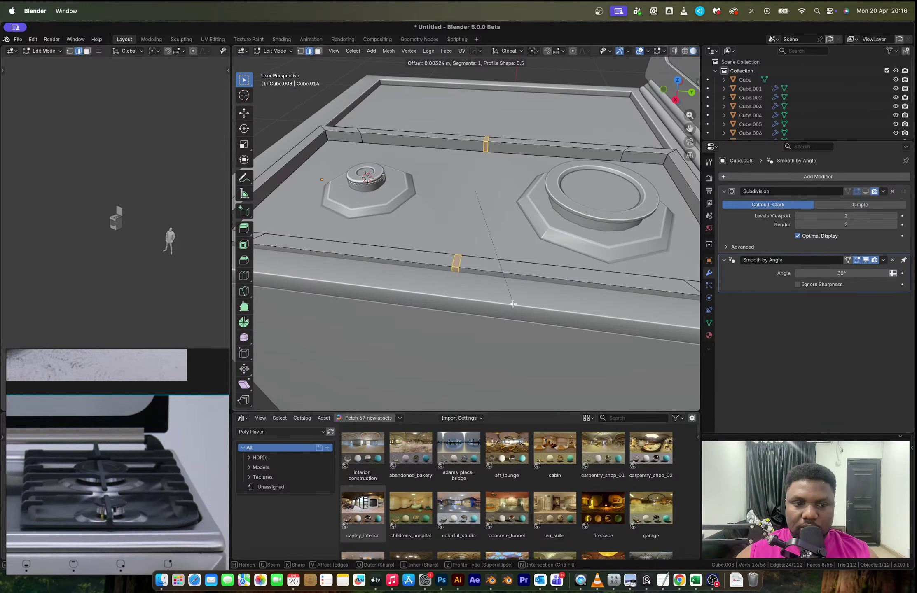
click(512, 303)
key(3)
click(459, 263)
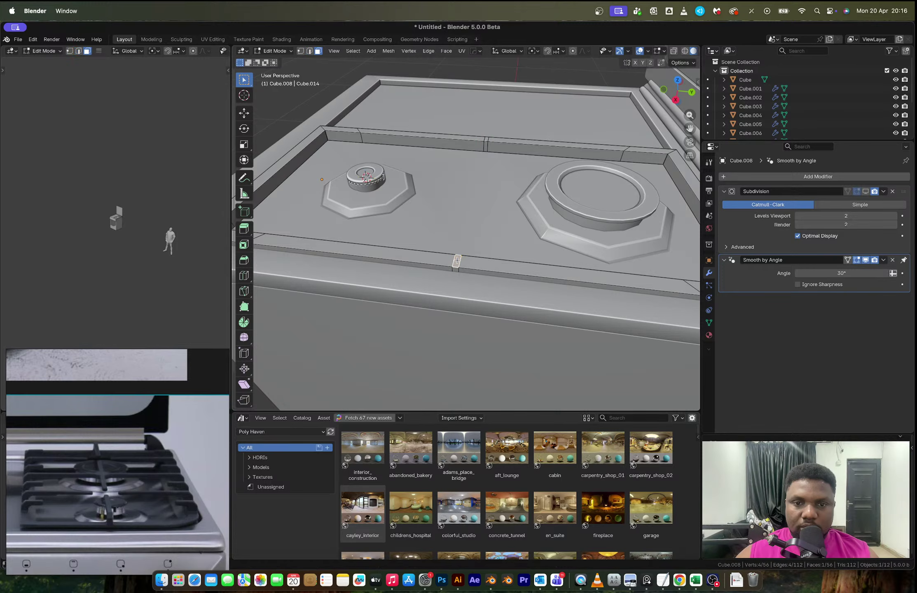
shift+click(486, 139)
key(e)
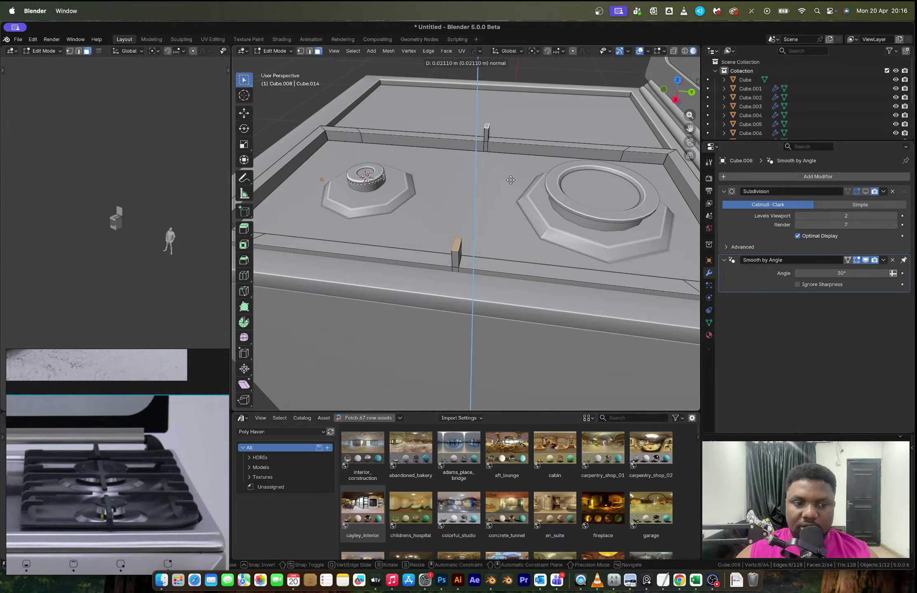
click(510, 180)
Step: Add a horizontal loop cut around the outer upright on the frame with an edge slide of about -0.22
key(ctrl+r)
click(457, 255)
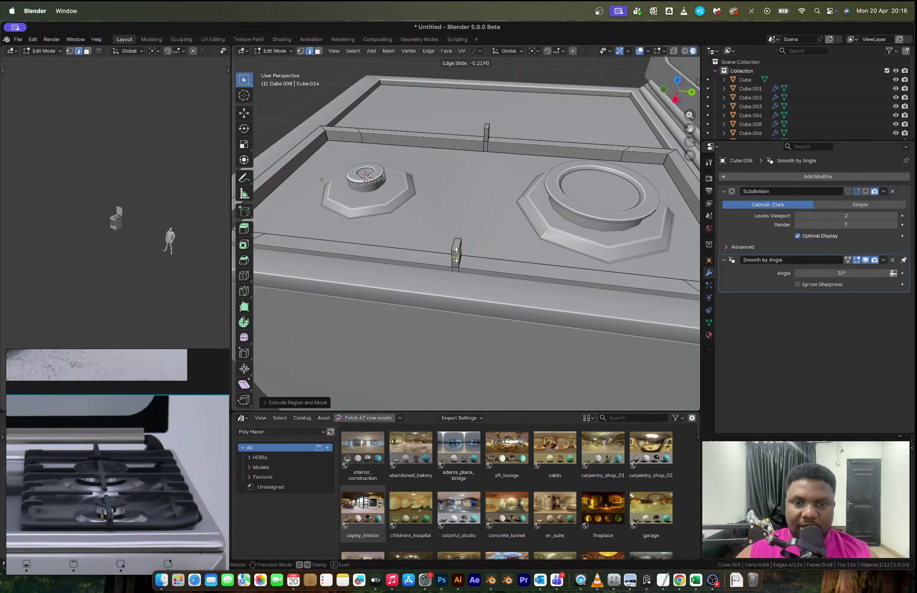
click(456, 254)
middle_drag(456, 254, 521, 271)
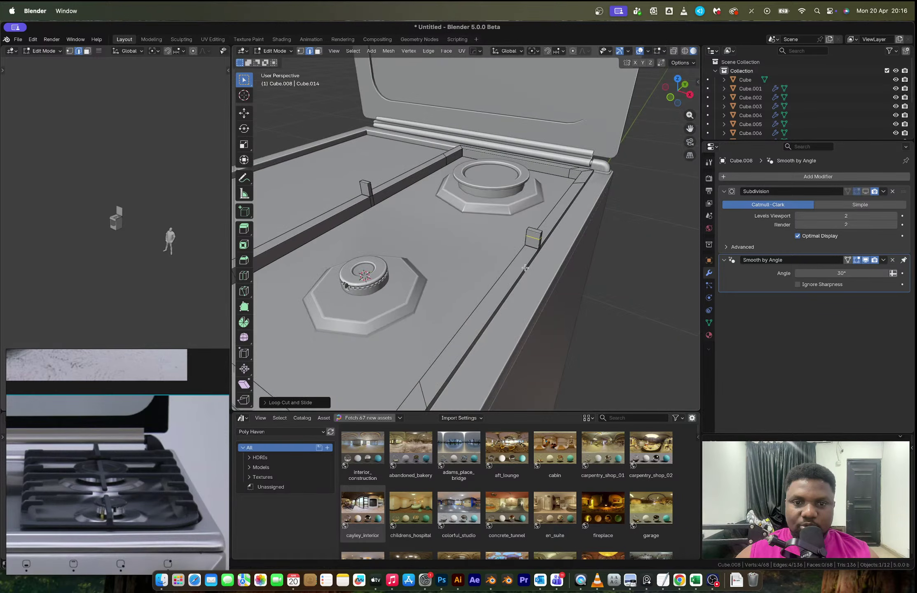
Step: Set the frame object's origin to its geometry
key(Tab)
right_click(489, 305)
mouse_move(489, 304)
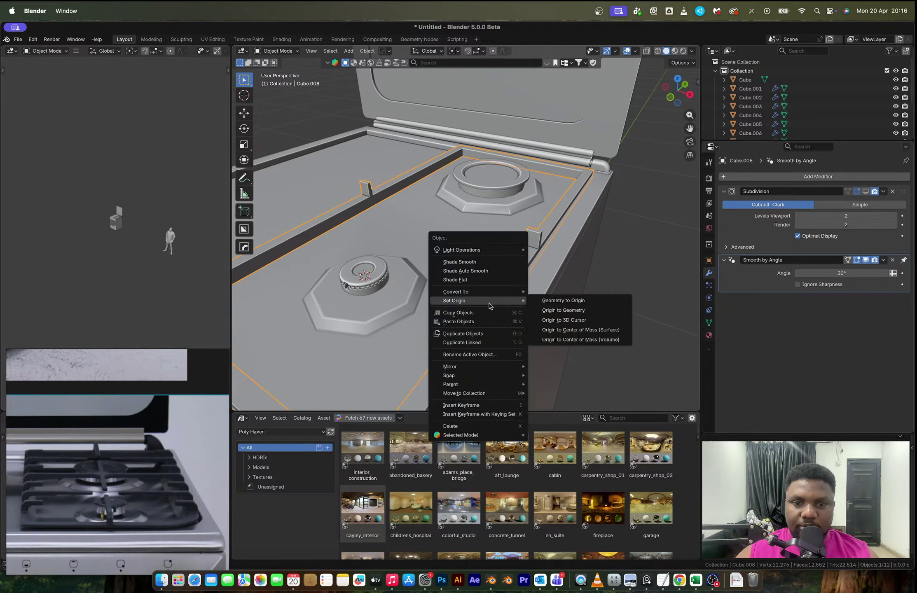
click(563, 310)
Step: Extrude the upper inner face of the outer upright to the frame's centre and mirror it across X to form a crossbar
key(Tab)
middle_drag(510, 223, 570, 217)
key(3)
click(554, 201)
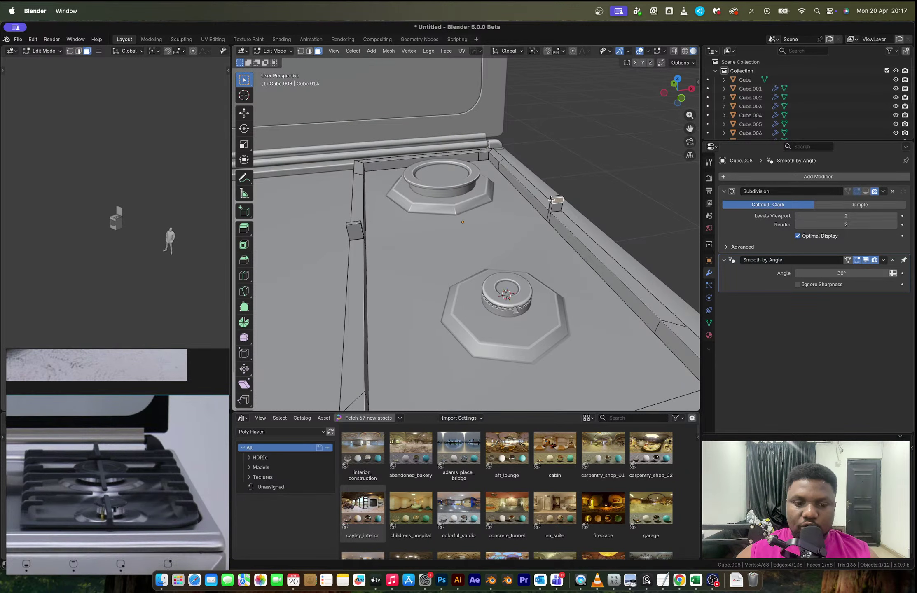
key(e)
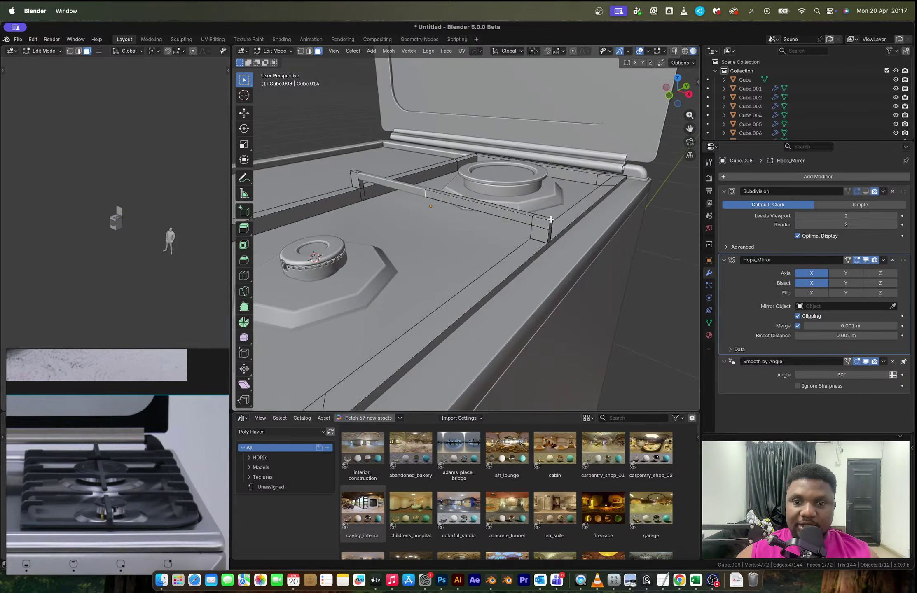
Step: Select the outer top corner edge of the upright at the crossbar's end
click(548, 219)
click(550, 219)
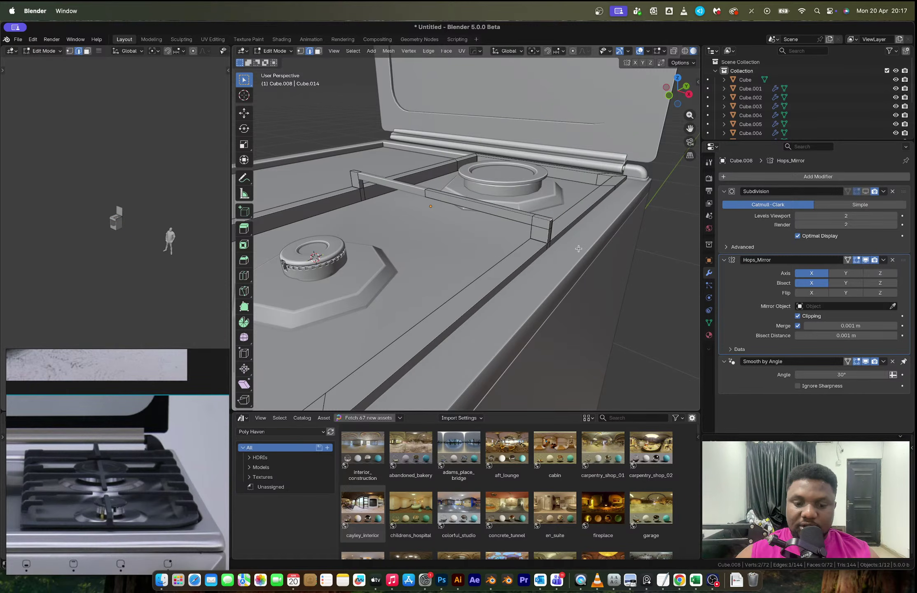
key(1)
key(2)
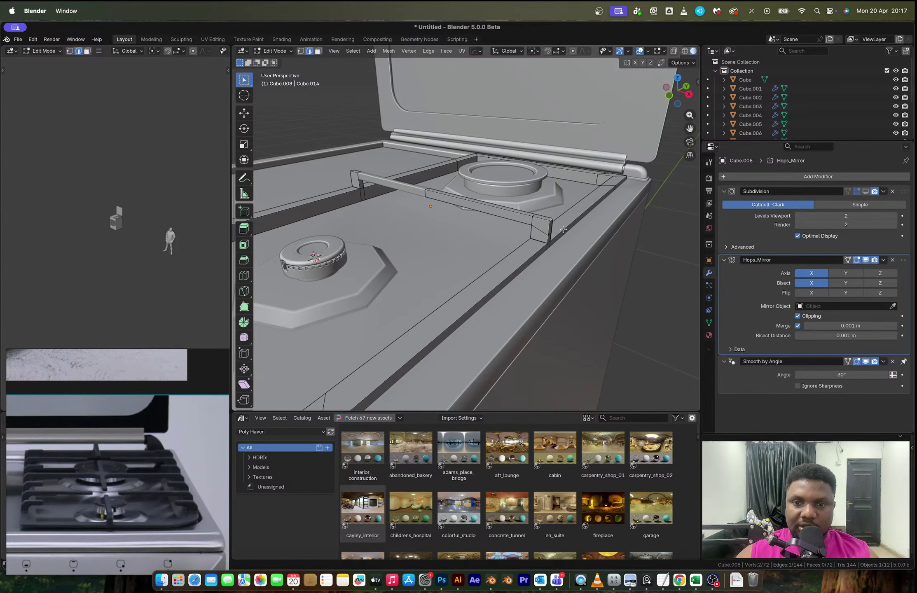
Step: Try a one-segment bevel of about 0.007 m on the upright's outer top corner edge
key(ctrl+b)
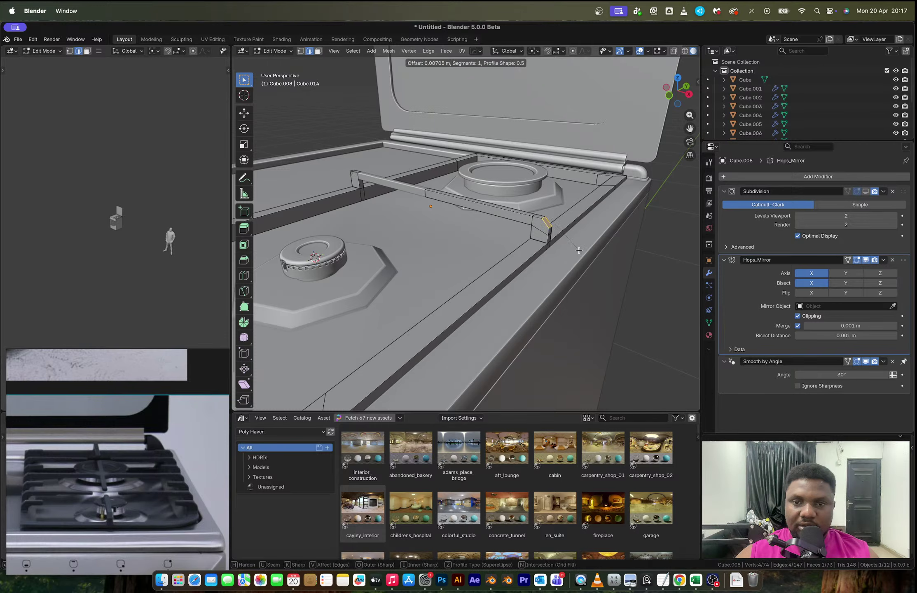
click(579, 250)
key(Tab)
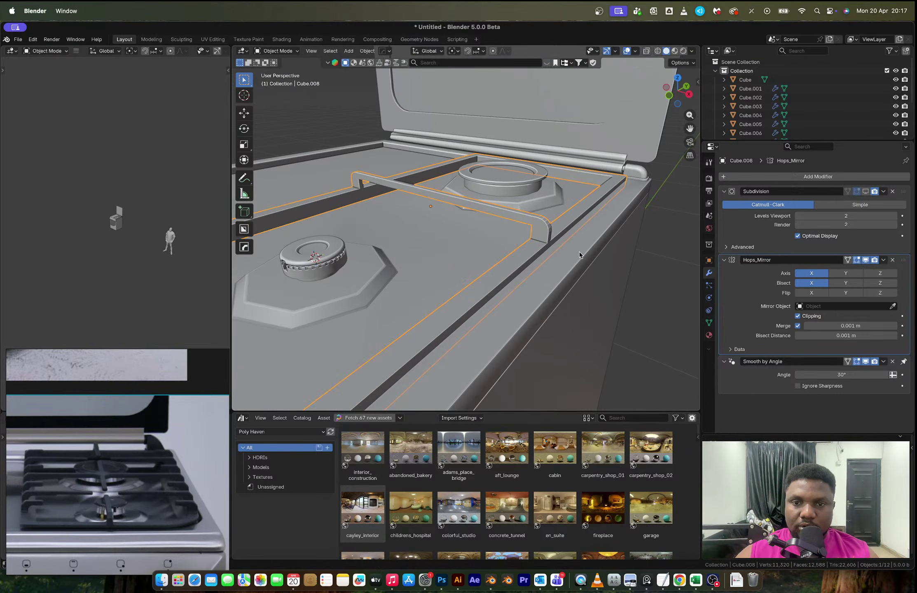
key(alt+x)
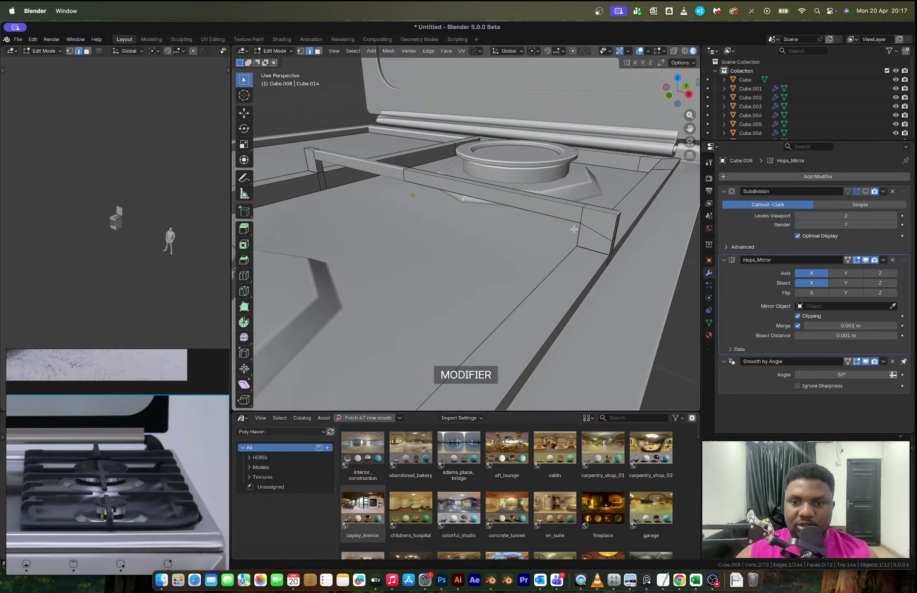
Step: Round the upright's outer top corner edge with a multi-segment bevel and shade the frame auto smooth
key(ctrl+b)
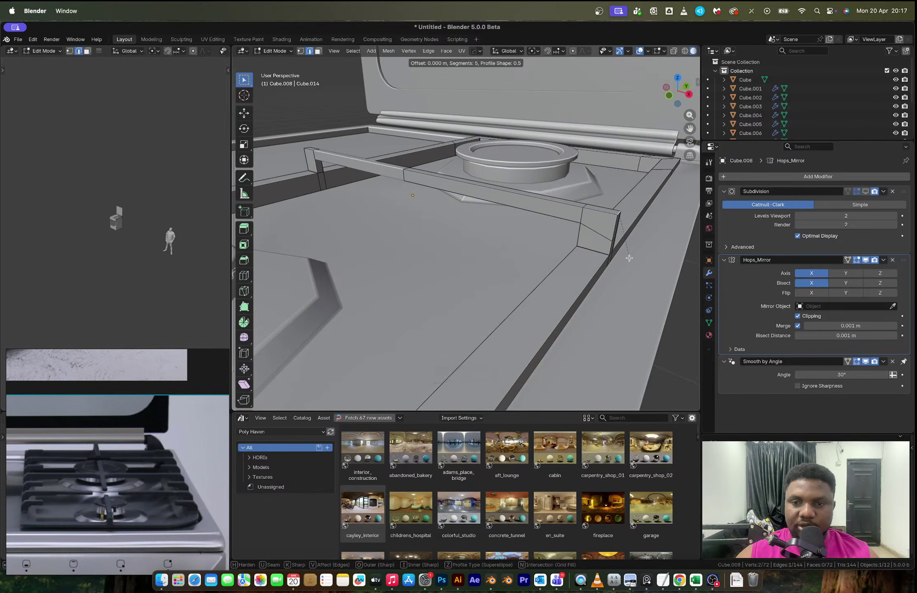
scroll(667, 296, up, 6)
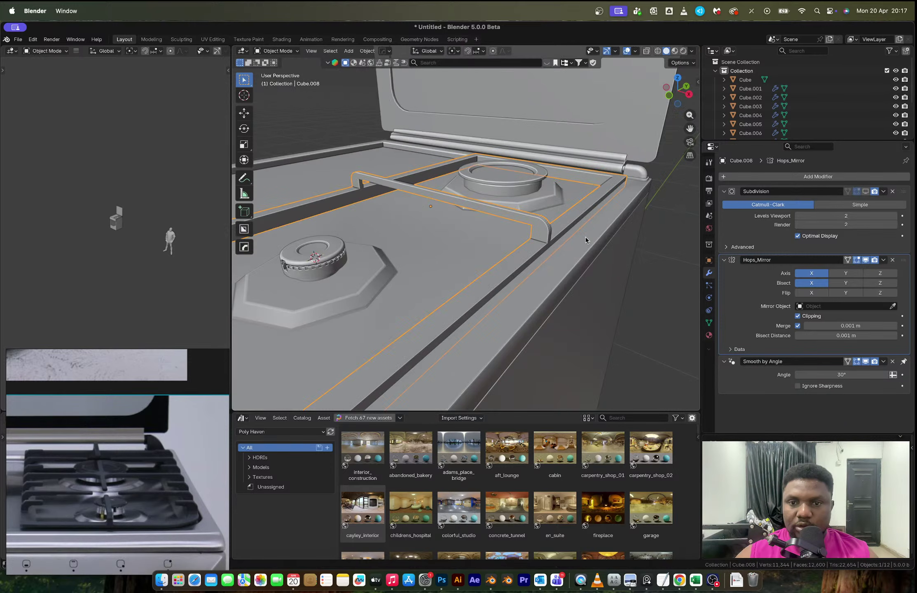
key(shift+r)
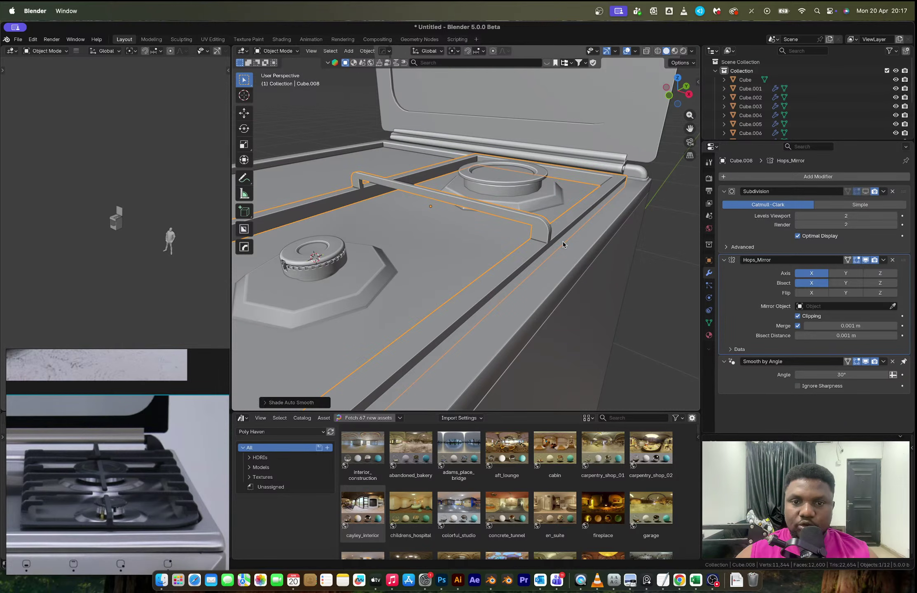
Step: Apply the grate frame's X mirror and bevel the crossbar's middle edges by about 0.003 m with one segment
key(alt+x)
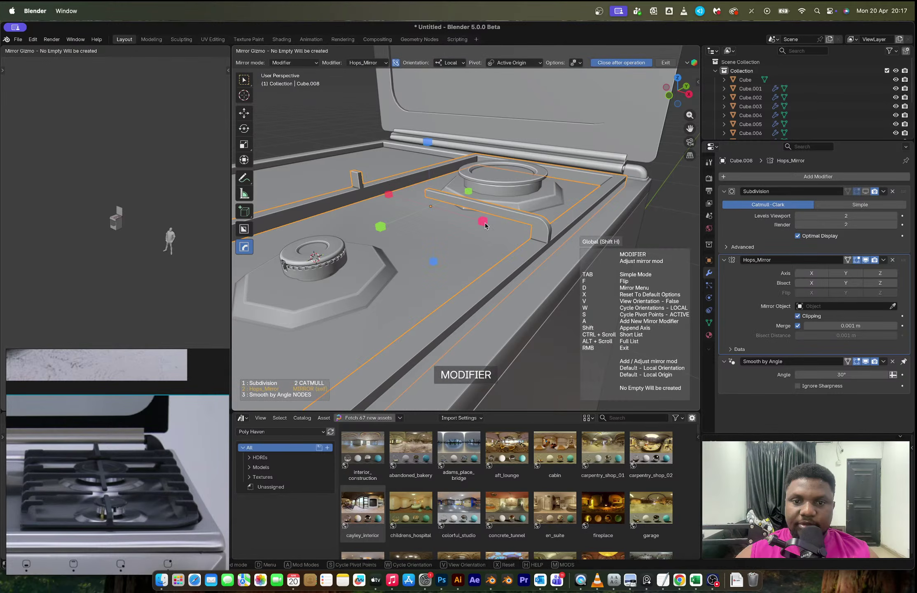
click(483, 222)
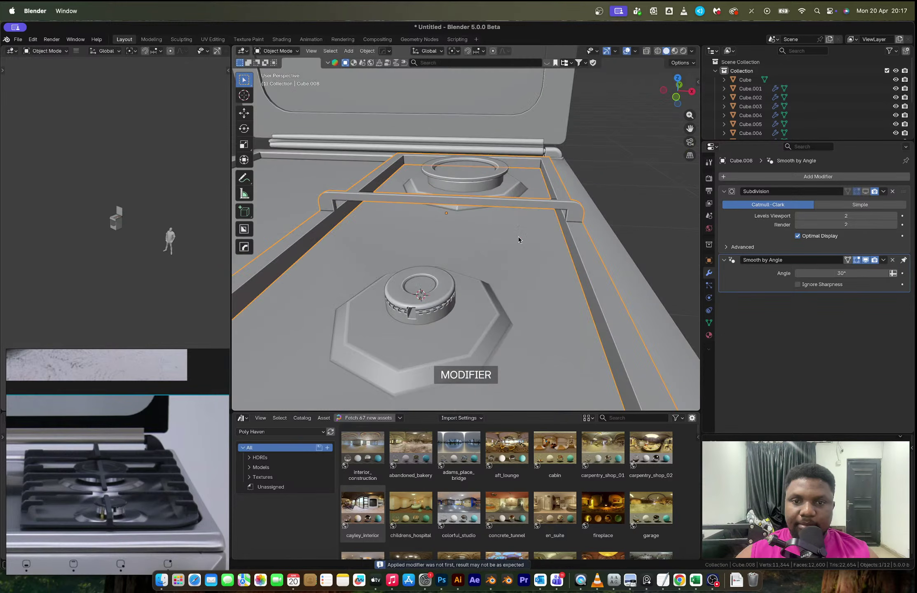
key(Tab)
scroll(473, 220, up, 2)
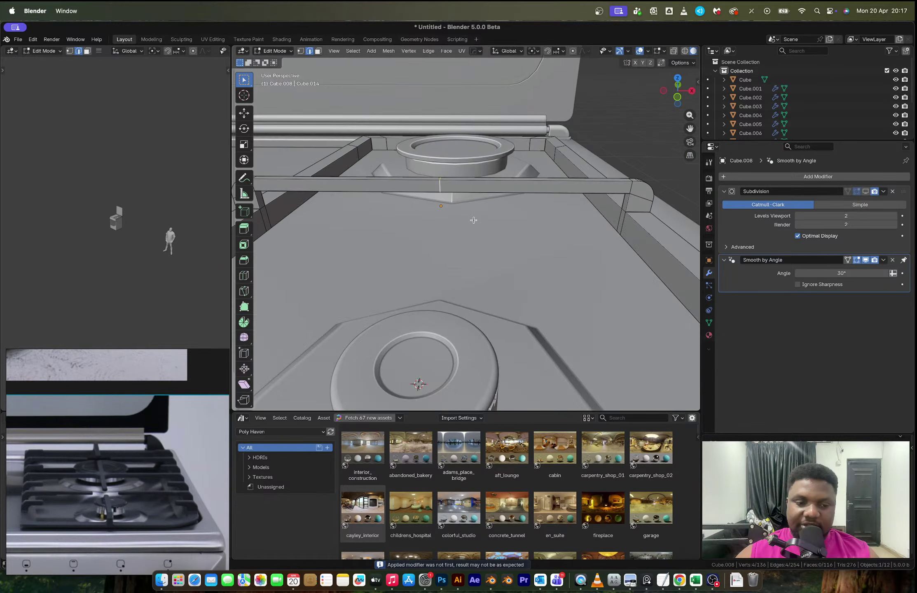
key(ctrl+b)
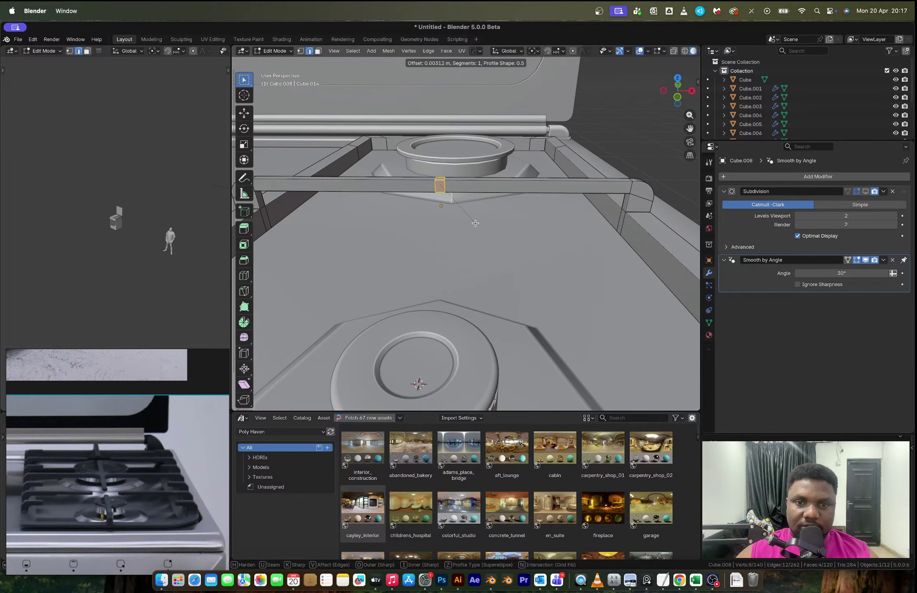
click(475, 222)
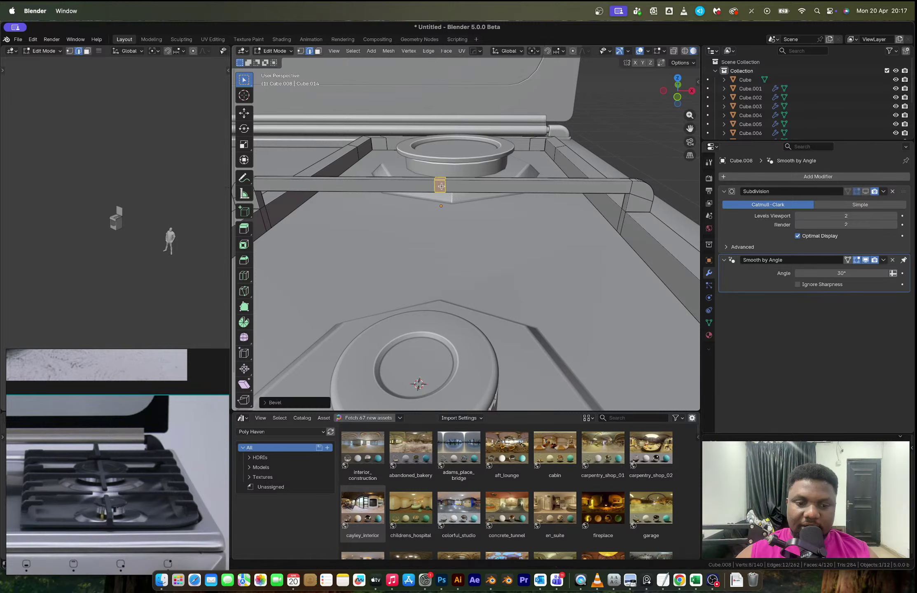
Step: Extrude the two narrow side faces at the crossbar's middle along their normals by about 0.059 m to form centre prongs
key(3)
middle_drag(440, 186, 457, 194)
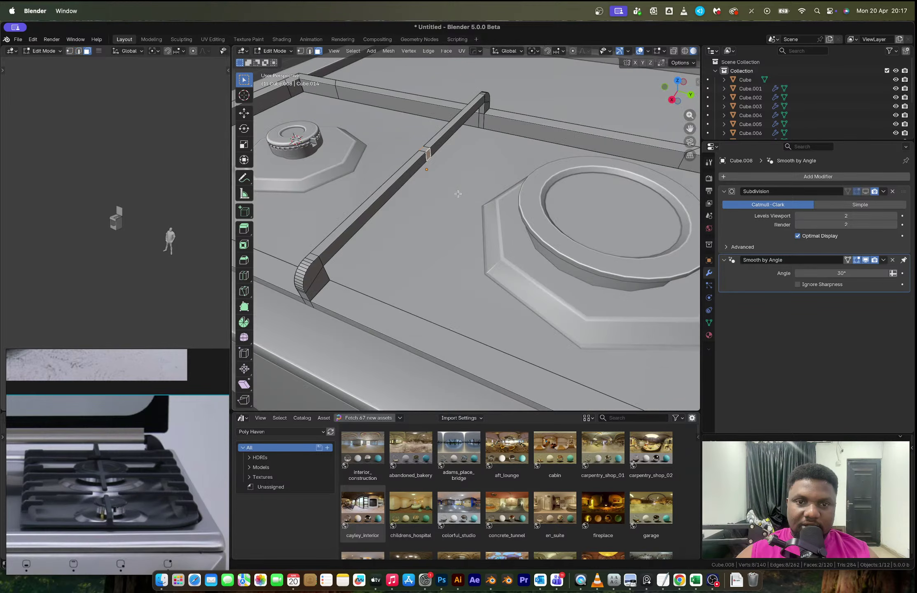
key(alt+e)
click(464, 202)
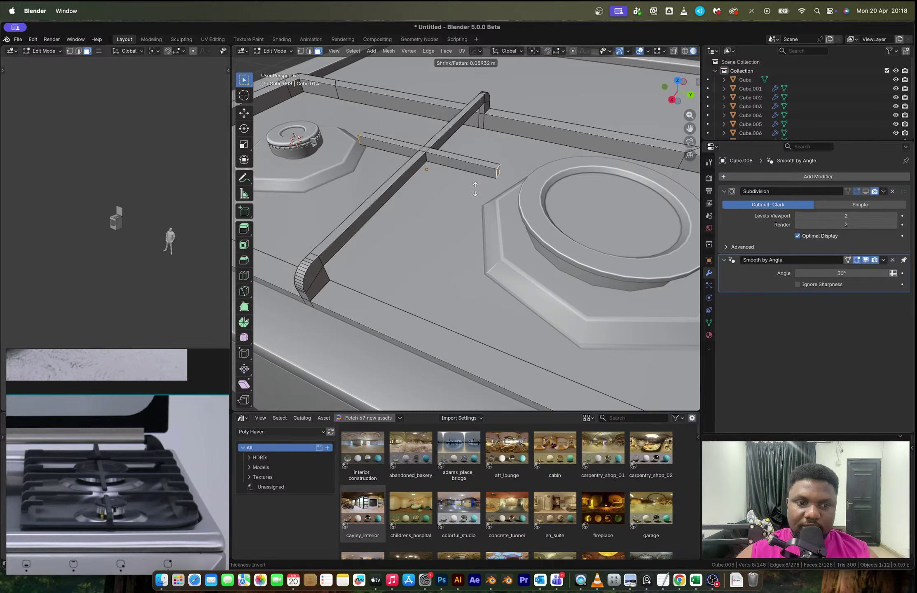
click(475, 189)
key(Tab)
scroll(477, 189, down, 5)
middle_drag(477, 190, 601, 193)
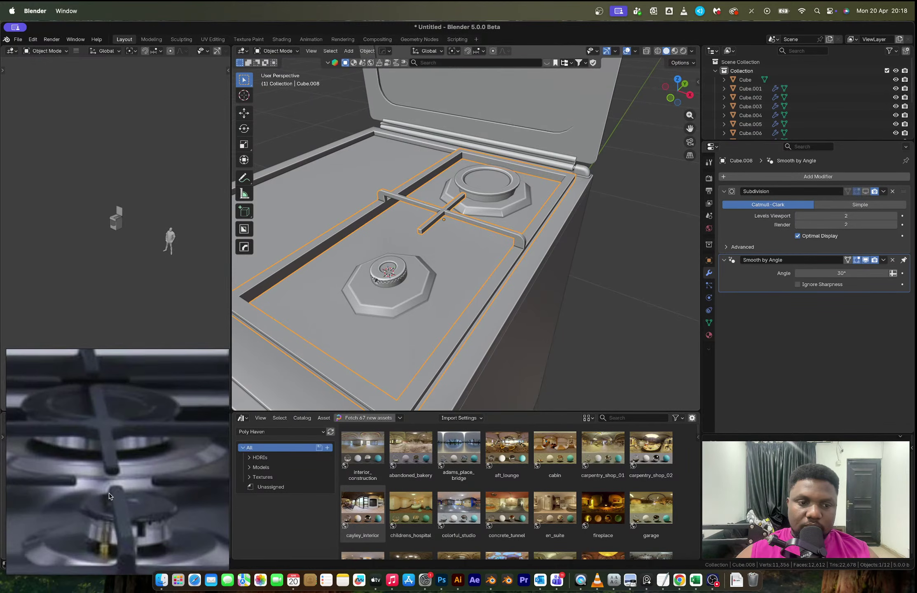
Step: Select the vertical corner edges at the free ends of both centre prongs
middle_drag(409, 238, 448, 222)
key(Tab)
scroll(441, 277, up, 3)
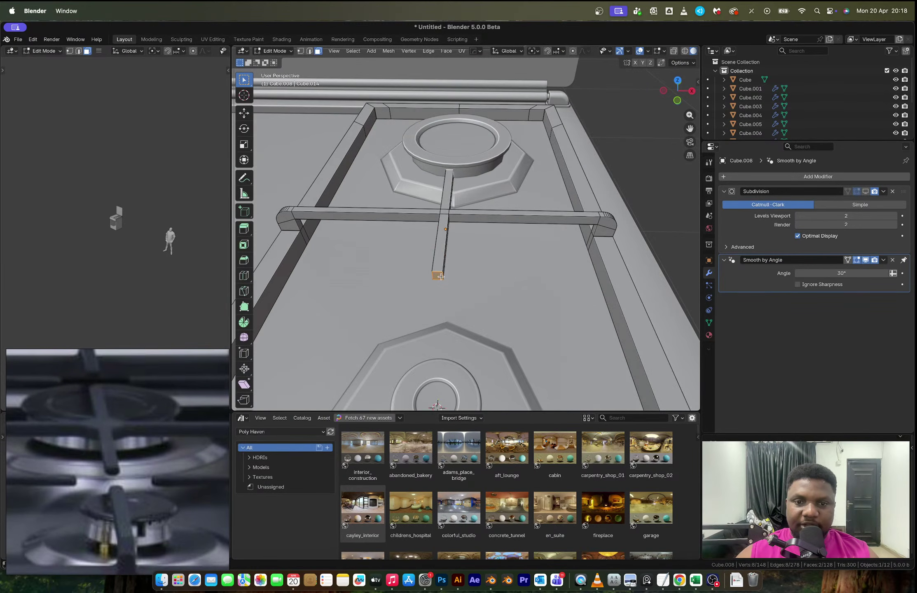
click(441, 277)
shift+click(432, 276)
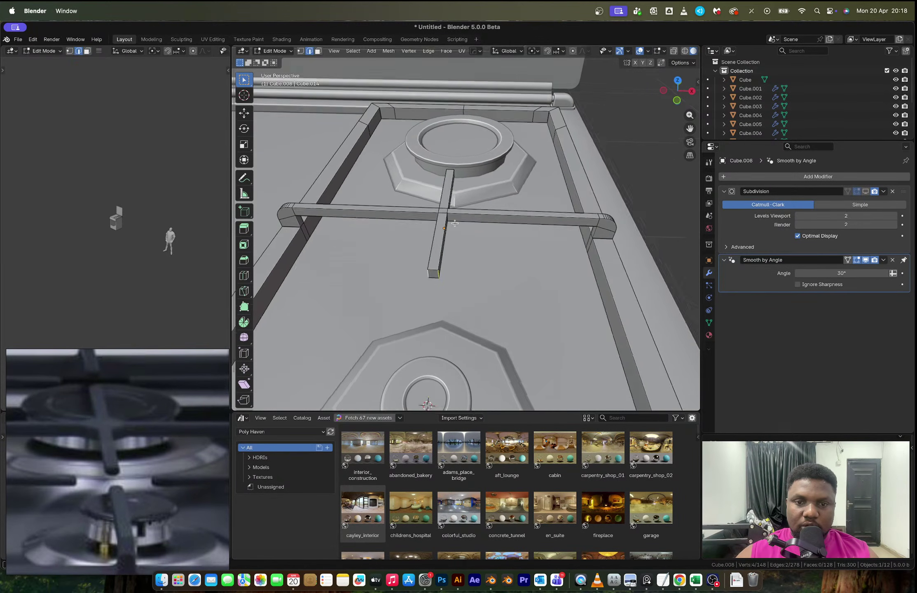
middle_drag(463, 223, 272, 199)
middle_drag(436, 179, 434, 206)
scroll(434, 207, up, 5)
shift+click(509, 154)
shift+click(527, 153)
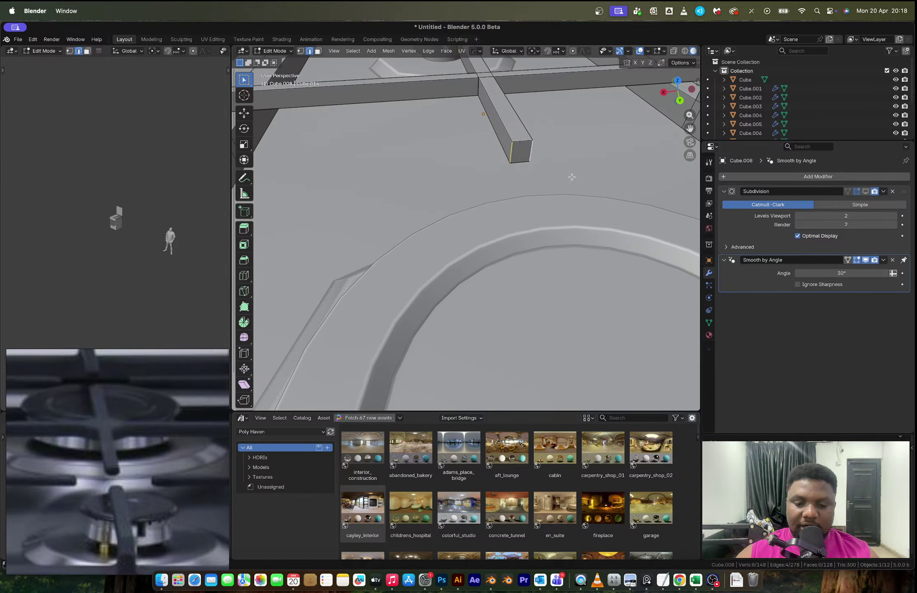
Step: Try a bevel on the vertical end edges of the centre prongs
key(ctrl+b)
click(572, 193)
key(ctrl+z)
Step: Apply the frame's object transform and round the centre prongs' vertical end edges with a multi-segment bevel
key(Tab)
key(ctrl+a)
click(543, 173)
key(Tab)
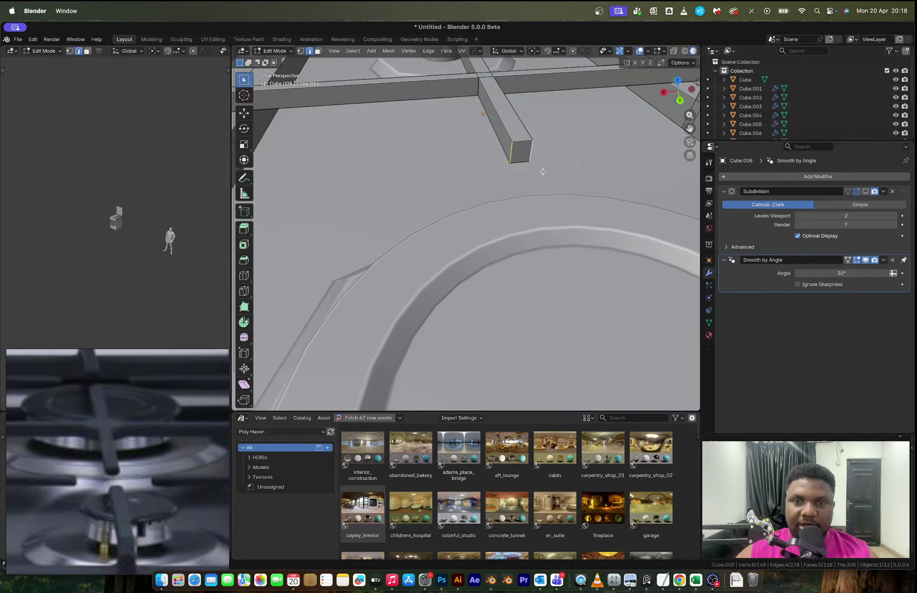
key(ctrl+b)
click(594, 204)
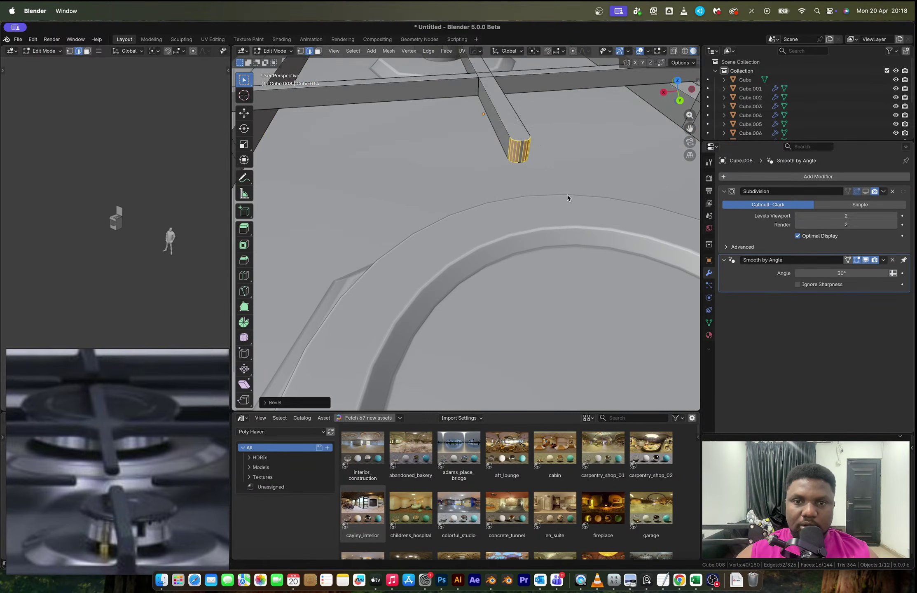
key(Tab)
scroll(594, 205, down, 5)
middle_drag(459, 181, 548, 173)
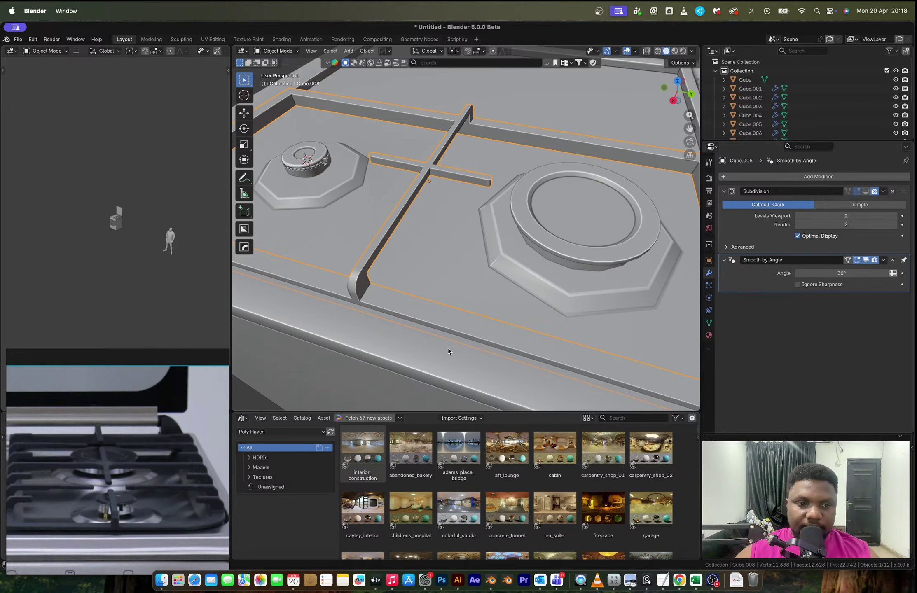
Step: Dissolve the leftover cut edges across the frame's two long side rails near the front corners
shift+middle_drag(352, 314, 553, 282)
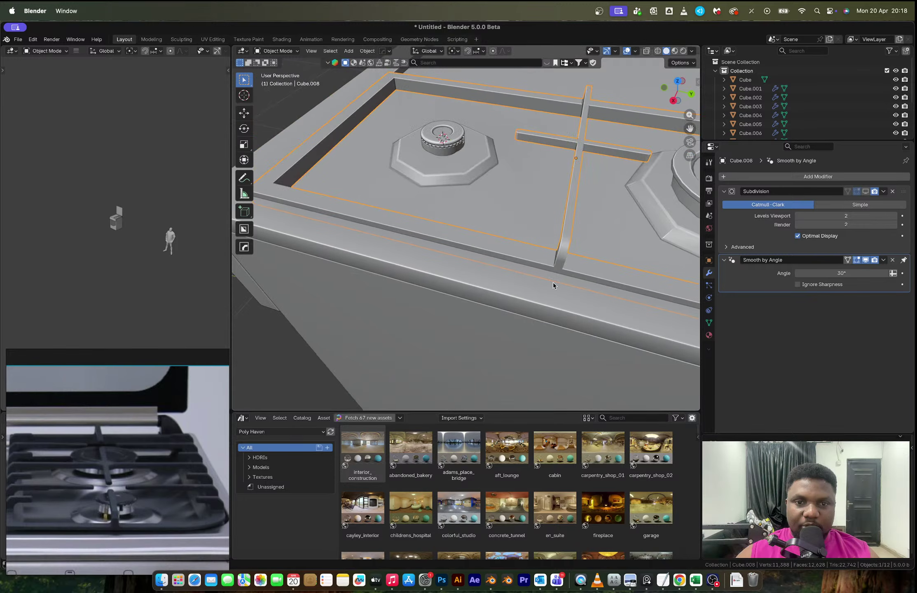
key(Tab)
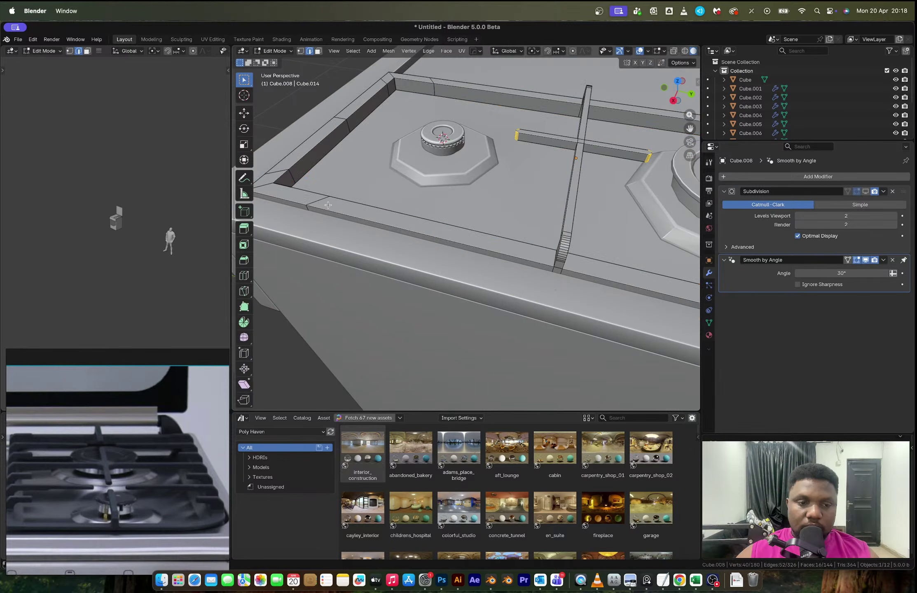
alt+click(328, 205)
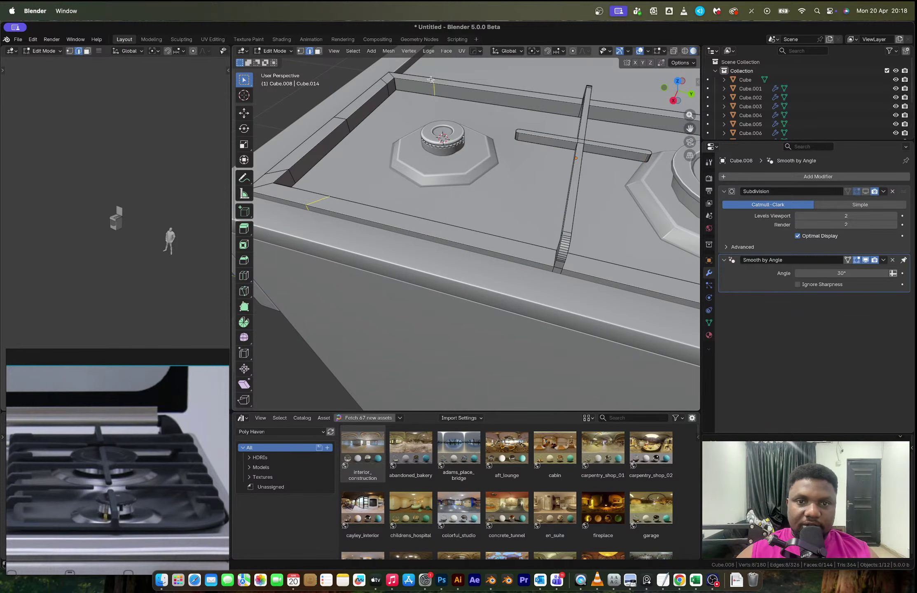
key(x)
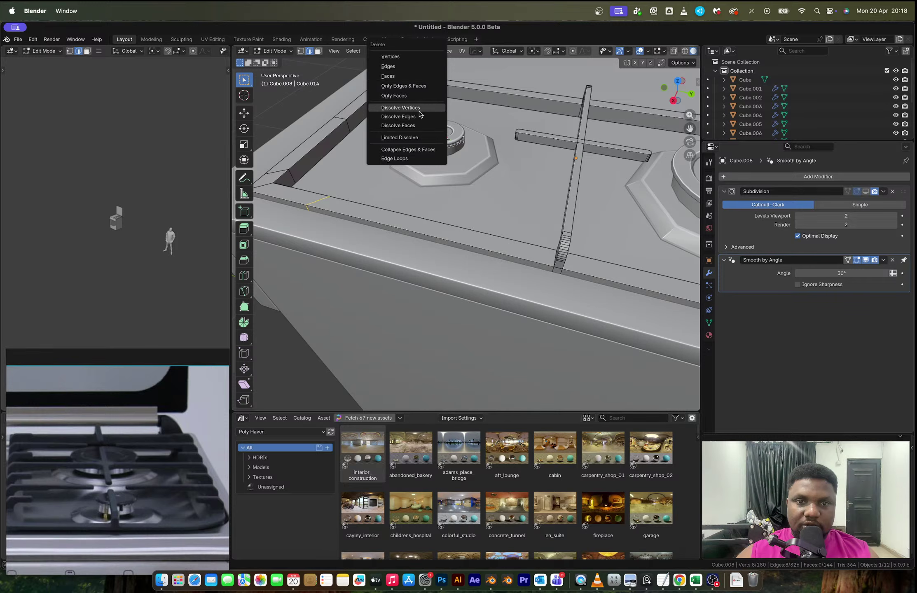
click(411, 116)
Step: Add a centred loop cut to the outer rail between front corner and crossbar, and flatten it along Y with scale 0
key(ctrl+r)
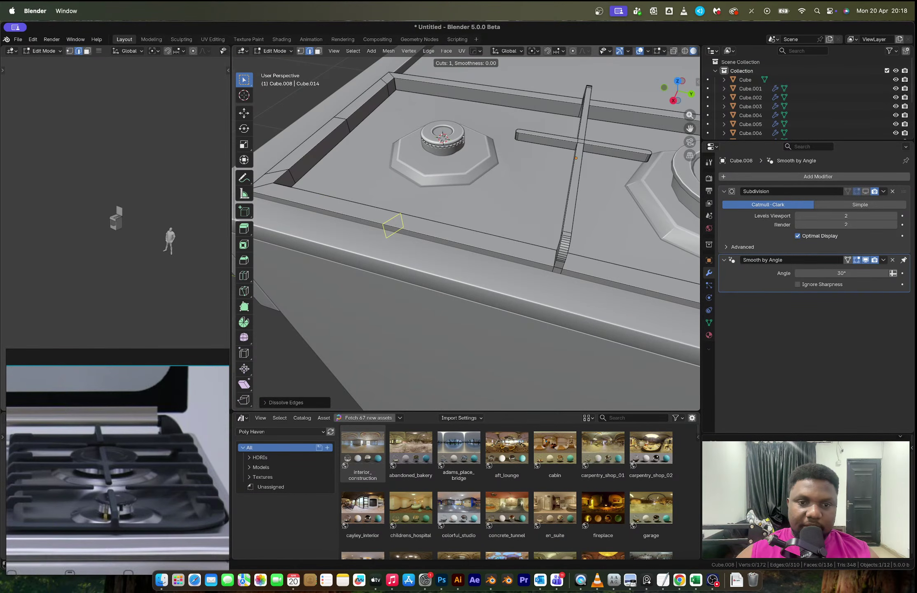
click(448, 251)
right_click(447, 250)
key(s)
key(x)
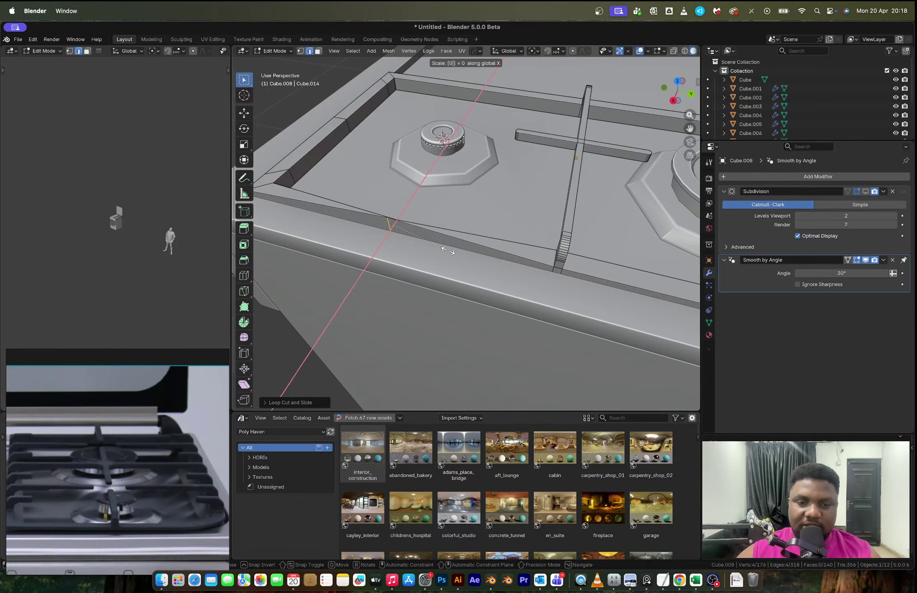
key(y)
key(0)
key(Return)
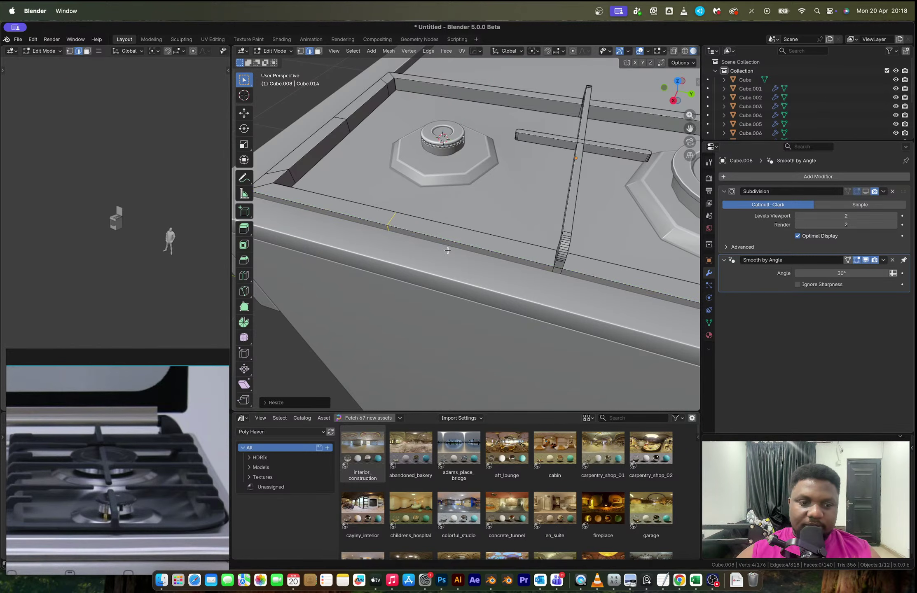
Step: Bevel the outer rail's new cut by about 0.003 m and extrude the narrow top face upward as a post
key(ctrl+b)
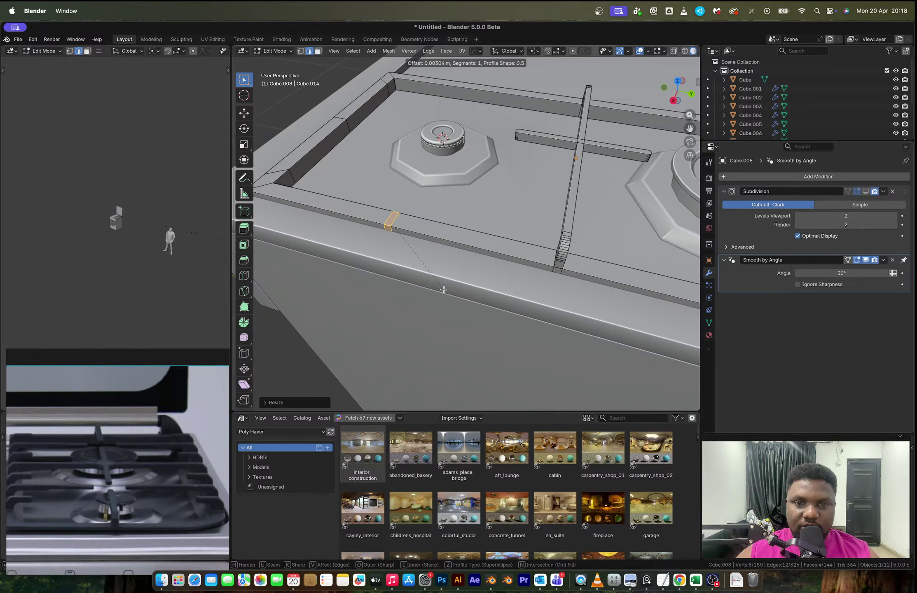
click(444, 290)
key(3)
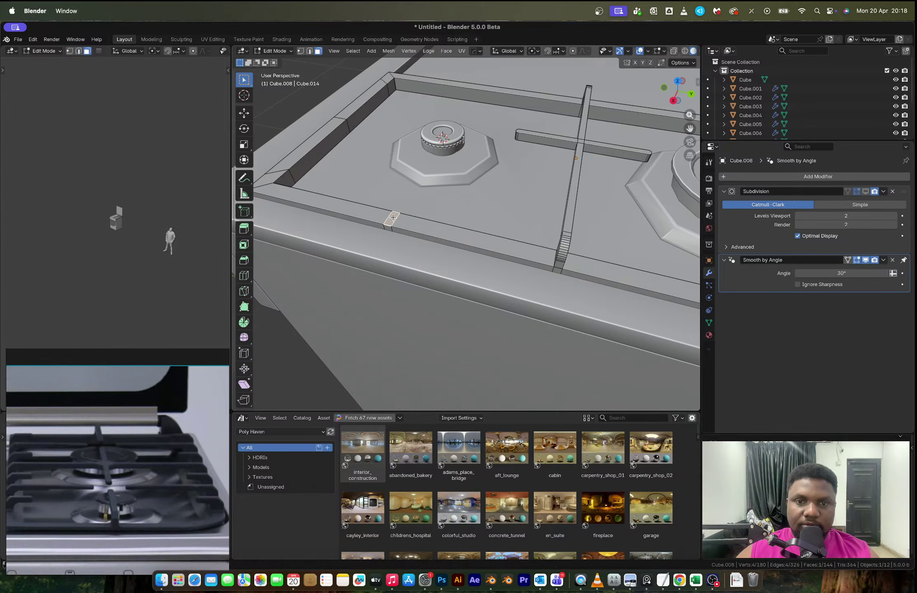
key(e)
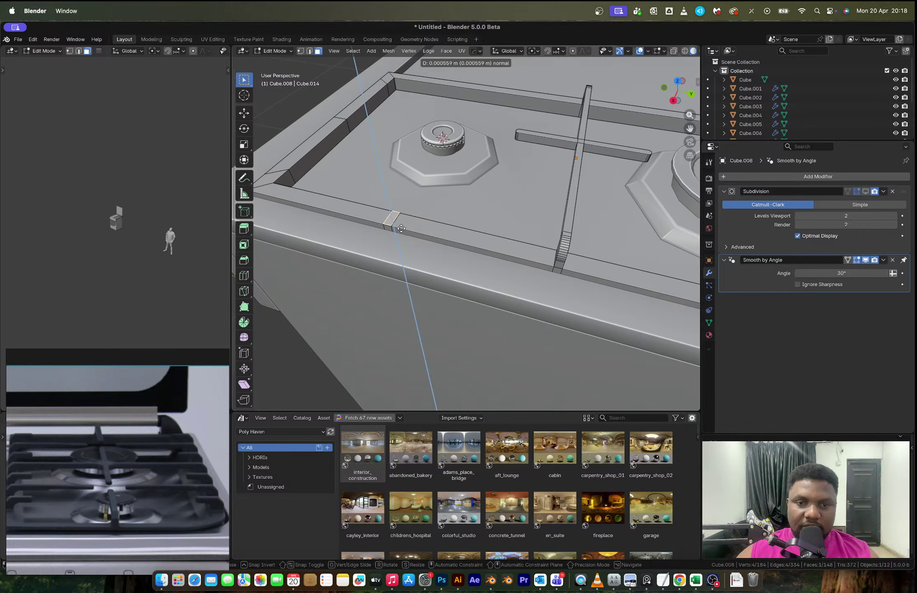
click(400, 229)
key(KP_3)
key(alt+z)
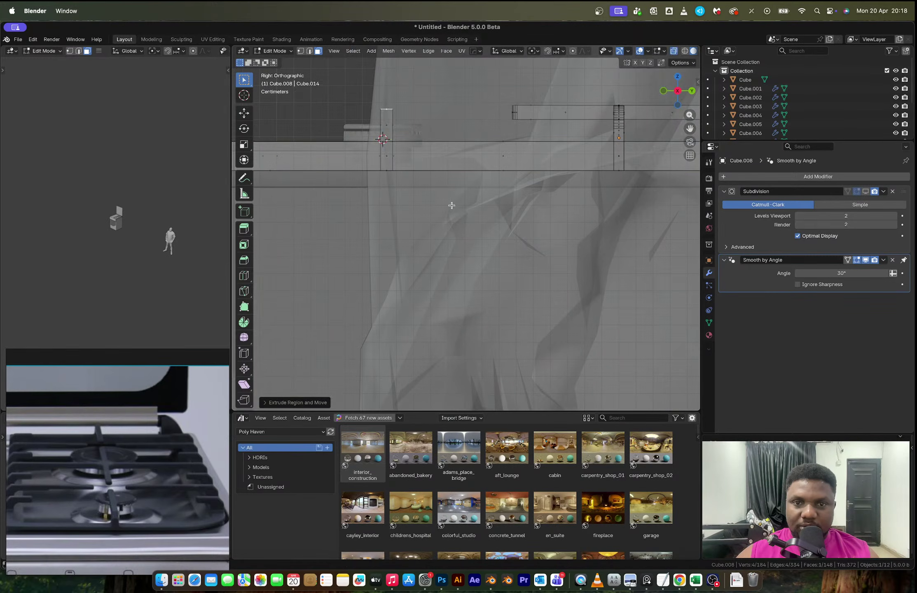
Step: Delete the human reference figure standing near the cooker
key(Tab)
middle_drag(452, 205, 624, 212)
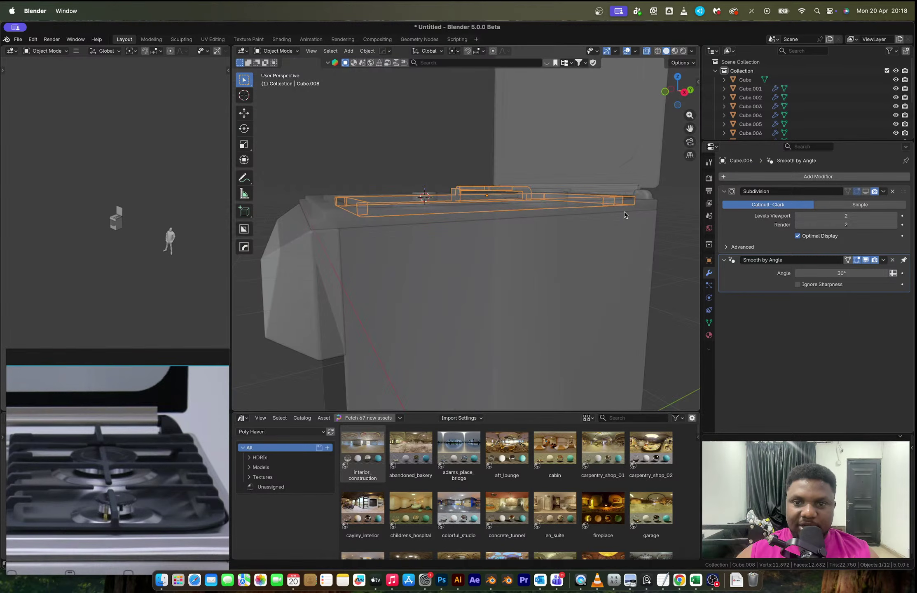
key(Delete)
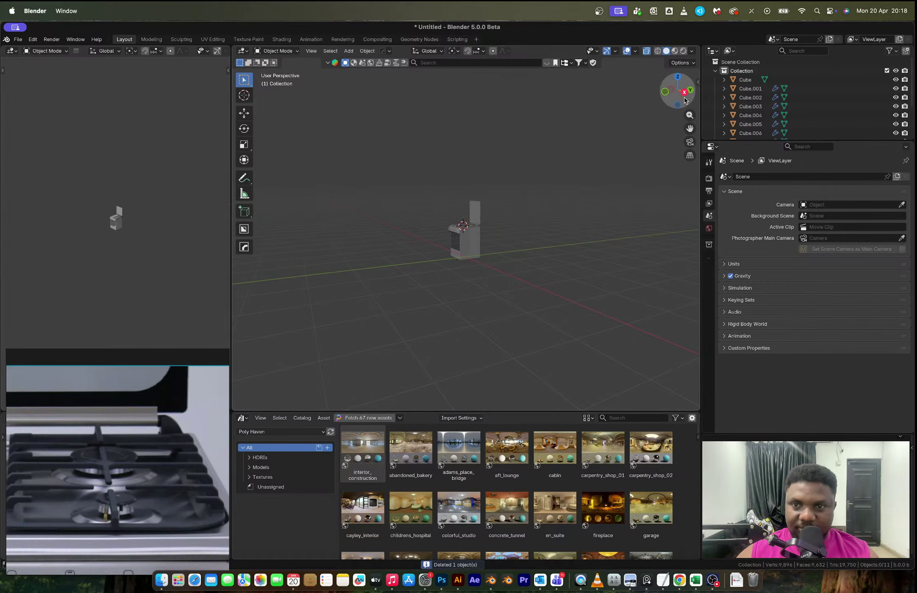
Step: Raise the front post's top face level with the top of the crossbar in the right side view
key(KP_3)
scroll(479, 229, up, 6)
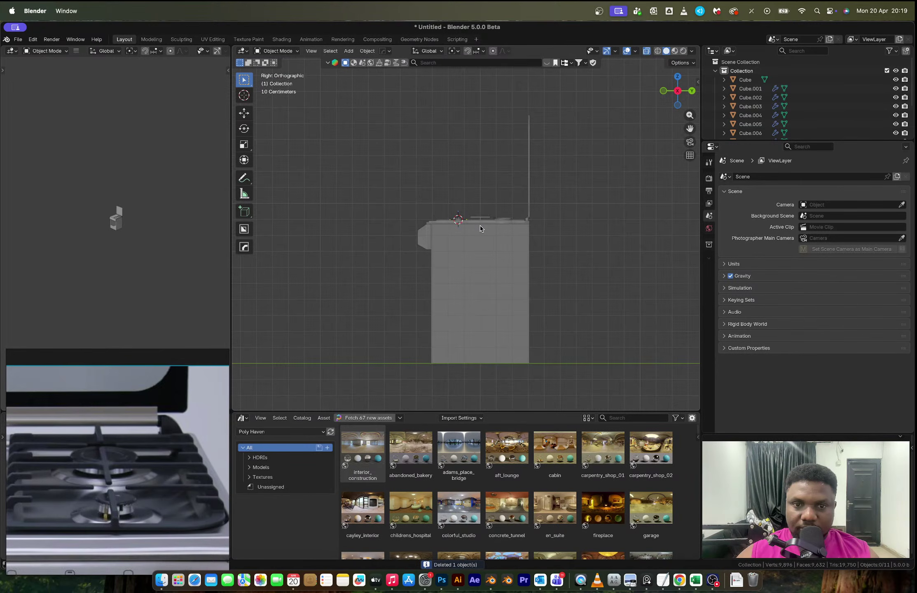
scroll(480, 225, up, 15)
mouse_move(415, 255)
shift+middle_down()
mouse_move(380, 255)
mouse_move(403, 254)
shift+middle_up()
click(349, 251)
key(Tab)
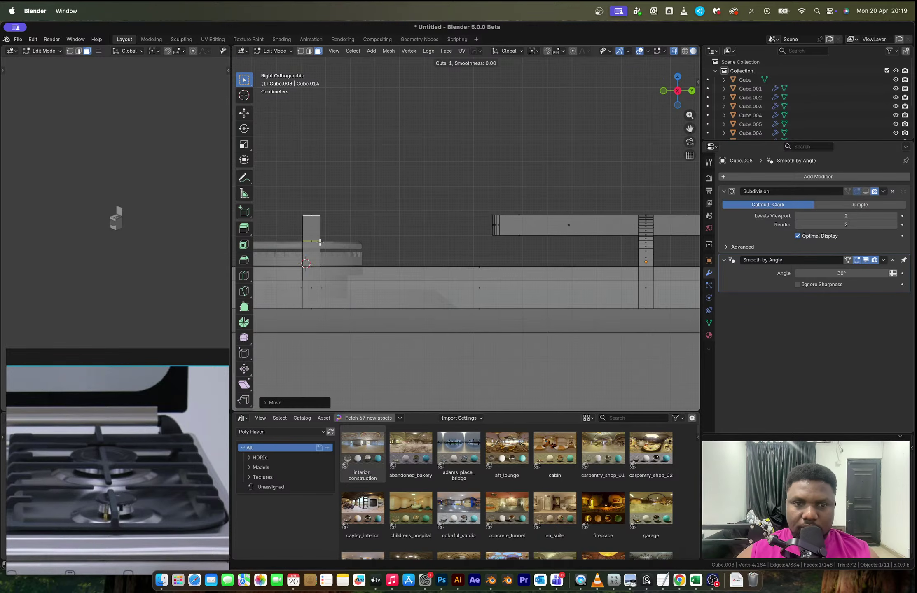
Step: Add a horizontal loop cut around the raised part of the front post and slide it slightly upward
click(320, 242)
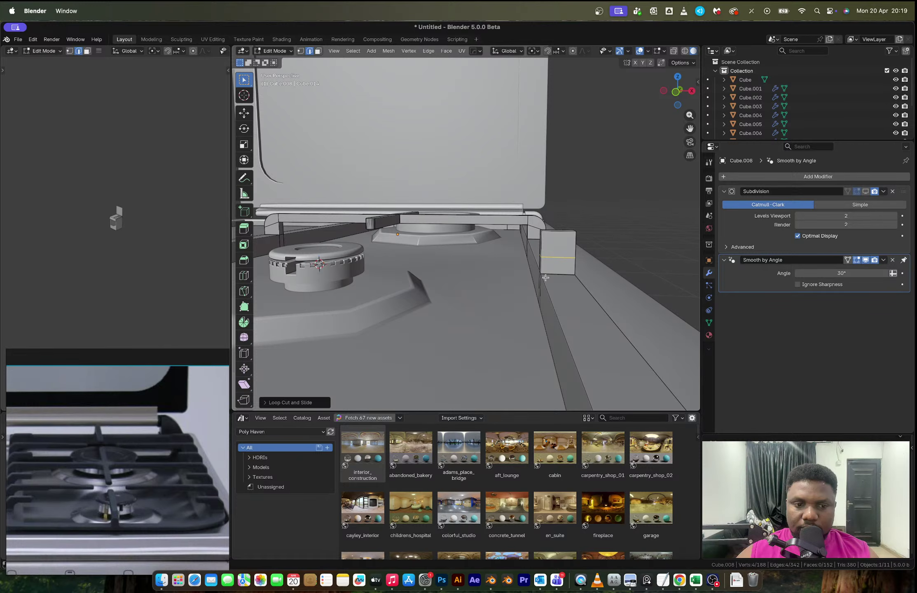
key(g)
key(g)
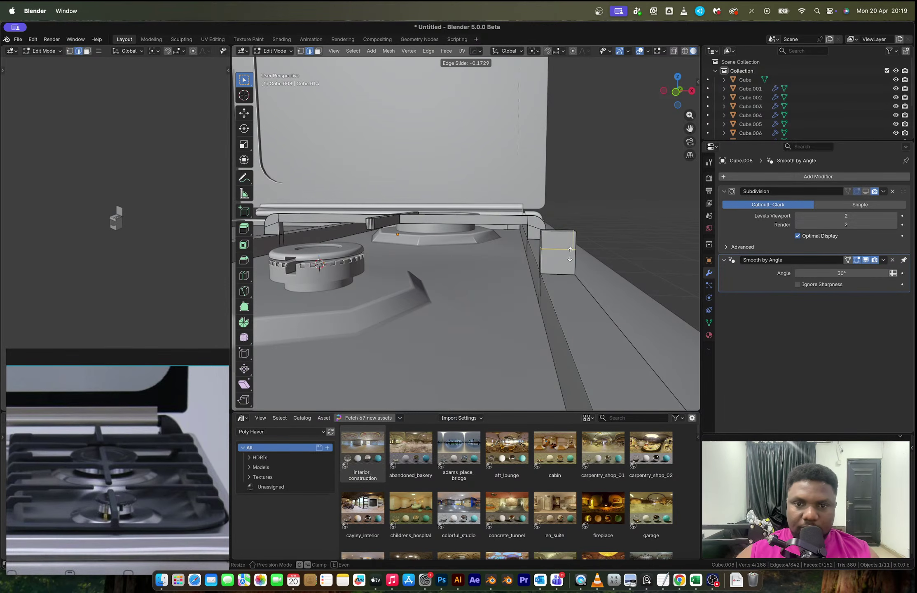
click(568, 255)
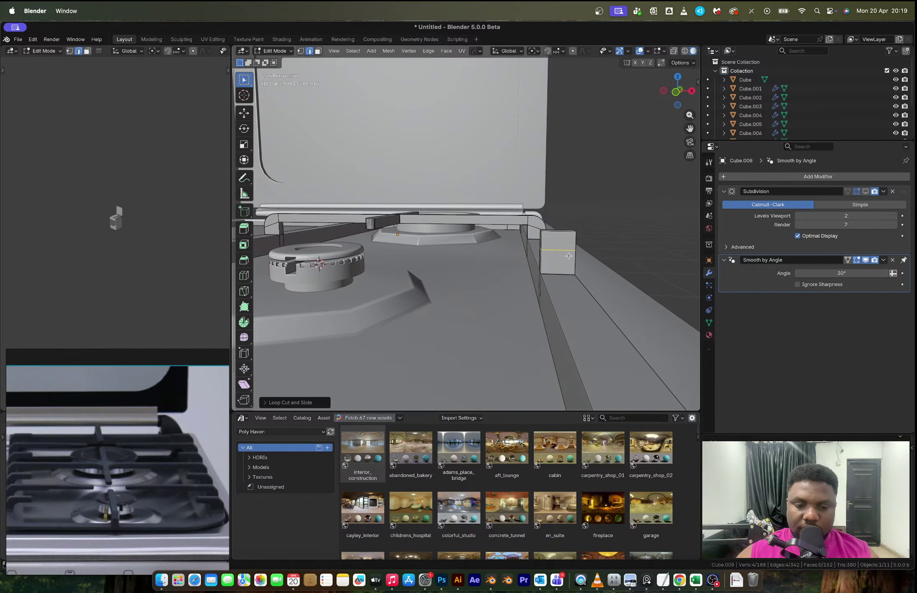
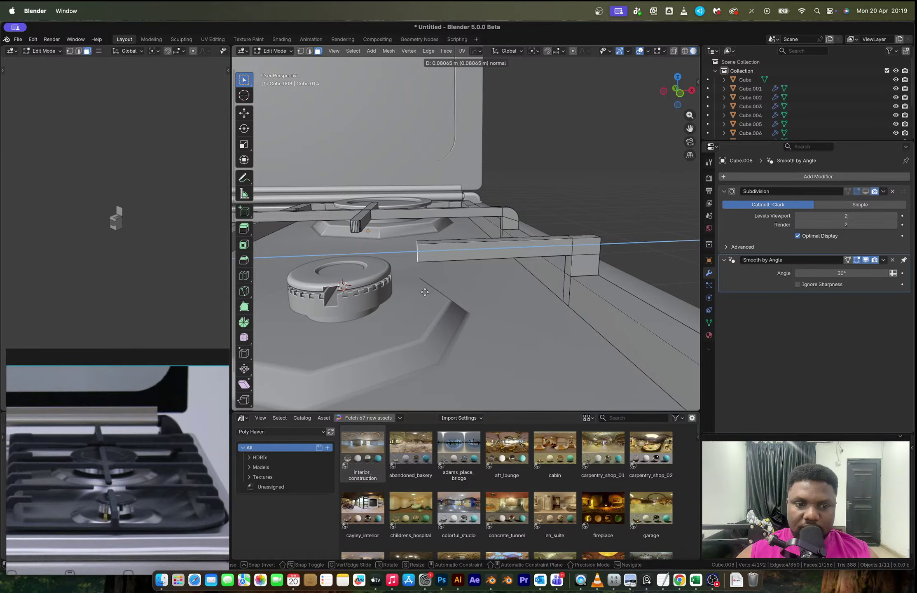
Step: Extrude the front post's upper inner face inward about 0.08 m and slide the outer edge of its loop cut downward
click(425, 292)
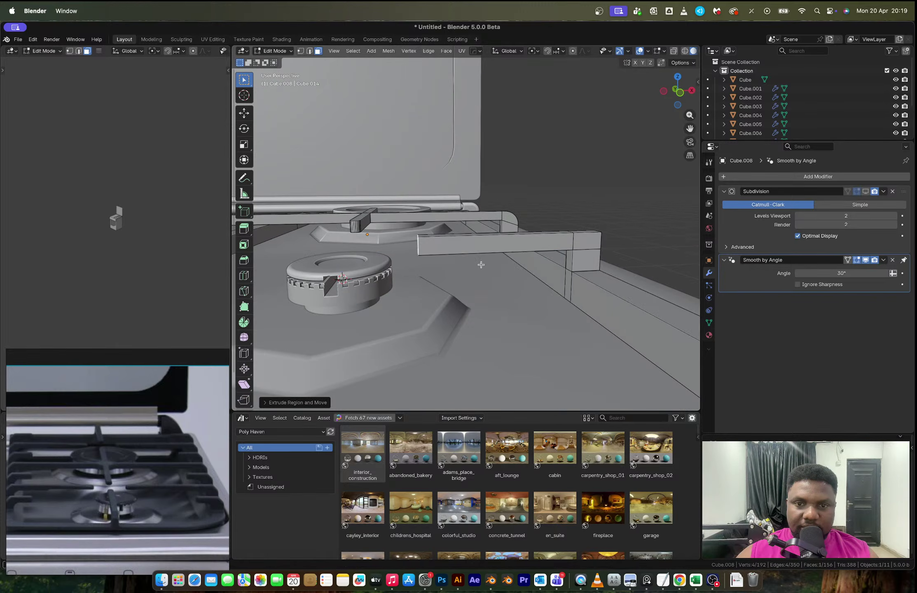
middle_drag(481, 264, 423, 250)
key(2)
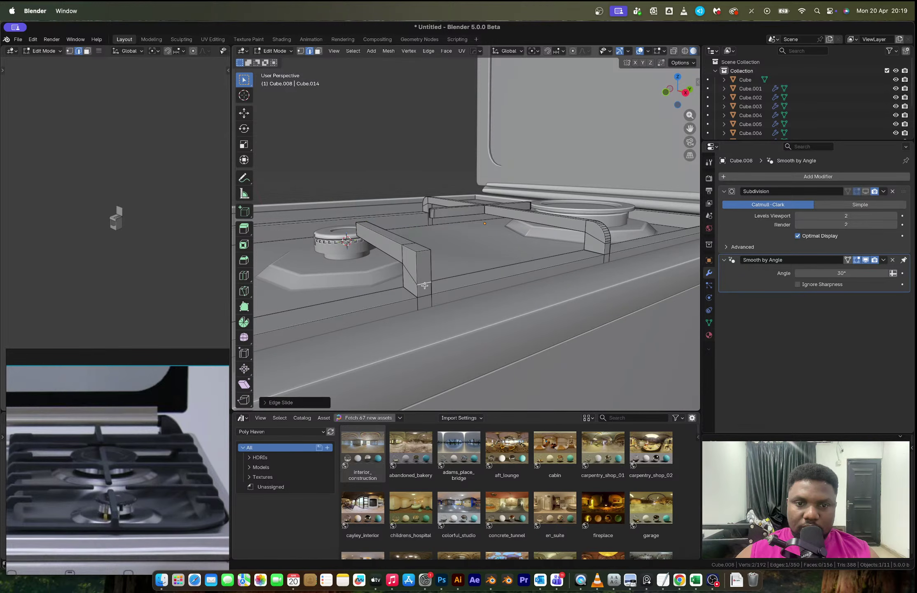
Step: Bevel the front post's outer top edge about 0.012 m with 10 segments and leave mesh editing
key(ctrl+b)
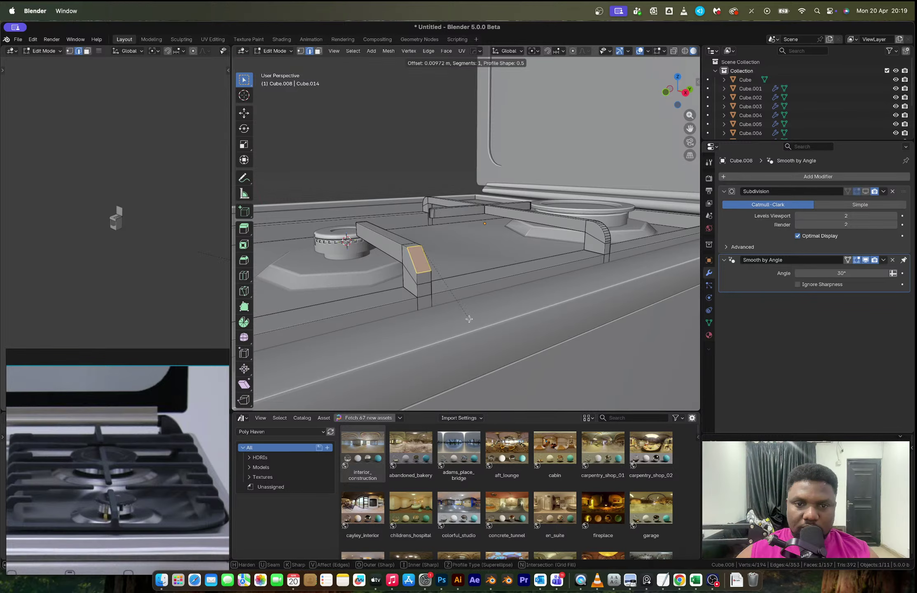
scroll(468, 320, up, 9)
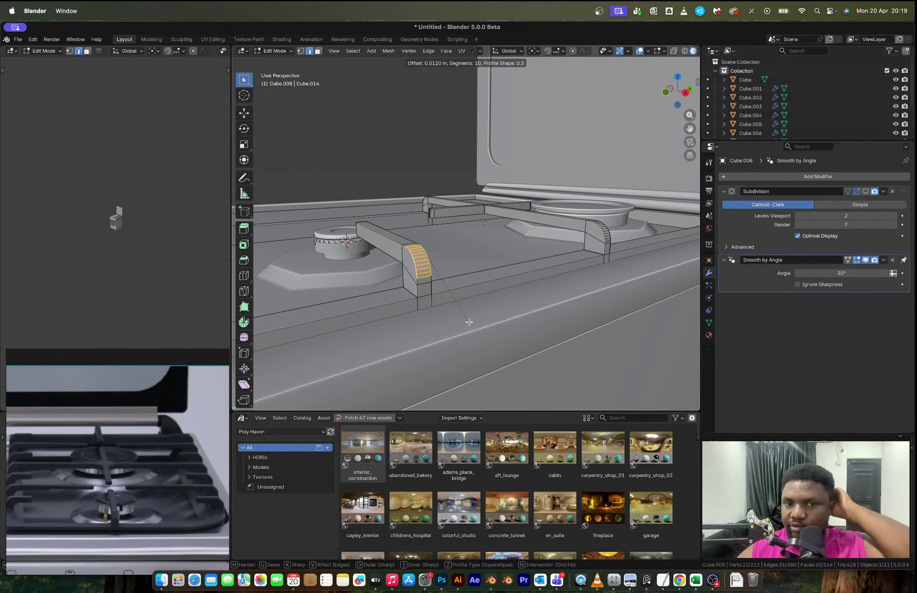
click(469, 321)
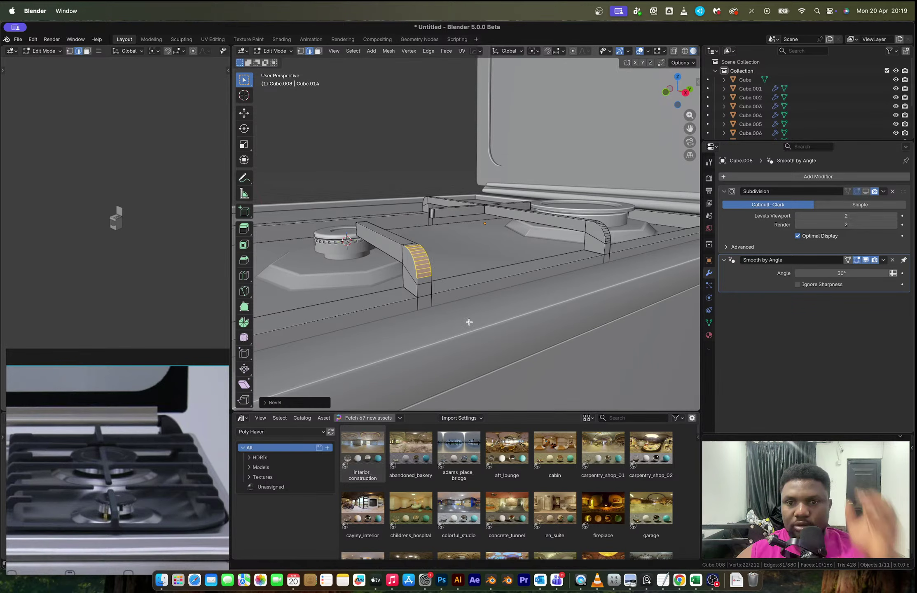
key(Tab)
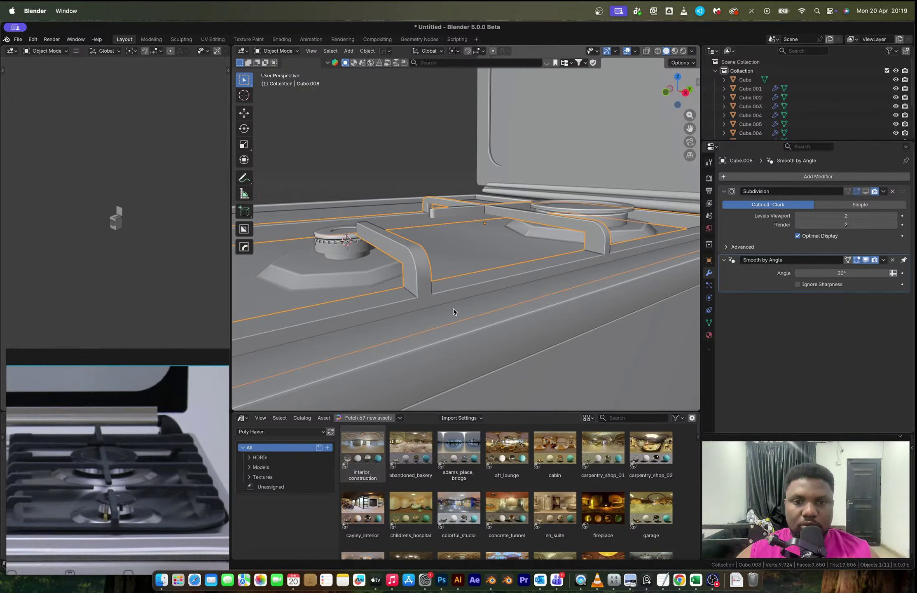
Step: Bevel the inner corner edges under the arms of the front post and the crossbar's end post about 0.005 m with 10 segments
middle_drag(453, 309, 500, 253)
key(Tab)
scroll(477, 290, up, 4)
click(591, 231)
middle_drag(591, 231, 495, 266)
shift+click(493, 250)
key(ctrl+b)
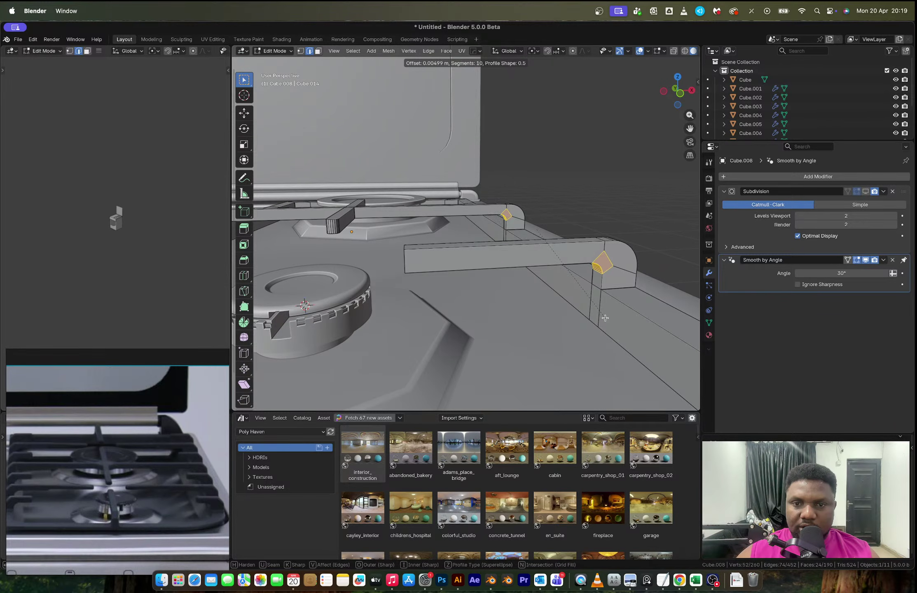
click(605, 318)
Step: Cut the side rail midway between the two posts and bevel the cut about 0.0035 m with 1 segment to form a narrow strip
middle_drag(604, 318, 467, 266)
key(ctrl+r)
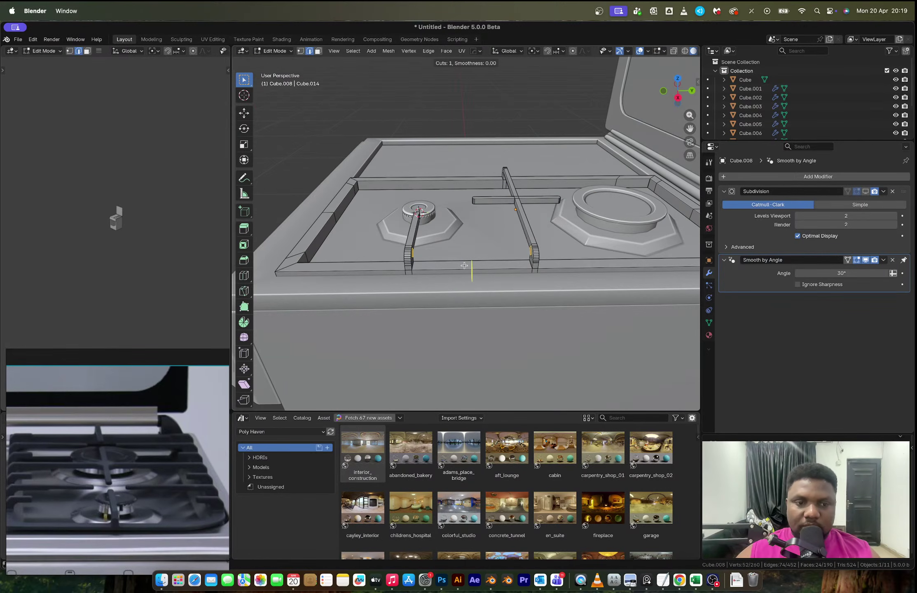
click(467, 265)
click(465, 266)
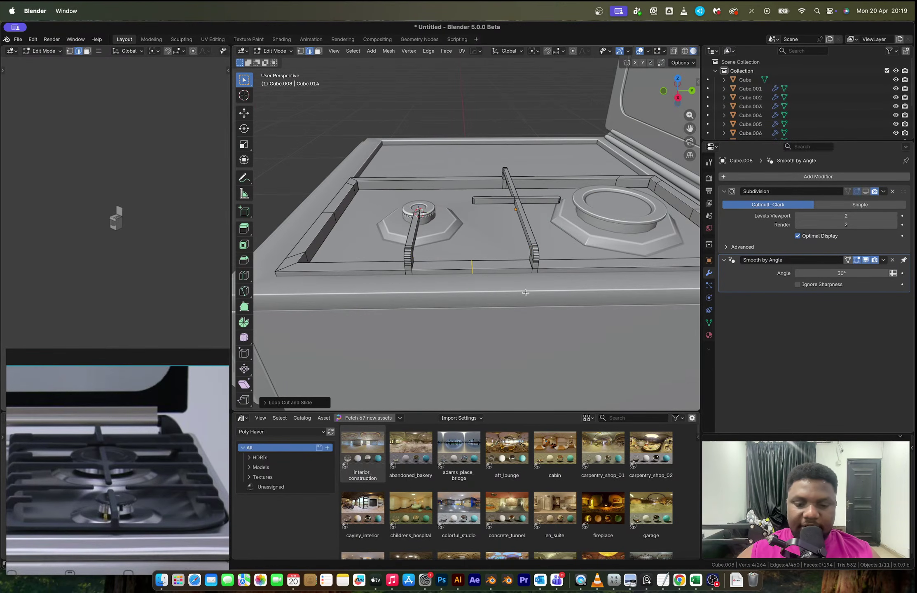
key(ctrl+b)
scroll(542, 307, down, 9)
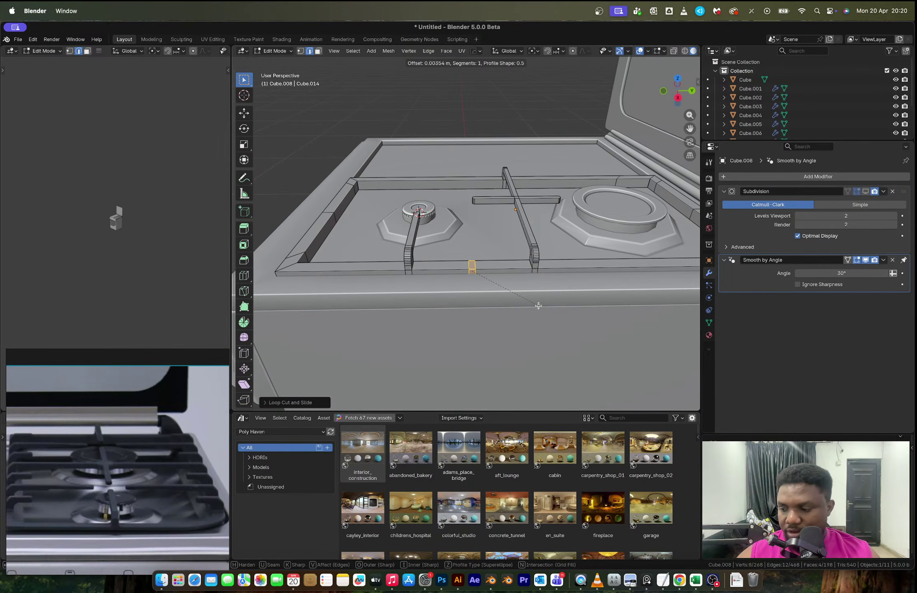
click(538, 306)
Step: Extrude the strip's top face into a post and raise it level with the crossbar's top in the right side view
scroll(523, 302, up, 3)
key(3)
click(496, 321)
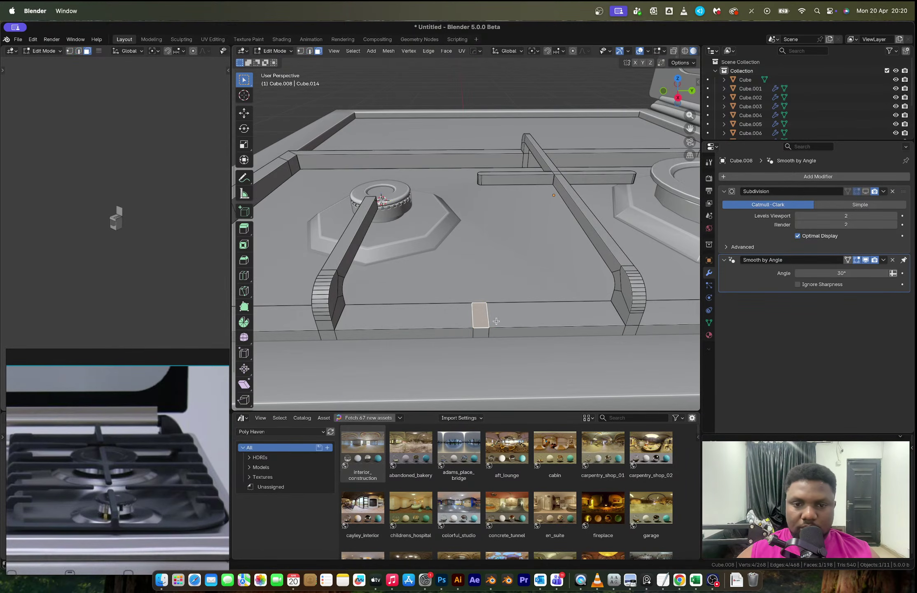
key(e)
click(496, 303)
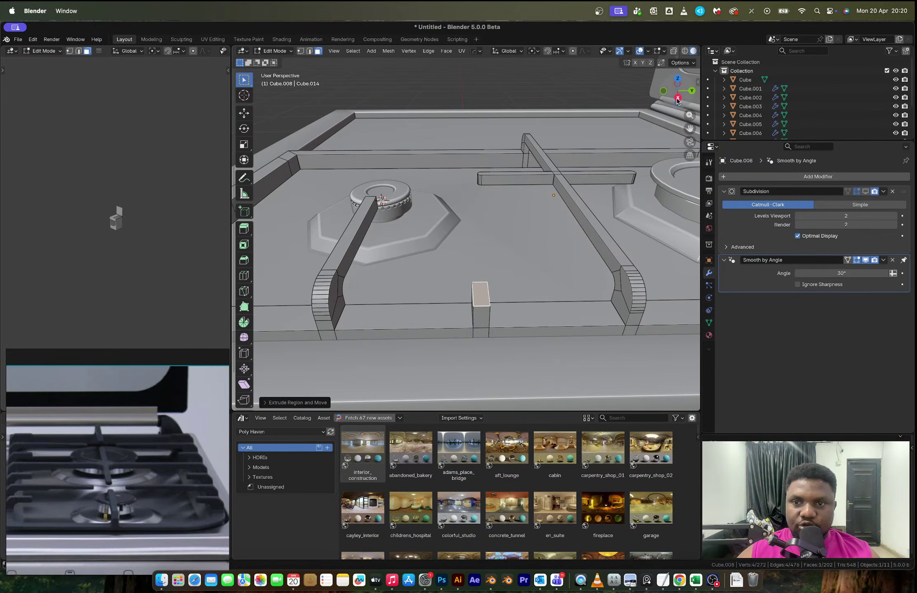
click(678, 99)
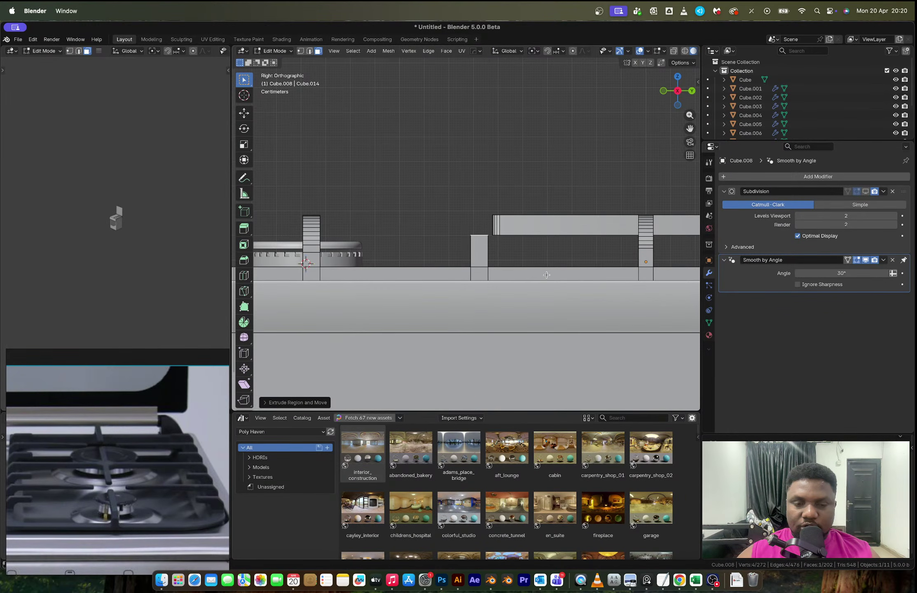
key(g)
key(z)
click(548, 255)
Step: Add a horizontal loop cut around the middle post level with the crossbar's underside and extrude its upper inner face inward about 0.03 m
middle_click(489, 245)
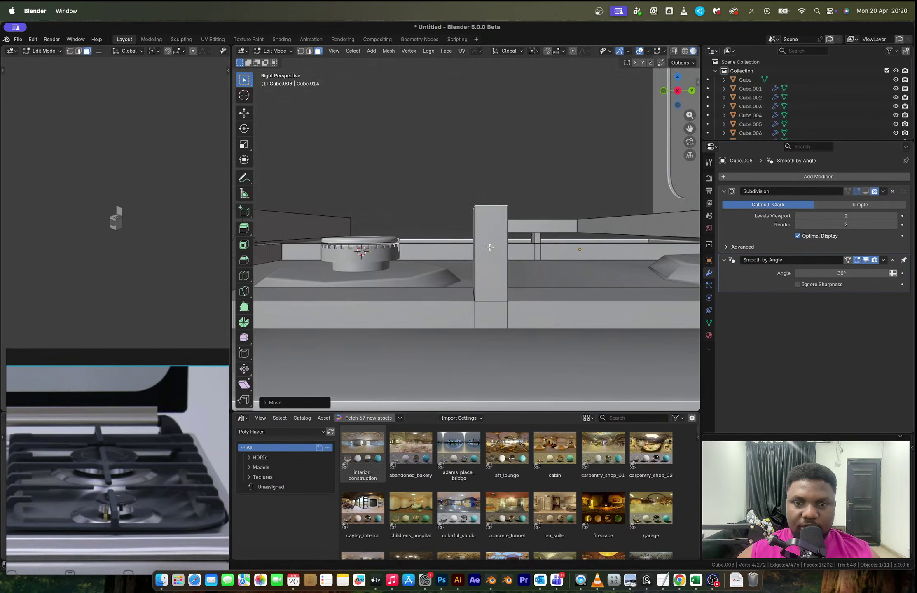
click(677, 91)
key(ctrl+r)
click(494, 237)
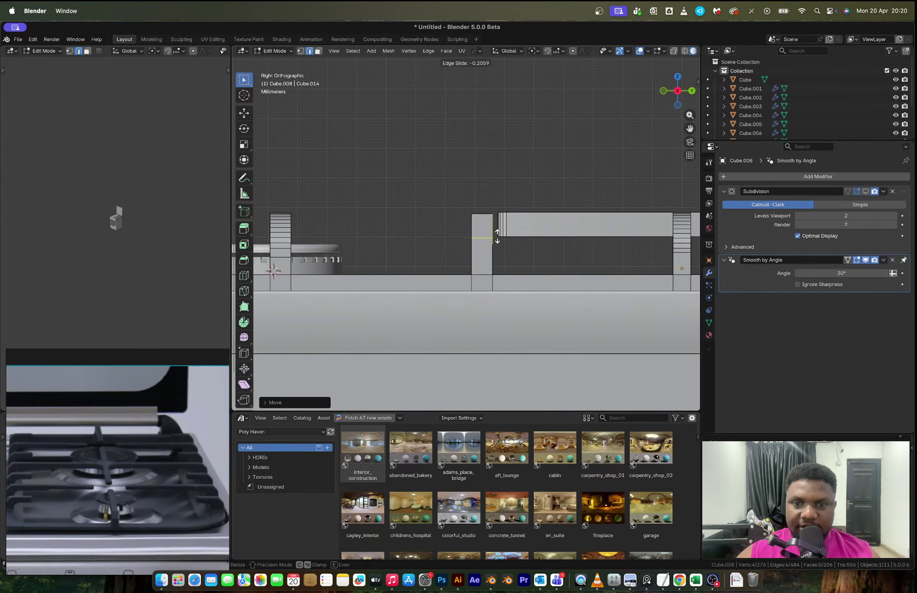
click(501, 234)
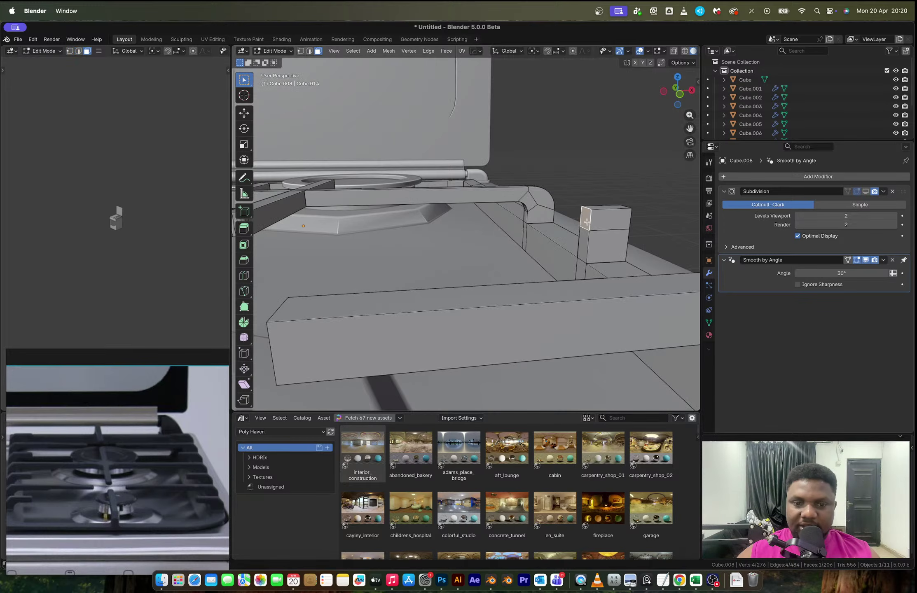
key(e)
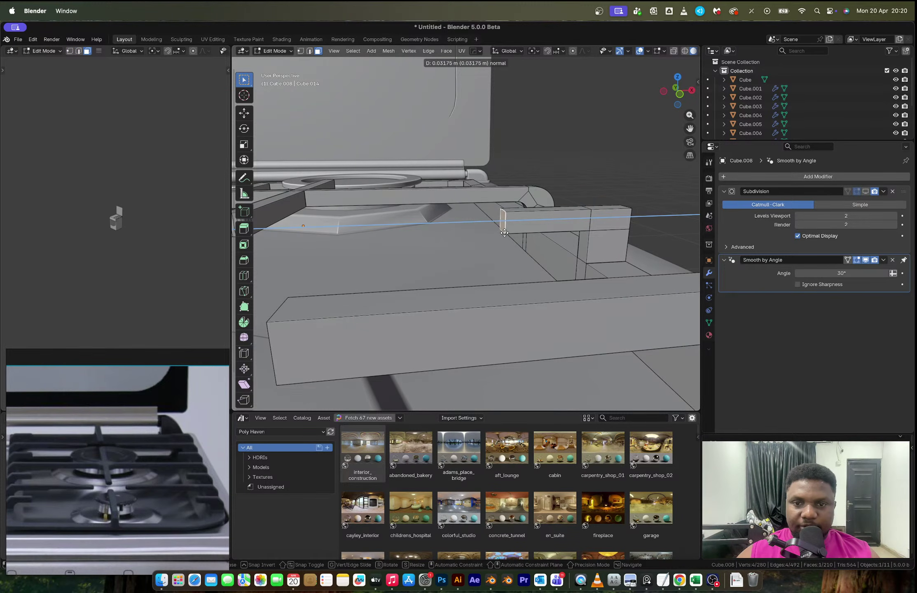
click(497, 236)
Step: Slide the outer edge of the middle post's loop cut downward
middle_drag(498, 237, 474, 290)
key(2)
click(445, 291)
key(g)
key(g)
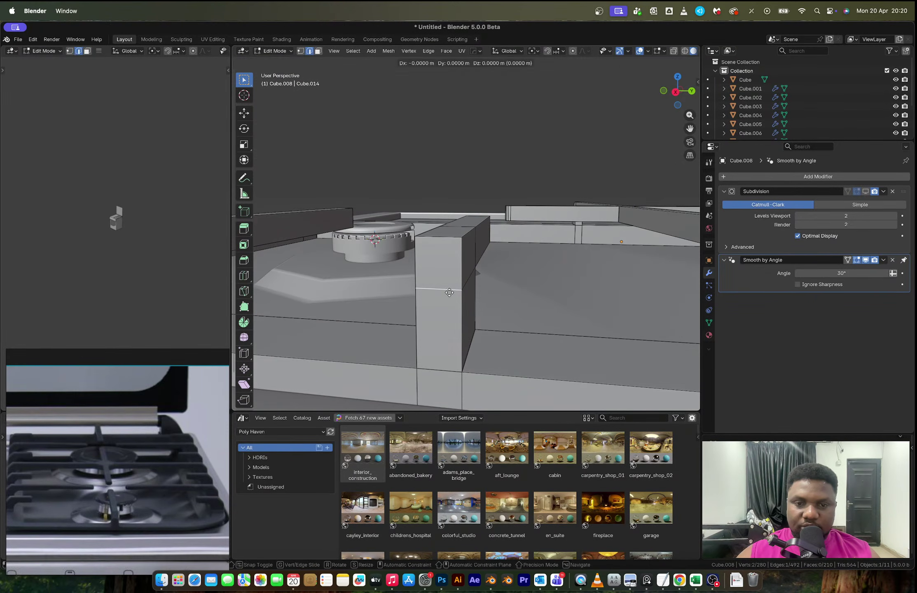
click(443, 269)
Step: Bevel the middle post's outer top edge into a rounded multi-segment corner and leave mesh editing
middle_drag(444, 269, 485, 256)
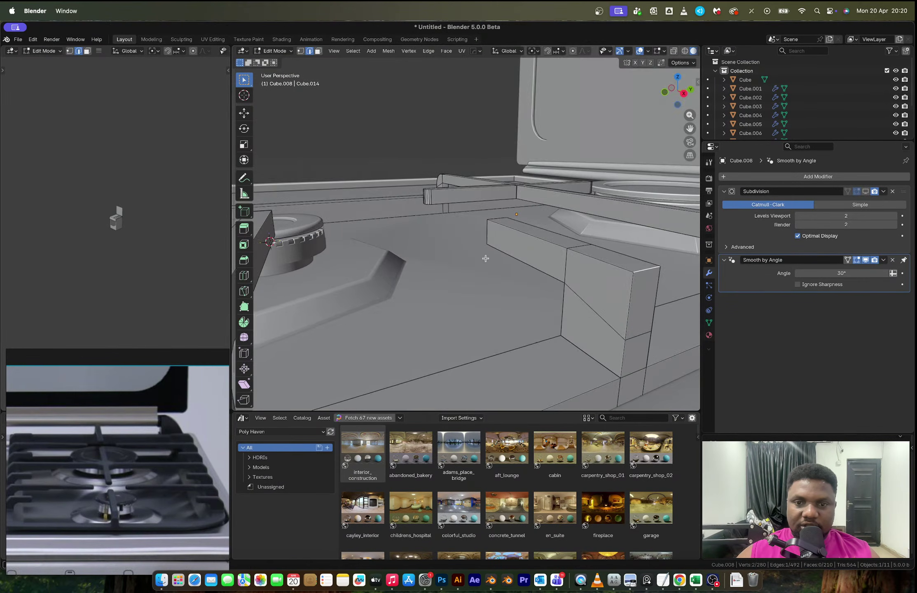
key(ctrl+b)
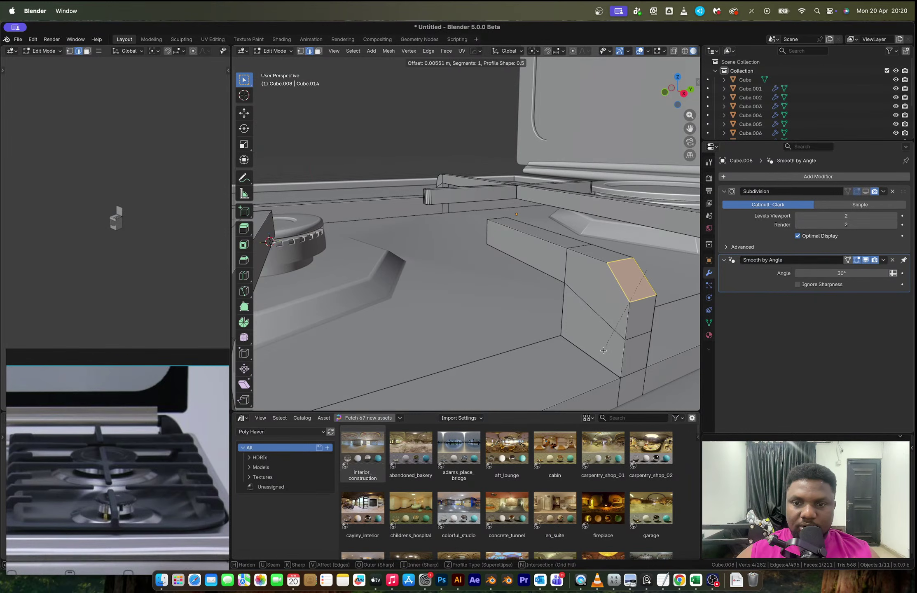
scroll(603, 351, up, 8)
click(603, 351)
scroll(589, 328, down, 3)
key(Tab)
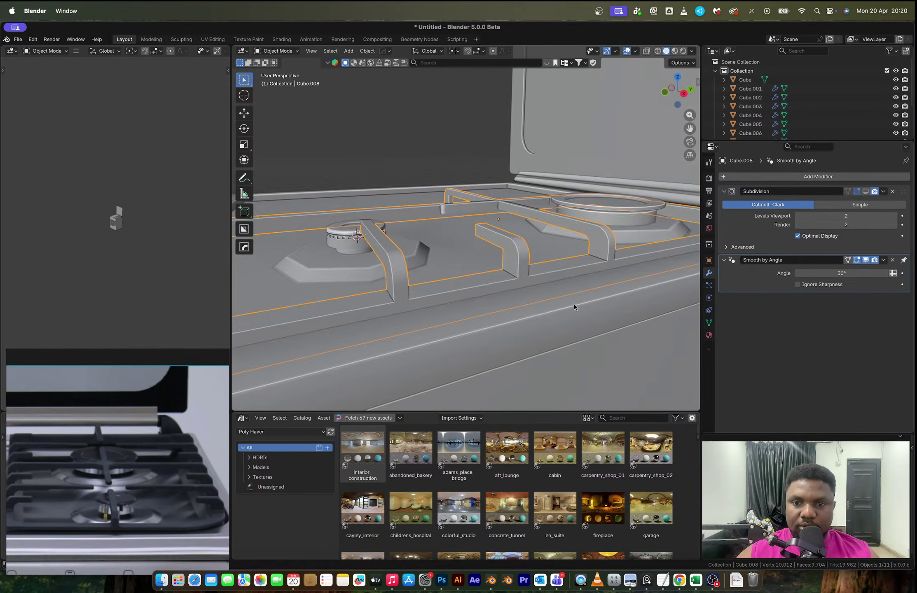
Step: Add a centred loop cut across the side rail between the front post and the grate's front corner
scroll(555, 302, down, 3)
middle_drag(539, 301, 457, 298)
key(Tab)
key(ctrl+r)
click(371, 262)
click(372, 263)
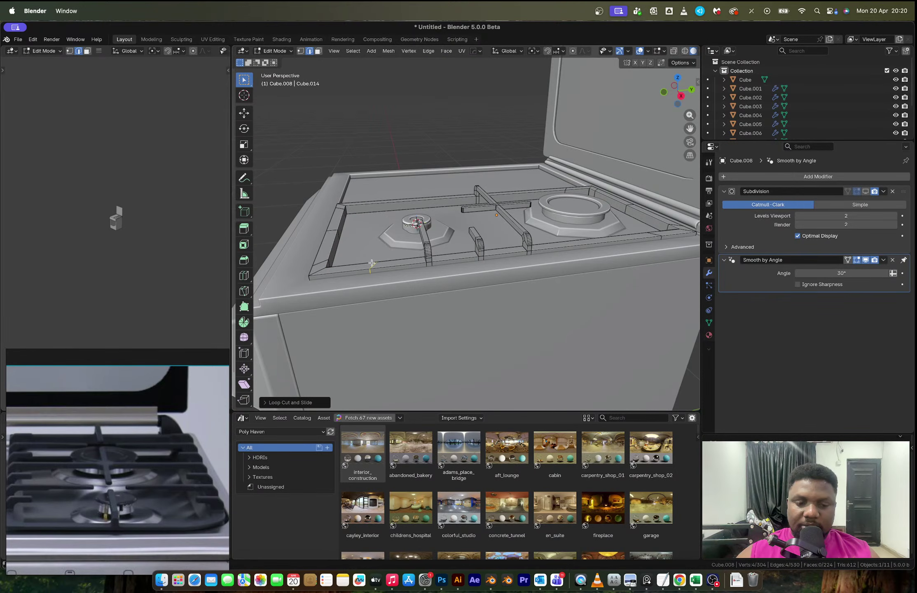
Step: Try to flatten the new loop cut with a scale of 0 along X
key(s)
key(x)
key(0)
key(Return)
key(super+z)
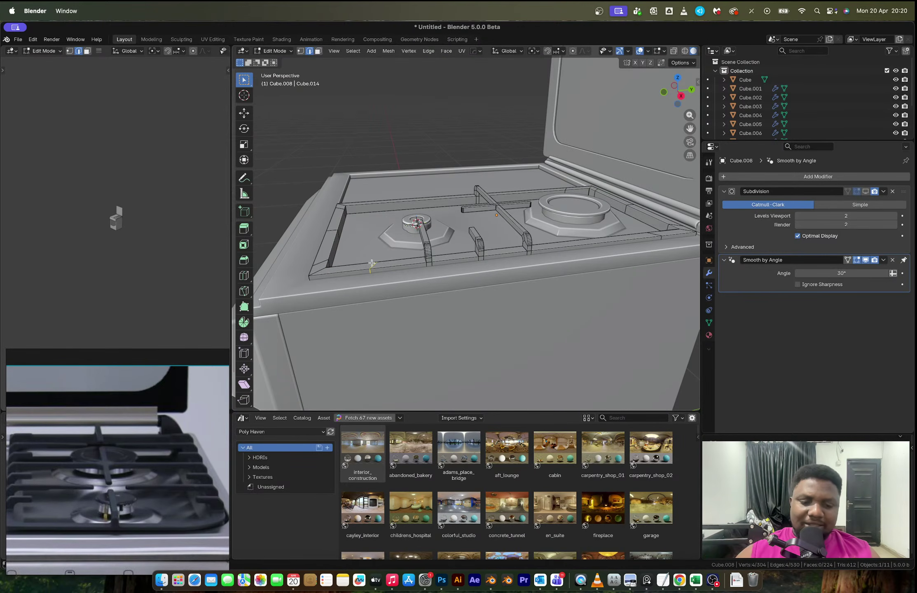
Step: Flatten the new rail cut with a scale of 0 along Y and bevel it about 0.0027 m with 1 segment
key(s)
key(y)
key(0)
key(Return)
scroll(371, 264, up, 4)
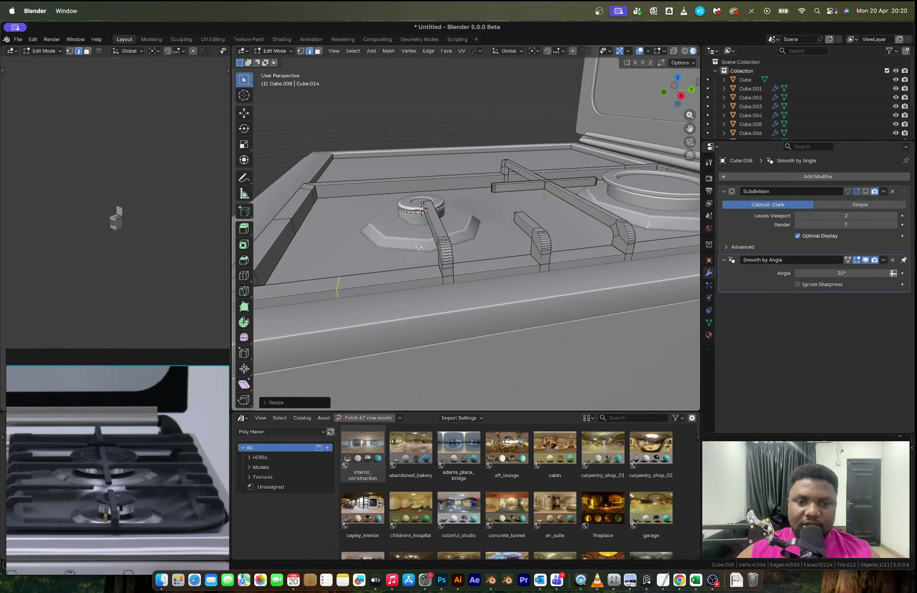
key(ctrl+b)
scroll(439, 362, down, 9)
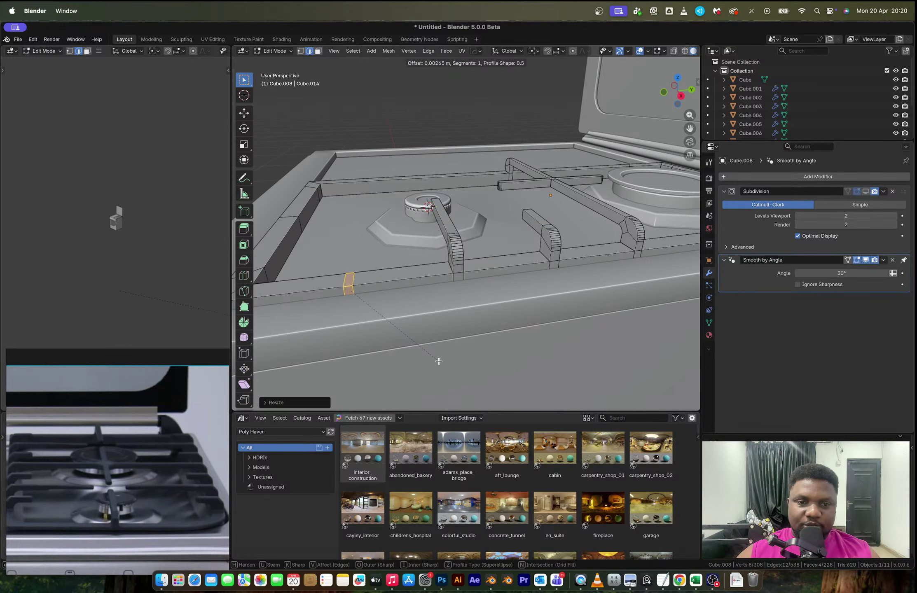
click(439, 361)
Step: Widen the beveled strip on the rail by a factor of about 1.3 along Y
middle_drag(444, 306, 511, 300)
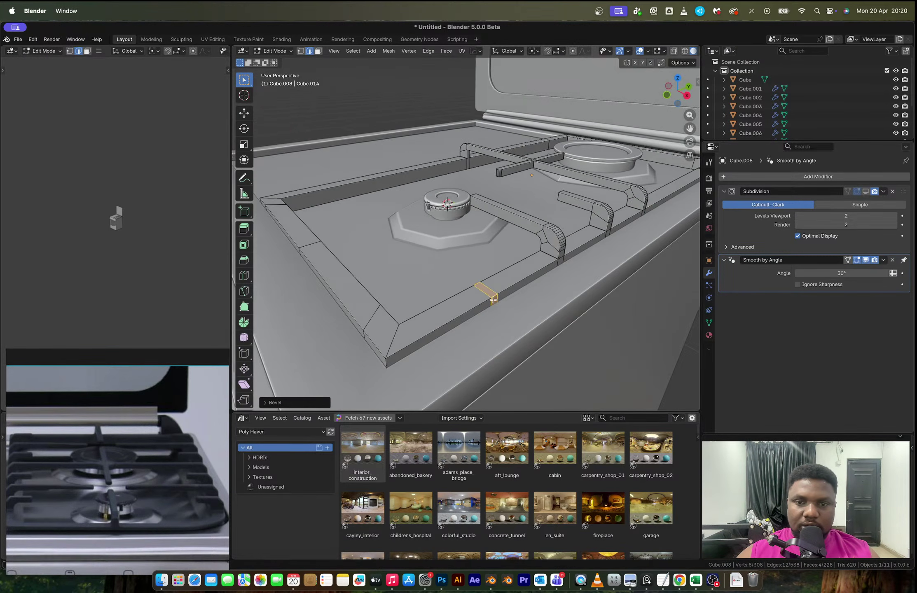
scroll(486, 295, up, 2)
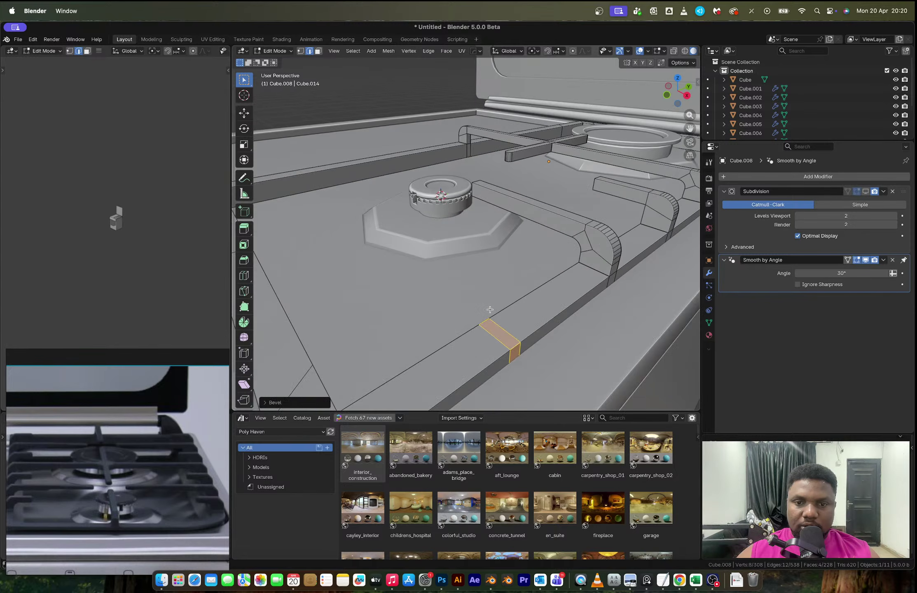
key(3)
key(s)
key(x)
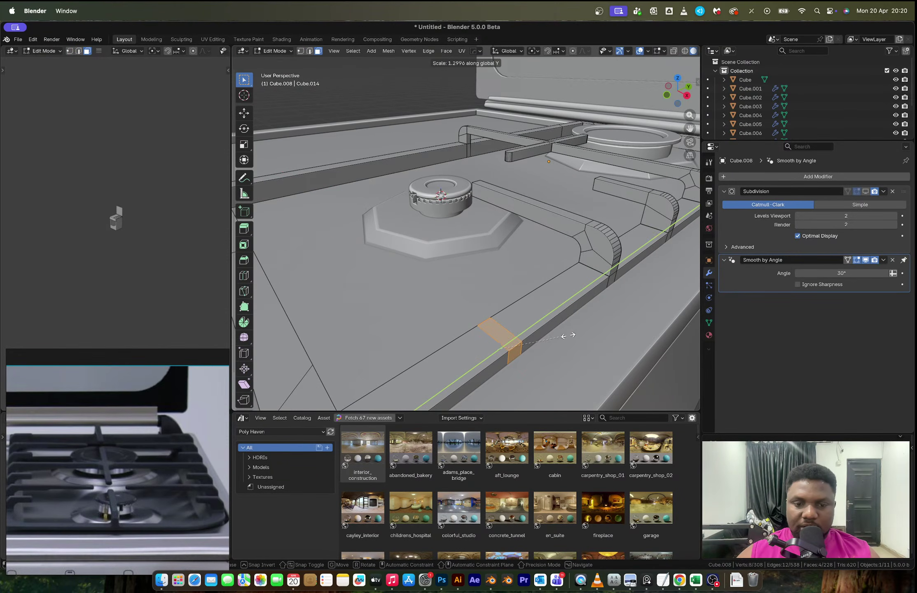
click(569, 335)
Step: Extrude the strip's top face upward about 0.019 m to match the other posts' height in the right side view
click(506, 330)
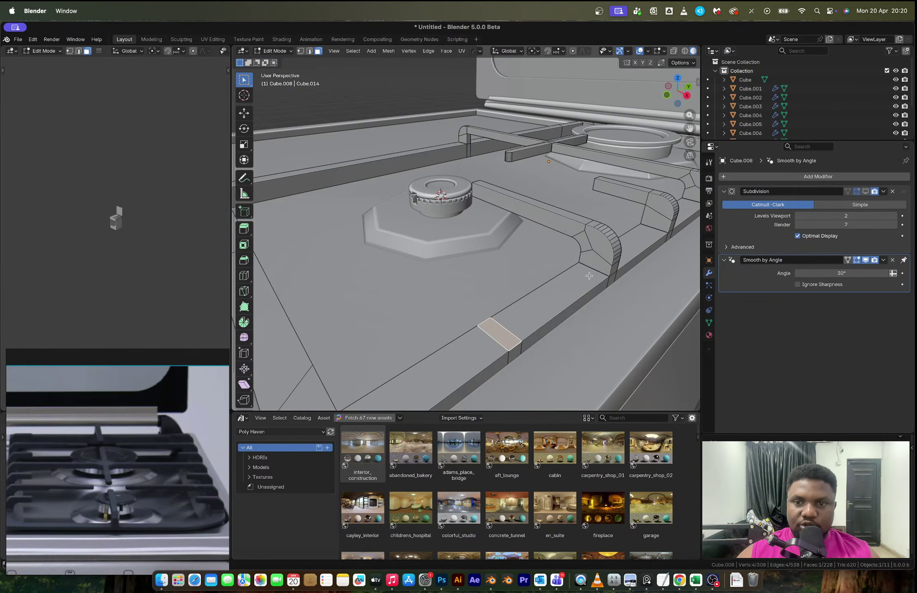
click(686, 95)
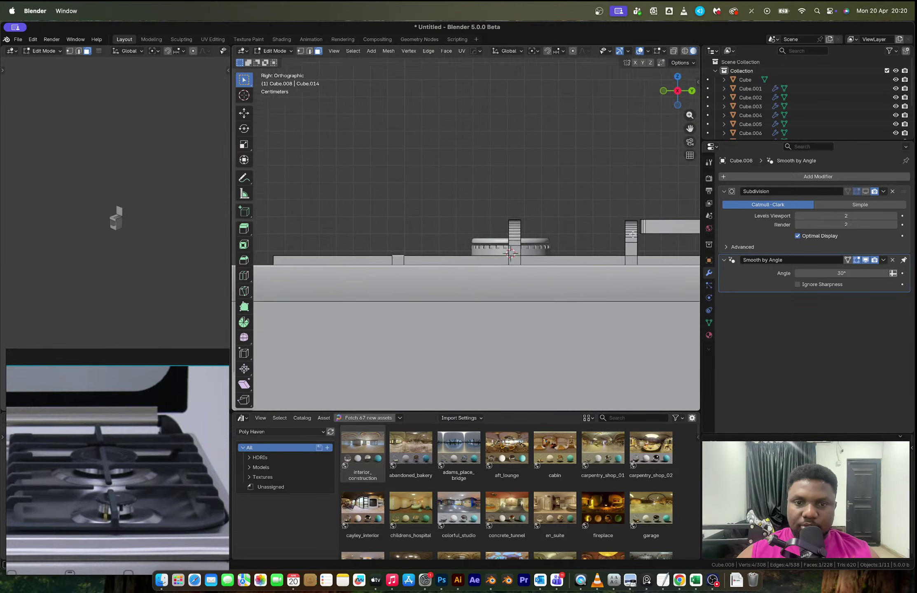
key(e)
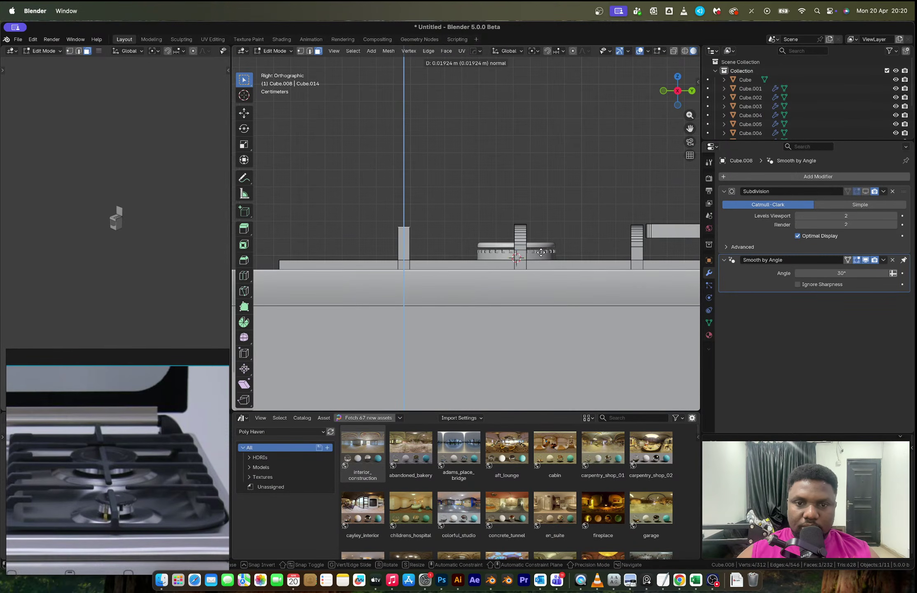
click(540, 252)
Step: Add a horizontal loop cut around the upper part of the new corner post and extrude its upper inner face inward toward the burner
middle_drag(541, 253, 591, 251)
key(ctrl+r)
click(585, 249)
click(585, 240)
key(3)
click(597, 238)
key(e)
click(537, 258)
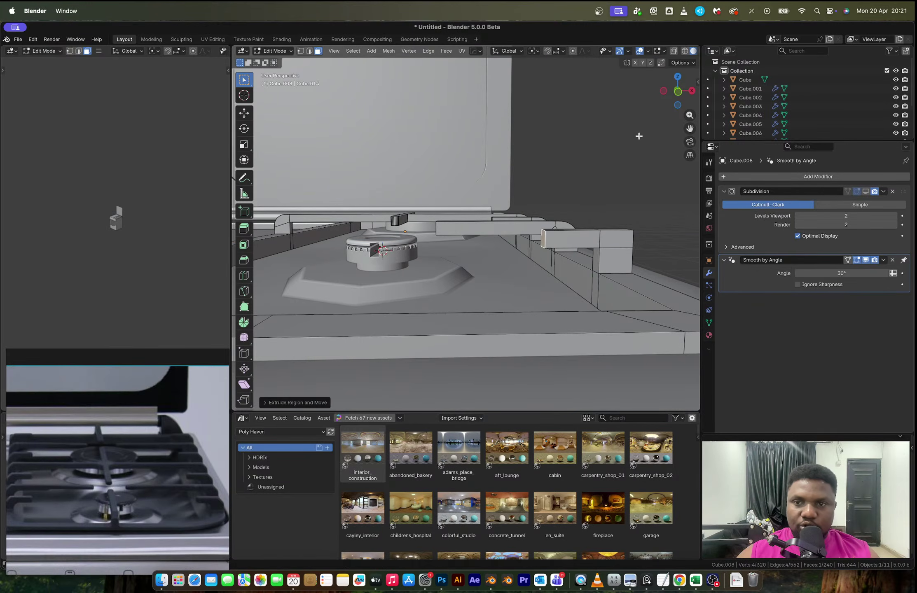
Step: Shift the end face of the new finger slightly along negative Y in the top view, angling it away from the burner
click(676, 77)
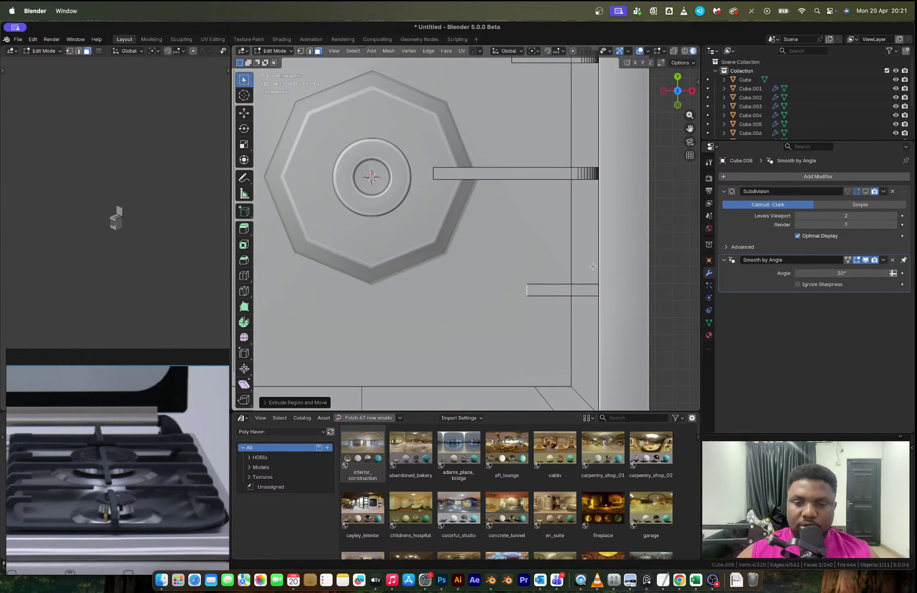
key(g)
key(y)
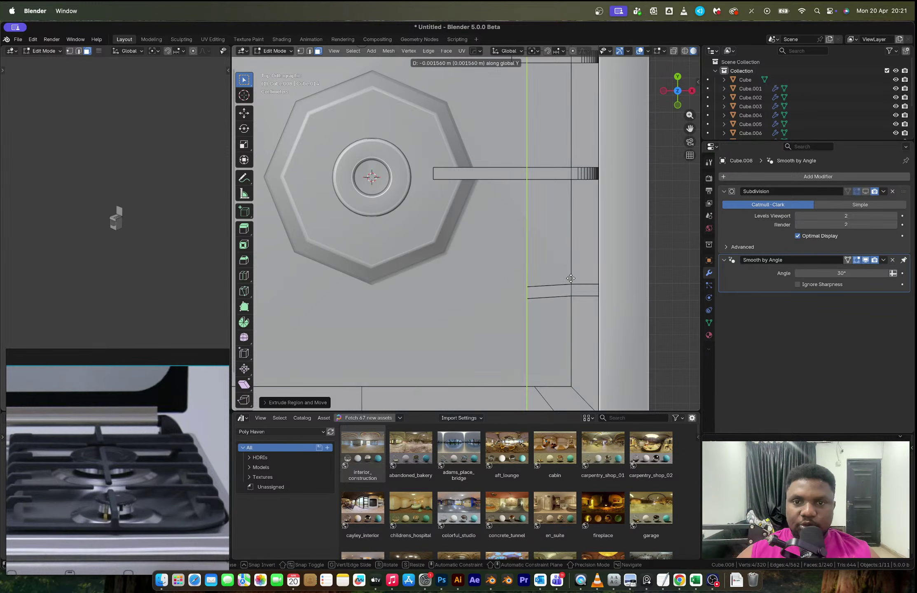
click(575, 279)
Step: Lower the corner post's loop-cut edge about 0.003 m along Z and bevel the finger's outer top edge about 0.0125 m with 8 segments
shift+middle_drag(575, 278, 516, 275)
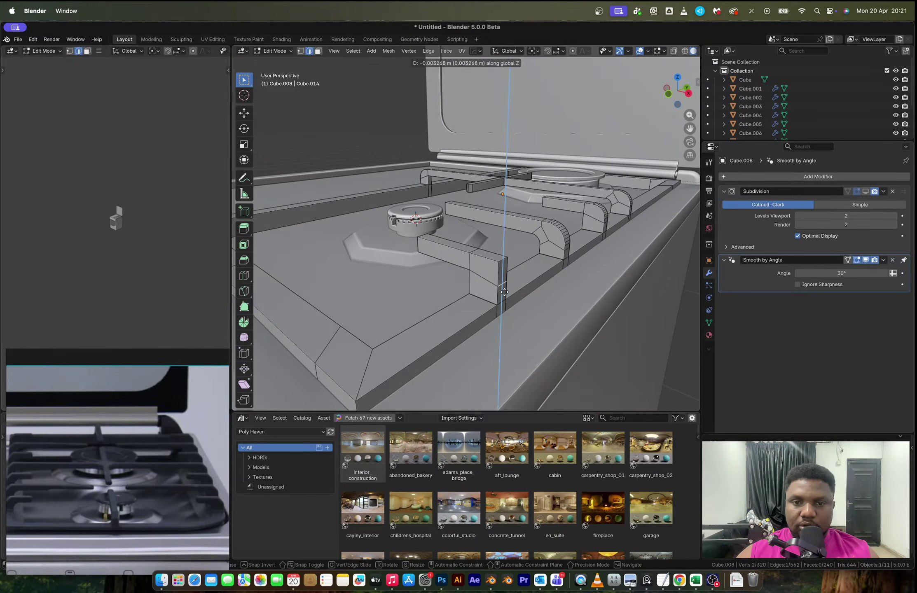
click(503, 292)
key(3)
click(501, 259)
key(2)
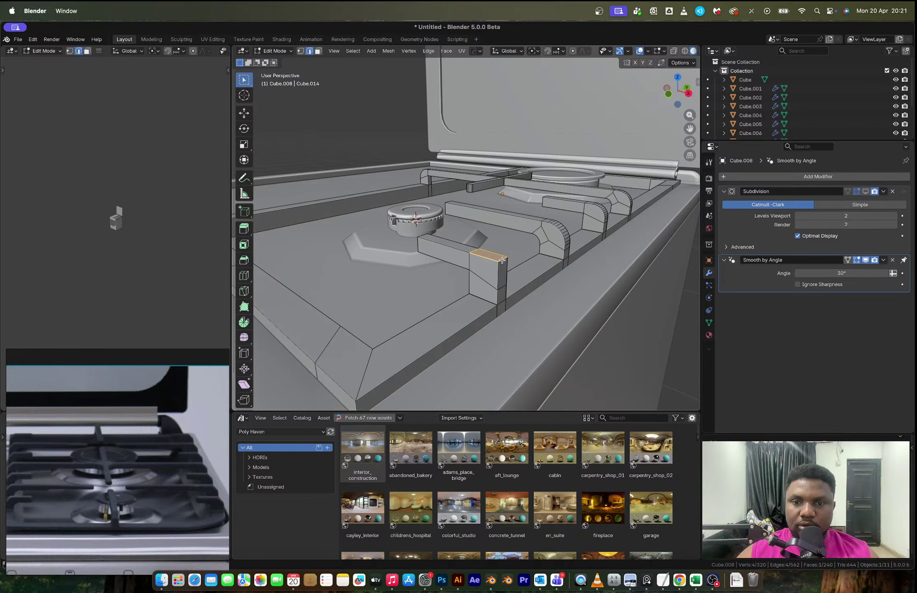
click(501, 260)
key(ctrl+b)
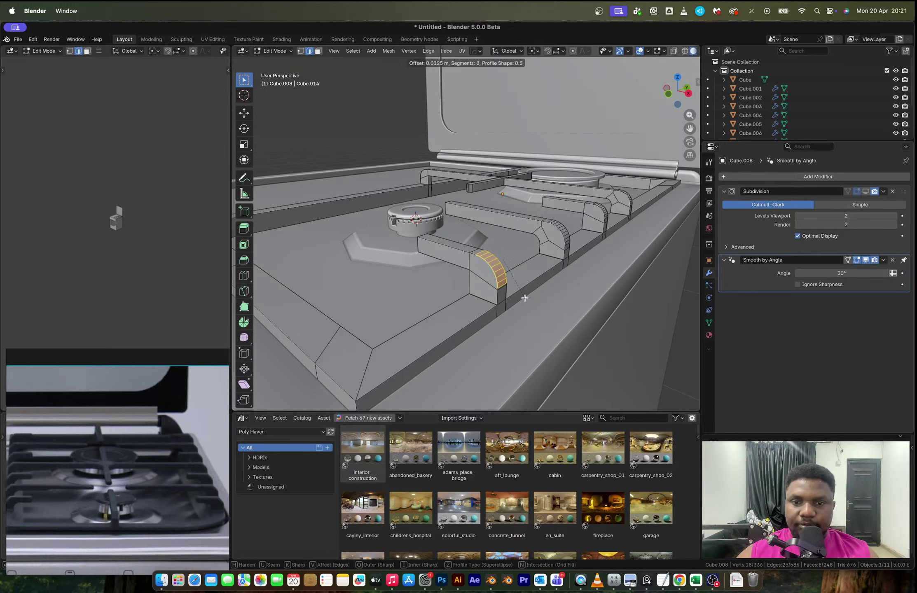
click(525, 298)
key(Tab)
scroll(525, 301, down, 3)
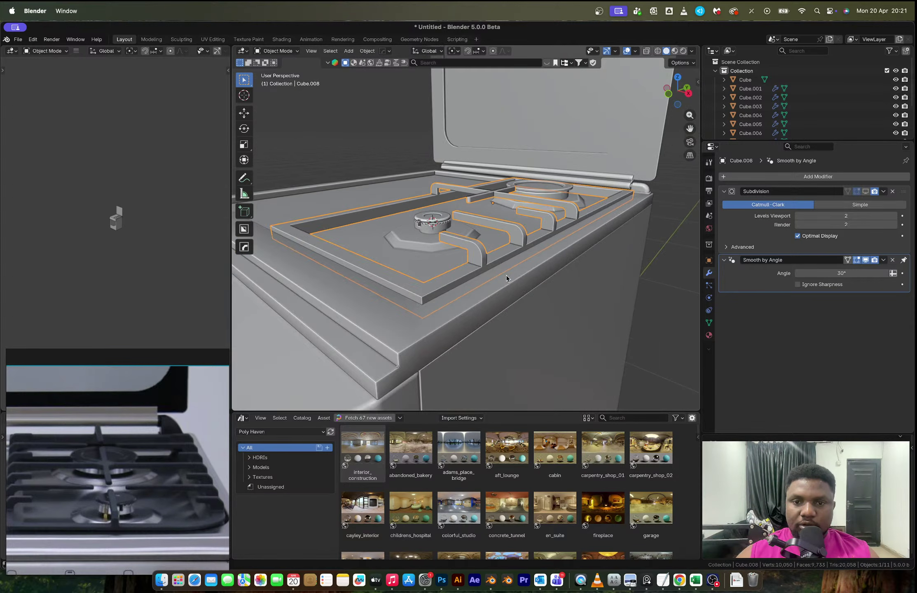
middle_drag(507, 278, 570, 299)
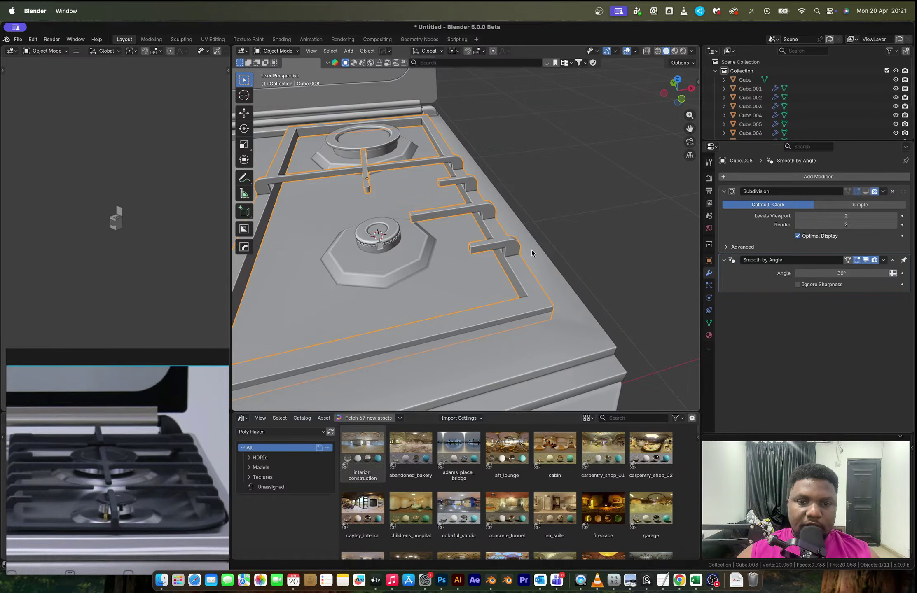
Step: Bevel the edge loop at the middle of the front rail into a narrow single-segment strip
key(Tab)
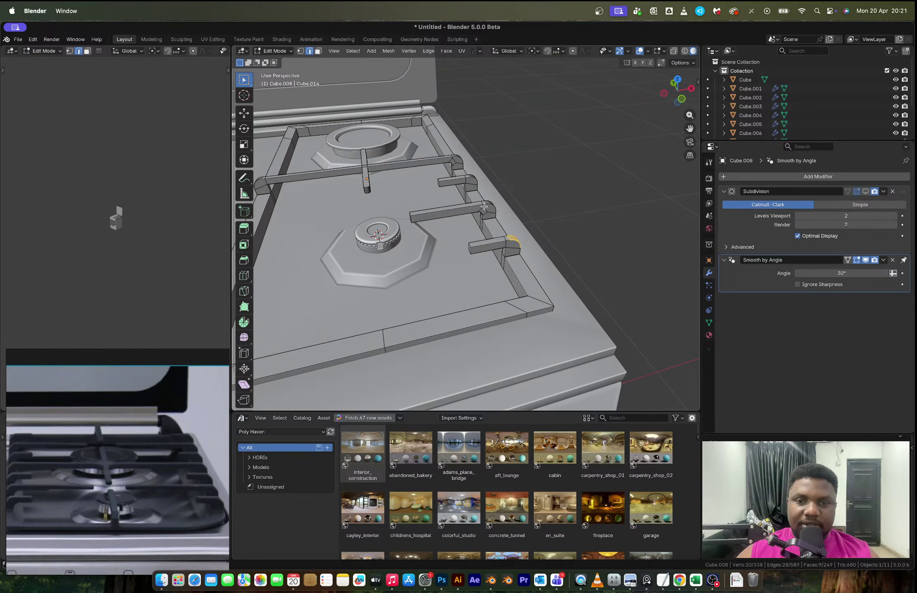
alt+click(384, 343)
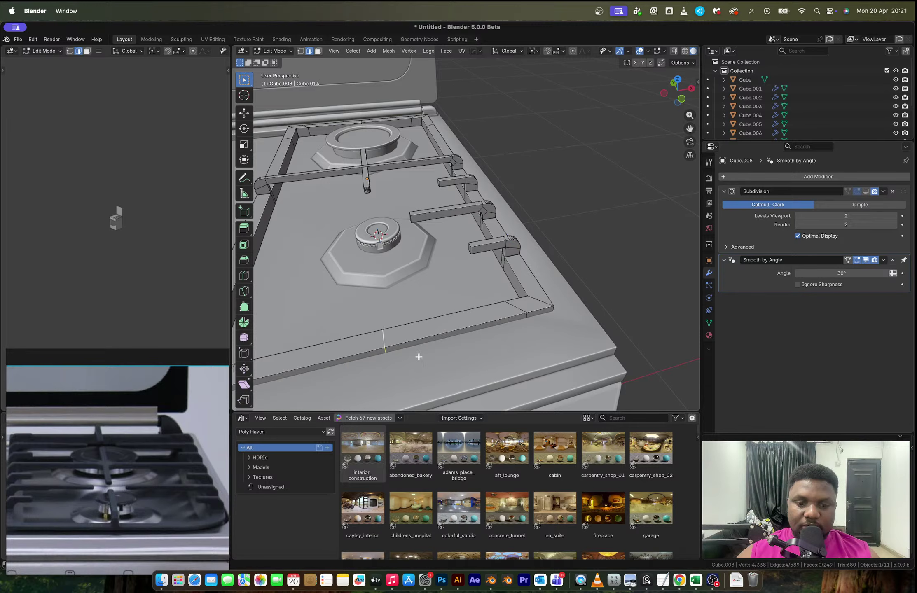
key(ctrl+b)
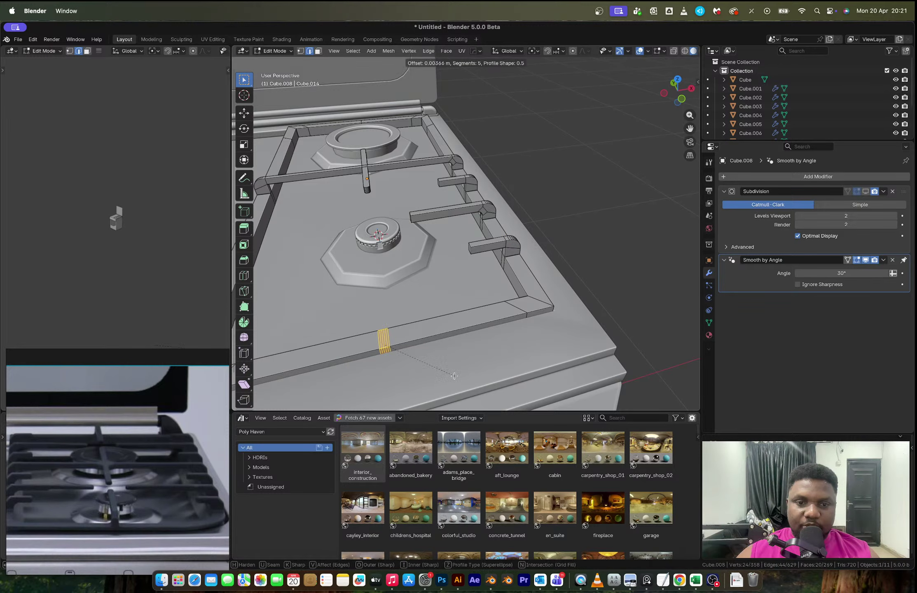
click(455, 375)
Step: Select the rounded outer face strip and the near side faces of the long middle side finger
middle_drag(454, 375, 529, 242)
scroll(454, 224, up, 3)
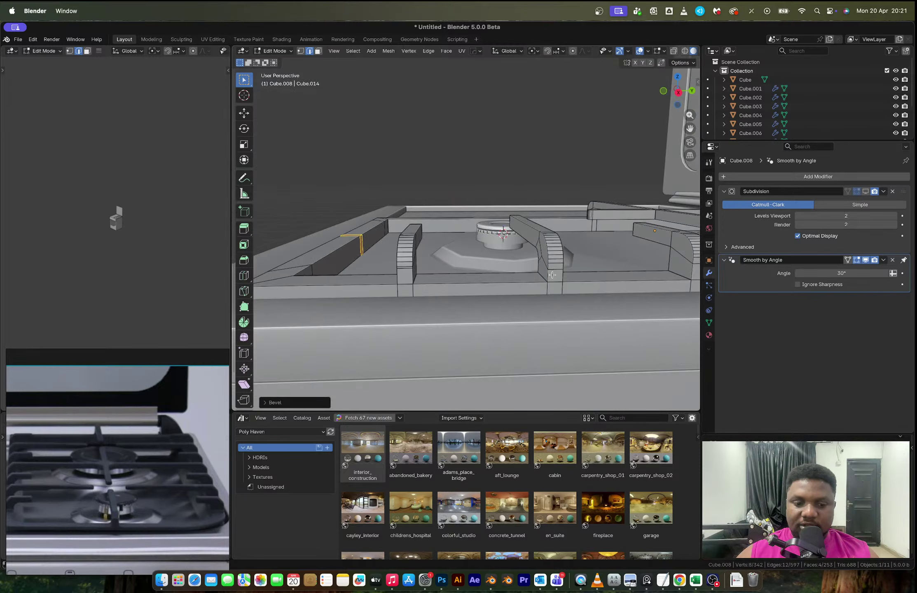
key(3)
click(547, 273)
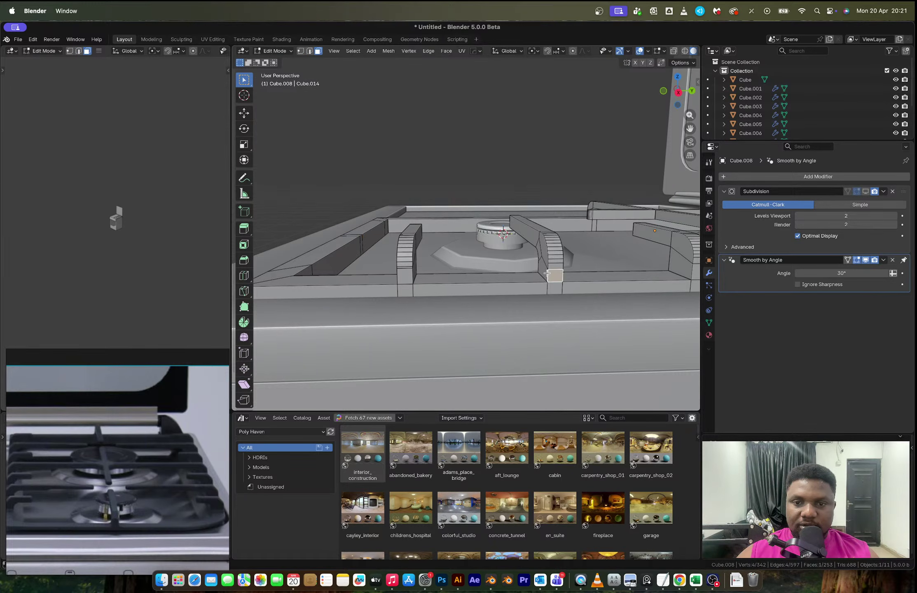
alt+click(547, 273)
middle_drag(557, 270, 490, 269)
alt+click(540, 269)
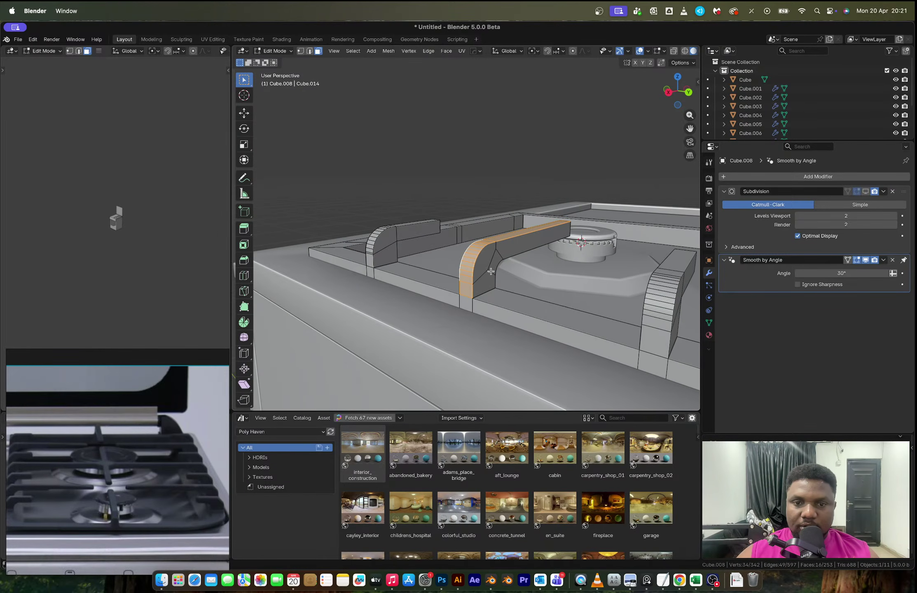
shift+click(483, 261)
shift+click(492, 267)
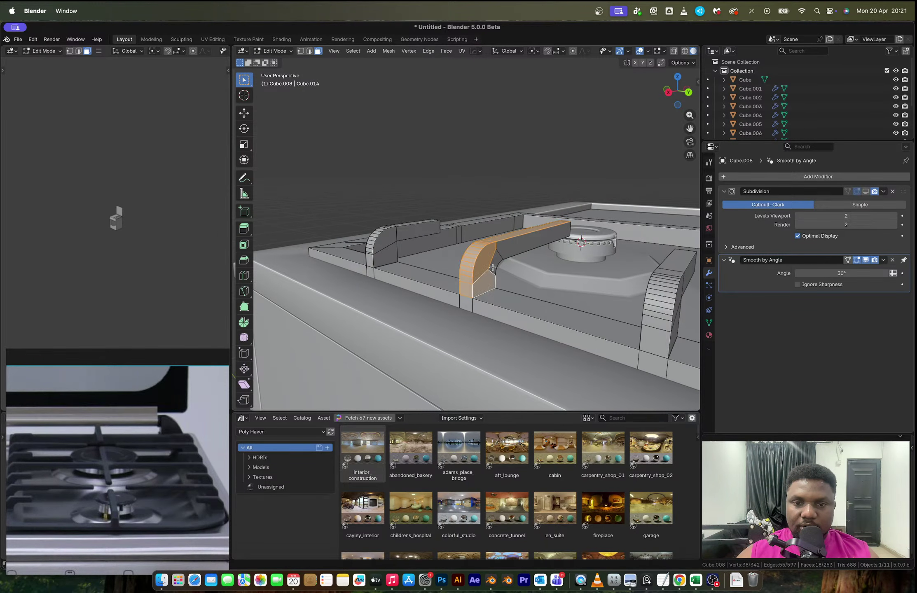
shift+click(493, 267)
shift+click(505, 251)
Step: Add the long finger's opposite side, inner curve and underside faces to the selection, excluding the rail below it
middle_drag(505, 251, 414, 282)
shift+click(543, 241)
shift+click(514, 229)
scroll(402, 241, up, 3)
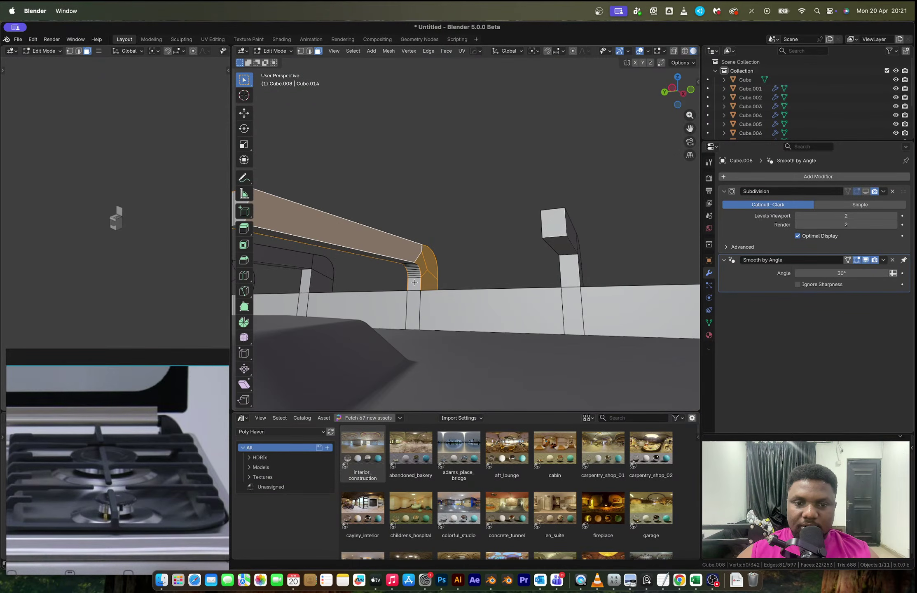
alt+shift+click(413, 292)
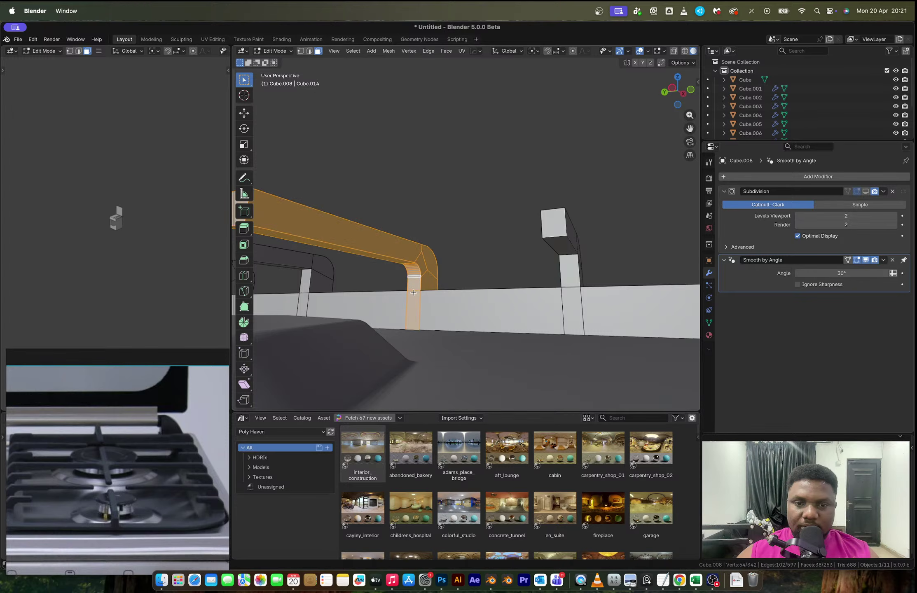
shift+click(413, 293)
middle_drag(413, 292, 372, 259)
key(alt+z)
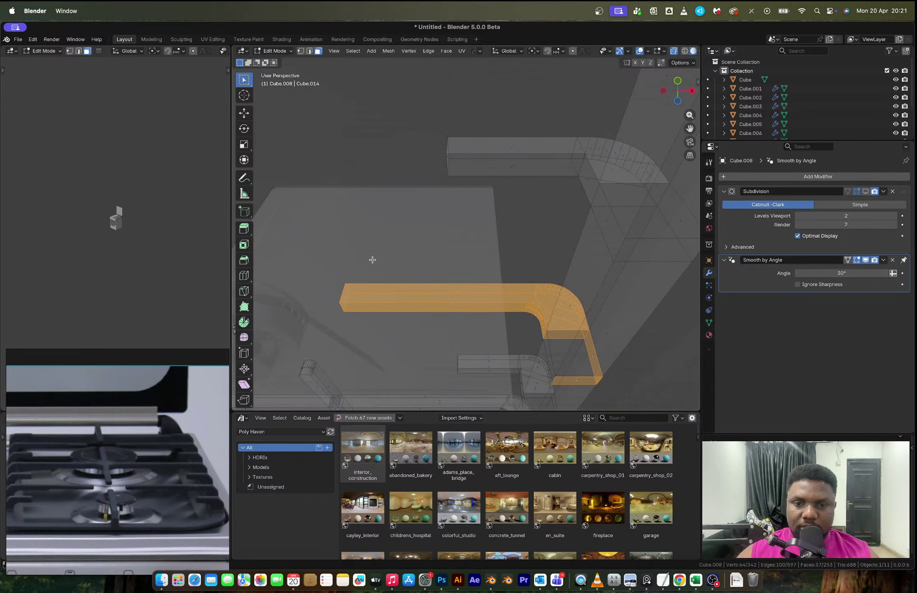
shift+click(576, 380)
middle_drag(575, 380, 472, 345)
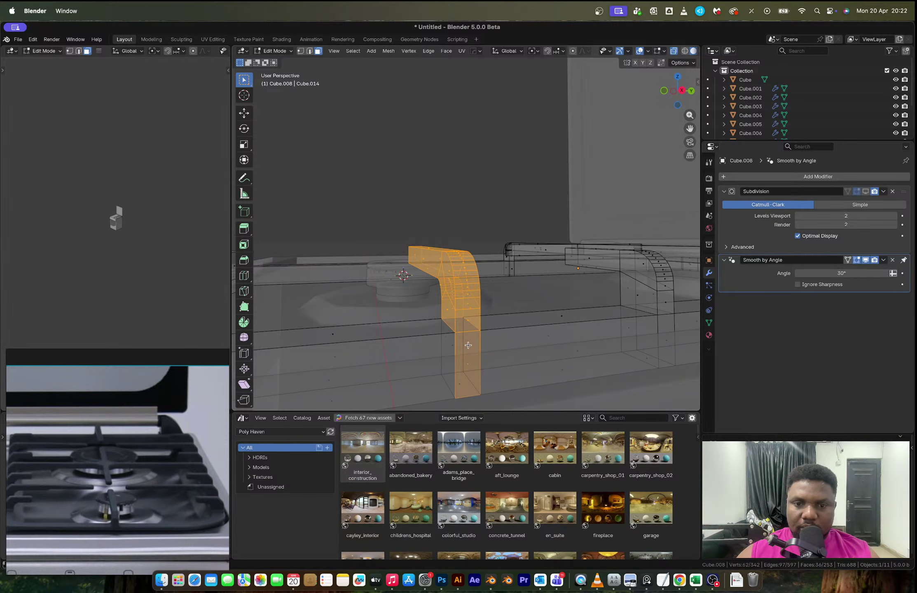
middle_drag(468, 345, 487, 366)
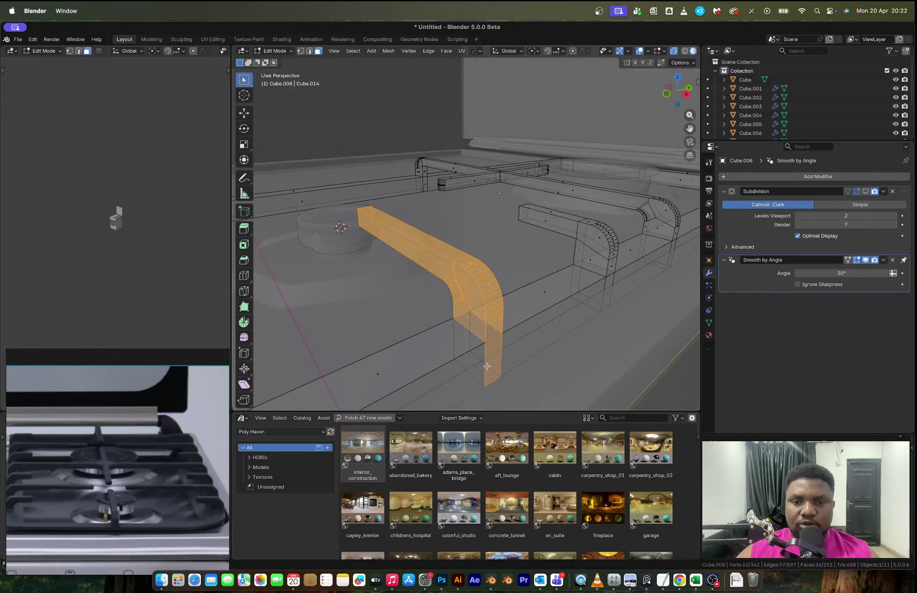
Step: Isolate the grate in local view and place a duplicate of the selected finger near the middle of the front rail in top view
key(KP_Divide)
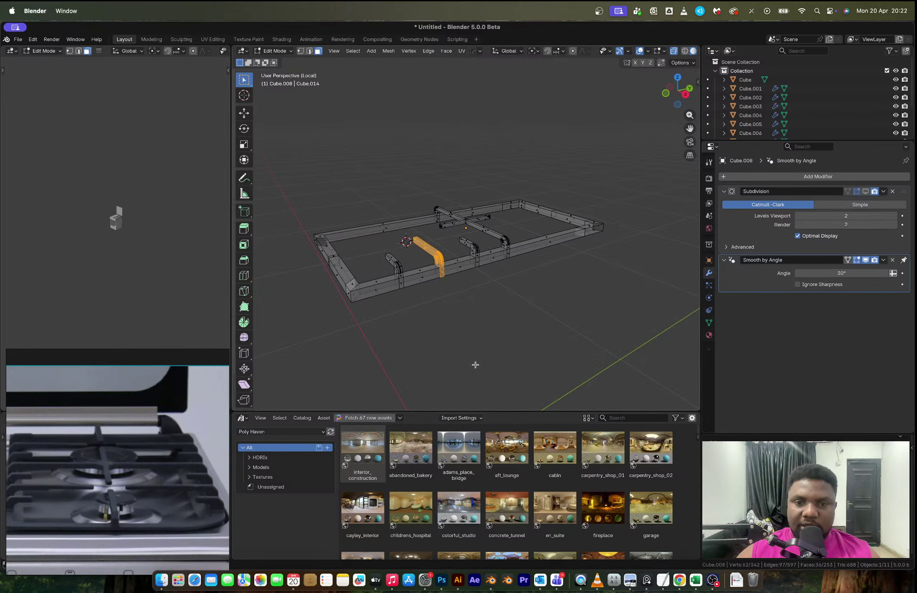
scroll(475, 365, up, 5)
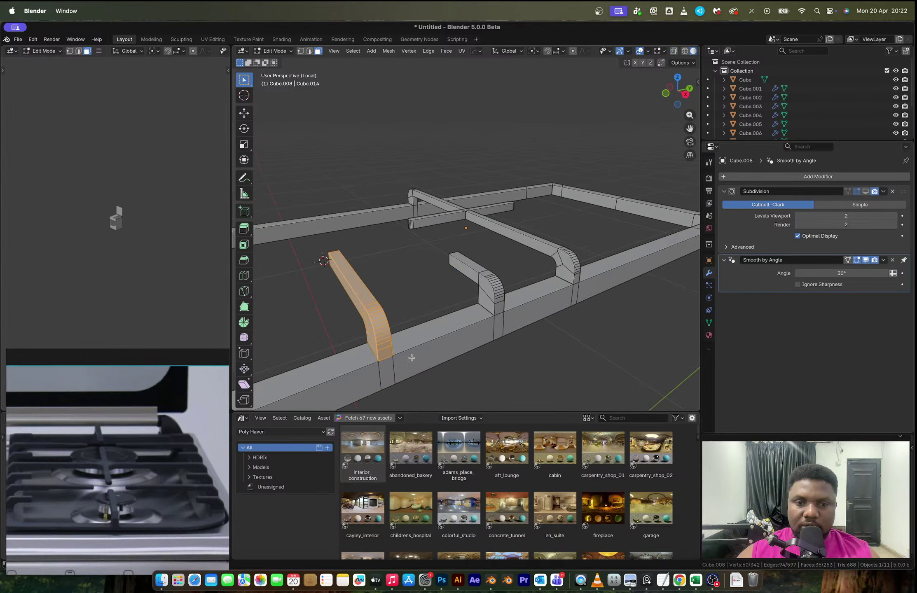
middle_drag(411, 358, 487, 319)
scroll(487, 319, down, 5)
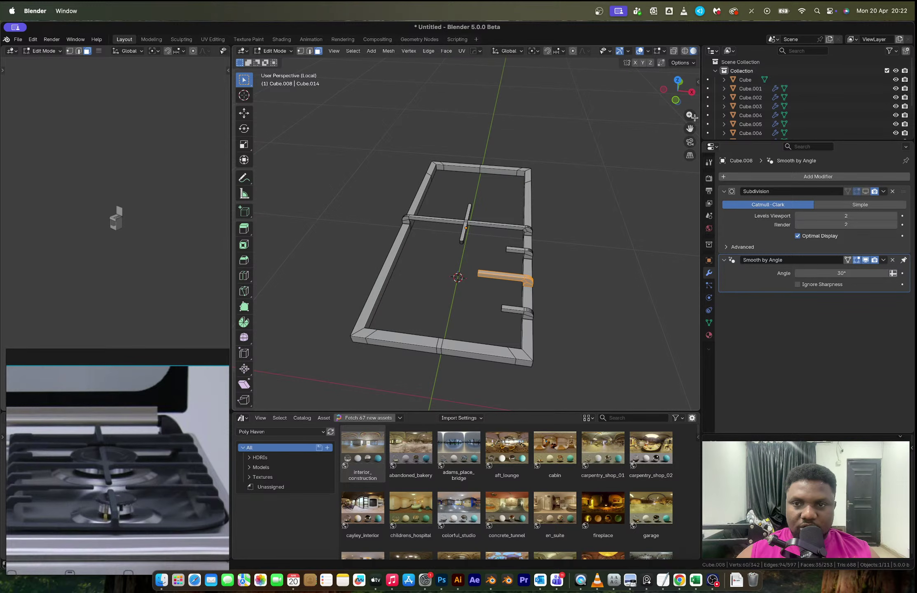
click(677, 80)
shift+middle_drag(514, 326, 481, 241)
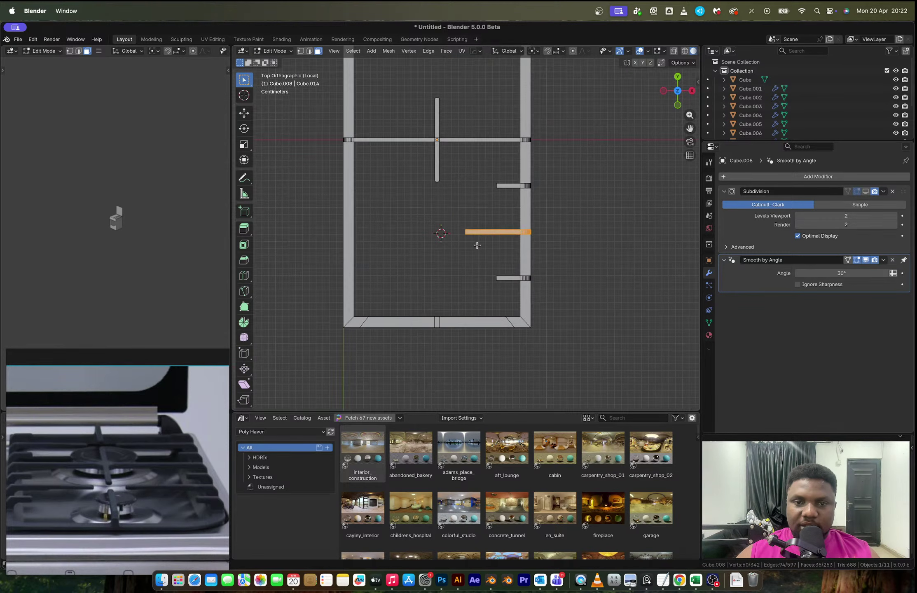
scroll(477, 246, up, 2)
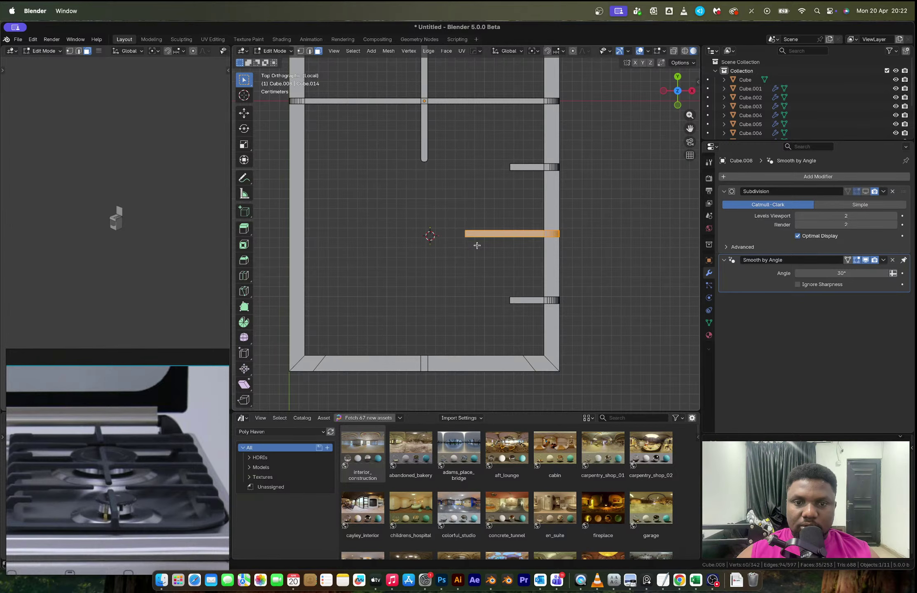
key(shift+d)
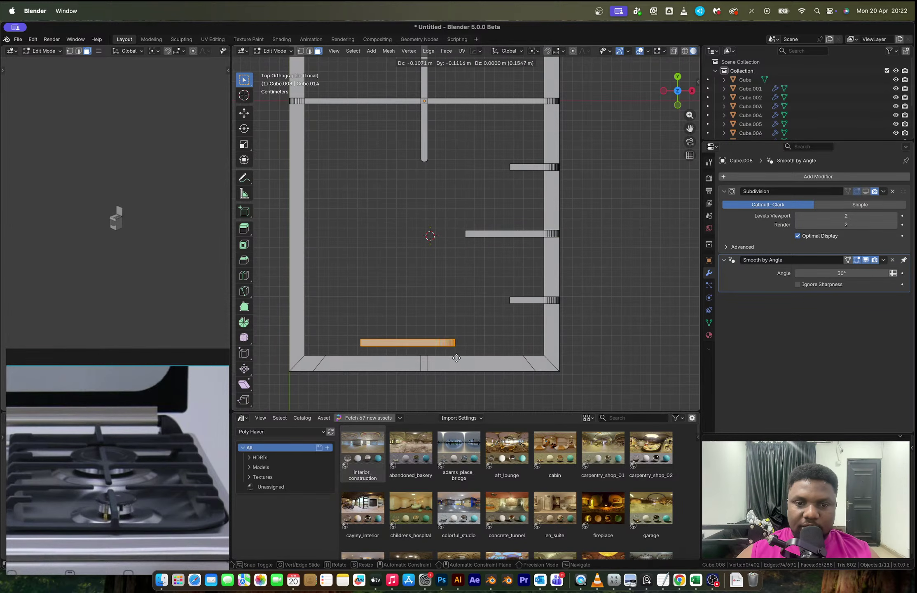
click(477, 357)
Step: Rotate the duplicated finger by 90° and then 180° so its rounded end faces the front rail
text(r)
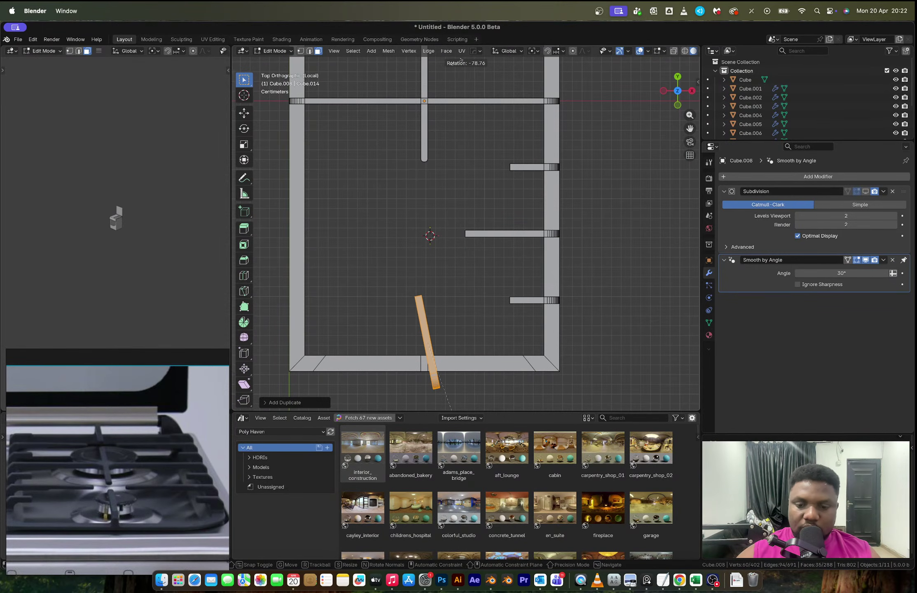
text(9)
text(0)
key(Return)
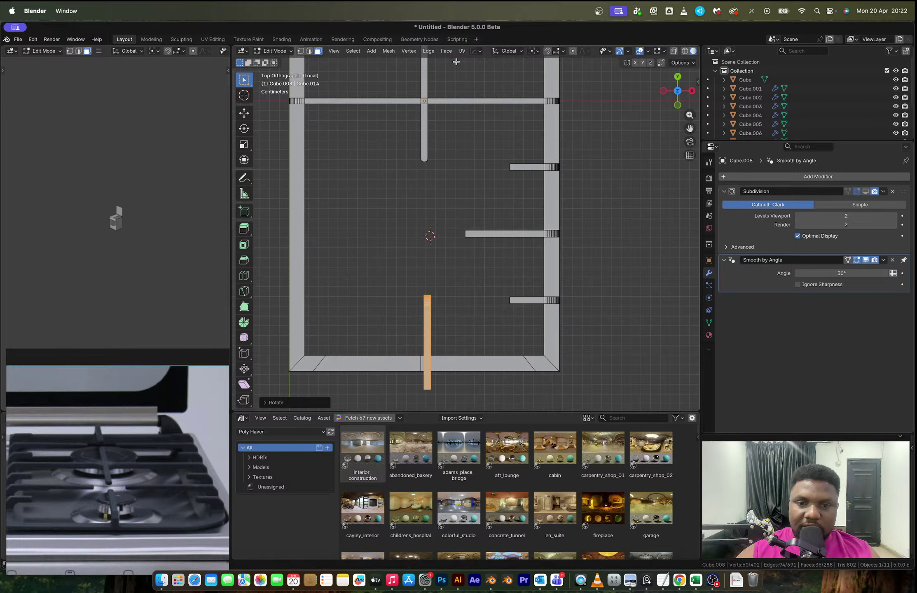
text(r180)
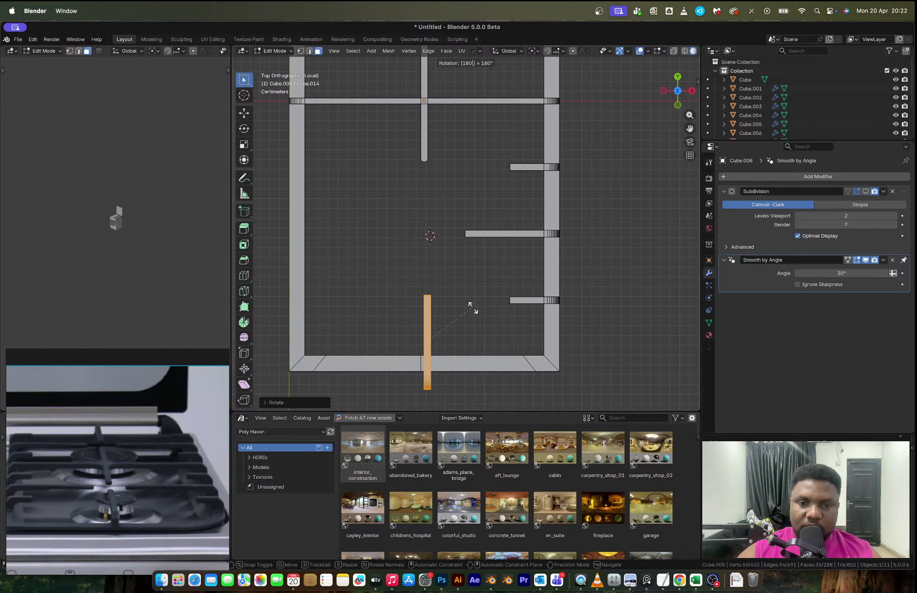
key(Return)
Step: Move the rotated finger about -0.003 m in X and 0.018 m in Y onto the front rail's beveled strip
scroll(491, 307, up, 3)
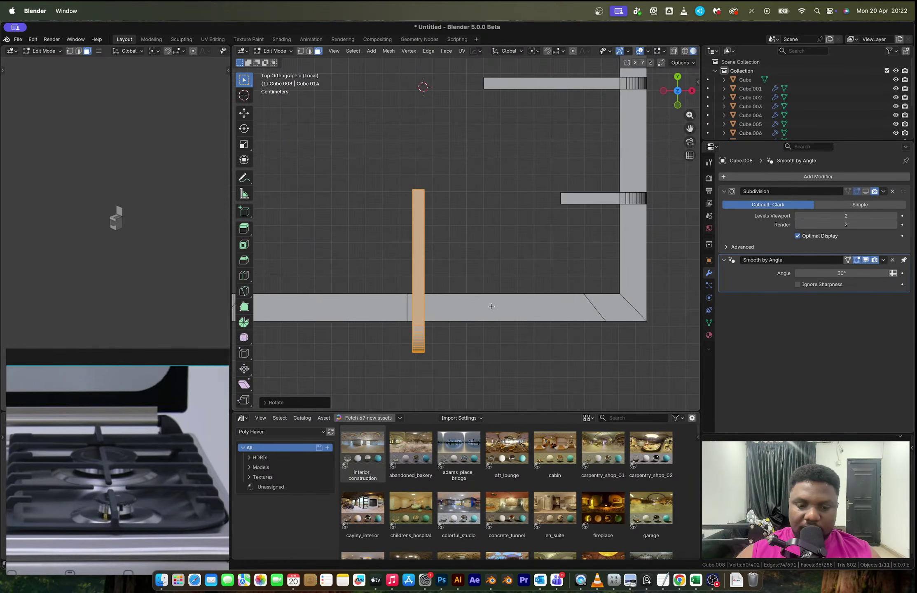
key(g)
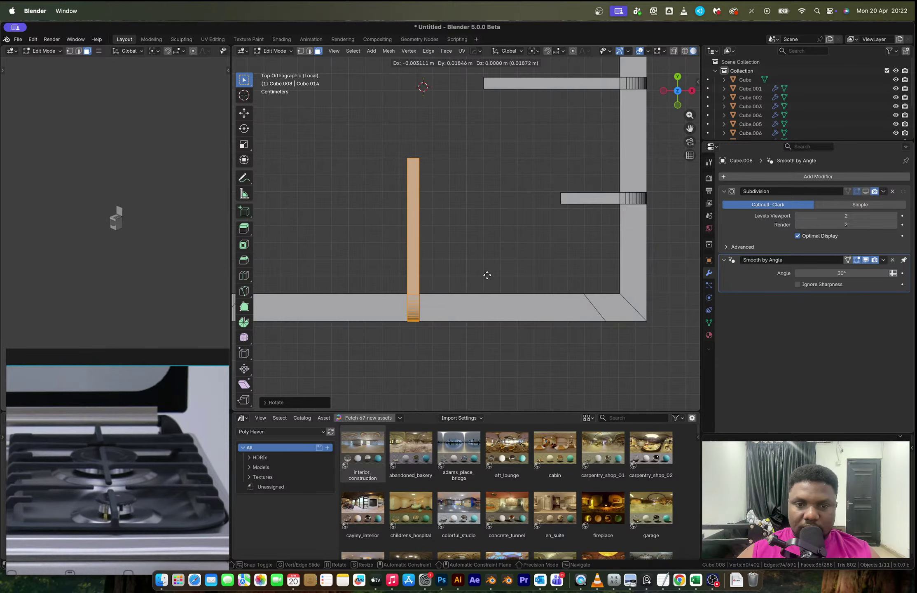
click(486, 275)
Step: Merge the overlapping vertices at the front finger's base corners with the front rail's vertices by distance
middle_drag(487, 275, 483, 333)
key(1)
click(452, 340)
shift+click(448, 340)
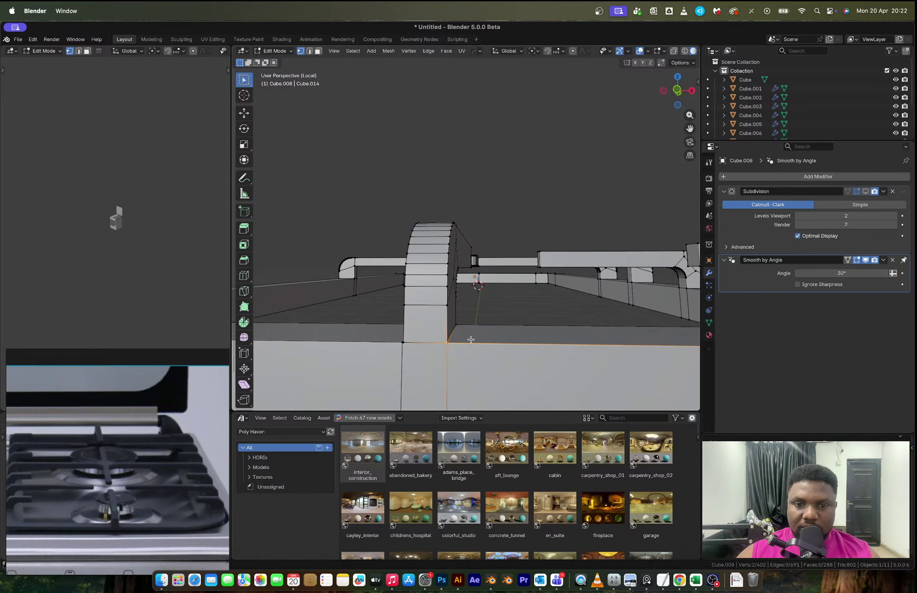
key(m)
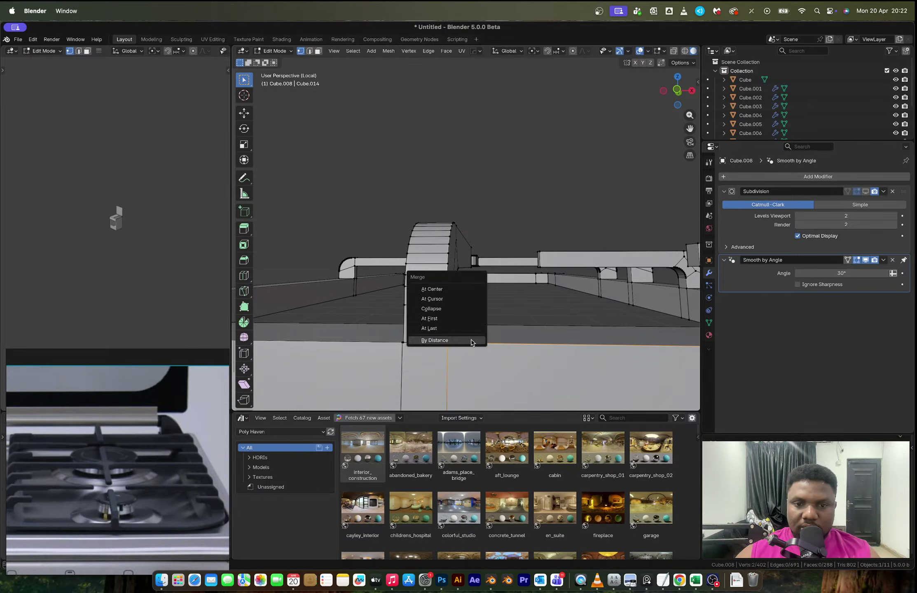
click(471, 341)
middle_drag(387, 329, 451, 291)
click(387, 328)
shift+click(387, 328)
key(shift+r)
shift+click(451, 291)
click(452, 294)
middle_drag(452, 293, 560, 288)
Step: Mirror the grate across X and Y with bisect on both axes and flip on Y
key(Tab)
scroll(538, 286, down, 4)
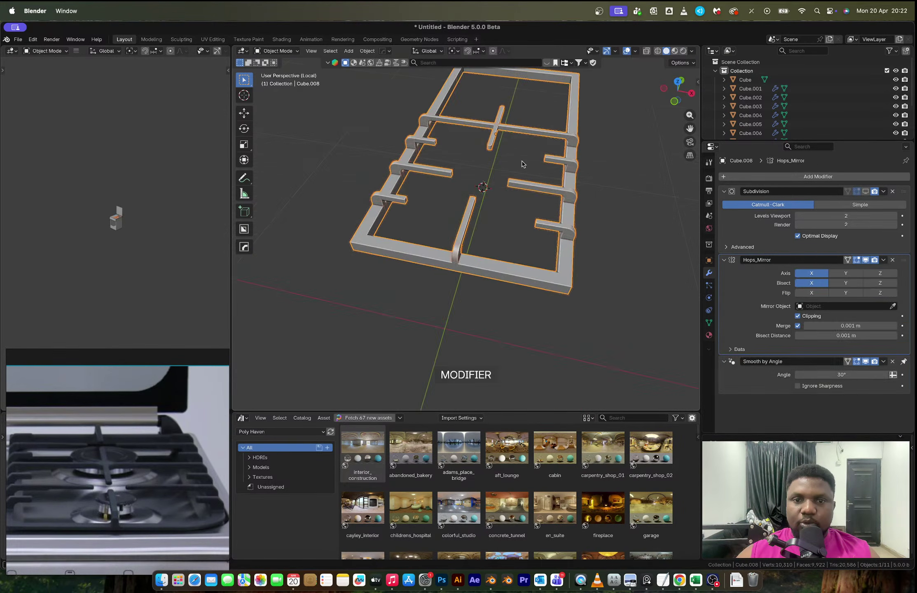
middle_drag(522, 164, 503, 166)
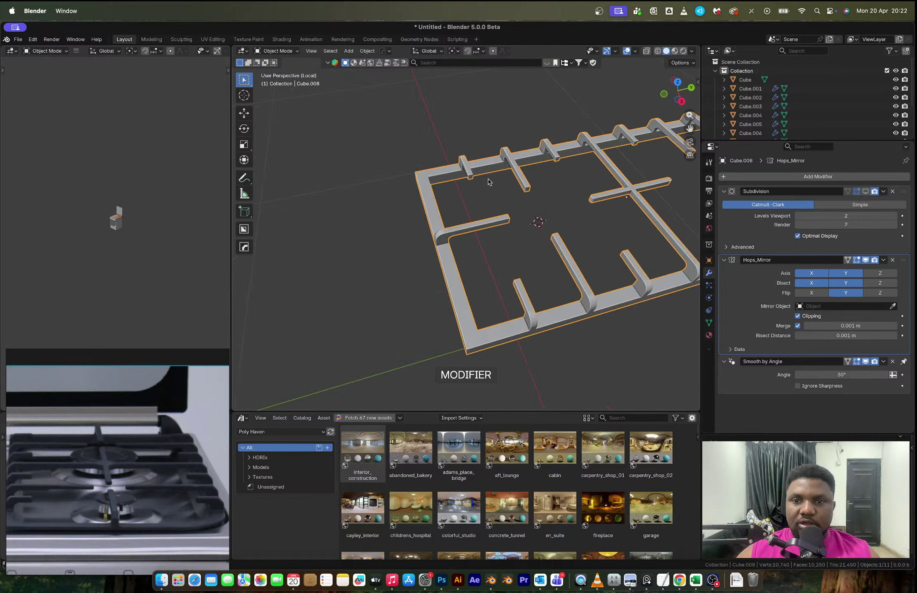
Step: Leave local view and turn on the viewport display of the grate's Subdivision modifier
scroll(489, 184, down, 4)
middle_drag(454, 205, 457, 235)
scroll(457, 236, up, 3)
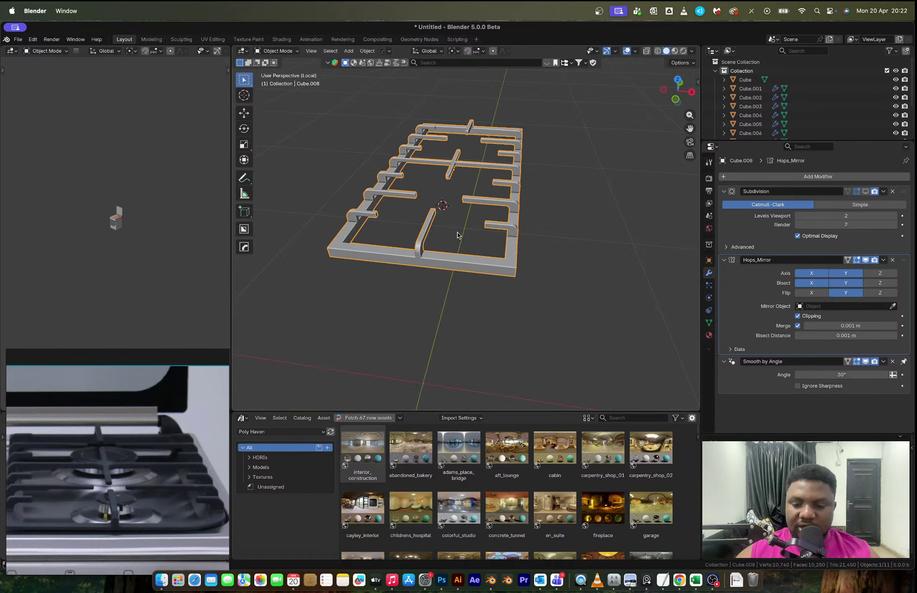
key(KP_Divide)
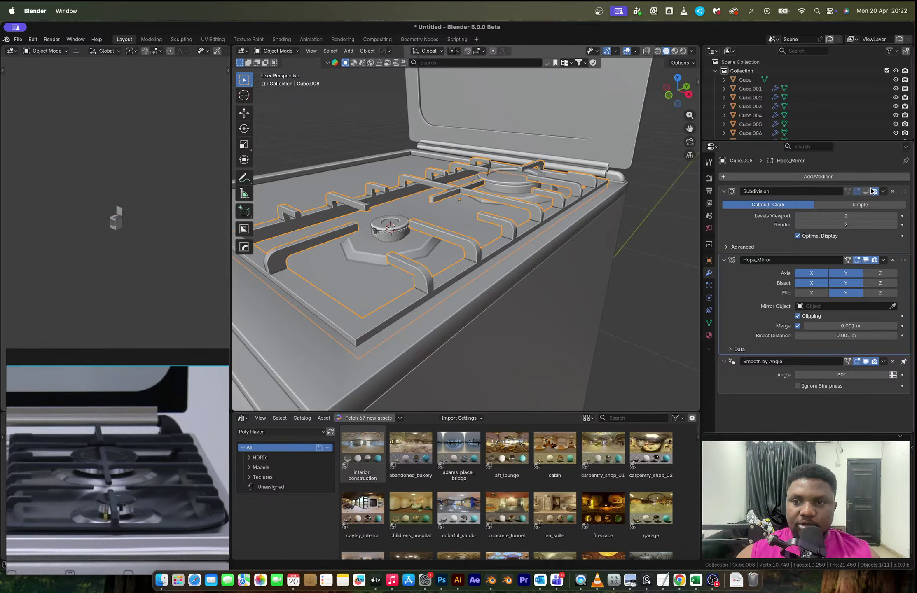
click(866, 192)
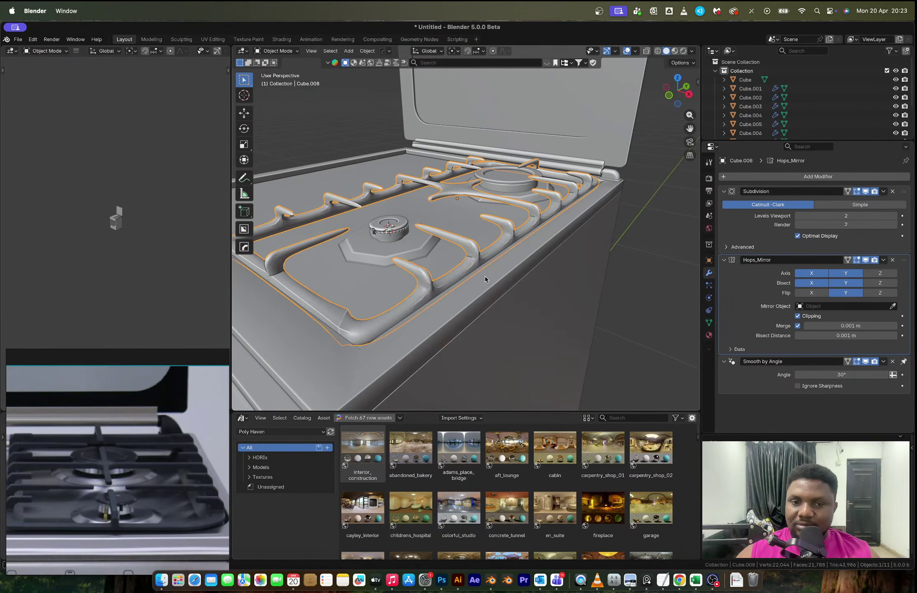
Step: Turn off the viewport display of the grate's Subdivision modifier
middle_drag(485, 280, 533, 276)
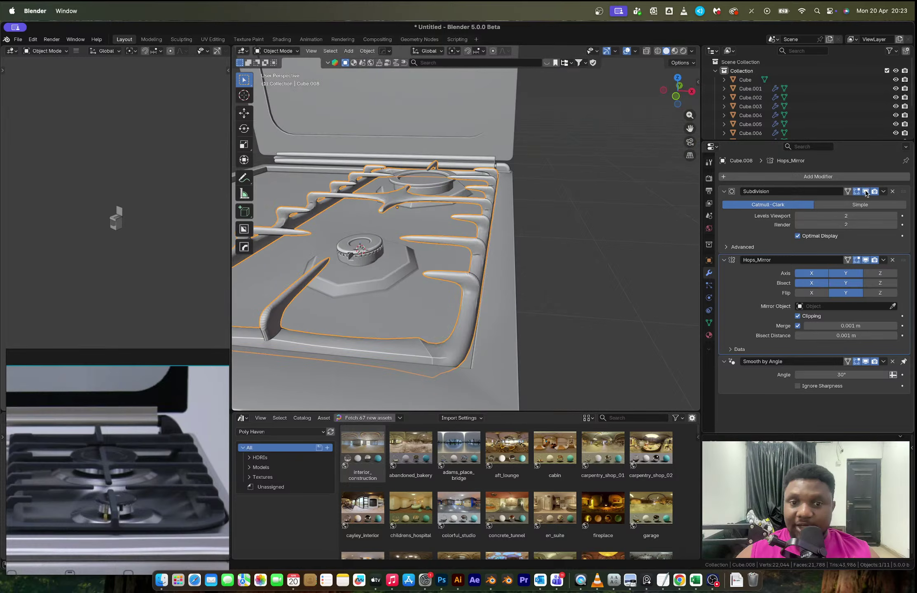
click(865, 192)
shift+middle_drag(488, 331, 484, 277)
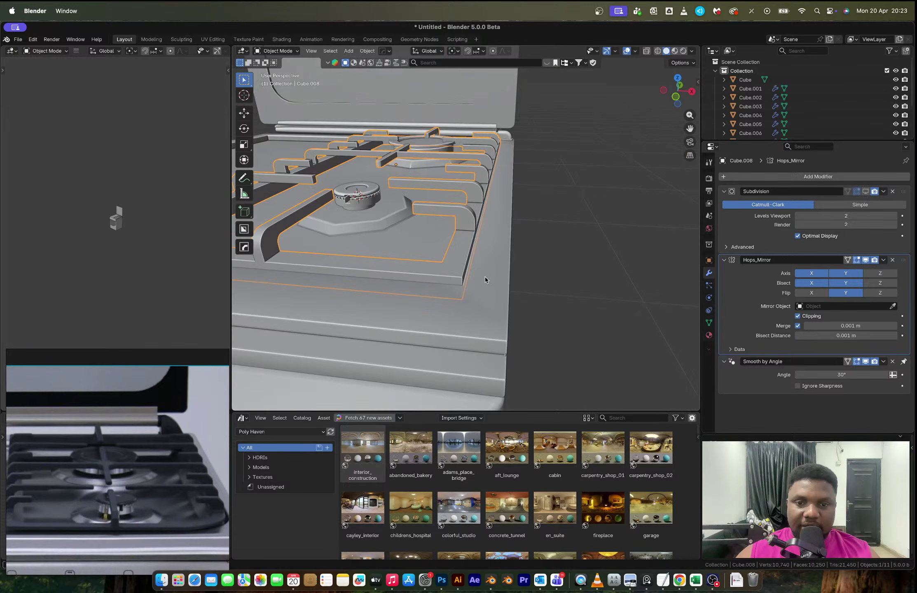
Step: Bevel the edges at the grate's front-right corner by about 0.0228 m with 5 segments and leave edit mode
click(484, 276)
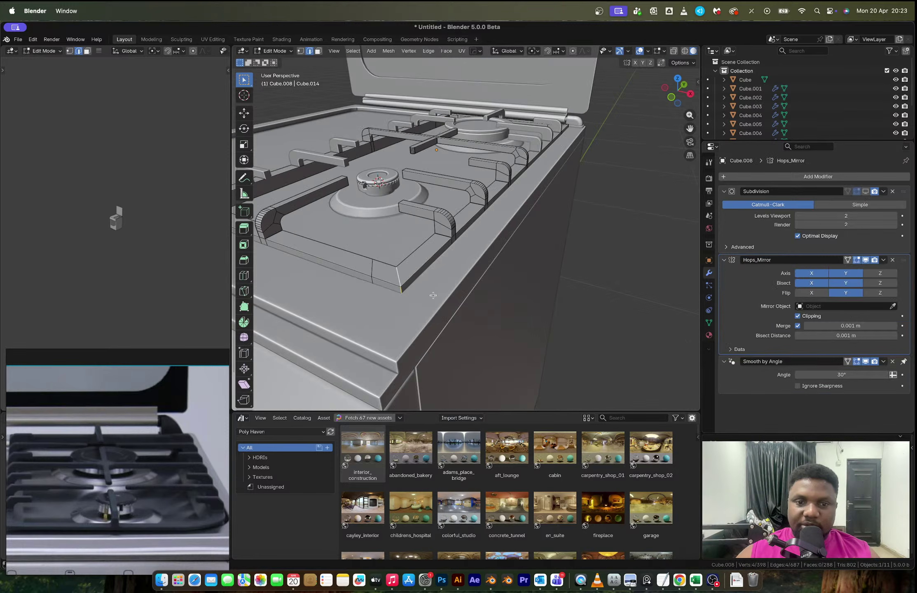
key(ctrl+b)
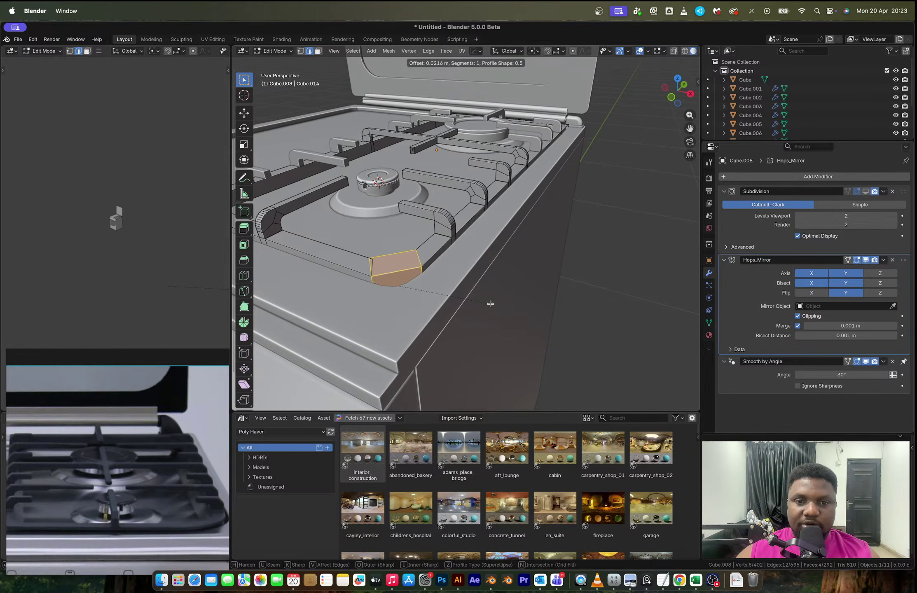
scroll(491, 304, up, 4)
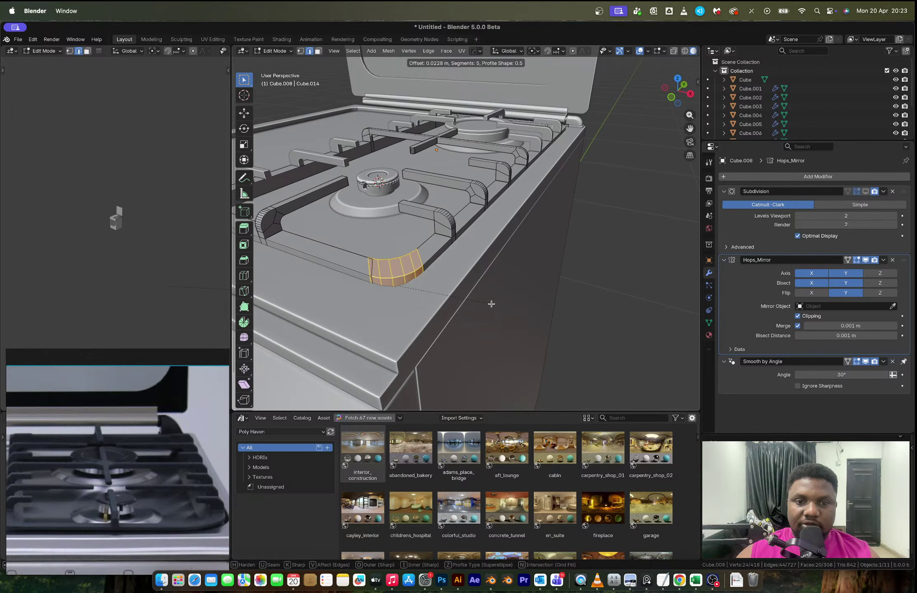
click(491, 304)
middle_drag(491, 304, 444, 291)
scroll(445, 292, up, 5)
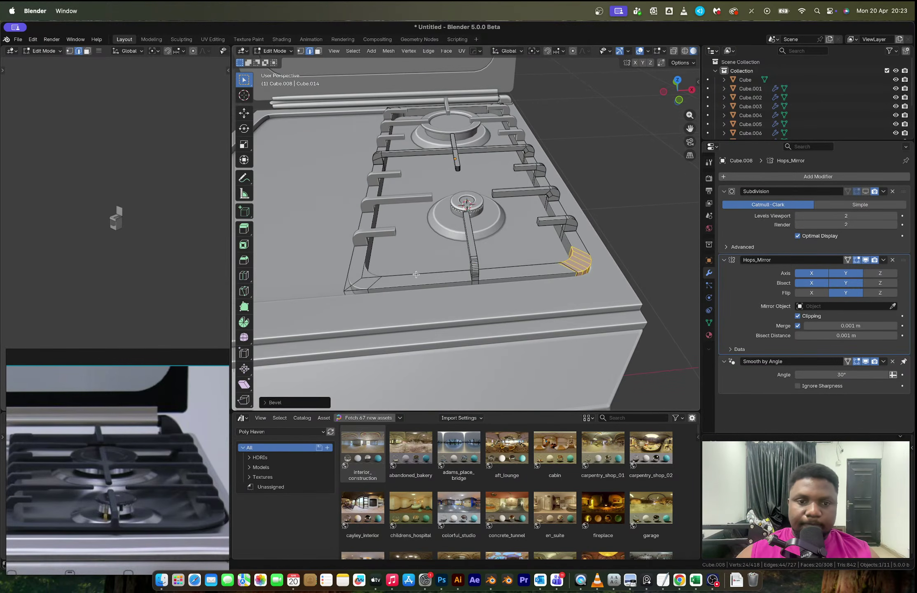
key(Tab)
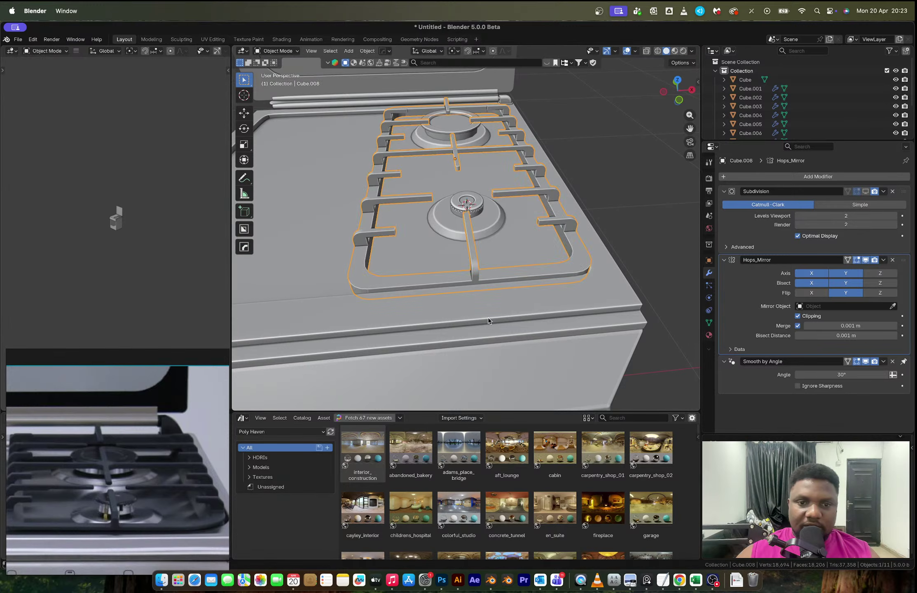
Step: Compare the grate's corners with the reference photo and check the grate with the mirror's viewport display off and on
scroll(488, 317, down, 3)
shift+middle_drag(526, 289, 460, 320)
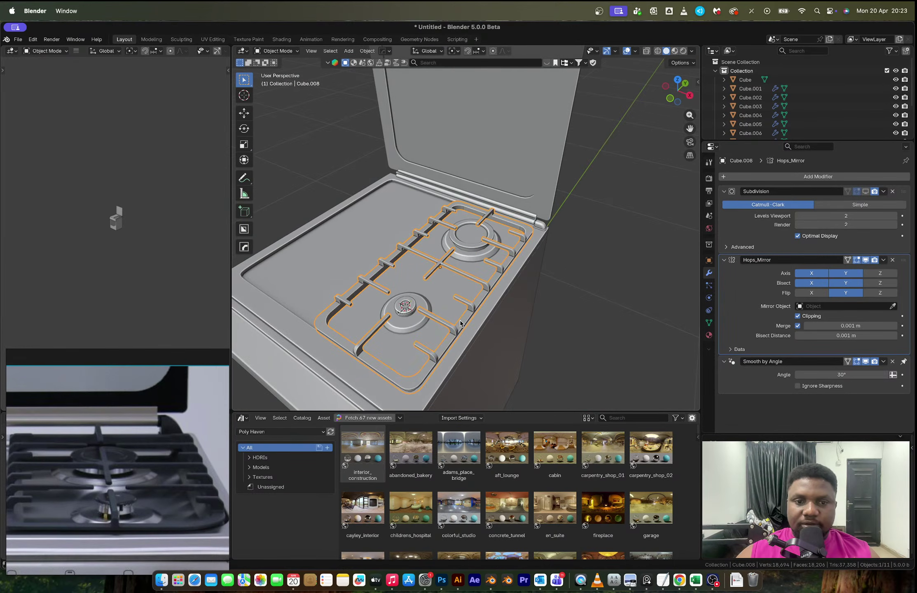
scroll(91, 500, down, 2)
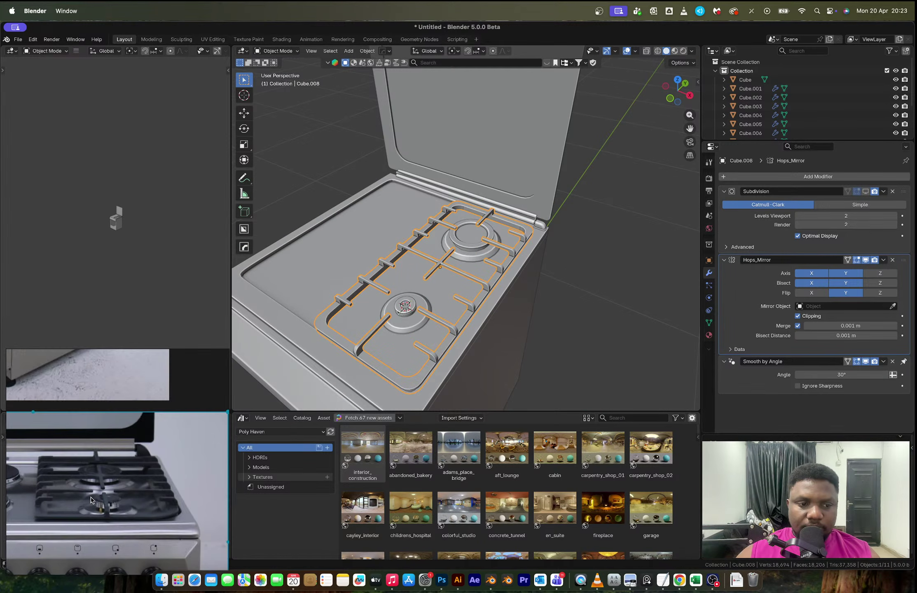
middle_drag(354, 346, 385, 334)
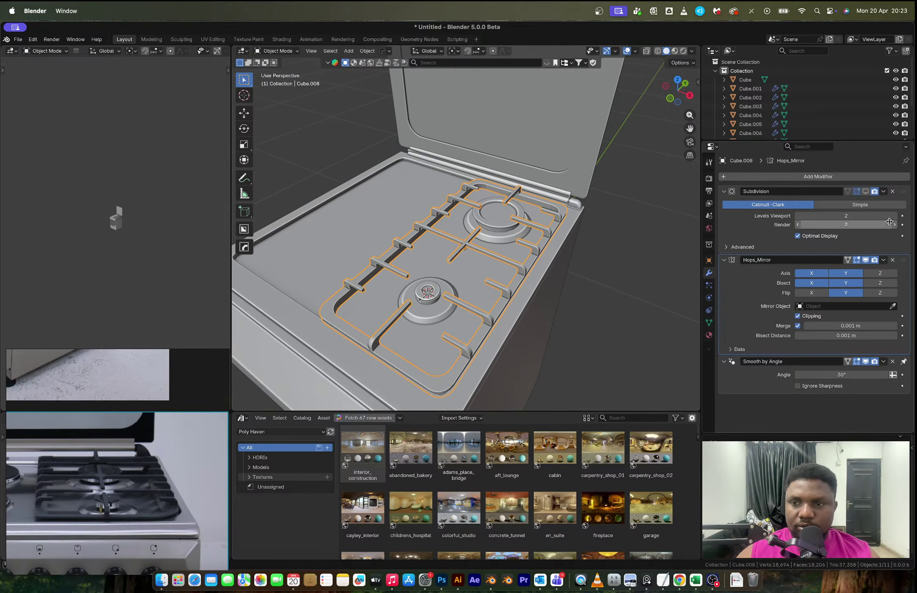
click(865, 260)
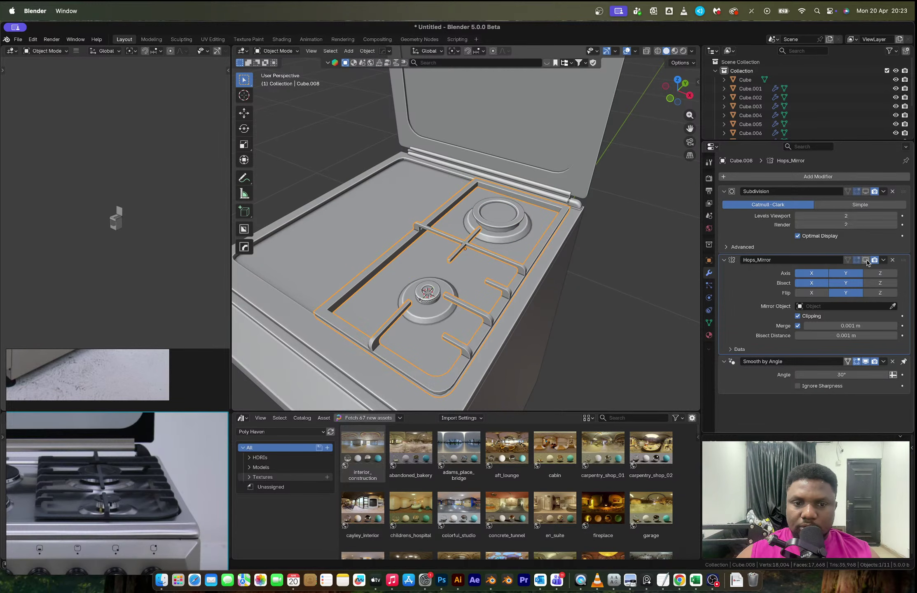
middle_drag(606, 258, 579, 265)
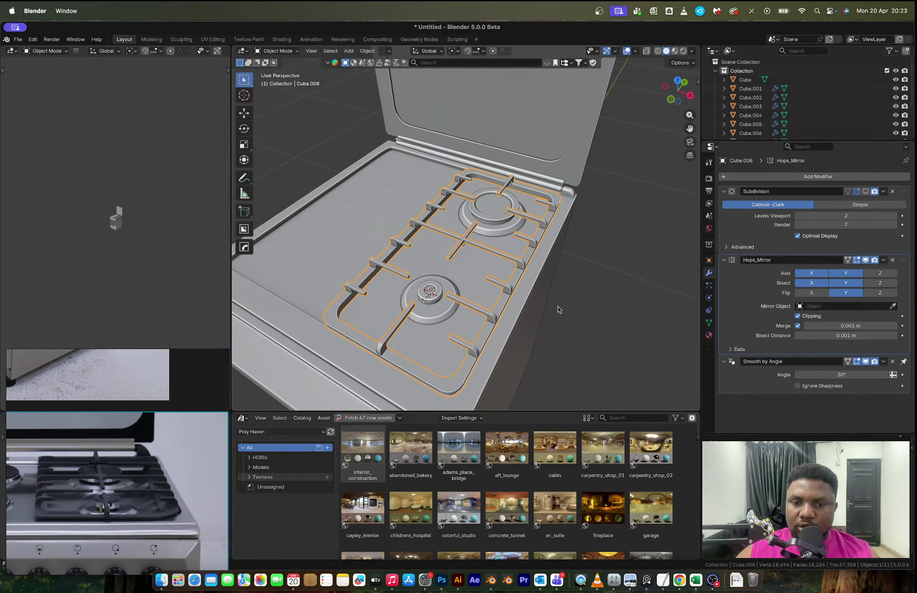
Step: Undo the corner bevel, apply the Hops_Mirror modifier, and return to editing the grate's mesh
key(Tab)
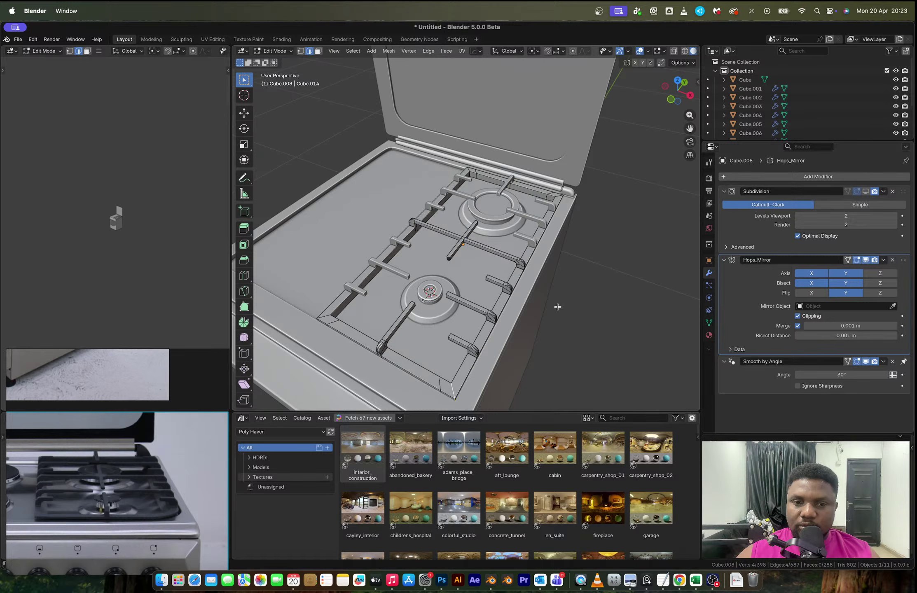
key(Tab)
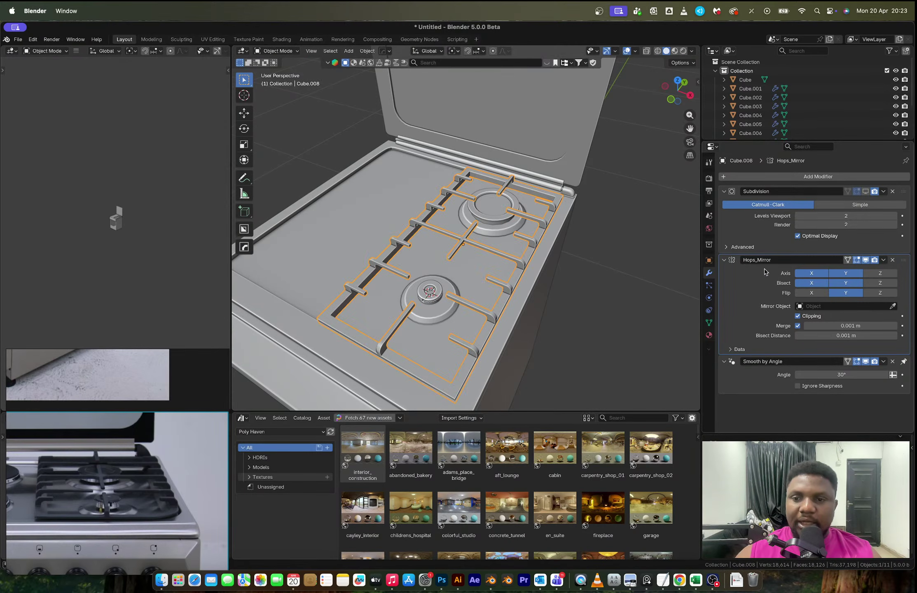
key(ctrl+a)
key(Tab)
Step: Bevel the corner edges at the grate's front-right and rear-right corners by about 0.0178 m with 5 segments
middle_drag(509, 341, 541, 217)
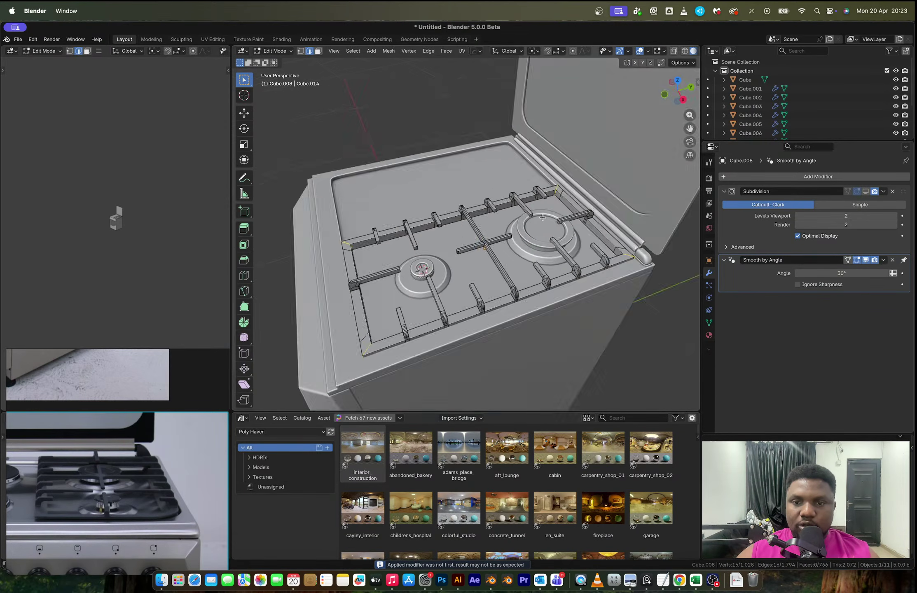
alt+click(627, 257)
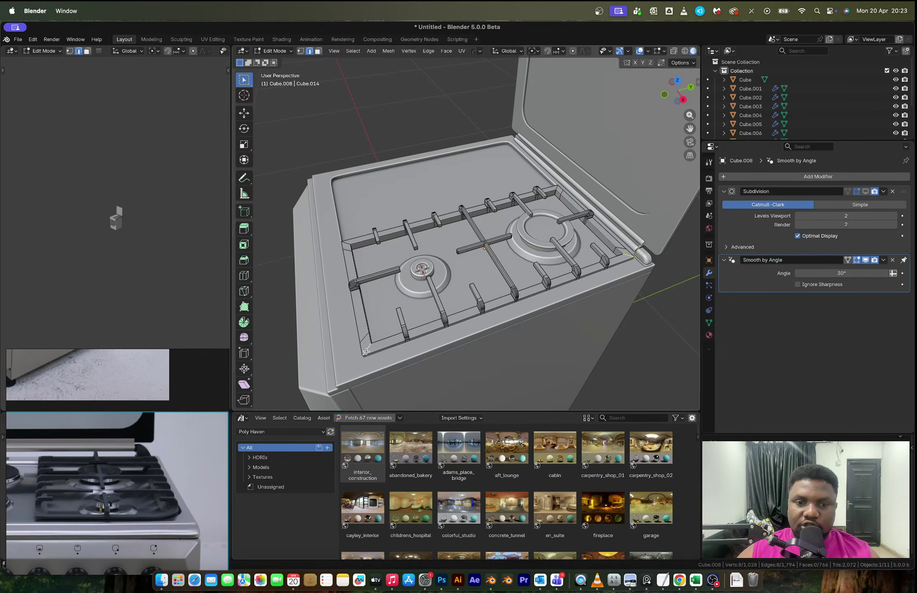
alt+shift+click(367, 350)
scroll(394, 354, up, 2)
middle_drag(393, 354, 483, 331)
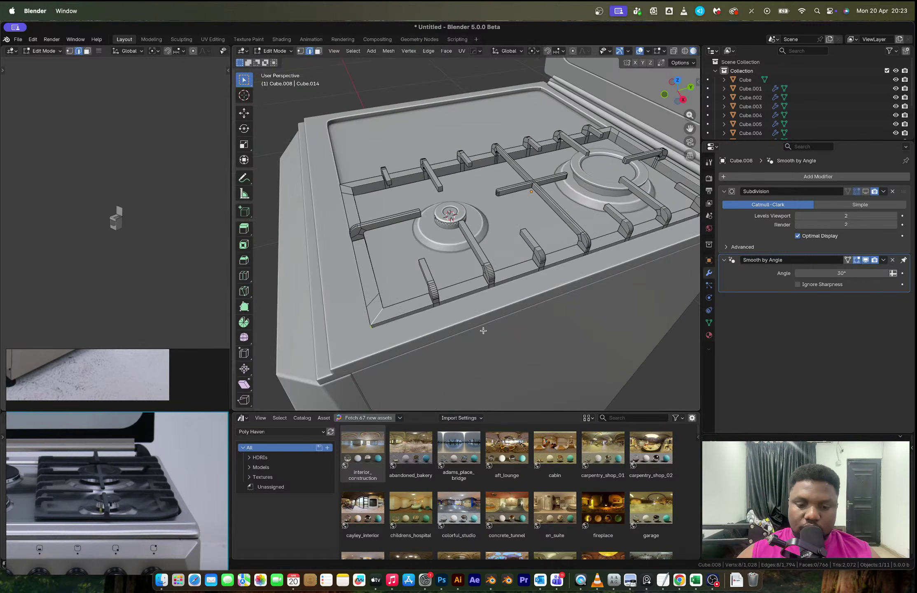
key(ctrl+b)
scroll(483, 334, up, 4)
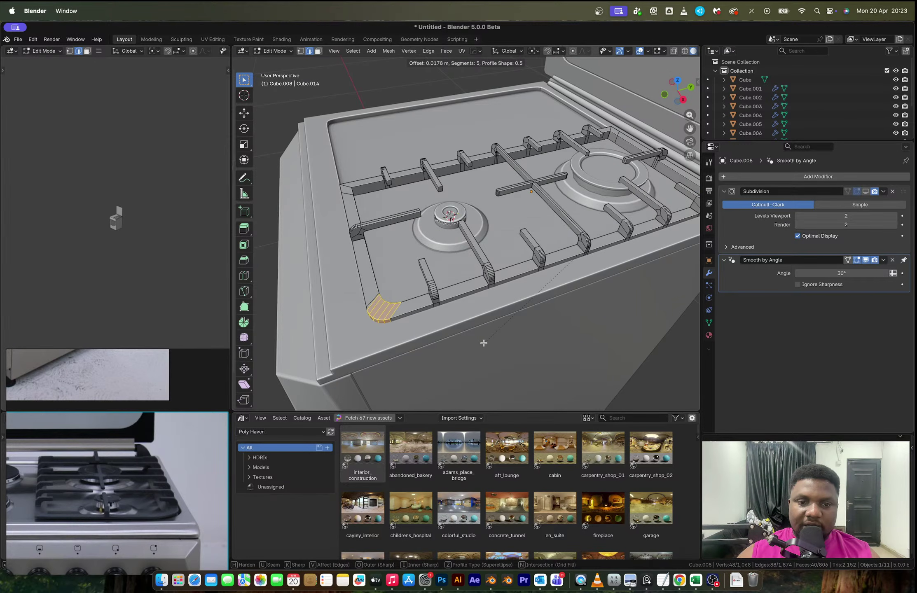
click(483, 343)
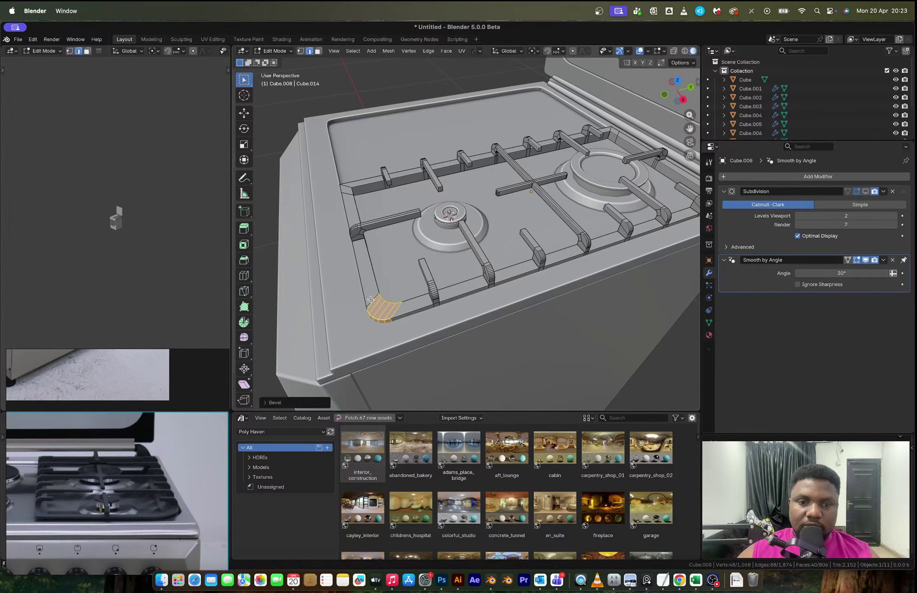
Step: Dissolve the extra edge loops beside the two rounded right-hand corners on the grate's front and rear rails
alt+click(370, 299)
shift+middle_drag(371, 299, 247, 338)
alt+shift+click(600, 226)
key(super+z)
alt+shift+click(601, 226)
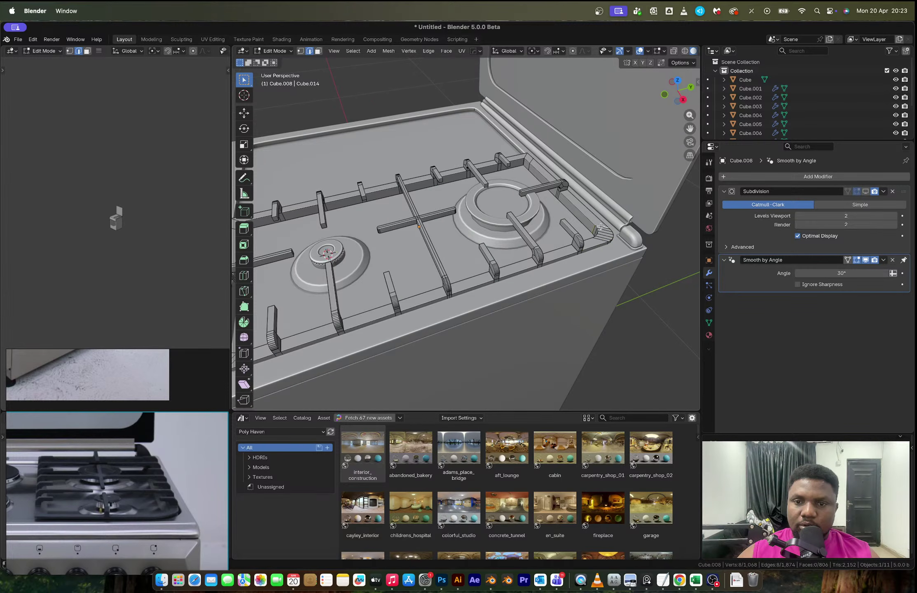
key(ctrl+x)
middle_drag(601, 226, 393, 287)
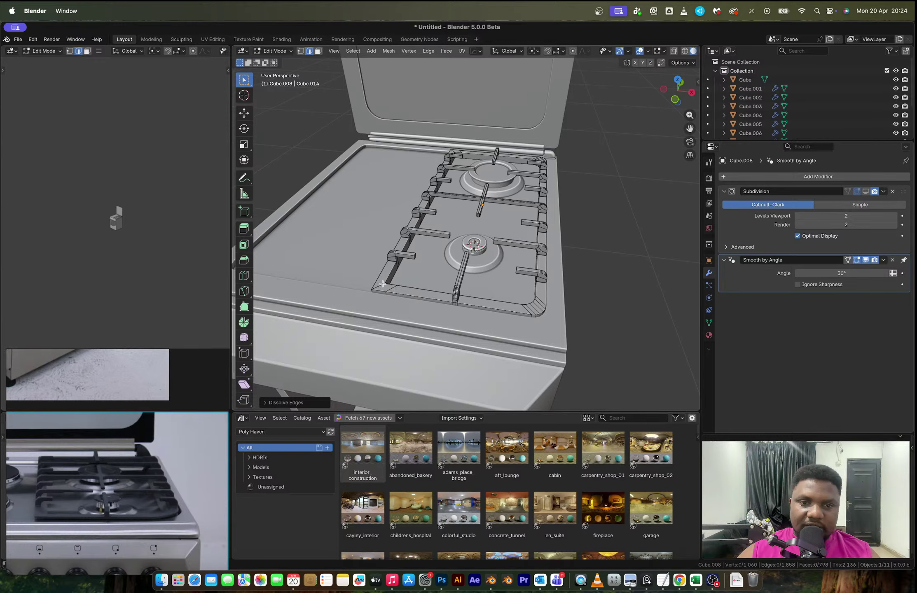
Step: Bevel the corner edges at the grate's front-left and rear-left corners with 5 segments and leave edit mode
alt+click(383, 284)
shift+middle_drag(452, 154, 476, 221)
alt+shift+click(476, 220)
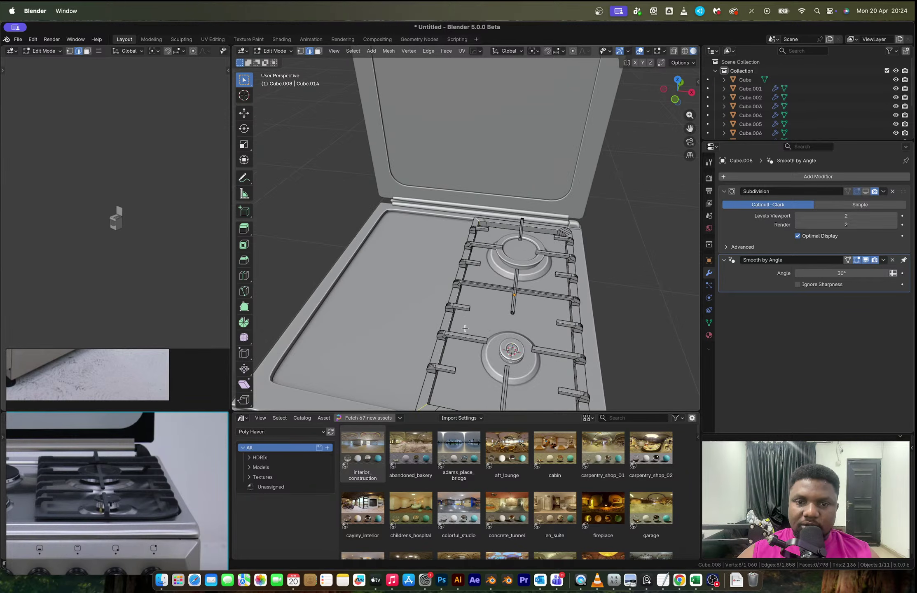
shift+middle_drag(465, 328, 473, 226)
scroll(482, 286, up, 3)
key(ctrl+b)
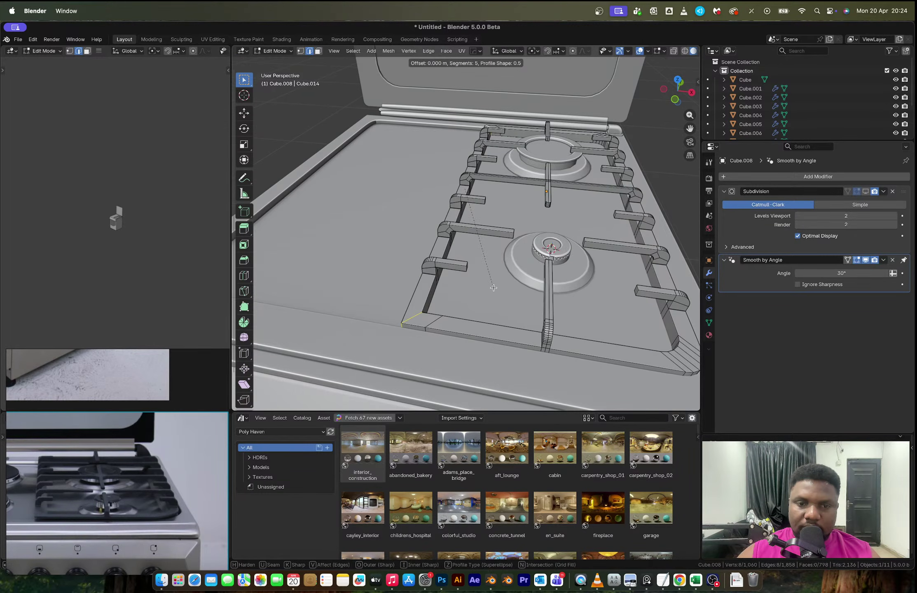
key(Escape)
key(Tab)
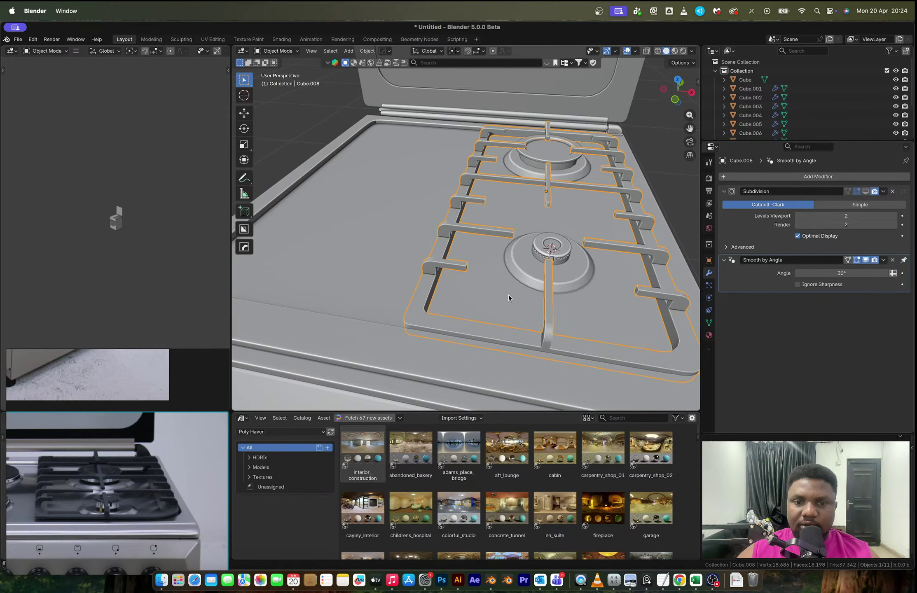
Step: Try a HardOps Bevel on the whole grate with its width halved
middle_drag(504, 296, 510, 280)
key(q)
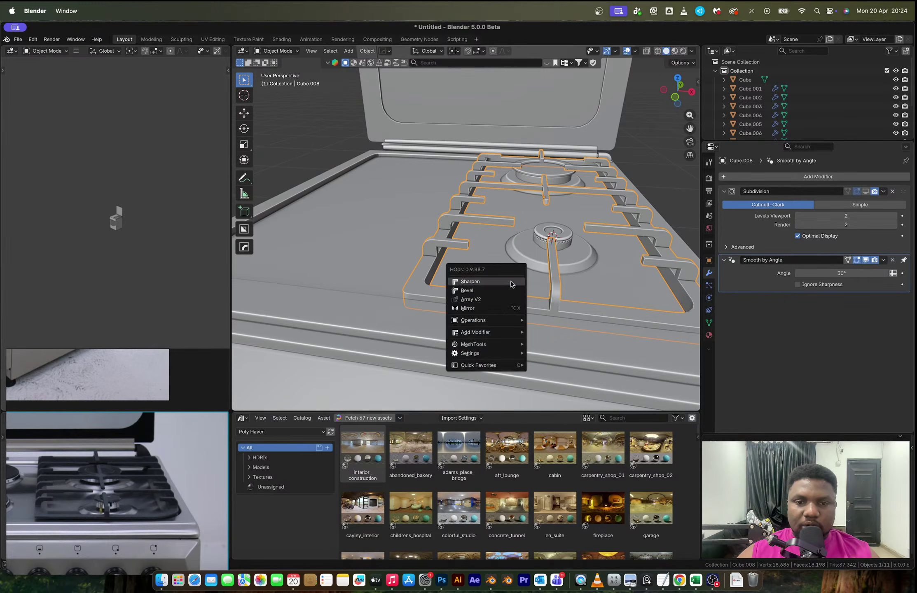
click(513, 290)
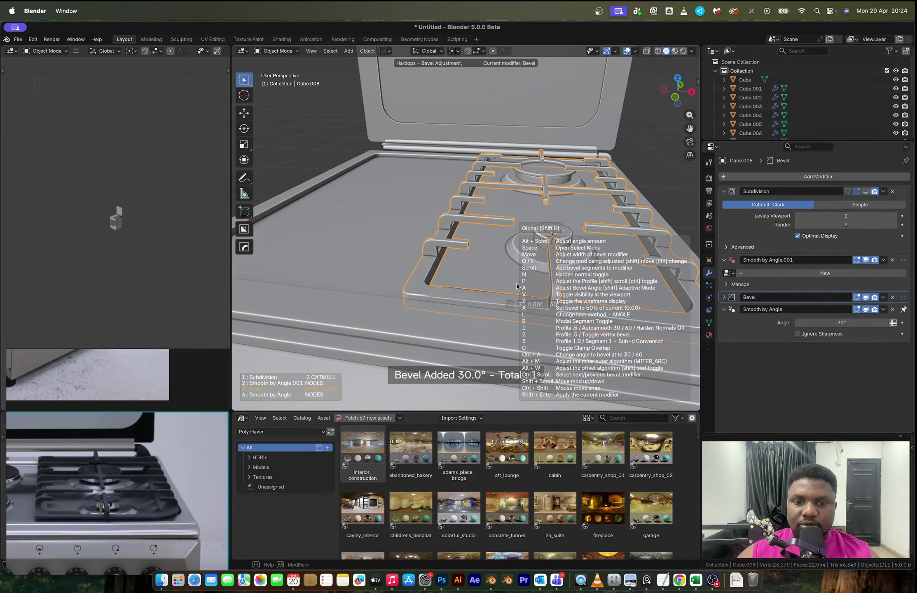
key(x)
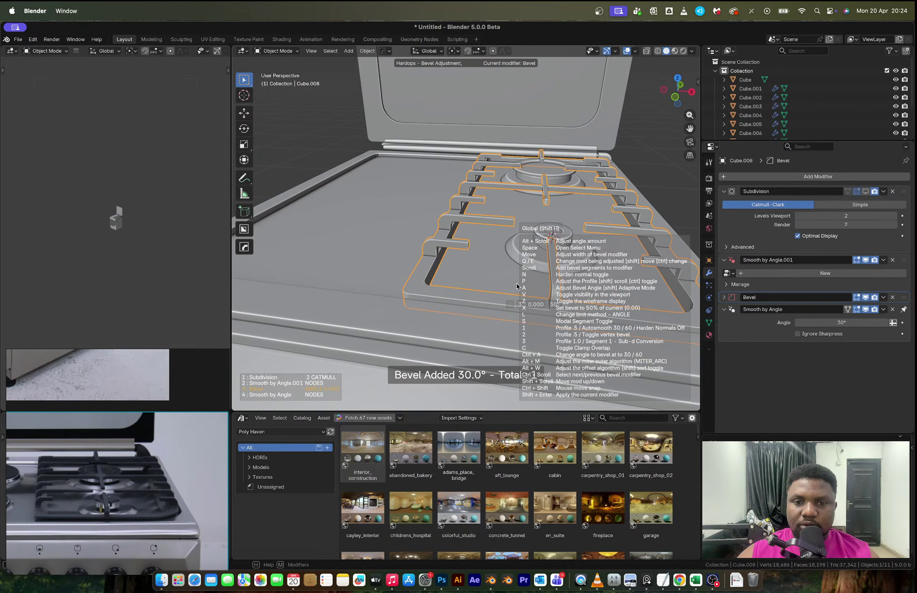
click(518, 284)
Step: Recalculate the normals of the entire grate mesh and merge its overlapping vertices by distance
middle_drag(517, 284, 479, 239)
key(Tab)
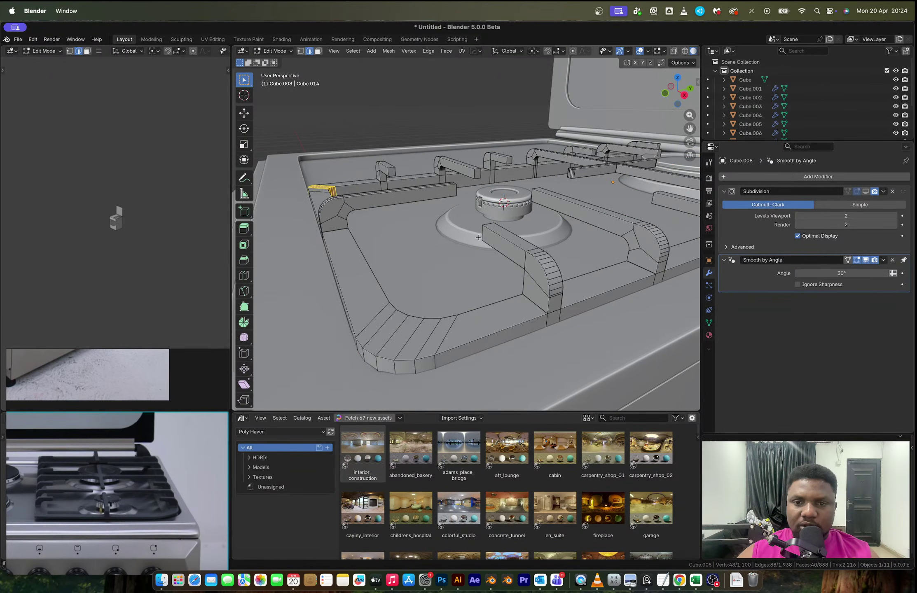
key(a)
key(shift+n)
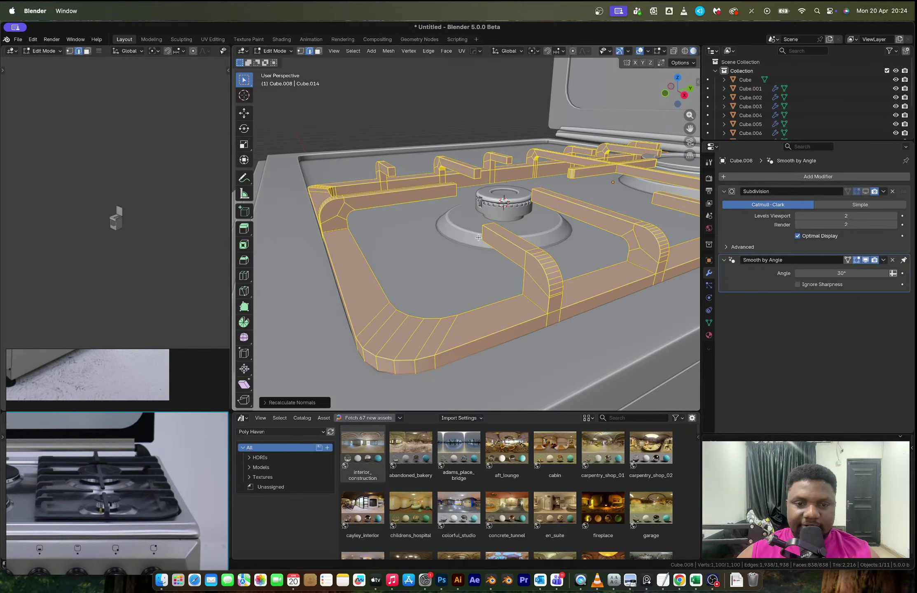
key(m)
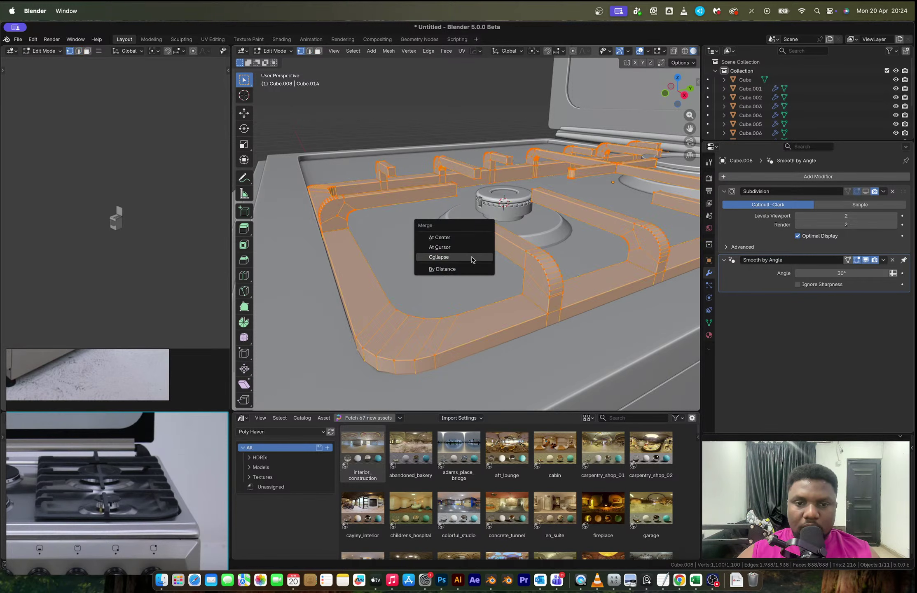
click(464, 267)
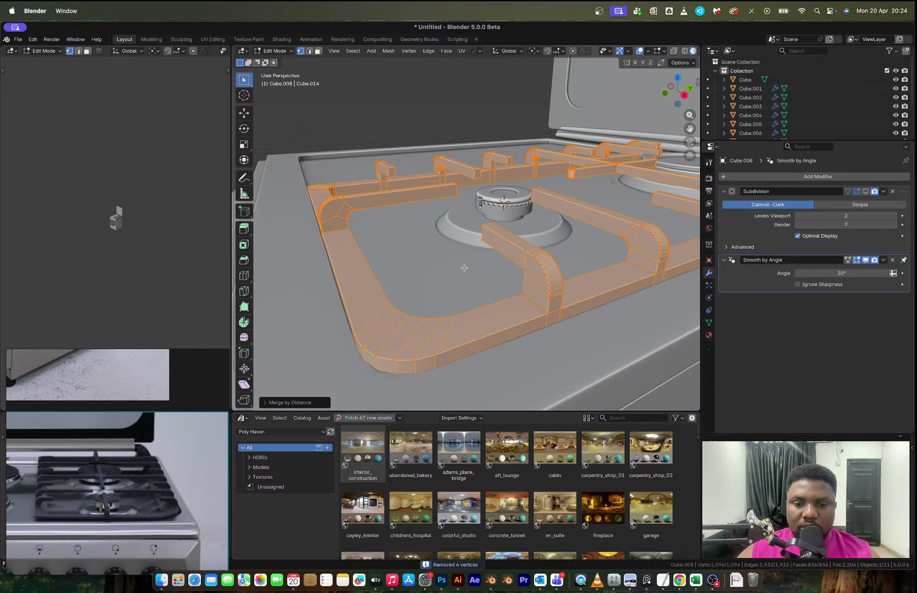
key(Tab)
Step: Add a HardOps Bevel to the grate with a width of about 0.018 m and 5 segments
key(q)
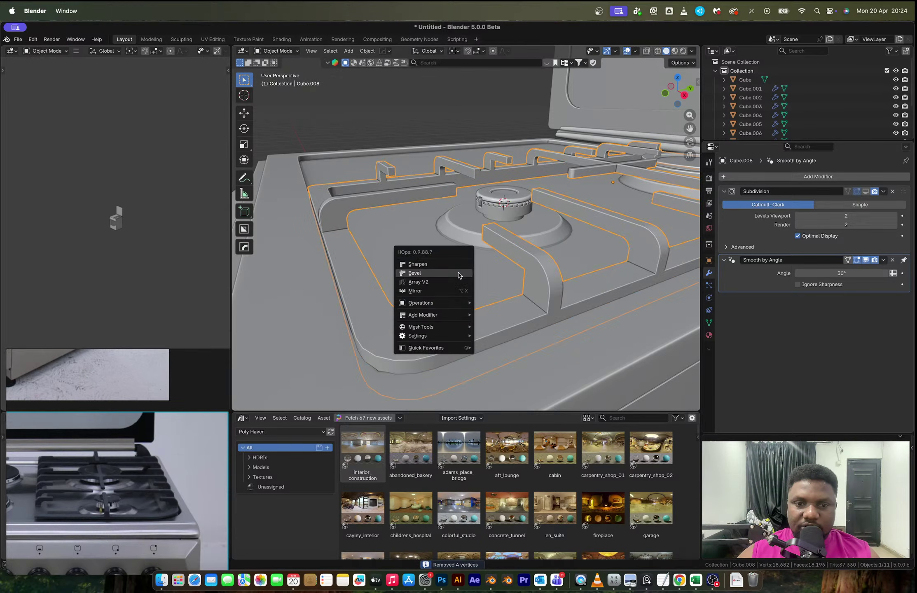
click(458, 273)
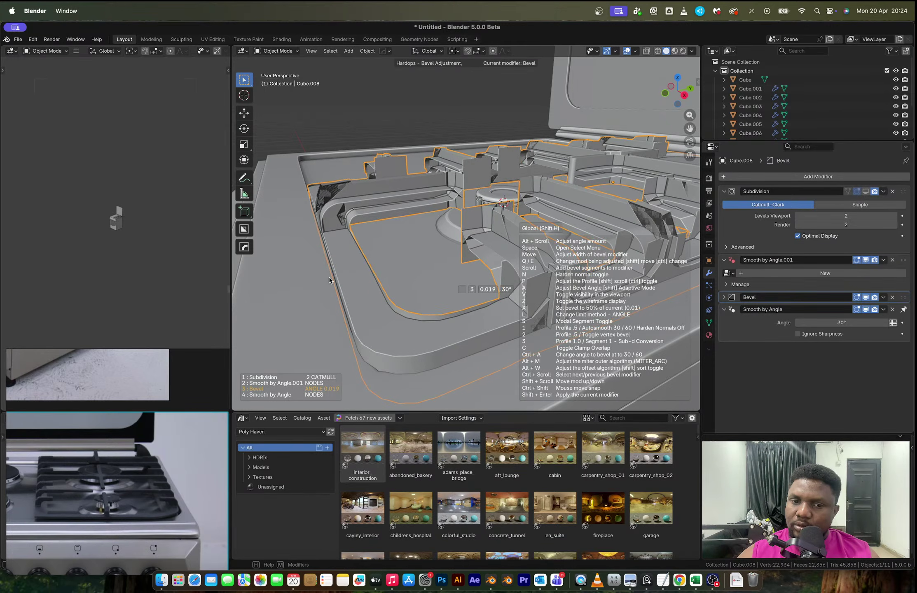
scroll(334, 281, up, 1)
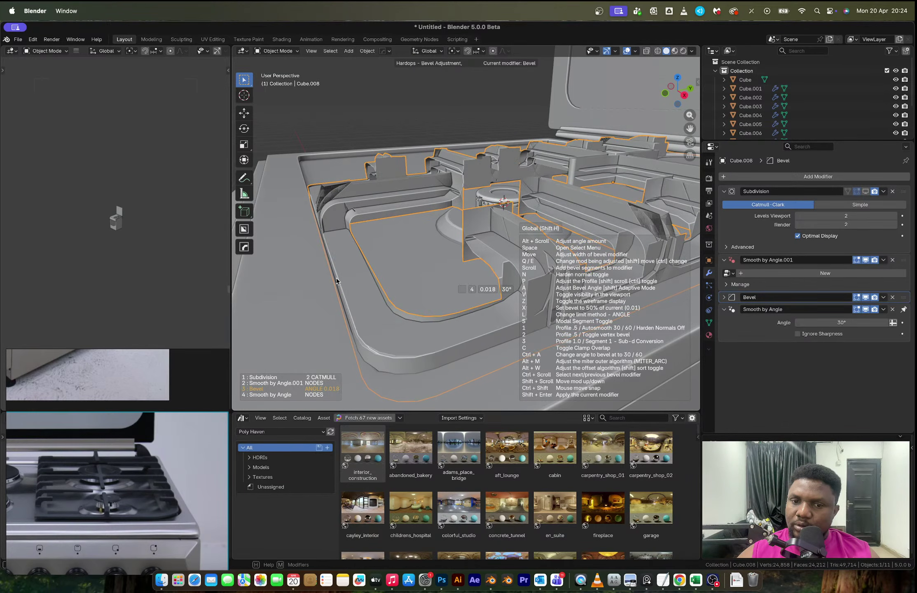
scroll(337, 281, up, 1)
click(336, 281)
middle_drag(336, 281, 446, 277)
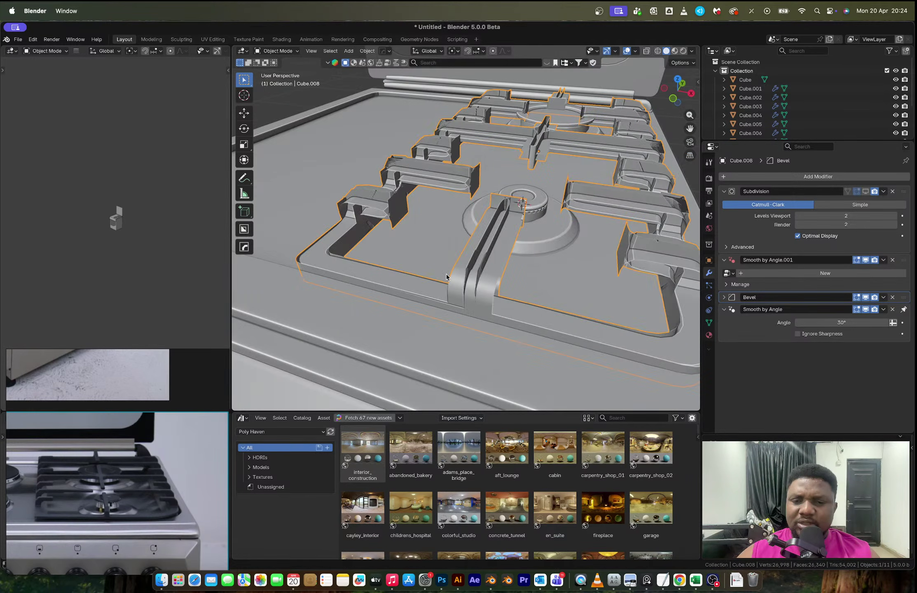
Step: Undo the last HardOps Bevel on the grate and check its mesh in edit mode
key(ctrl+z)
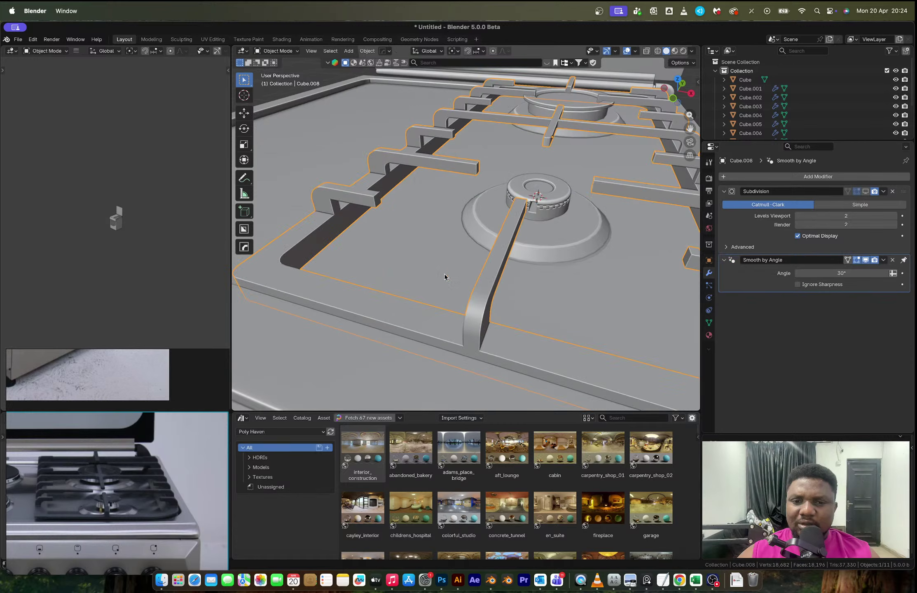
key(Tab)
middle_drag(444, 274, 456, 286)
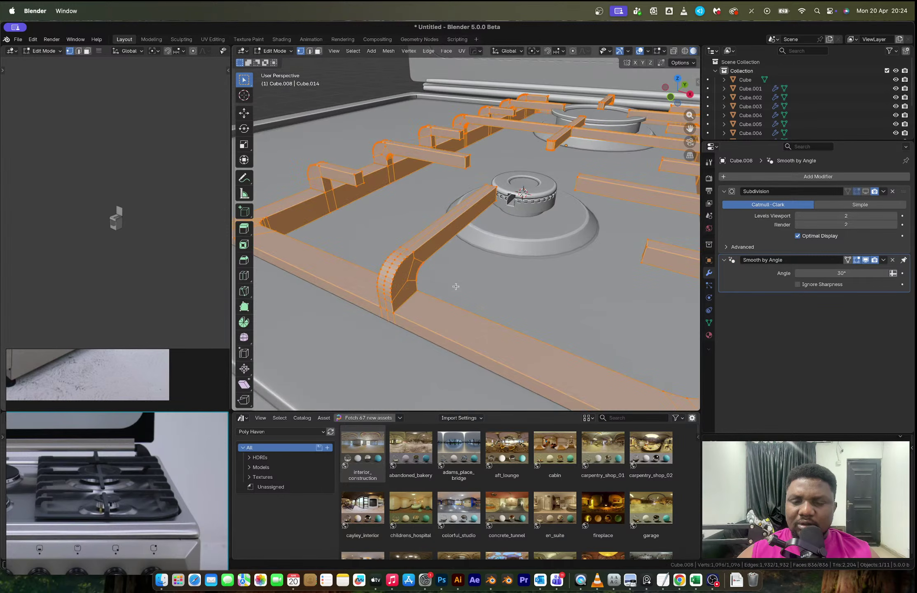
key(Tab)
scroll(456, 288, down, 4)
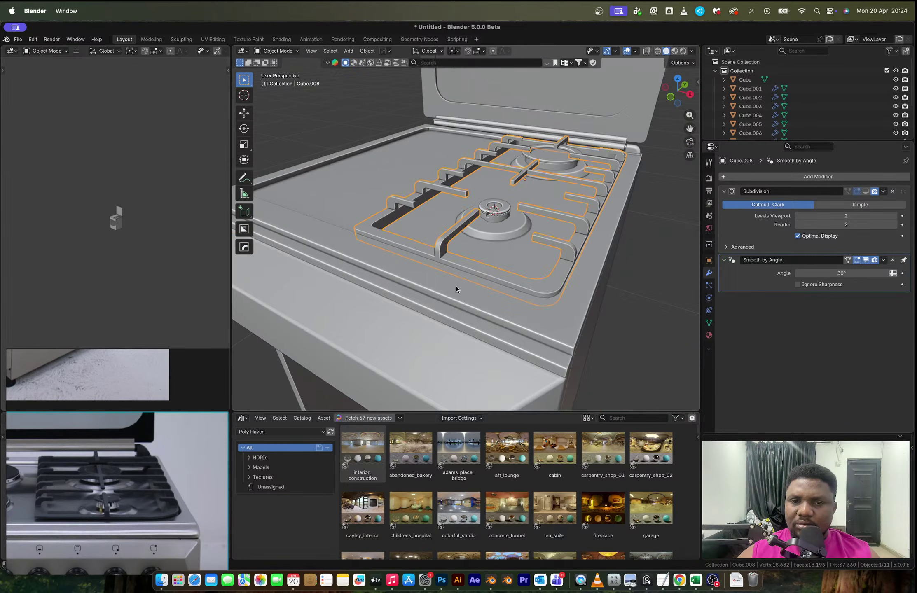
Step: Inset the four faces at the front-left of the cooktop's recess and shape them into a circle with LoopTools
middle_drag(456, 289, 467, 288)
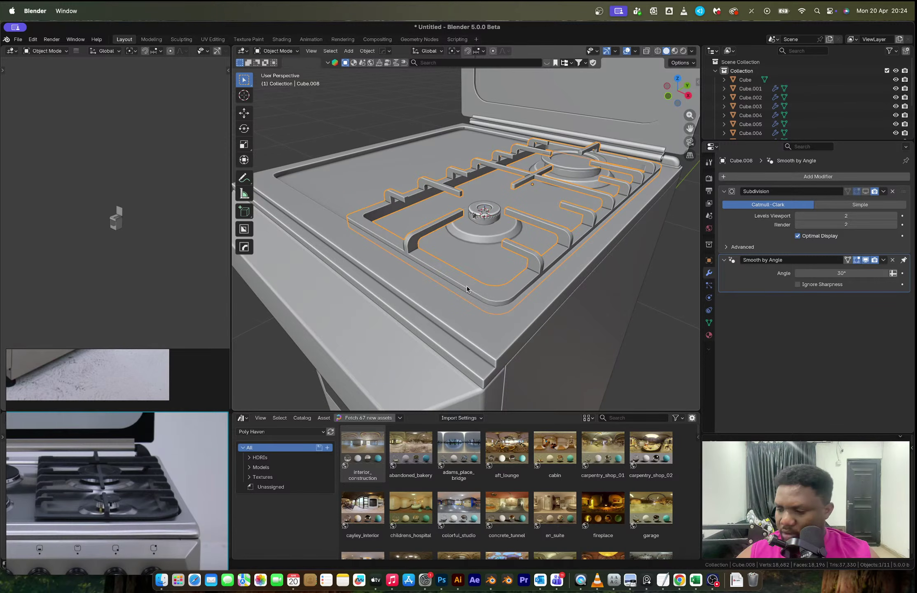
middle_drag(385, 345, 419, 349)
scroll(418, 349, down, 4)
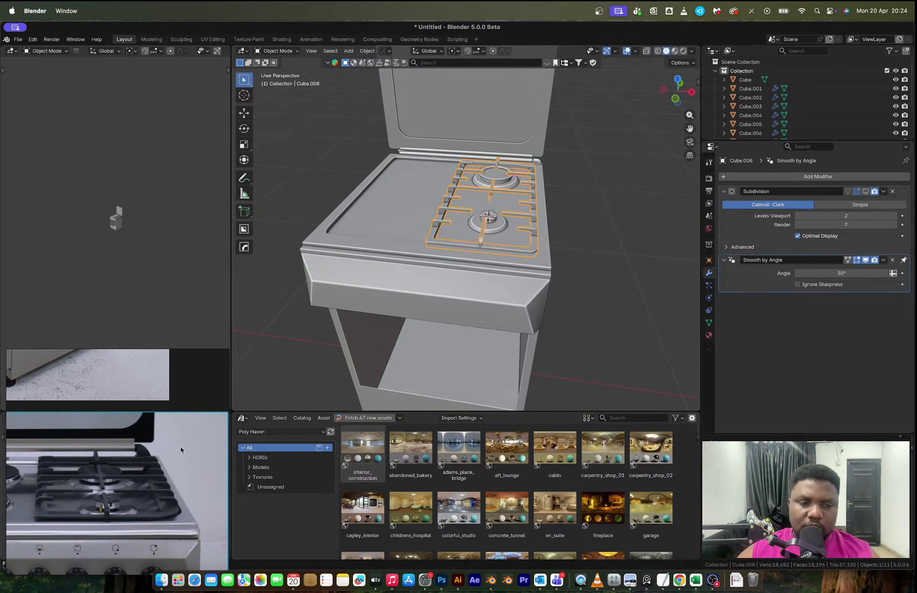
middle_drag(180, 447, 280, 390)
scroll(86, 454, up, 3)
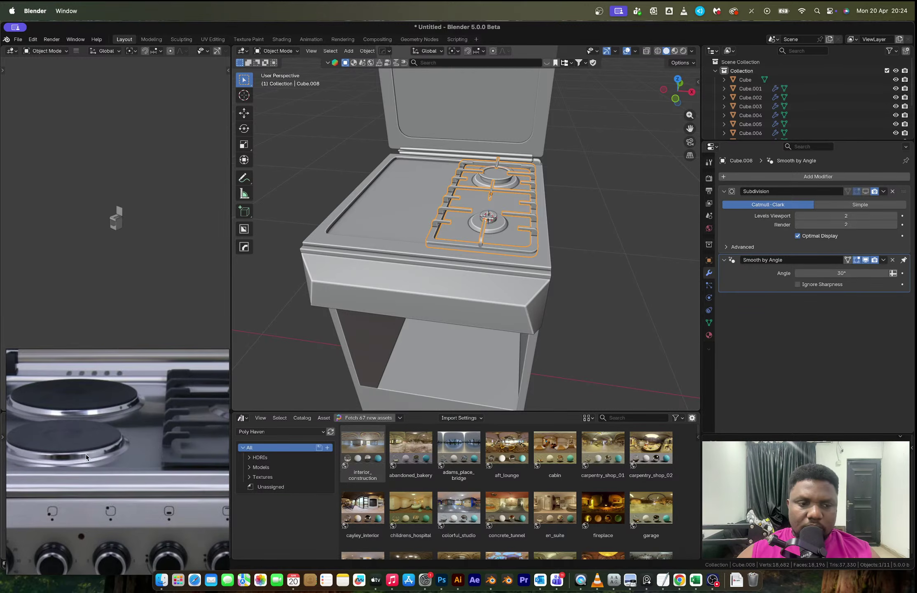
click(405, 223)
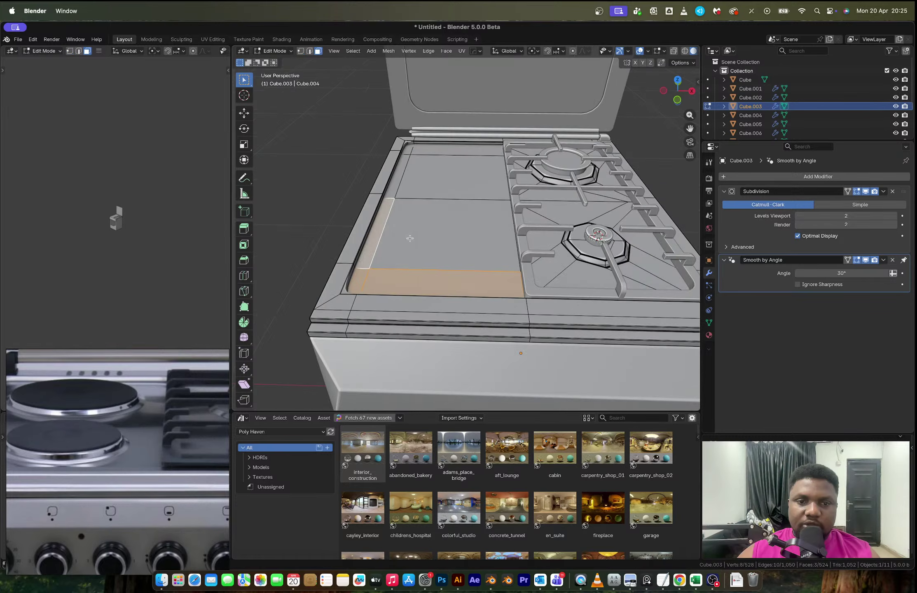
shift+click(424, 242)
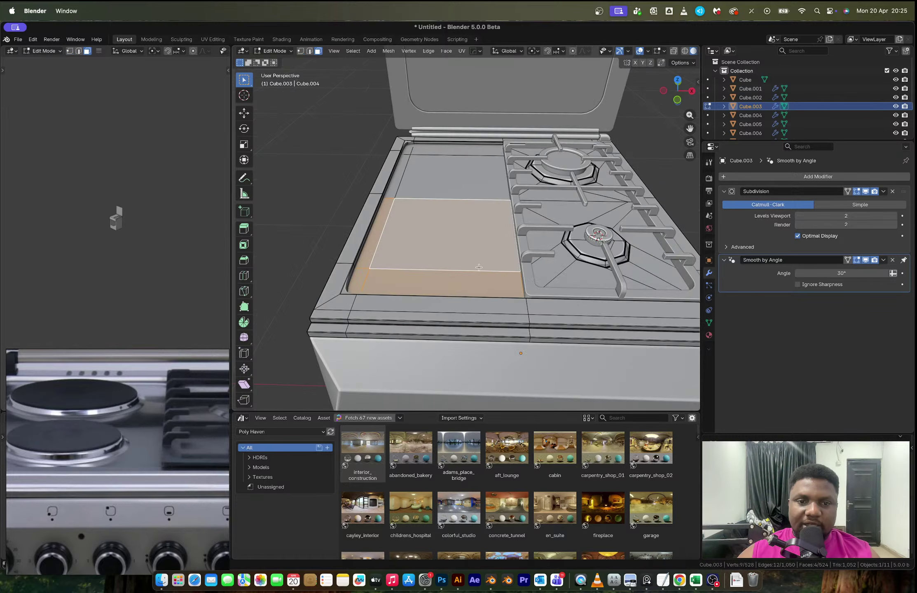
key(i)
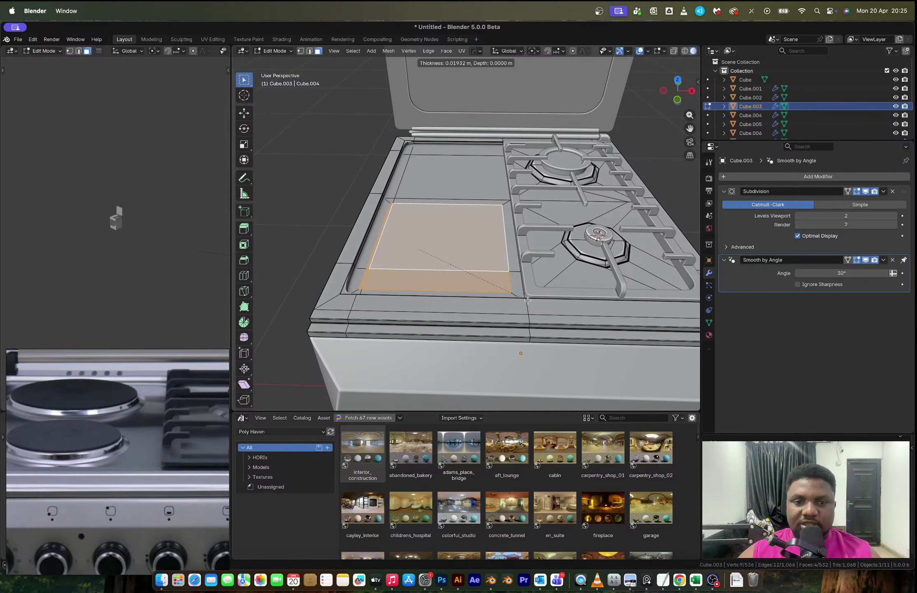
click(528, 300)
right_click(481, 251)
mouse_move(490, 247)
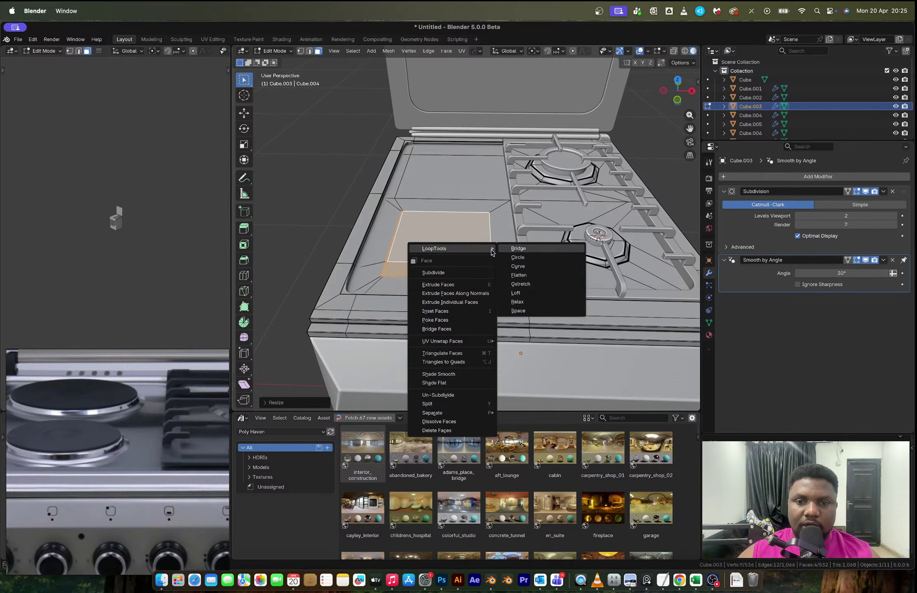
click(535, 256)
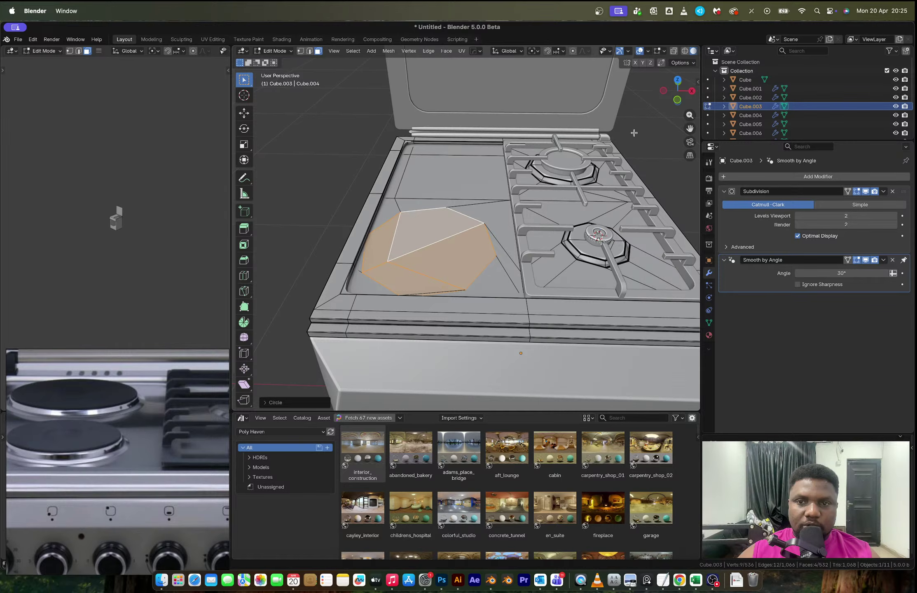
Step: In top view, rotate the circular faces, move them to the middle of the front-left area and scale them down
click(676, 99)
drag(677, 100, 592, 137)
key(KP_7)
scroll(547, 282, up, 2)
key(r)
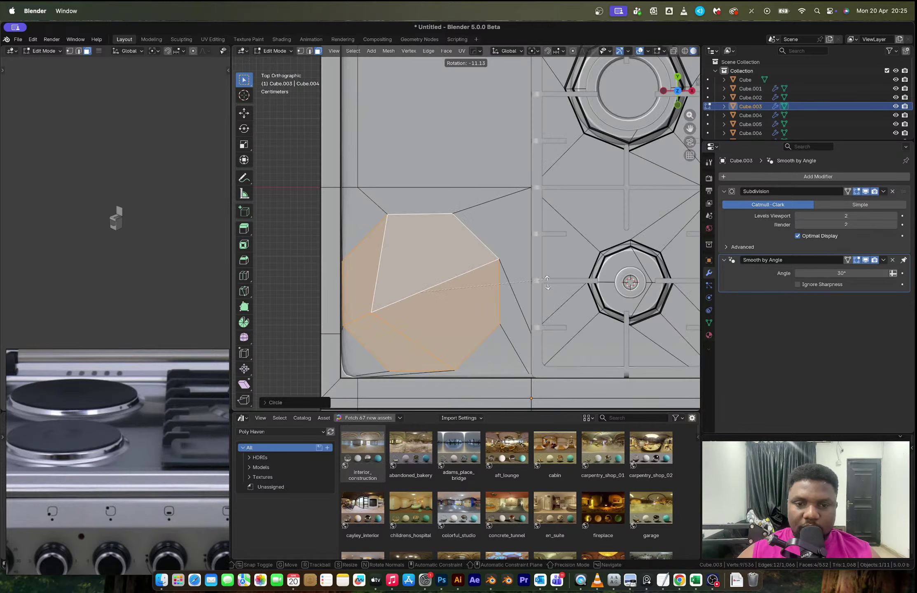
click(570, 312)
key(g)
click(588, 302)
key(s)
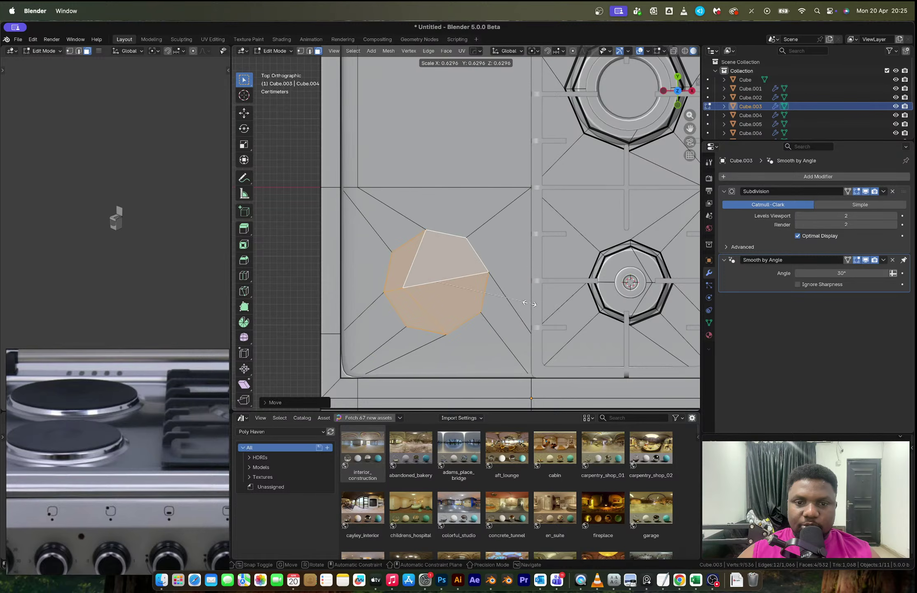
click(559, 311)
Step: Try extruding the circular faces upward by about 0.009 m
middle_drag(559, 311, 519, 255)
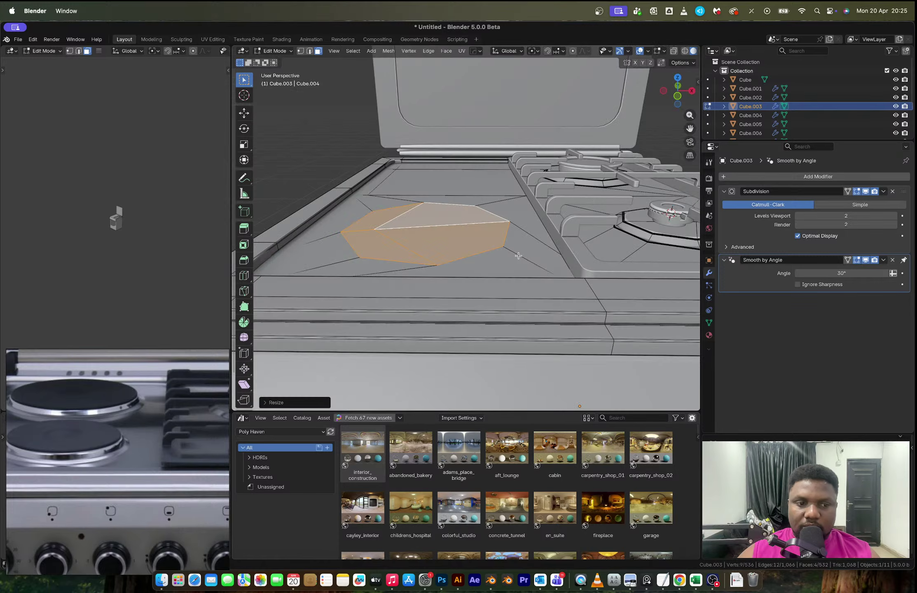
key(r)
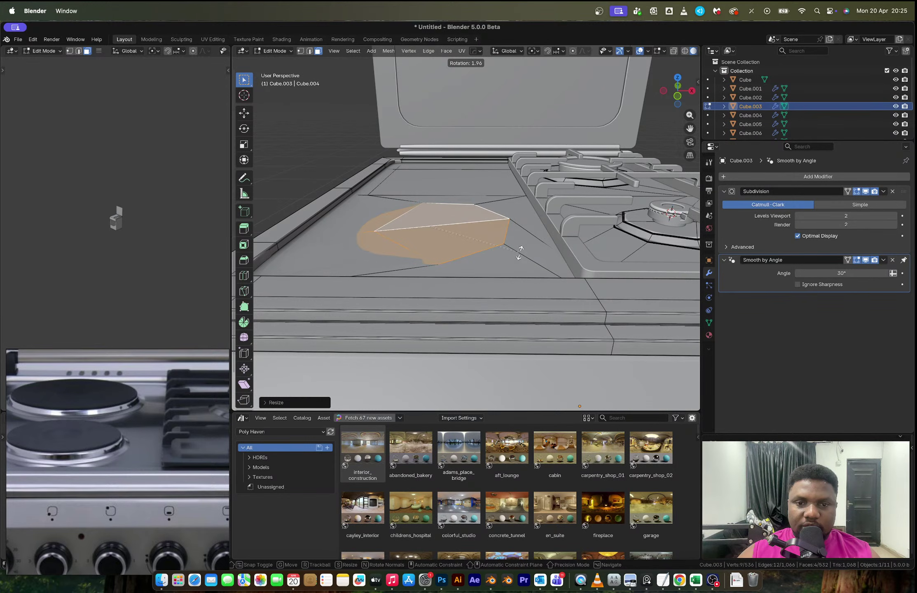
key(Escape)
key(e)
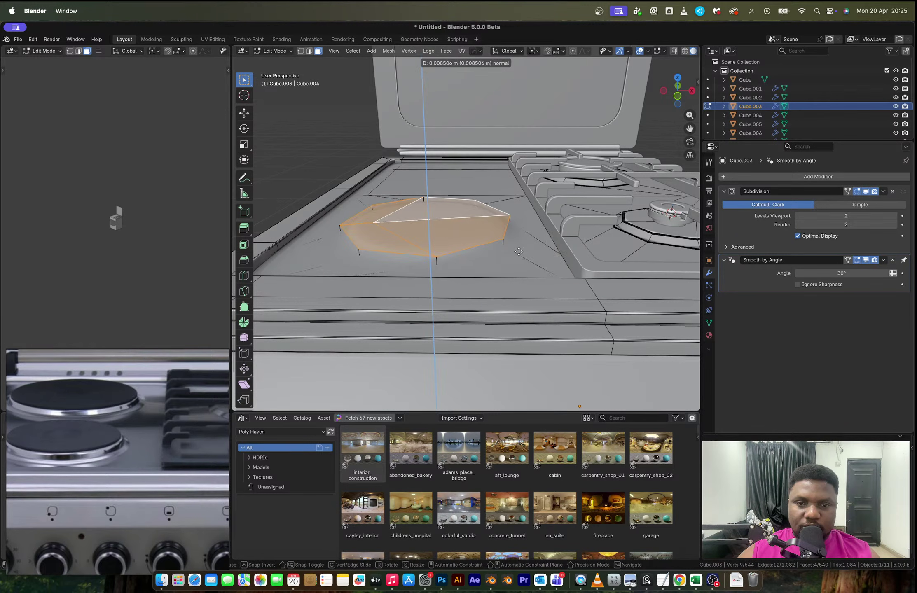
click(519, 251)
Step: Turn off the cooktop's Subdivision display in the viewport and extrude the circular faces up about 0.012 m
key(Tab)
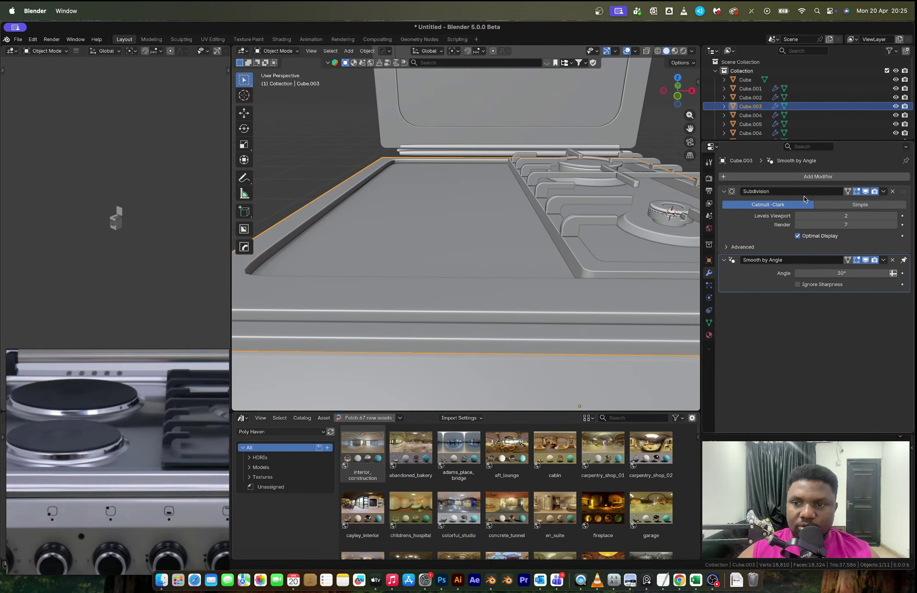
key(Tab)
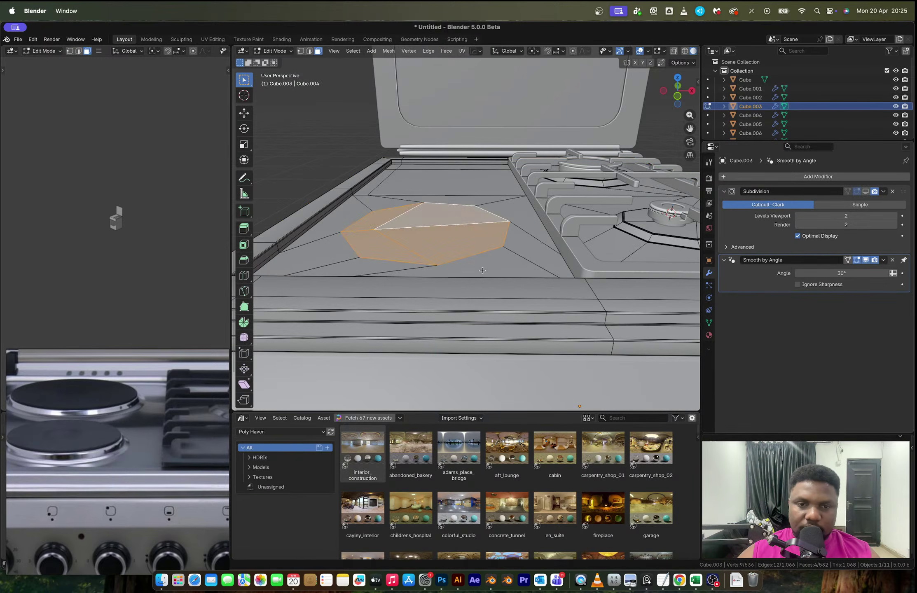
key(e)
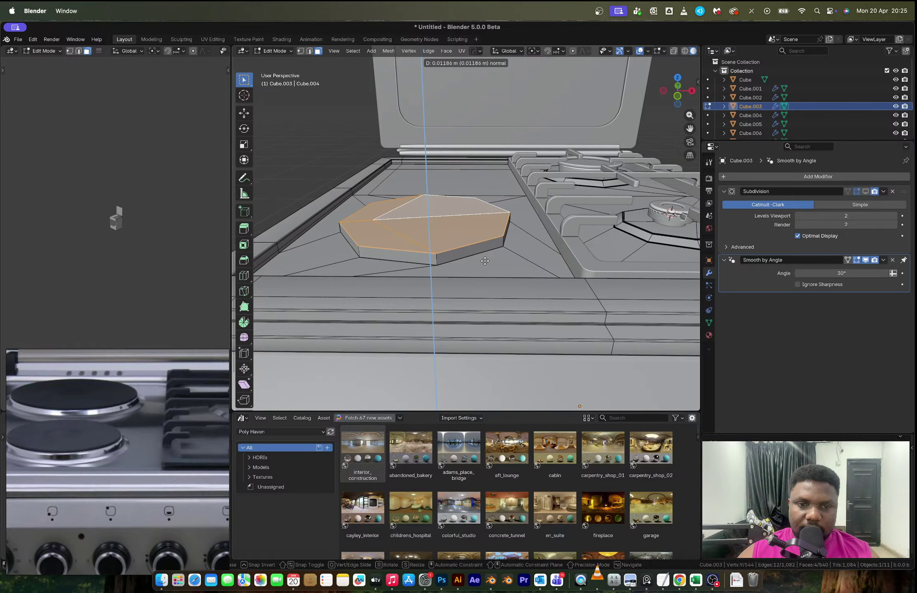
click(485, 261)
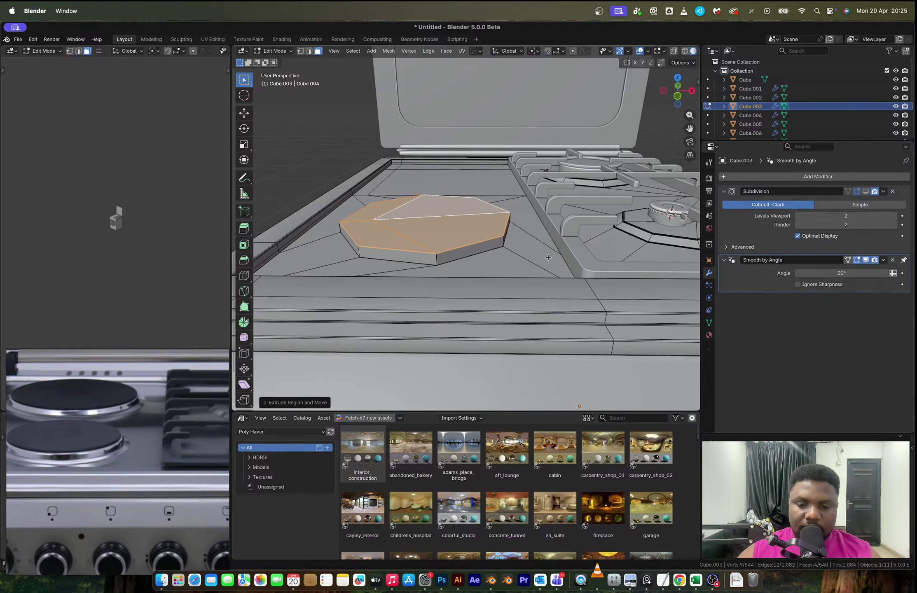
Step: Inset and scale in the raised disc's top faces to leave a rim, and extrude them down about 0.005 m
key(i)
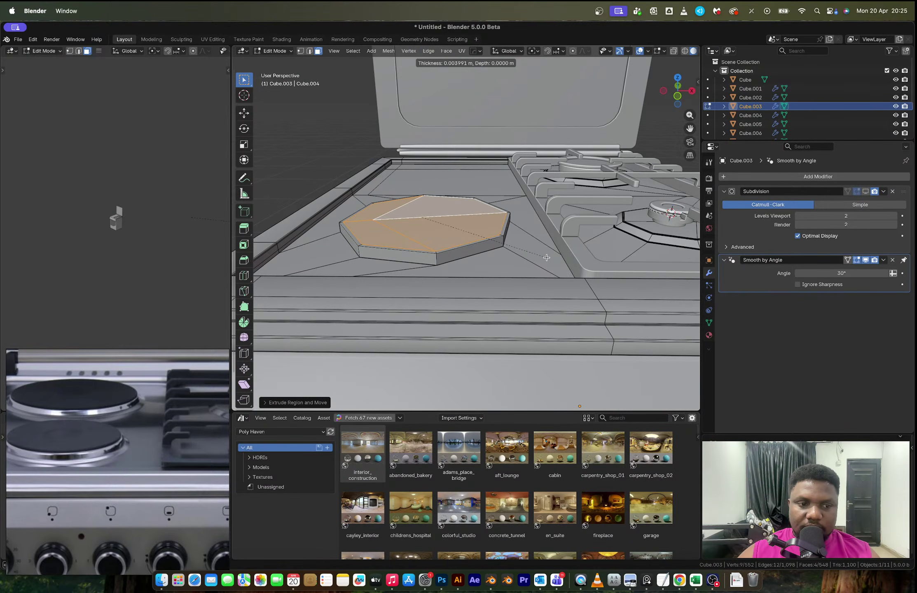
click(546, 257)
key(e)
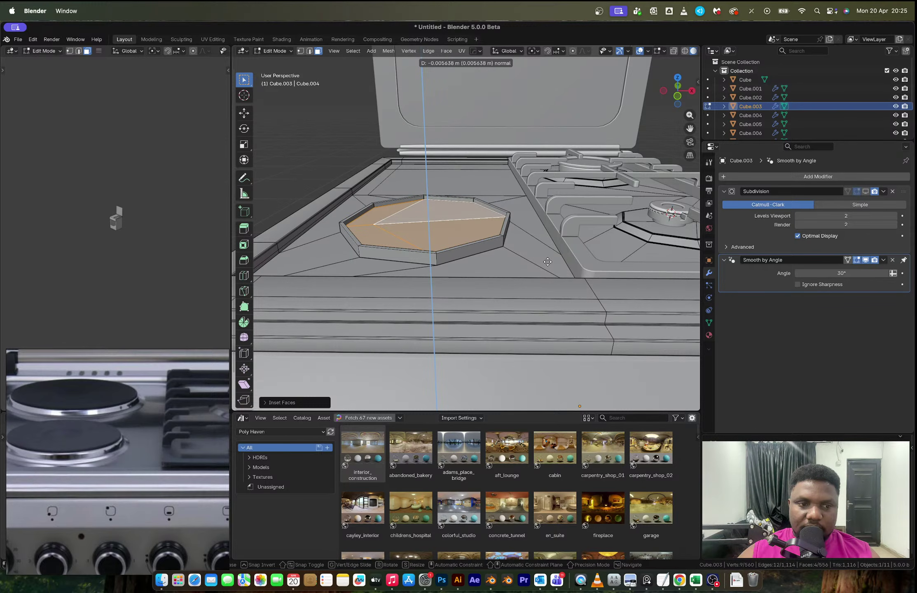
right_click(547, 262)
key(super+z)
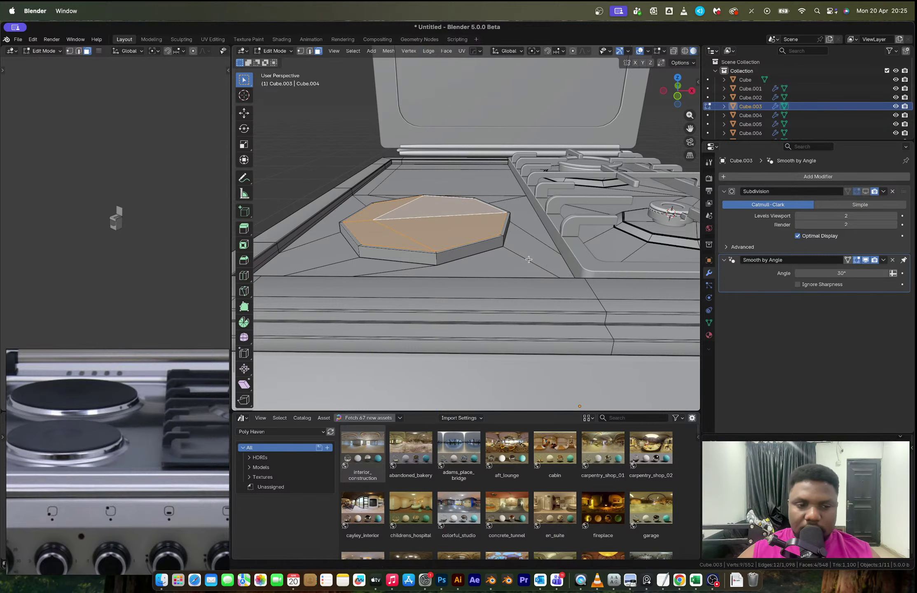
key(s)
click(526, 260)
key(e)
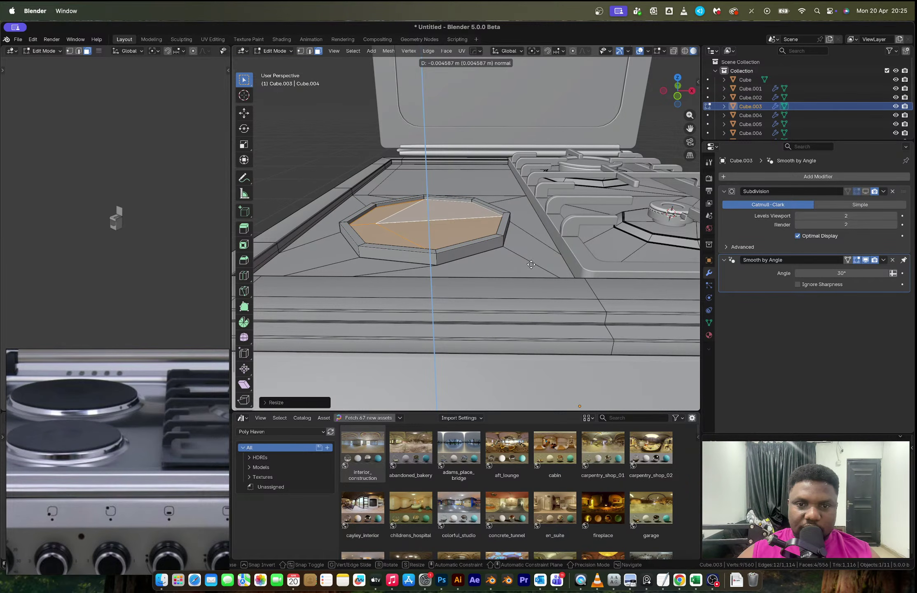
click(531, 265)
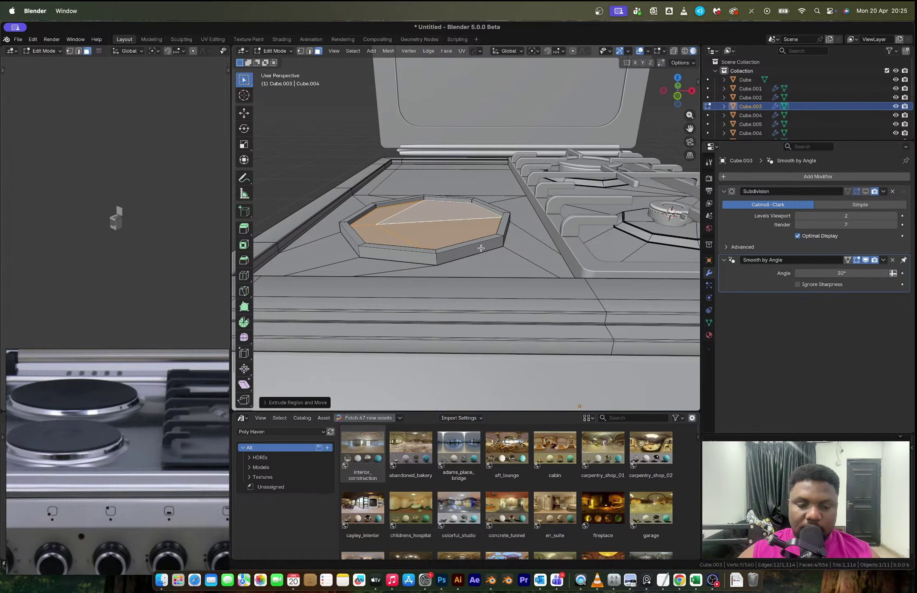
key(Tab)
key(Tab)
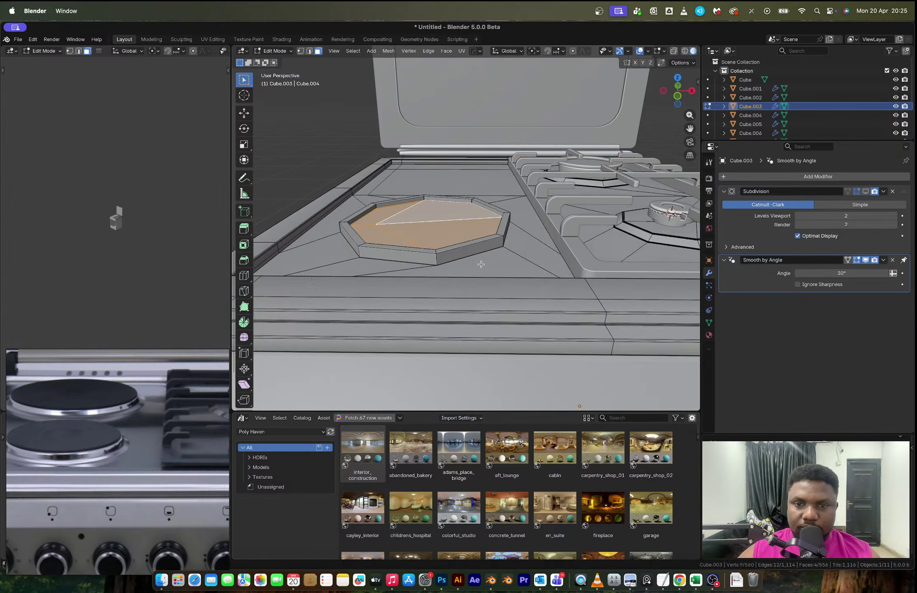
Step: Bevel the rim's inner and outer upper edge loops and its base loop by about 0.002 m with 5 segments
scroll(473, 262, up, 1)
key(2)
alt+click(474, 263)
alt+shift+click(462, 255)
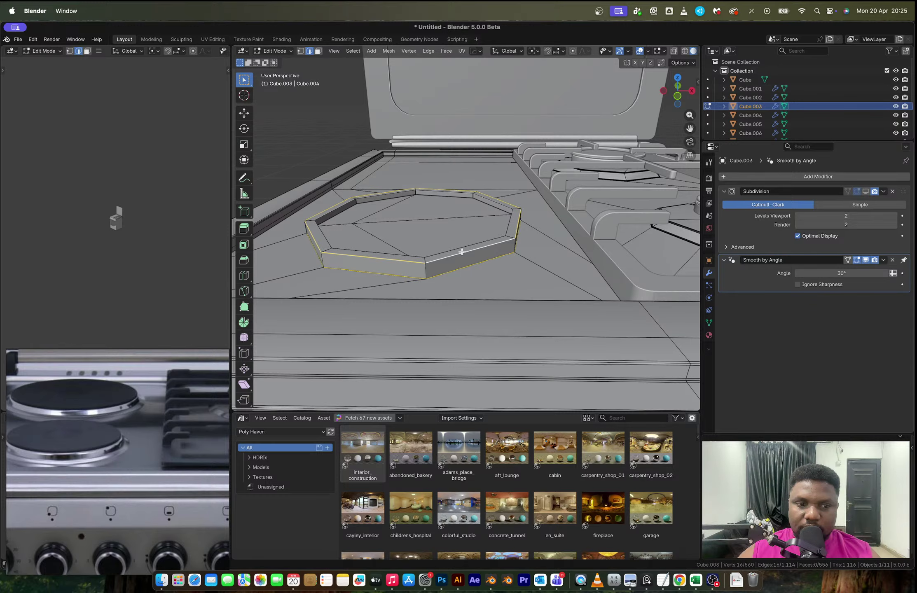
key(ctrl+b)
scroll(565, 292, up, 4)
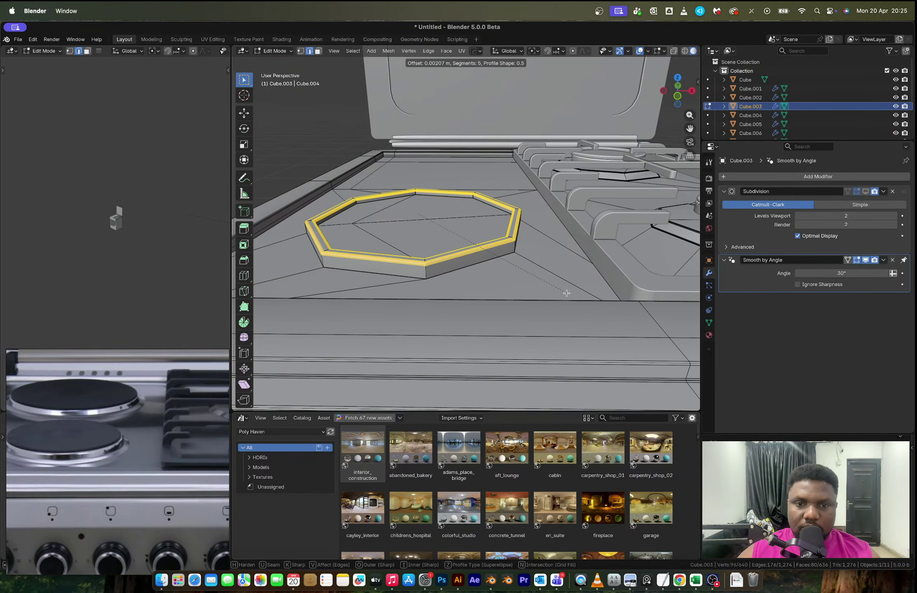
click(560, 294)
alt+click(483, 263)
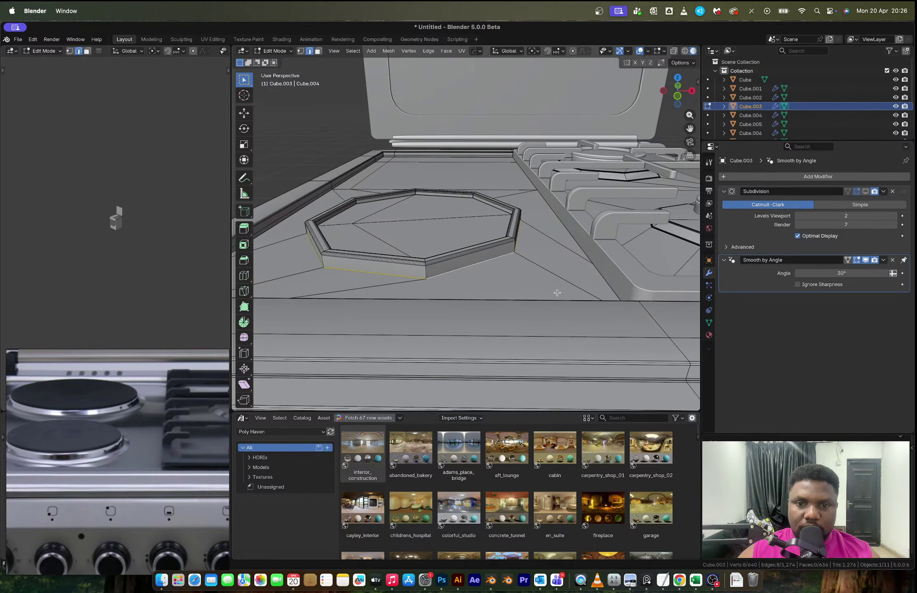
key(ctrl+b)
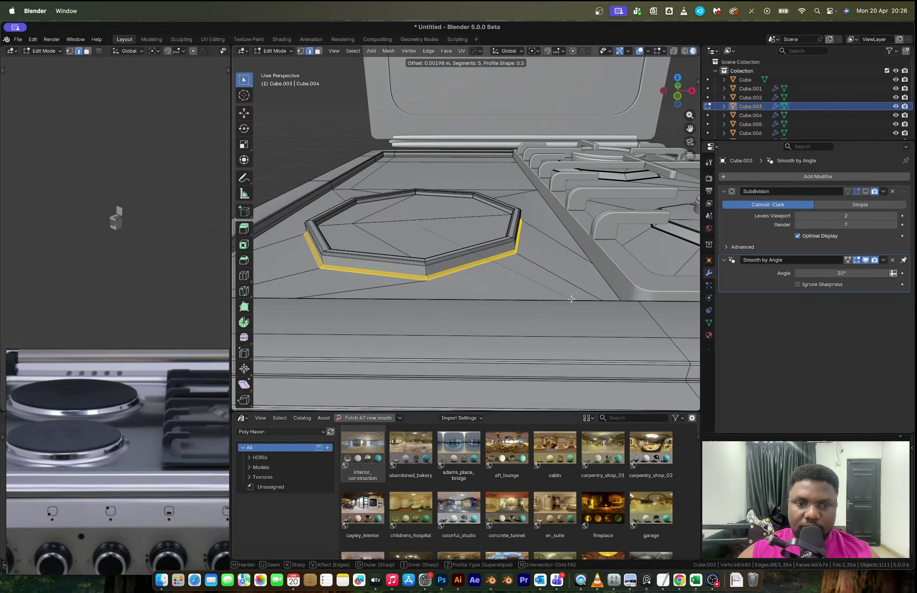
click(446, 253)
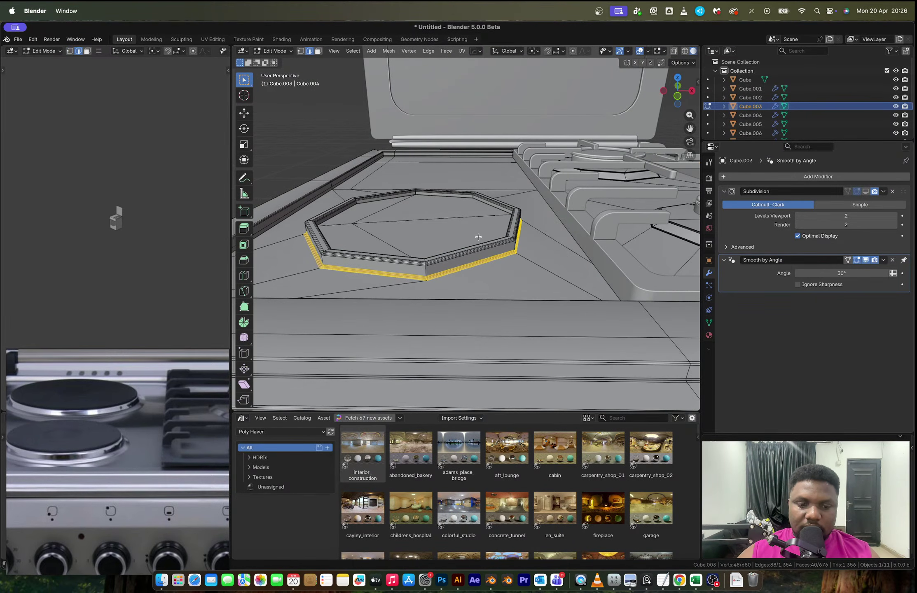
Step: Separate the four sunken faces inside the hotplate rim into their own object and leave edit mode
key(3)
click(444, 241)
shift+click(365, 207)
shift+click(365, 207)
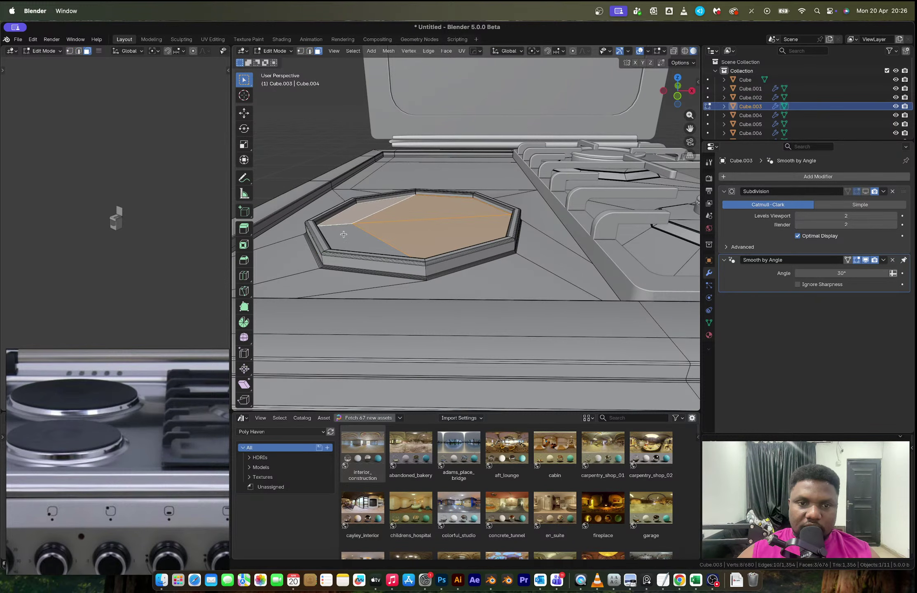
shift+click(343, 234)
key(p)
key(s)
key(Tab)
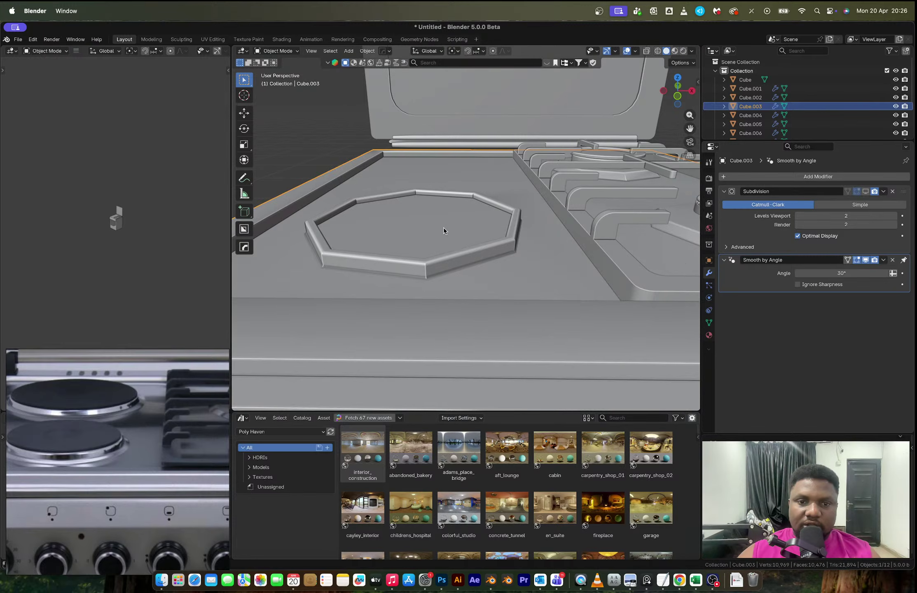
Step: Extrude all faces of the separated hotplate disc up about 0.01 m
click(443, 227)
key(Tab)
key(a)
key(e)
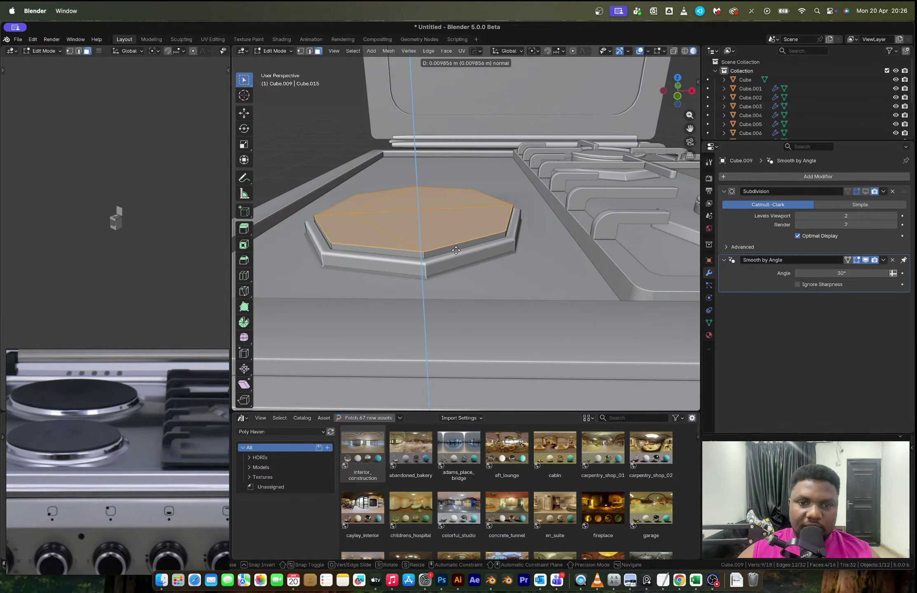
click(455, 251)
Step: Add an edge loop around the hotplate disc's side, extrude the side face ring outward along its normals about 0.005 m, and leave edit mode
key(ctrl+r)
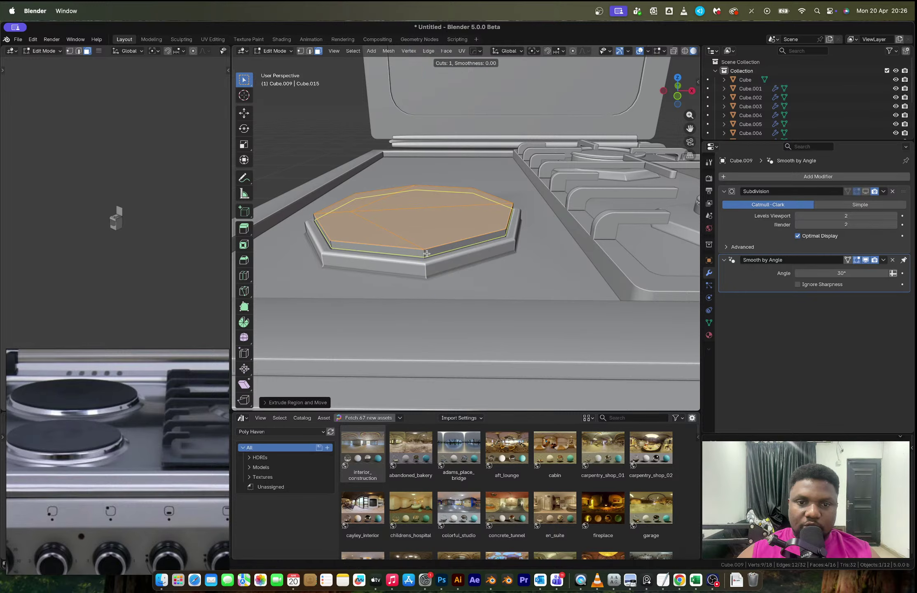
click(428, 254)
click(424, 251)
key(3)
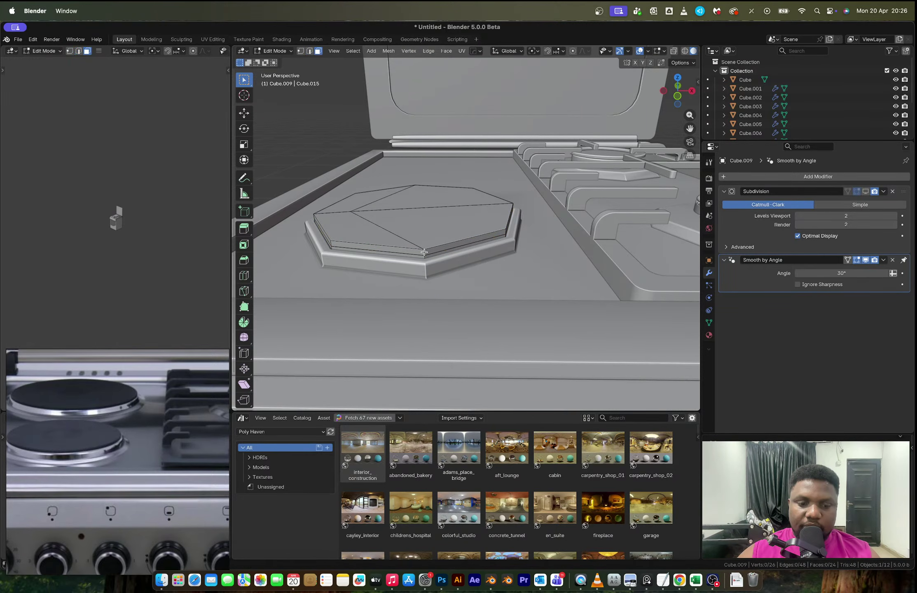
alt+click(424, 252)
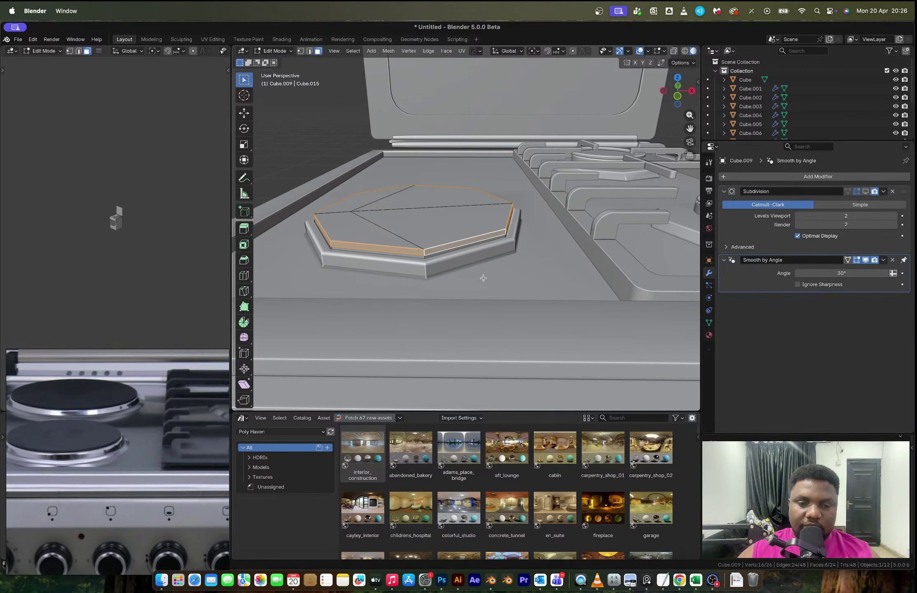
key(alt+e)
click(483, 278)
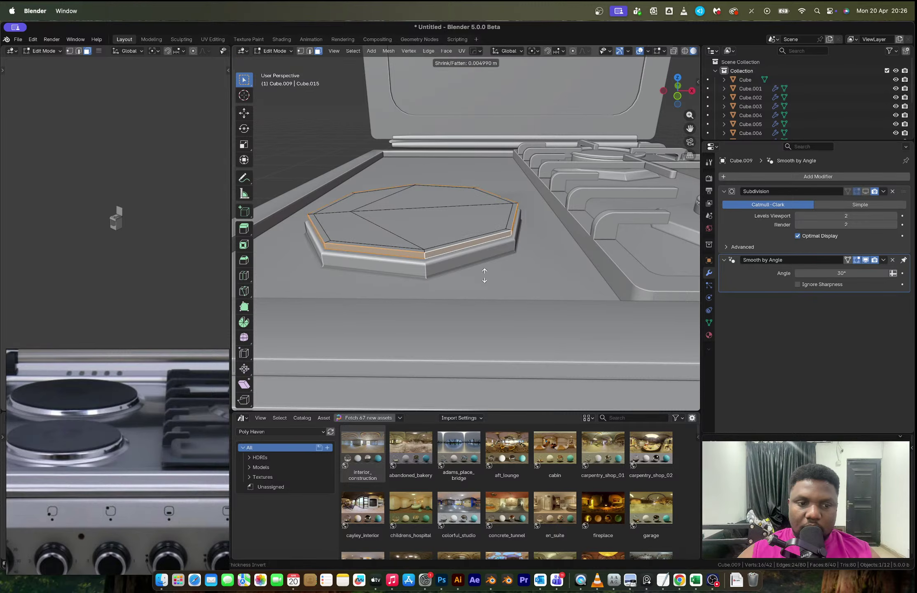
click(484, 275)
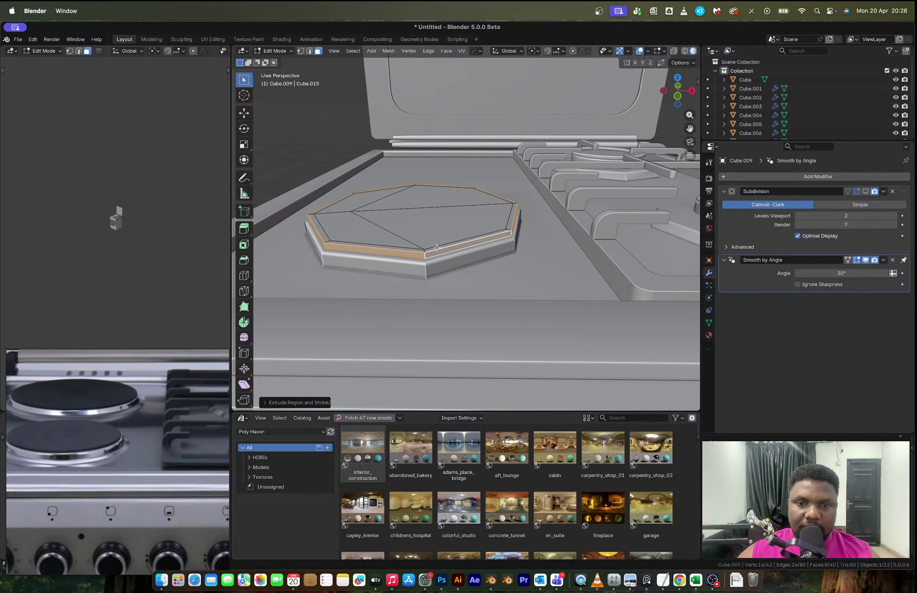
key(Tab)
scroll(437, 247, up, 2)
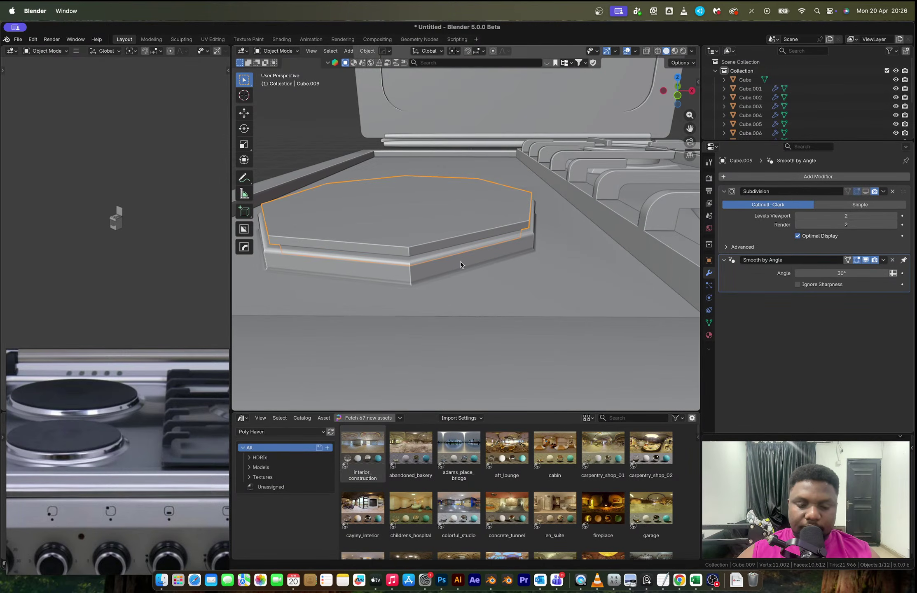
key(s)
key(z)
right_click(478, 275)
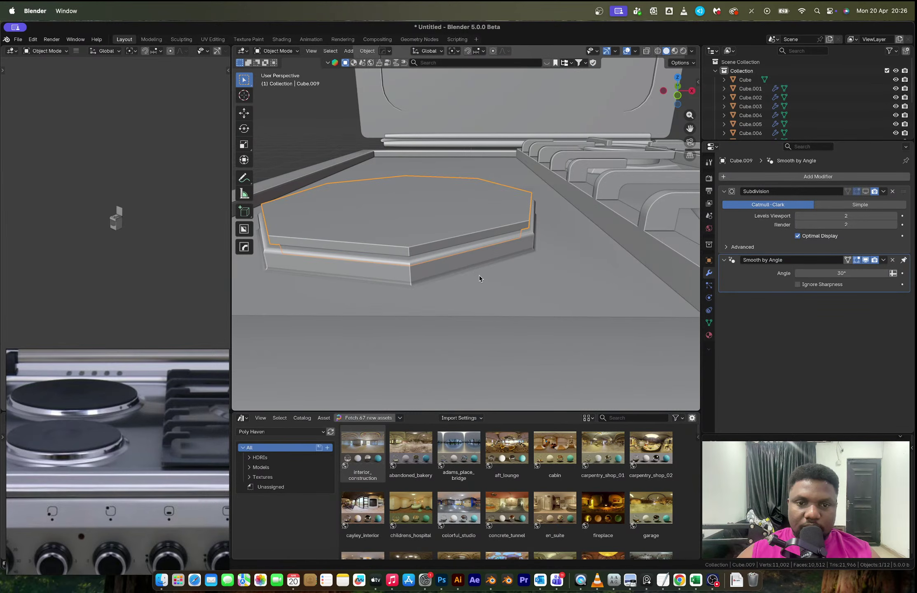
Step: Scale the whole hotplate disc mesh along Z in edit mode and adjust its height above the rim
key(Tab)
key(s)
key(z)
click(497, 289)
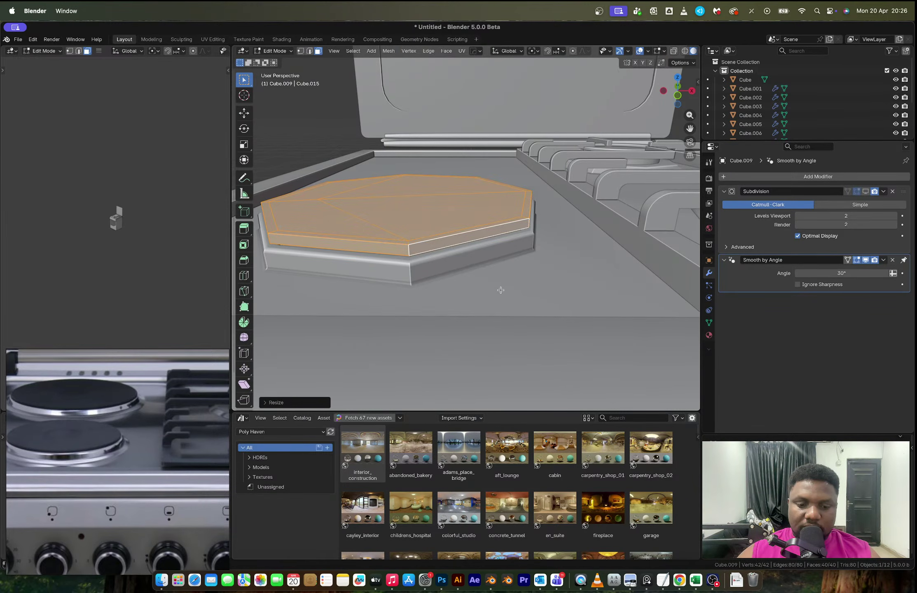
key(g)
key(z)
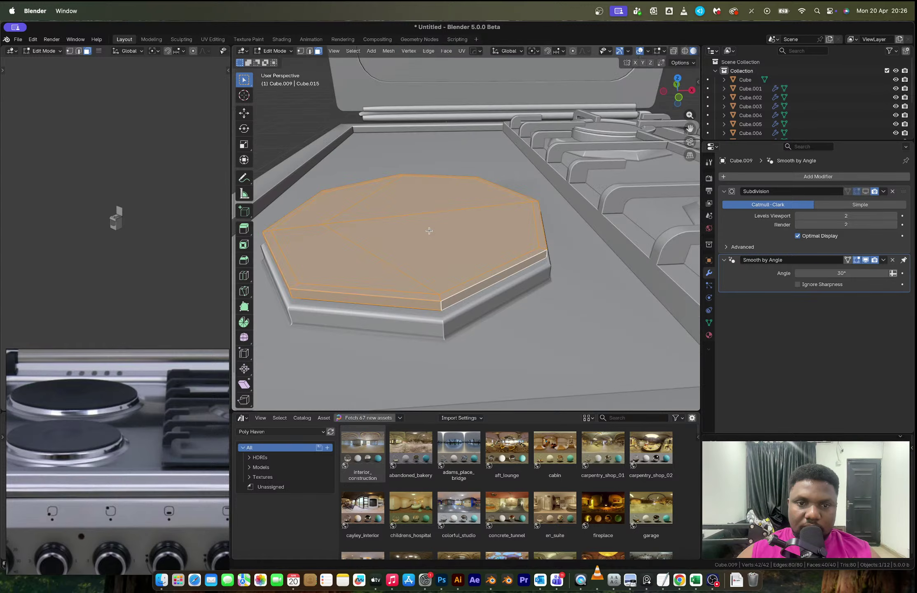
Step: Inset the disc's four top faces and scale them down to a smaller central area
click(449, 251)
shift+click(383, 209)
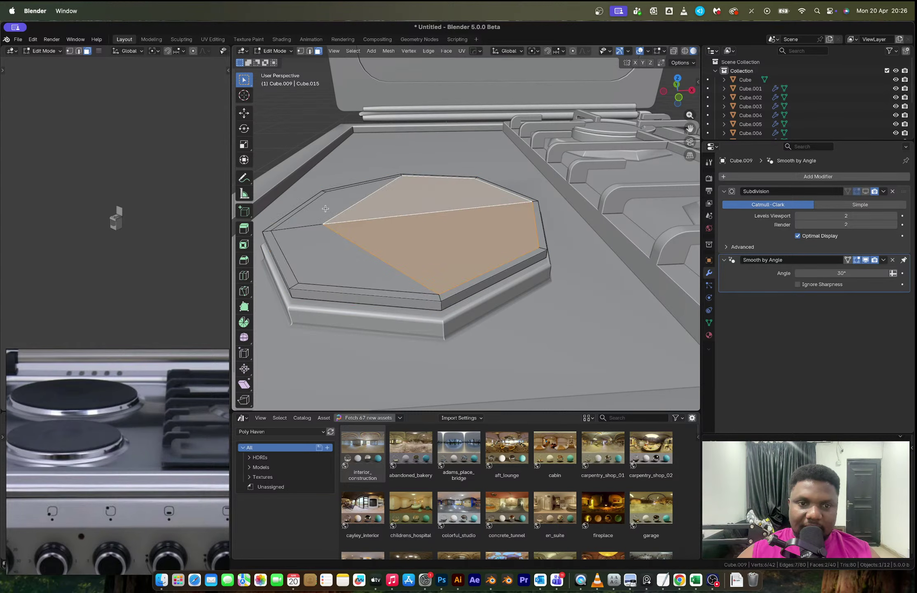
shift+click(326, 209)
shift+click(330, 249)
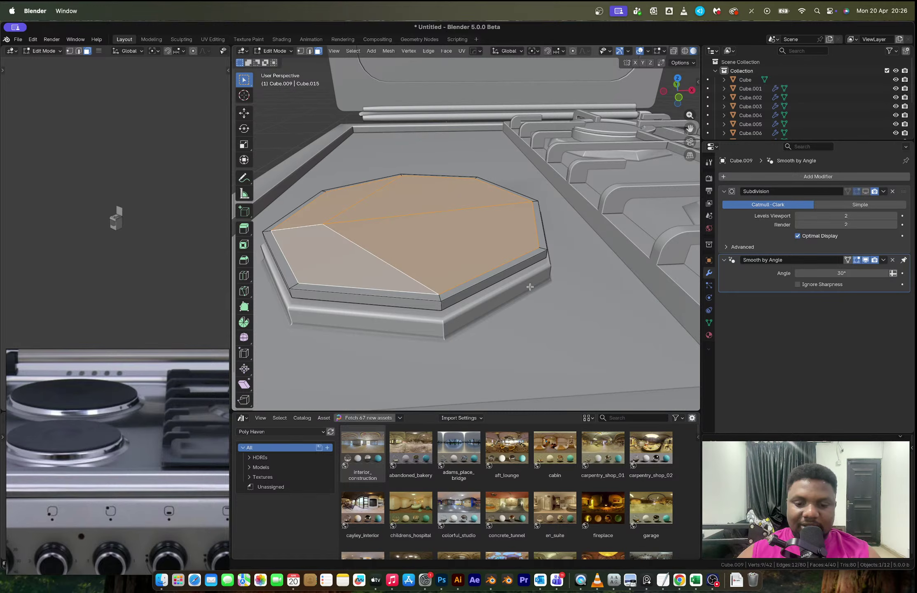
key(e)
key(s)
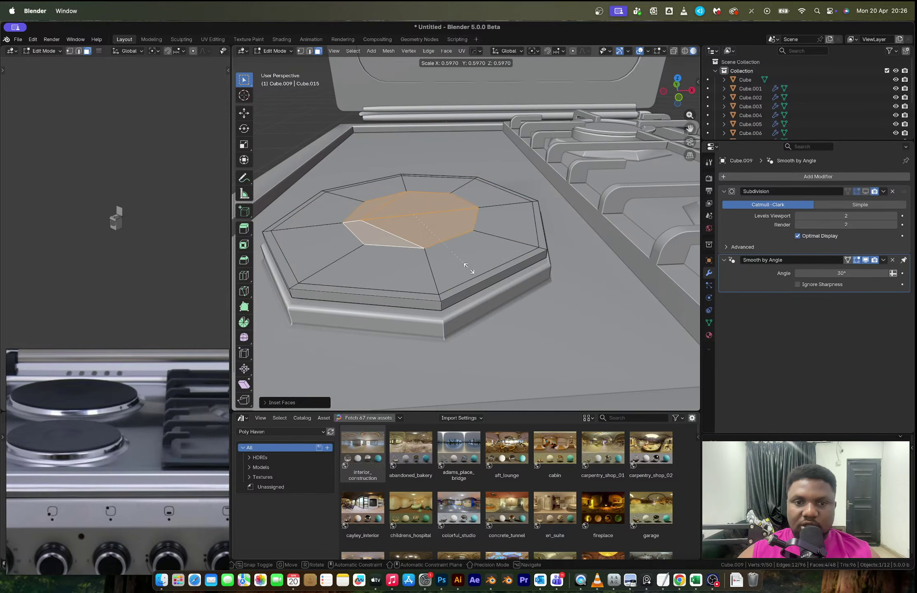
click(466, 258)
Step: Extrude the disc's central faces slightly down to form a shallow recess and leave edit mode
mouse_move(466, 257)
middle_down()
mouse_move(508, 272)
mouse_move(475, 238)
mouse_move(466, 257)
middle_up()
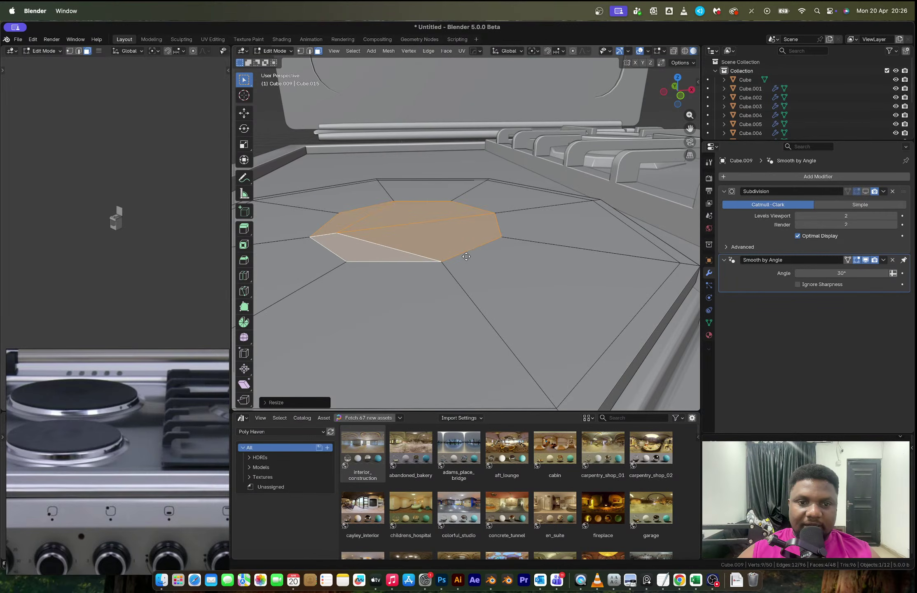
key(e)
click(467, 259)
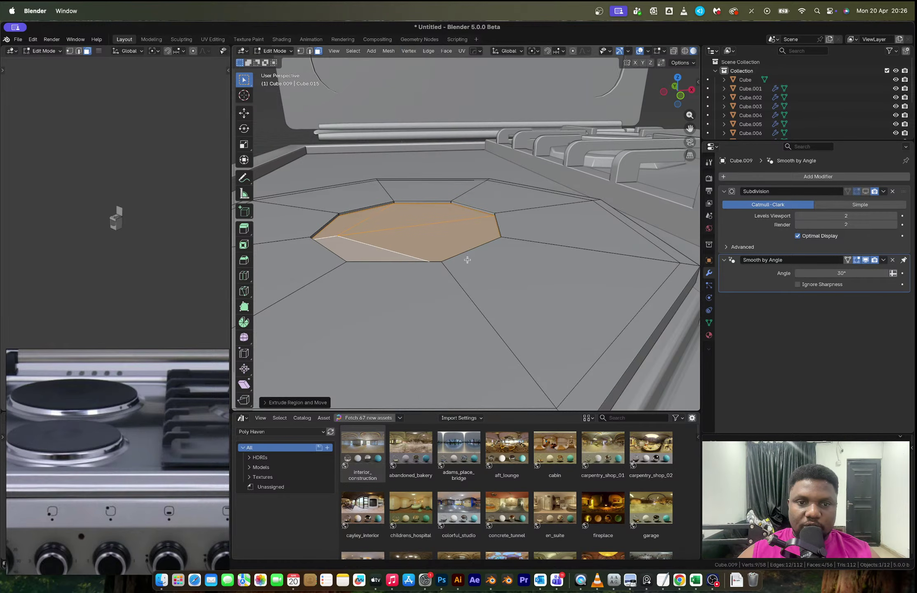
key(Tab)
Step: Turn on the viewport display of the Subdivision modifier for the hotplate disc and for the cooker top
middle_drag(485, 262, 465, 258)
click(866, 191)
scroll(568, 238, down, 5)
scroll(465, 258, up, 1)
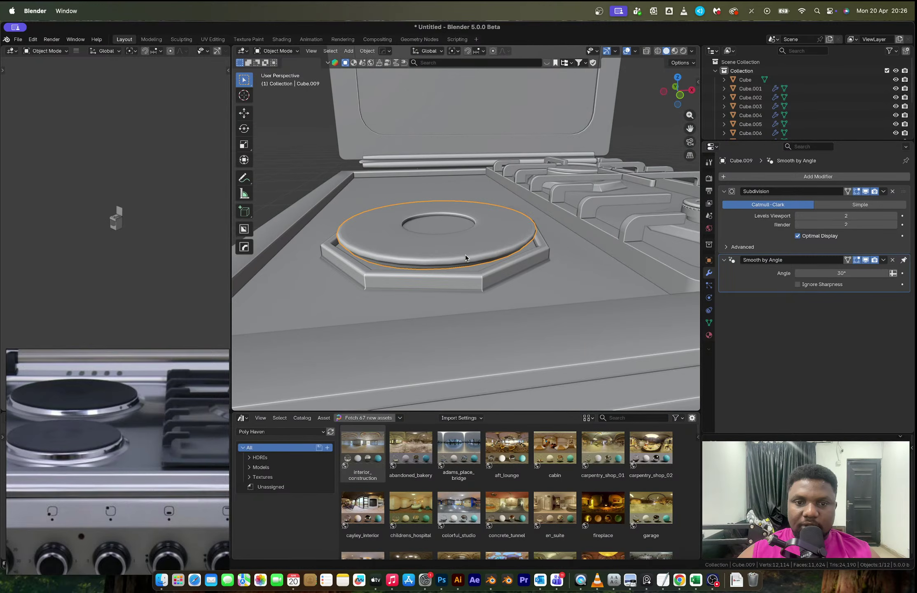
click(493, 275)
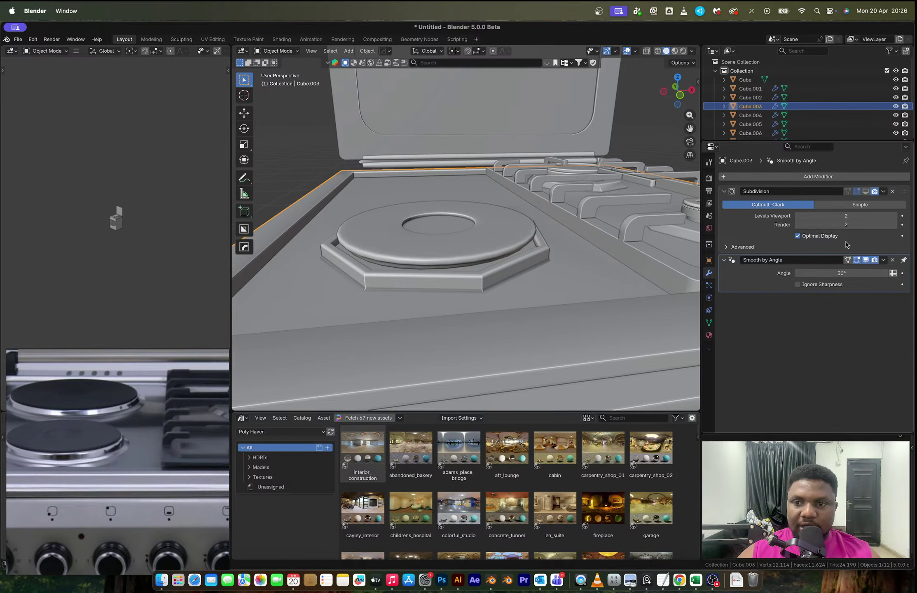
click(866, 191)
scroll(411, 165, down, 4)
middle_drag(385, 152, 343, 178)
click(343, 178)
middle_drag(397, 222, 435, 231)
click(463, 279)
middle_drag(462, 279, 512, 300)
click(557, 300)
key(alt+x)
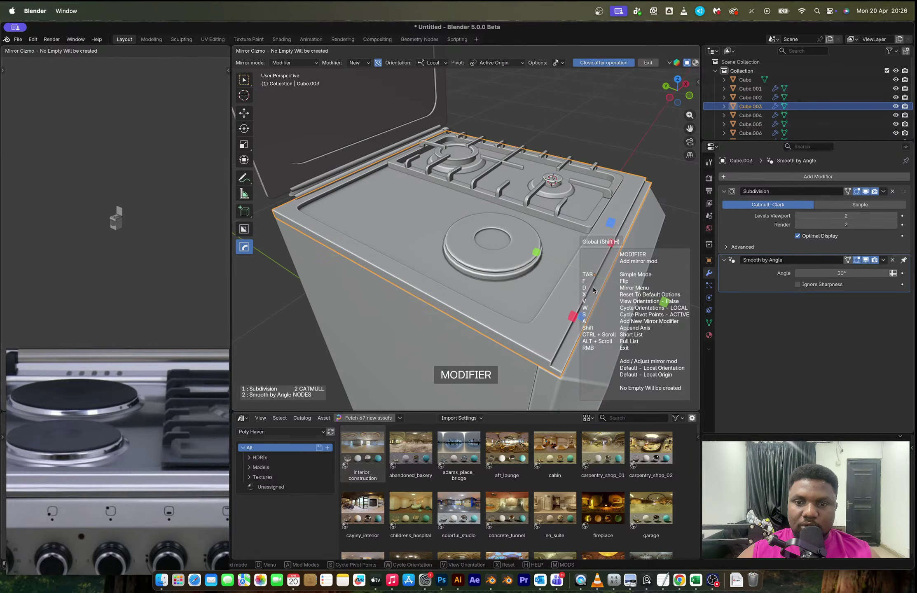
right_click(488, 268)
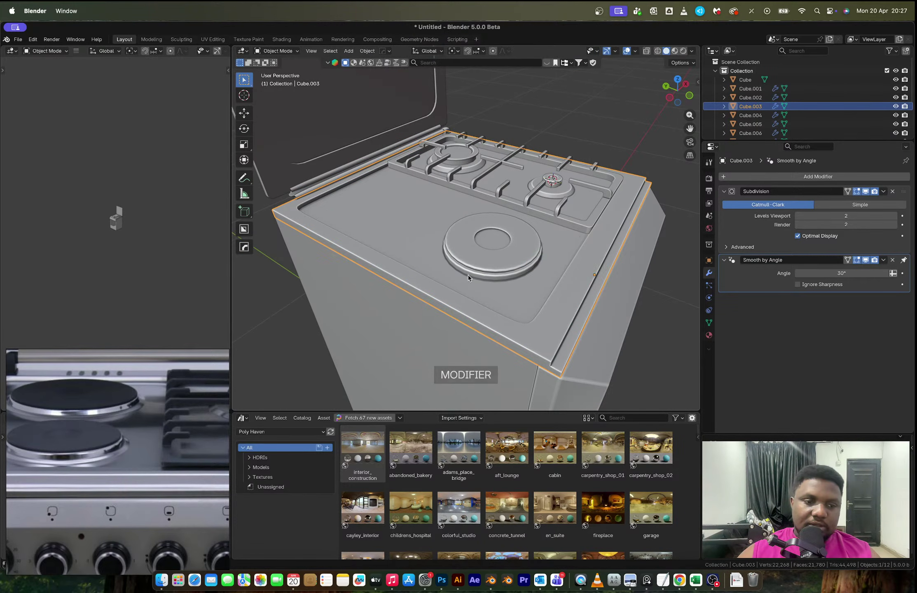
Step: Enter edit mode on the cooker top and bring its left hotplate area into view from above
middle_drag(420, 230, 380, 246)
key(Tab)
middle_drag(474, 254, 481, 278)
scroll(481, 278, down, 1)
scroll(481, 279, up, 2)
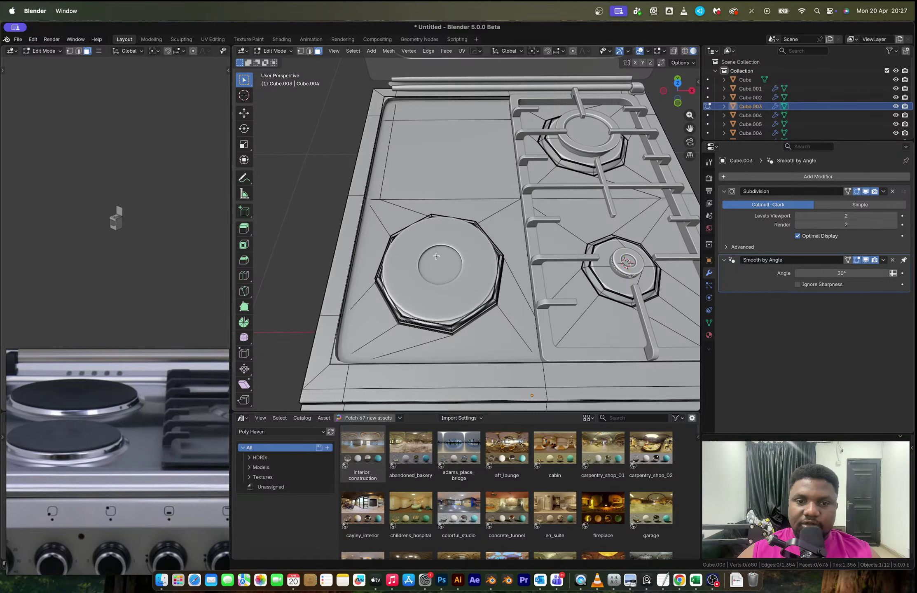
click(366, 260)
shift+click(398, 218)
shift+click(457, 212)
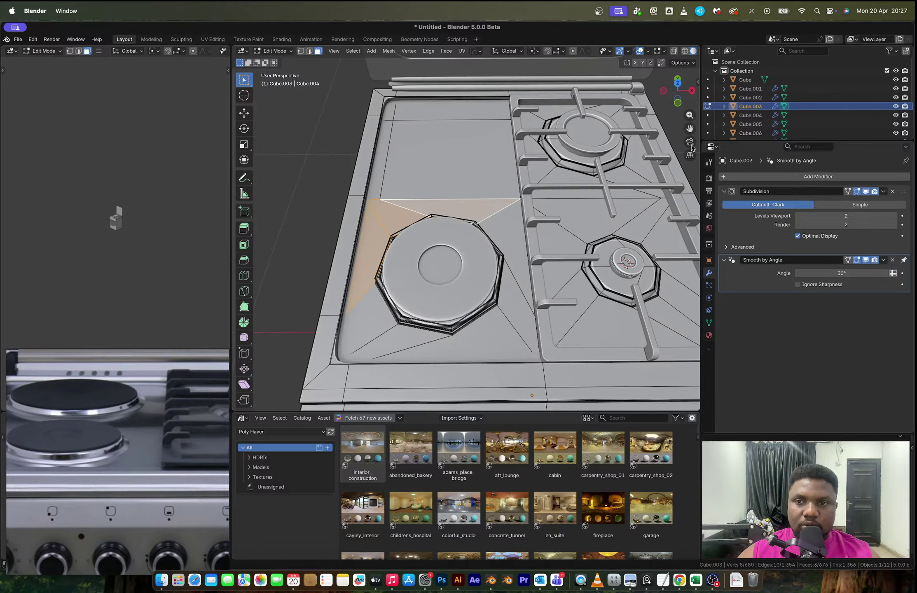
key(KP_7)
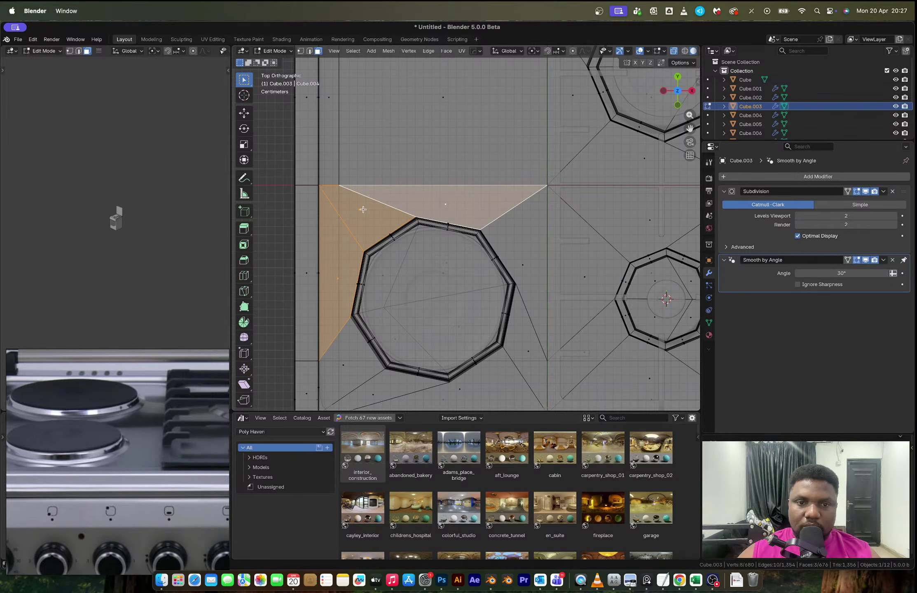
middle_drag(362, 209, 532, 323)
middle_drag(487, 281, 471, 221)
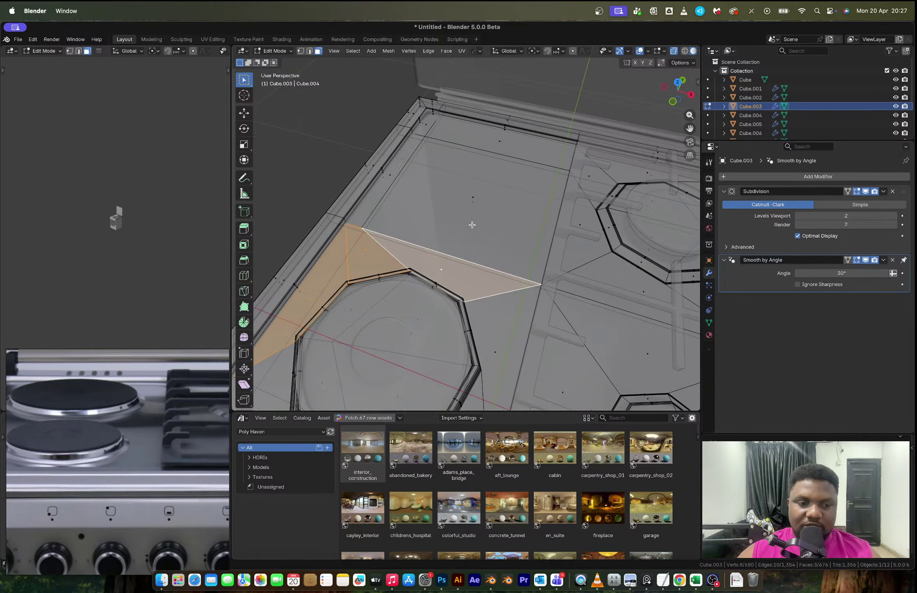
key(alt+z)
Step: Select the four flat faces of the empty rear-left area of the cooker top and inset them about 0.02 m
click(463, 203)
shift+click(398, 164)
shift+click(423, 130)
shift+click(459, 137)
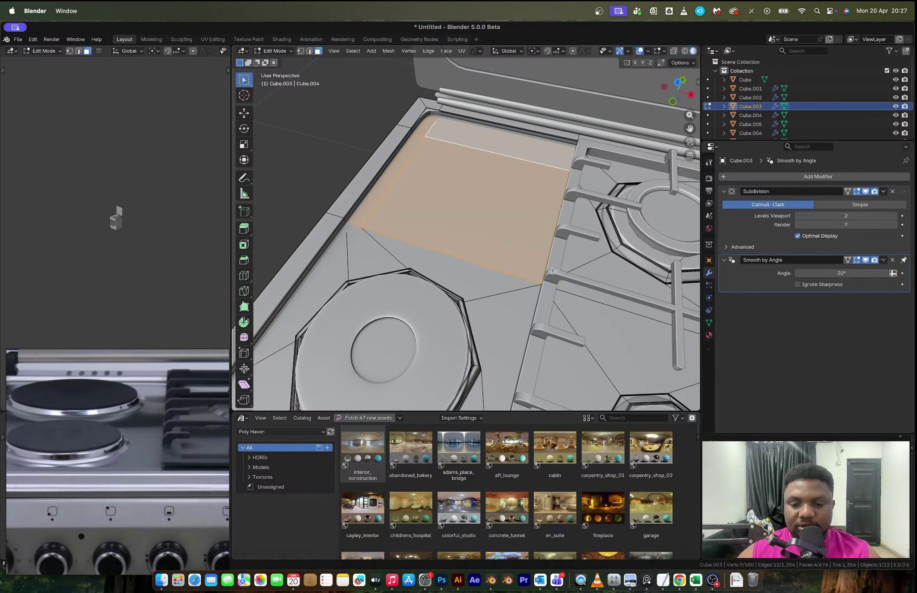
key(i)
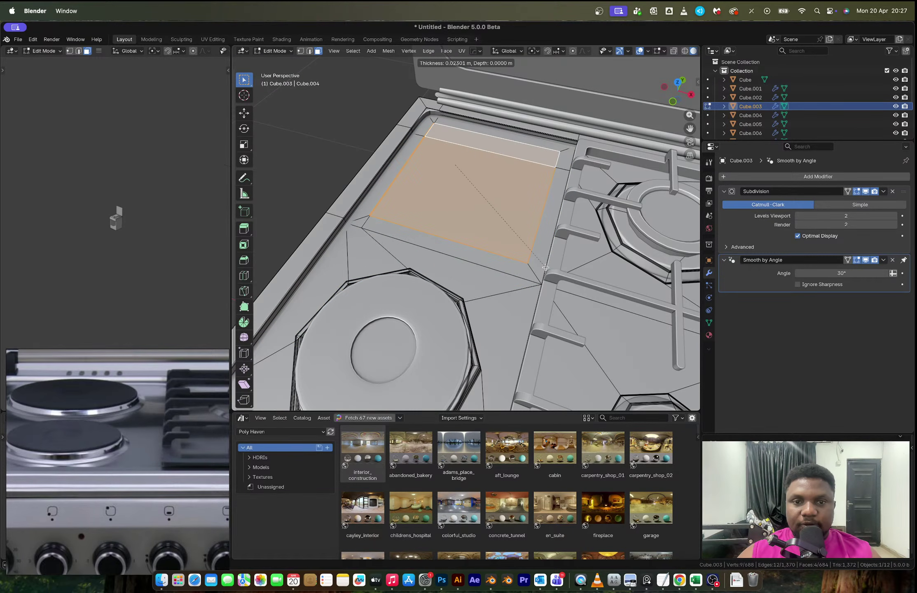
Step: Turn the inset rear-left faces into a circle with LoopTools and scale it to about 0.6
right_click(545, 267)
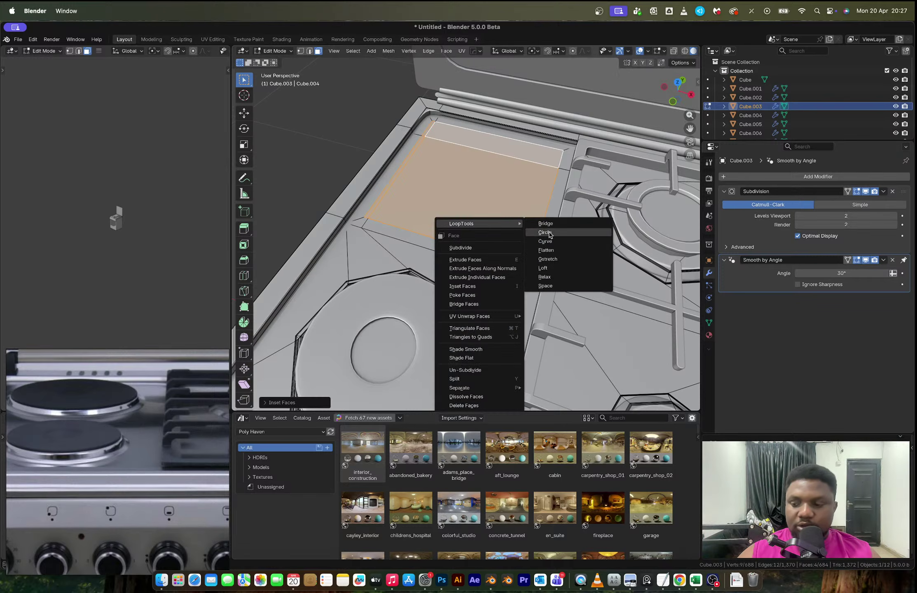
click(550, 232)
key(s)
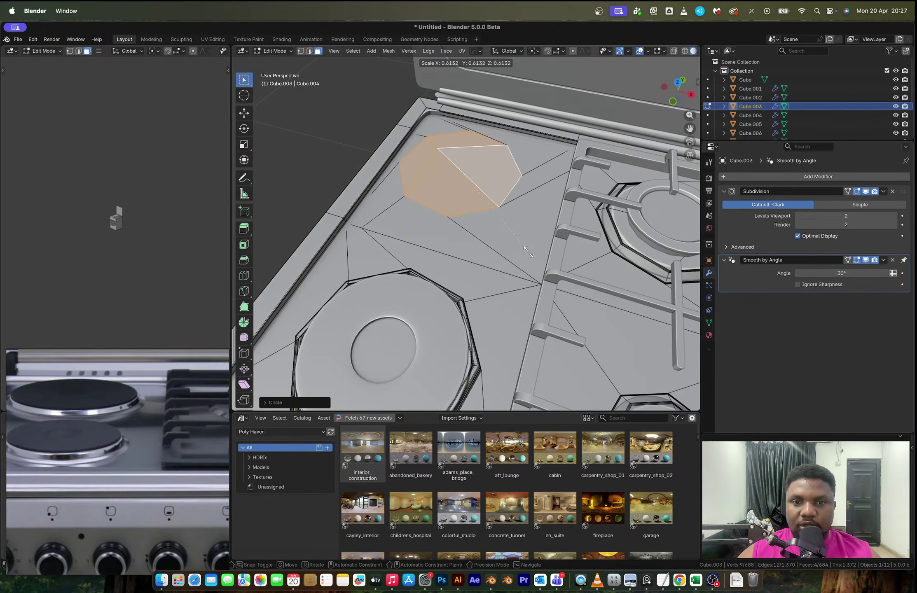
click(528, 245)
Step: Rotate and resize the rear-left circle in top view and move it to the middle of its area
click(677, 83)
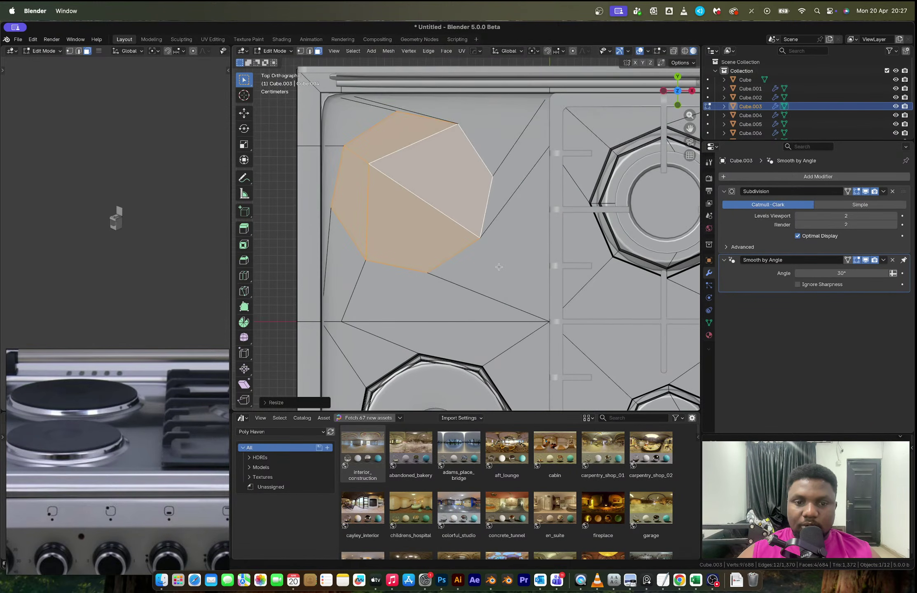
key(r)
click(529, 201)
key(s)
click(538, 233)
key(g)
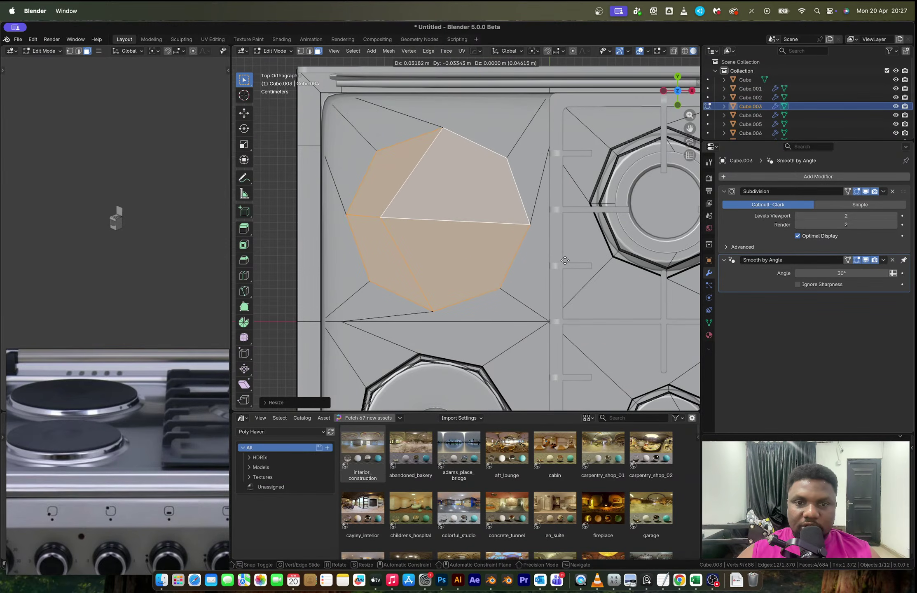
click(567, 246)
Step: Fine-tune the rear-left circle's rotation and size, scaling it by about 0.9 and then by about 1.06
key(s)
click(567, 247)
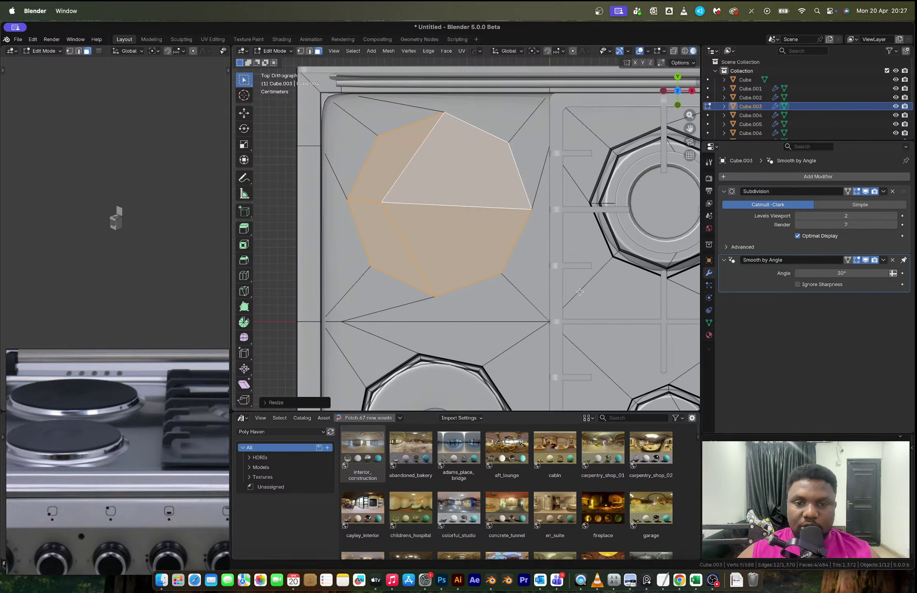
key(s)
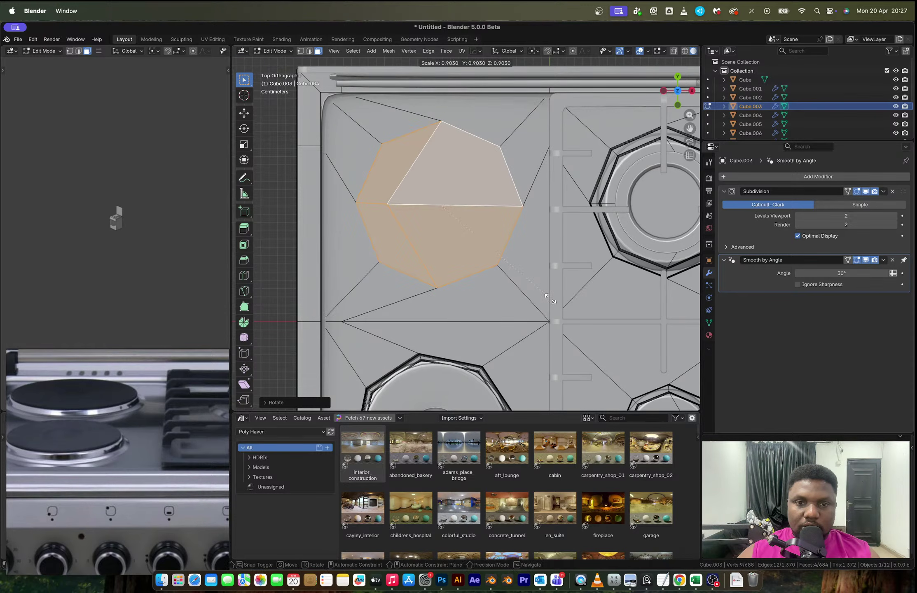
click(548, 295)
middle_drag(549, 295, 500, 273)
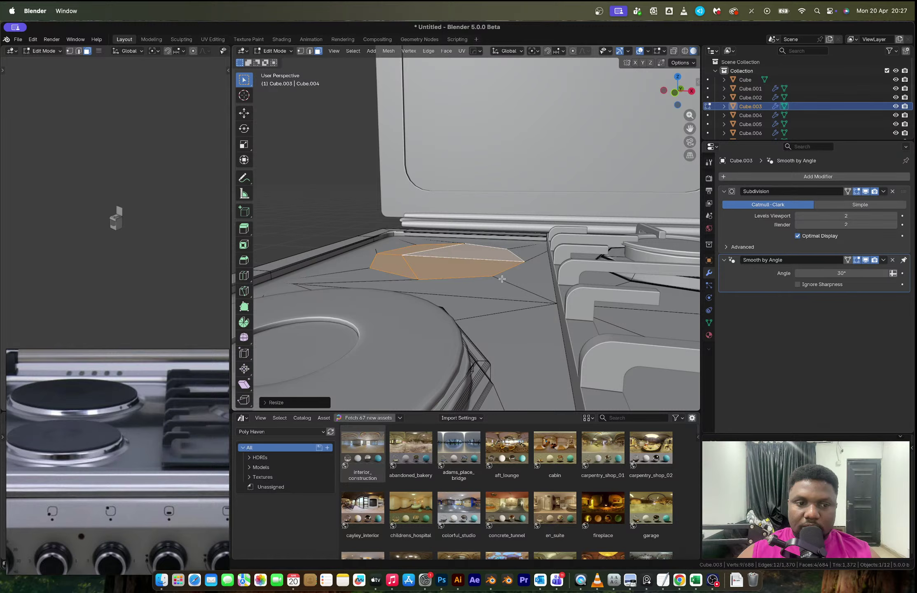
key(s)
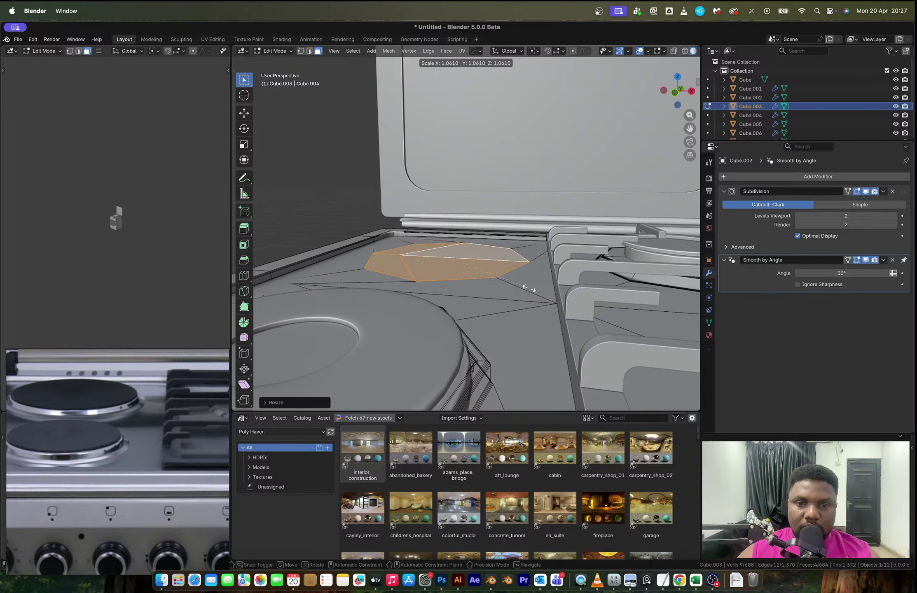
click(528, 288)
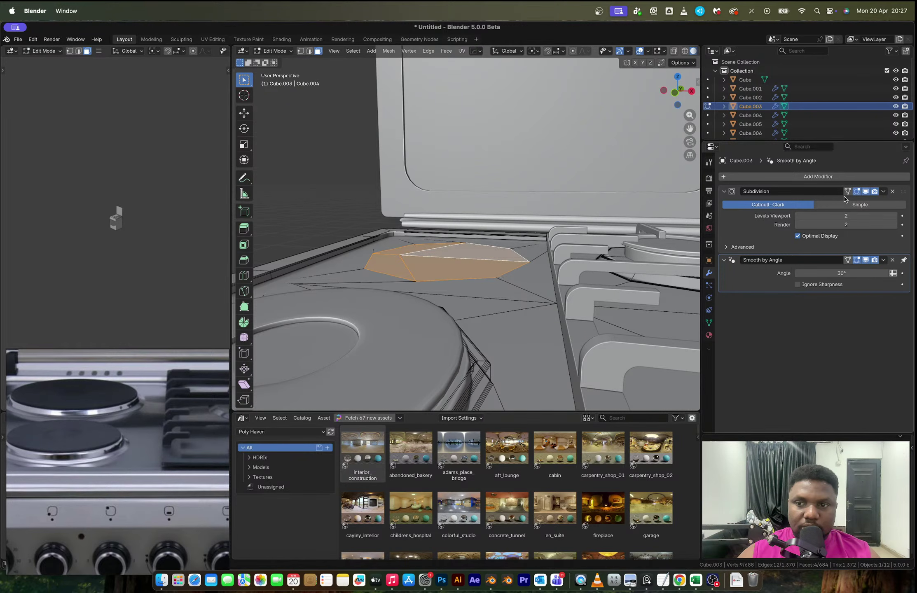
Step: Hide the cooker top's Subdivision in the viewport and extrude the rear-left circle's faces up about 0.009 m
key(Tab)
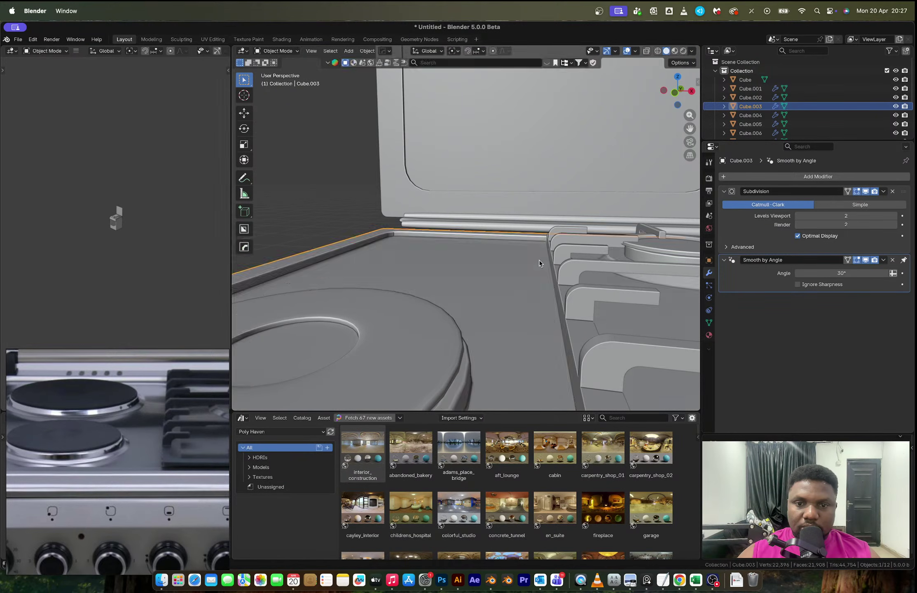
click(865, 191)
key(Tab)
key(e)
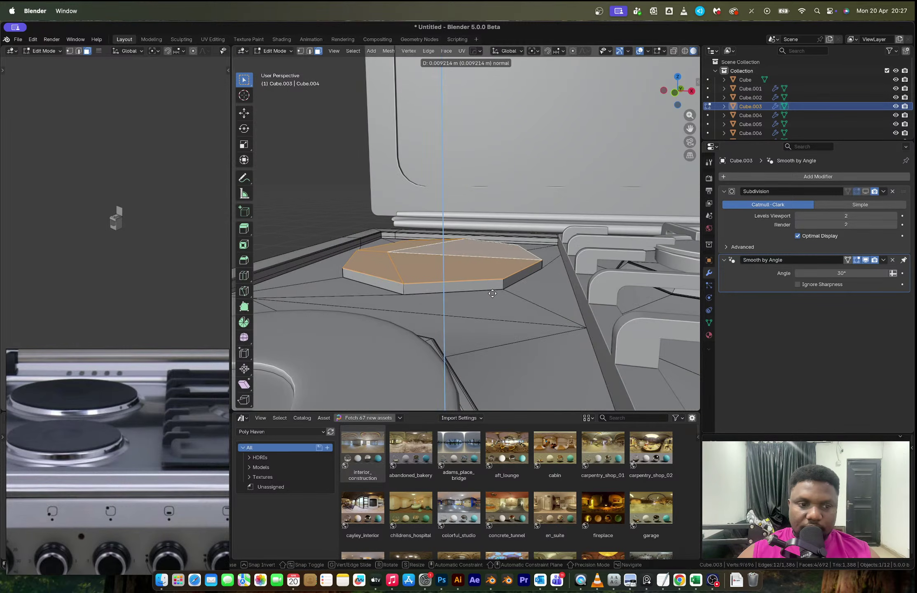
click(492, 290)
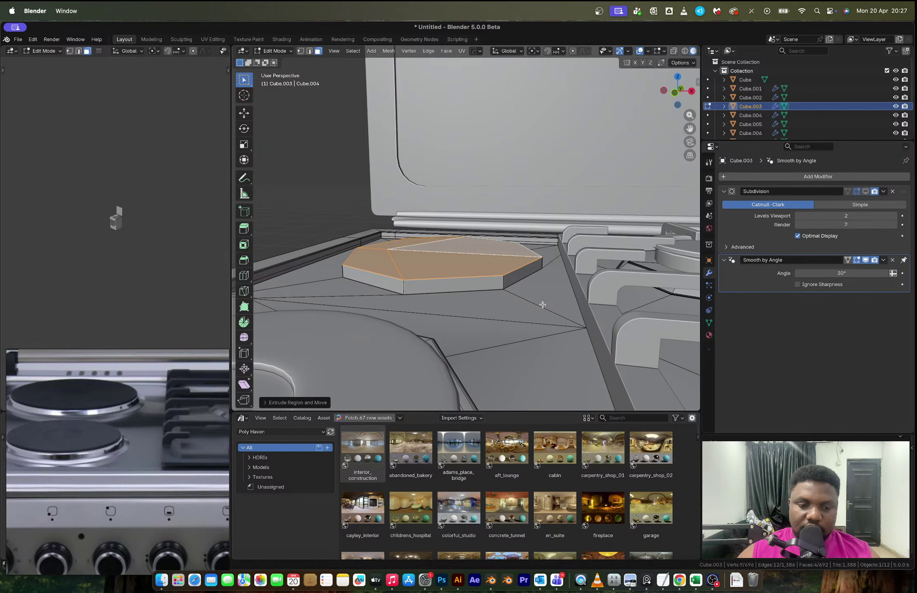
Step: Inset the raised rear-left faces slightly and extrude the inner faces down about 0.007 m to leave a rim
key(i)
click(531, 300)
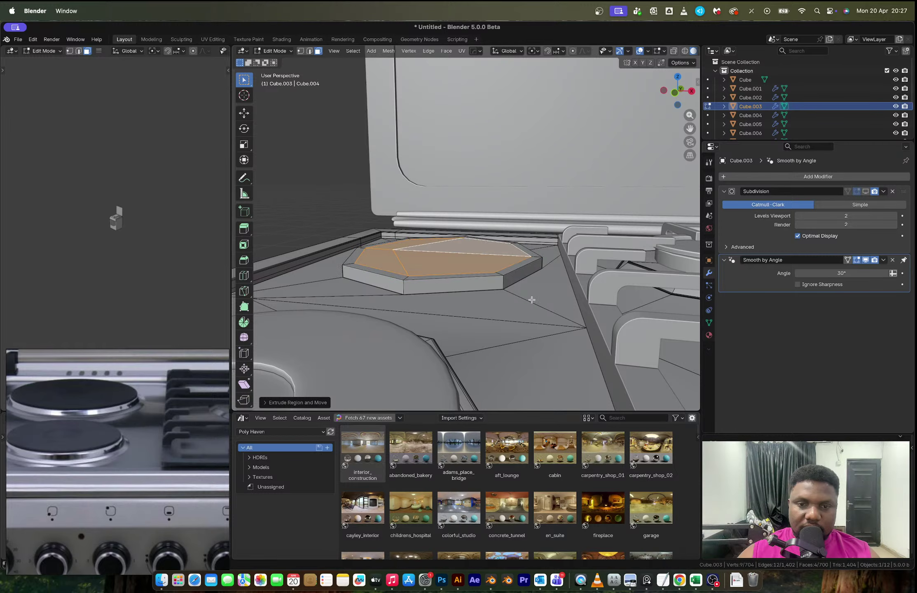
key(i)
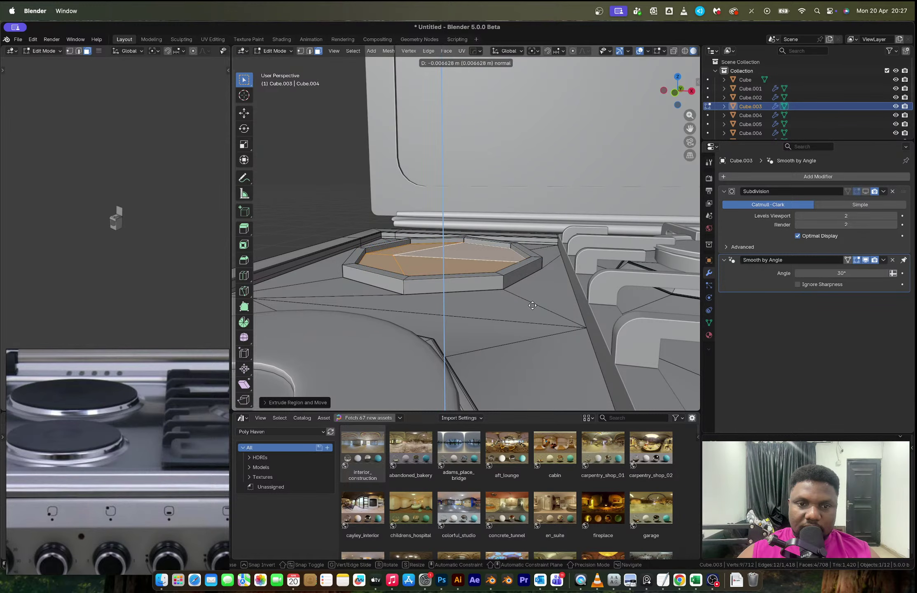
click(532, 307)
Step: Bevel the outer and inner top edge loops of the rear-left rim with 5 segments
key(2)
alt+click(459, 290)
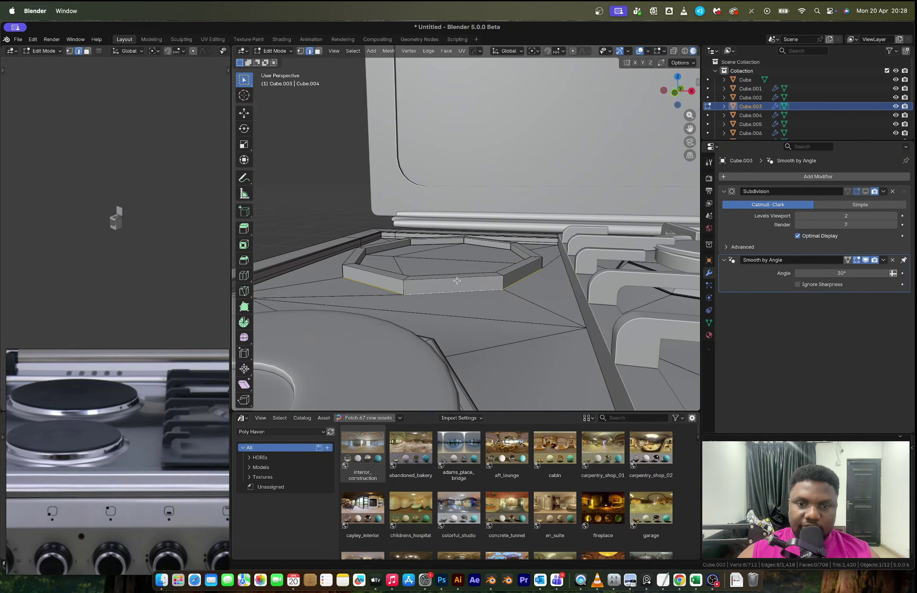
alt+click(456, 278)
alt+shift+click(453, 273)
key(ctrl+b)
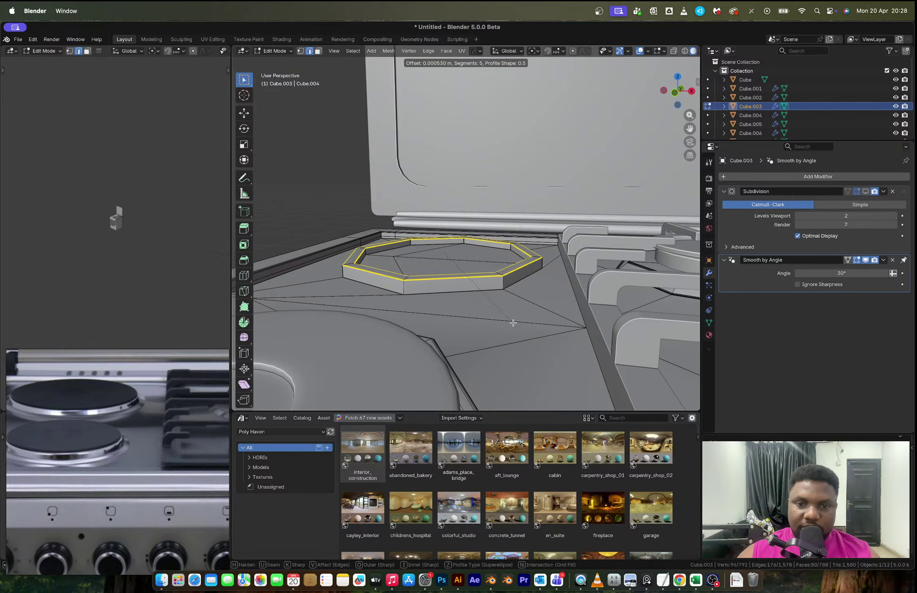
click(492, 303)
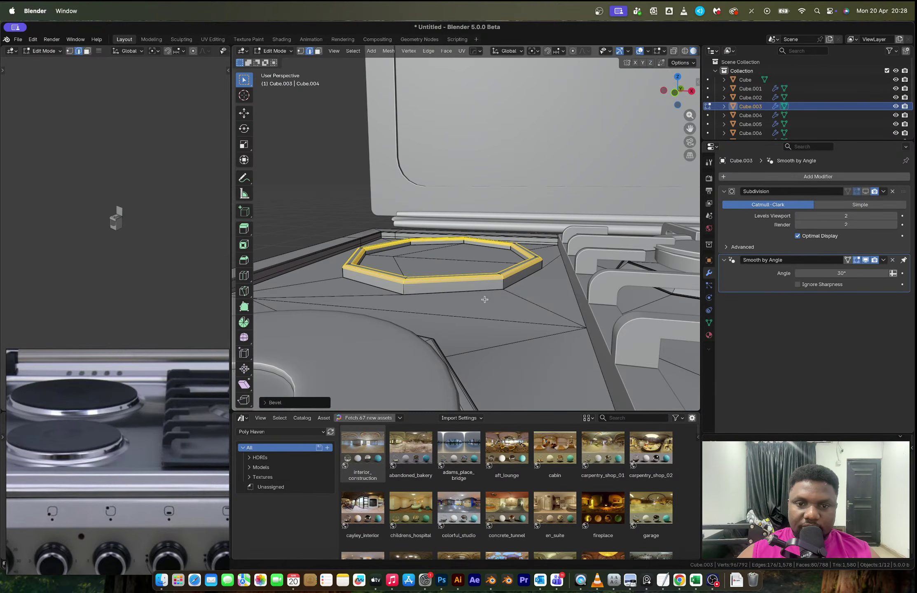
Step: Bevel the outer base edge loop of the rear-left rim by about 0.006 m with 5 segments
alt+click(473, 293)
key(ctrl+b)
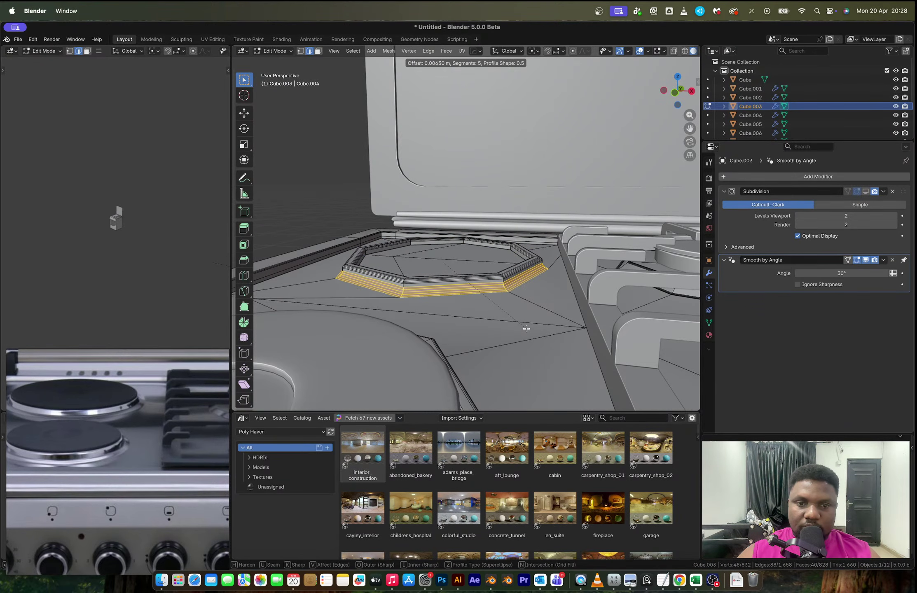
click(523, 327)
key(Tab)
Step: Select the recessed faces inside the rear-left rim and snap the 3D cursor to their centre
mouse_move(462, 289)
middle_down()
mouse_move(471, 294)
mouse_move(453, 288)
middle_up()
key(Tab)
key(3)
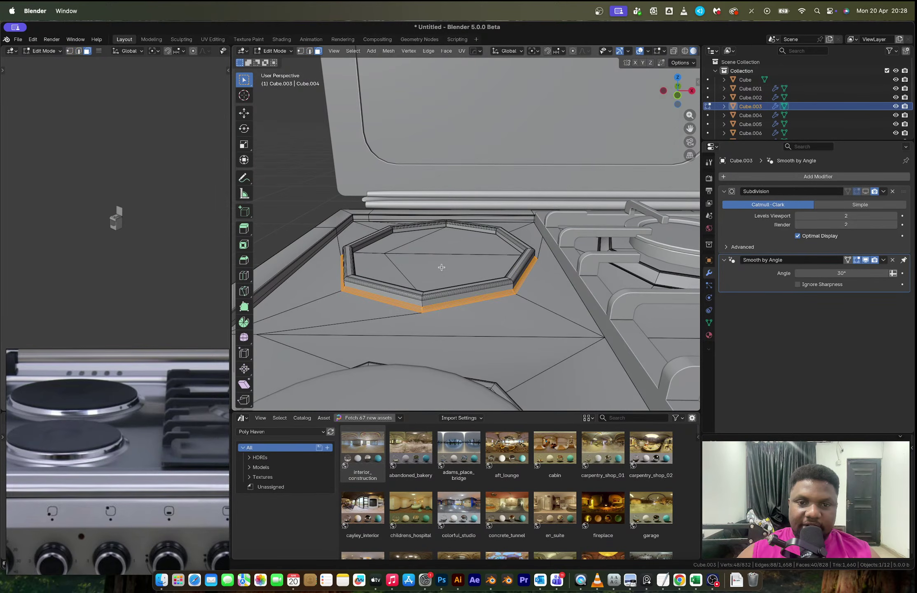
click(441, 267)
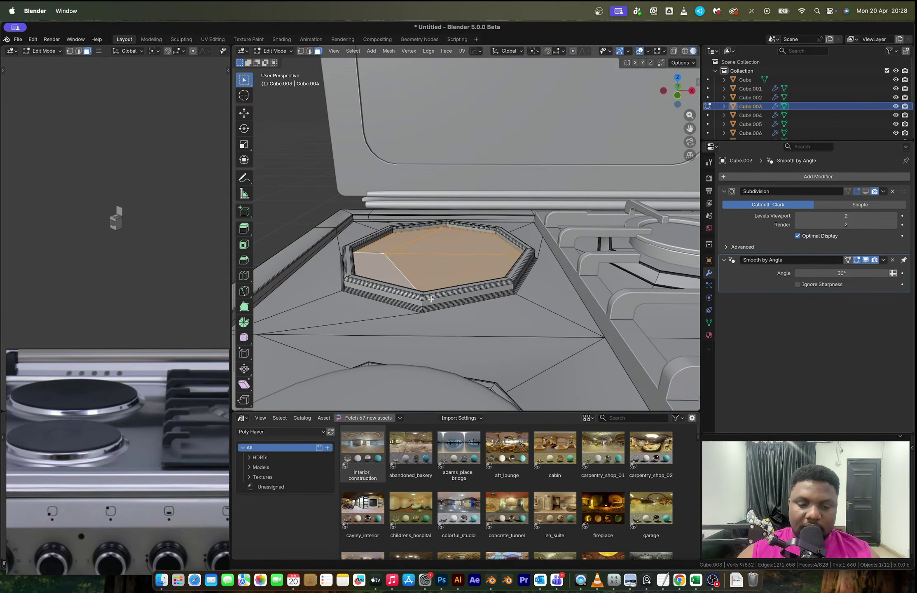
key(shift+s)
click(432, 349)
key(Tab)
Step: Duplicate the front-left hotplate disc, reset the copy's origin and snap it to the 3D cursor in the rear-left rim
scroll(431, 354, down, 3)
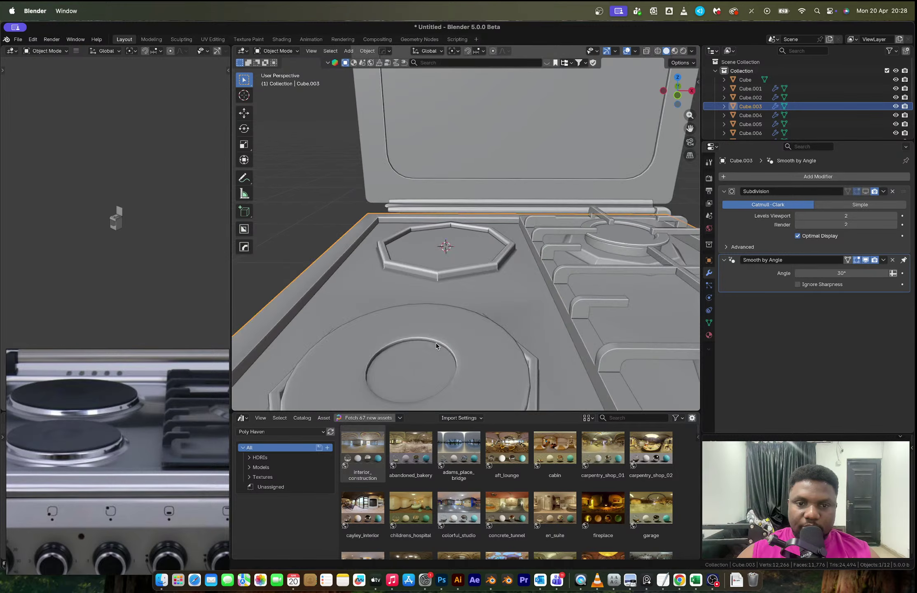
key(shift+d)
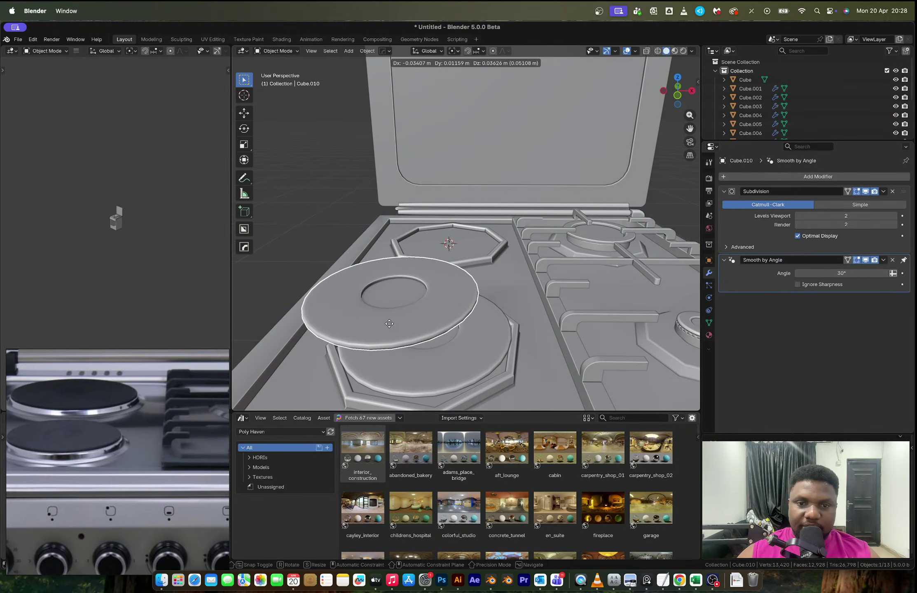
click(389, 324)
key(shift+s)
click(420, 274)
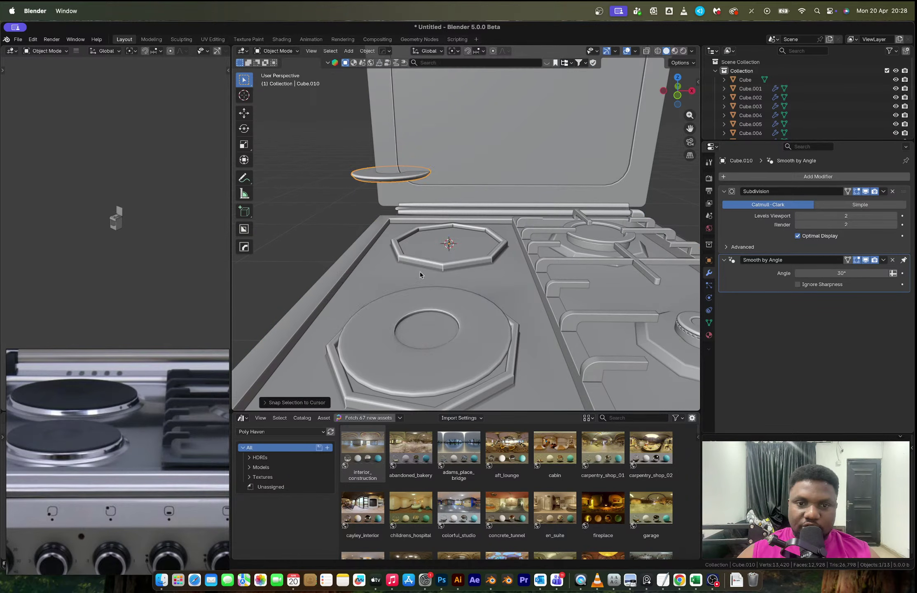
right_click(420, 274)
mouse_move(433, 303)
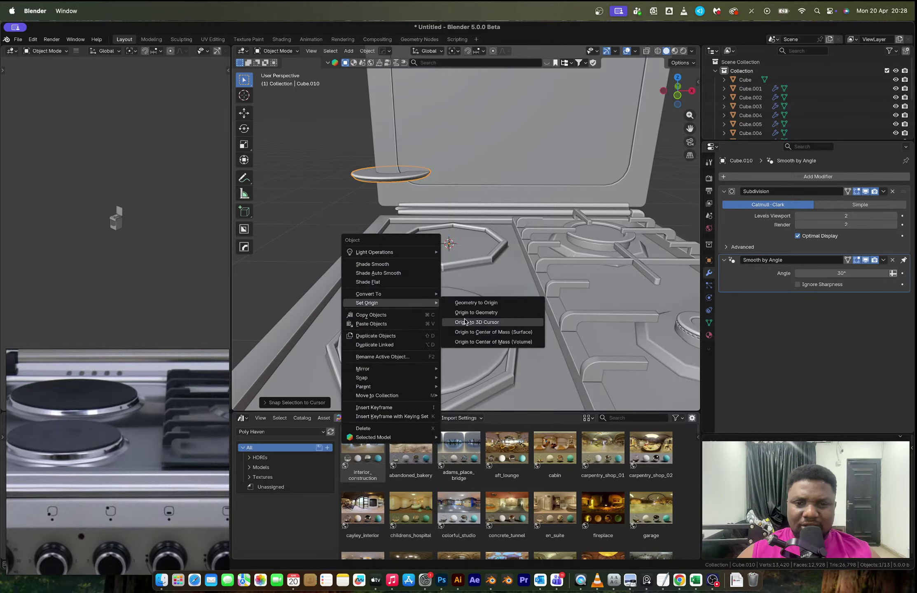
click(465, 322)
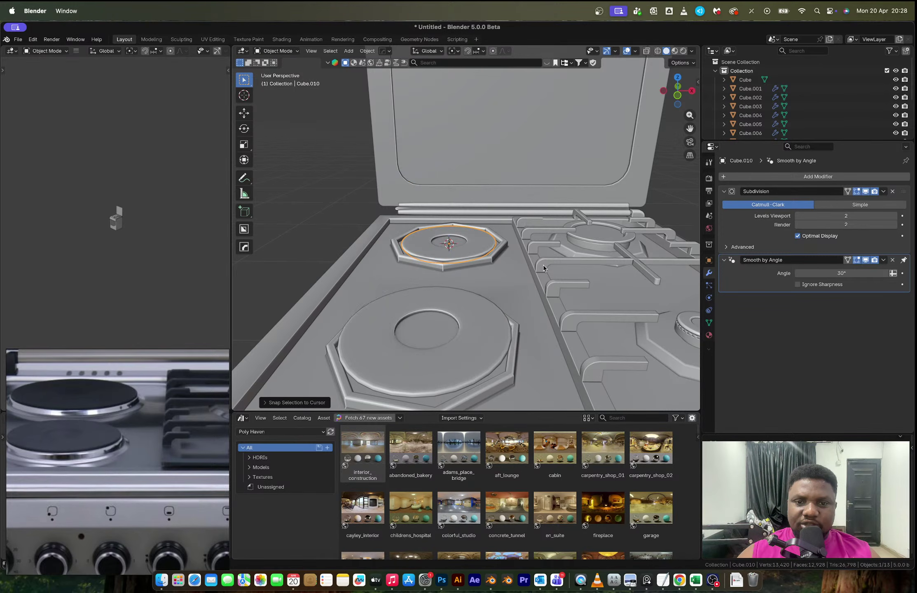
Step: Scale the copied hotplate disc by about 1.14 and raise it slightly along Z above the rear-left rim
key(s)
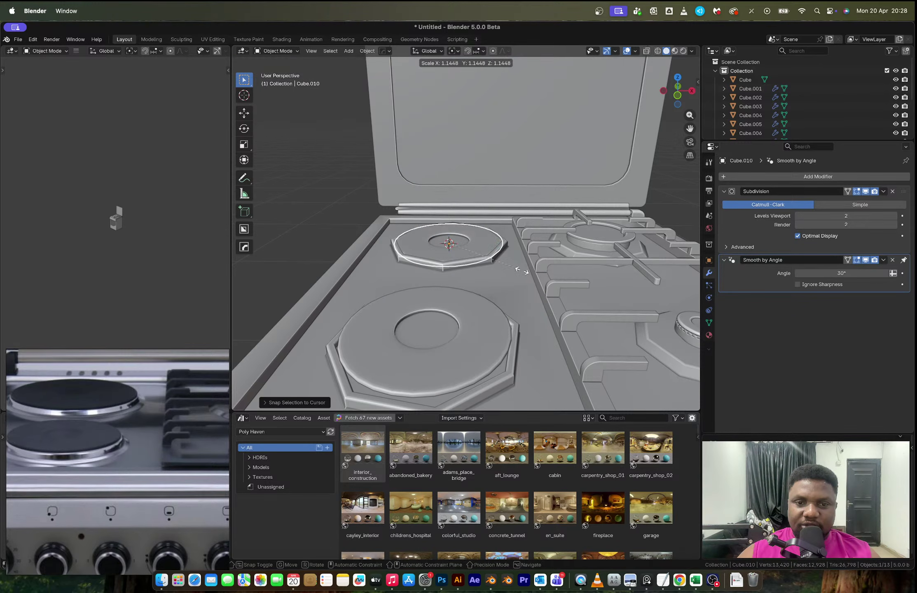
click(522, 271)
key(g)
key(z)
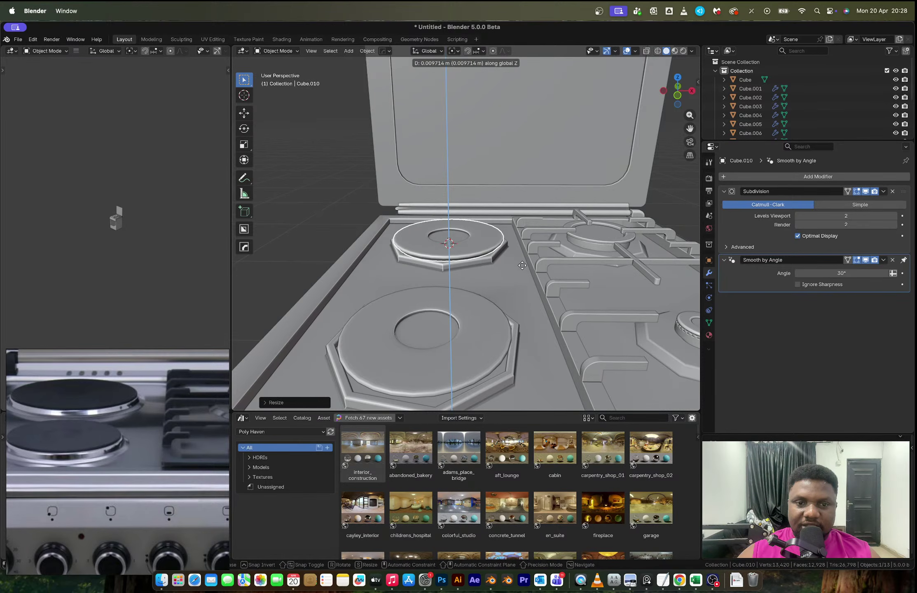
click(525, 281)
Step: Show the cooker top's Subdivision in the viewport again and deselect everything
click(525, 281)
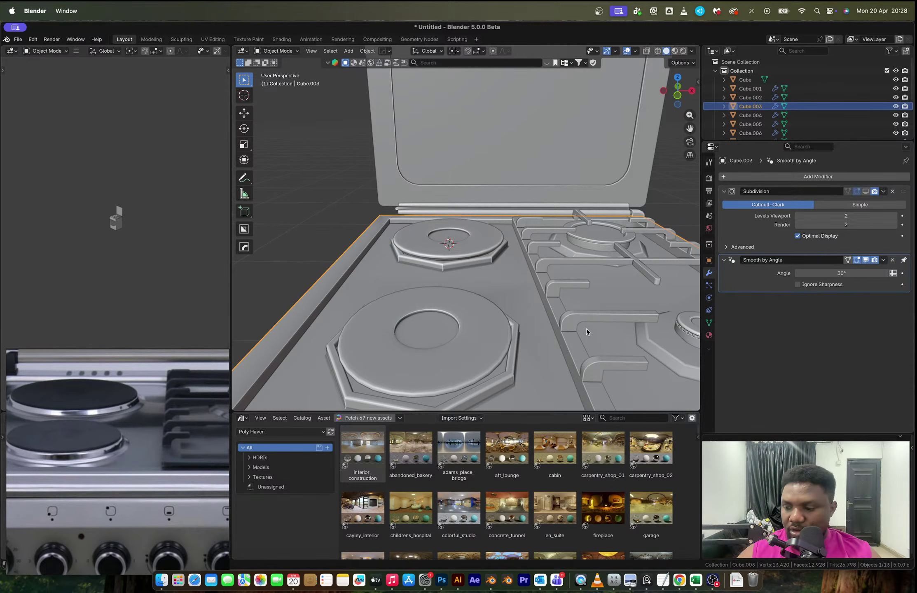
click(865, 191)
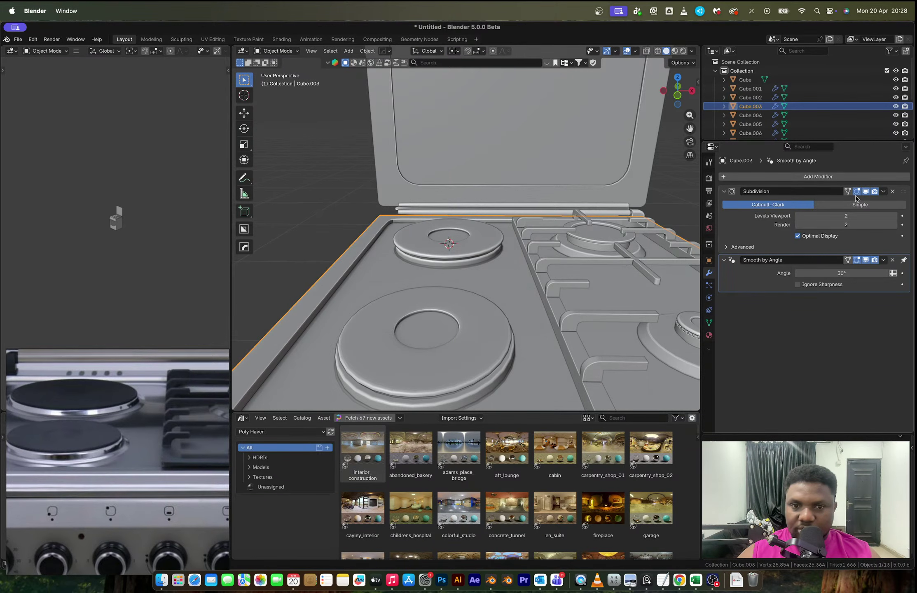
scroll(477, 316, down, 2)
middle_drag(447, 315, 355, 293)
scroll(480, 314, down, 5)
click(356, 293)
middle_drag(465, 292, 437, 289)
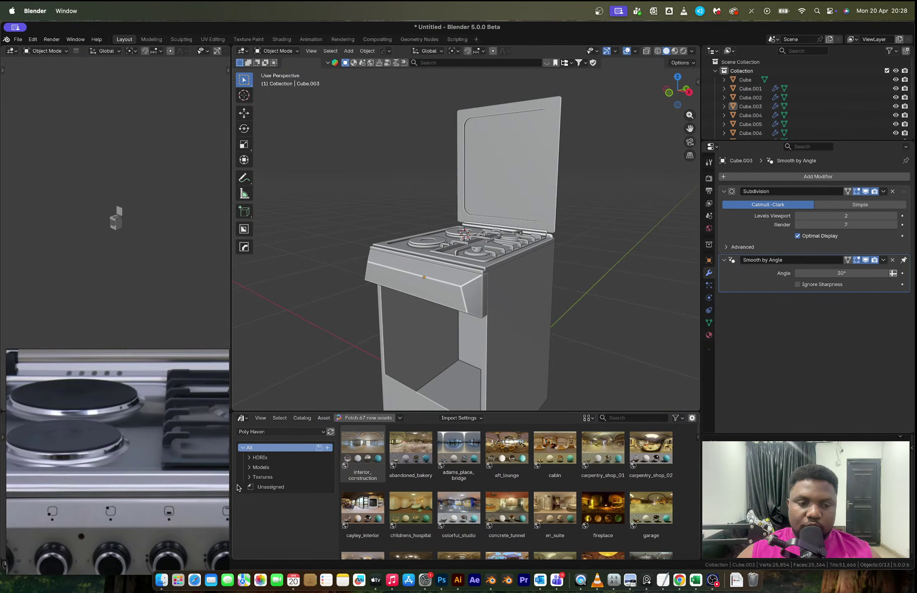
Step: Frame the knob panel in the reference photo and open the cooker's front control panel for mesh editing in front view
scroll(108, 521, down, 5)
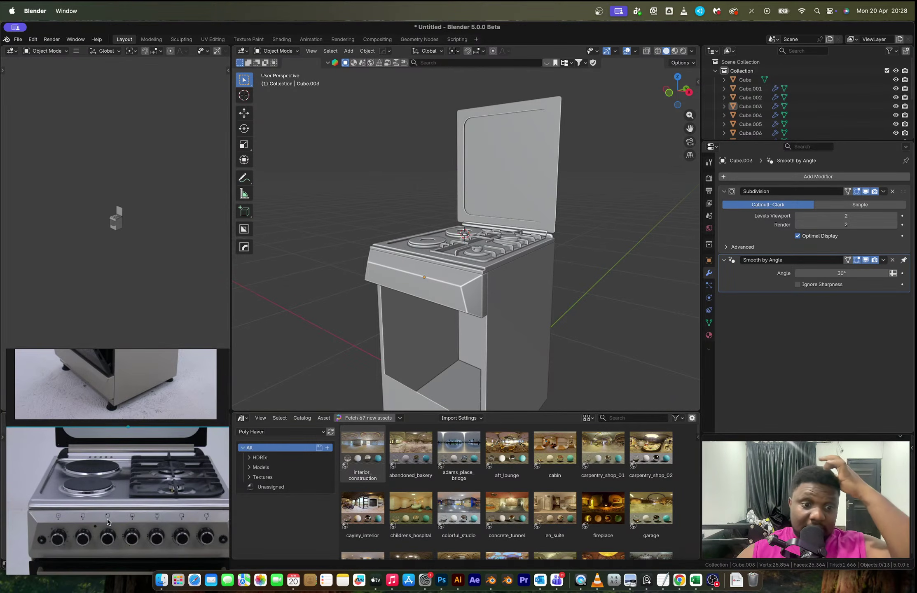
middle_drag(120, 528, 112, 450)
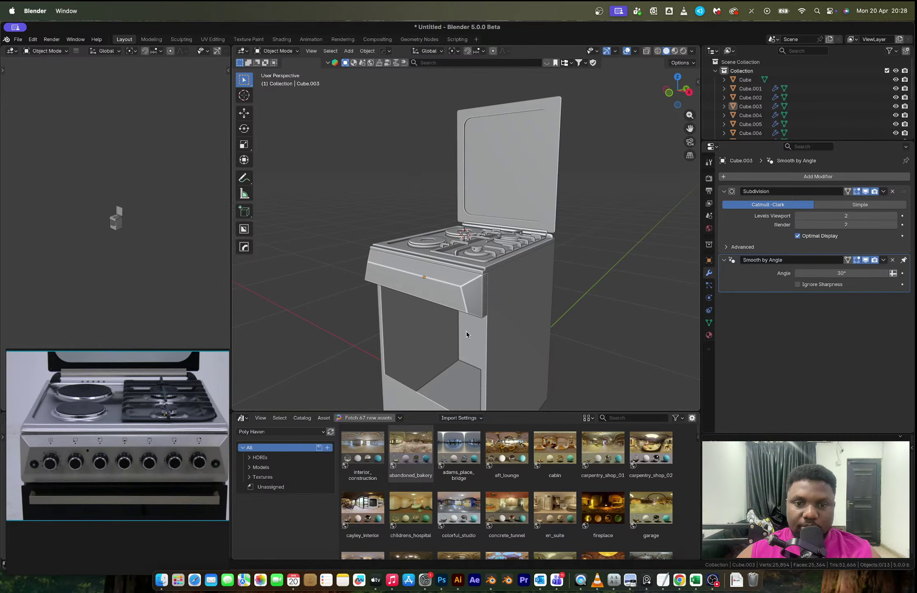
middle_drag(518, 301, 438, 254)
click(438, 253)
key(Tab)
scroll(437, 266, up, 3)
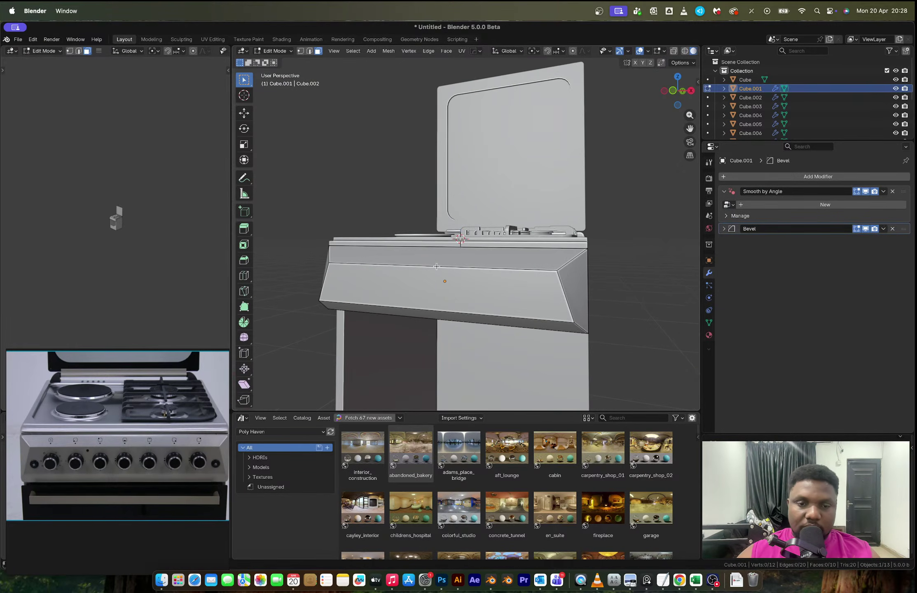
click(673, 92)
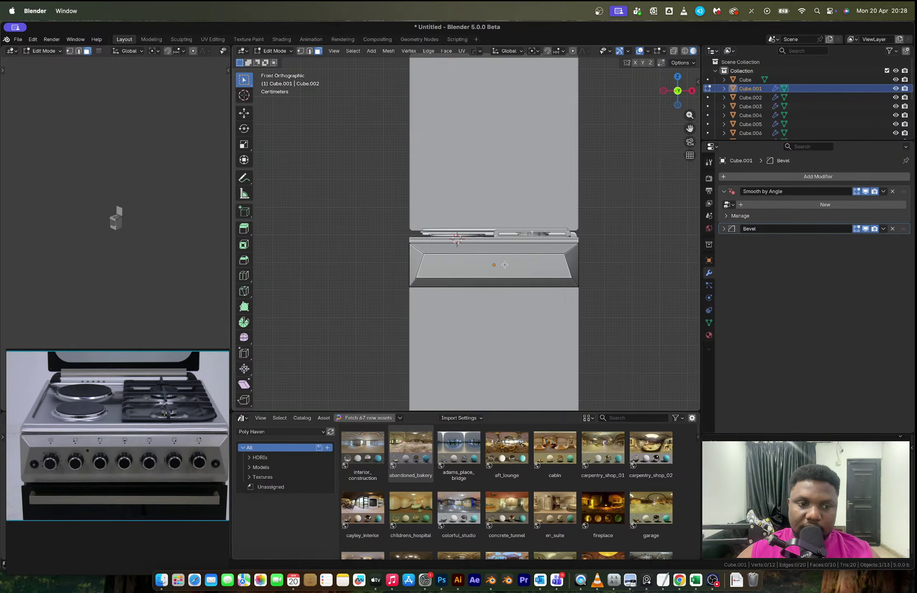
scroll(426, 287, up, 4)
scroll(426, 287, up, 2)
Step: Add 7 evenly spaced vertical loop cuts across the front control panel
key(ctrl+r)
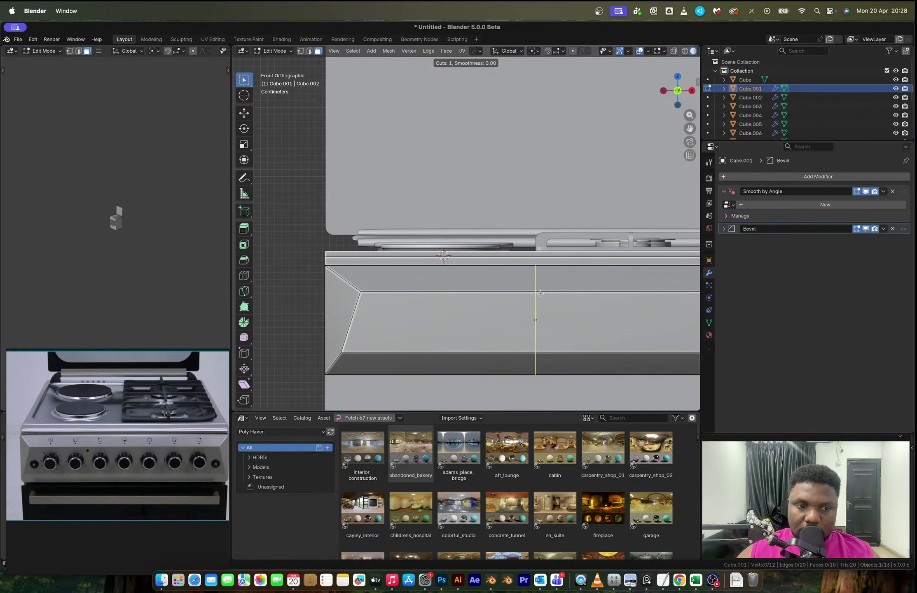
scroll(539, 293, up, 1)
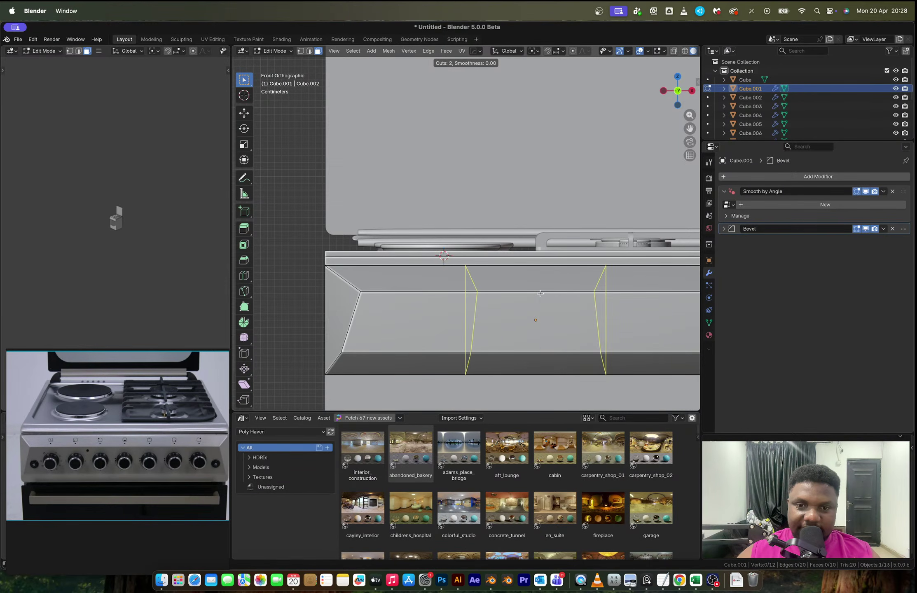
scroll(540, 293, up, 6)
click(539, 293)
right_click(540, 293)
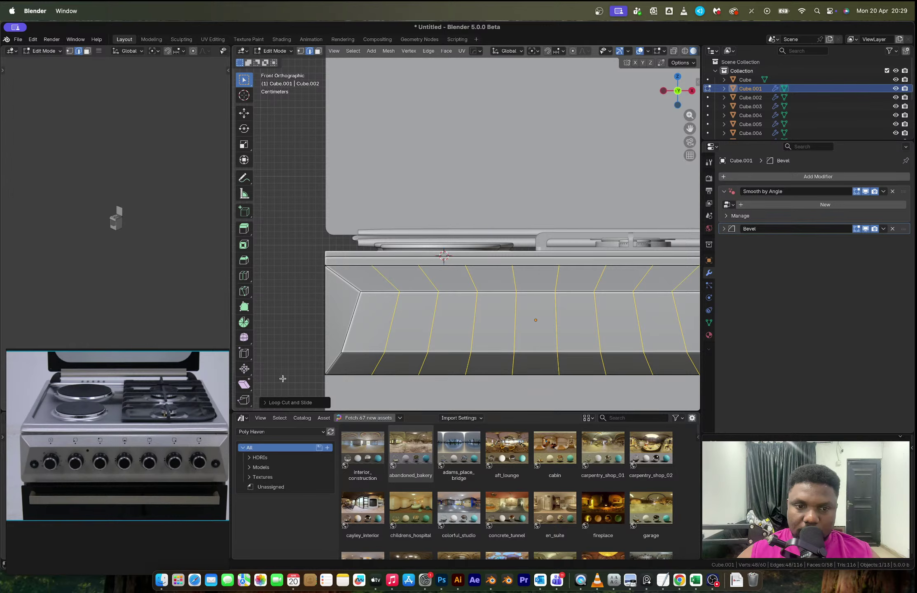
click(290, 403)
click(342, 322)
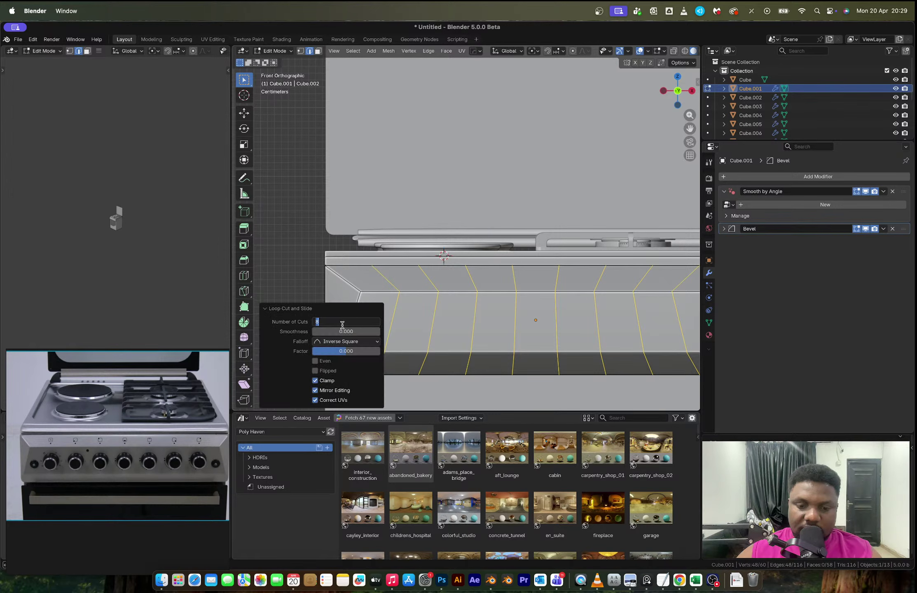
text(7)
key(Return)
Step: Snap the 3D cursor to the middle vertical edge of the control panel's front face and leave mesh editing
click(535, 326)
key(shift+s)
click(538, 363)
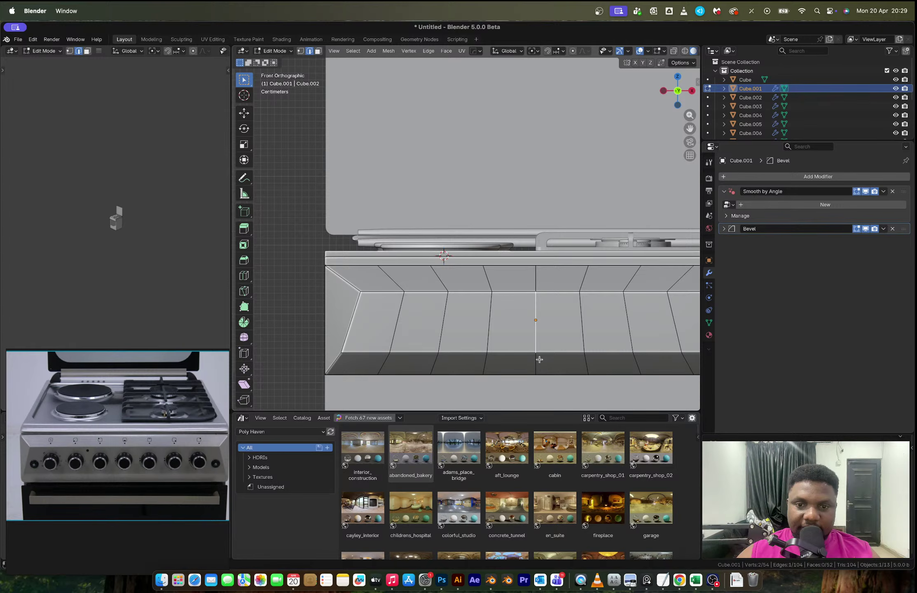
key(Tab)
Step: Add a cylinder at the 3D cursor for a knob and align it to the front view
key(shift+a)
mouse_move(539, 359)
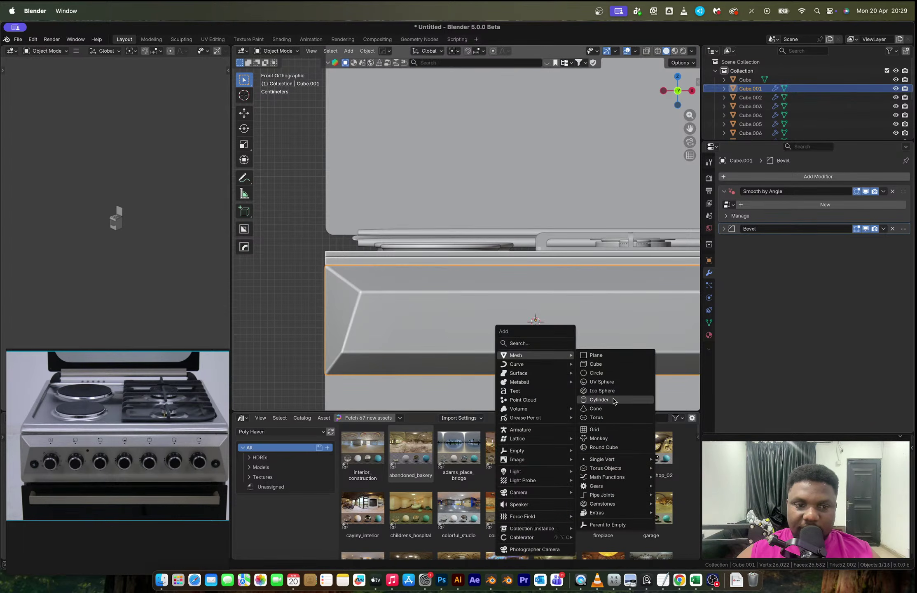
click(613, 401)
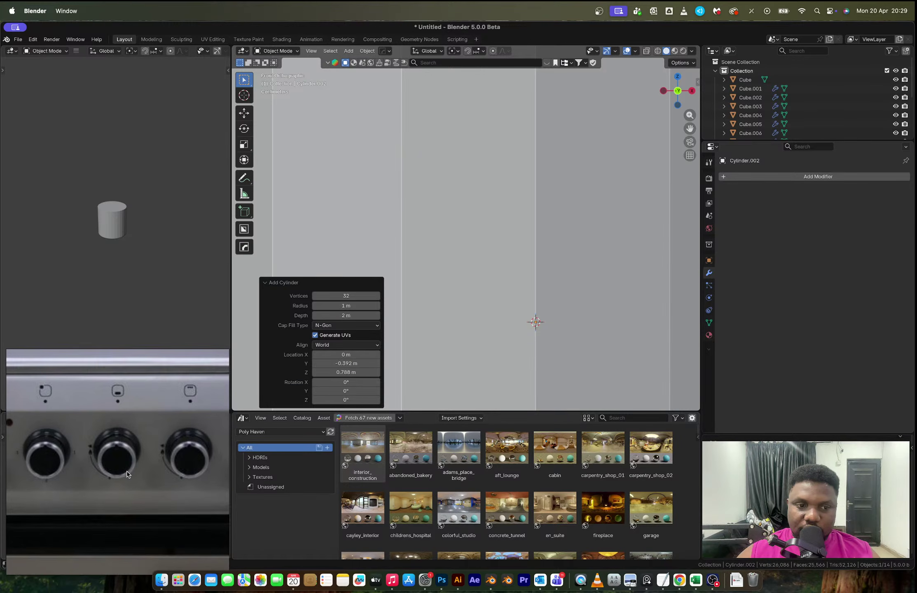
click(346, 344)
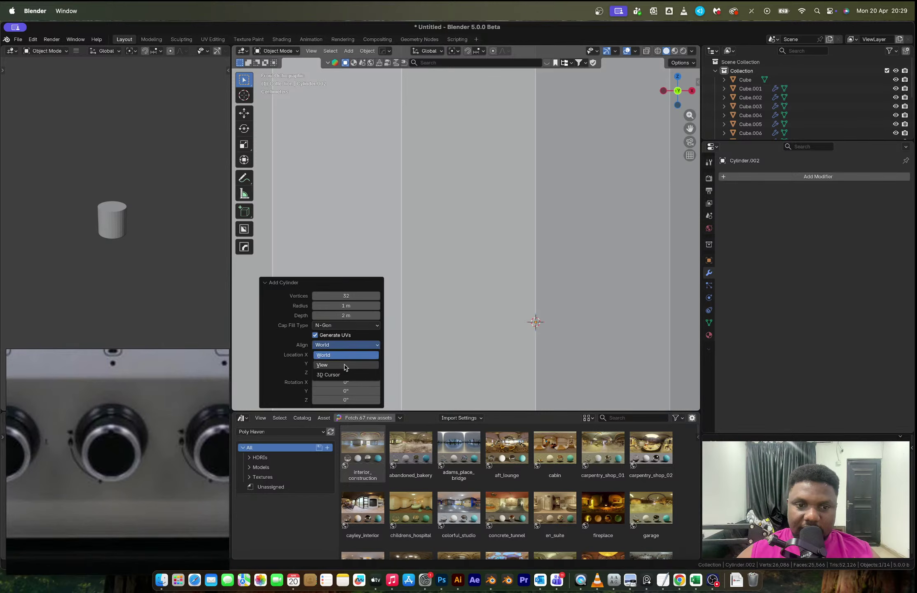
click(346, 365)
Step: Scale the knob cylinder down by about 0.264 and then by about 0.102 to fit the control panel
key(s)
click(576, 328)
key(s)
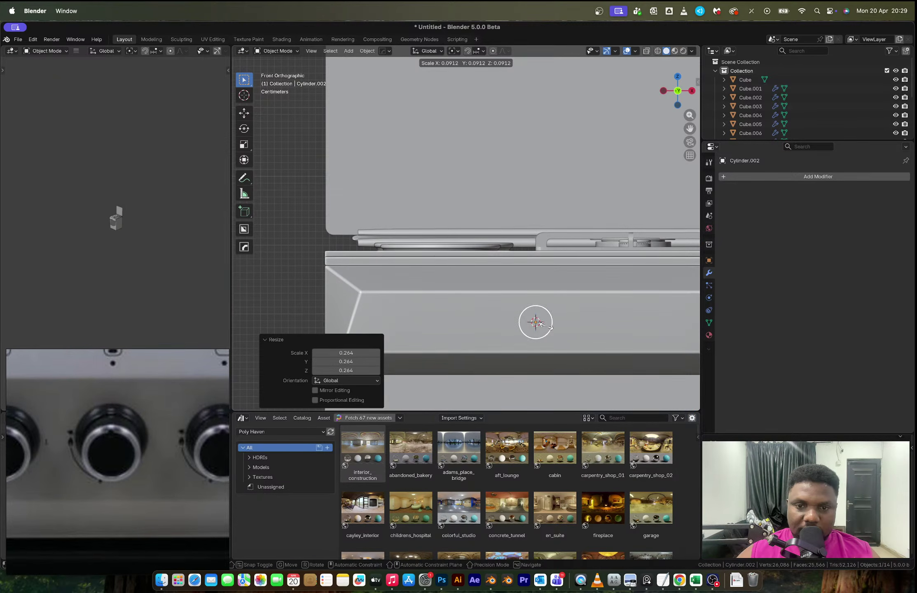
click(551, 332)
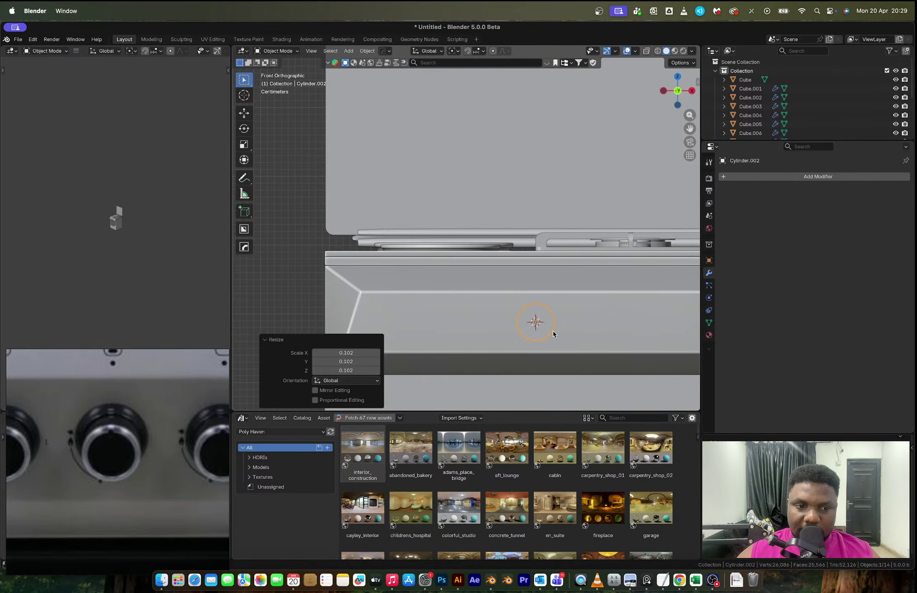
Step: Apply Shade Auto Smooth at 30° to the knob cylinder
middle_drag(555, 331, 569, 347)
click(311, 51)
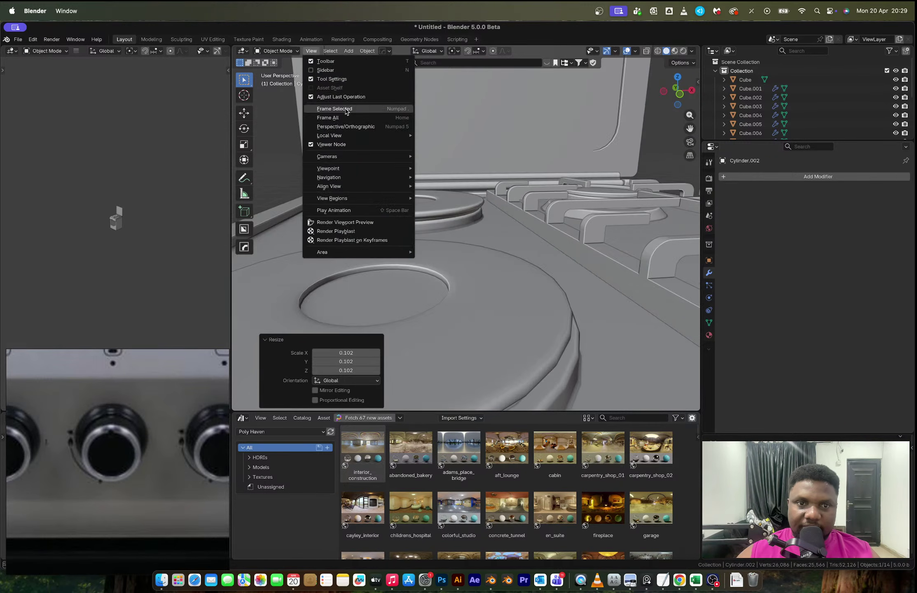
click(330, 106)
middle_drag(499, 273, 491, 255)
right_click(491, 255)
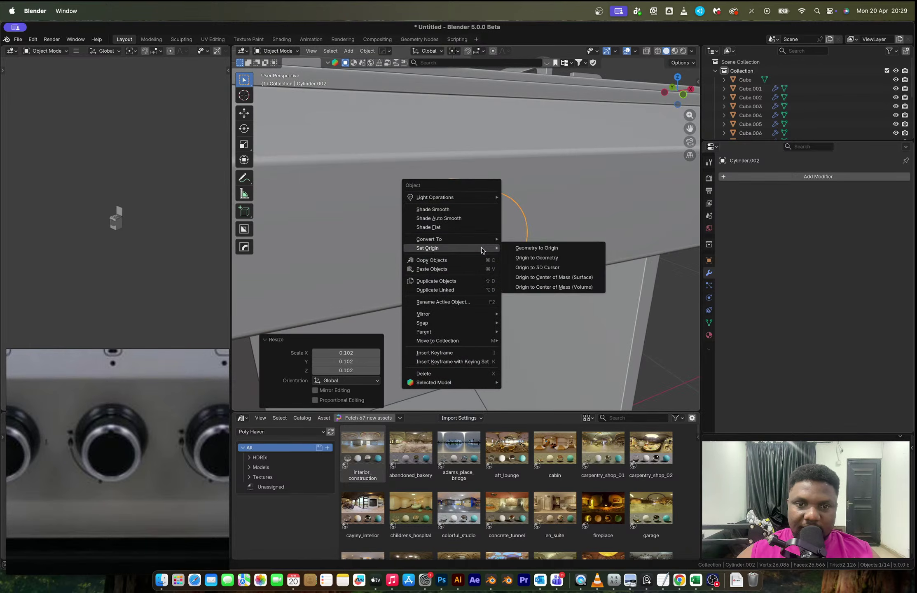
click(469, 225)
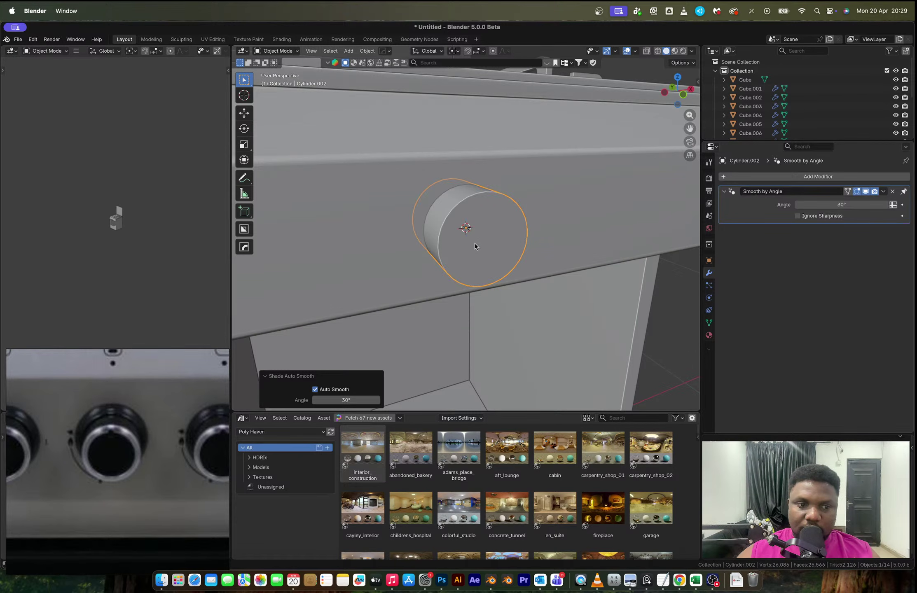
Step: Bevel the rim of the knob's front face by 0.00569 m with 5 segments
key(Tab)
right_click(542, 283)
click(543, 284)
key(Tab)
key(ctrl+b)
scroll(554, 293, up, 4)
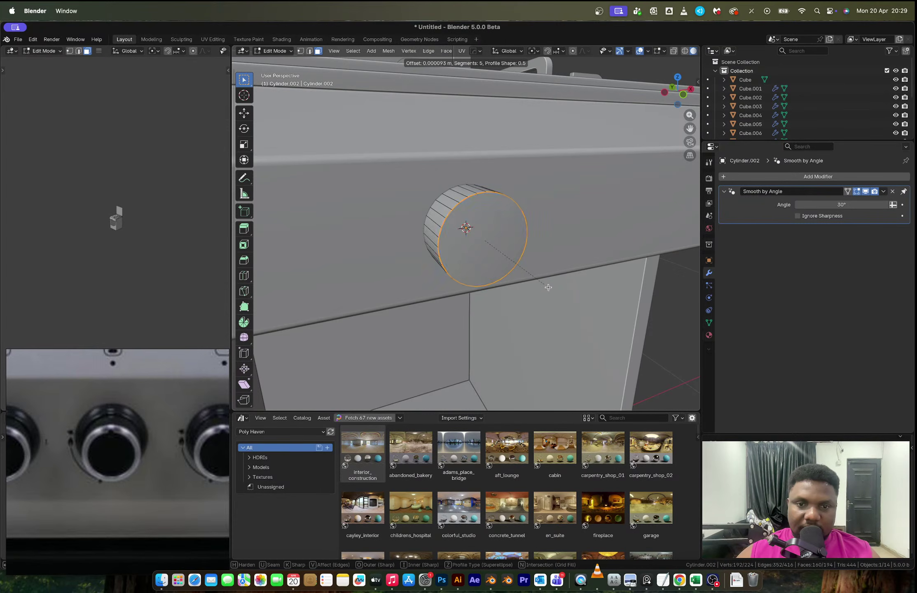
click(580, 317)
Step: Select the knob's front face plus the two bevel faces above its top edge, and reduce the selection to its boundary loop
scroll(499, 263, up, 2)
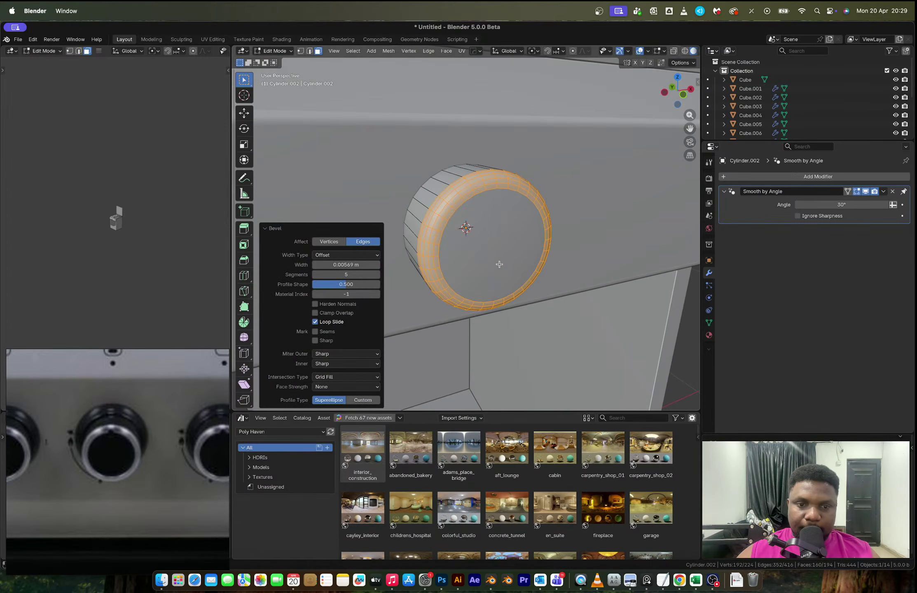
click(499, 264)
key(KP_Decimal)
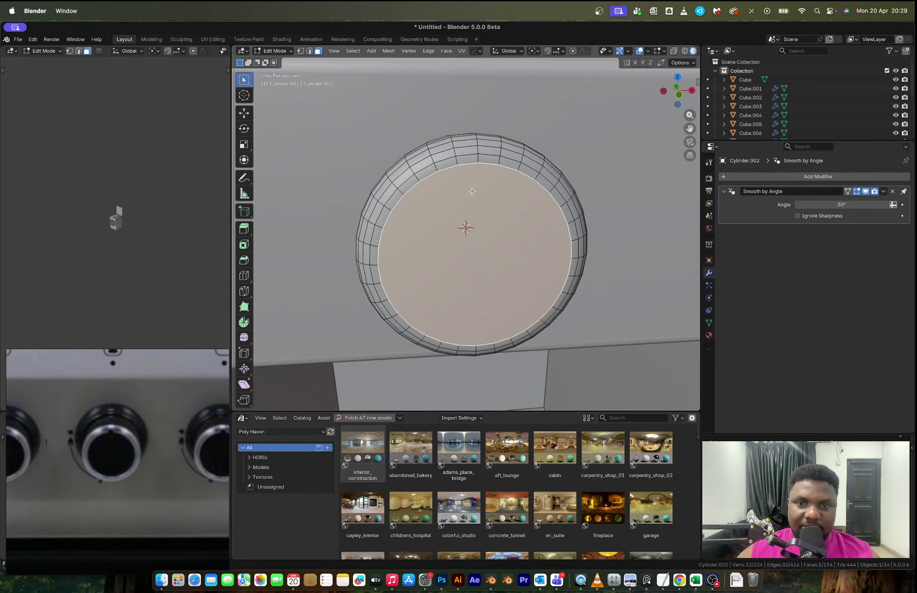
middle_drag(472, 192, 446, 264)
shift+click(478, 129)
shift+click(477, 122)
scroll(499, 219, up, 3)
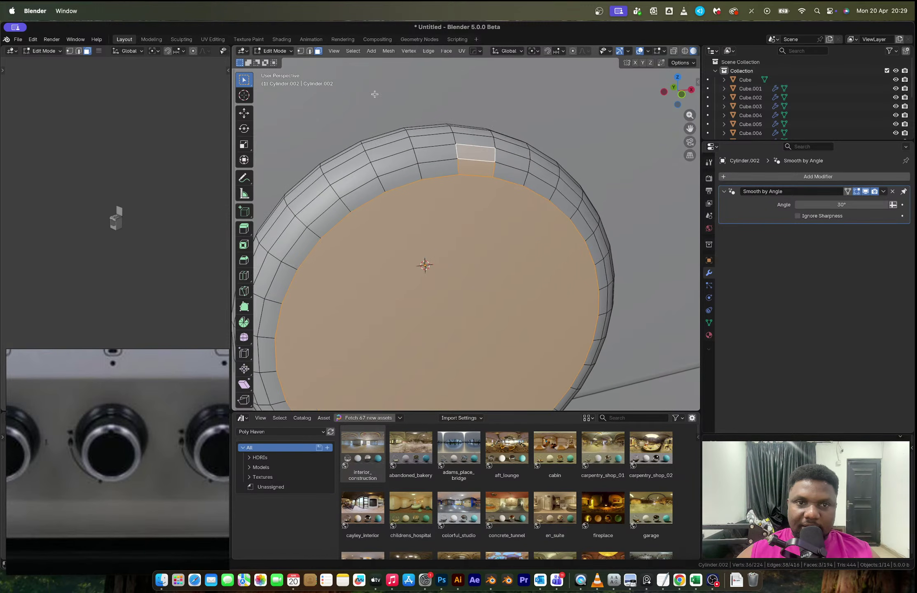
click(333, 51)
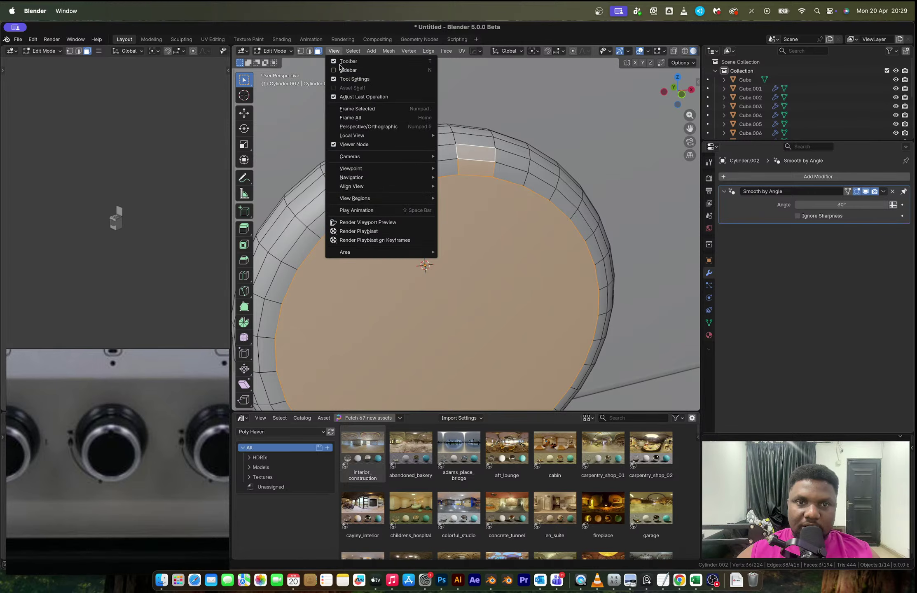
click(353, 51)
mouse_move(394, 190)
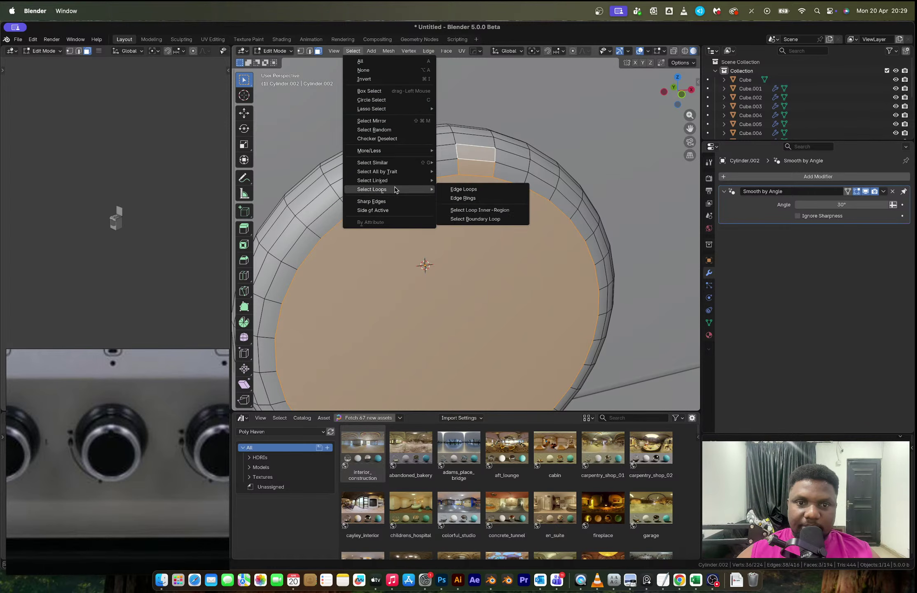
click(475, 218)
Step: Bevel the notched boundary loop by 0.000116 m with 1 segment and extrude the resulting strip along its normals by -0.000582 m
key(ctrl+b)
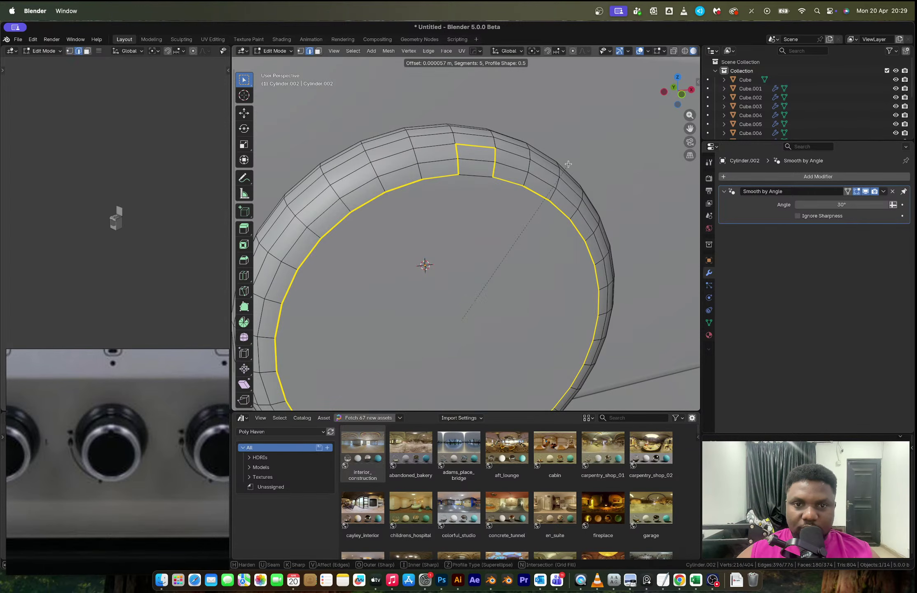
scroll(571, 163, down, 4)
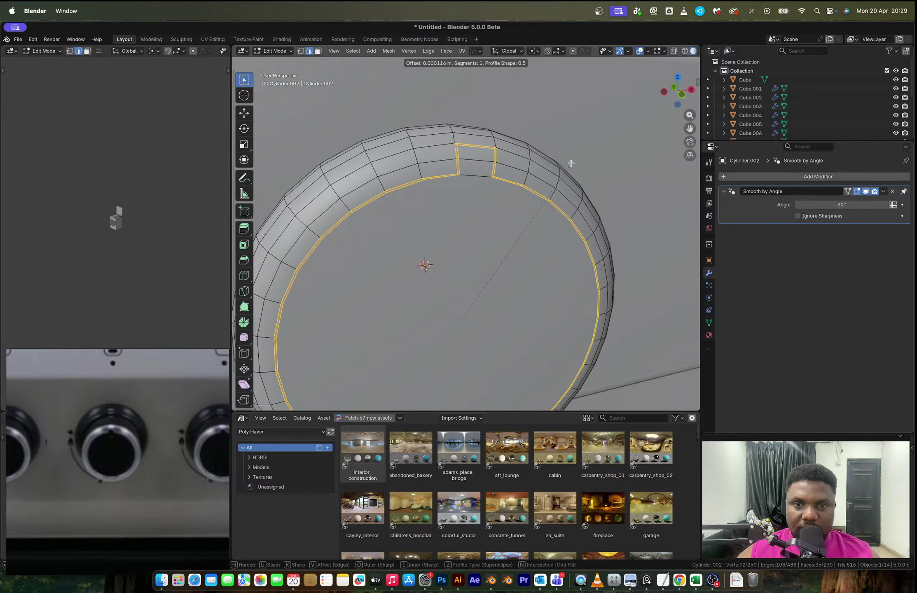
click(571, 163)
key(alt+s)
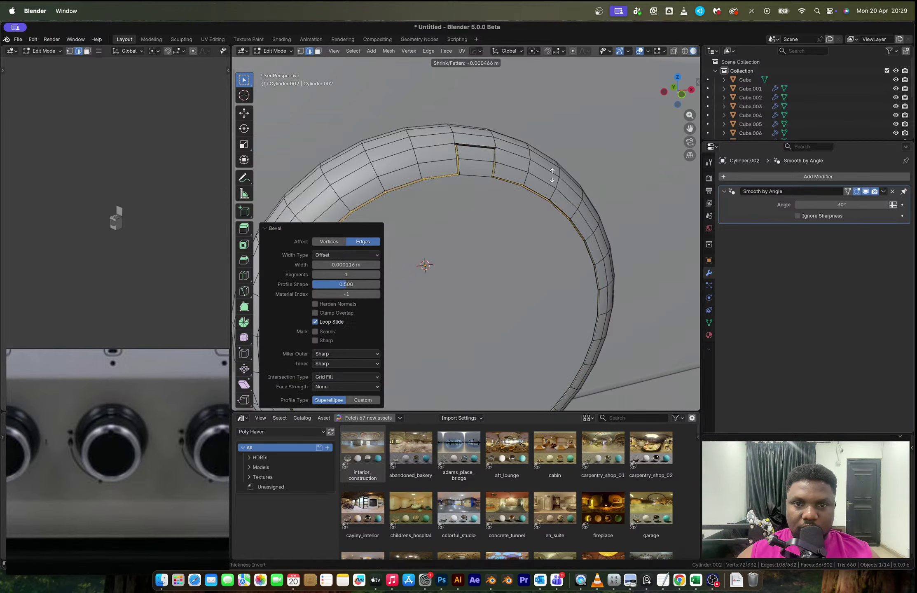
click(552, 176)
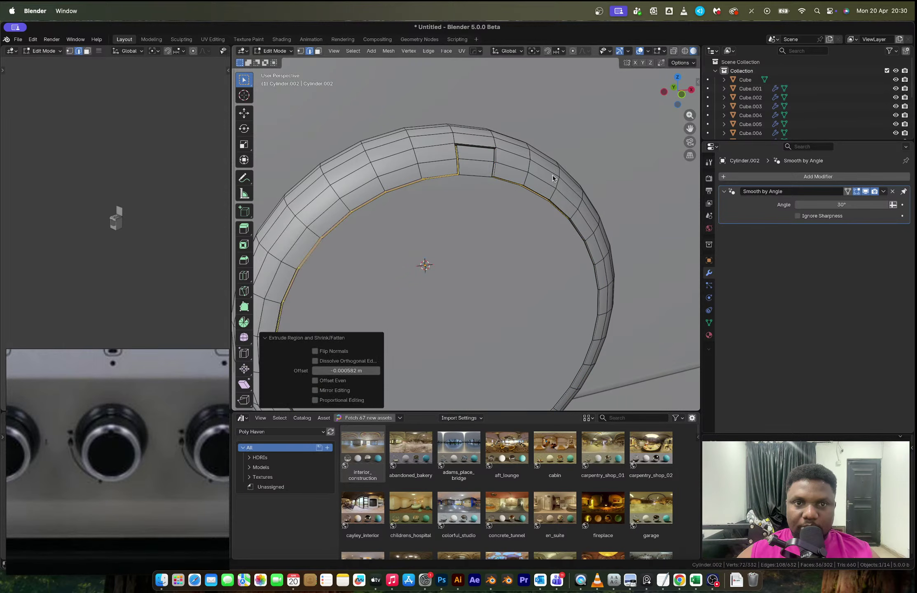
Step: Select the boundary loop of the sunken strip and add the remaining border edges around the notch and front face
click(354, 51)
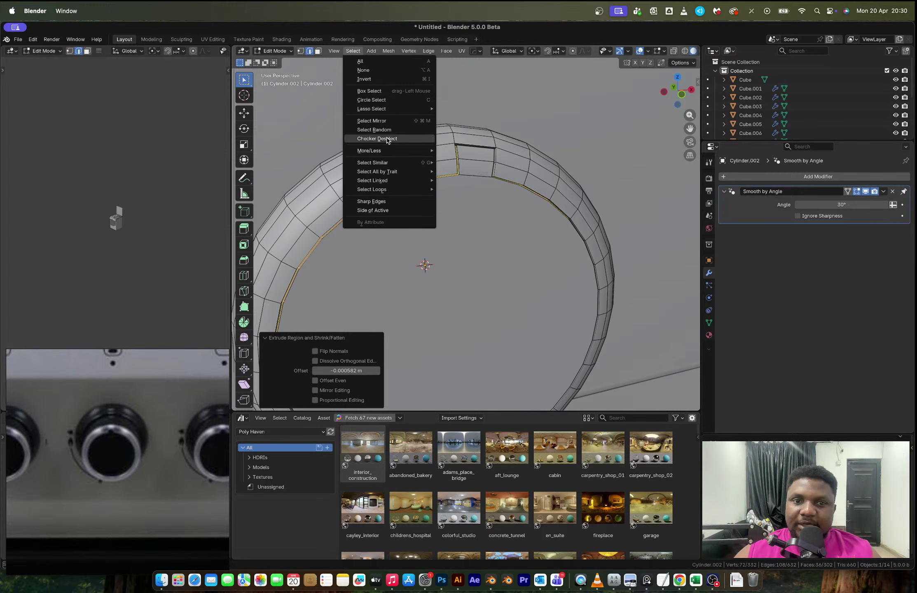
mouse_move(372, 189)
click(469, 217)
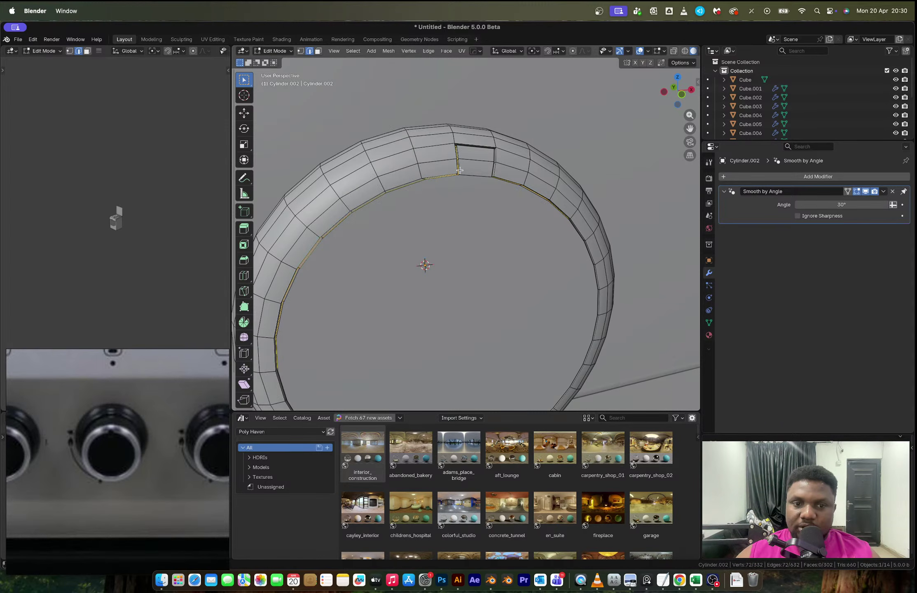
alt+shift+click(459, 170)
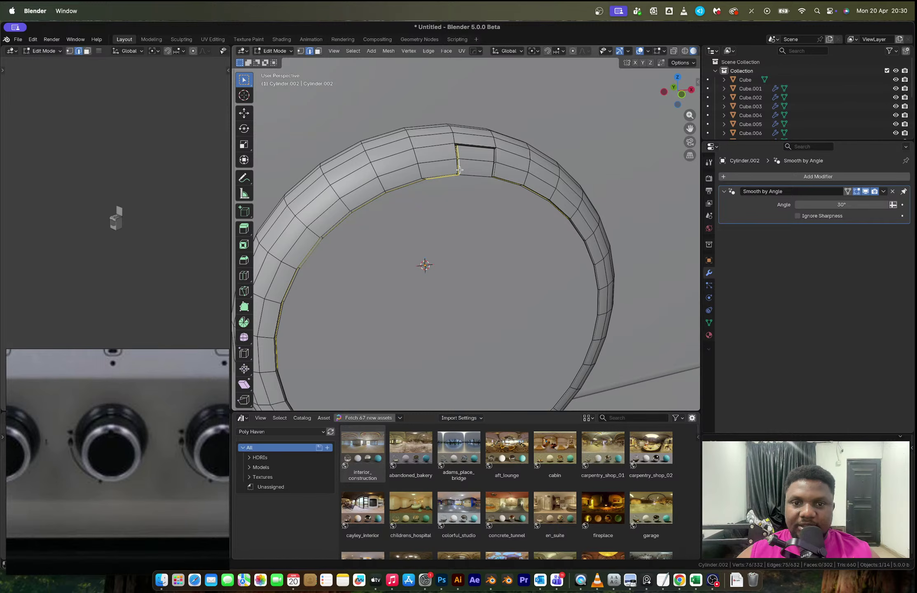
ctrl+click(494, 169)
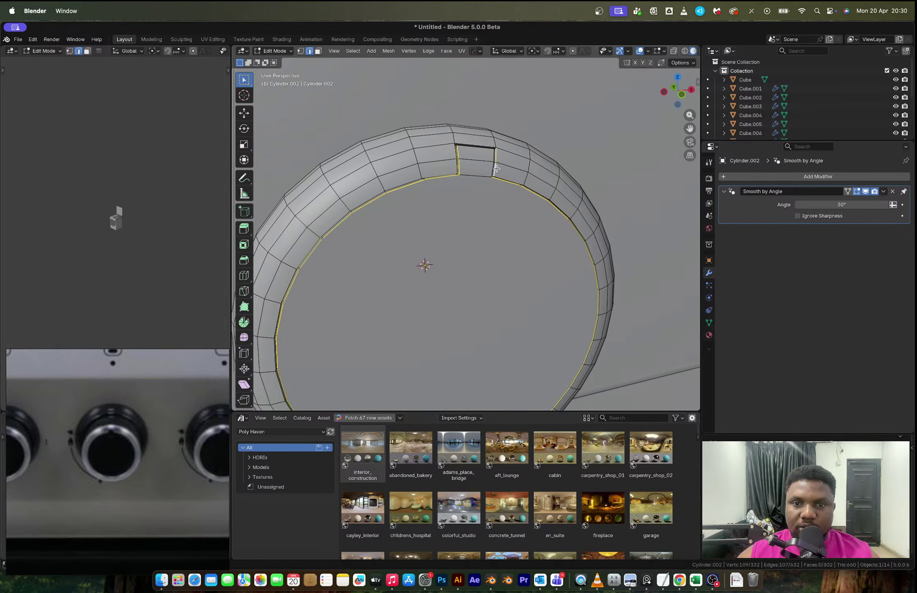
ctrl+click(478, 143)
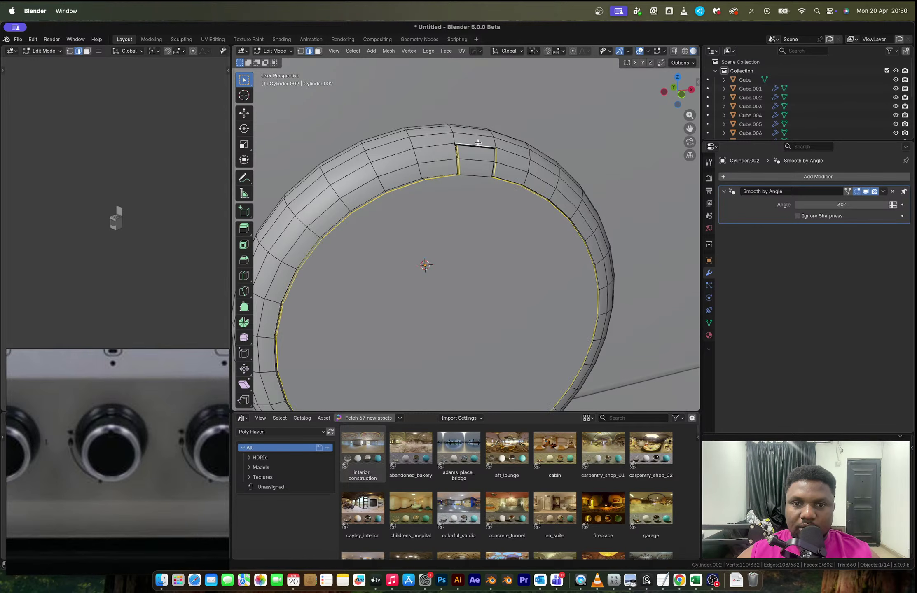
ctrl+click(455, 153)
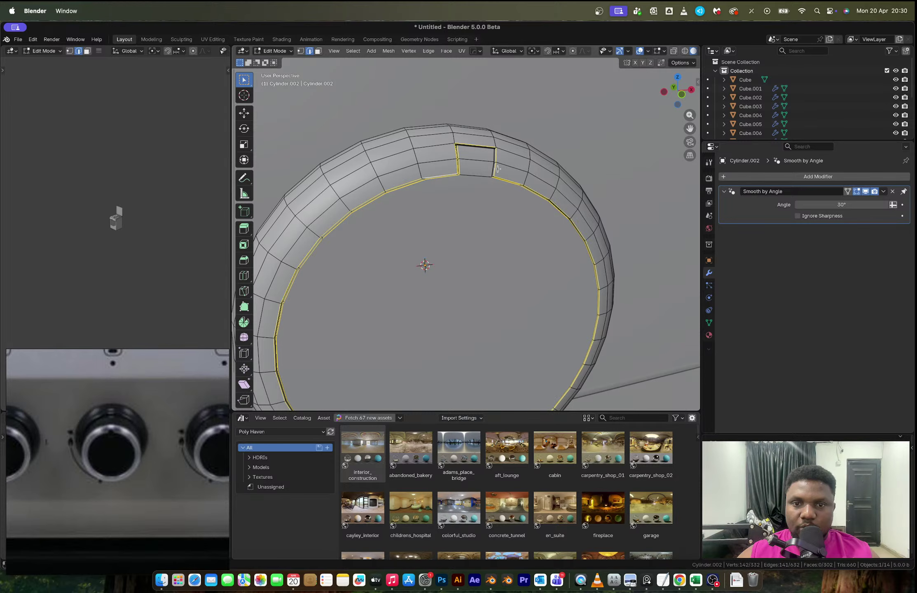
ctrl+click(493, 168)
ctrl+click(489, 149)
Step: Bevel the groove's border edges by 0.000086 m with 3 segments and leave mesh editing
scroll(489, 165, up, 3)
shift+middle_drag(494, 182, 463, 257)
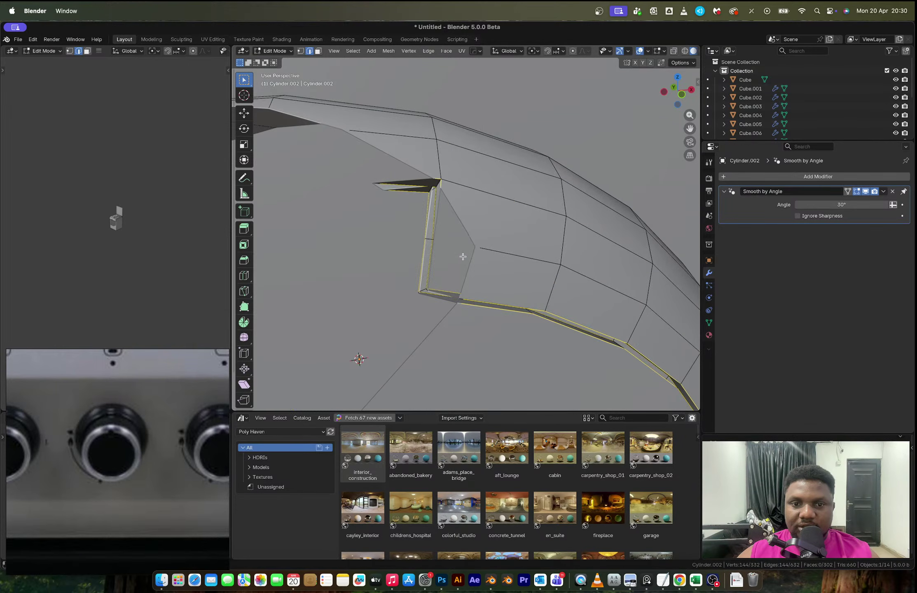
scroll(463, 257, down, 1)
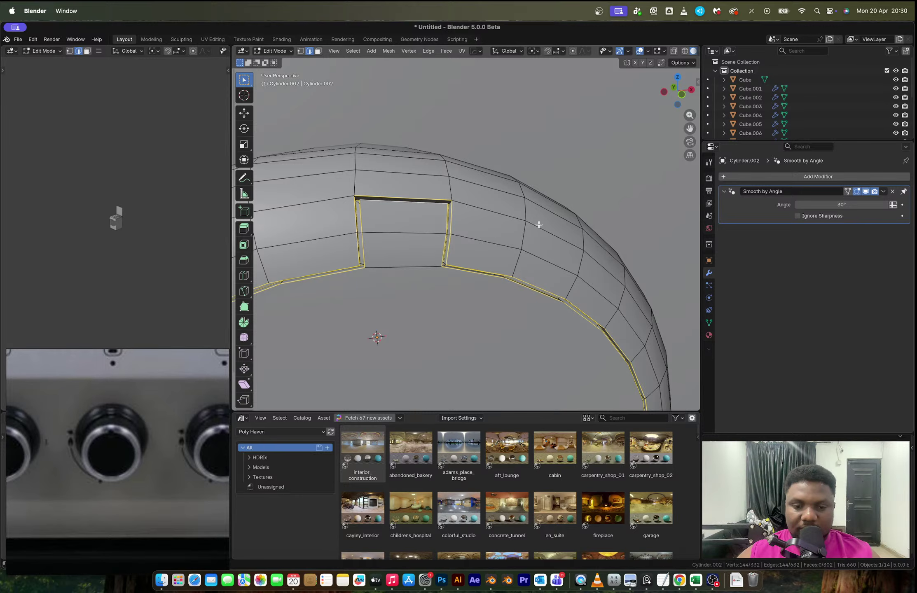
key(ctrl+b)
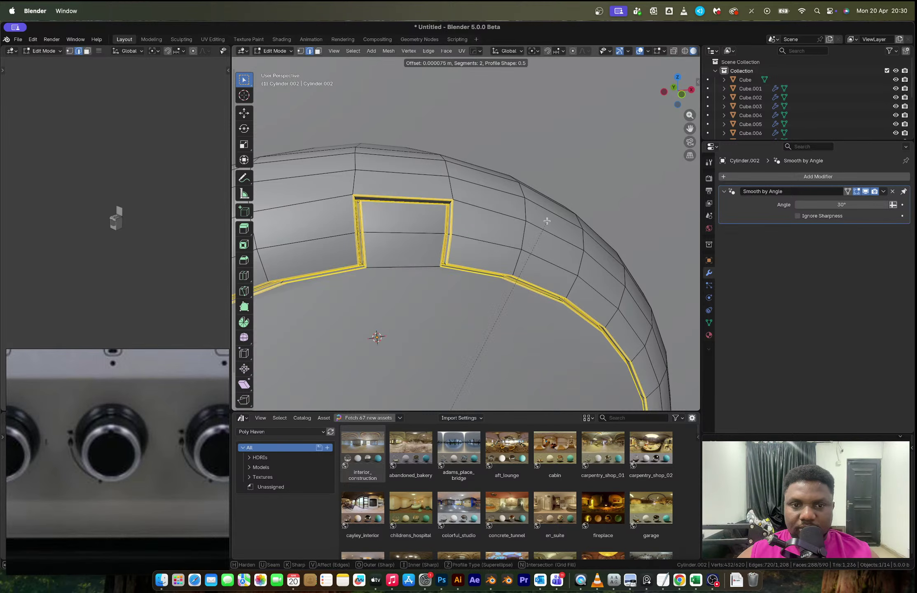
click(547, 220)
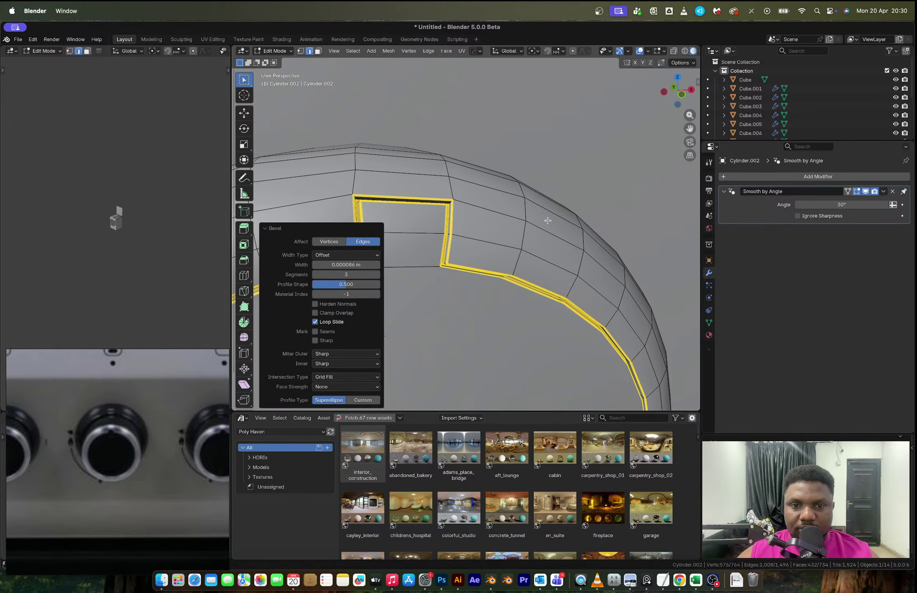
key(Tab)
scroll(548, 221, down, 10)
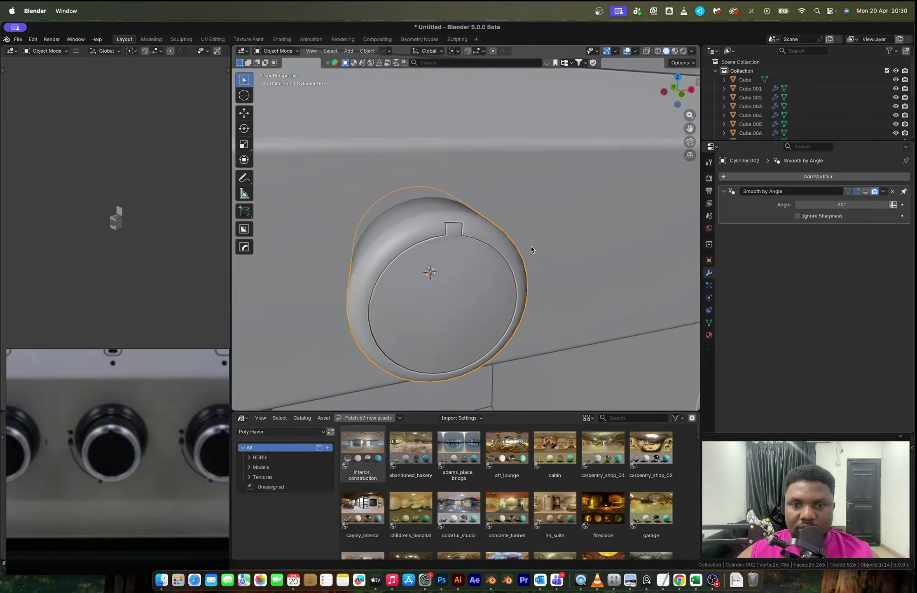
Step: Turn on the Smooth by Angle modifier's viewport display and add a level 1 Subdivision modifier to the knob
middle_drag(484, 249, 626, 243)
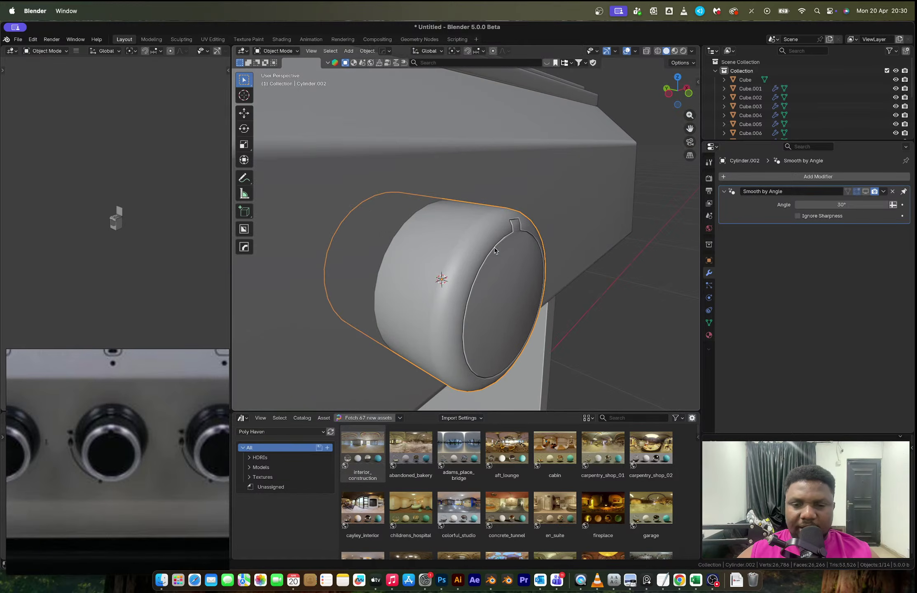
click(865, 191)
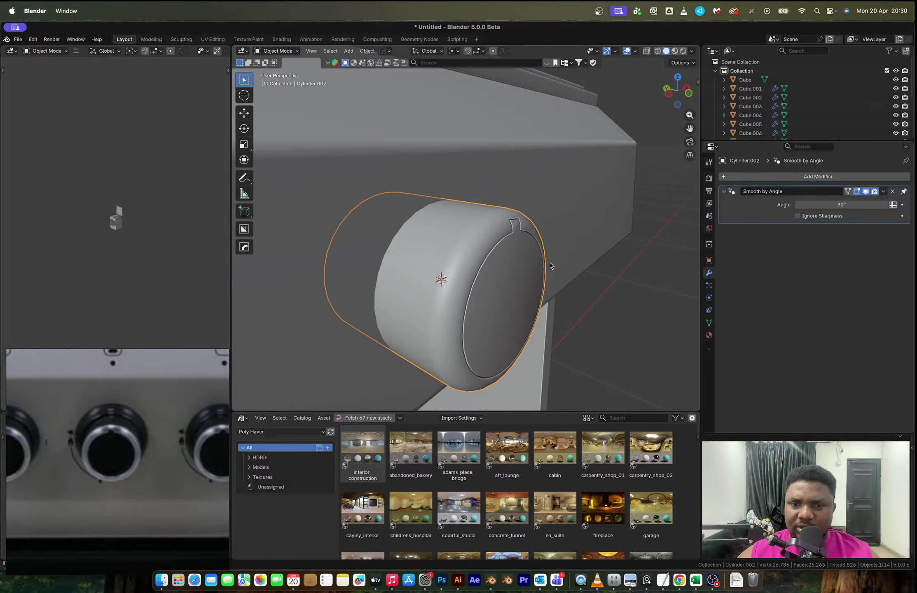
key(ctrl+1)
Step: Inset the knob's front face by about 0.0008 m to tighten its subdivided edge
middle_drag(550, 266, 451, 234)
key(Tab)
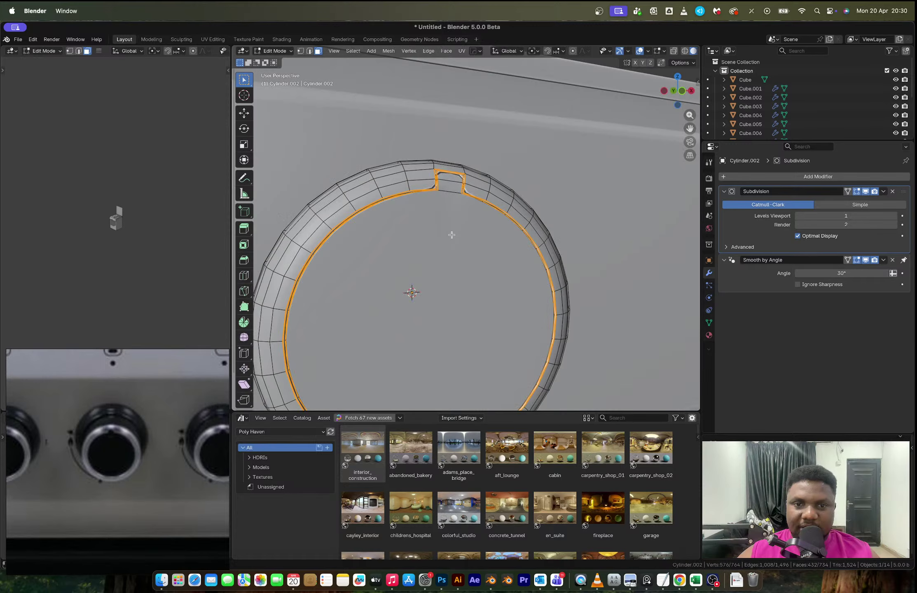
key(f)
key(i)
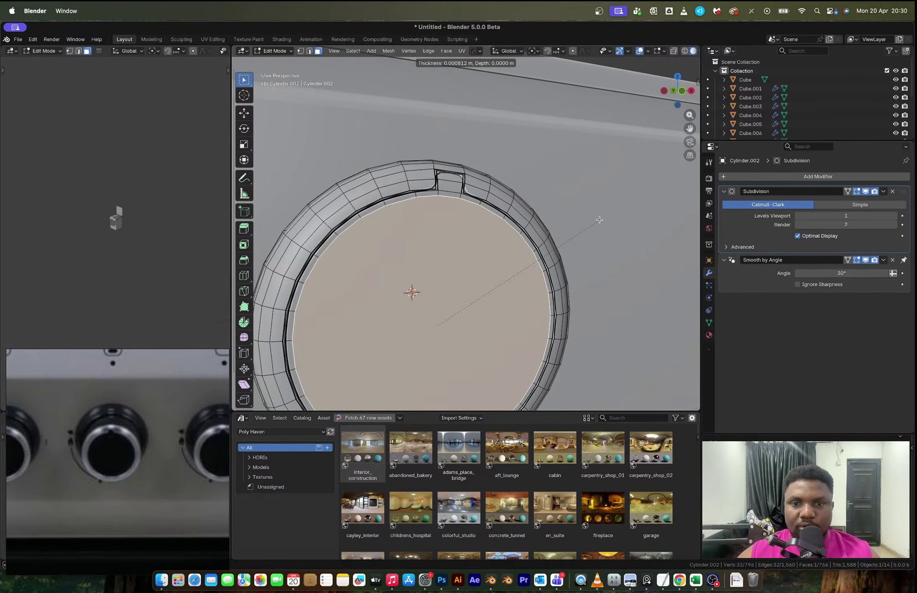
click(599, 220)
key(Tab)
mouse_move(599, 220)
middle_down()
mouse_move(439, 261)
mouse_move(442, 292)
middle_up()
Step: Delete the knob's back face using X-ray view, and return to the solid object view
key(Tab)
scroll(537, 249, down, 3)
key(alt+z)
click(442, 291)
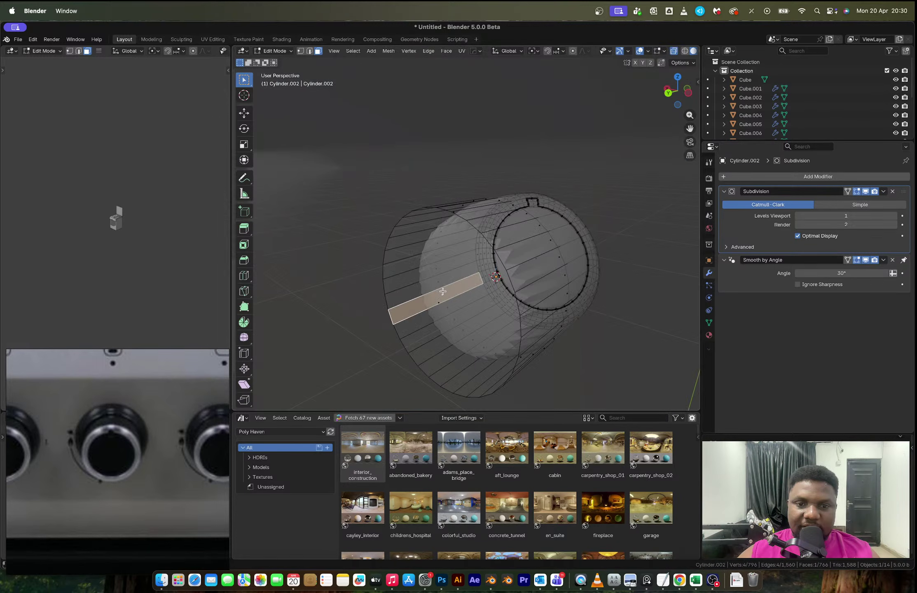
alt+click(442, 291)
key(x)
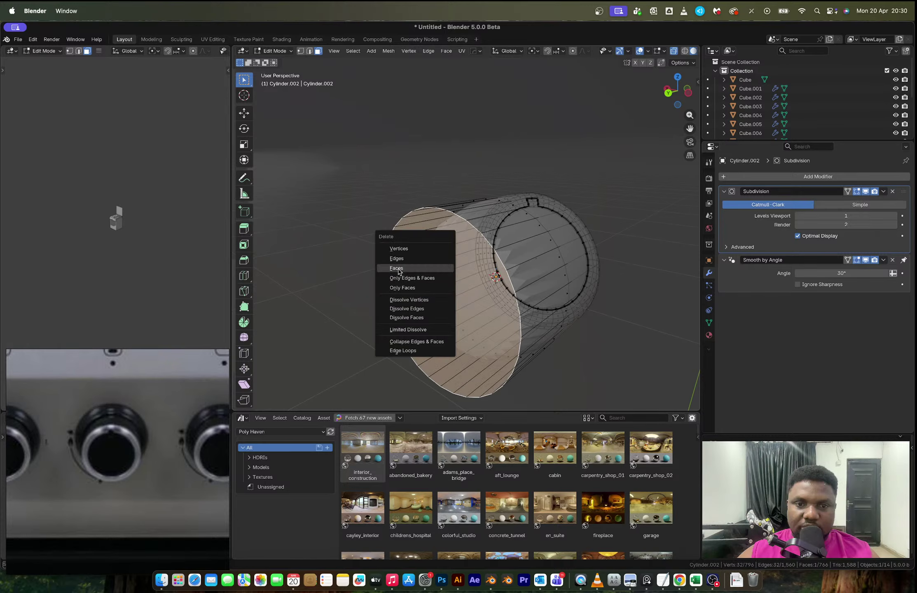
click(398, 270)
key(Tab)
key(alt+z)
Step: Add a loop cut around the knob's side close to its rounded front and bevel it by 0.000343 m with 1 segment
middle_drag(398, 271, 479, 267)
key(Tab)
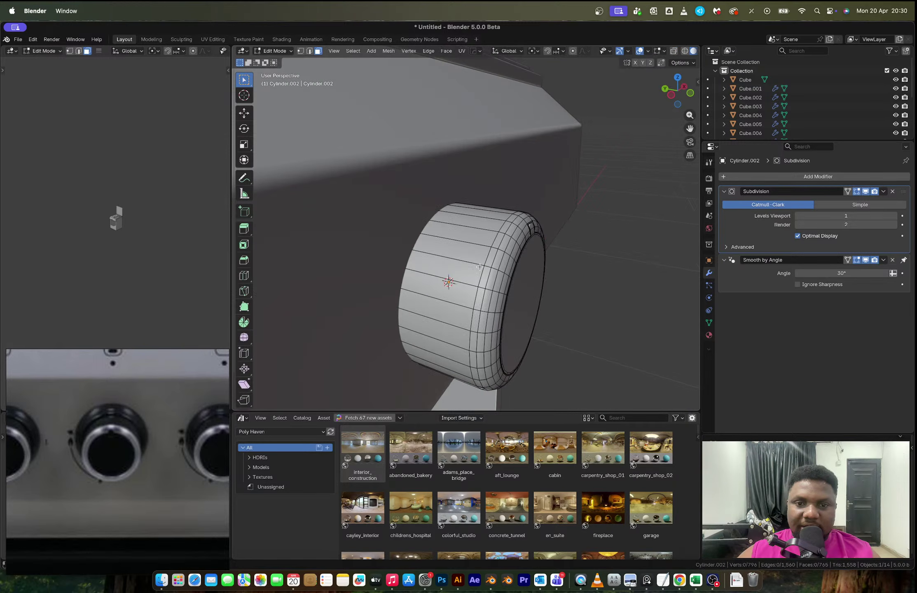
key(ctrl+r)
drag(479, 267, 539, 260)
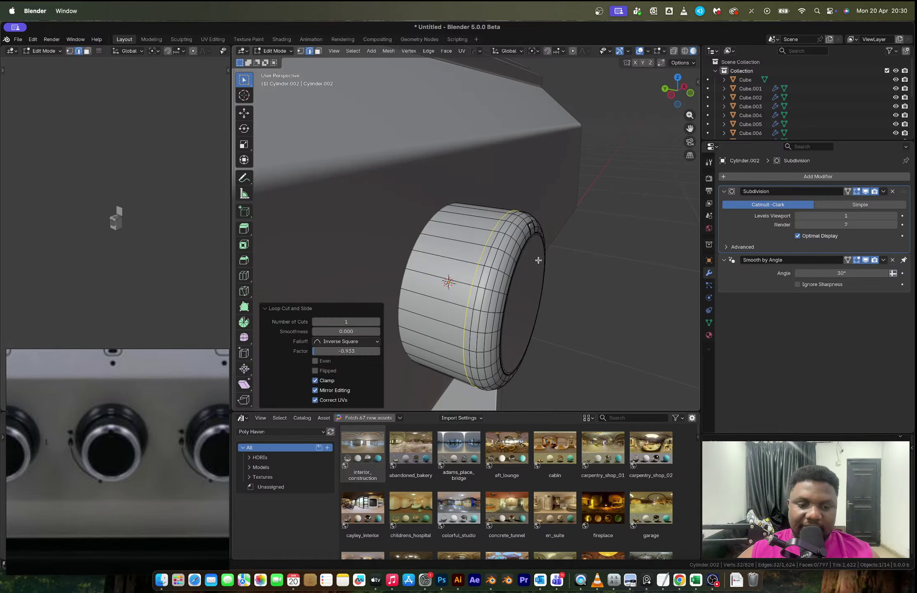
key(ctrl+b)
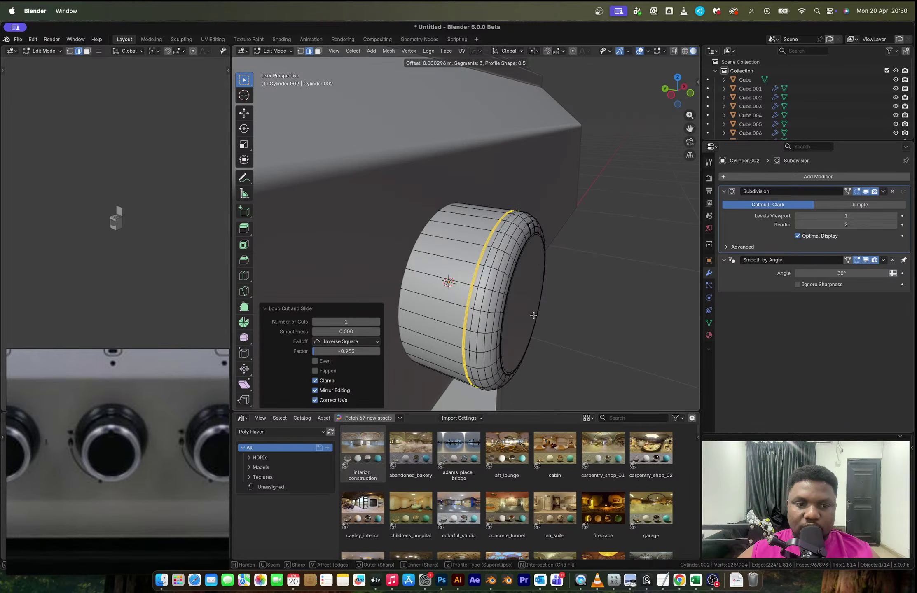
scroll(533, 315, down, 2)
click(533, 315)
Step: Extrude the narrow face band around the knob's side twice along its normals to form a groove
key(alt+e)
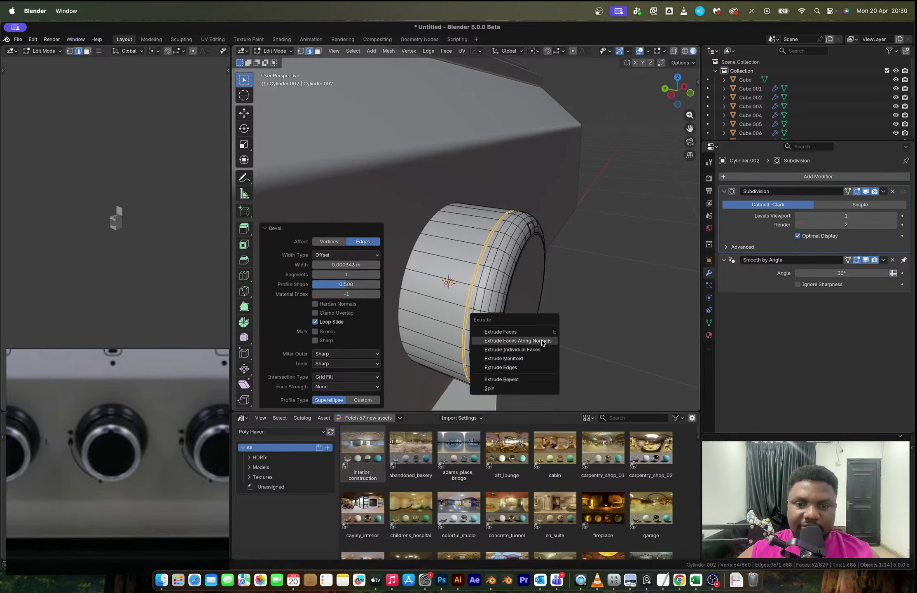
click(542, 343)
click(543, 343)
key(alt+e)
click(543, 342)
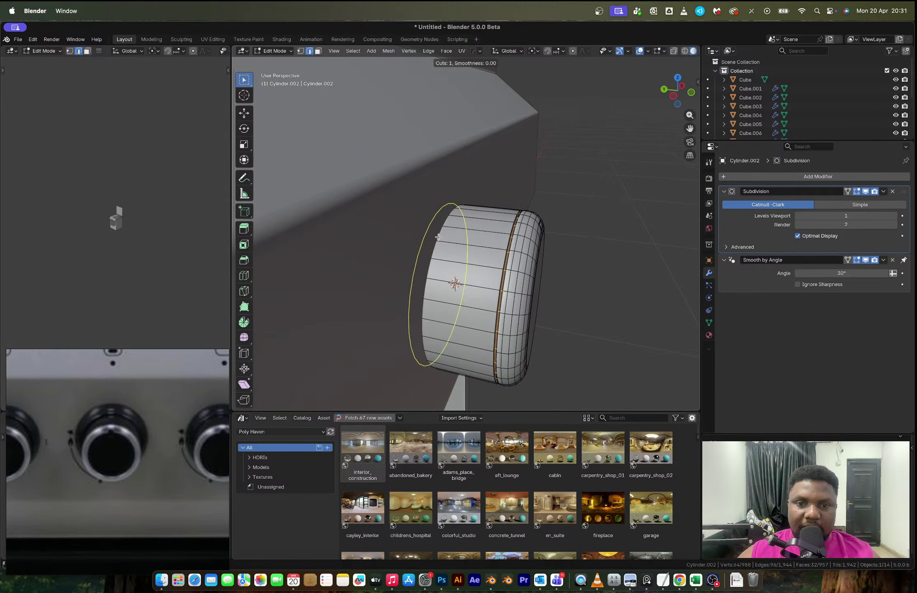
Step: Add a loop cut around the knob's side close to the panel, separate a copy of it as its own object, and open that for editing
click(437, 237)
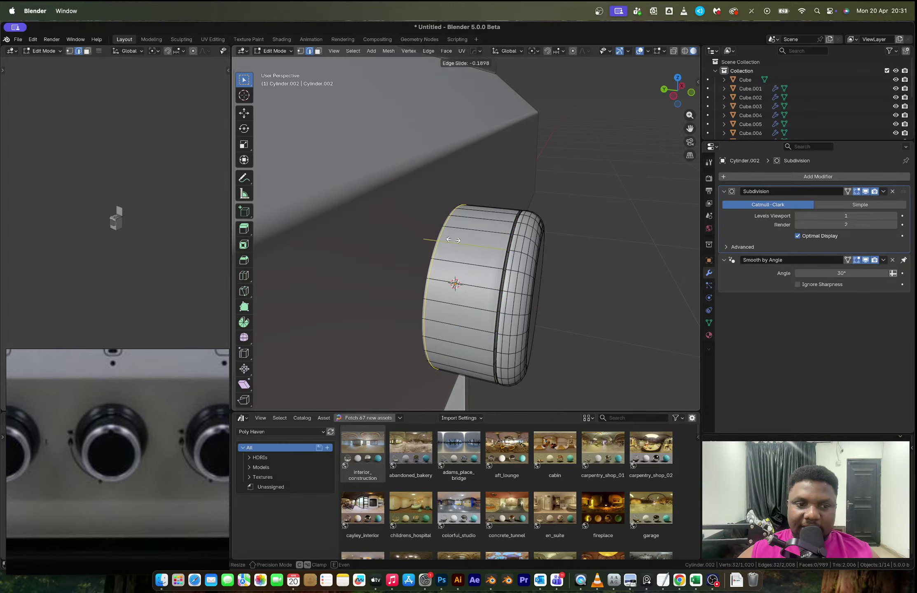
click(467, 268)
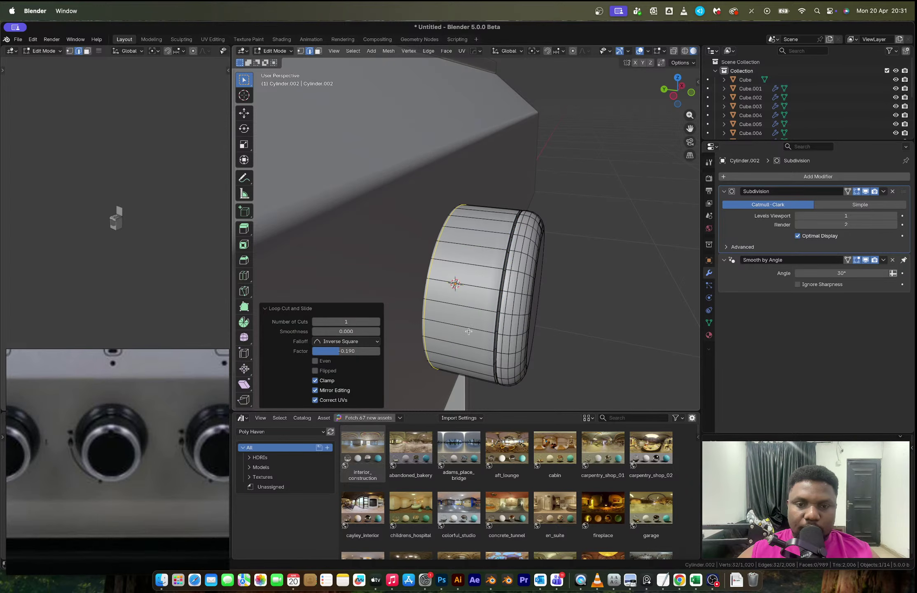
key(Tab)
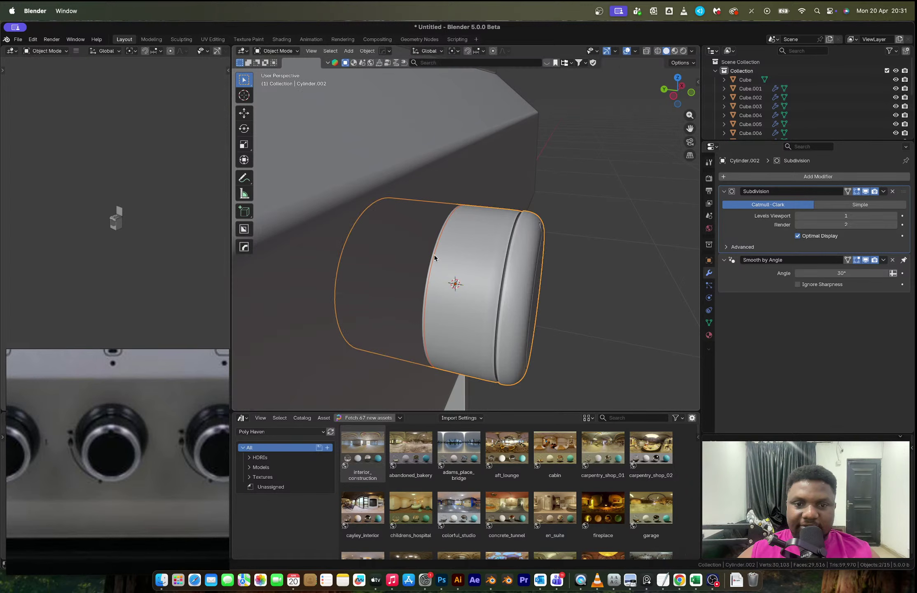
click(434, 255)
key(Tab)
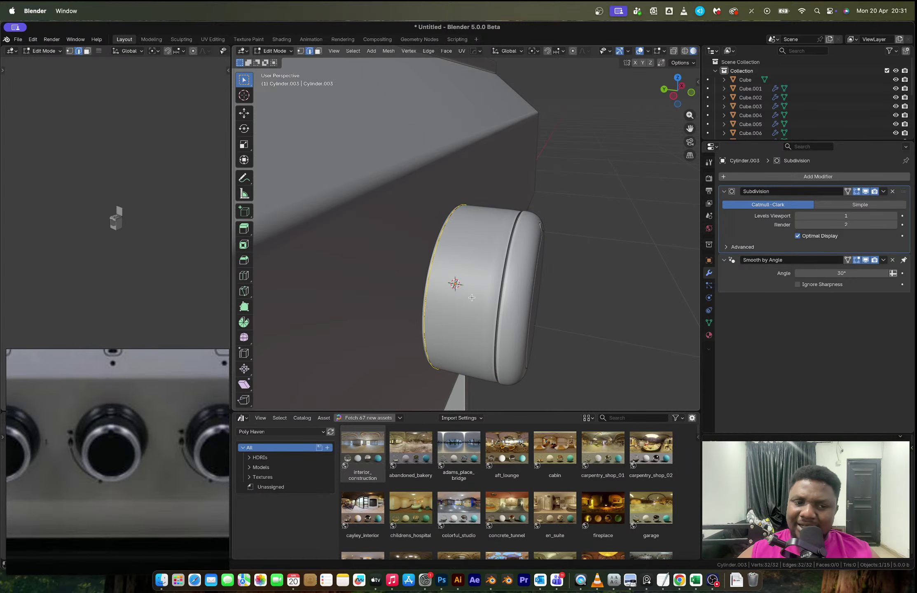
Step: Move the separated ring about -0.0026 m along global Y and extrude it outward at a scale of 1.234
key(g)
key(y)
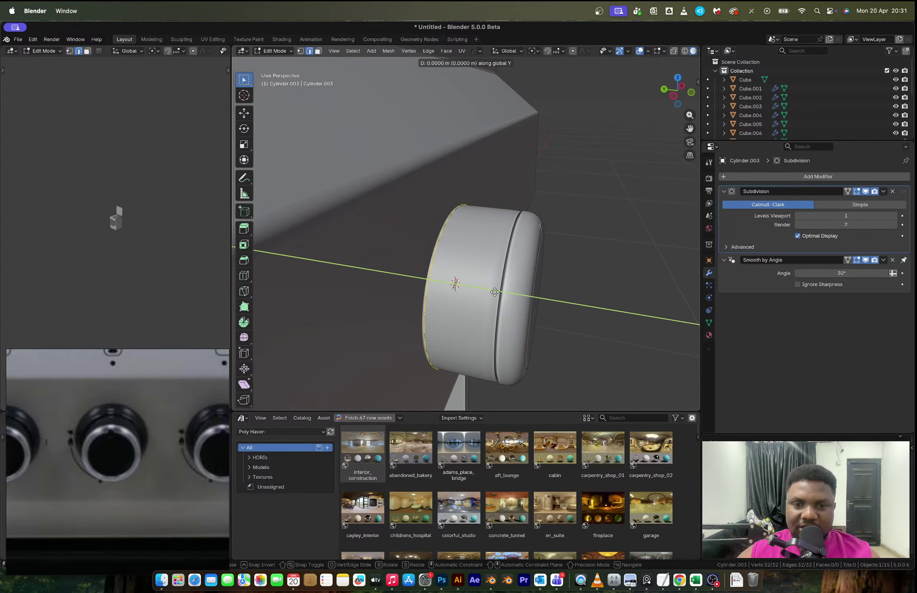
click(494, 291)
key(s)
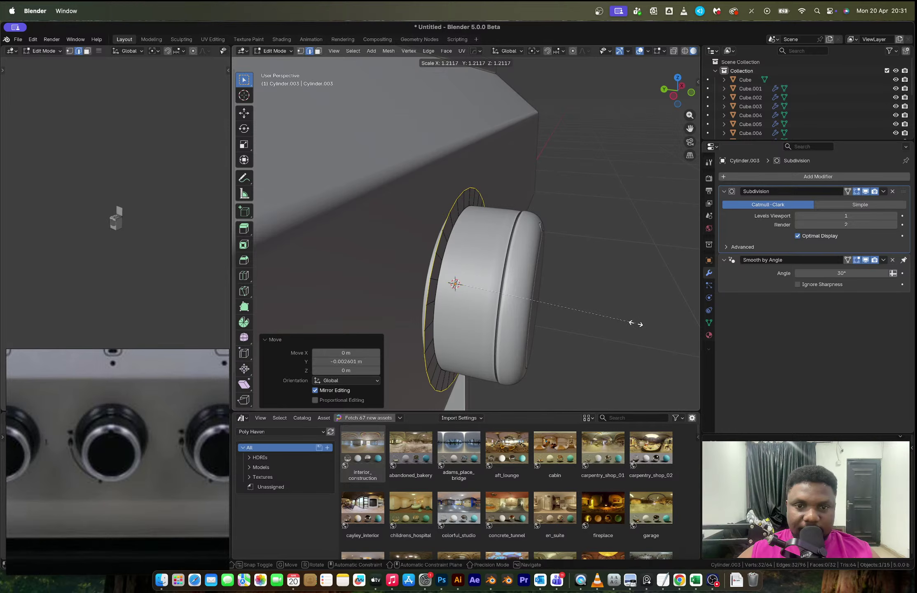
click(641, 325)
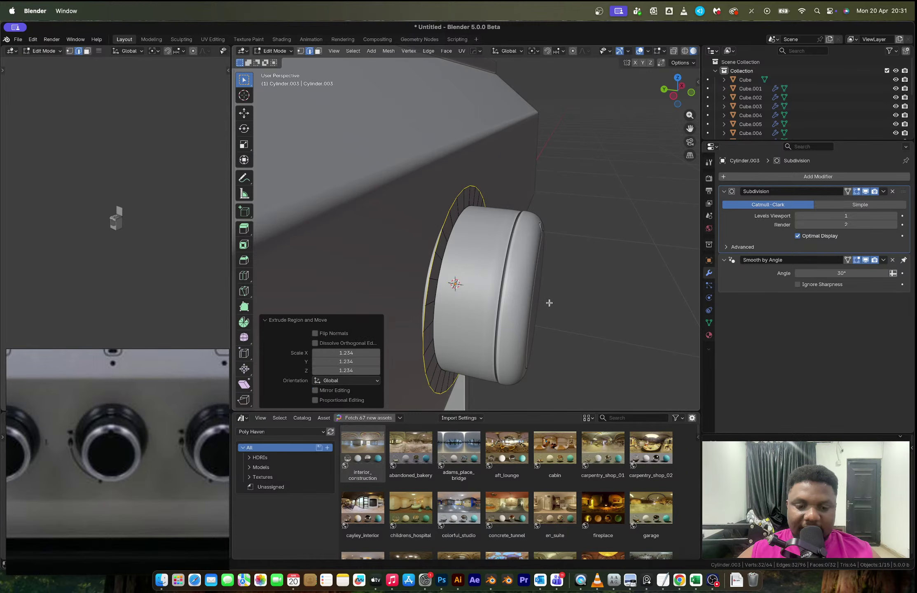
Step: Move the ring's outer edge 0.003425 m along global Y towards the panel to form a flared flange
key(e)
key(y)
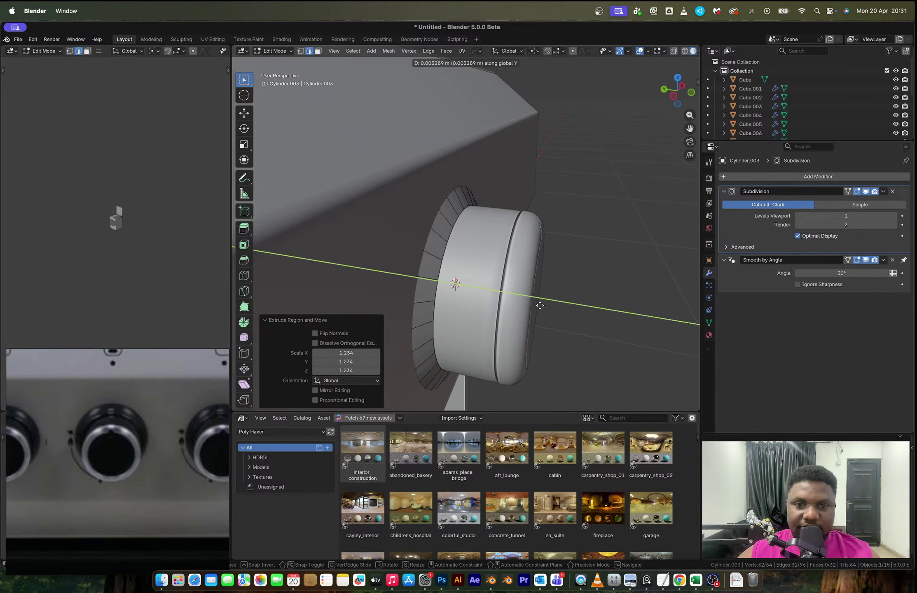
click(462, 288)
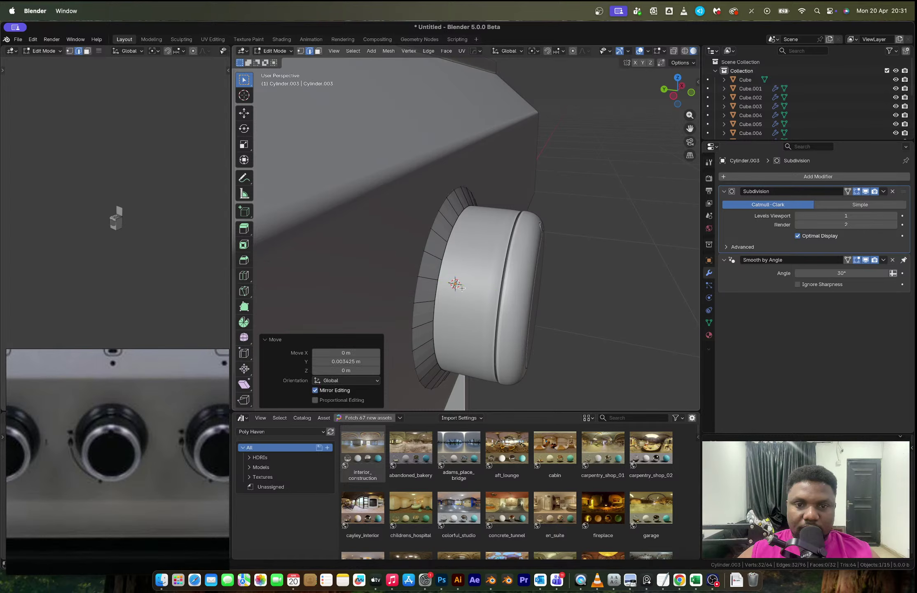
Step: Try rounding the flange with a centred loop cut that is pushed out along its normals and bevelled
key(ctrl+r)
click(461, 287)
right_click(461, 288)
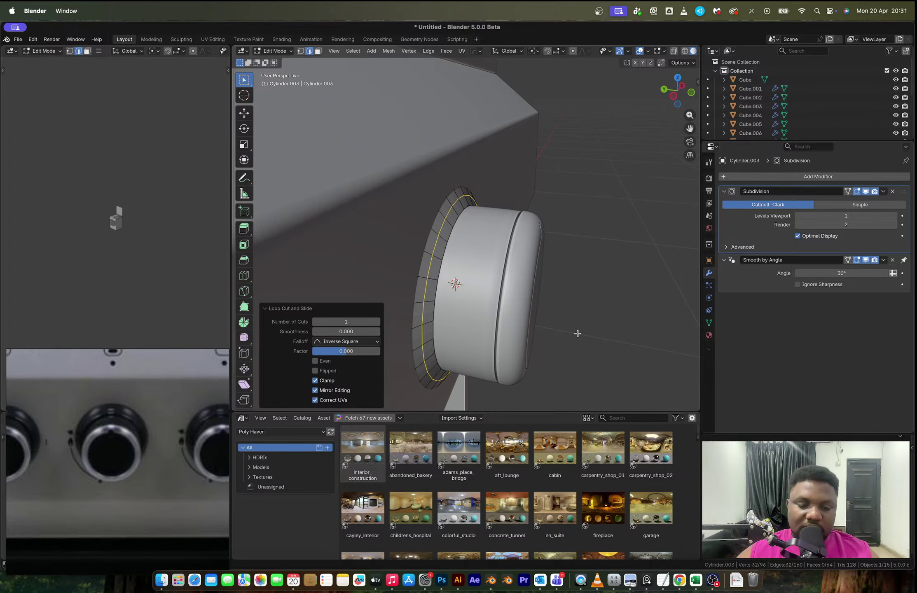
key(alt+s)
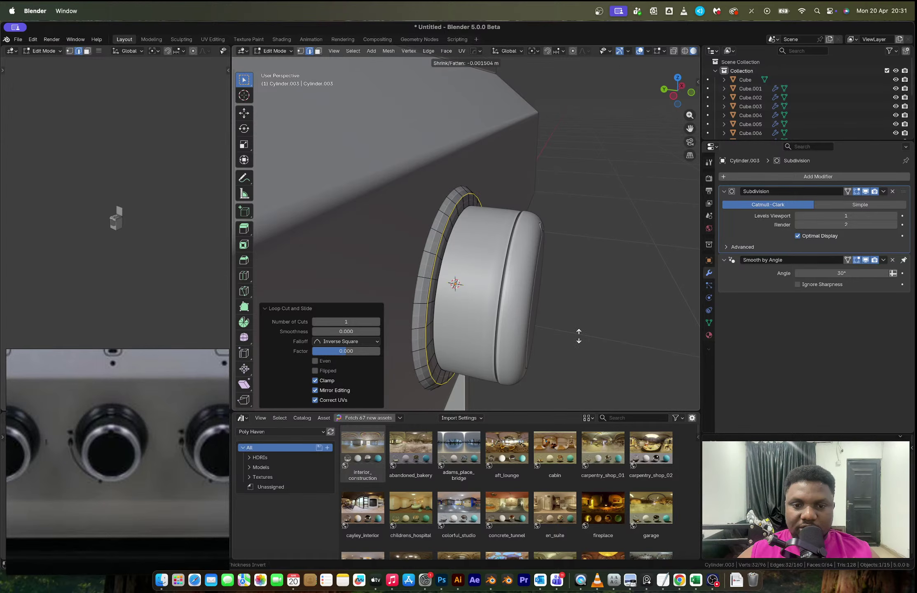
click(578, 336)
key(ctrl+b)
click(583, 338)
key(Tab)
middle_drag(538, 301, 510, 296)
key(Tab)
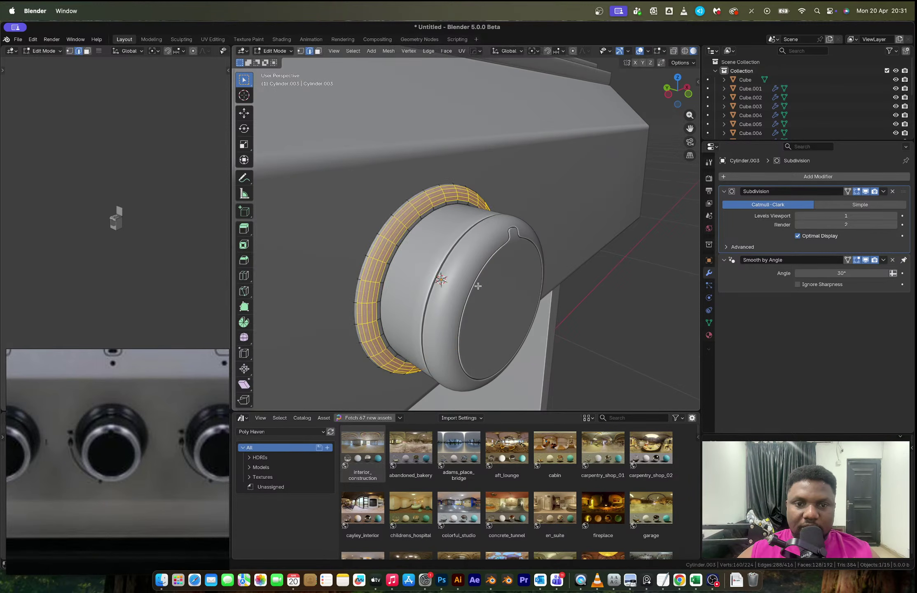
key(ctrl+z)
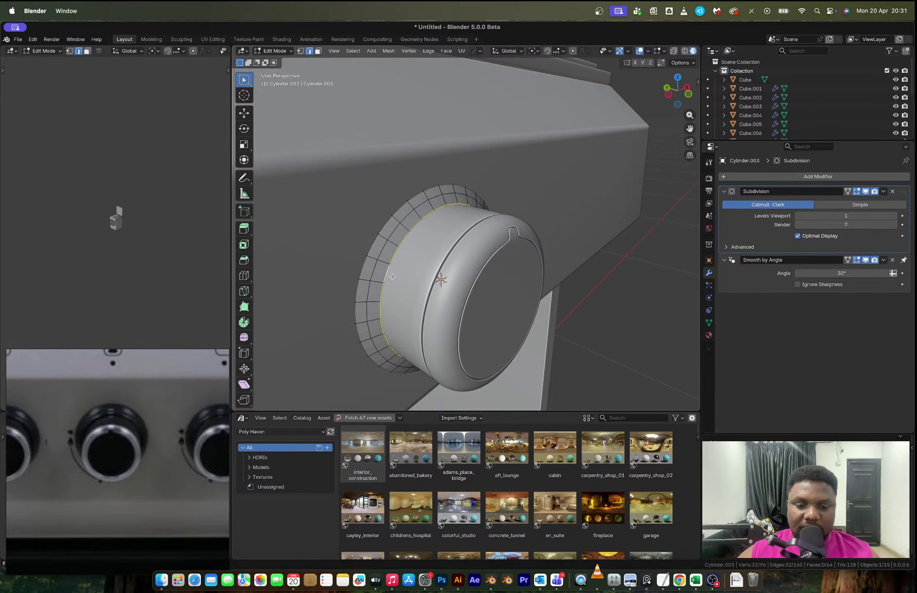
Step: Shift the flange's inner edge loop along global Y and remove the old middle edge loop
key(g)
key(y)
click(396, 281)
alt+click(374, 272)
key(x)
click(365, 314)
Step: Round the flange with a centred loop cut, offset it by -0.000603 m with Shrink/Fatten and bevel it with 4 segments
key(ctrl+r)
click(419, 280)
right_click(419, 280)
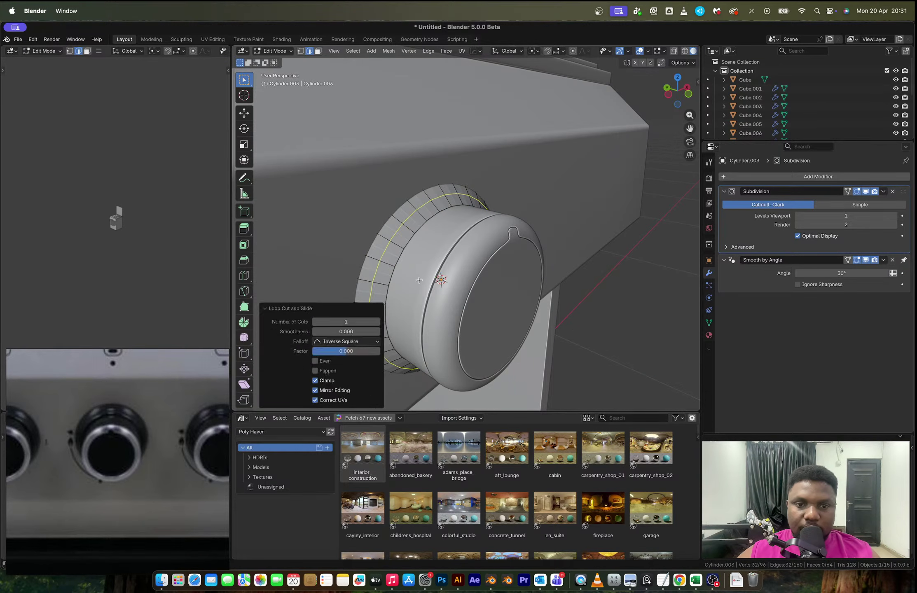
key(alt+s)
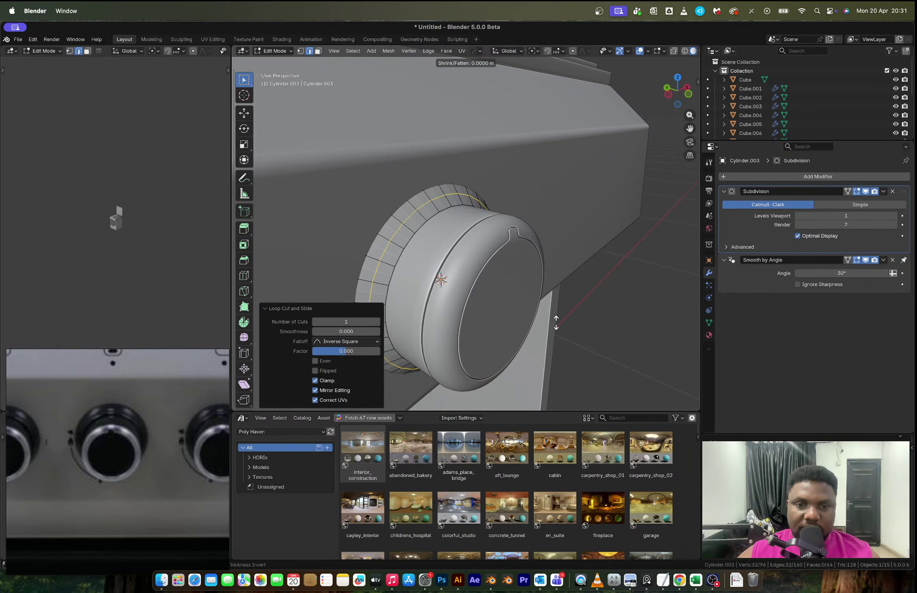
click(557, 323)
key(ctrl+b)
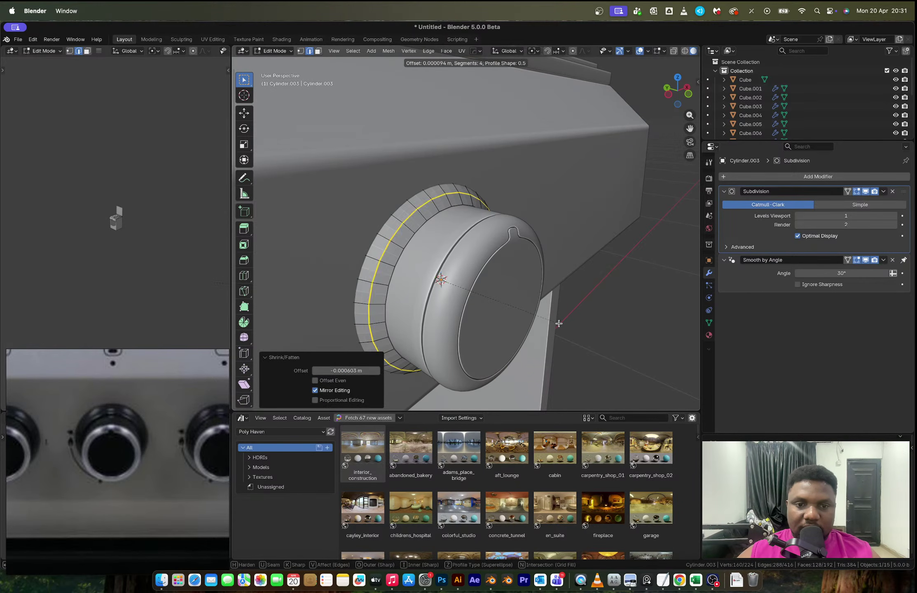
click(561, 324)
key(Tab)
scroll(561, 325, down, 2)
middle_drag(494, 288, 451, 268)
scroll(451, 268, up, 2)
key(Tab)
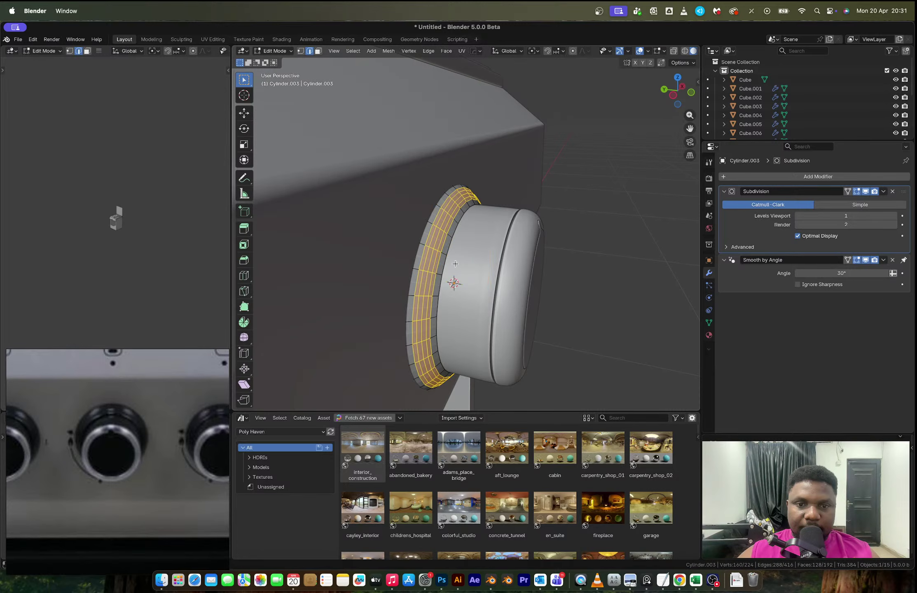
Step: Extrude the flange's inner edge loop 0.000615 m along global Y, and extrude it once more in place
alt+click(442, 267)
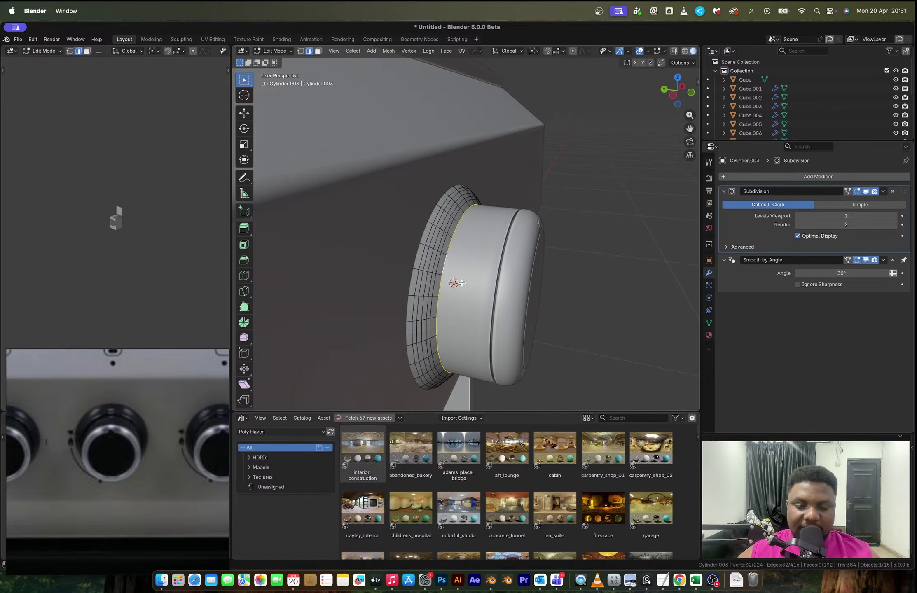
key(e)
key(y)
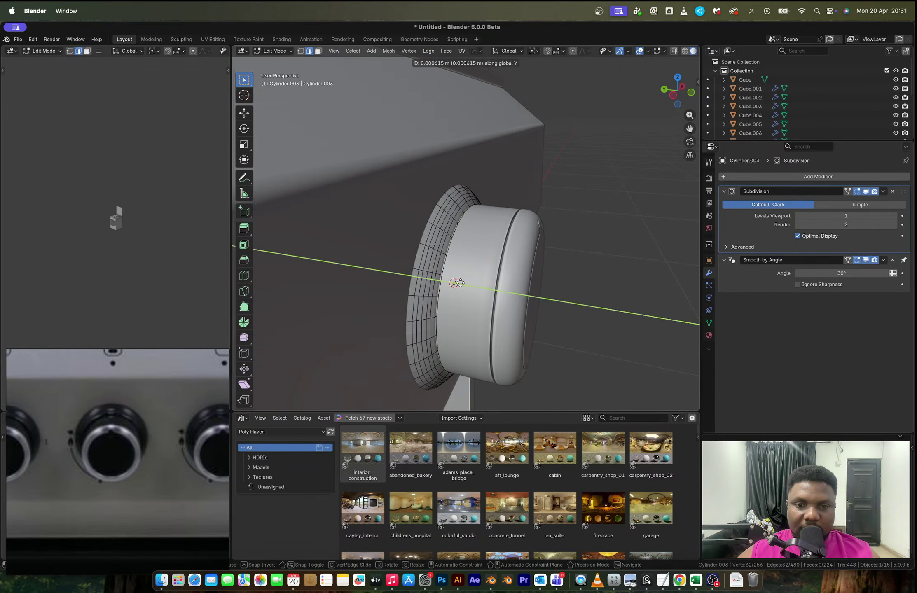
click(460, 282)
key(e)
key(y)
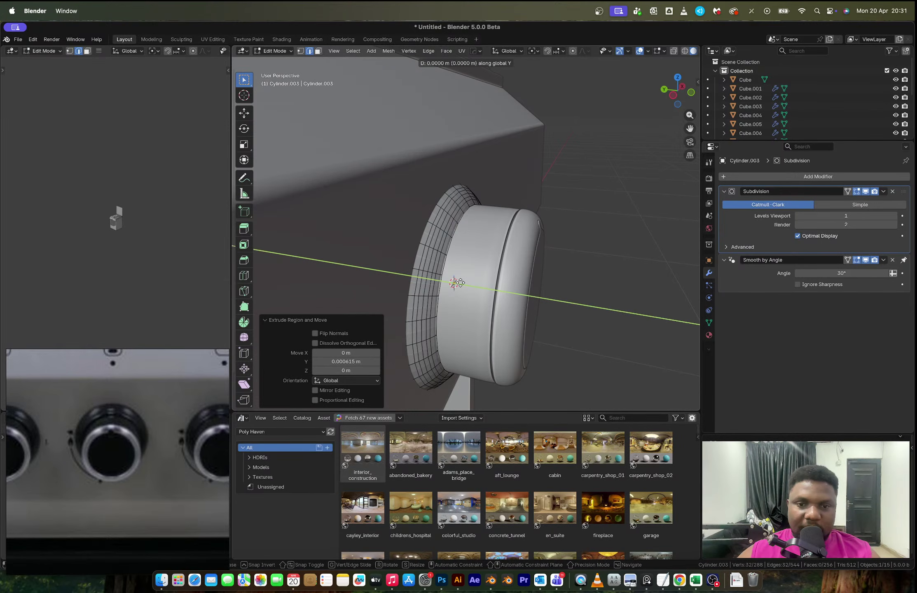
key(Escape)
Step: Select the flange's outer edge loop using X-ray view and extrude it along global Y
key(alt+z)
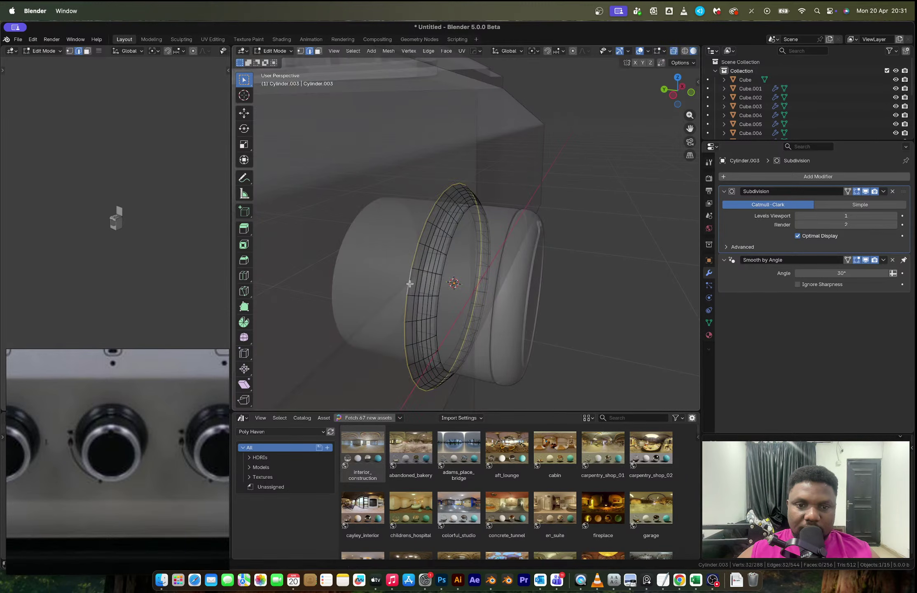
key(e)
key(y)
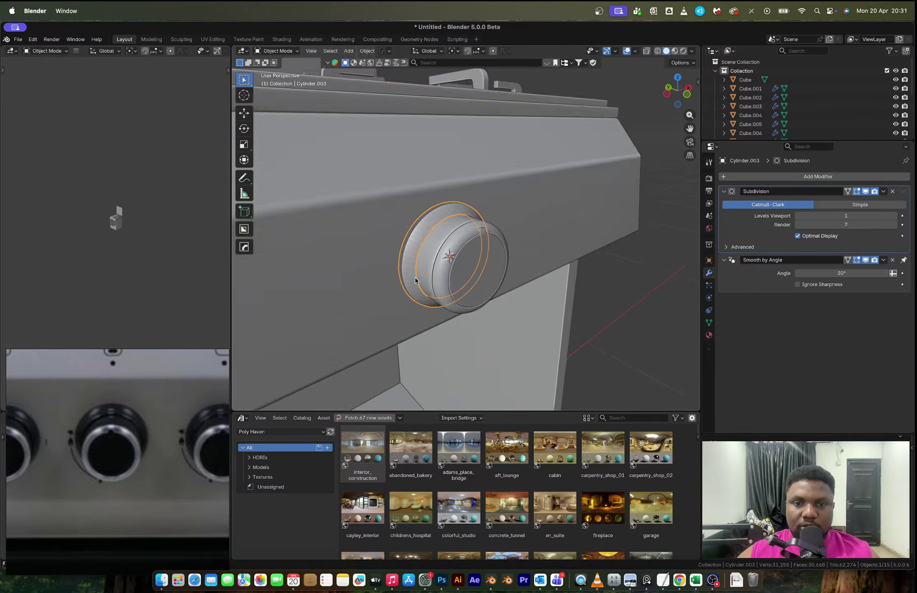
Step: Join the knob and its flange into one object and apply Shade Auto Smooth at 30°
scroll(467, 274, down, 2)
click(588, 289)
click(465, 252)
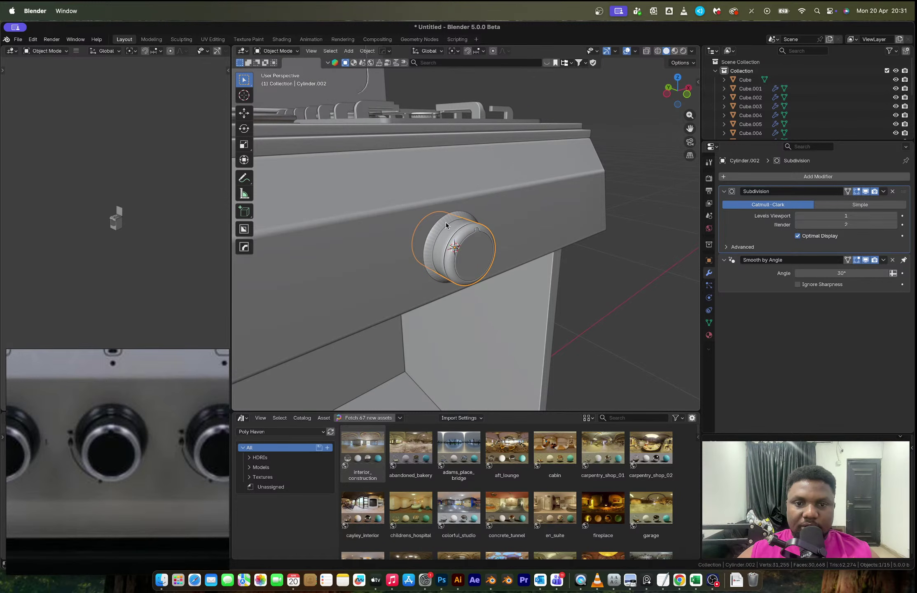
right_click(451, 235)
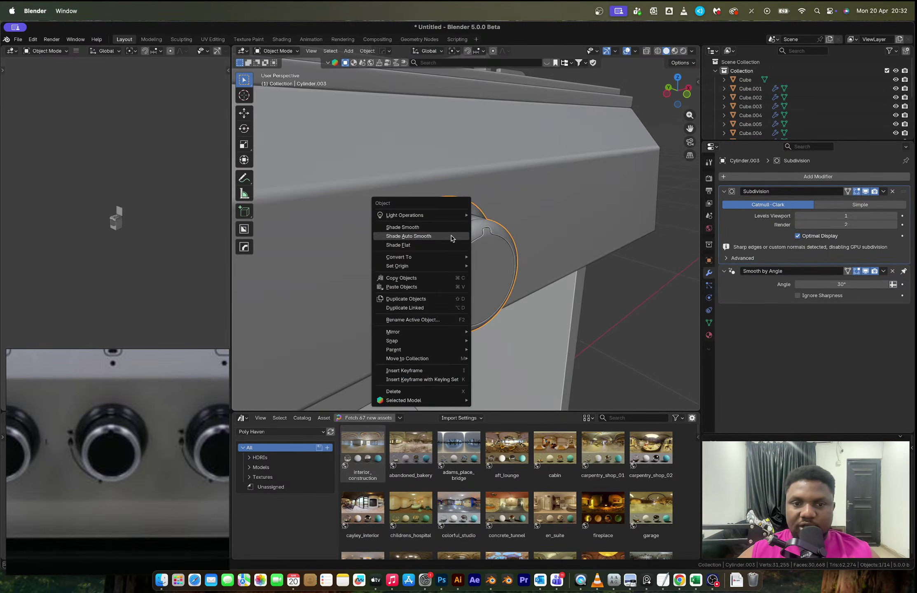
click(455, 239)
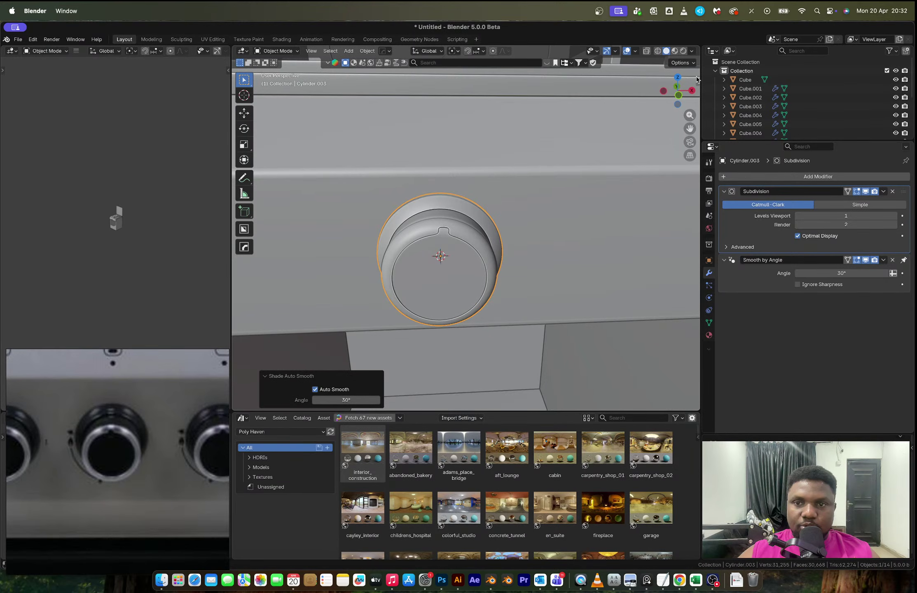
Step: In front view, snap the 3D cursor to the front panel's first vertical dividing edge beside the knob
click(678, 96)
click(494, 233)
key(Tab)
click(490, 235)
key(shift+s)
click(491, 270)
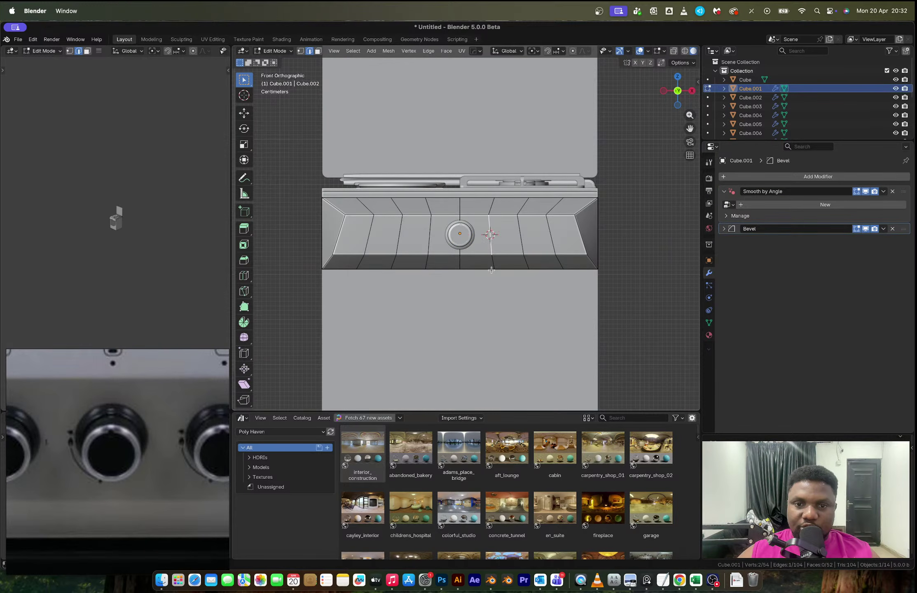
key(Tab)
Step: Scale the control knob down uniformly to 0.817
click(467, 244)
key(s)
click(495, 258)
Step: Duplicate the knob, snap the copy to the 3D cursor and rotate it in front view
scroll(533, 256, up, 4)
key(shift+d)
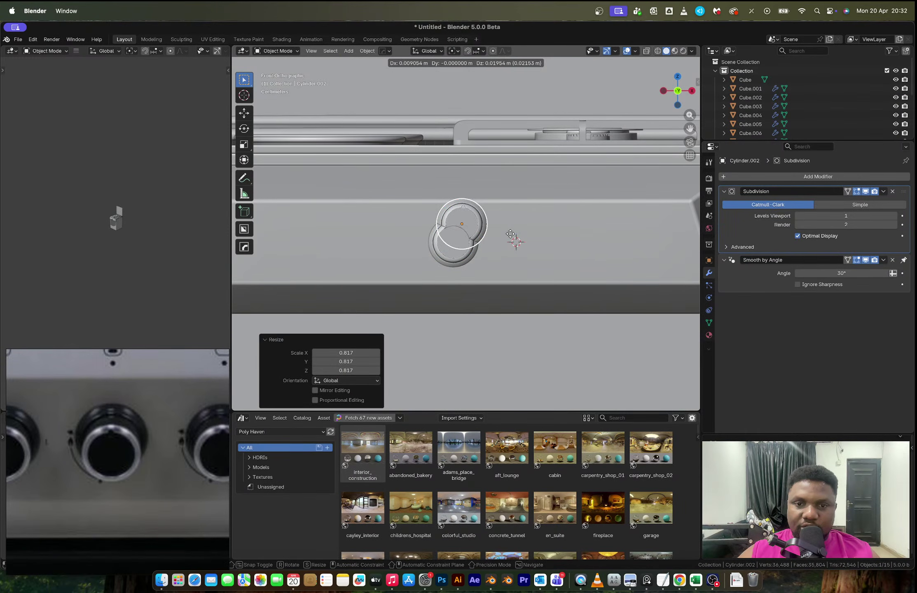
click(511, 234)
key(shift+s)
click(557, 235)
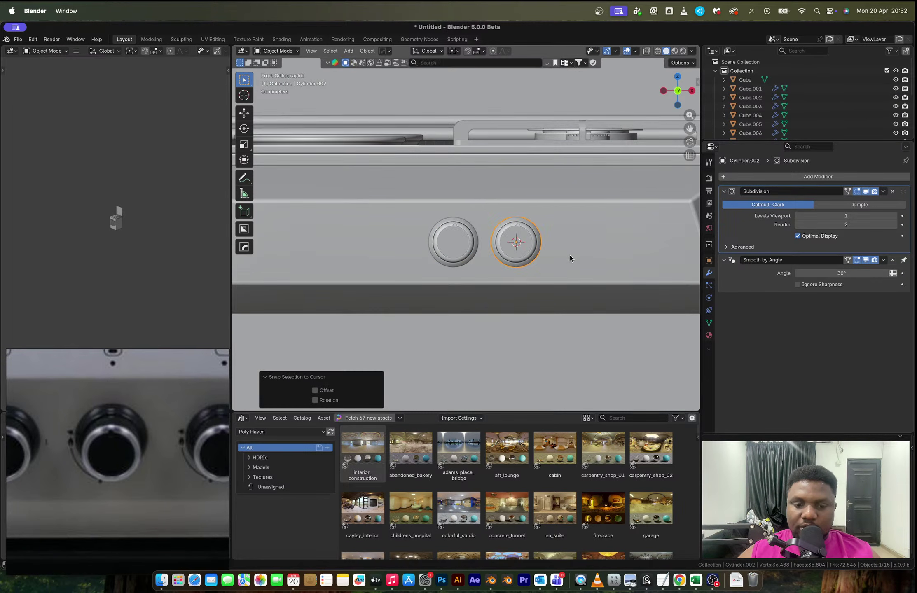
key(r)
click(551, 215)
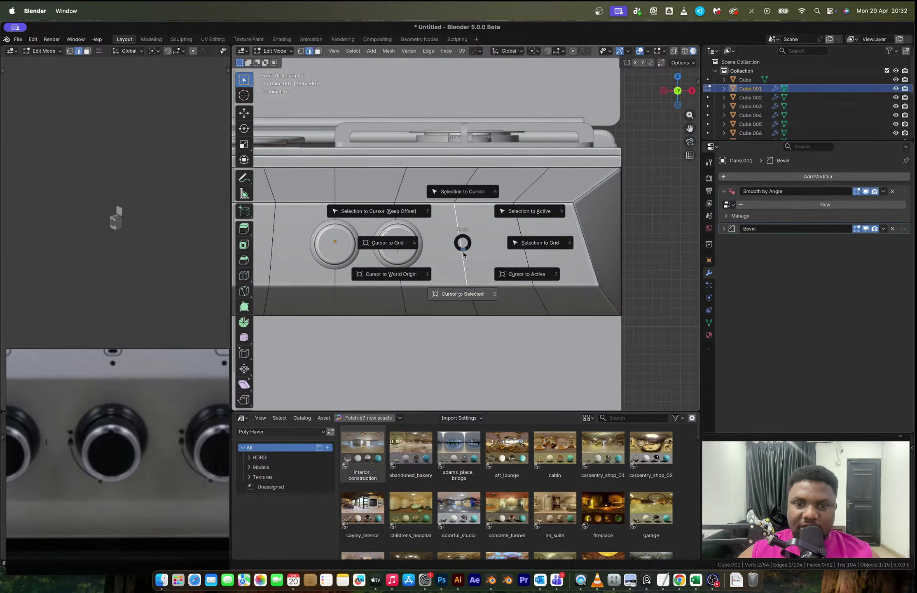
Step: Snap the 3D cursor to the panel's next dividing edge, and place a rotated copy of the second knob there
click(461, 293)
key(Tab)
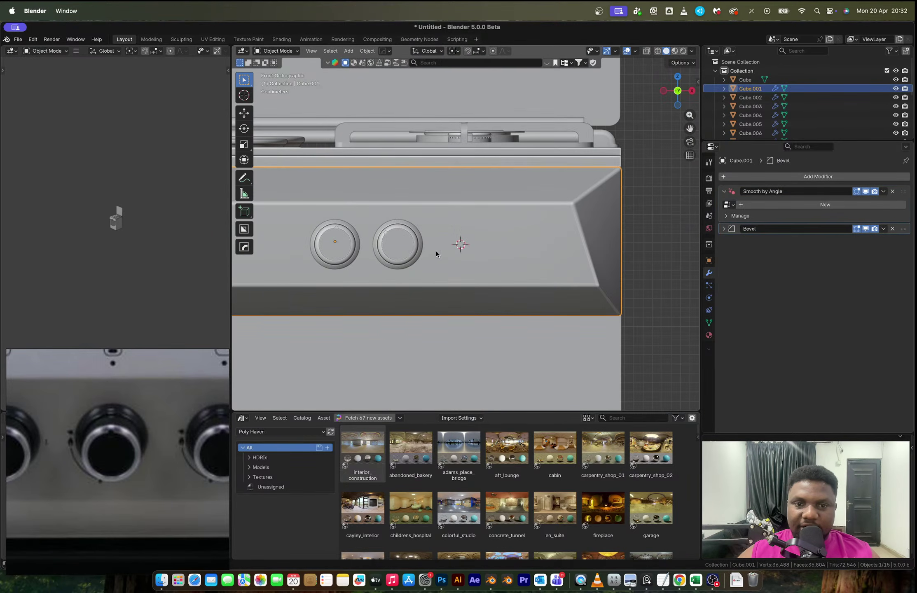
click(408, 243)
key(shift+s)
key(Escape)
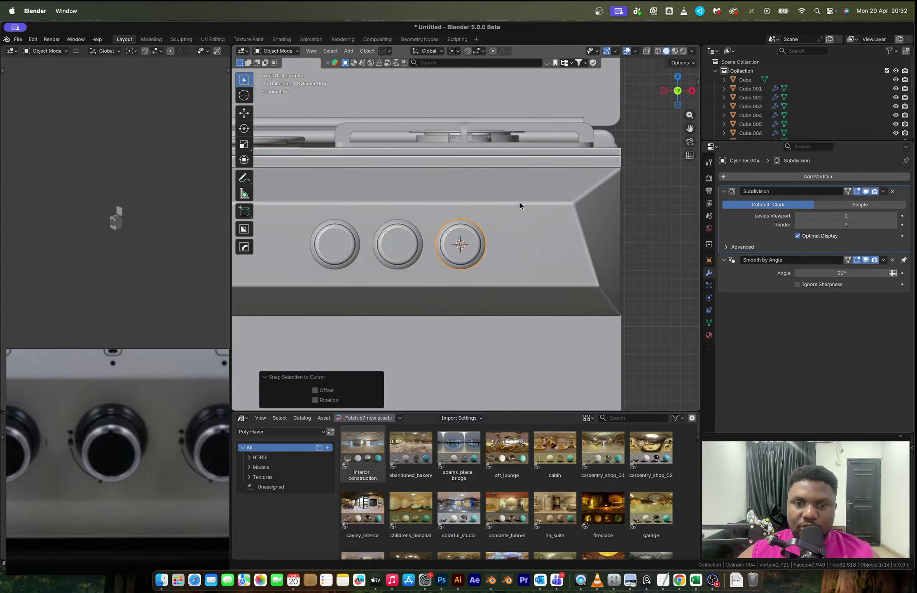
key(r)
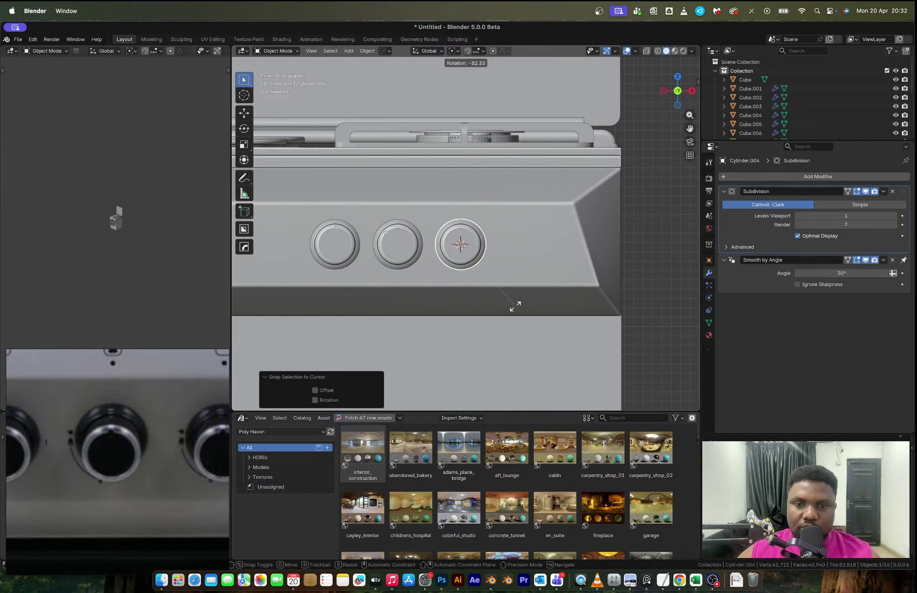
click(467, 333)
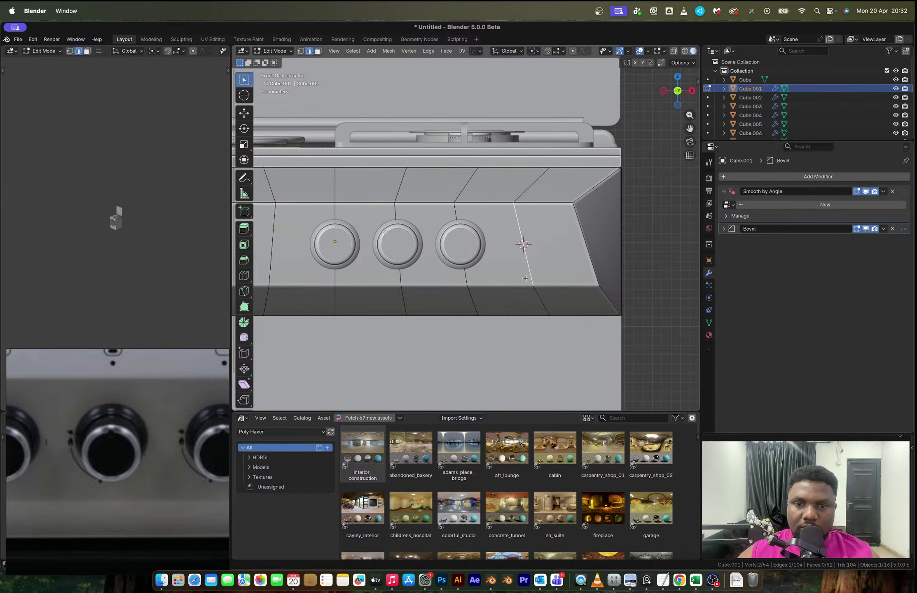
Step: Duplicate the third knob and snap the copy to the 3D cursor on the last dividing edge to make the fourth knob
key(Tab)
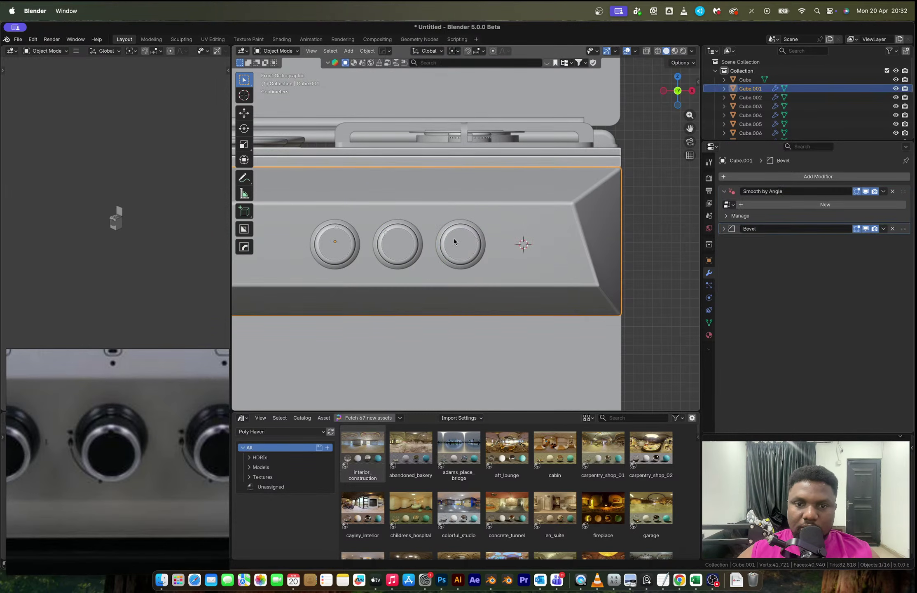
click(466, 255)
key(shift+d)
click(515, 218)
key(shift+s)
click(517, 200)
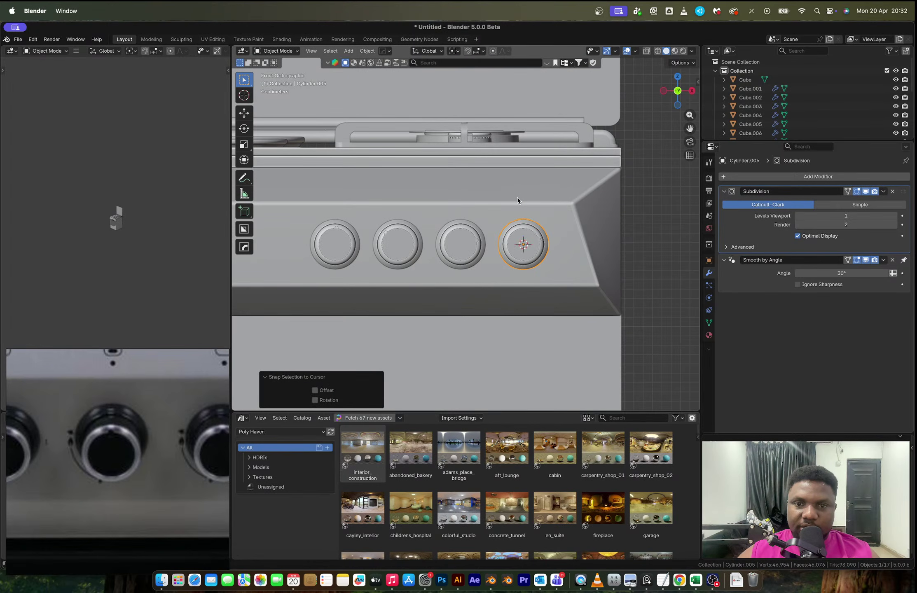
Step: Select all four control knobs and scale them to about 0.833 around their individual origins
scroll(543, 235, down, 3)
middle_drag(542, 235, 498, 280)
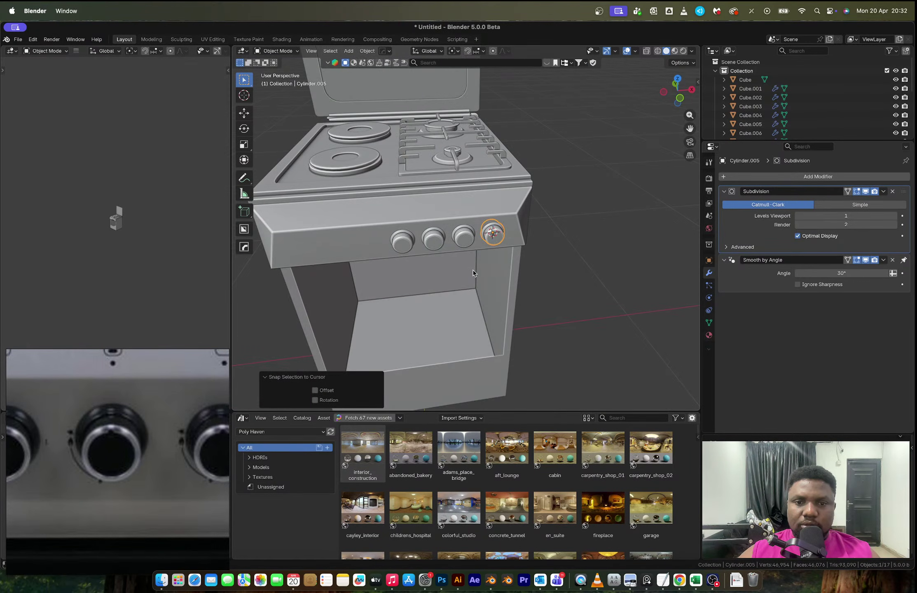
shift+drag(473, 273, 401, 238)
shift+click(401, 243)
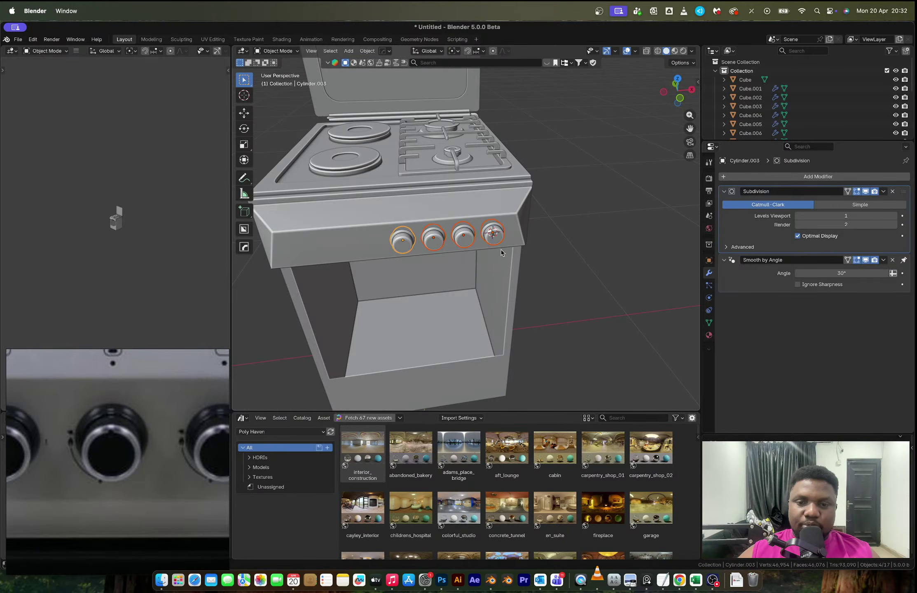
scroll(520, 256, up, 2)
key(period)
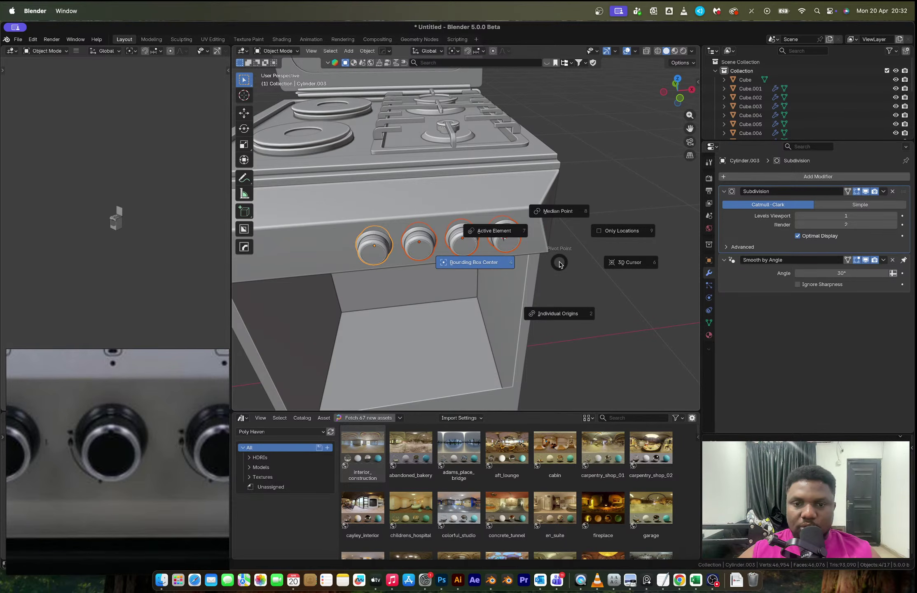
key(2)
key(s)
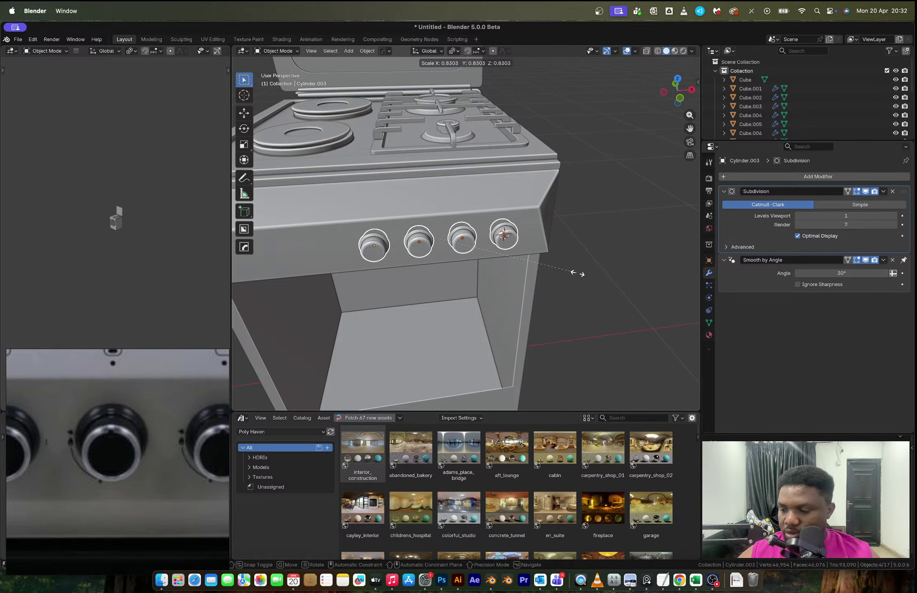
click(576, 272)
Step: Move the four selected knobs slightly along the global Y axis so they sit against the control panel
middle_drag(577, 272, 481, 254)
key(g)
key(y)
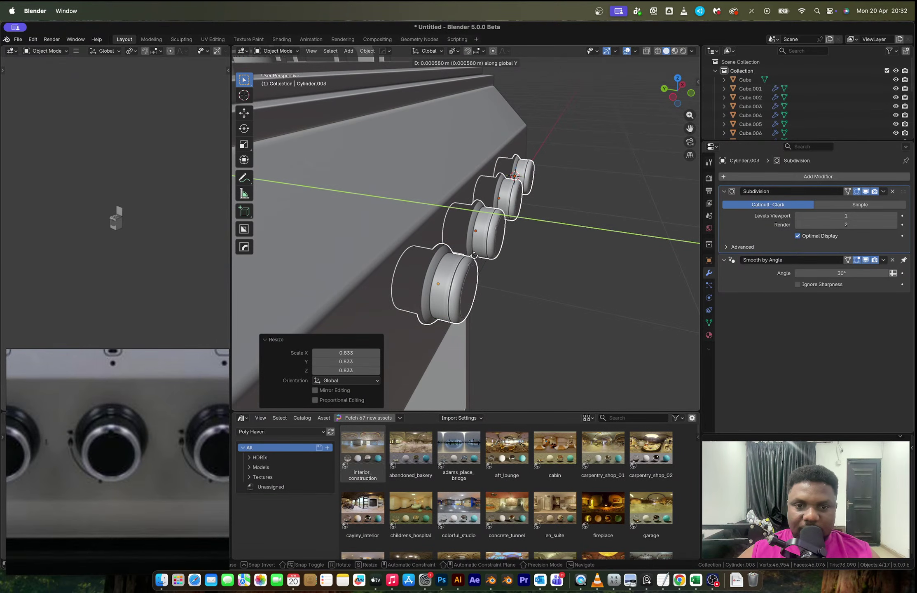
click(495, 267)
click(554, 276)
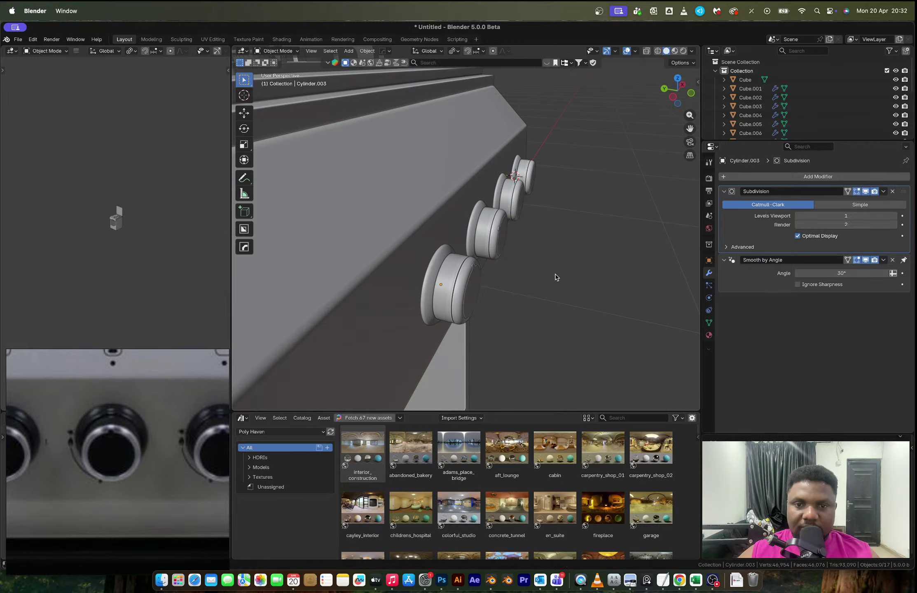
Step: Mirror the three outer knobs across the control panel along X, with the panel as mirror object
middle_drag(554, 276, 499, 274)
scroll(499, 274, down, 3)
click(457, 237)
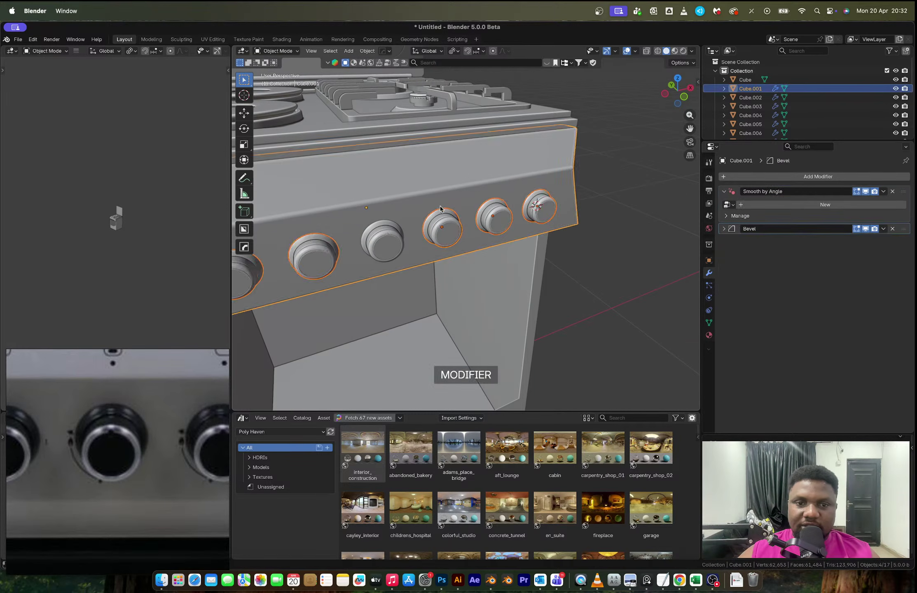
scroll(537, 206, down, 5)
middle_drag(458, 205, 438, 221)
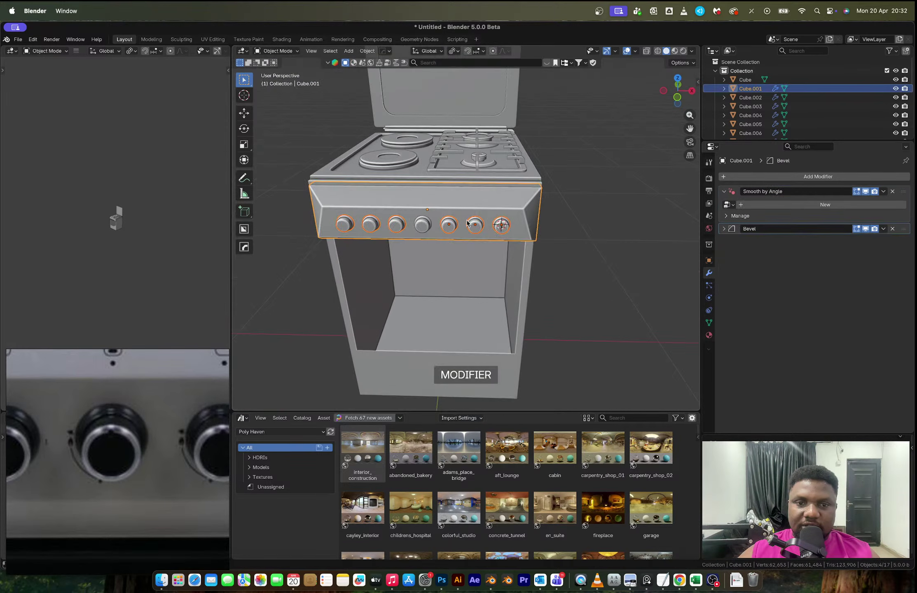
click(550, 230)
middle_drag(550, 231, 561, 207)
middle_drag(560, 208, 437, 247)
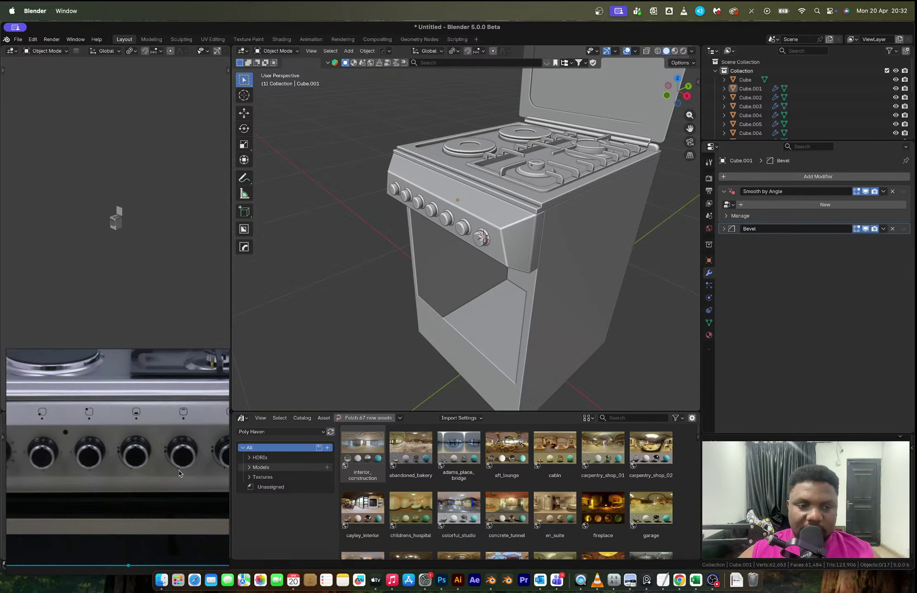
Step: Duplicate the three lower front faces of the stove body in place and separate them into a new object
scroll(102, 424, down, 10)
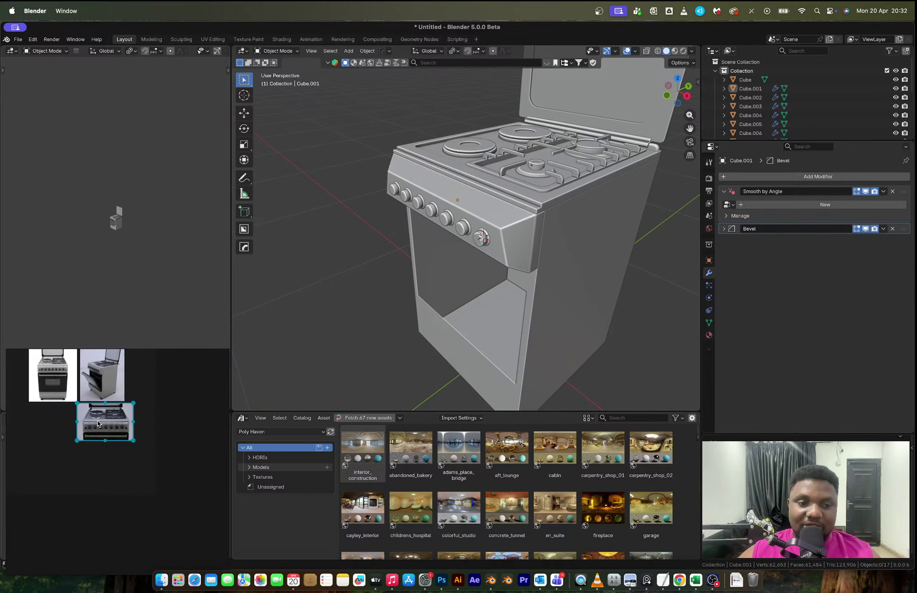
scroll(97, 424, up, 5)
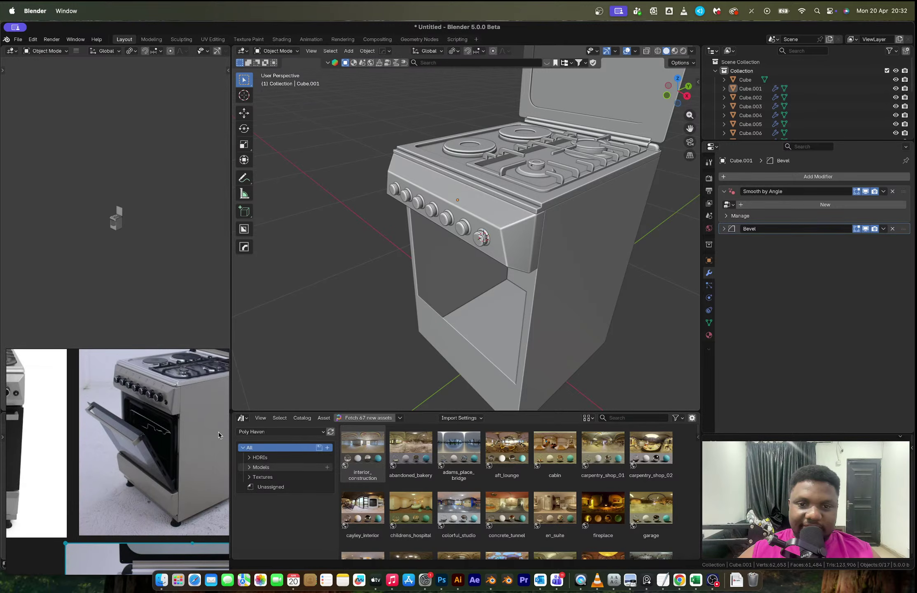
middle_drag(459, 350, 459, 302)
click(459, 302)
key(Tab)
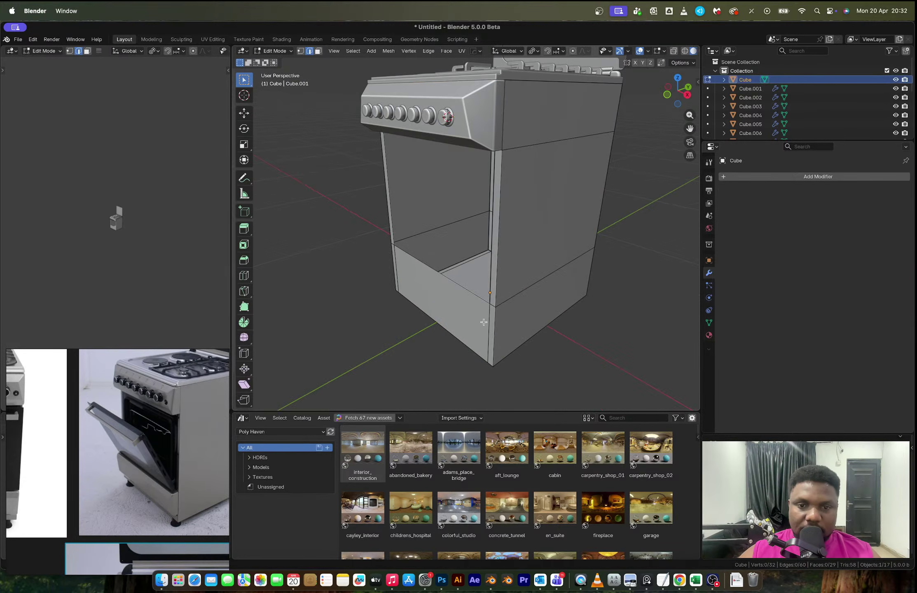
key(3)
click(490, 323)
shift+click(472, 320)
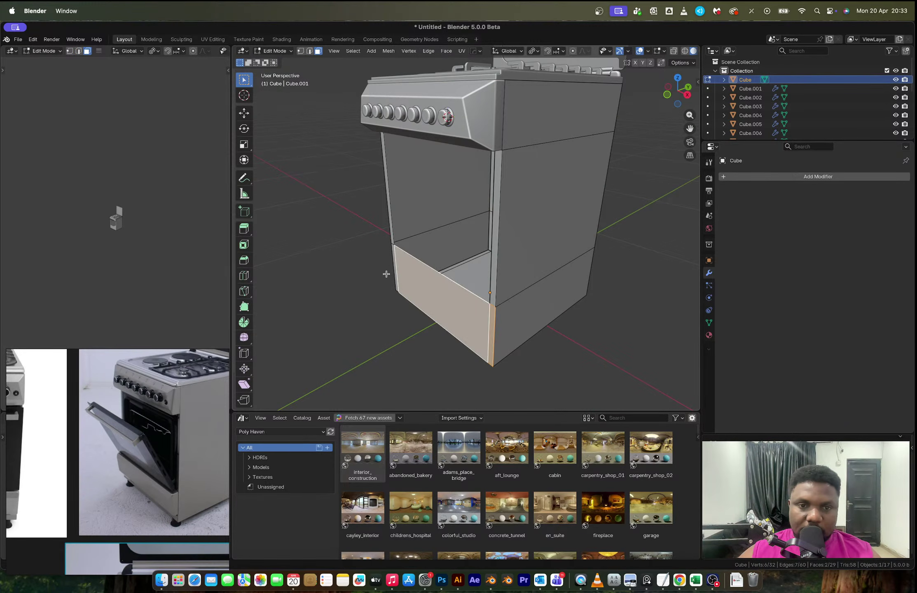
shift+click(393, 274)
key(shift+d)
right_click(463, 315)
key(p)
click(463, 316)
key(Tab)
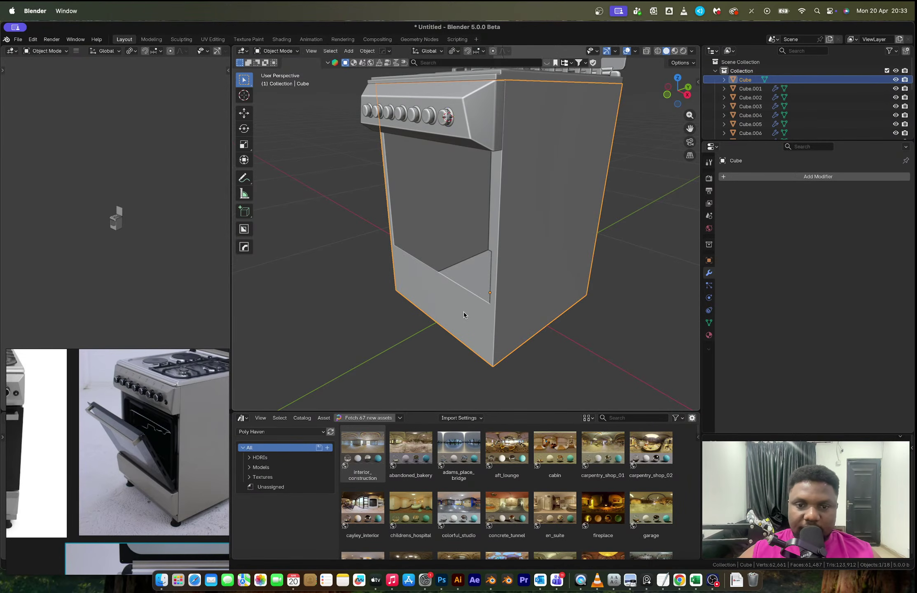
Step: Extrude the separated lower front panel outward about 0.043 m and dissolve its dividing edges
click(463, 312)
key(Tab)
key(a)
middle_drag(501, 318, 470, 313)
key(e)
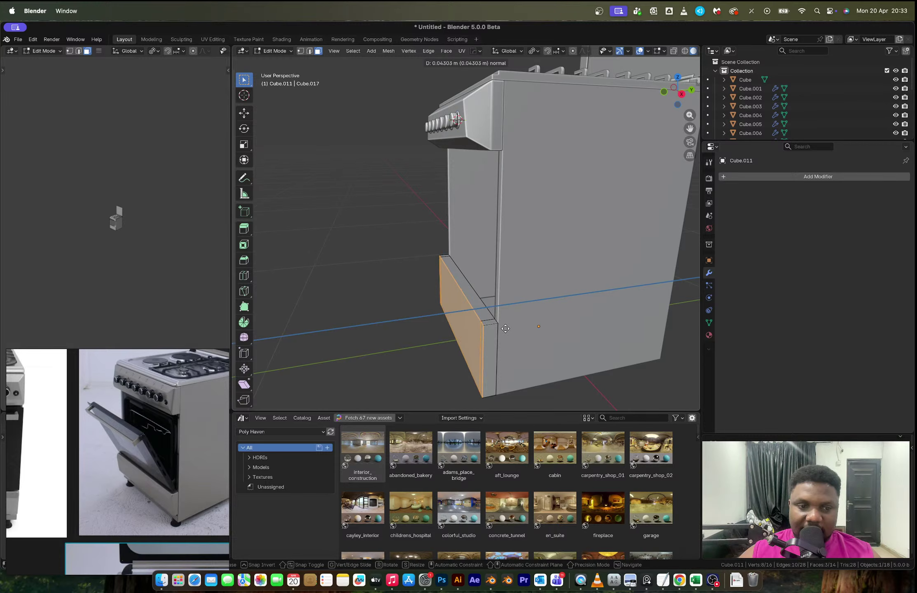
click(505, 328)
key(2)
key(x)
click(411, 273)
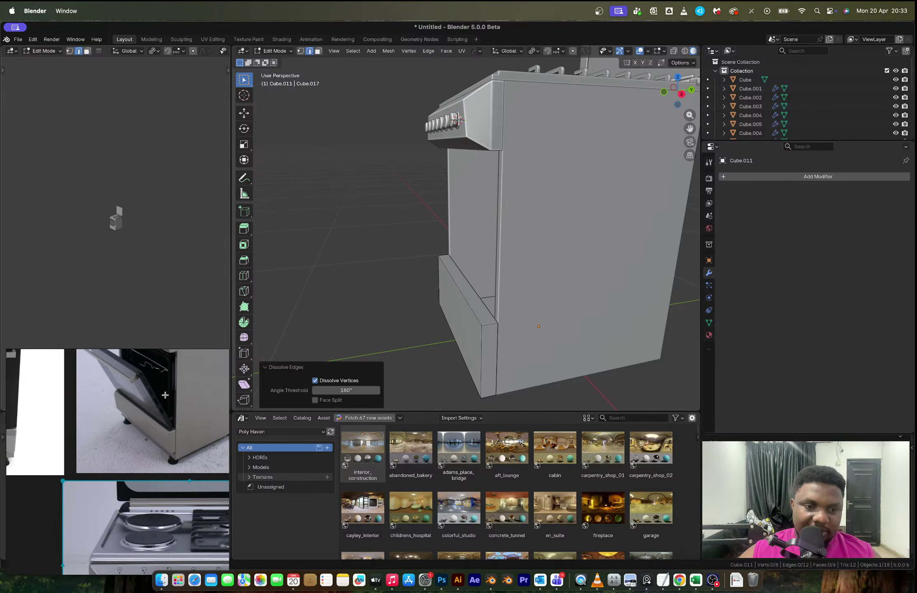
Step: Delete the extruded lower front panel object
key(Tab)
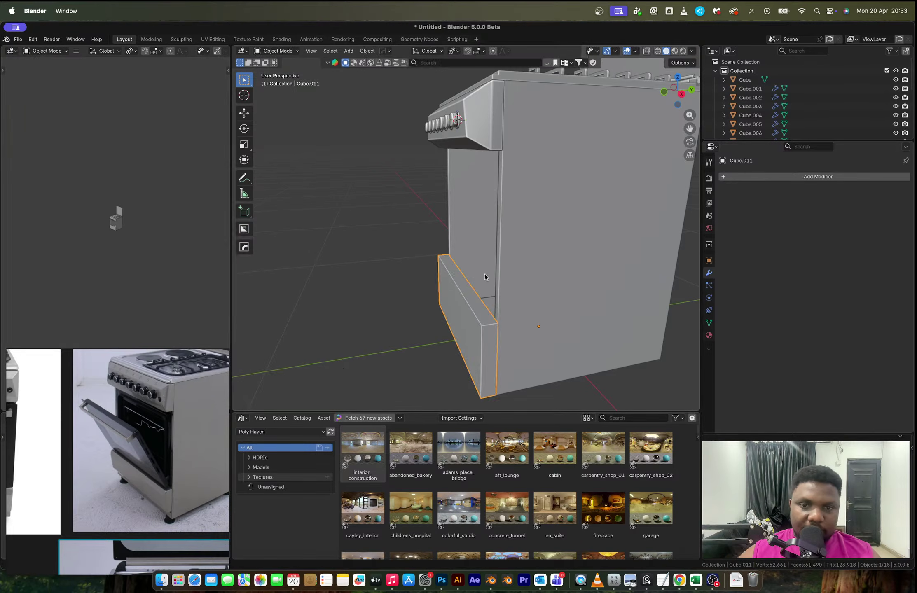
key(Delete)
middle_drag(487, 287, 514, 340)
middle_drag(444, 243, 523, 300)
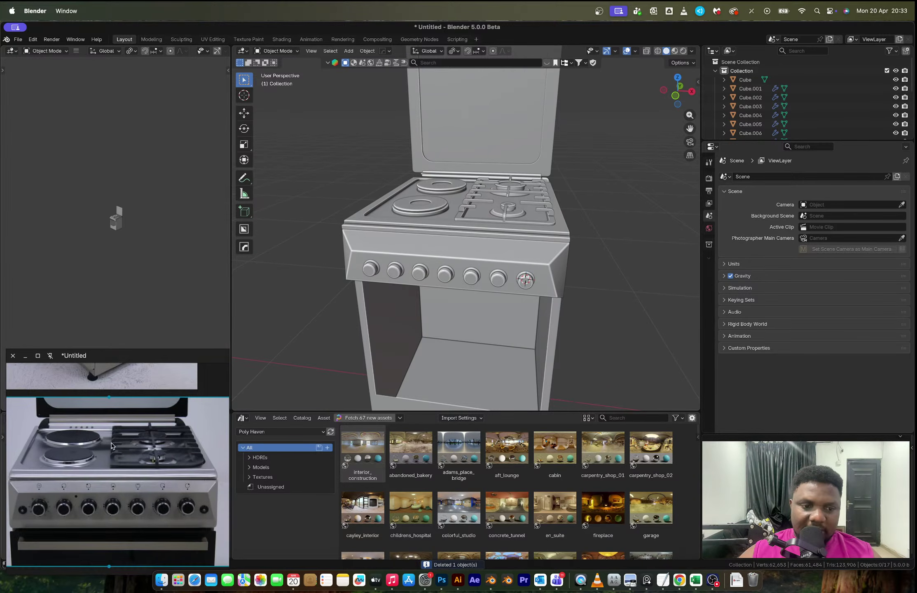
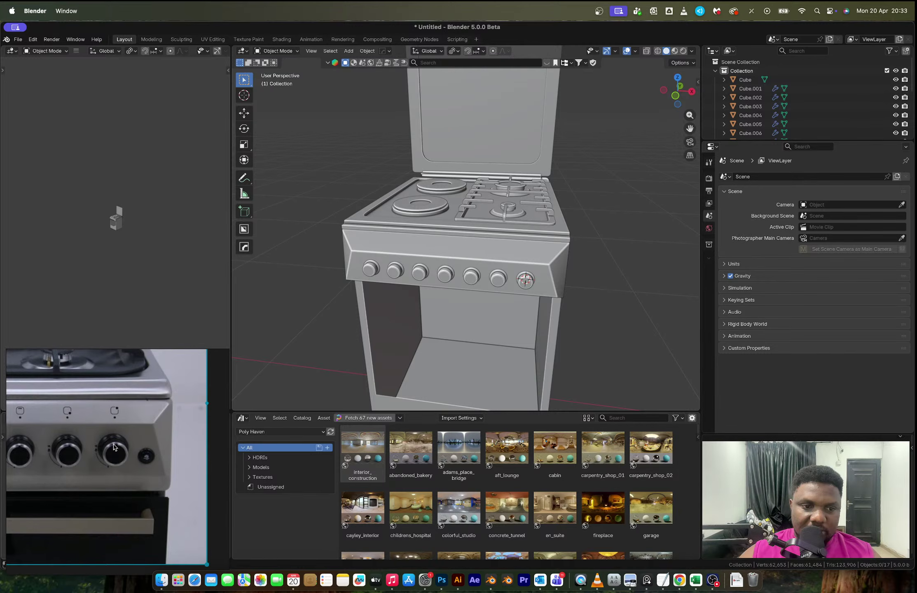
Step: Duplicate the outermost knob beside itself toward the panel's slanted end and scale the copy to about 0.29
click(526, 281)
scroll(526, 280, up, 3)
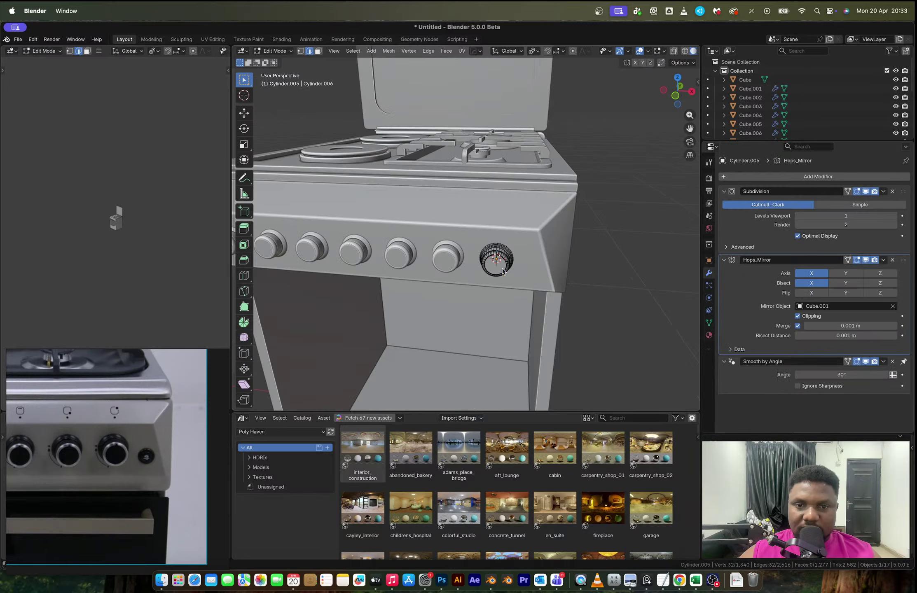
click(675, 96)
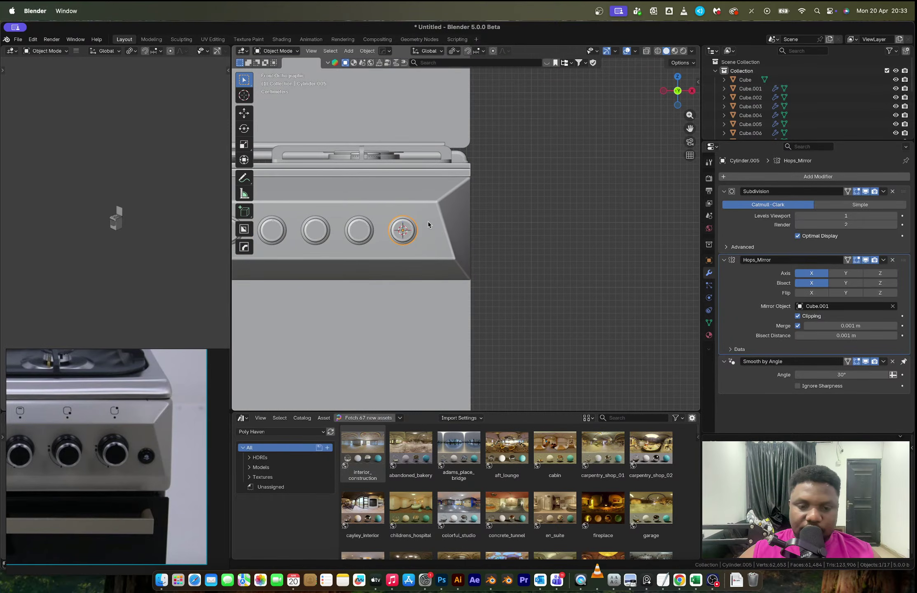
key(shift+d)
click(461, 232)
key(s)
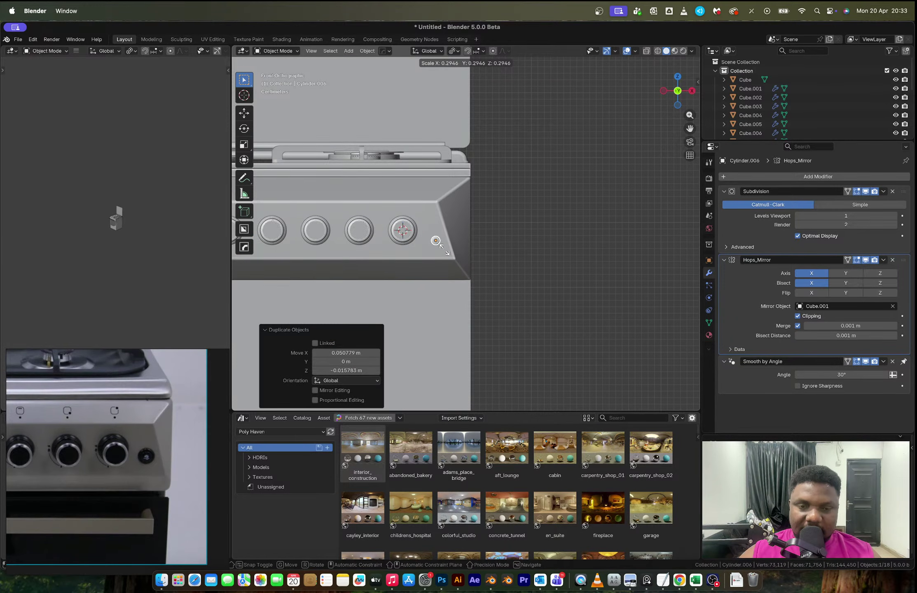
click(444, 249)
Step: Move the small knob about 0.0004 m along the Y axis to seat it on the control panel
scroll(444, 244, up, 5)
middle_drag(444, 243, 490, 300)
key(g)
key(y)
click(492, 304)
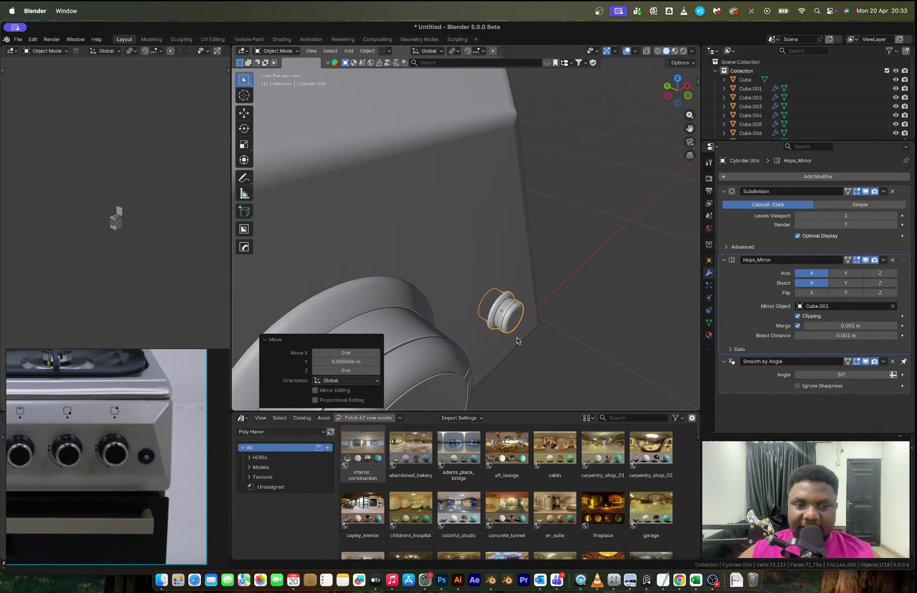
Step: Add one loop cut around the small knob's side, slid toward its front with a factor of about -0.473
key(KP_Decimal)
key(Tab)
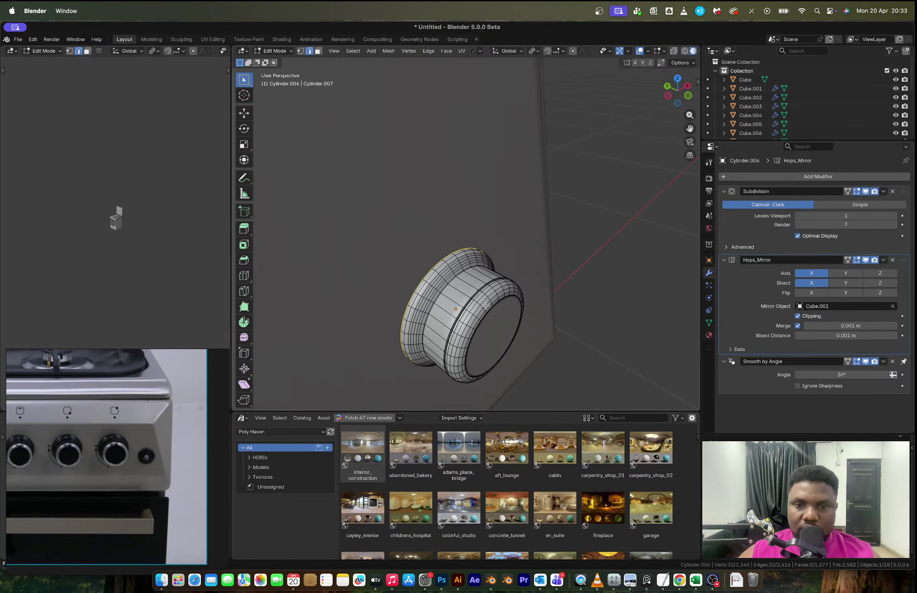
key(ctrl+r)
click(461, 302)
click(466, 304)
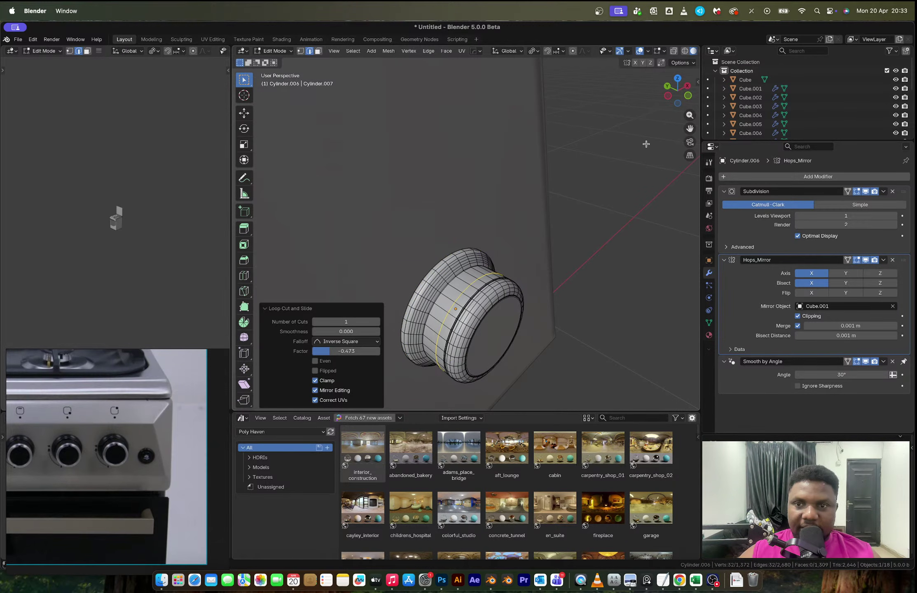
Step: Delete the small knob's vertices in front of the new loop and move the open edge about -0.00115 m along Y
key(ctrl+KP_3)
key(alt+z)
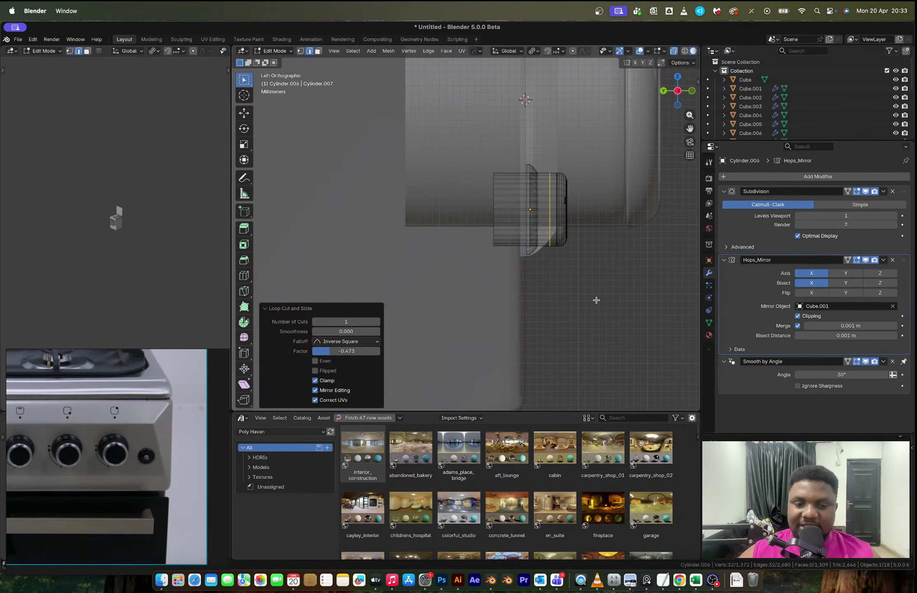
key(1)
drag(597, 300, 572, 267)
key(x)
key(v)
key(g)
key(y)
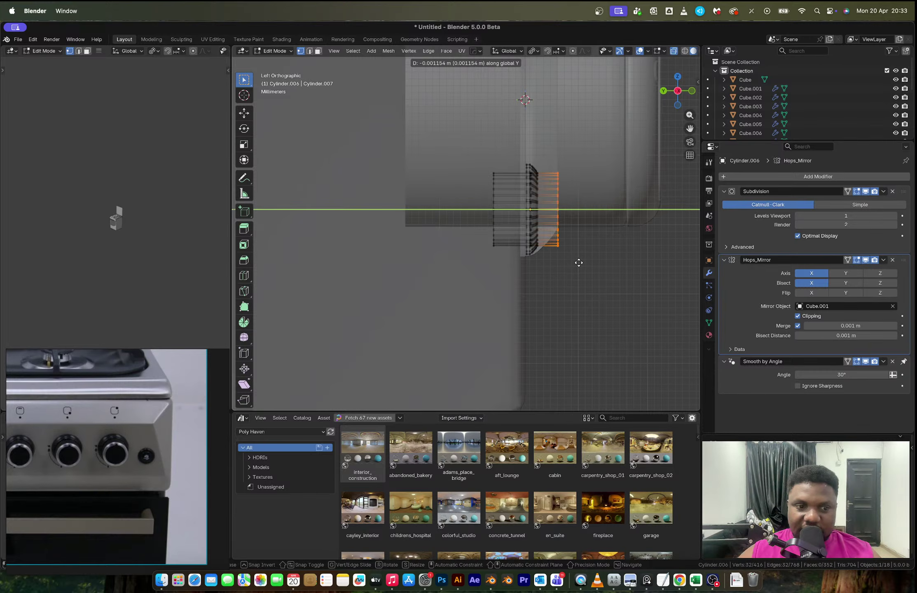
click(578, 263)
Step: Fill the small knob's open front with a face and bevel that face's border
key(f)
middle_drag(578, 262, 509, 302)
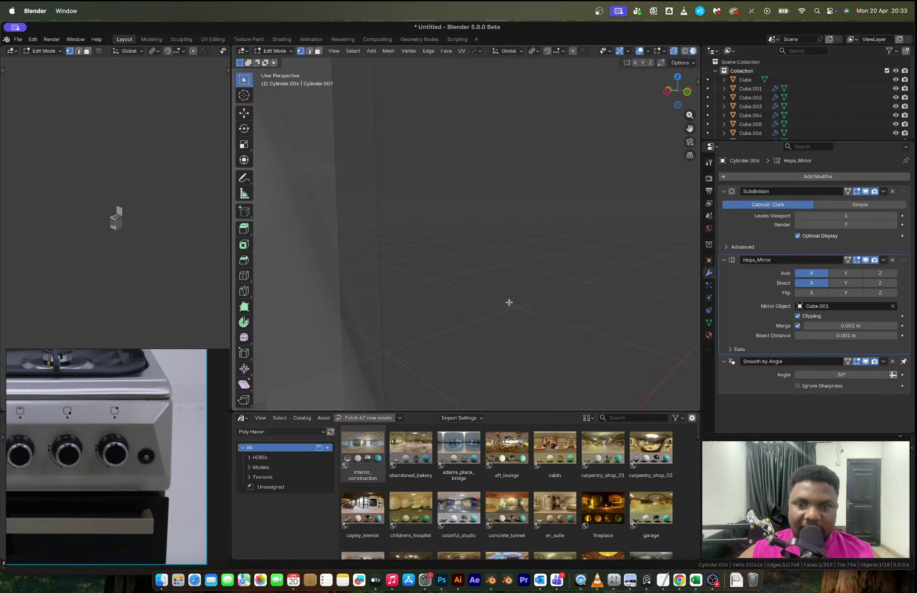
key(KP_Decimal)
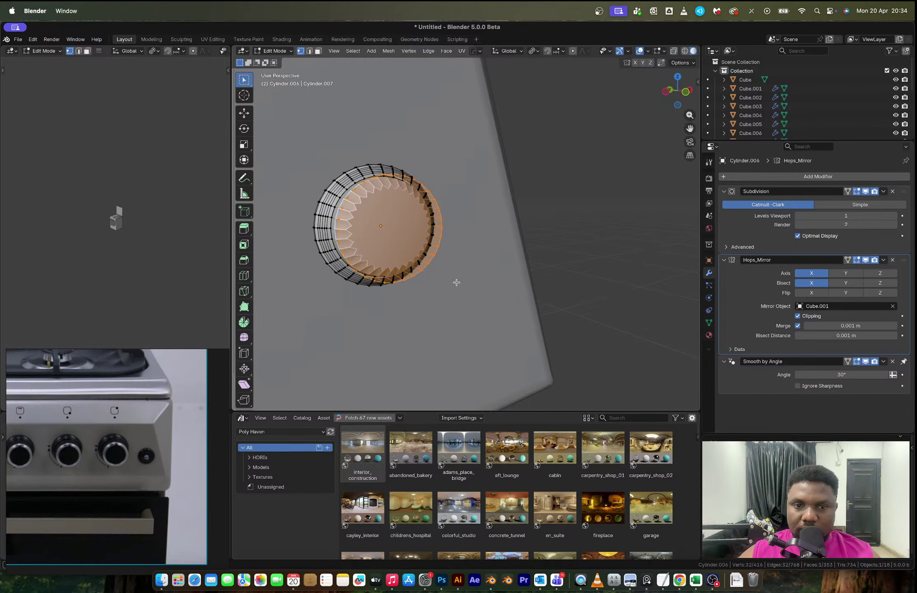
key(3)
middle_drag(456, 282, 474, 297)
key(ctrl+b)
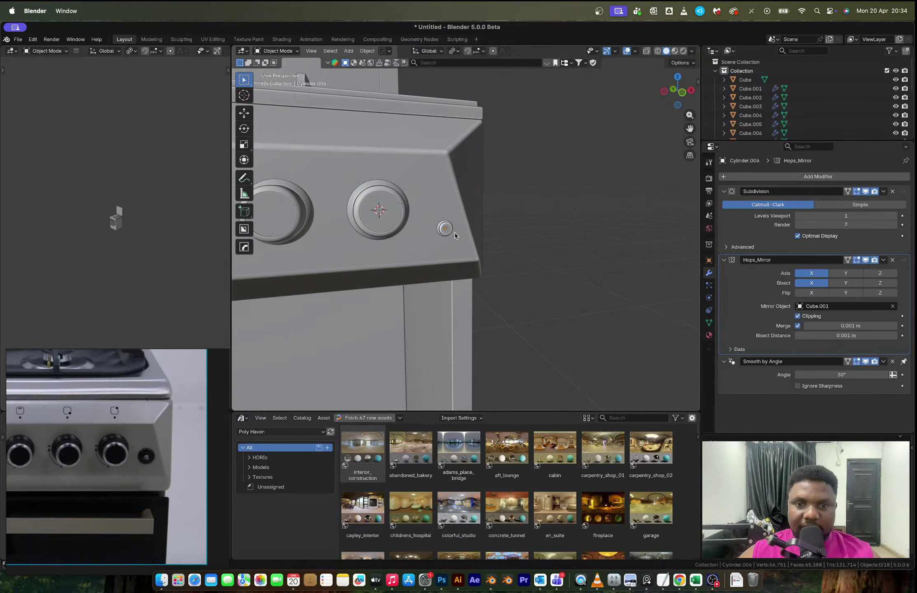
Step: Scale the small knob up to about 1.304 and adjust its position along the X axis
click(454, 232)
key(s)
click(479, 267)
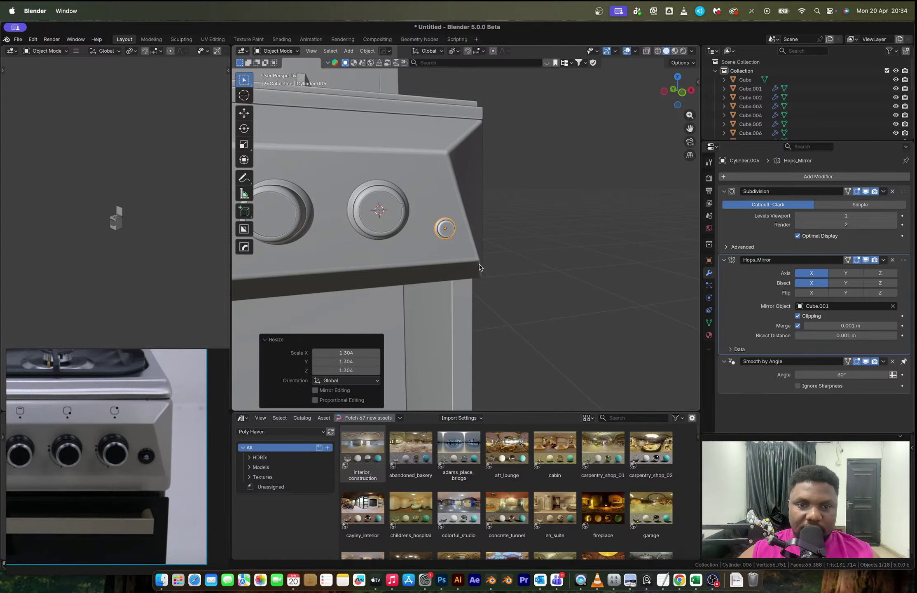
scroll(479, 267, down, 4)
key(g)
key(x)
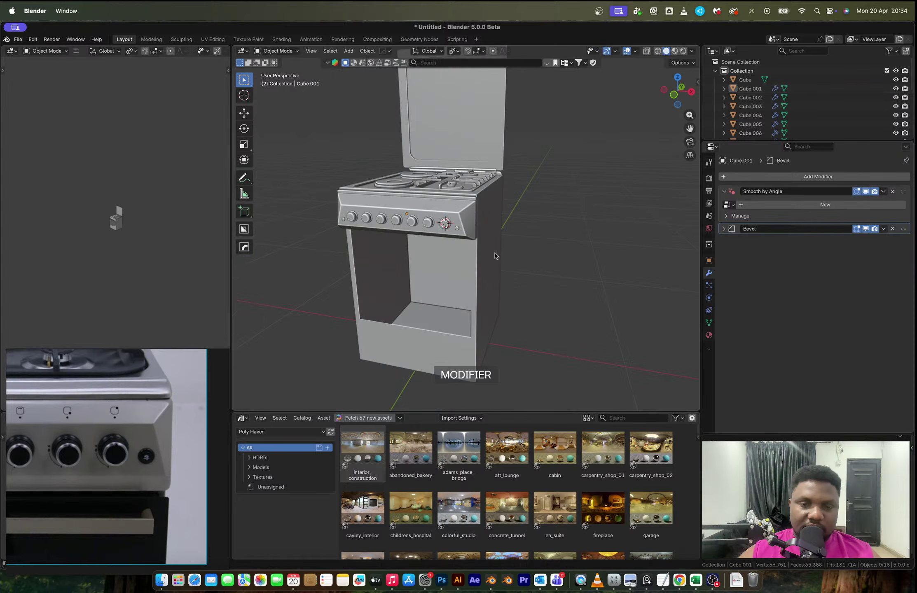
Step: Snap the 3D cursor to the lower front face of the cooker body
middle_drag(496, 256, 484, 305)
click(500, 215)
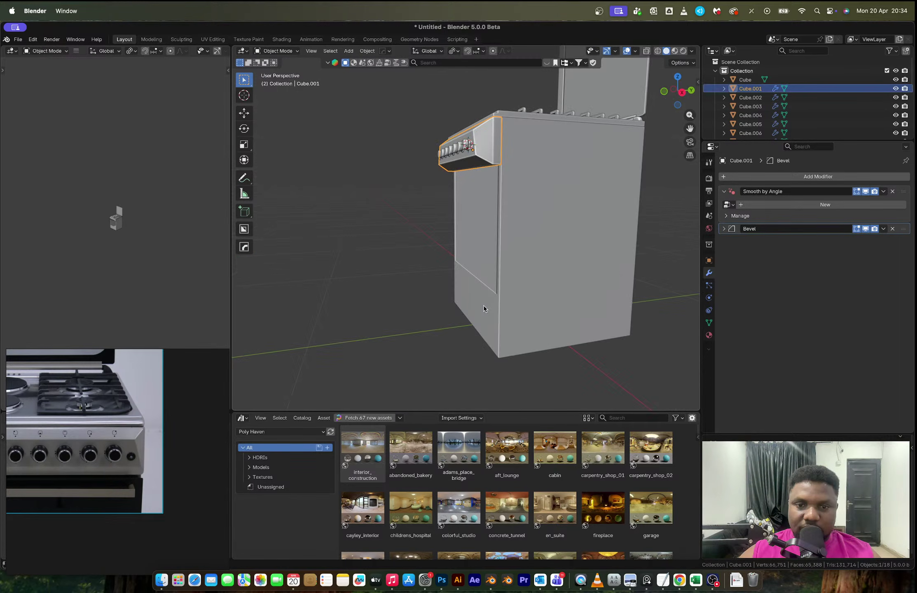
click(484, 305)
key(Tab)
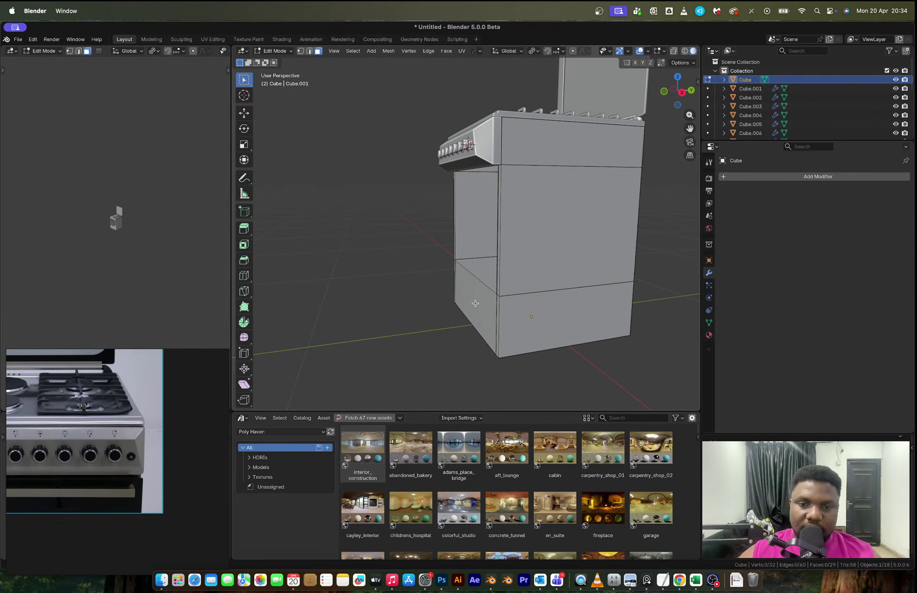
click(475, 305)
key(shift+s)
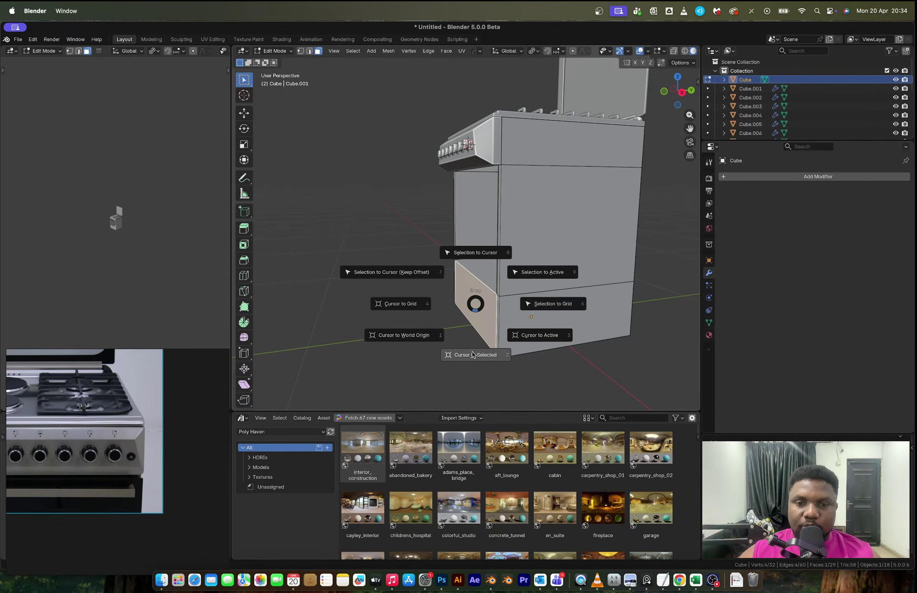
click(472, 352)
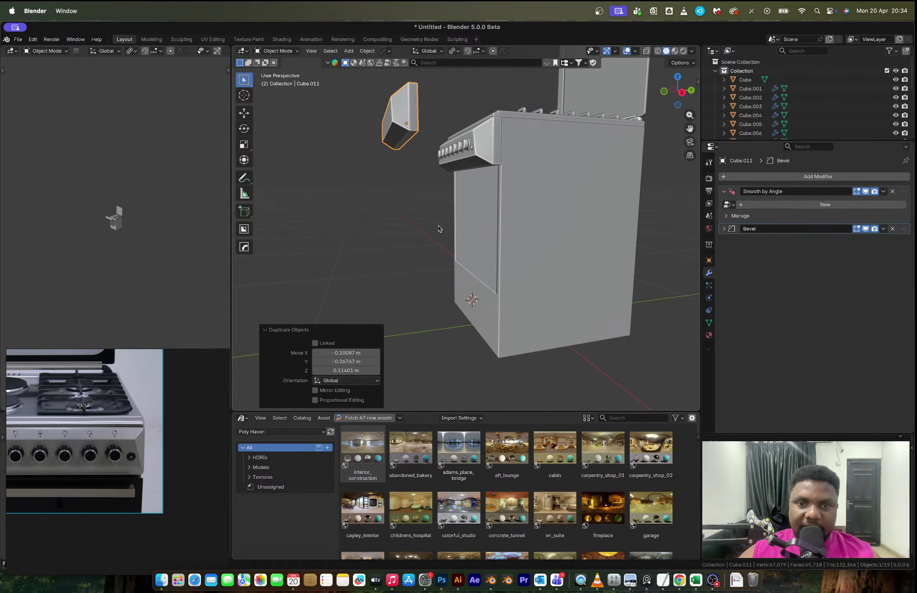
Step: Duplicate the control panel and snap the copy to the 3D cursor on the body's lower front
key(shift+s)
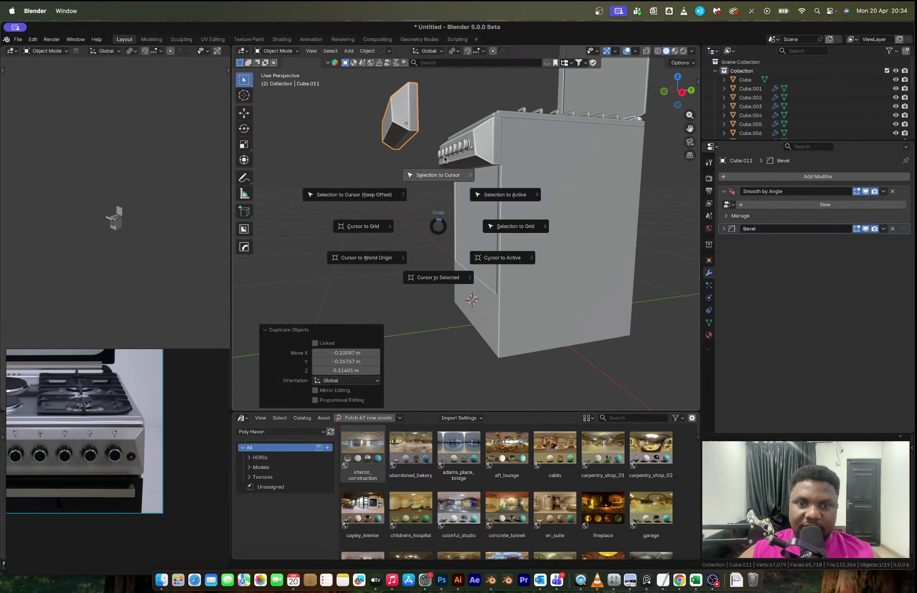
click(444, 156)
middle_drag(478, 257, 579, 349)
click(675, 93)
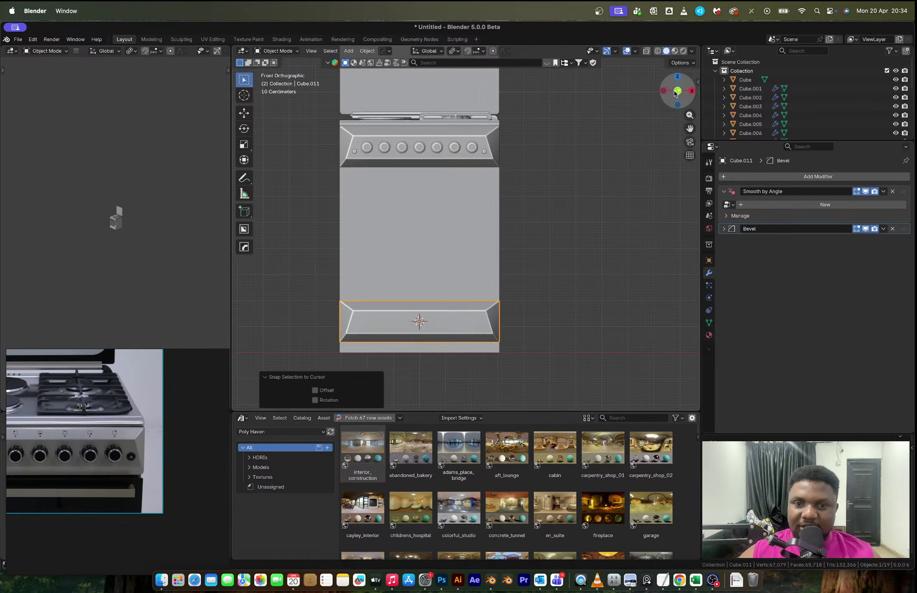
Step: Move the upper vertices of the lower front panel up 0.037555 m along Z
middle_drag(539, 294, 500, 301)
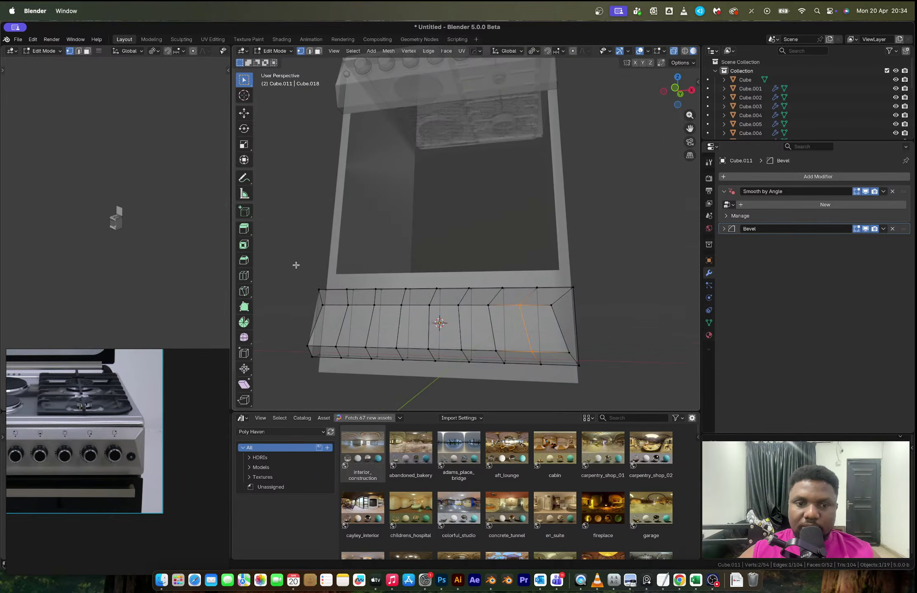
drag(295, 265, 434, 313)
shift+drag(593, 318, 449, 271)
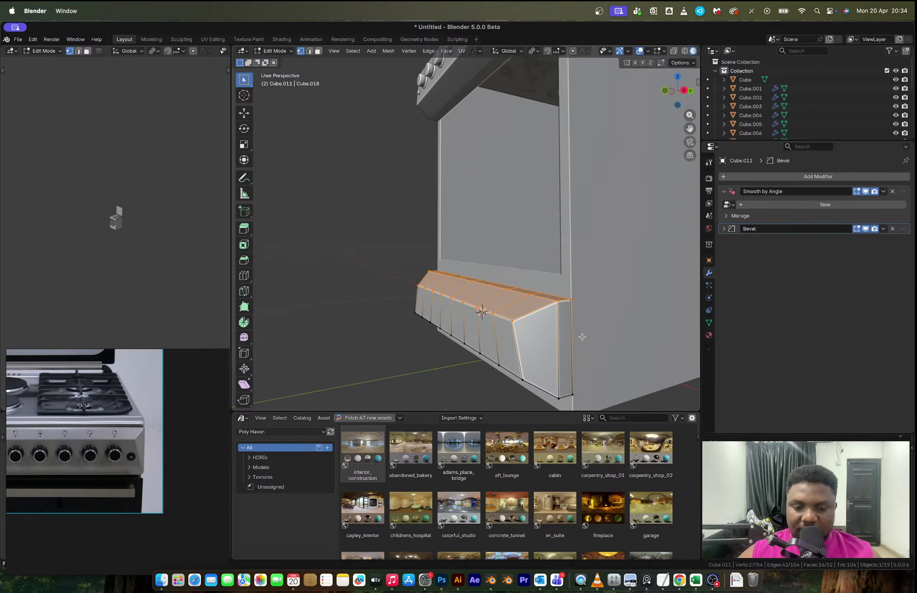
key(g)
key(z)
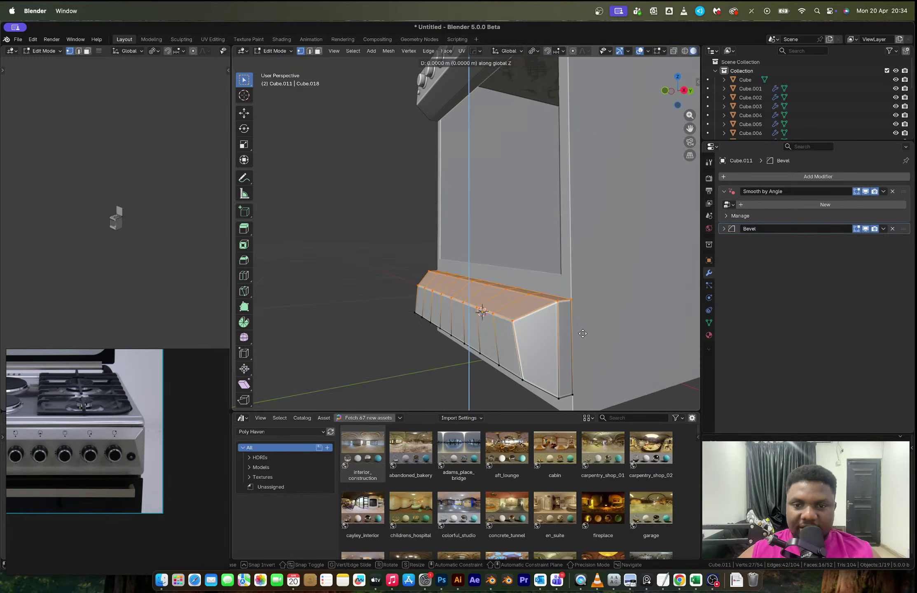
click(583, 321)
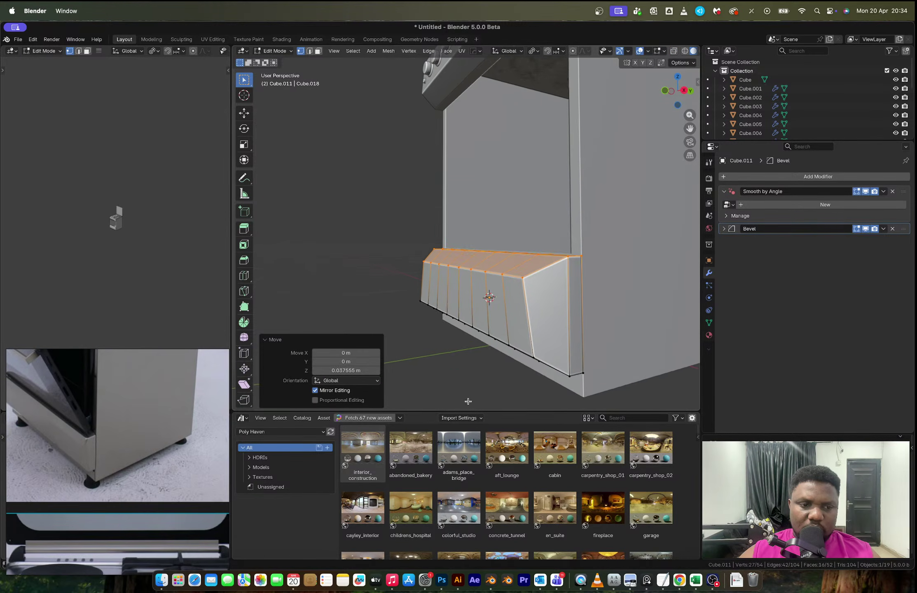
Step: Select all vertices along the lower front panel's bottom edge and adjust their height along Z
middle_drag(469, 402, 530, 293)
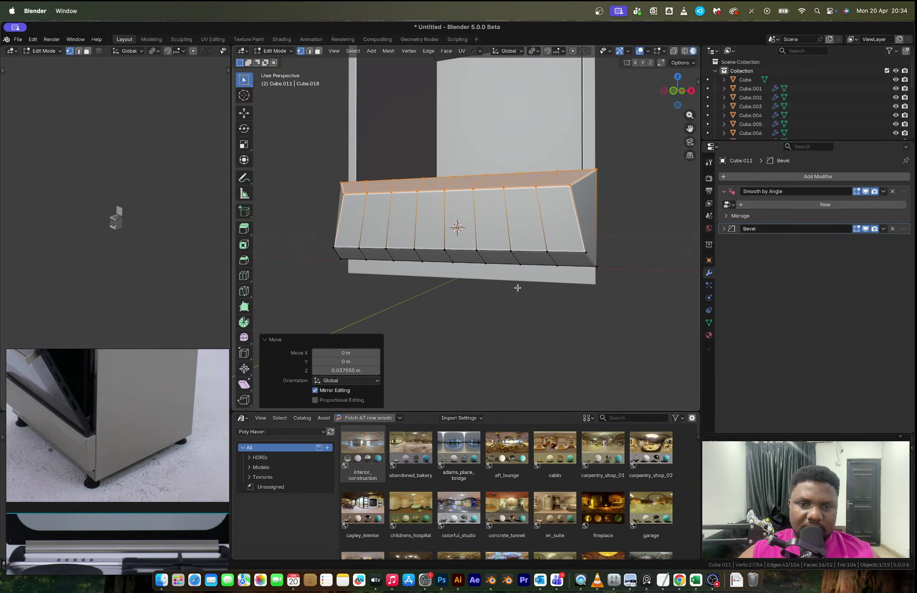
drag(313, 233, 614, 292)
key(alt+z)
drag(316, 240, 635, 292)
key(g)
key(z)
click(636, 289)
key(Tab)
Step: Add one loop cut around the cooker body, slid toward its front with a factor of about -0.913
mouse_move(636, 288)
middle_down()
mouse_move(544, 290)
mouse_move(510, 306)
mouse_move(518, 306)
middle_up()
scroll(566, 284, down, 4)
key(alt+z)
key(alt+a)
scroll(512, 286, up, 2)
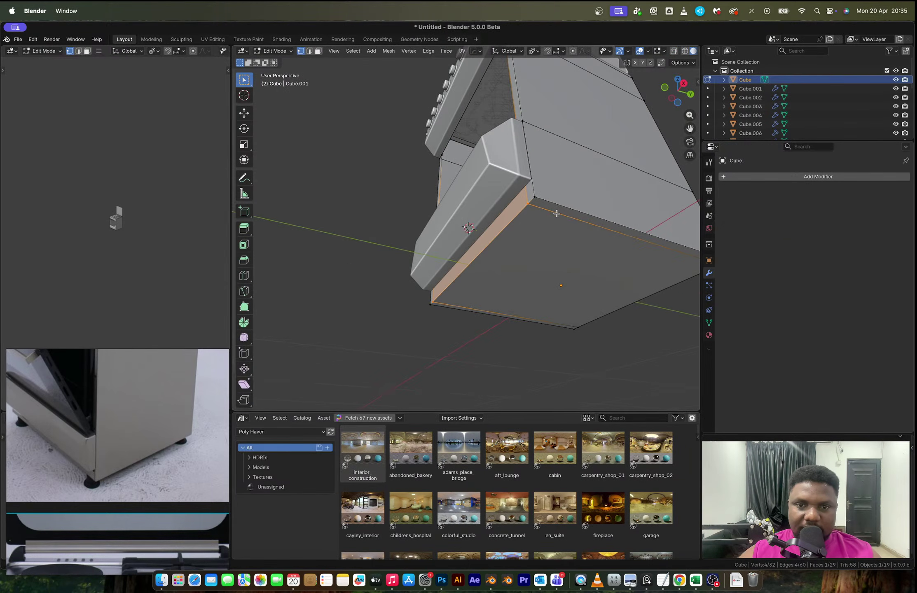
key(ctrl+r)
click(563, 213)
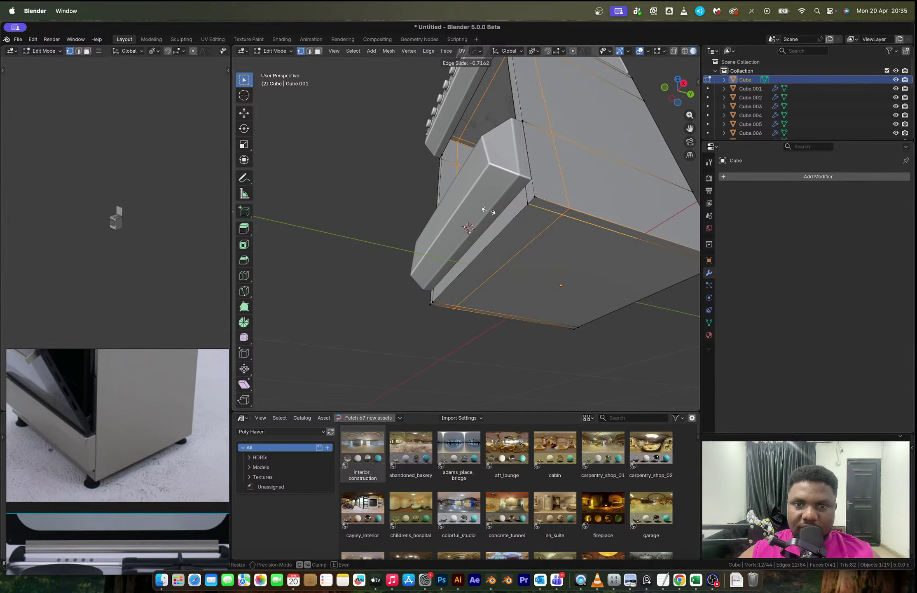
click(484, 202)
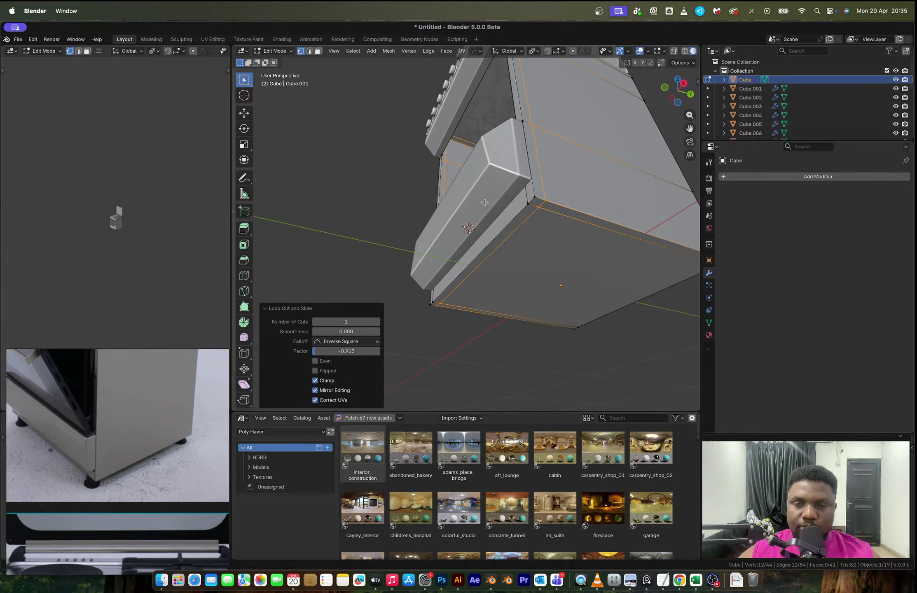
Step: Add a cylinder foot at the underside's front corner, scale it by 0.240 and 0.083, and move it -0.019762 m in X and 0.016469 m in Y
middle_drag(484, 202, 508, 252)
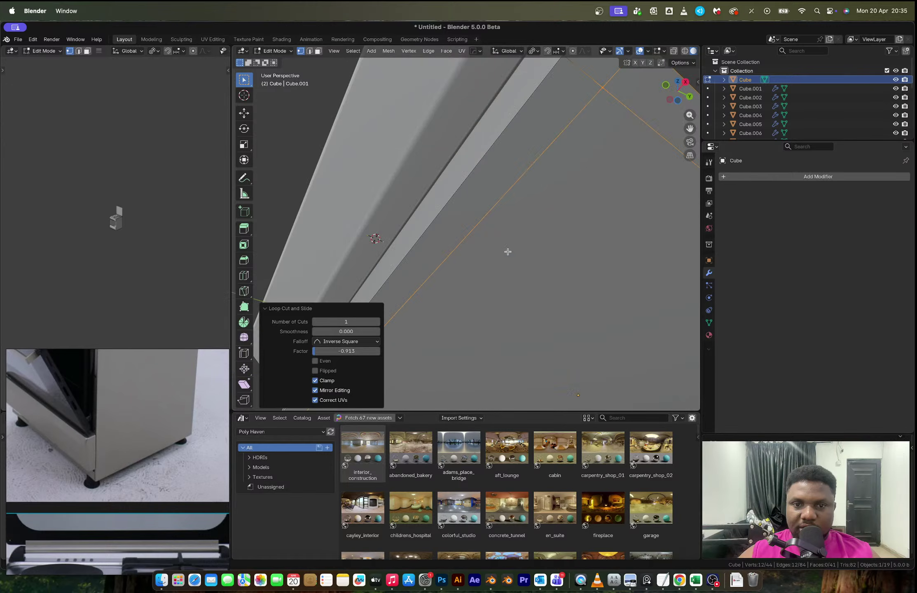
scroll(508, 251, down, 5)
key(Tab)
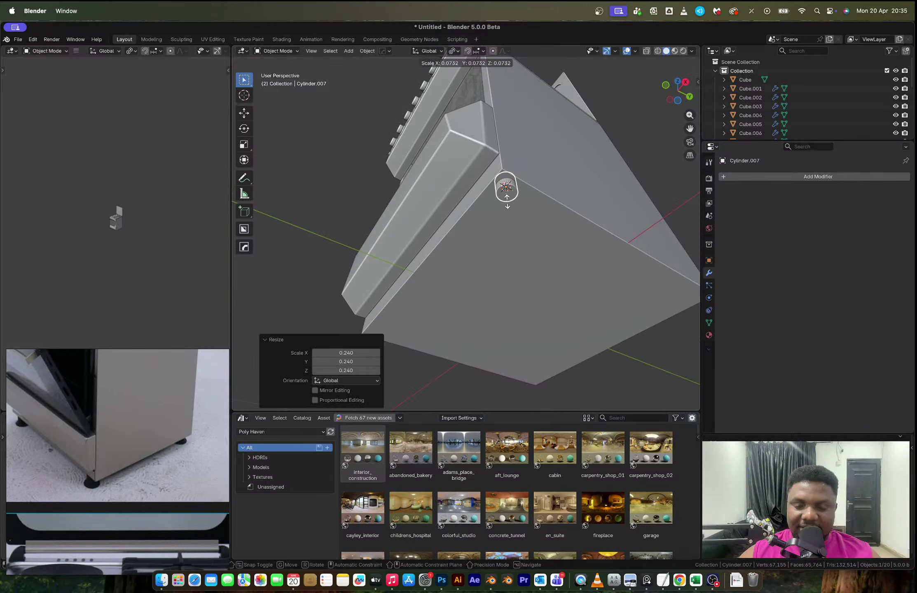
click(507, 201)
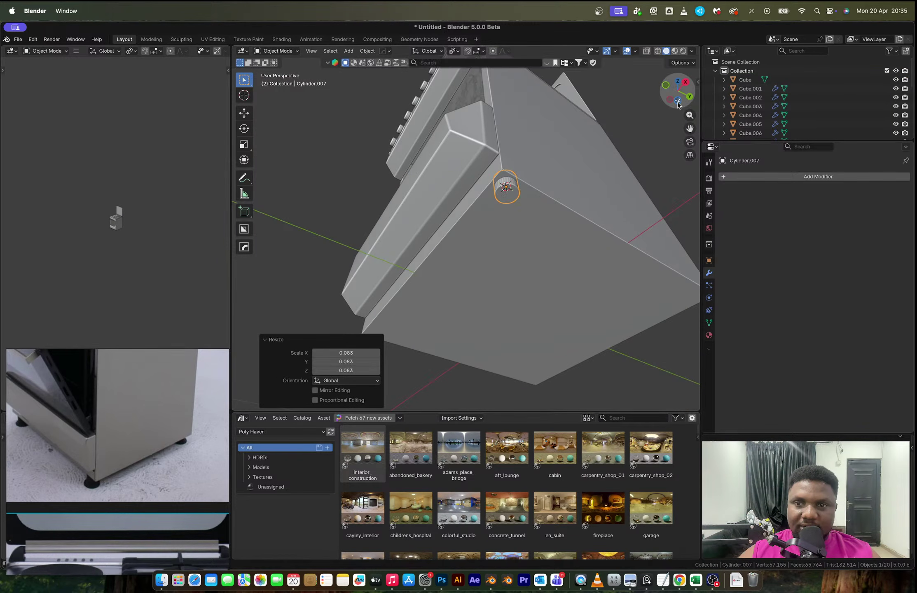
click(677, 101)
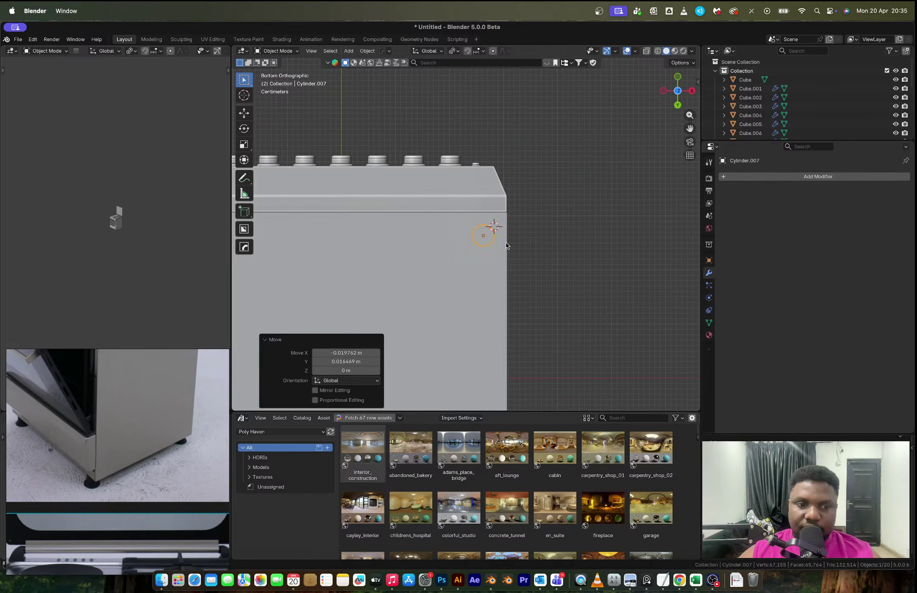
Step: Extrude the foot's bottom face downward and extrude the new ring of side faces outward along their normals into a flange
middle_drag(506, 246, 491, 282)
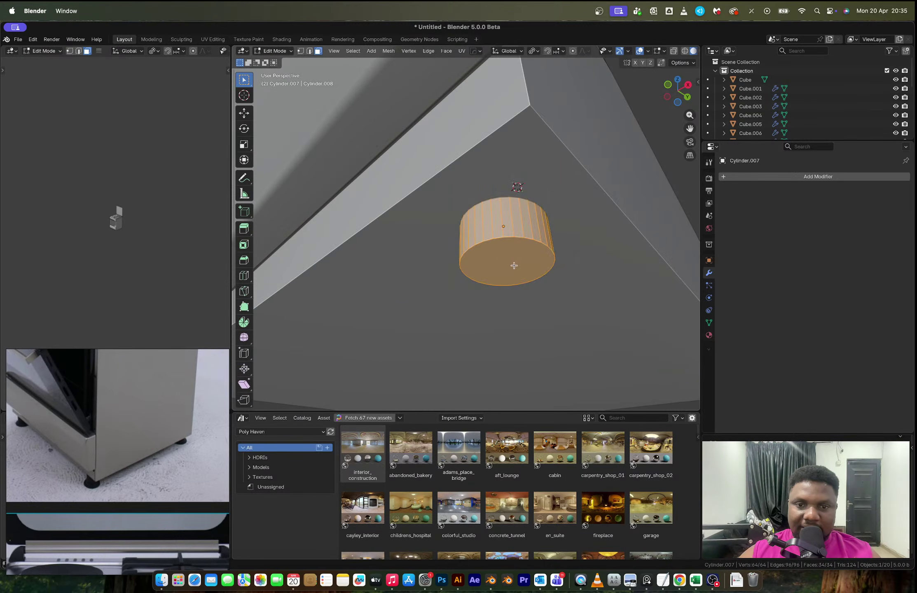
click(516, 266)
key(e)
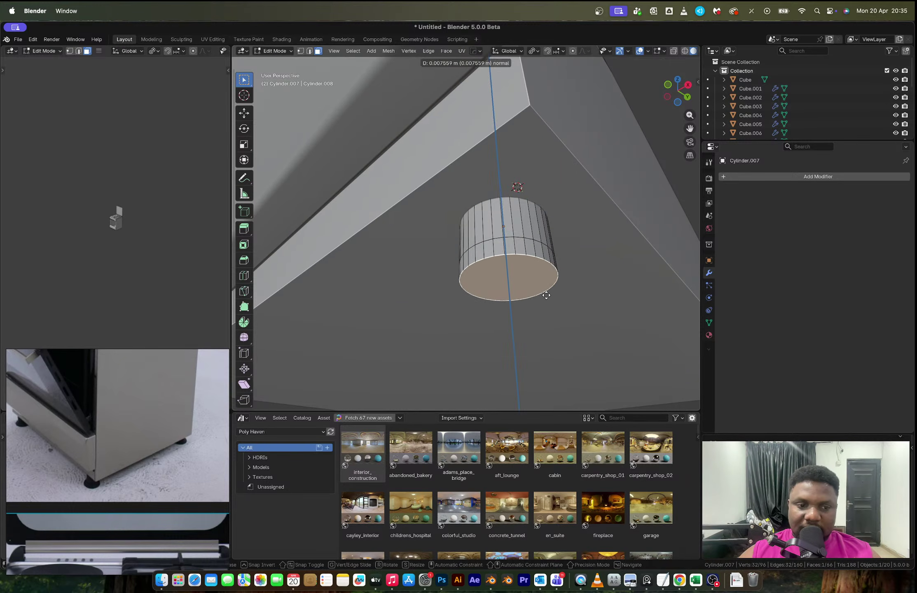
click(546, 291)
alt+click(530, 260)
key(alt+e)
click(539, 311)
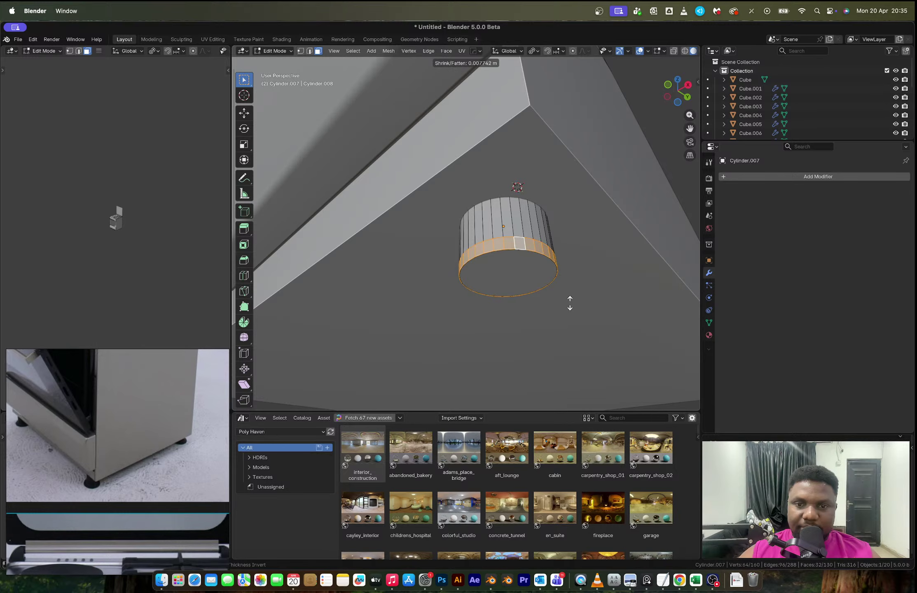
click(569, 120)
Step: Apply Shade Auto Smooth to the cylinder foot
scroll(564, 231, down, 4)
key(Tab)
middle_drag(564, 231, 535, 283)
right_click(469, 332)
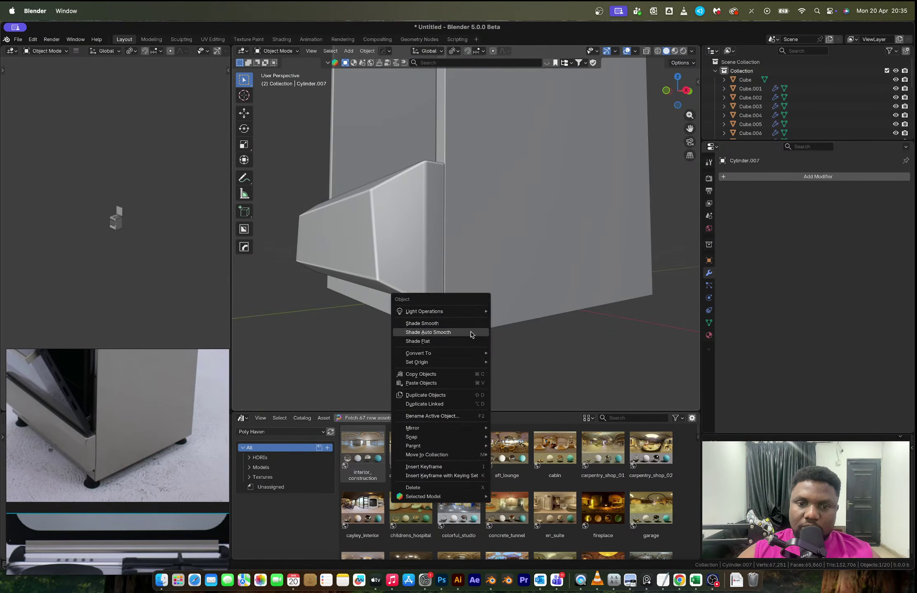
click(469, 332)
Step: Mirror the foot across X and Y about the cooker body to place feet at all four corners
middle_drag(472, 333, 467, 273)
click(532, 291)
click(494, 308)
shift+click(525, 289)
key(alt+x)
click(524, 294)
key(alt+x)
click(424, 289)
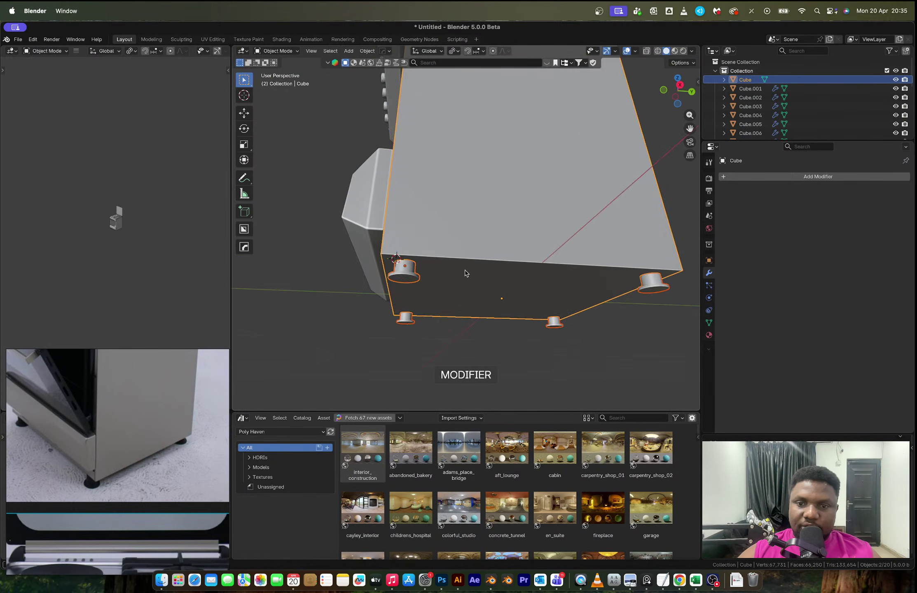
click(497, 324)
Step: Add one loop cut along the narrow front strip beside the body's side edge, with a factor of about -0.444
scroll(496, 314, down, 3)
middle_drag(497, 316, 520, 287)
click(499, 281)
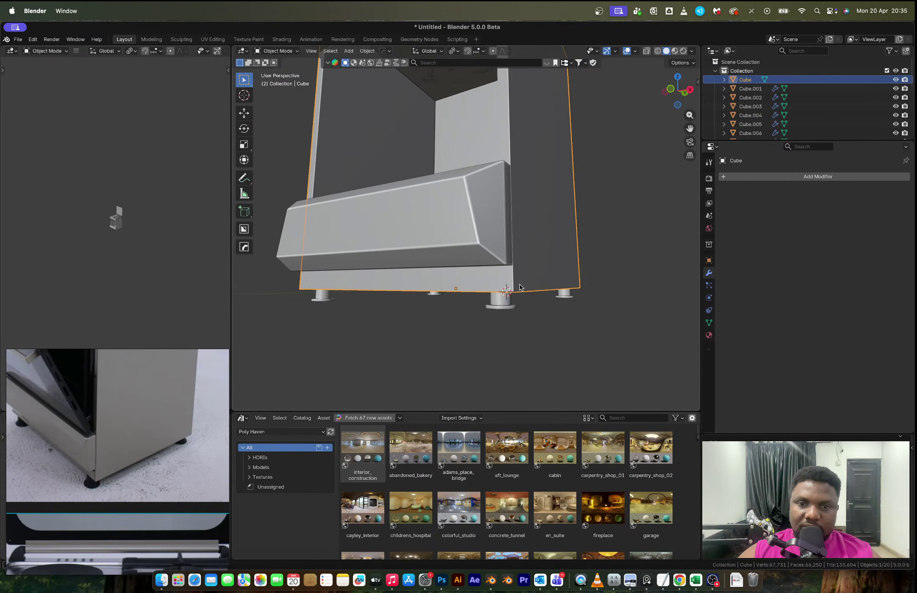
key(Tab)
key(ctrl+r)
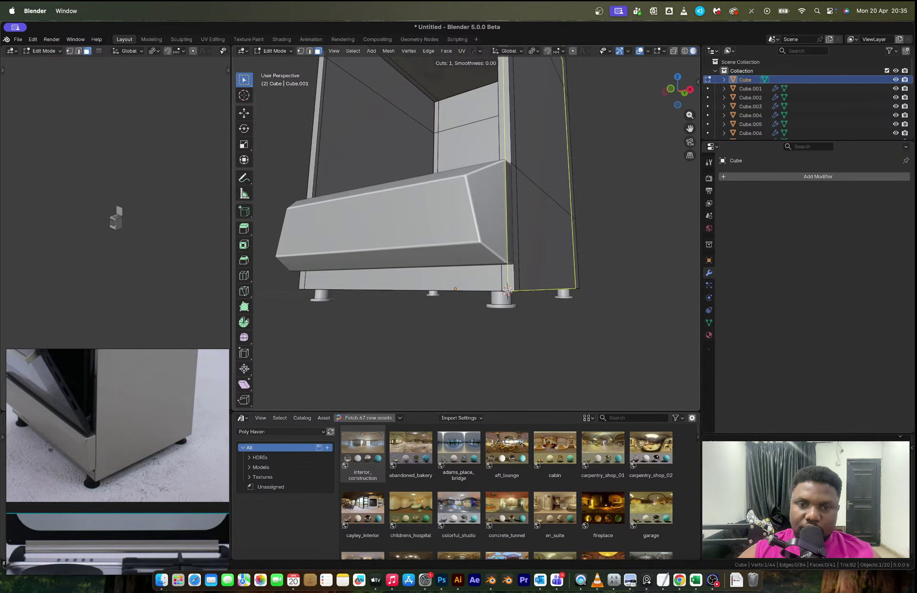
click(508, 290)
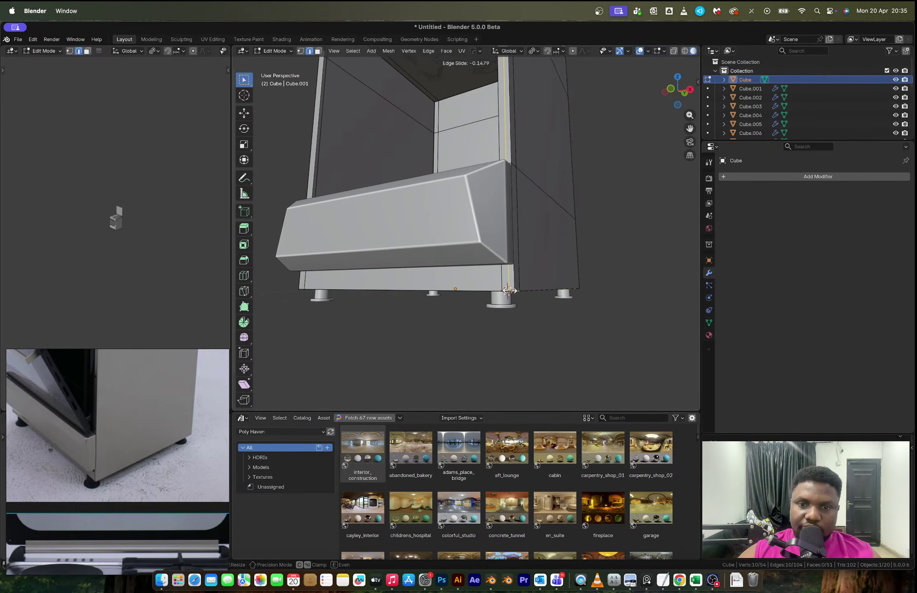
click(511, 291)
Step: Bevel the new edge loop by about 0.0015 m with one segment and extrude the resulting faces along their normals
scroll(570, 326, up, 1)
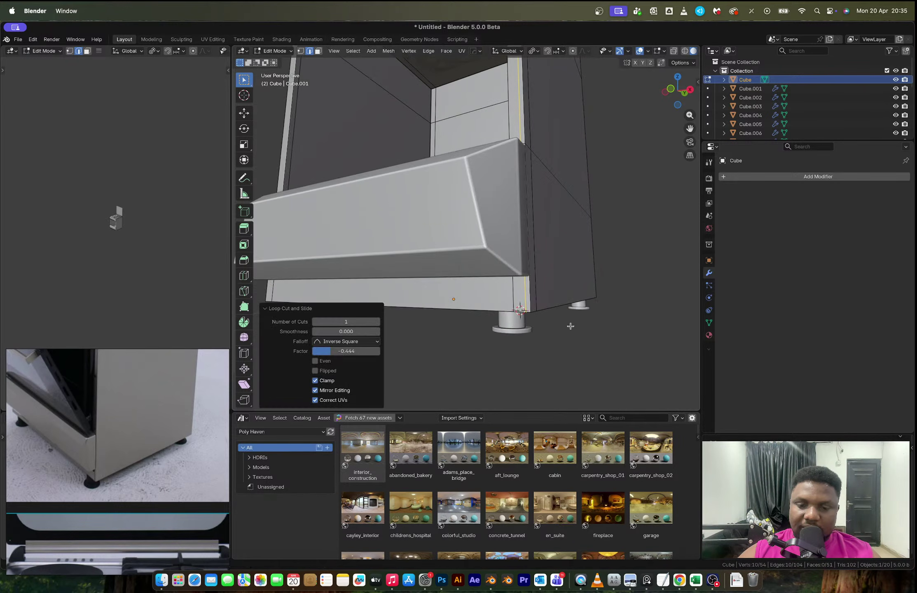
key(ctrl+b)
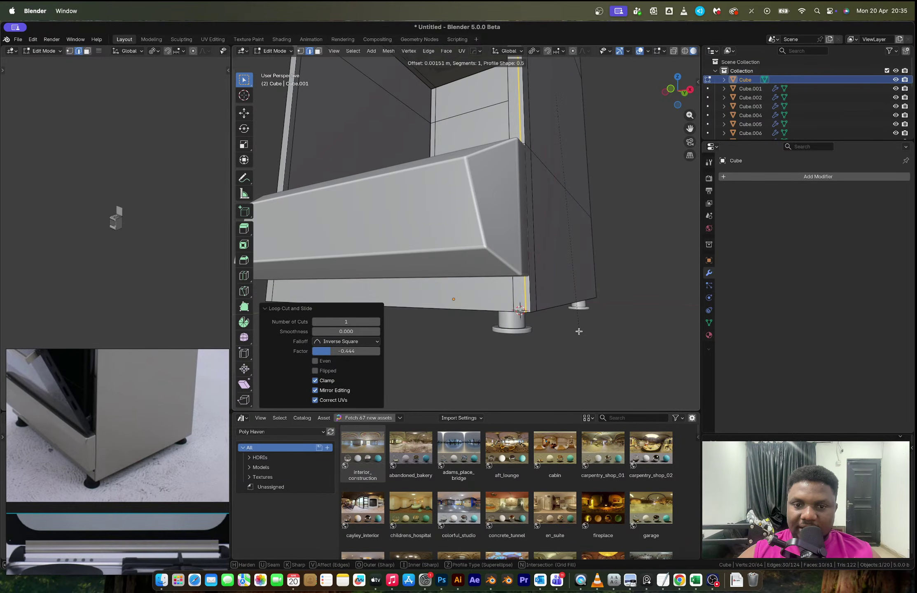
click(579, 332)
key(alt+e)
click(580, 332)
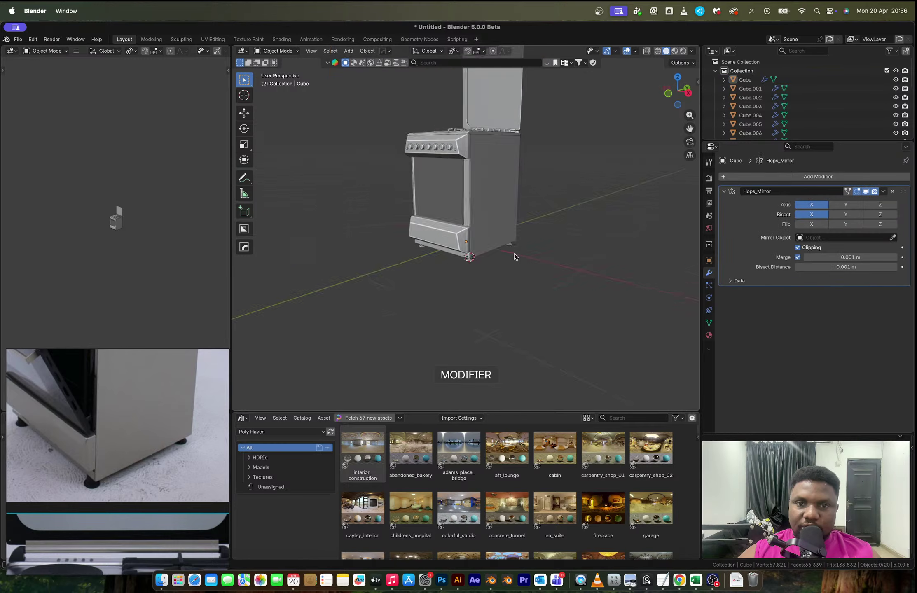
Step: Duplicate the faces along the top edge of the lower front panel and separate them into their own object
middle_drag(515, 255, 458, 311)
scroll(493, 331, up, 2)
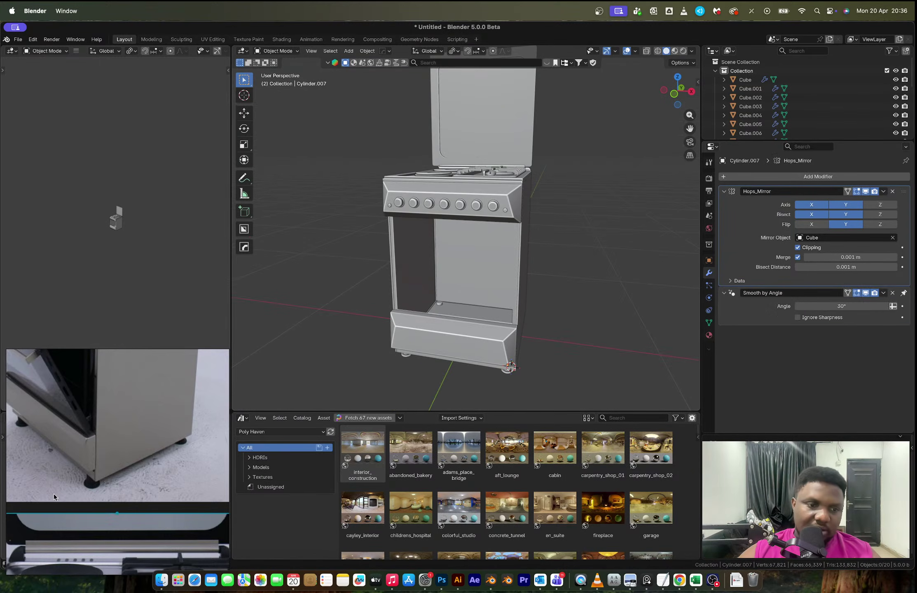
scroll(91, 444, down, 2)
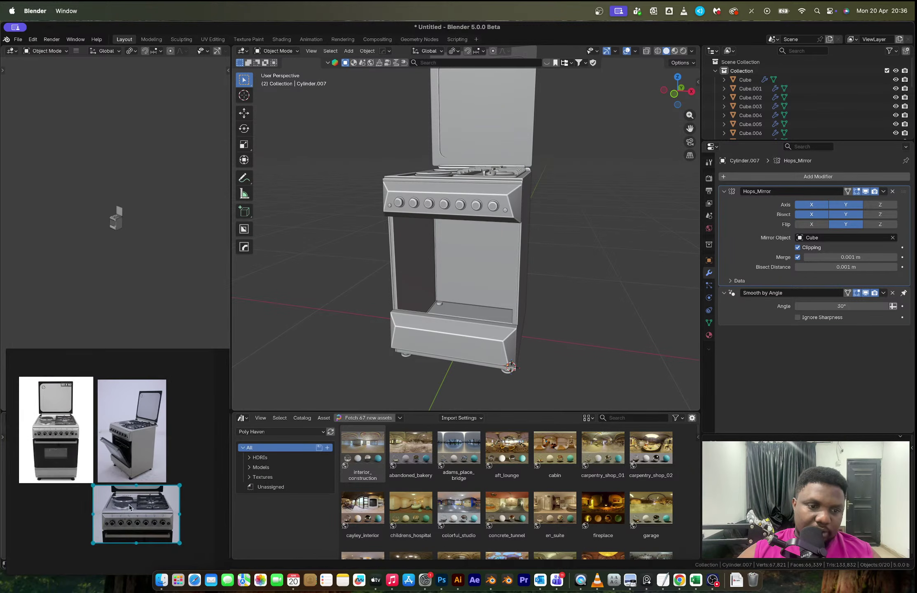
scroll(130, 469, up, 6)
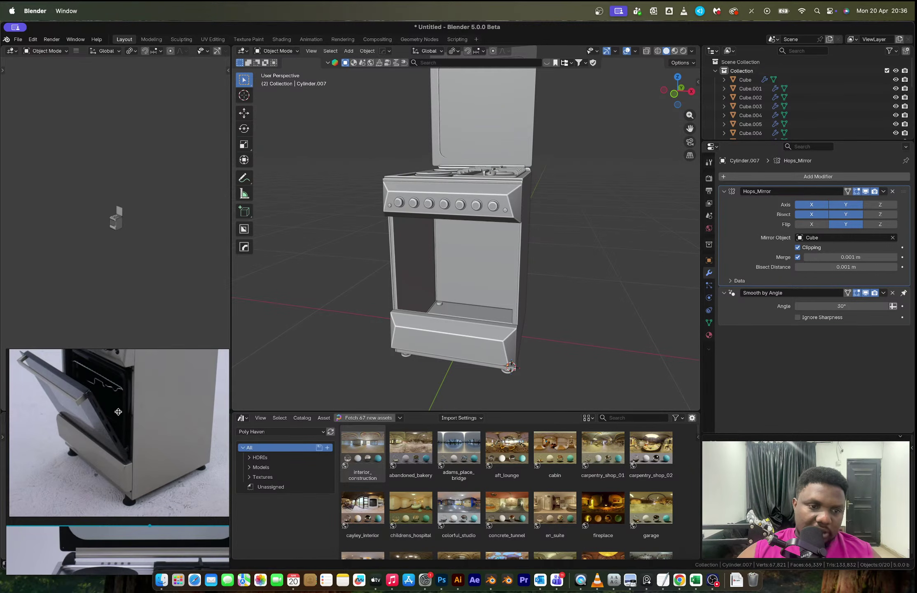
middle_drag(414, 322, 385, 329)
click(409, 329)
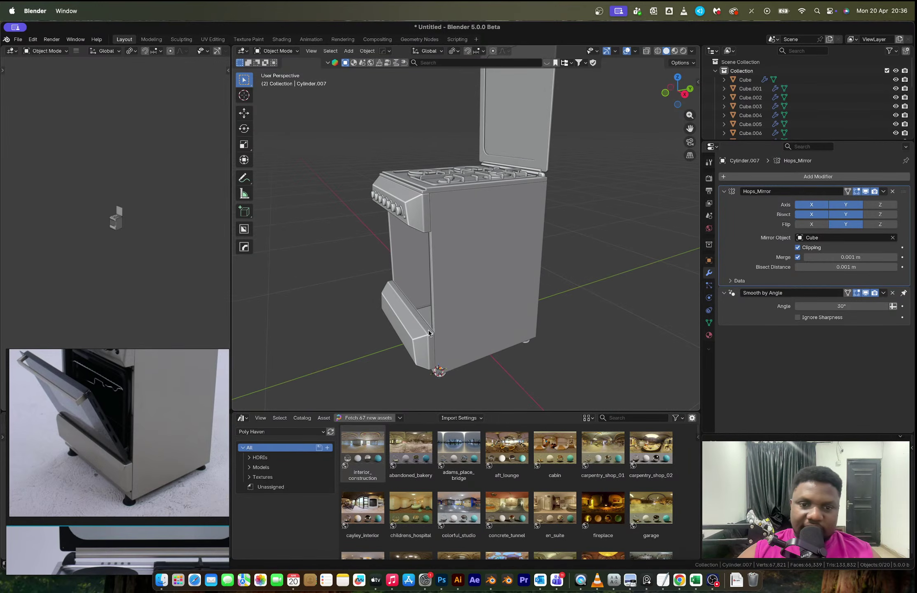
key(Tab)
key(3)
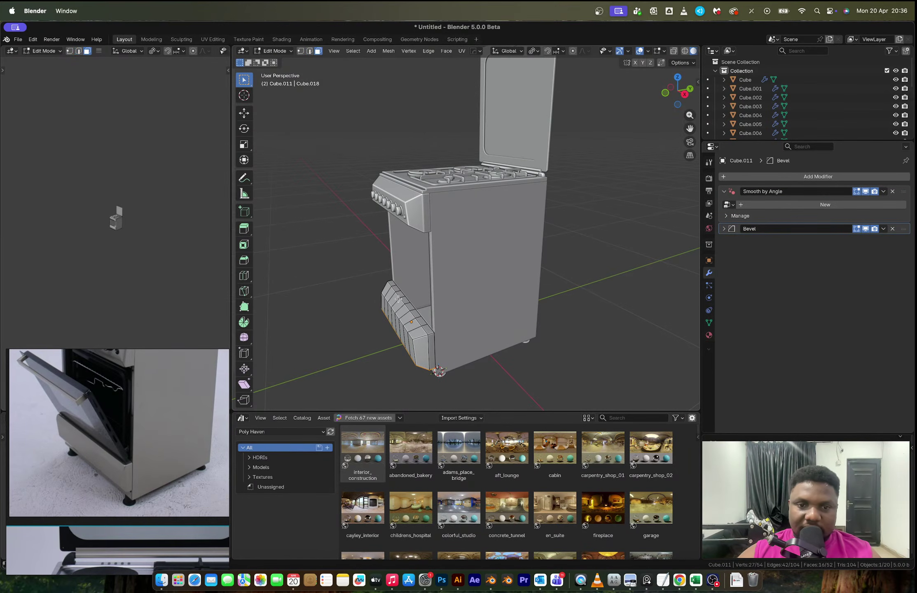
click(427, 328)
ctrl+click(391, 282)
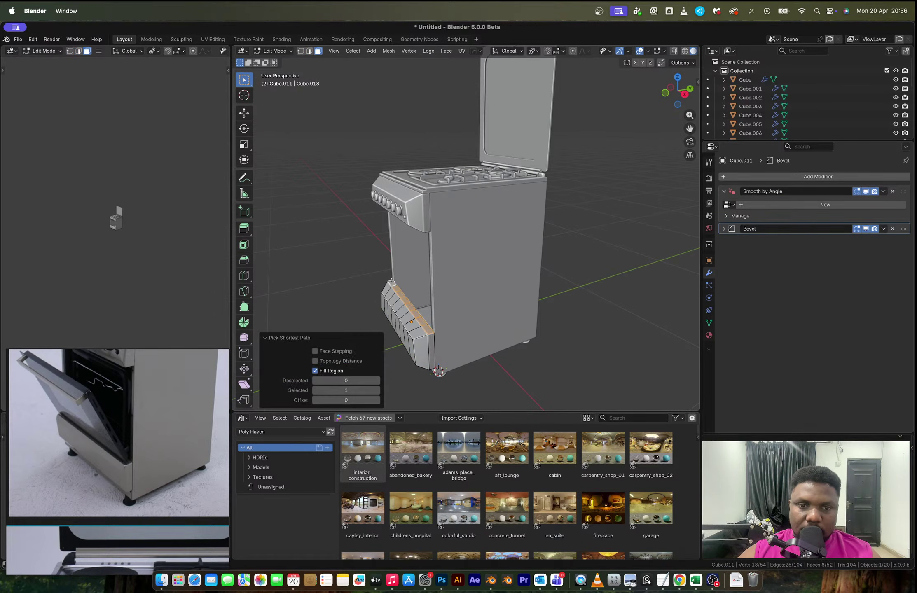
key(shift+d)
key(Escape)
key(p)
click(470, 329)
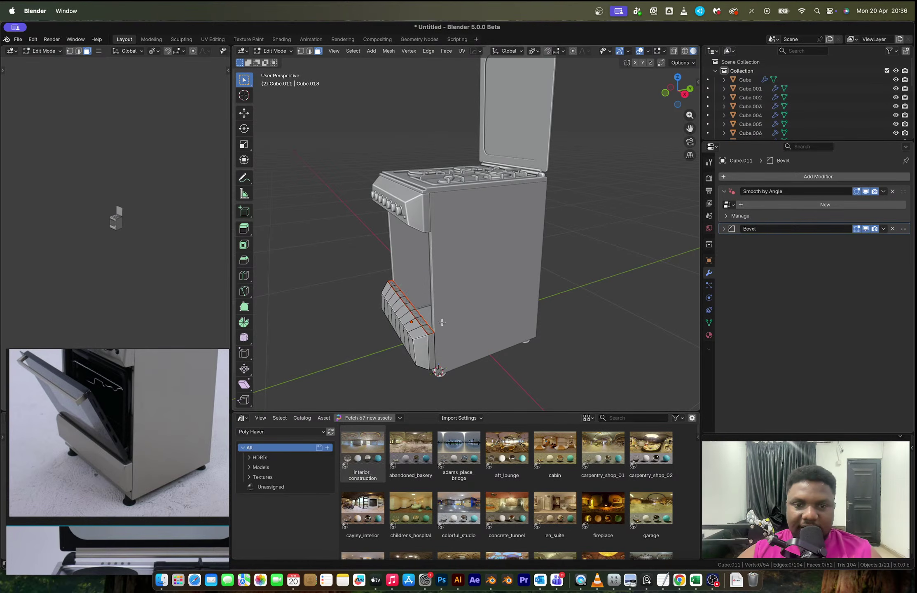
Step: Extrude the separated strip upward by about 0.459 m along its normal to form the oven door
key(Tab)
click(426, 326)
click(426, 328)
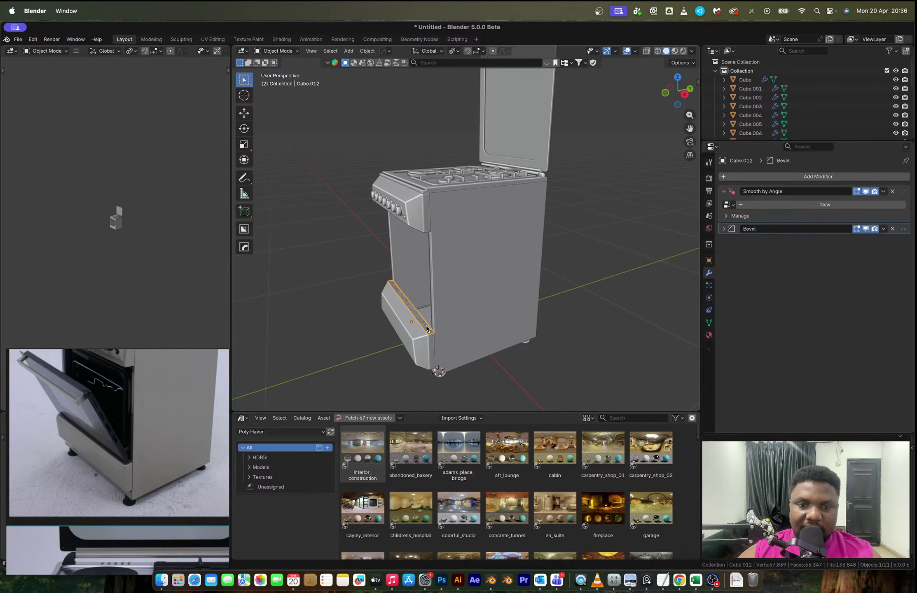
key(Tab)
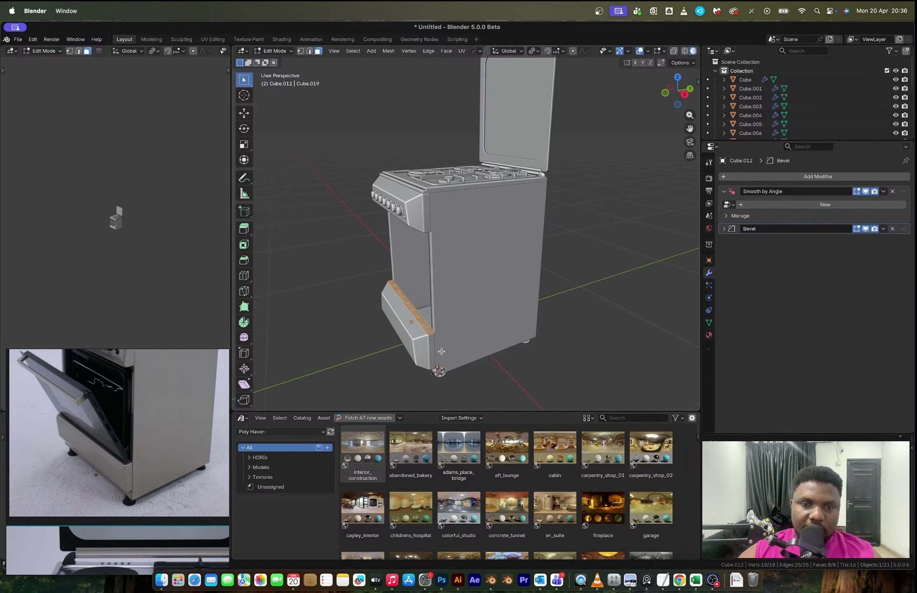
key(e)
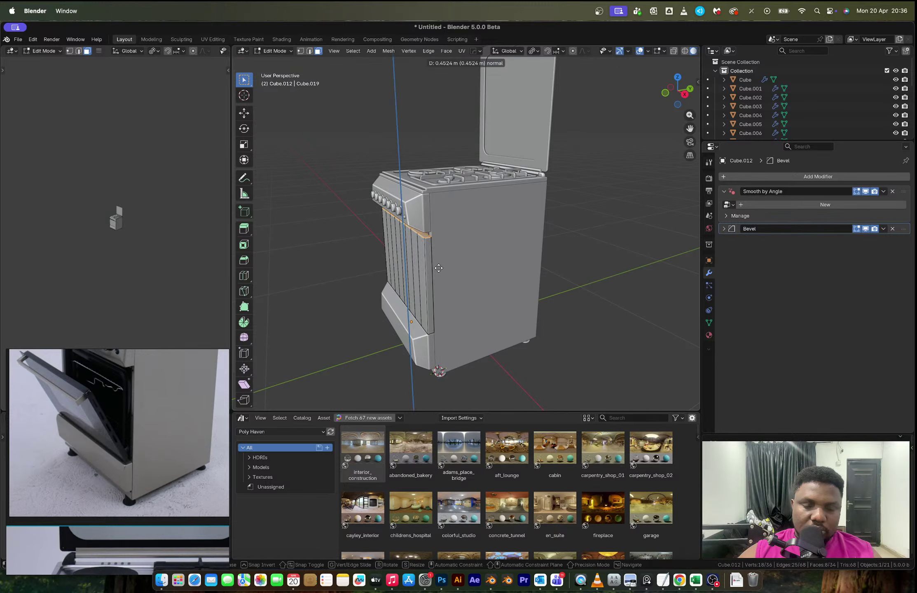
click(438, 267)
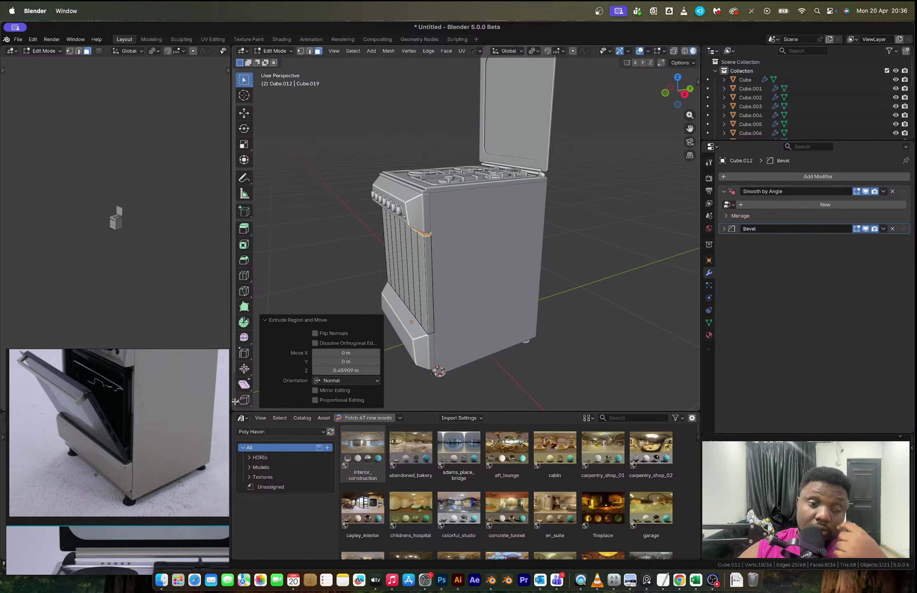
Step: Raise the door's top faces along Z by about 0.016 m to meet the control panel's underside
scroll(131, 424, down, 5)
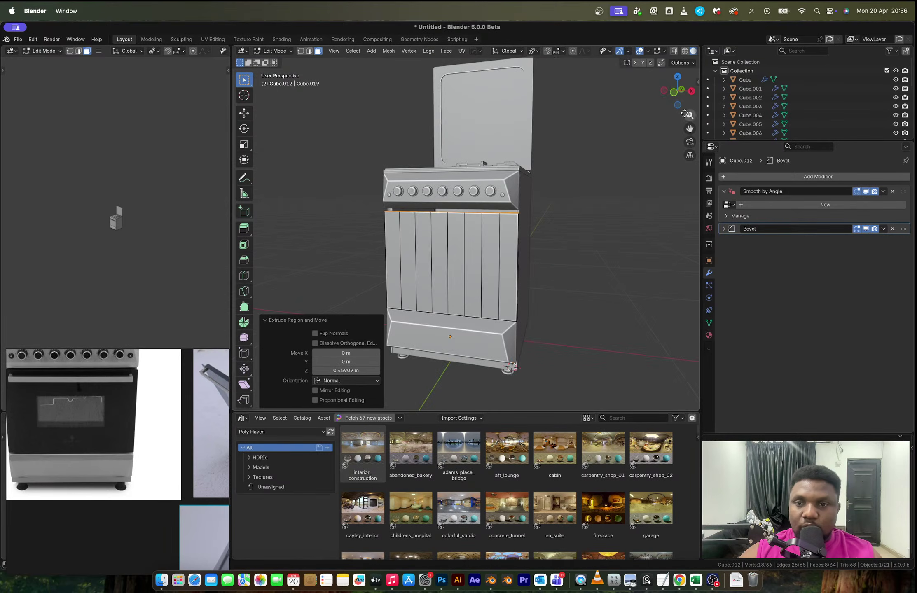
click(675, 94)
middle_drag(503, 223, 515, 254)
key(g)
key(z)
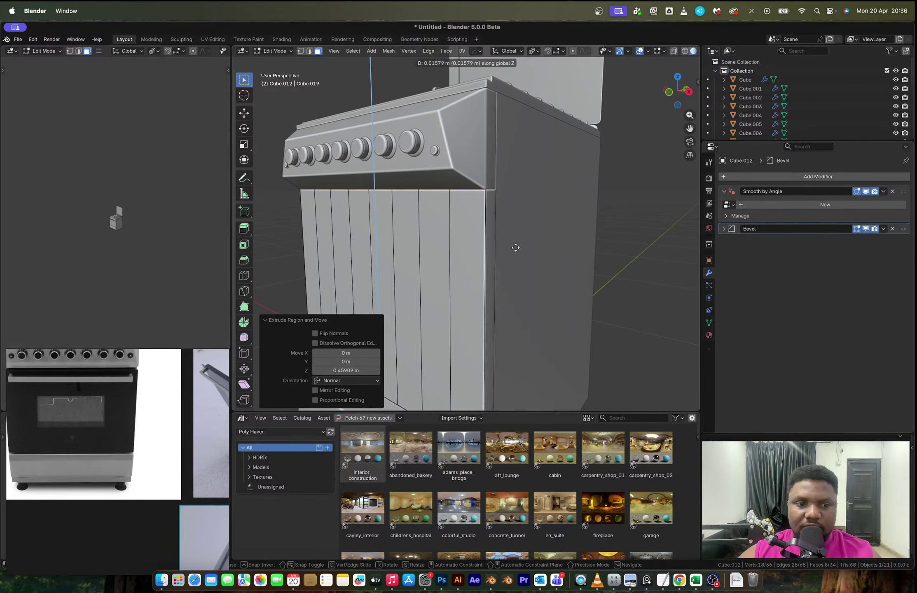
click(515, 247)
Step: Add a centred horizontal loop cut around the oven door and bevel it about 0.107 m wide with one segment
key(ctrl+r)
click(524, 327)
right_click(524, 327)
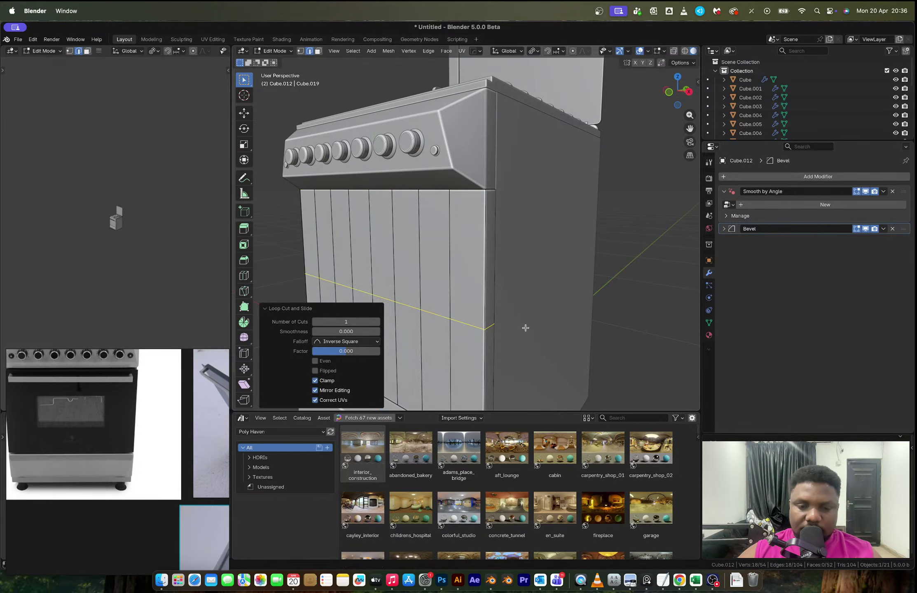
key(ctrl+b)
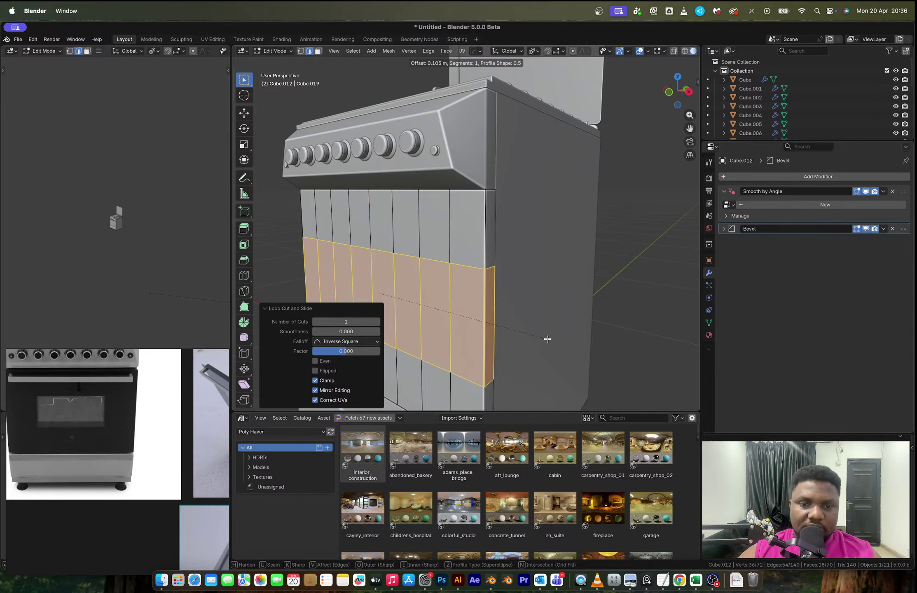
click(546, 337)
middle_drag(518, 317, 568, 304)
scroll(568, 304, down, 3)
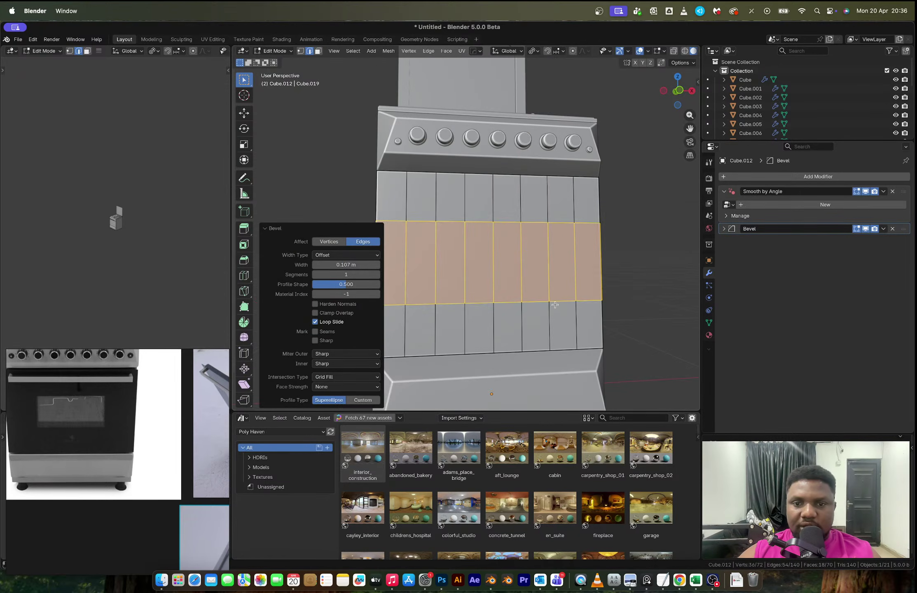
key(3)
click(535, 264)
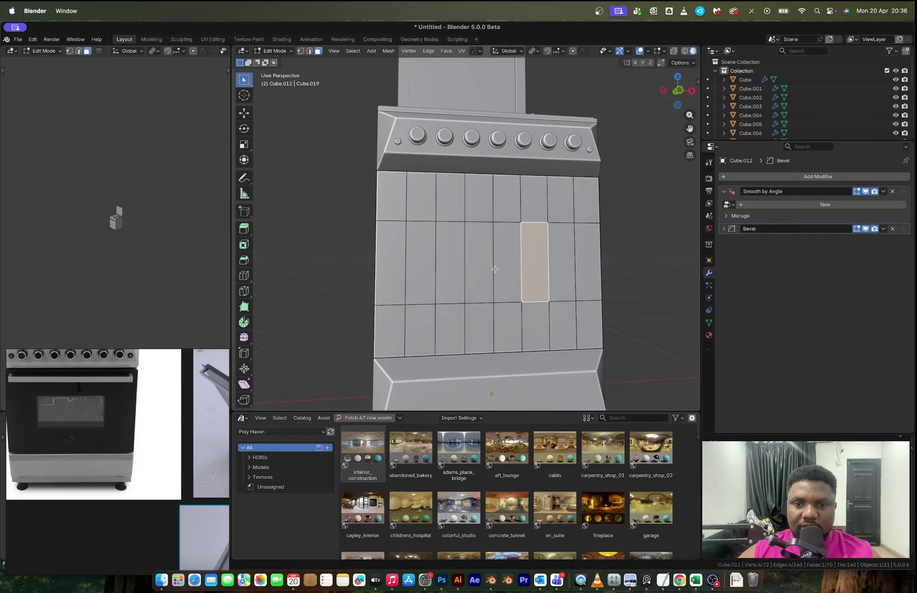
ctrl+shift+click(462, 269)
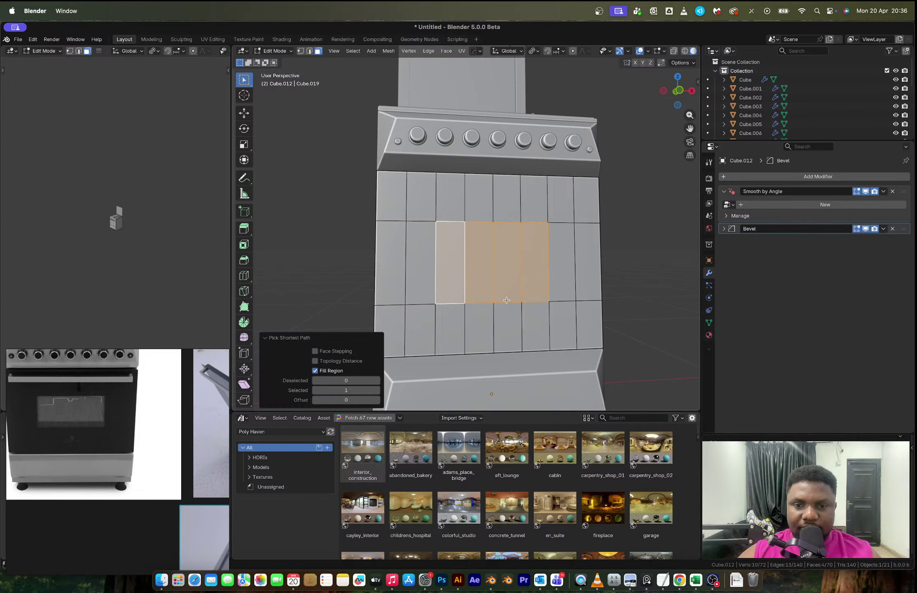
Step: Adjust the door's two horizontal edge loops by moving them slightly up along Z and scaling them closer together along Z
key(2)
alt+click(507, 301)
alt+shift+click(497, 231)
key(s)
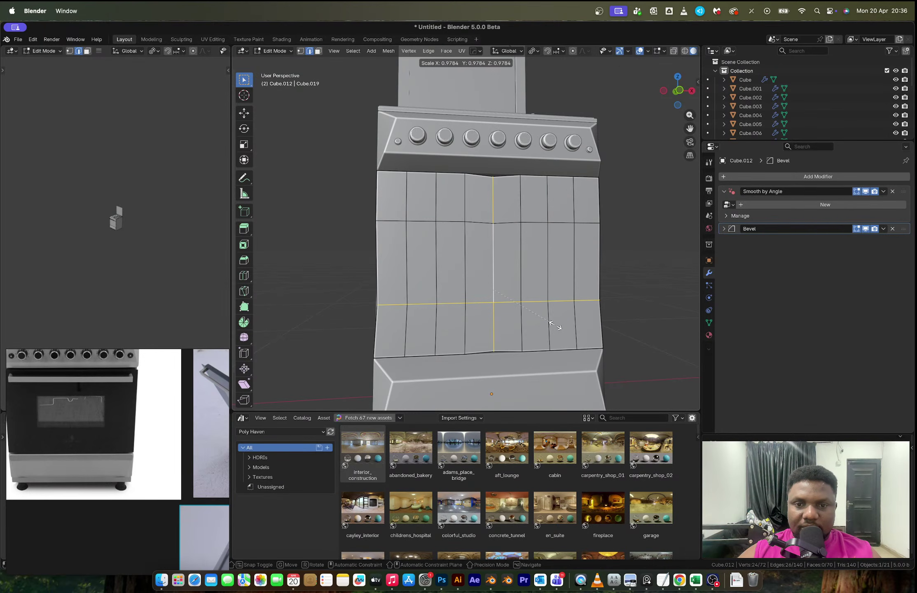
right_click(554, 325)
key(super+z)
alt+shift+click(506, 221)
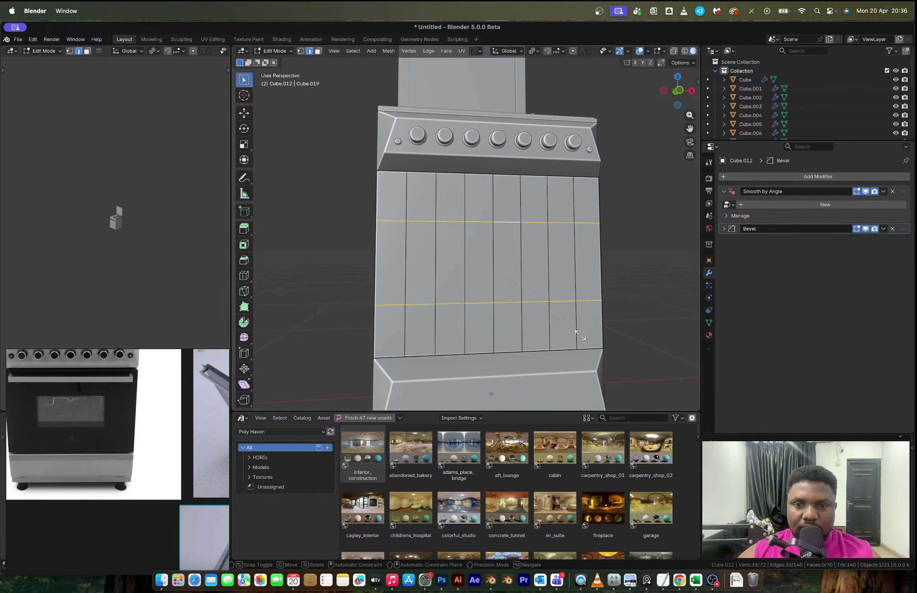
key(s)
key(z)
click(556, 317)
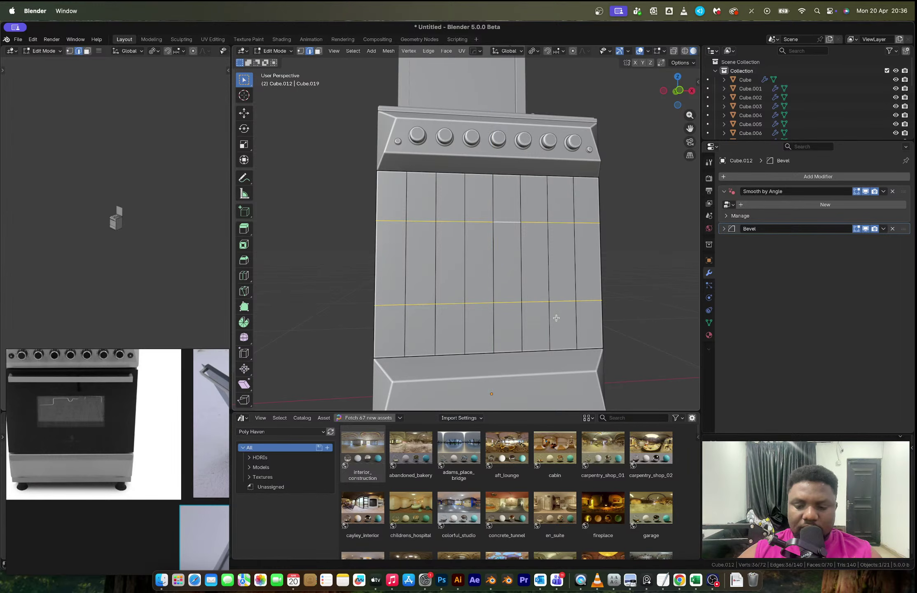
key(g)
key(z)
click(557, 317)
key(s)
key(z)
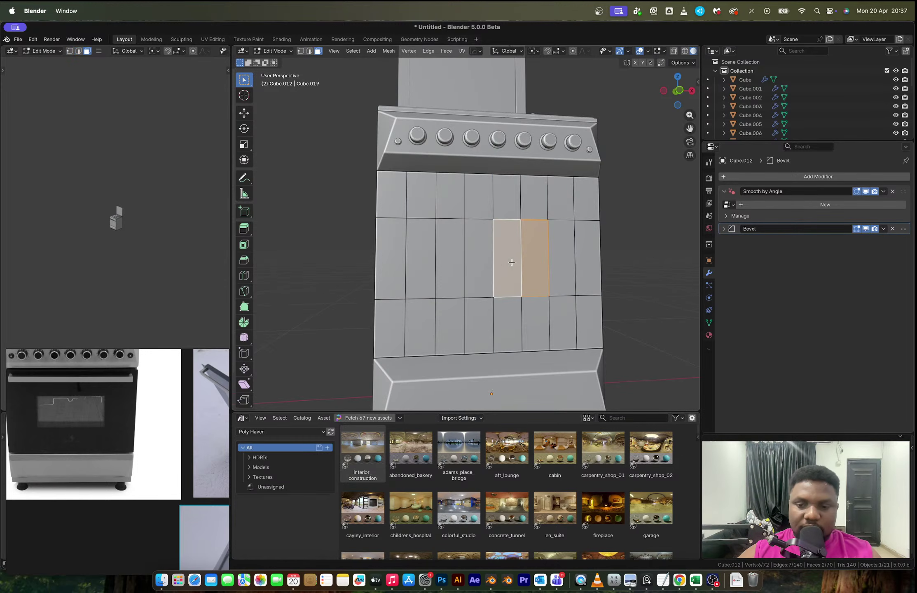
Step: Isolate the door and bridge its four central faces on the front with those on the back to open a window
key(slash)
mouse_move(511, 262)
middle_down()
mouse_move(442, 275)
mouse_move(454, 225)
mouse_move(528, 247)
mouse_move(510, 243)
middle_up()
shift+click(465, 221)
shift+click(490, 213)
right_click(511, 244)
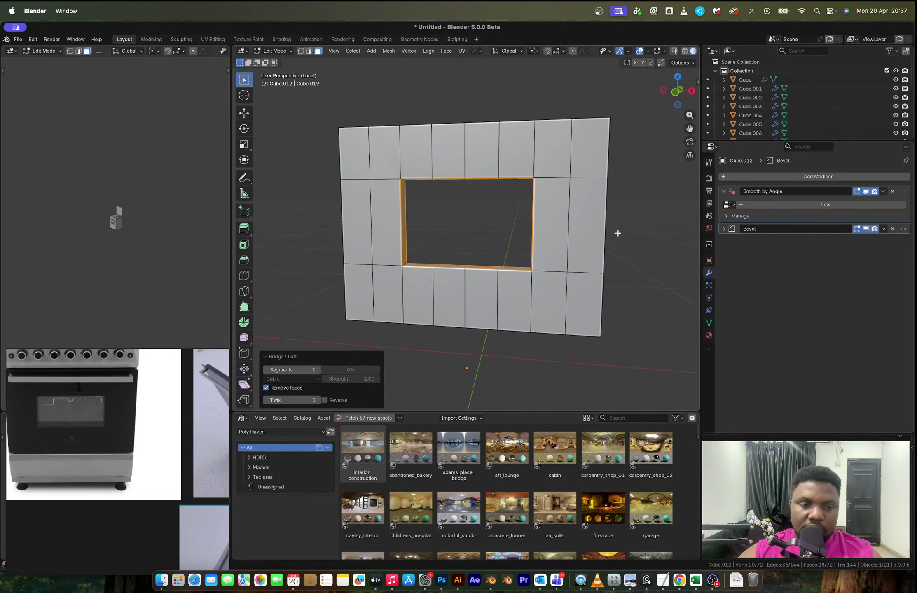
key(Tab)
scroll(551, 282, down, 2)
middle_drag(532, 284, 550, 286)
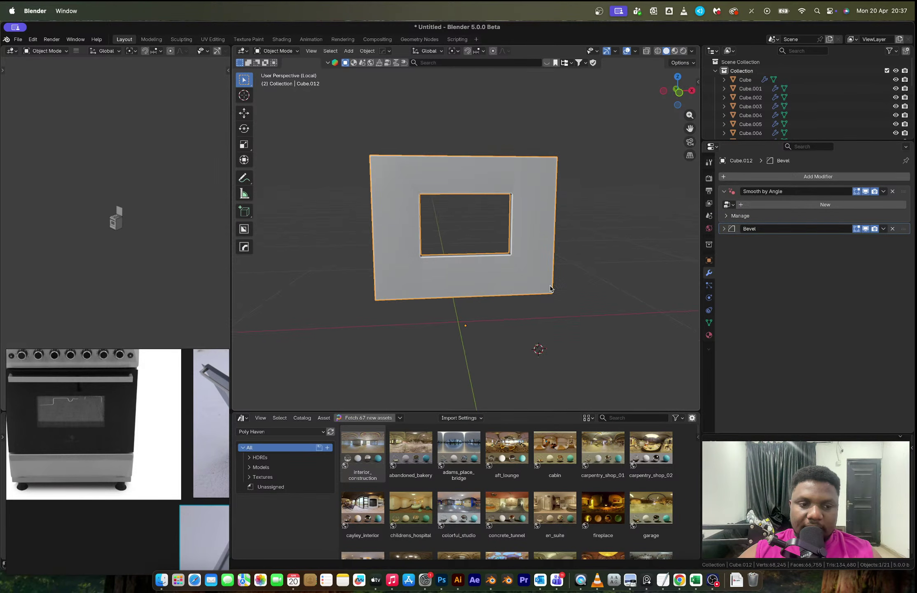
Step: Duplicate the inner faces of the window opening in place and separate them into their own object
key(Tab)
scroll(536, 291, up, 2)
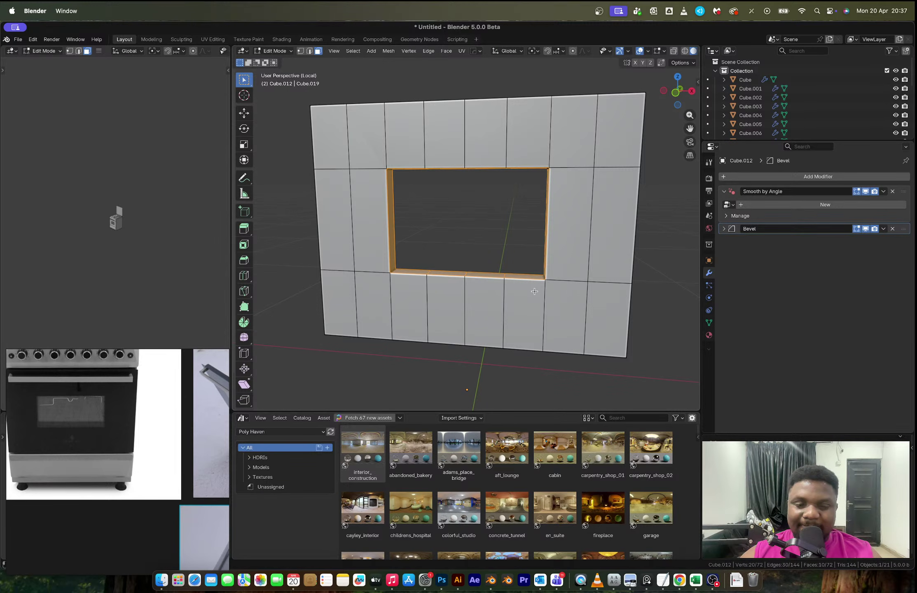
key(shift+d)
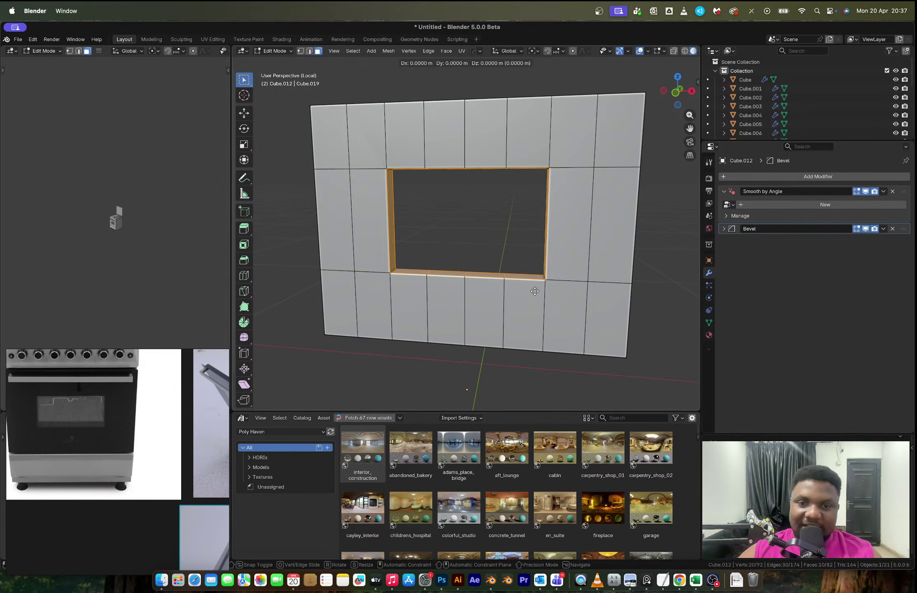
right_click(621, 259)
key(p)
key(s)
key(Tab)
Step: Fill the front and back edge loops of the separated window frame to make a solid glass pane
click(498, 273)
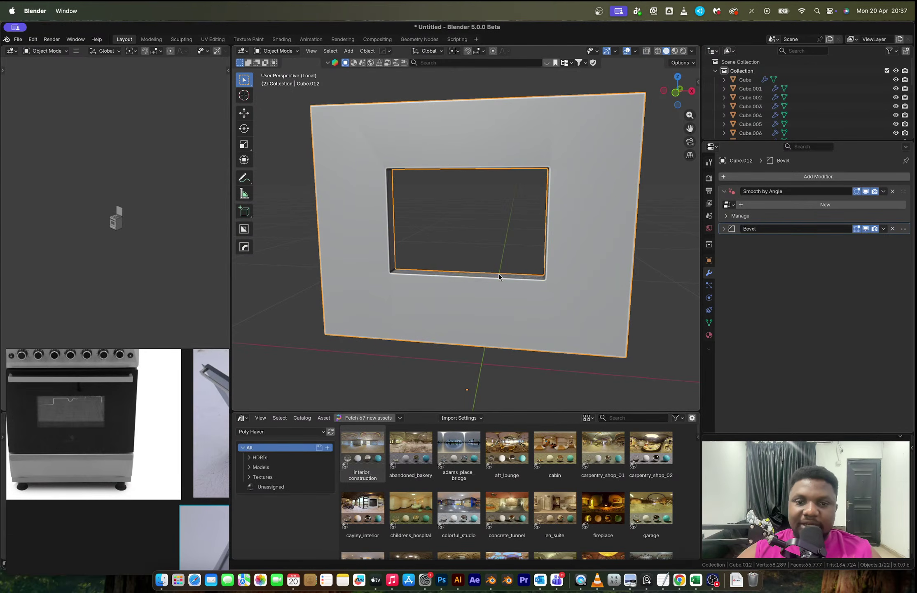
click(498, 274)
key(Tab)
key(2)
alt+click(503, 279)
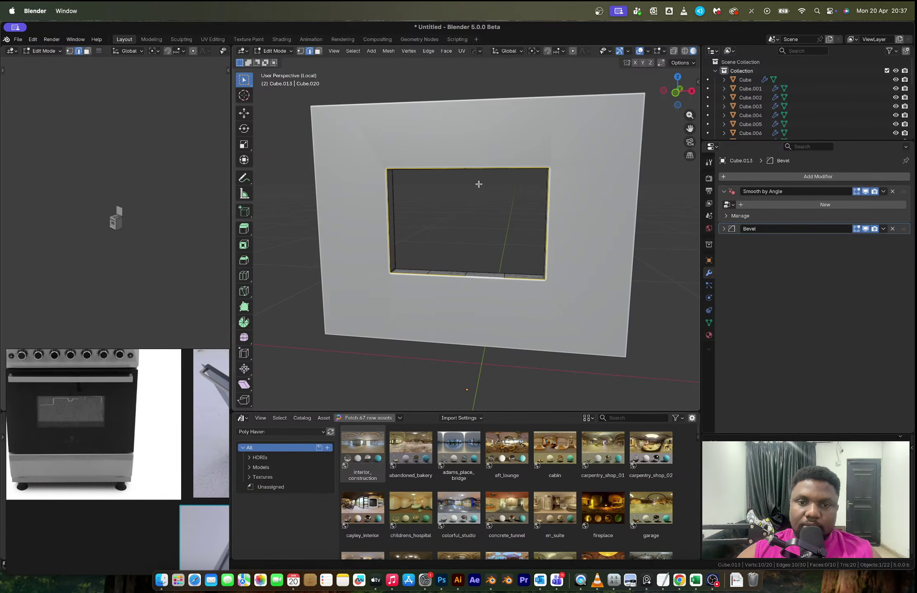
middle_drag(479, 183, 467, 283)
alt+shift+click(467, 283)
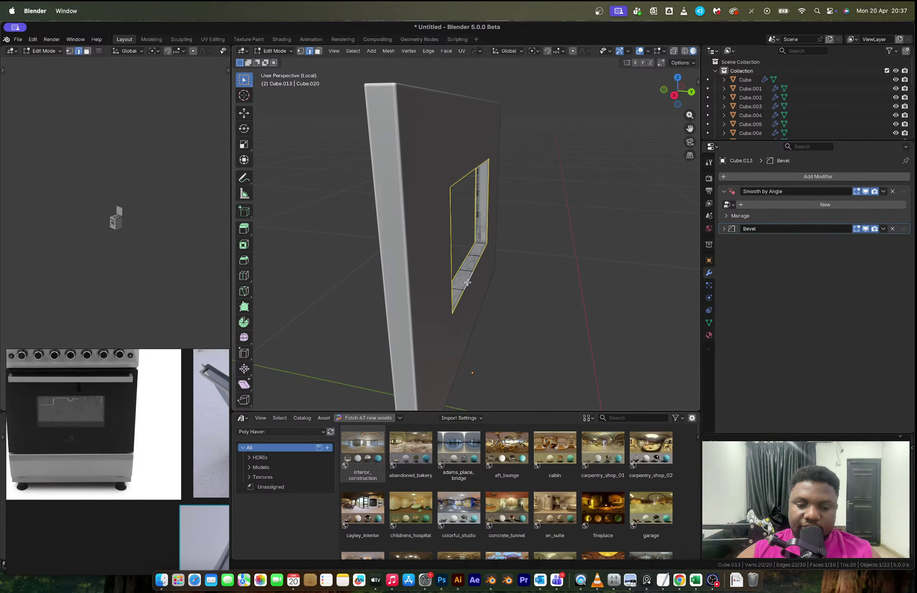
middle_drag(467, 283, 482, 283)
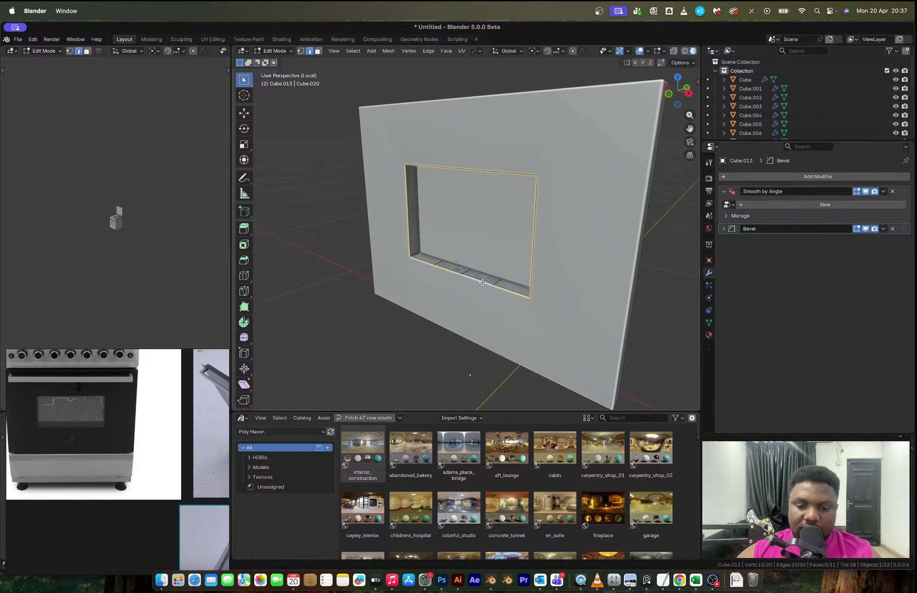
key(g)
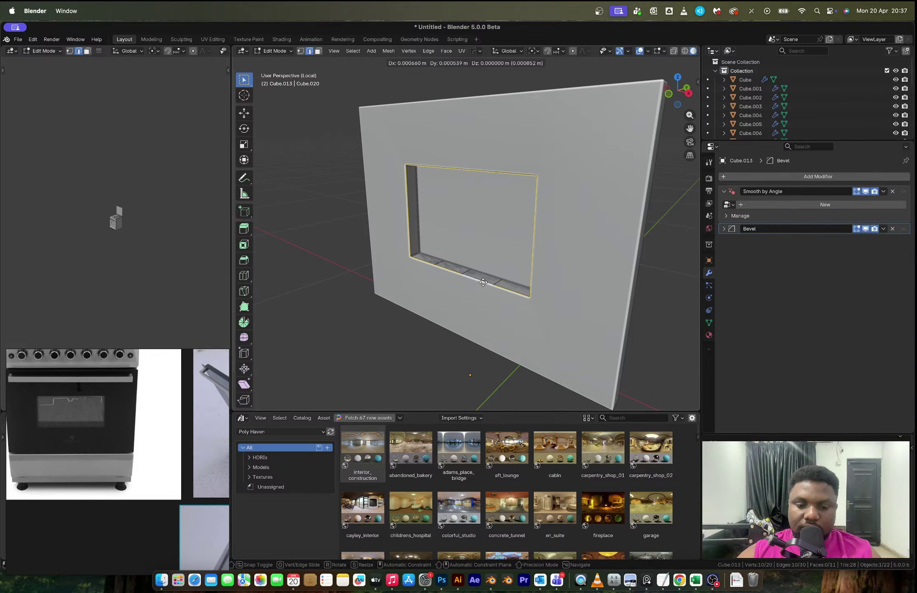
click(483, 283)
key(Tab)
middle_drag(592, 293, 613, 292)
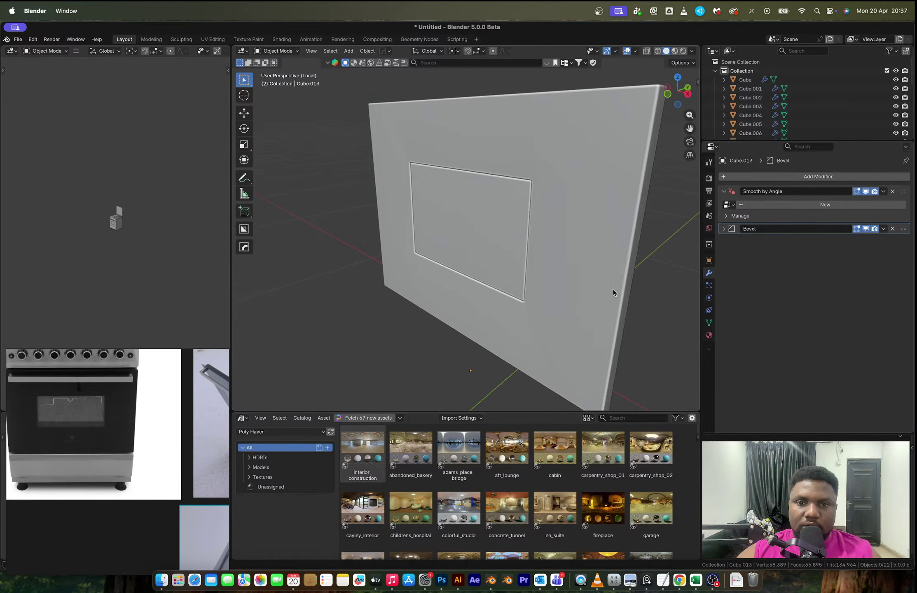
Step: Select the front edges all around the window opening in the oven door
middle_drag(414, 165, 443, 194)
scroll(440, 144, up, 1)
click(443, 194)
key(Tab)
key(ctrl+r)
key(Escape)
alt+click(389, 210)
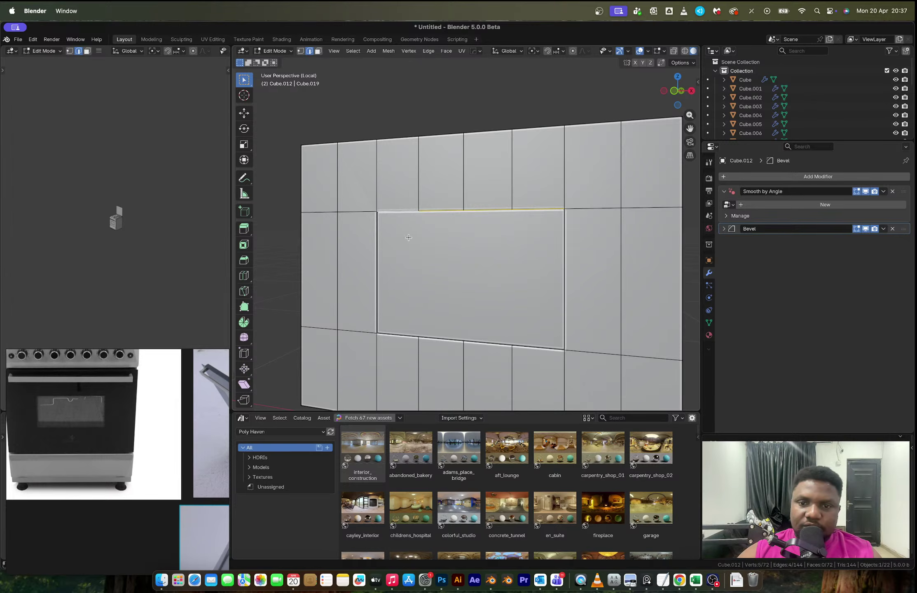
shift+click(576, 295)
alt+shift+click(490, 353)
shift+click(370, 280)
Step: Try to offset the window opening's selected edges with MESHmachine's Offset at a width of 0.16
right_click(418, 288)
key(Escape)
key(y)
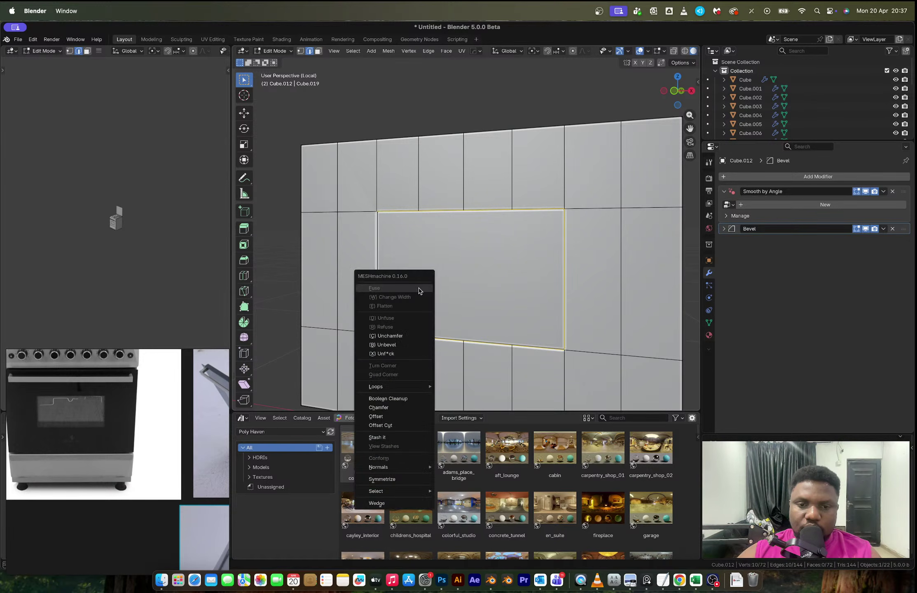
click(376, 416)
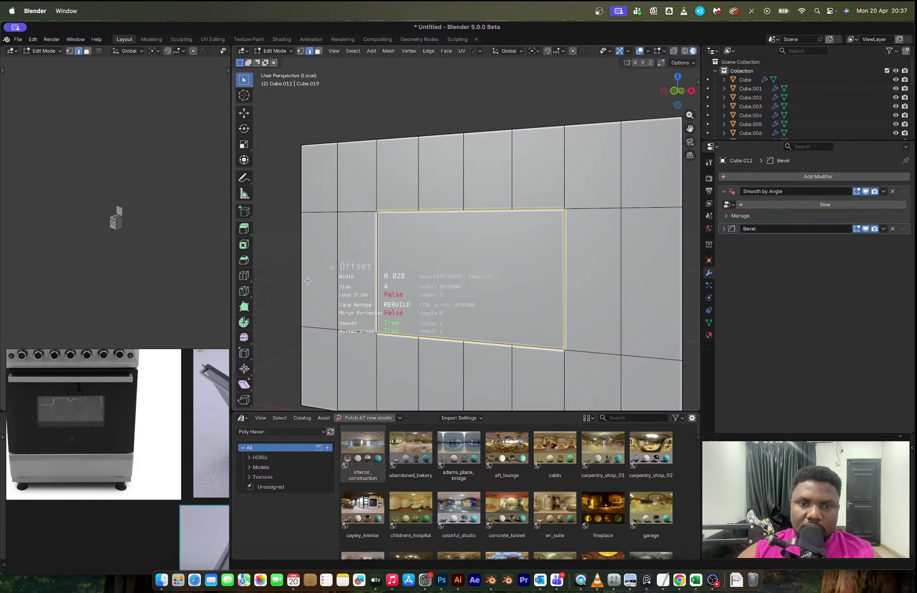
click(487, 216)
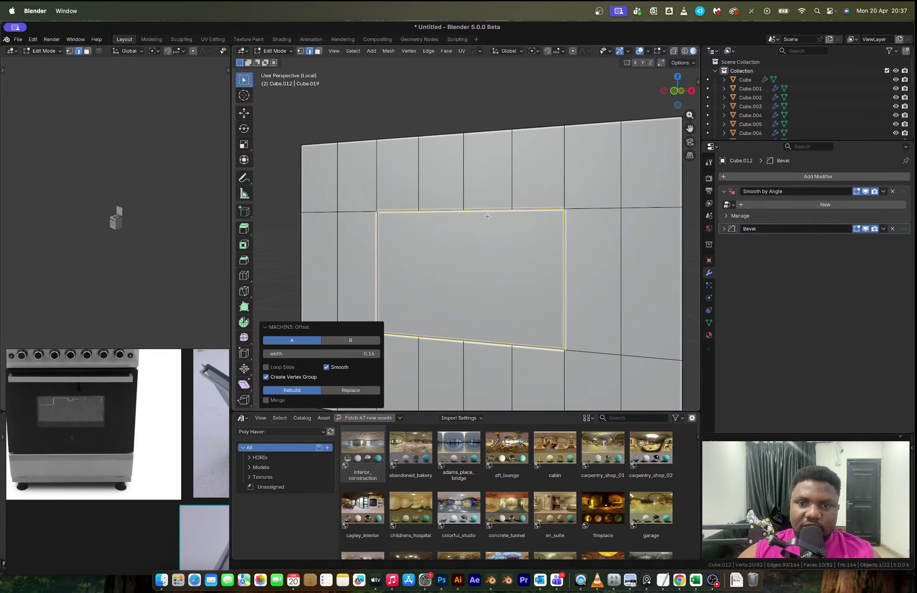
key(Tab)
middle_drag(375, 241, 568, 231)
Step: Bevel the window opening's front edges about 0.0043 m wide with 2 segments and a profile shape of 1.000
key(Tab)
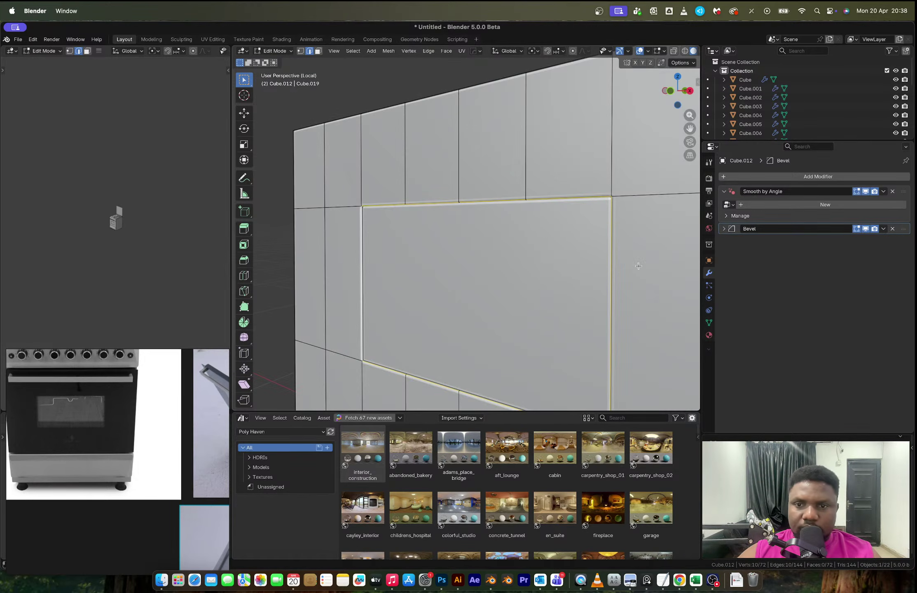
key(ctrl+b)
scroll(641, 266, up, 1)
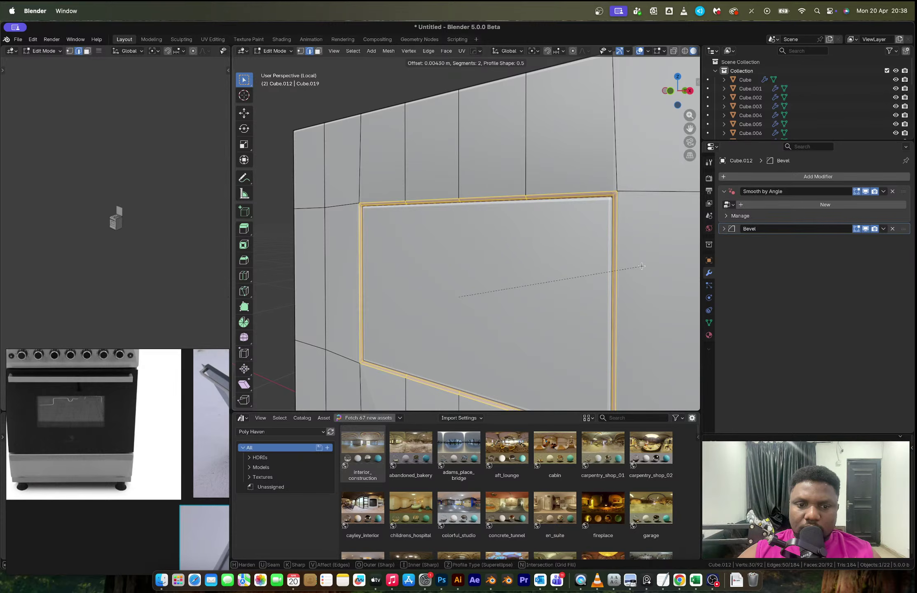
click(641, 266)
drag(342, 284, 379, 284)
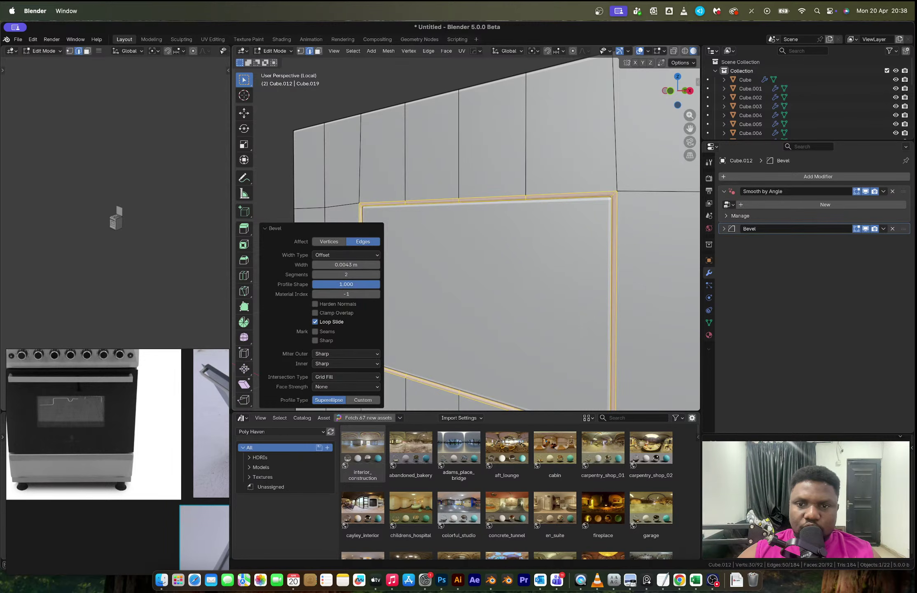
scroll(462, 265, down, 5)
key(Tab)
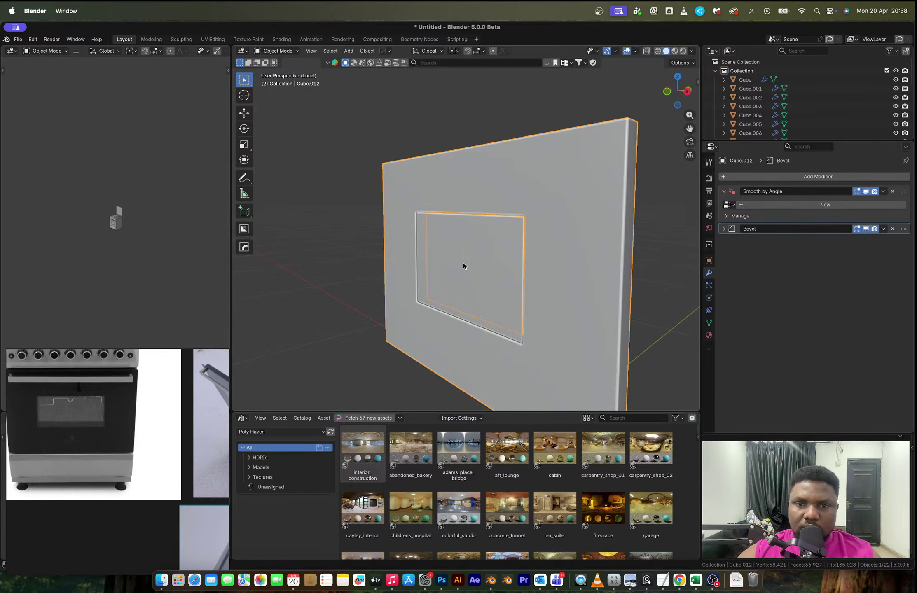
Step: Set the door's origin to its geometry and mirror it across Y with a bisecting, flipped mirror modifier
right_click(517, 275)
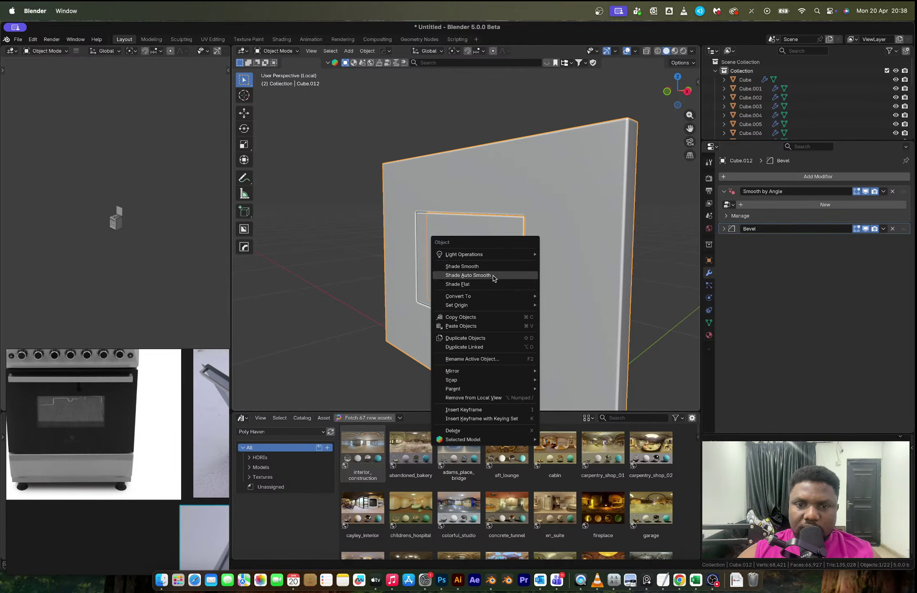
mouse_move(479, 305)
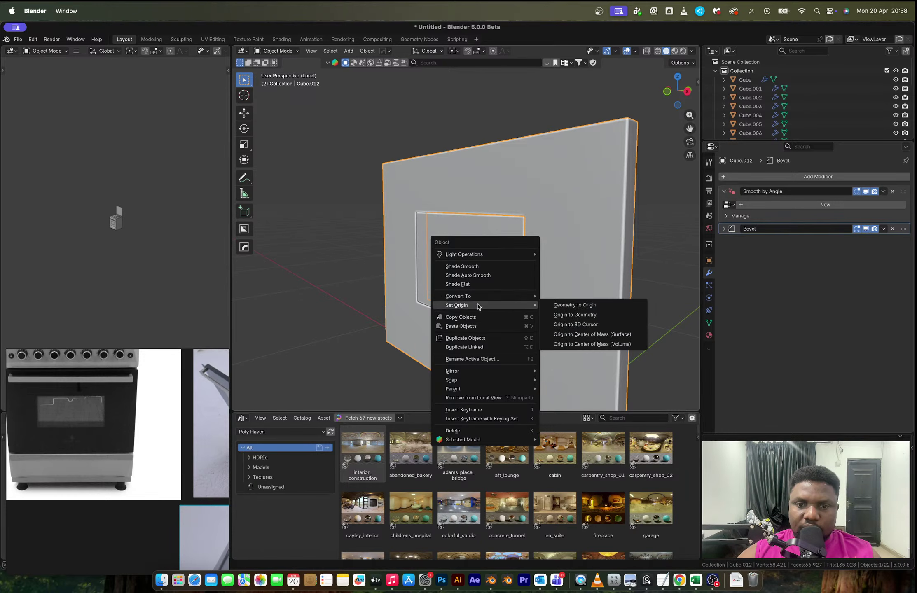
click(584, 314)
middle_drag(511, 289, 496, 293)
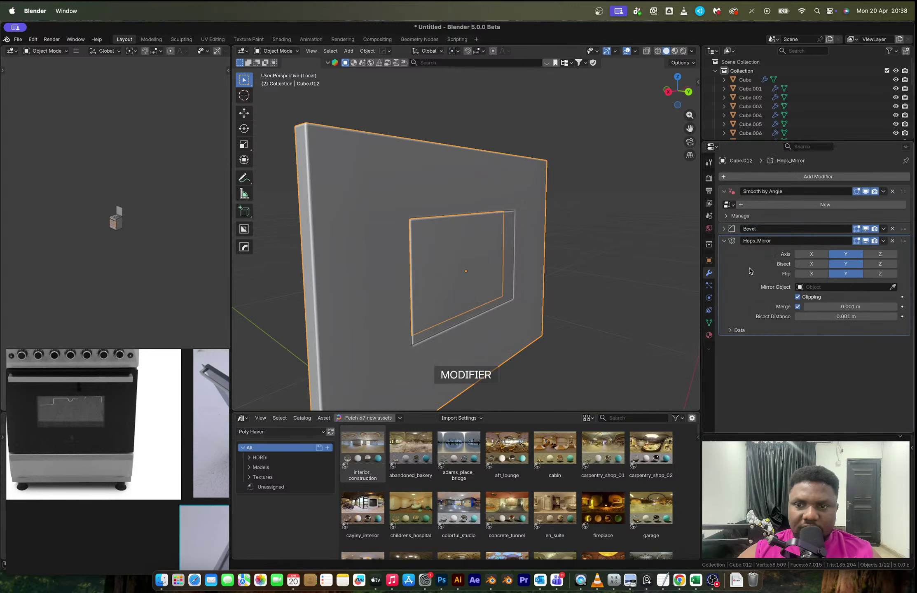
click(468, 256)
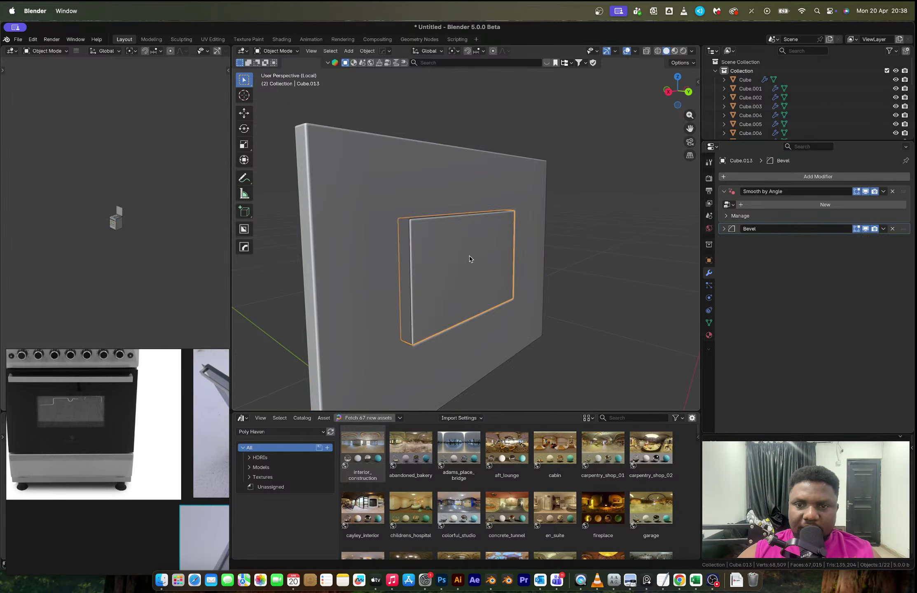
middle_drag(469, 257, 555, 259)
key(Tab)
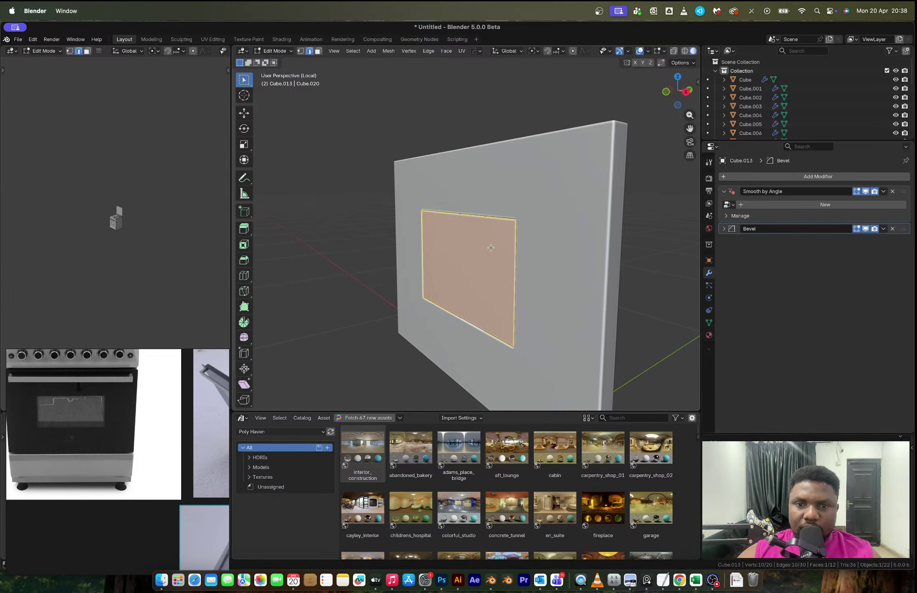
key(Tab)
Step: Cut two horizontal edge loops across the door between its upper edge and the window opening
middle_drag(618, 270, 582, 280)
middle_drag(474, 297, 425, 276)
click(450, 209)
key(Tab)
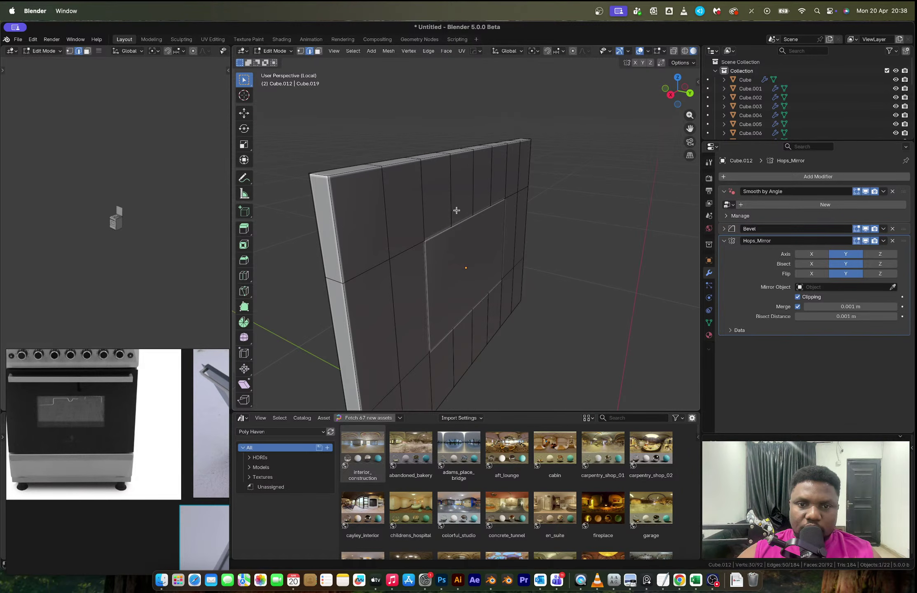
key(ctrl+r)
click(452, 180)
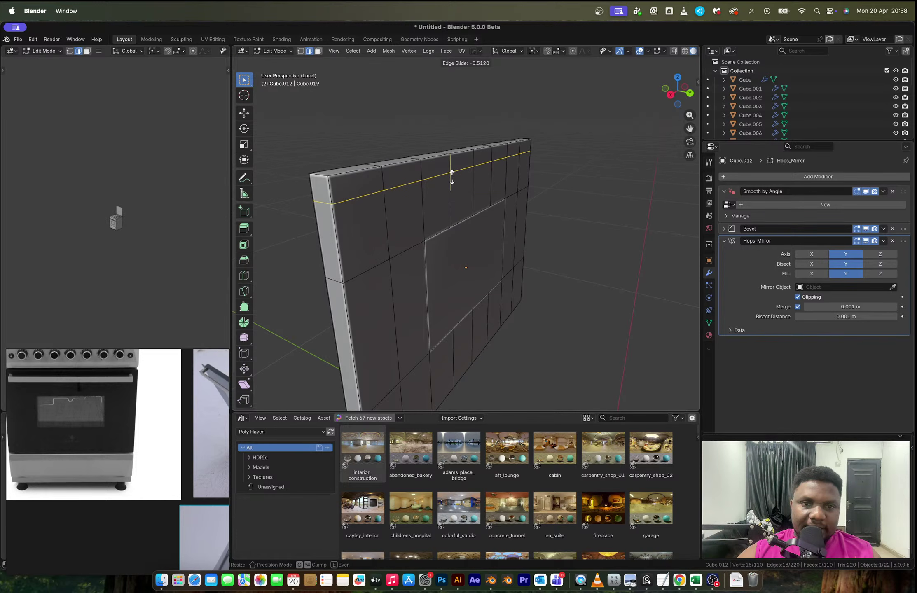
click(451, 177)
Step: Cut a vertical edge loop near the door's side edge and apply the door's mirror modifier
middle_drag(454, 178, 396, 189)
key(ctrl+r)
click(323, 194)
click(310, 193)
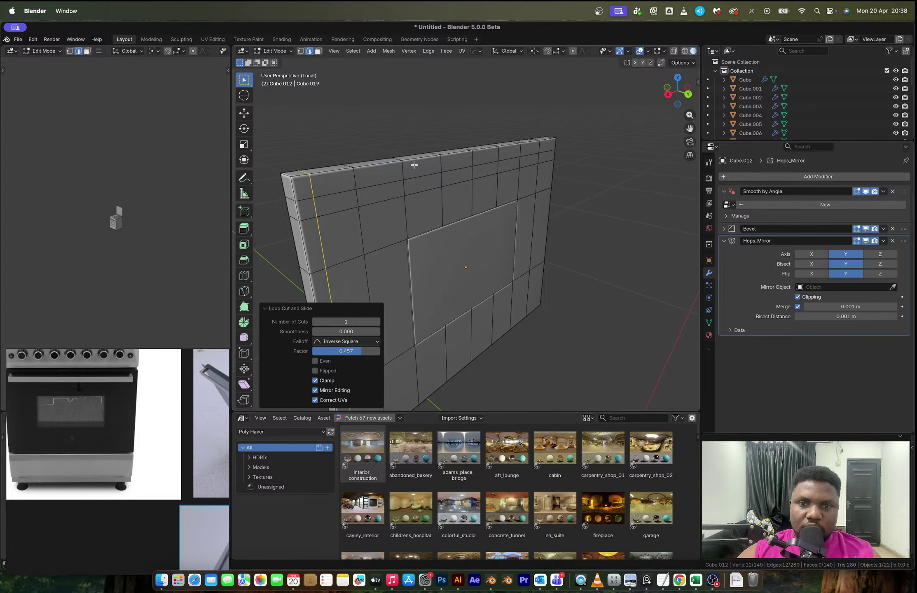
key(Tab)
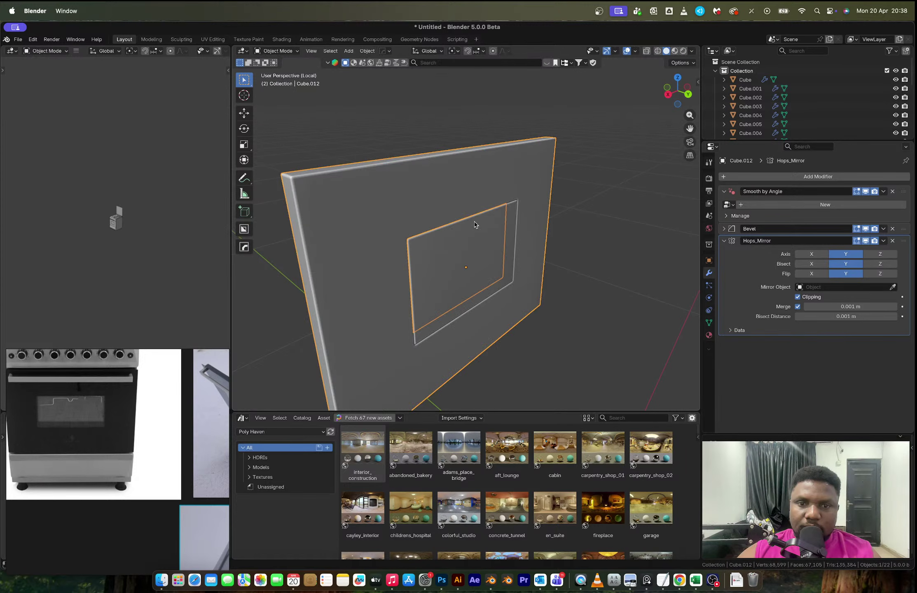
key(ctrl+a)
Step: Try duplicating the strip of front faces above the window and separating it into its own object
key(Tab)
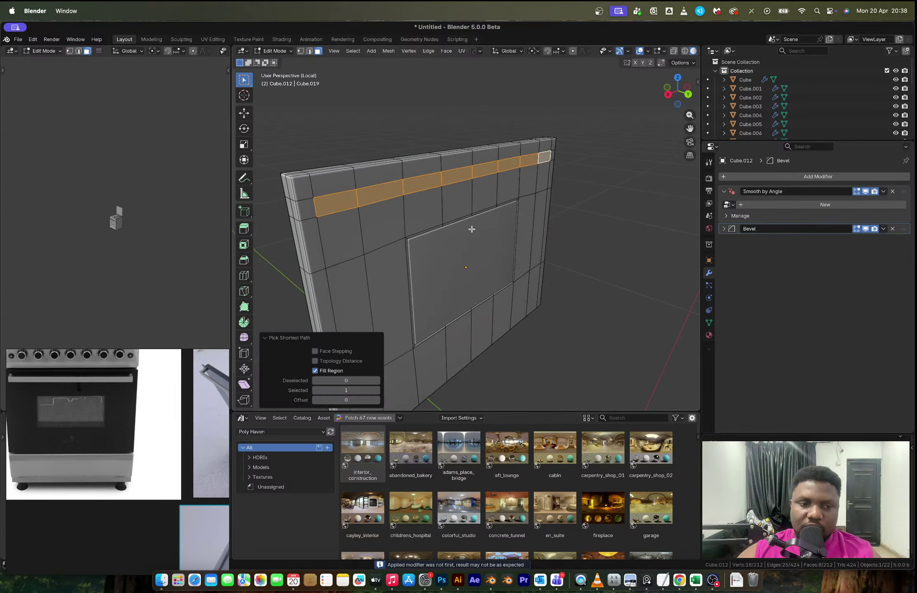
key(Tab)
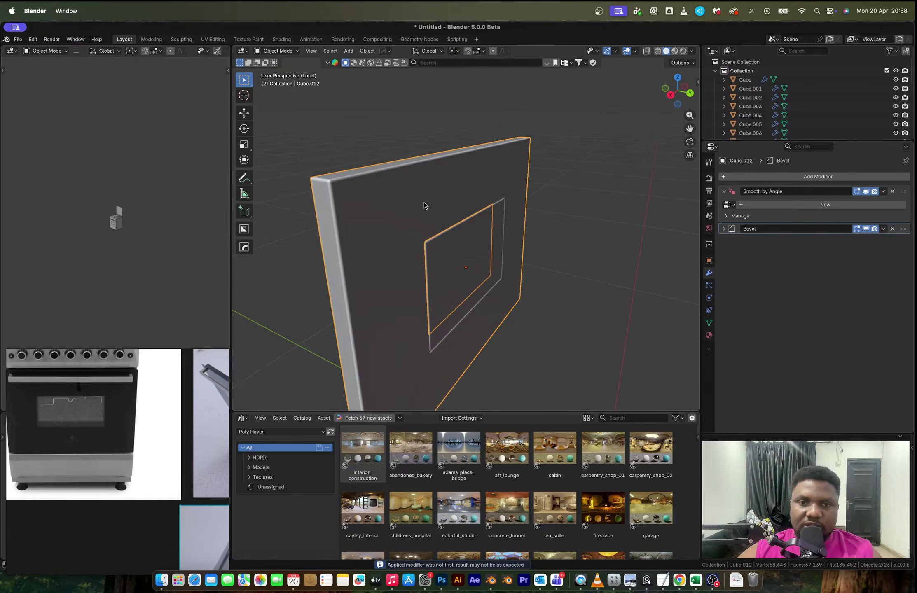
click(416, 195)
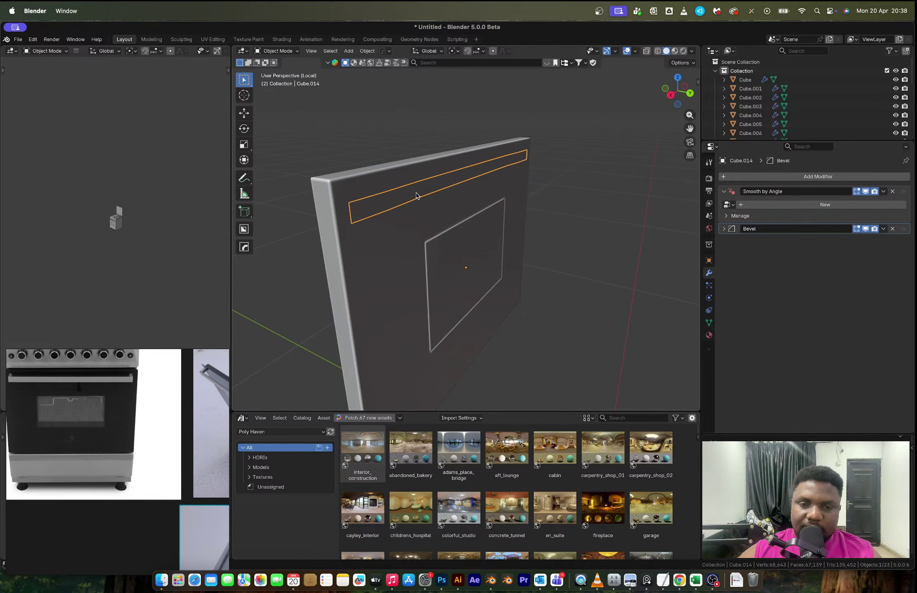
Step: Leave the isolated view and flatten the door's two horizontal edge loops above the window by scaling each to 0 along Z
key(KP_Divide)
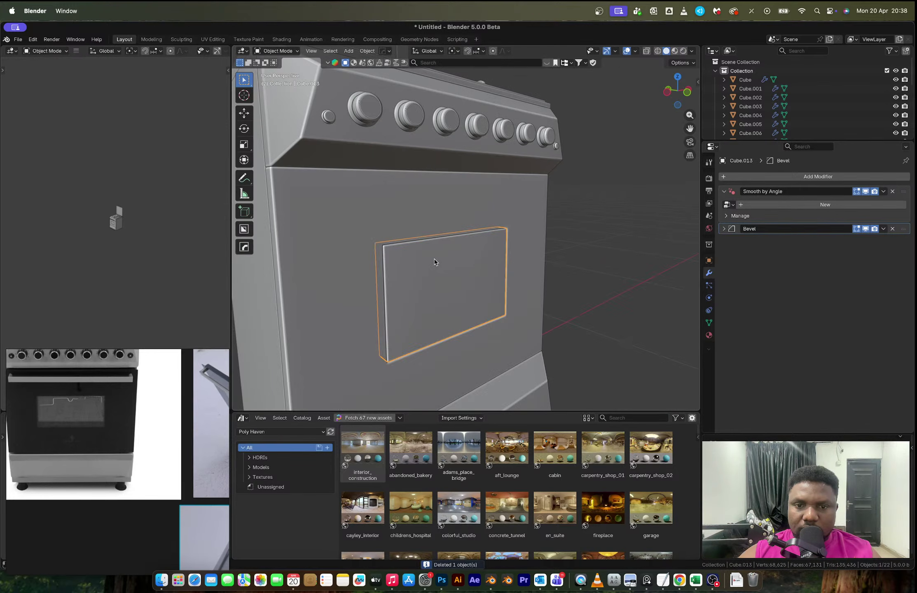
key(Tab)
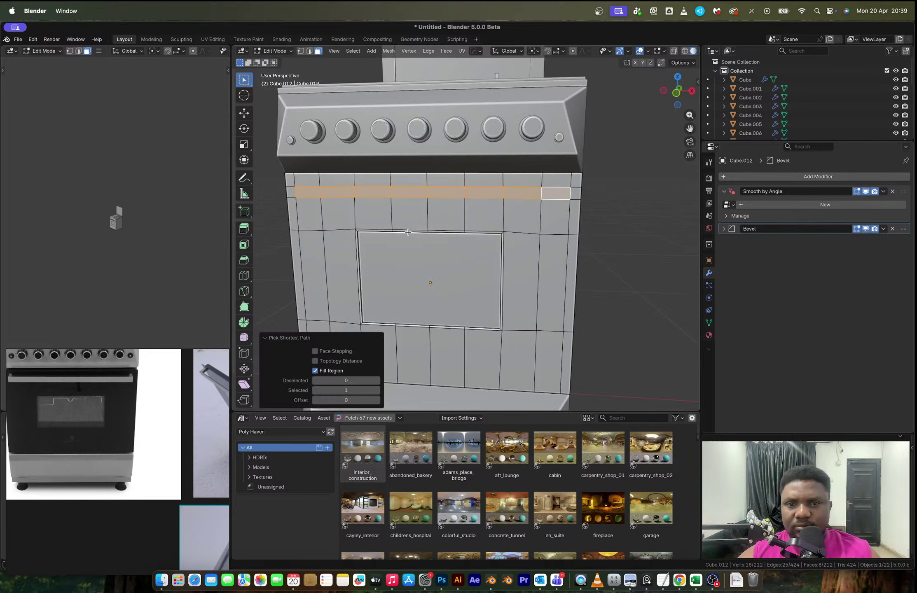
middle_drag(408, 233, 422, 233)
key(2)
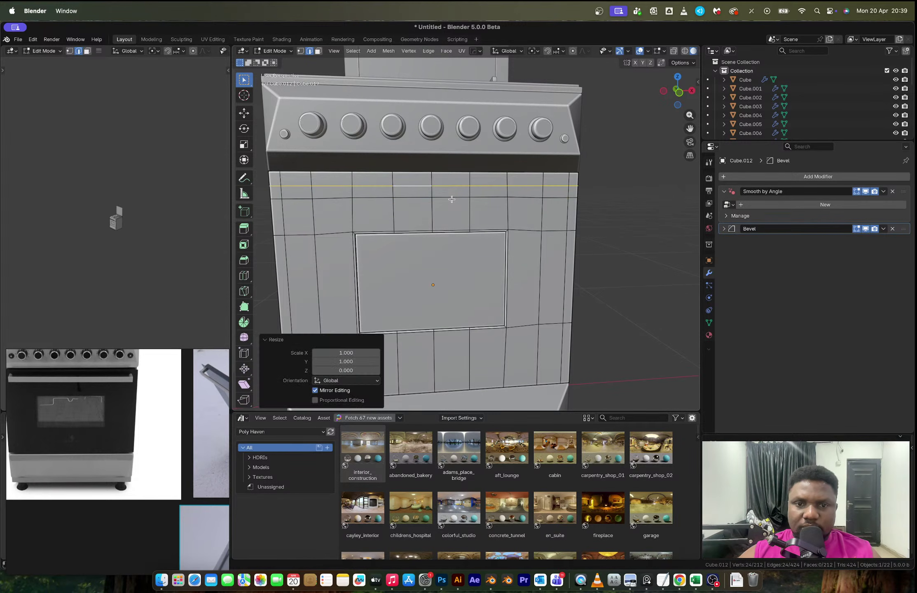
alt+click(452, 199)
key(s)
key(z)
key(0)
key(Return)
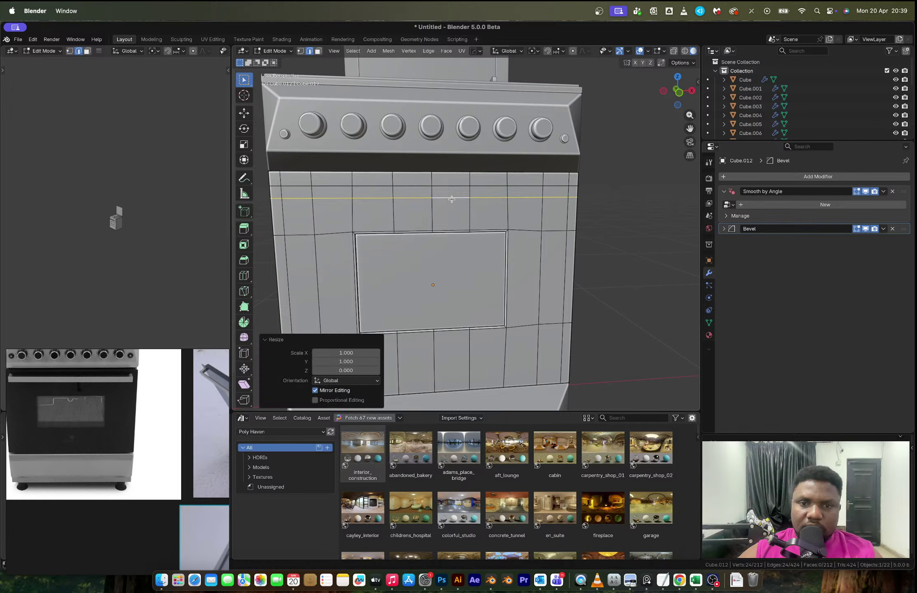
Step: Duplicate the row of front faces between the two flattened loops in place and separate it into its own object
key(3)
click(297, 191)
ctrl+shift+click(555, 192)
key(shift+d)
right_click(530, 230)
key(p)
click(497, 218)
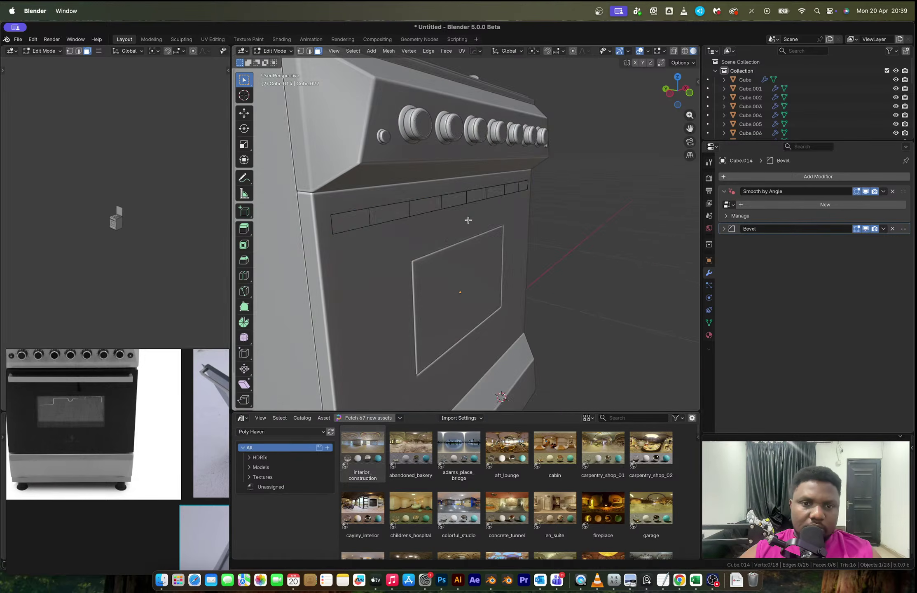
Step: Move the separated face strip about 0.027 m out from the door along Y and extrude it about 0.012 m into a handle bar
key(a)
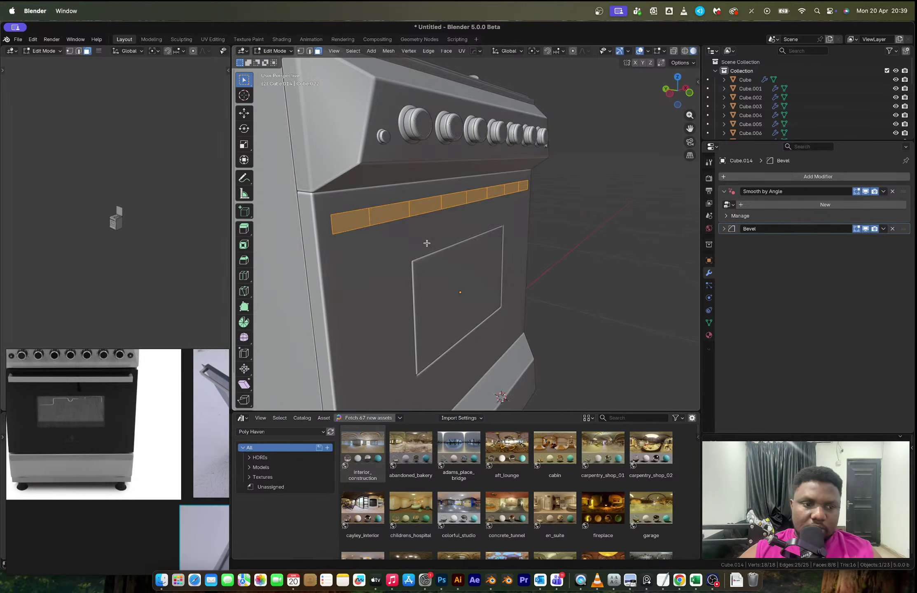
middle_drag(426, 243, 448, 245)
key(g)
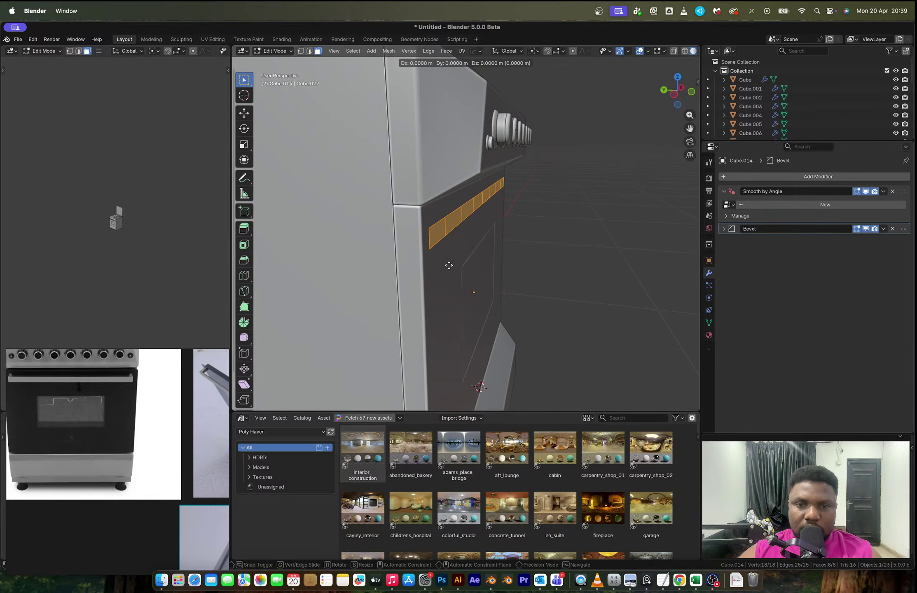
key(y)
click(462, 268)
key(e)
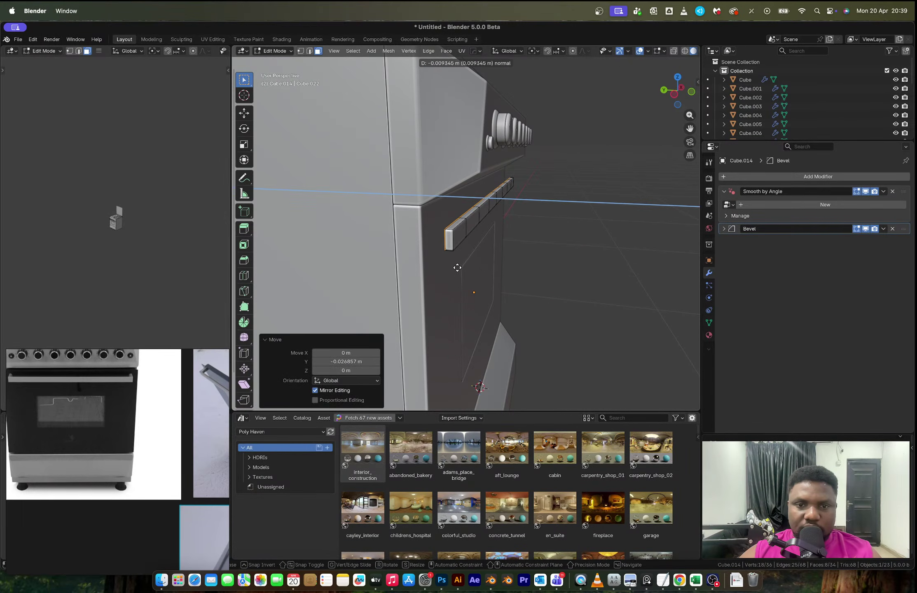
click(457, 267)
middle_drag(456, 259, 443, 256)
Step: Cut an edge loop near the handle bar's end and extrude the end's back face about 0.017 m to the door
key(ctrl+r)
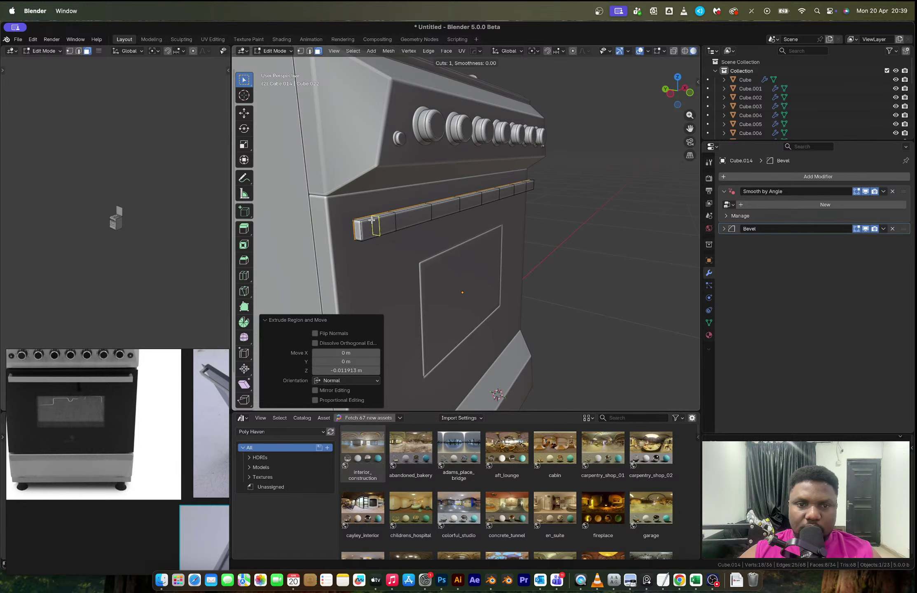
click(371, 220)
click(364, 222)
middle_drag(363, 223, 465, 259)
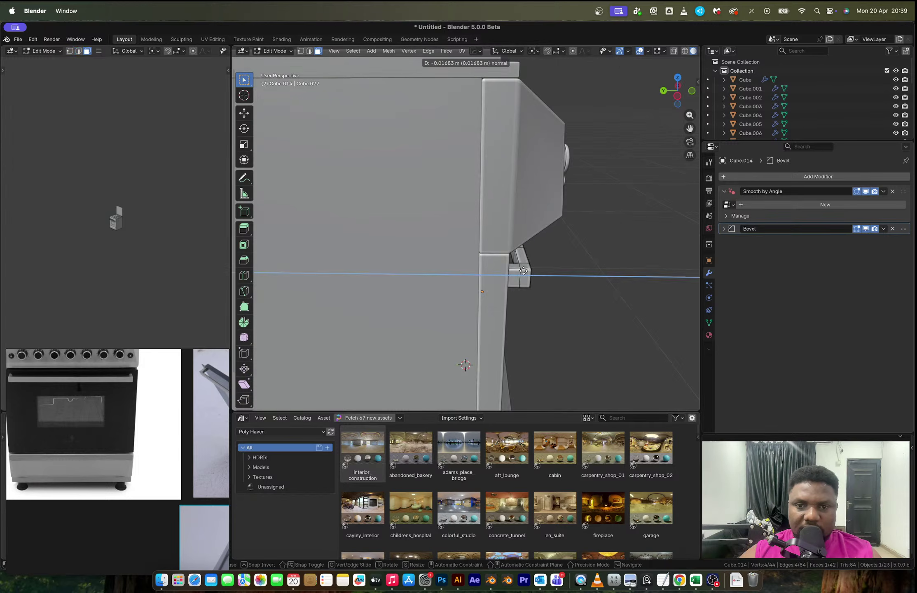
click(520, 264)
key(Tab)
Step: Mirror the handle across X so both ends have a mount, and apply the mirror modifier
middle_drag(535, 264, 542, 236)
click(449, 261)
key(alt+x)
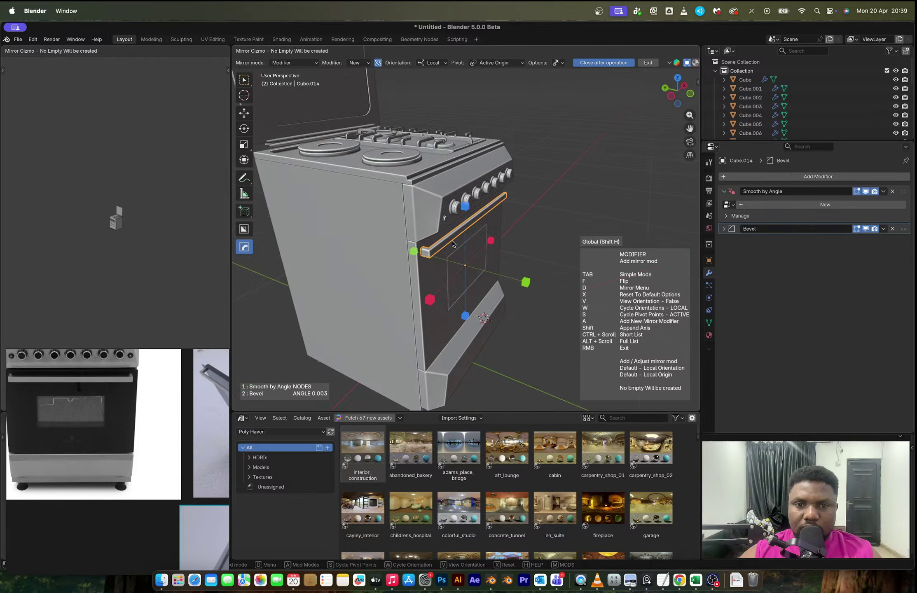
key(Tab)
middle_drag(422, 253, 462, 260)
key(Tab)
key(Tab)
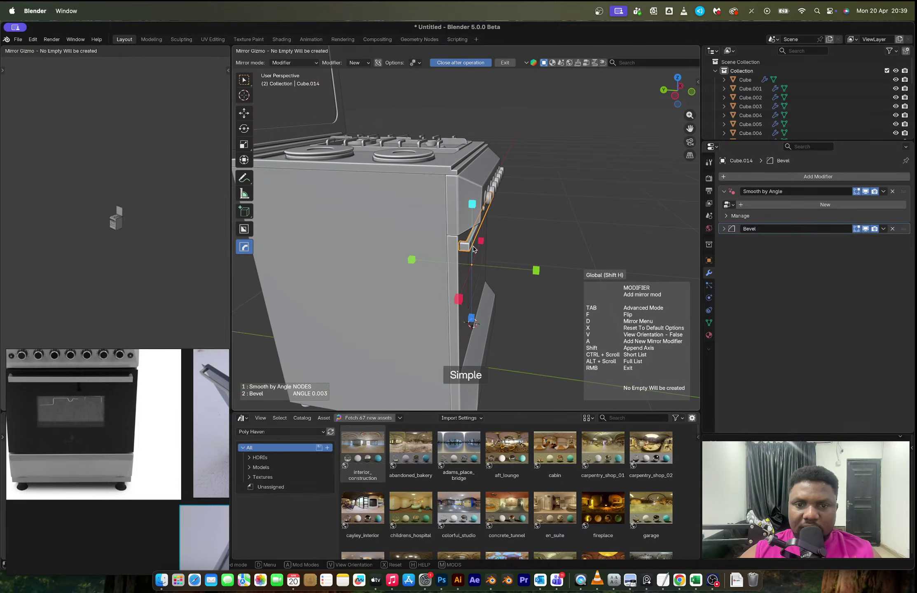
click(456, 299)
Step: Select the front vertices of the oven door handle in X-ray side view and move them slightly farther out from the door along Y
middle_drag(456, 299, 477, 276)
scroll(463, 247, up, 5)
key(Tab)
key(1)
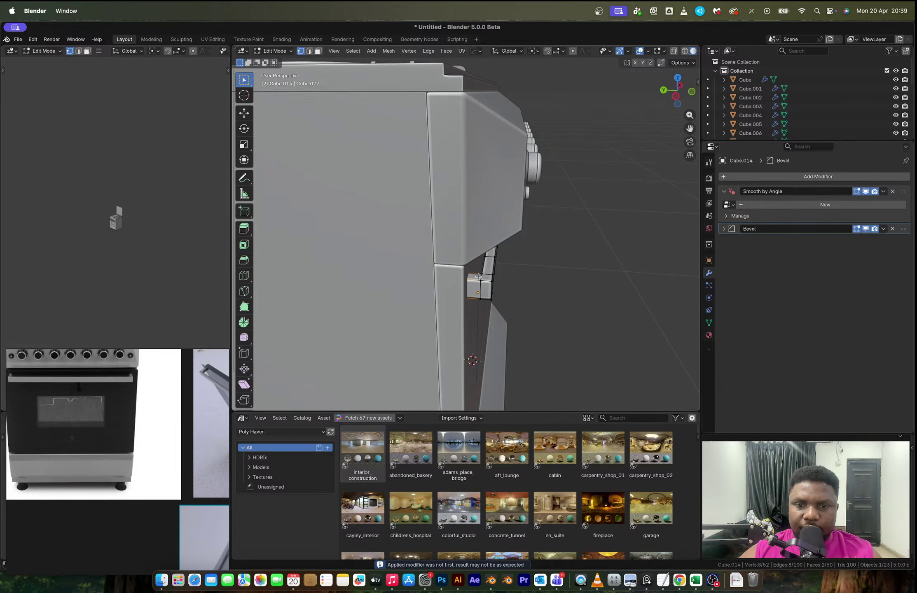
key(alt+z)
drag(475, 265, 498, 304)
middle_drag(497, 291, 499, 283)
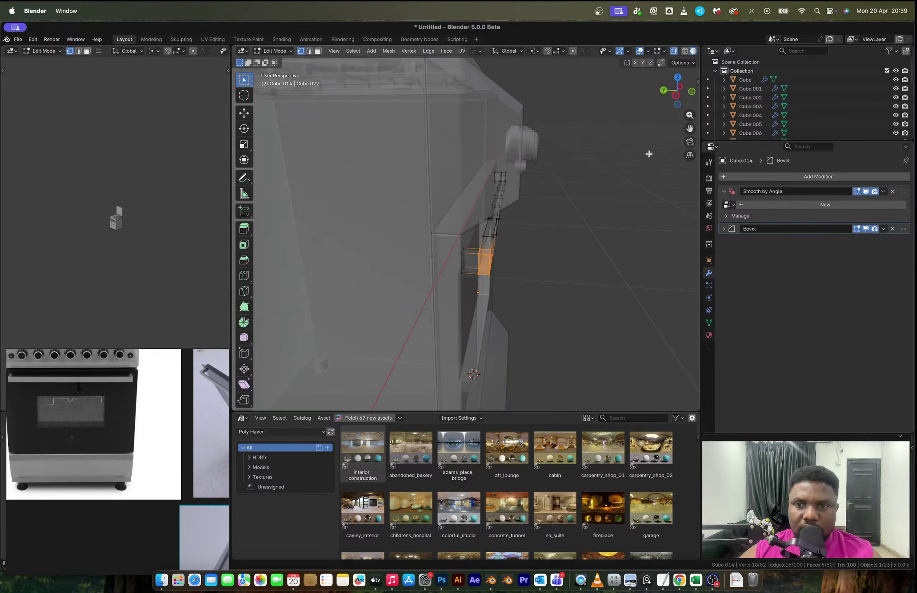
click(676, 96)
drag(524, 218, 493, 176)
key(g)
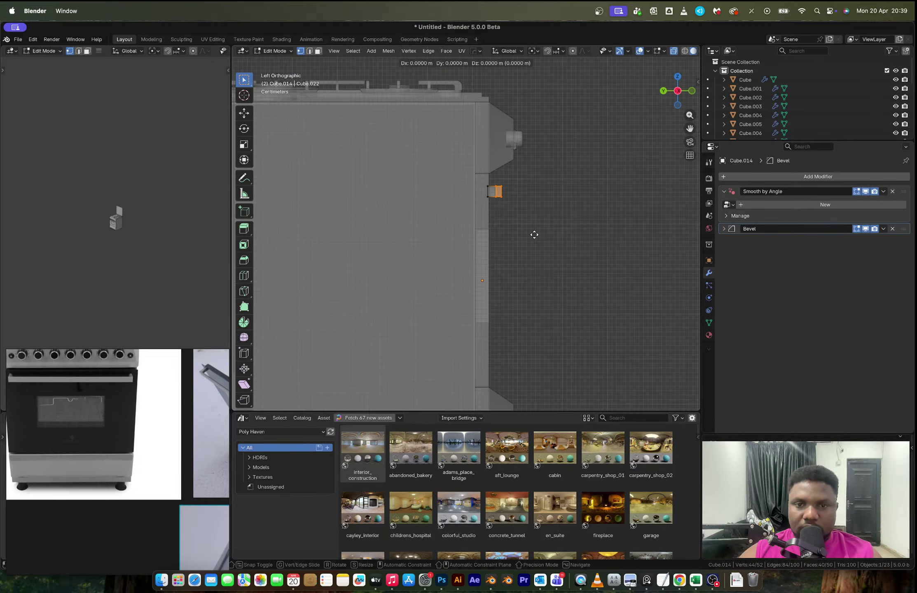
key(y)
click(539, 239)
Step: Lower the handle's bottom vertices along Z to make the bar slightly taller
drag(539, 241, 474, 194)
key(g)
key(z)
click(531, 259)
key(Tab)
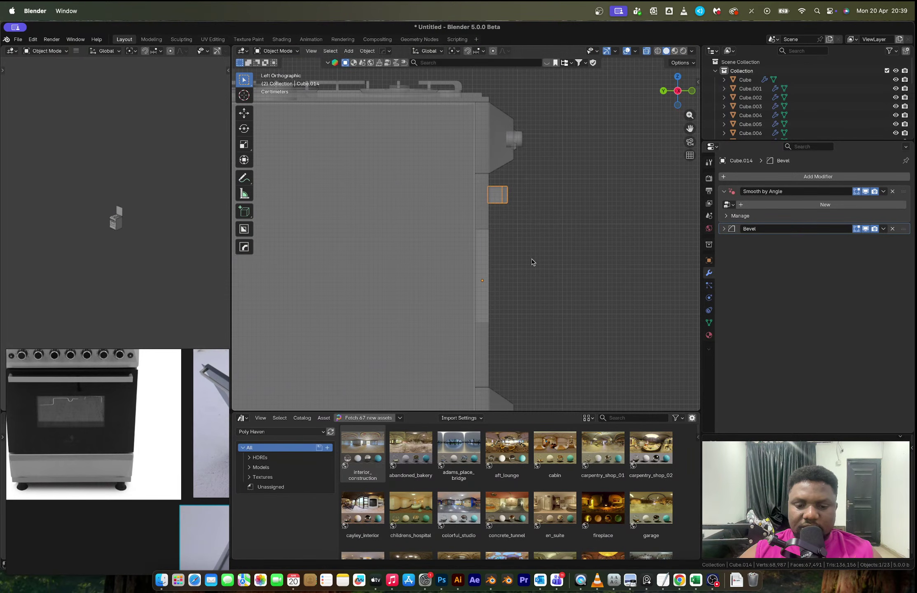
key(Tab)
key(g)
key(z)
click(531, 261)
key(Tab)
key(g)
key(z)
click(531, 267)
key(Tab)
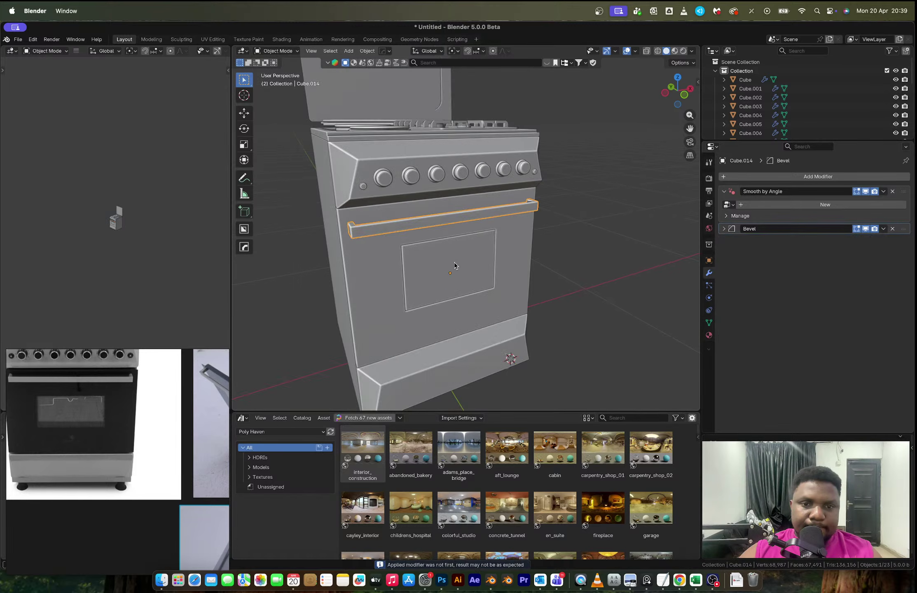
Step: Examine the reference photos for the shape and side detail of the oven door, and compare them with the model
middle_drag(454, 262, 410, 267)
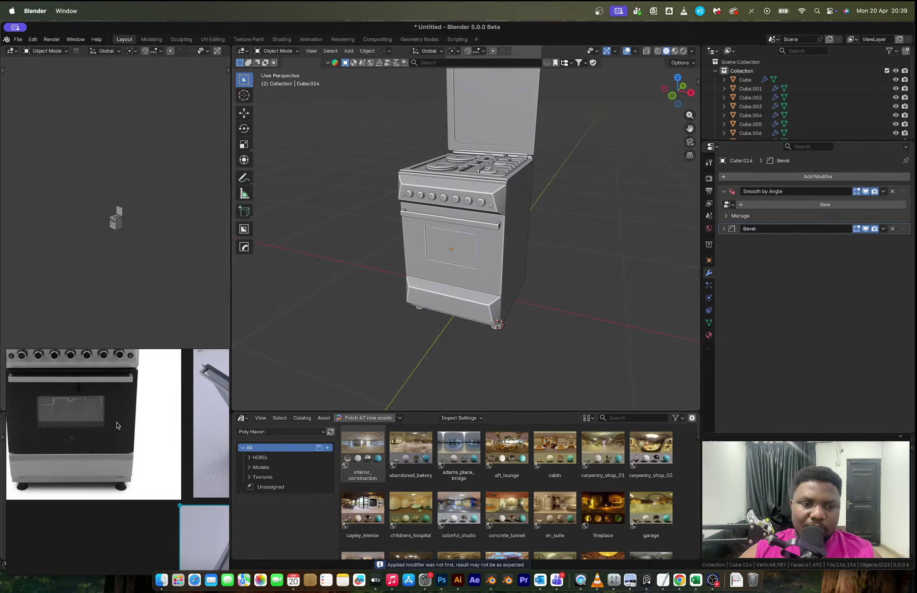
scroll(117, 426, up, 4)
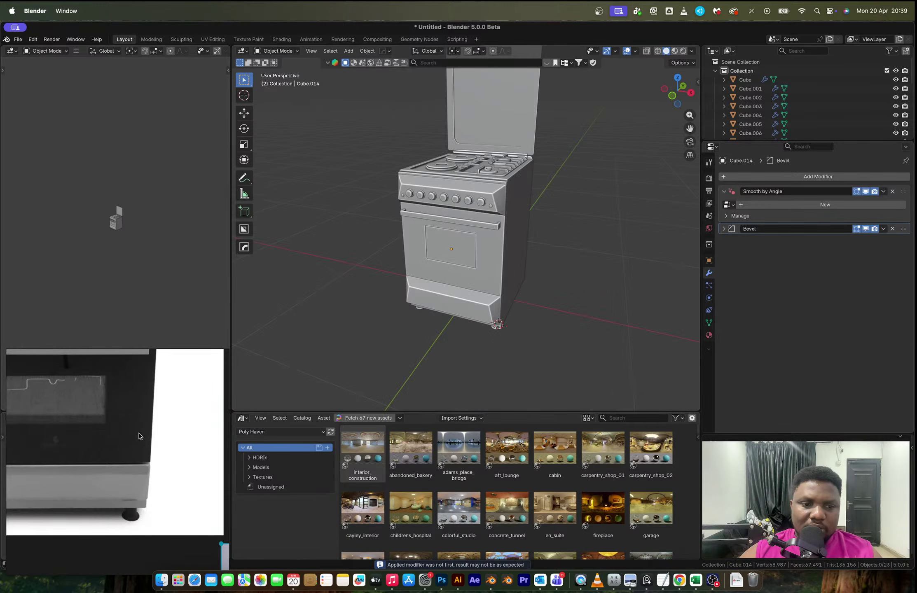
middle_drag(139, 436, 94, 434)
scroll(105, 447, down, 1)
scroll(116, 450, down, 5)
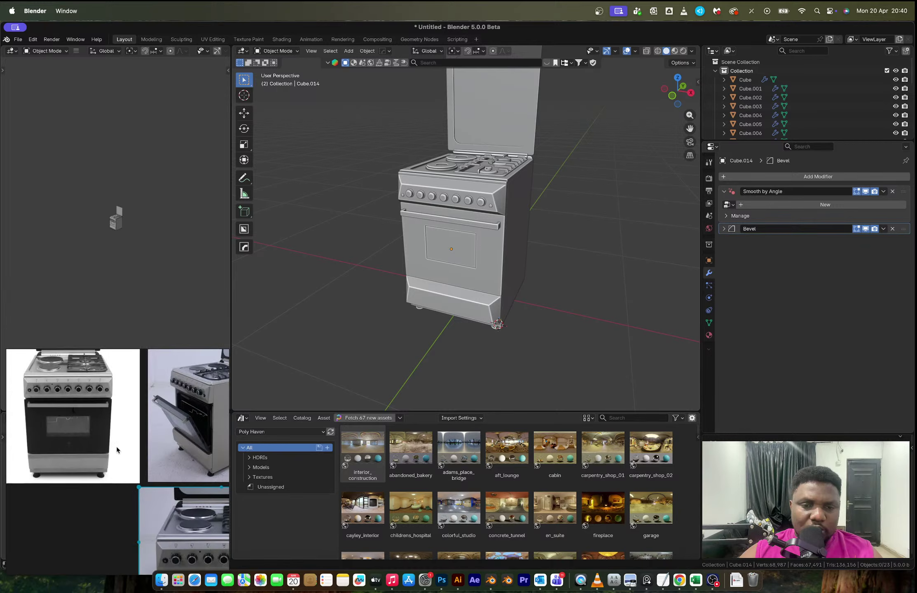
scroll(116, 450, up, 5)
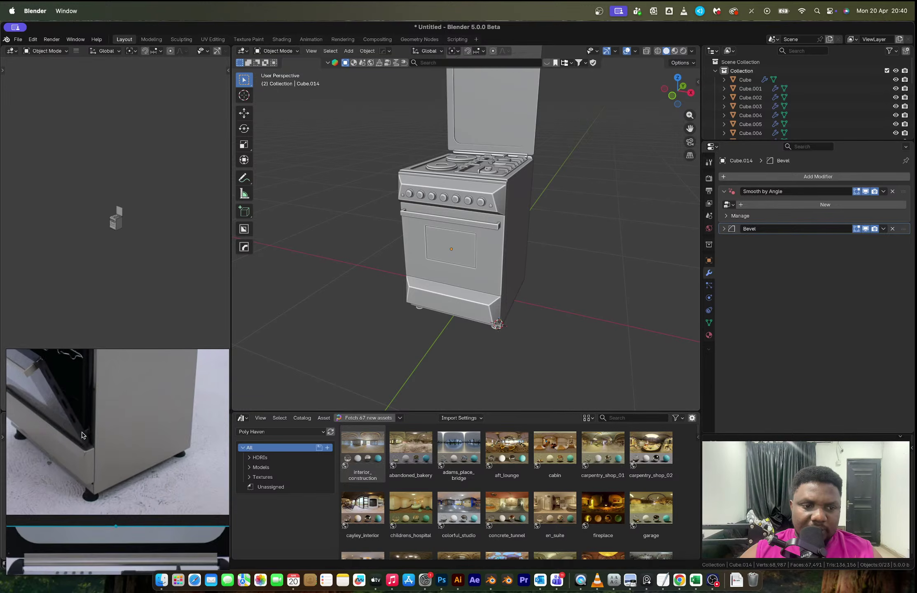
middle_drag(486, 264, 439, 265)
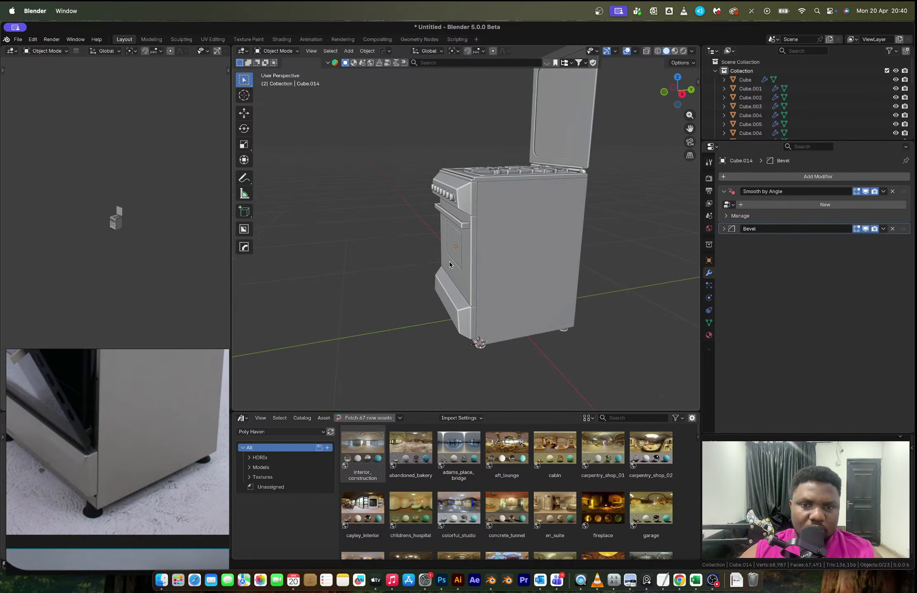
Step: Bevel the vertical edge loop running down the middle of the oven door's side with one segment and an offset of about 0.0047 m
click(449, 264)
key(Tab)
scroll(453, 268, up, 3)
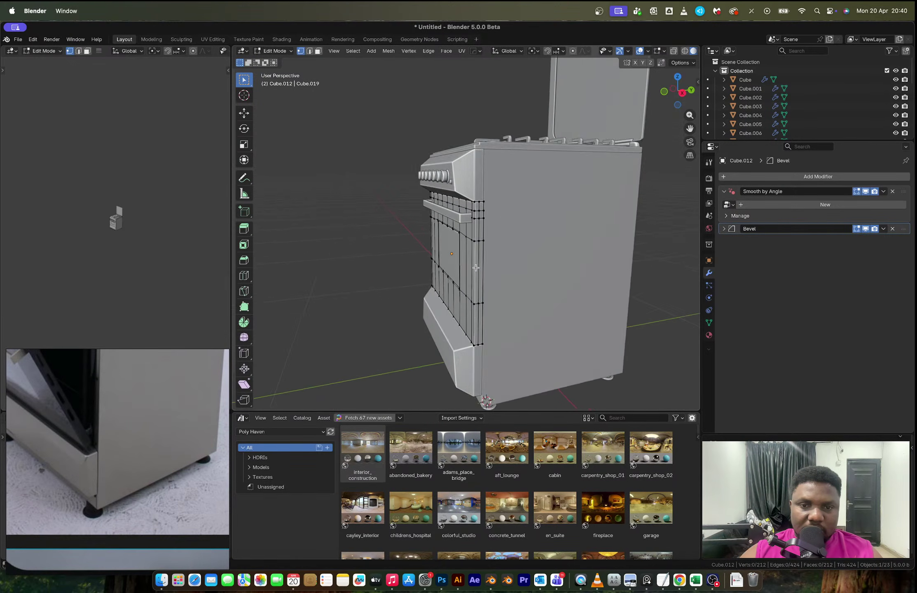
scroll(465, 276, up, 5)
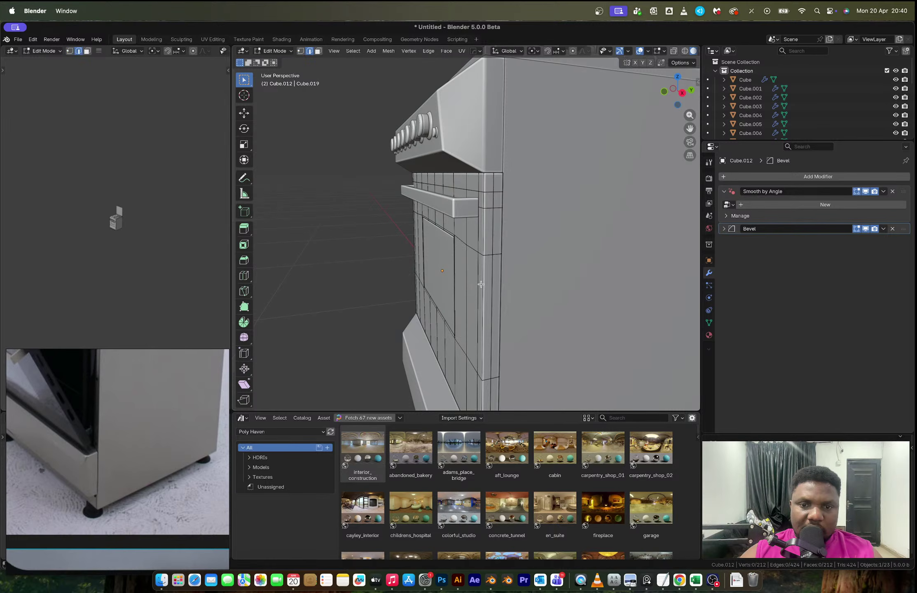
alt+click(481, 284)
middle_drag(481, 284, 388, 292)
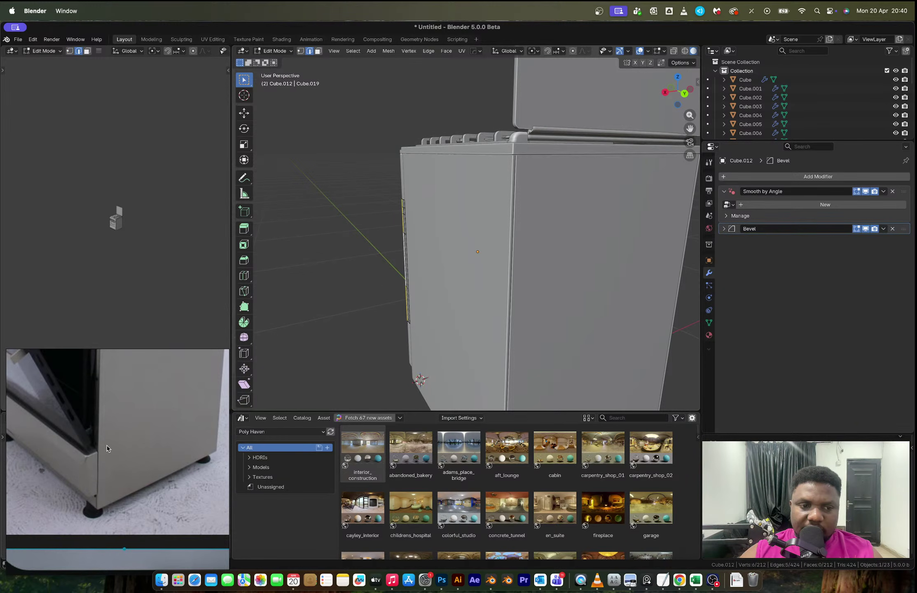
middle_drag(510, 270, 331, 268)
scroll(332, 268, up, 3)
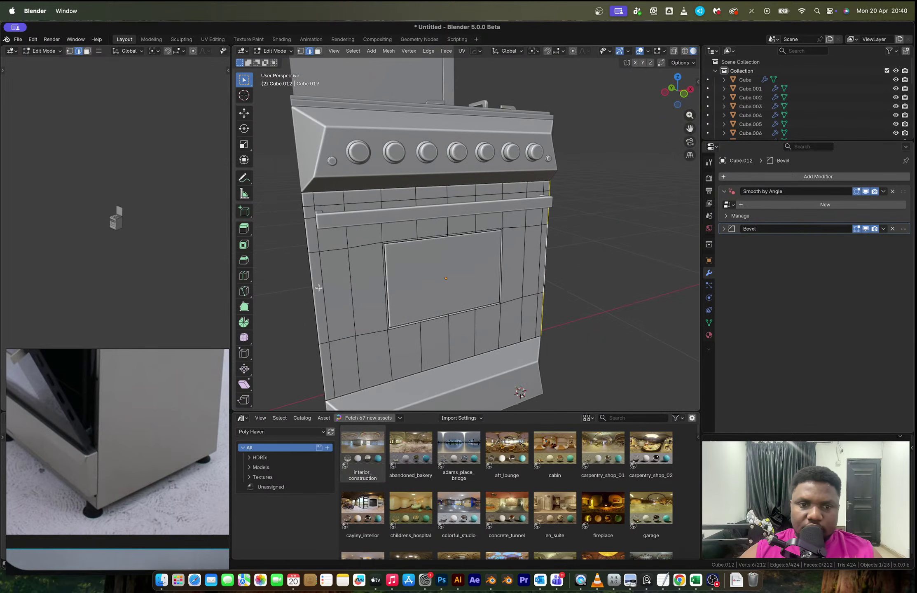
alt+shift+click(313, 291)
scroll(46, 429, down, 5)
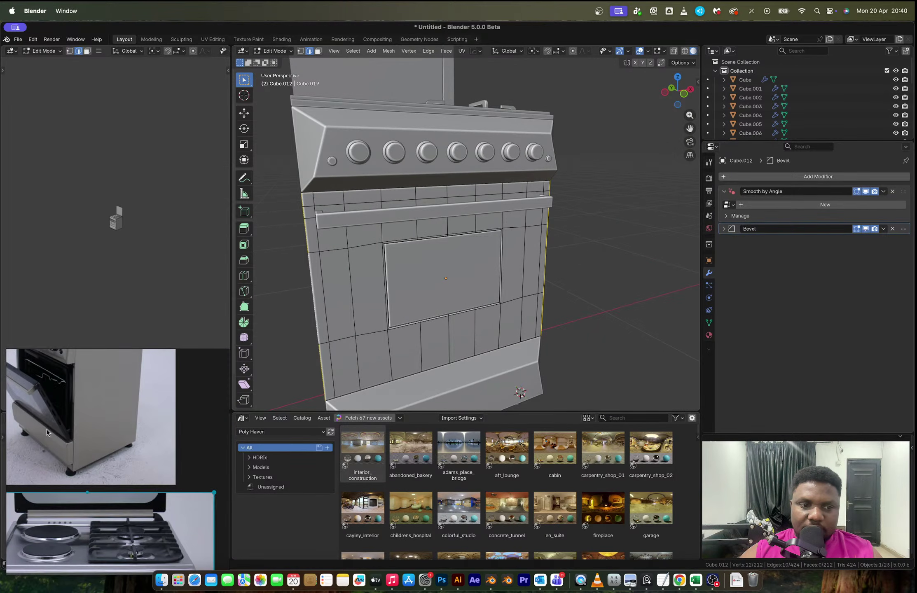
middle_drag(597, 282, 459, 278)
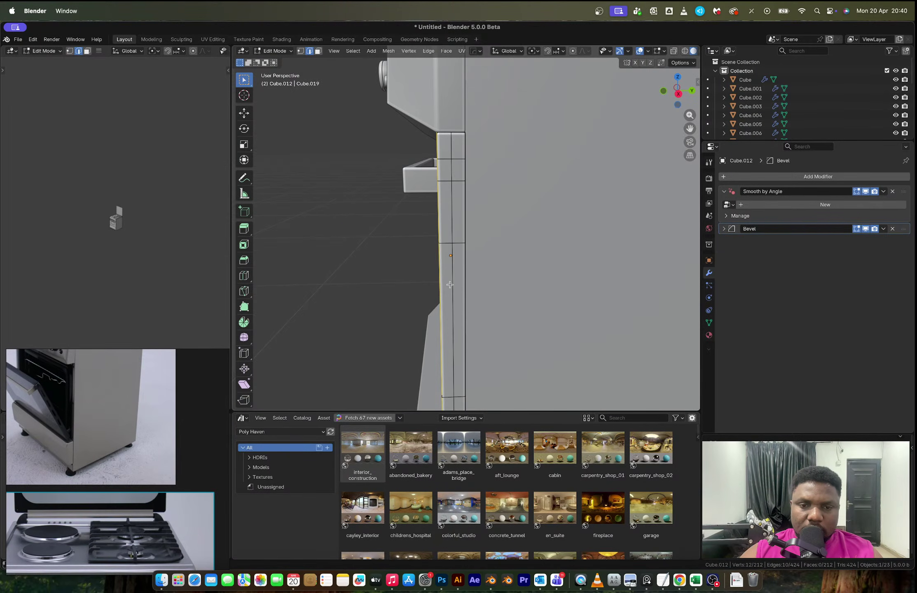
alt+click(451, 292)
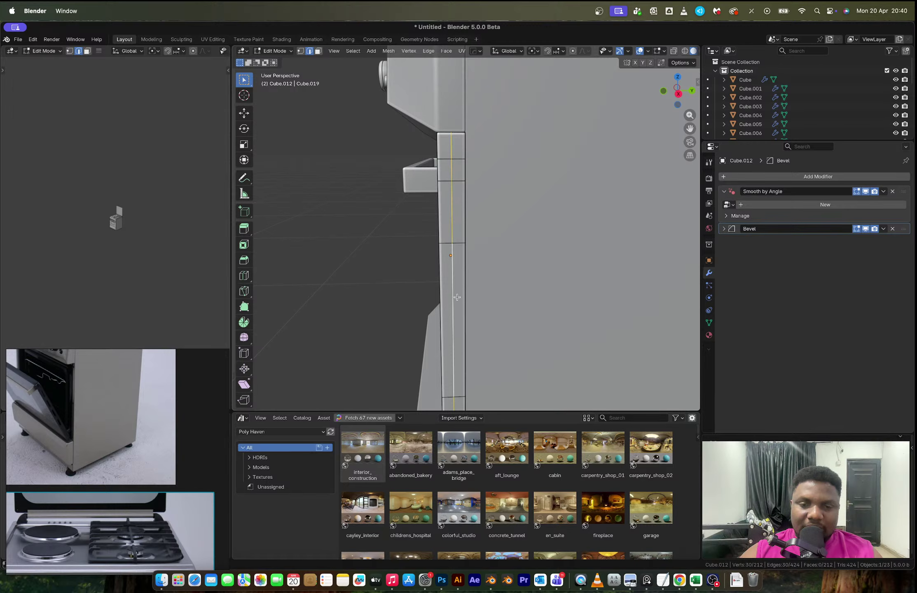
key(ctrl+b)
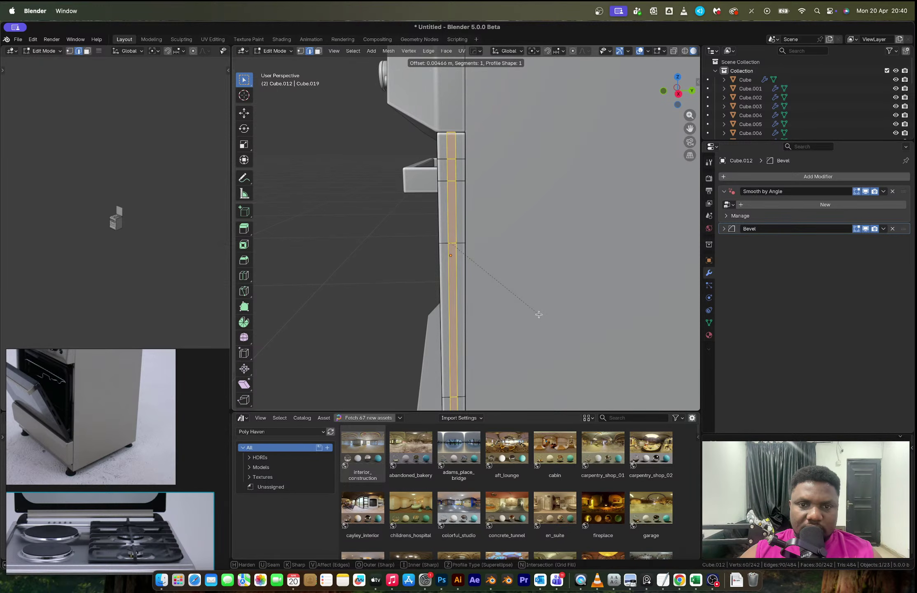
click(539, 314)
Step: Cut two horizontal edge loops around the door, one at mid-height and one in its lower part
middle_drag(497, 305, 497, 259)
key(ctrl+r)
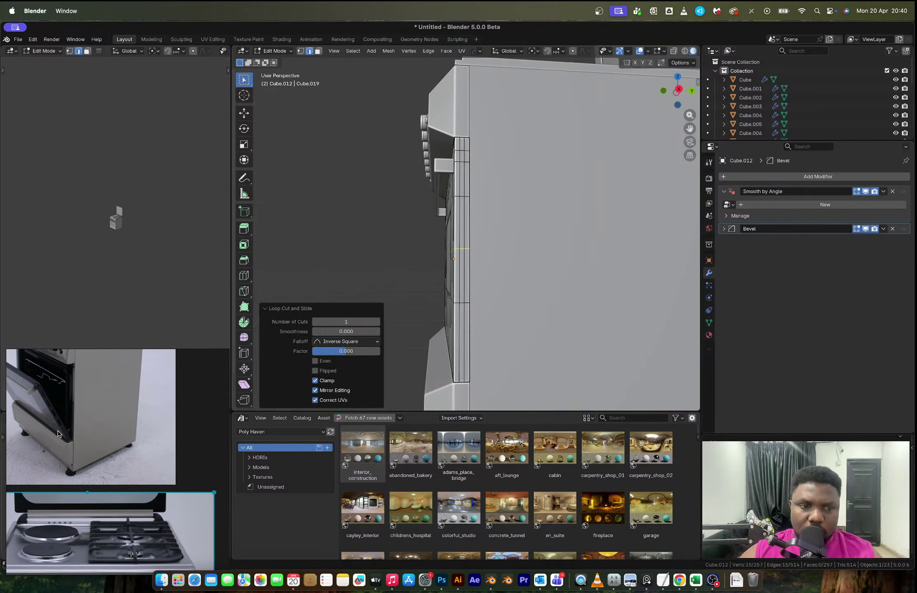
scroll(52, 415, up, 3)
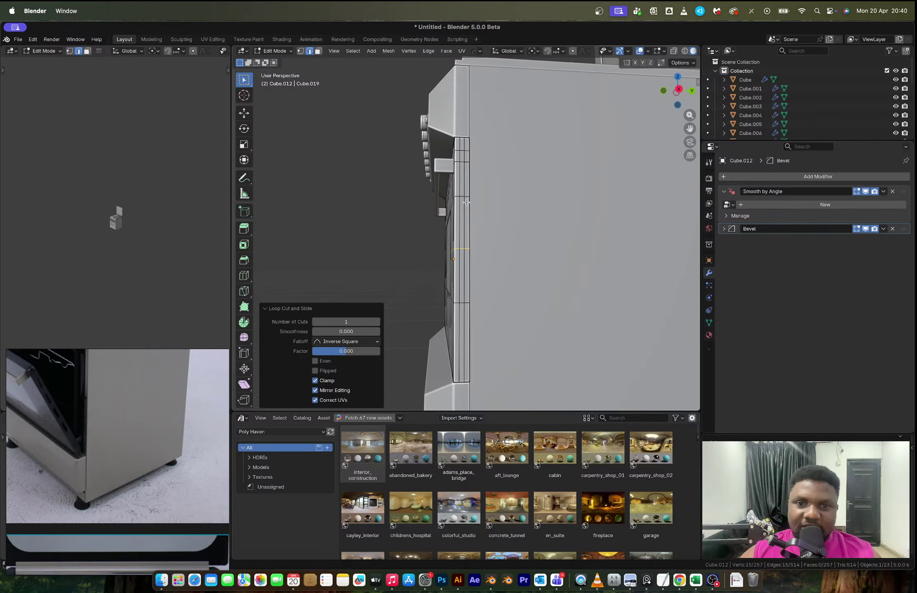
middle_drag(465, 291, 468, 293)
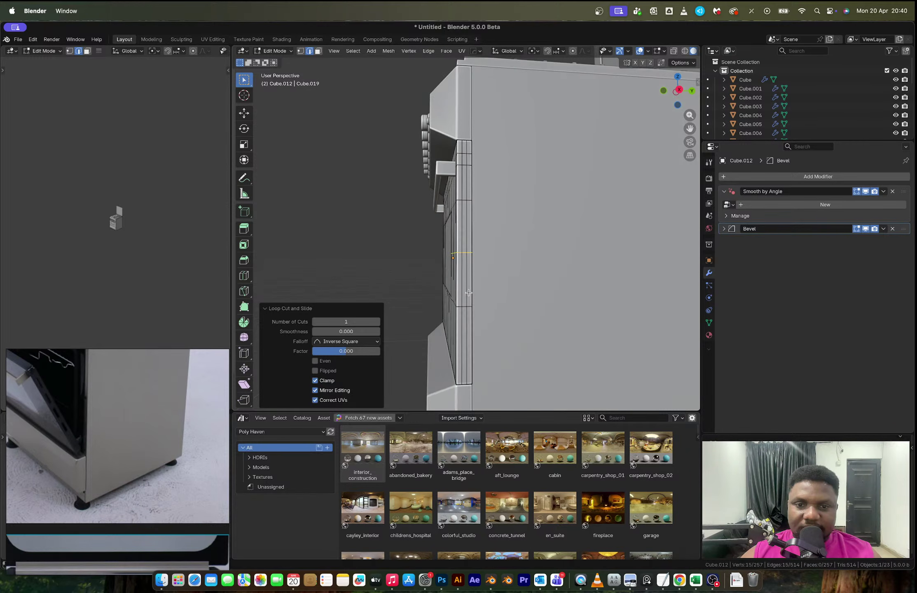
click(468, 293)
Step: Inset four stacked faces of the beveled strip on the door's side individually by about 0.002 m
key(3)
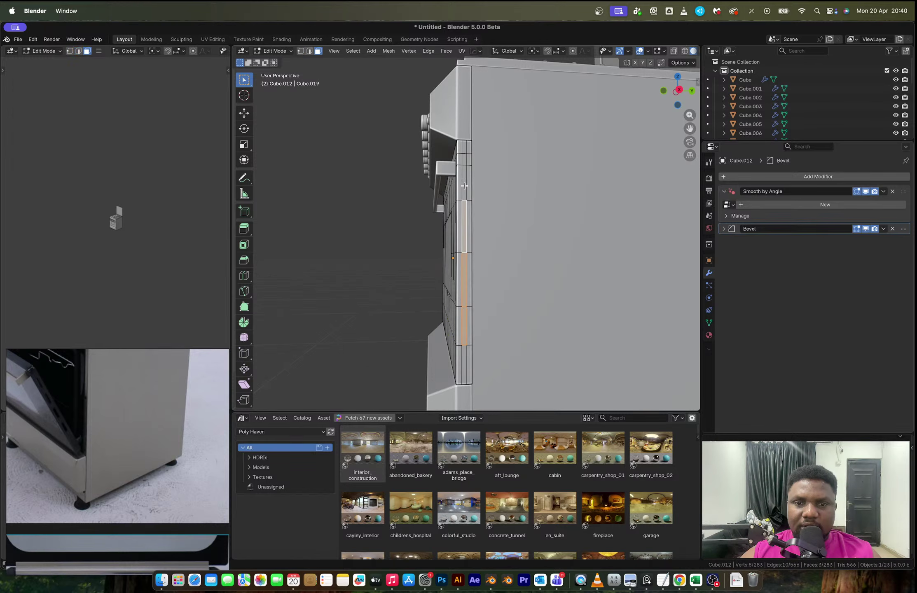
shift+click(464, 186)
scroll(492, 158, up, 2)
key(i)
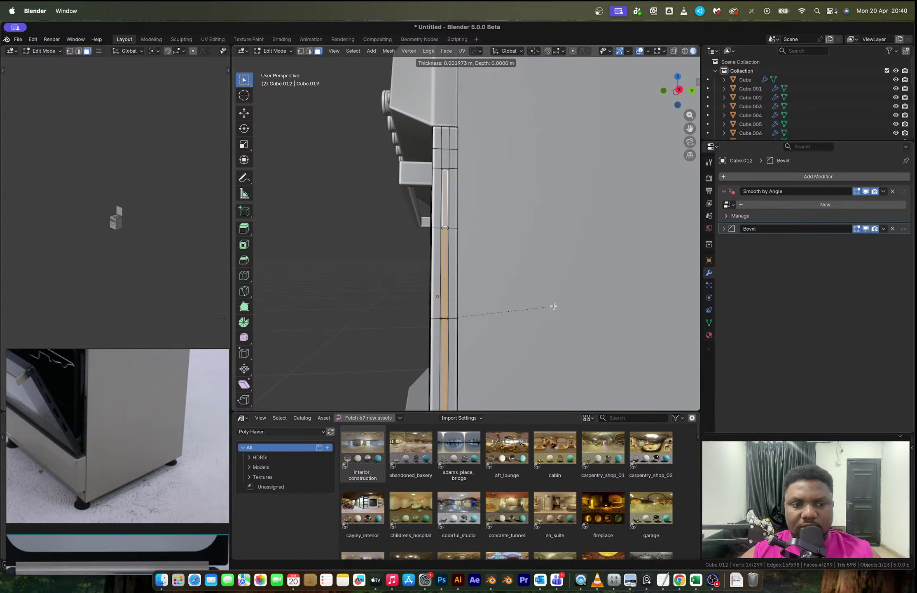
click(543, 302)
Step: Try recessing the inset side faces into the door, check the shading with the Bevel modifier hidden, and undo the recess
middle_drag(544, 302, 482, 268)
key(Tab)
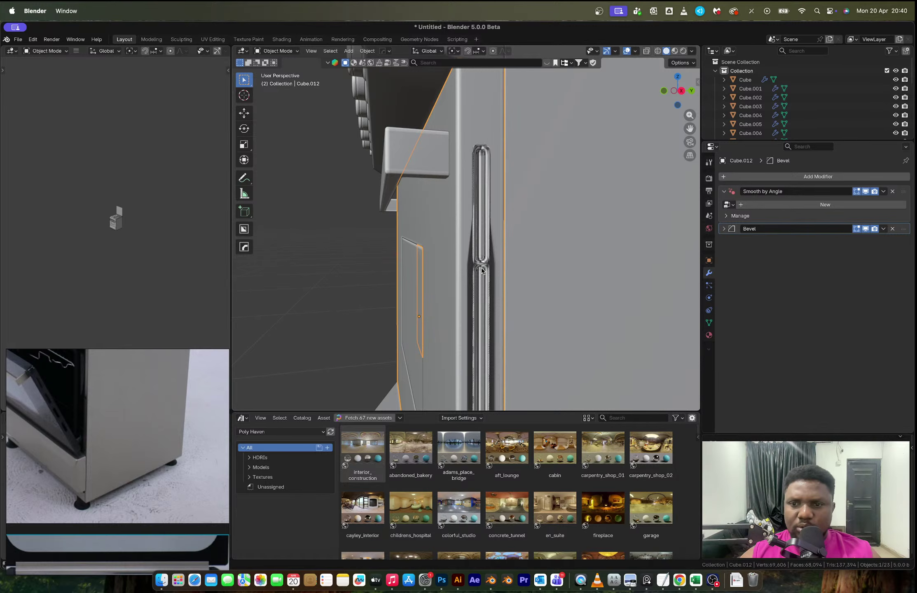
click(866, 229)
click(865, 230)
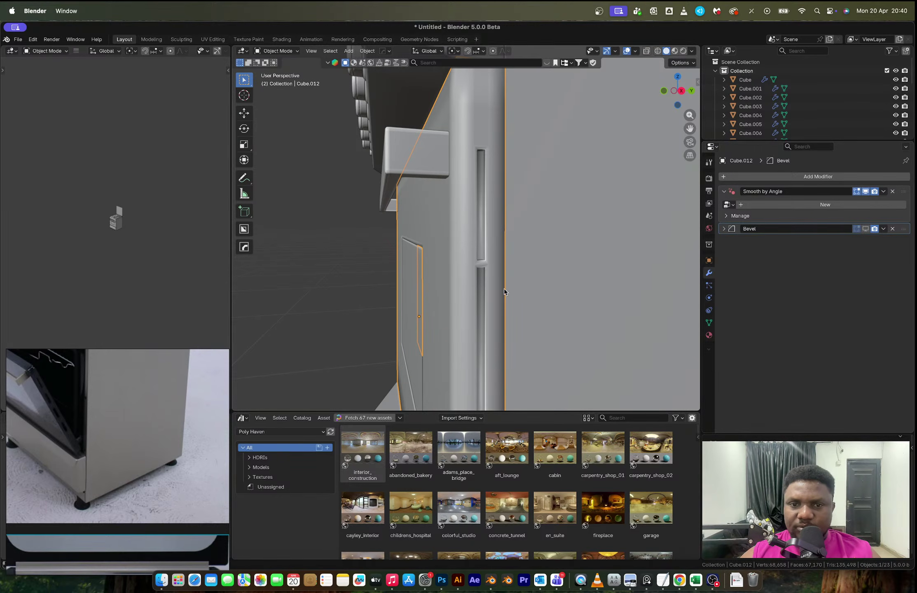
key(Tab)
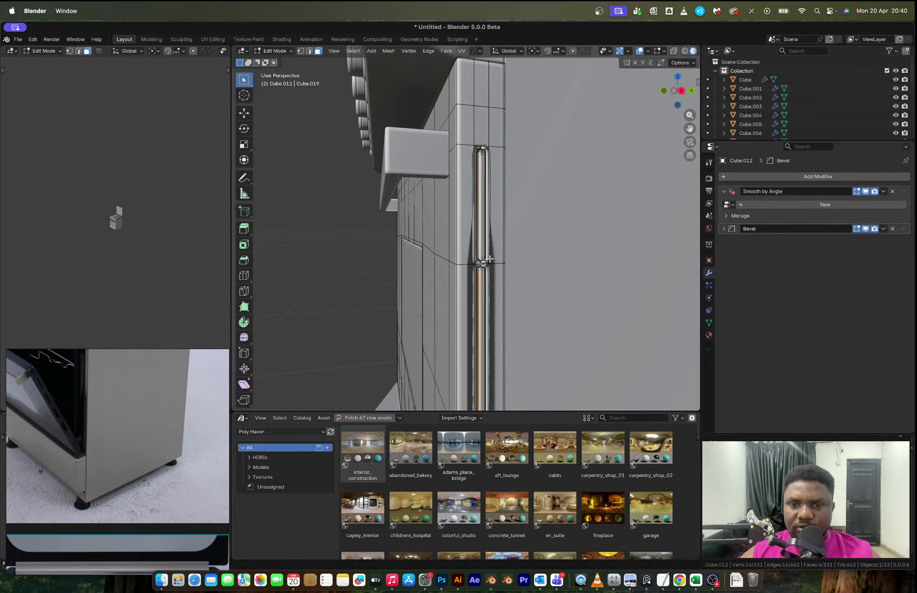
key(super+z)
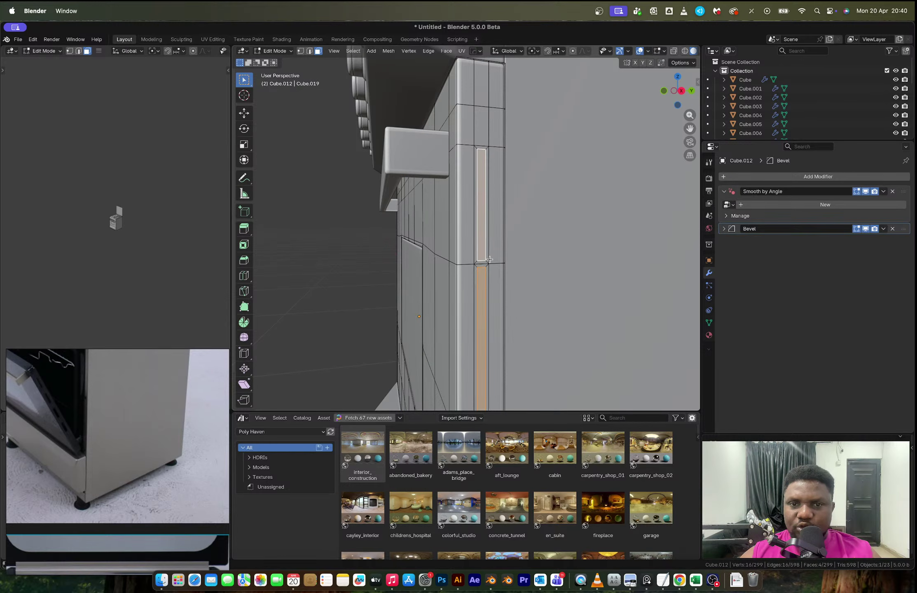
Step: Delete the four inset faces on the door's side and extrude the openings' boundary edges inward along X
key(x)
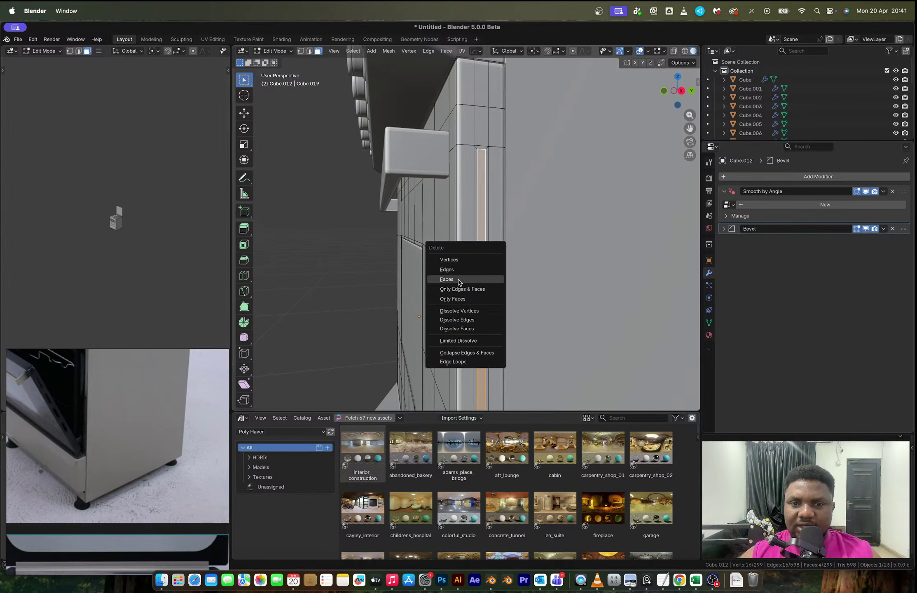
click(459, 281)
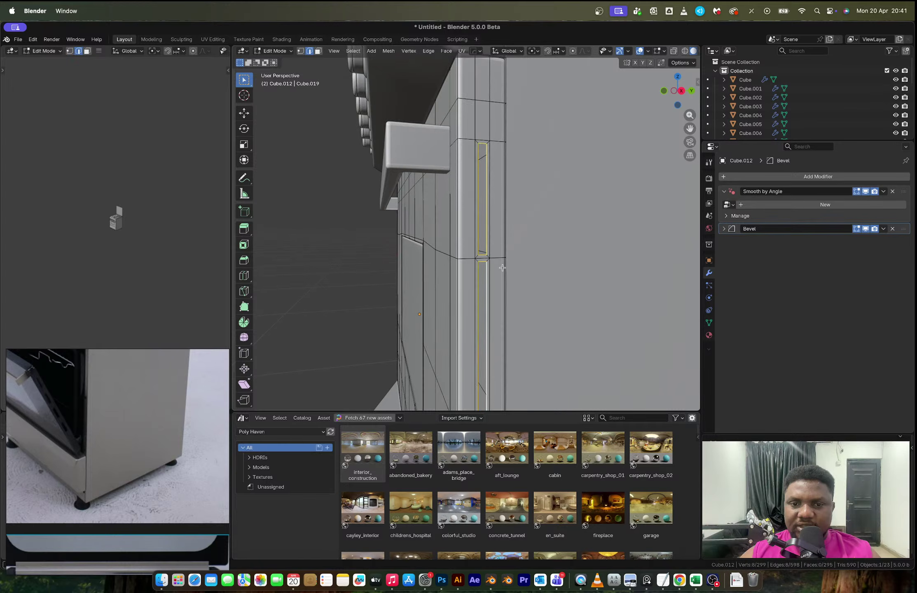
shift+scroll(502, 267, down, 5)
alt+shift+click(495, 274)
shift+click(494, 274)
alt+shift+click(494, 273)
middle_drag(494, 274, 511, 274)
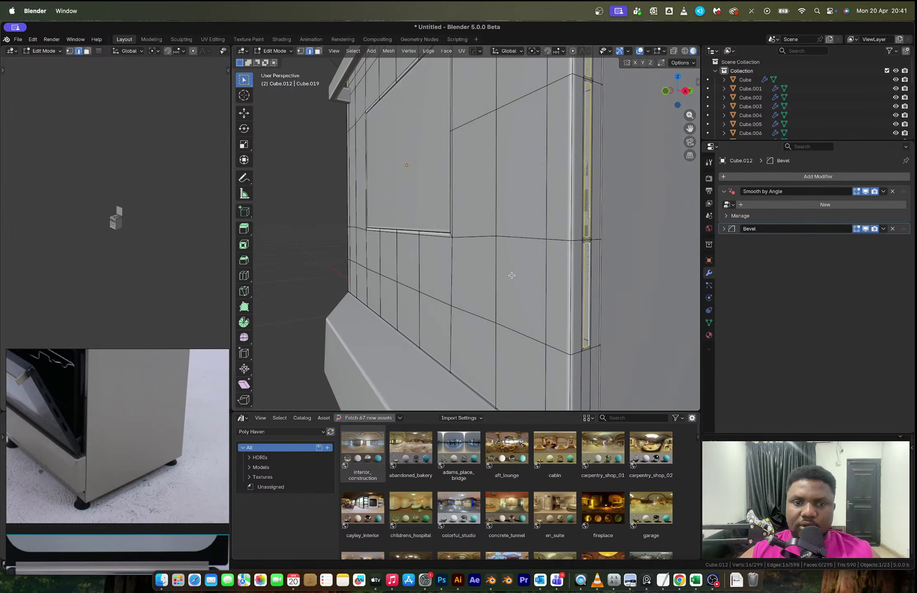
key(e)
key(x)
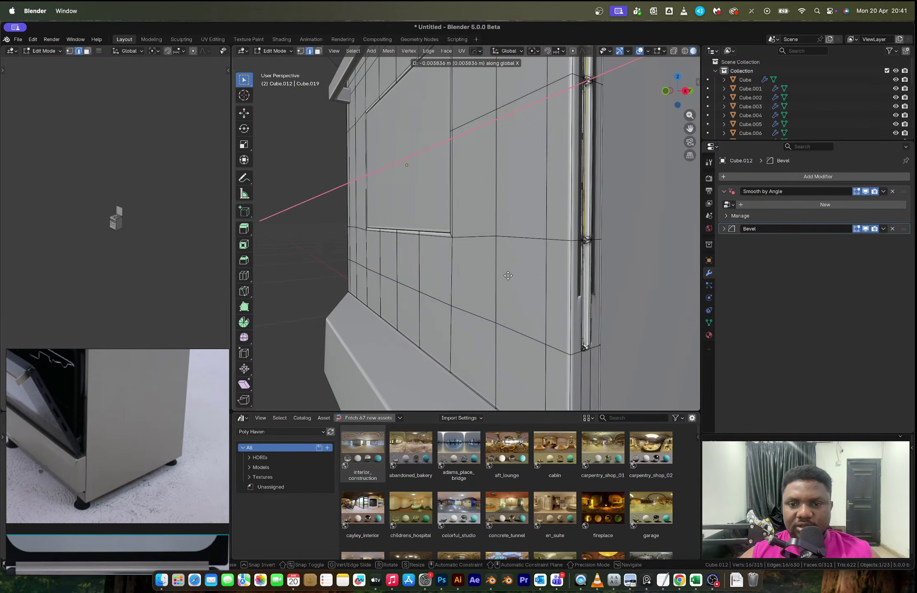
click(513, 269)
Step: Remove the oven door's Bevel modifier and shade the door auto smooth at 30°
key(Tab)
middle_drag(513, 269, 519, 252)
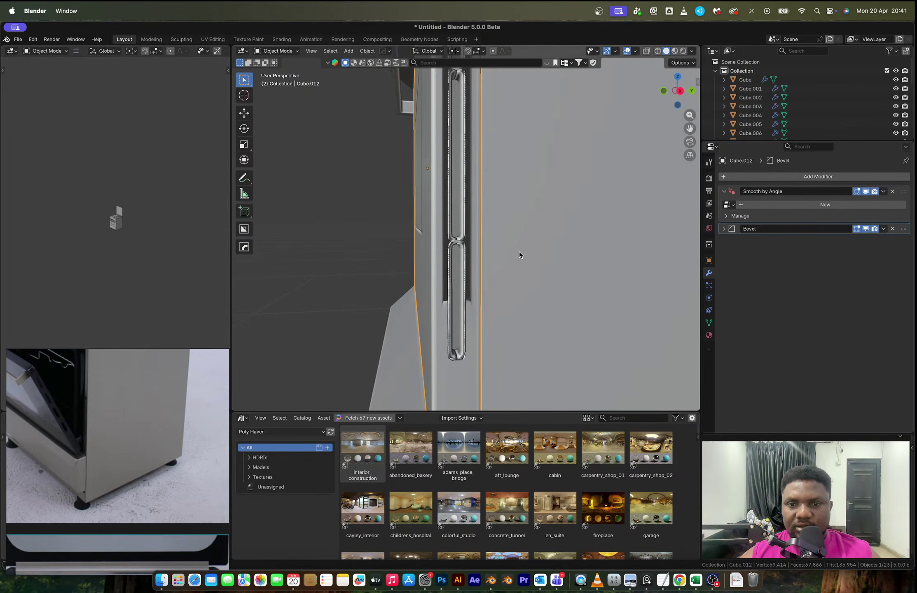
key(Tab)
scroll(519, 252, up, 6)
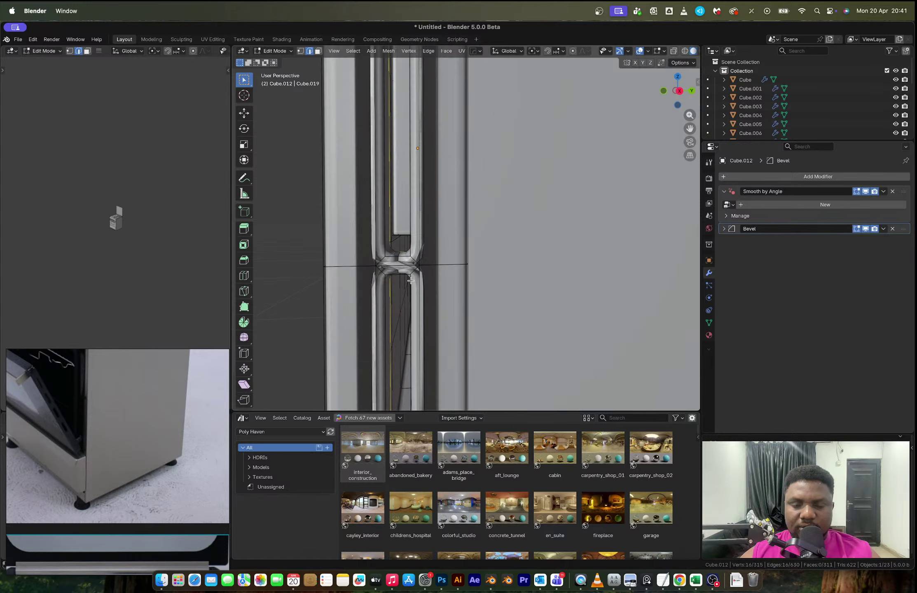
key(Tab)
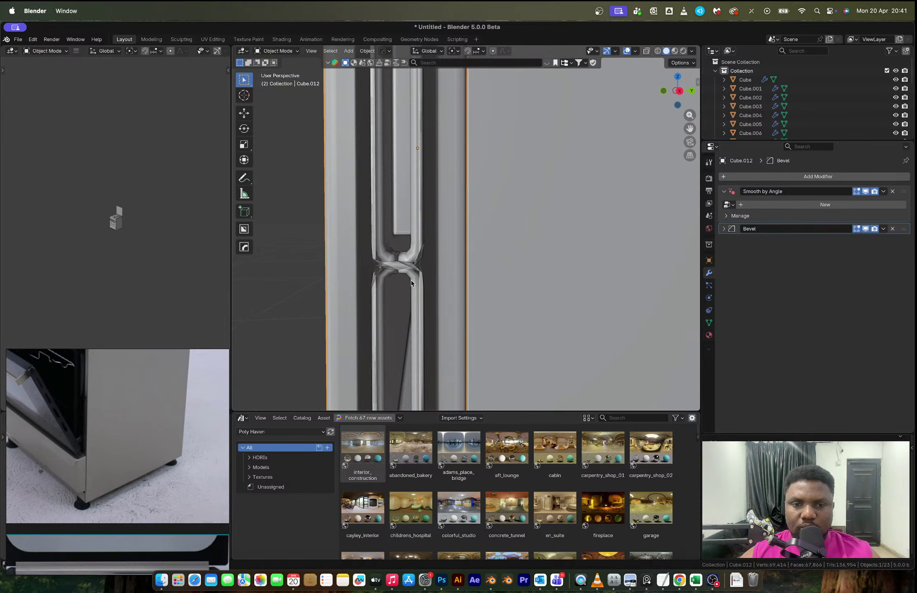
middle_drag(411, 283, 492, 231)
right_click(514, 265)
click(506, 233)
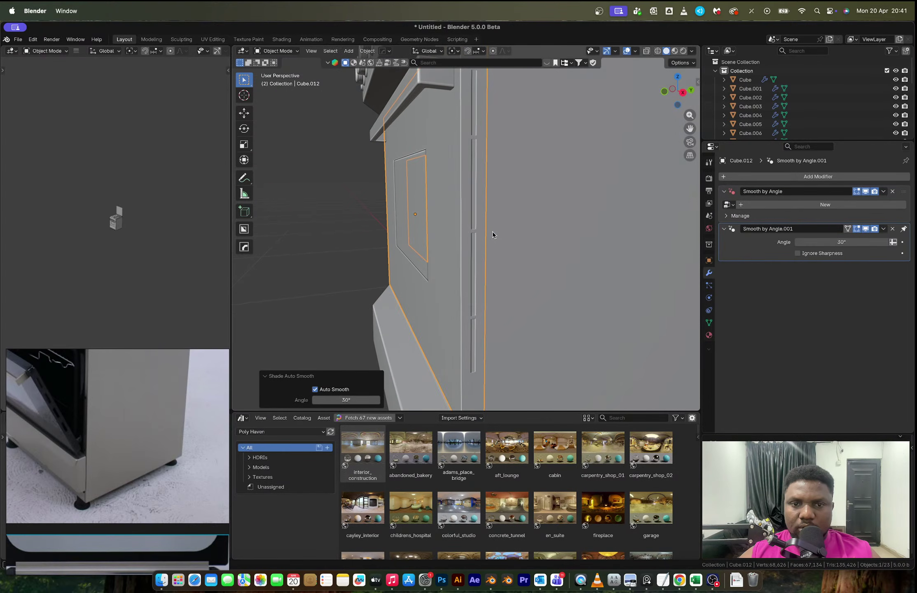
Step: Undo the auto smooth shading, the Bevel modifier removal, the slot openings and the individual inset on the oven door's side
scroll(492, 232, up, 1)
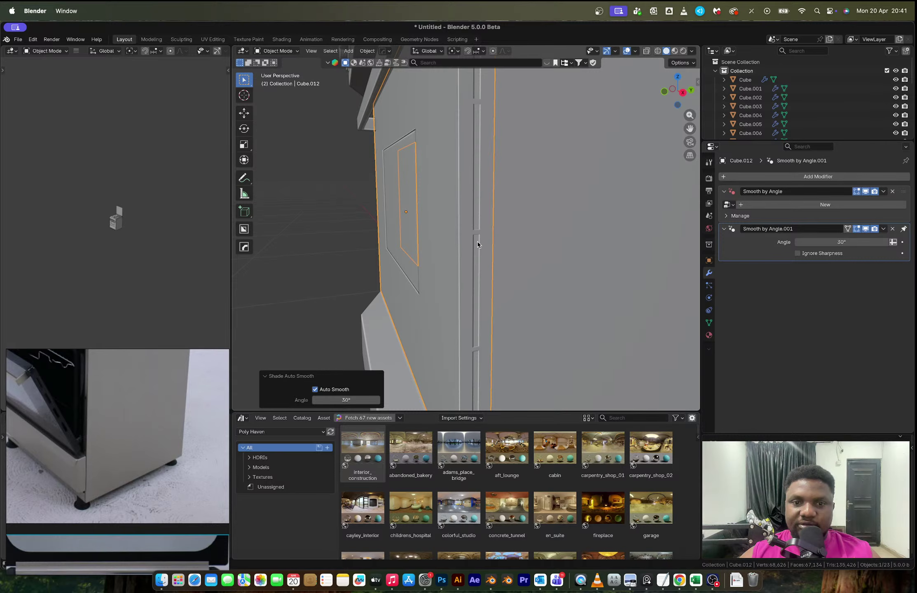
middle_drag(477, 240, 485, 230)
key(super+z)
key(super+z)
key(super+z)
key(super+z)
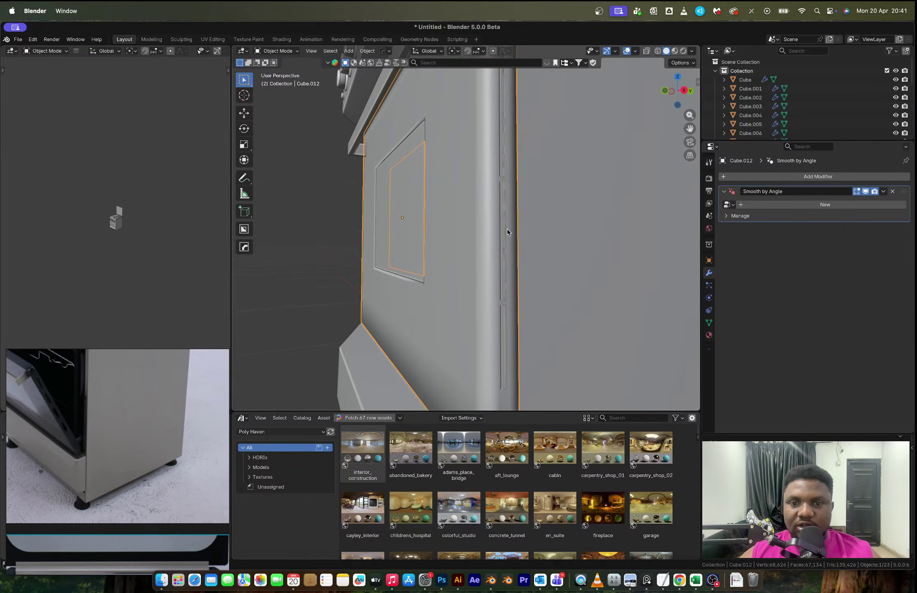
key(ctrl+z)
key(ctrl+z)
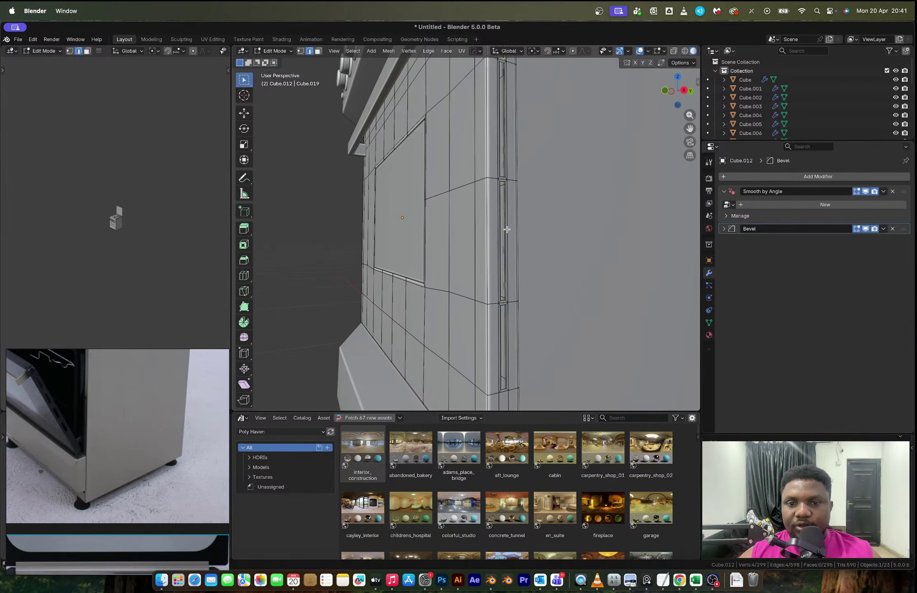
key(super+z)
key(super+z)
middle_drag(506, 229, 483, 289)
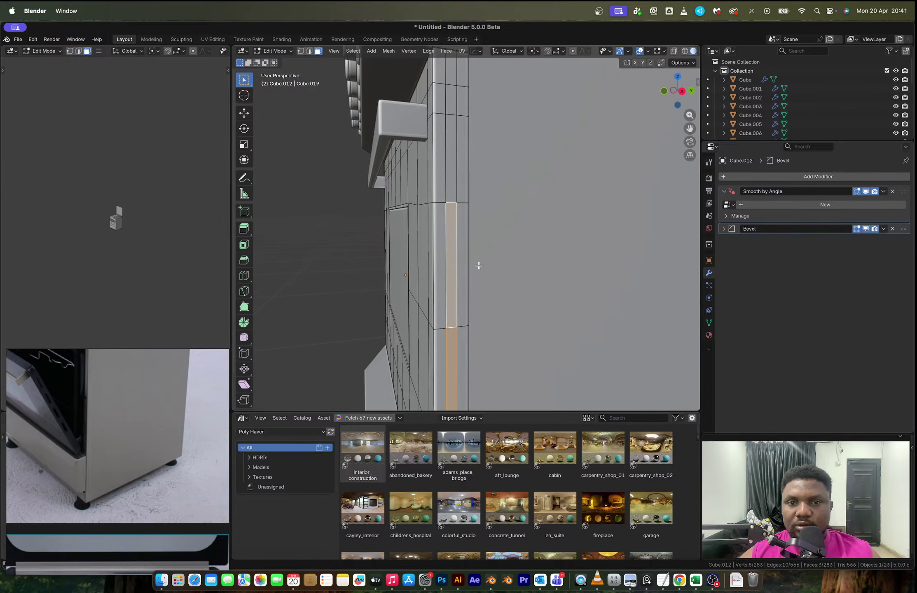
Step: Try insetting the four stacked side faces individually by about 0.003 m and extruding them inward, and undo the extrusion
shift+click(455, 169)
key(i)
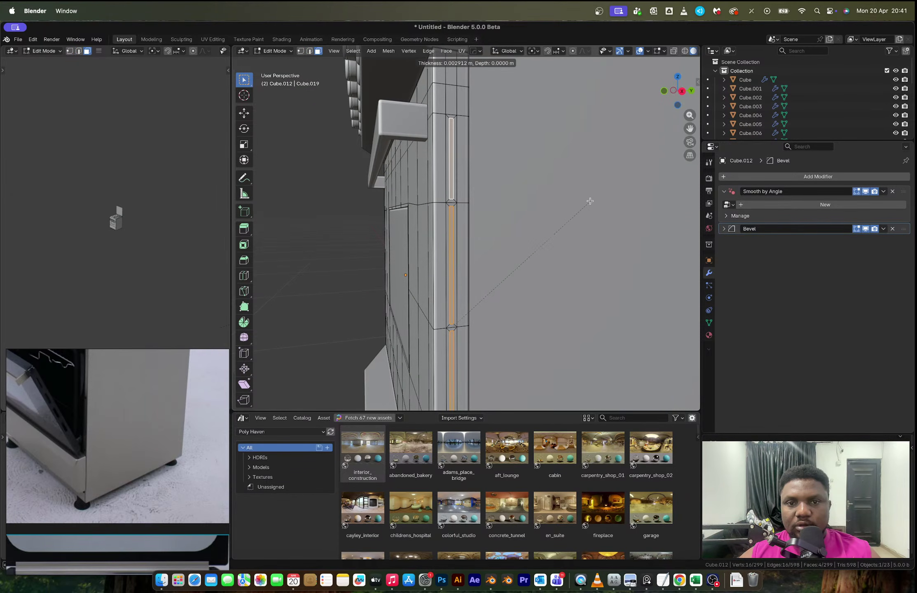
click(589, 201)
key(e)
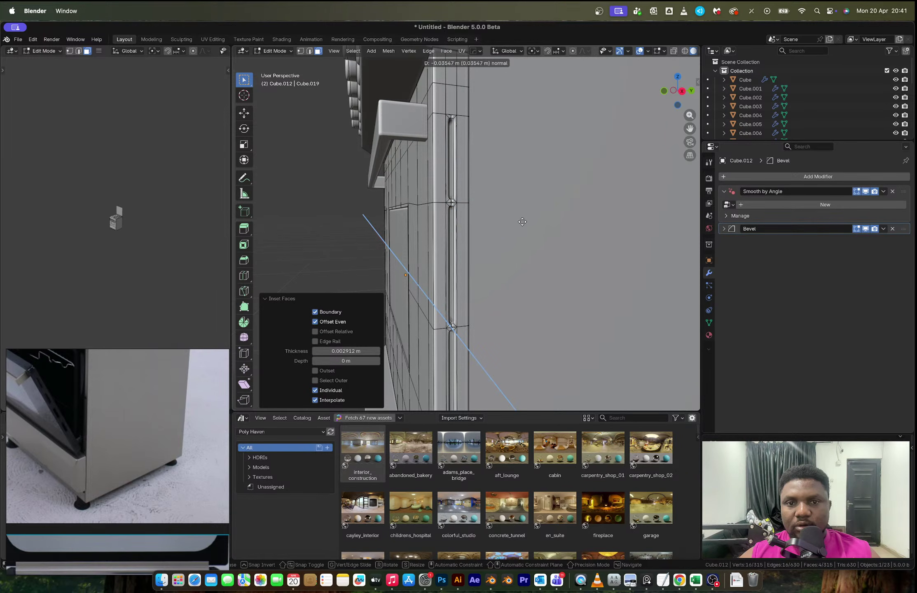
click(522, 222)
key(Tab)
scroll(447, 205, up, 5)
key(super+z)
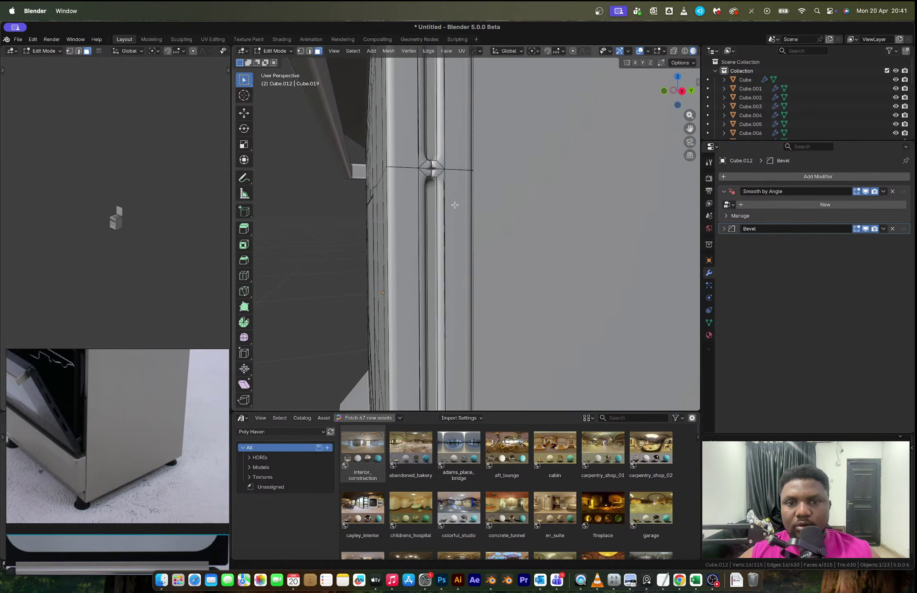
key(super+z)
Step: Try extruding the inset side faces inward by about 0.012 m and deleting them, and undo back to the faces before the inset
key(x)
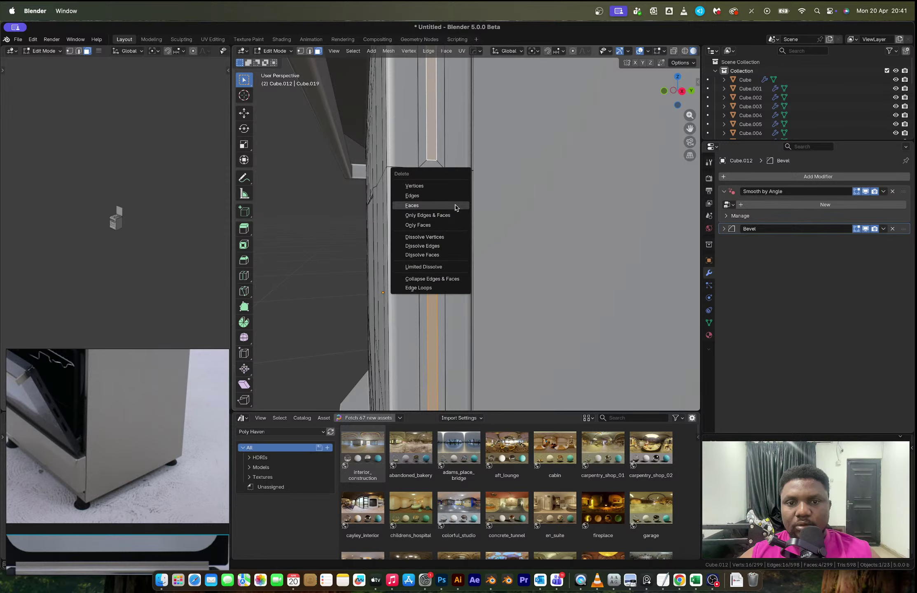
key(Escape)
middle_drag(455, 208, 485, 229)
scroll(485, 229, down, 2)
key(e)
click(478, 230)
key(x)
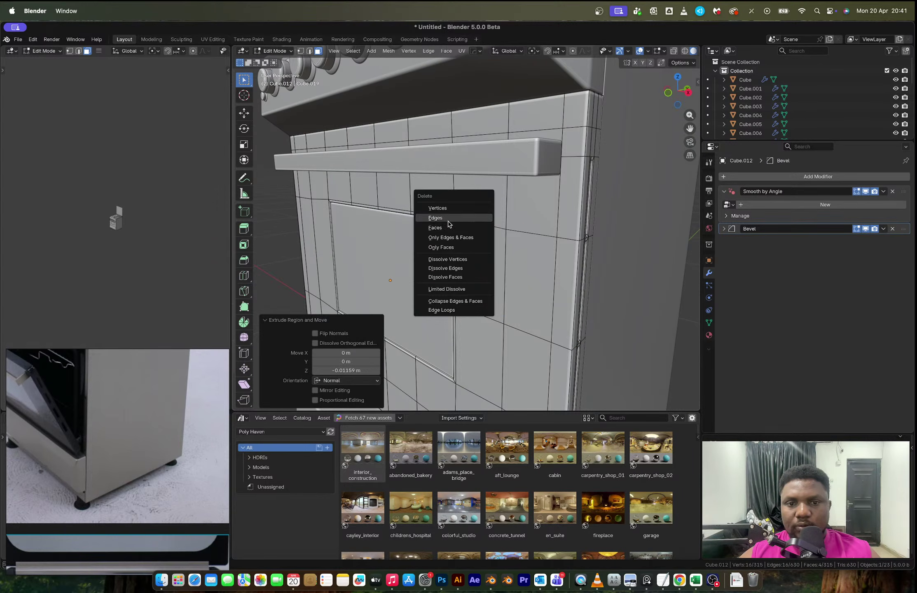
click(480, 228)
middle_drag(480, 228, 482, 253)
scroll(487, 252, down, 6)
key(super+z)
key(super+z)
key(super+z)
key(super+z)
key(super+z)
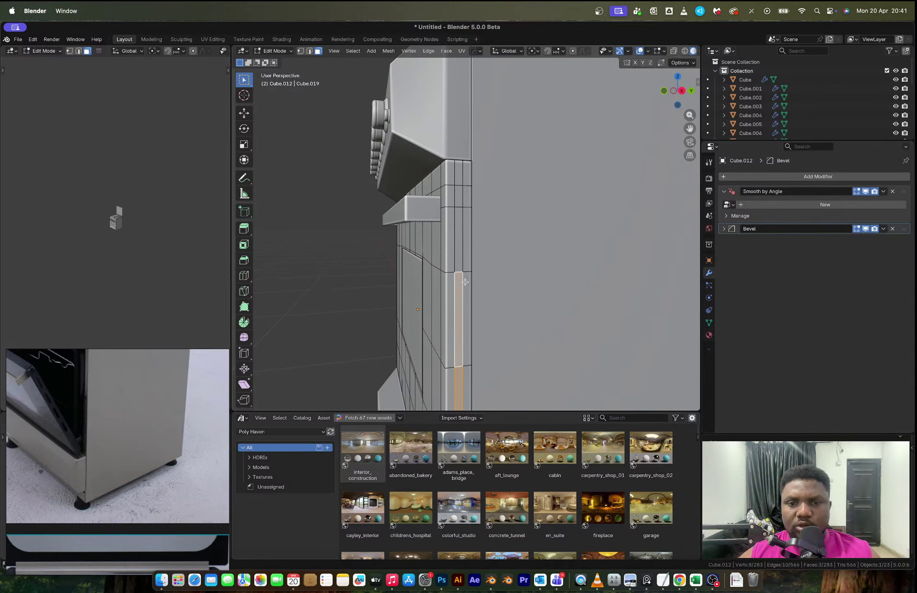
Step: Dissolve the strip's vertical edge loops on the door's side and add two wider-spaced loop cuts, the first at a factor of about -0.29
key(x)
click(449, 318)
key(ctrl+r)
click(460, 192)
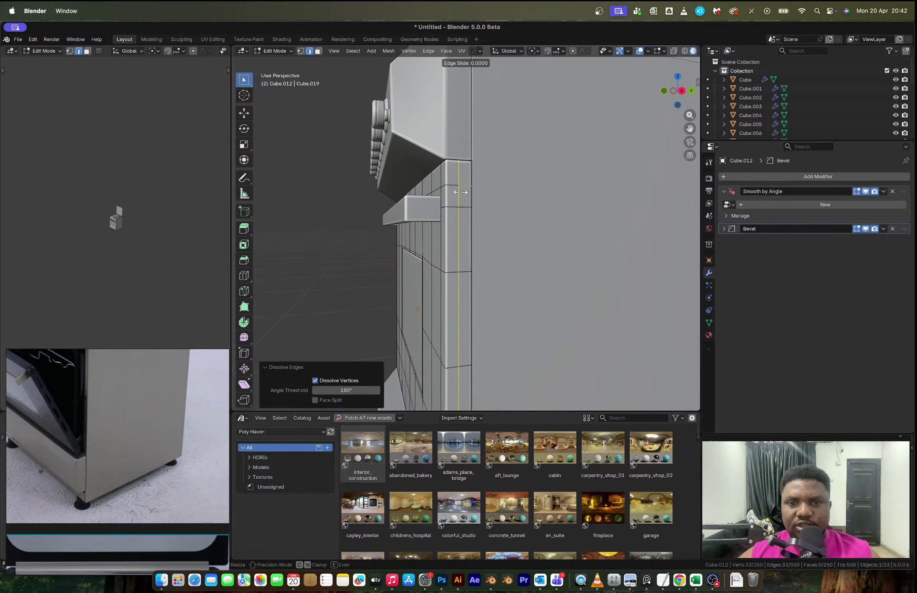
click(457, 192)
key(ctrl+r)
click(468, 185)
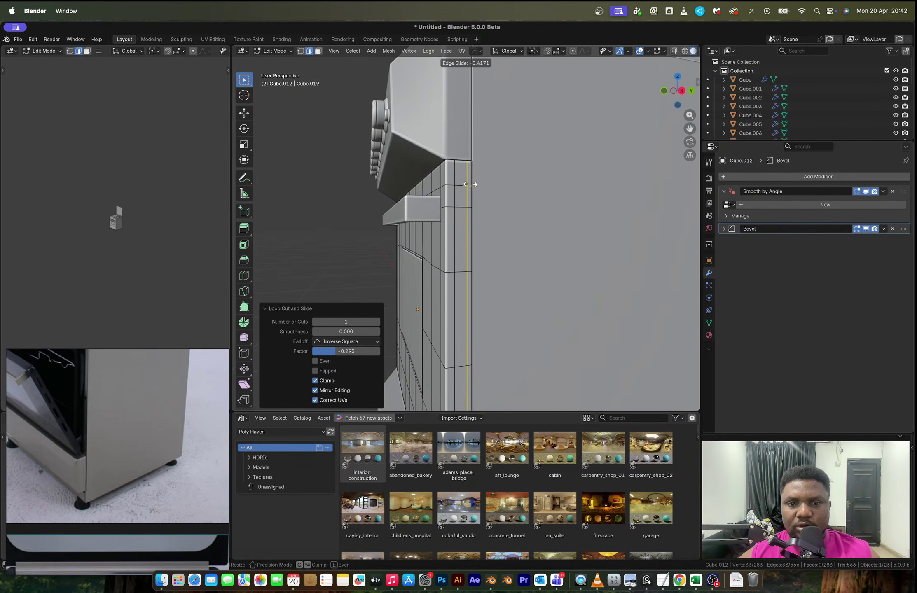
click(474, 184)
Step: Inset the four stacked faces of the widened strip on the door's side individually by about 0.0048 m
key(3)
click(460, 222)
shift+middle_drag(457, 273, 446, 217)
shift+click(447, 219)
shift+click(449, 300)
mouse_move(461, 305)
shift+middle_down()
mouse_move(461, 239)
mouse_move(464, 323)
shift+middle_up()
shift+click(447, 291)
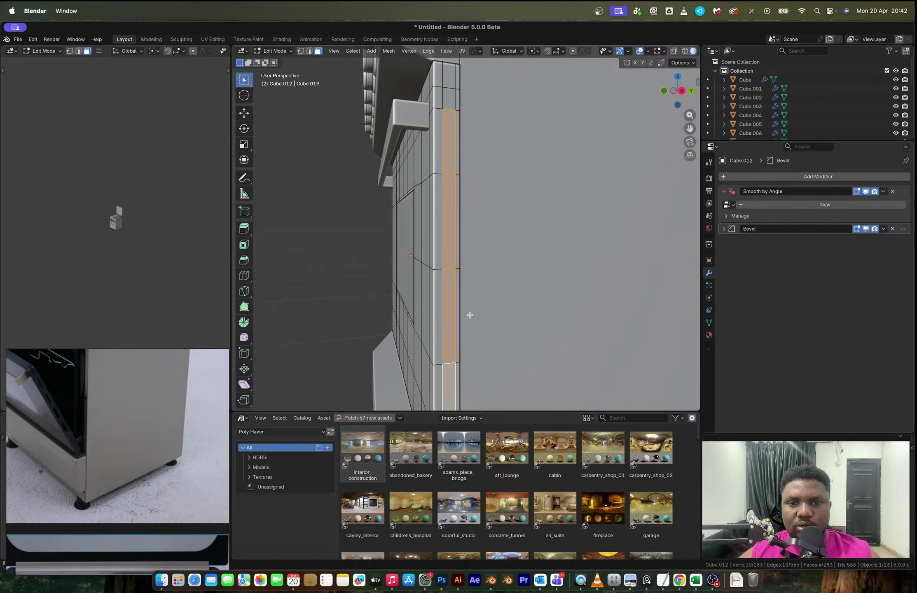
key(i)
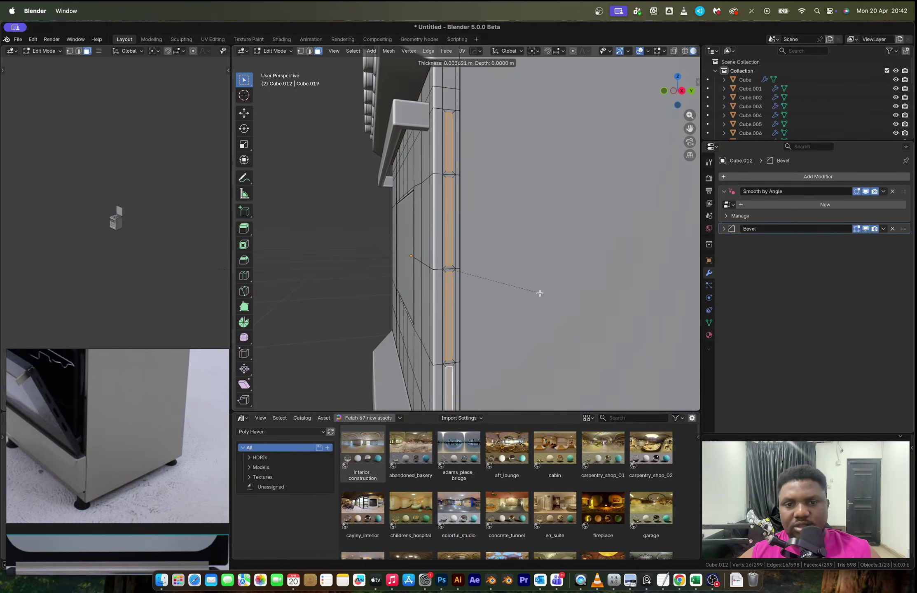
click(535, 291)
Step: Extrude the four inset faces into the door and delete their end faces to leave open slots
middle_drag(497, 240, 508, 251)
key(e)
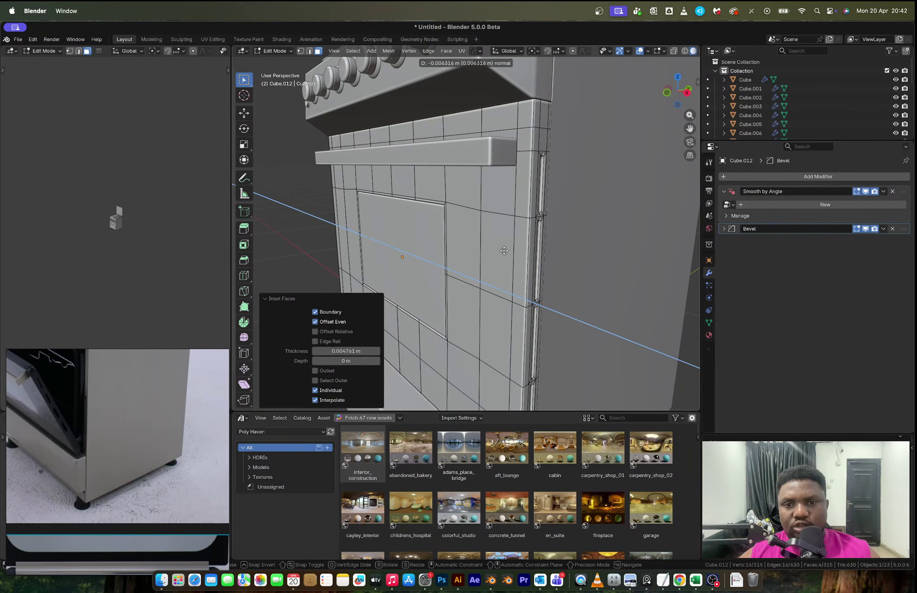
click(475, 249)
key(x)
click(474, 213)
scroll(517, 211, down, 2)
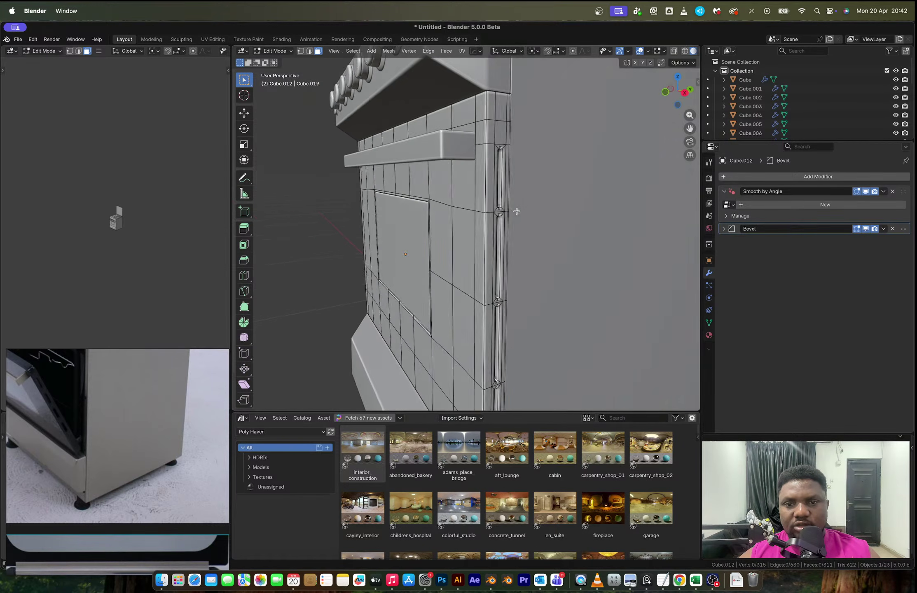
Step: Set the oven door's Bevel modifier amount to 0.000913 m to clean up the slot corners
key(Tab)
scroll(518, 213, down, 2)
middle_drag(496, 225, 471, 243)
scroll(471, 199, up, 5)
key(Tab)
scroll(469, 243, up, 5)
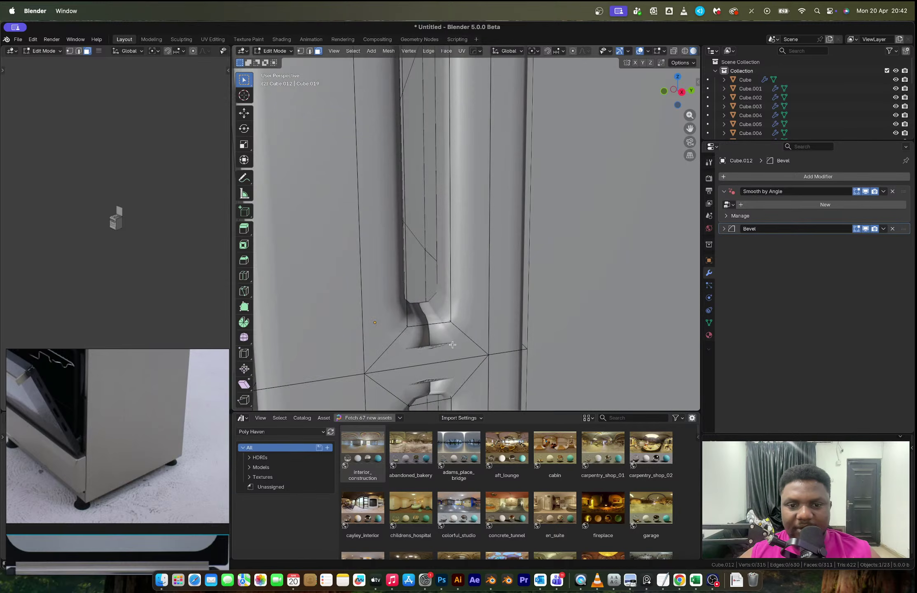
click(724, 230)
key(Tab)
drag(840, 264, 822, 264)
scroll(503, 243, down, 10)
scroll(502, 242, down, 5)
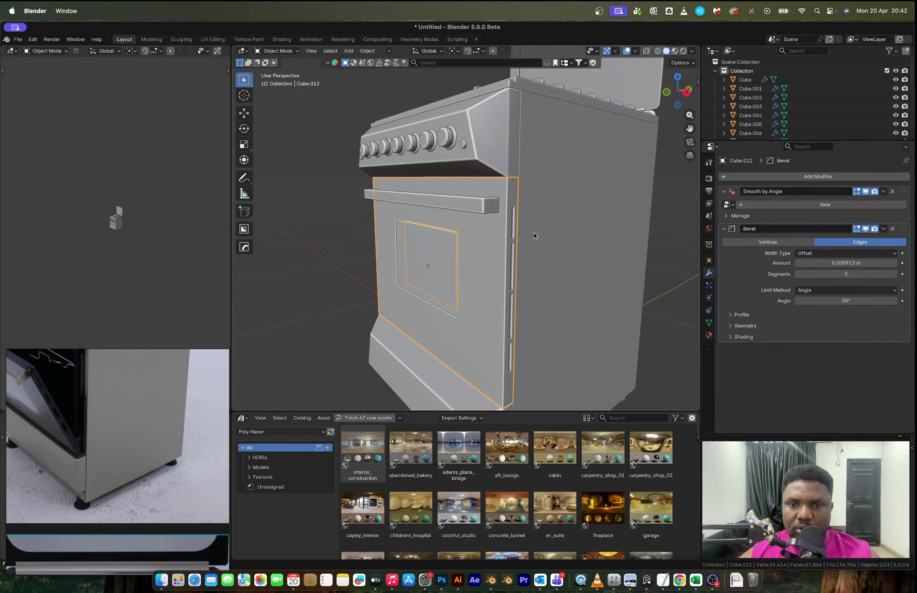
Step: Select the vertical front corner edge loops on both sides of the oven door
key(Tab)
scroll(511, 255, up, 5)
key(2)
alt+click(513, 257)
middle_drag(470, 247, 349, 247)
alt+shift+click(296, 244)
middle_drag(497, 229, 476, 218)
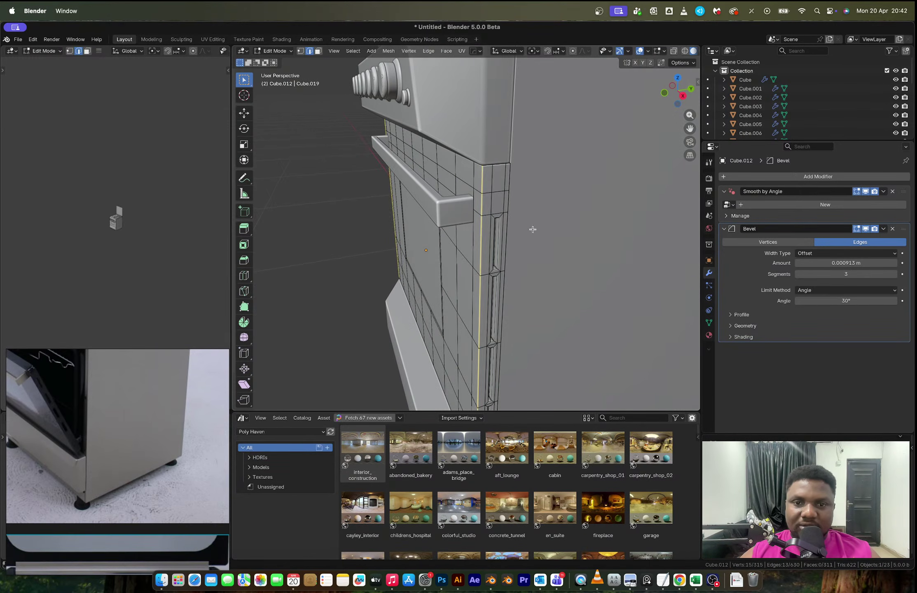
Step: Try bevelling the door's two vertical front corners by about 0.008 m with a profile shape of 1, and undo the bevel
key(ctrl+b)
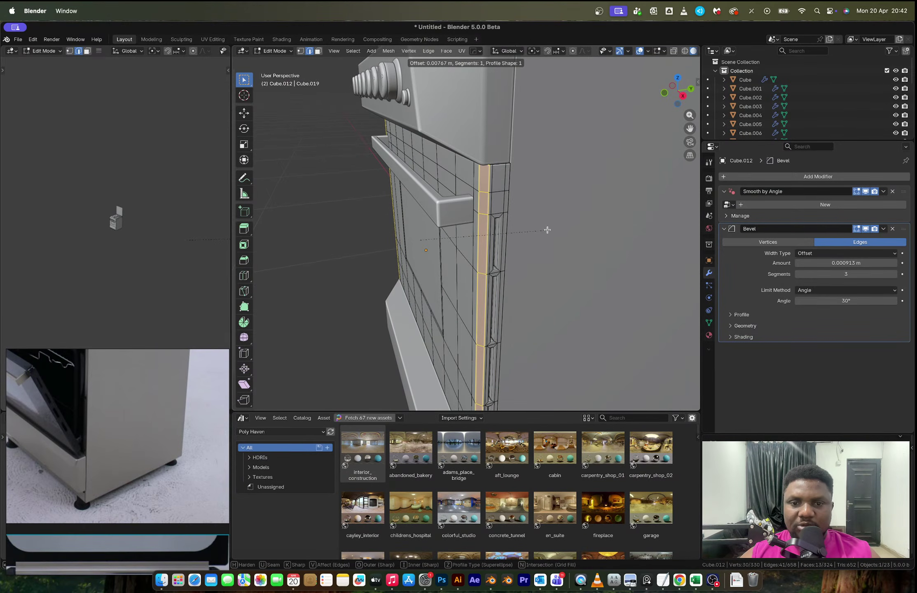
scroll(547, 230, up, 2)
click(547, 230)
key(Tab)
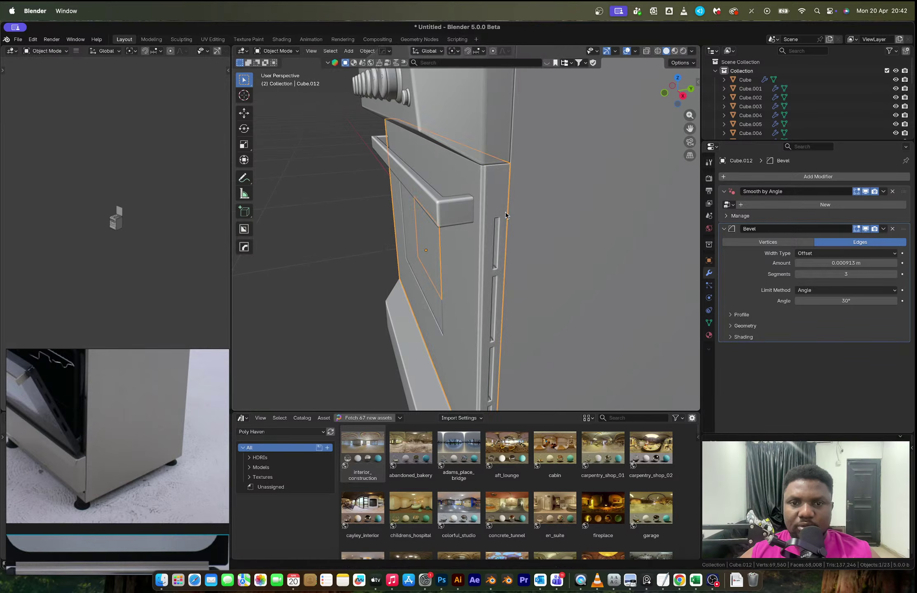
scroll(468, 235, down, 4)
scroll(468, 235, up, 5)
key(Tab)
key(ctrl+z)
Step: Try bevelling the door's vertical front corners by 0.00923 m with 7 segments and a profile shape of 0.5
key(ctrl+b)
scroll(557, 222, up, 4)
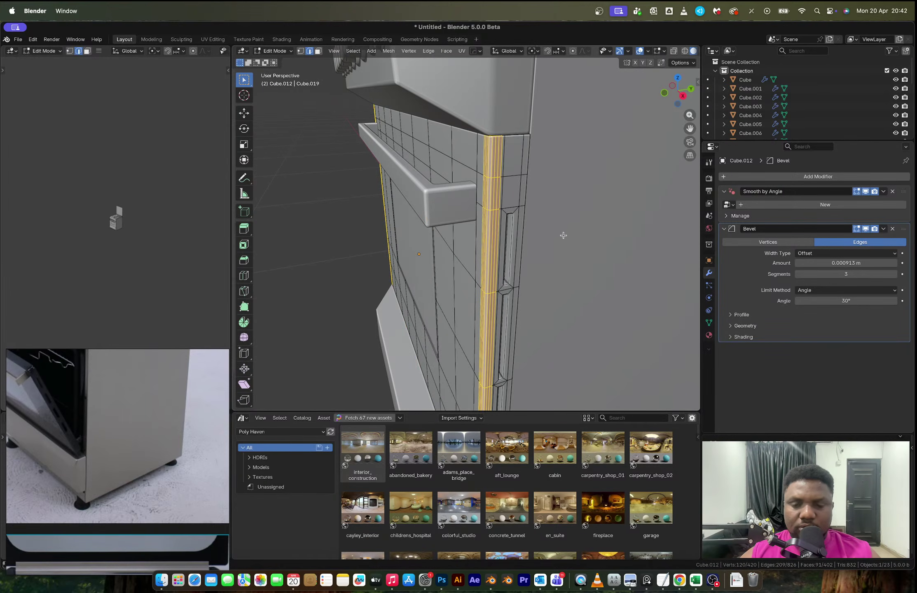
key(Escape)
key(ctrl+b)
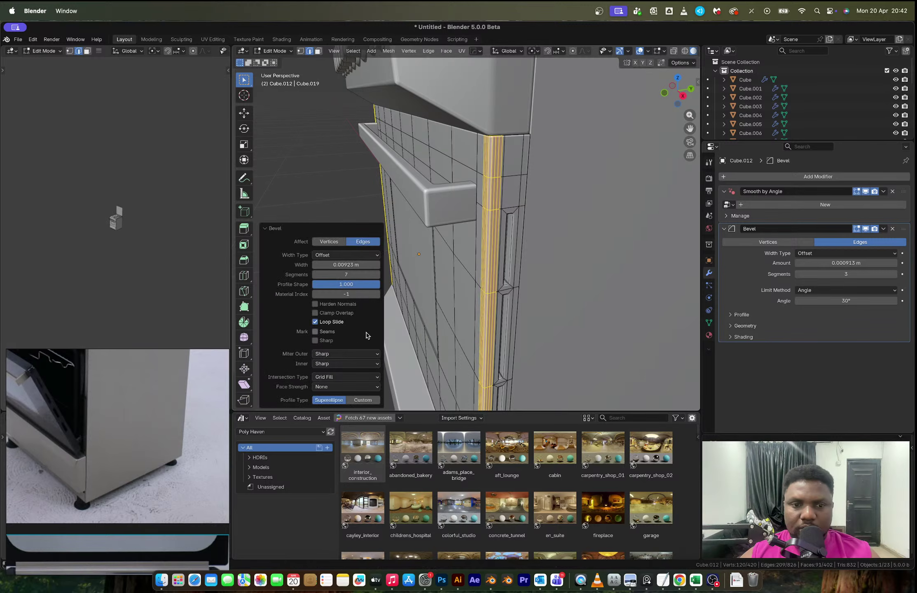
click(345, 284)
text(.5)
key(Return)
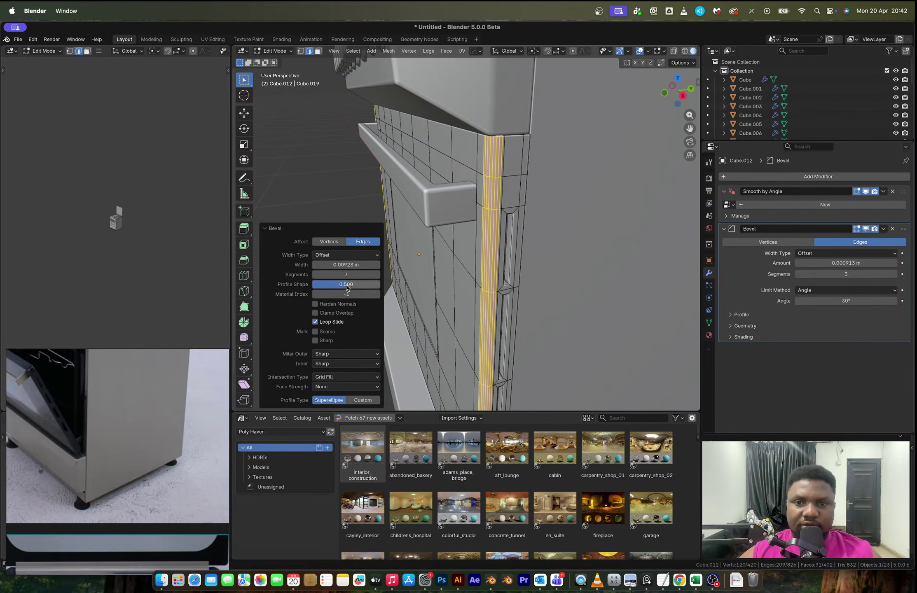
key(Tab)
scroll(424, 218, down, 4)
middle_drag(447, 227, 489, 206)
key(alt+a)
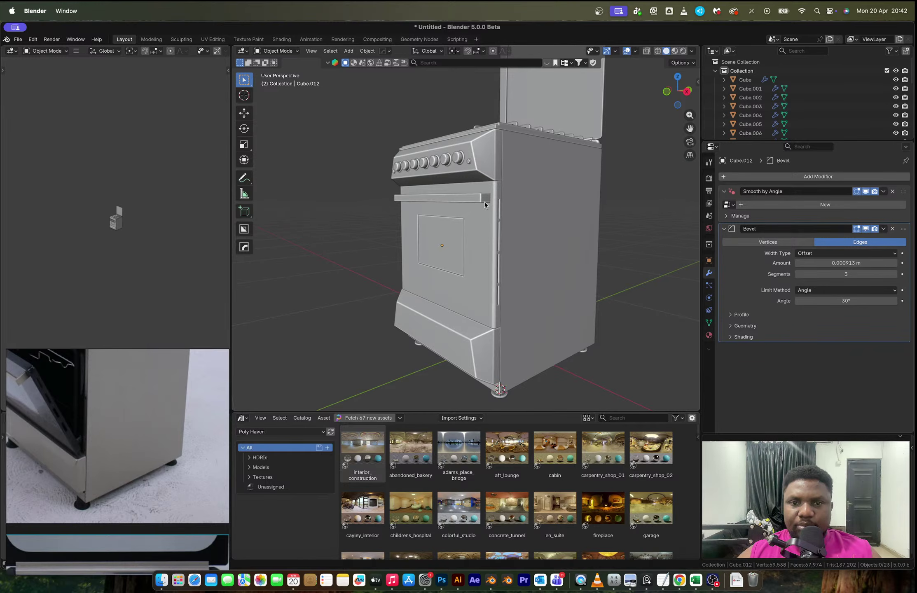
Step: Redo the bevel on the door's vertical front corners as a single-segment chamfer about 0.0097 m wide
click(484, 202)
scroll(484, 201, up, 3)
key(Tab)
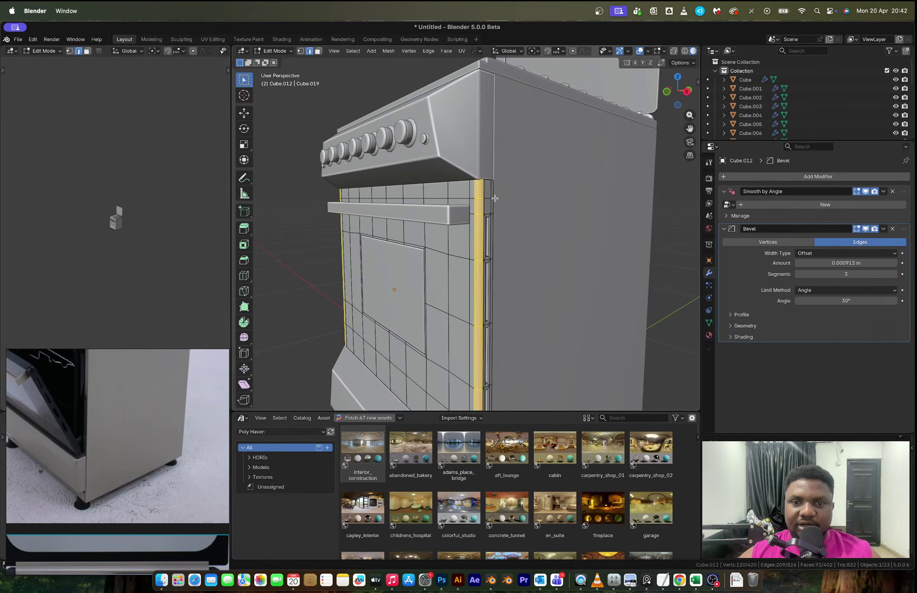
key(ctrl+b)
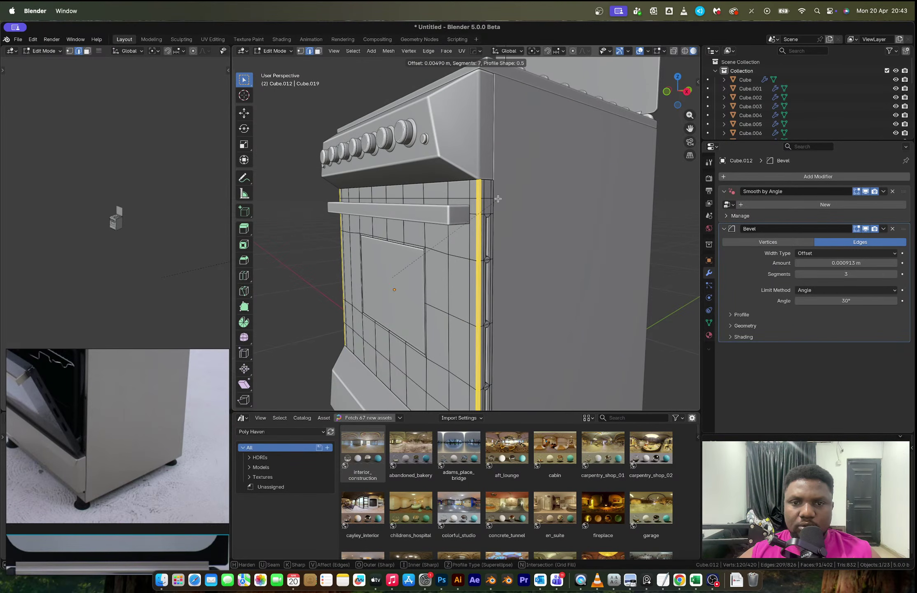
scroll(498, 199, down, 6)
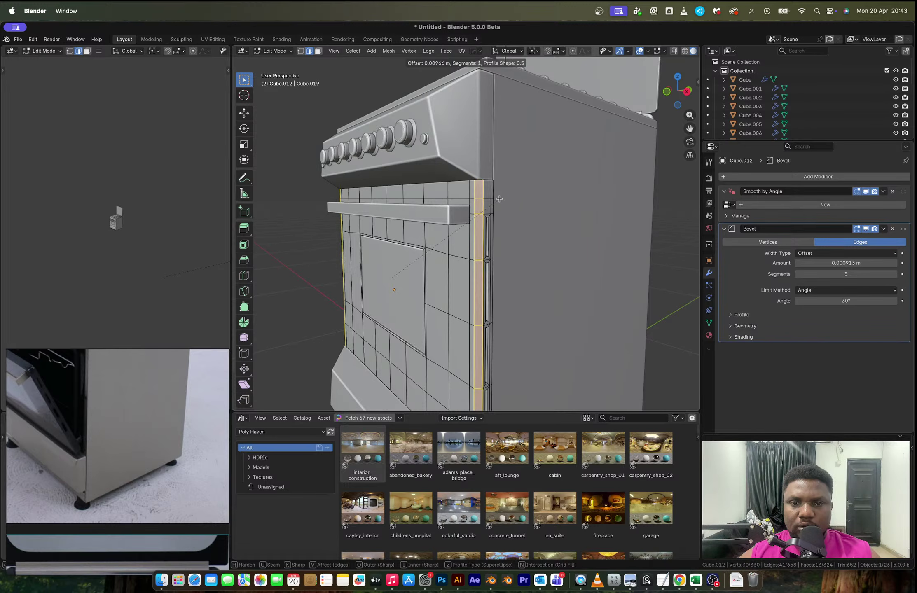
click(497, 199)
Step: Edit the door and its glass panel together in the right view and move their front vertices outward about 0.004 m along Y
middle_drag(498, 199, 410, 177)
key(Tab)
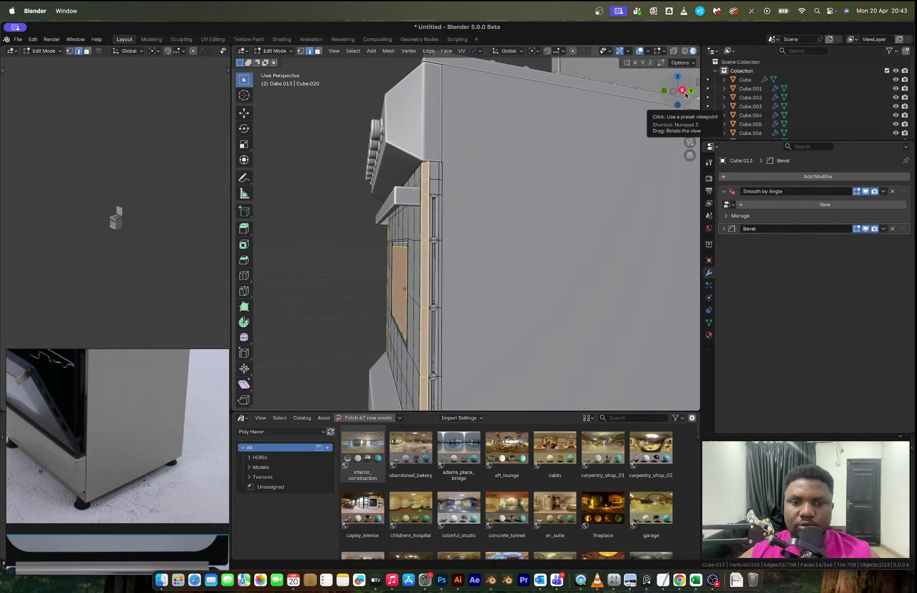
drag(684, 95, 680, 95)
click(679, 91)
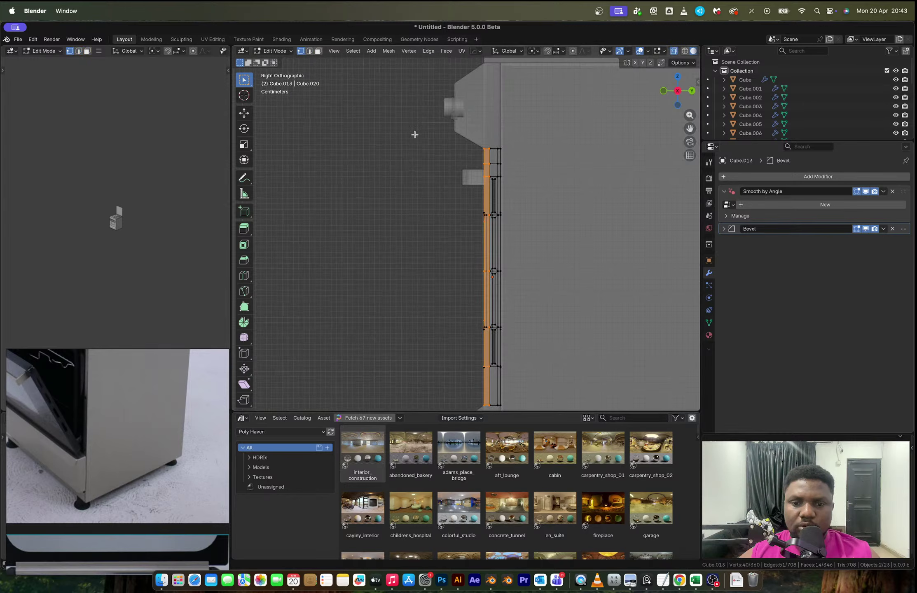
drag(414, 134, 488, 370)
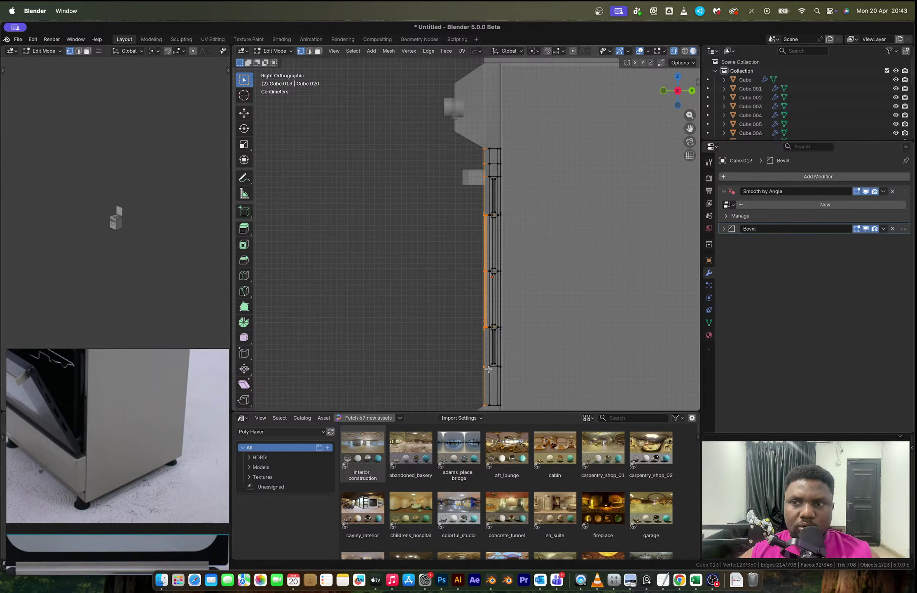
key(g)
key(y)
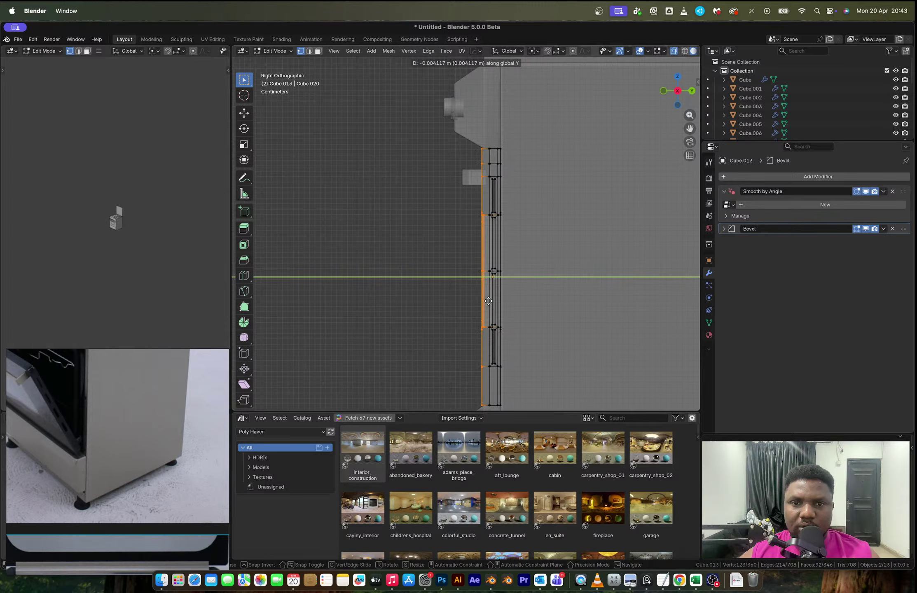
click(487, 301)
Step: Grow the selection on the oven door by one ring and move it outward about 0.009 m along Y
middle_drag(487, 301, 329, 65)
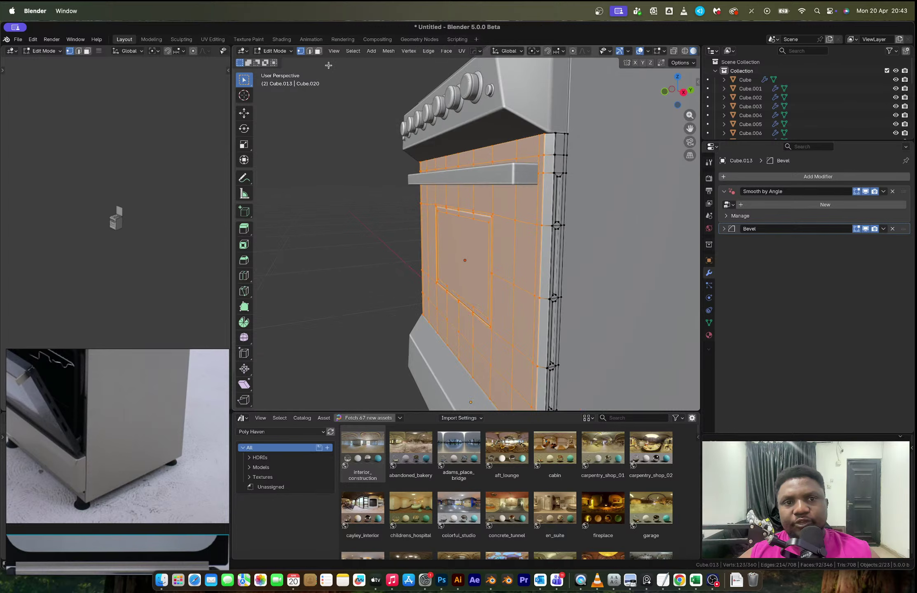
key(ctrl+KP_Add)
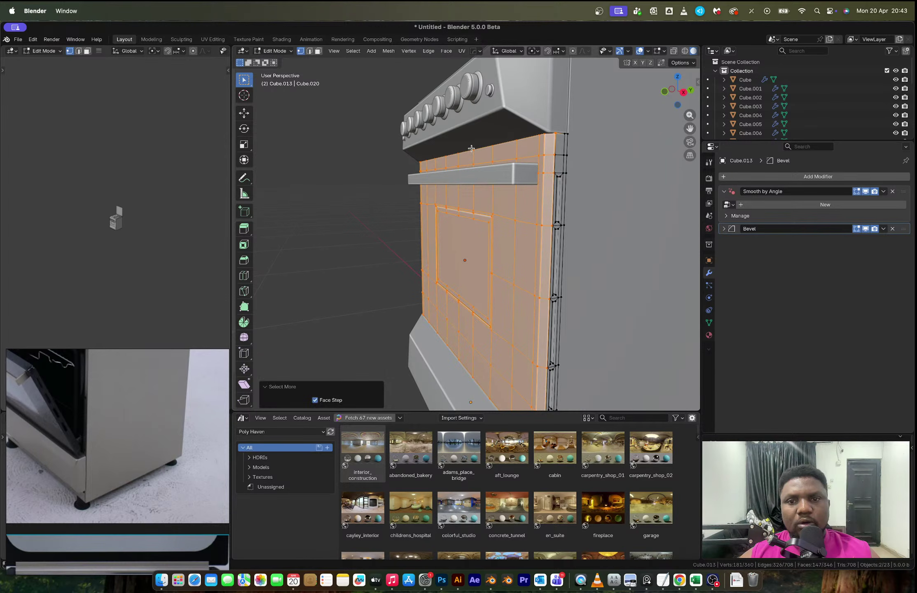
middle_drag(471, 148, 499, 229)
key(g)
key(y)
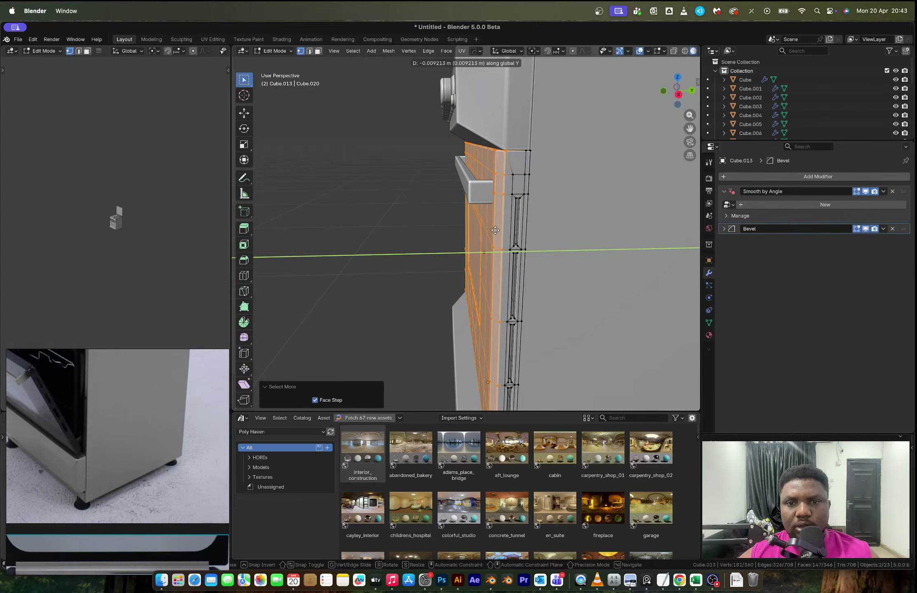
click(498, 229)
key(Tab)
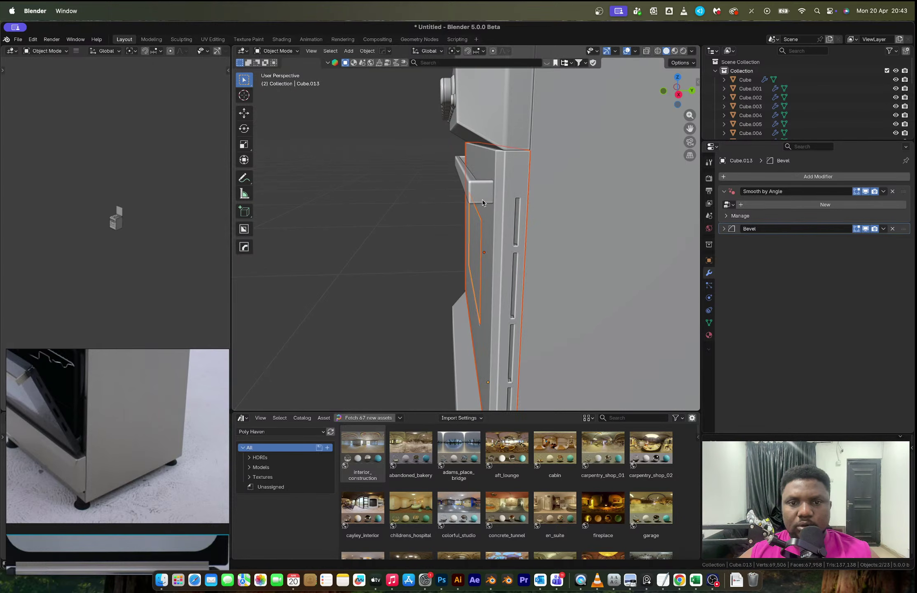
click(482, 199)
key(g)
key(y)
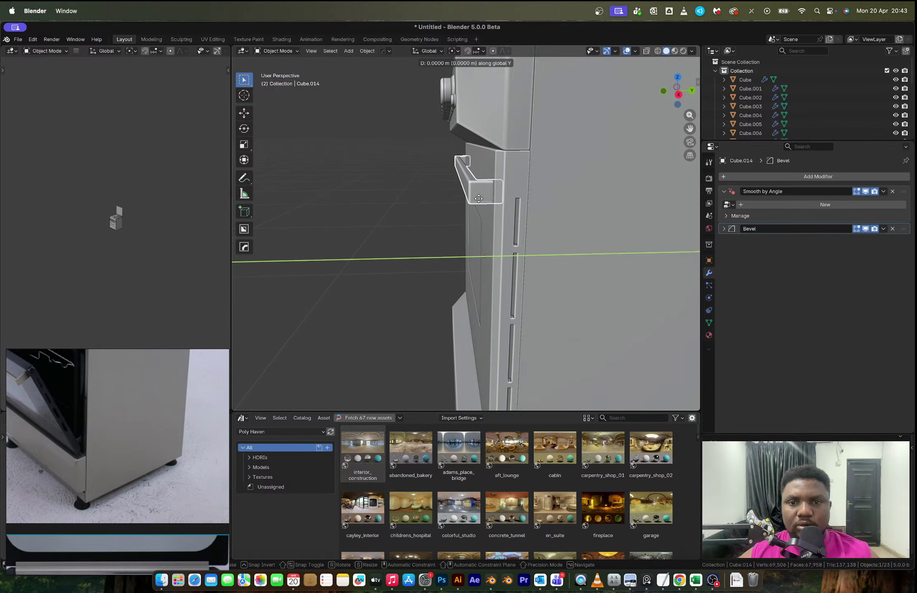
key(Escape)
key(alt+a)
middle_drag(479, 198, 535, 206)
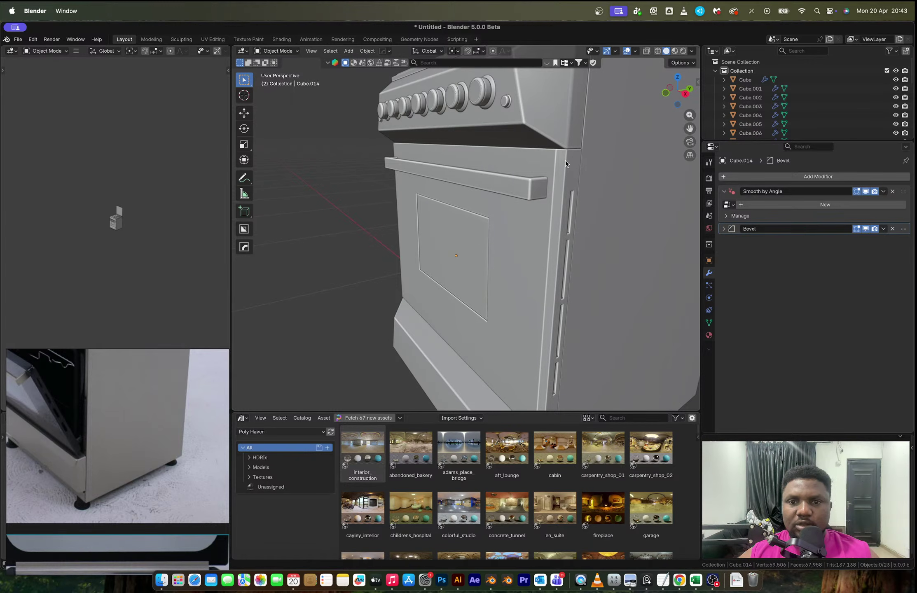
Step: Try an amount of 0.002913 m in the oven door's Bevel modifier, and bring it back down to 0.000913 m
click(564, 142)
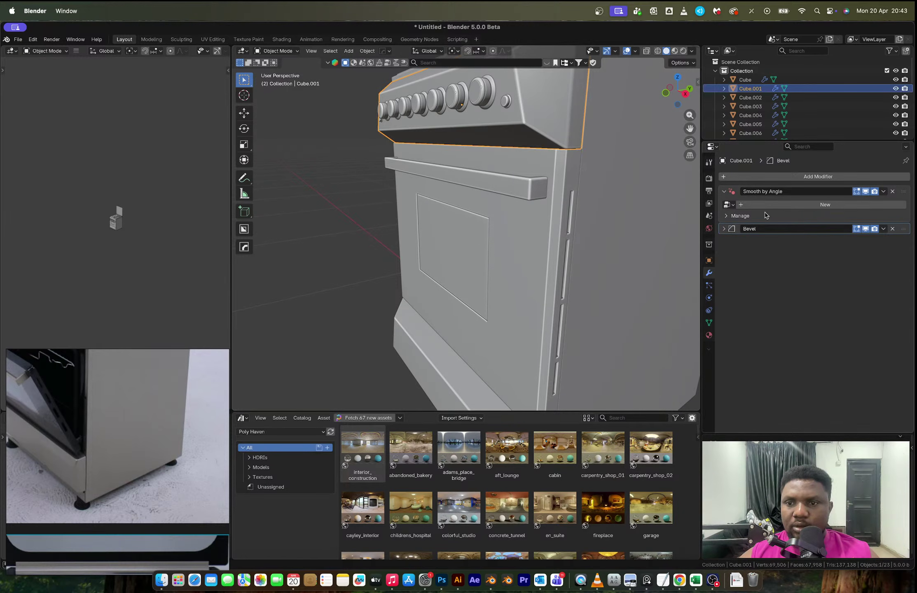
click(723, 229)
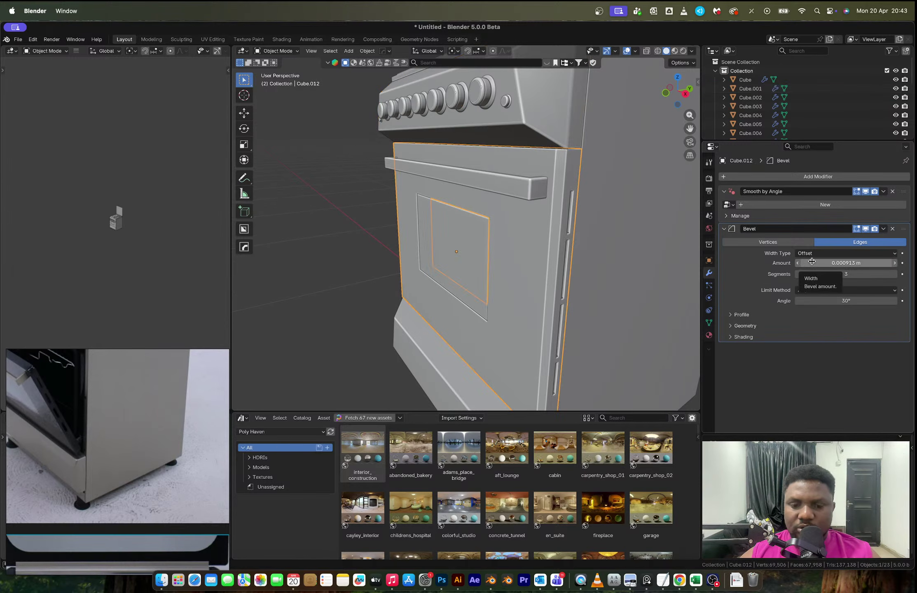
text(0.002913 m)
middle_drag(610, 215, 532, 232)
scroll(546, 192, up, 3)
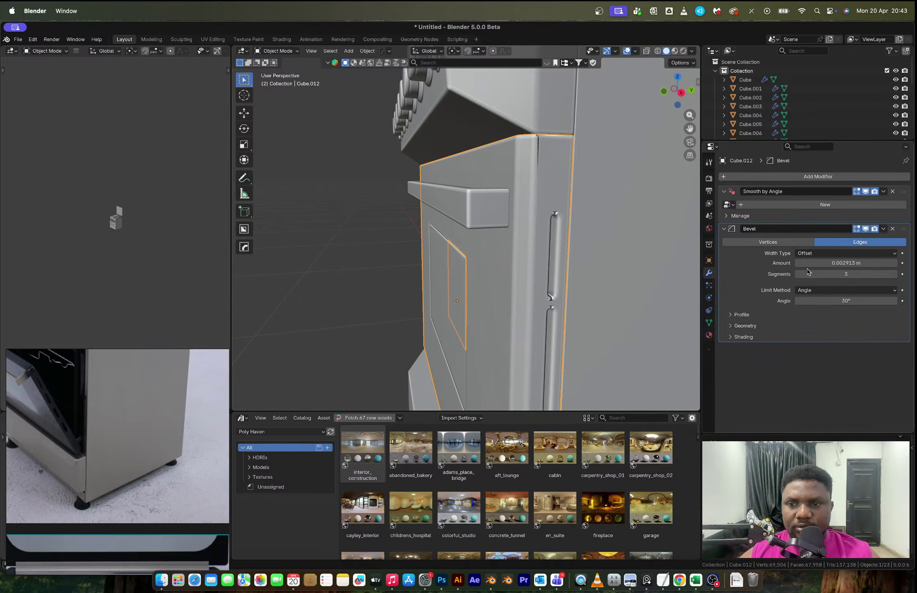
drag(808, 263, 799, 263)
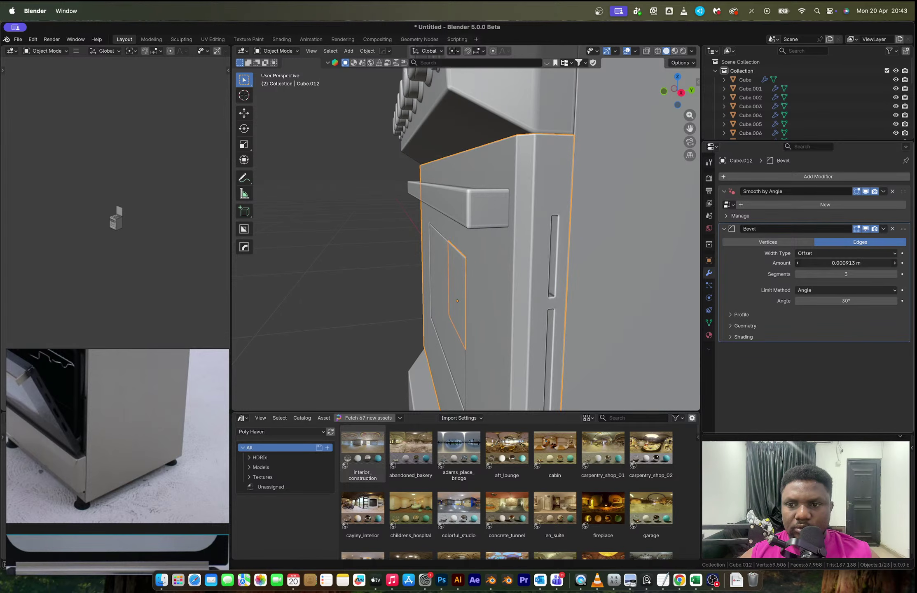
Step: Set the oven door's Bevel modifier amount to 0.001 m and deselect the door
click(831, 264)
text(0.001)
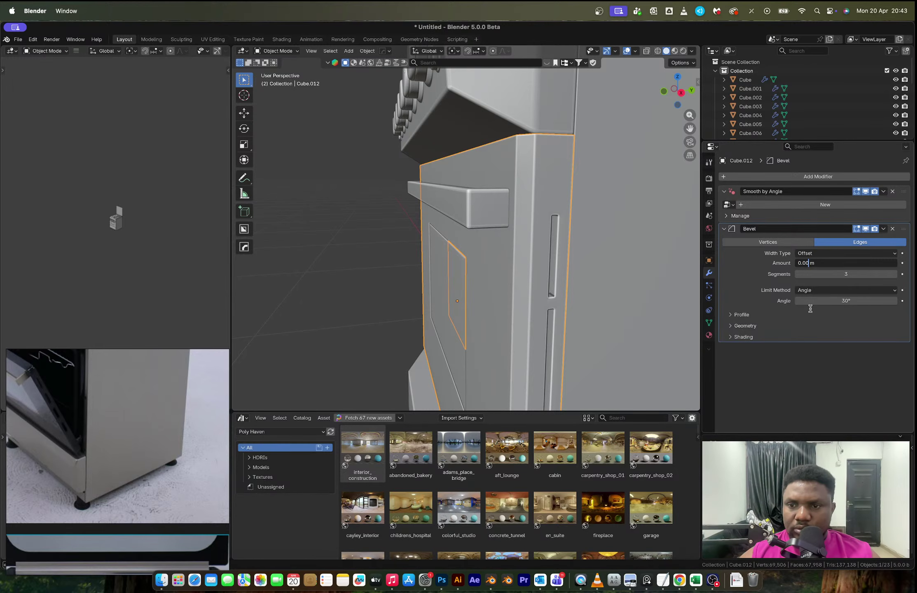
key(Return)
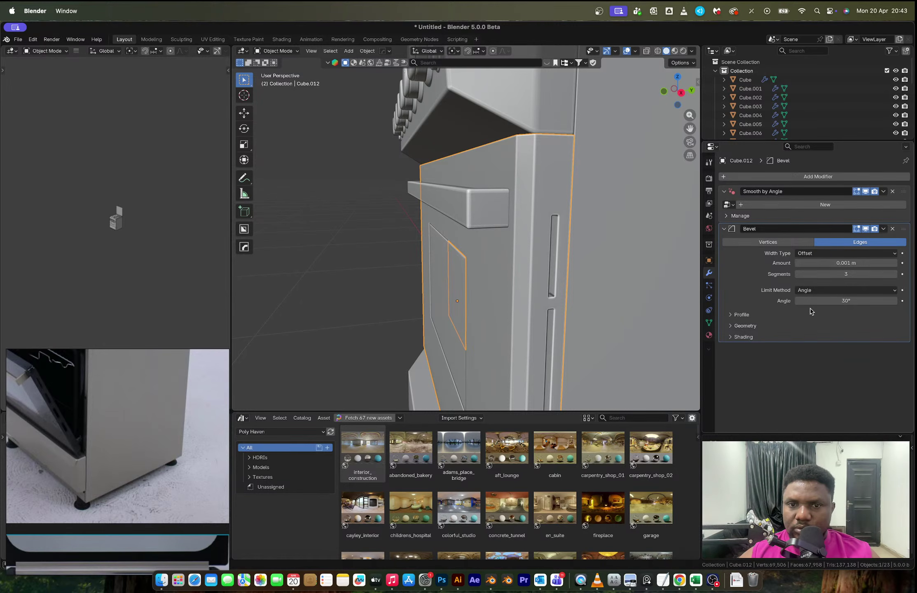
scroll(543, 241, down, 8)
click(386, 246)
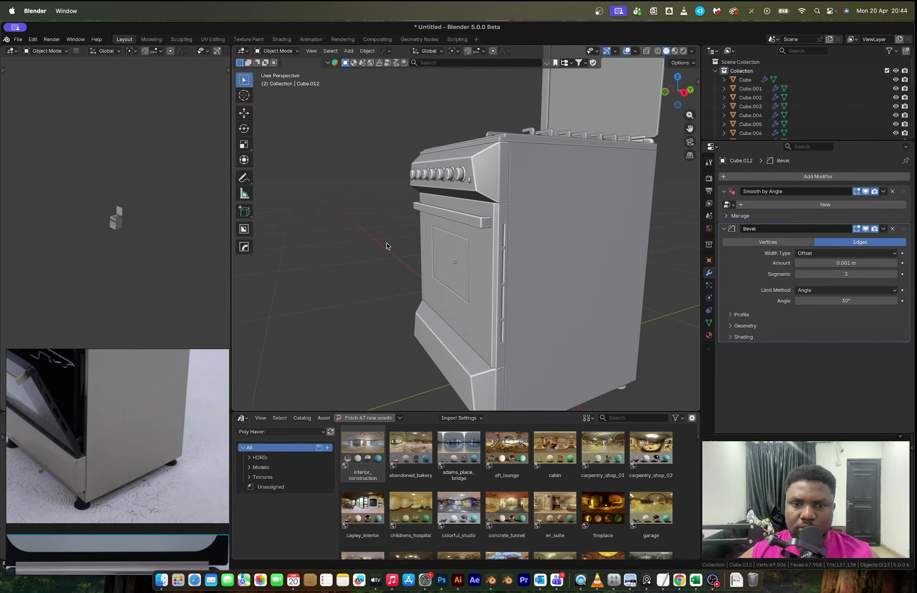
Step: Hide the oven door together with its handle and glass panel to expose the cooker's interior
middle_drag(386, 245, 455, 252)
scroll(86, 421, down, 3)
scroll(76, 440, up, 3)
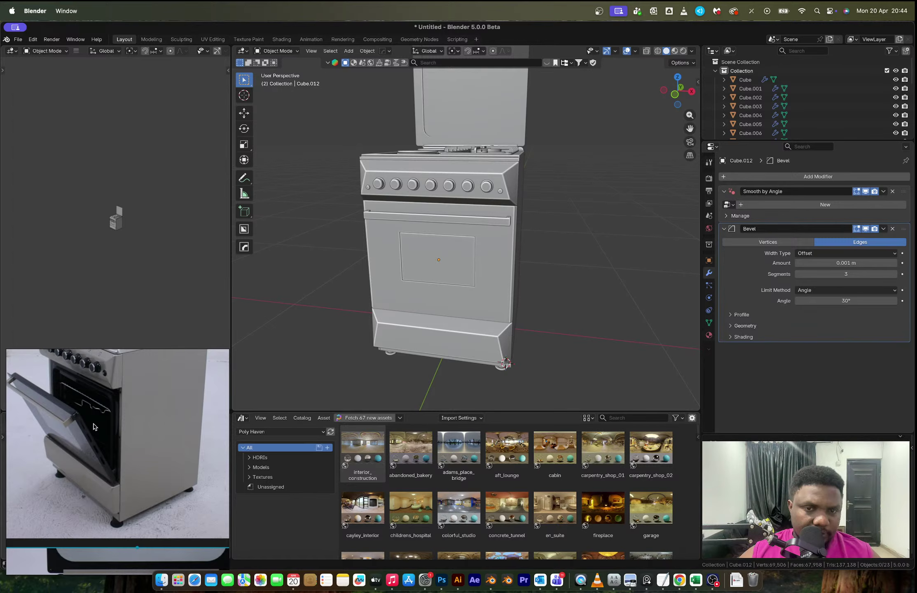
click(466, 260)
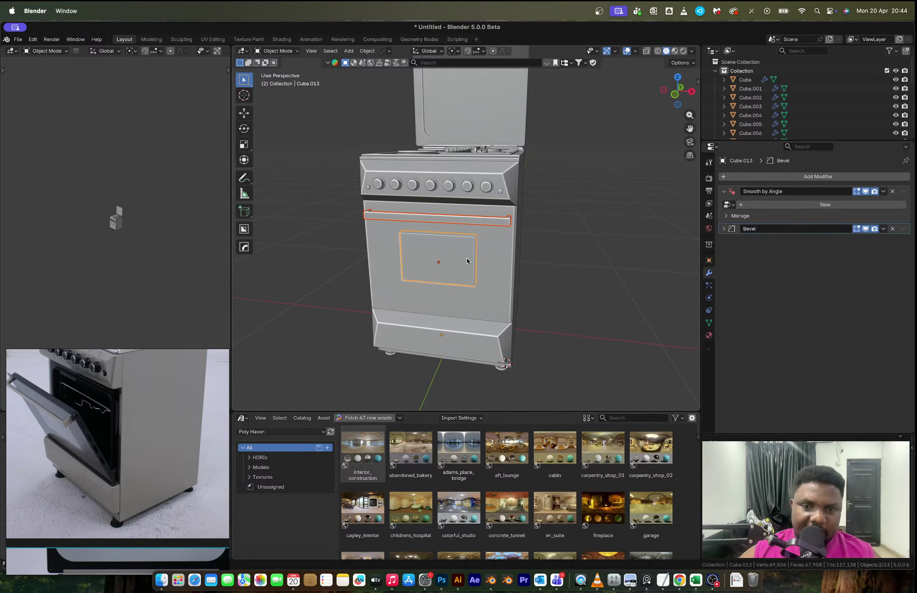
shift+click(508, 269)
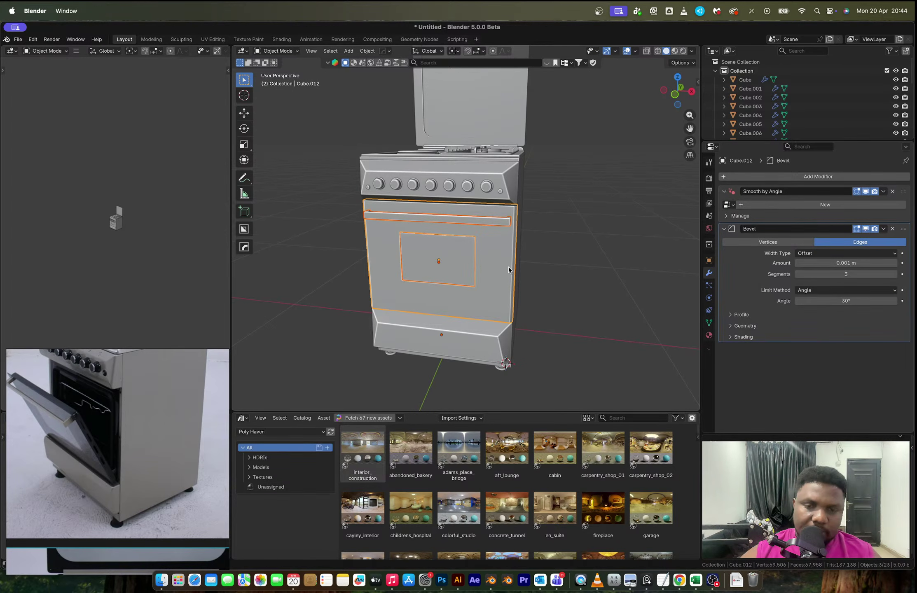
key(h)
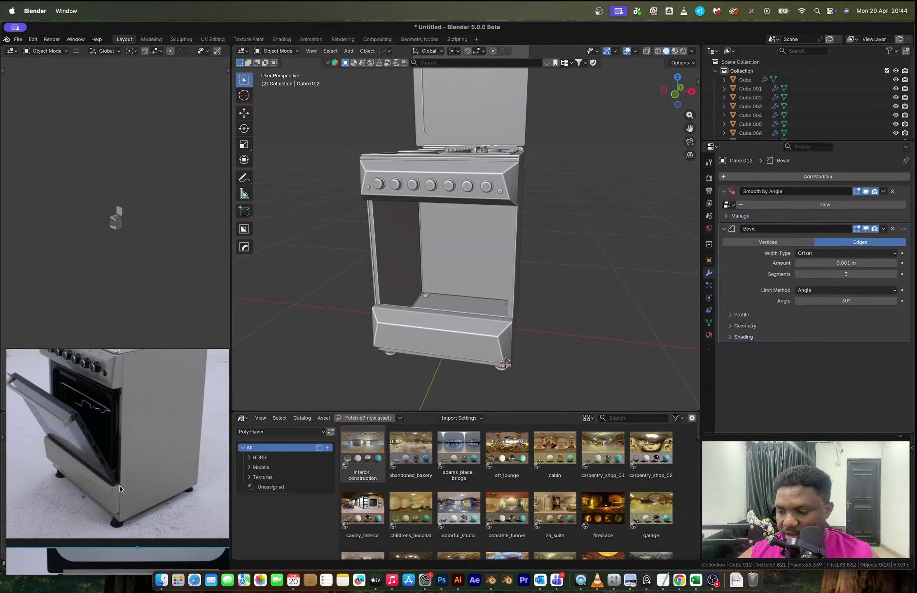
Step: Duplicate the cooker body's horizontal edge loop above the lower front panel in place and separate it into its own object
click(460, 272)
key(Tab)
middle_drag(460, 272, 490, 272)
key(2)
alt+click(457, 268)
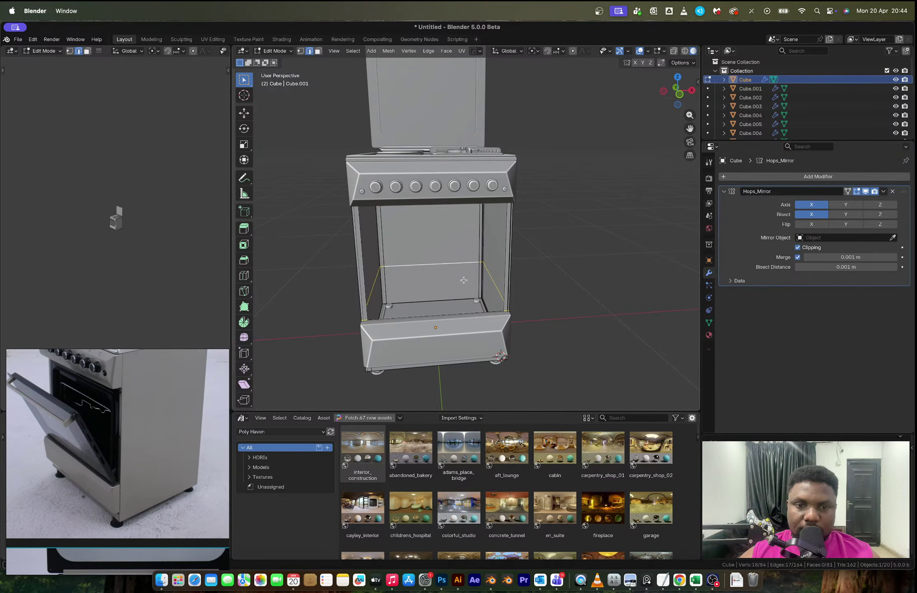
middle_drag(463, 280, 484, 313)
key(g)
right_click(491, 319)
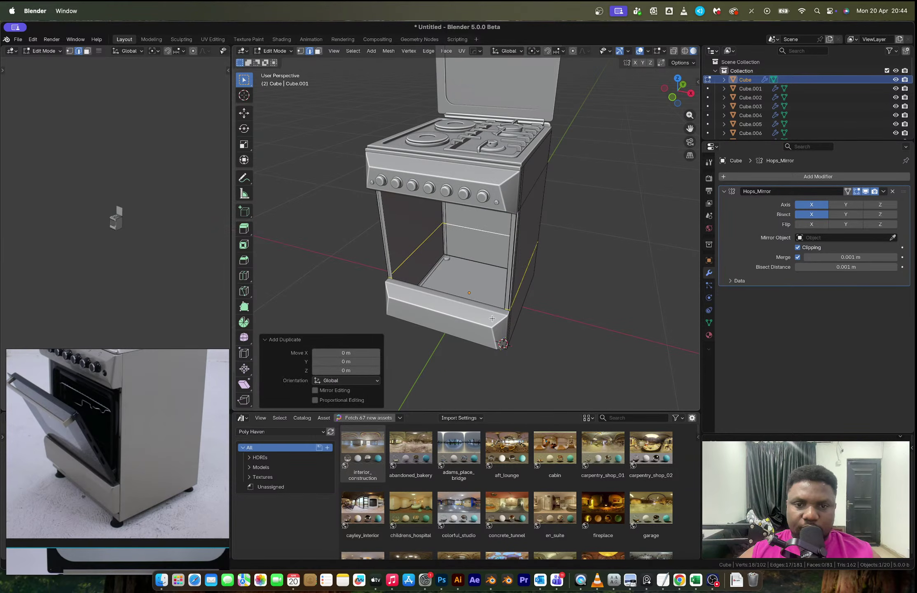
key(p)
key(s)
key(Tab)
click(406, 258)
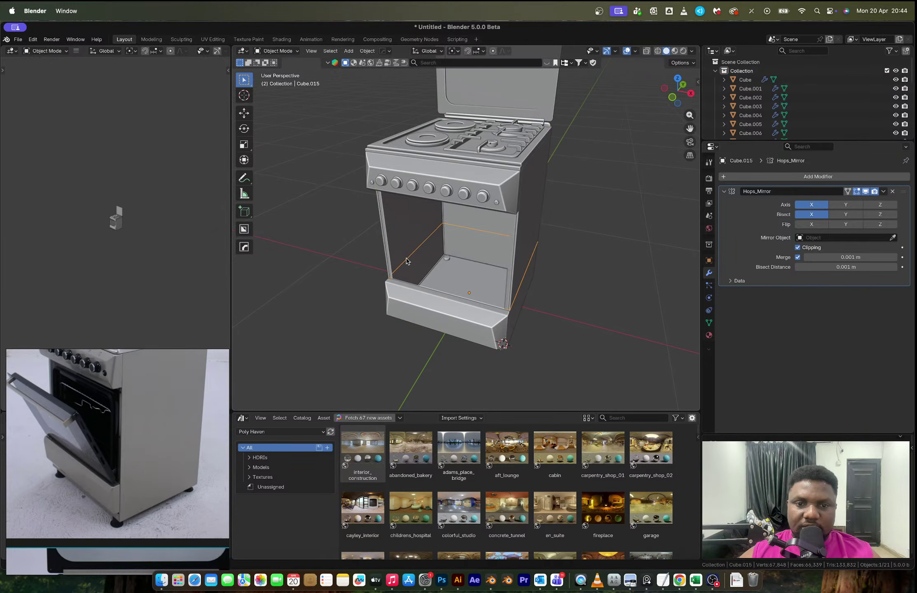
Step: Isolate the separated edge loop and dissolve the two stray vertices beside its right front corner
key(Tab)
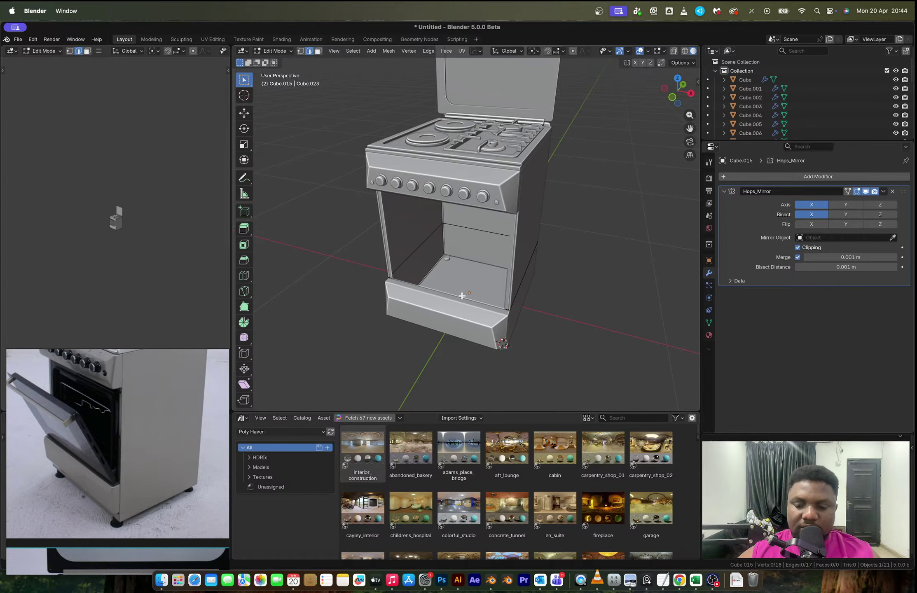
key(KP_Divide)
key(1)
click(588, 372)
middle_drag(587, 370, 499, 297)
shift+click(546, 395)
right_click(549, 396)
key(Escape)
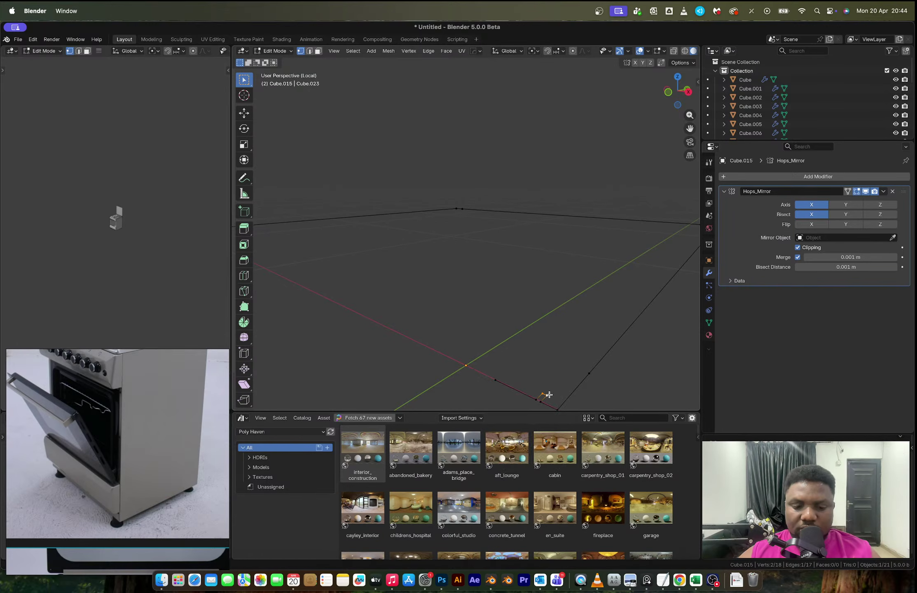
key(x)
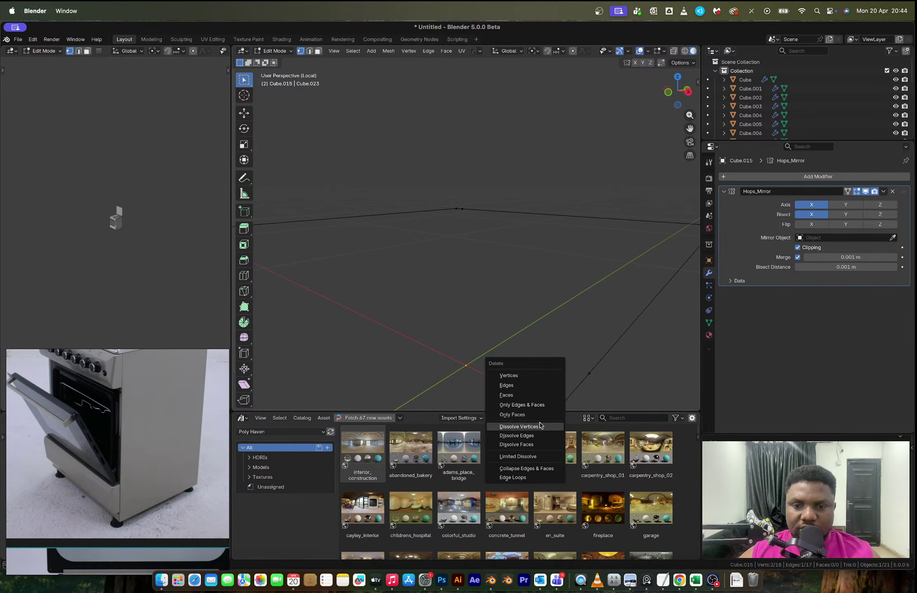
click(540, 426)
Step: Close the open front of the loop with an edge between its two end vertices
middle_drag(414, 300, 435, 261)
click(408, 358)
scroll(421, 360, down, 1)
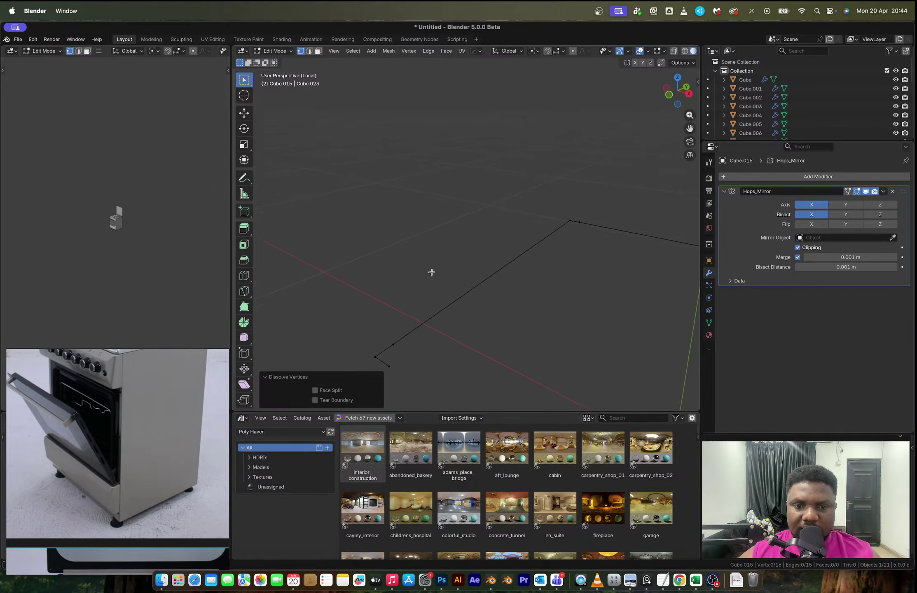
middle_drag(420, 360, 443, 288)
shift+click(641, 347)
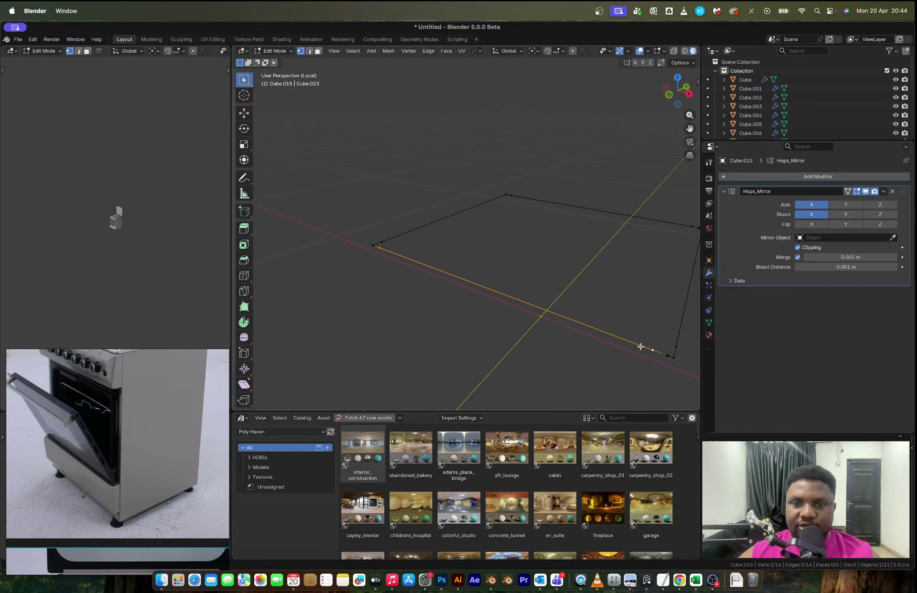
Step: Try filling the whole loop with a single face and with Grid Fill, undoing each fill
key(a)
key(f)
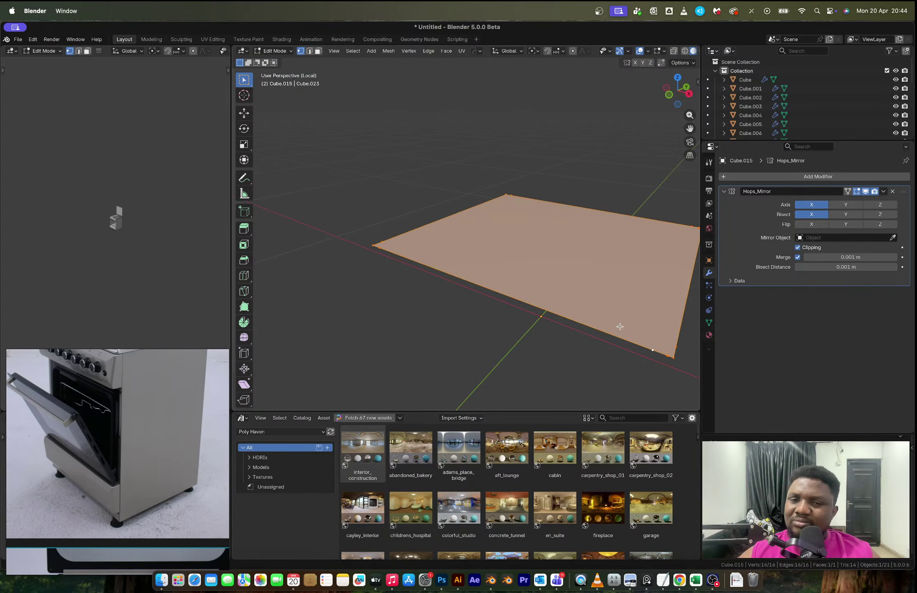
key(super+z)
right_click(590, 303)
key(Escape)
key(F3)
text(grid)
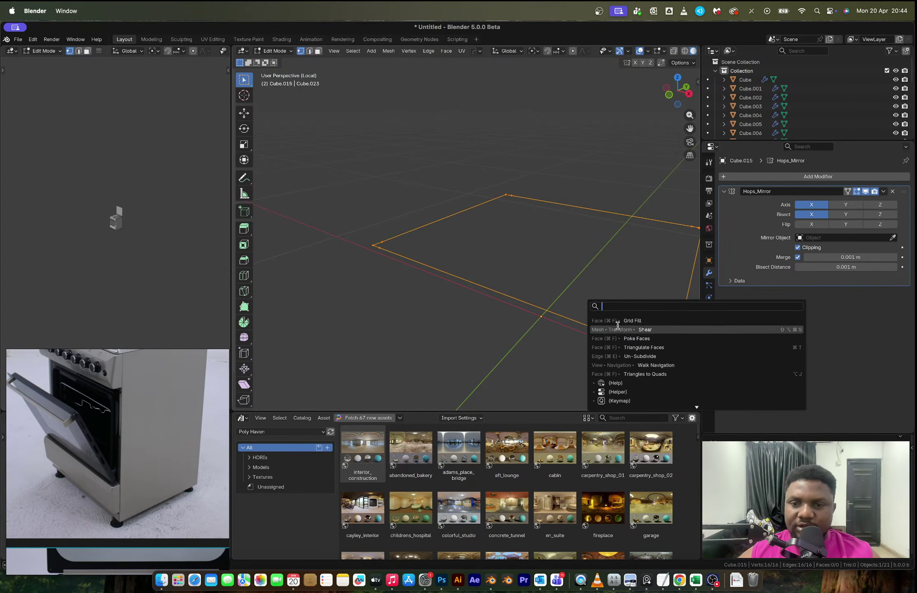
key(Return)
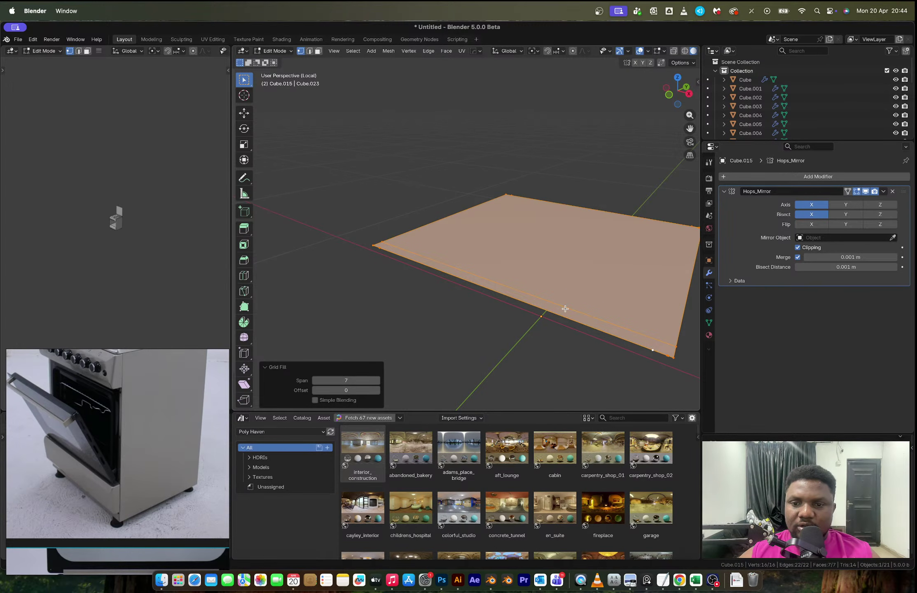
key(super+z)
Step: Select the extra vertices along the loop's edges near its corners and dissolve them
alt+click(644, 344)
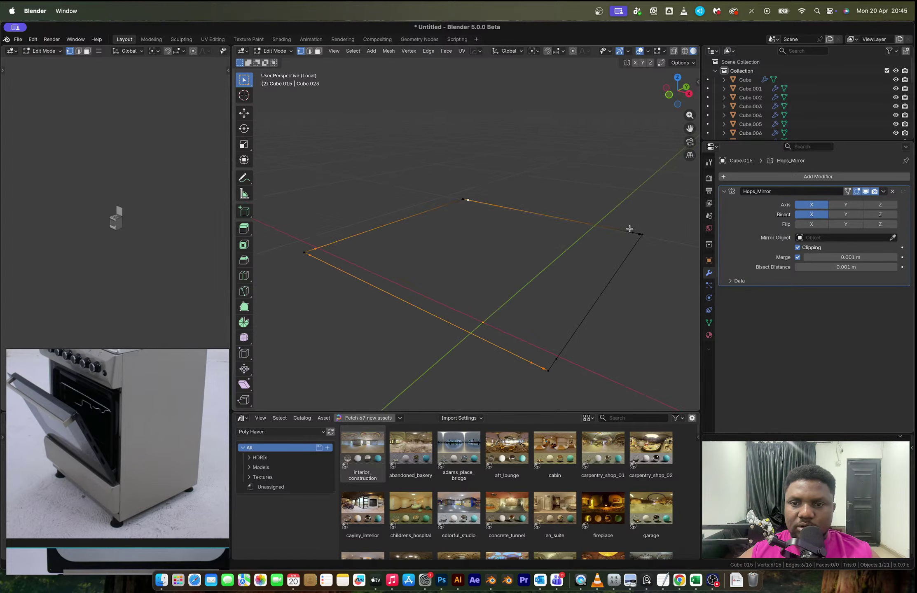
shift+click(632, 232)
shift+drag(636, 229, 638, 238)
key(x)
click(623, 243)
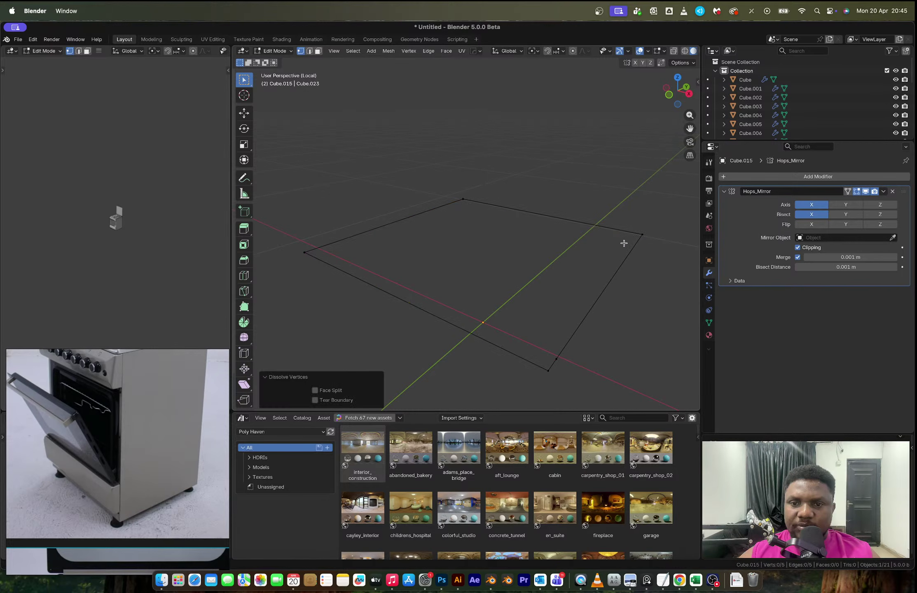
Step: Dissolve the last extra vertex near the right front corner, fill the four-cornered loop with a face, and leave the isolated view
key(a)
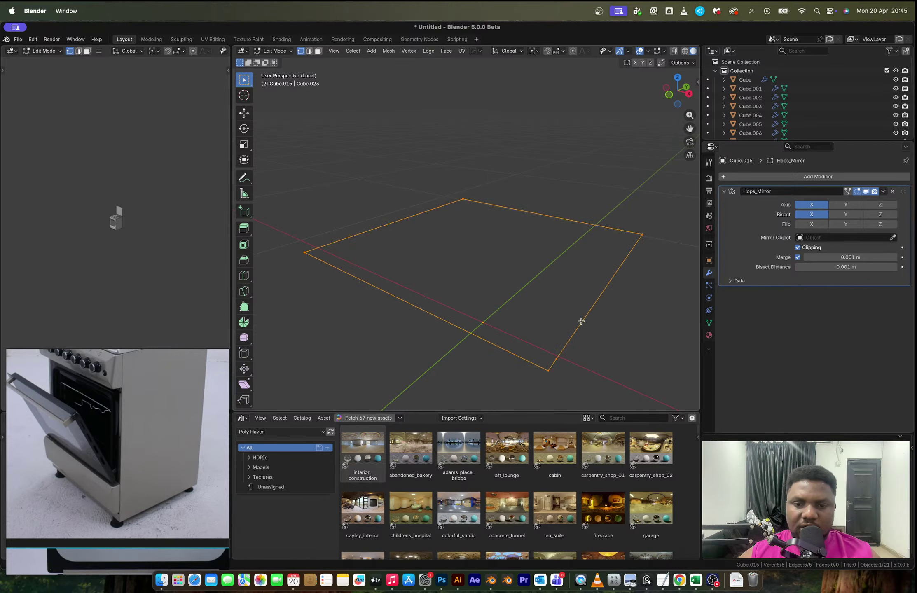
click(556, 359)
key(x)
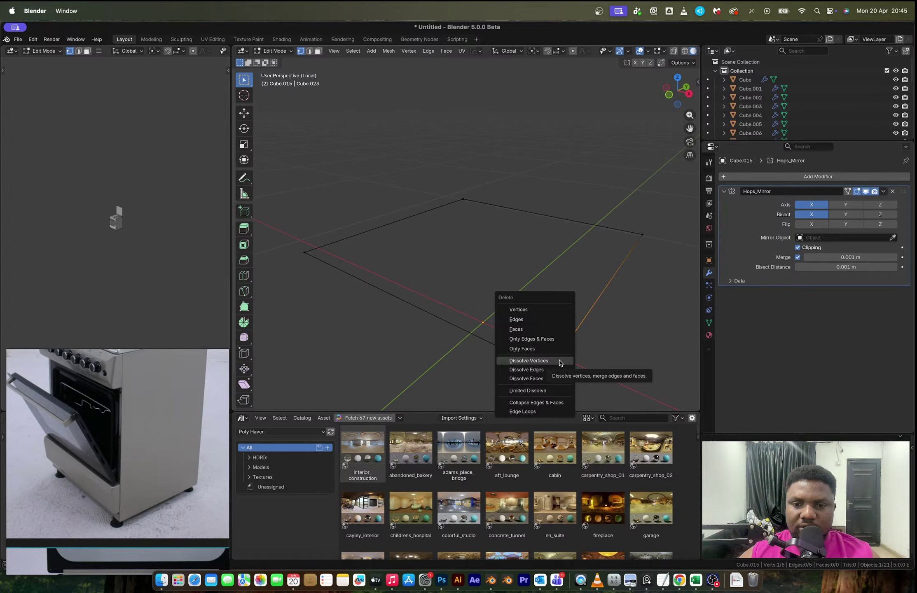
click(560, 361)
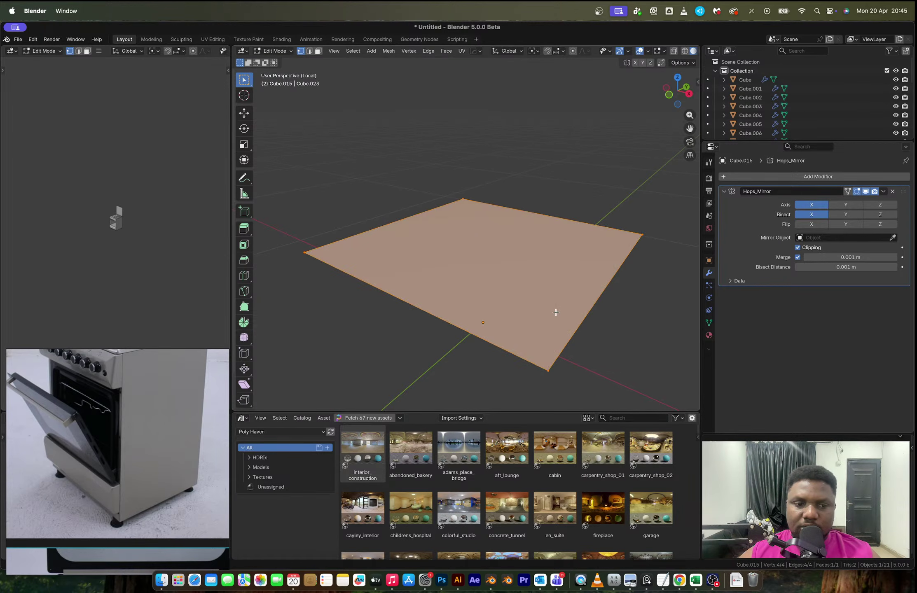
key(Tab)
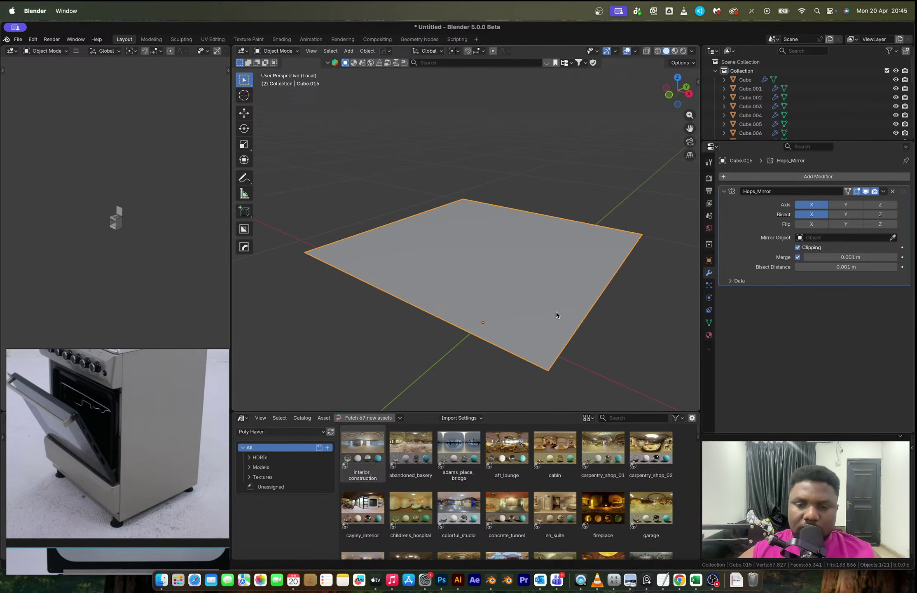
key(KP_Divide)
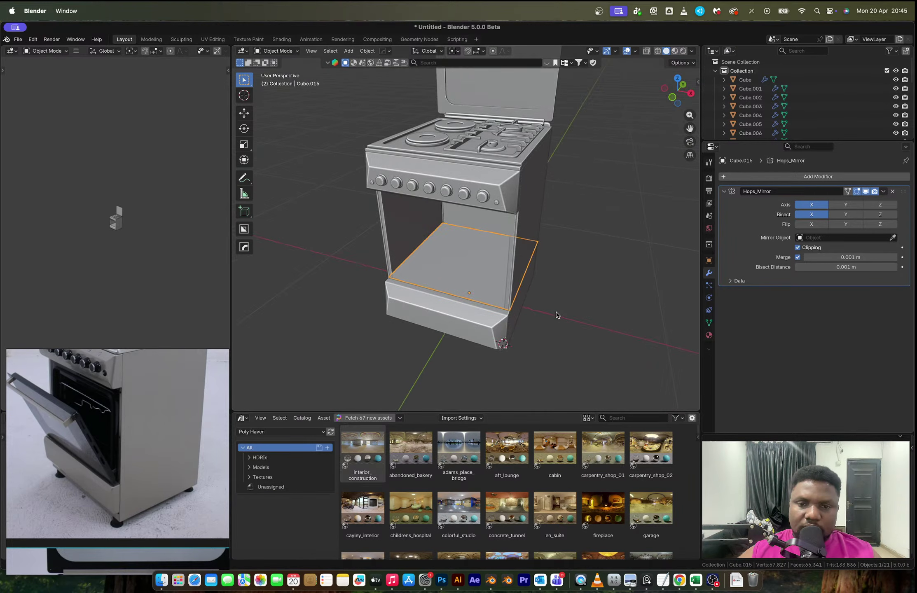
Step: Scale the oven floor panel's face to about 0.98 and move it down about 0.012 m along Z
middle_drag(556, 312, 558, 330)
scroll(557, 329, up, 2)
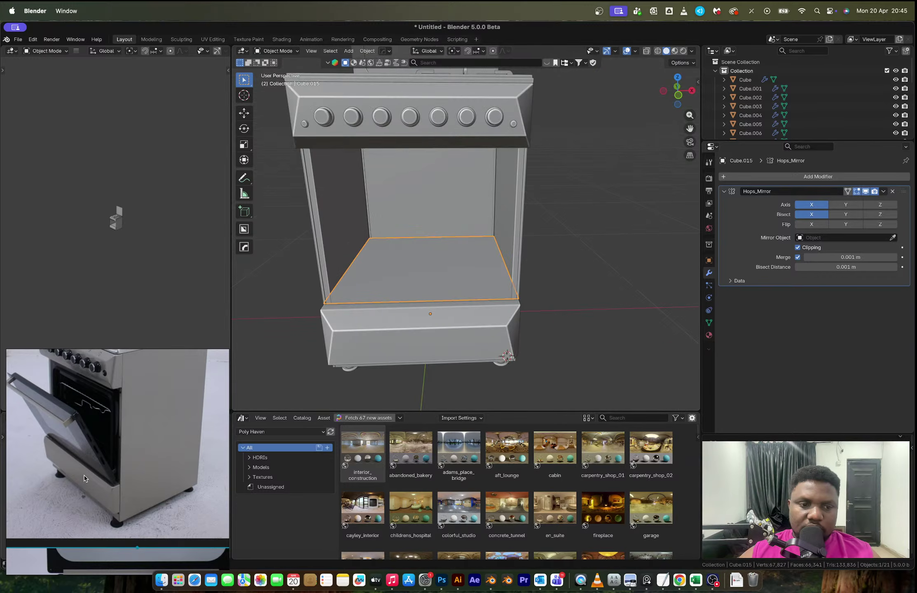
scroll(131, 476, up, 4)
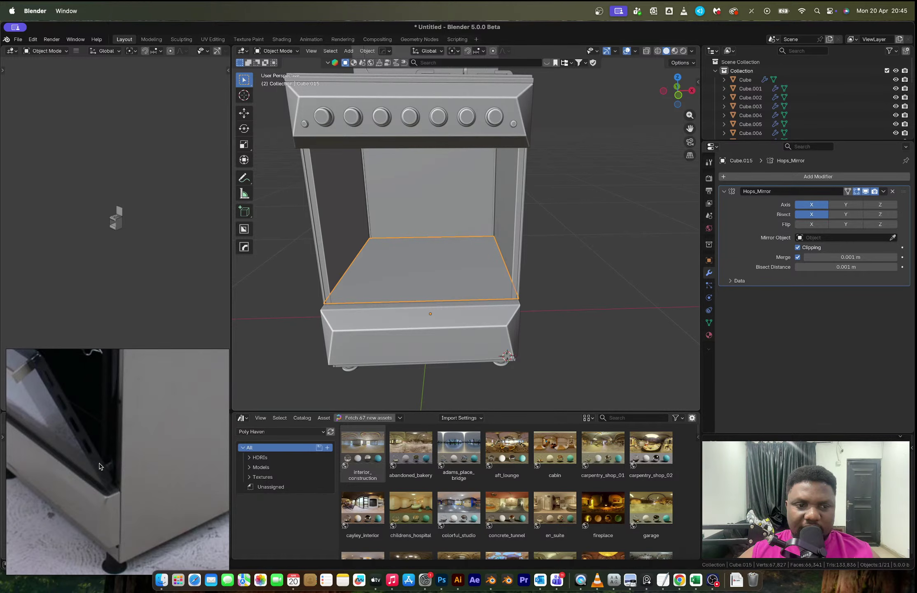
middle_drag(91, 452, 94, 469)
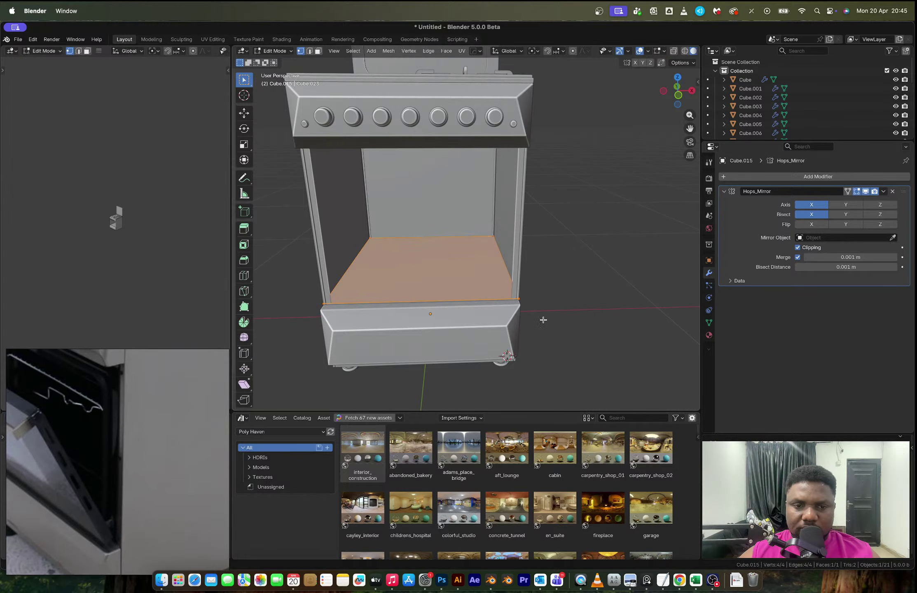
key(s)
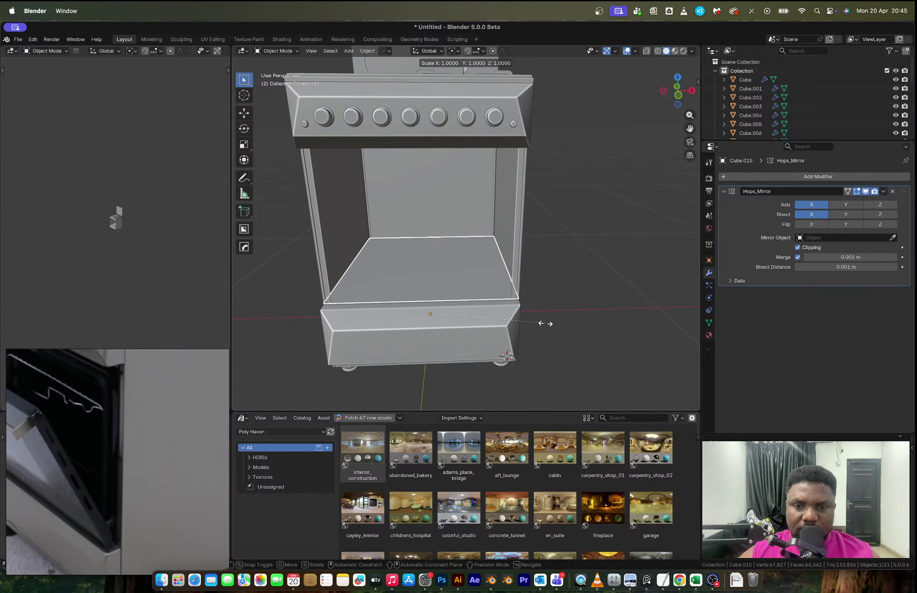
key(Escape)
key(Tab)
key(s)
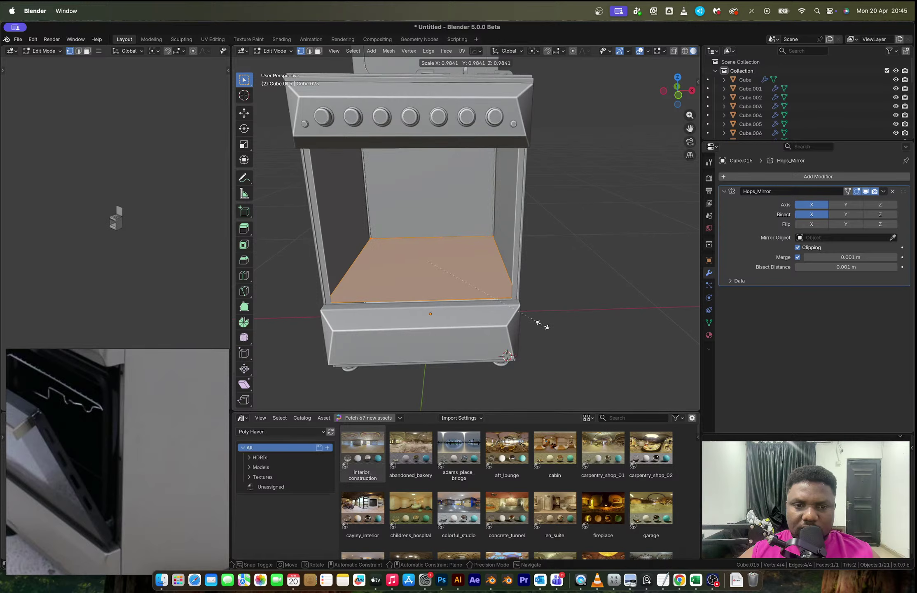
click(542, 324)
key(g)
key(z)
click(542, 328)
Step: Extrude the floor face upward to the control panel's underside to form the oven cavity and delete its front face
key(e)
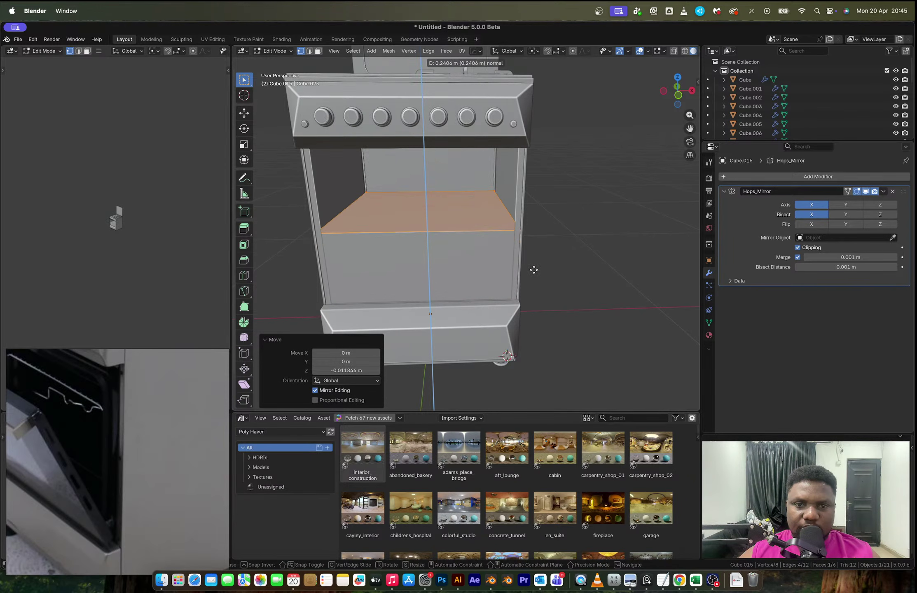
click(520, 204)
key(3)
click(449, 223)
key(x)
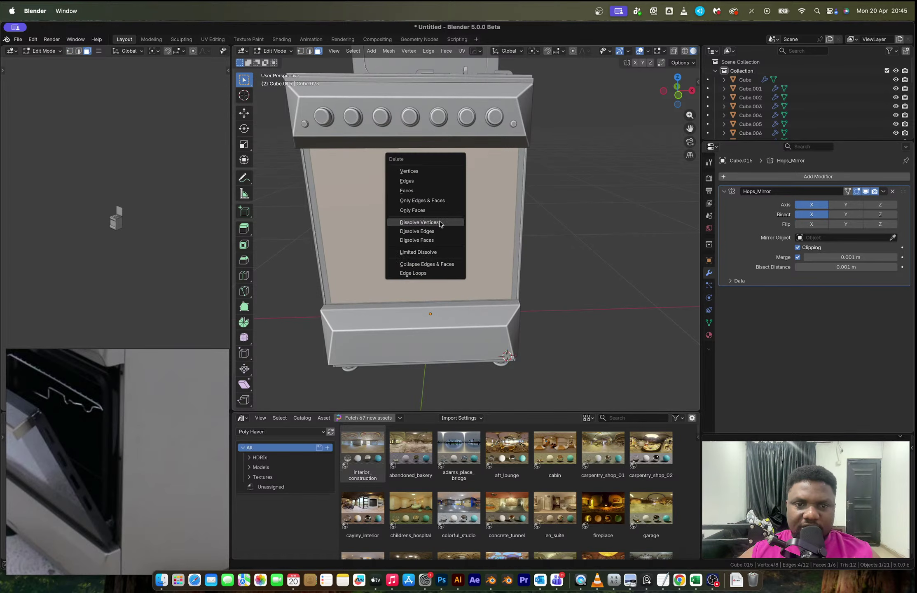
key(f)
key(Tab)
Step: Unhide the oven door, its window and its handle
middle_drag(586, 263, 510, 298)
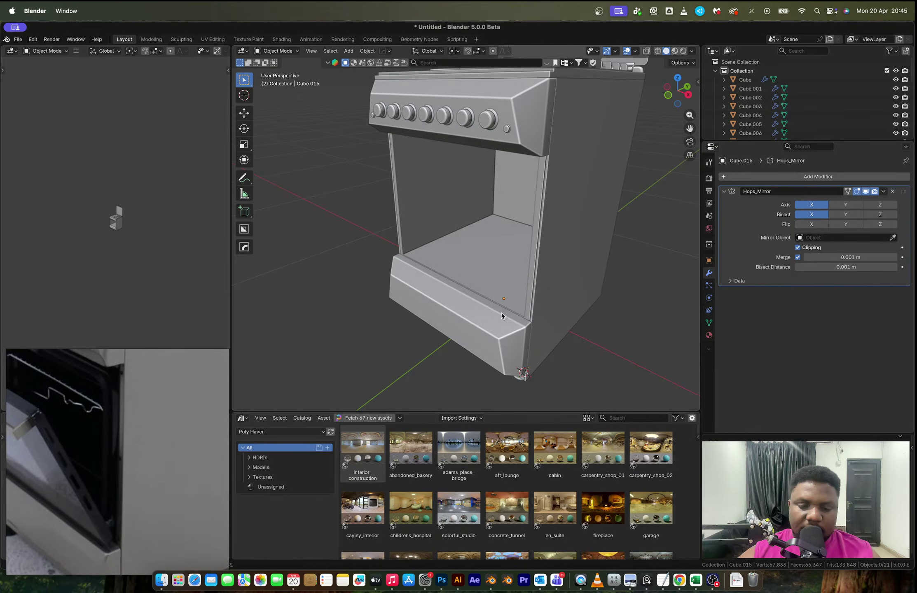
key(alt+h)
middle_drag(501, 312, 509, 274)
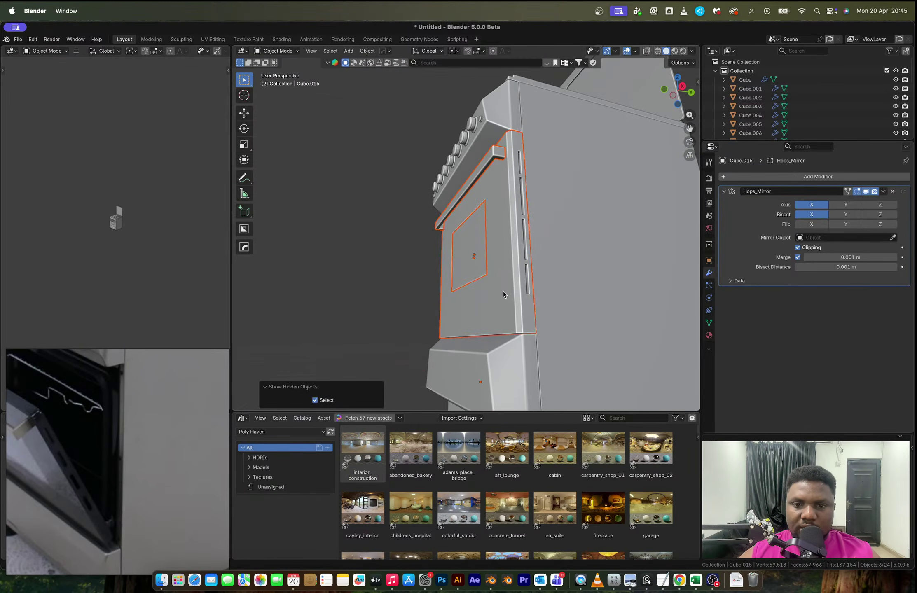
Step: Snap the 3D cursor to the door's bottom-edge vertices and set the door's origin to the cursor
click(500, 330)
key(Tab)
middle_drag(500, 330, 475, 328)
key(alt+z)
key(1)
drag(468, 329, 542, 357)
key(ctrl+Tab)
click(531, 362)
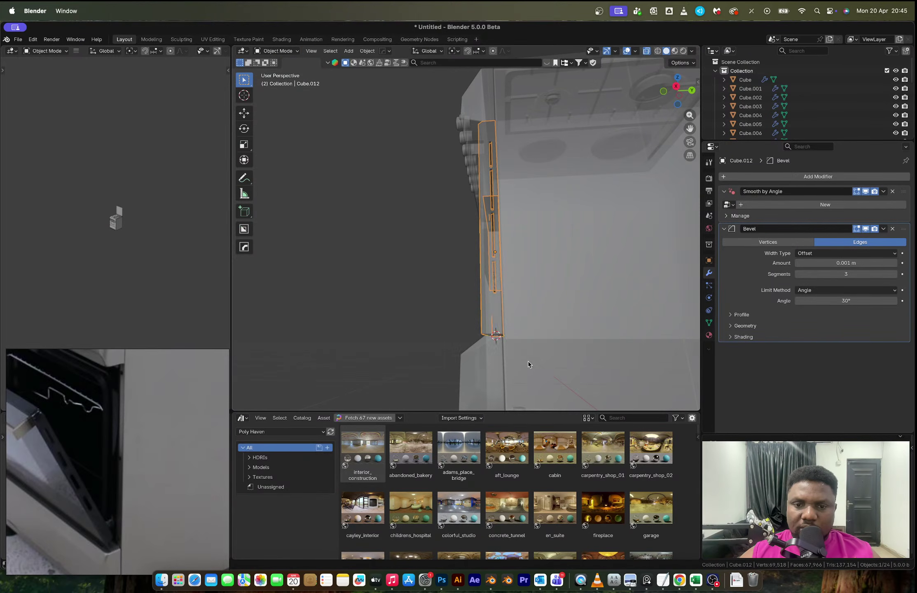
right_click(528, 365)
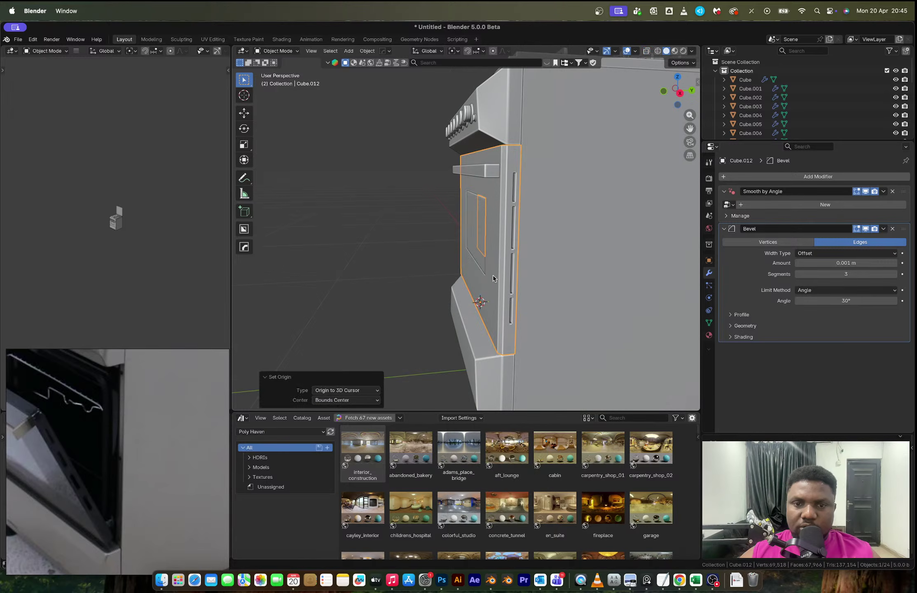
Step: Select the window and handle together with the door as the active object, and set the pivot point to Active Element
shift+click(471, 215)
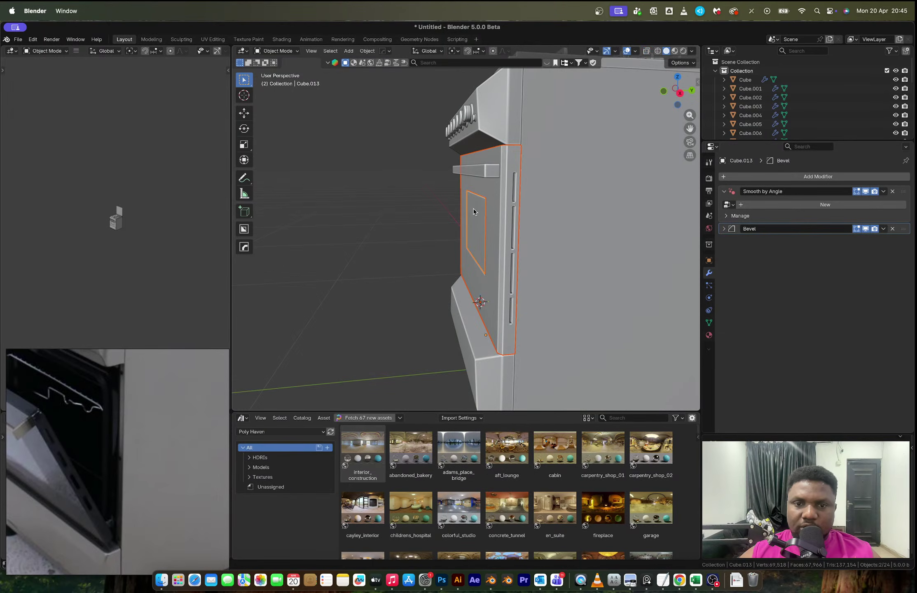
middle_drag(522, 311, 586, 334)
key(r)
key(x)
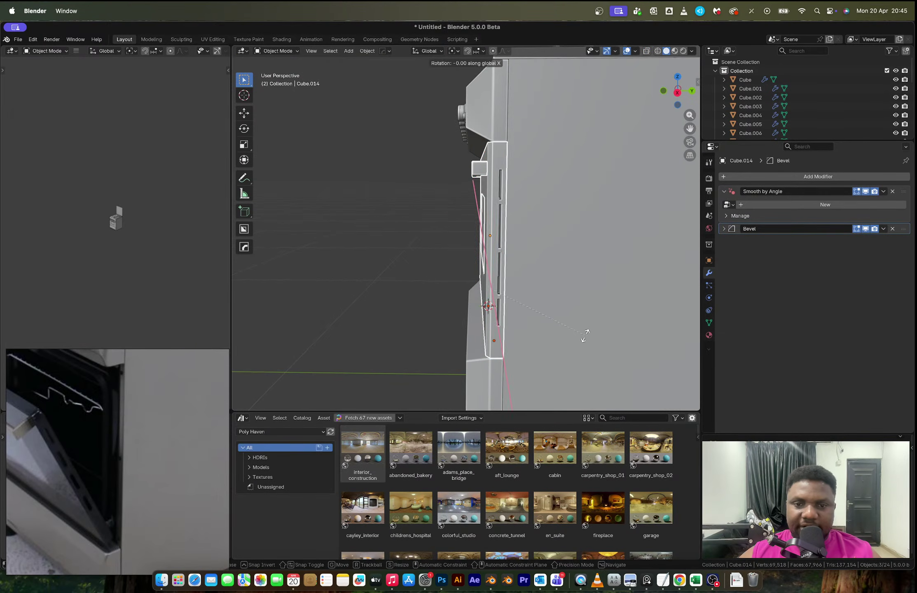
right_click(548, 285)
key(period)
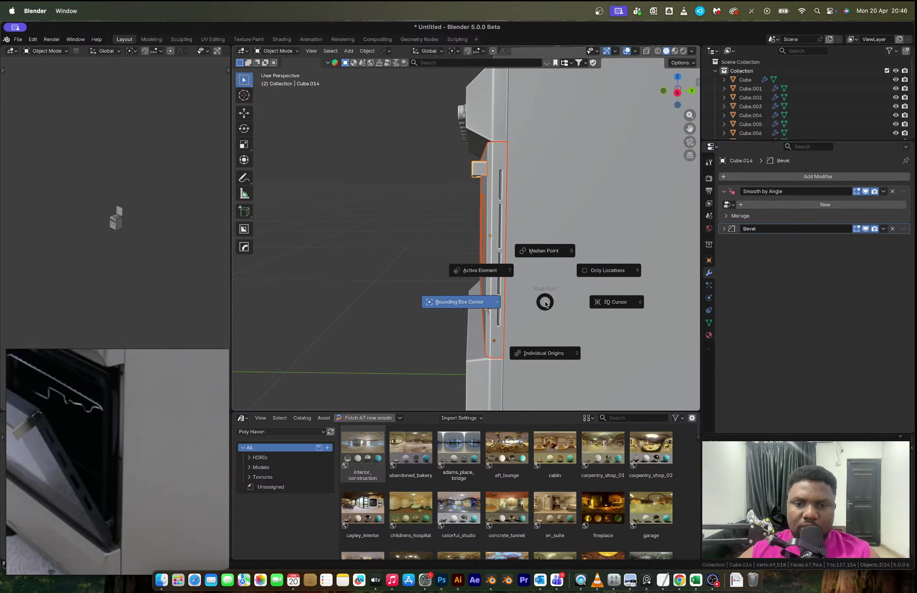
click(472, 306)
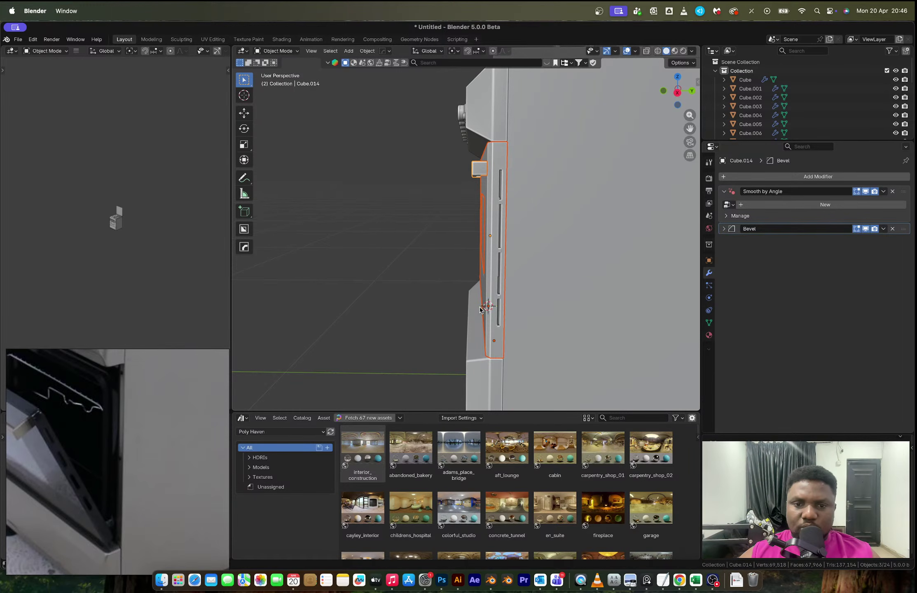
shift+click(492, 345)
key(r)
key(x)
key(Escape)
middle_drag(507, 328, 574, 313)
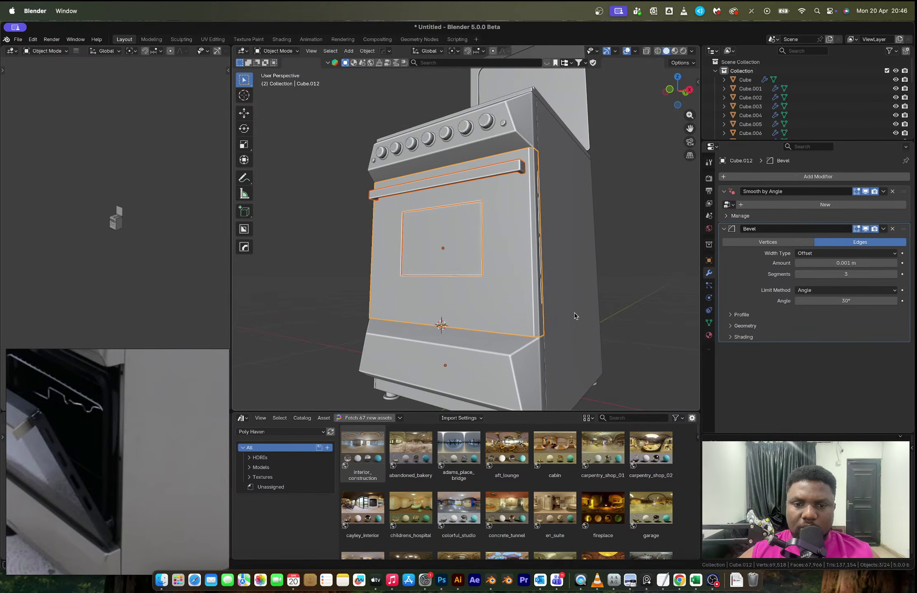
click(511, 316)
key(r)
key(x)
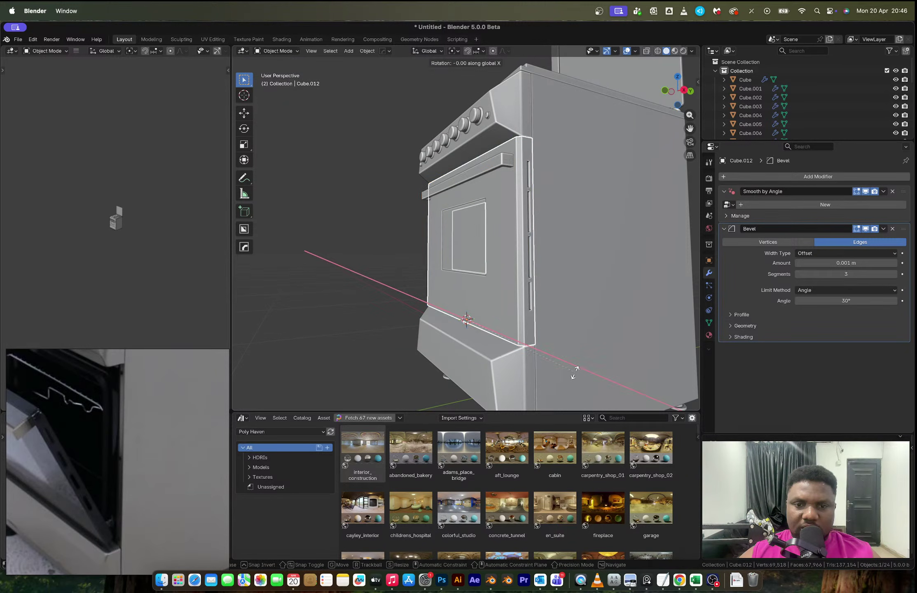
key(Escape)
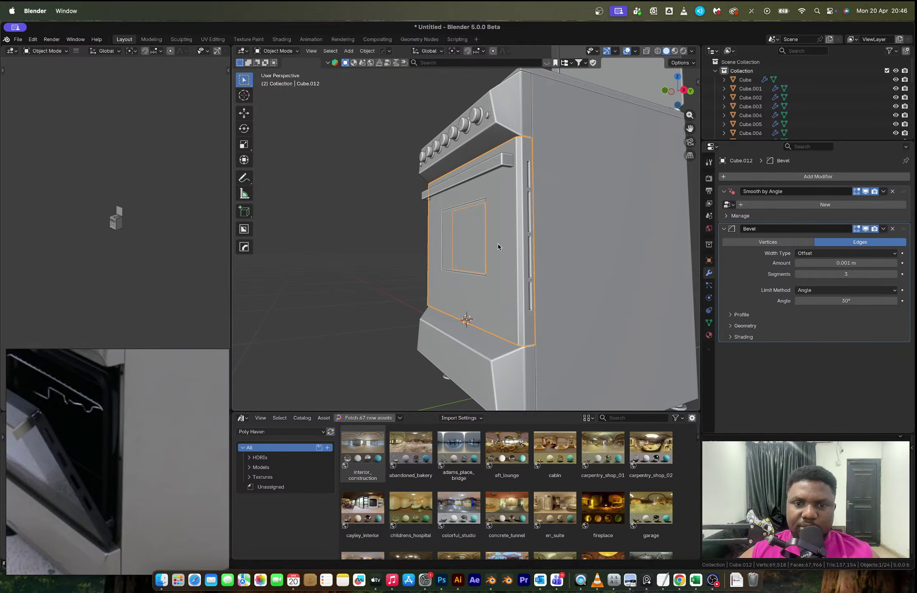
key(super+z)
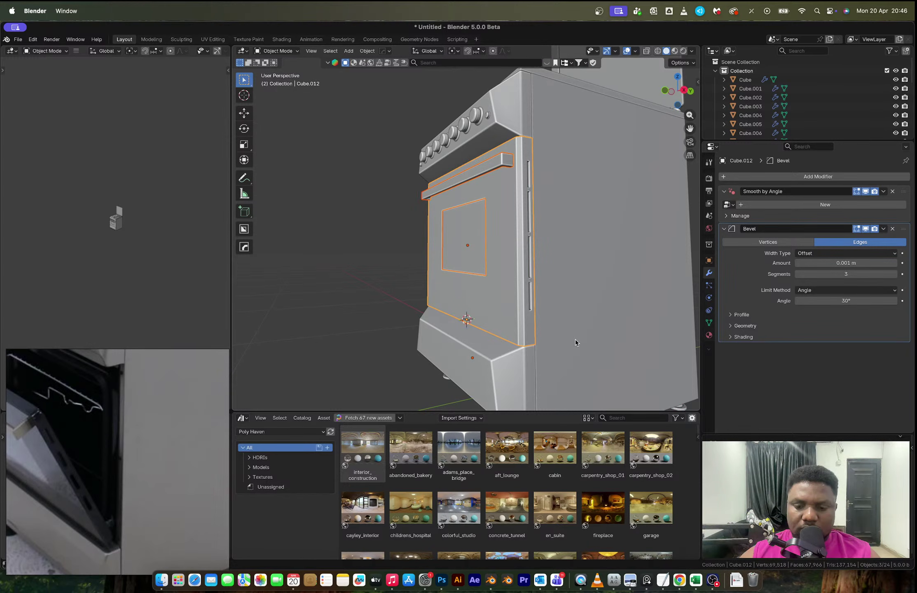
Step: Rotate the door, window and handle 27.7° about the global X axis so the door tilts open
key(r)
key(x)
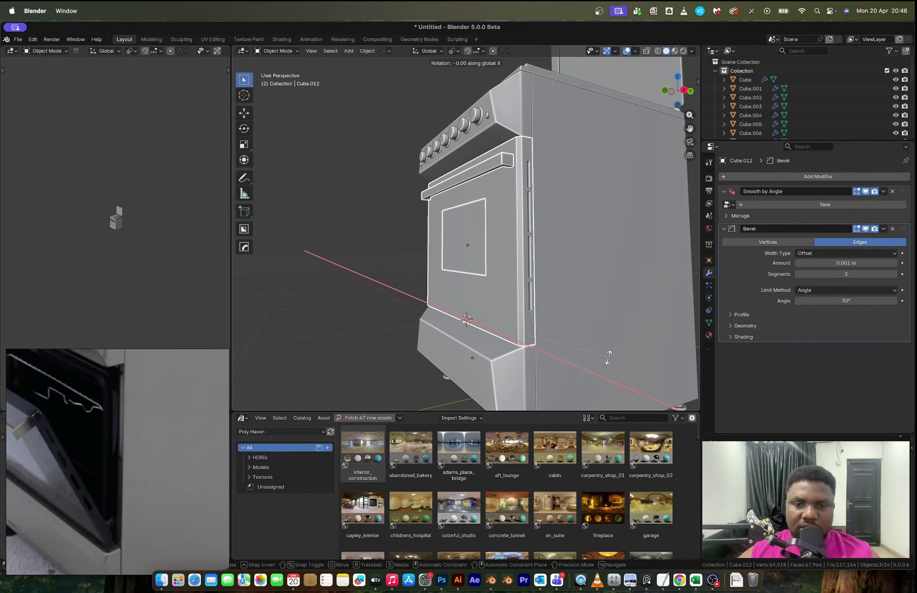
click(558, 300)
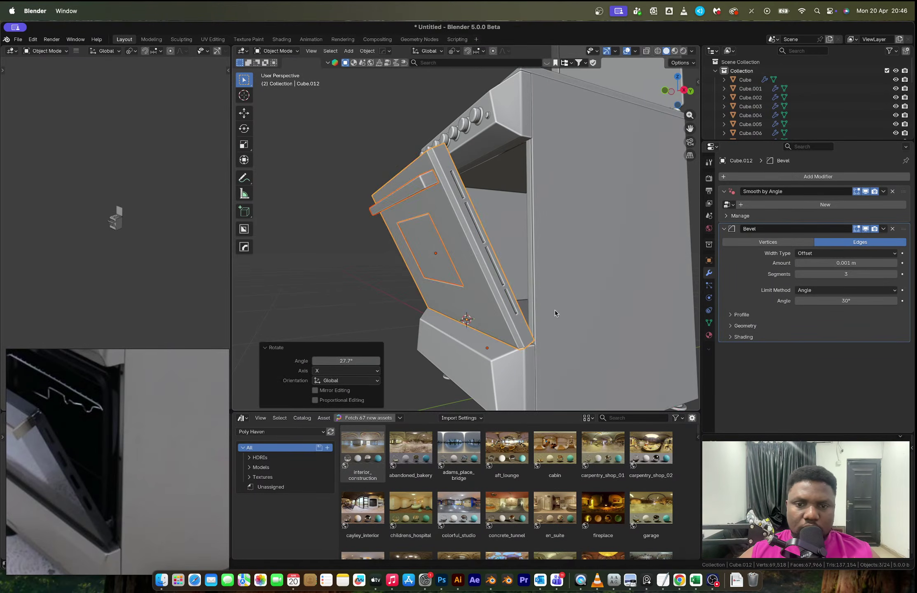
Step: Add a crosswise loop cut near the bottom of the door's inner side and a lengthwise one beside its slotted edge
middle_drag(559, 301, 478, 323)
click(476, 338)
key(Tab)
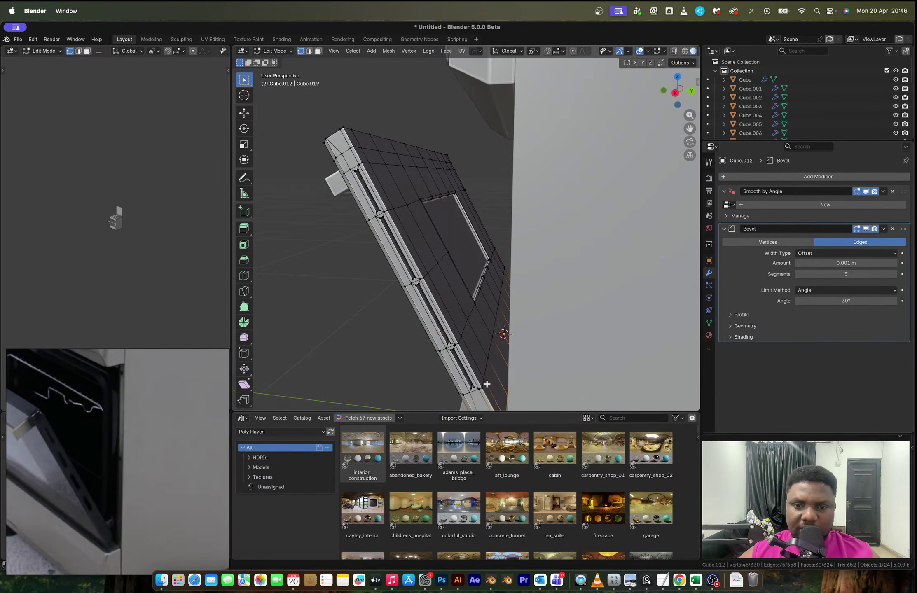
scroll(474, 381, up, 3)
key(ctrl+r)
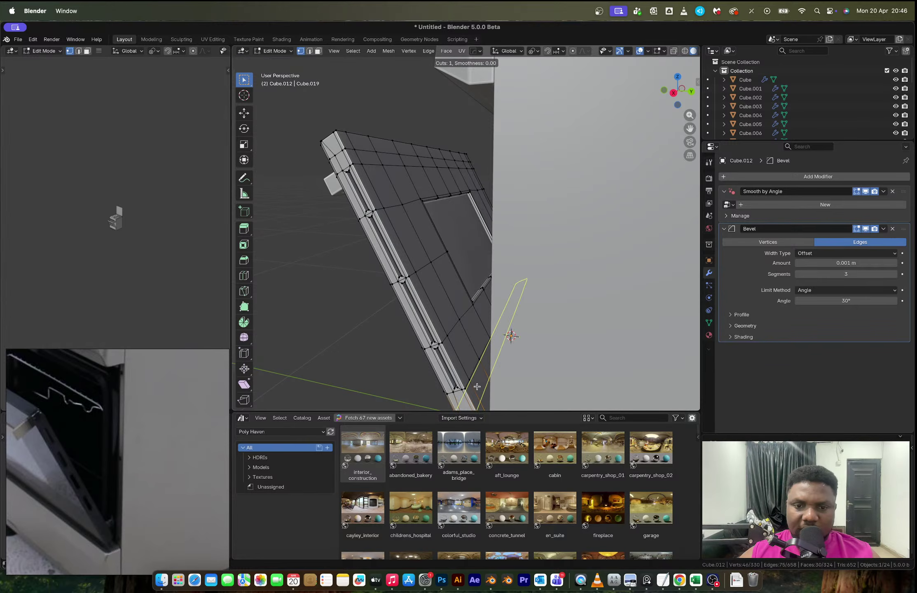
click(474, 380)
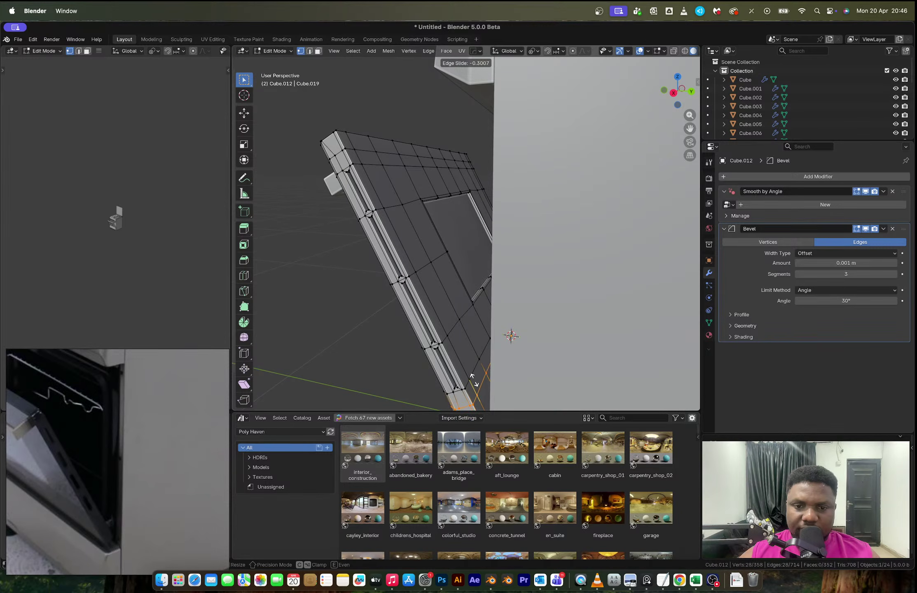
click(476, 378)
key(ctrl+r)
click(474, 378)
click(474, 381)
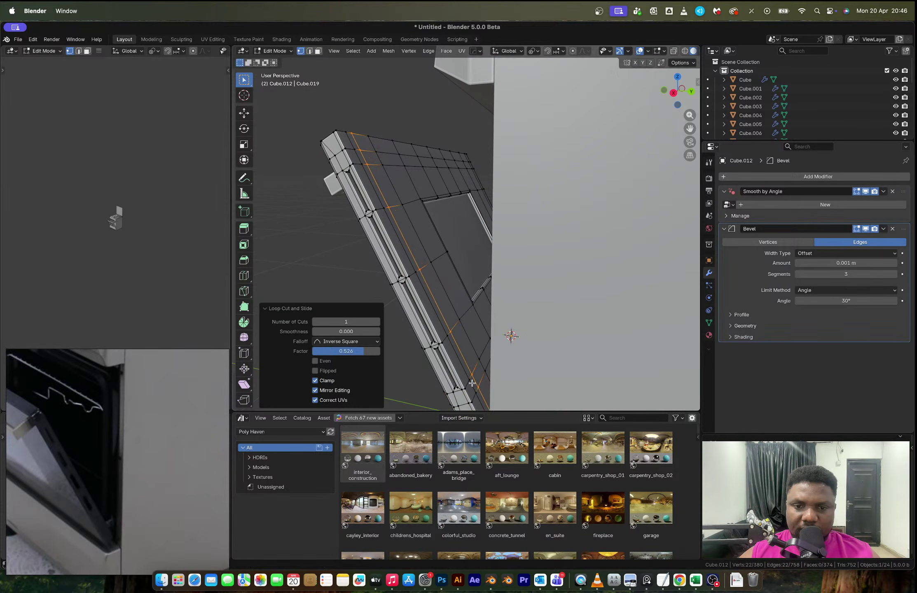
Step: Extrude the small face near the door's inner bottom corner toward the oven cavity as a hinge arm
key(3)
click(473, 384)
middle_drag(474, 384, 480, 381)
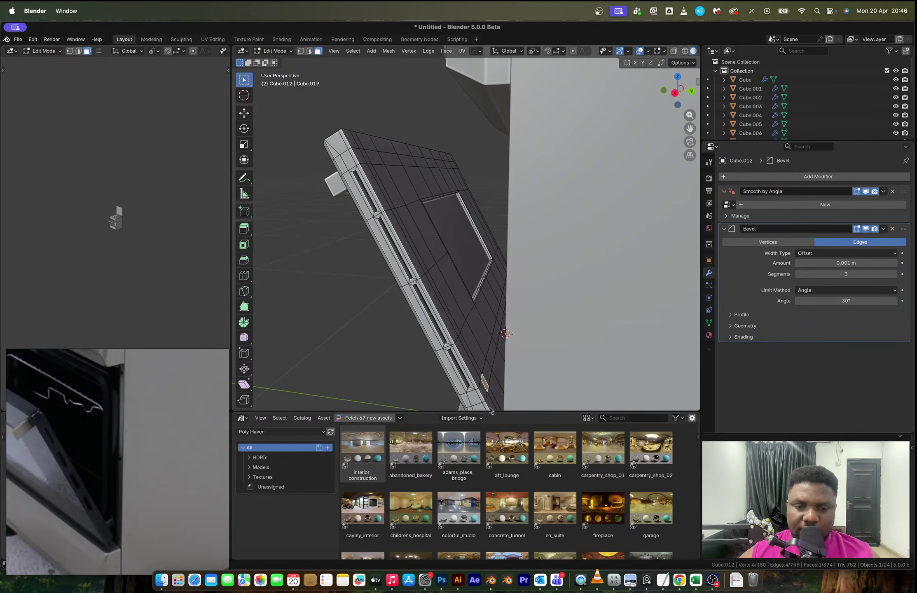
key(e)
click(557, 387)
key(Tab)
Step: With overlays turned off, reselect the three door parts with the door active and rotate them about the global X axis
scroll(557, 387, down, 5)
middle_drag(551, 370, 407, 284)
click(428, 272)
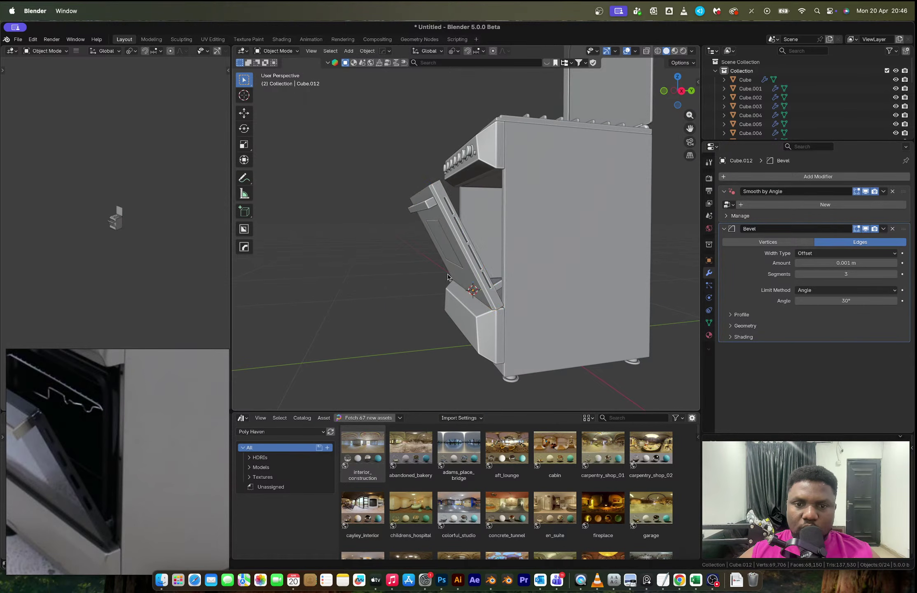
key(super+z)
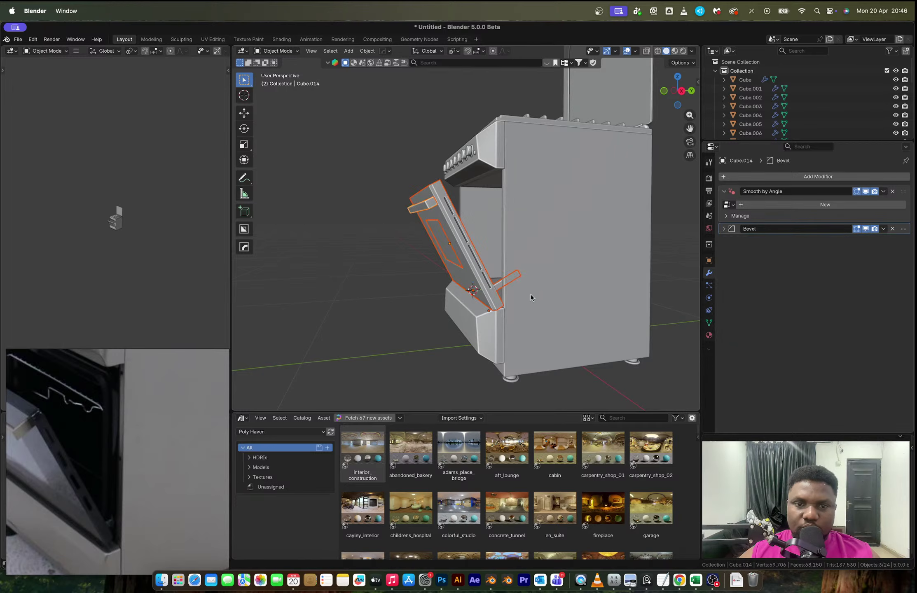
shift+click(484, 296)
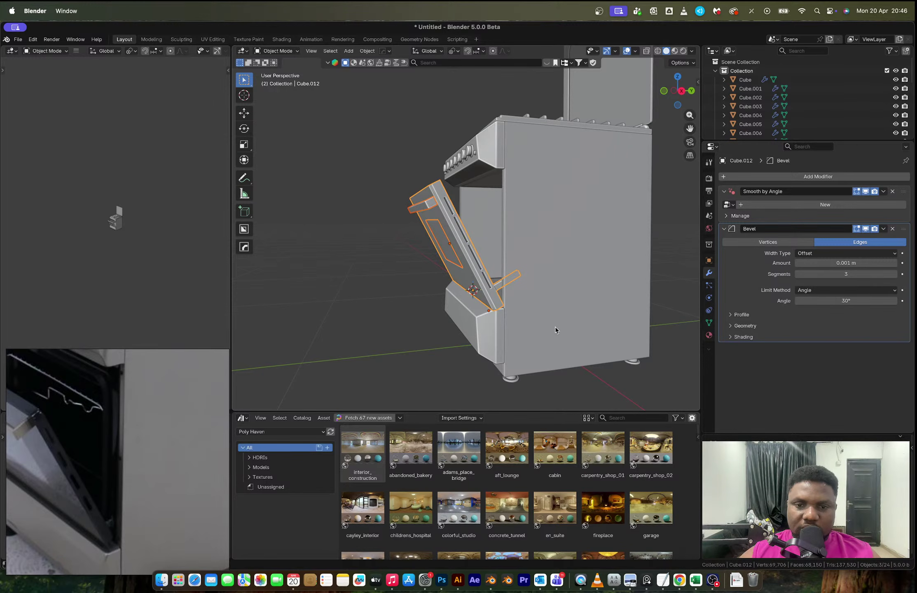
key(shift+alt+z)
shift+middle_drag(519, 308, 509, 315)
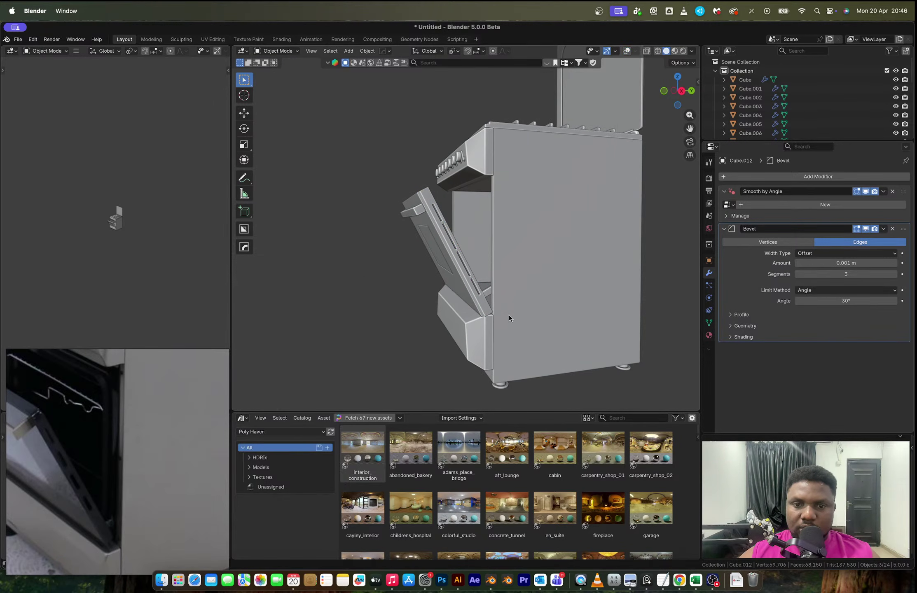
key(r)
key(x)
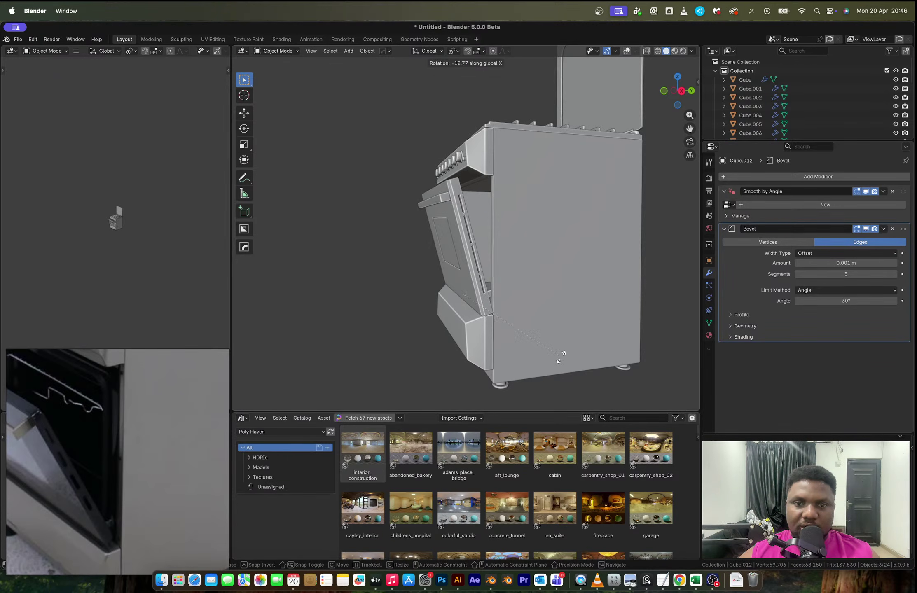
click(551, 325)
Step: Hide the three door parts and the viewport gizmos to expose the oven cavity
key(h)
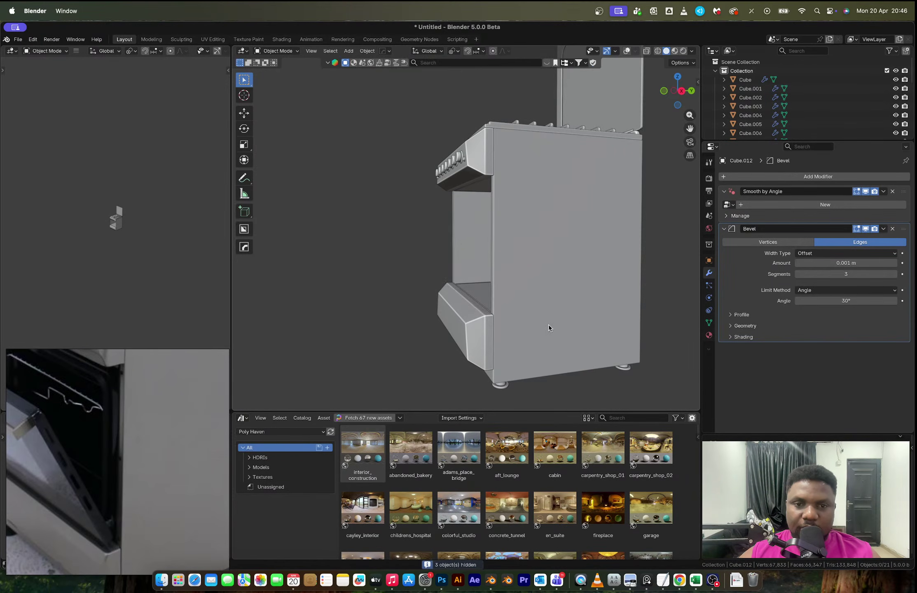
middle_drag(548, 324, 610, 323)
click(606, 51)
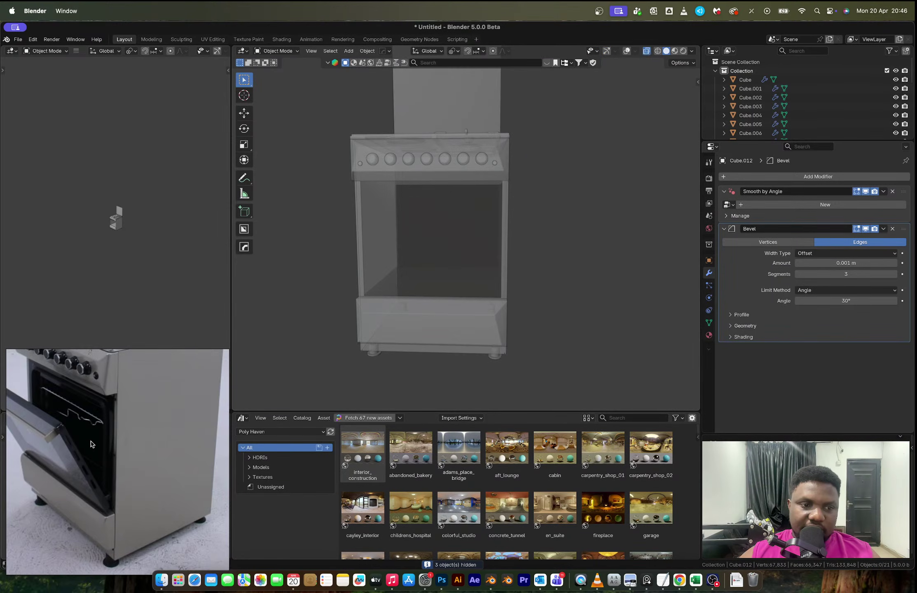
Step: Switch to the browser's Gratus product page and open the photo of the cooker with its oven door ajar, facing right
scroll(82, 447, down, 5)
key(ctrl+Right)
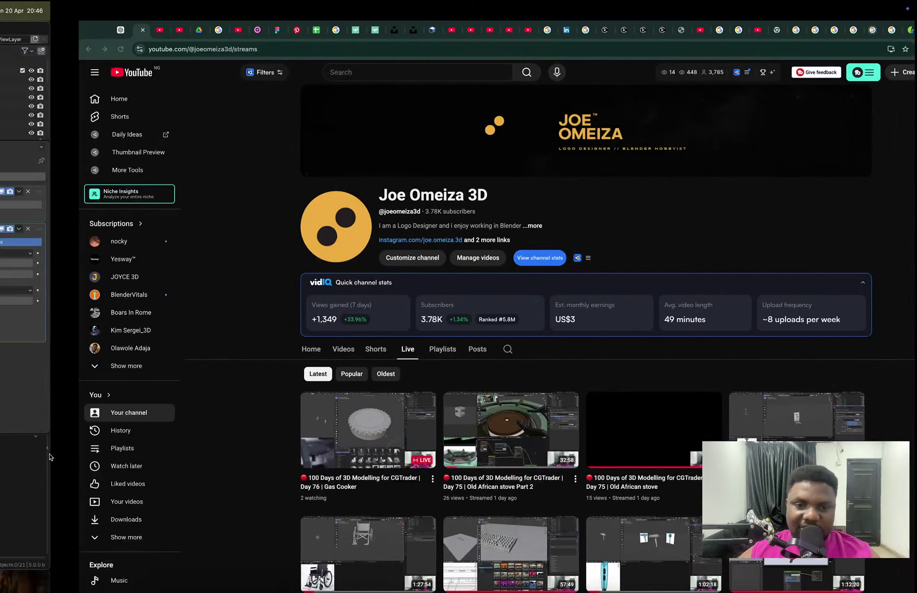
click(831, 30)
key(Escape)
scroll(292, 328, down, 3)
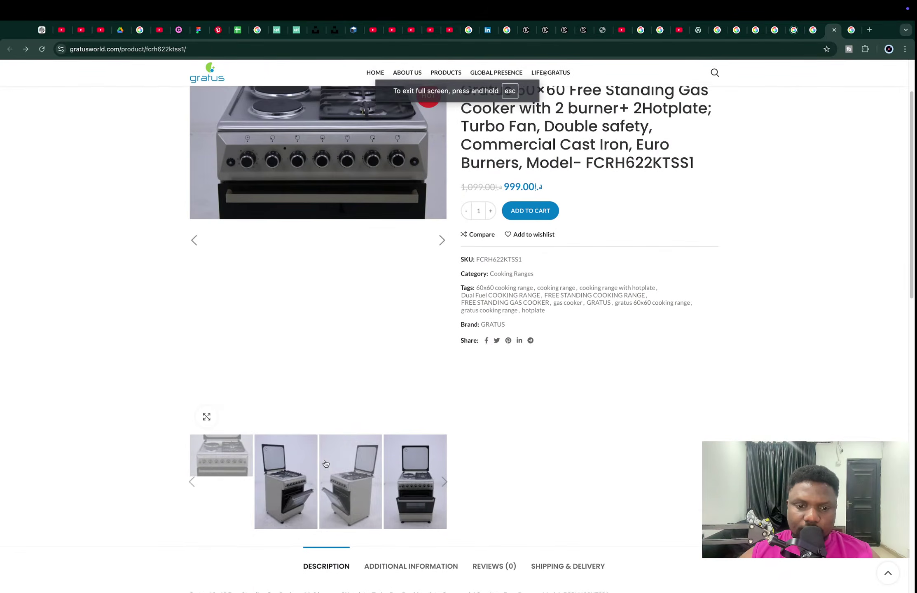
click(293, 501)
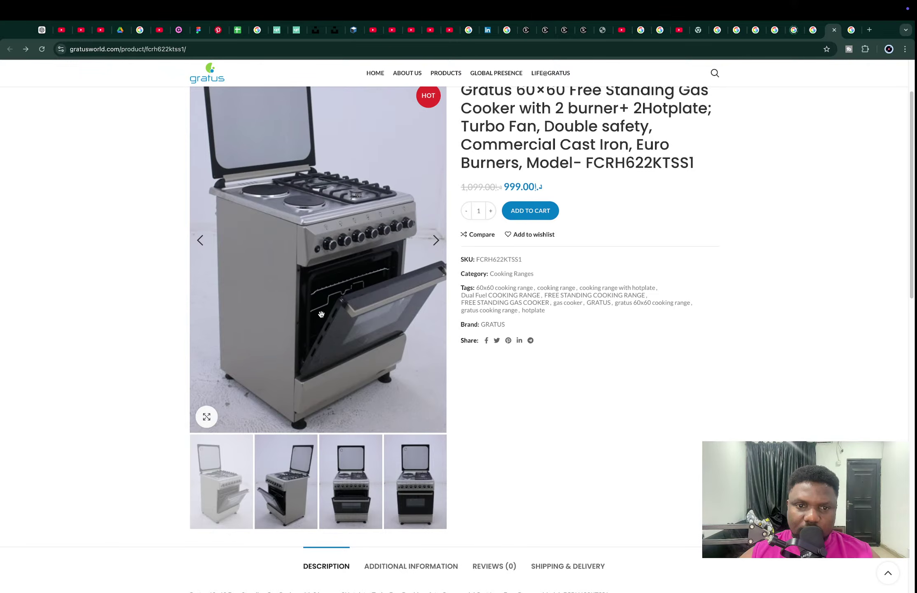
Step: Copy this cooker photo into the PureRef board and enlarge it around the open oven door and interior racks
right_click(318, 296)
click(334, 323)
key(ctrl+Left)
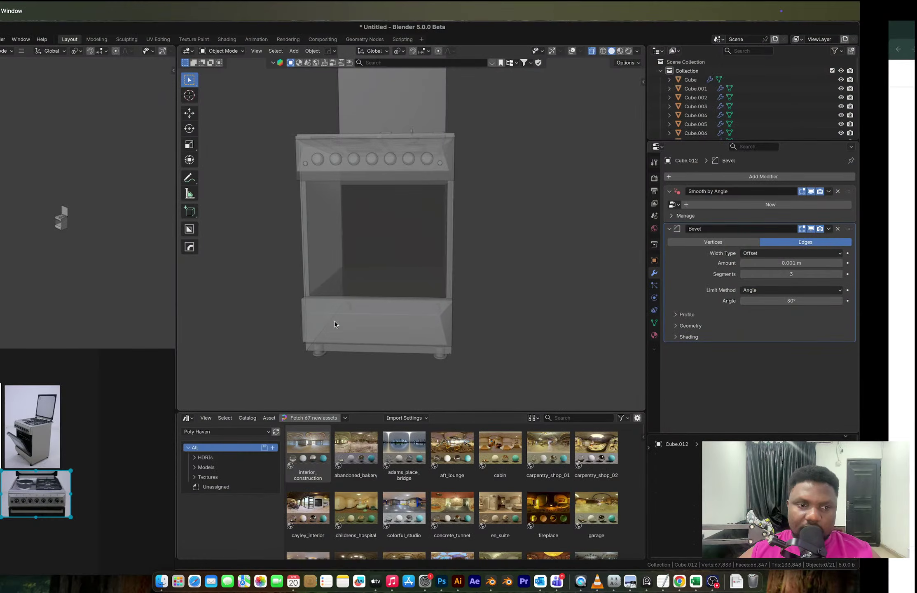
key(super+v)
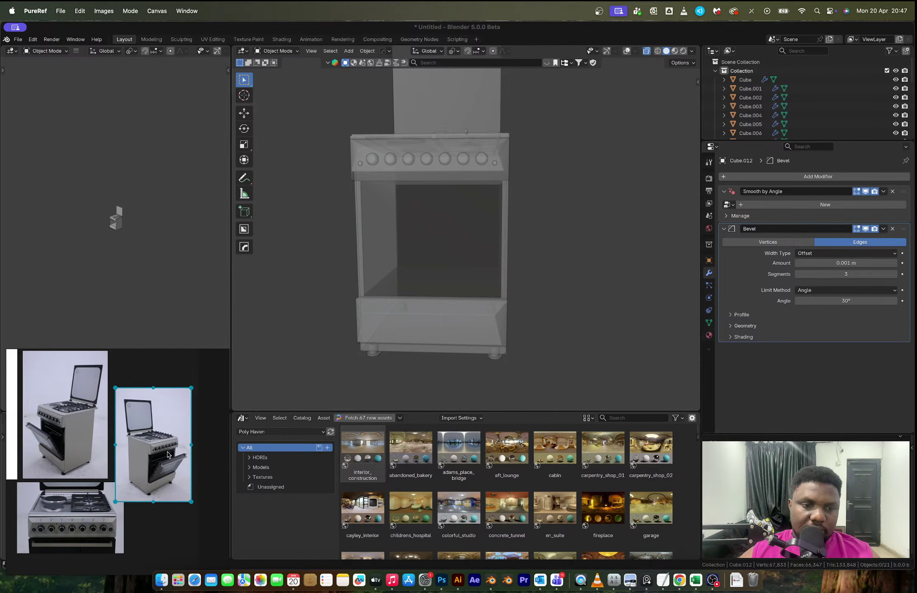
scroll(159, 453, up, 3)
scroll(154, 442, up, 2)
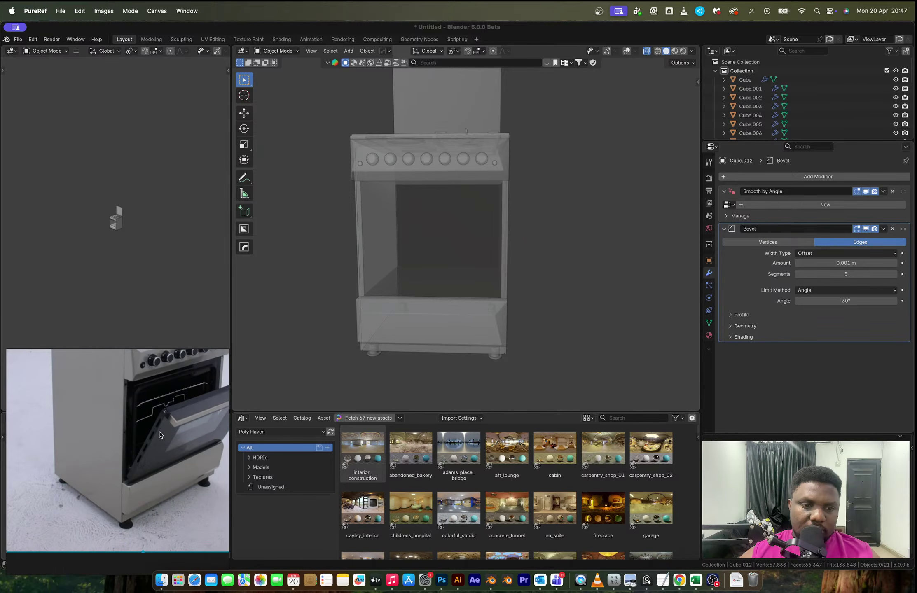
drag(159, 434, 135, 476)
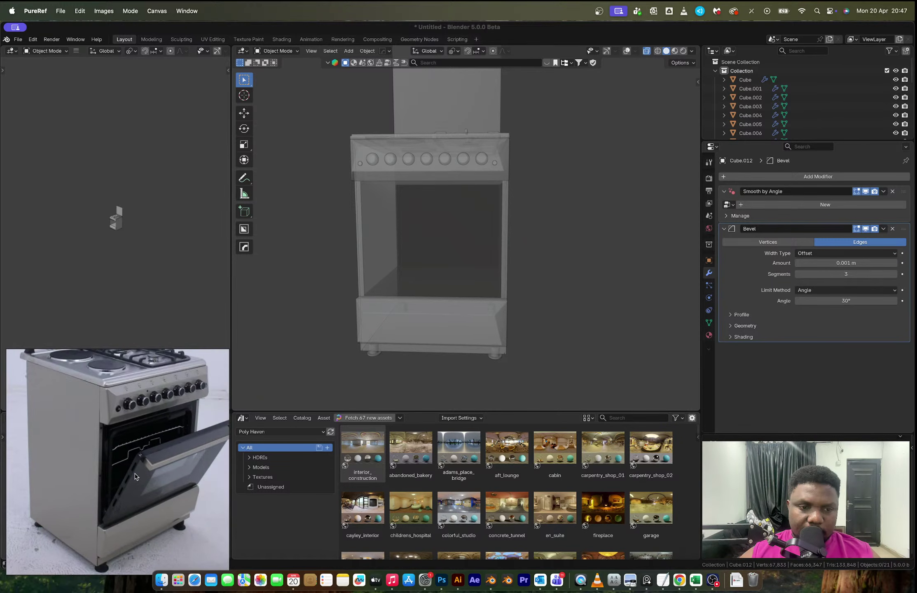
scroll(135, 476, up, 2)
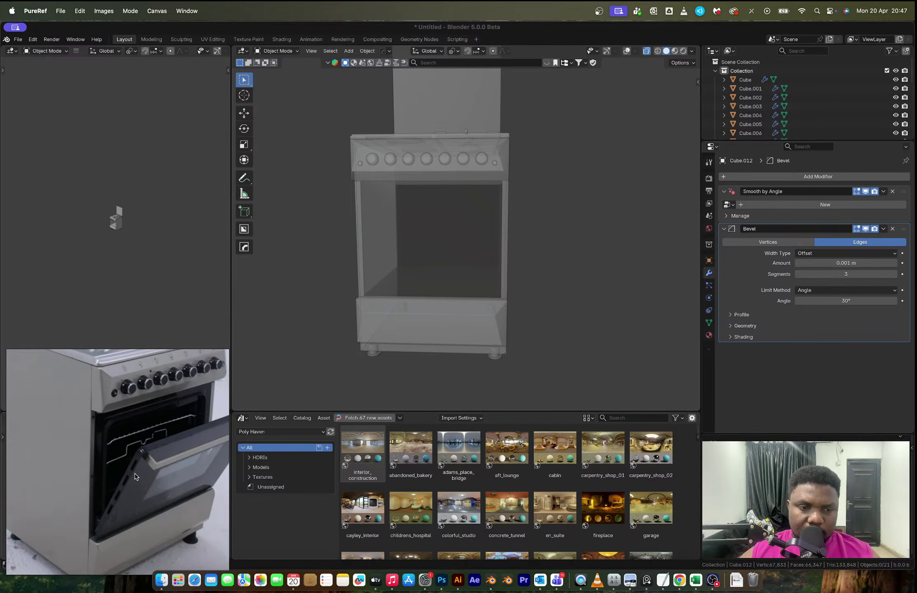
scroll(135, 477, up, 2)
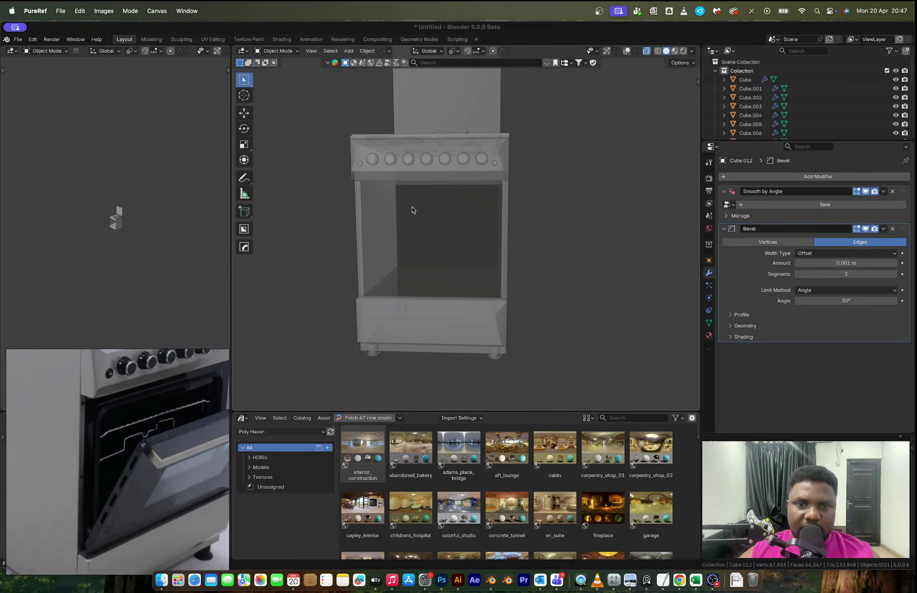
Step: In Blender, turn viewport overlays back on and isolate the oven cavity box in local view for mesh editing
click(491, 212)
click(501, 221)
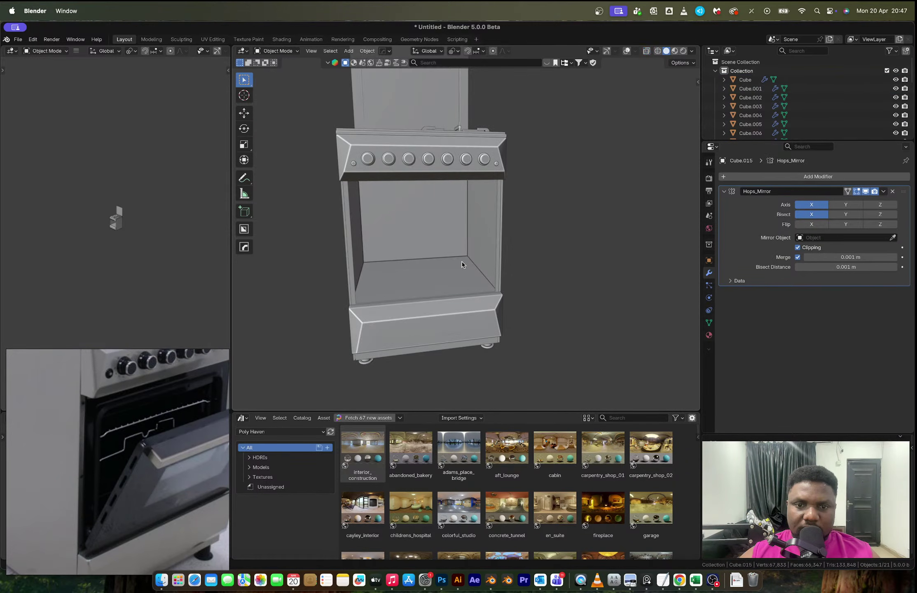
key(Tab)
click(639, 52)
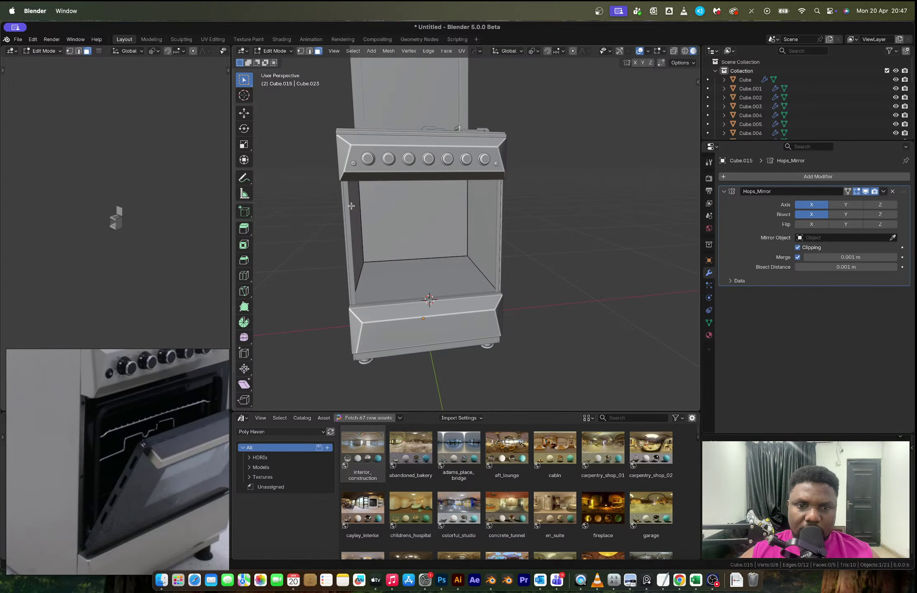
key(Tab)
click(352, 266)
key(Tab)
key(Tab)
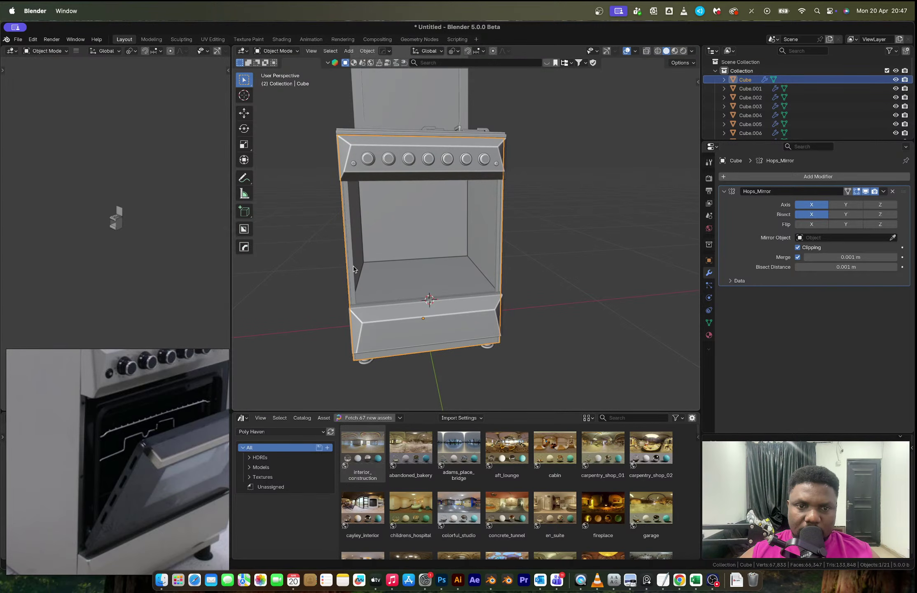
click(353, 269)
key(Tab)
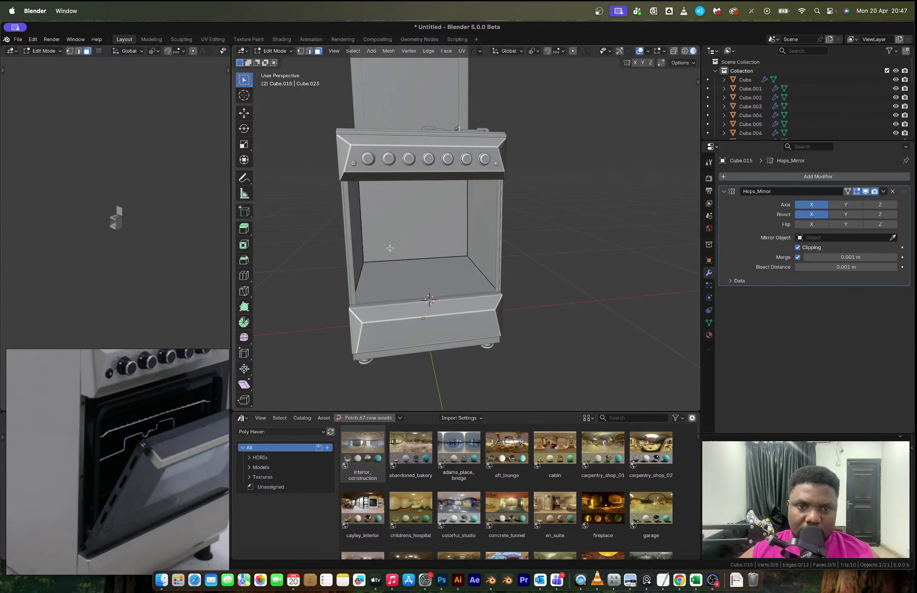
key(slash)
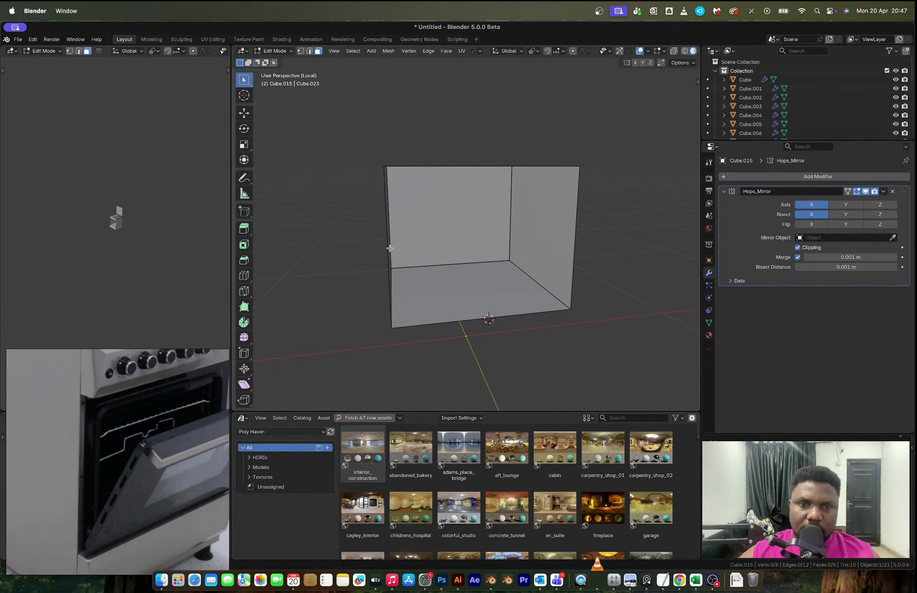
Step: Select the edge loop around the oven cavity's front opening
middle_drag(390, 248, 415, 240)
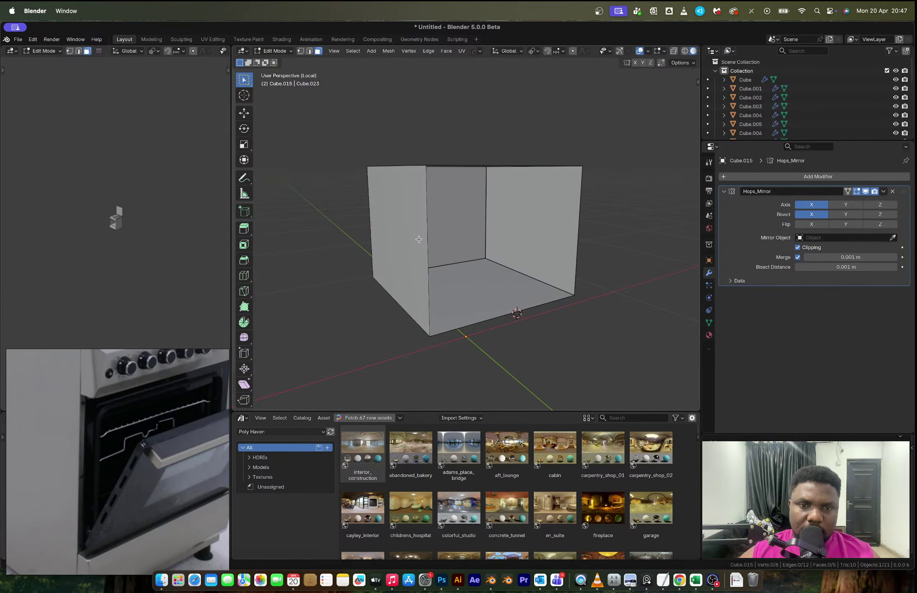
key(2)
alt+click(428, 228)
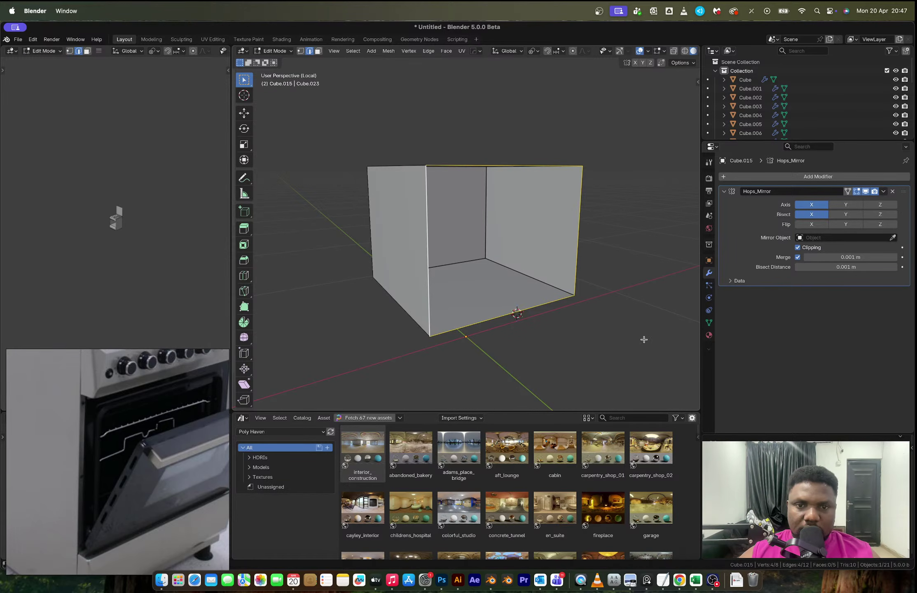
Step: Try to extrude the mirrored cavity's front edge loop inward by scaling it to about 0.9
key(e)
key(s)
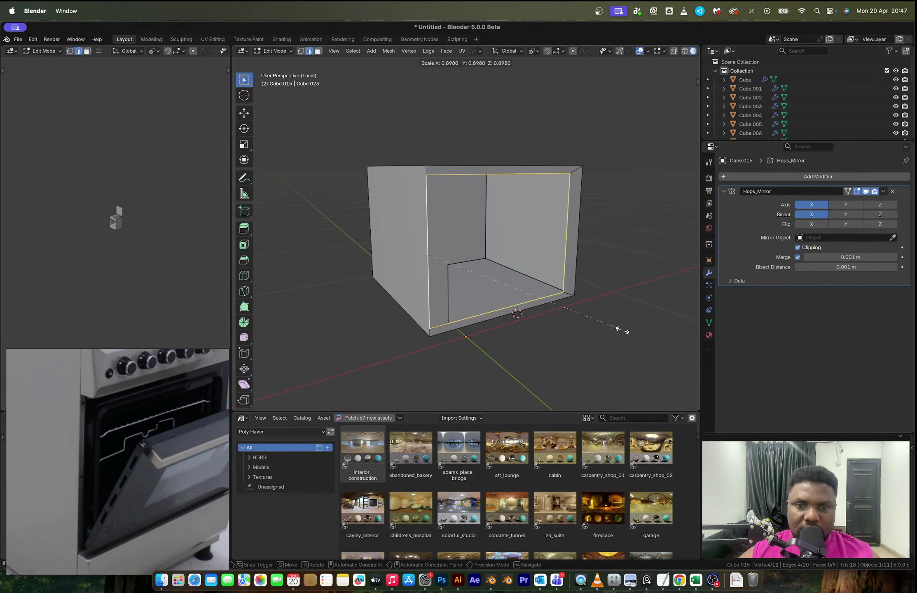
click(622, 328)
middle_drag(622, 328, 567, 302)
Step: Apply the Hops_Mirror modifier to the oven cavity and return to editing its mesh
key(Tab)
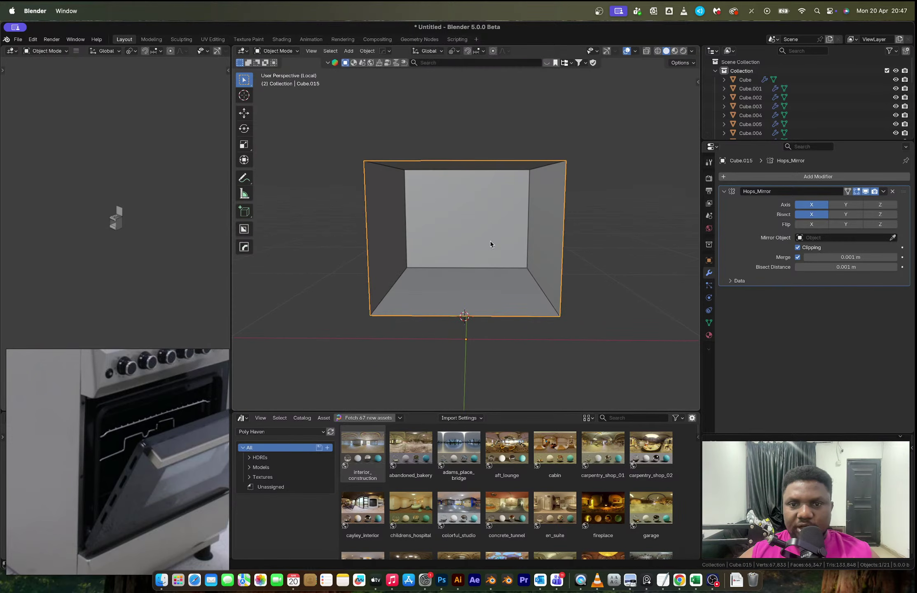
key(ctrl+a)
middle_drag(576, 261, 597, 269)
key(Tab)
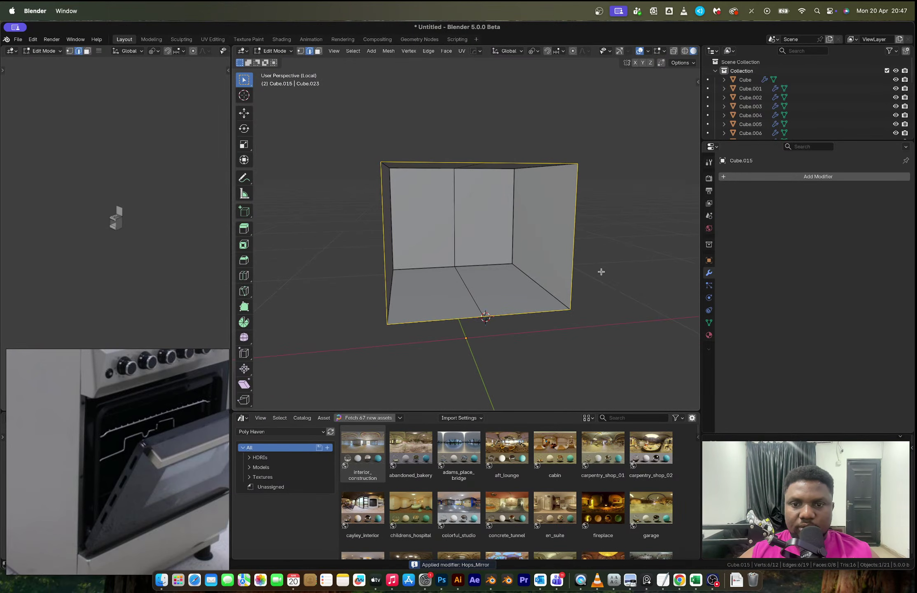
Step: Extrude the front edge loop inward at scale 0.876, then enlarge it by 1.024 and widen it along X by 1.013
key(e)
key(s)
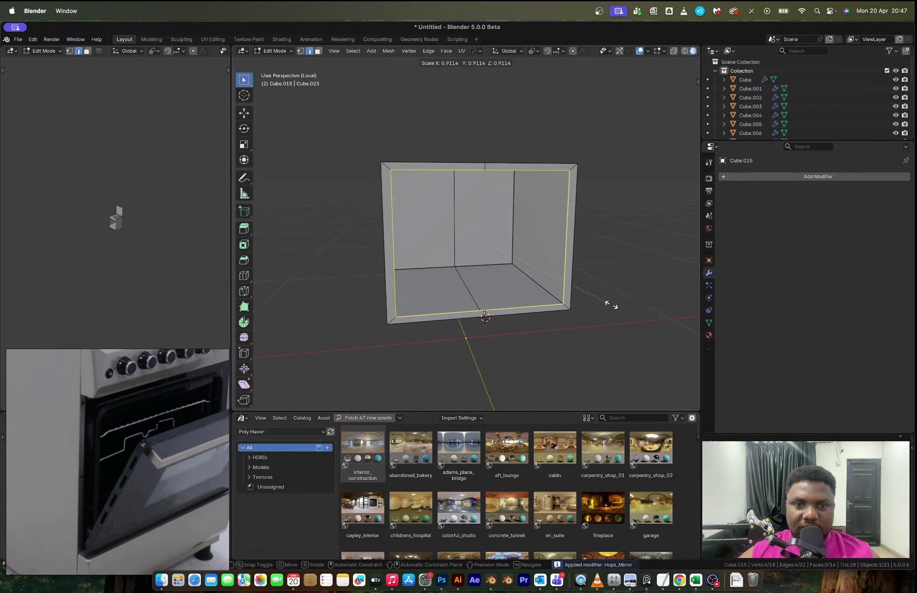
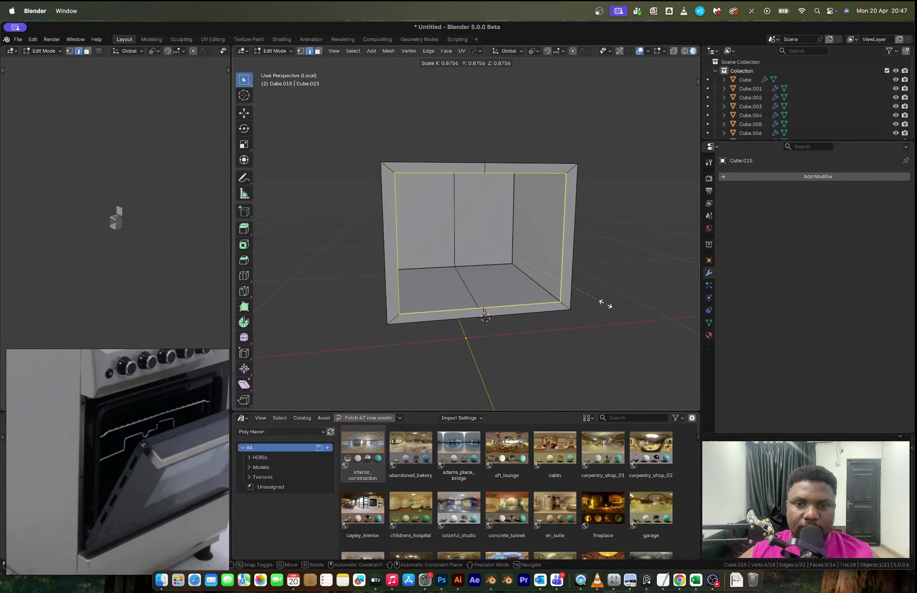
click(605, 304)
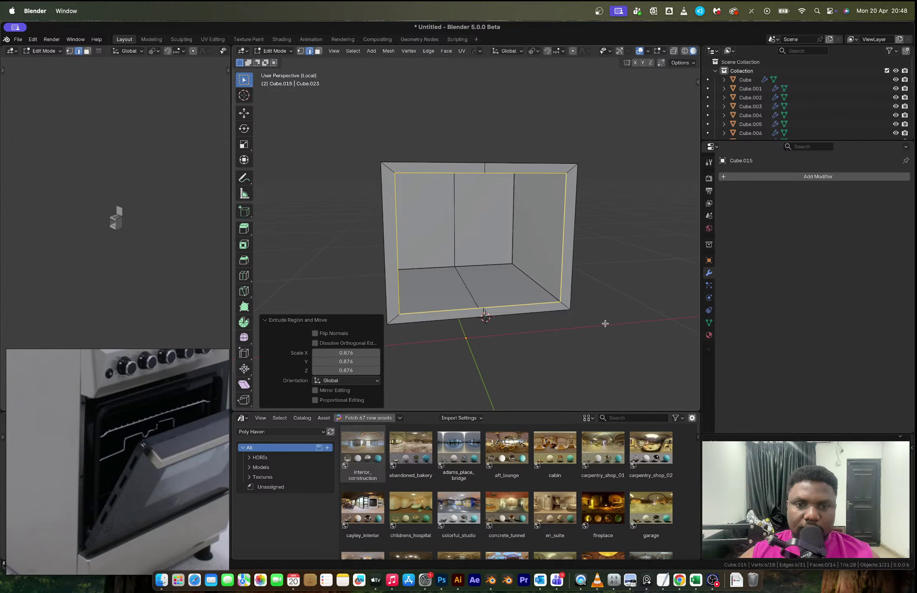
key(s)
click(630, 327)
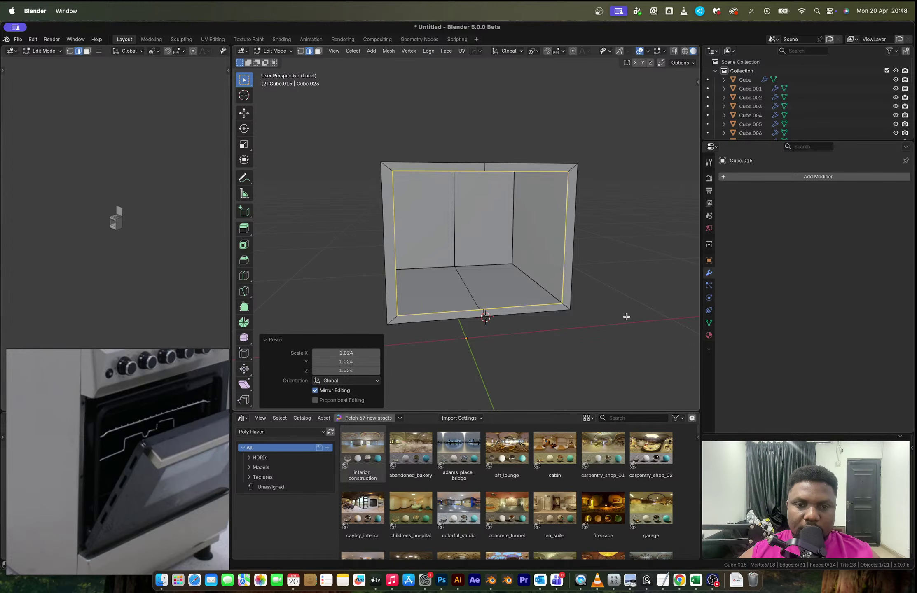
key(s)
key(x)
click(621, 297)
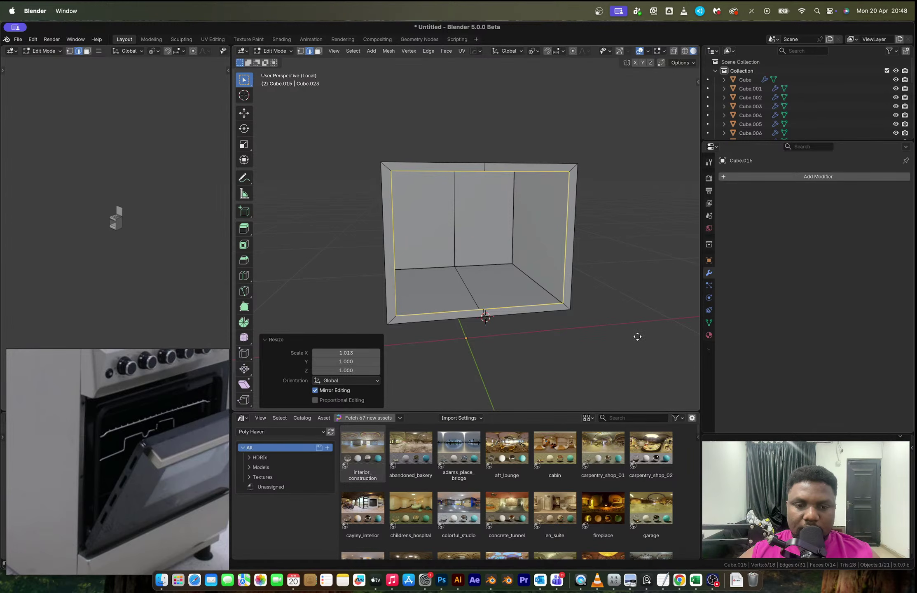
Step: Extrude the rim's inner edge loop inward once more at scale 0.929 to form a second face ring
key(e)
key(s)
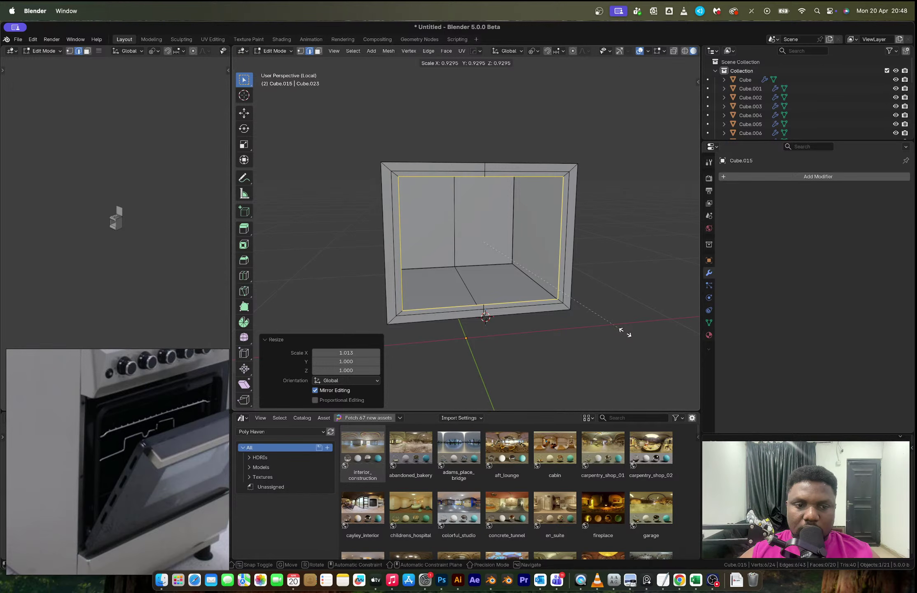
key(Escape)
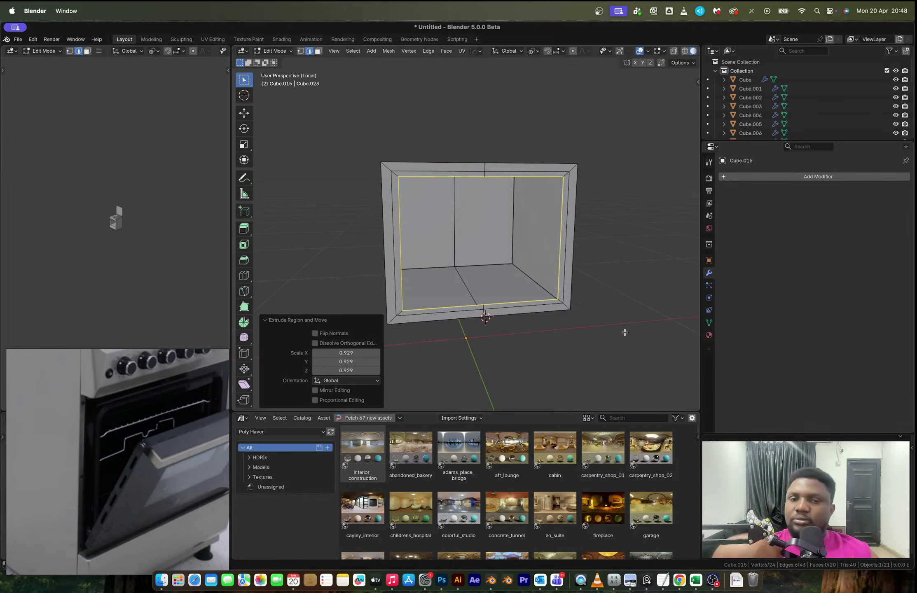
key(ctrl+z)
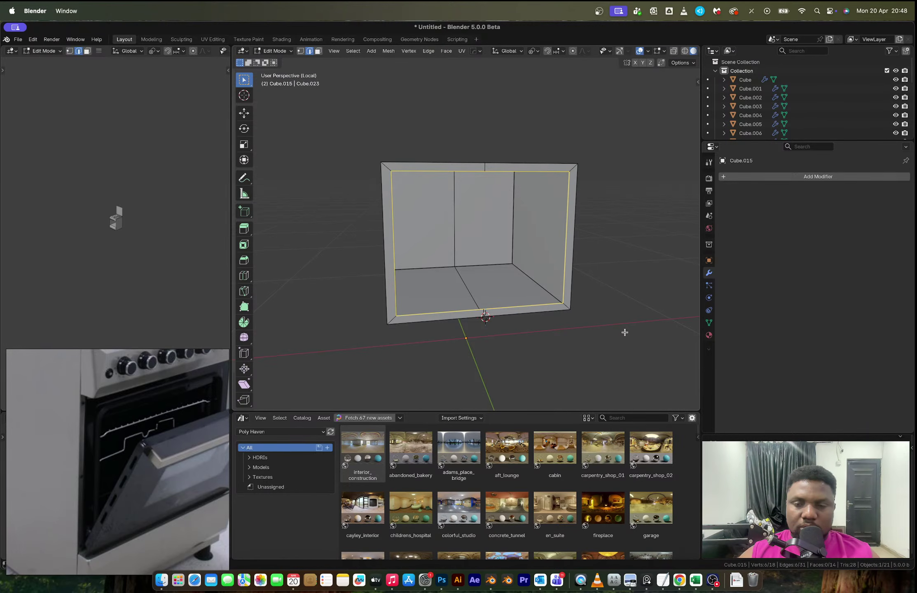
key(ctrl+shift+z)
Step: Duplicate the inner face ring of the cavity's front rim in place and separate the copy into its own object
key(3)
alt+click(398, 178)
key(shift+d)
right_click(485, 264)
key(p)
click(484, 265)
key(Tab)
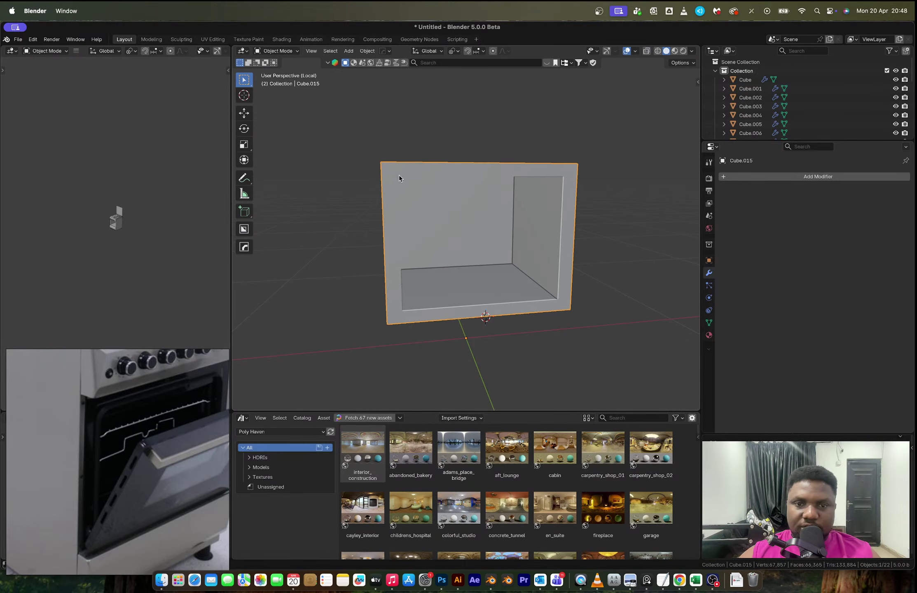
Step: Extrude the separated ring forward about 0.0386 m along its normal as a frame around the oven opening
click(399, 175)
click(399, 175)
key(Tab)
middle_drag(399, 175, 457, 222)
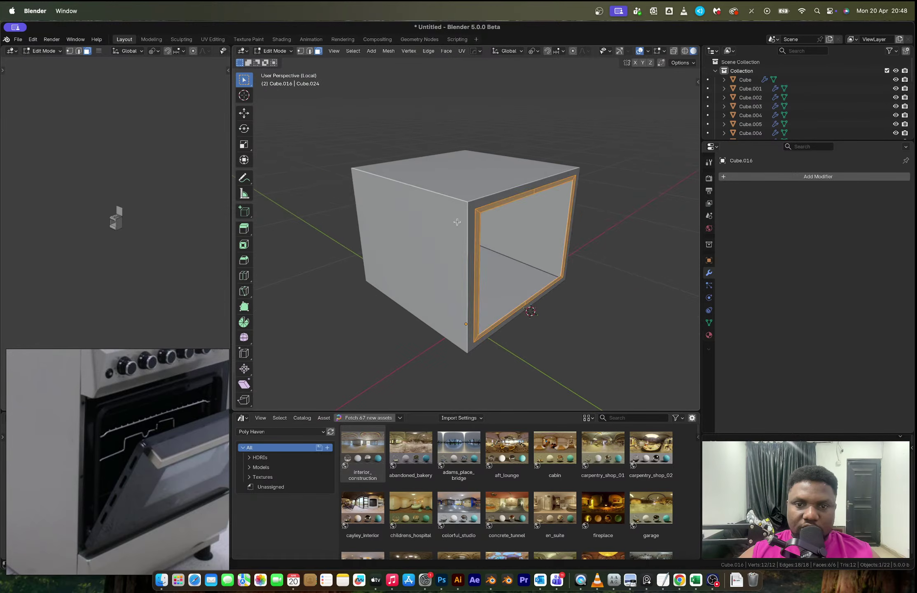
key(e)
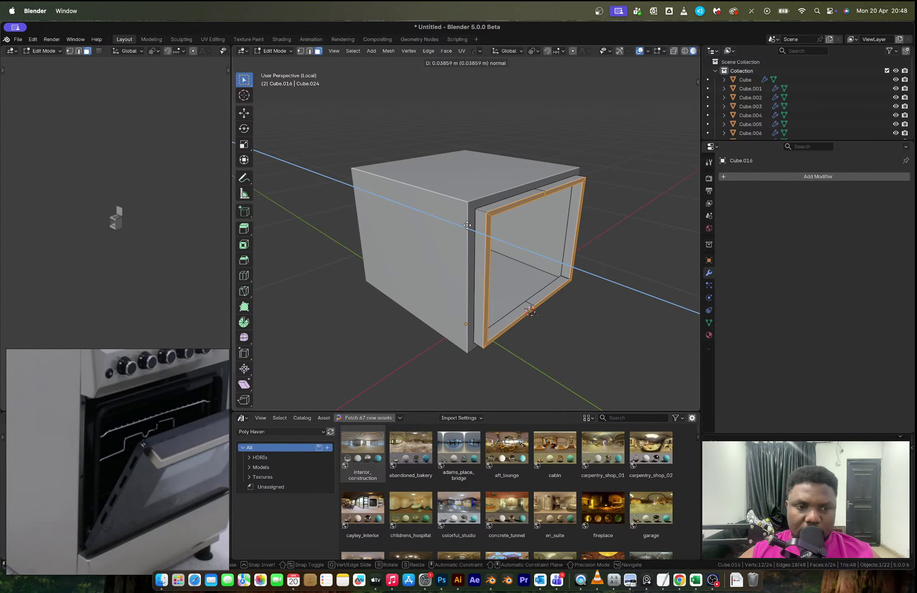
click(467, 226)
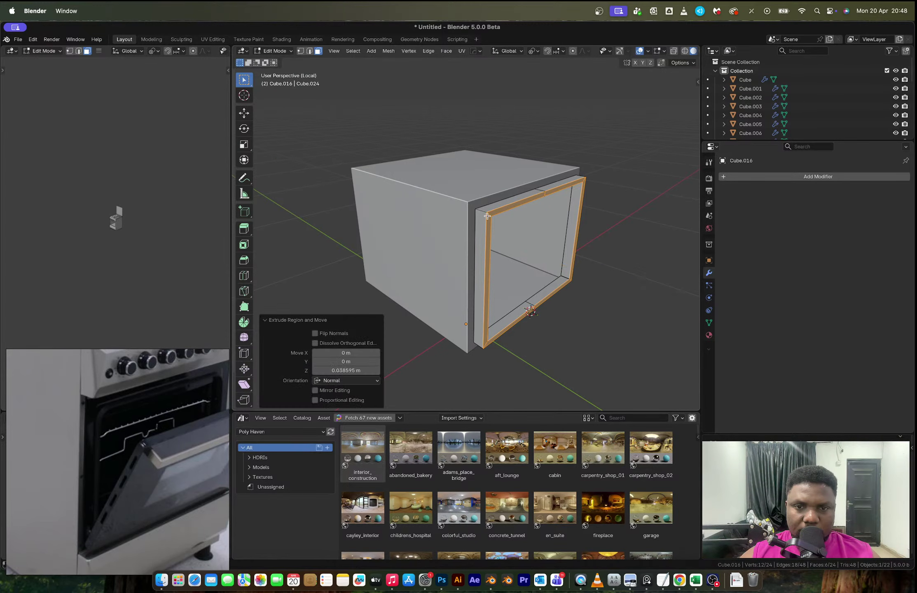
Step: Apply the frame object's transform and bevel its inner and outer corner edges about 0.0287 m with 5 segments
key(2)
alt+click(487, 216)
middle_drag(487, 216, 503, 190)
alt+shift+click(501, 189)
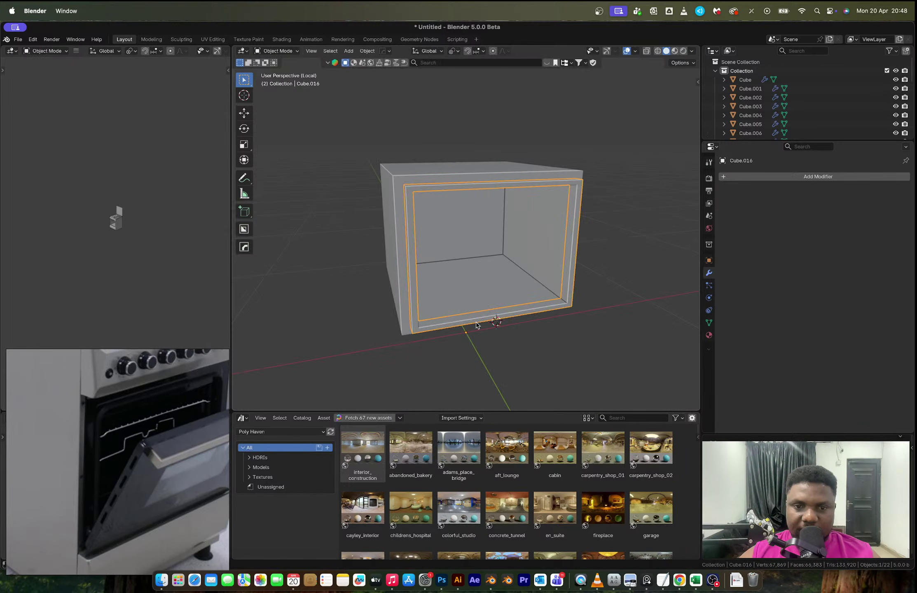
key(ctrl+a)
click(477, 324)
key(Tab)
key(ctrl+b)
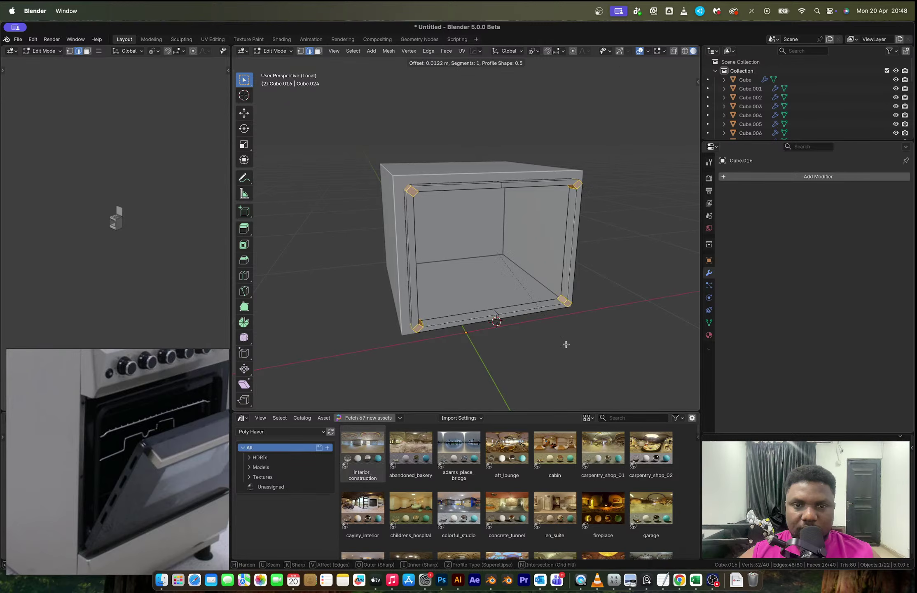
scroll(568, 346, up, 5)
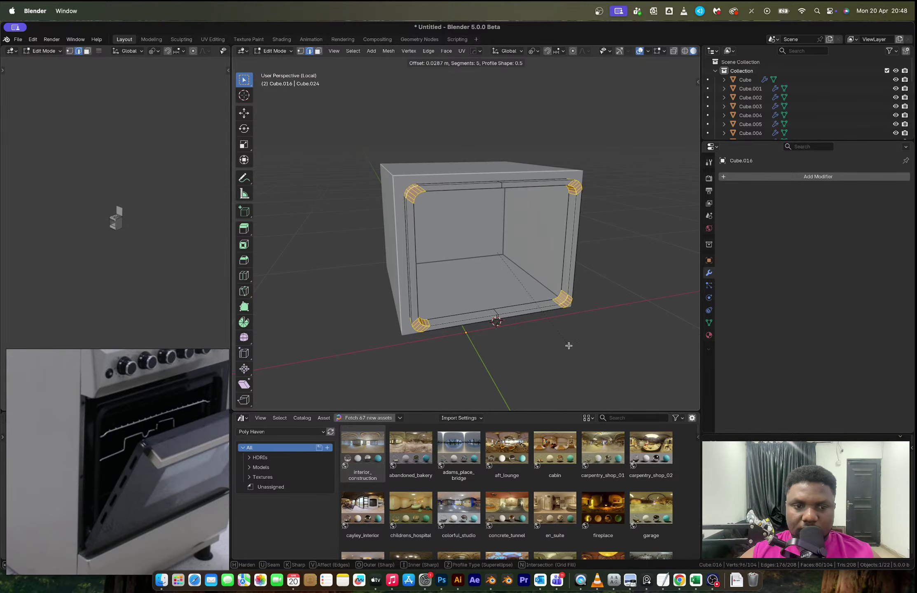
click(569, 346)
key(Tab)
middle_drag(413, 222, 428, 213)
scroll(467, 209, up, 2)
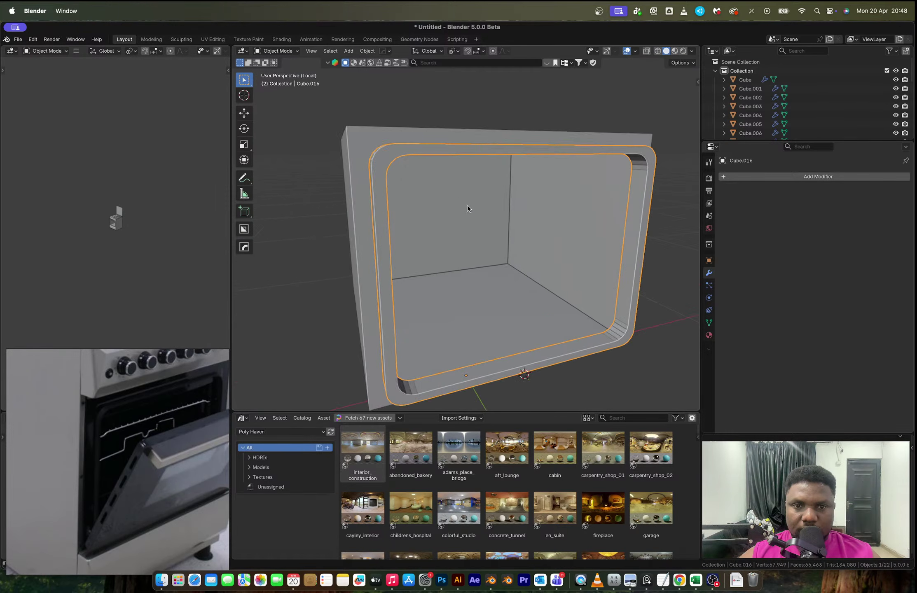
Step: Try bevelling the frame's corner edges about 0.0392 m with 5 segments, and undo the bevel
key(Tab)
key(ctrl+b)
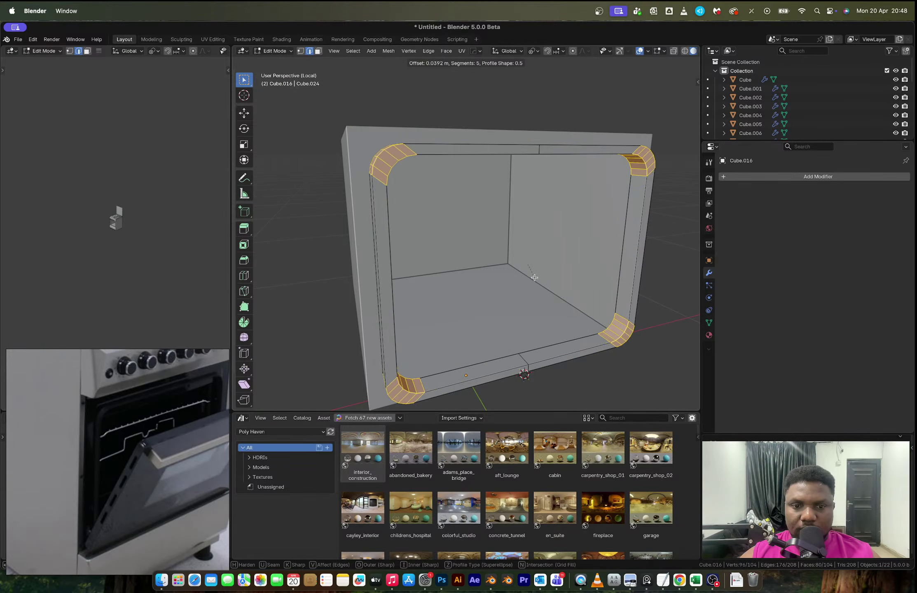
scroll(534, 277, up, 4)
click(534, 278)
key(Tab)
mouse_move(508, 268)
middle_down()
mouse_move(520, 274)
mouse_move(498, 262)
middle_up()
key(Tab)
key(super+z)
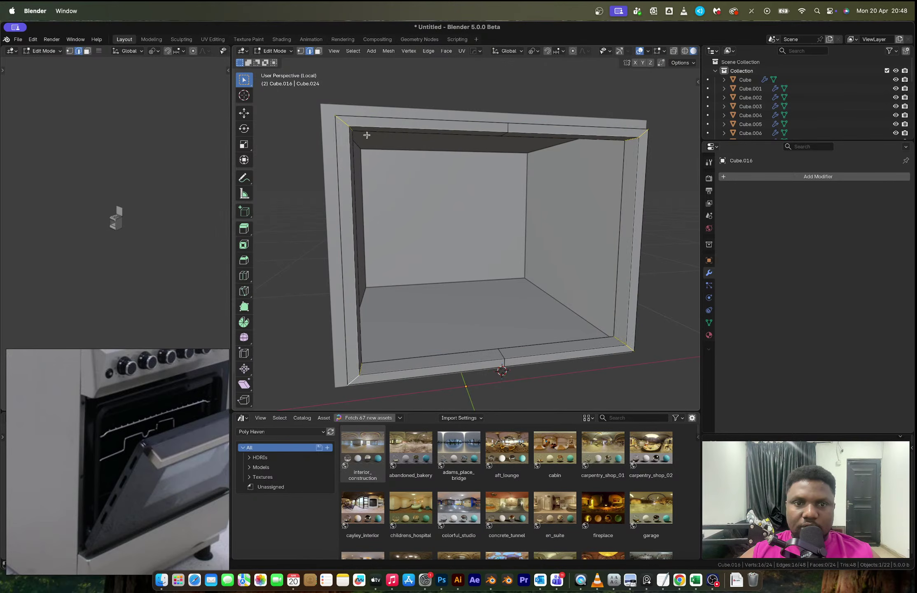
click(352, 129)
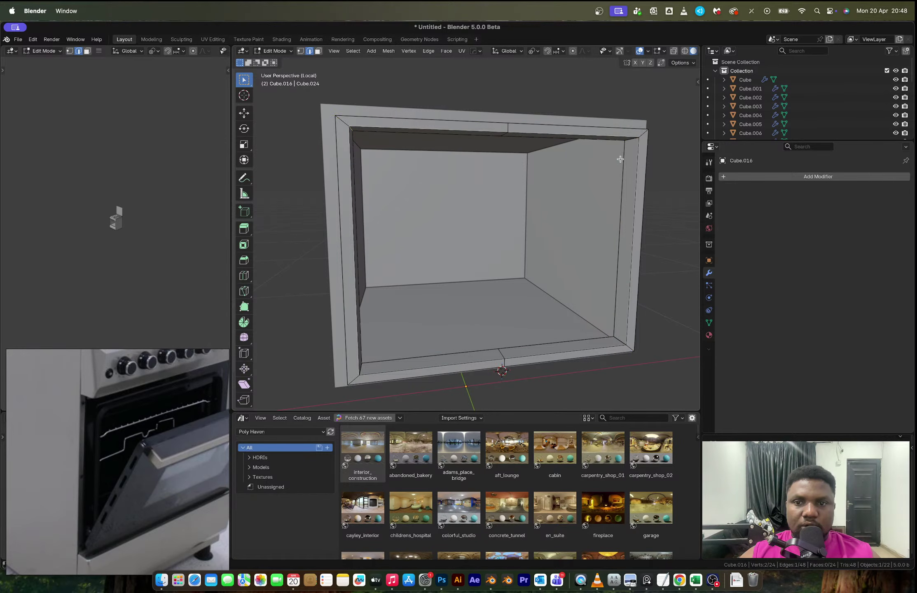
shift+click(628, 141)
shift+click(617, 336)
middle_drag(618, 336, 411, 342)
shift+click(313, 313)
middle_drag(342, 303, 489, 318)
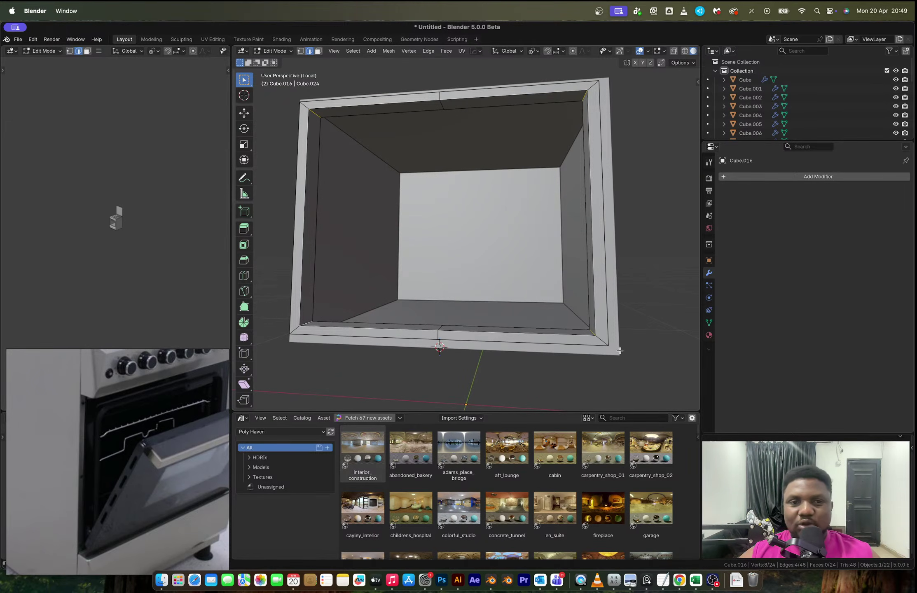
key(Tab)
middle_drag(535, 304, 575, 326)
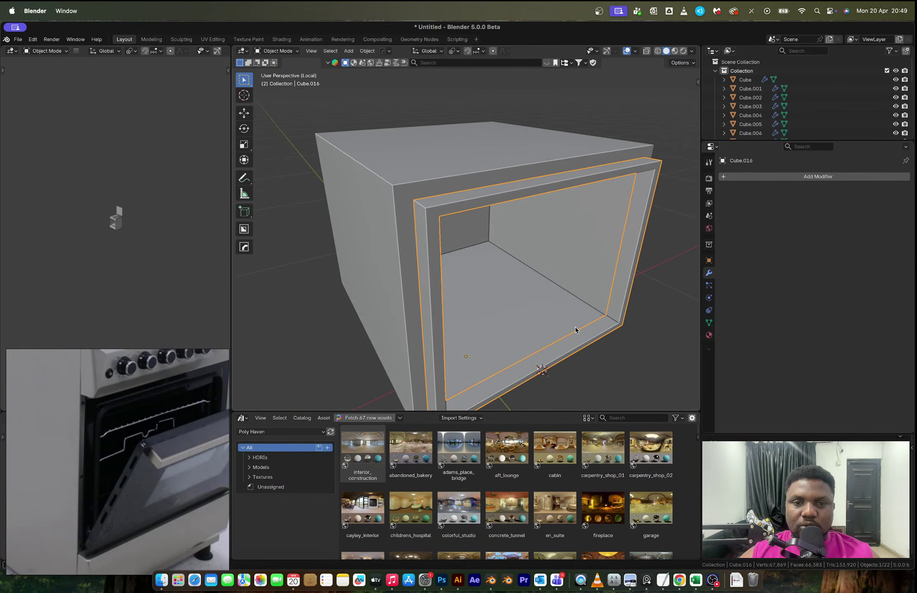
key(Tab)
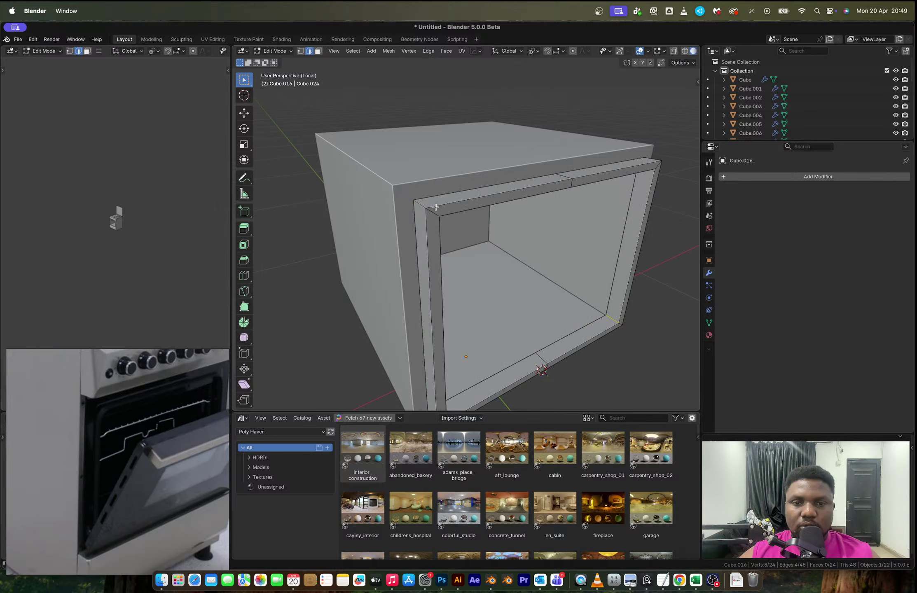
double_click(418, 204)
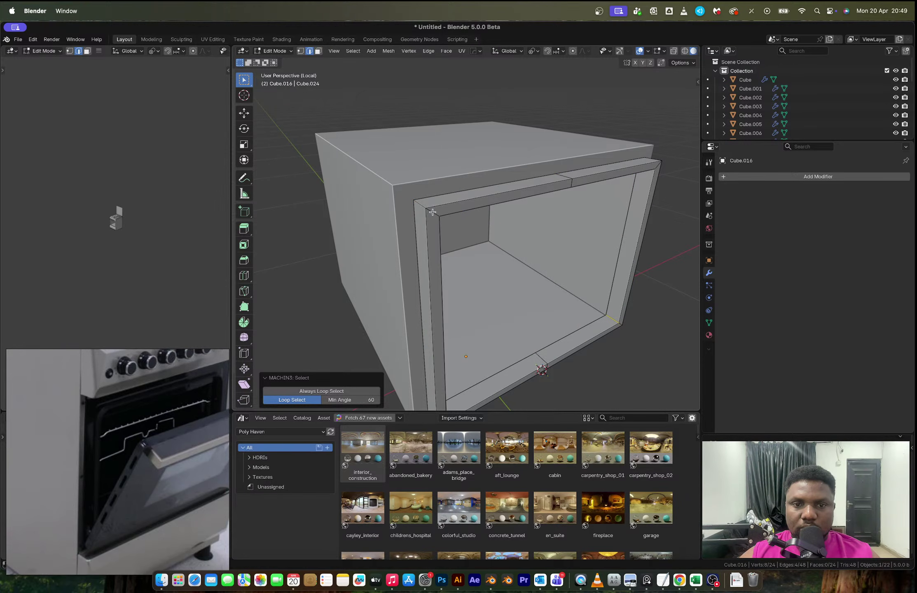
click(658, 166)
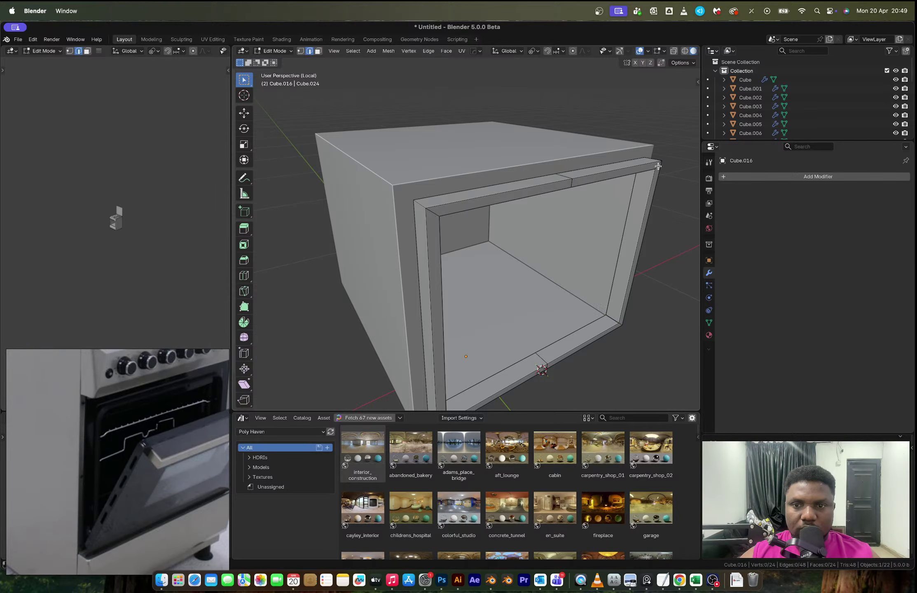
Step: Bevel all four inner and outer corners of the oven frame, and add one centred loop cut around its front face
shift+double_click(430, 212)
shift+click(657, 165)
shift+double_click(657, 165)
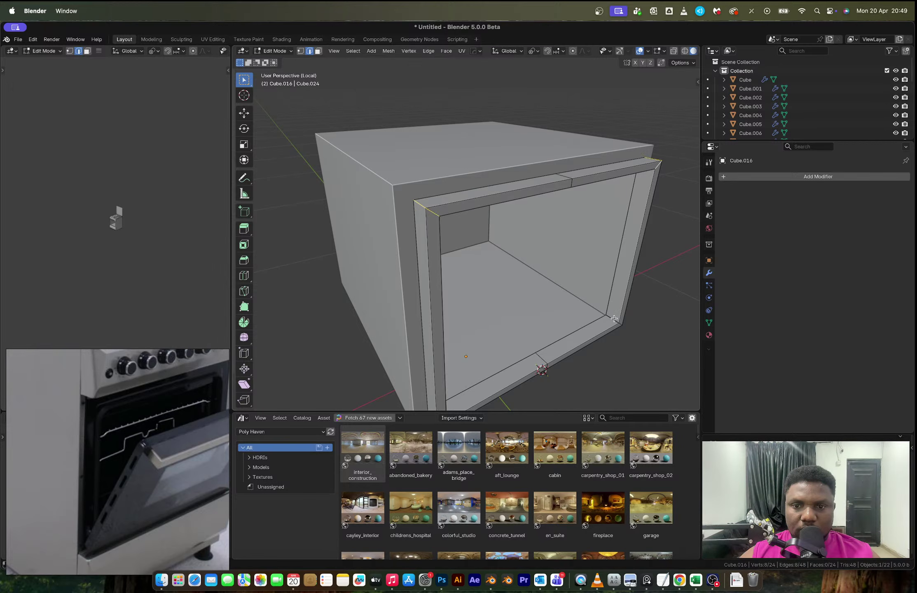
alt+shift+click(613, 318)
shift+middle_drag(449, 387, 454, 305)
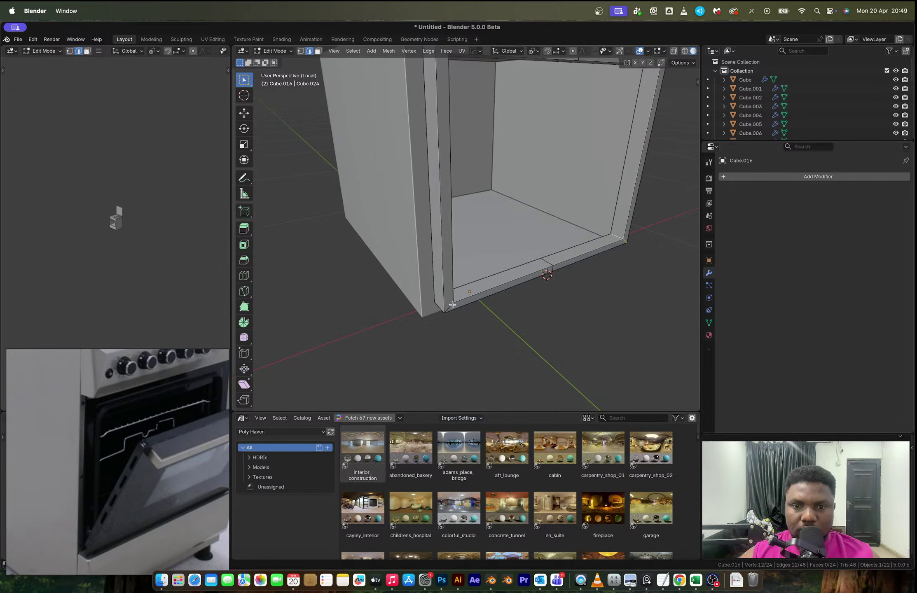
key(ctrl+b)
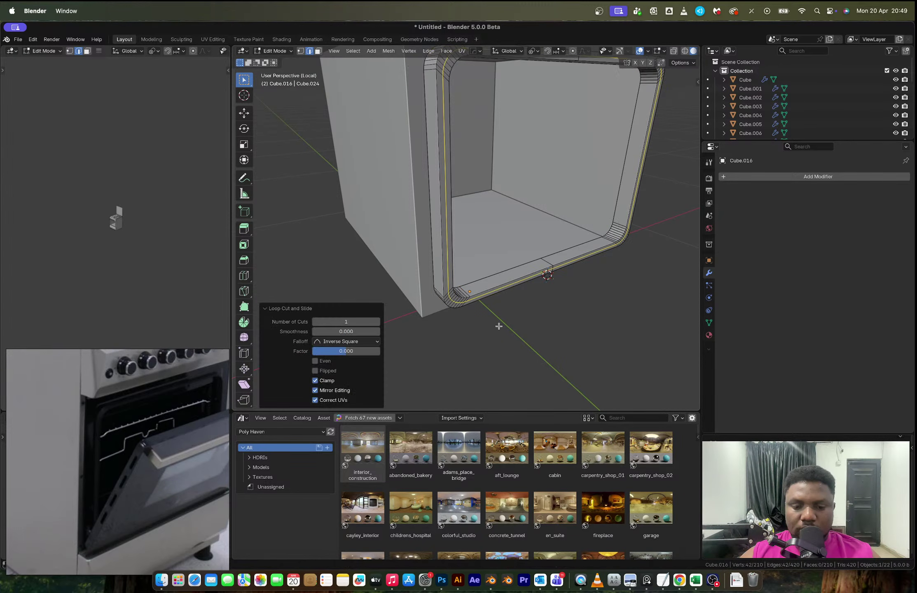
Step: Bevel the frame's front loop about 0.004 m with 2 segments and extrude the resulting face band as a groove
key(ctrl+b)
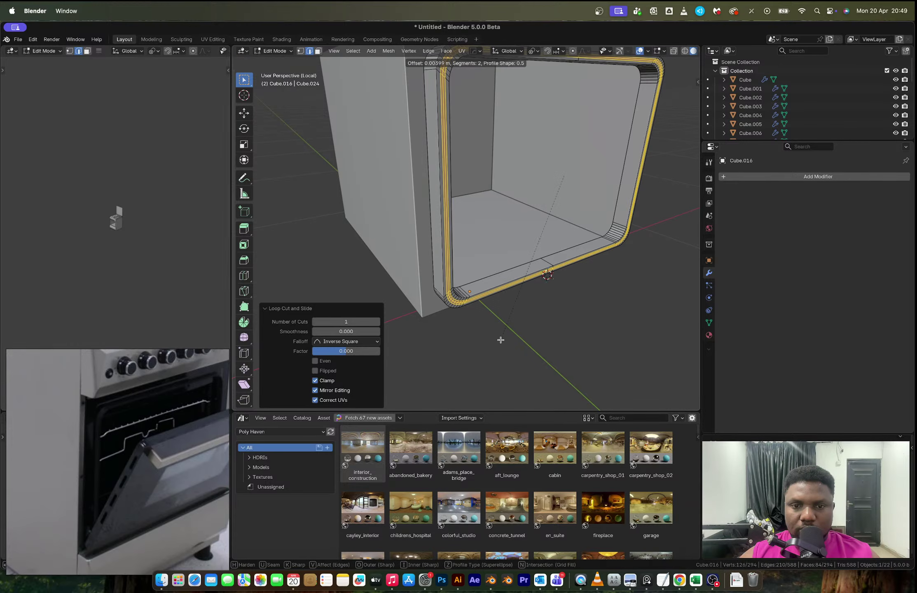
click(500, 340)
key(alt+e)
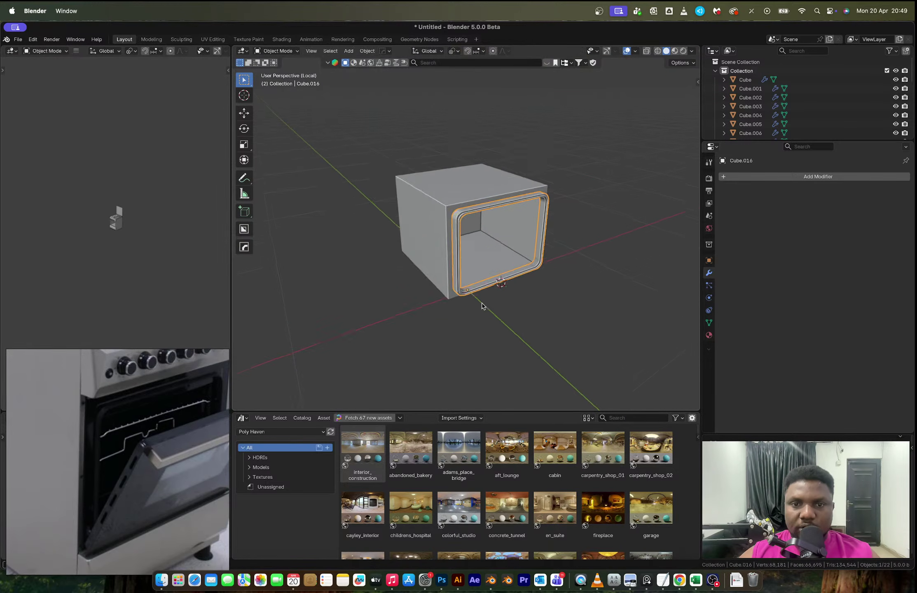
Step: Apply Shade Auto Smooth at 30° to the oven frame
shift+middle_drag(483, 305, 483, 317)
right_click(477, 258)
click(461, 225)
middle_drag(485, 243, 501, 246)
Step: Move the oven frame about 0.005 m along global Y toward the cavity
scroll(502, 243, up, 3)
key(g)
key(y)
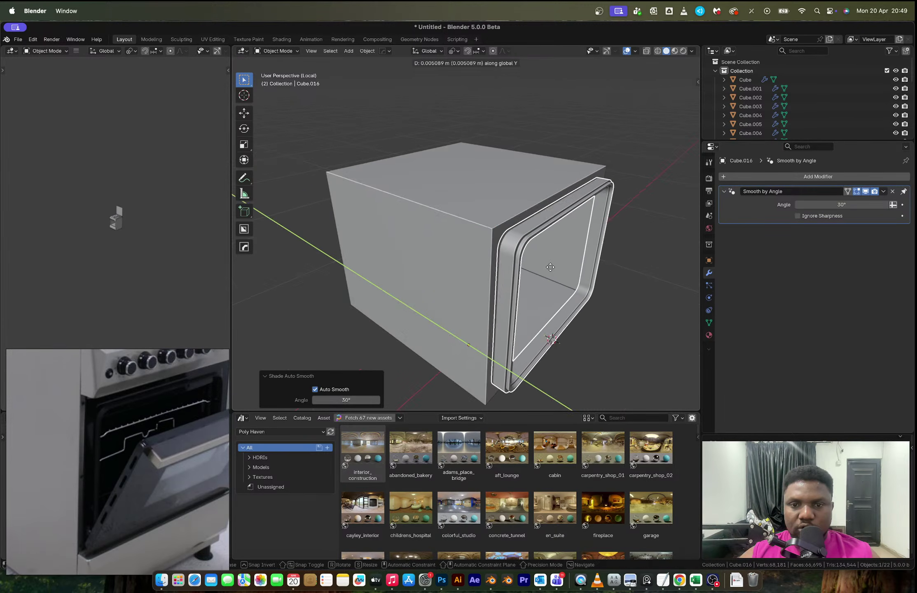
click(548, 268)
click(588, 161)
middle_drag(589, 161, 567, 153)
middle_drag(497, 269, 479, 269)
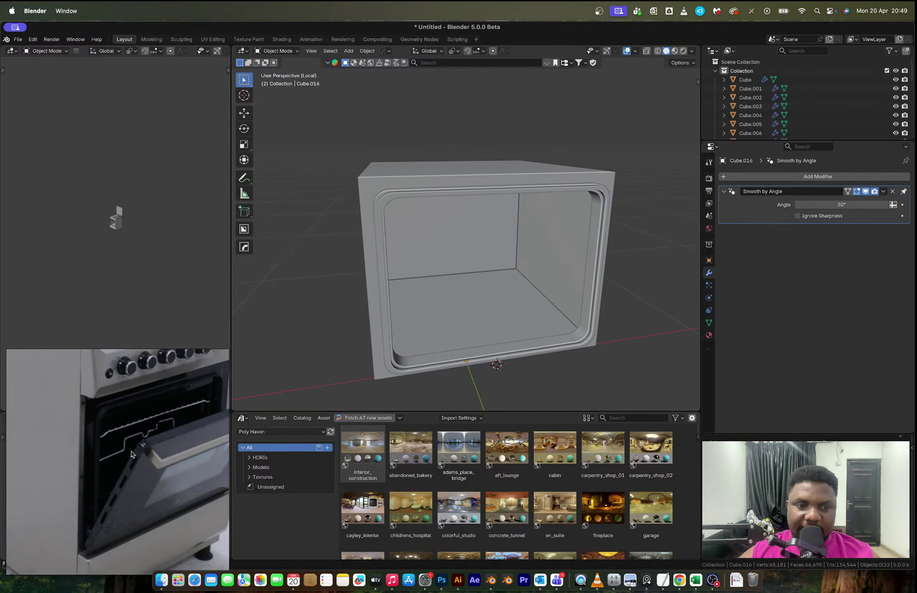
Step: Move the frame's inner rear edge loop about 0.44 m along global Y to the back of the cavity as a rounded lining
middle_drag(553, 261, 531, 255)
click(345, 291)
key(Tab)
alt+click(346, 289)
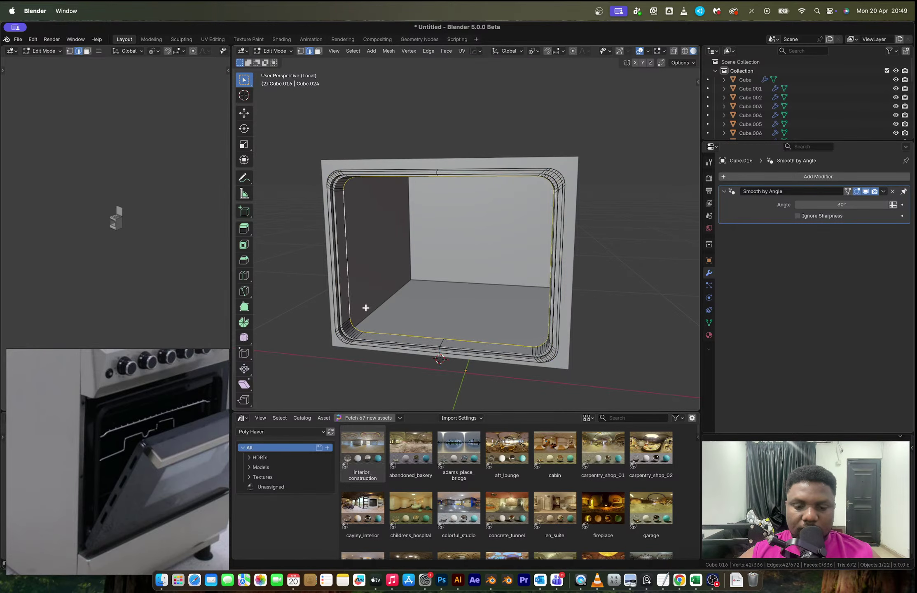
key(g)
key(y)
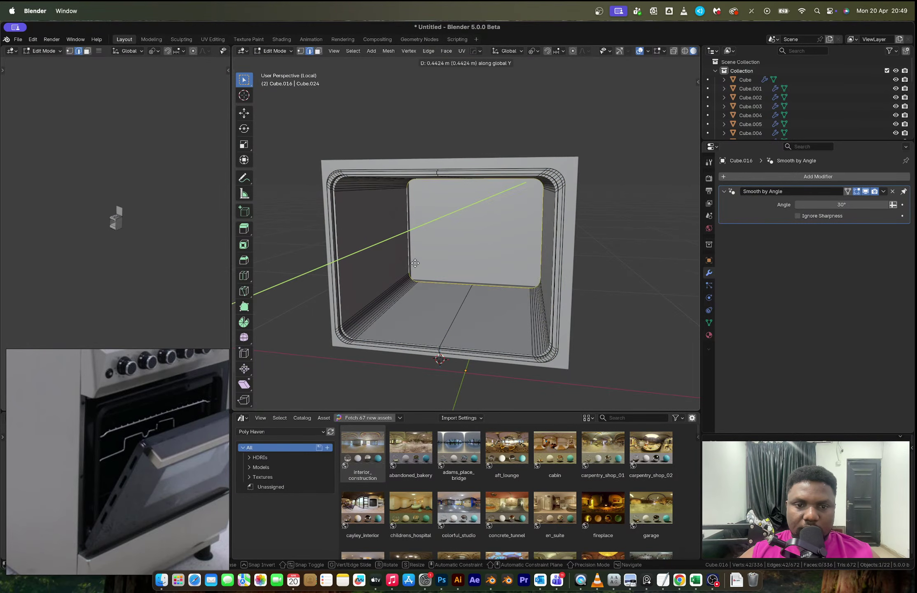
click(424, 297)
key(Tab)
middle_drag(425, 300, 482, 288)
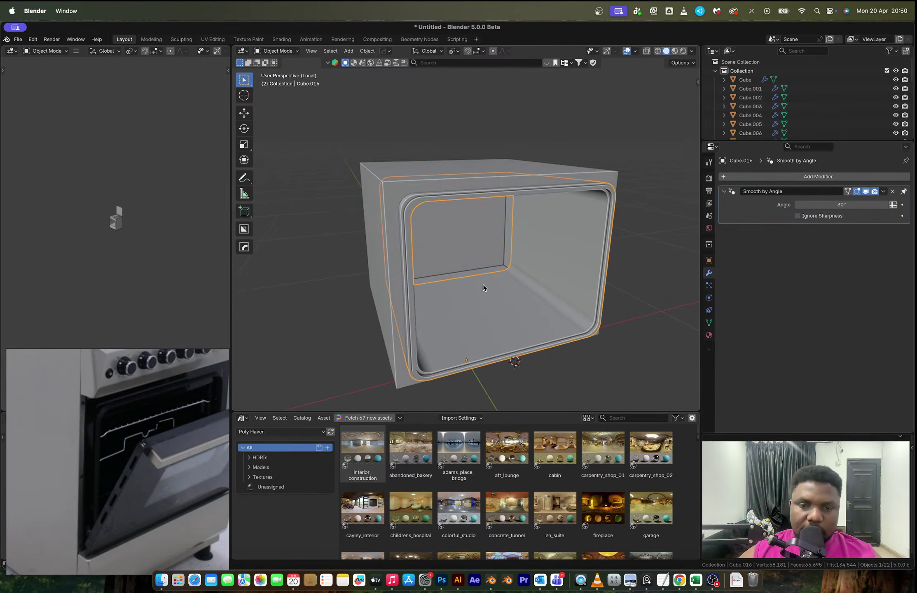
Step: Leave local view and reveal the hidden oven door parts on the full cooker
key(KP_Divide)
click(564, 287)
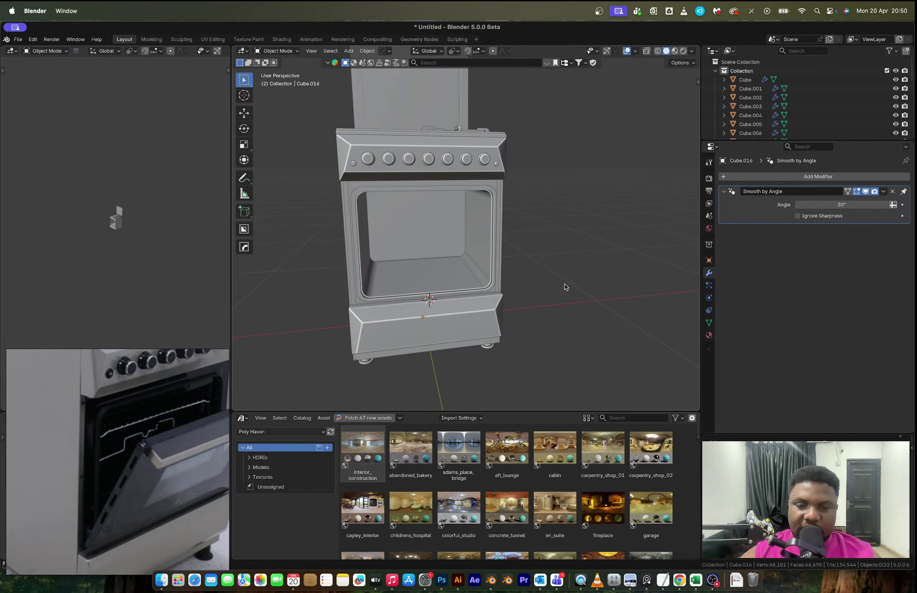
key(alt+h)
middle_drag(564, 287, 488, 308)
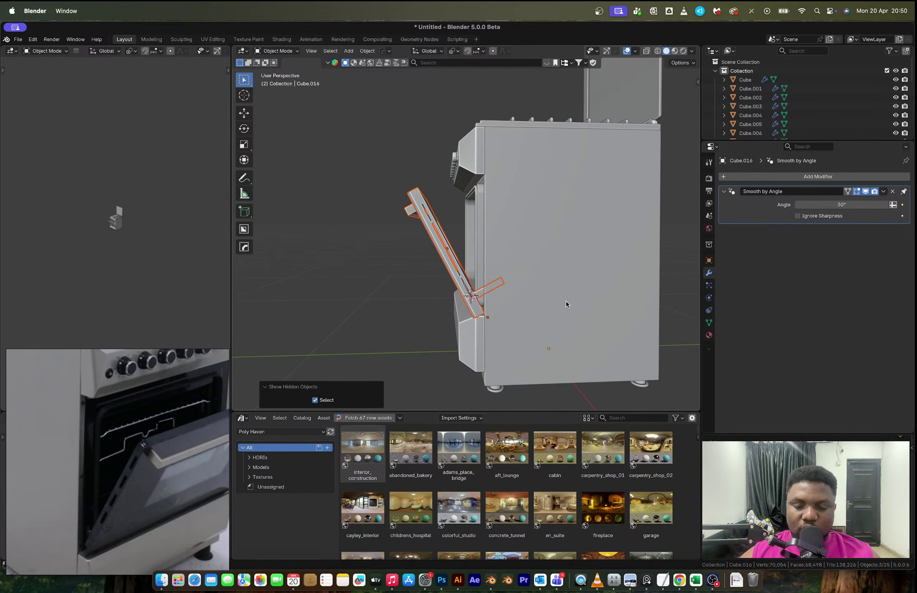
Step: Rotate the oven door assembly about the global X axis until it closes against the cooker's front
shift+click(466, 284)
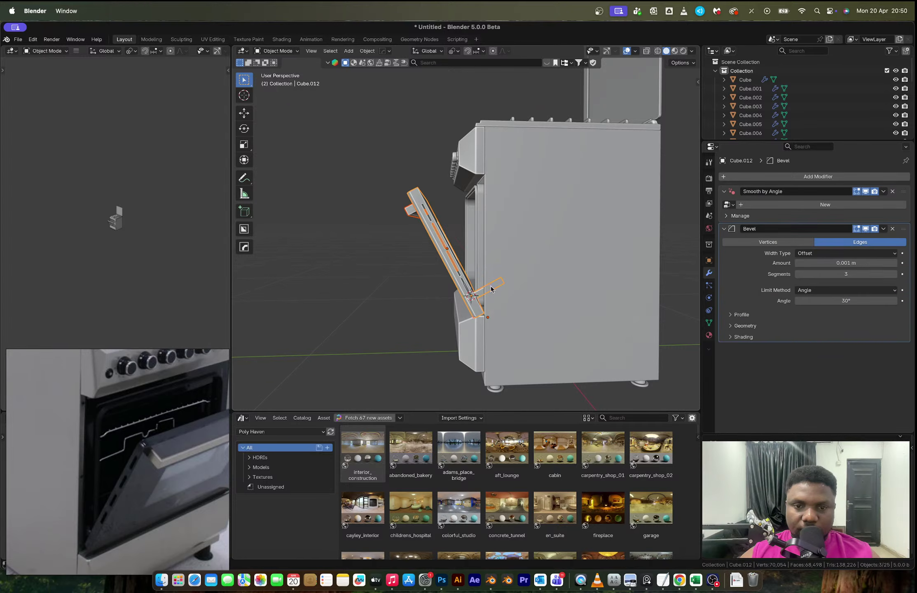
key(r)
key(x)
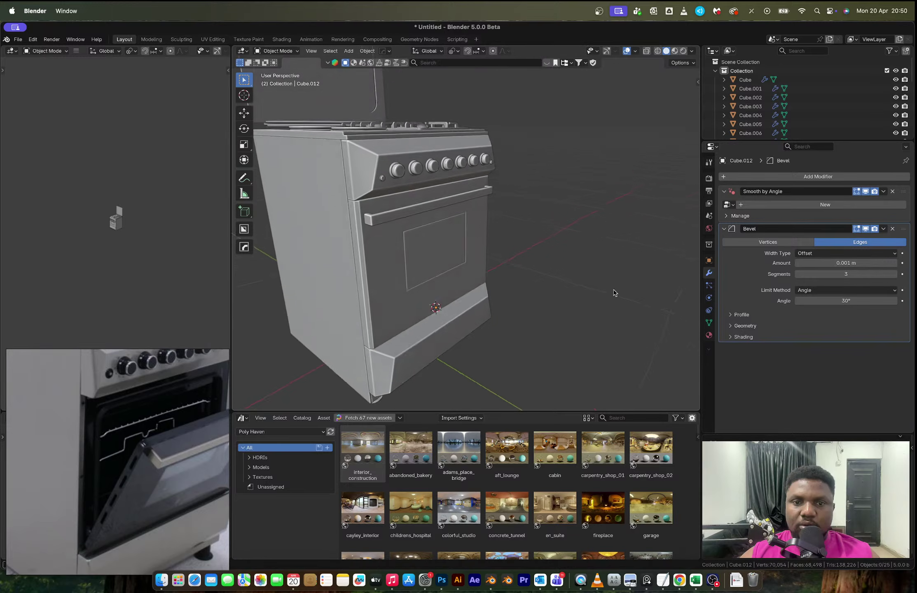
scroll(574, 290, down, 5)
middle_drag(534, 288, 470, 308)
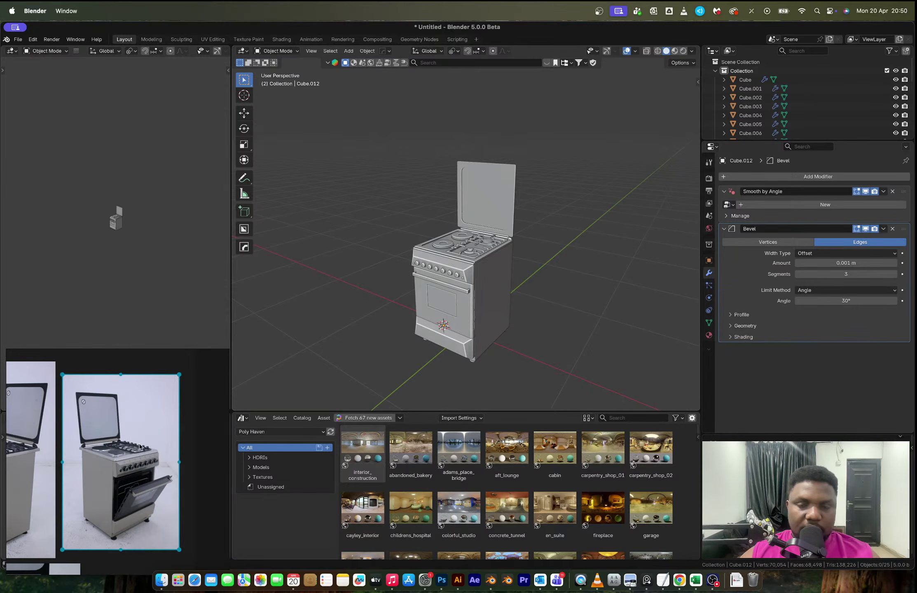
middle_drag(471, 308, 473, 220)
scroll(474, 260, up, 3)
Step: Switch to Chrome and save the main cooker photo from the Gratus product page to Downloads as 2-1
key(ctrl+Right)
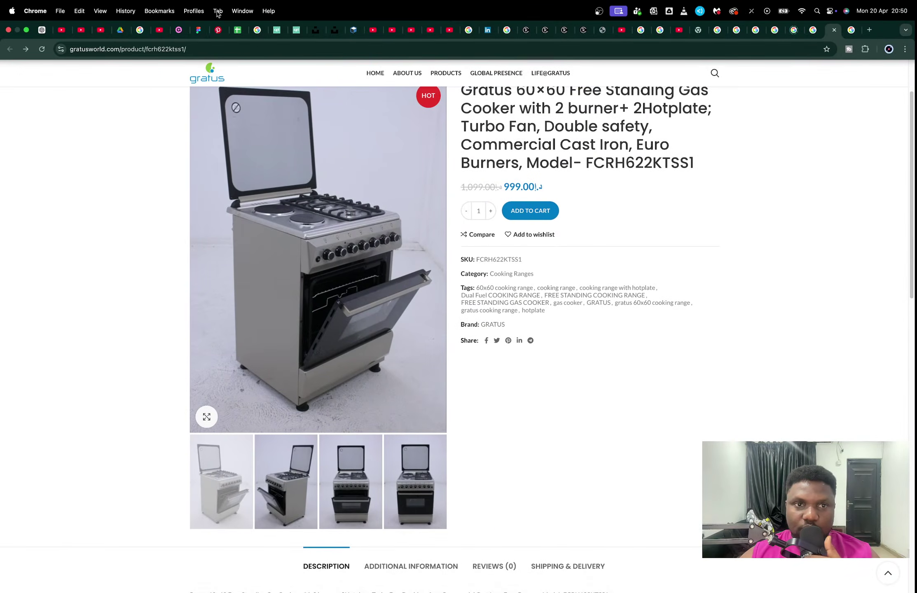
click(238, 30)
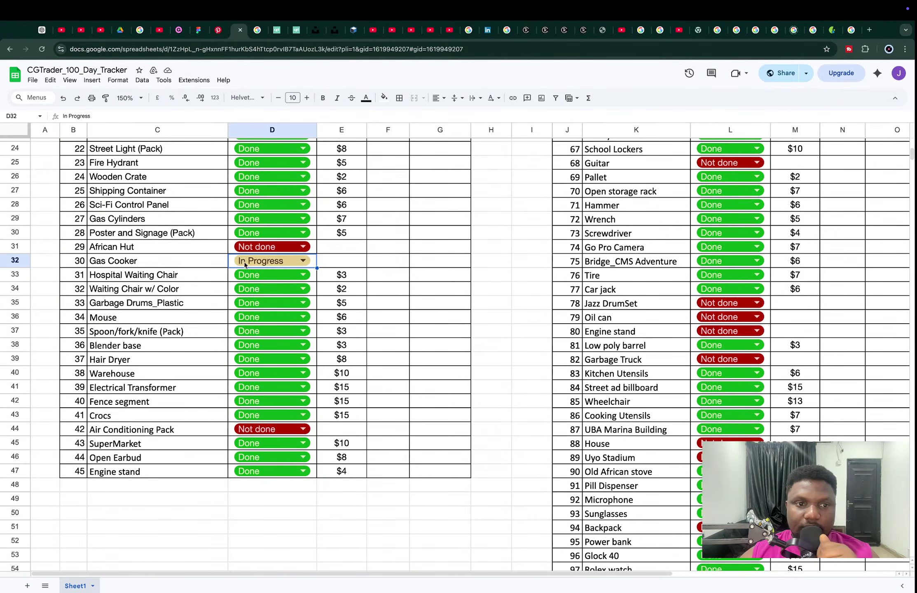
mouse_move(880, 14)
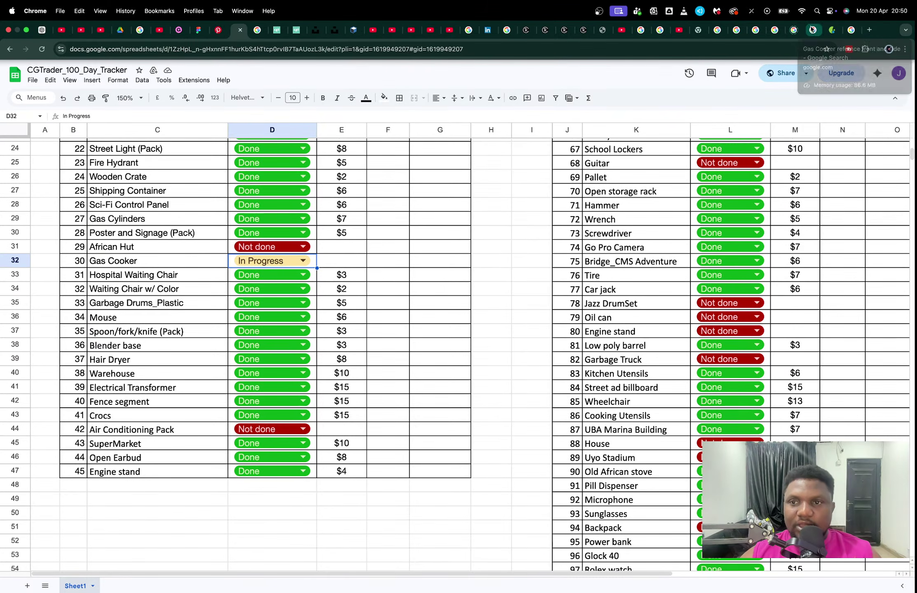
click(832, 30)
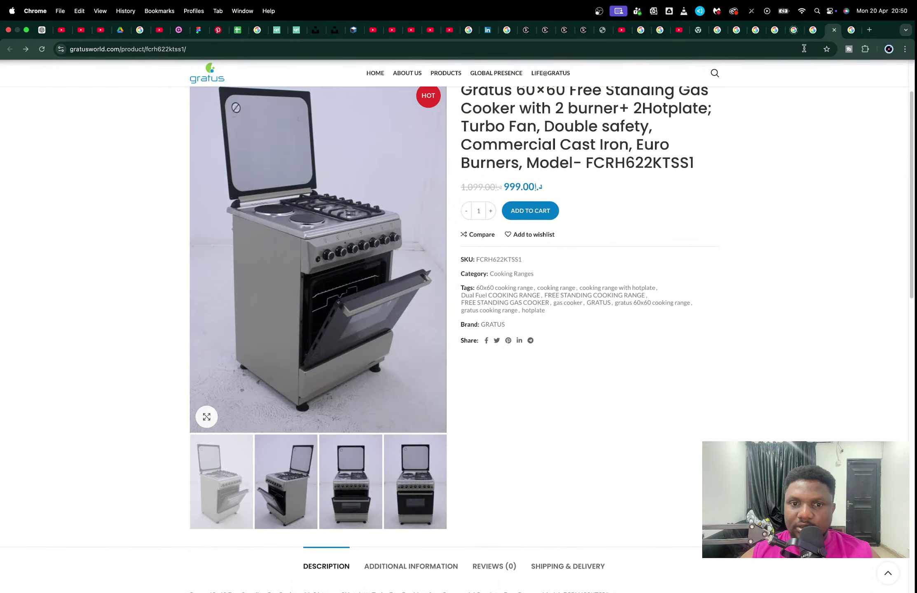
right_click(308, 260)
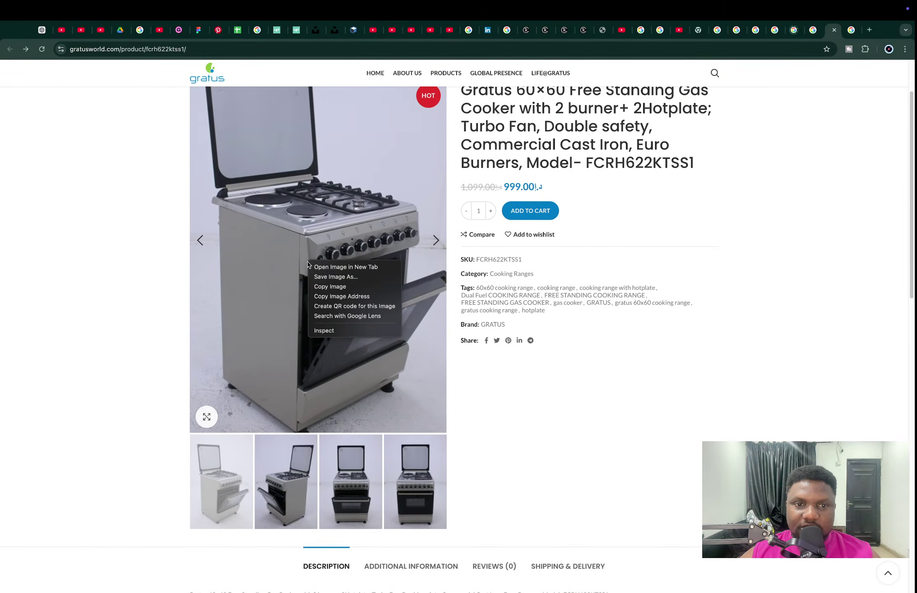
click(338, 275)
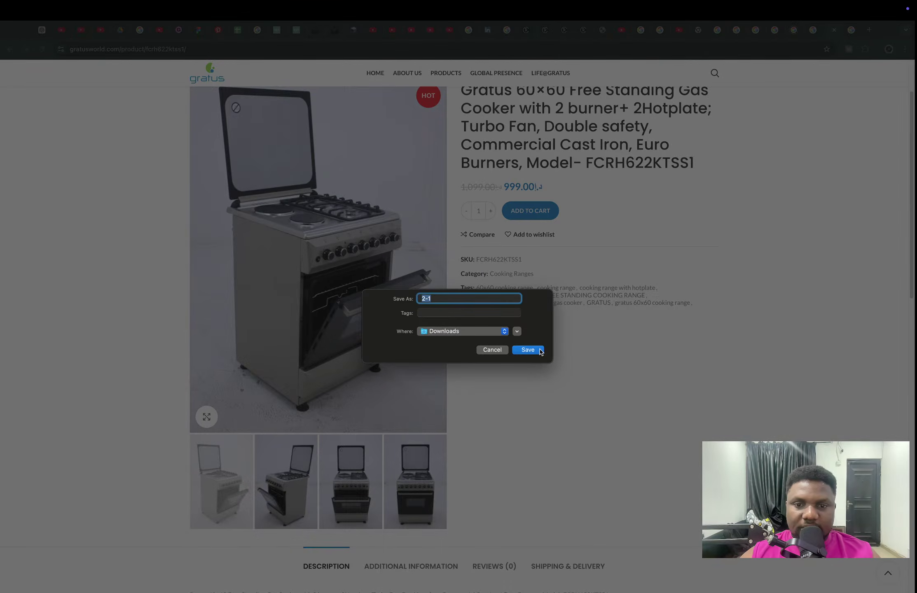
click(538, 351)
Step: Switch to Blender and move the reference-image window up so it uncovers the empty image editor
key(super+Tab)
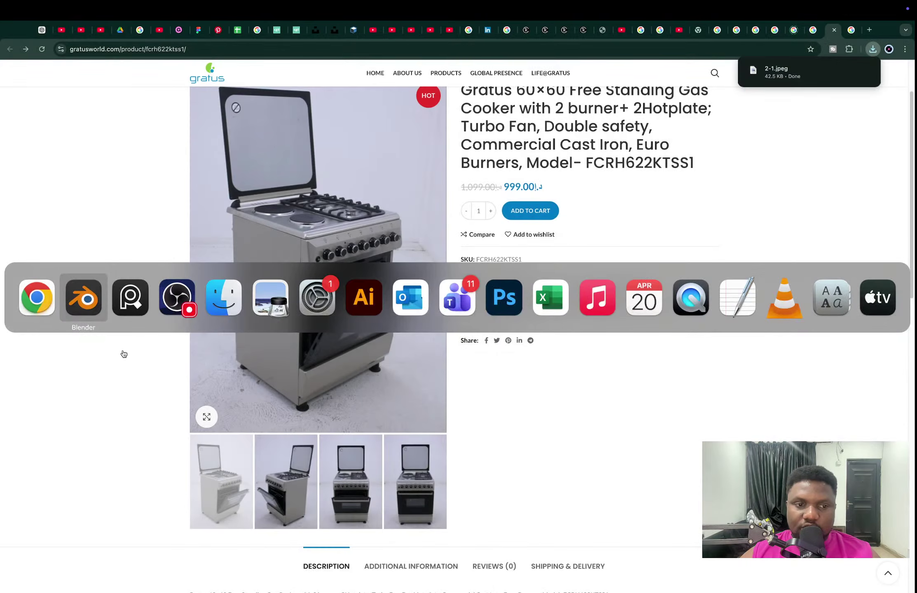
click(95, 304)
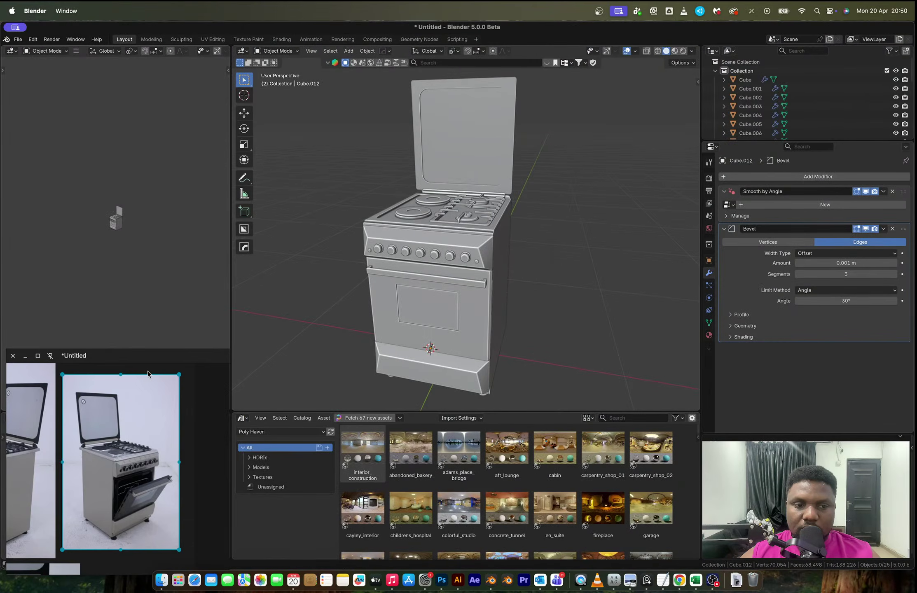
drag(126, 386, 132, 99)
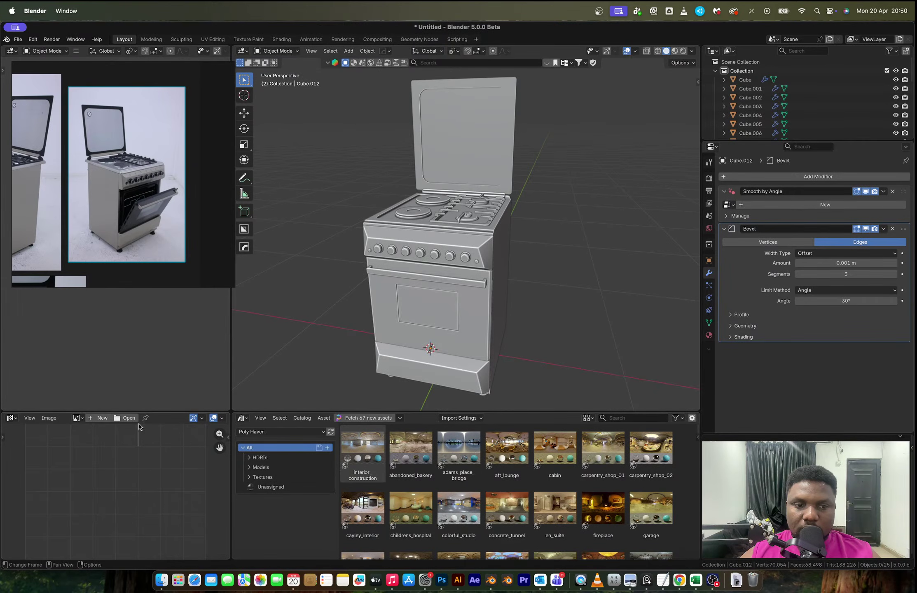
right_click(788, 109)
Step: Load the downloaded 2-1.jpeg from Chrome's recent downloads into Blender's image editor
key(ctrl+Right)
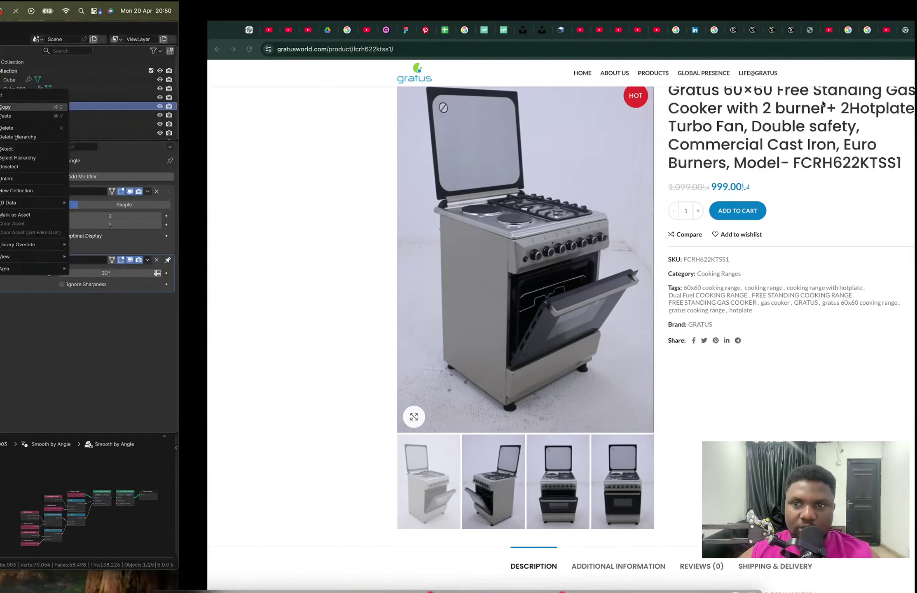
click(871, 51)
drag(774, 88, 146, 462)
key(super+Tab)
key(Home)
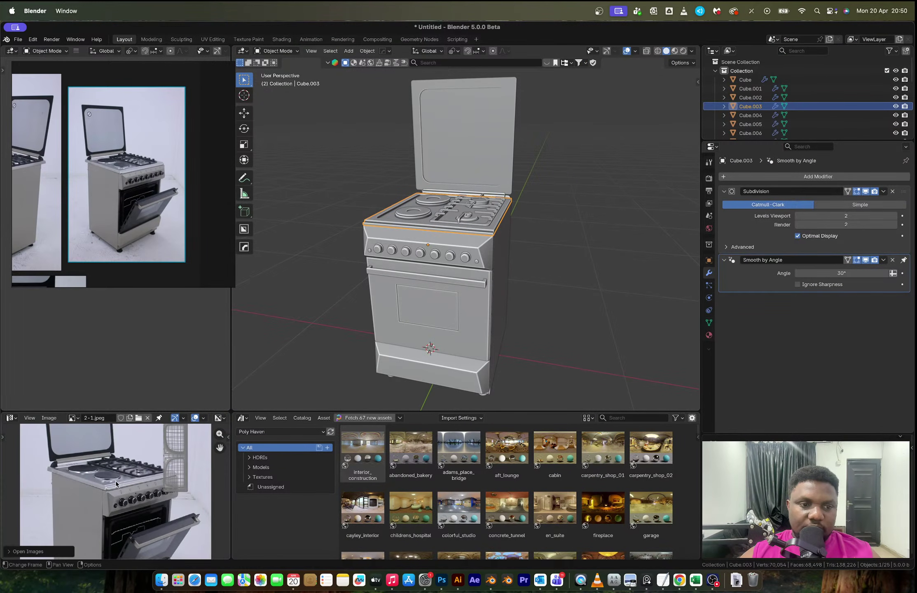
Step: Check the Gas Cooker's number in the Chrome tracker sheet, then return to Blender and create a save folder named DAY 30
key(ctrl+Right)
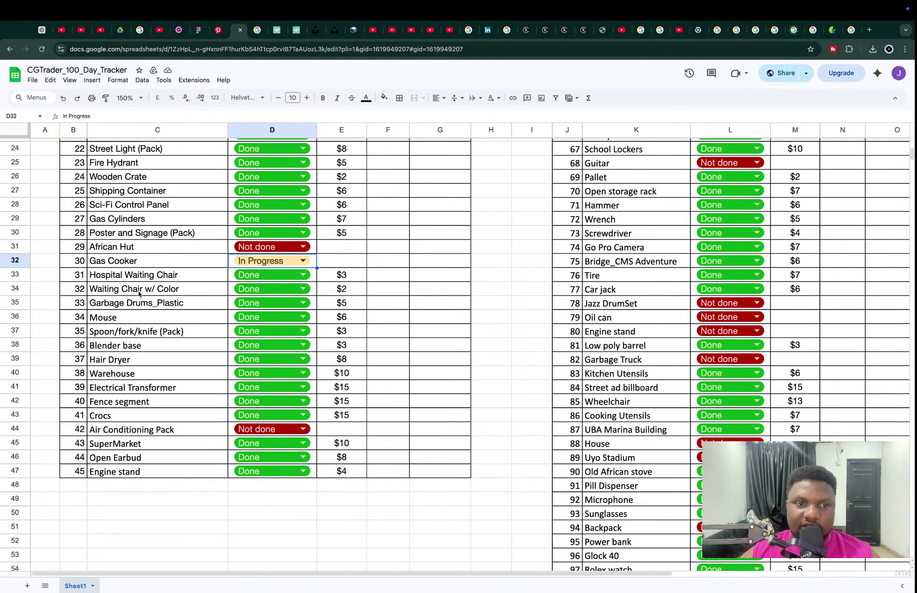
key(ctrl+Left)
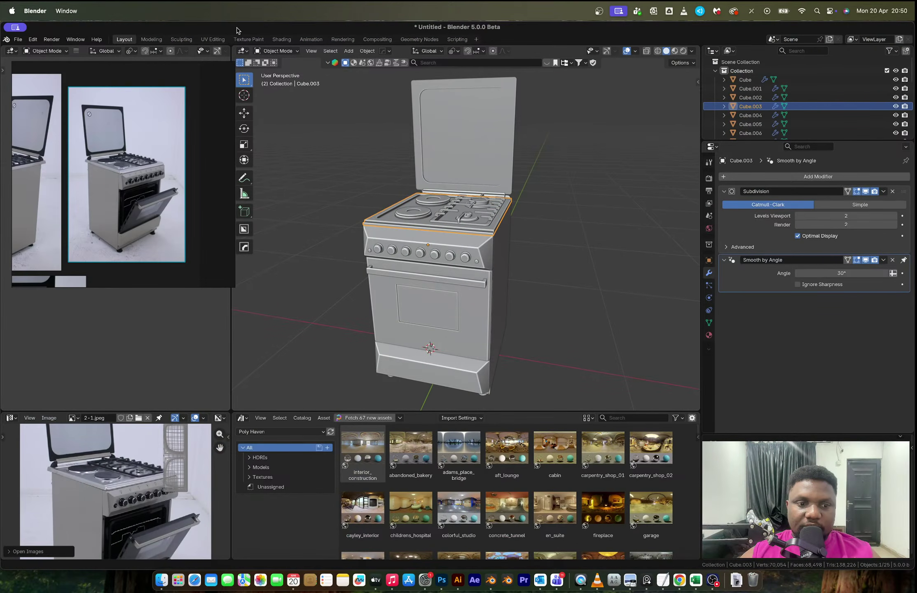
key(super+s)
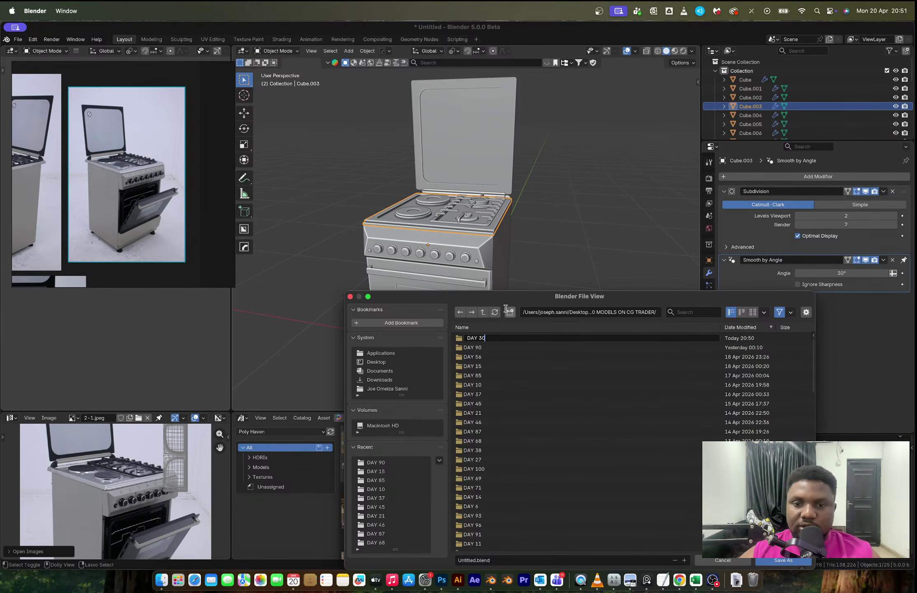
key(Return)
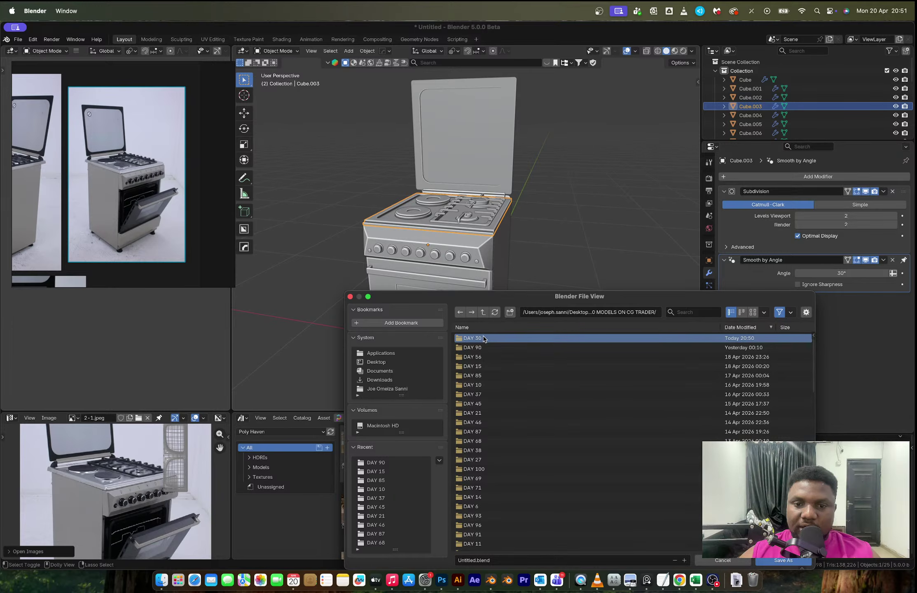
Step: Save the scene inside the DAY 30 folder as DAY 30_GAS COOKER.blend
double_click(474, 338)
click(498, 560)
text(DAY 30)
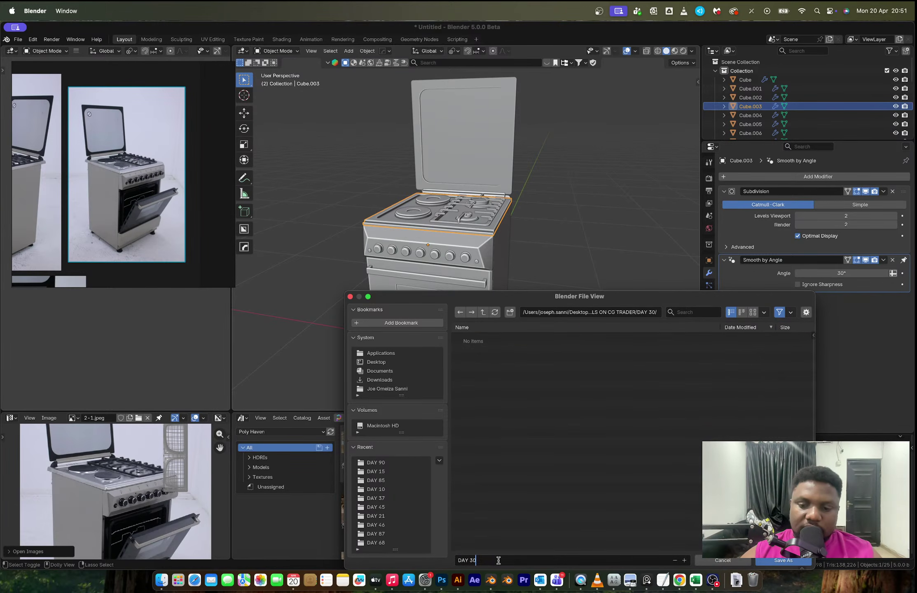
text(_GAS)
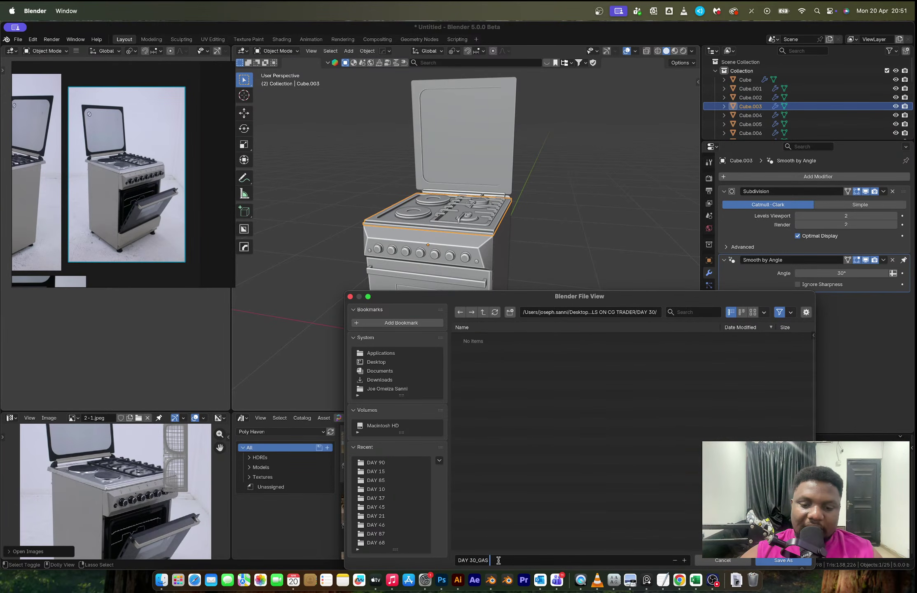
text( COOKER.blend)
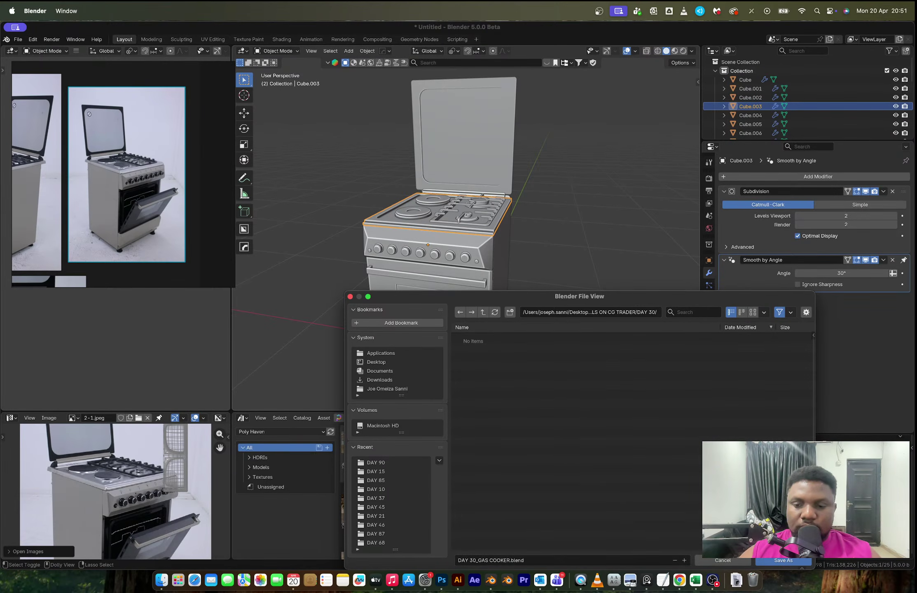
key(Return)
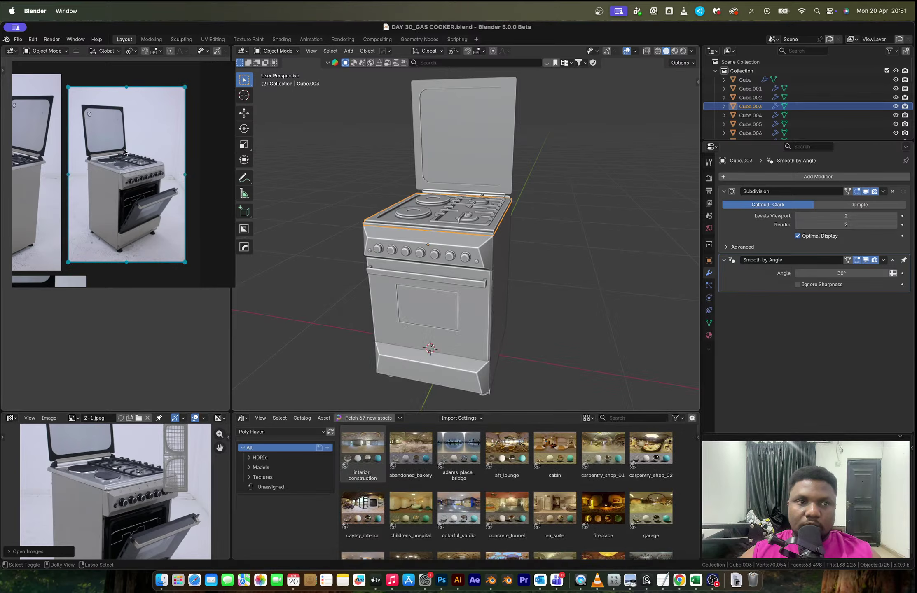
Step: Pack the external resources into the blend file and save it again
click(17, 40)
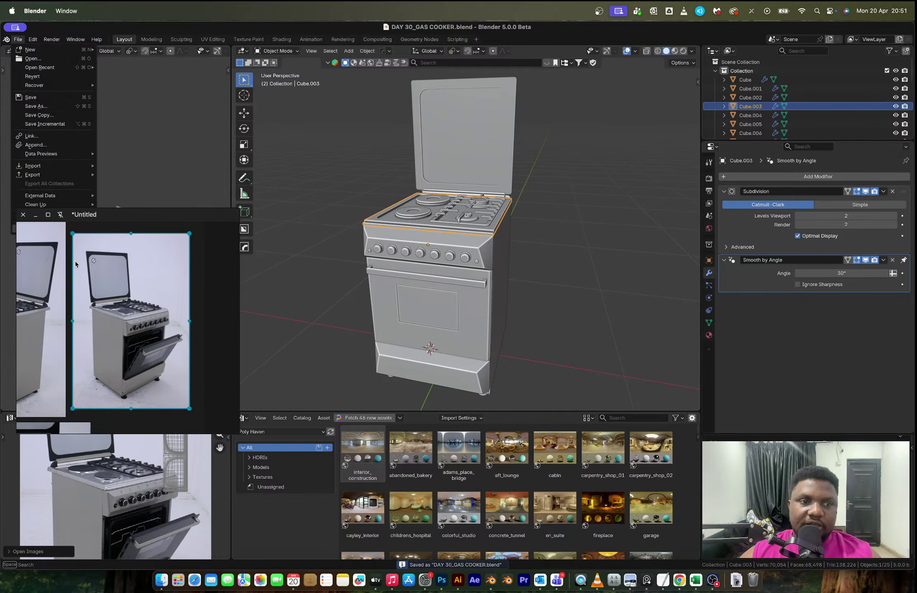
mouse_move(59, 200)
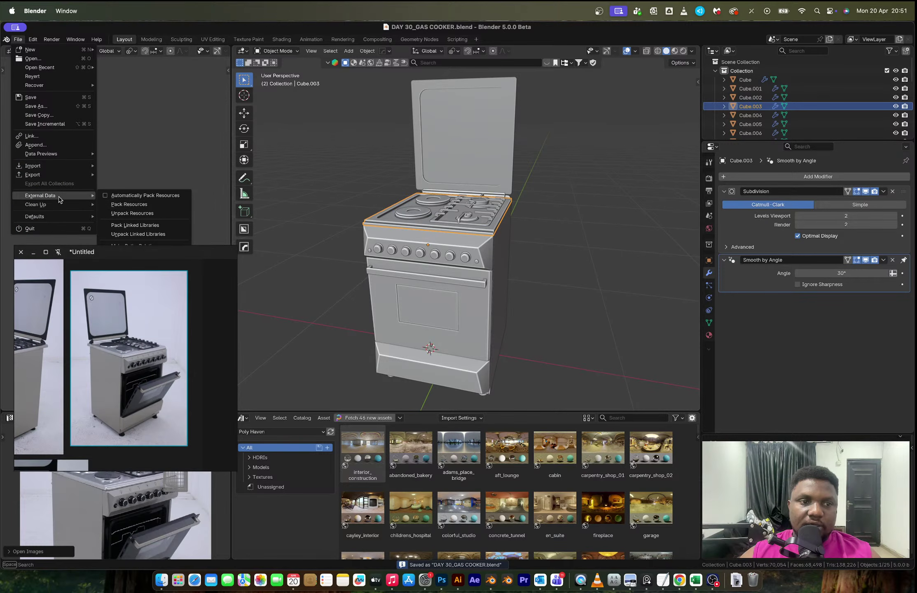
click(136, 208)
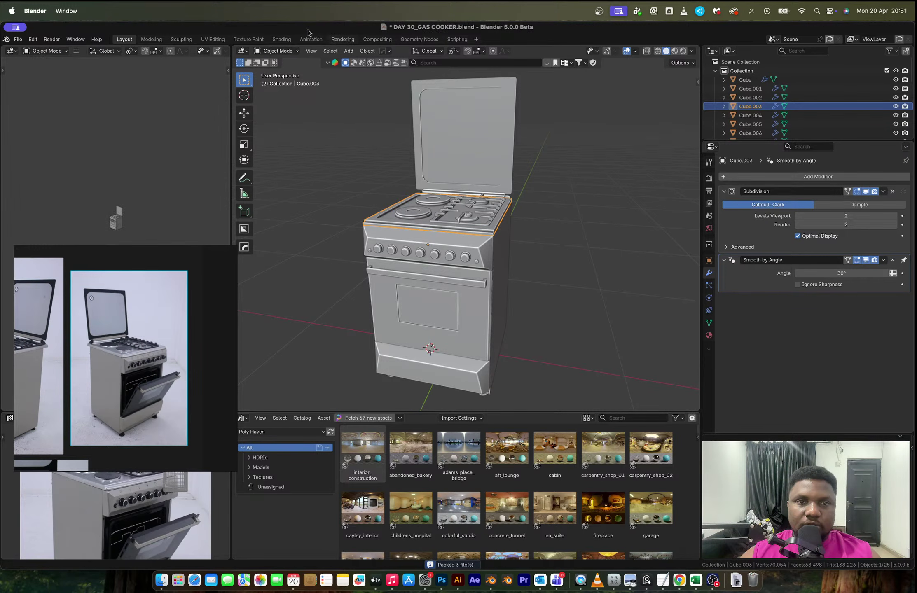
key(super+s)
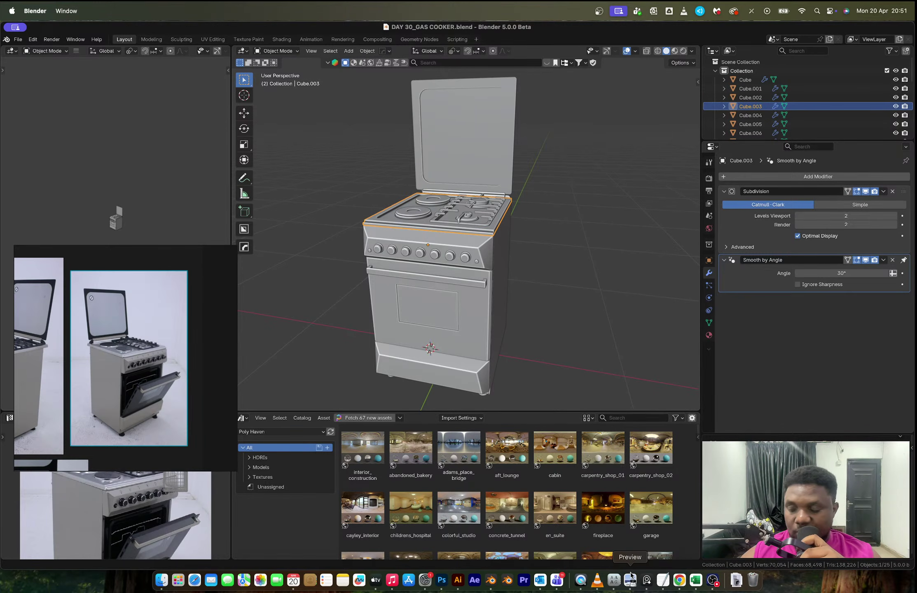
click(713, 580)
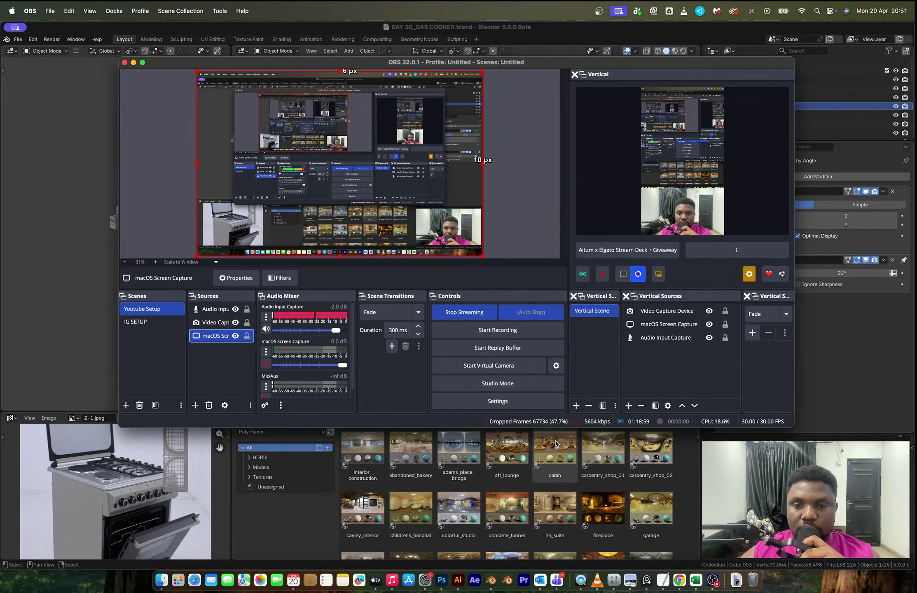